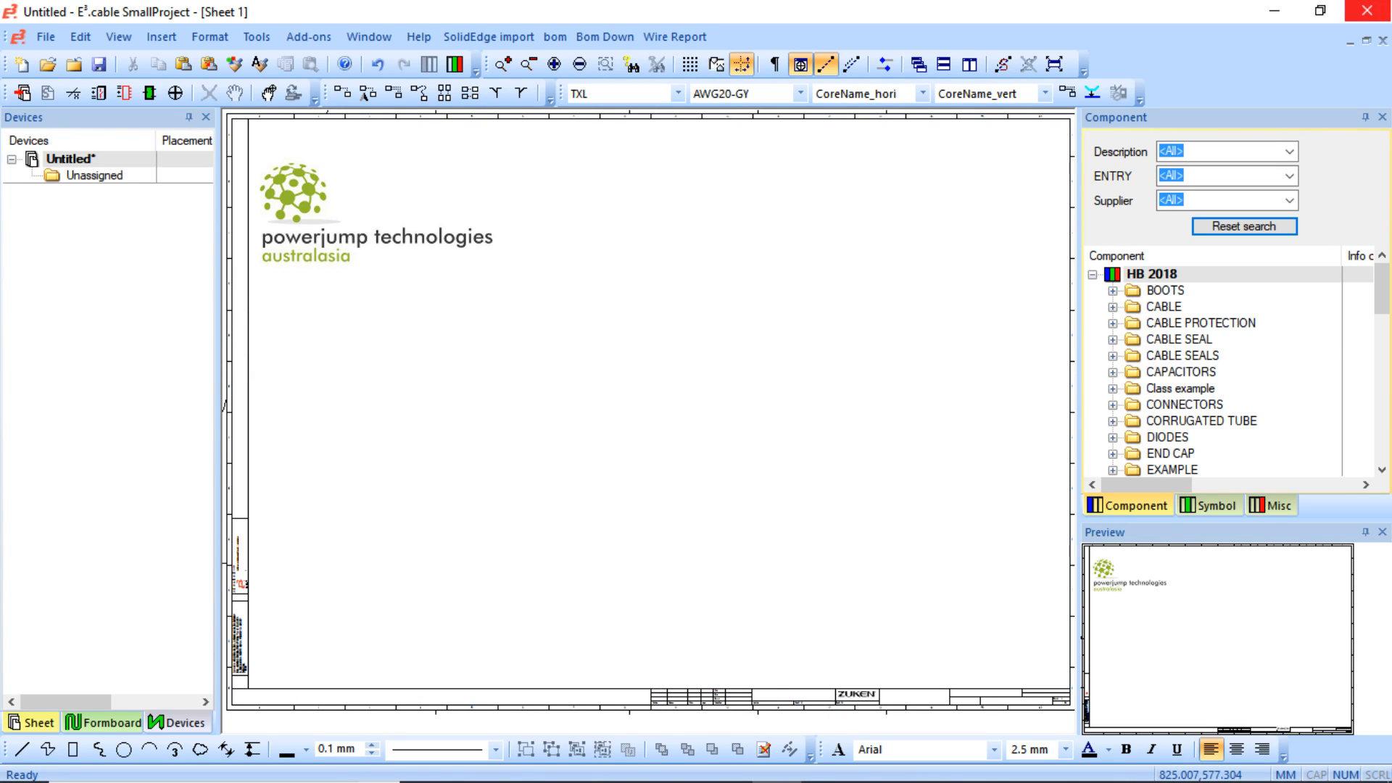
- Import the armored_personnel_carrier DWG from the Avalon folder on the Data (D:) drive onto the sheet with the default placement options
left_click(47, 37)
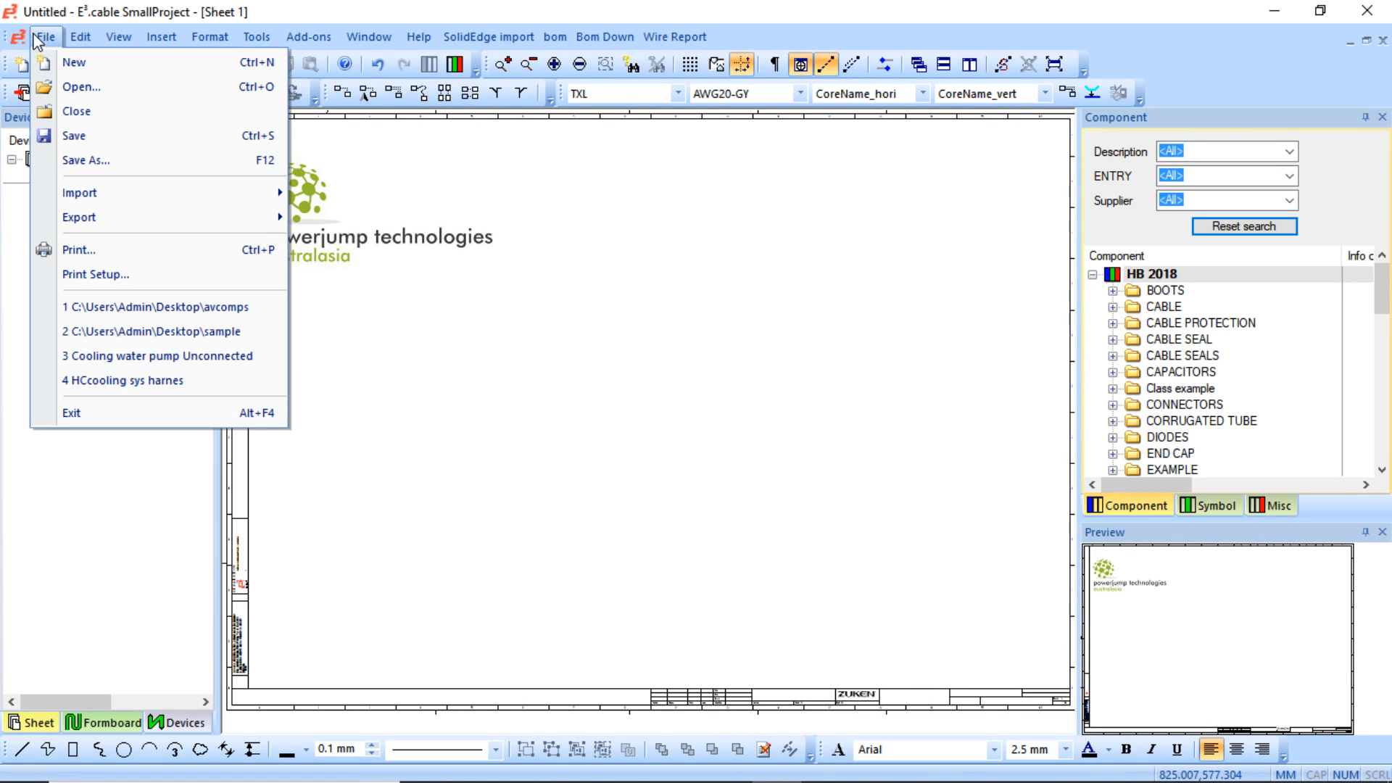
mouse_move(202, 194)
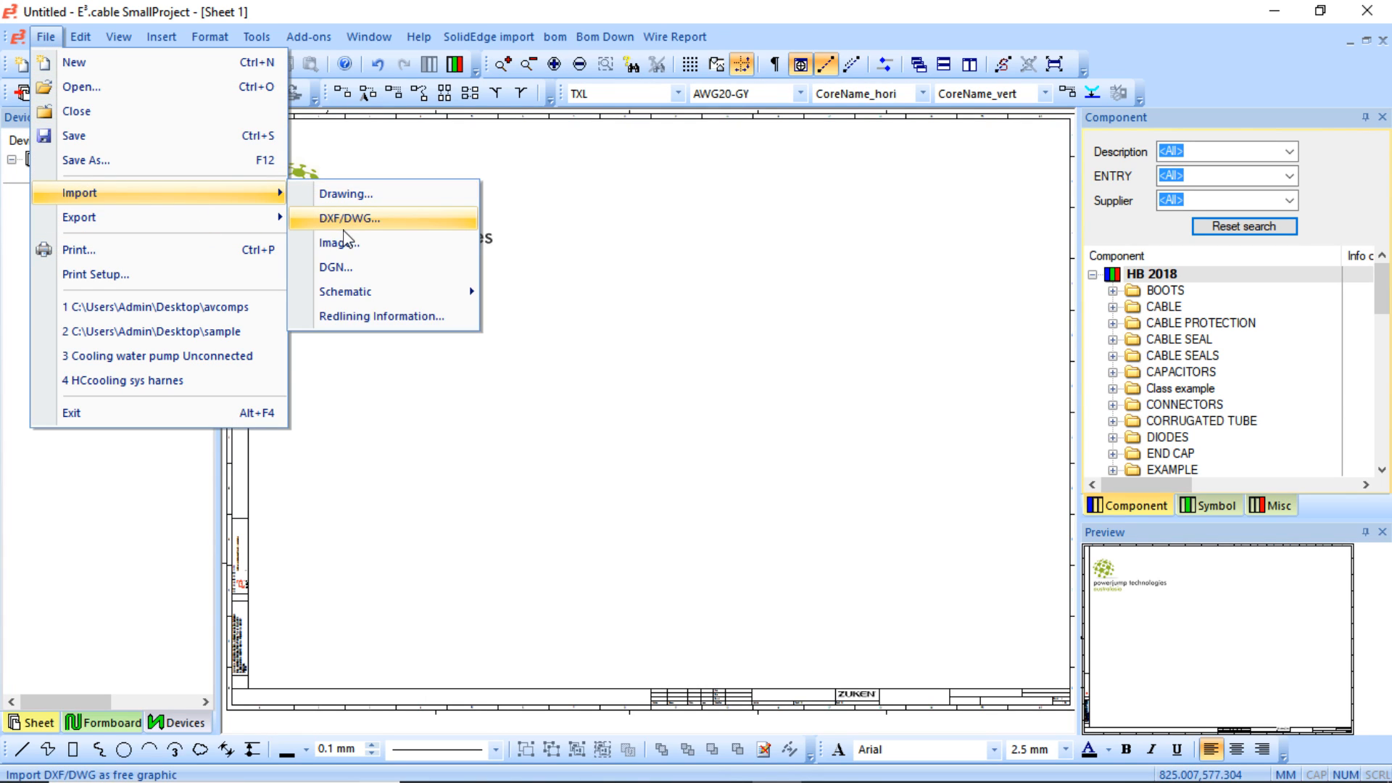
left_click(345, 222)
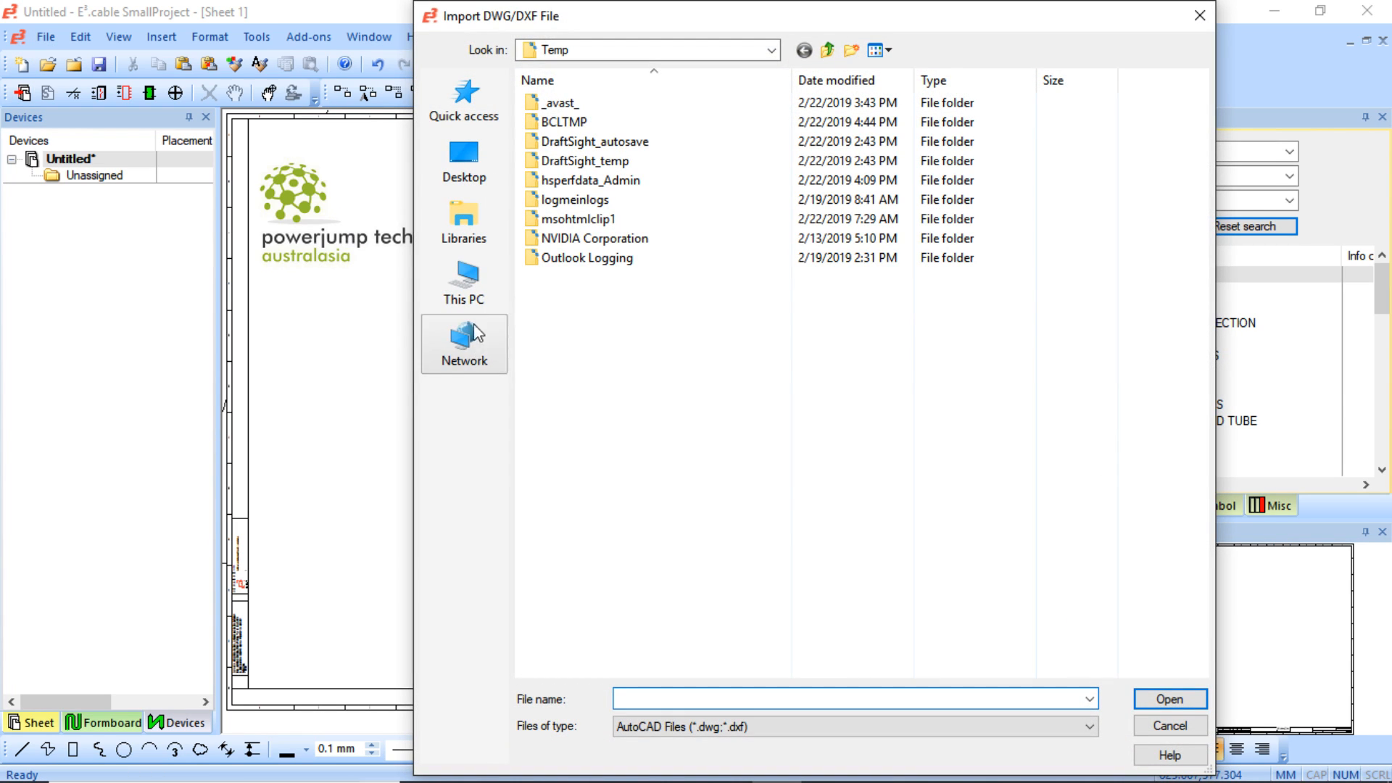
left_click(475, 351)
left_click(472, 283)
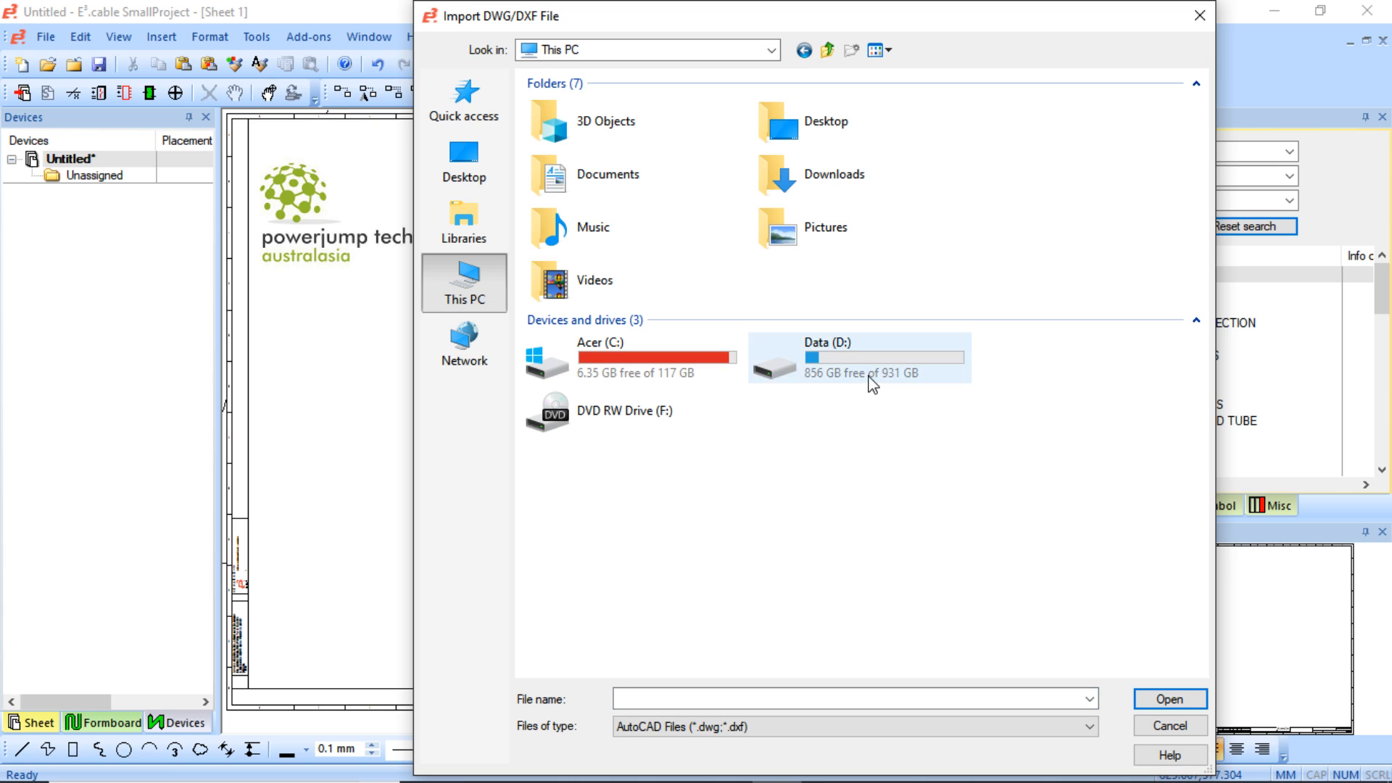
double_click(873, 384)
double_click(810, 168)
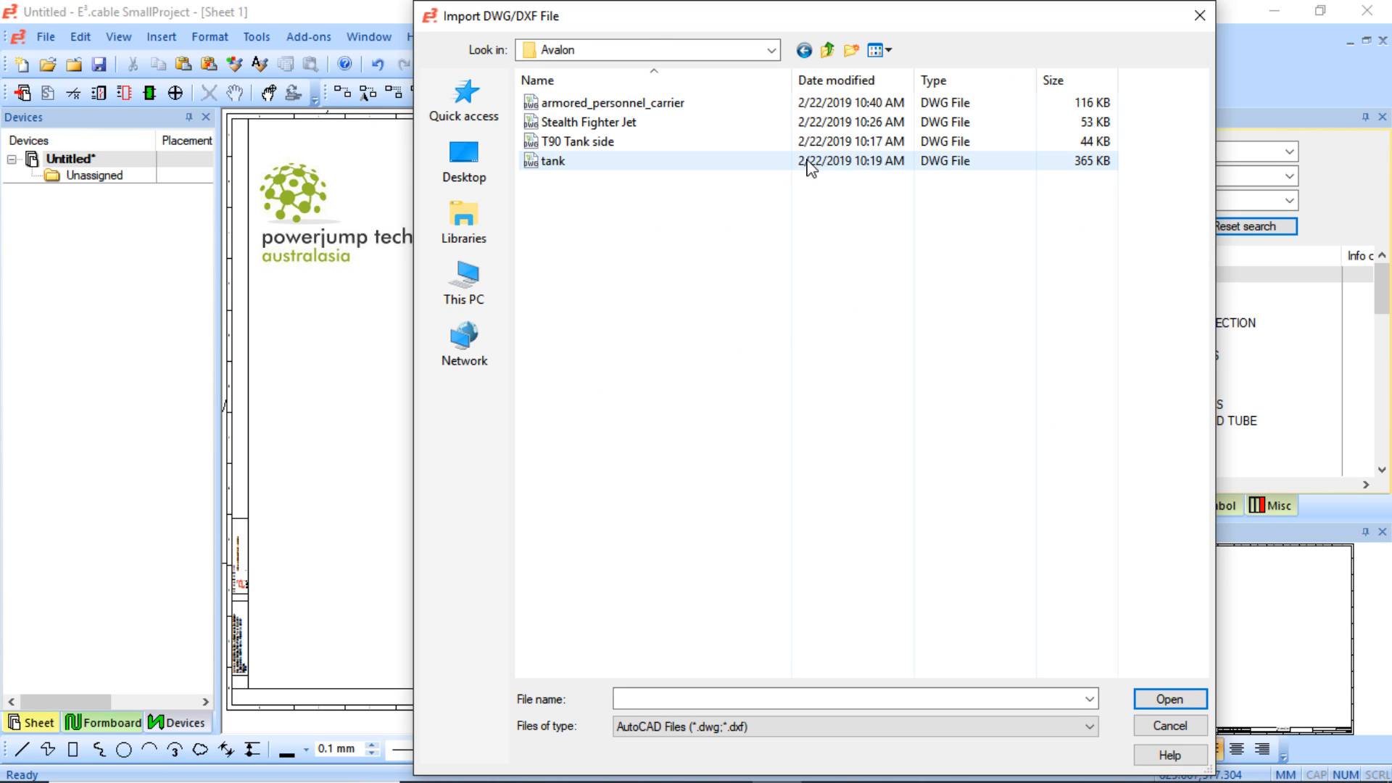
left_click(696, 103)
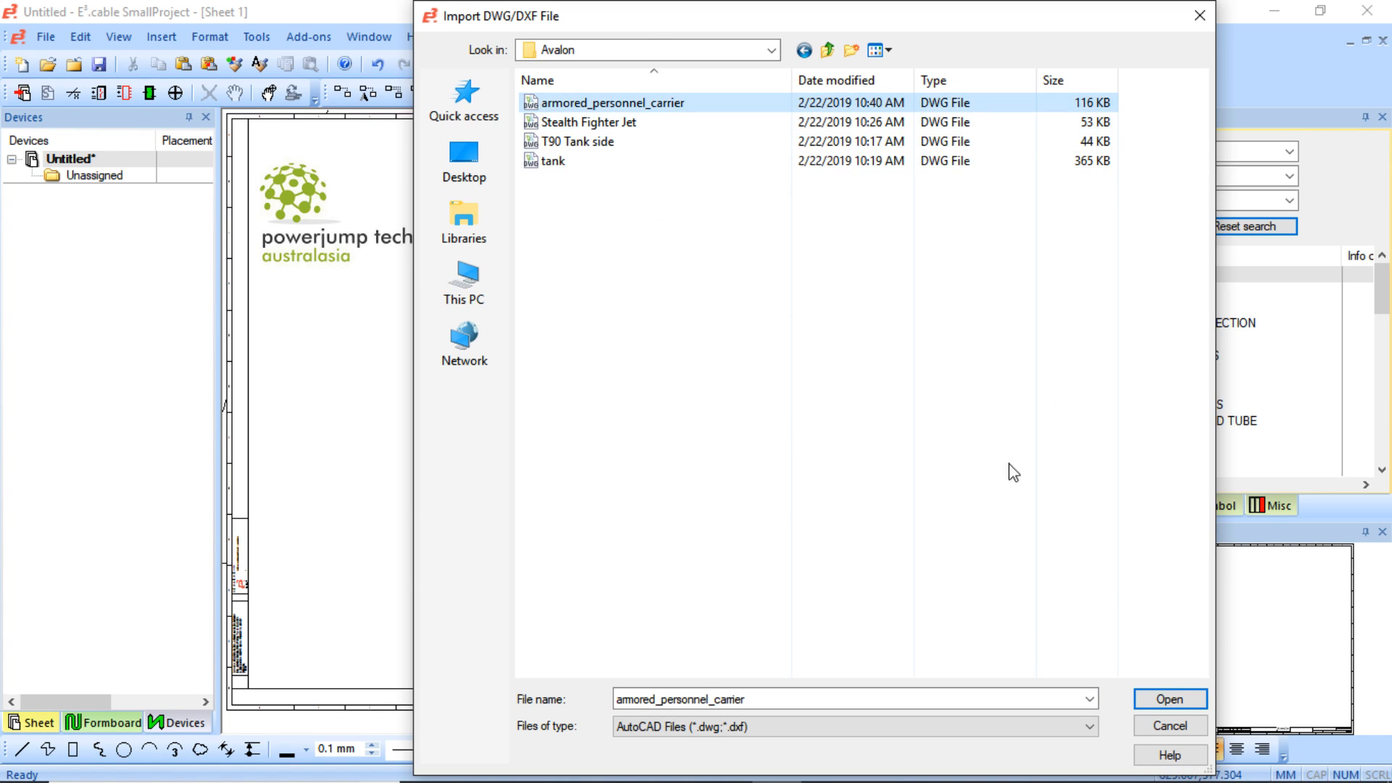
left_click(1165, 700)
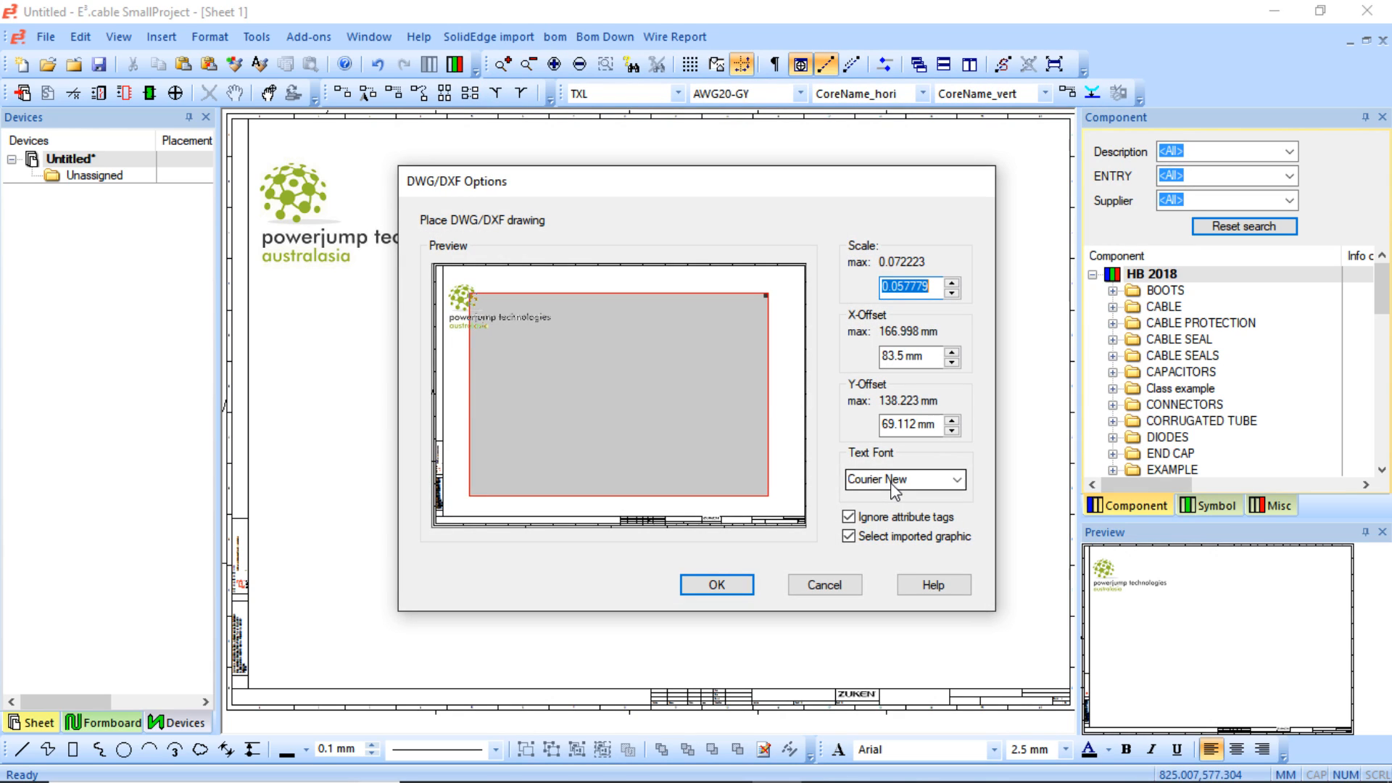
left_click(717, 584)
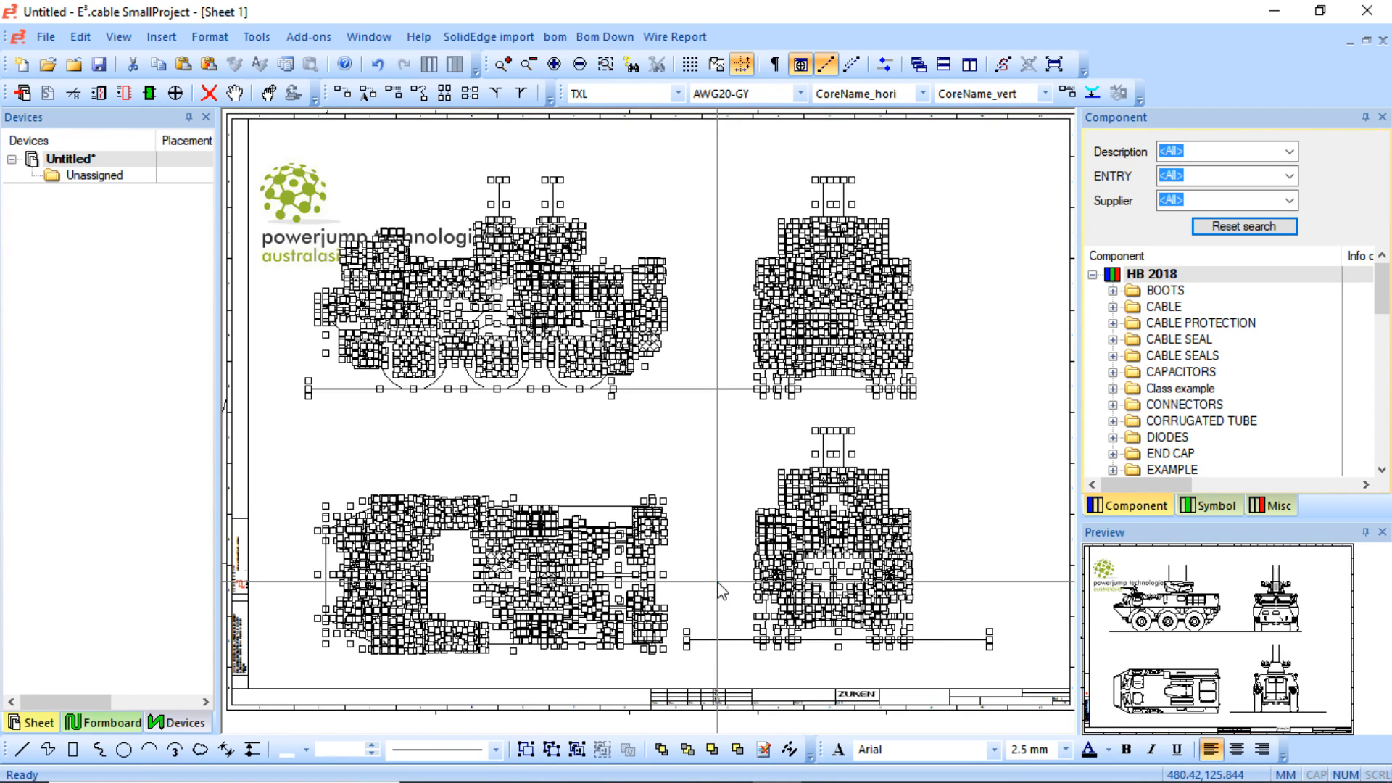
left_click(660, 451)
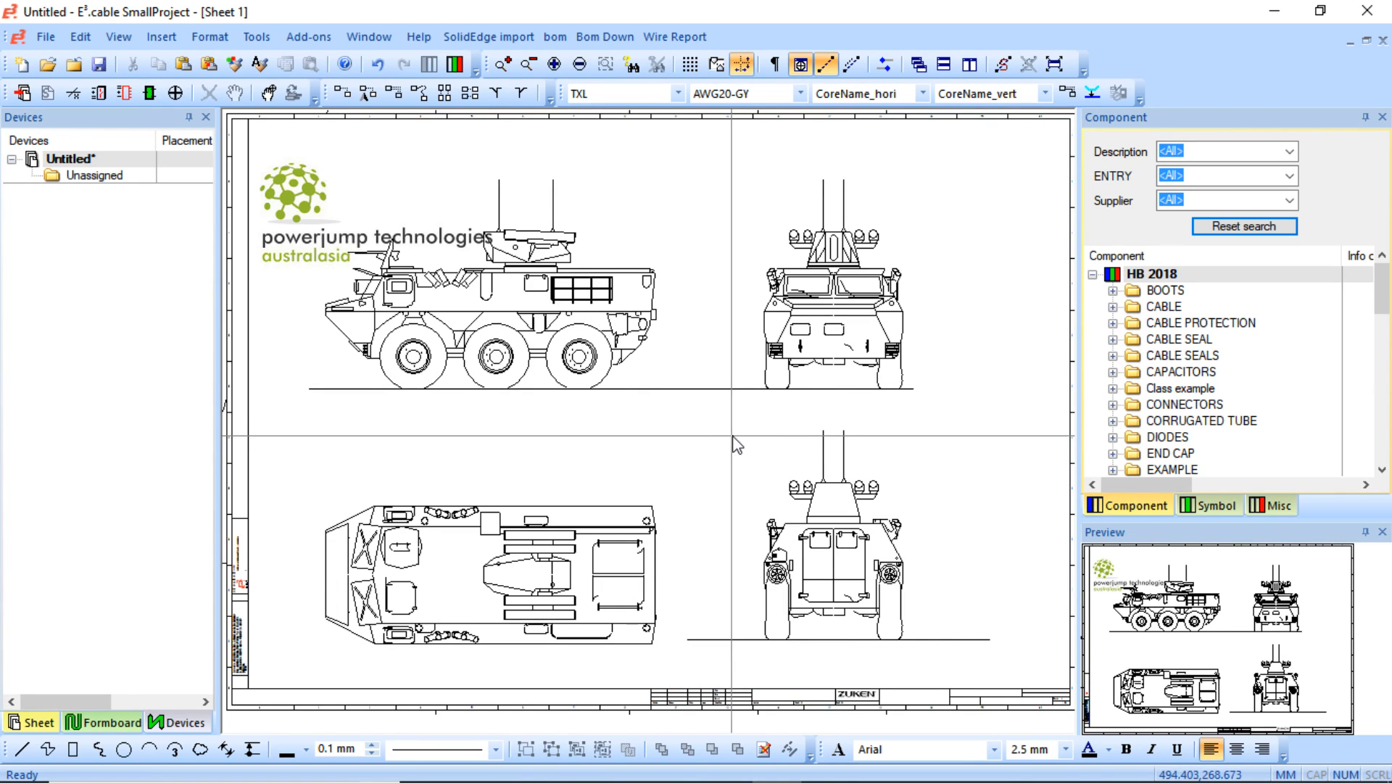
- Move the whole imported vehicle drawing about 76 mm right and 21 mm down, clear of the logo
left_click_drag(280, 130, 1015, 664)
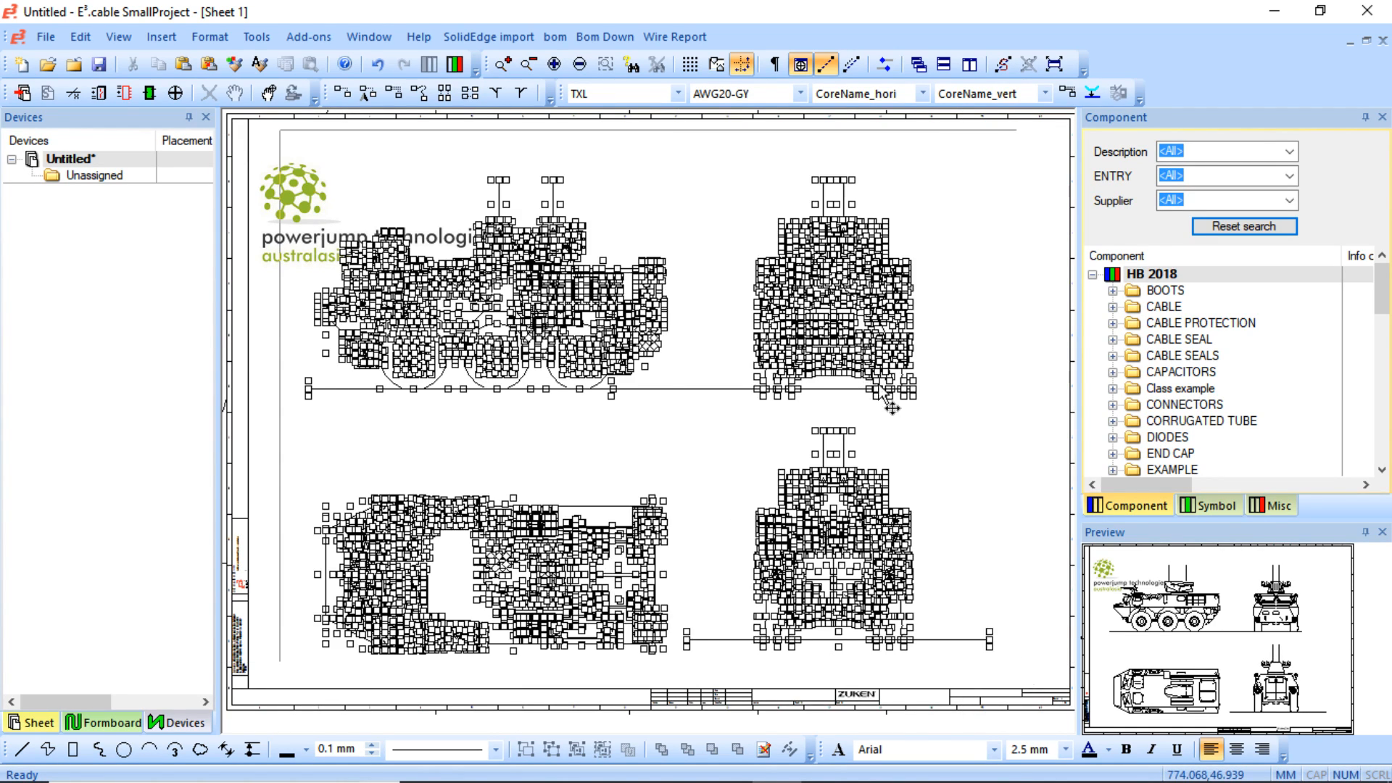
left_click(743, 660)
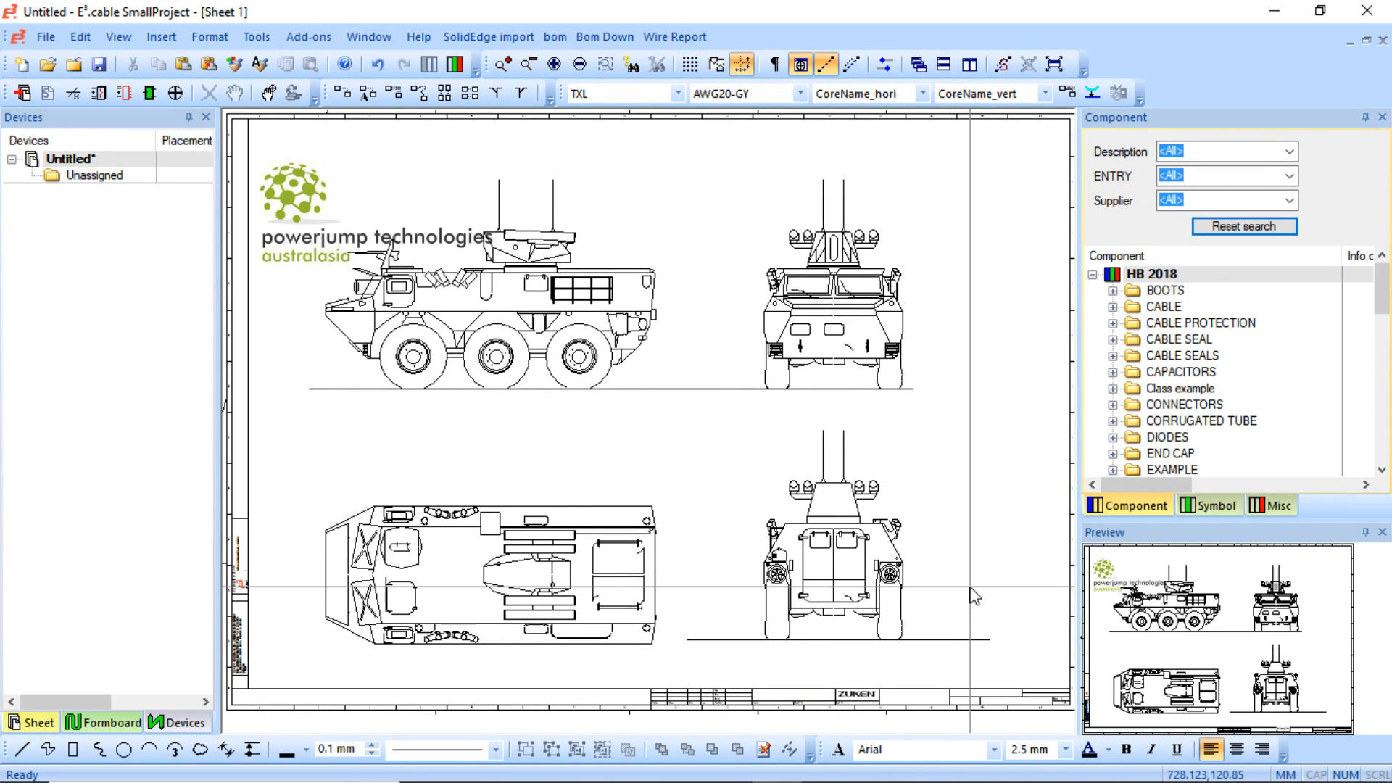
left_click_drag(840, 534, 917, 556)
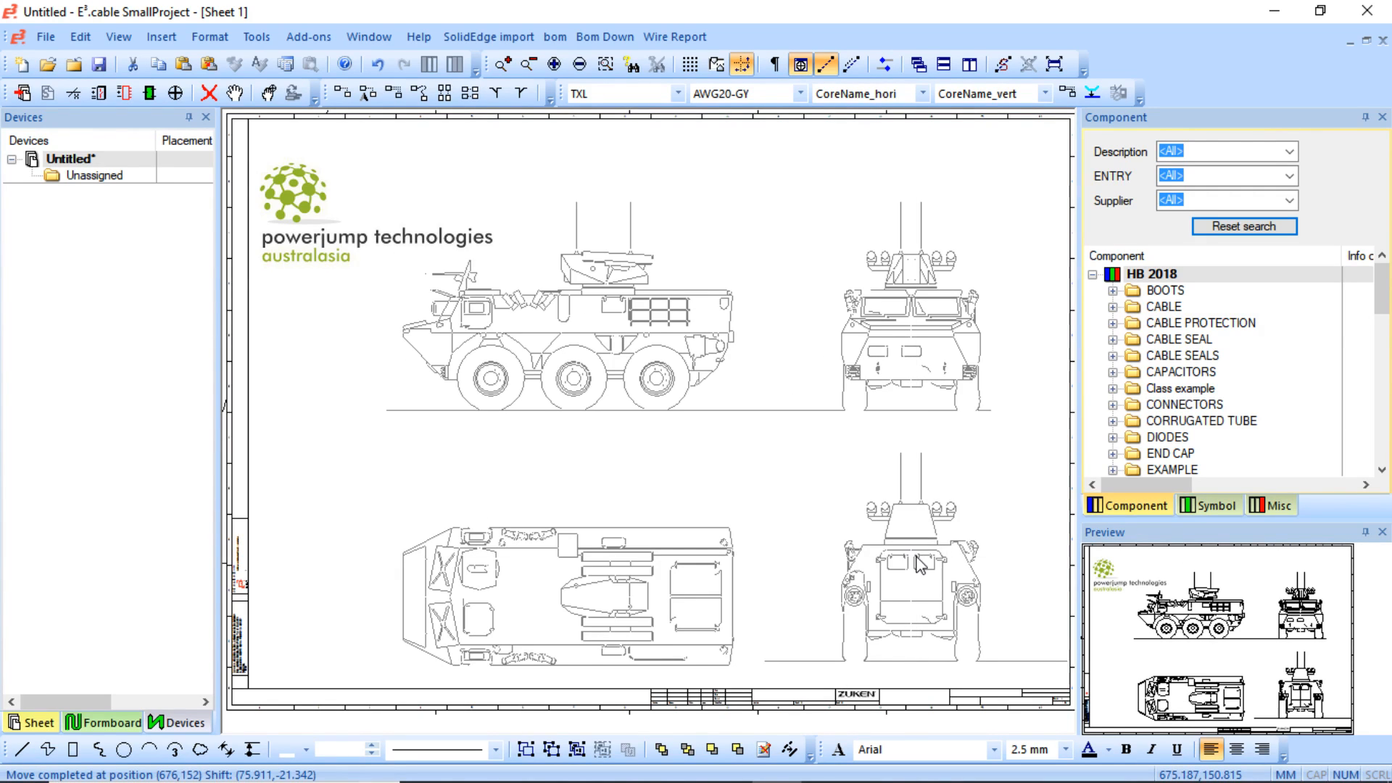
left_click(322, 472)
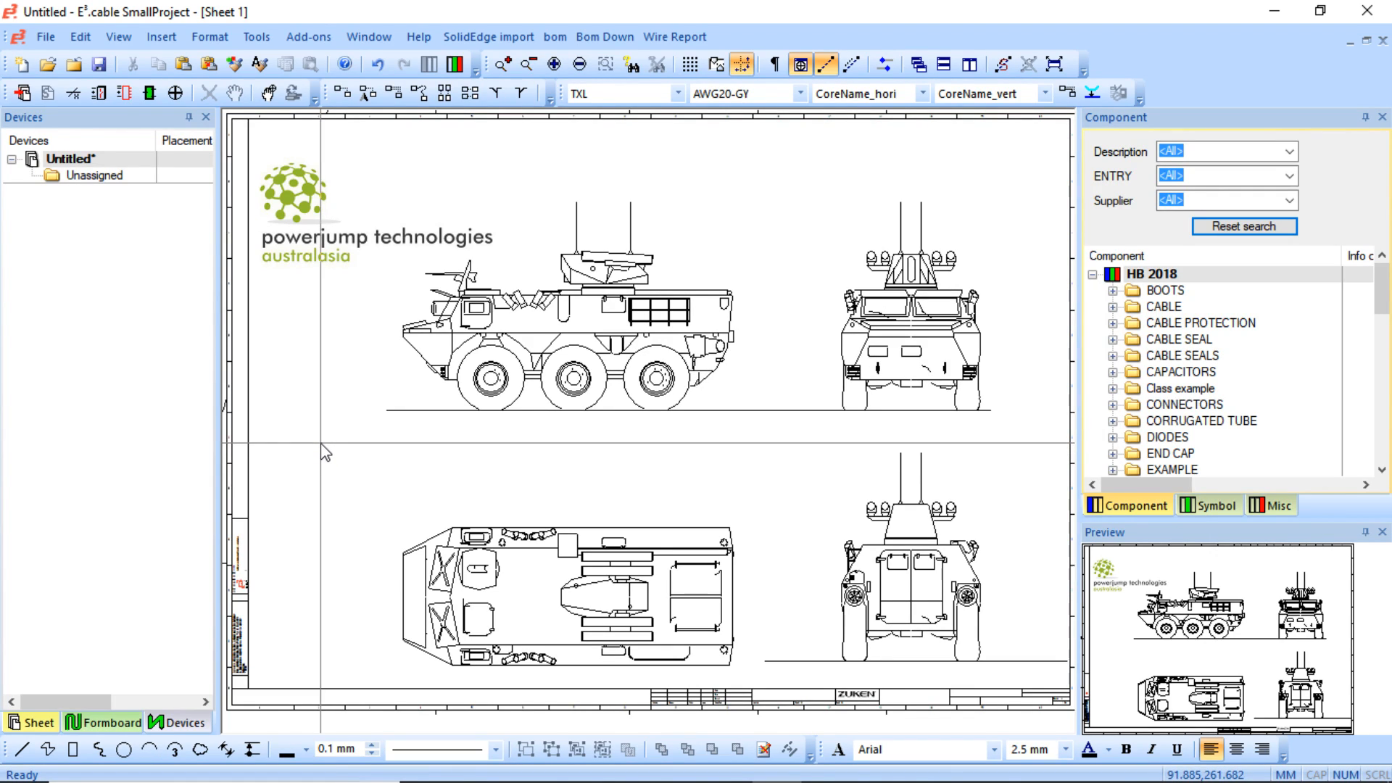
- Examine the individually selectable graphic elements of the vehicle's side view up close, around the front wheels and cab
left_click(605, 64)
left_click_drag(346, 305, 650, 525)
left_click(605, 64)
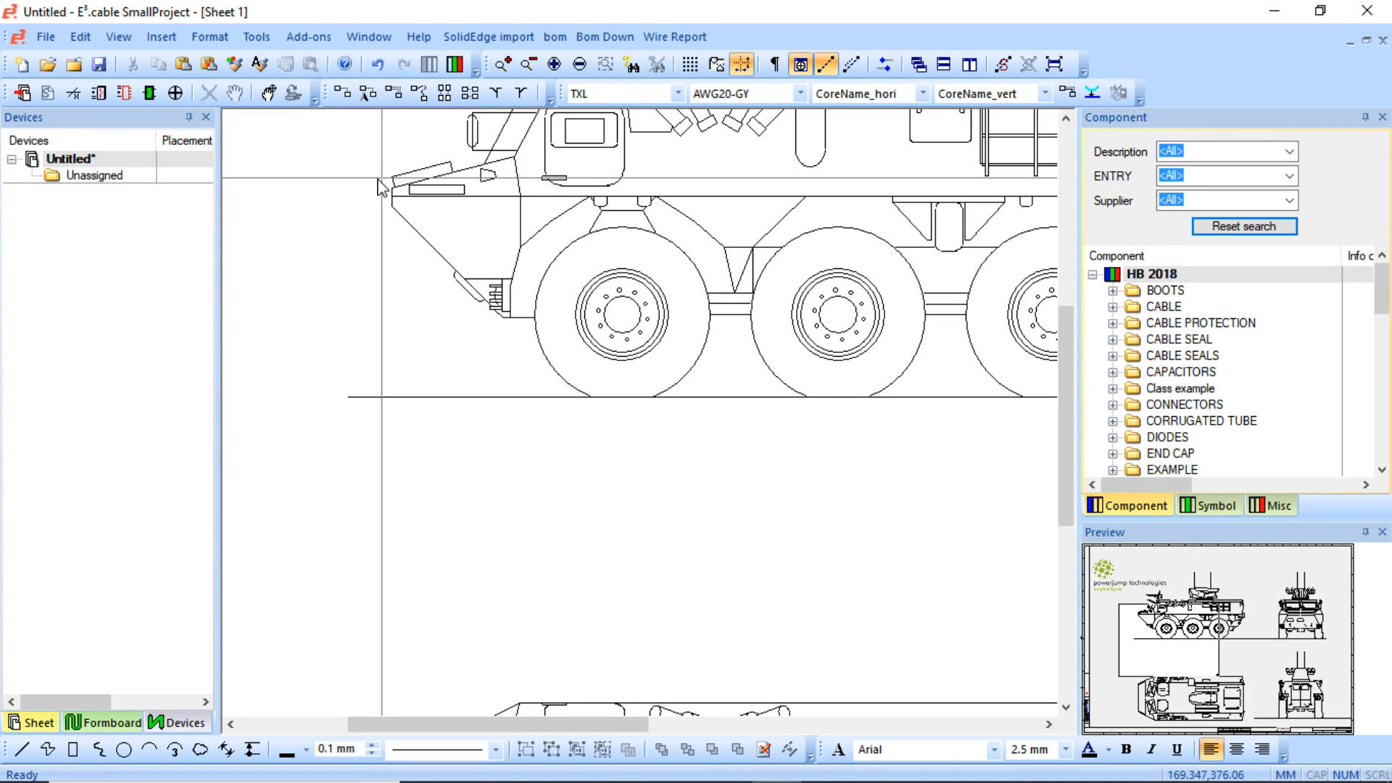
left_click_drag(395, 170, 770, 475)
left_click(595, 531)
left_click(678, 411)
left_click(602, 365)
left_click(457, 329)
left_click(436, 366)
left_click(413, 362)
scroll(465, 397, "up", 3)
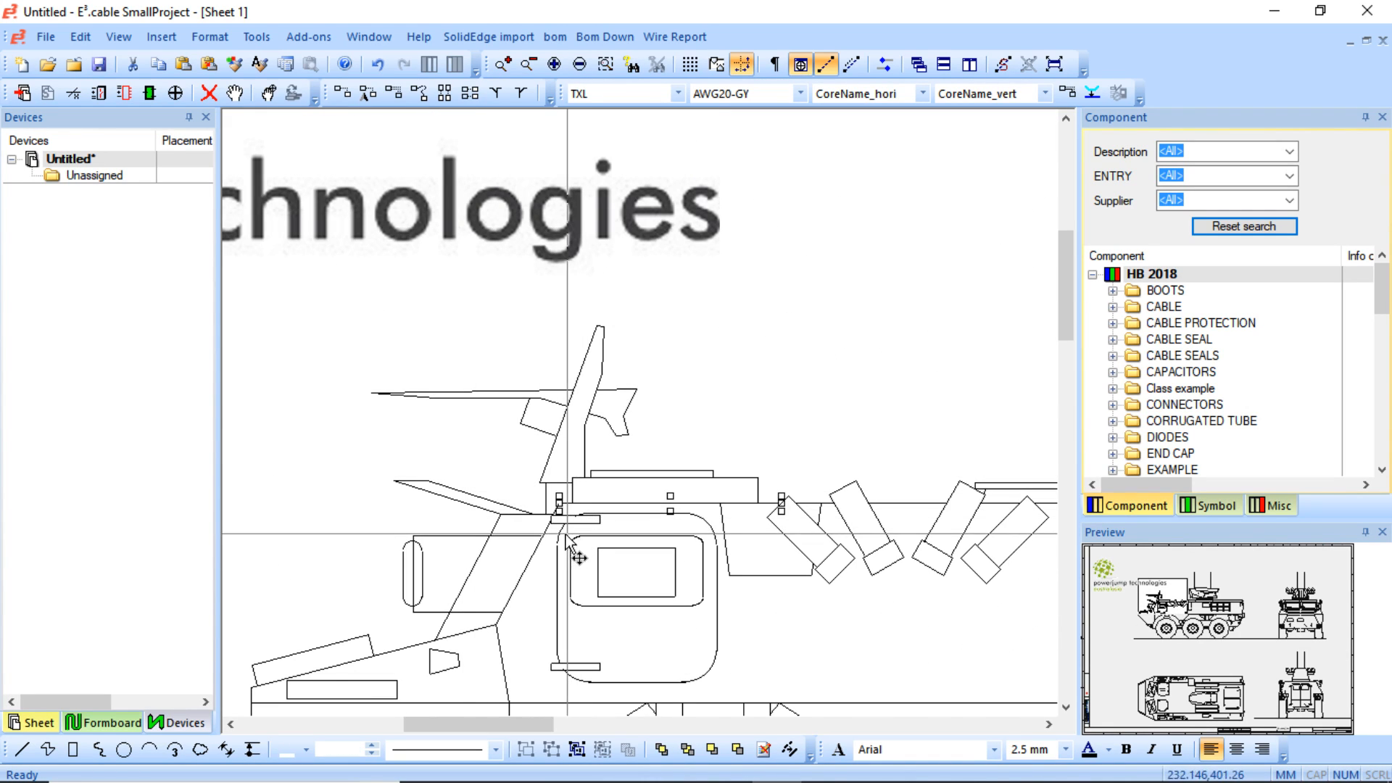
left_click(441, 616)
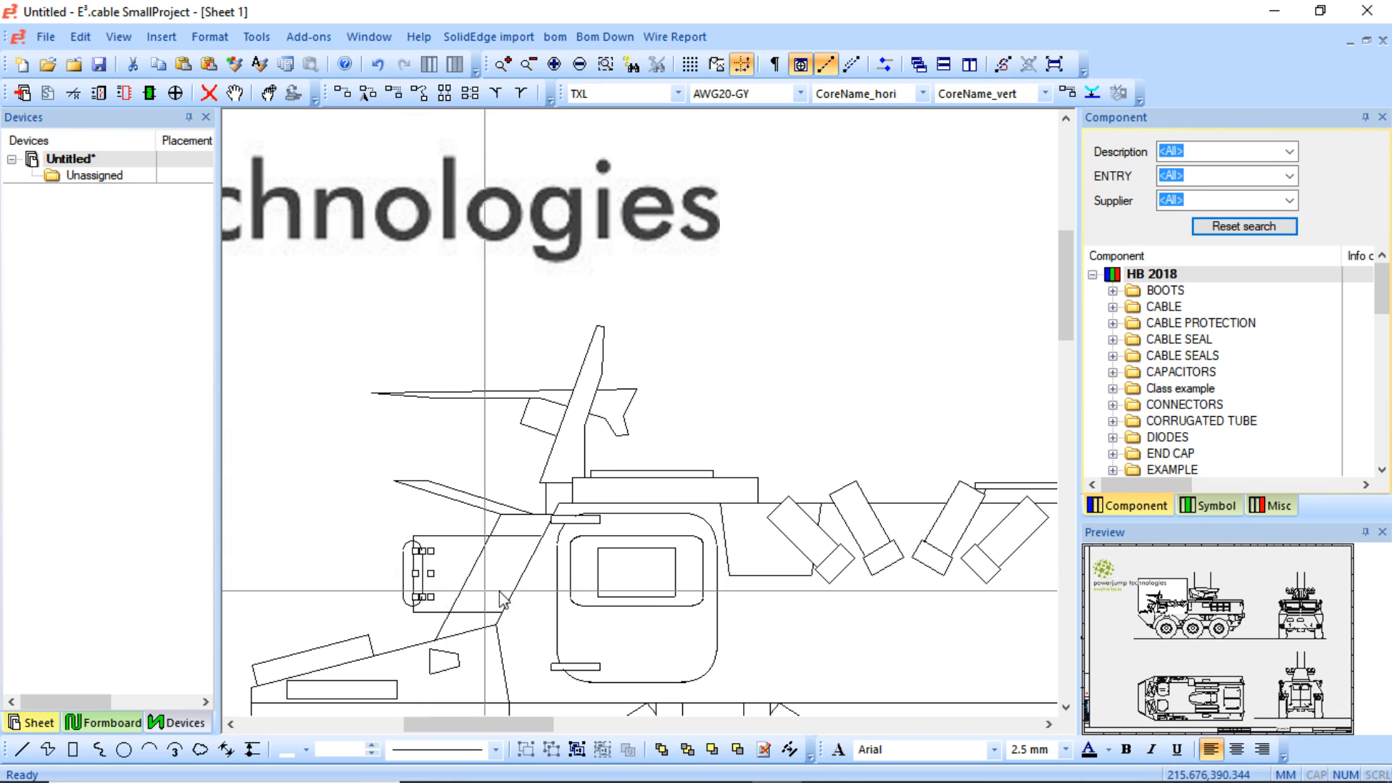
scroll(500, 562, "down", 5)
key("F4")
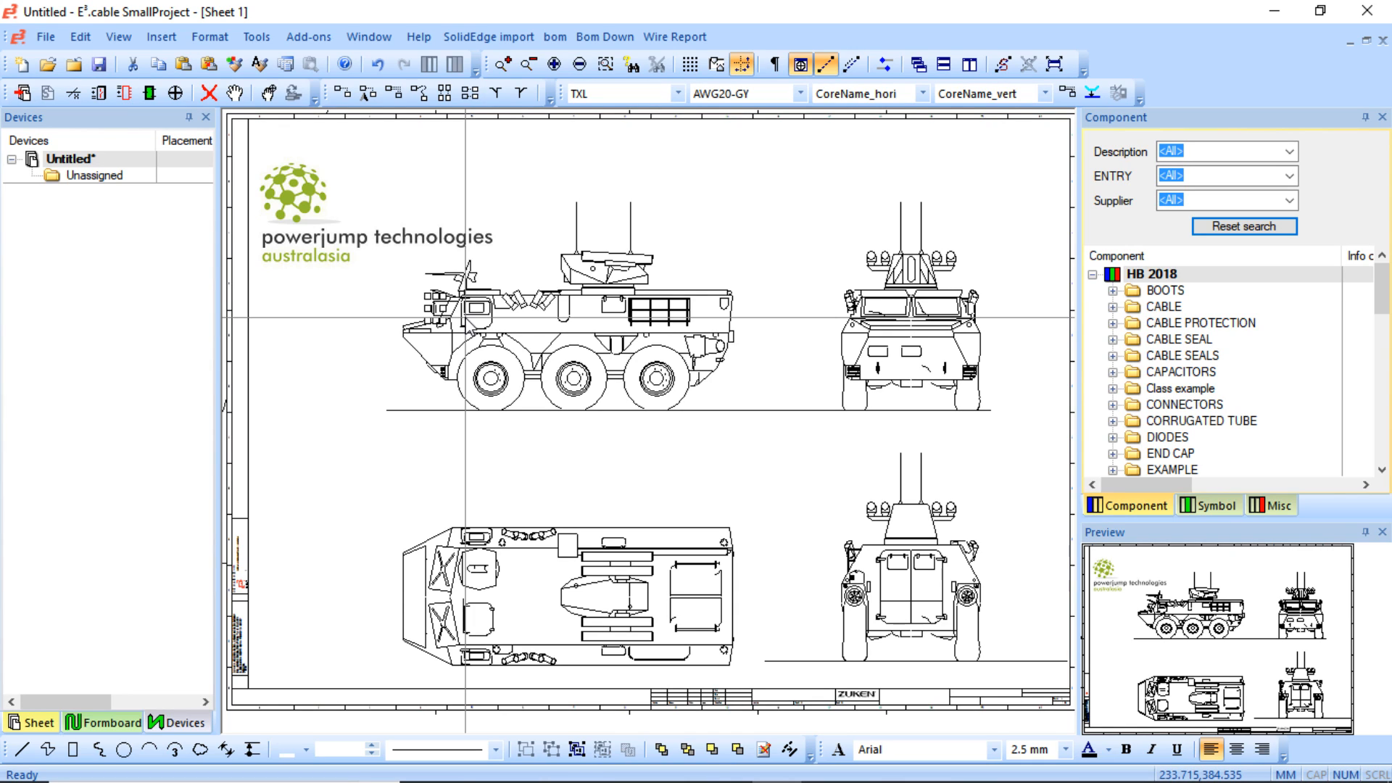
left_click(789, 502)
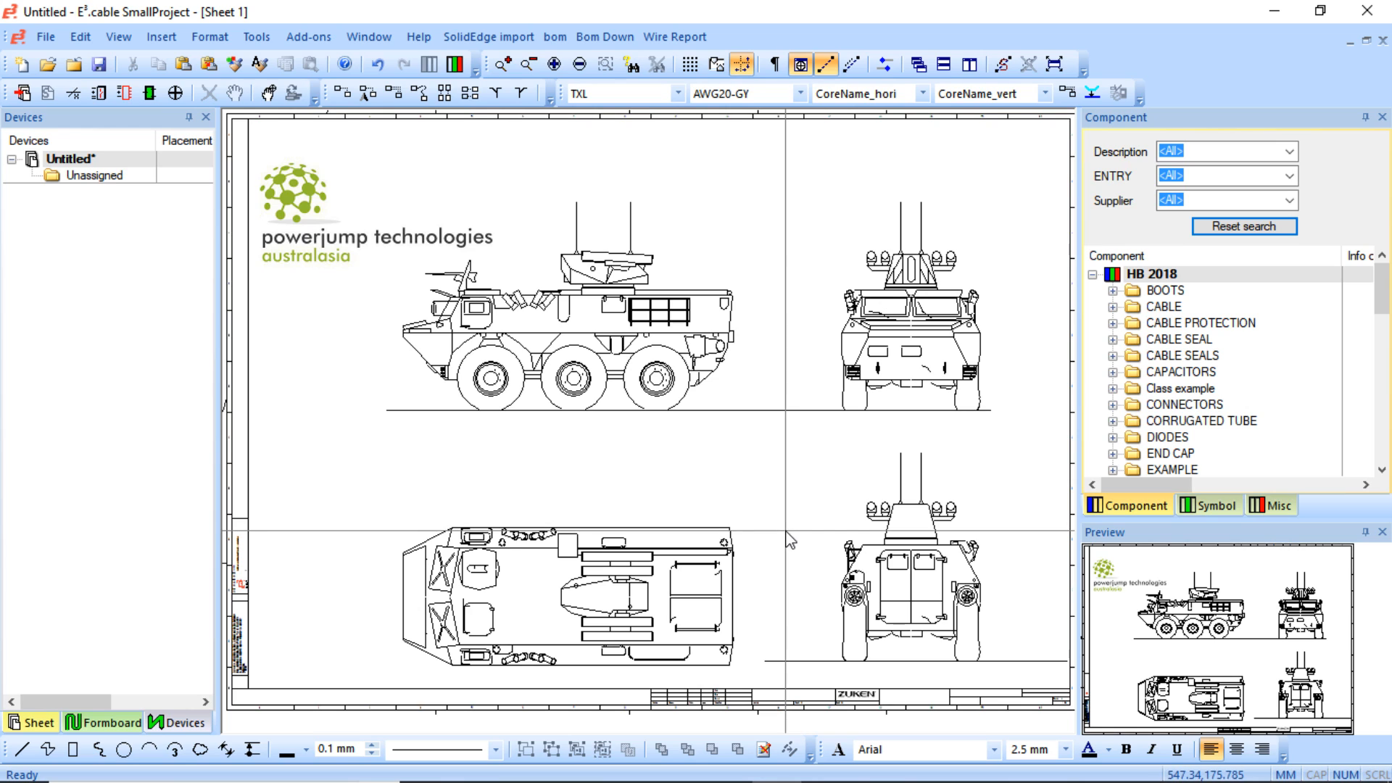
- Optimize all the imported graphics on the sheet by eliminating duplicates
key("ctrl+a")
left_click(789, 749)
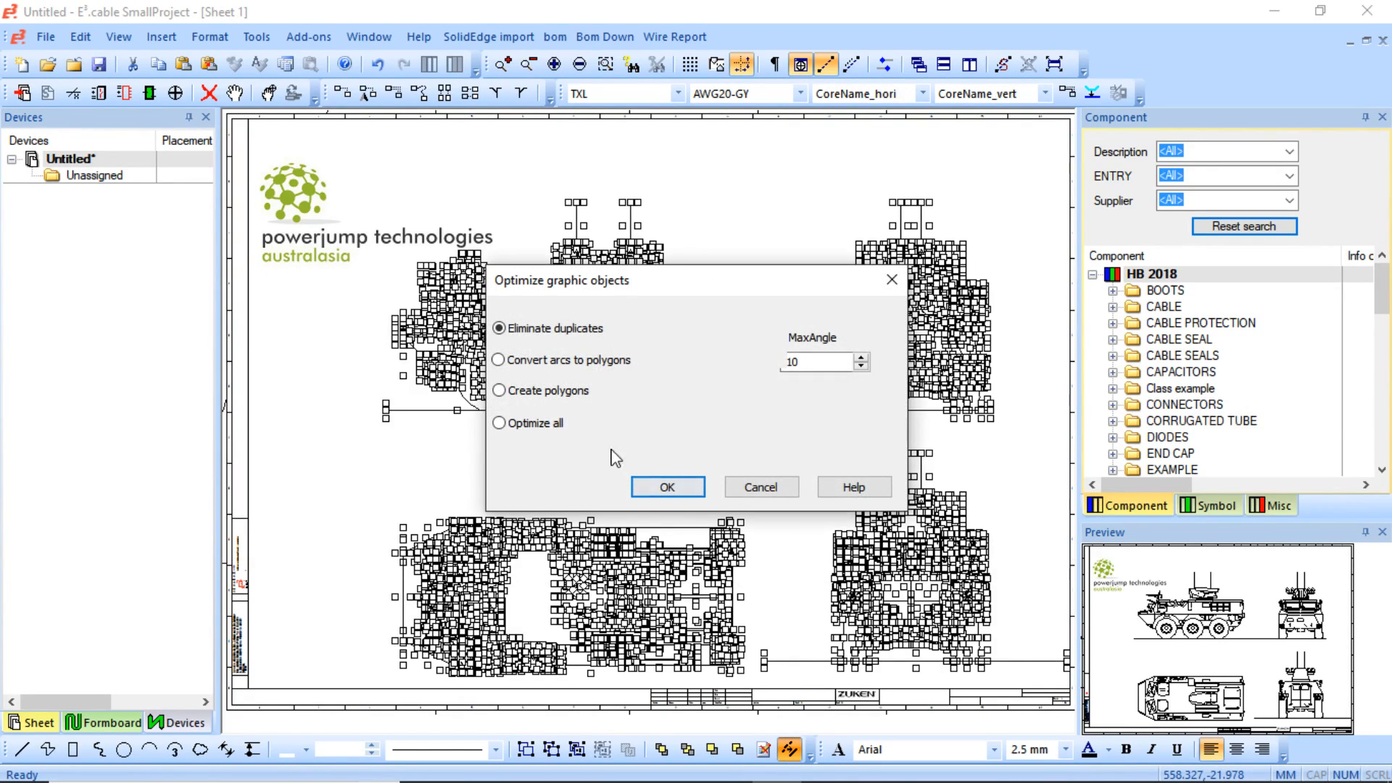
left_click(663, 488)
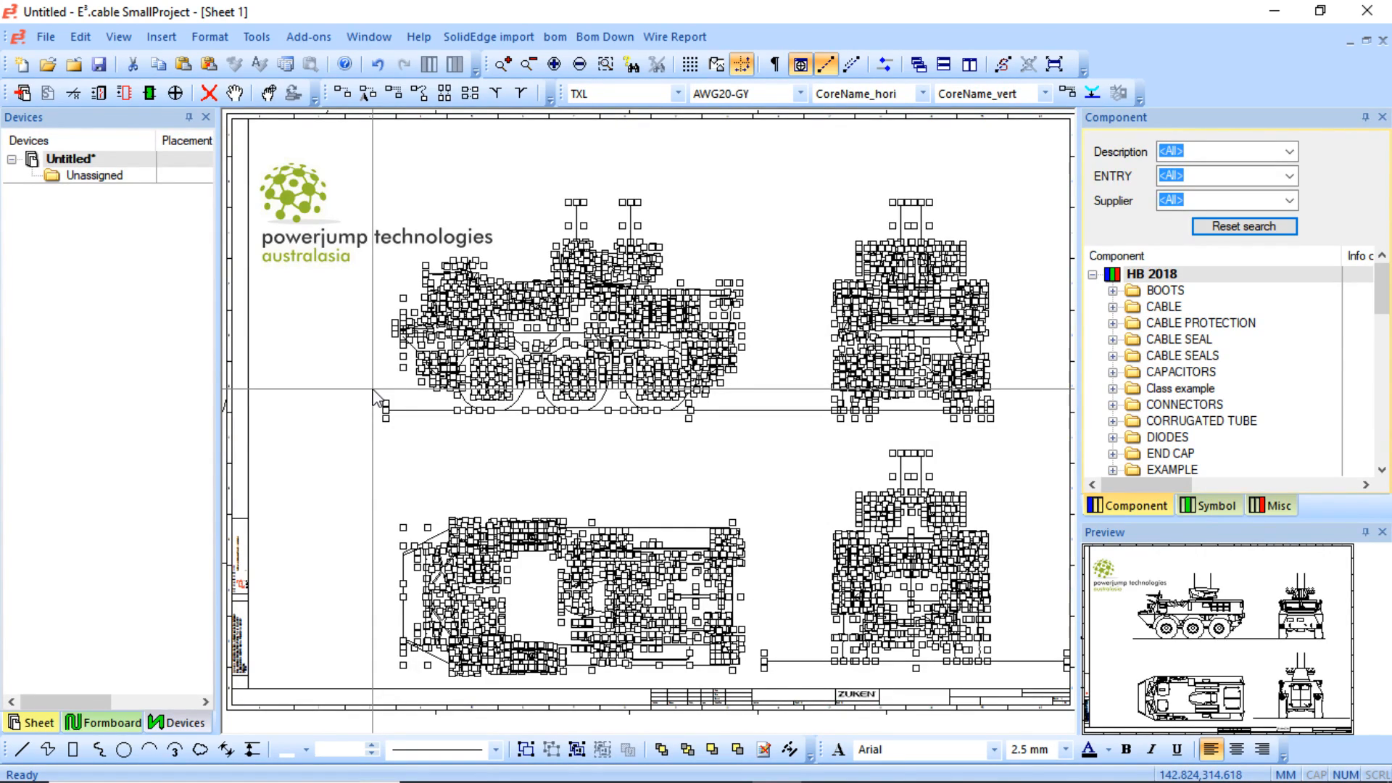
left_click(350, 390)
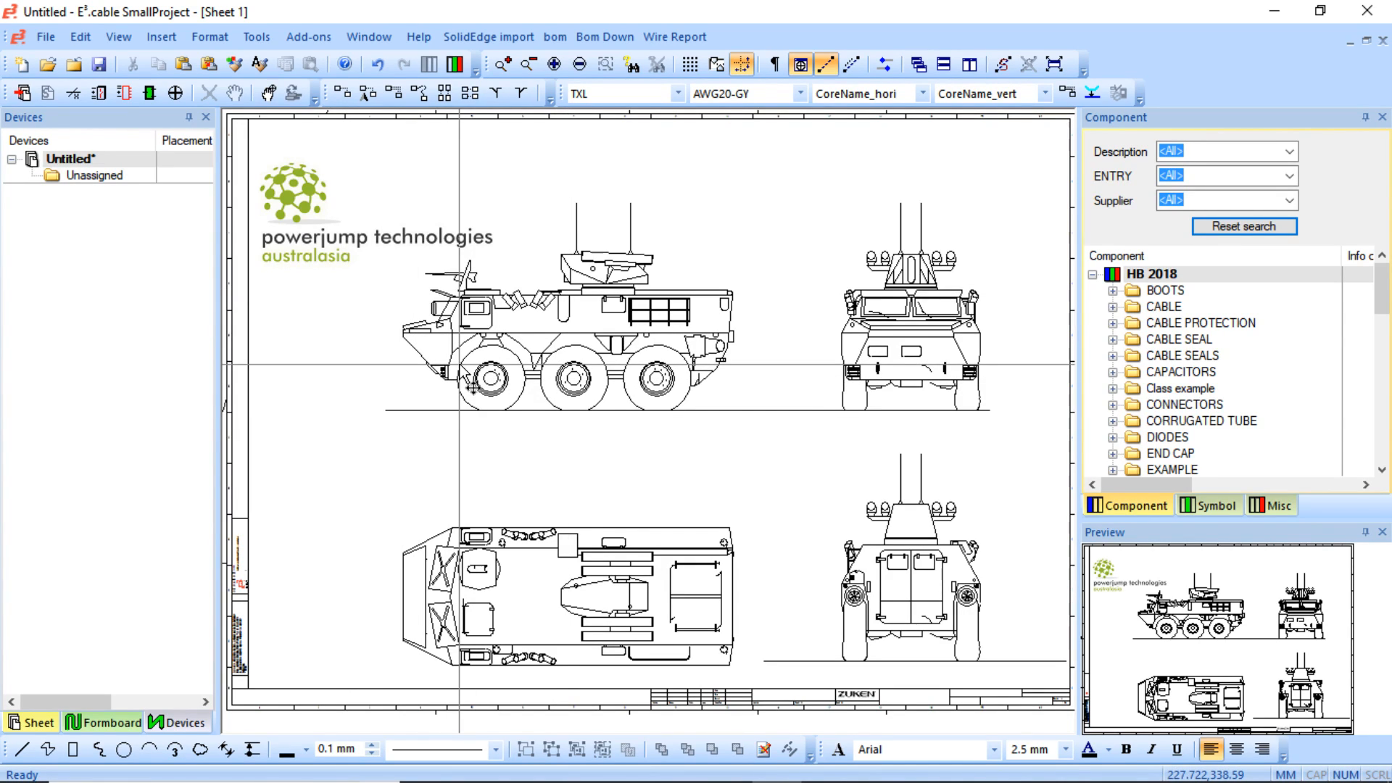
- Shift the complete vehicle drawing slightly left and up on the sheet
key("ctrl+a")
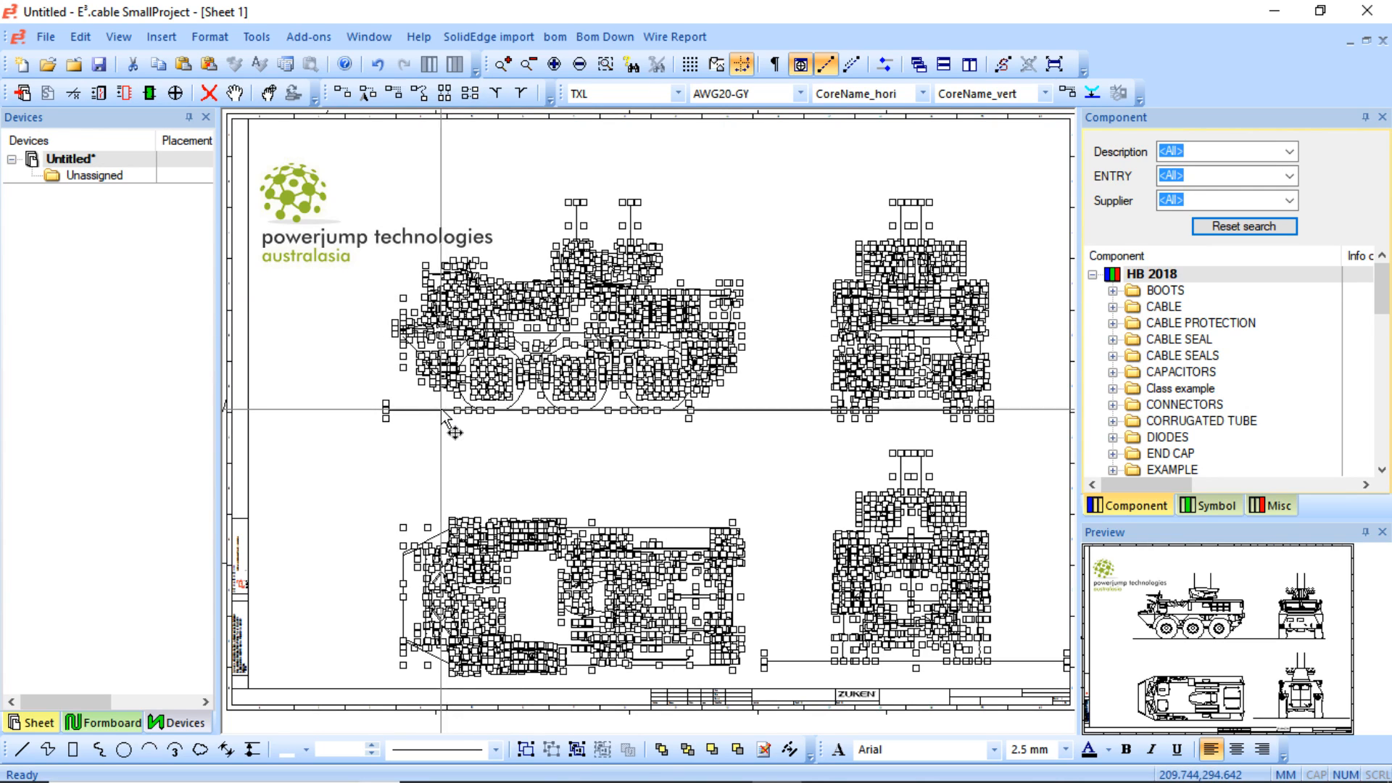
mouse_move(444, 413)
left_mouse_down()
mouse_move(435, 379)
mouse_move(418, 403)
left_mouse_up()
left_click(428, 430)
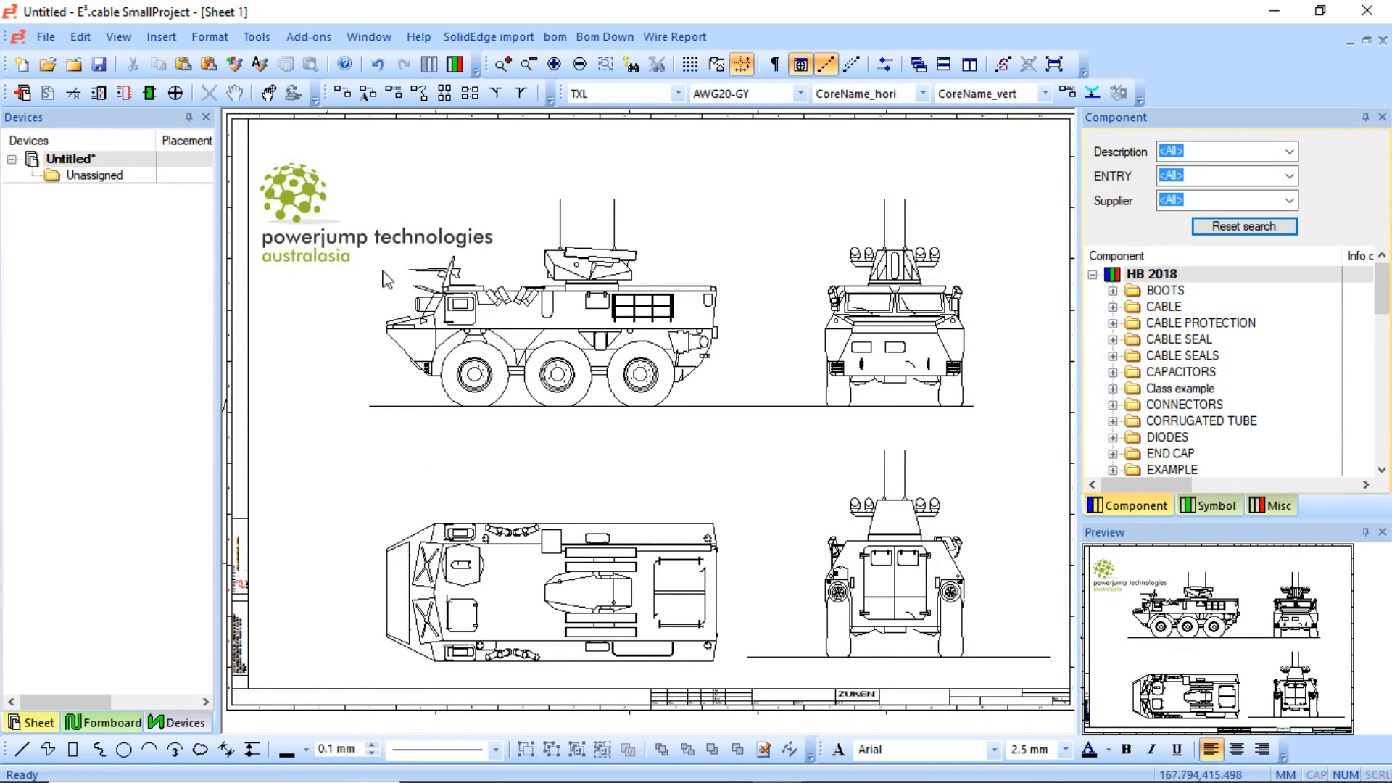
- Place a block symbol on the nose of the side-view vehicle and shrink it slightly to fit the hull
mouse_move(281, 171)
middle_mouse_down()
mouse_move(608, 402)
mouse_move(933, 519)
middle_mouse_up()
middle_click_drag(279, 187, 920, 542)
left_click(147, 98)
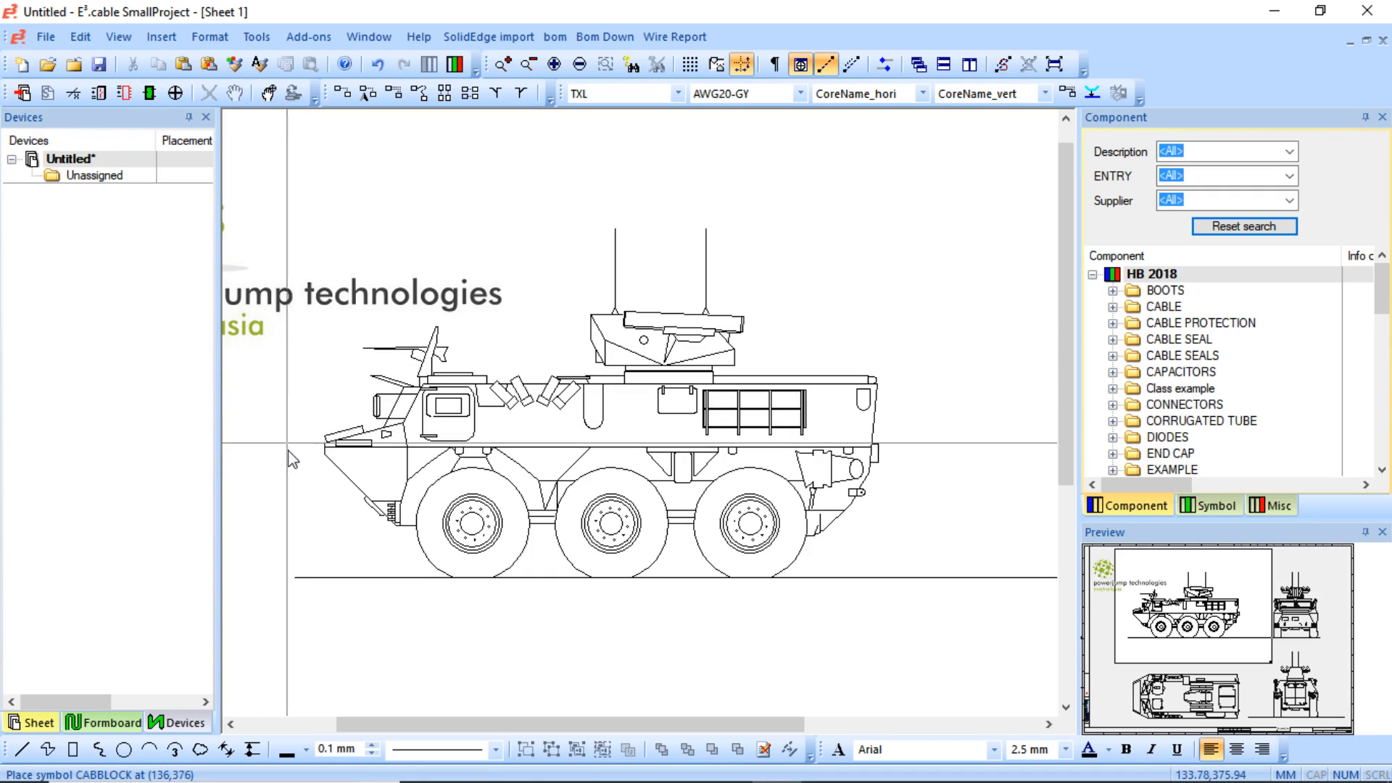
left_click(358, 490)
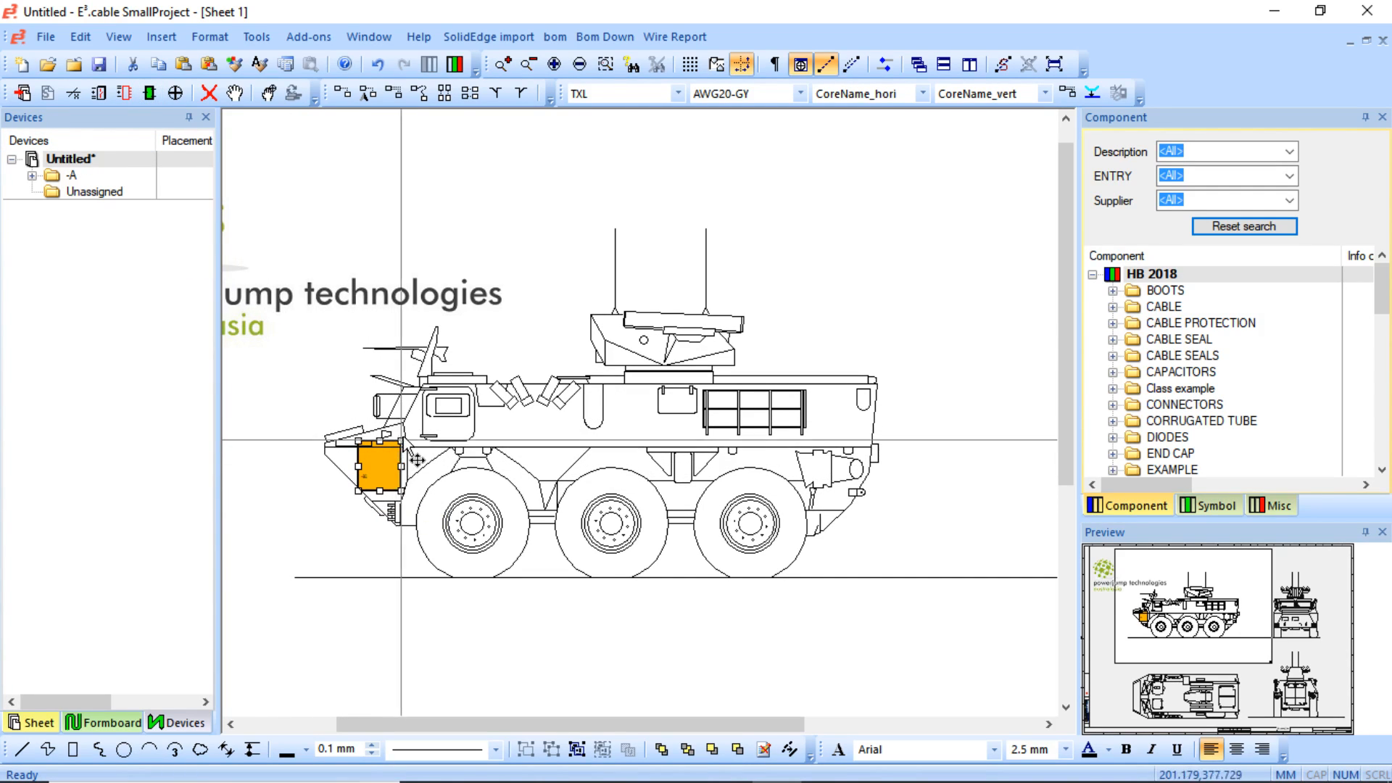
left_click_drag(401, 440, 393, 451)
- Place three more block symbols on the side view: between the first two wheels, on the turret and at the rear hull
middle_click_drag(275, 371, 633, 630)
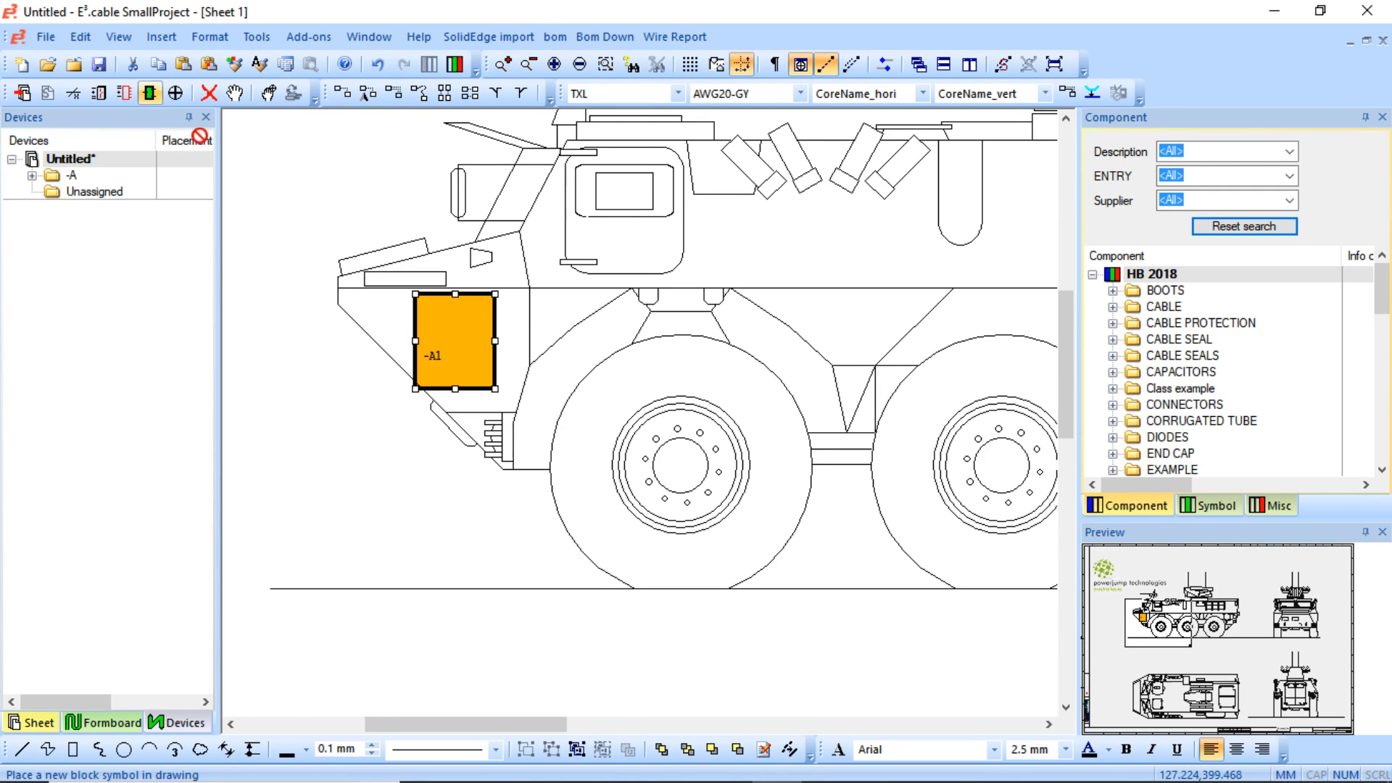
left_click(796, 436)
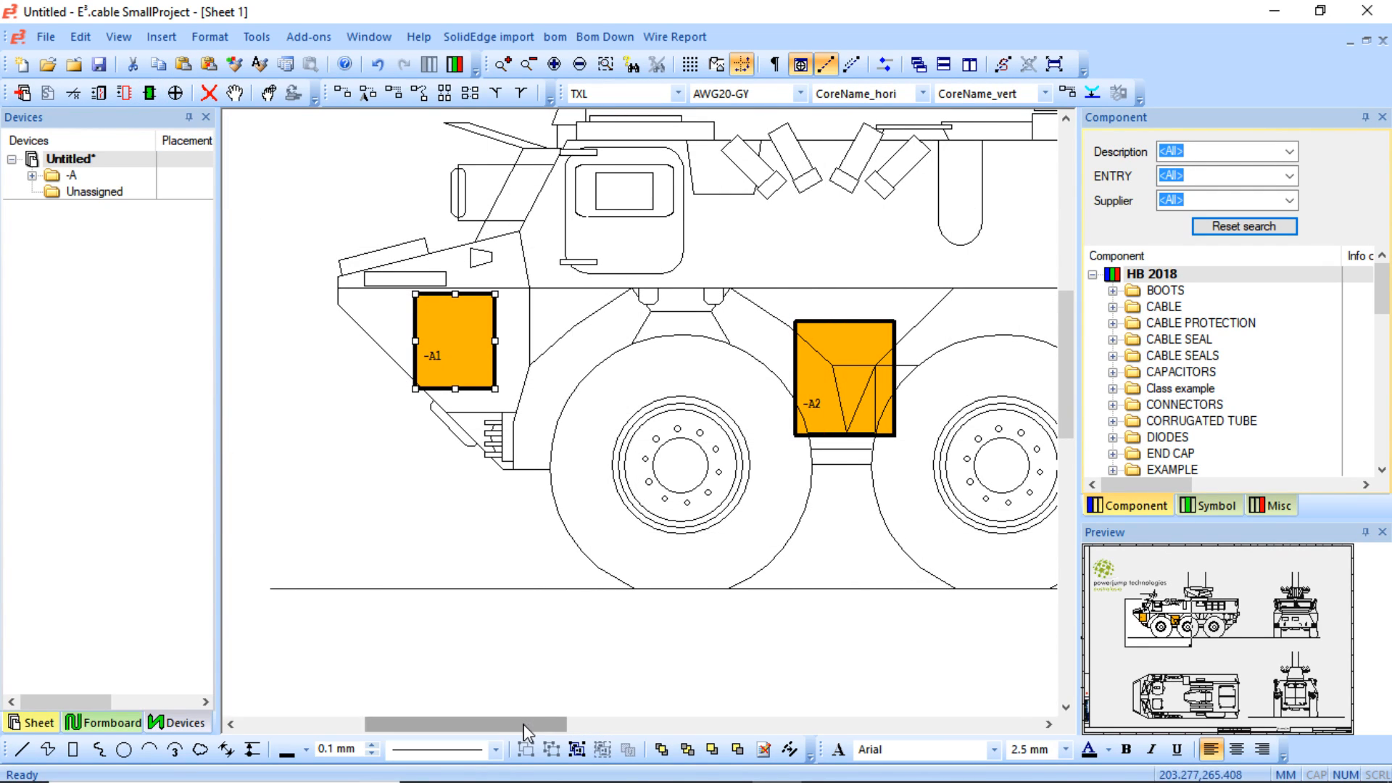
left_click_drag(526, 724, 611, 721)
scroll(652, 436, "up", 5)
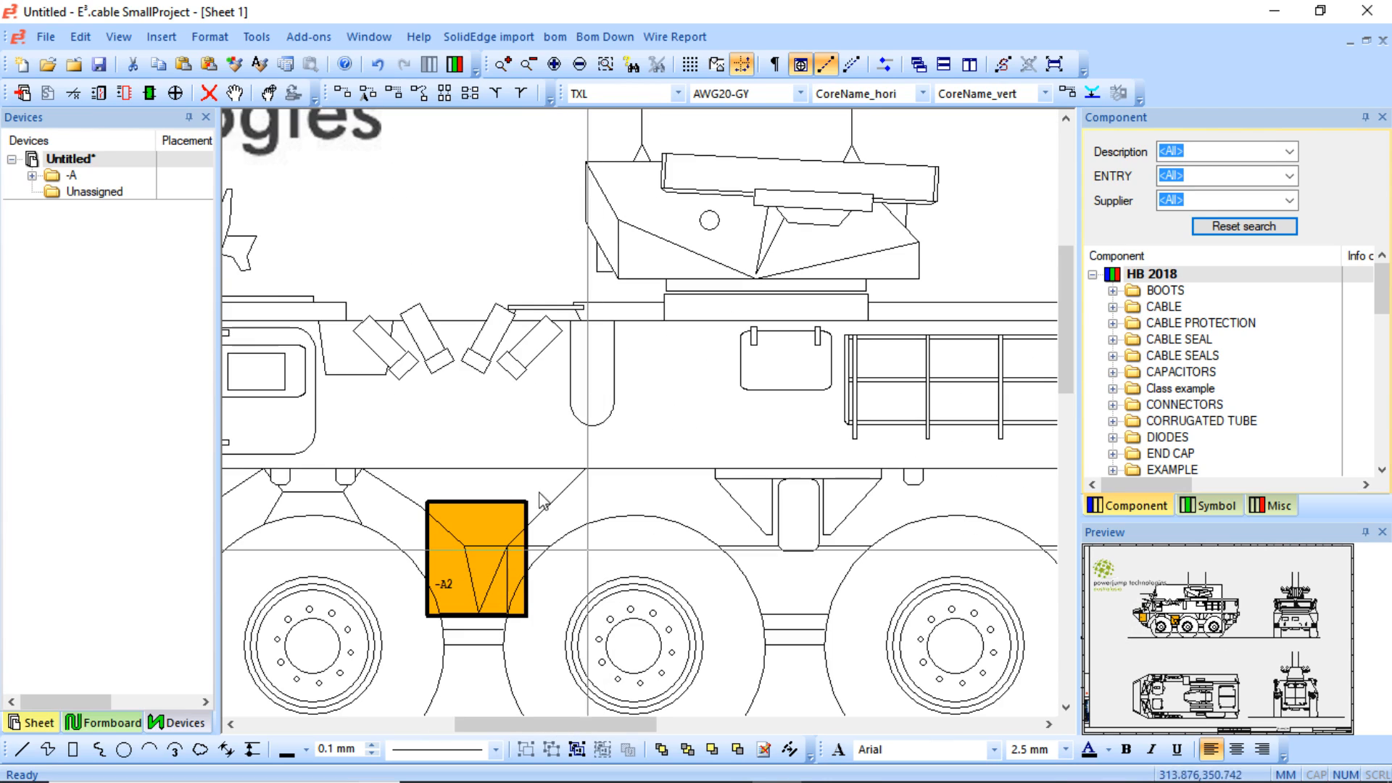
left_click(734, 236)
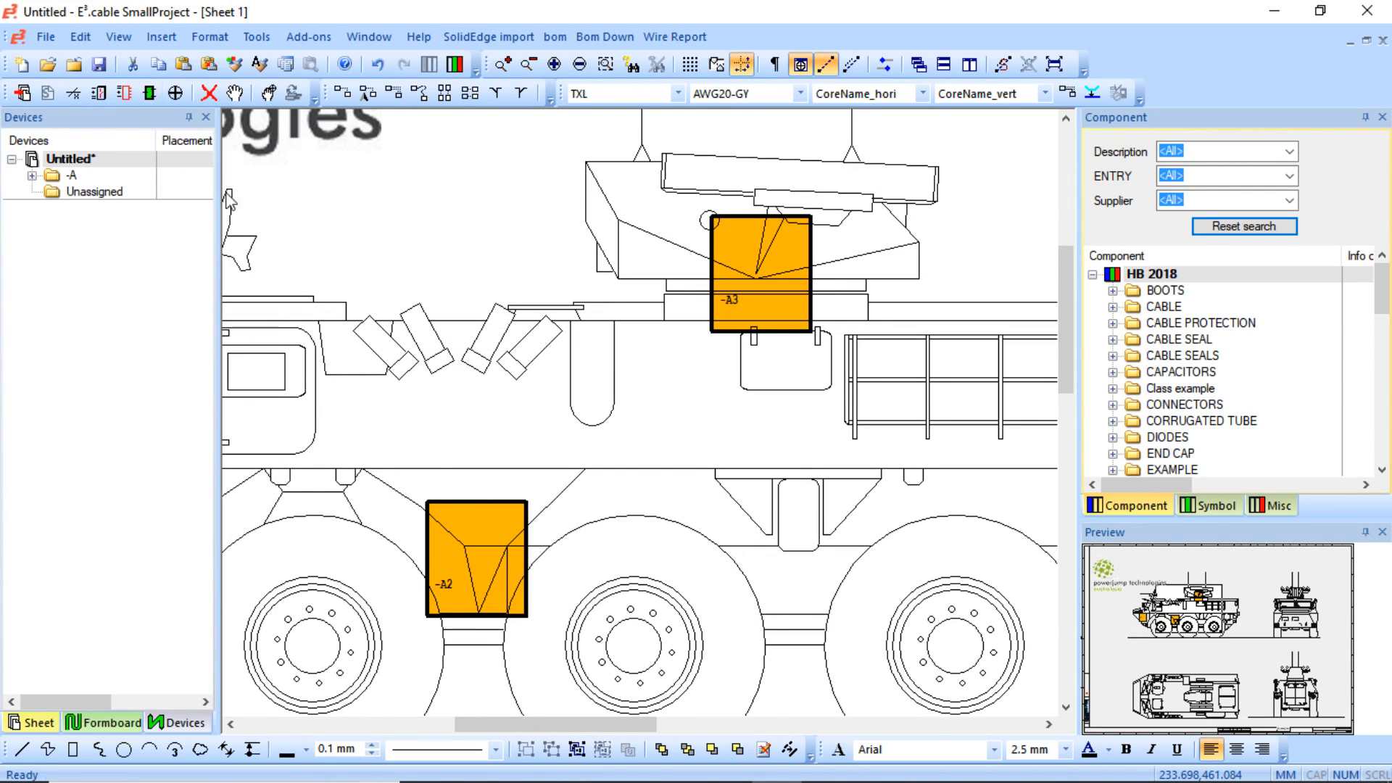
mouse_move(547, 726)
left_mouse_down()
mouse_move(677, 725)
mouse_move(648, 726)
left_mouse_up()
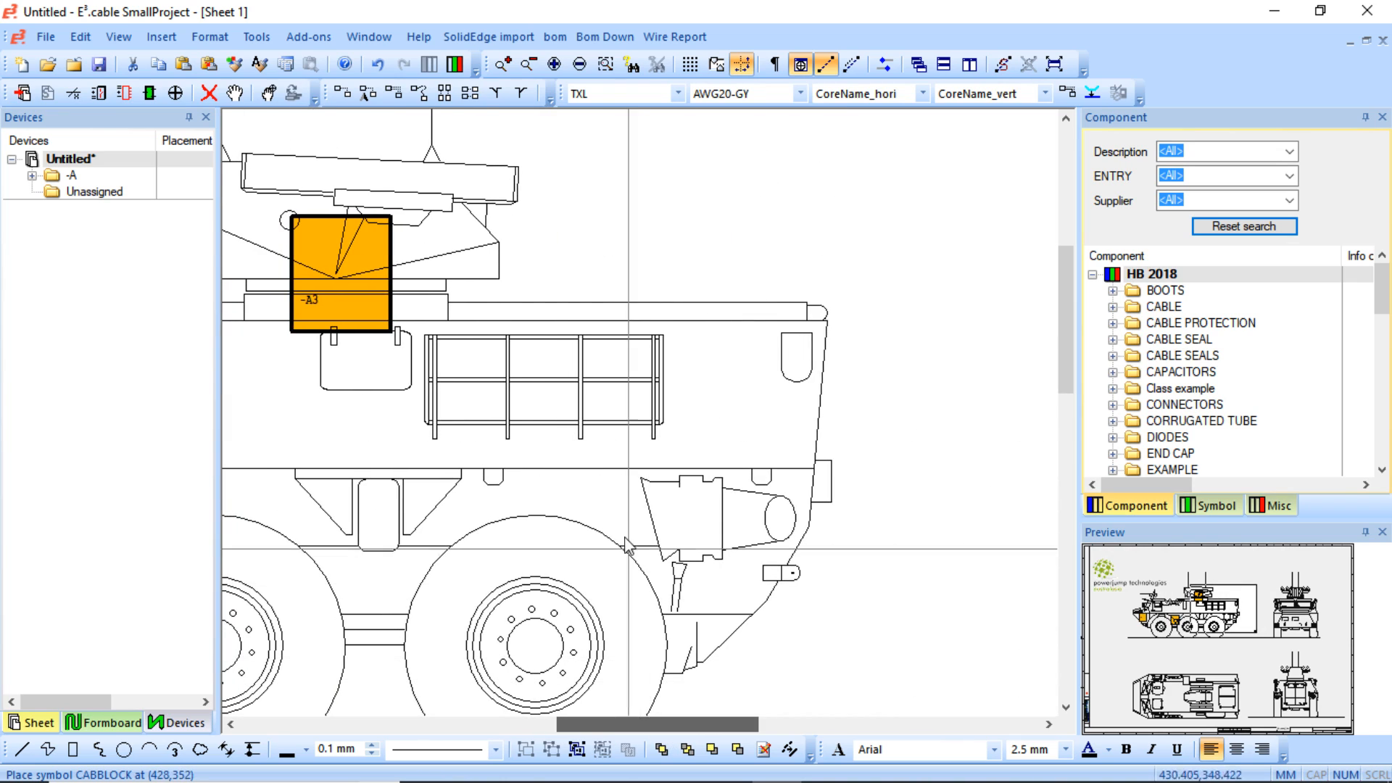
left_click(678, 477)
- Move the block on the vehicle's nose slightly towards the front wheel
scroll(658, 602, "down", 5)
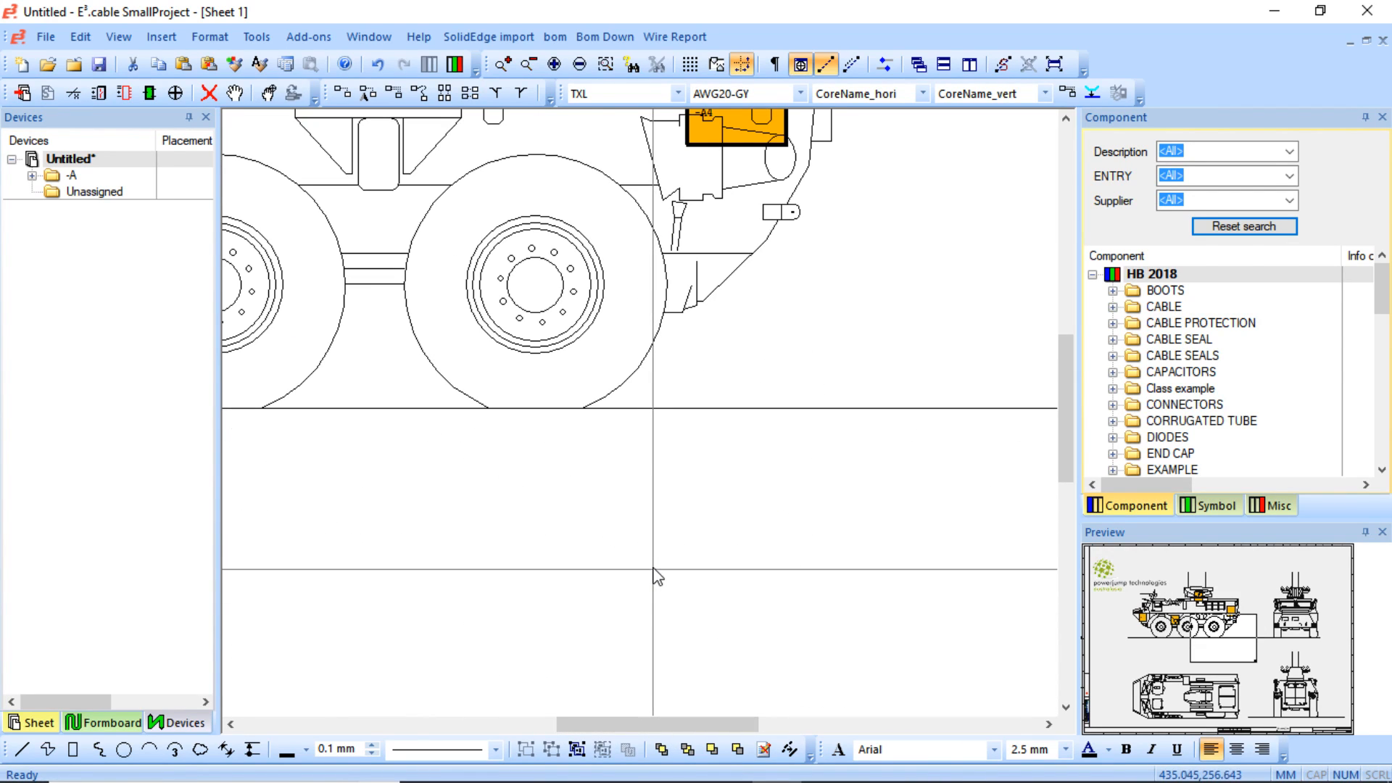
scroll(648, 567, "down", 4, "ctrl")
scroll(533, 508, "down", 3)
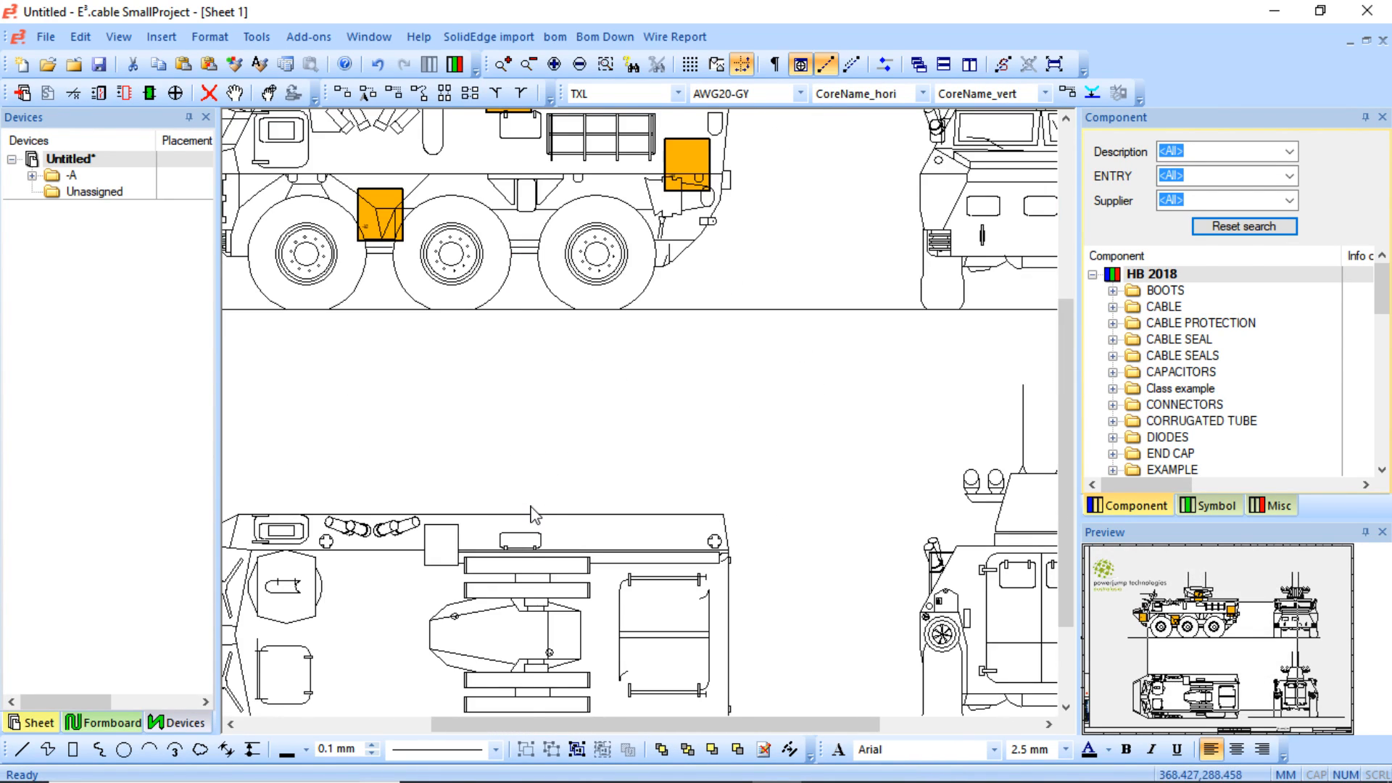
scroll(533, 514, "down", 2, "ctrl")
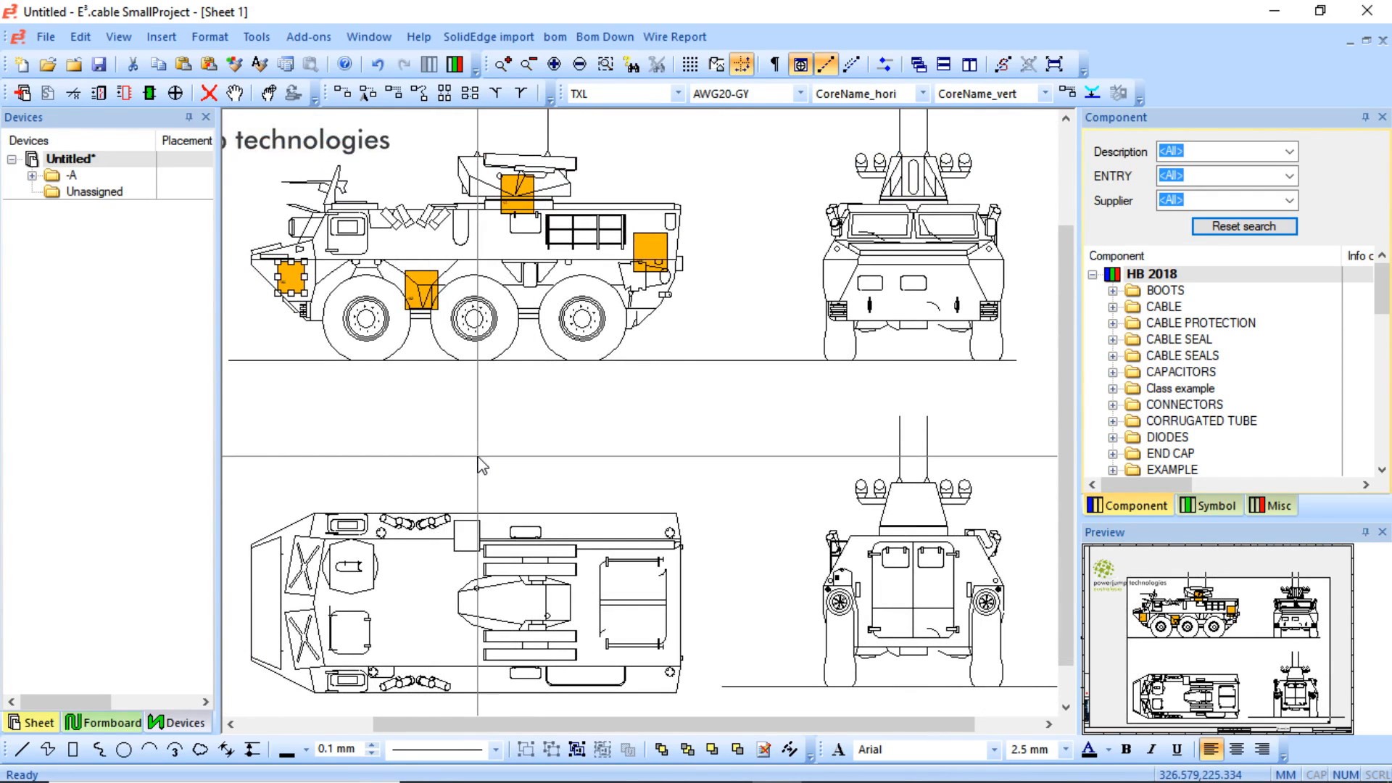
scroll(478, 456, "left", 1)
scroll(478, 456, "down", 1)
left_click(342, 381)
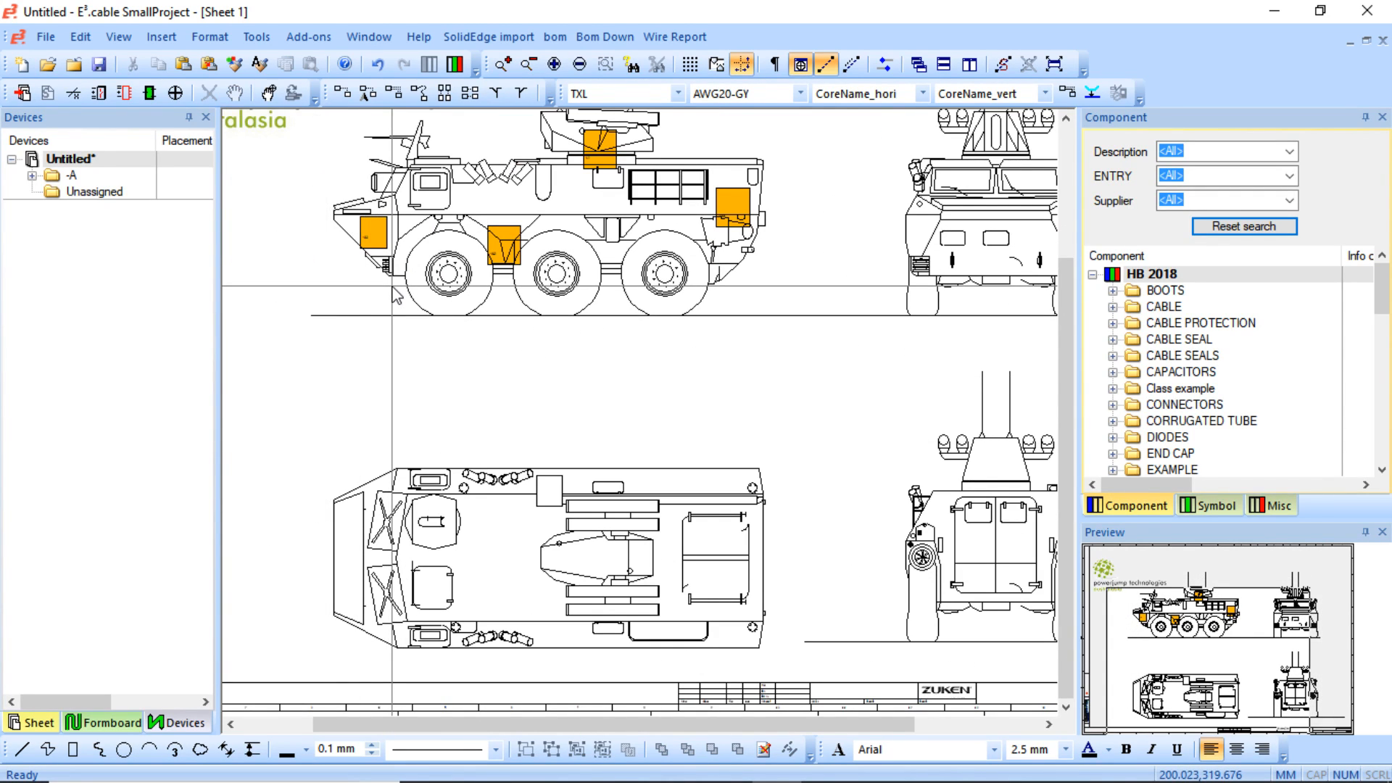
left_click_drag(381, 228, 386, 228)
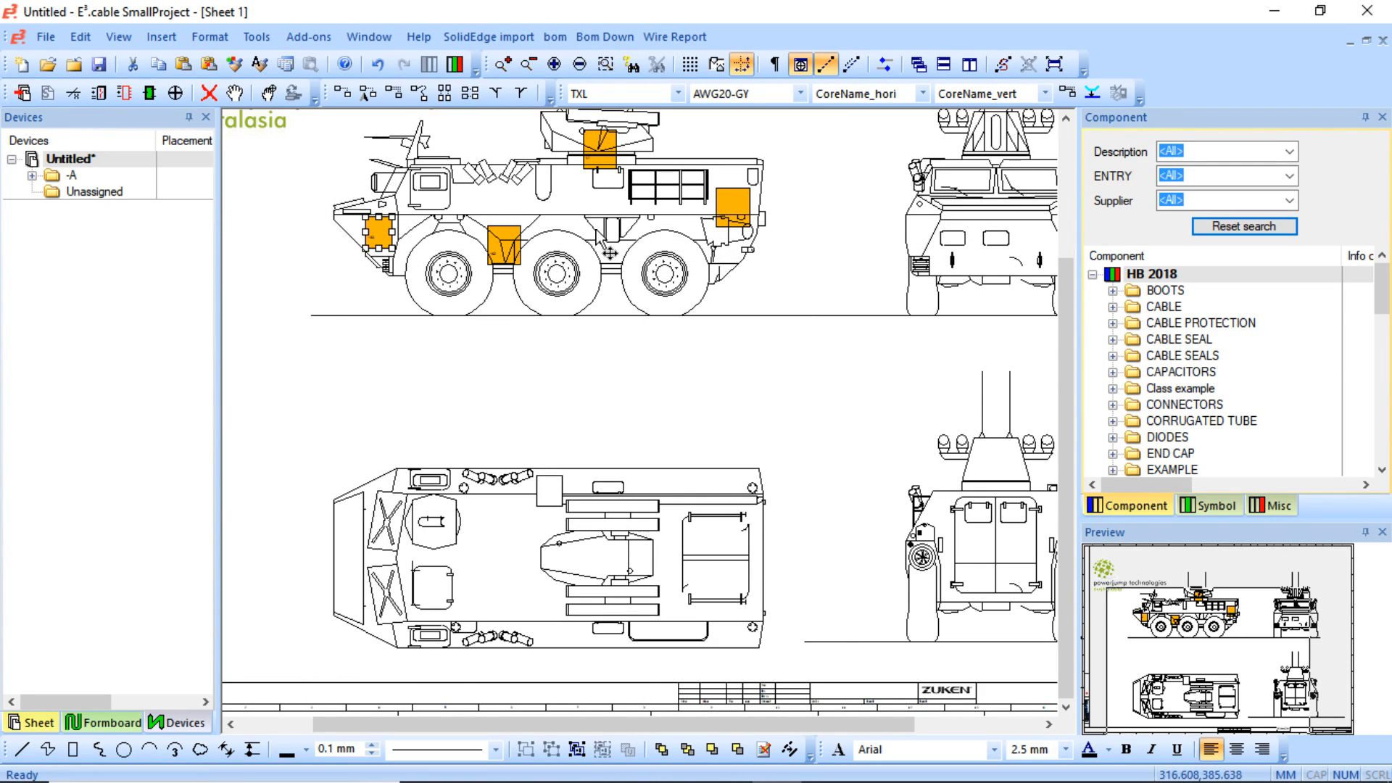
- Place another view of the nose block on the top-view vehicle's nose and stretch it across the hull's width
right_click(379, 239)
left_click(512, 578)
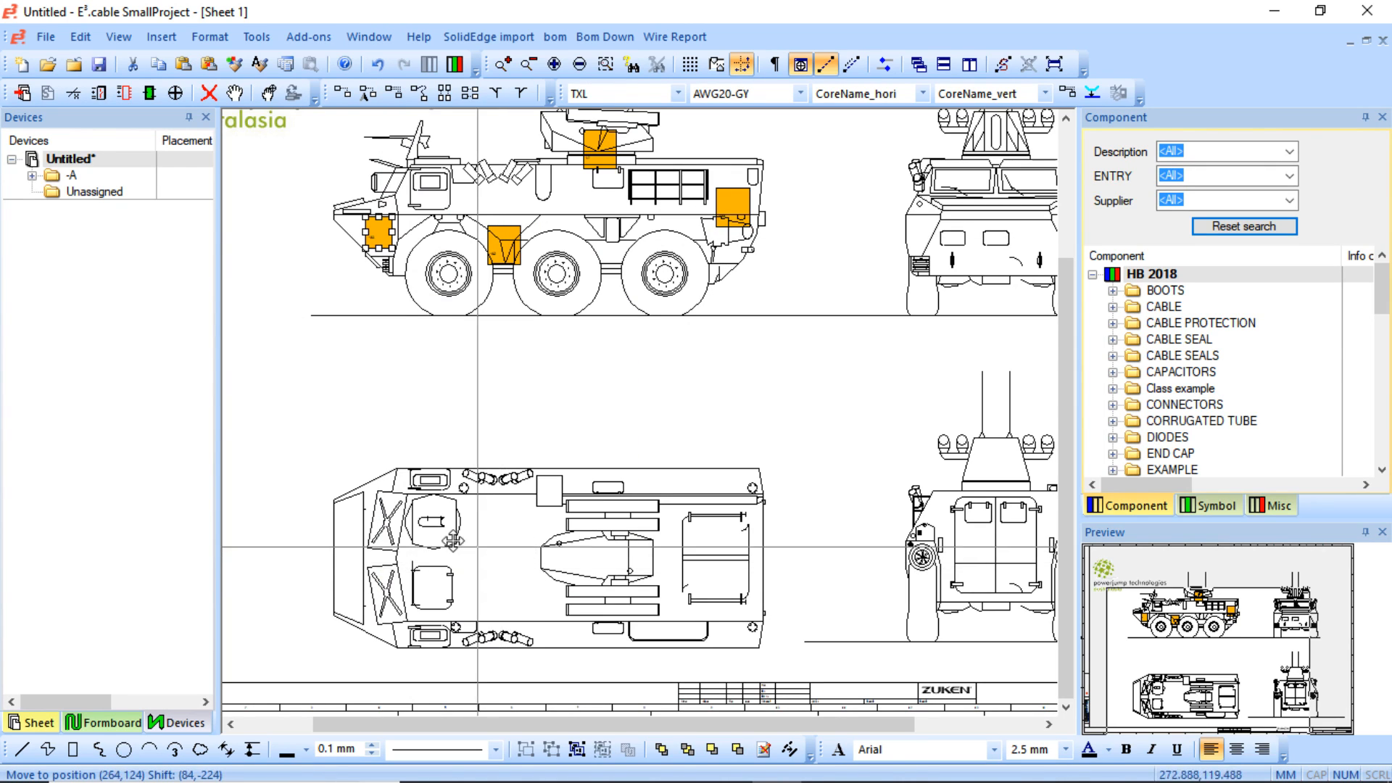
left_click(339, 537)
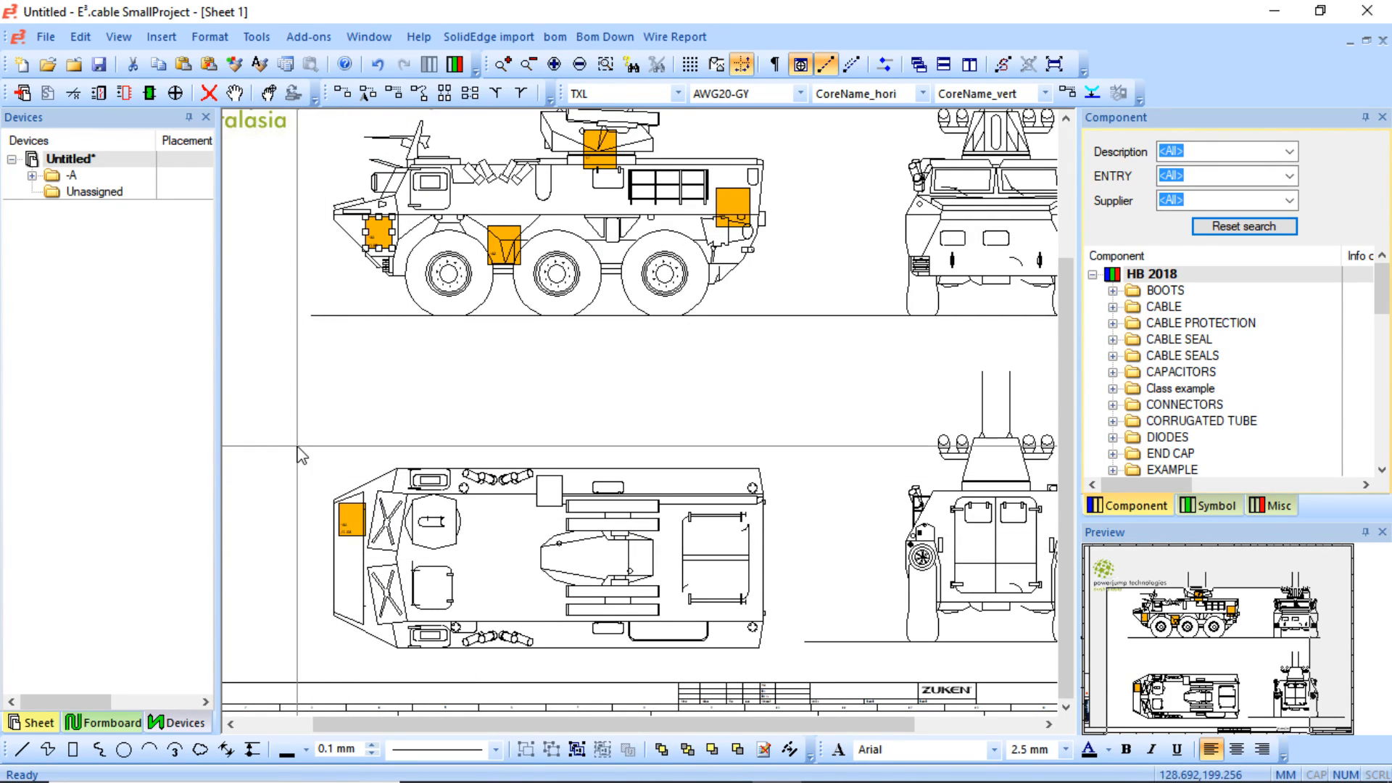
scroll(351, 549, "up", 3)
left_click_drag(558, 360, 560, 551)
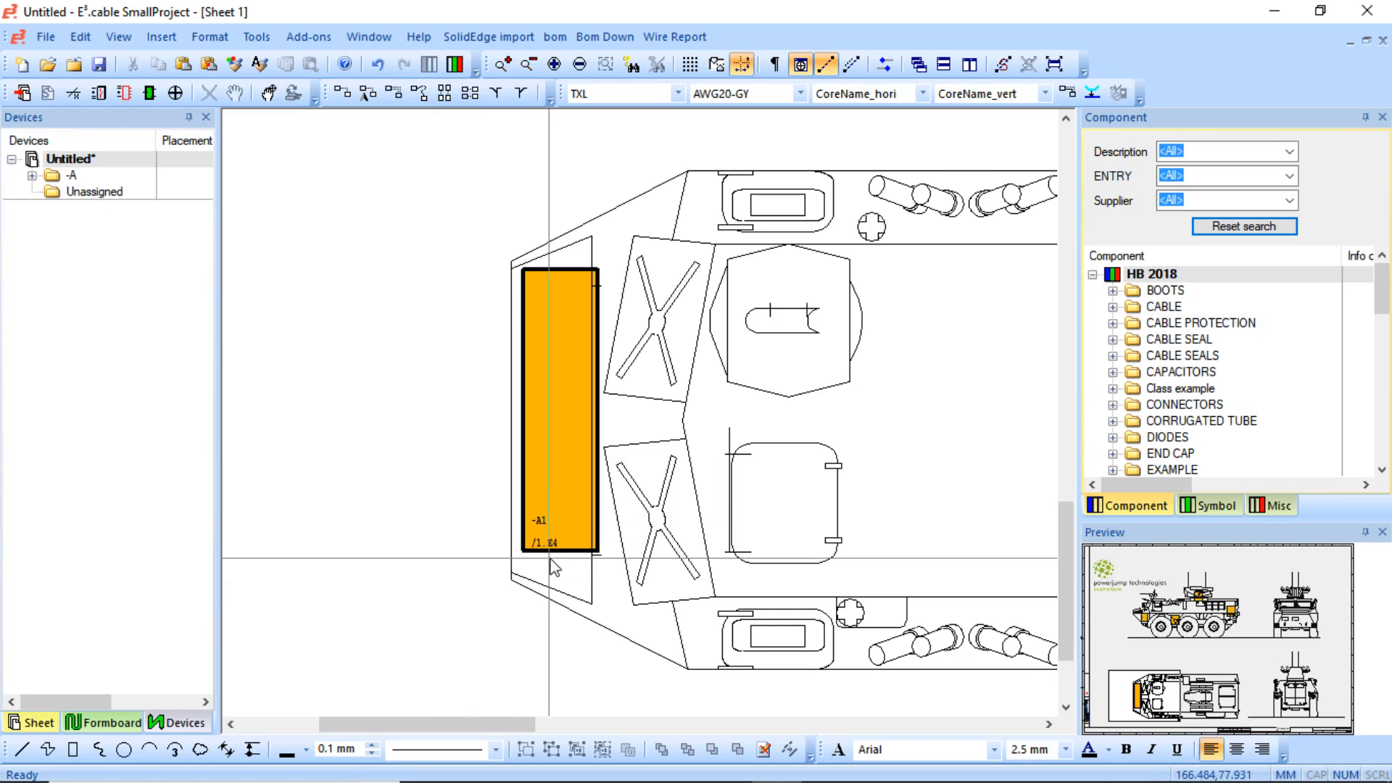
- Rename device A1, the block on the vehicle's nose, as ECU in the device tree
scroll(551, 558, "up", 5)
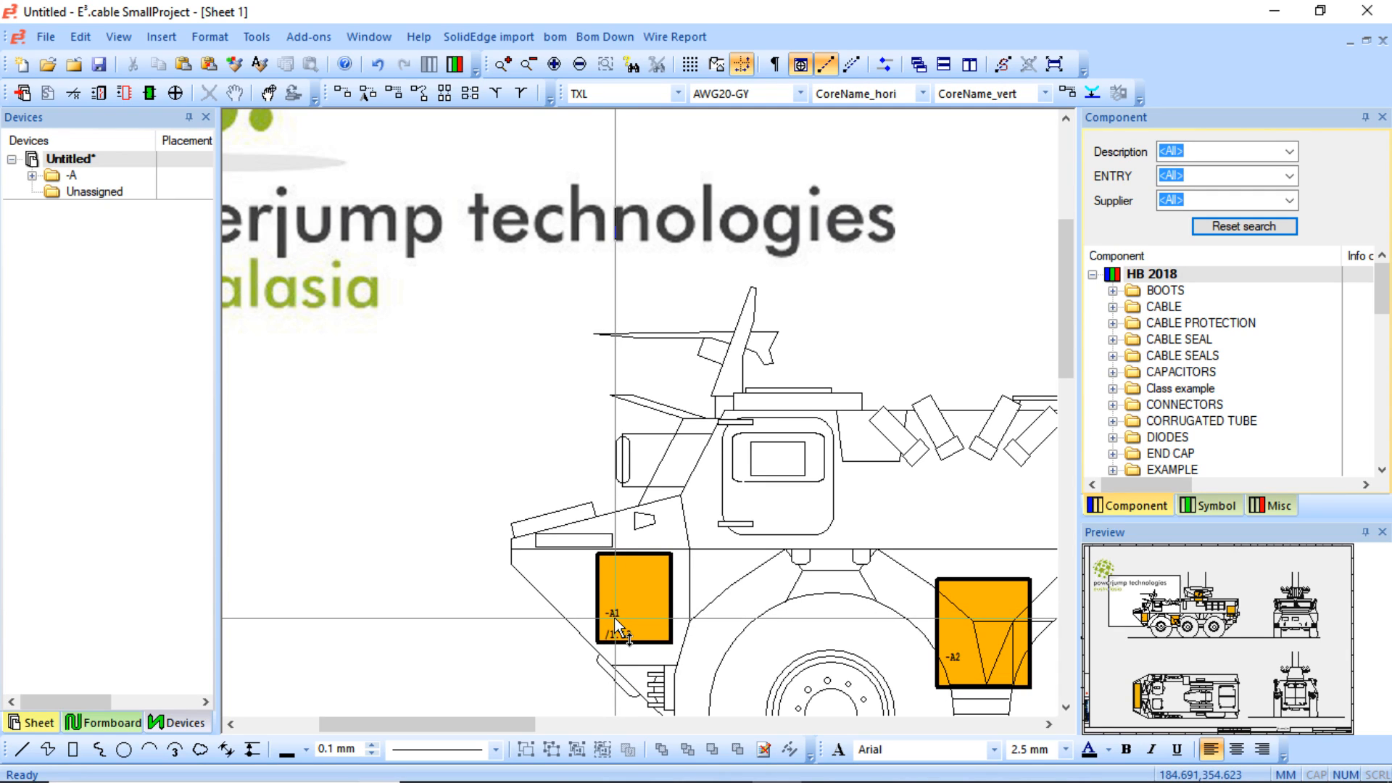
left_click(173, 727)
left_click(32, 176)
left_click(94, 192)
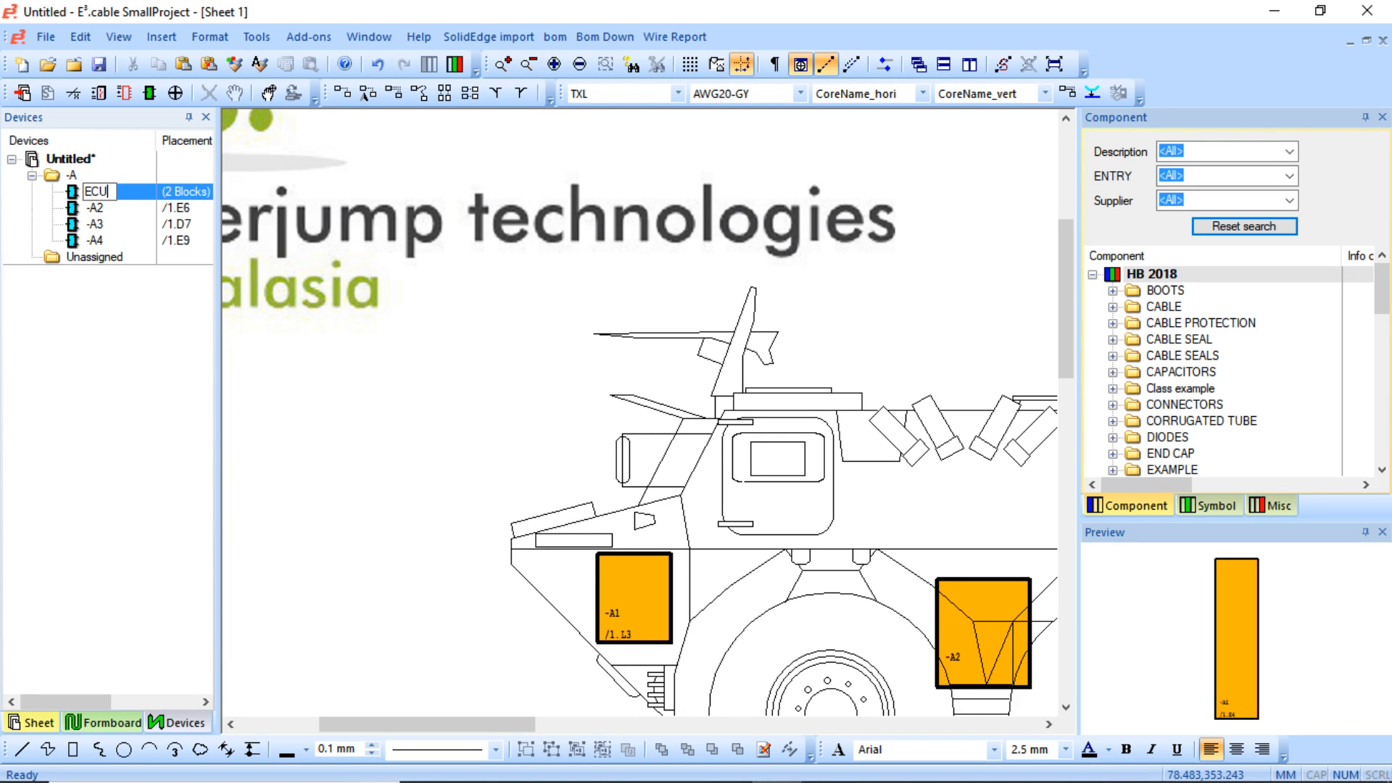
type("ECU")
key("Return")
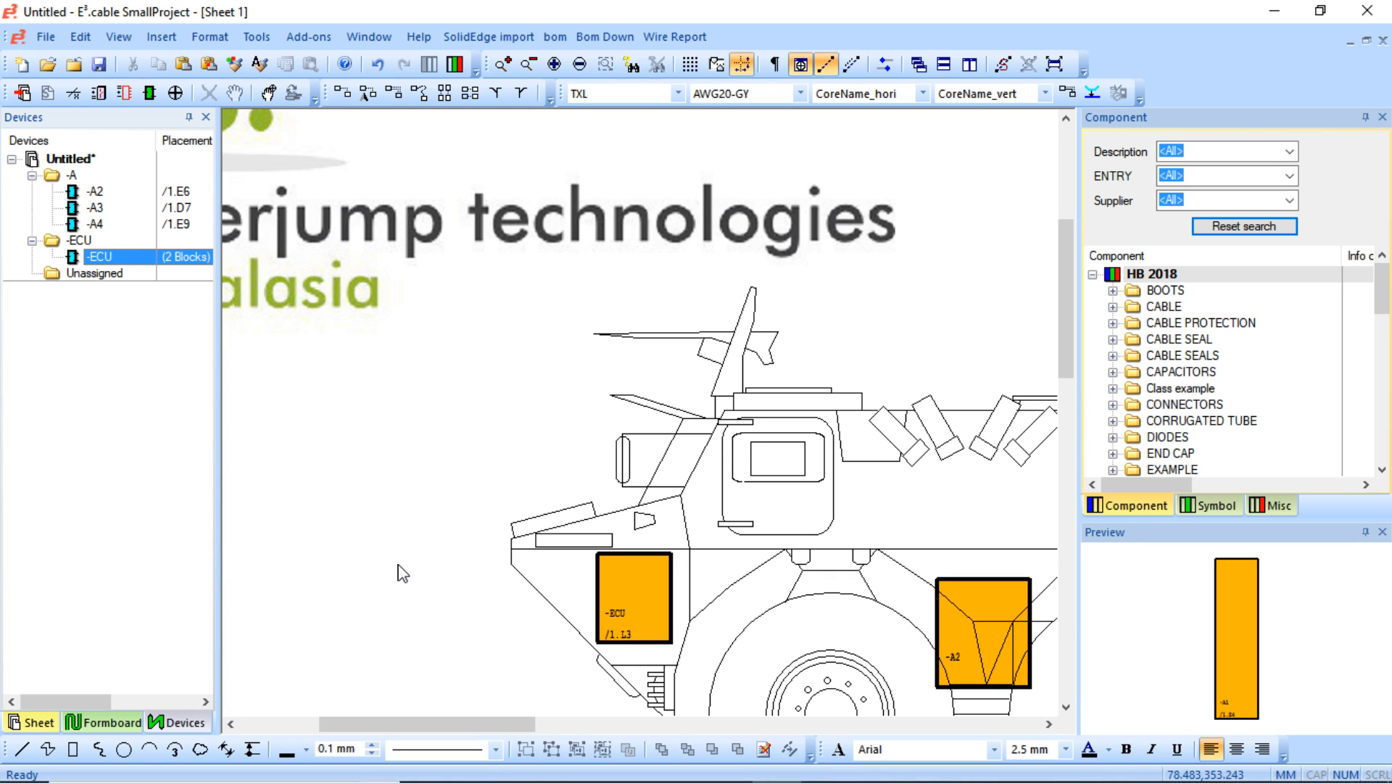
- Return to the sheet list and filter the component database by the entry *D38999*fj*
scroll(401, 574, "down", 5)
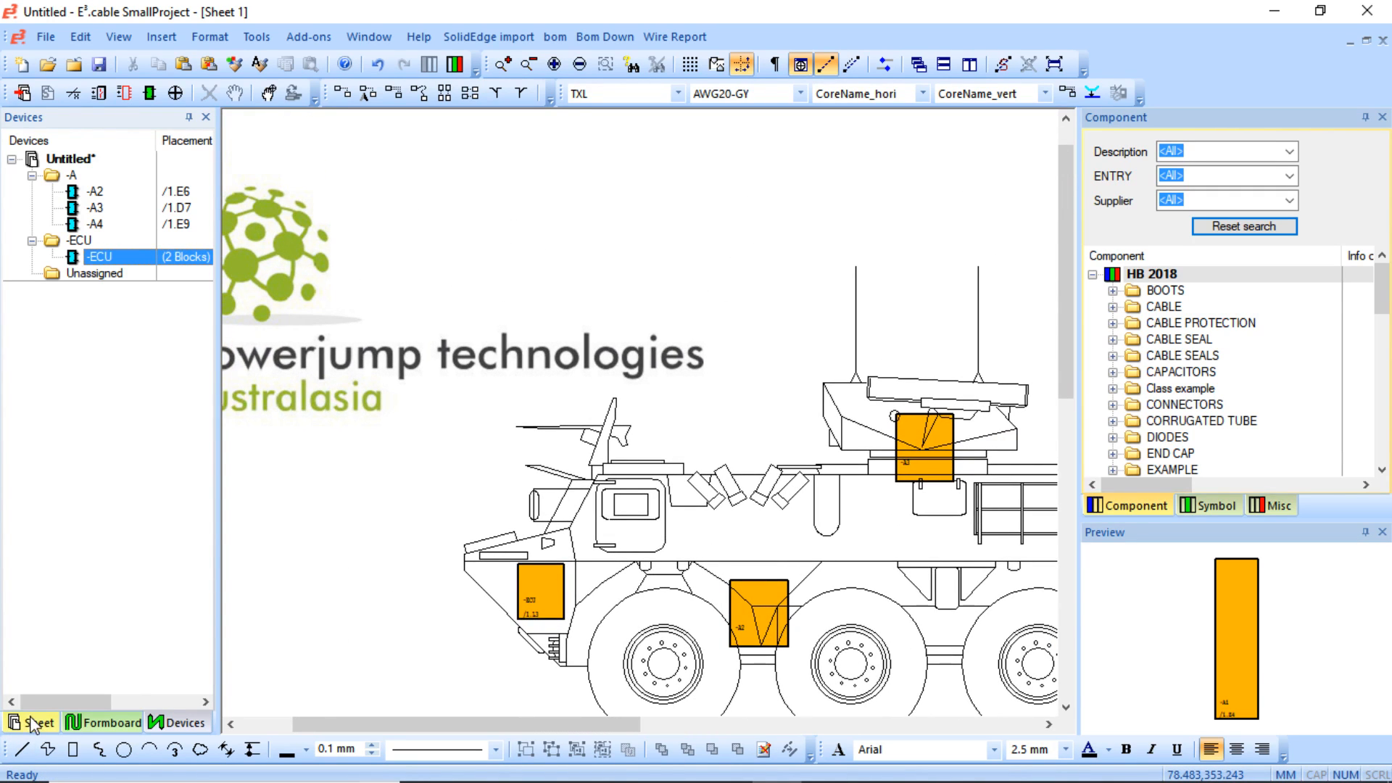
left_click(32, 723)
scroll(444, 591, "down", 5)
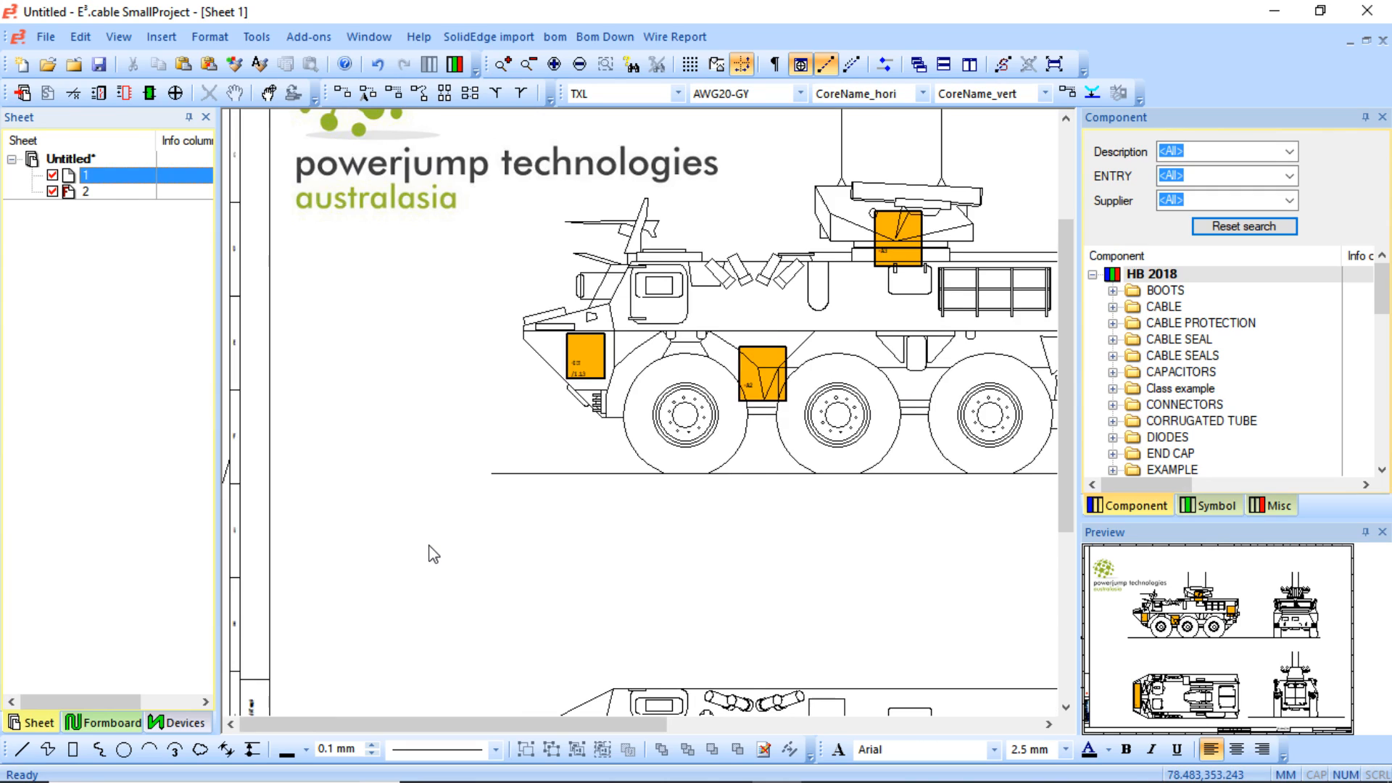
scroll(431, 550, "right", 3, "shift")
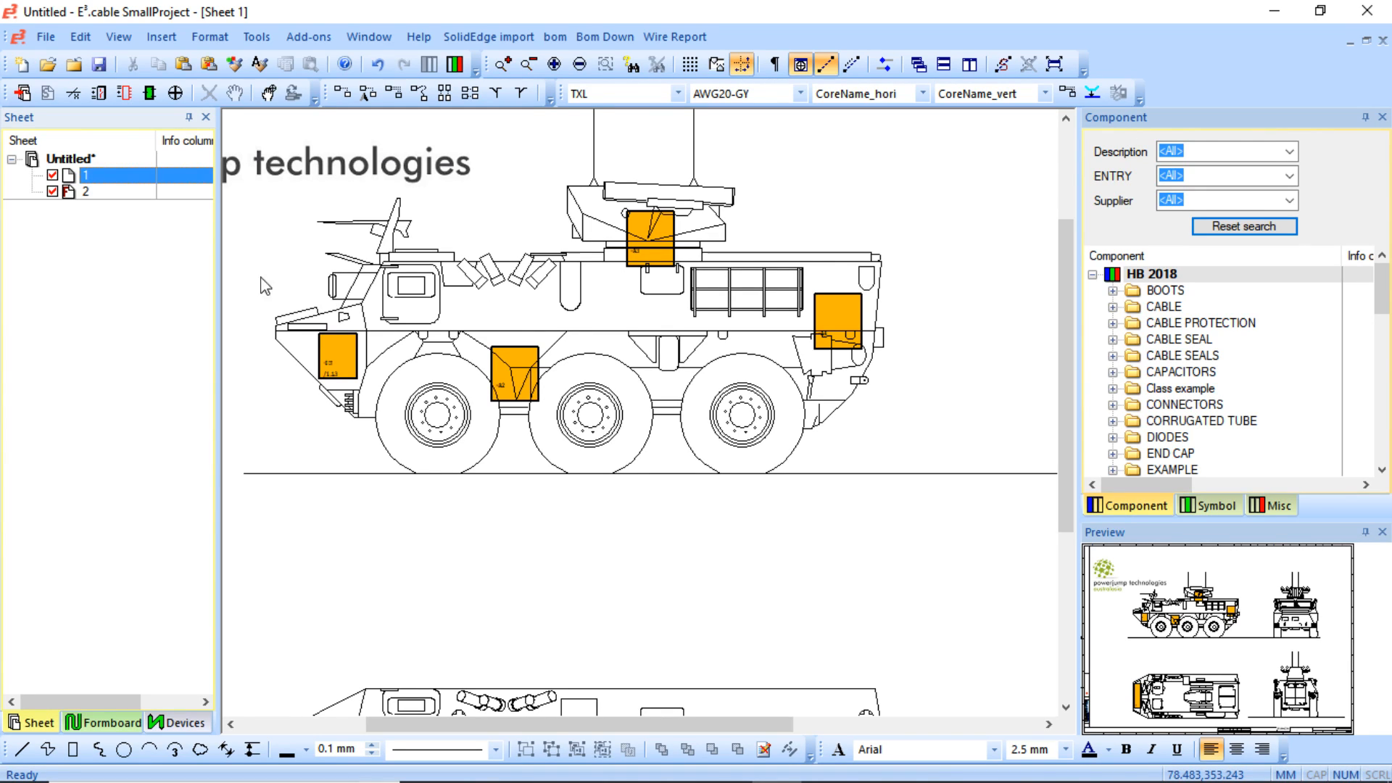
middle_click_drag(256, 276, 476, 484)
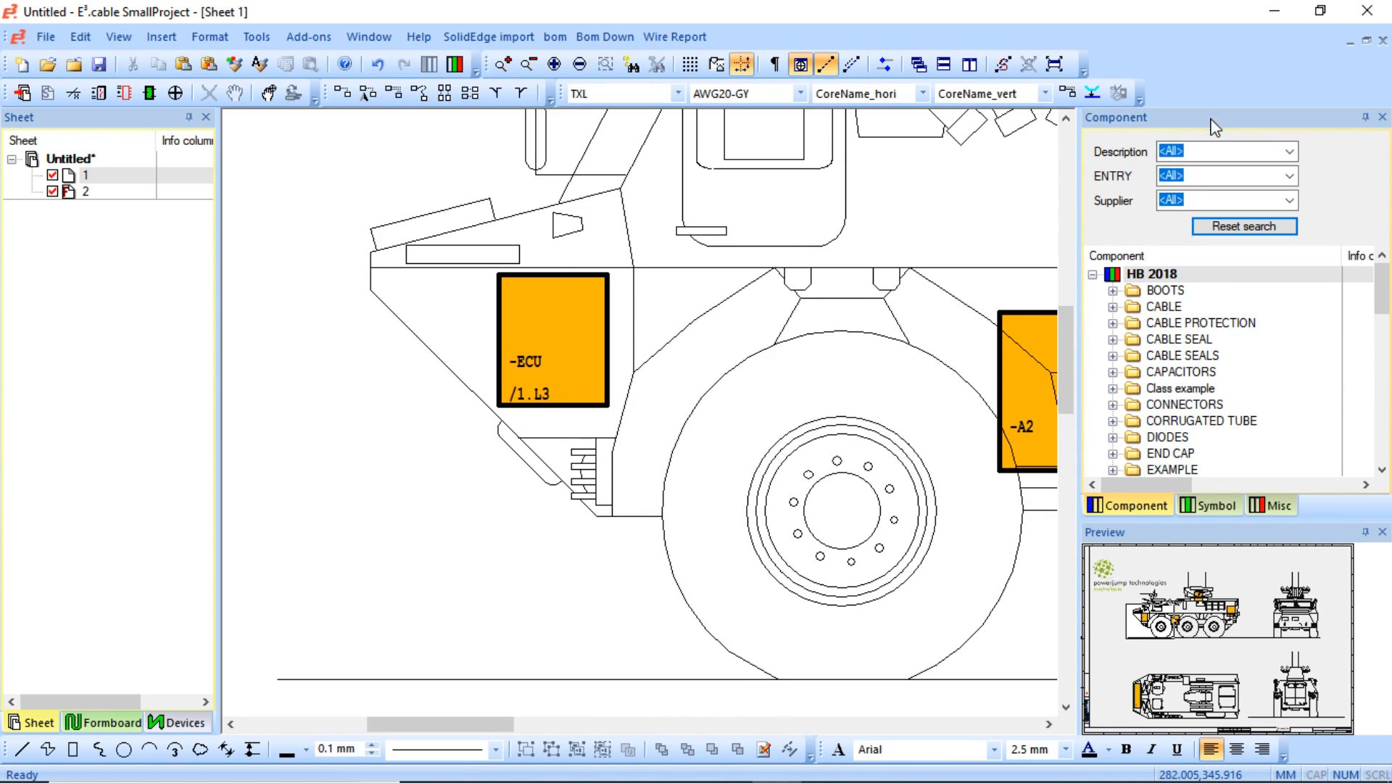
left_click(1202, 171)
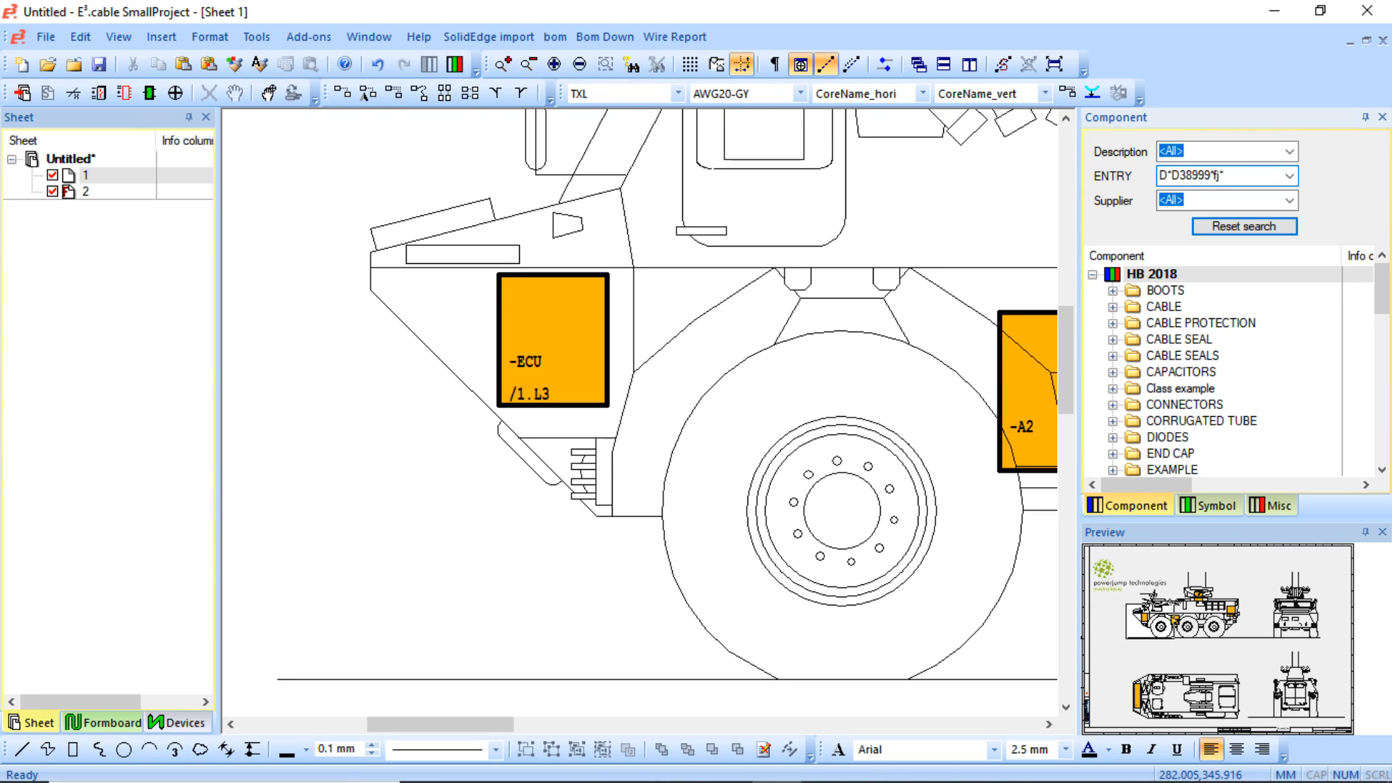
key("Return")
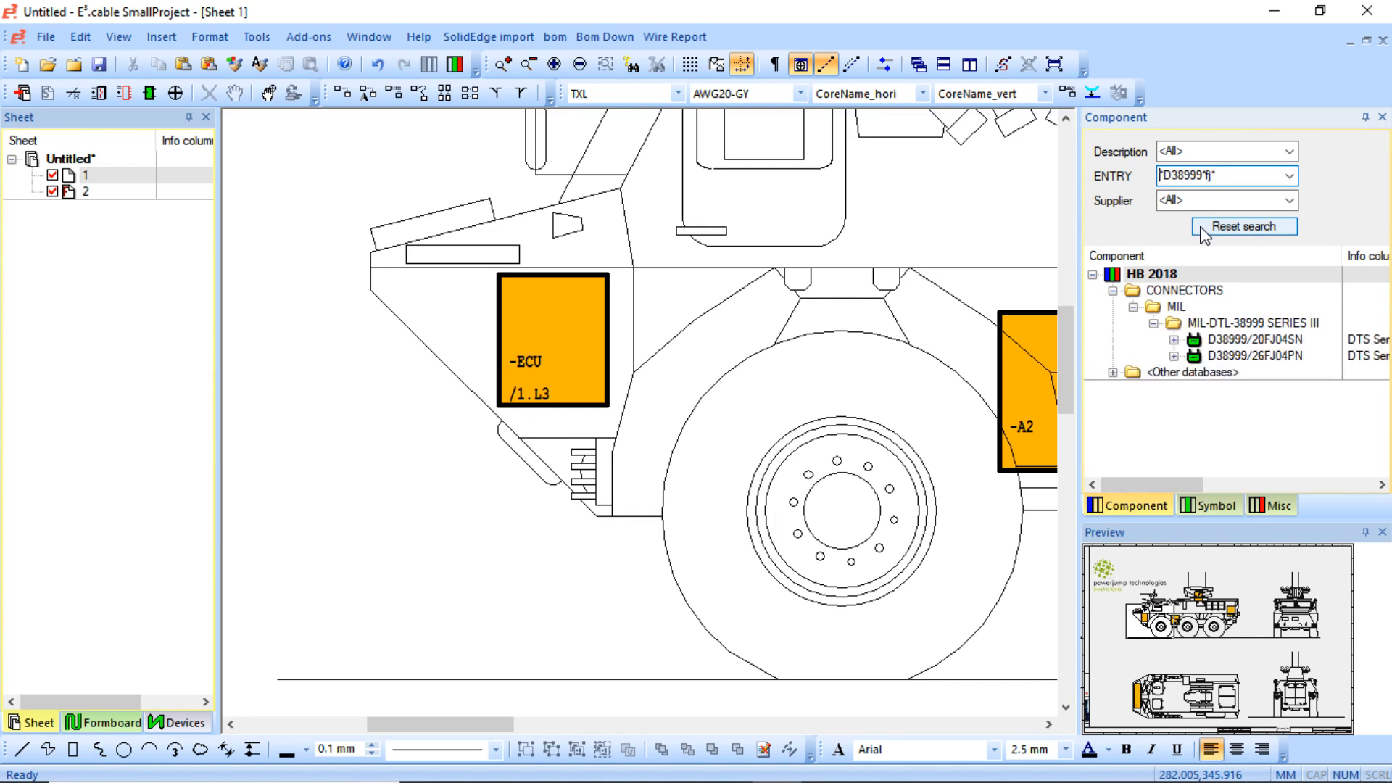
- Compare the two filtered MIL connectors and place receptacle D38999/20FJ04SN on the rear edge of the side-view ECU block
left_click(1256, 347)
left_click(1258, 347)
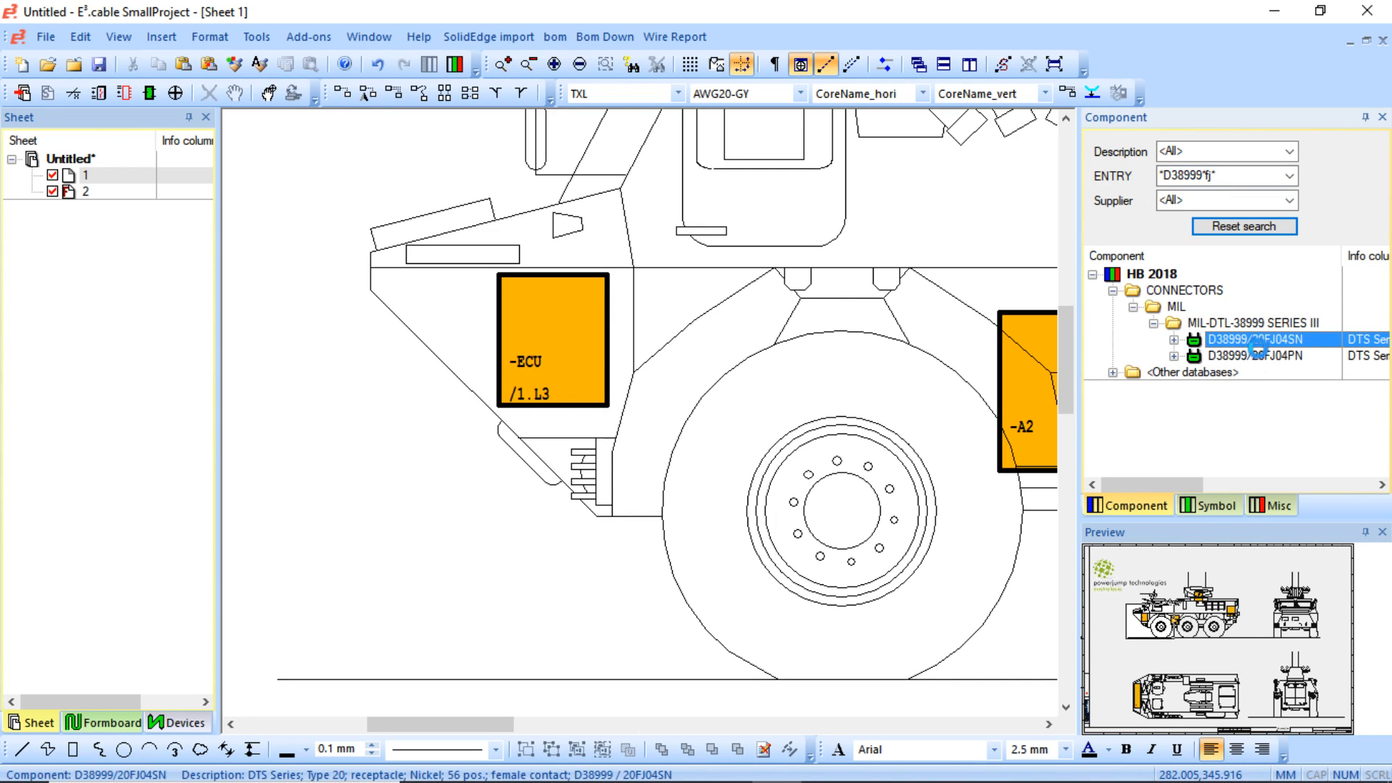
left_click(1261, 356)
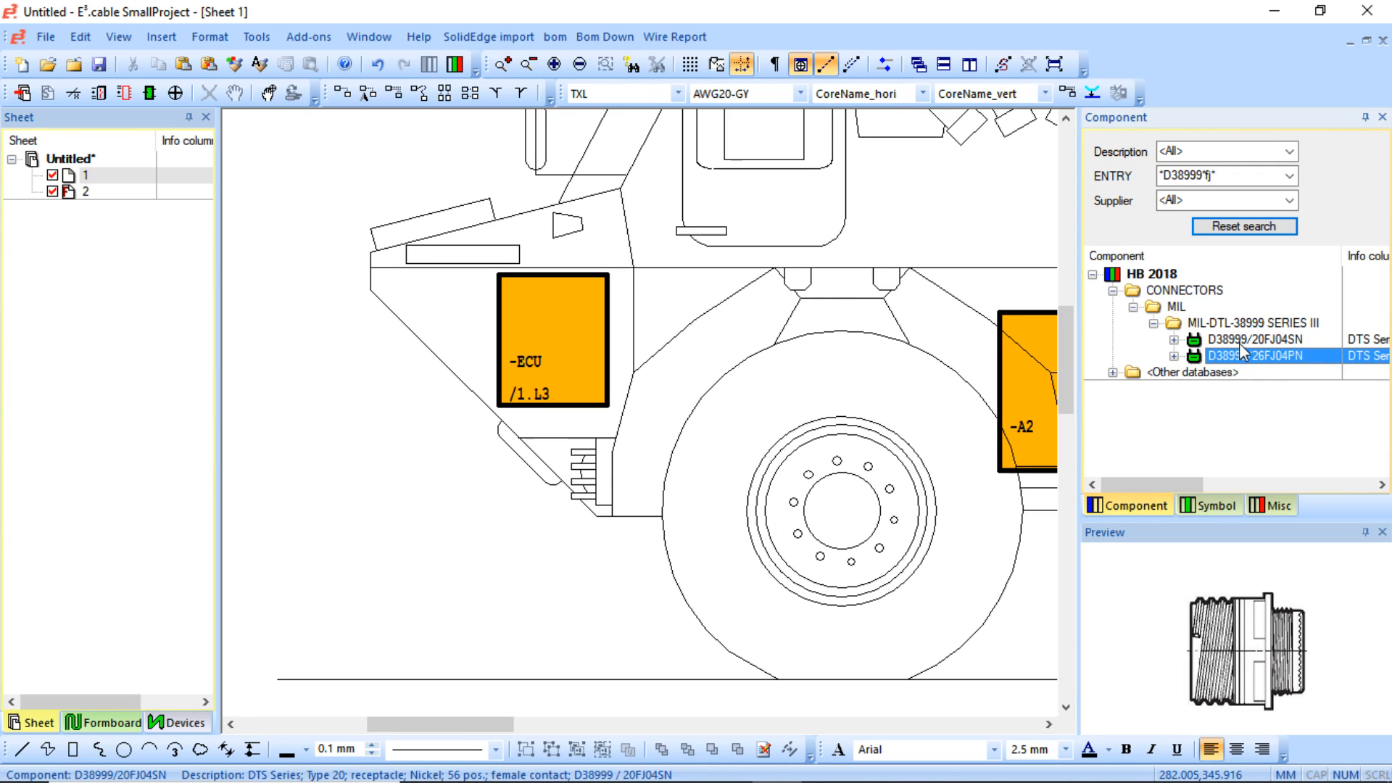
left_click(1238, 339)
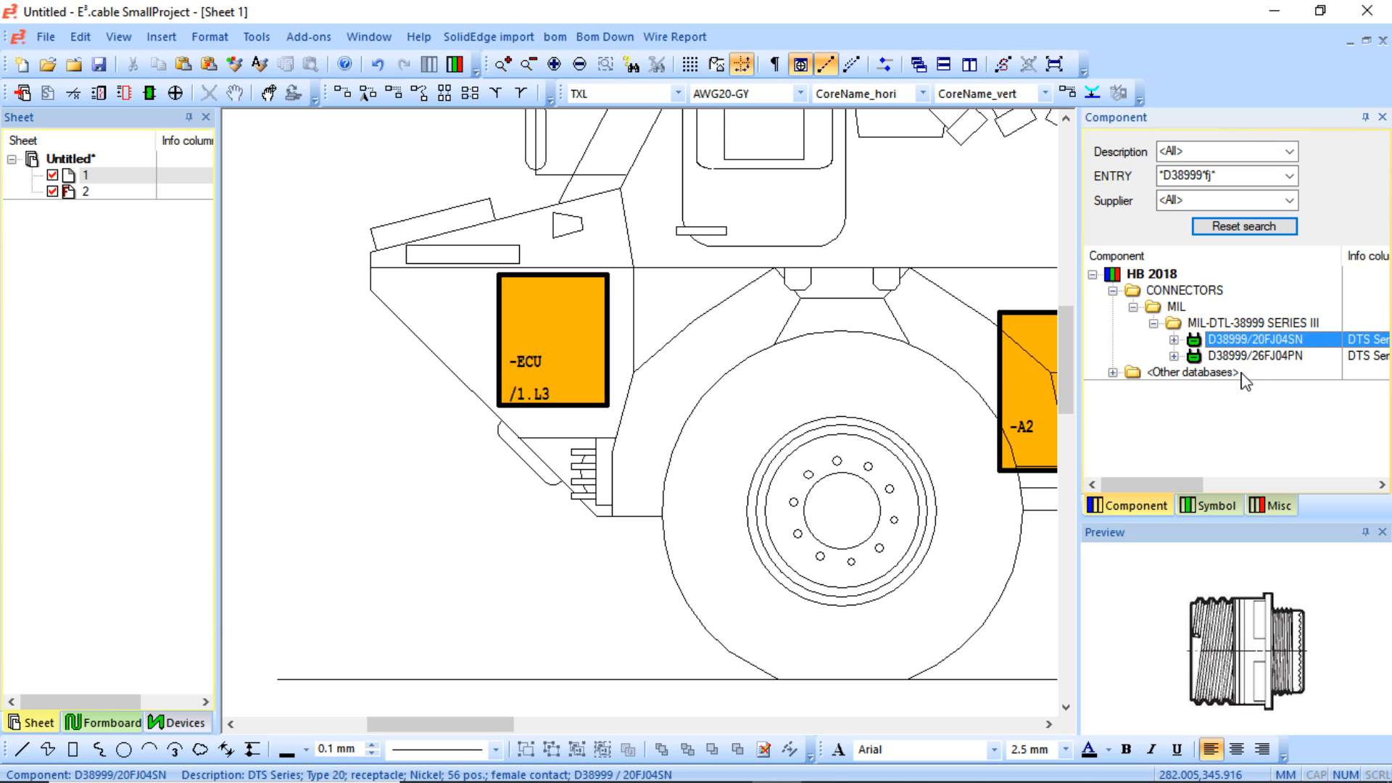
left_click_drag(449, 720, 477, 720)
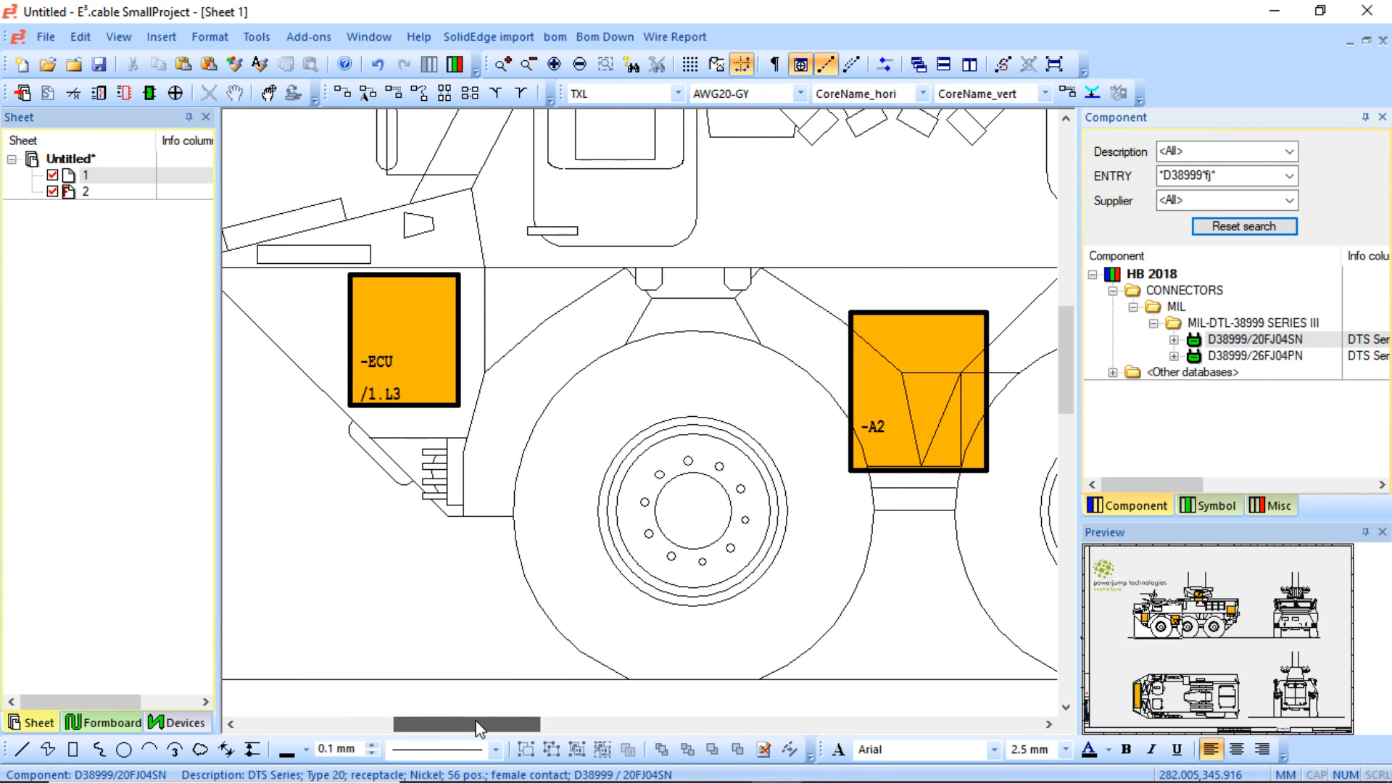
left_click(1225, 340)
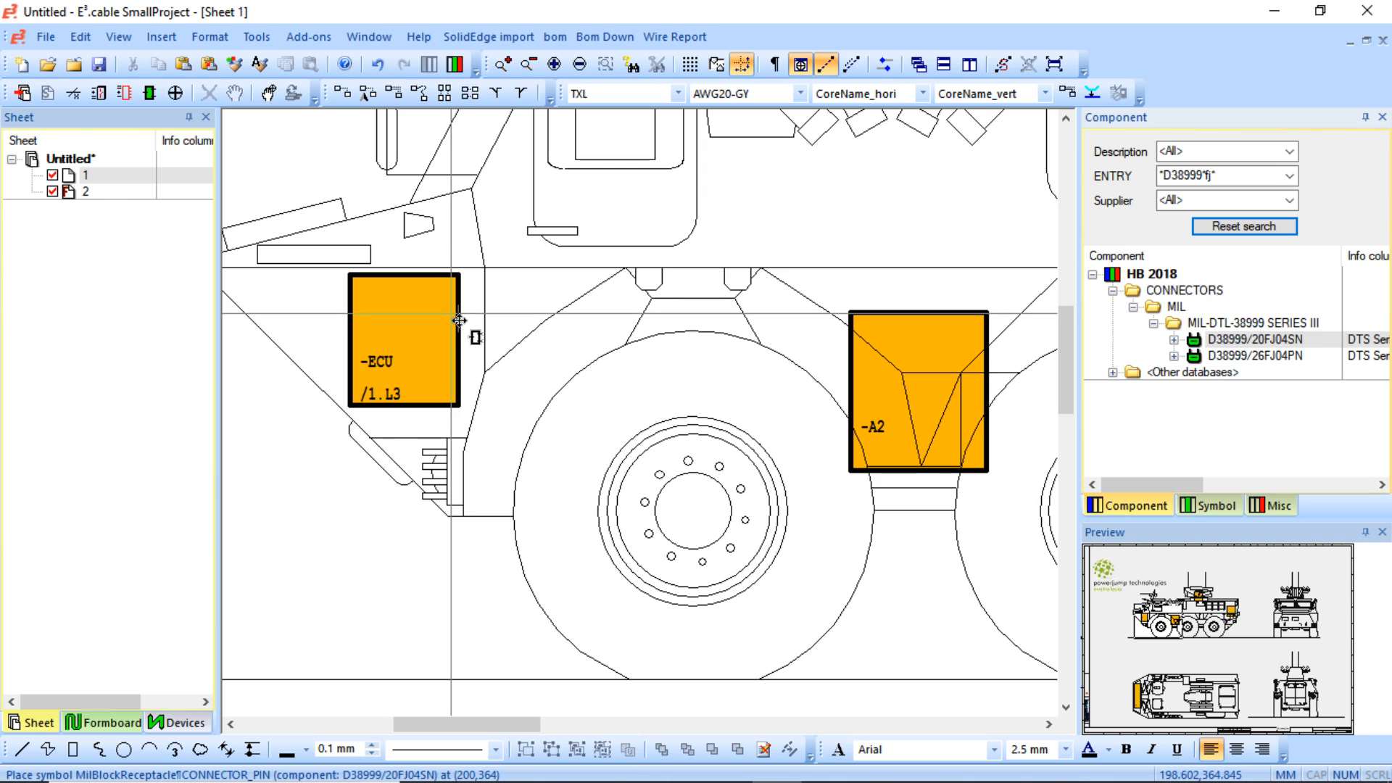
left_click(459, 320)
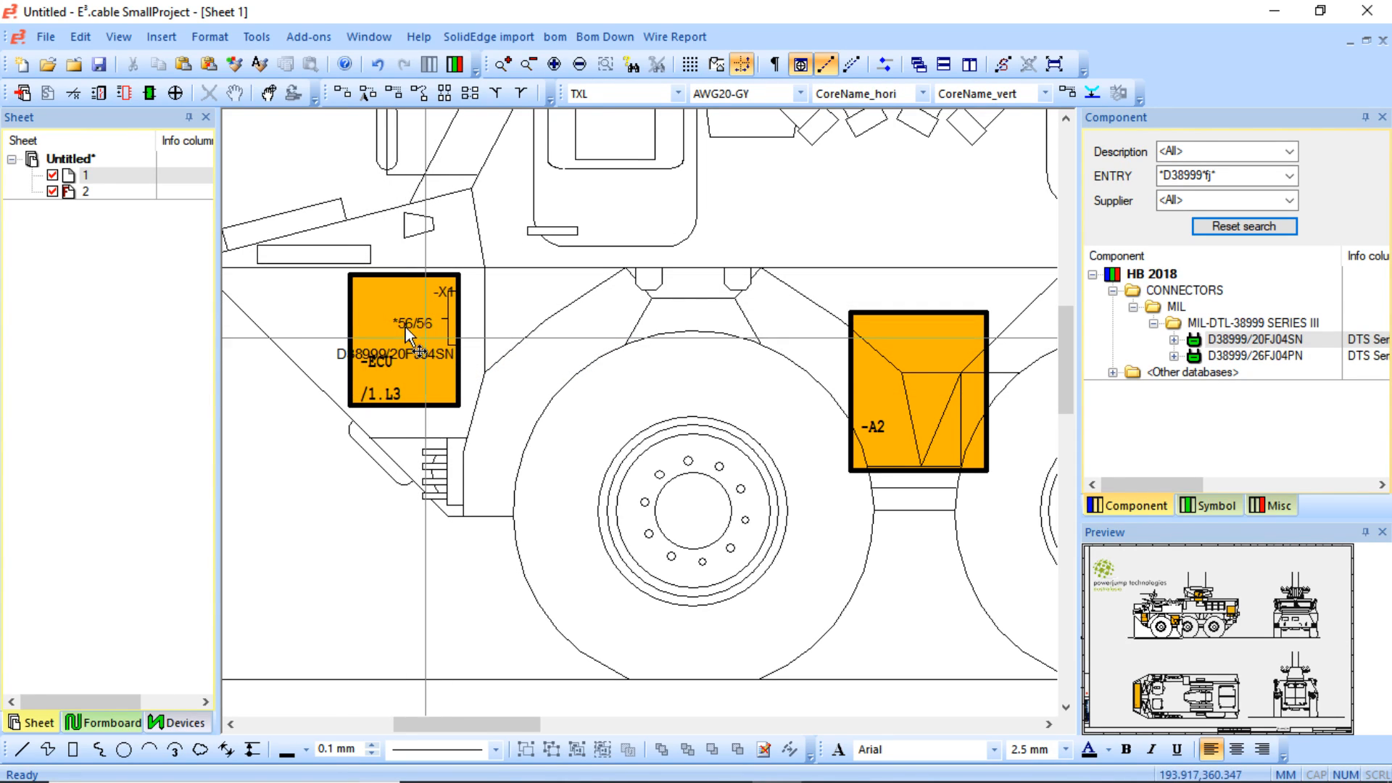
- Place a D38999/20FJ04SN receptacle on the front edge of block A2 between the first two wheels
scroll(479, 319, "down", 2)
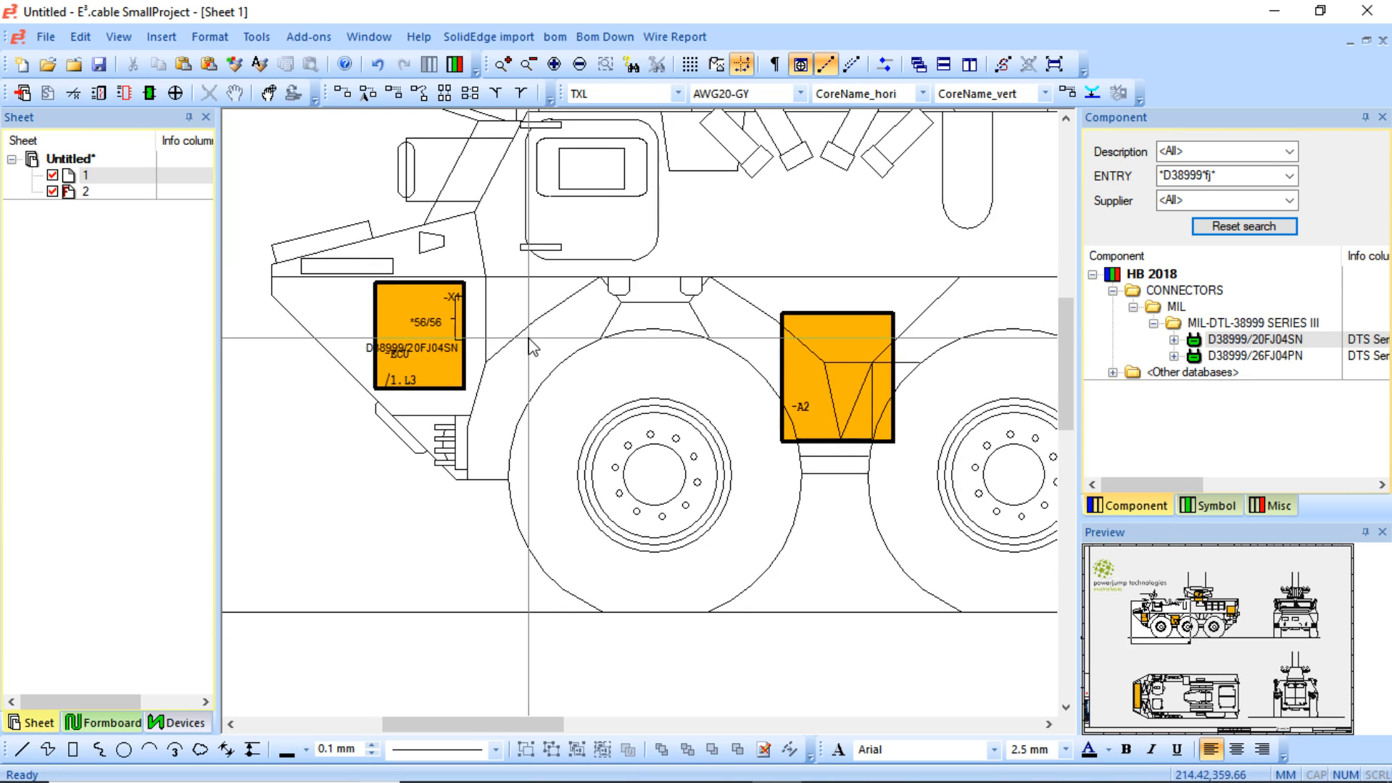
scroll(520, 334, "right", 2)
scroll(517, 327, "left", 5)
scroll(575, 317, "down", 2)
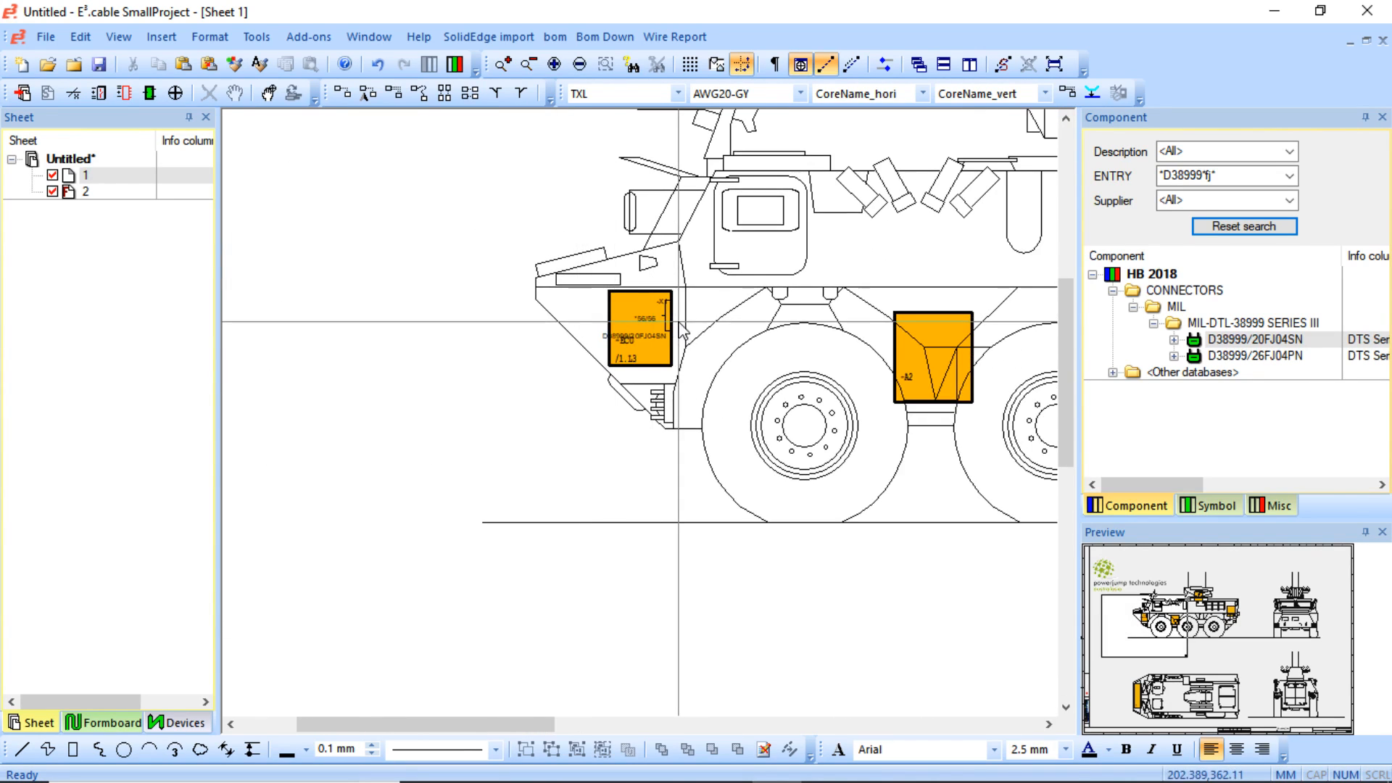
scroll(682, 332, "right", 2)
left_click_drag(1226, 339, 790, 315)
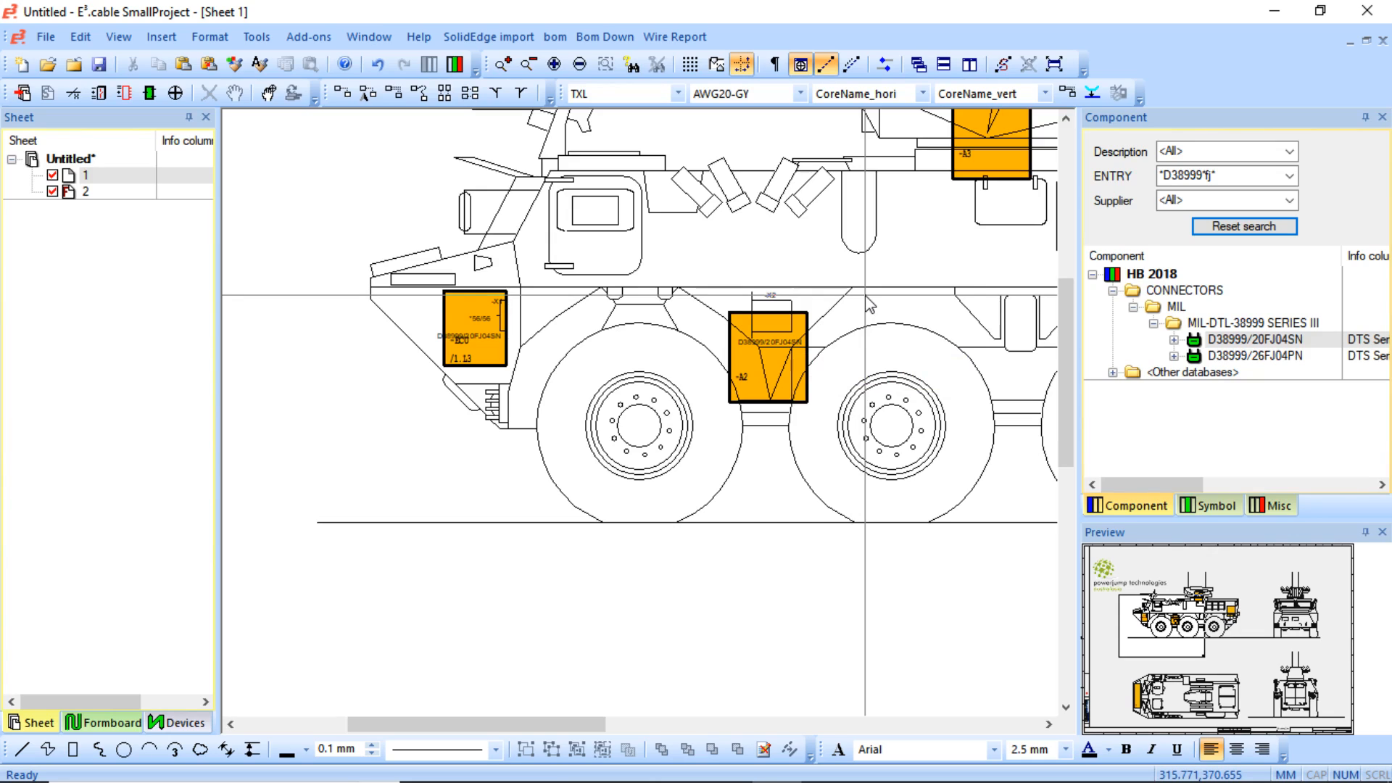
left_click_drag(1255, 339, 790, 339)
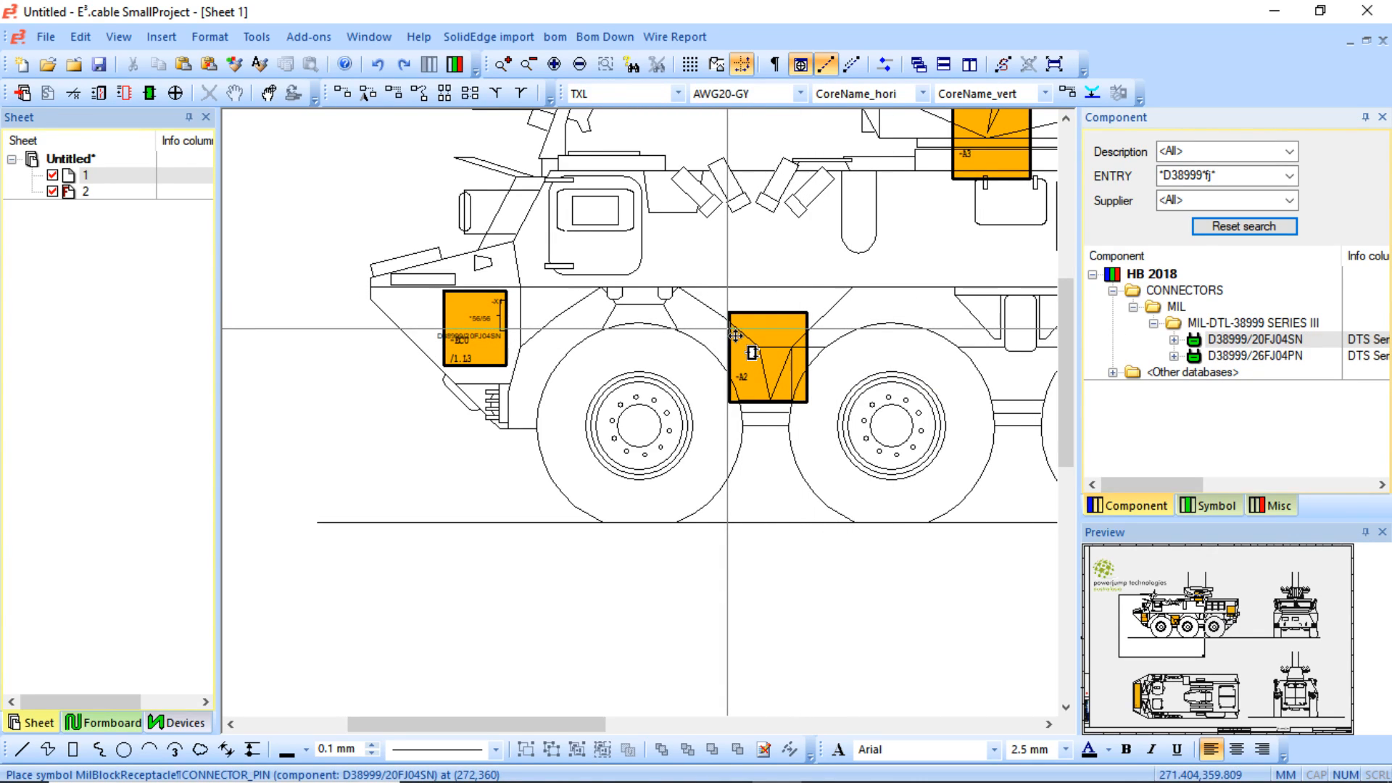
- Place a D38999/20FJ04SN receptacle on the lower edge of turret block A3 and another on the front edge of rear block A4
scroll(798, 305, "up", 3)
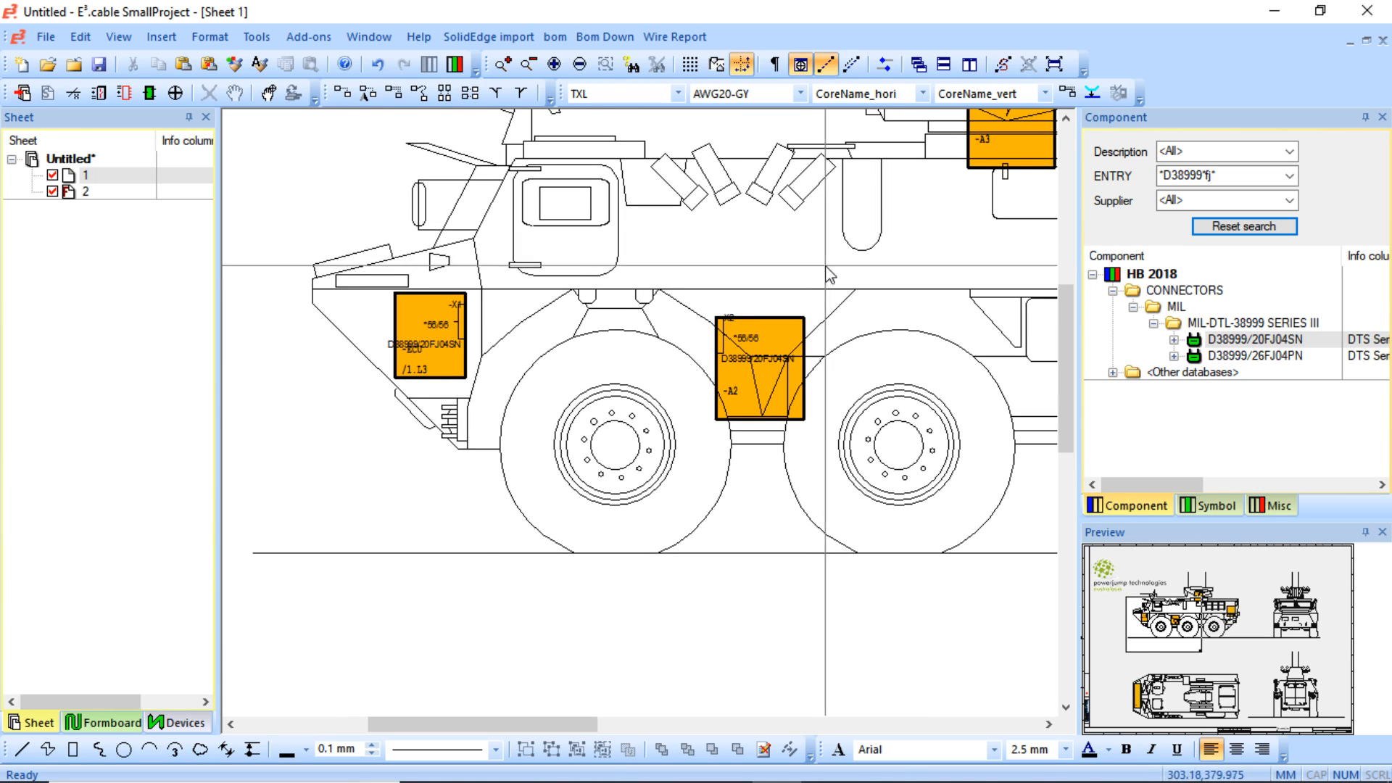
scroll(811, 265, "up", 3)
mouse_move(1256, 339)
left_mouse_down()
mouse_move(652, 273)
mouse_move(699, 356)
mouse_move(680, 350)
left_mouse_up()
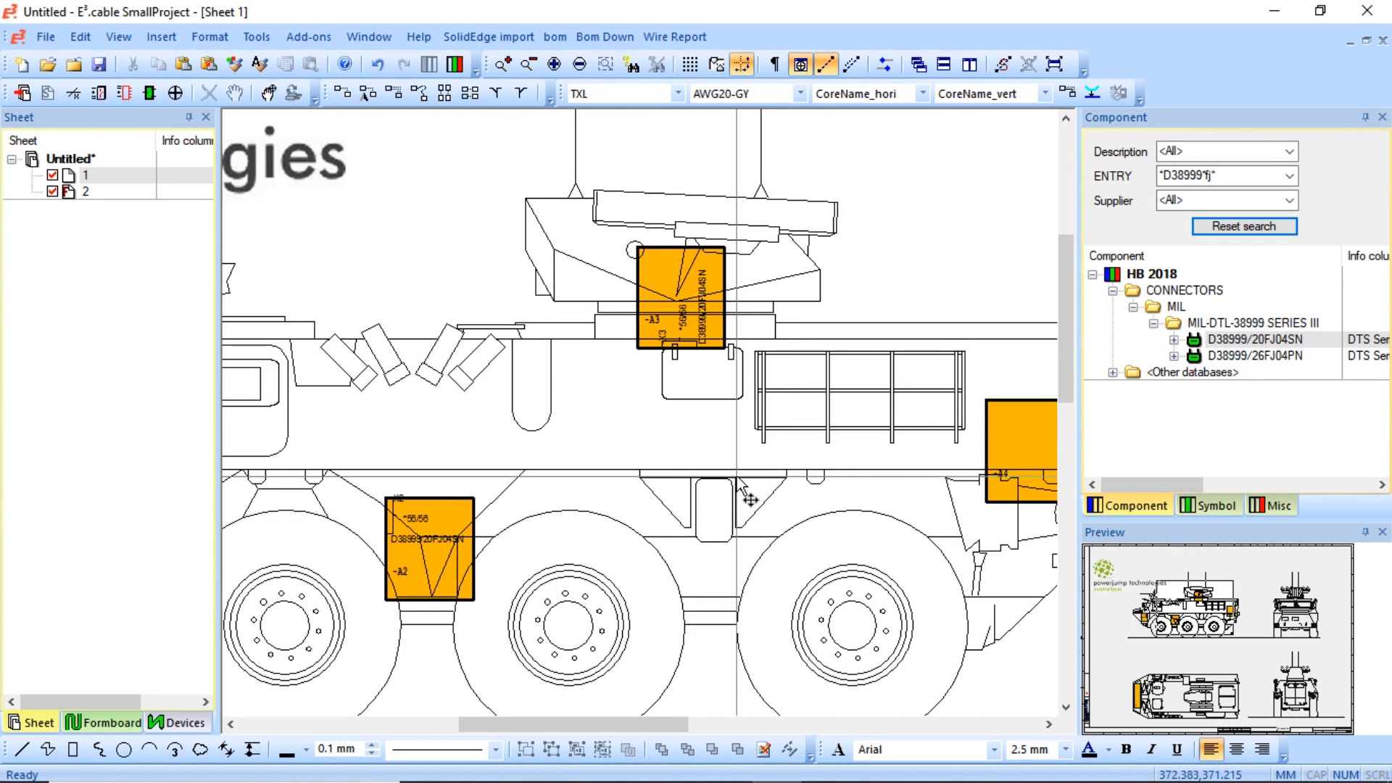
scroll(755, 485, "right", 4)
left_click_drag(1249, 341, 664, 438)
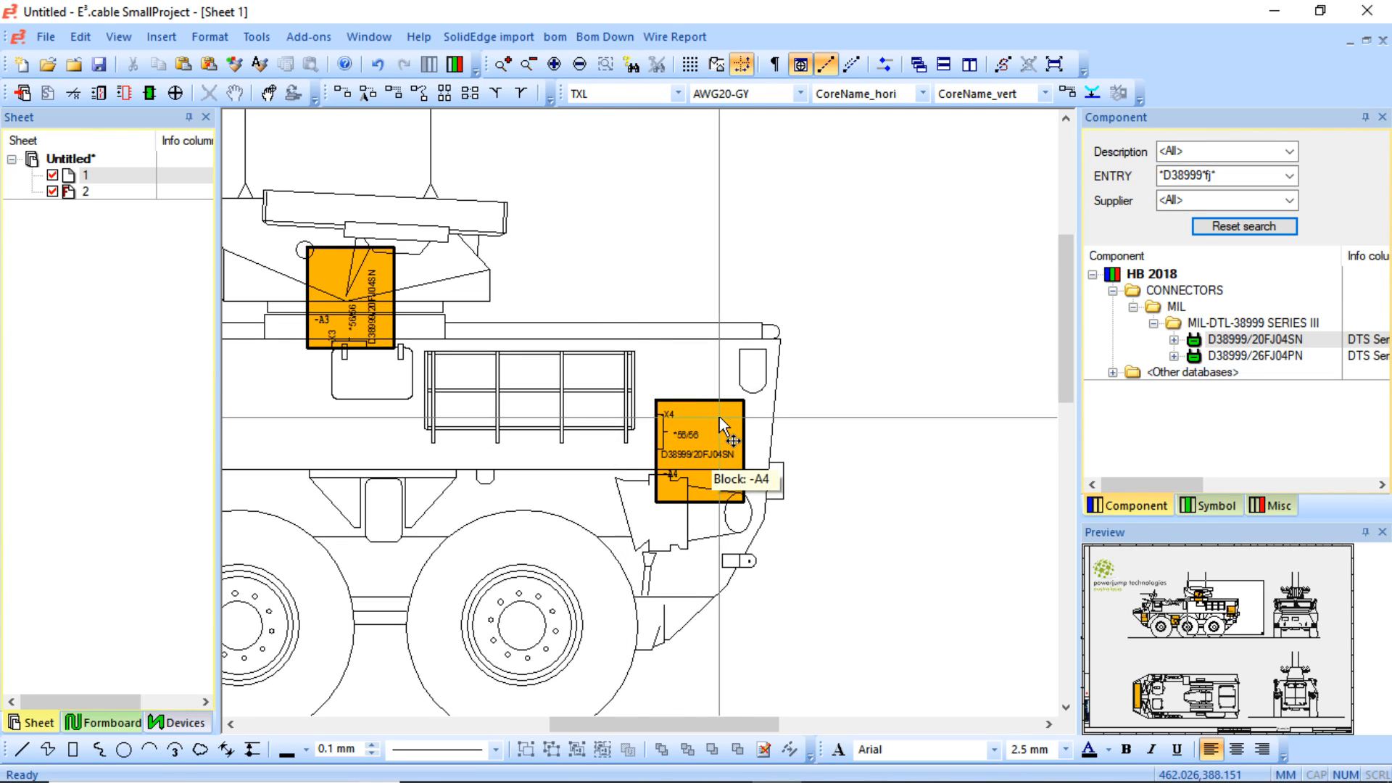
- Move rear block A4 with its connector slightly up within the hull, and examine the connector assigned to A4 in the device tree
left_click_drag(719, 416, 930, 389)
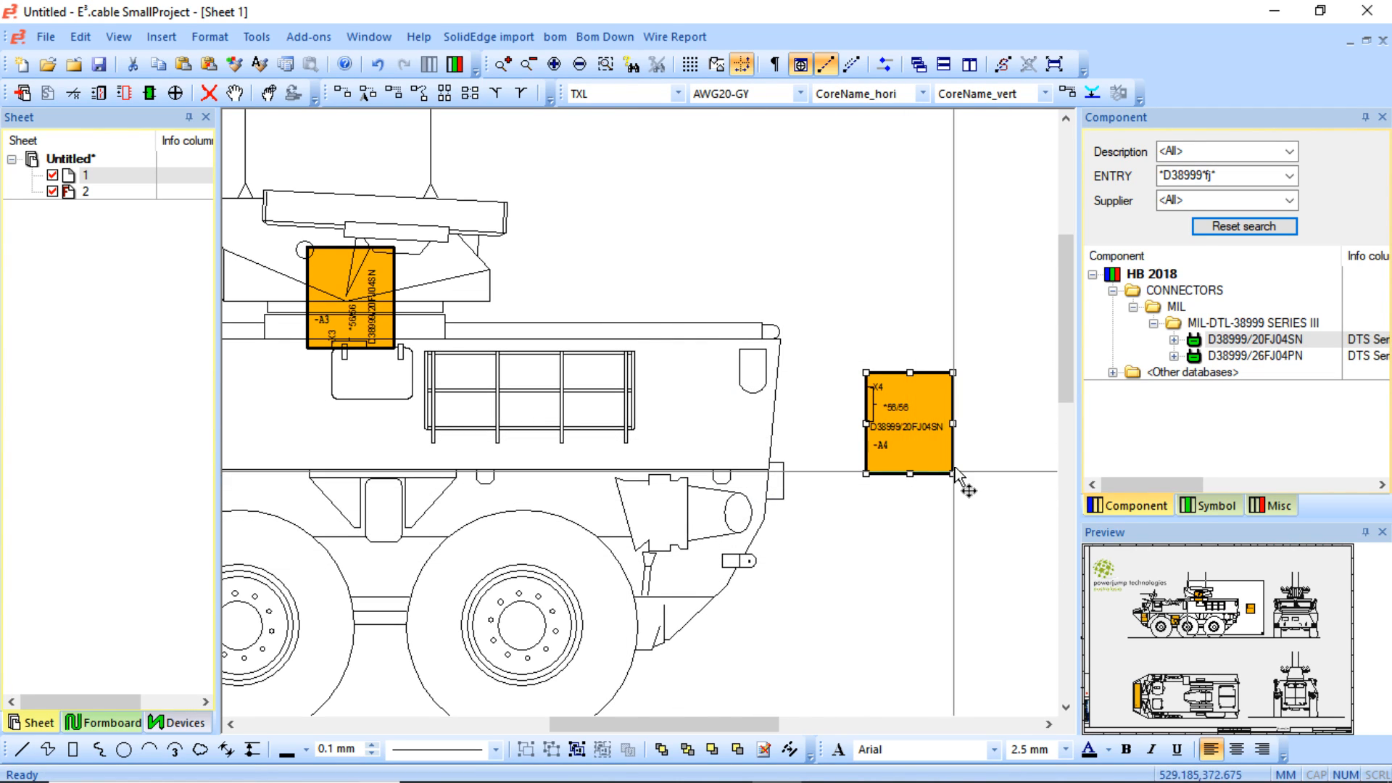
key("ctrl+z")
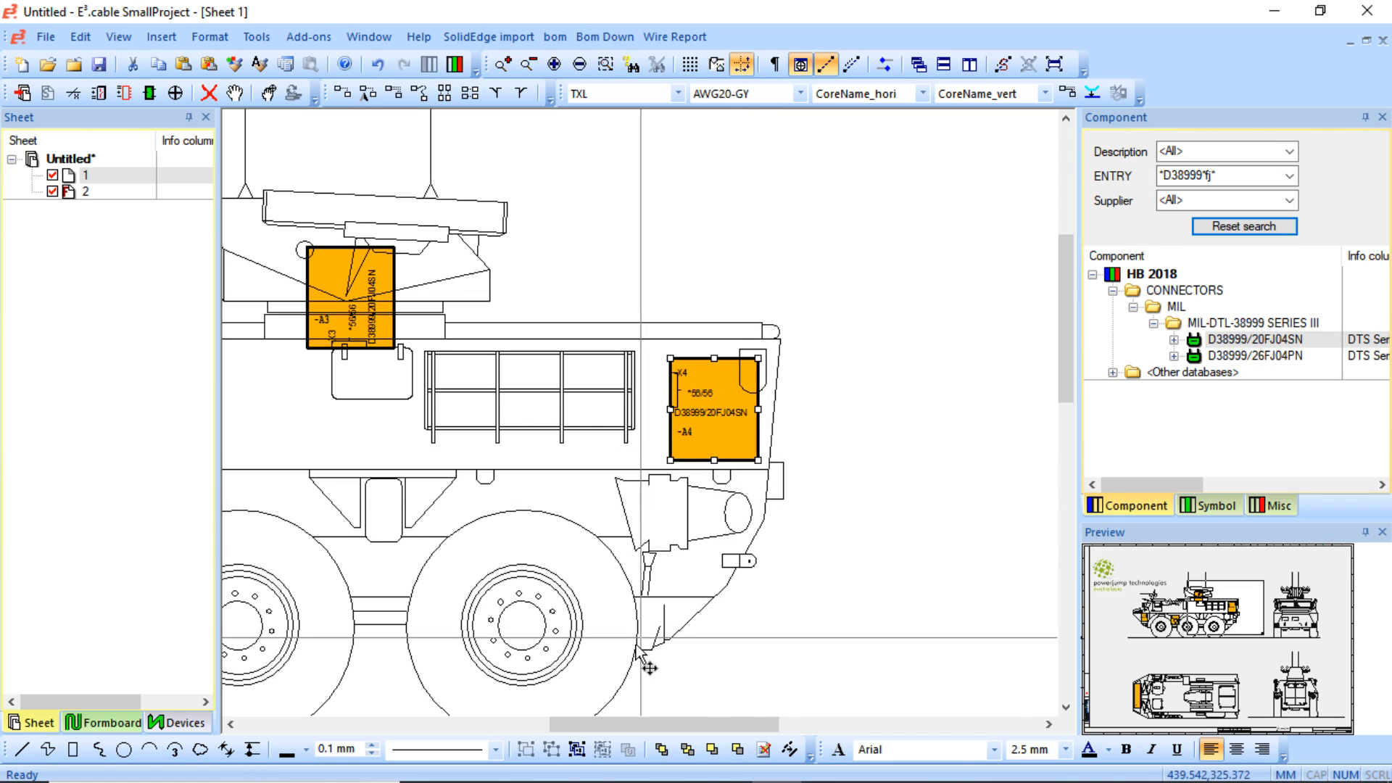
left_click_drag(624, 723, 599, 724)
left_click(186, 723)
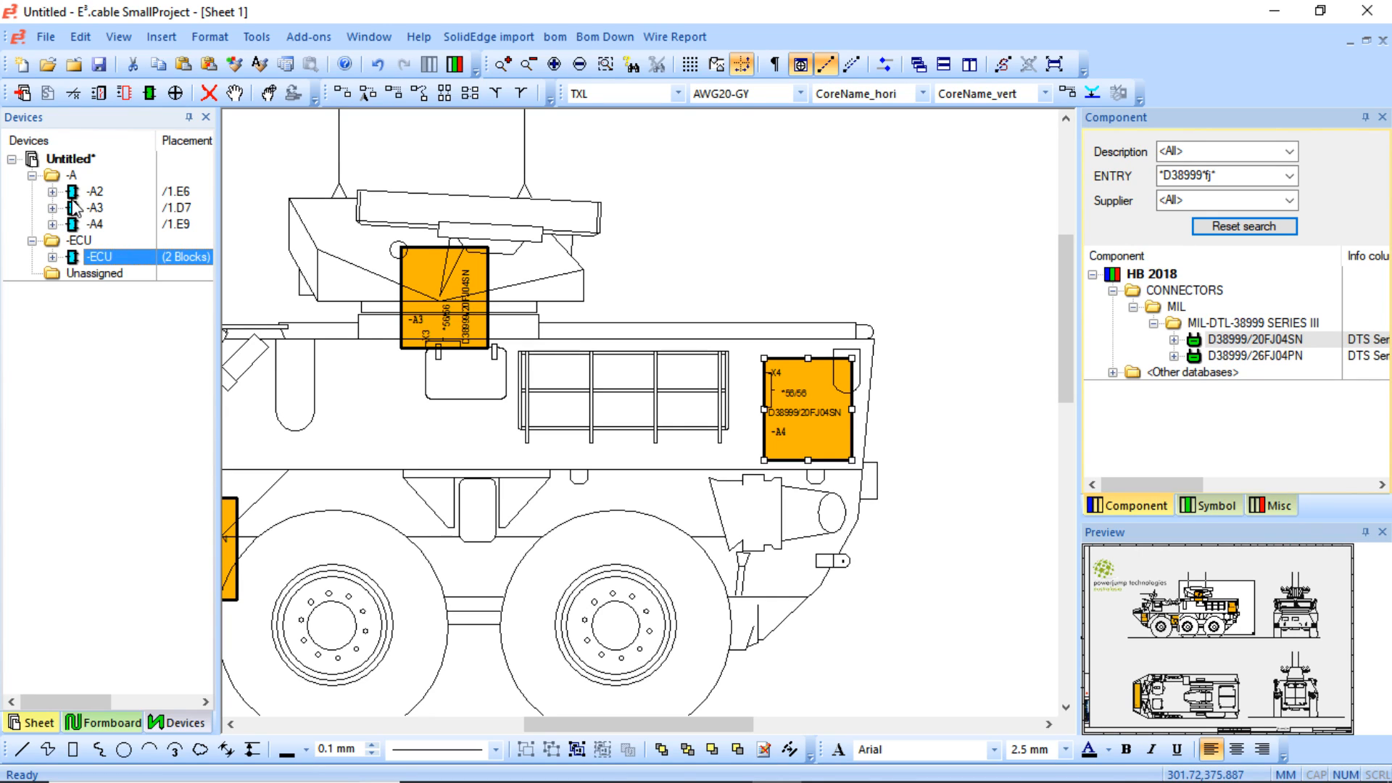
left_click(52, 224)
left_click(107, 240)
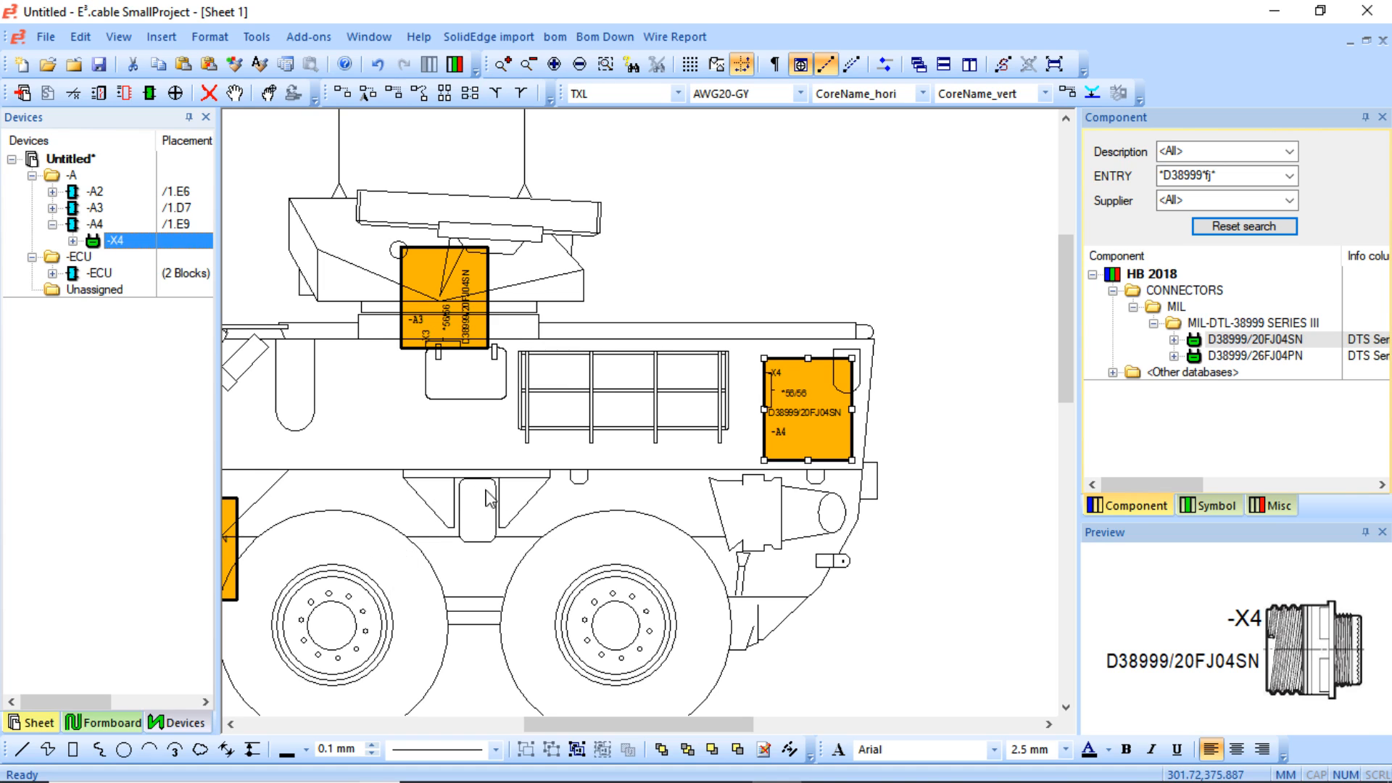
- Route a multi-core connection from the side-view ECU block's connector through the hull to the connector on turret block A3
scroll(508, 499, "down", 2)
key("Caps_Lock")
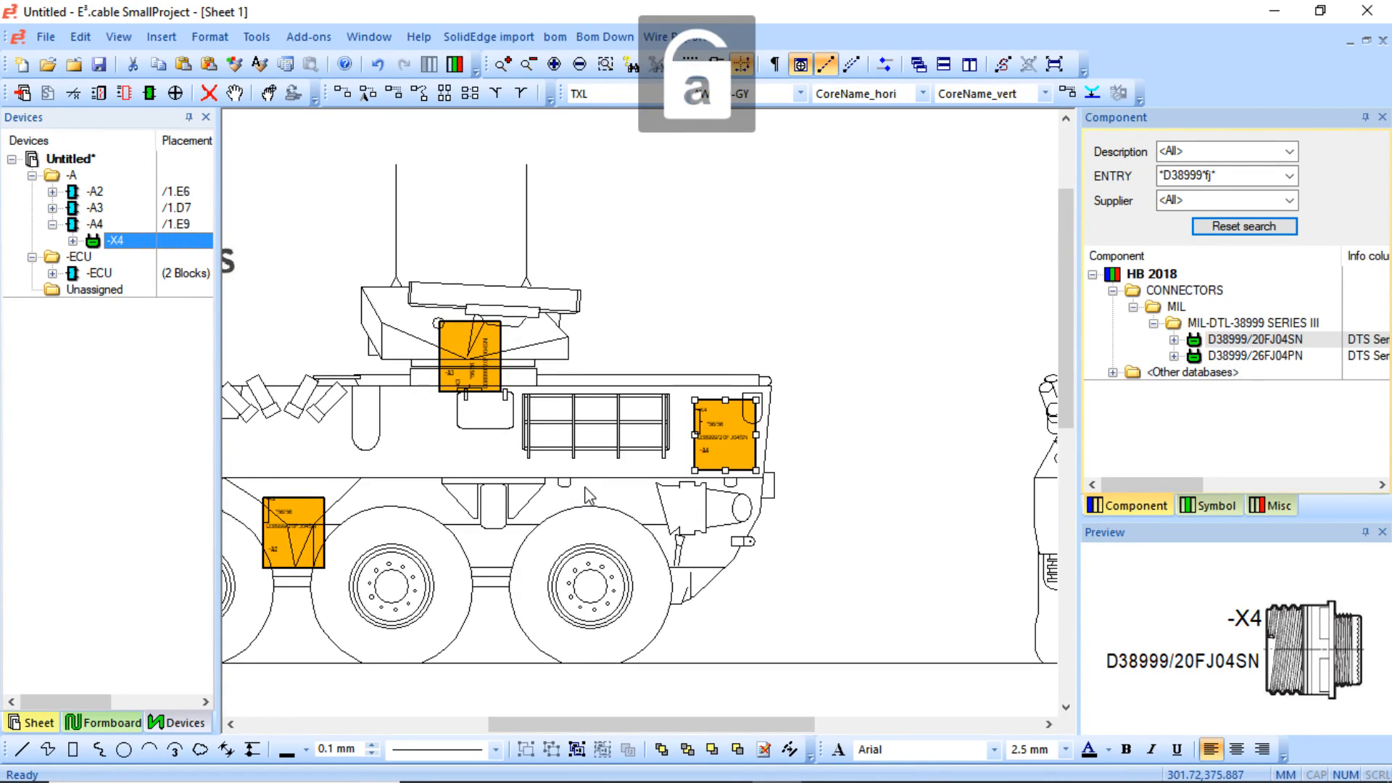
scroll(591, 496, "up", 1, "shift")
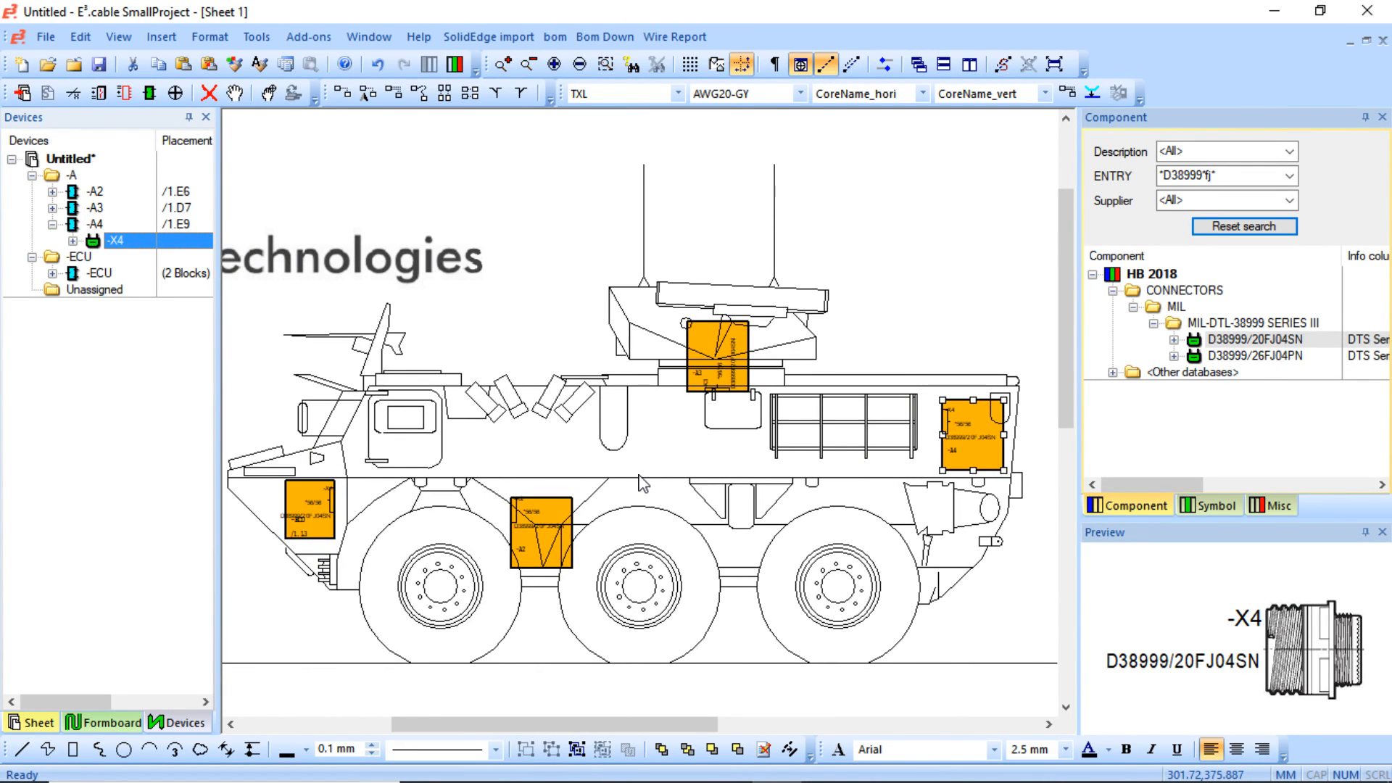
scroll(638, 477, "up", 3)
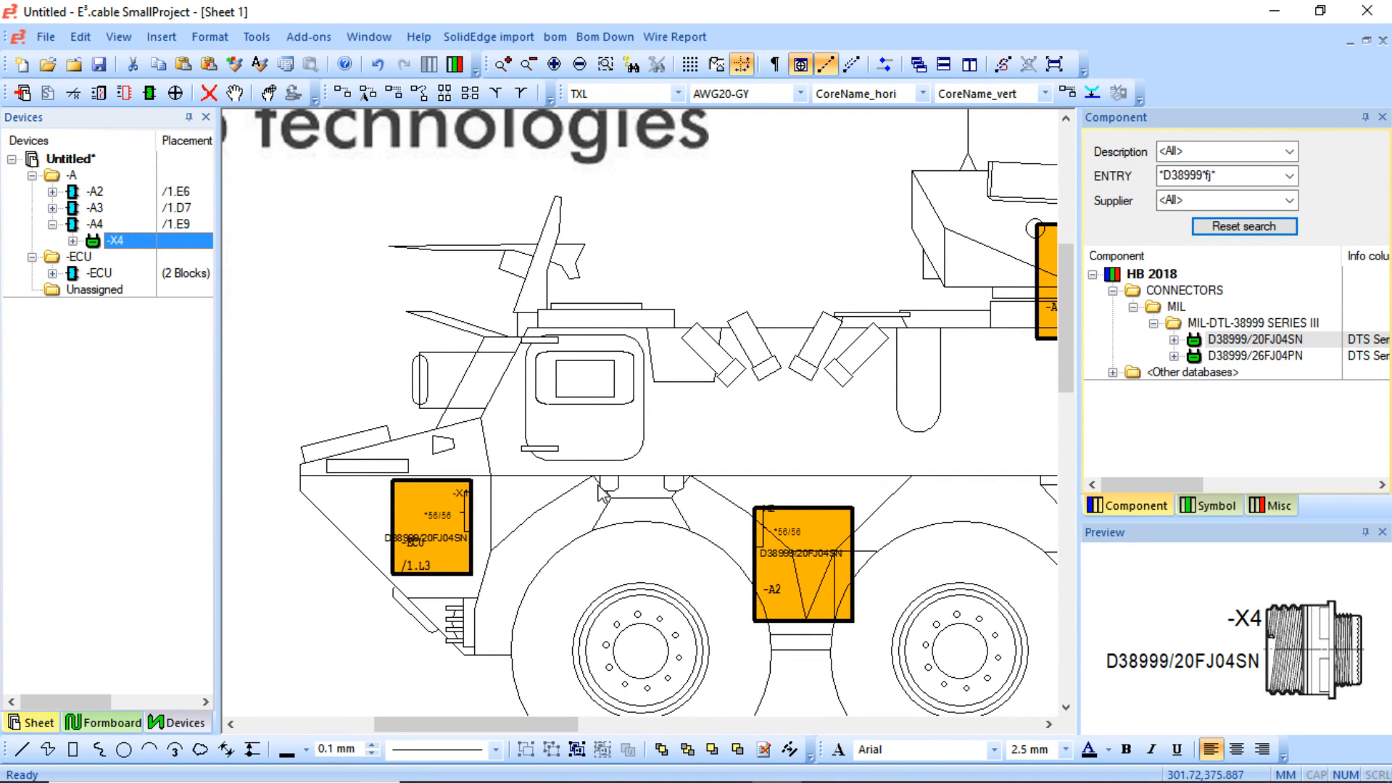
left_click(662, 442)
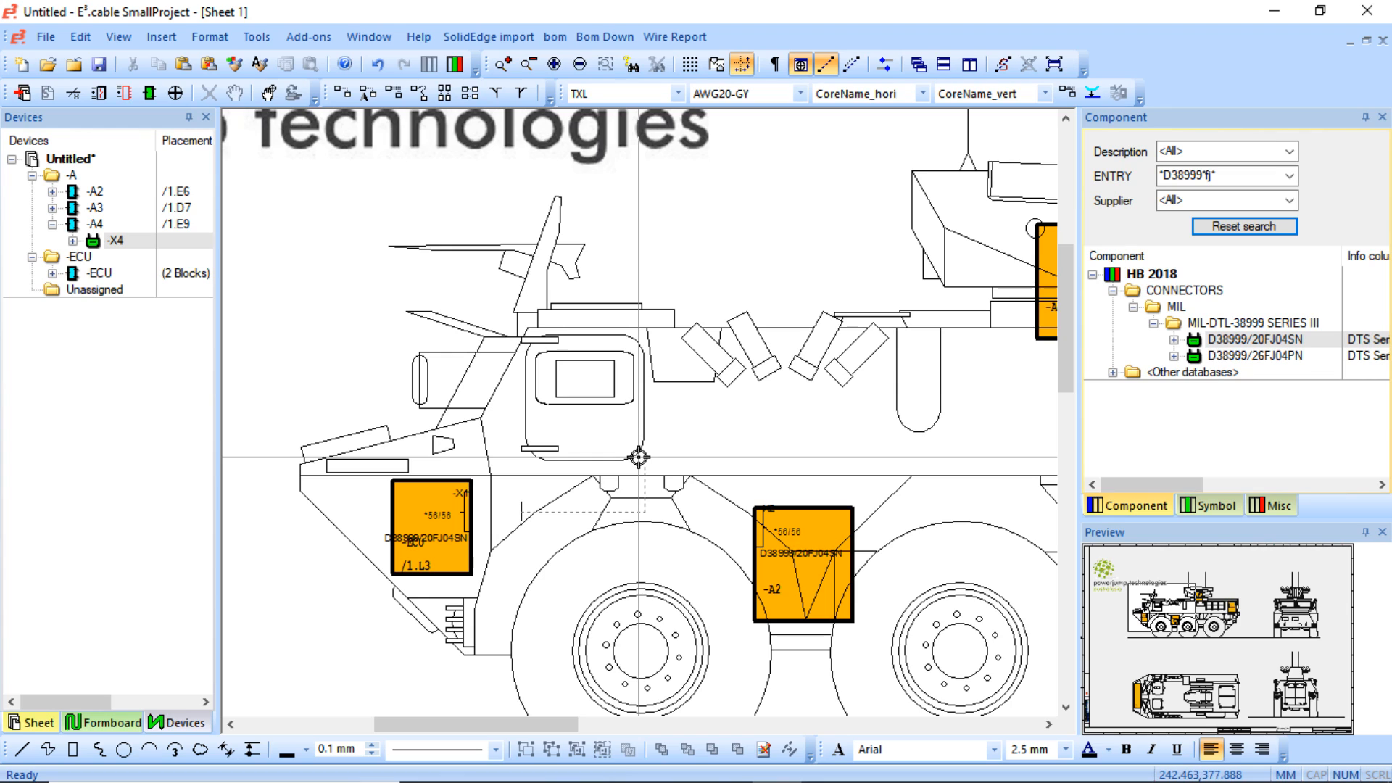
left_click(641, 407)
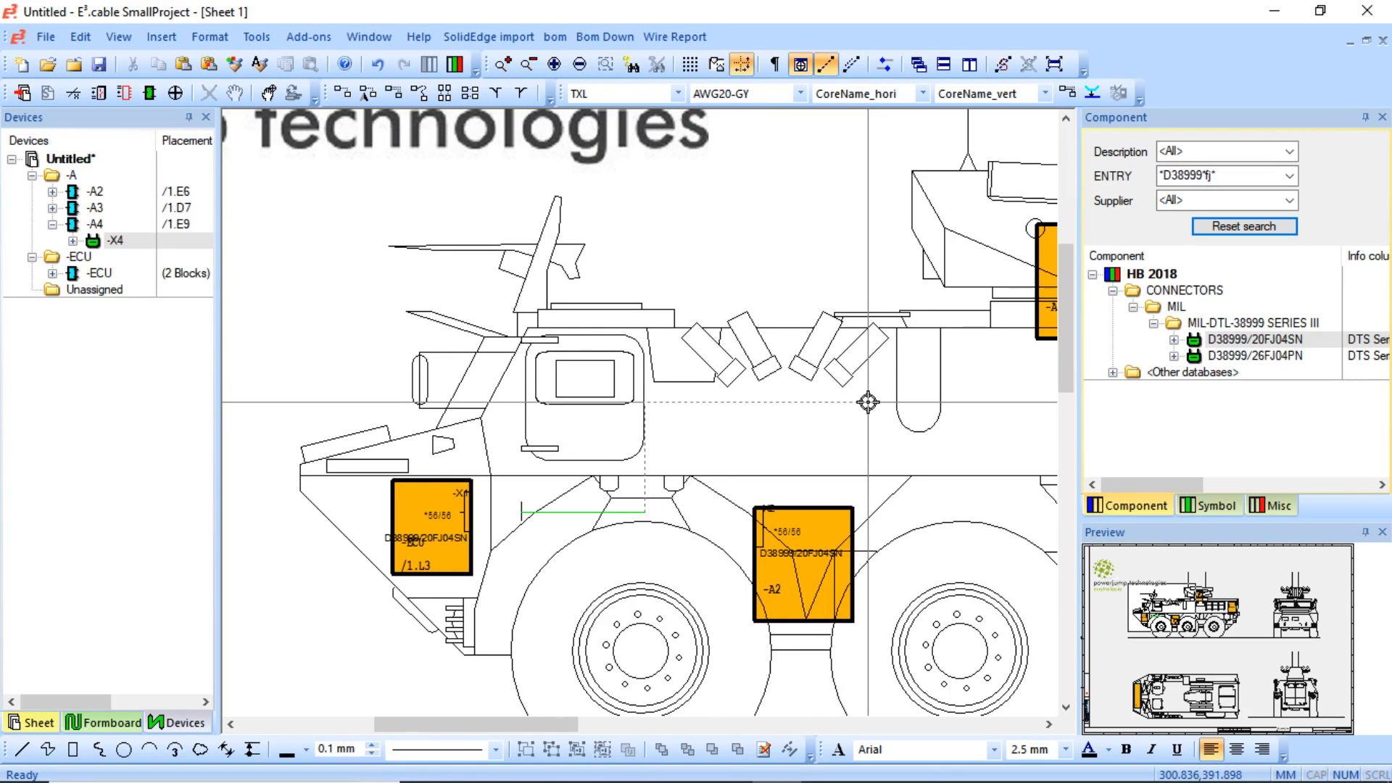
scroll(867, 408, "right", 1, "shift")
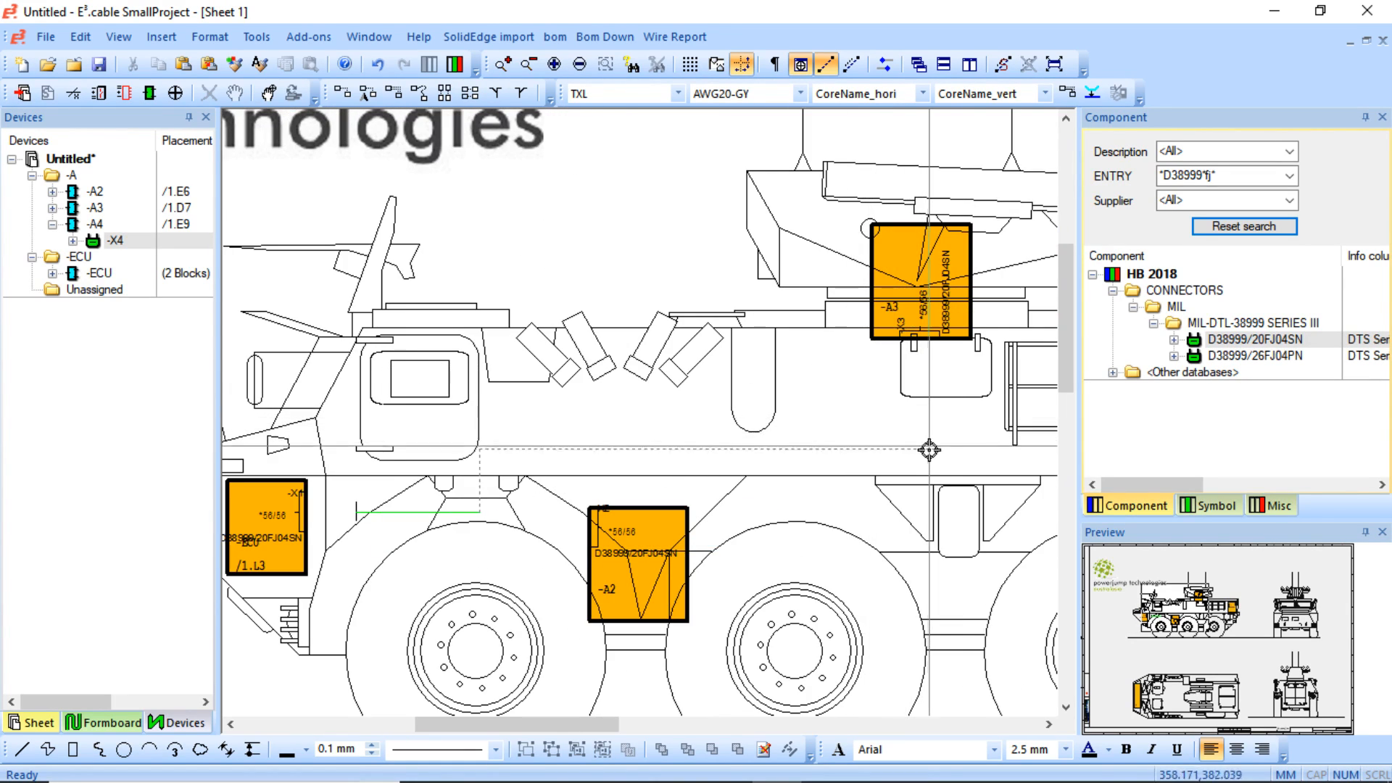
left_click(926, 355)
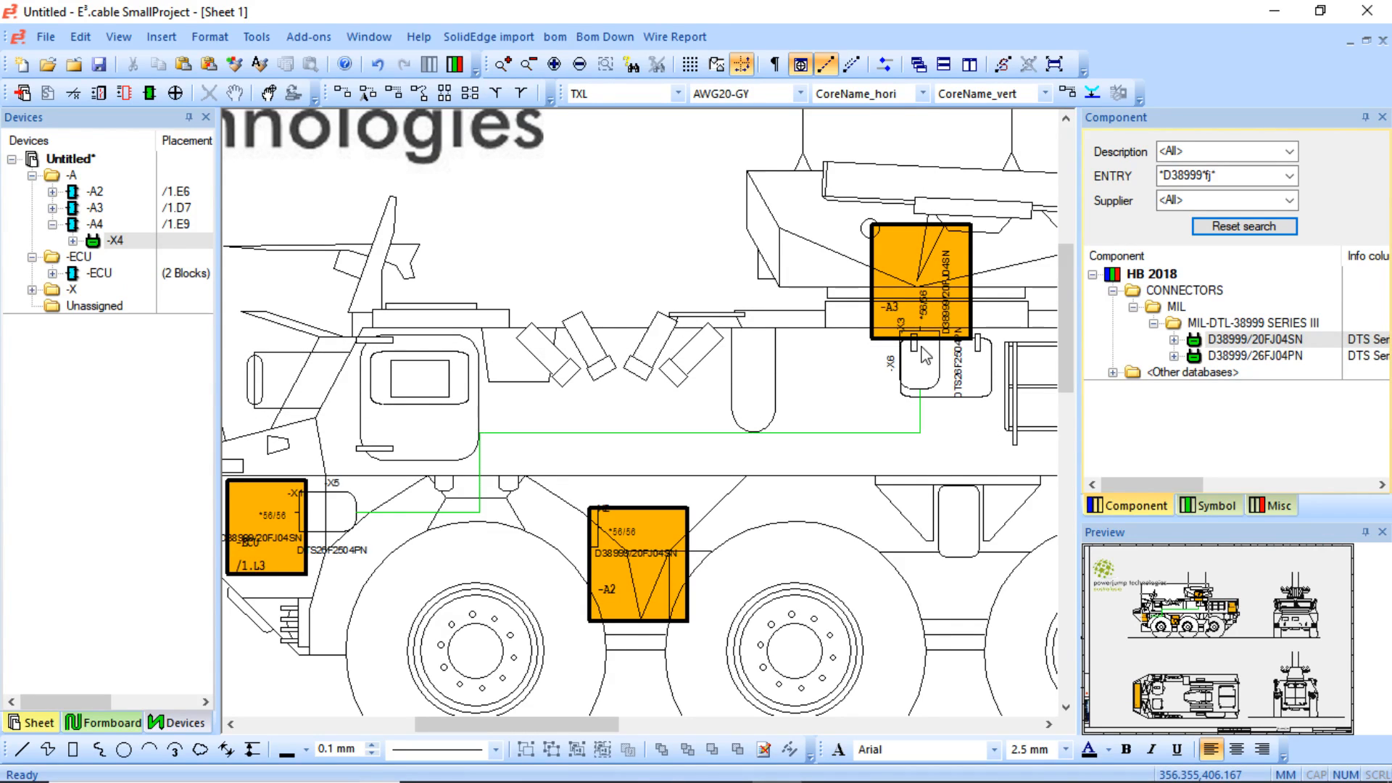
- Check the mating connector at the ECU and route a branch from the ECU connection to the connector on block A2
scroll(307, 645, "up", 3)
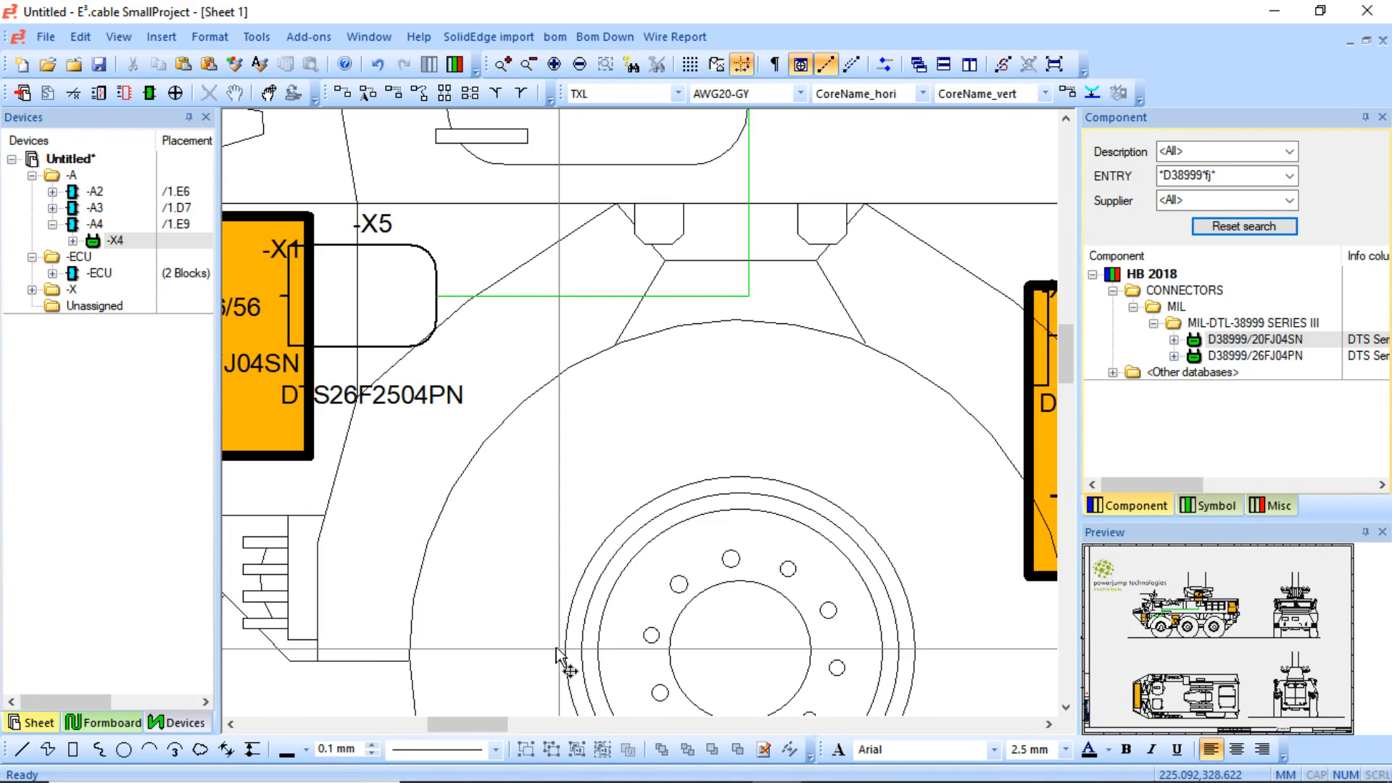
scroll(589, 403, "left", 2, "shift")
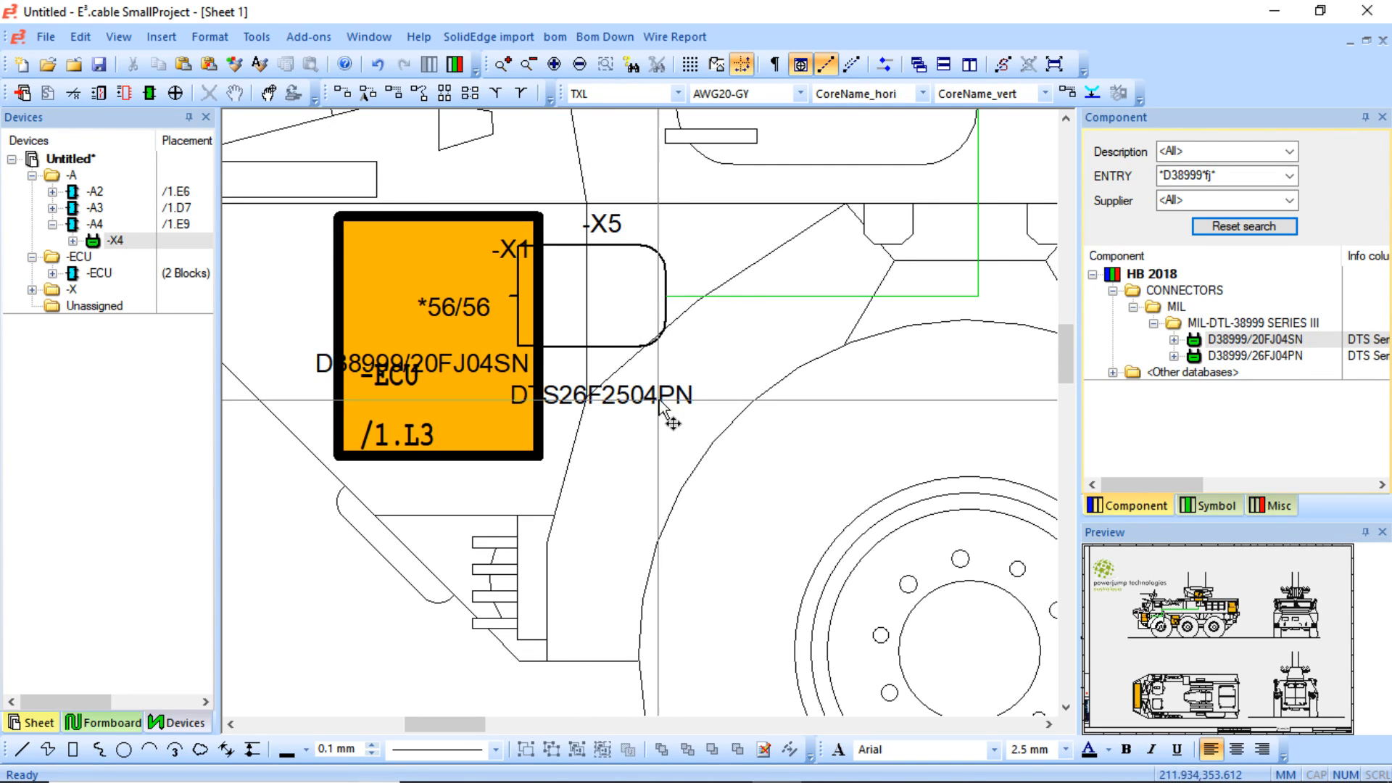
mouse_move(632, 317)
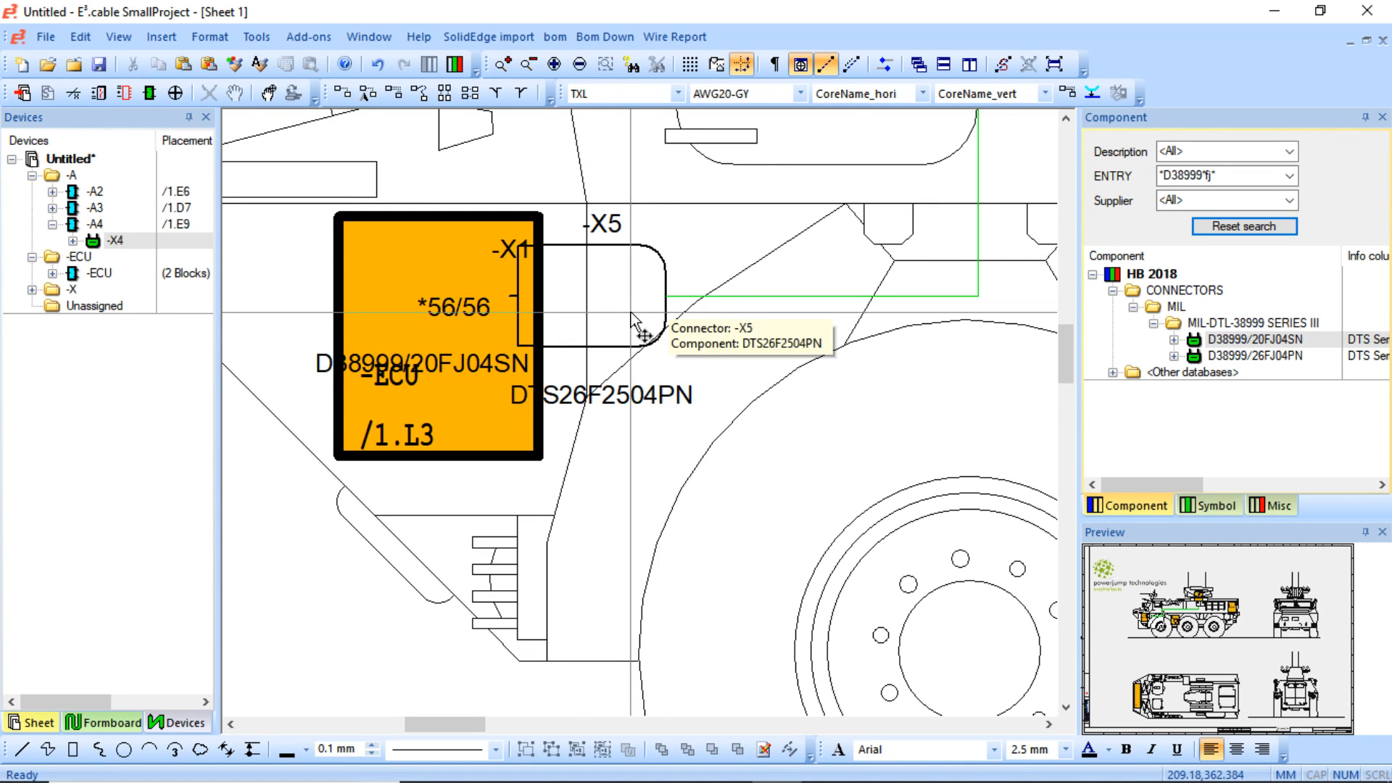
scroll(631, 312, "right", 3, "shift")
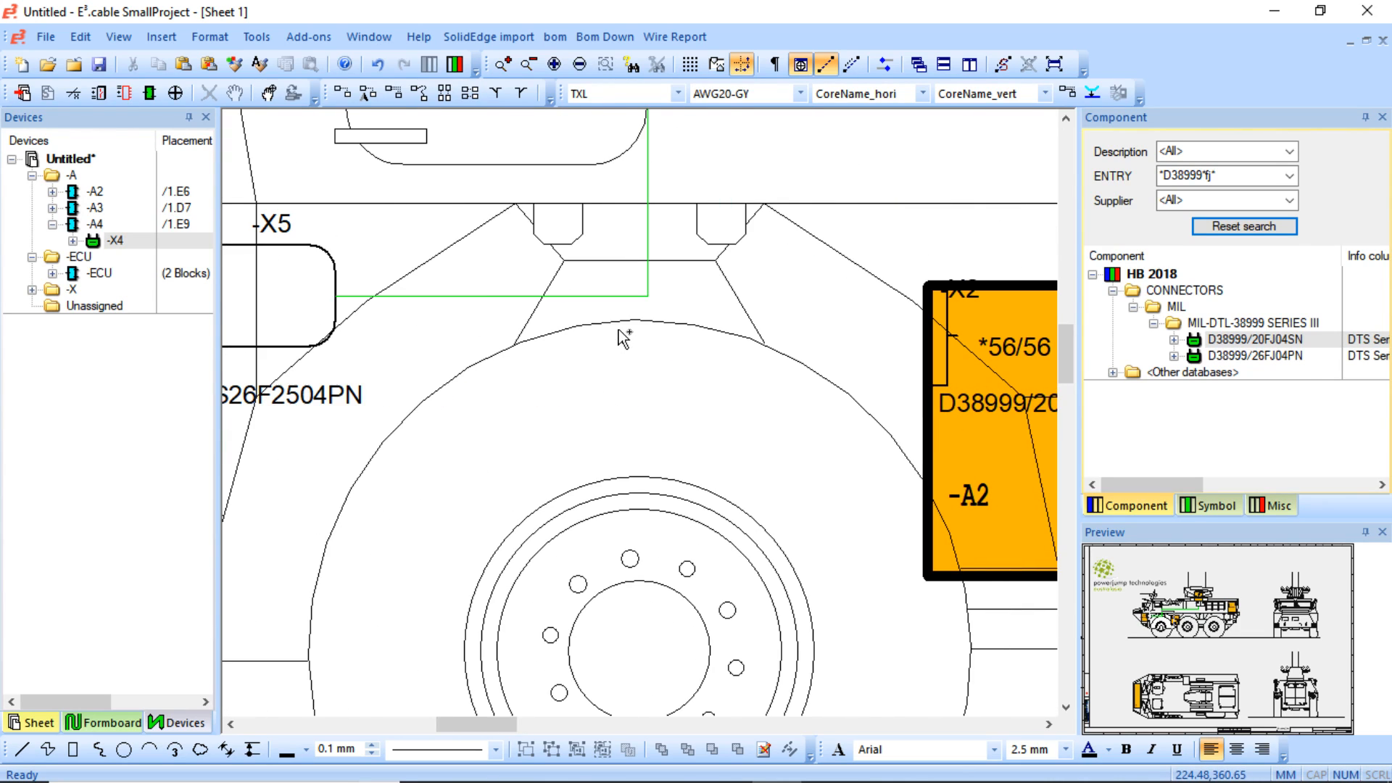
scroll(494, 297, "down", 4)
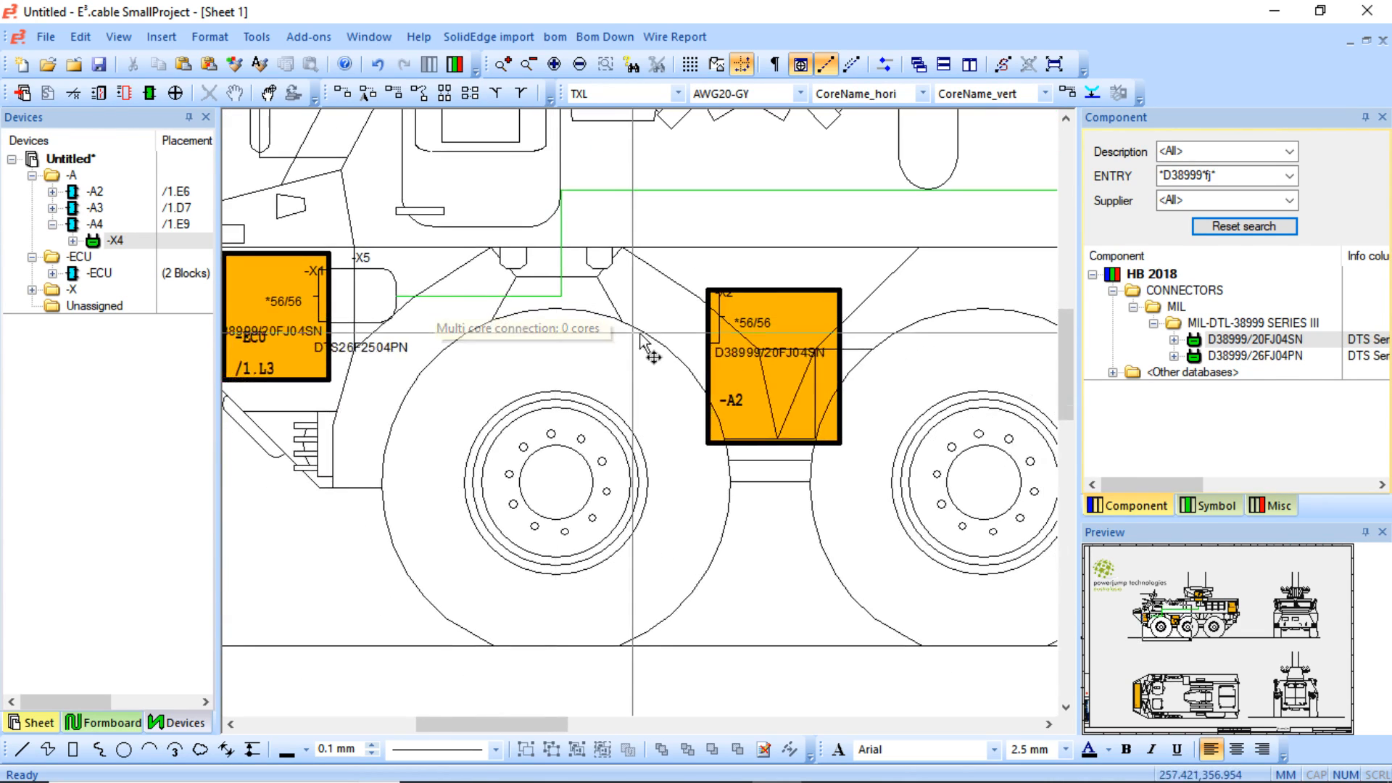
scroll(644, 348, "right", 3, "shift")
scroll(646, 334, "up", 3)
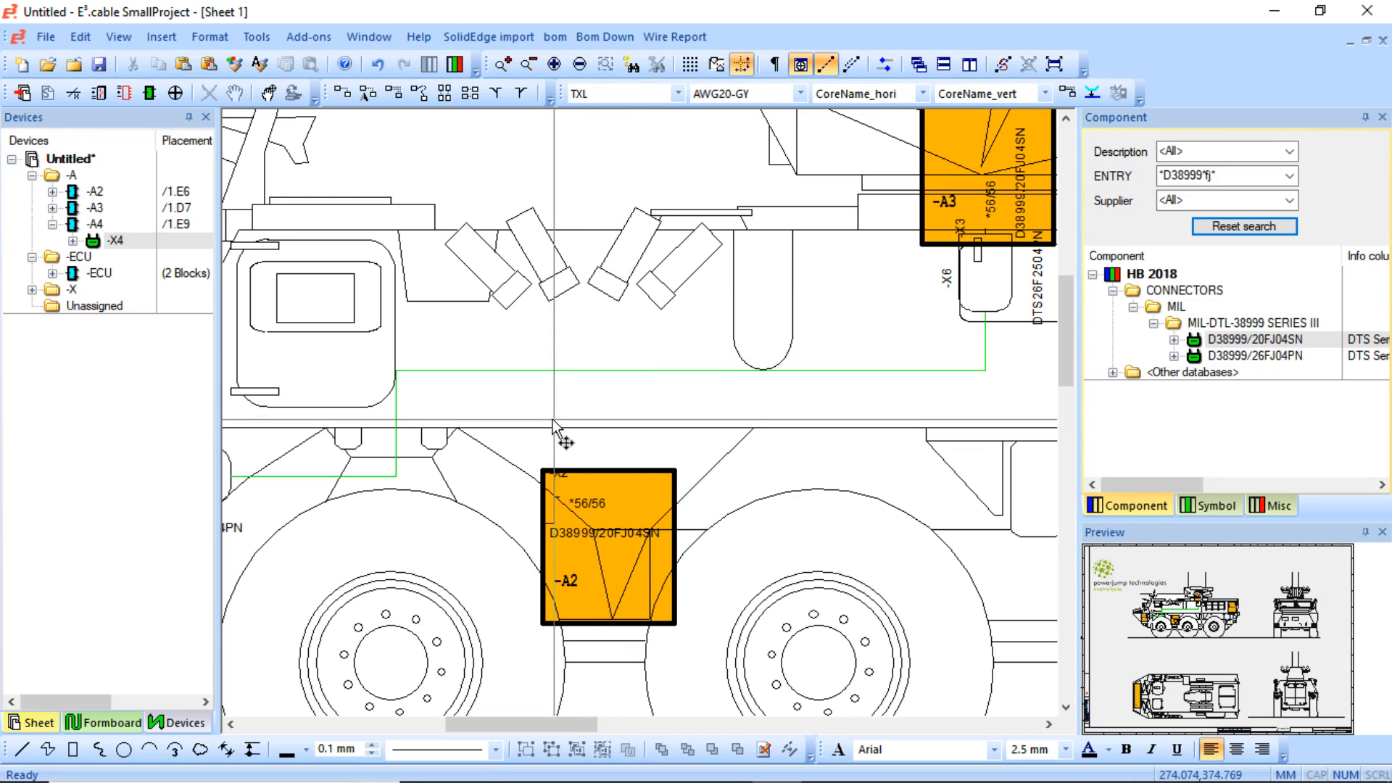
left_click(533, 499)
- Route a branch from the connection below turret block A3 to the connector on rear block A4
scroll(525, 452, "right", 8, "shift")
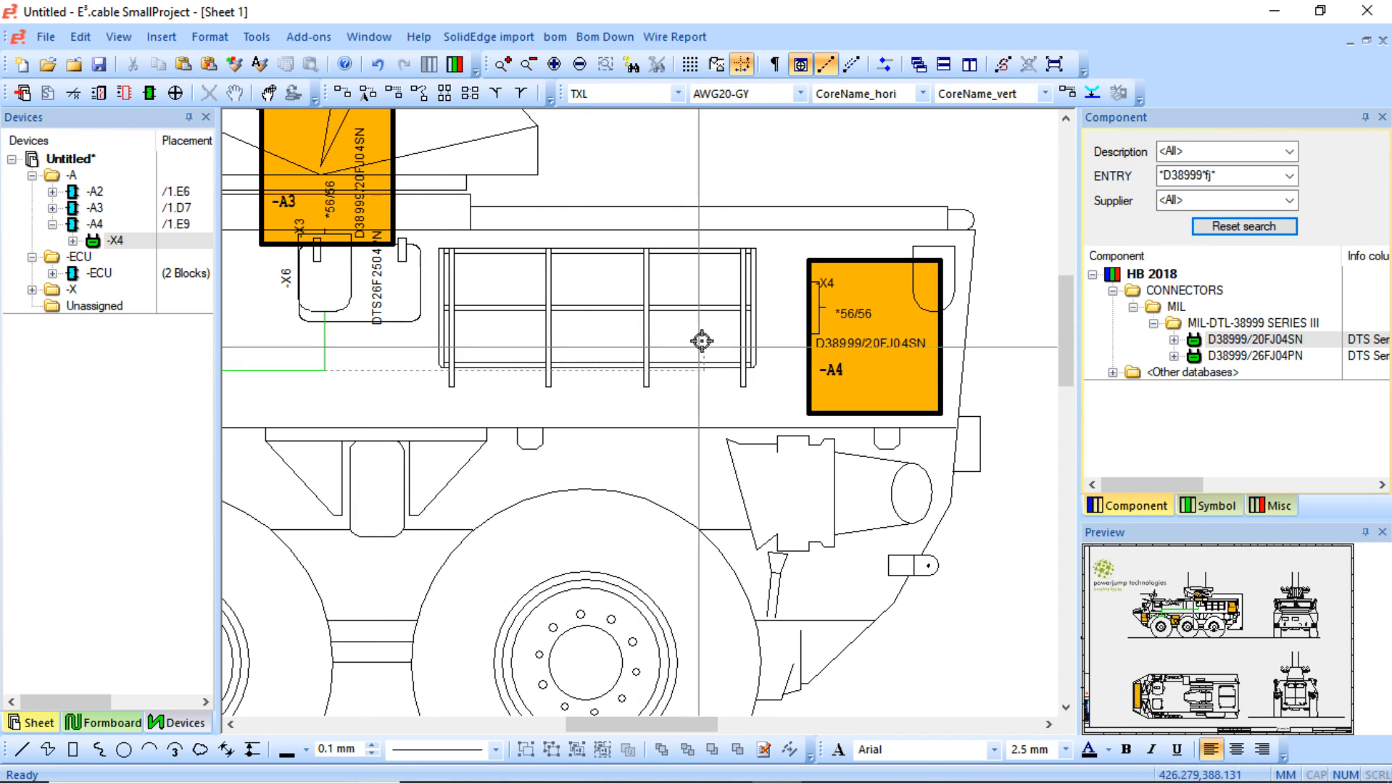
left_click(703, 312)
left_click(795, 312)
- Examine the routed connections in the vehicle's side view and compare them with the other views on the sheet
scroll(528, 428, "down", 5)
scroll(528, 428, "down", 4)
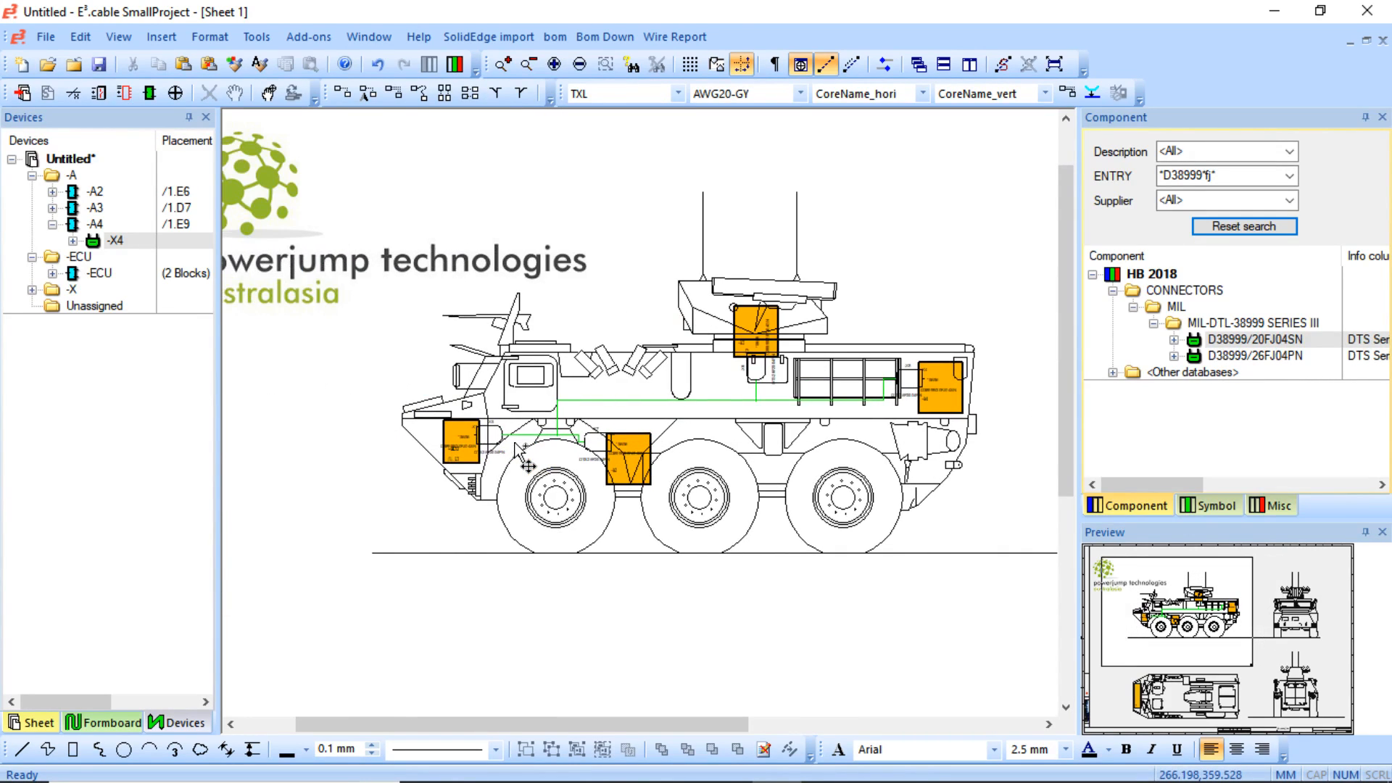
scroll(517, 449, "down", 5)
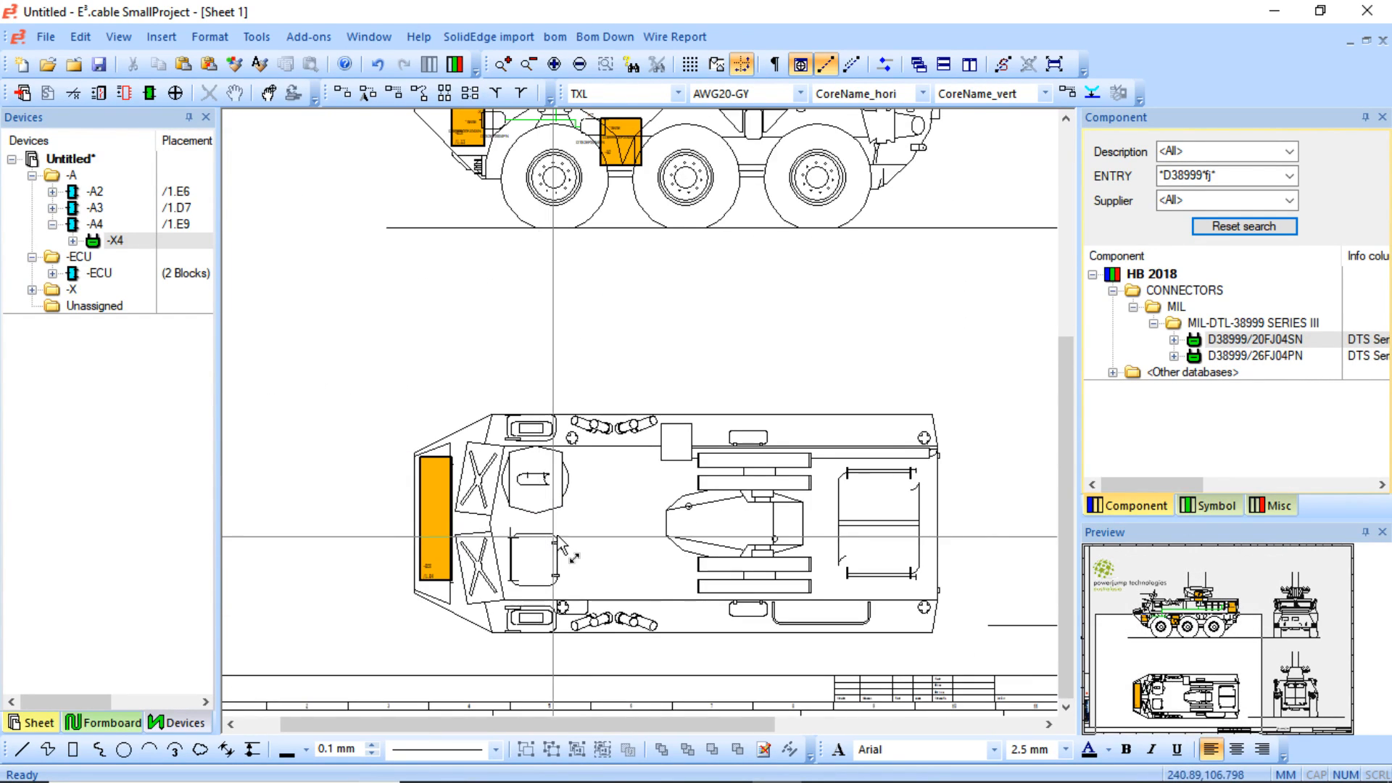
scroll(554, 539, "up", 5)
scroll(793, 475, "up", 3)
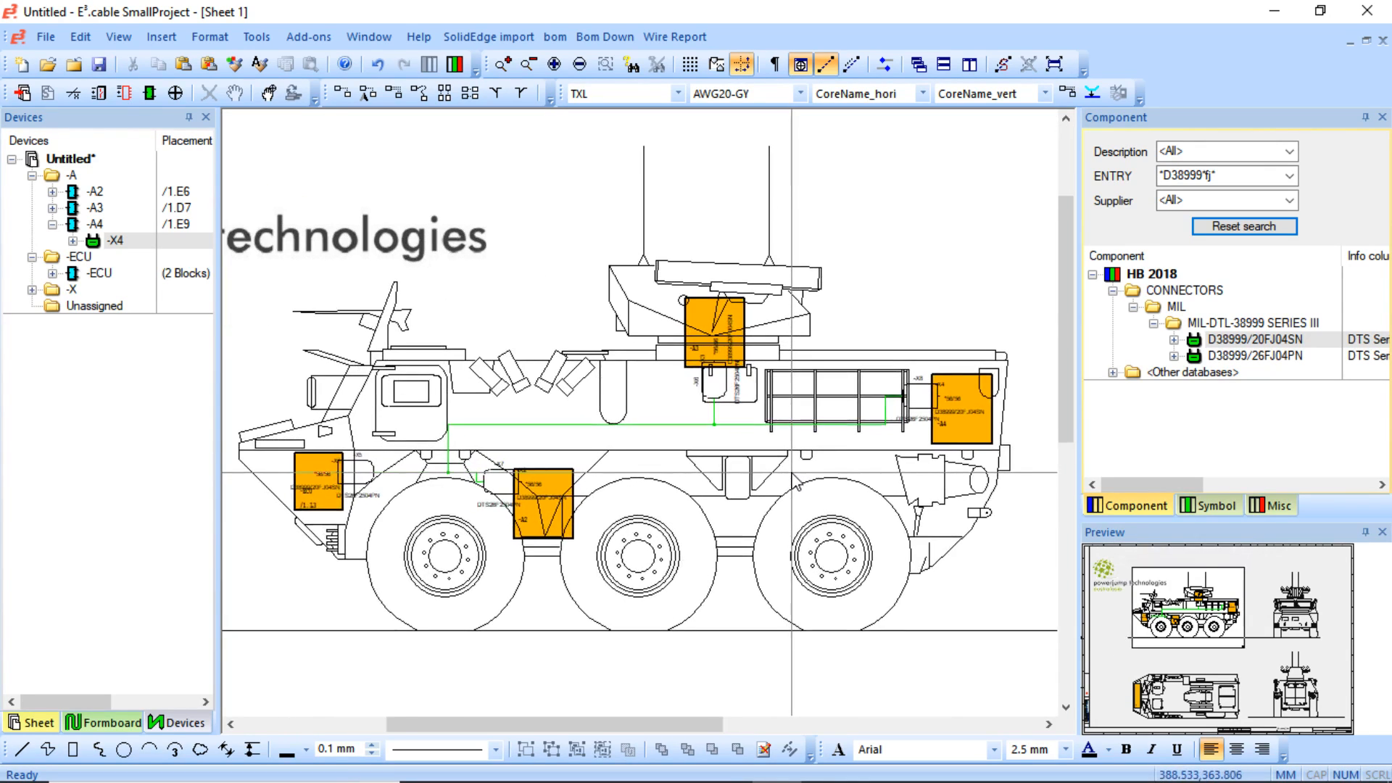
scroll(796, 479, "up", 1)
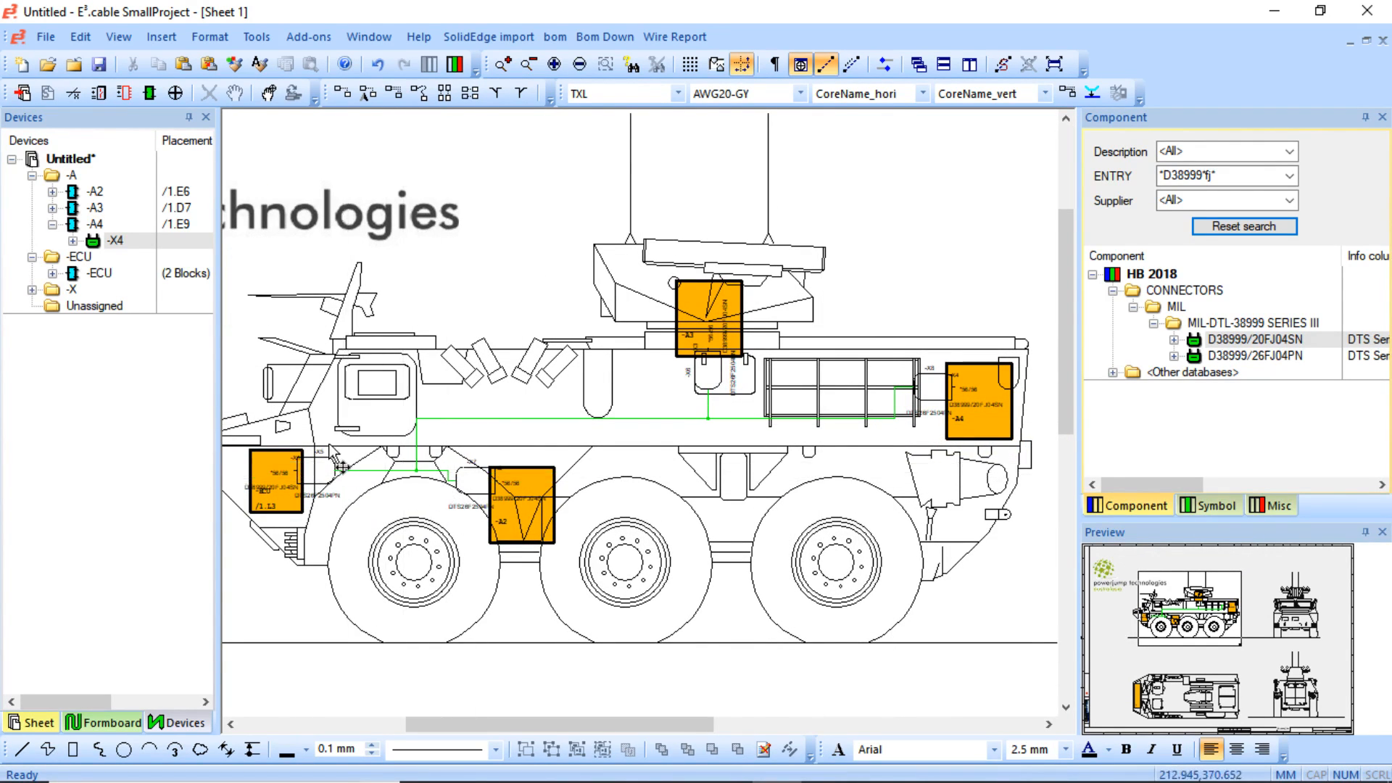
middle_click_drag(274, 387, 681, 554)
mouse_move(563, 723)
left_mouse_down()
mouse_move(705, 724)
mouse_move(578, 724)
mouse_move(611, 724)
left_mouse_up()
middle_click(658, 476)
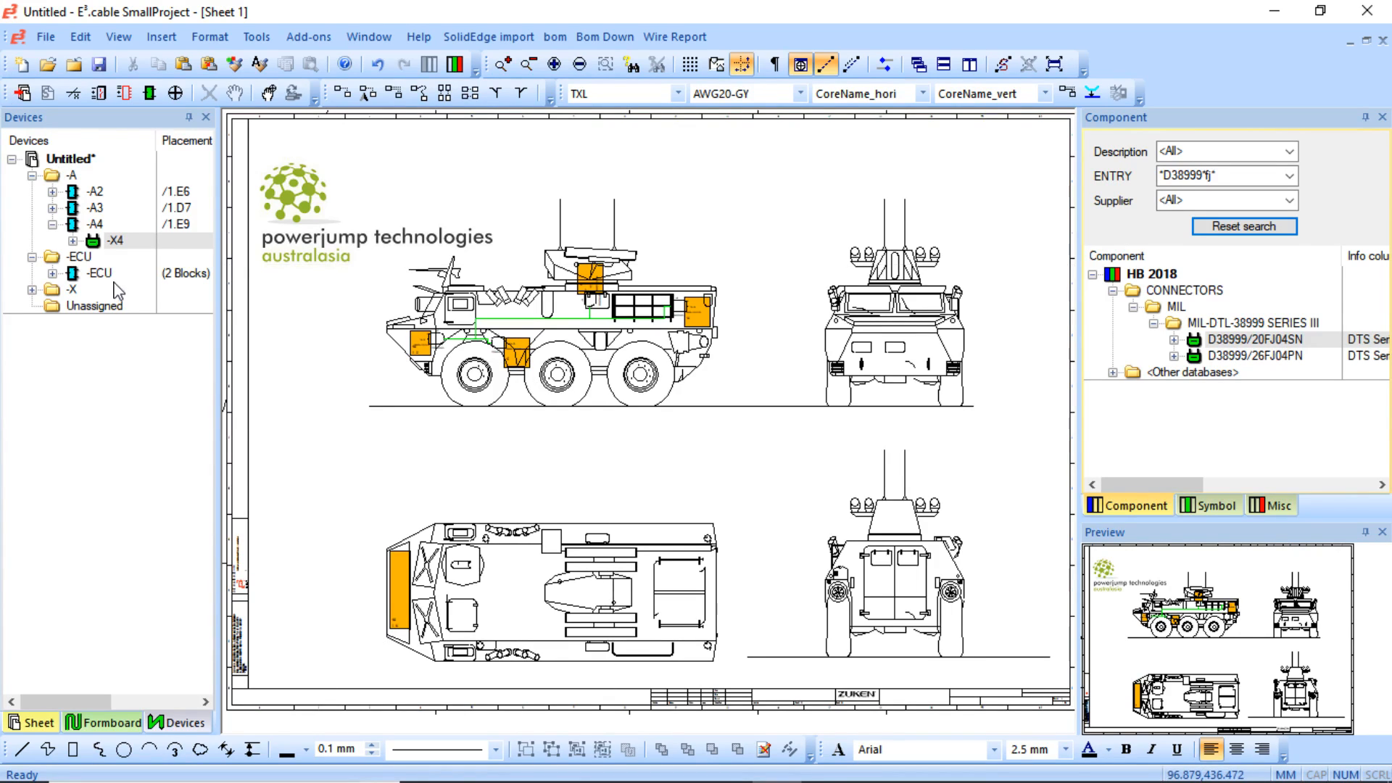
- Insert schematic sheet 3 in DINA3 format at the end of the project
left_click(45, 723)
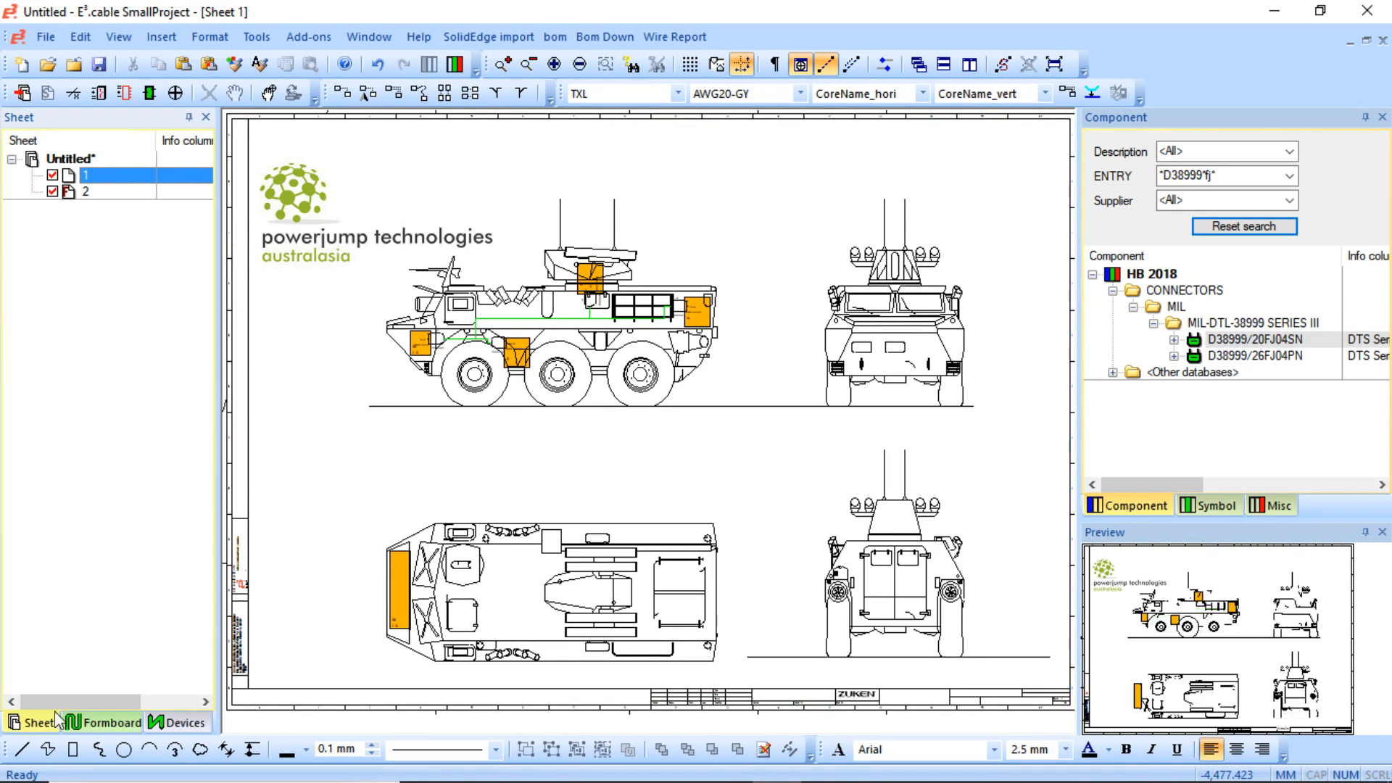
left_click(24, 103)
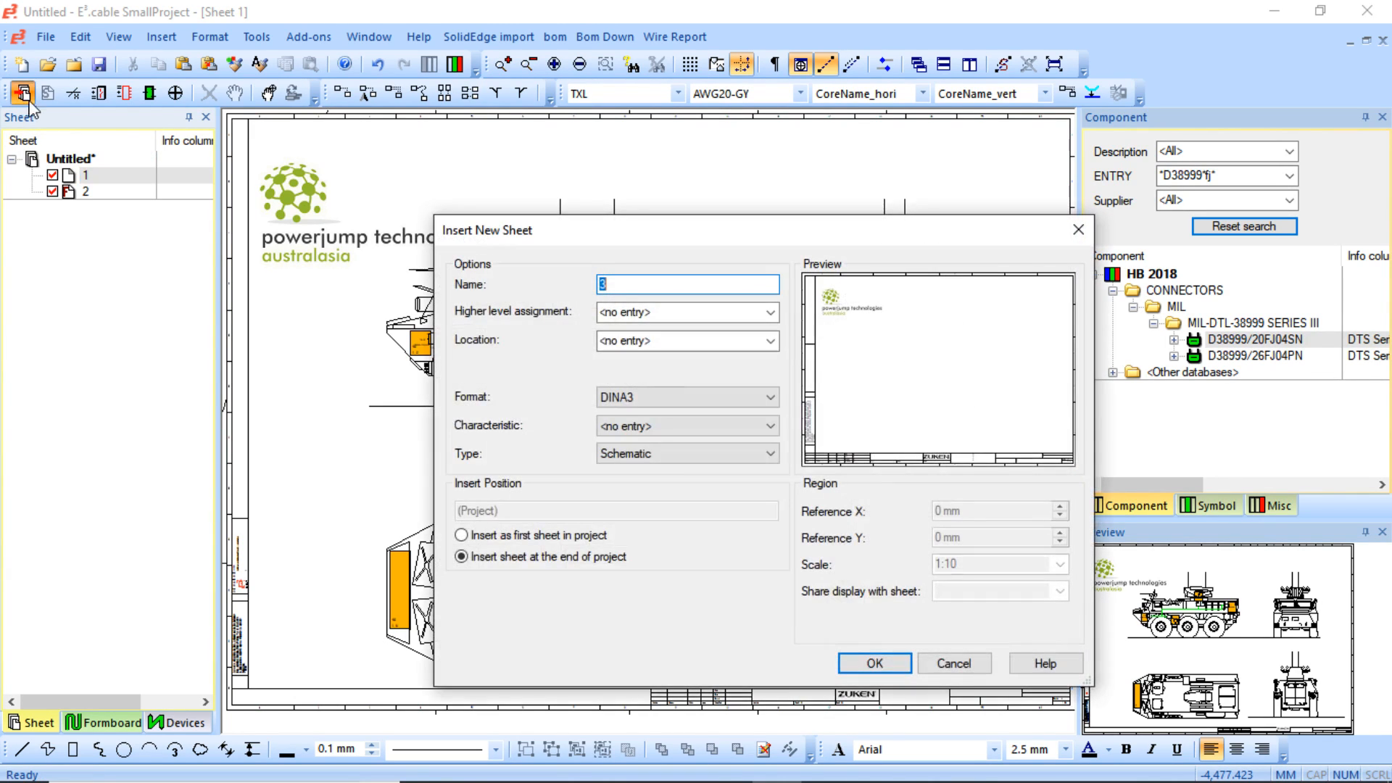
left_click(875, 665)
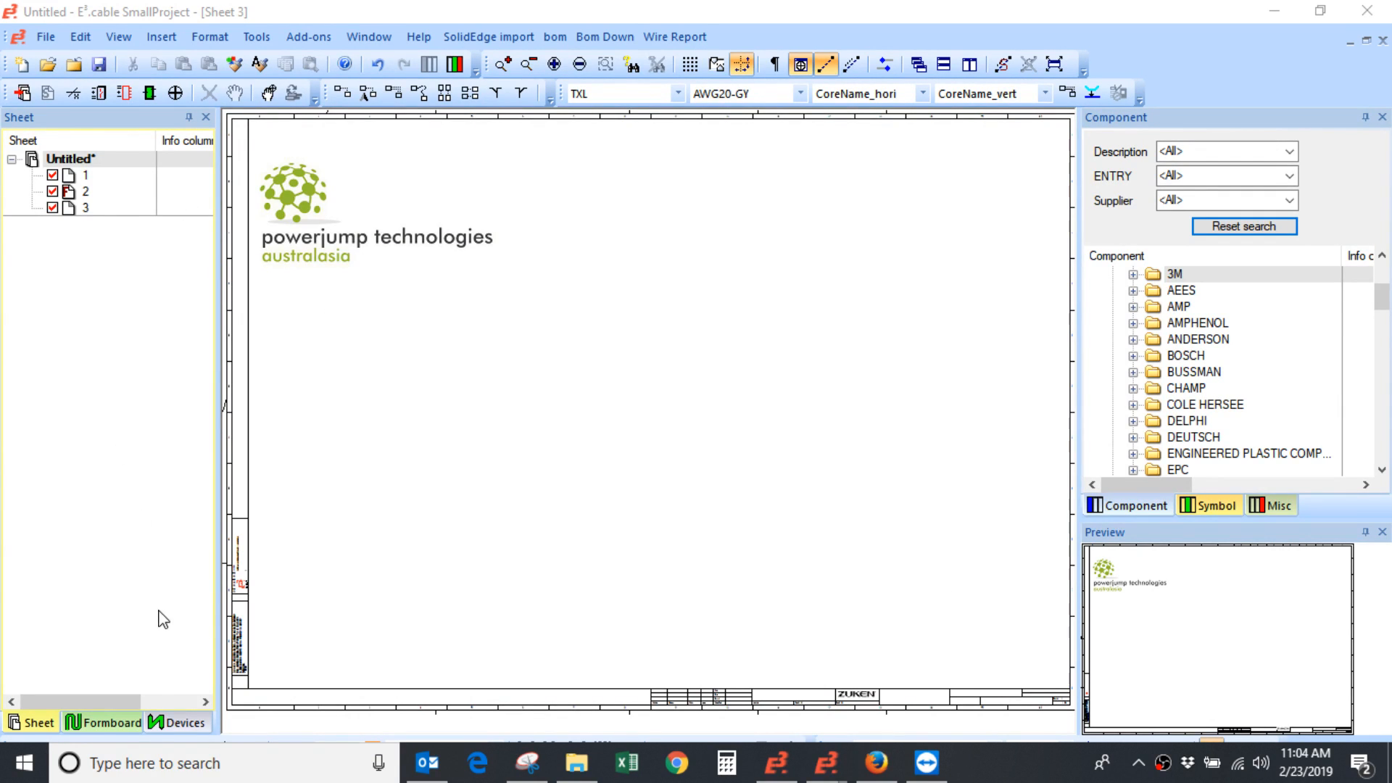
- Collapse blocks A2, A3, A4 and ECU in the device tree so their connectors are hidden
left_click(176, 723)
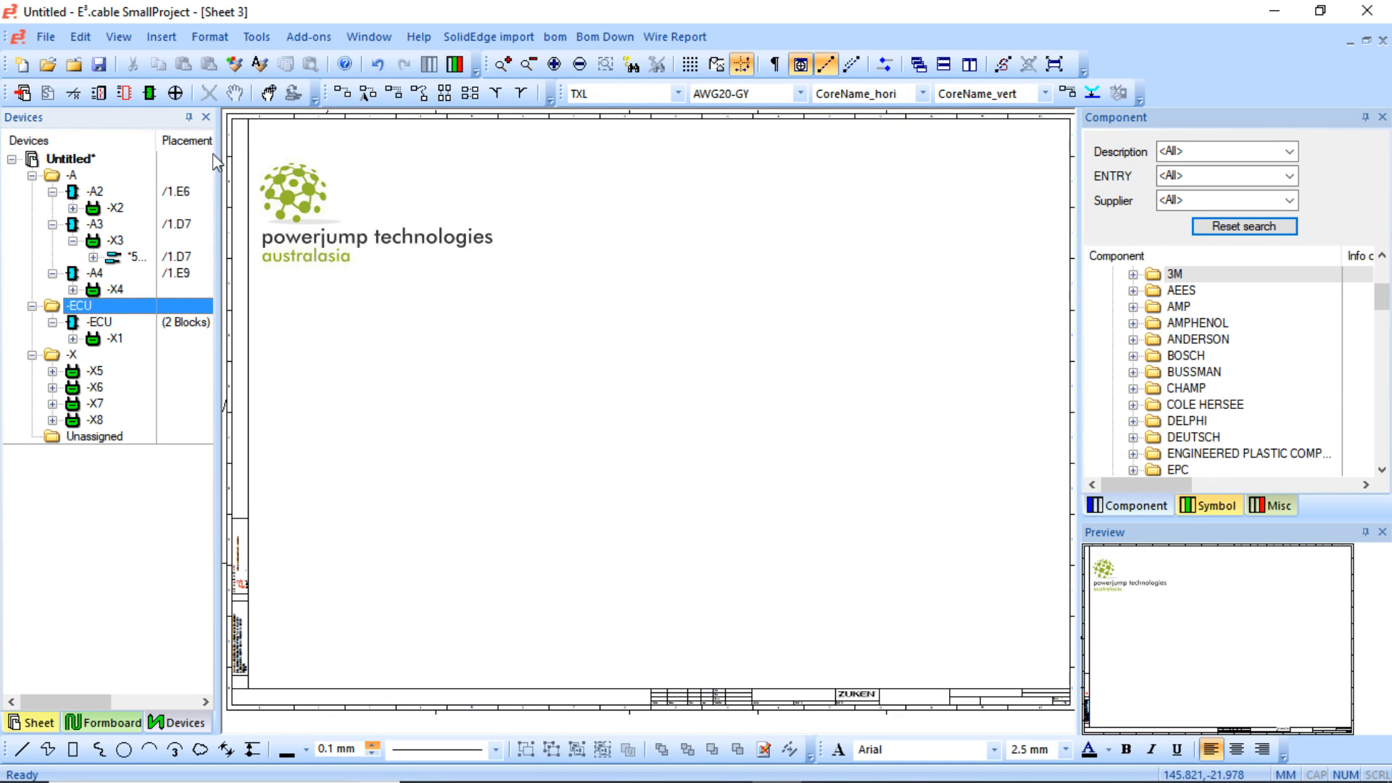
left_click(52, 191)
left_click(52, 209)
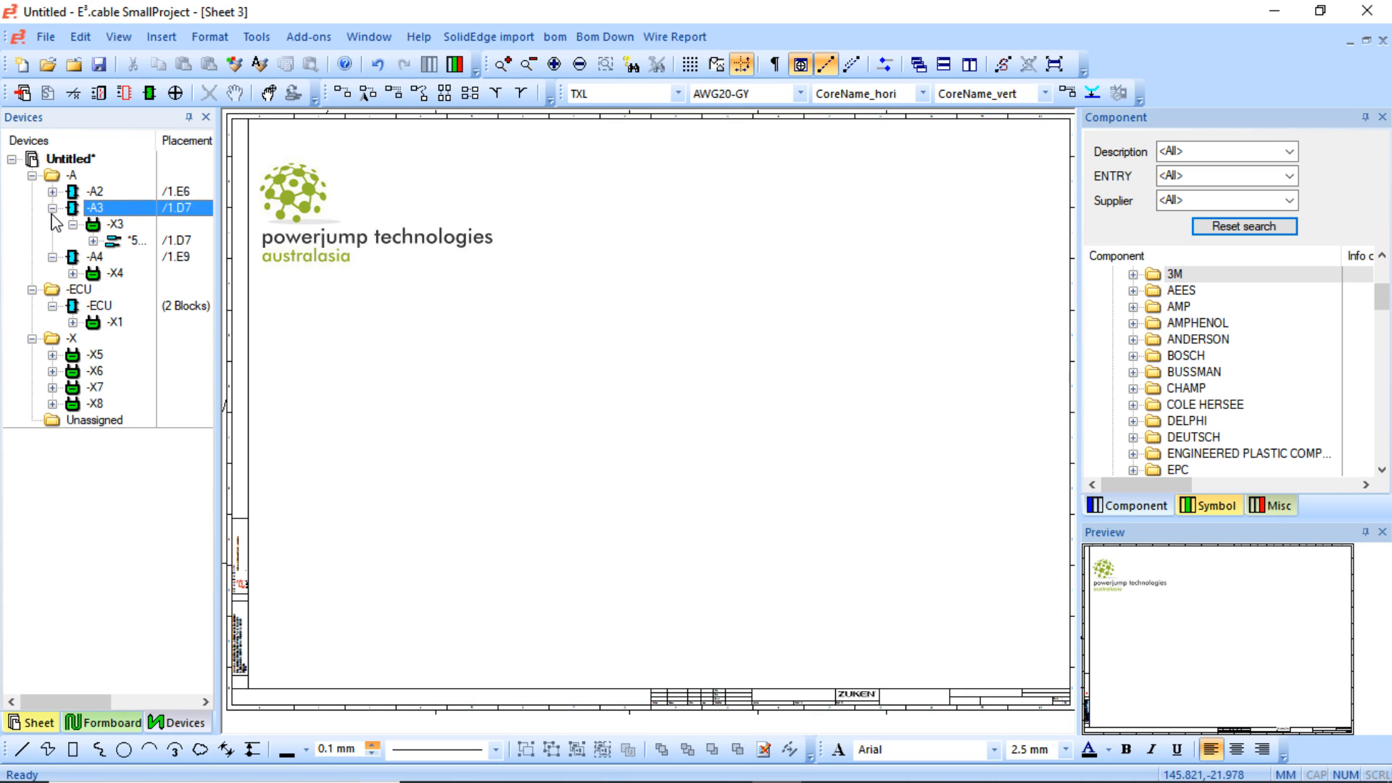
left_click(52, 208)
left_click(53, 224)
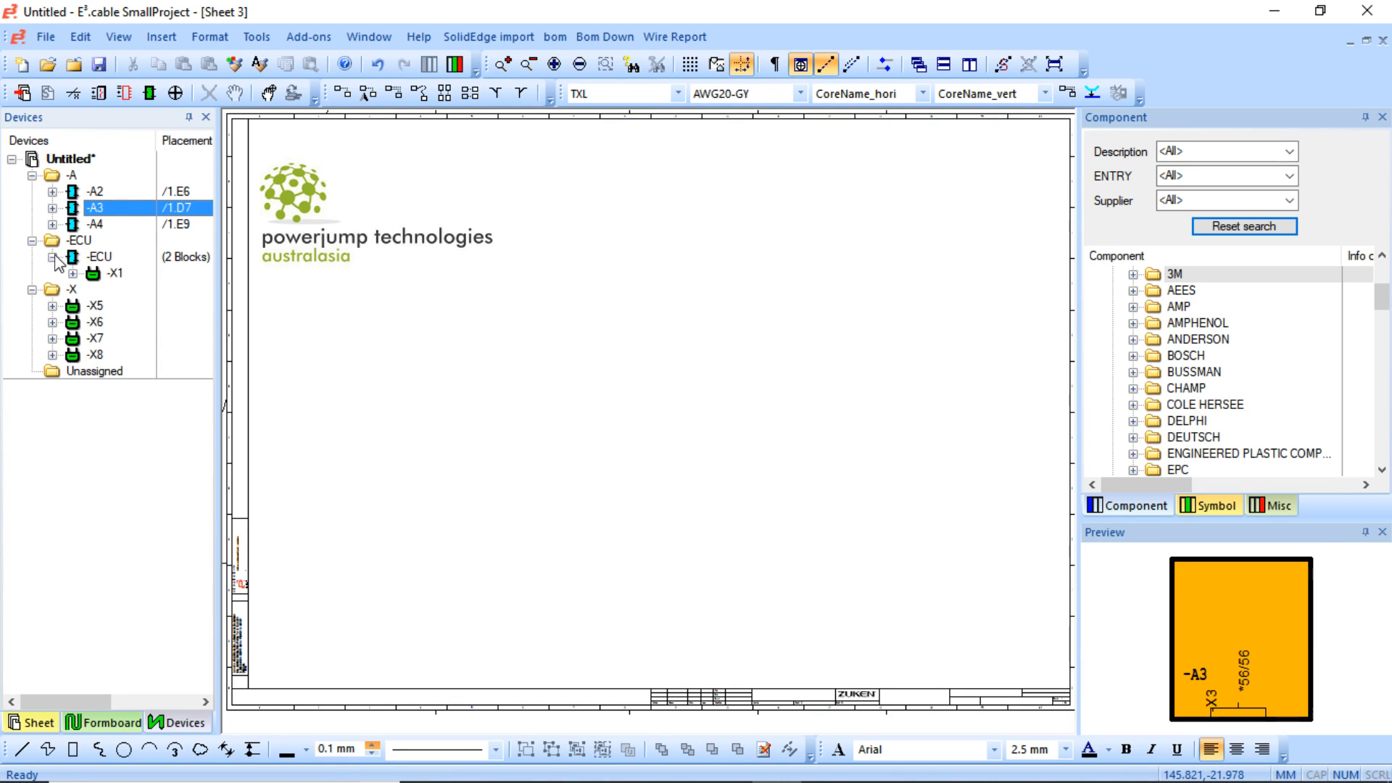
left_click(52, 258)
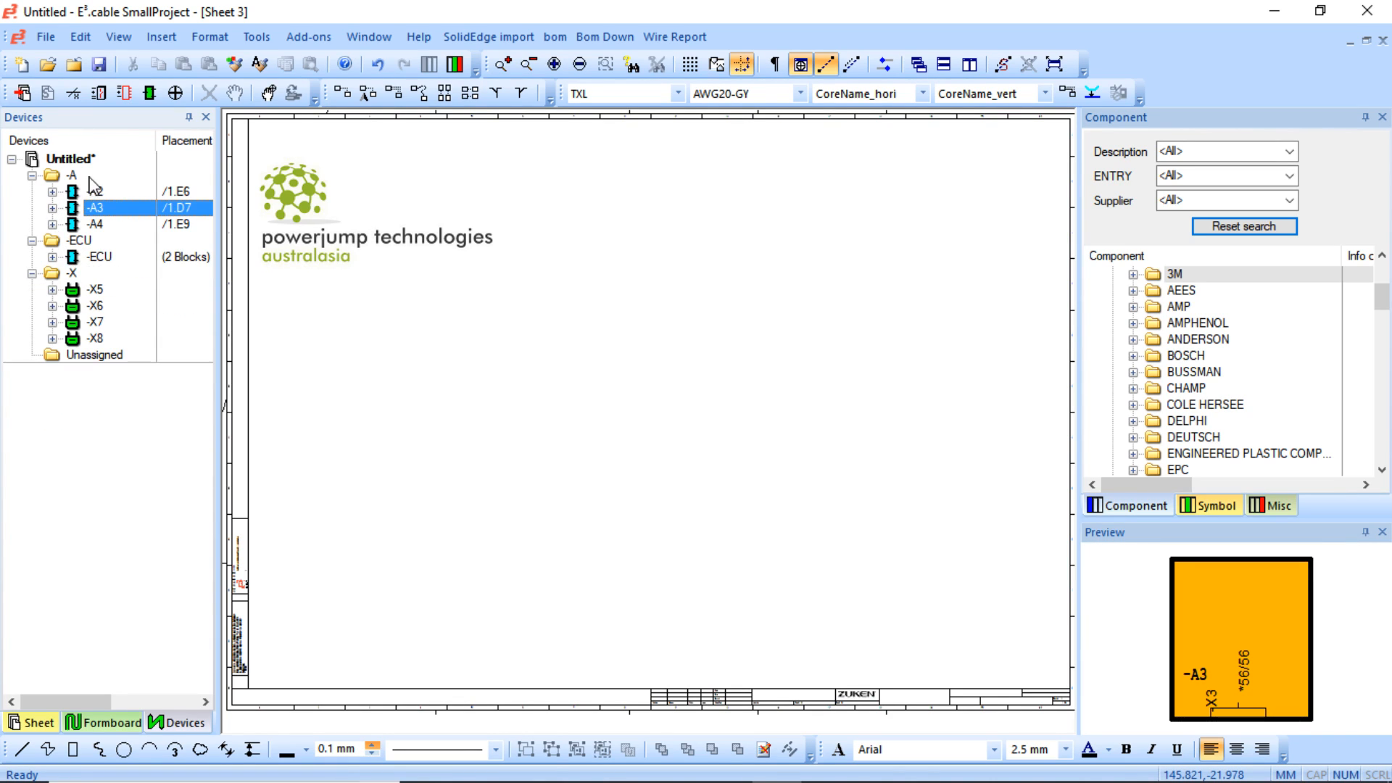
- Create new views of devices A2 through ECU and place A2's CABBLOCK view 1 midway along the new sheet's left edge
left_click(102, 227)
left_click(148, 253)
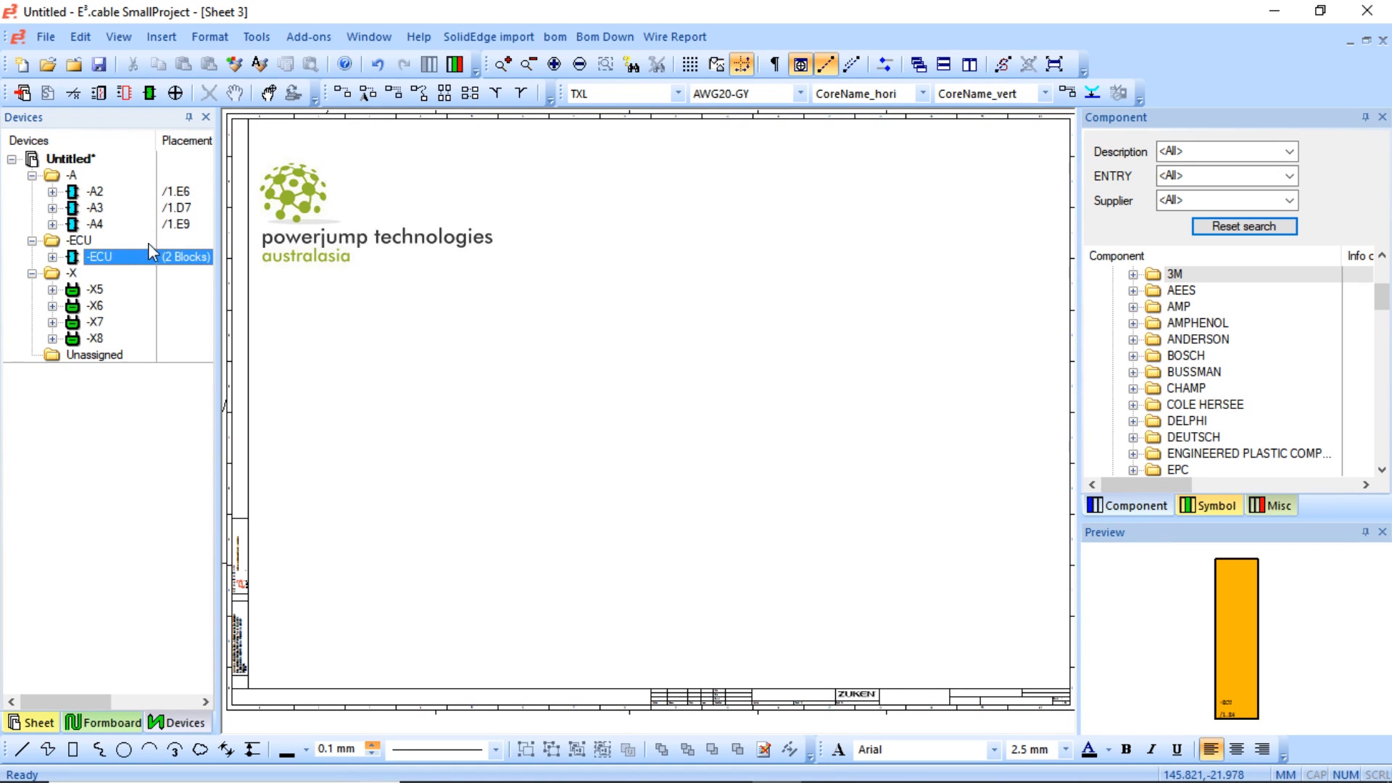
left_click(98, 193)
left_click(96, 259, "shift")
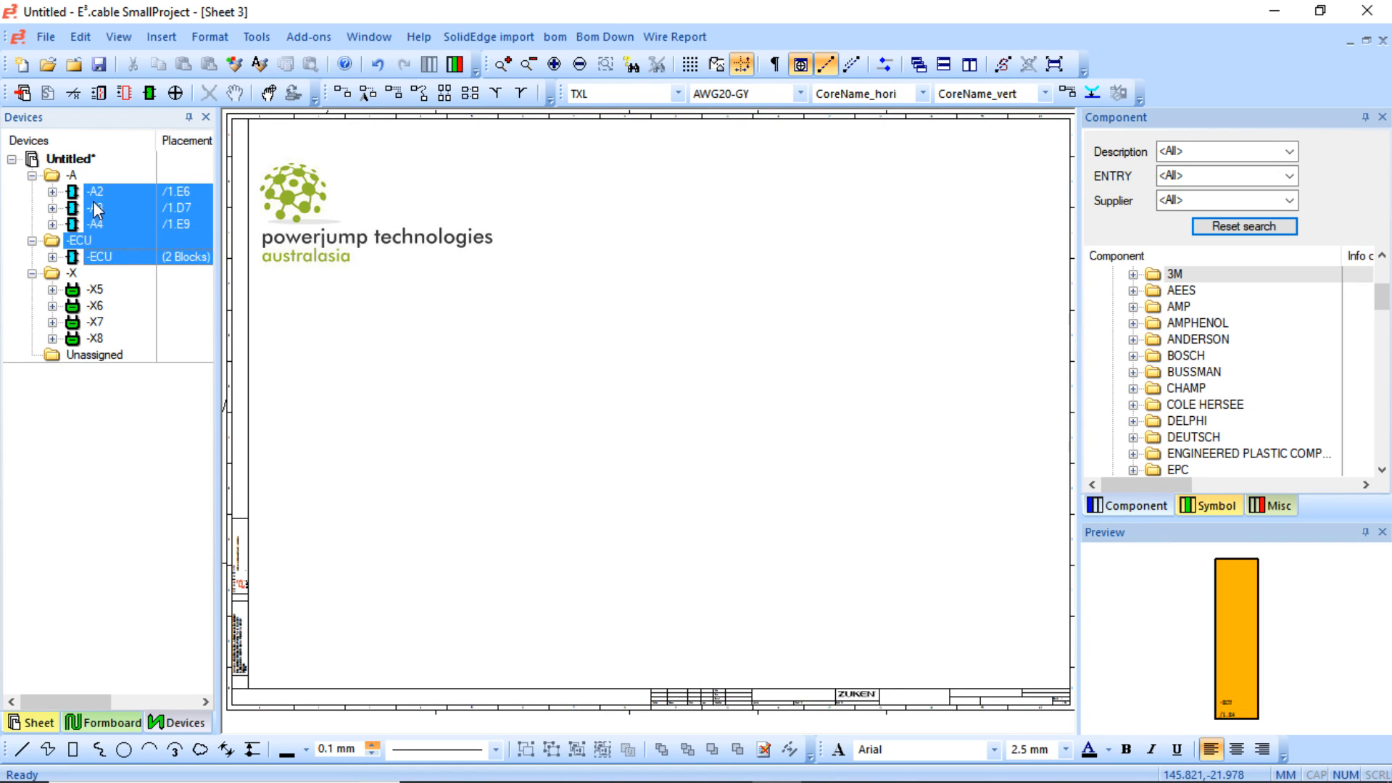
right_click(95, 190)
left_click(188, 202)
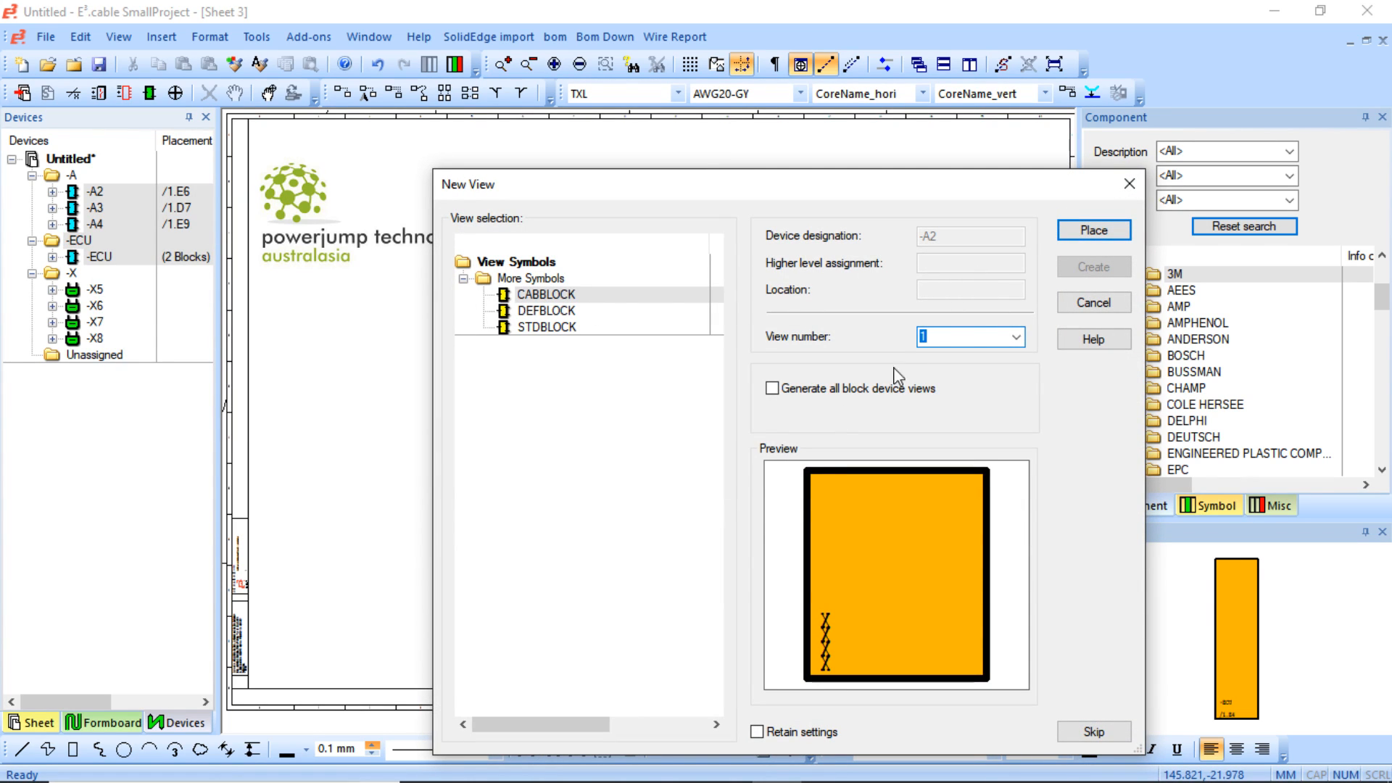
left_click(1066, 232)
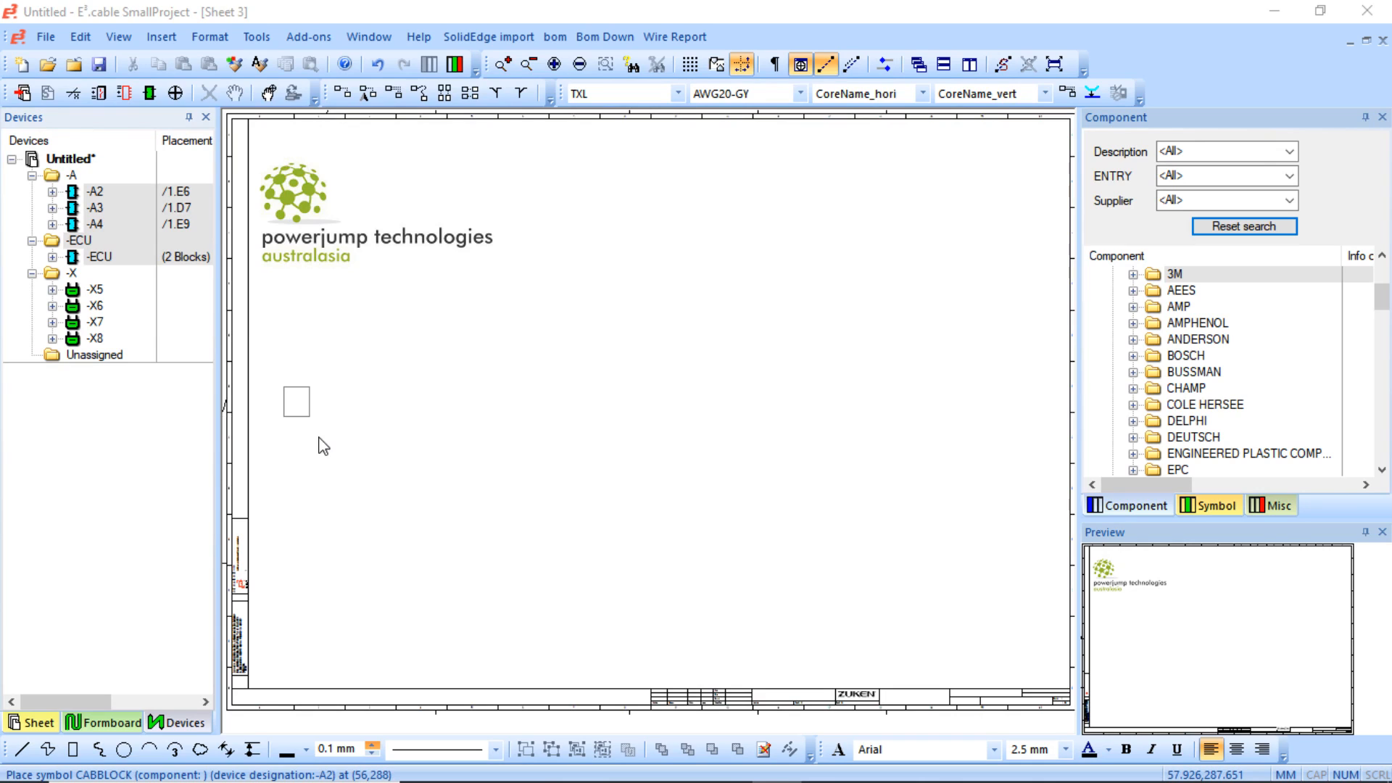
left_click(320, 444)
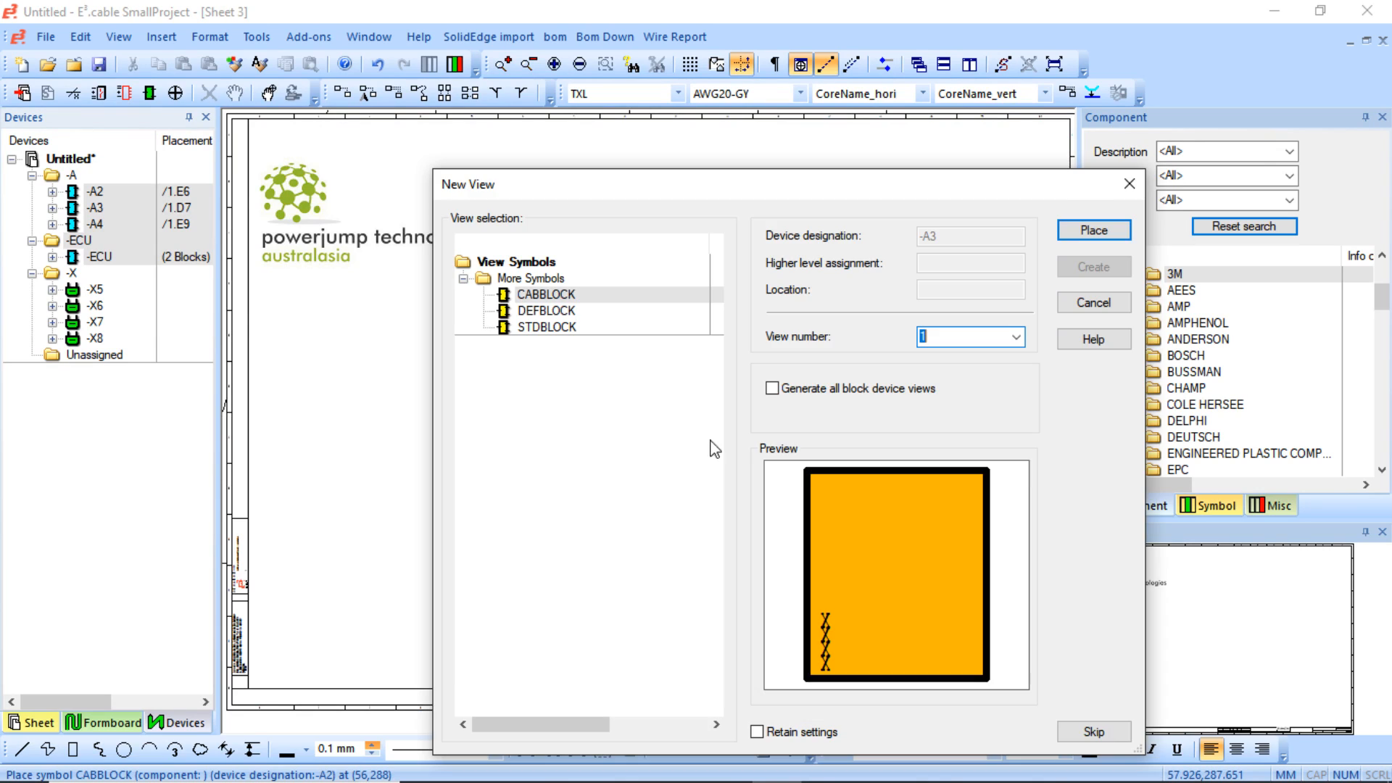
- Place CABBLOCK view 1 of A3 at the sheet's upper centre, A4 at its lower centre and ECU near its right edge
left_click(1067, 232)
left_click(296, 402)
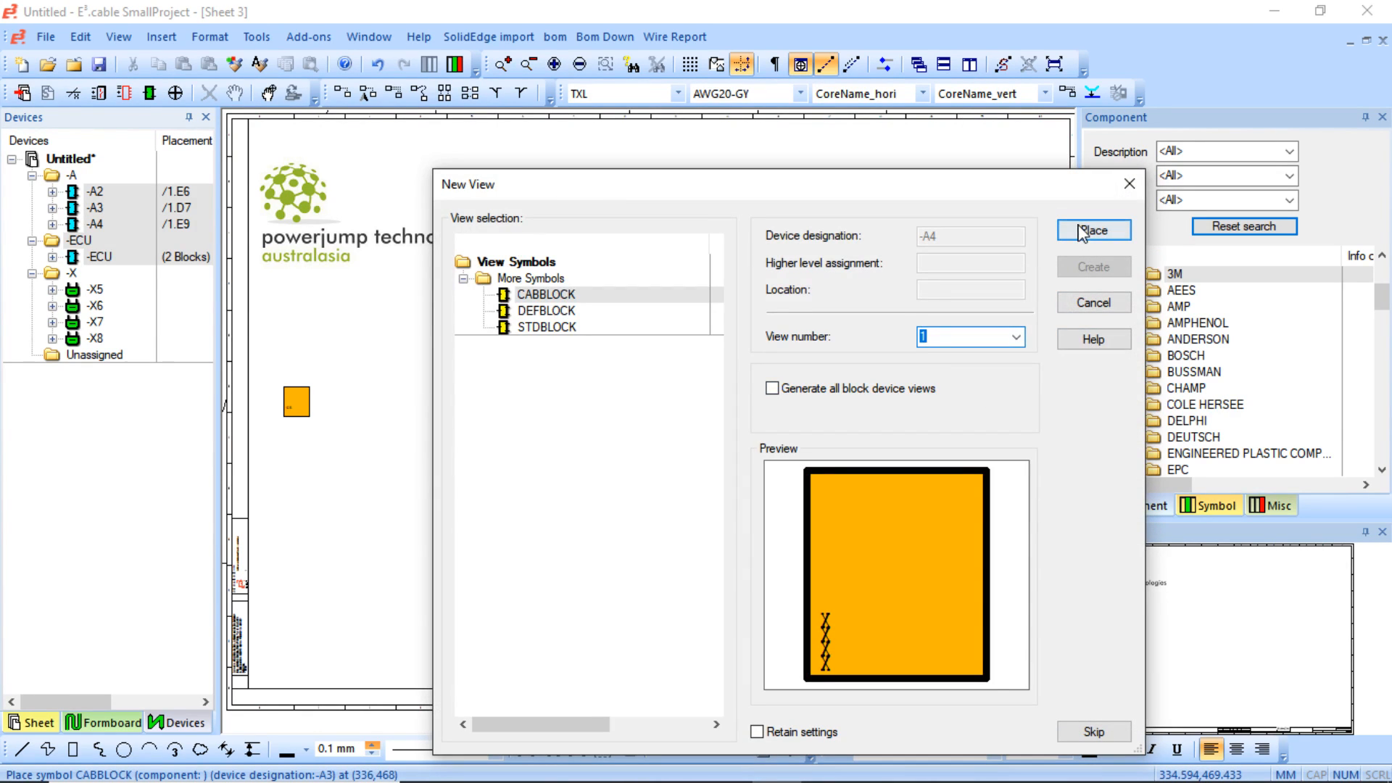
left_click(1084, 240)
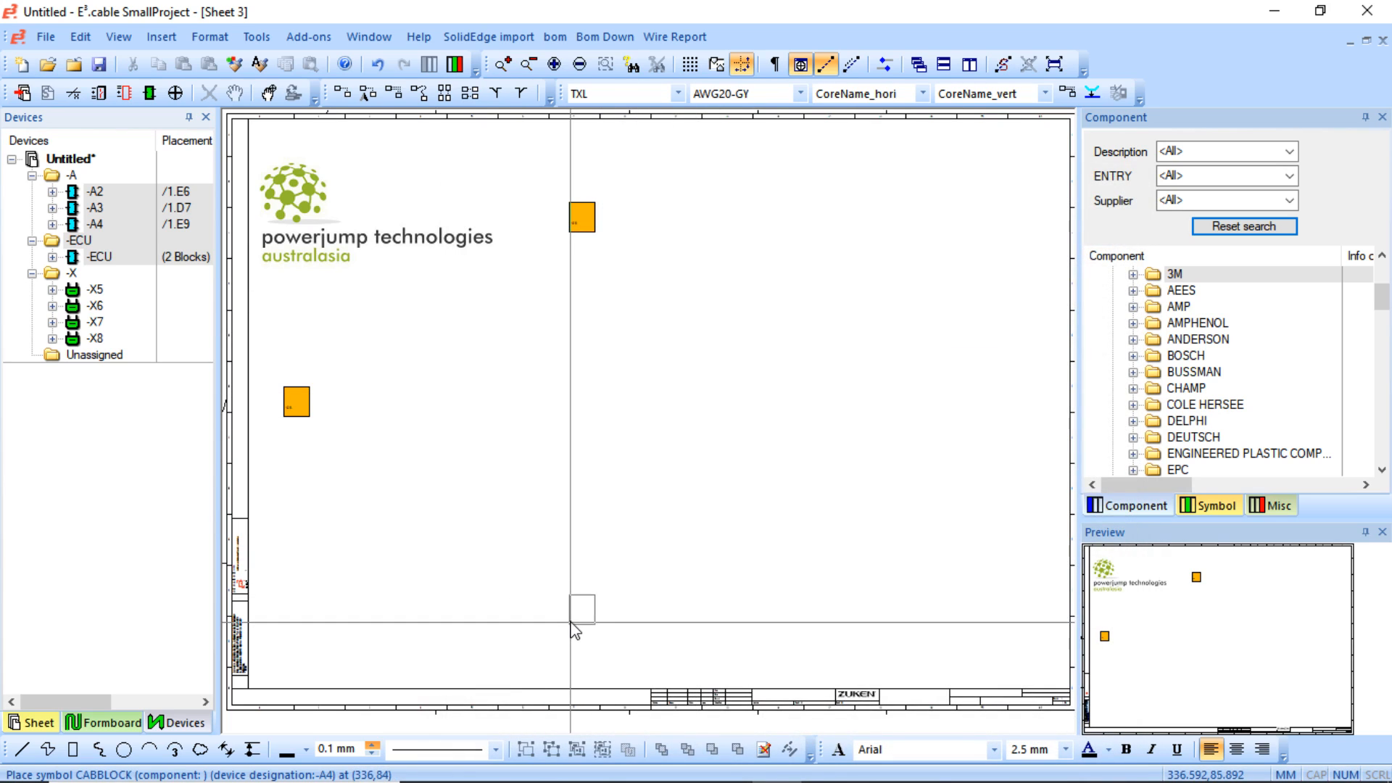
left_click(578, 628)
left_click(1095, 230)
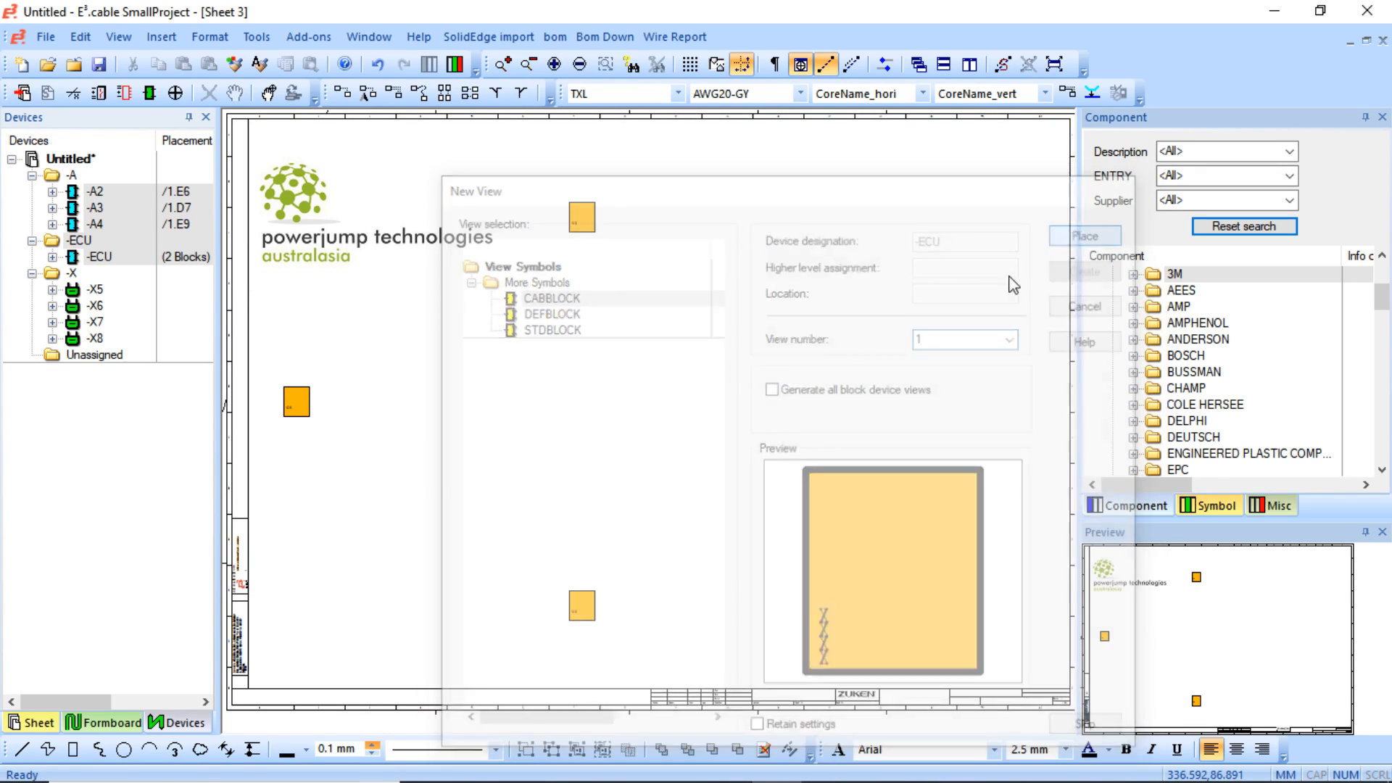
left_click(943, 415)
left_click_drag(577, 610, 584, 607)
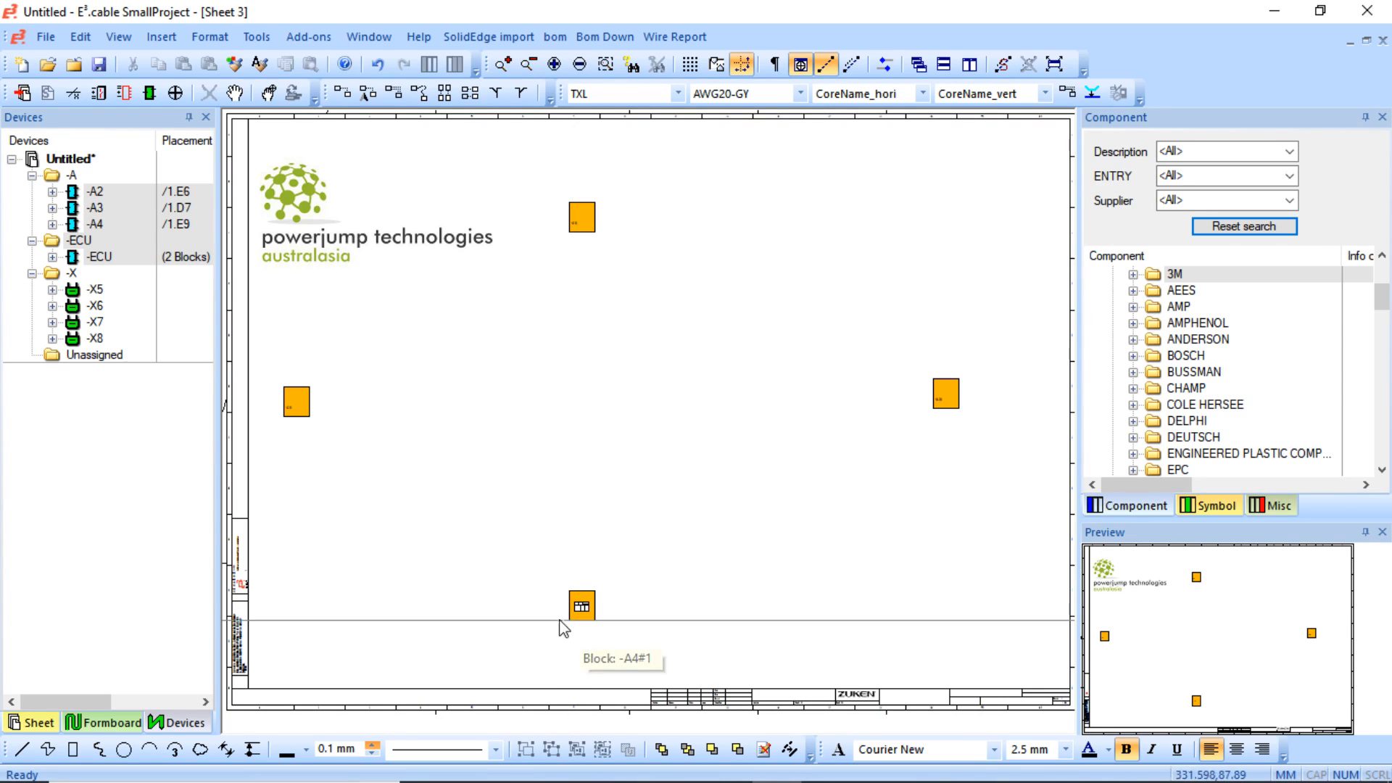
- Undo the last action, shift the A4 block slightly right, and stretch the A3 block into a long horizontal bar
key("ctrl+z")
left_click_drag(593, 608, 638, 603)
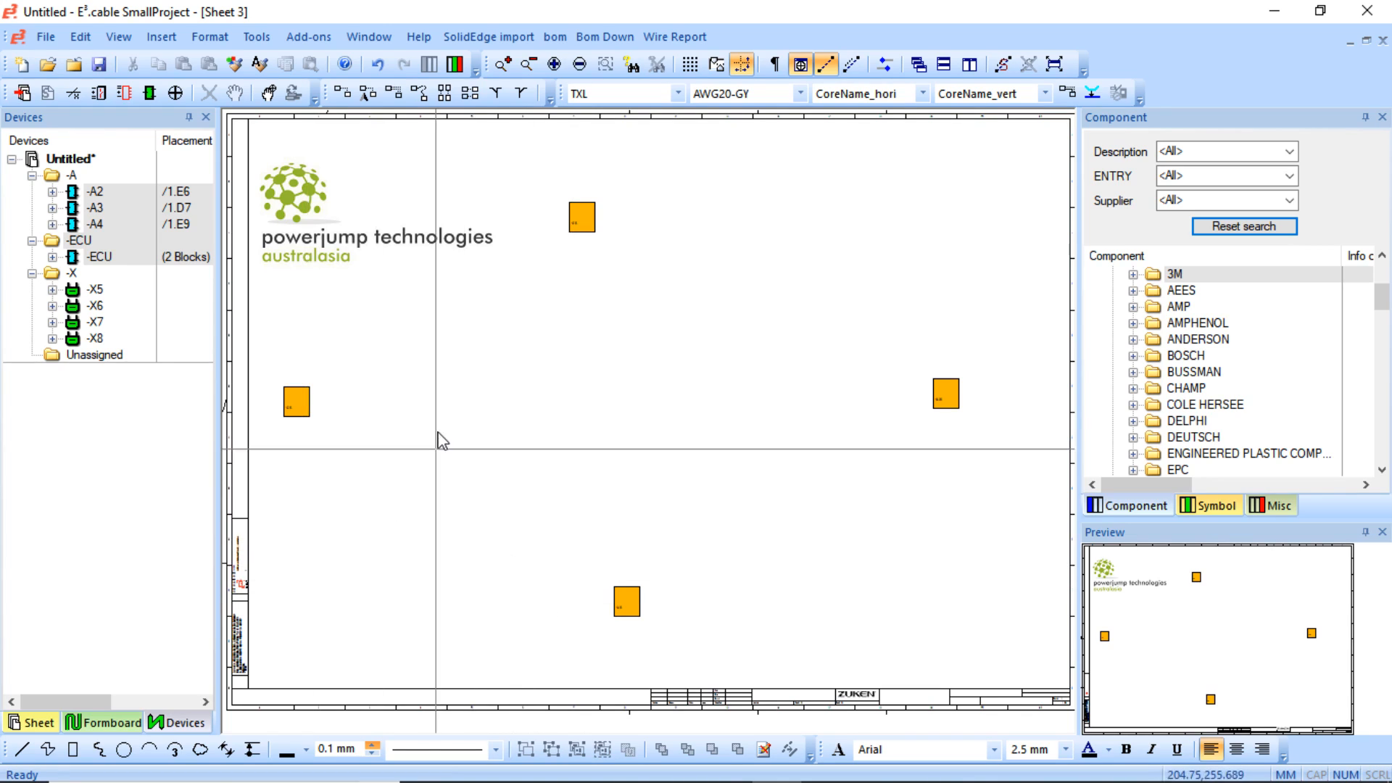
left_click(579, 219)
left_click_drag(597, 217, 901, 231)
- Stretch the ECU block upward and downward into a tall vertical bar
left_click(948, 402)
left_click_drag(950, 410, 945, 304)
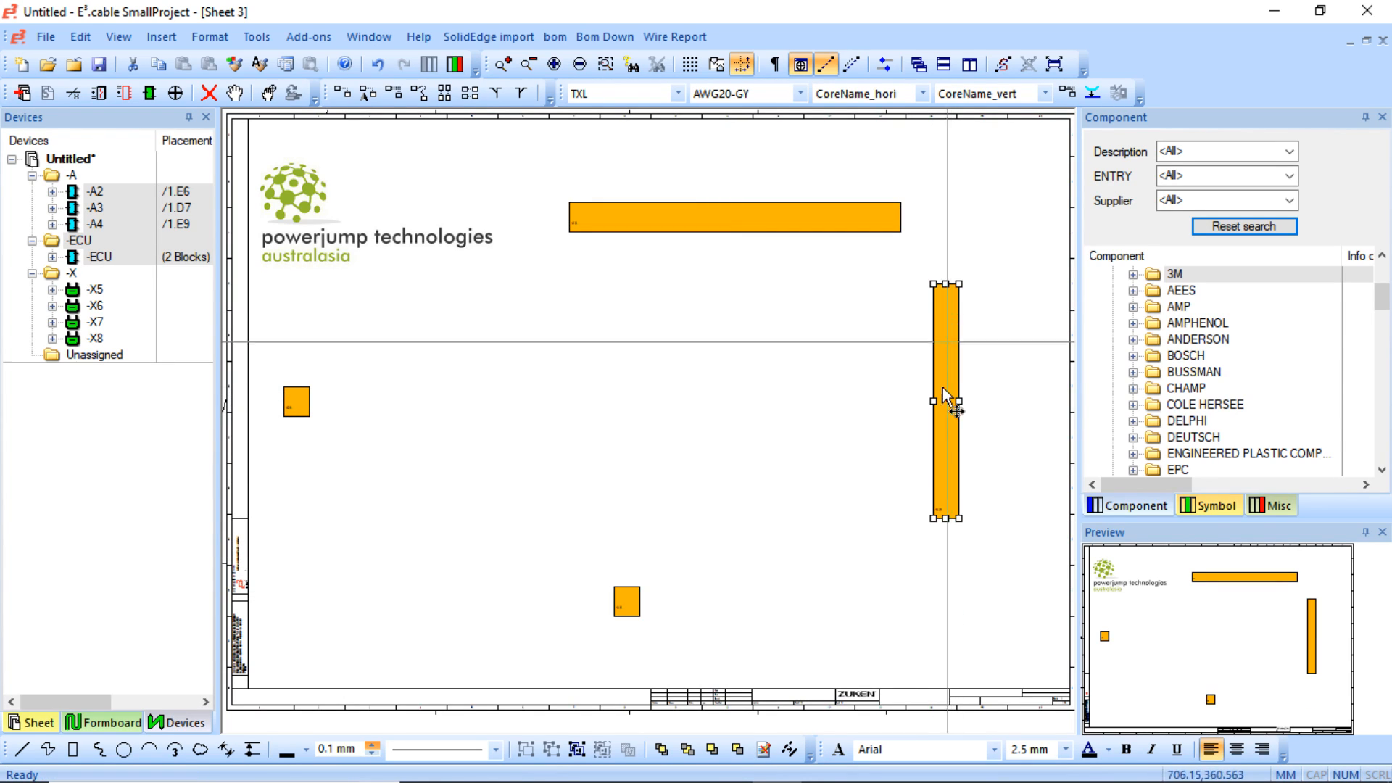
left_click_drag(947, 520, 943, 622)
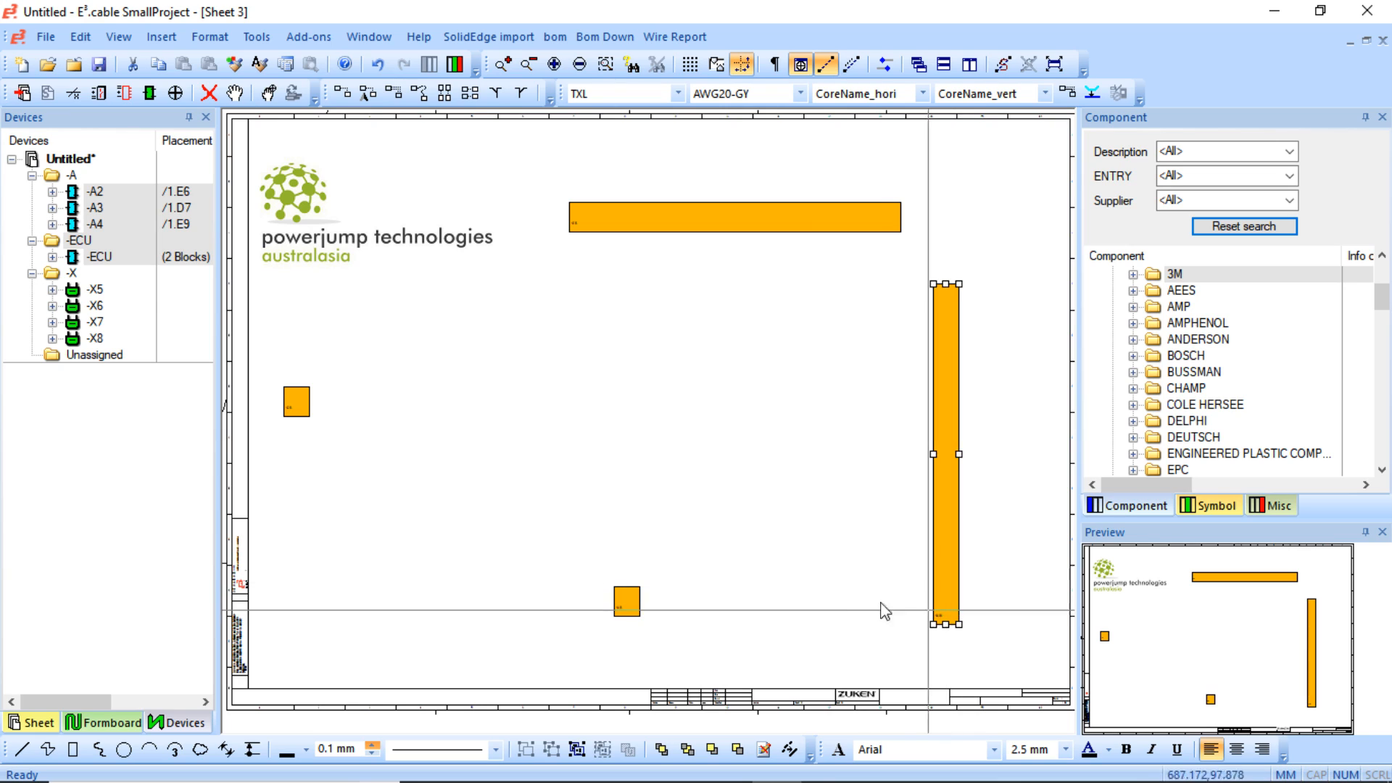
- Stretch the A2 block into a tall vertical bar and move it slightly inward from the sheet's left border
left_click(303, 398)
left_click_drag(305, 398, 297, 290)
left_click_drag(298, 415, 298, 526)
left_click_drag(293, 376, 317, 375)
left_click_drag(322, 528, 321, 560)
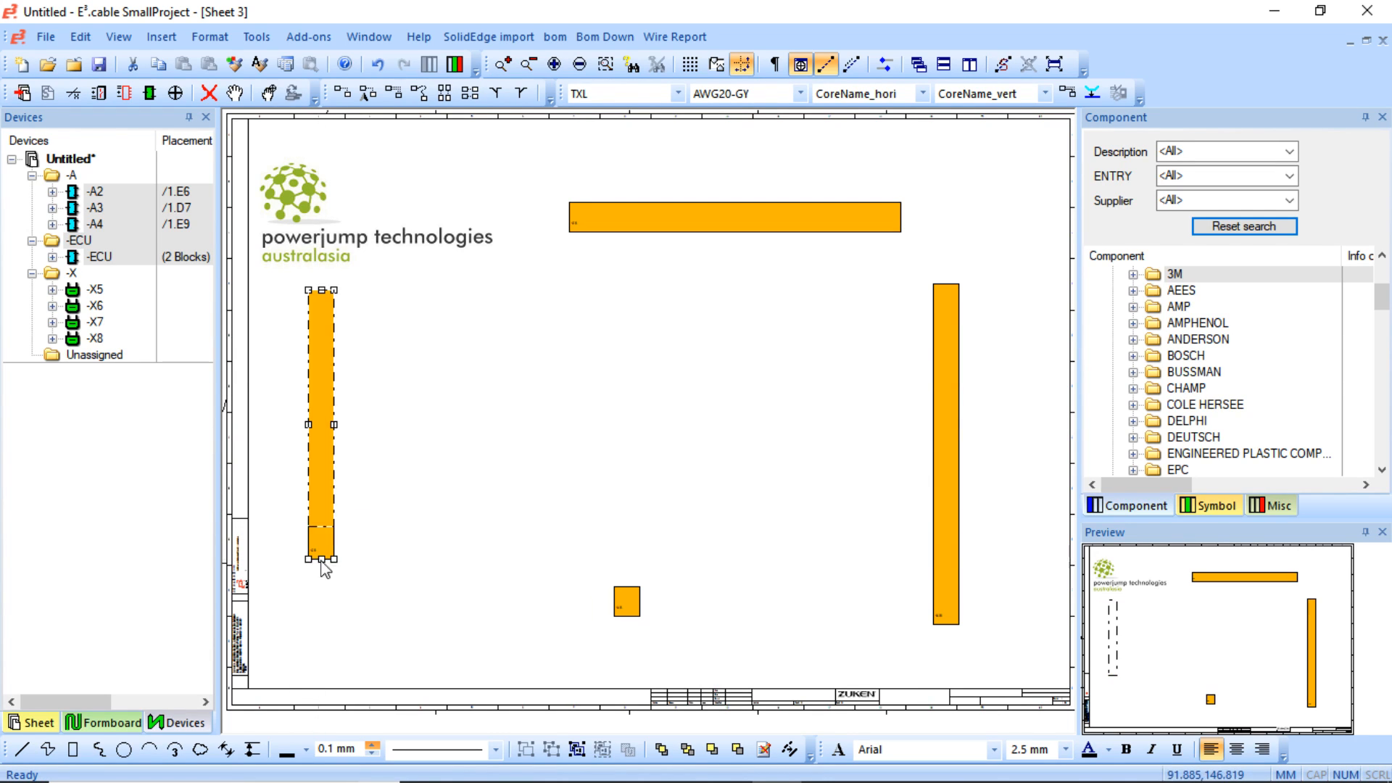
- Stretch the A4 block both ways into a long horizontal bar and shift the ECU and A3 blocks outward toward the sheet edges
left_click(629, 606)
left_click_drag(614, 602, 475, 585)
left_click_drag(640, 601, 741, 613)
left_click_drag(940, 477, 971, 433)
left_click_drag(690, 223, 669, 207)
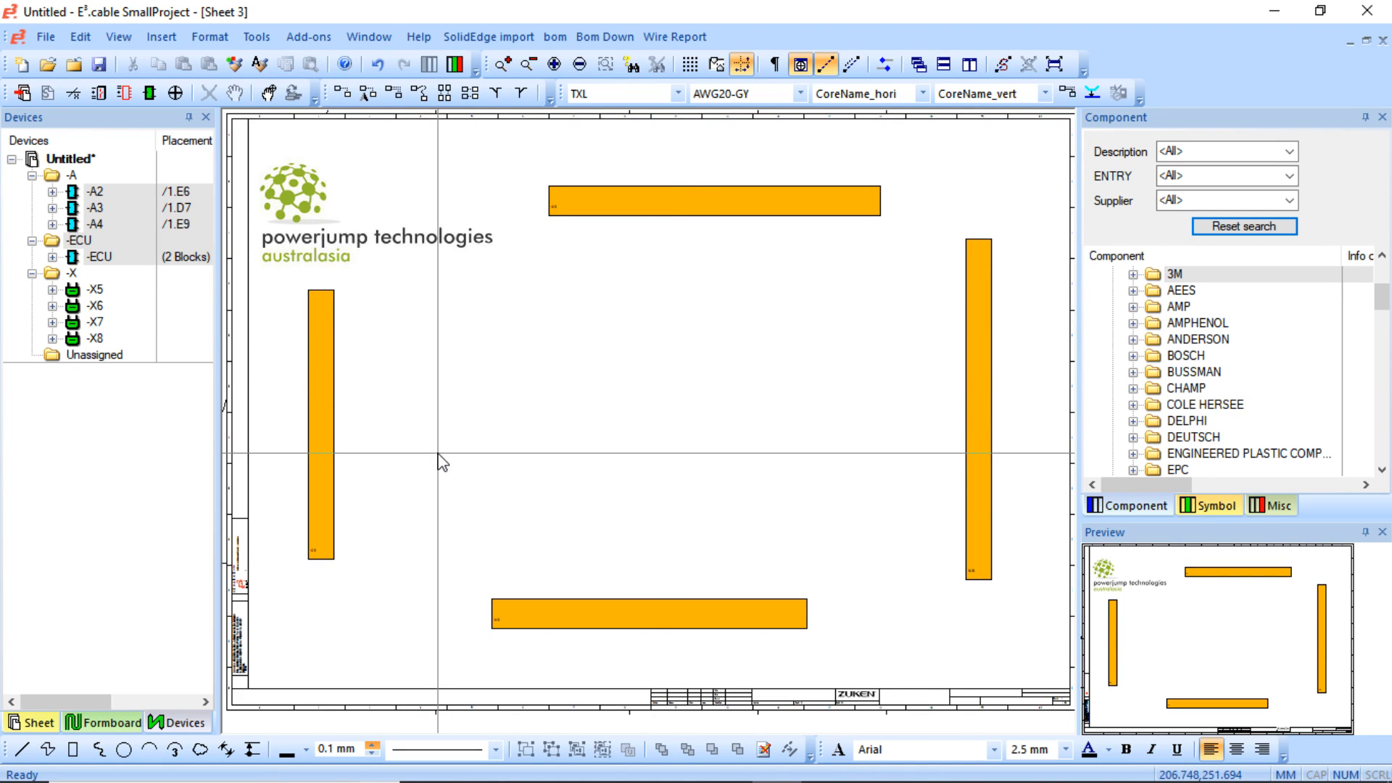
- Start a new device view of A2's connector X2 and preview defined view symbols such as DTS20-R-TV, DTS20-R-SV and DTS-2504-F-TP
left_click(52, 193)
left_click(109, 209)
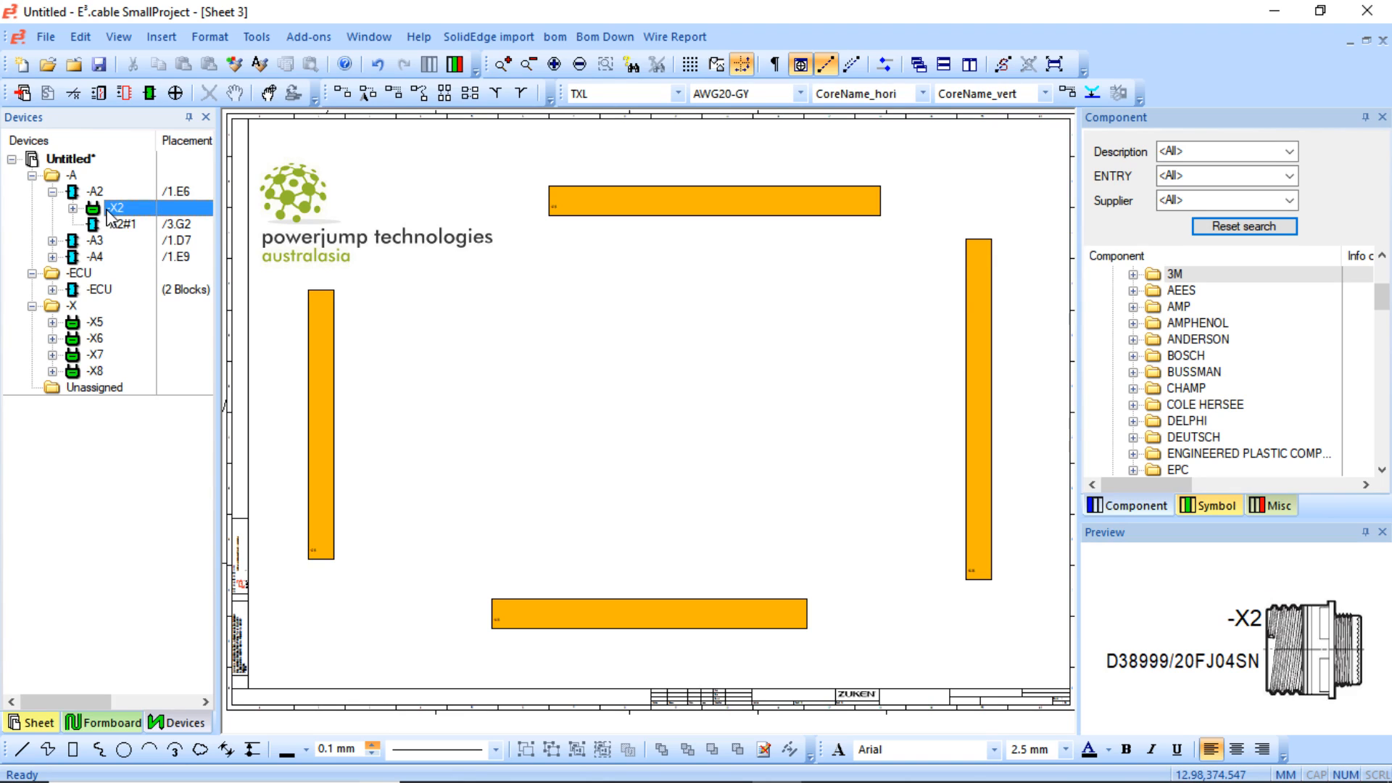
right_click(109, 211)
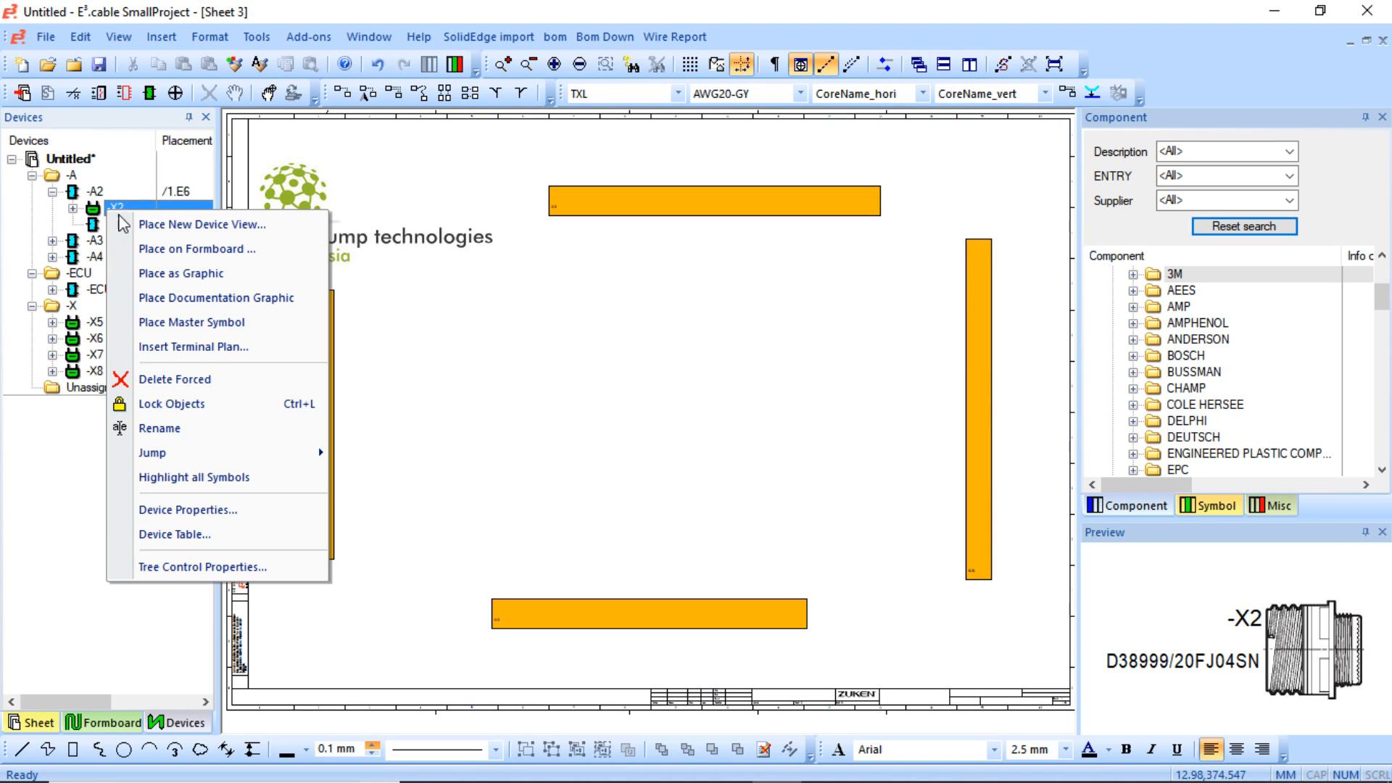
left_click(182, 221)
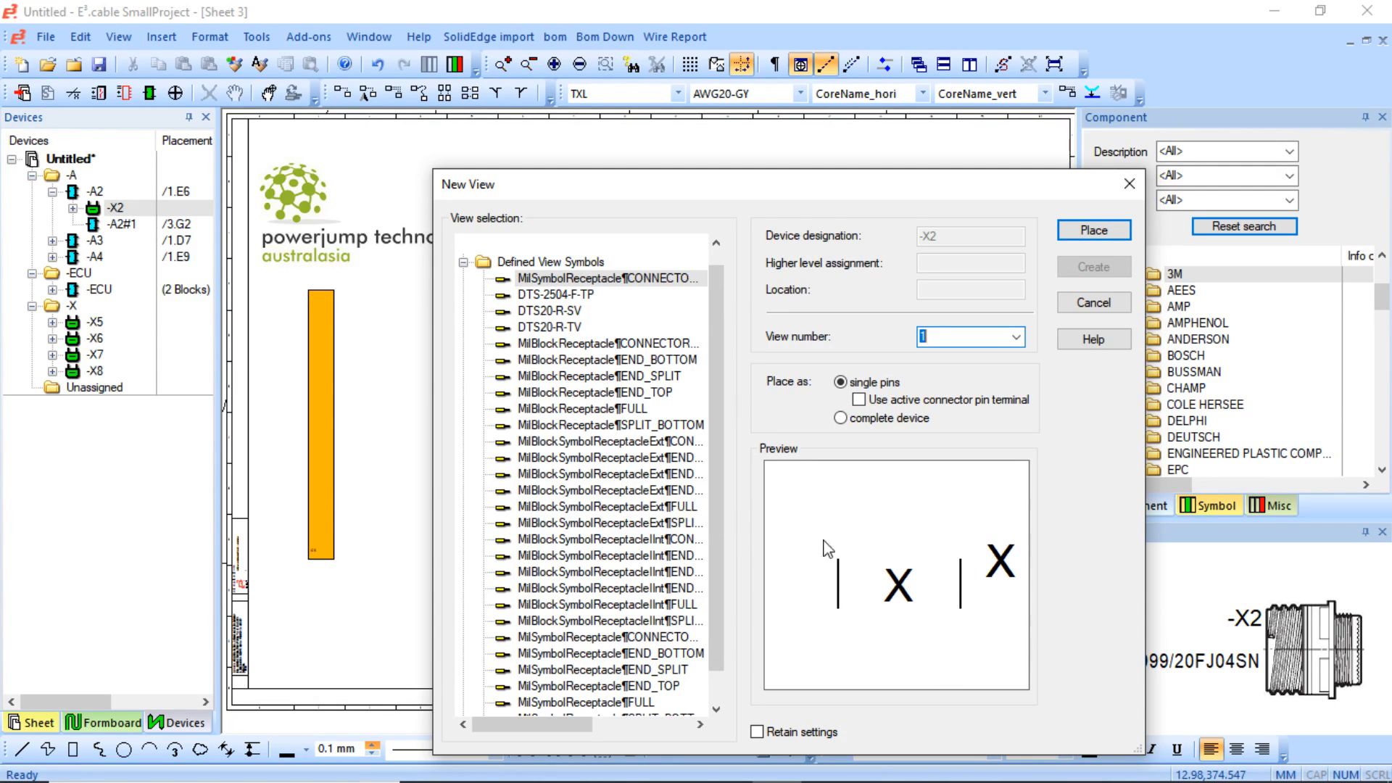
left_click(644, 376)
left_click(589, 409)
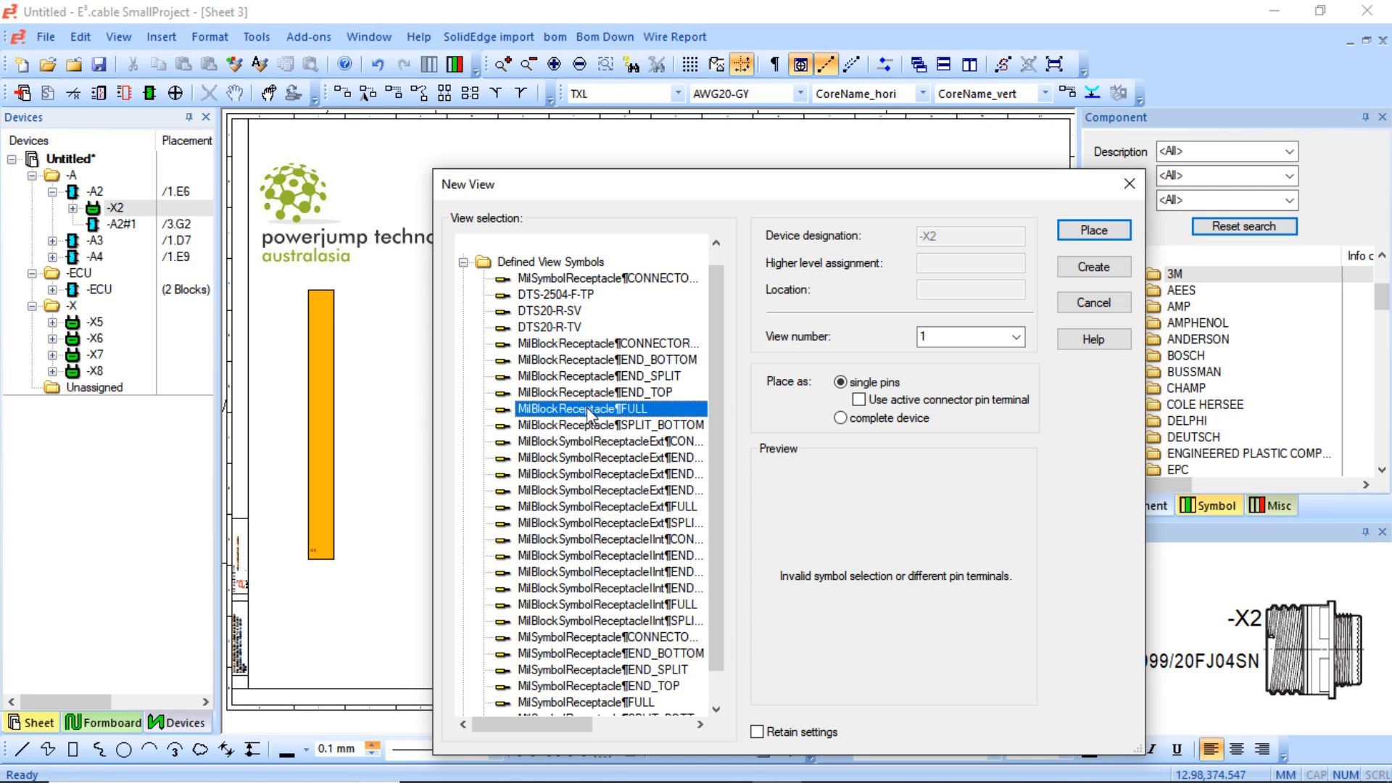
left_click(580, 345)
left_click(565, 332)
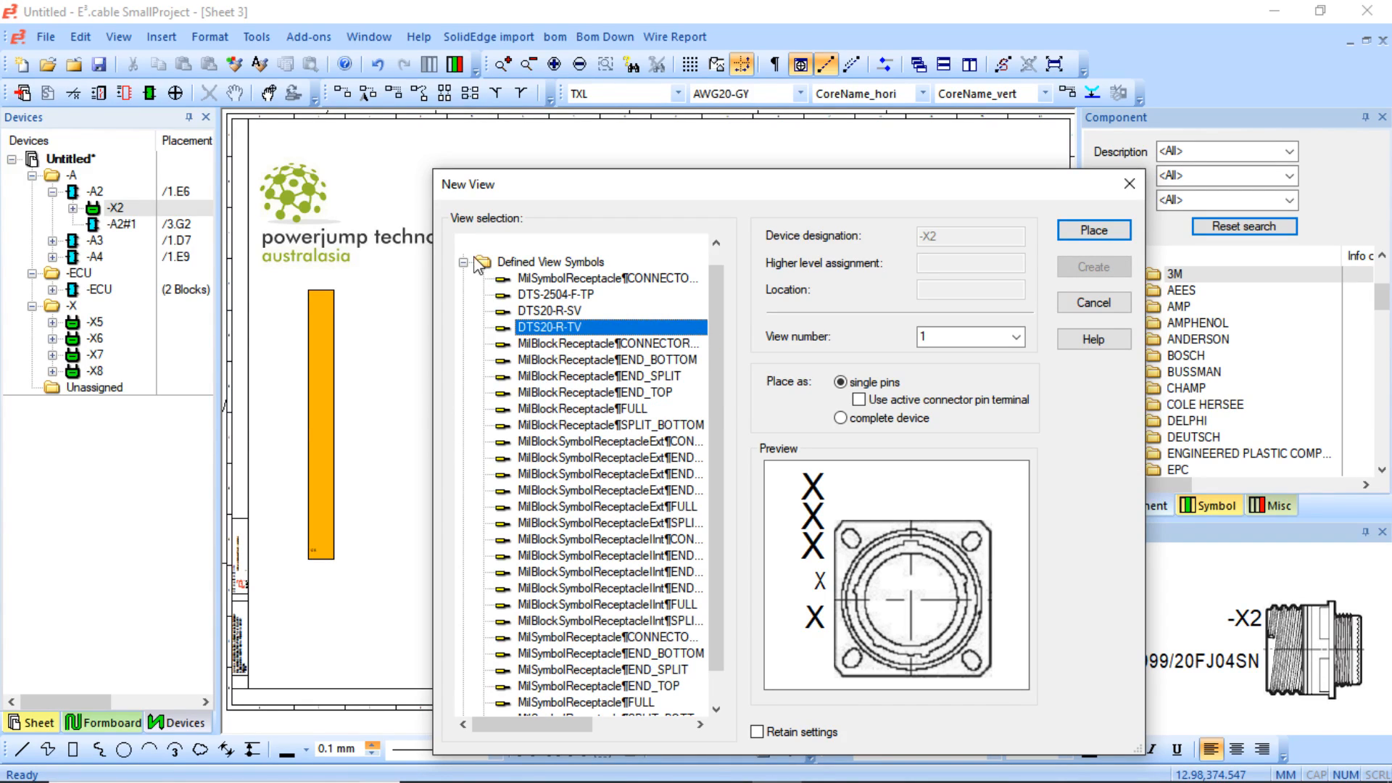
left_click(548, 312)
left_click(554, 295)
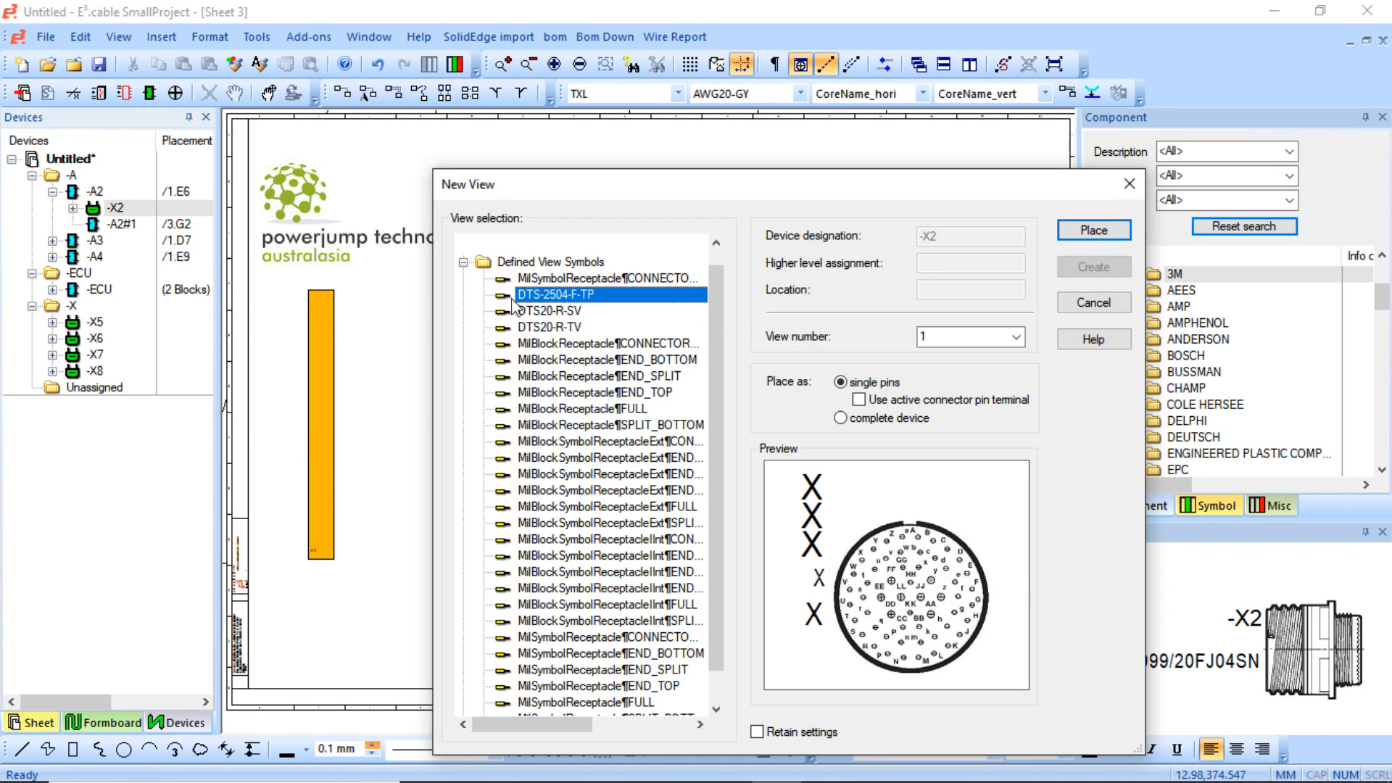
- Choose the additional view symbol BL_S for connector X2 and place its pins along the A2 block's left edge
left_click(462, 263)
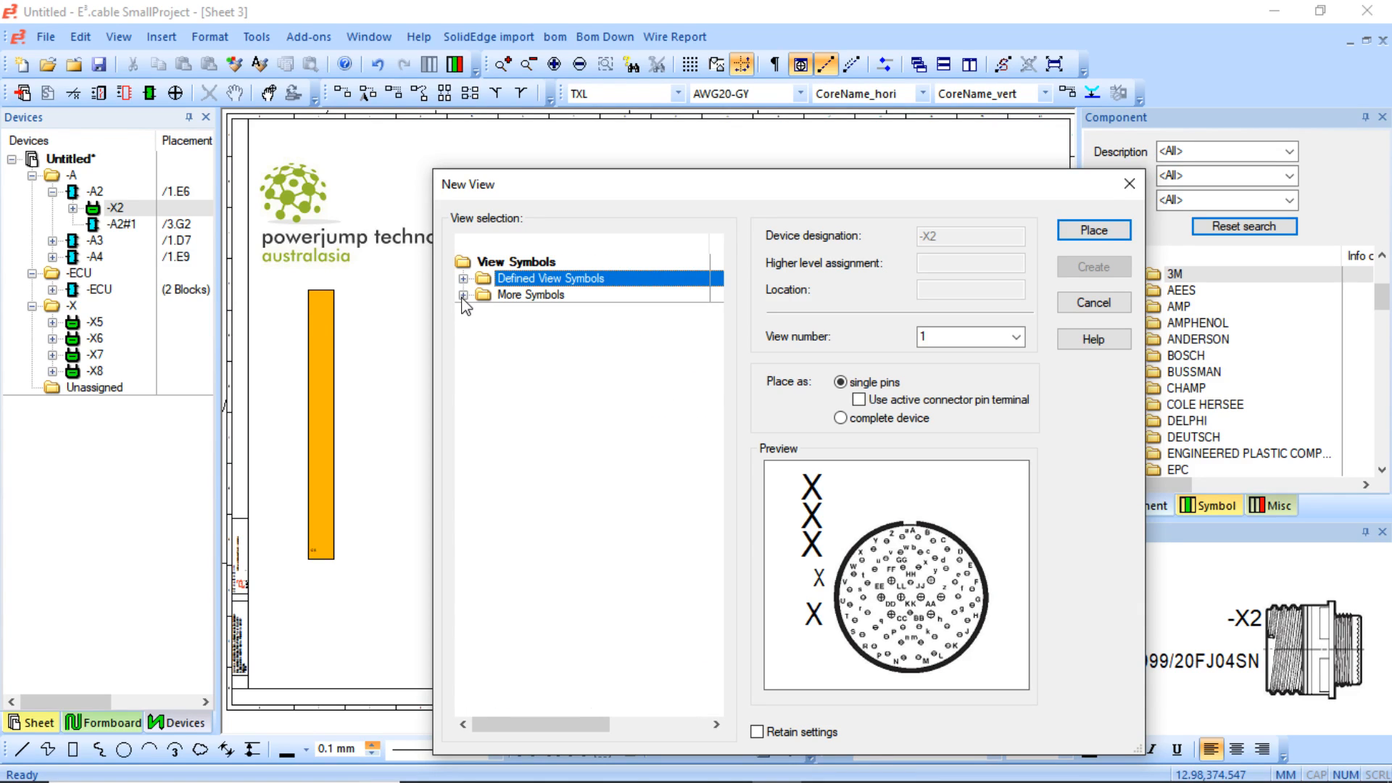
left_click(462, 295)
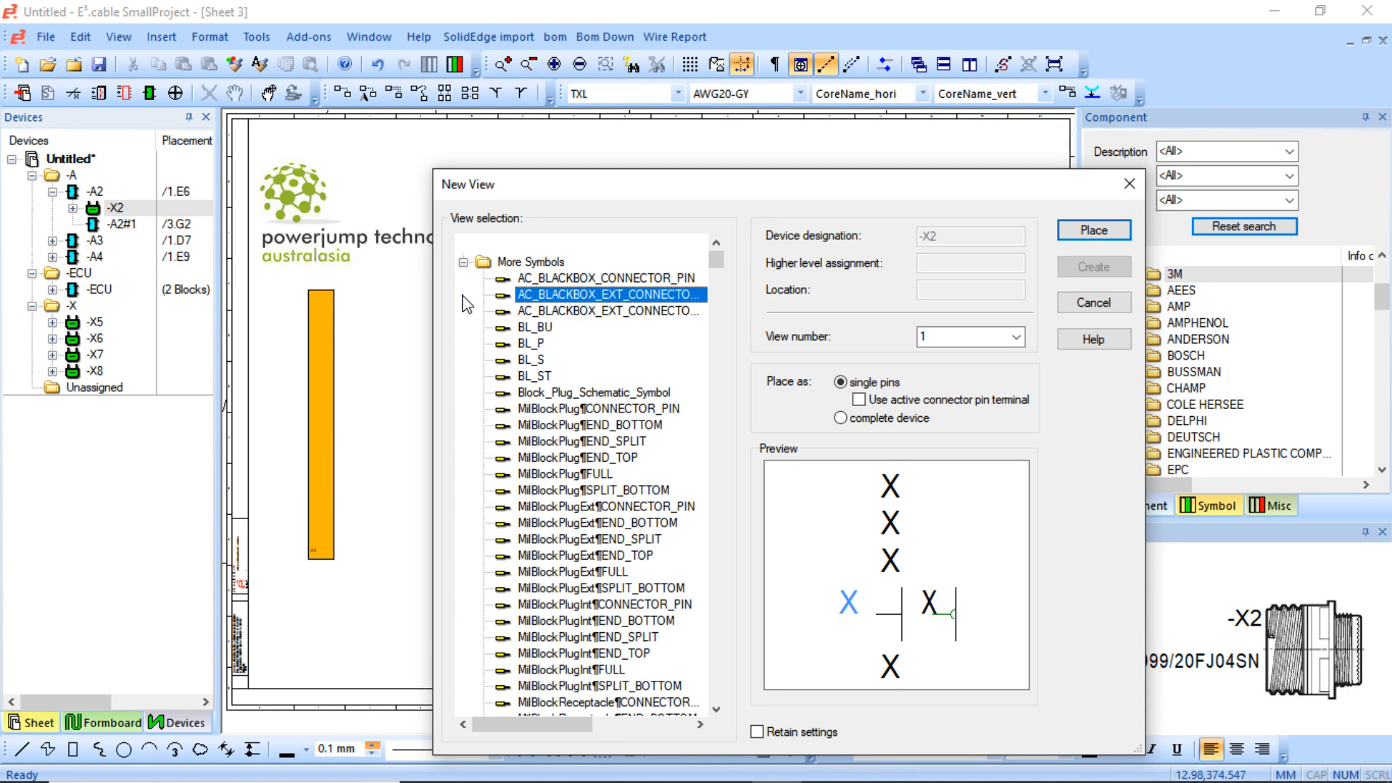
left_click(535, 344)
left_click(536, 360)
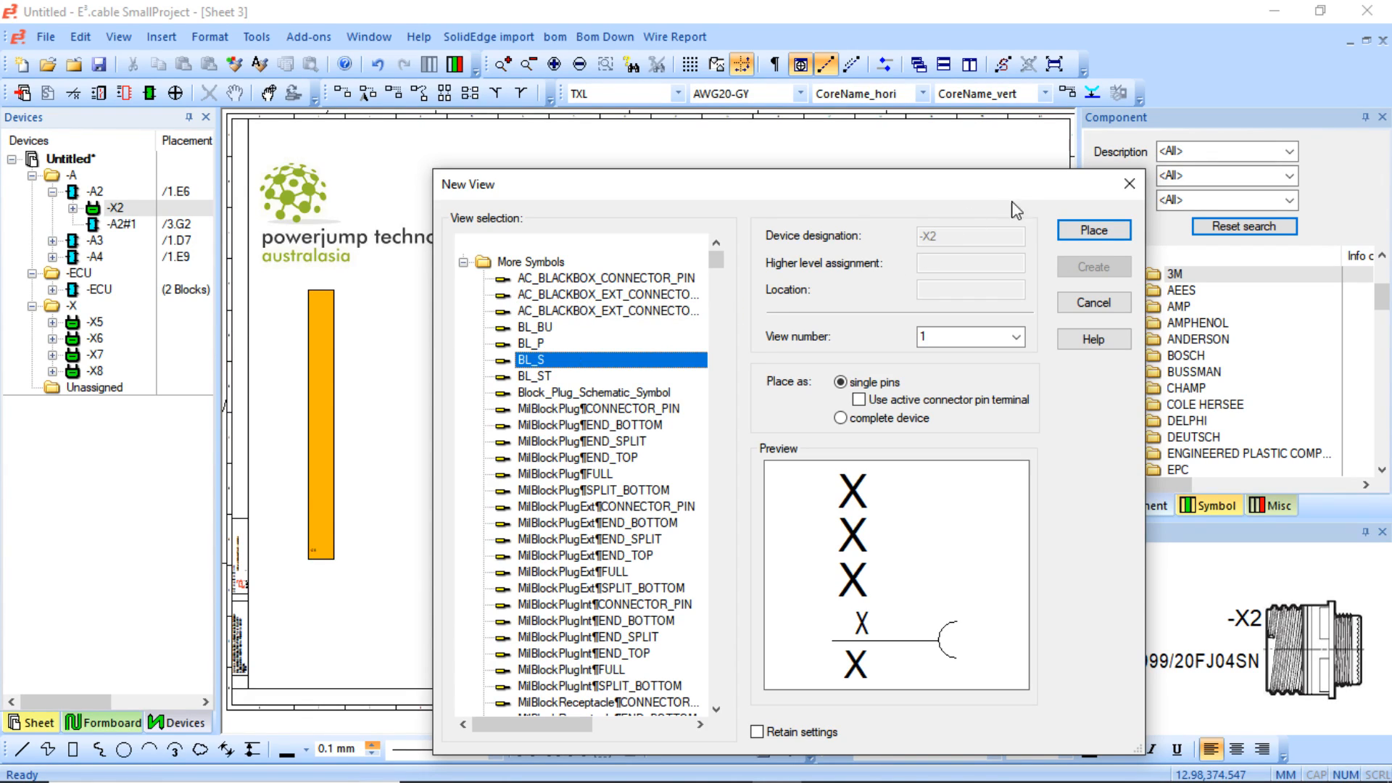
left_click(1094, 232)
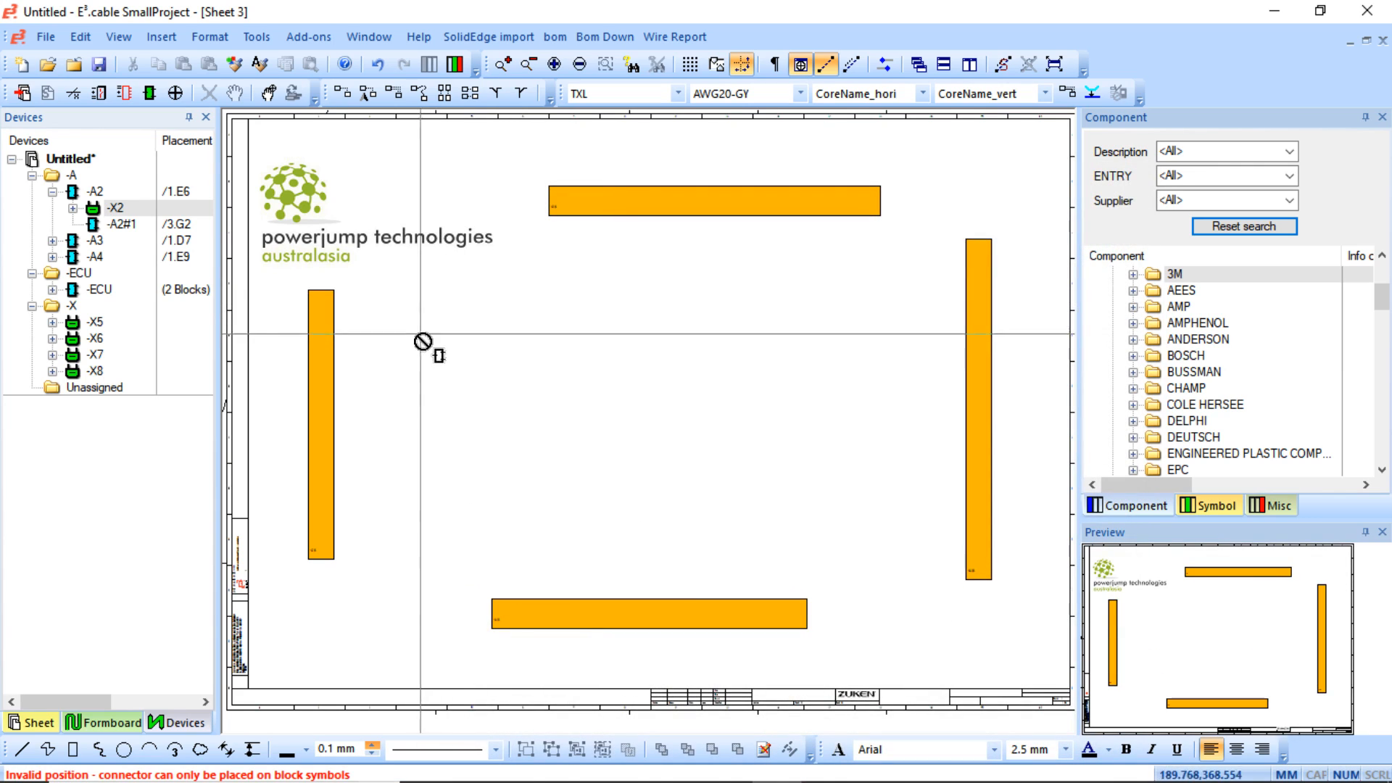
left_click(311, 309)
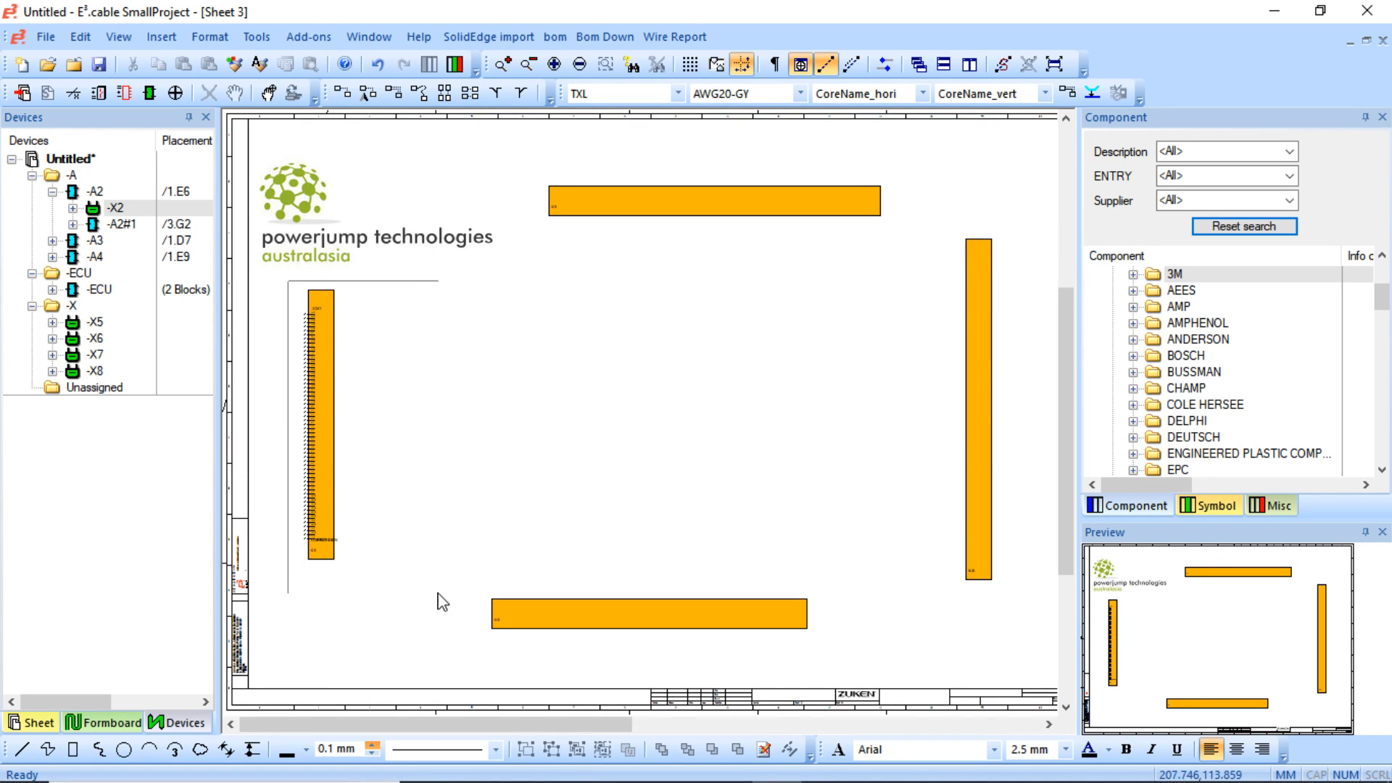
- Mirror the A2 block with connector X2 so its pins face the sheet's interior, and place it near the left border
middle_click_drag(438, 593, 575, 583)
left_click_drag(431, 143, 390, 174)
key("x")
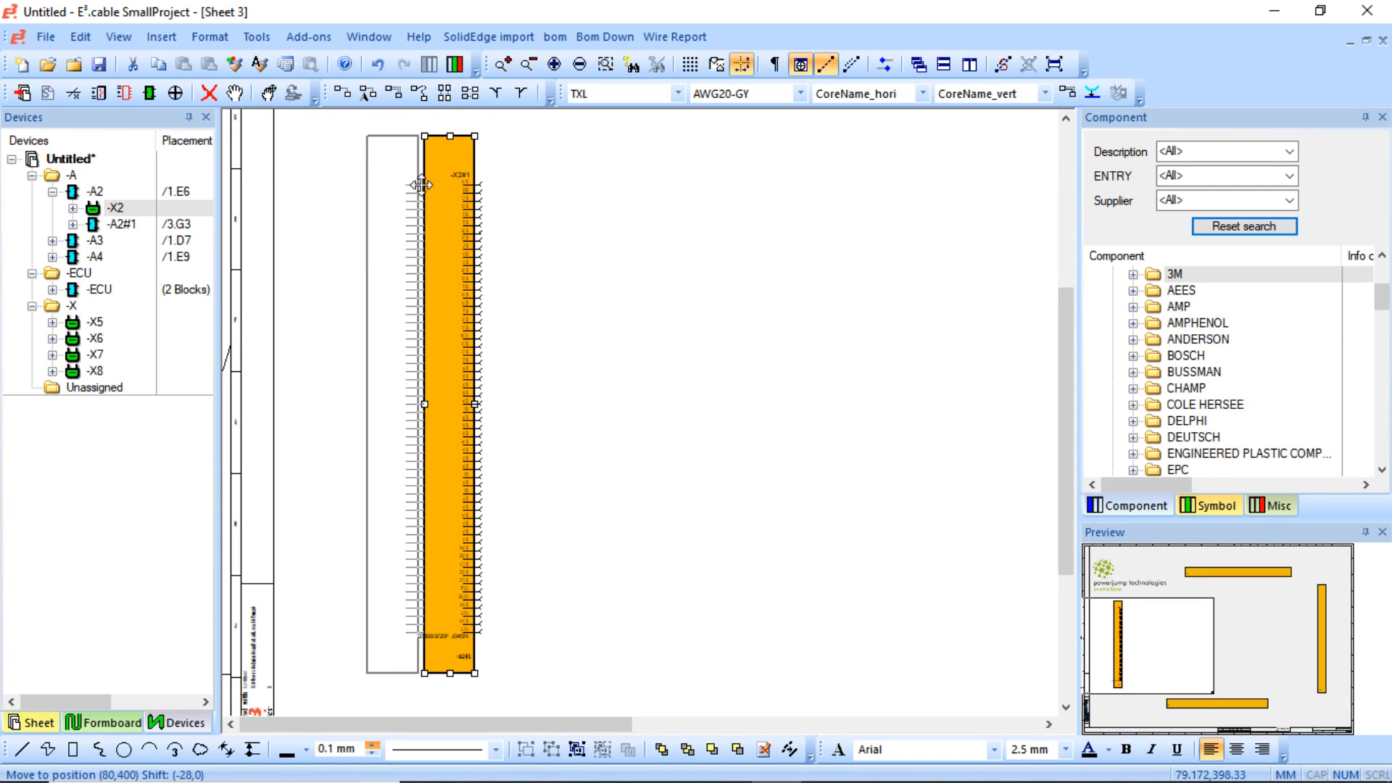
left_click(645, 385)
scroll(540, 304, "right", 1)
scroll(538, 305, "right", 3, "ctrl")
scroll(530, 306, "left", 5, "ctrl")
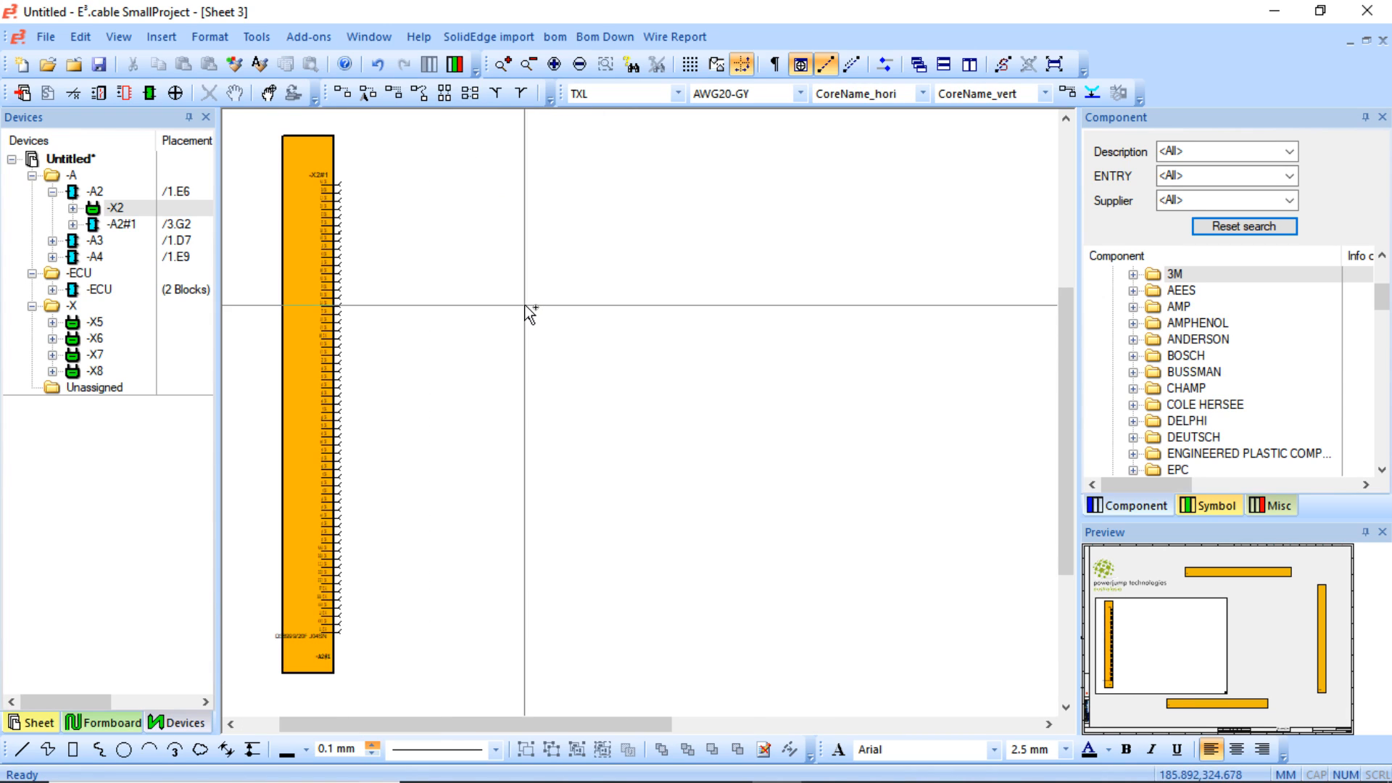
- Examine the pin symbols and labels along connector X2 on the A2 block from one end to the other
middle_click_drag(345, 156, 592, 386)
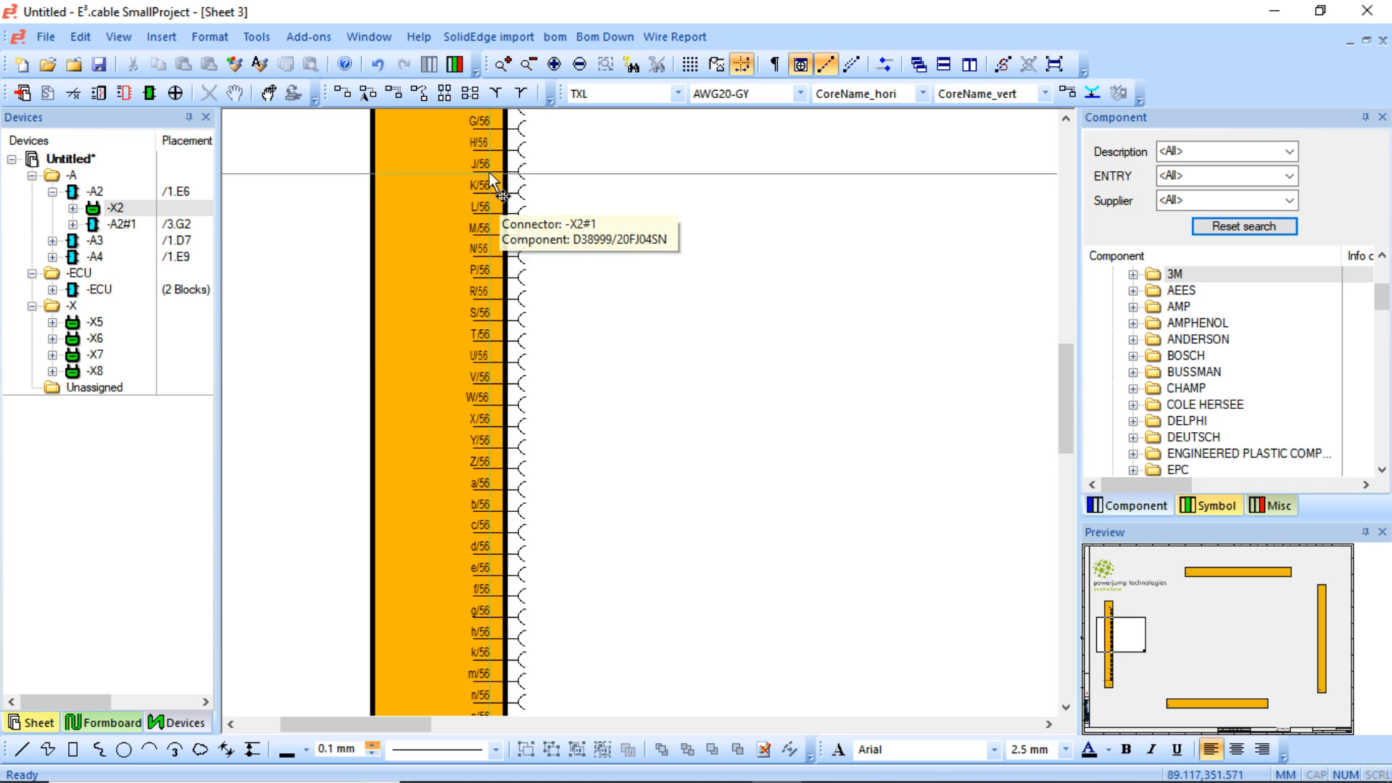
scroll(488, 182, "down", 10)
scroll(485, 500, "down", 2)
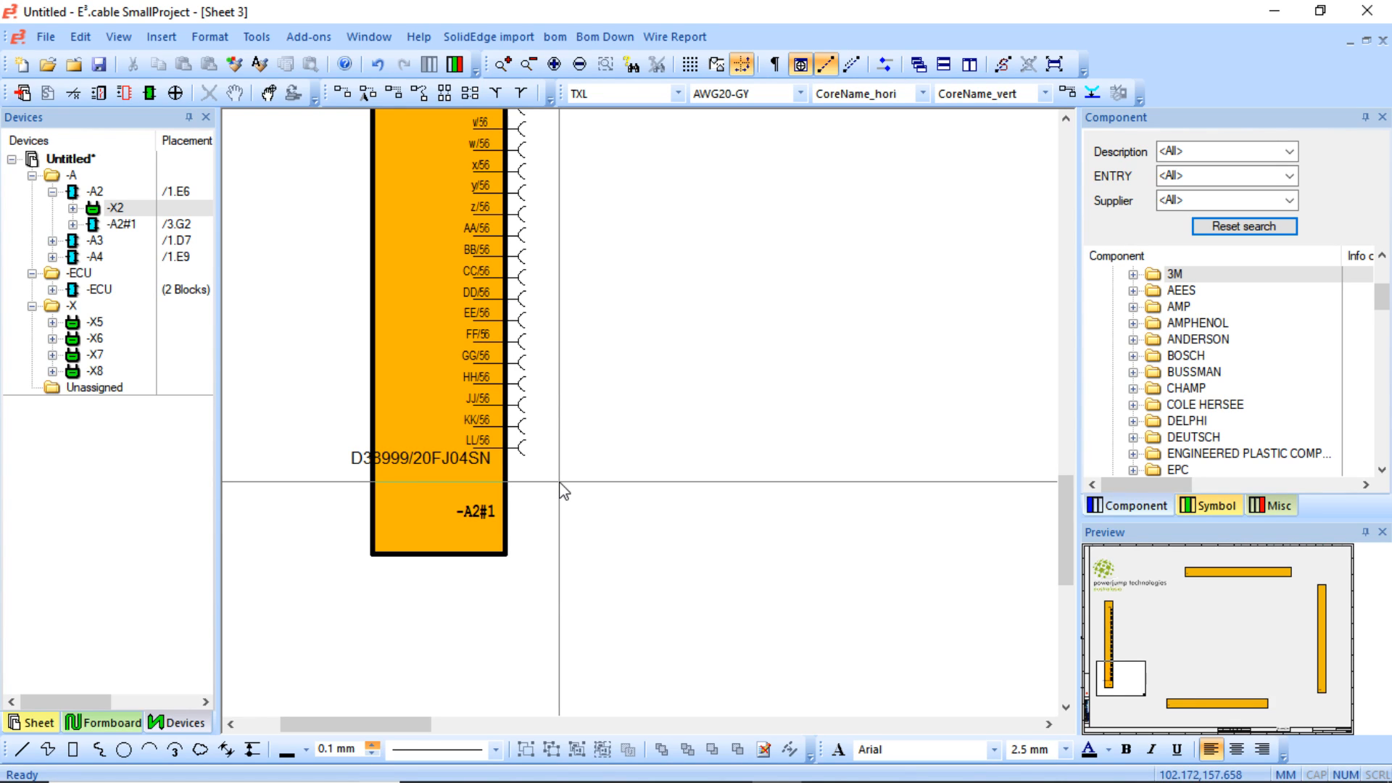
mouse_move(495, 181)
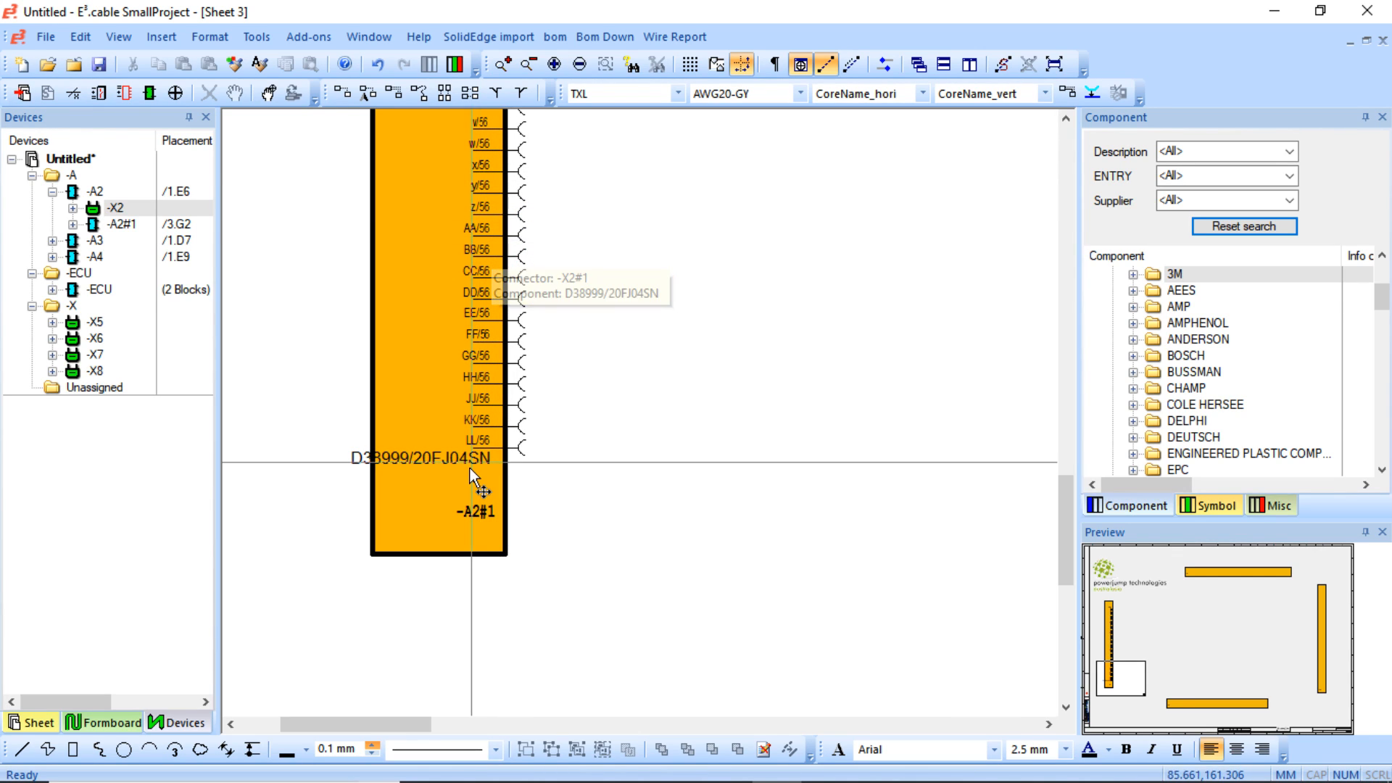
scroll(535, 464, "up", 5)
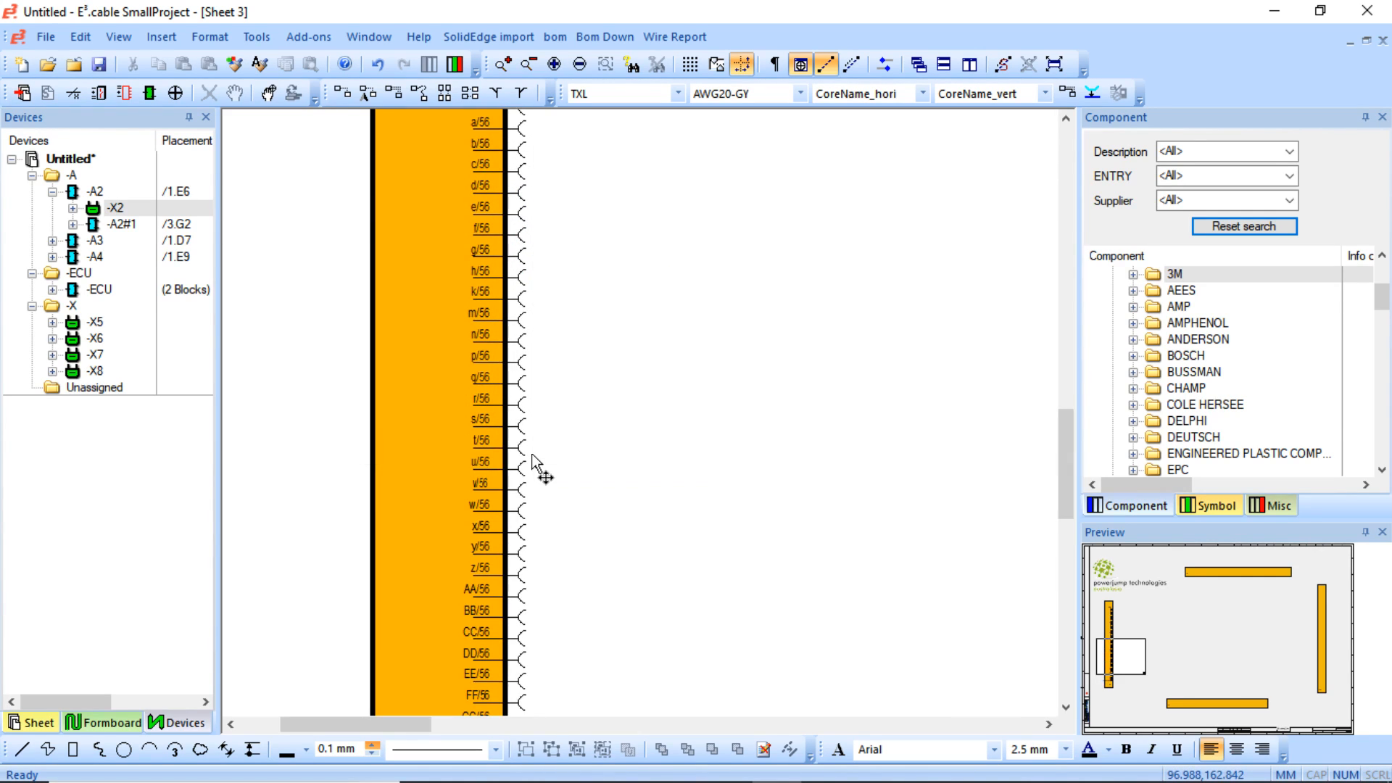
scroll(540, 460, "up", 13)
scroll(559, 453, "down", 11)
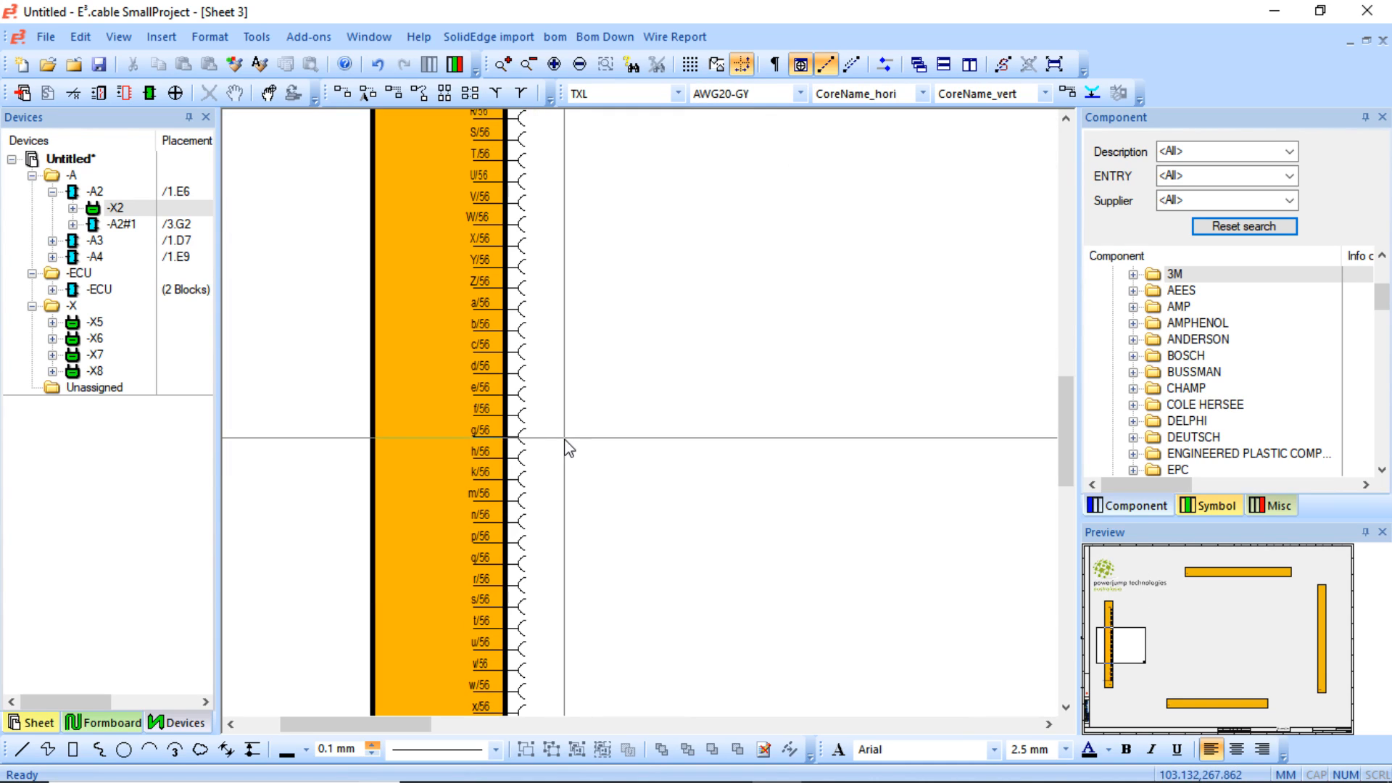
scroll(580, 435, "down", 8)
scroll(580, 424, "up", 5)
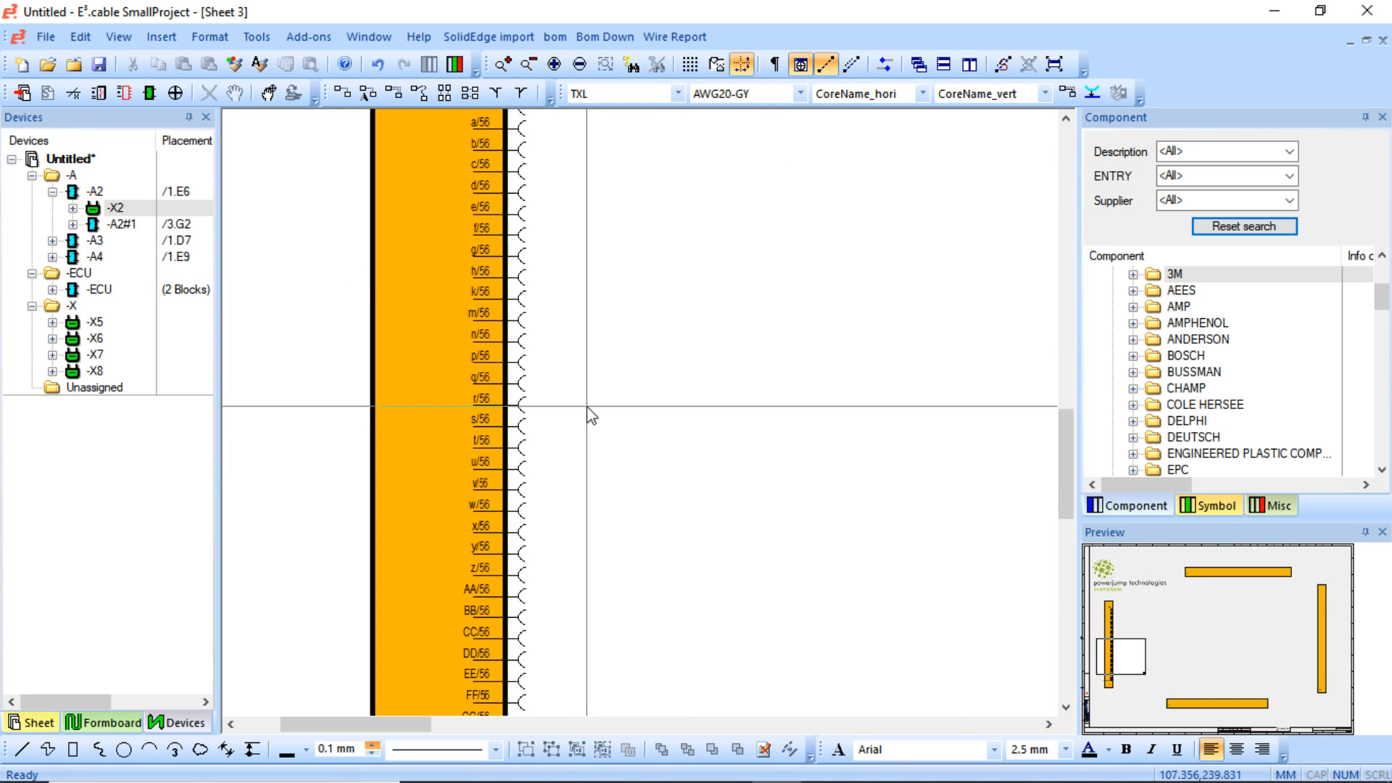
key("F4")
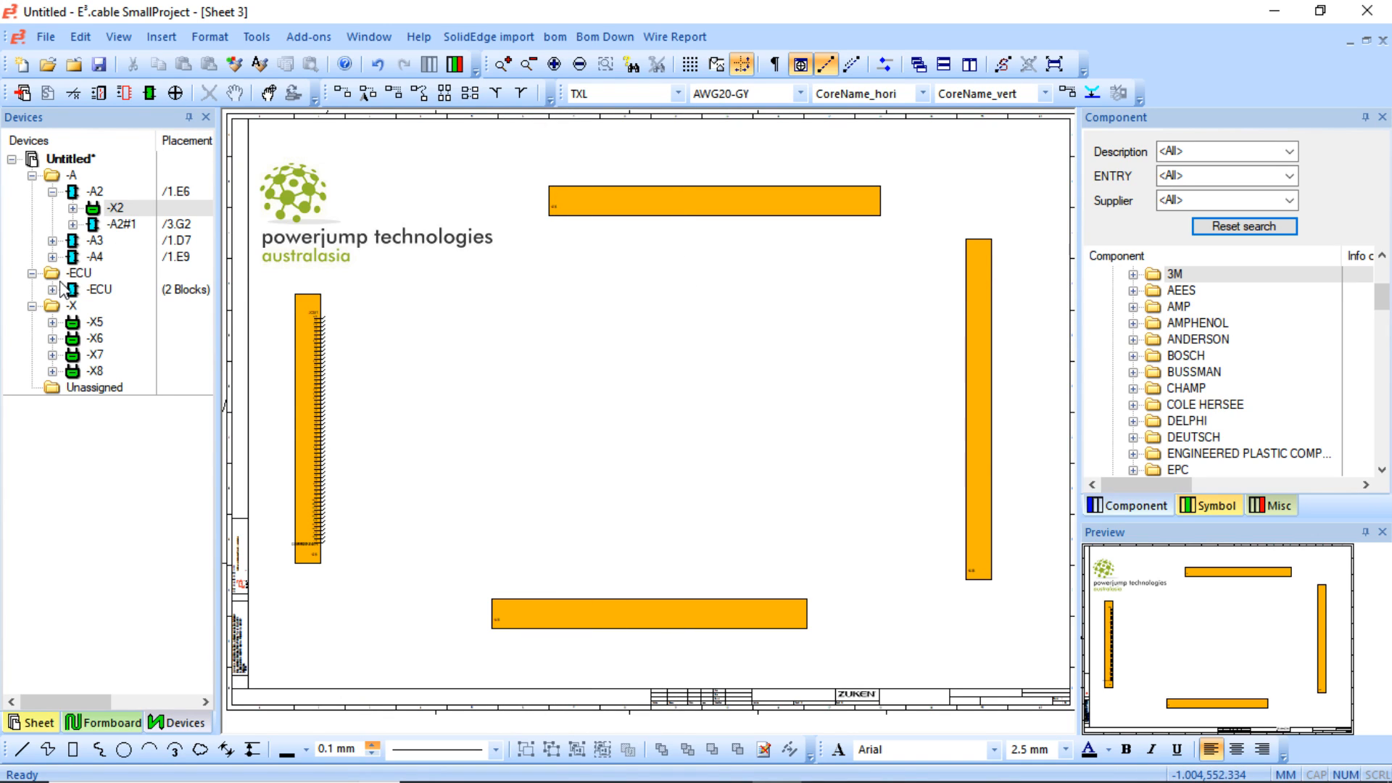
- Create a new view of A3's connector X3 using symbol BL_S and place its pins along the A3 block's lower edge
left_click(52, 240)
left_click(113, 256)
right_click(112, 257)
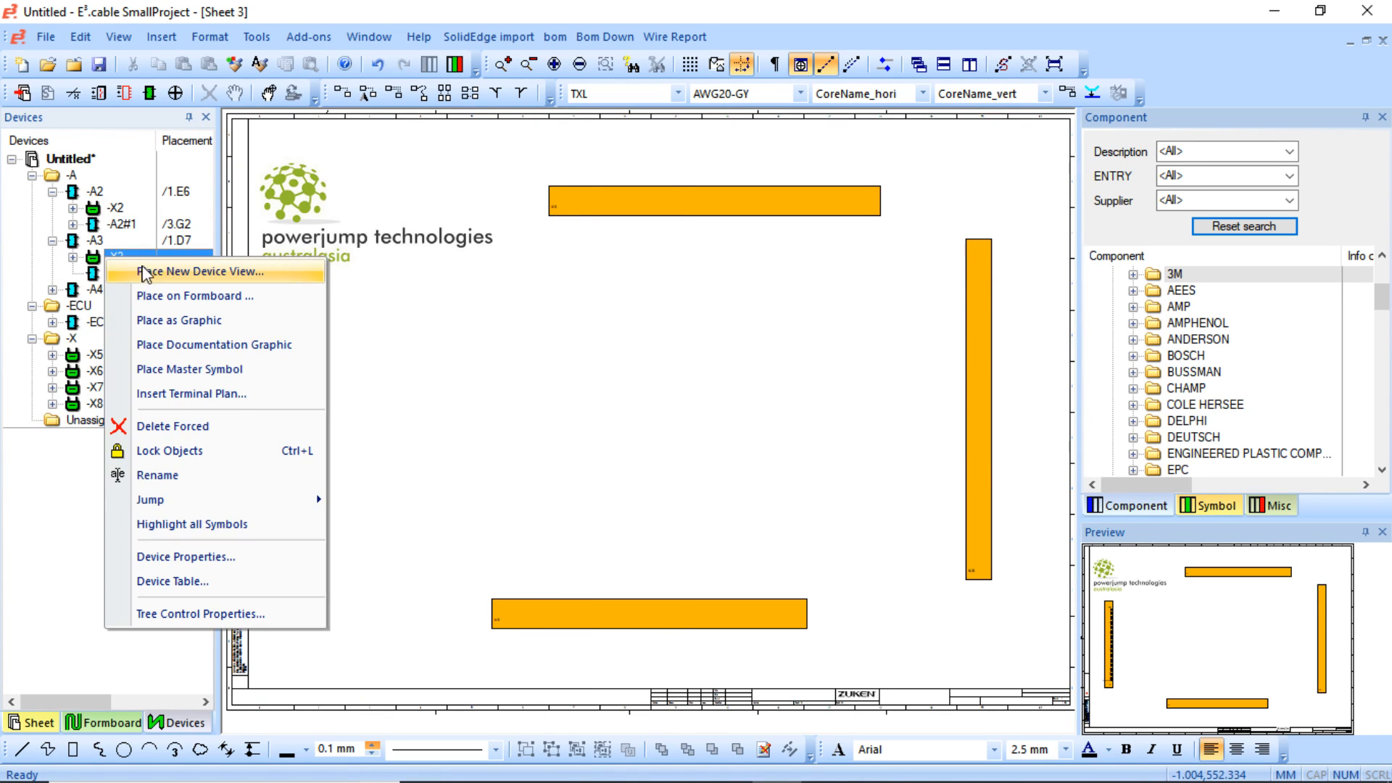
left_click(156, 274)
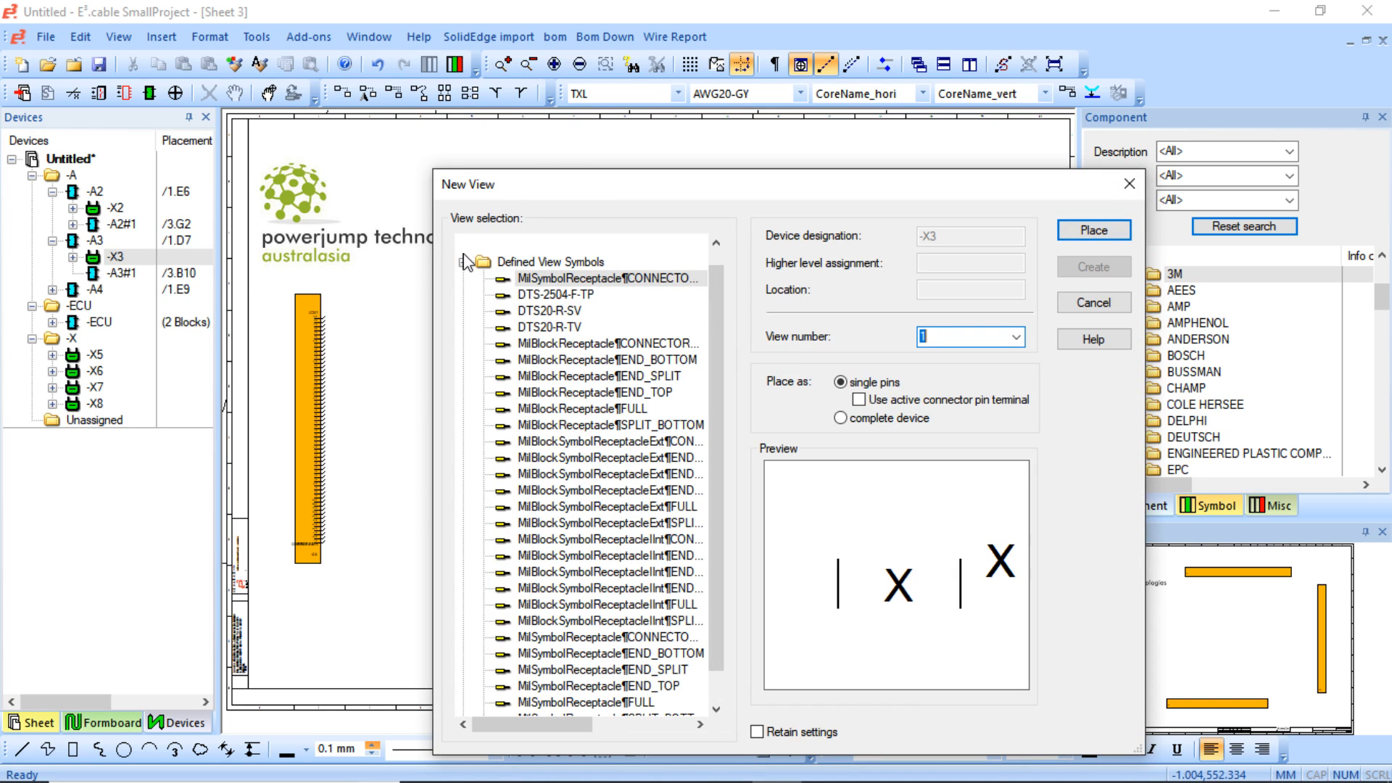
left_click(464, 262)
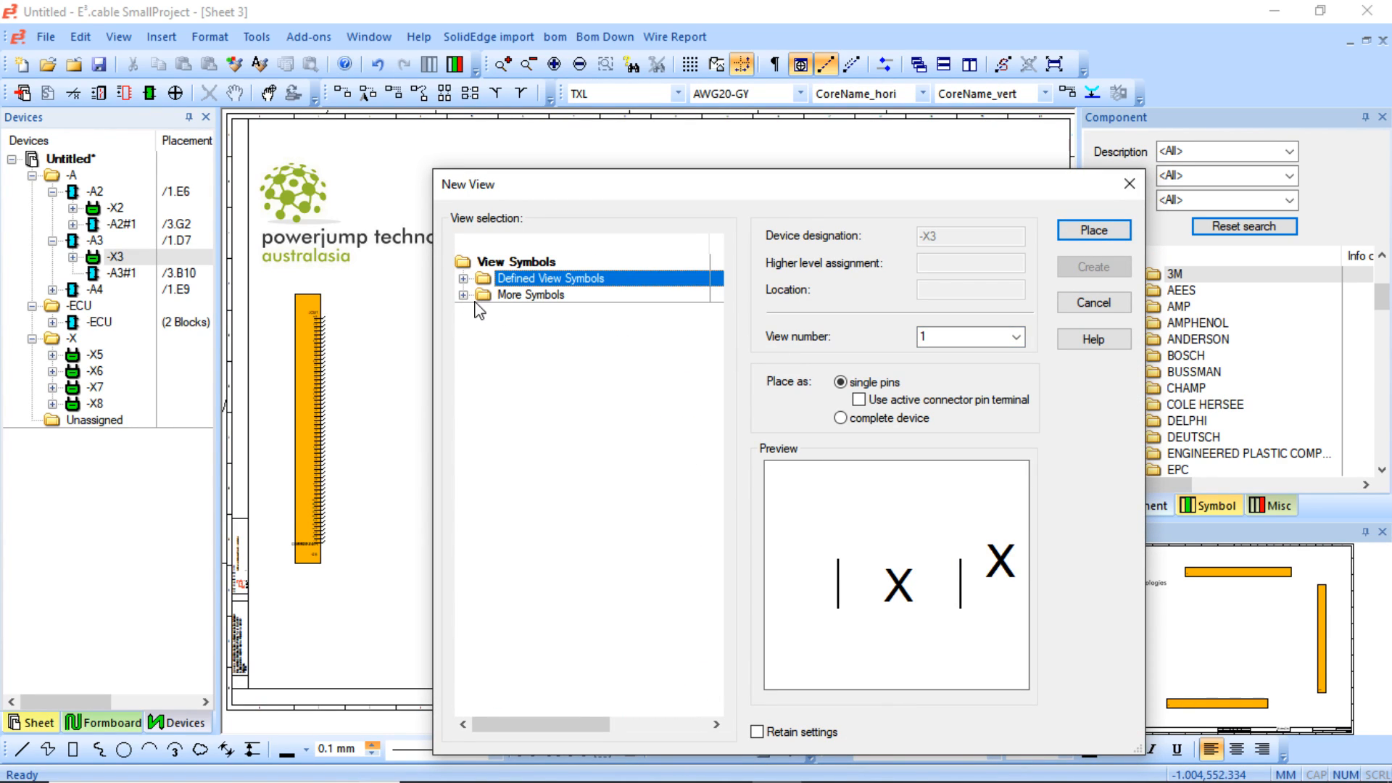
left_click(464, 296)
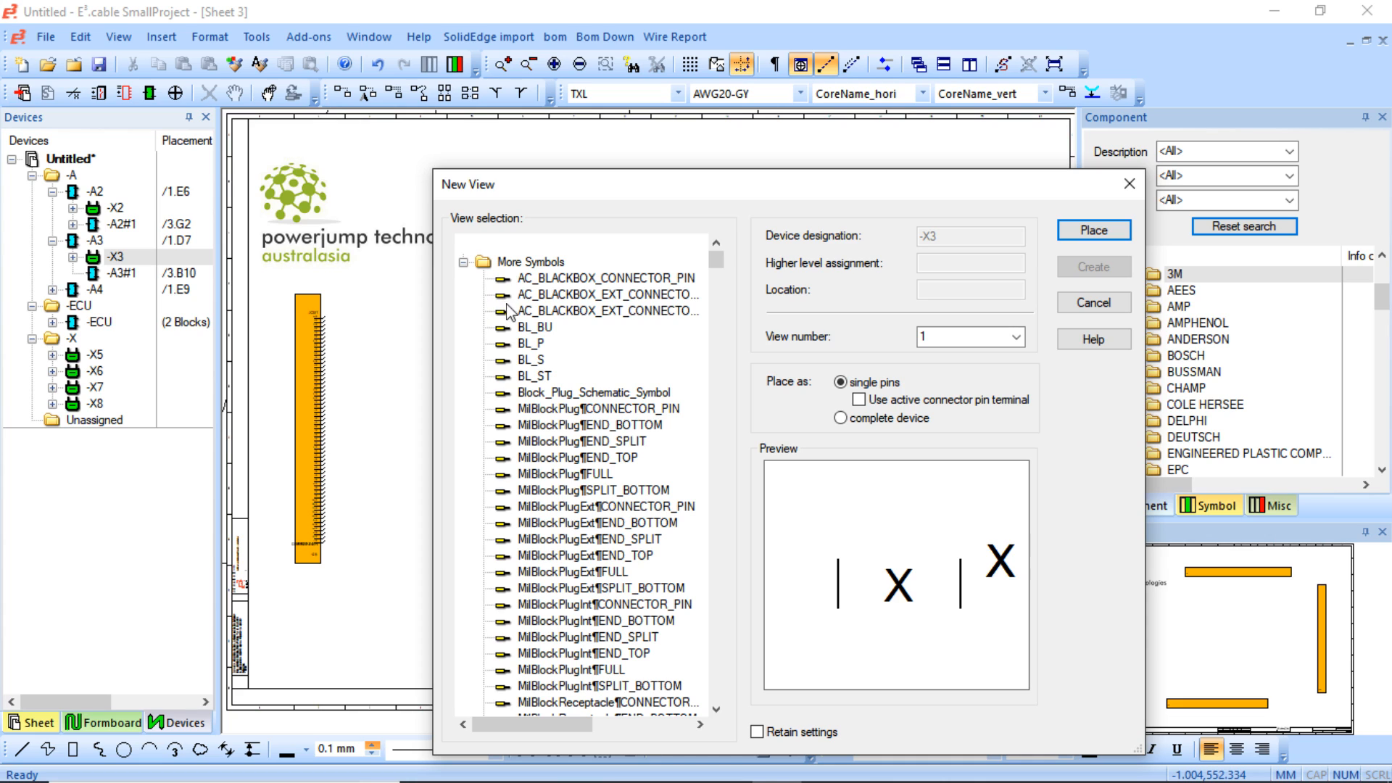
left_click(534, 344)
left_click(535, 361)
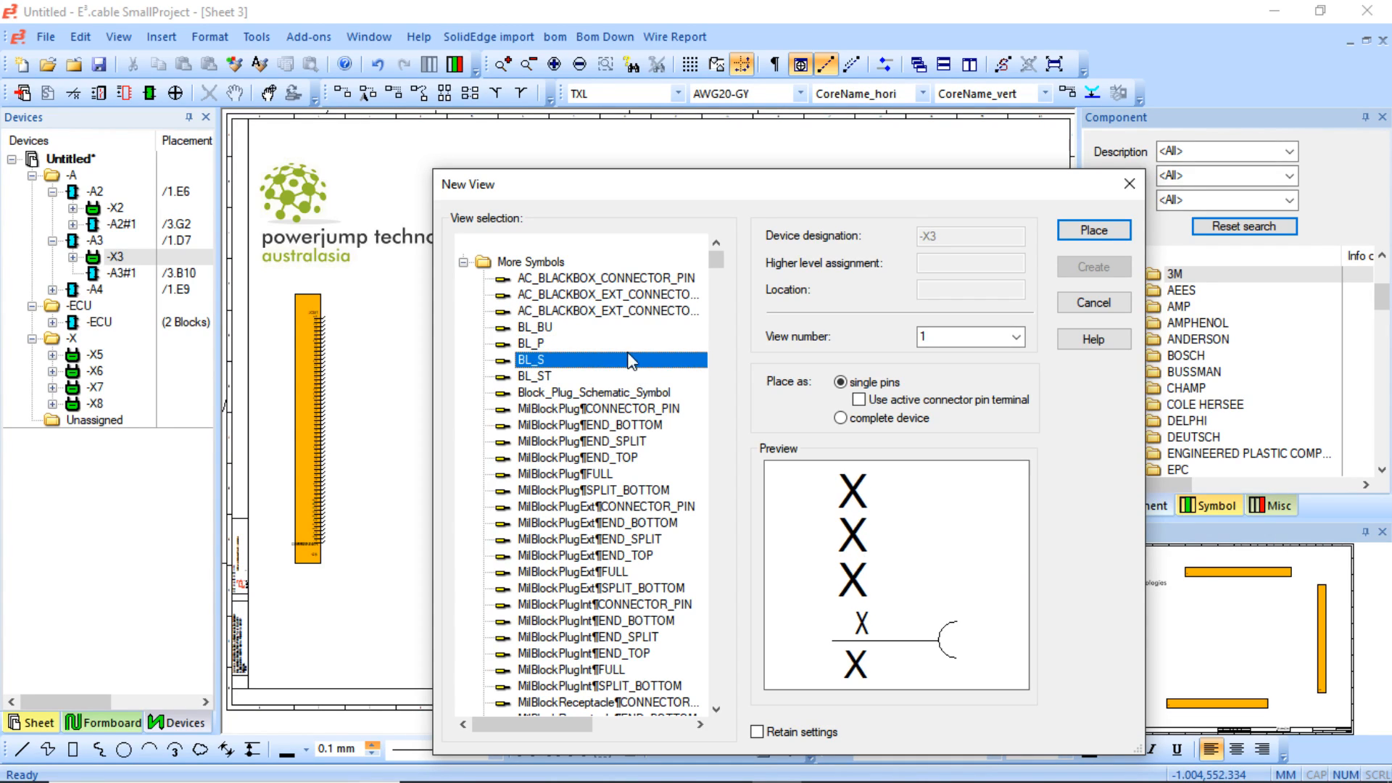
left_click(1085, 230)
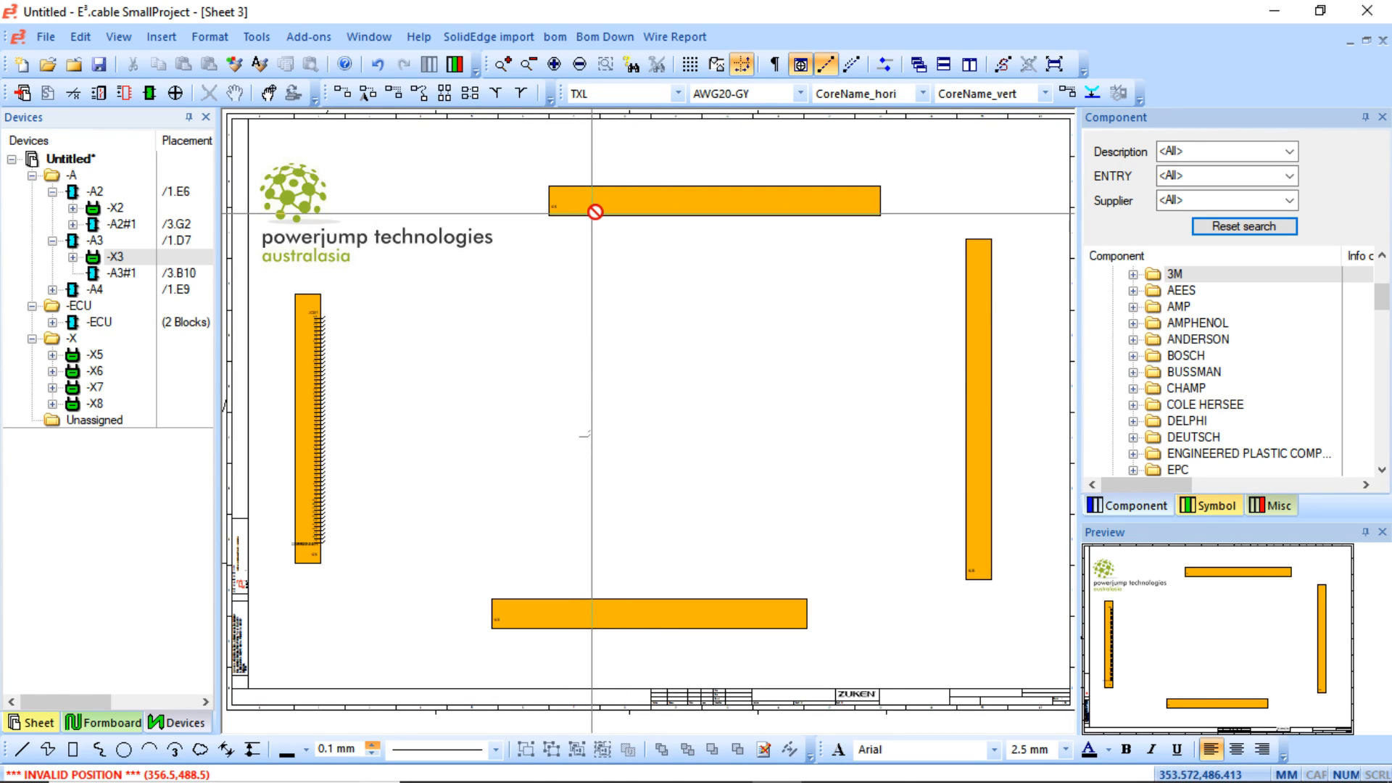
left_click(594, 219)
middle_click_drag(486, 144, 961, 301)
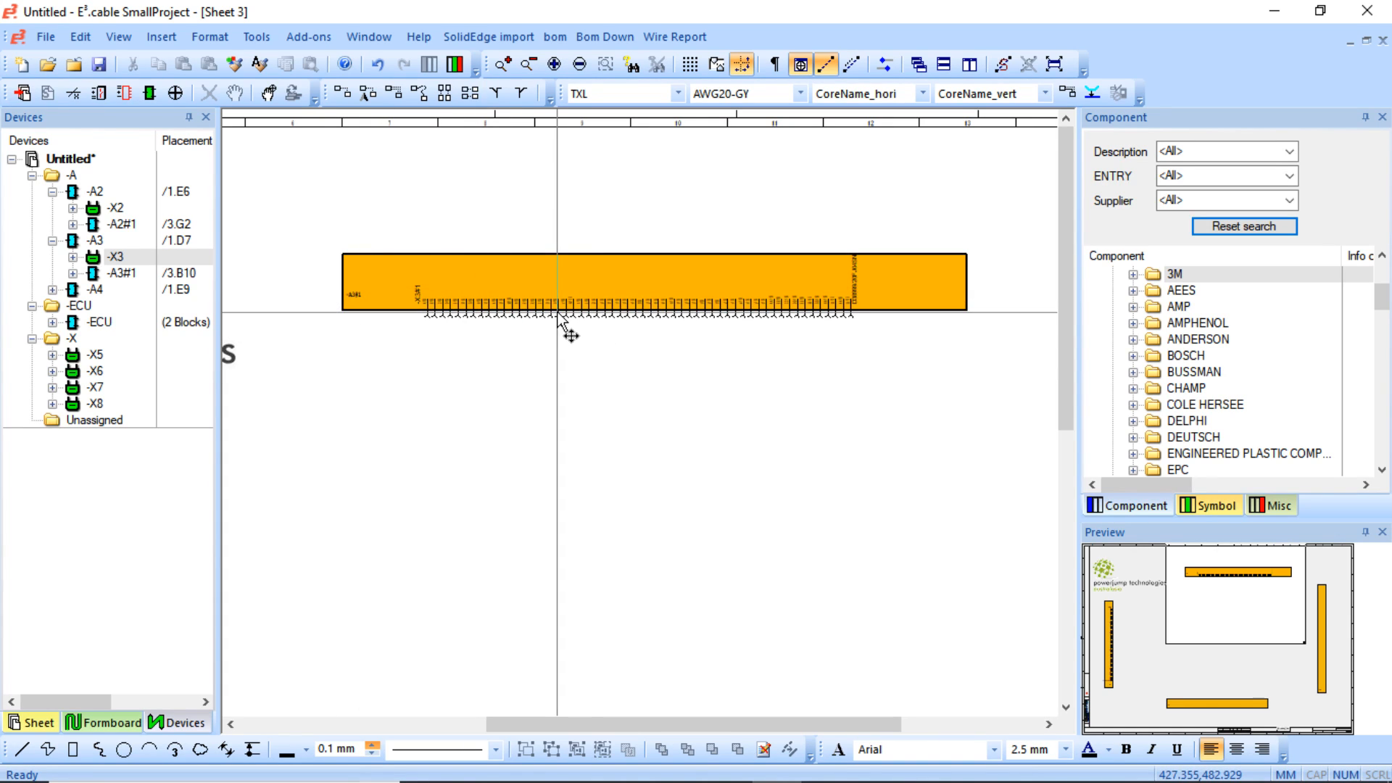
scroll(498, 352, "down", 2)
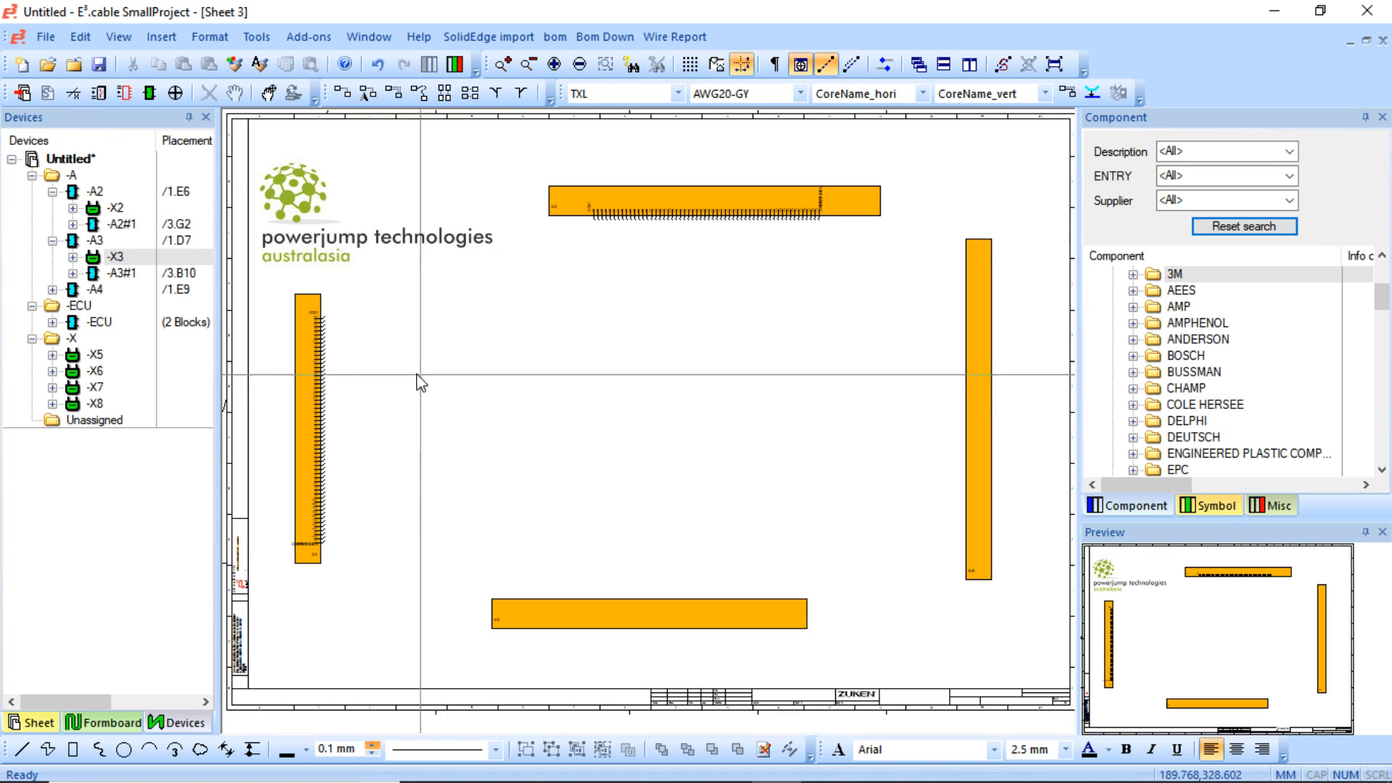
- Create a new view of A4's connector X4 using symbol BL_S and place its pins along the A4 block's upper edge
left_click(52, 289)
left_click(114, 306)
right_click(116, 305)
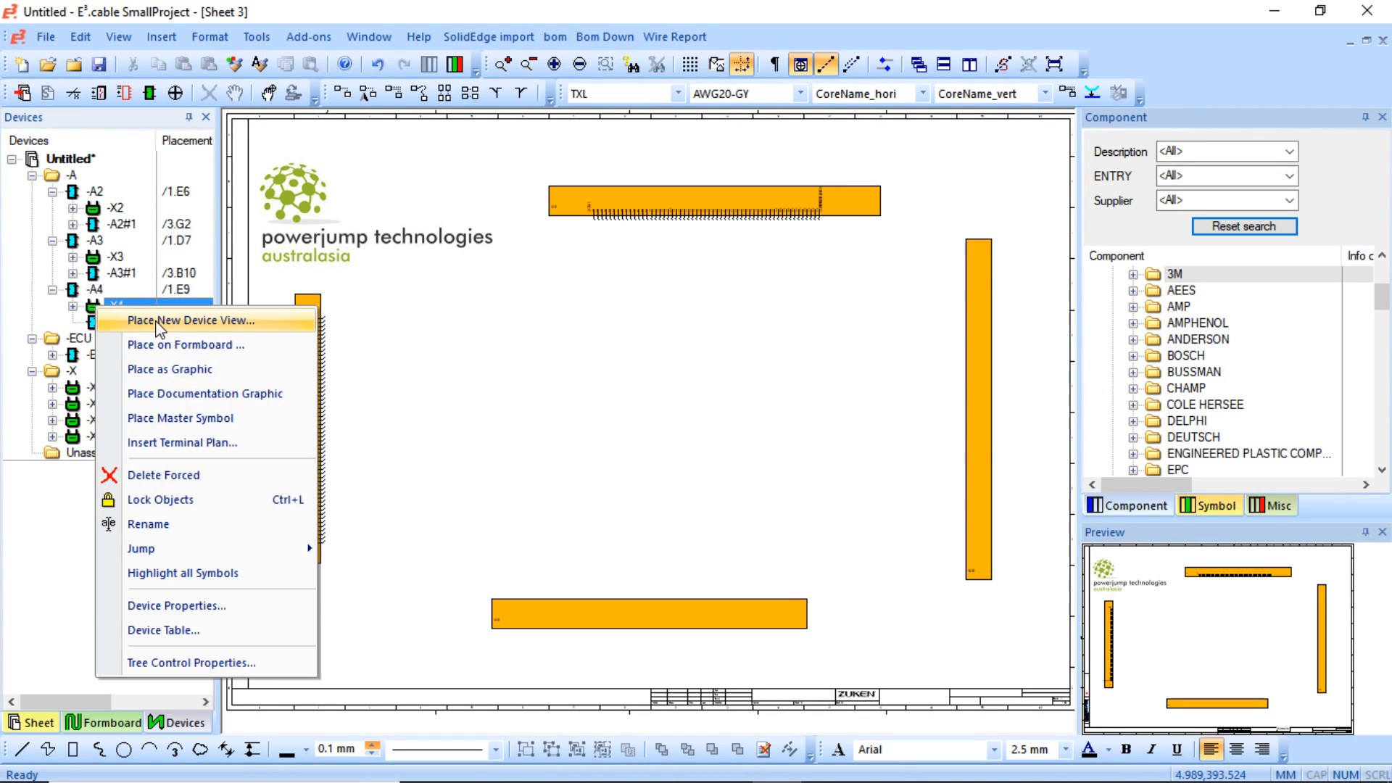
key("Escape")
left_click(463, 262)
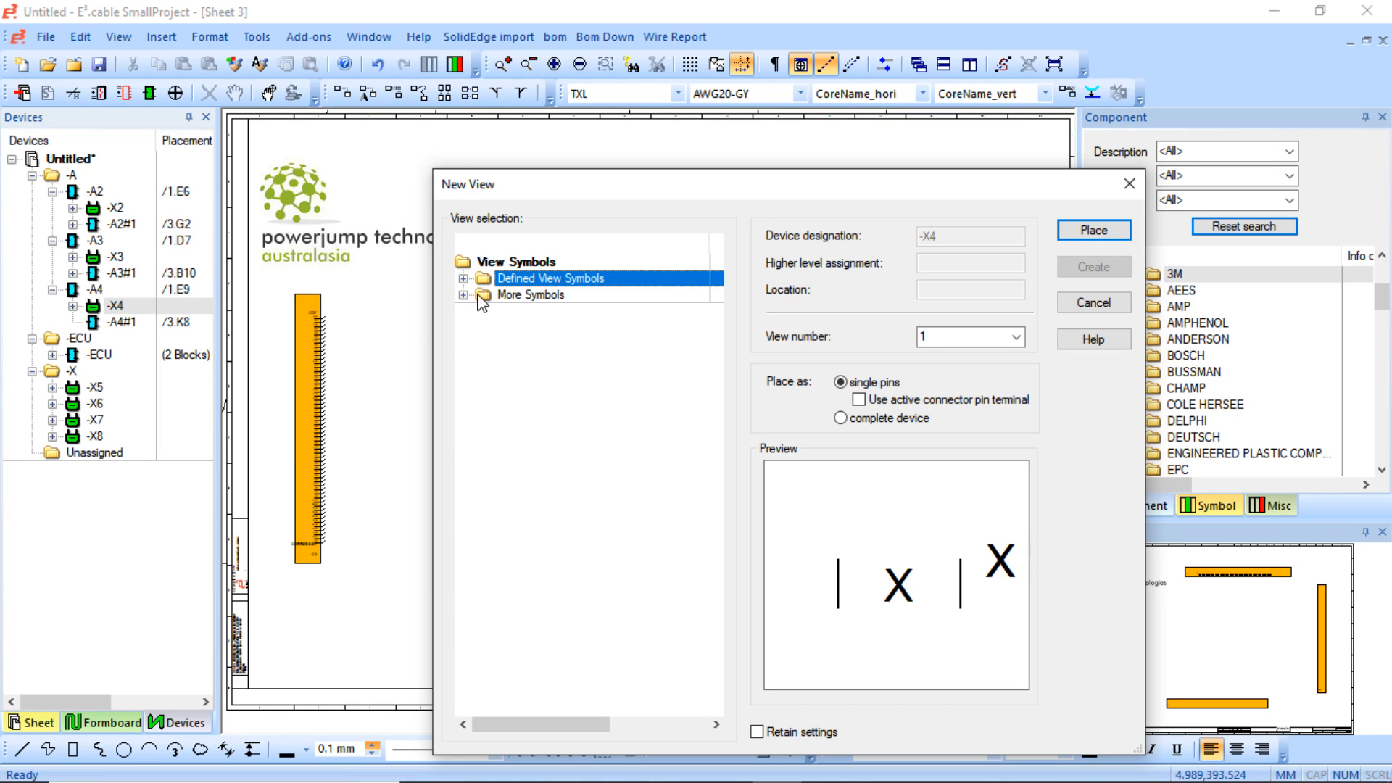
left_click(462, 295)
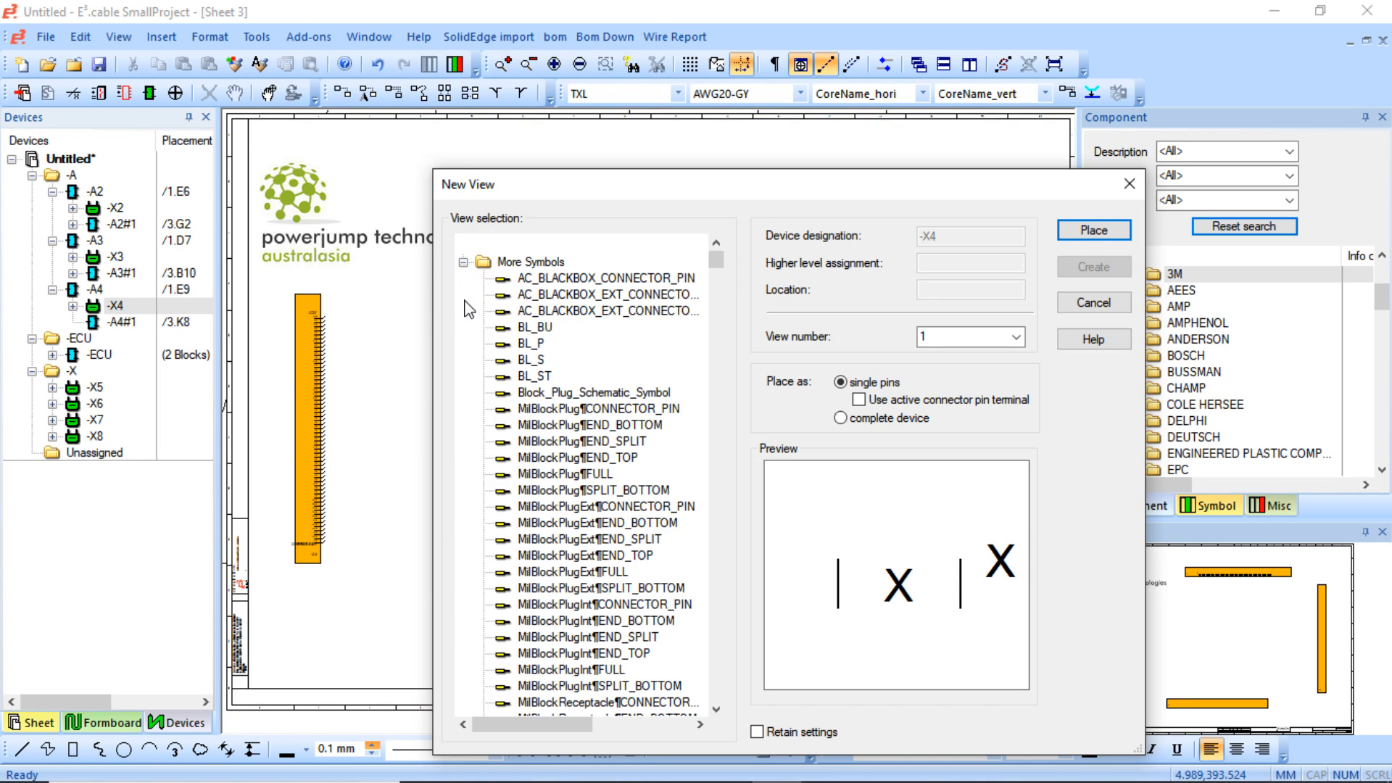
left_click(533, 346)
left_click(538, 361)
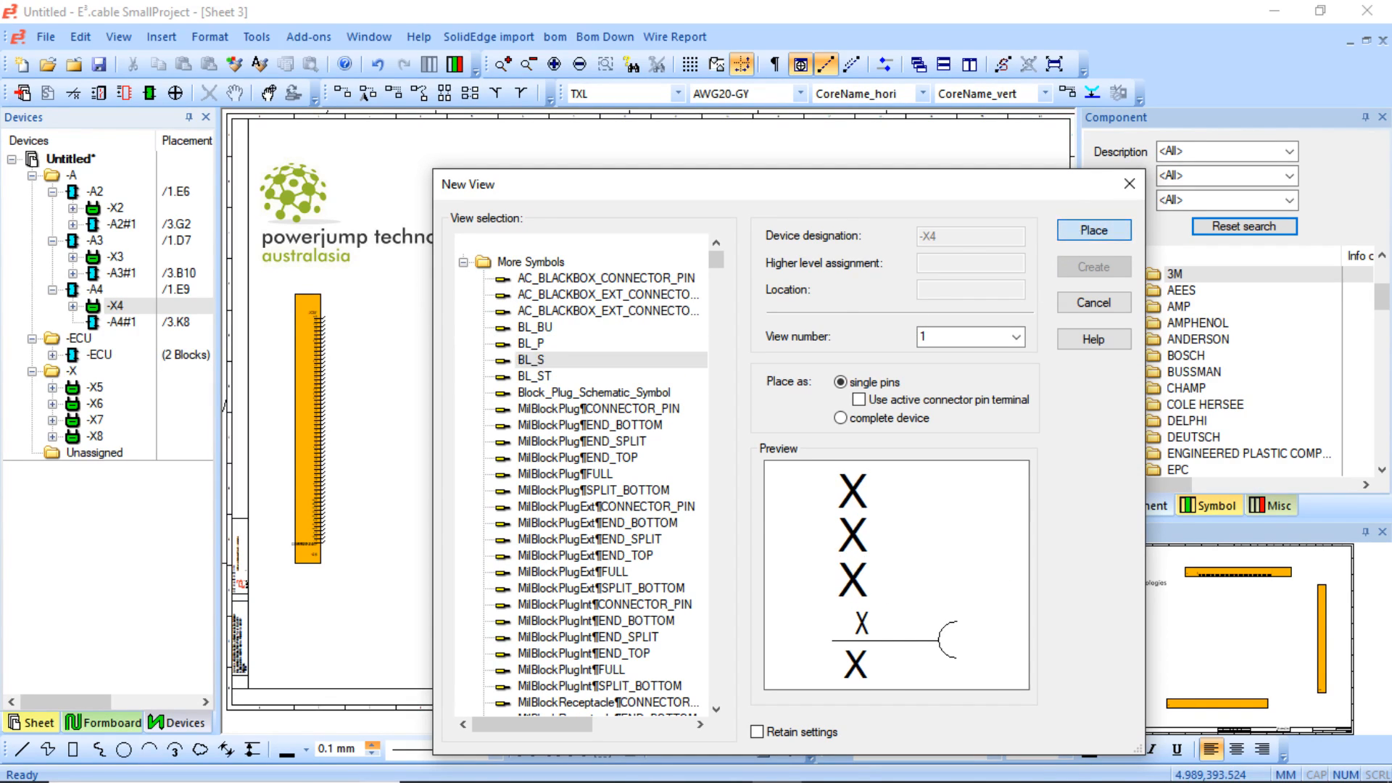
left_click(1094, 230)
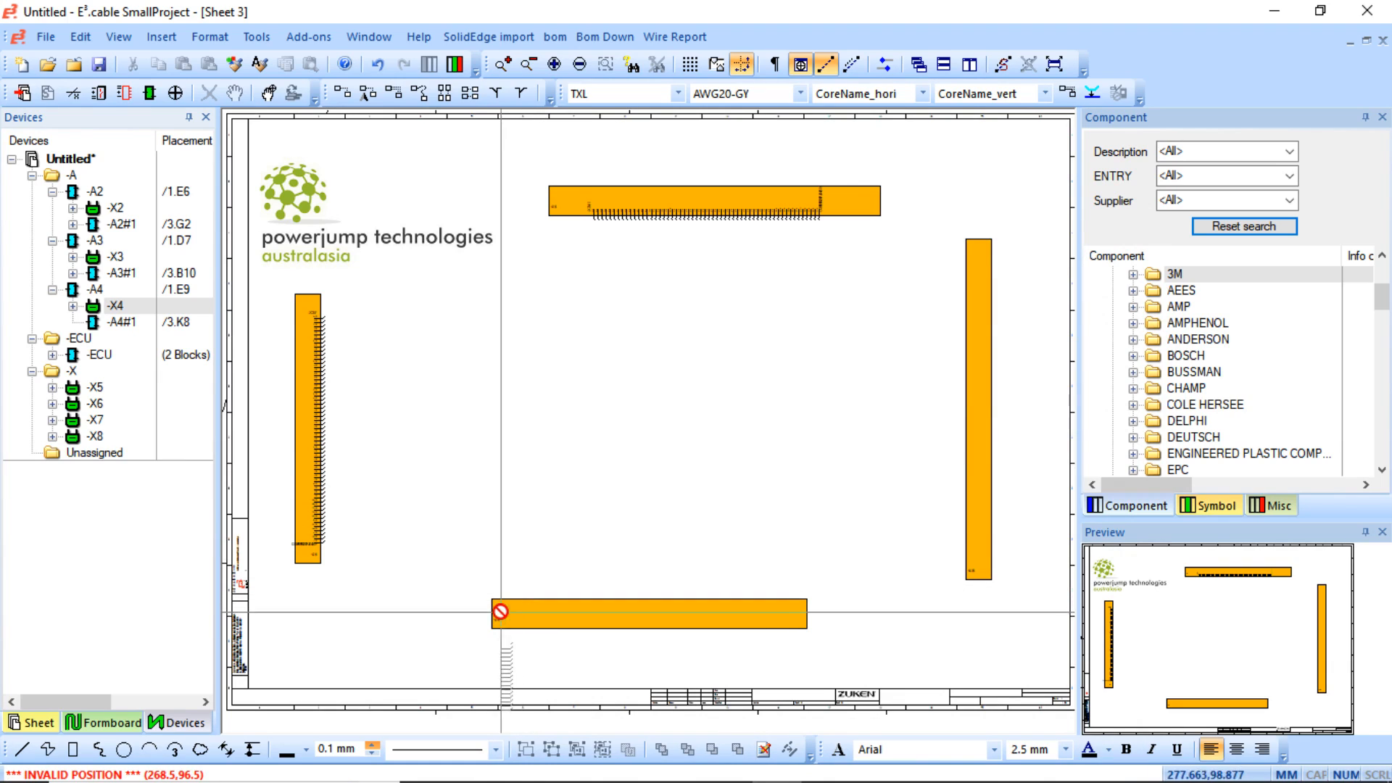
left_click(537, 638)
left_click_drag(784, 621, 798, 615)
- Create a new view of the ECU's connector X1 using symbol BL_S and place its pins along the ECU block's inward-facing edge
left_click(53, 355)
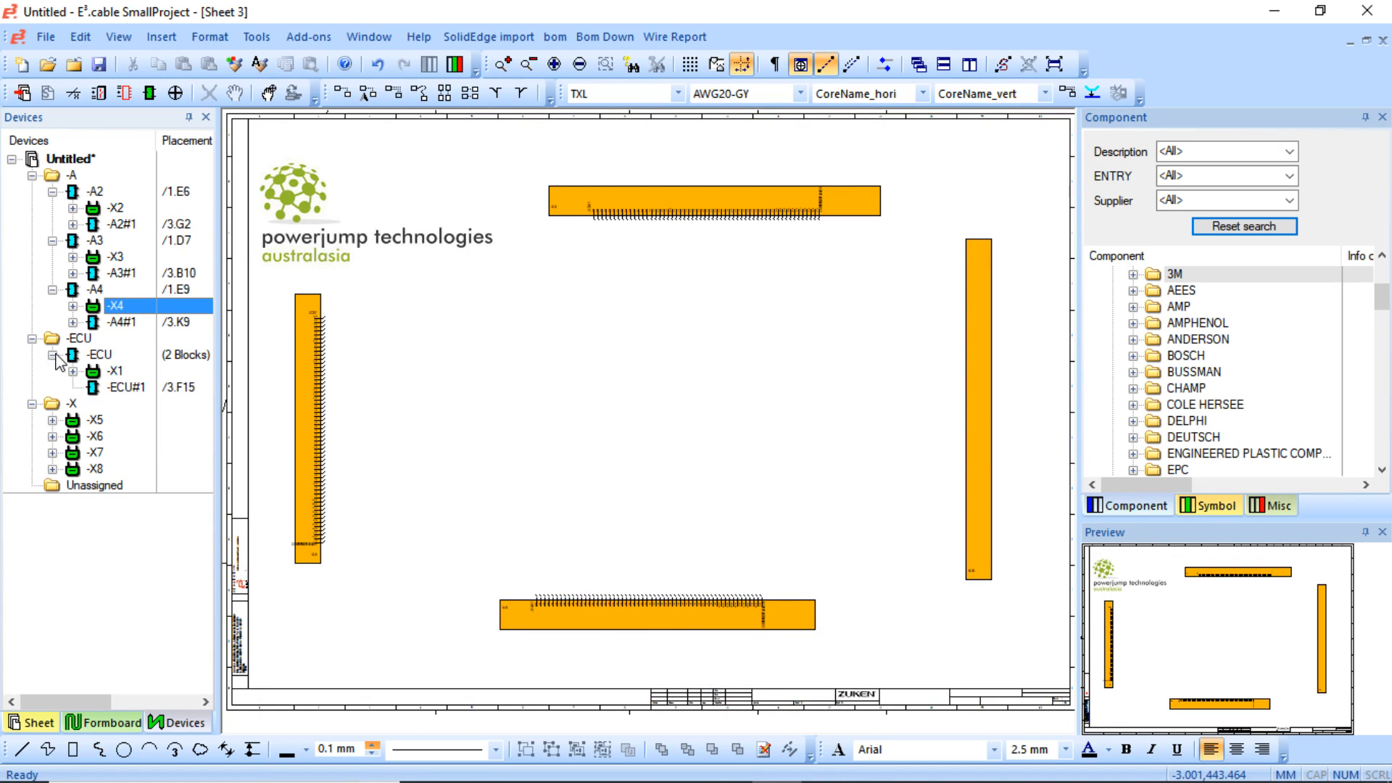
right_click(115, 373)
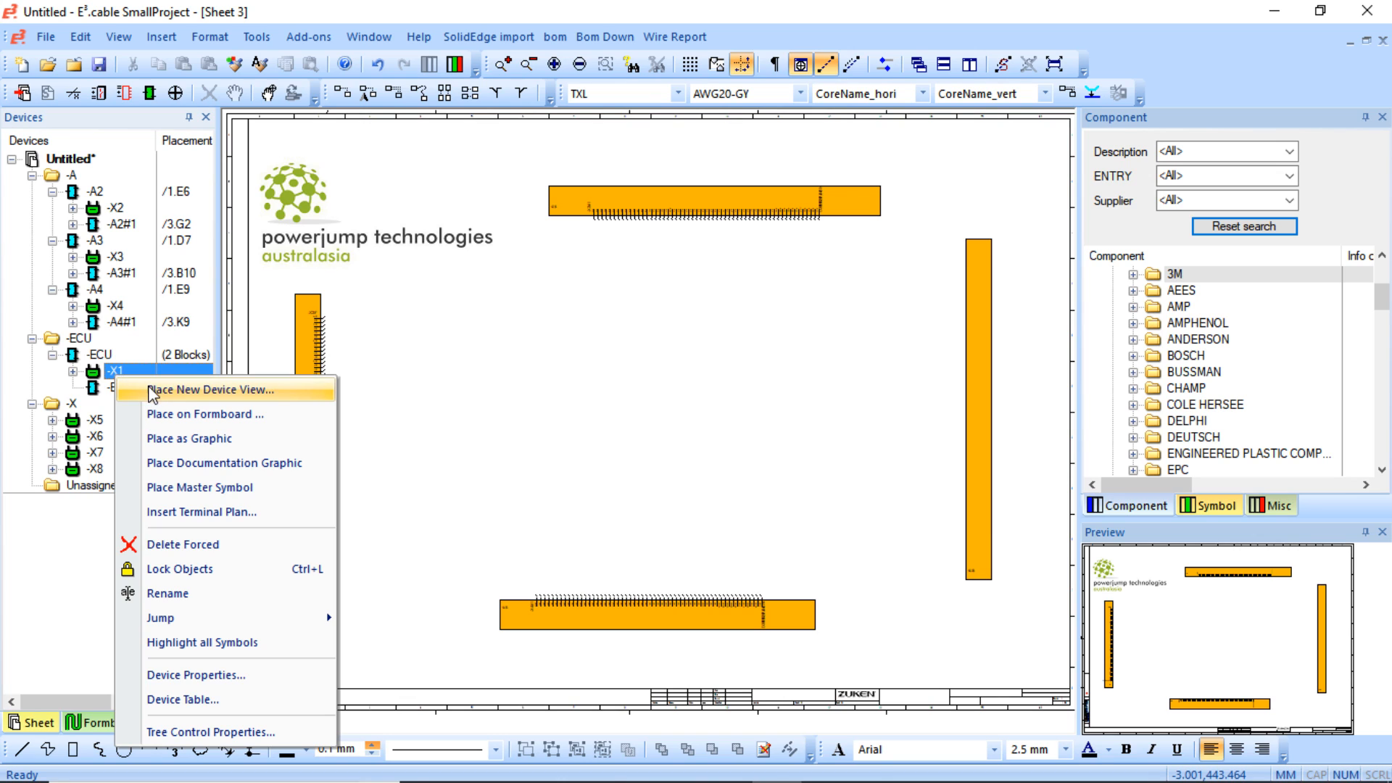
left_click(188, 390)
left_click(463, 277)
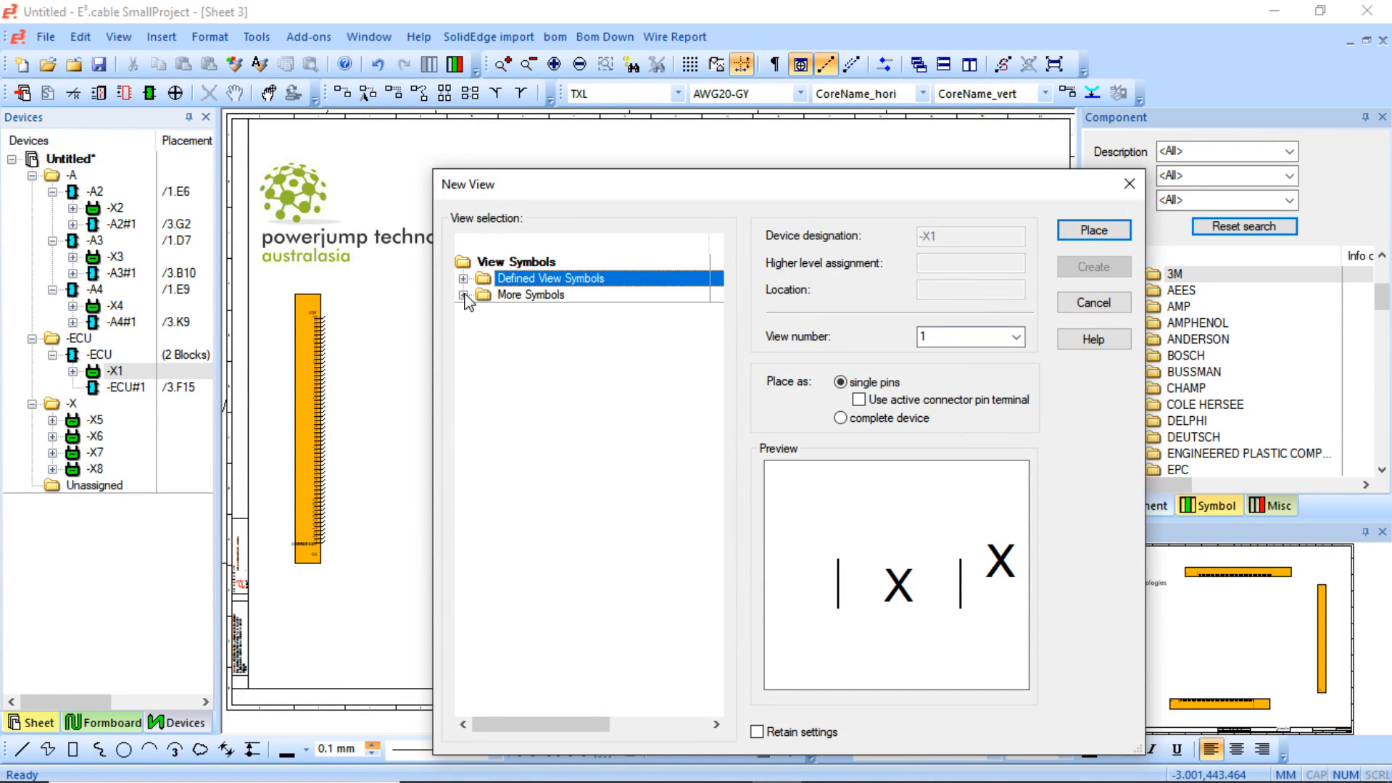
left_click(464, 296)
left_click(540, 345)
left_click(546, 360)
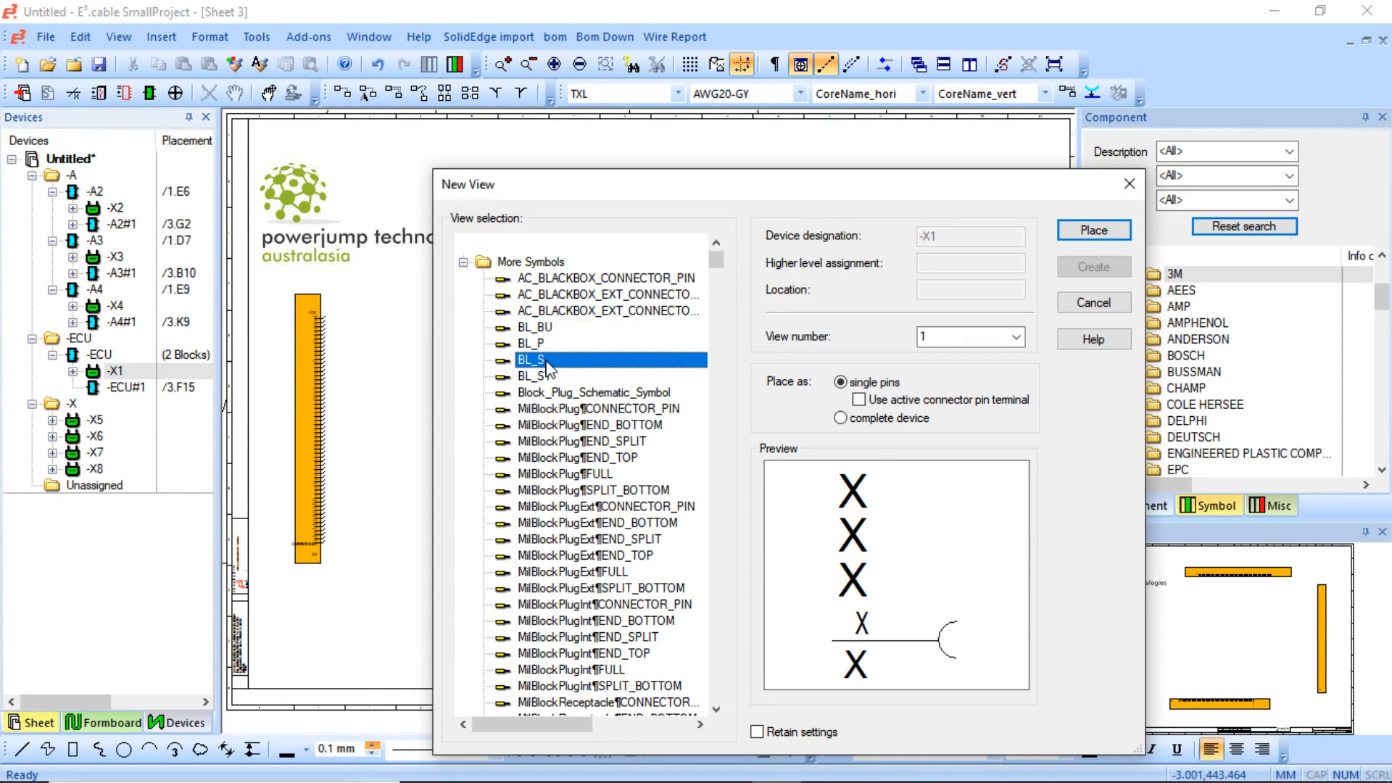
left_click(1088, 231)
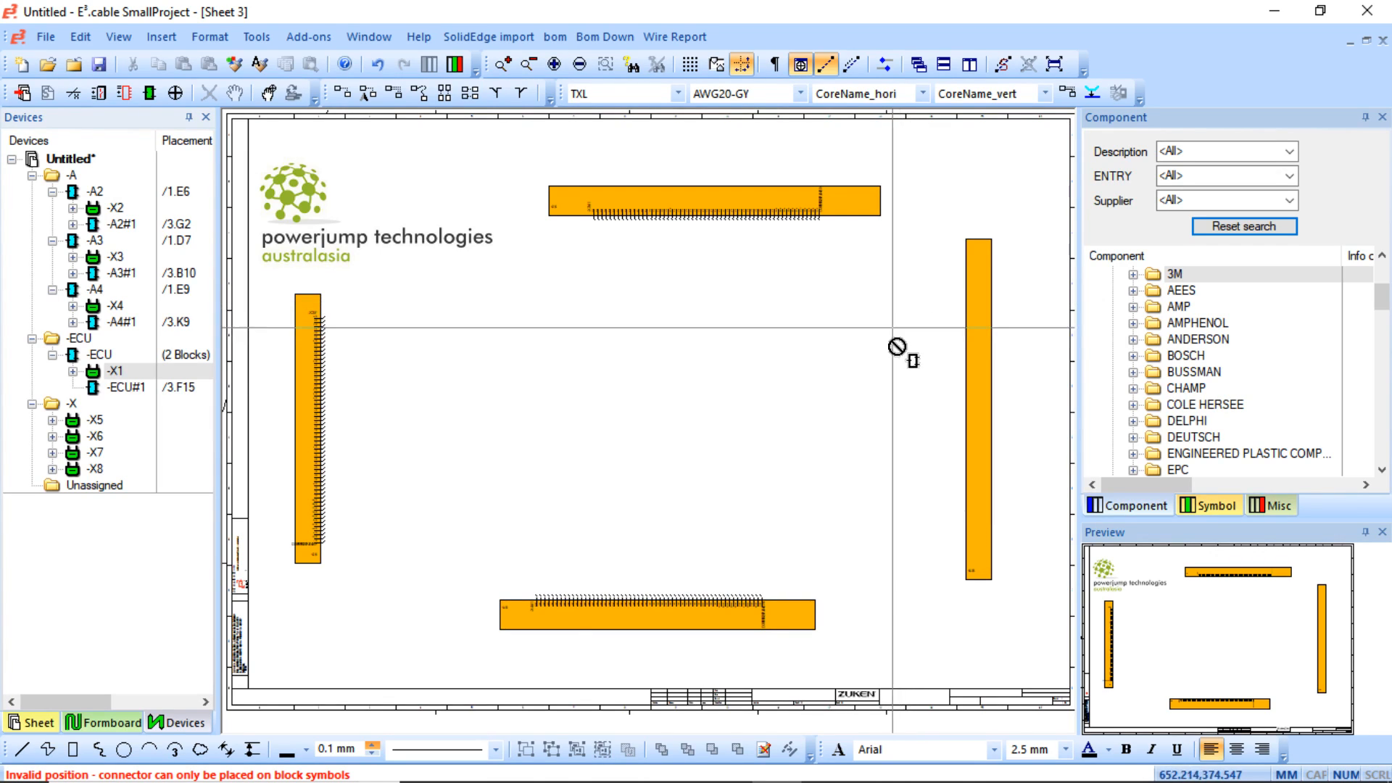
left_click(976, 312)
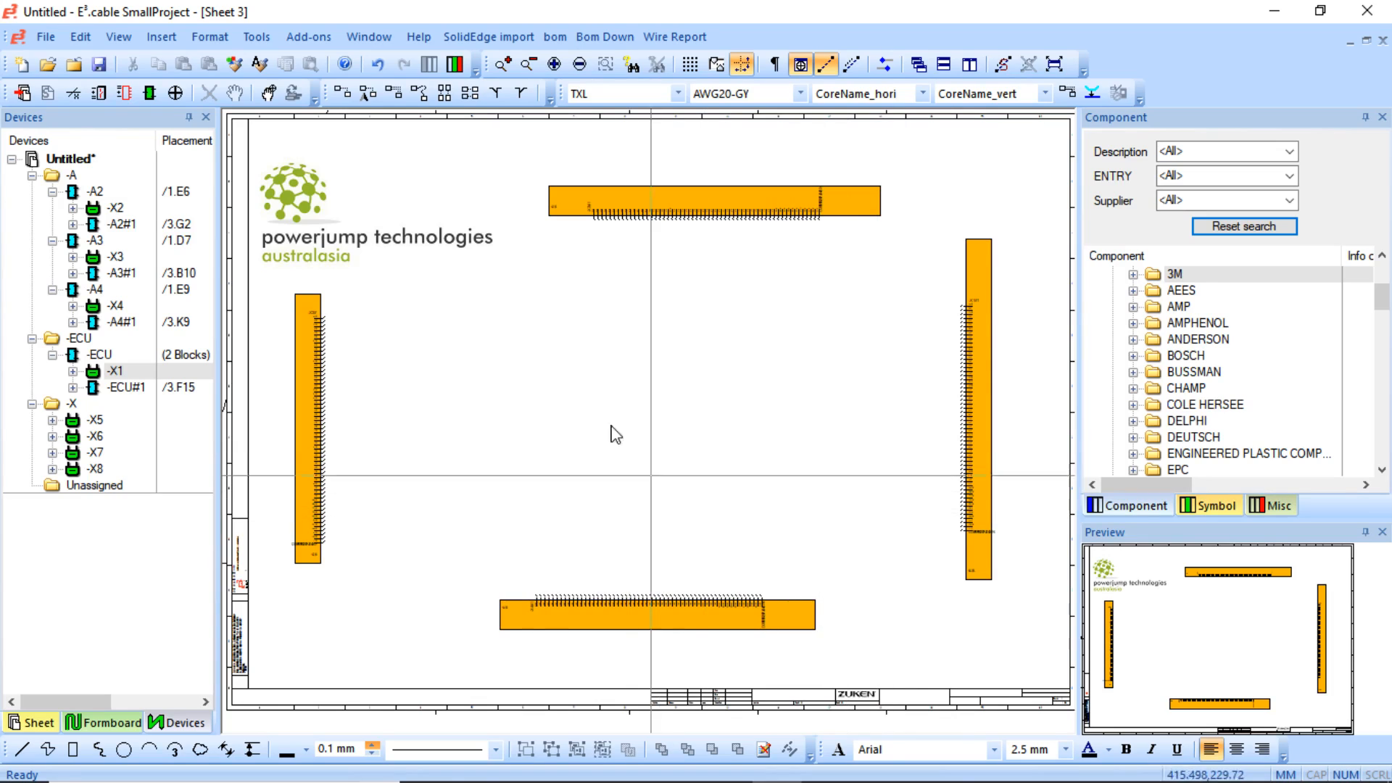
- Move the A3 block with connector X3 a little to the left along the sheet's upper border
middle_click_drag(255, 133, 1038, 647)
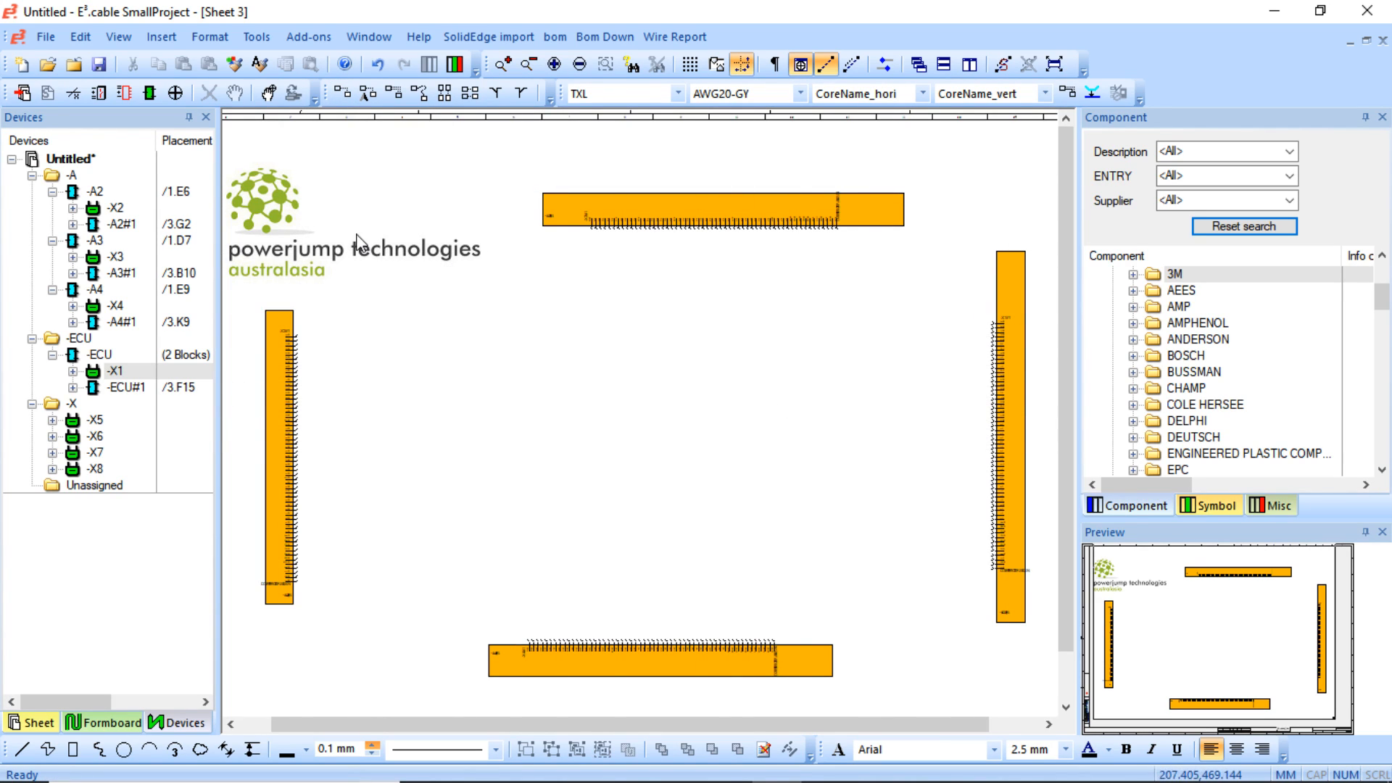
mouse_move(256, 157)
middle_mouse_down()
mouse_move(997, 690)
mouse_move(1049, 713)
middle_mouse_up()
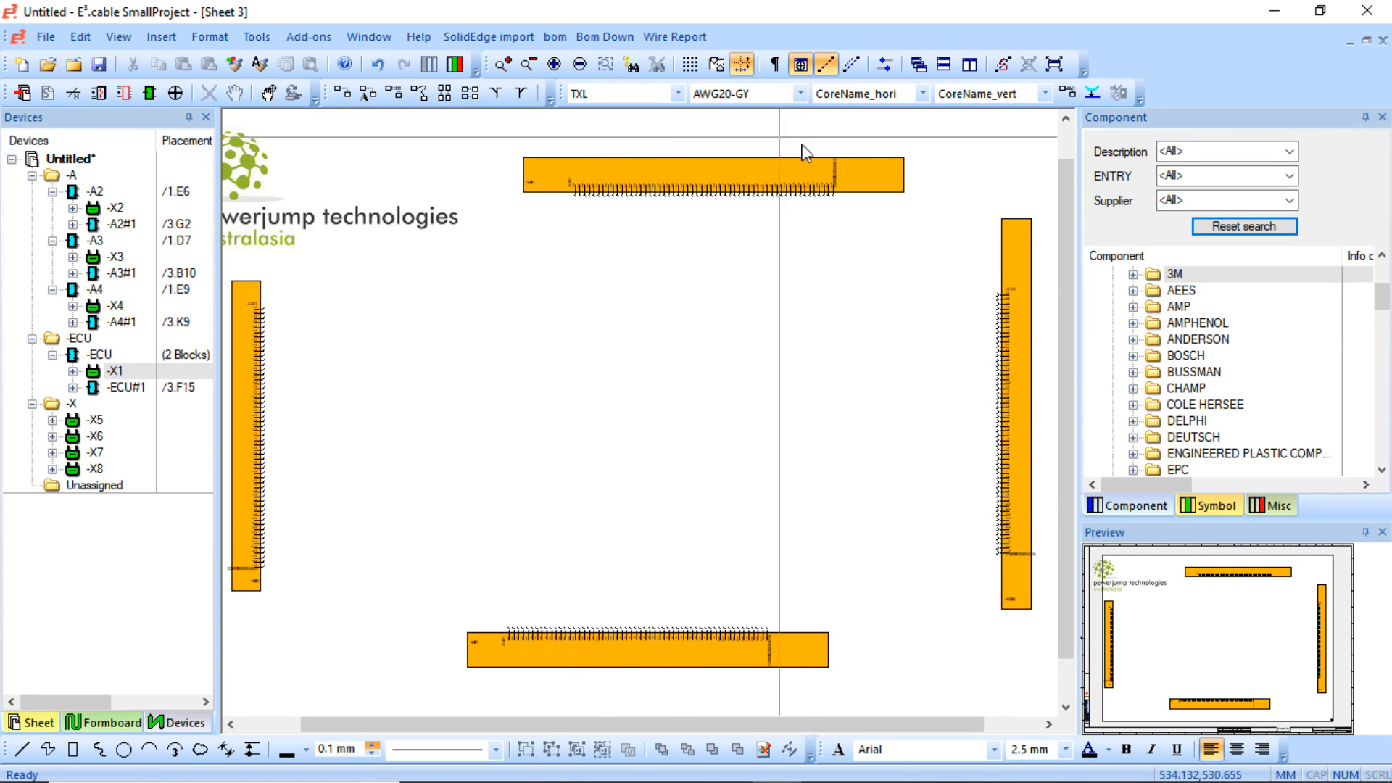
left_click_drag(888, 168, 851, 168)
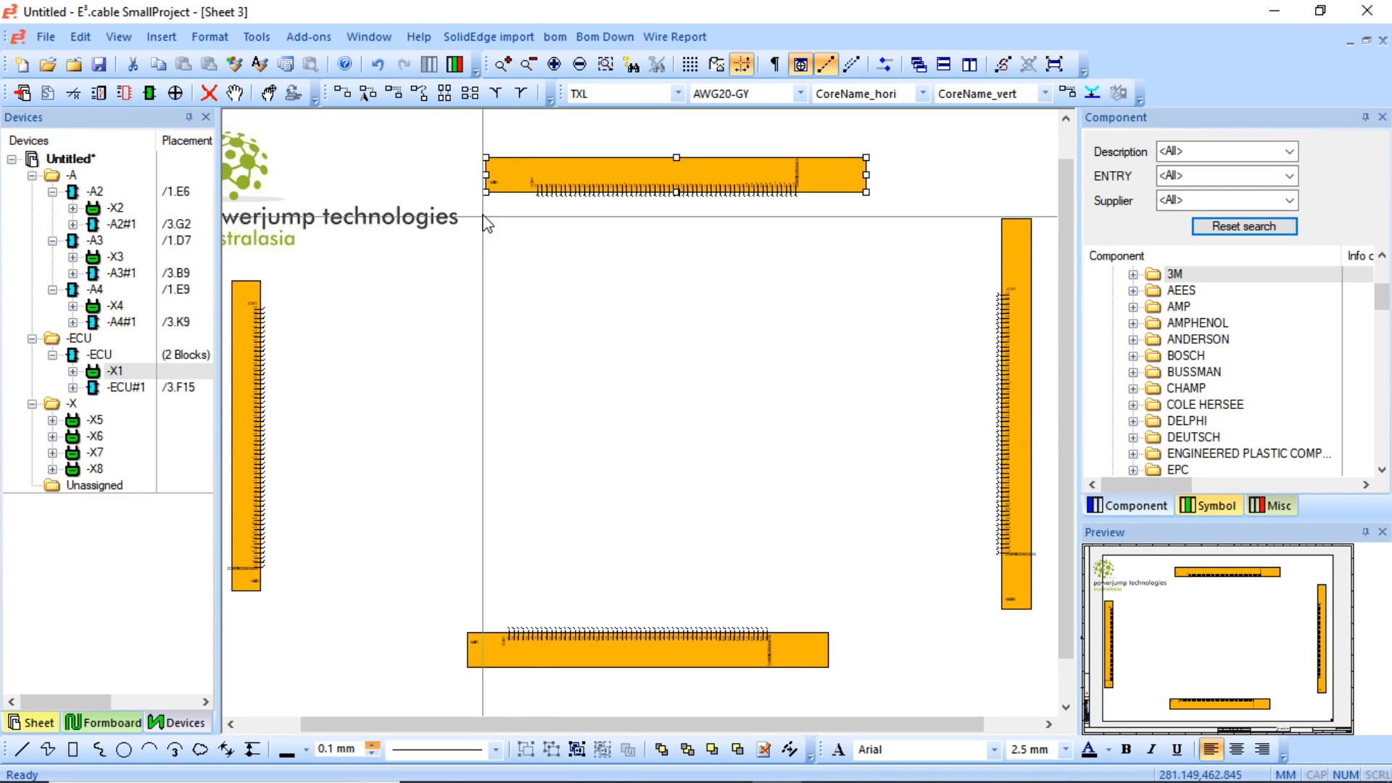
left_click_drag(503, 179, 488, 180)
left_click(468, 342)
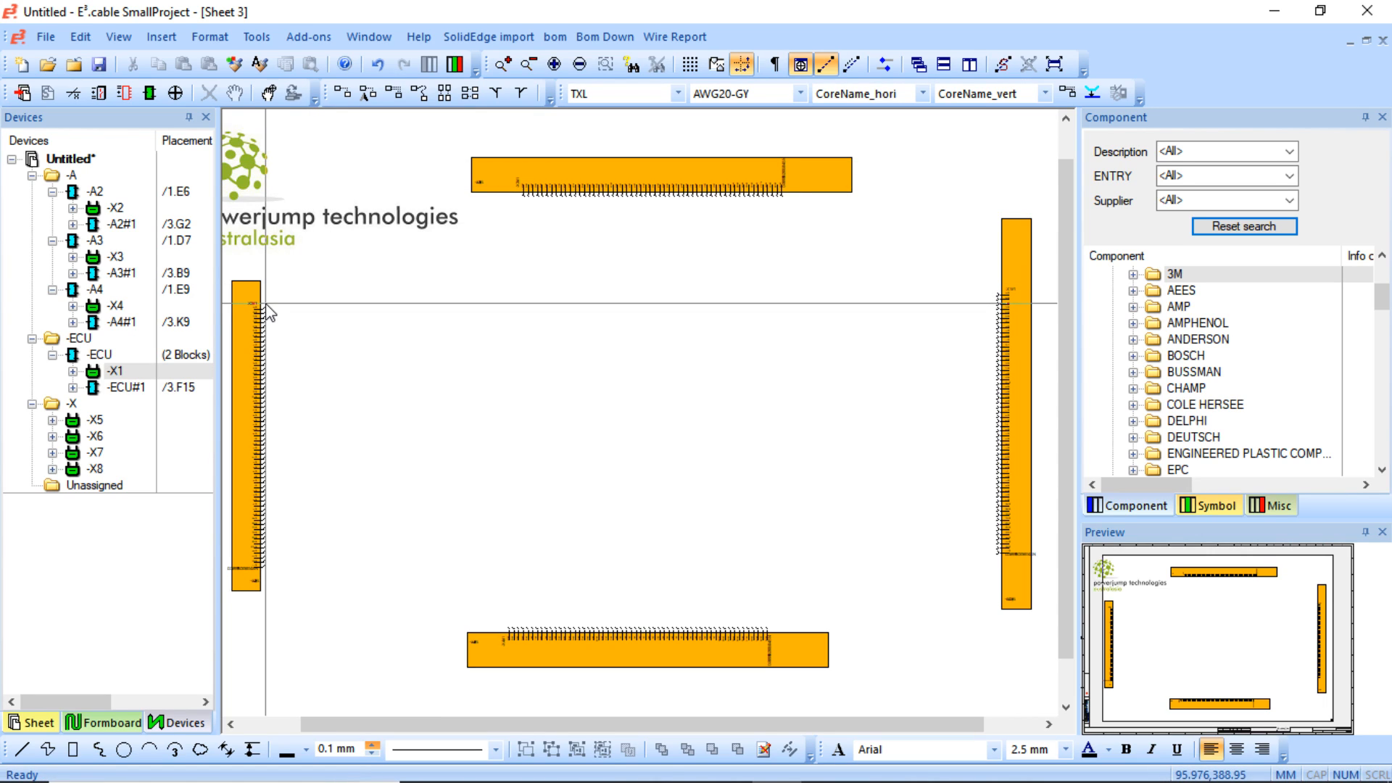
- Move the A2 block upward until its X2 pins line up horizontally with the ECU's X1 pins
left_click_drag(243, 346, 242, 336)
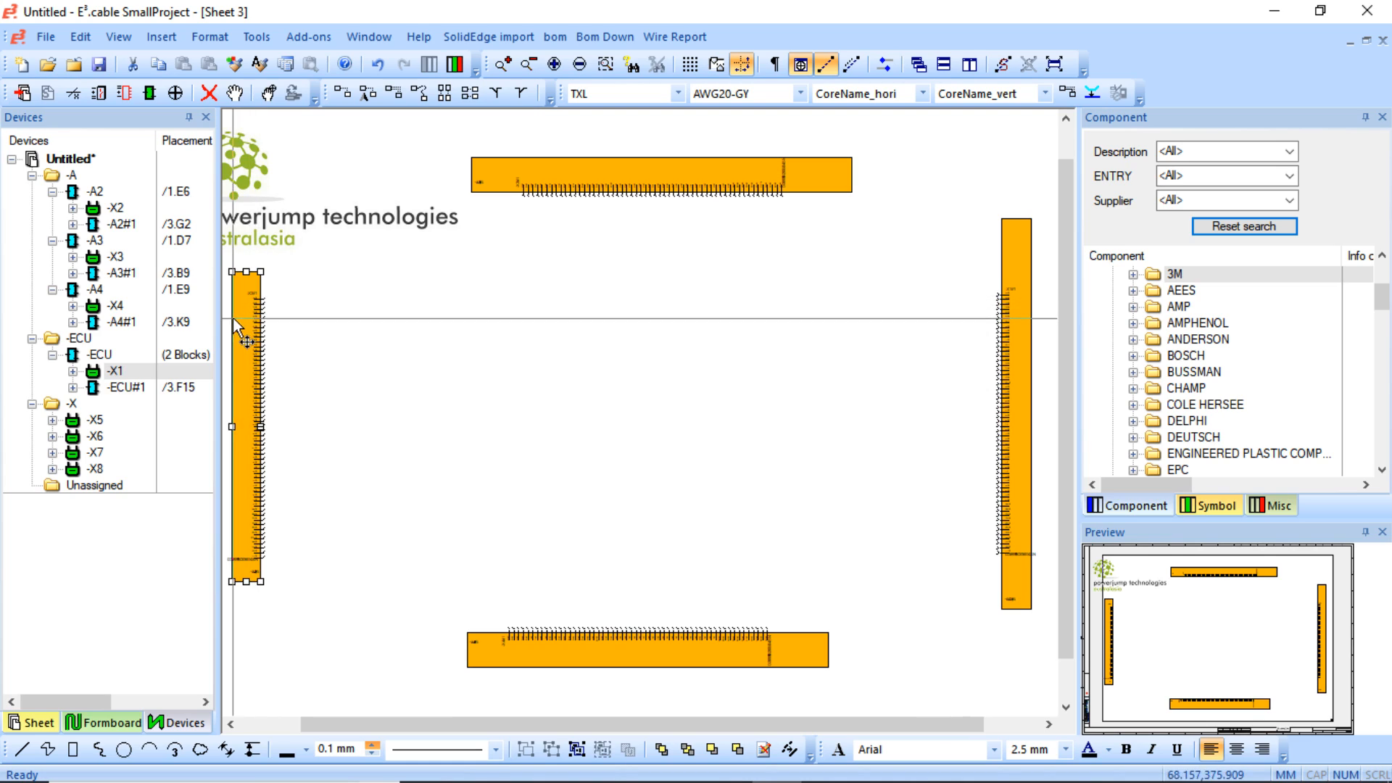
left_click_drag(239, 317, 240, 309)
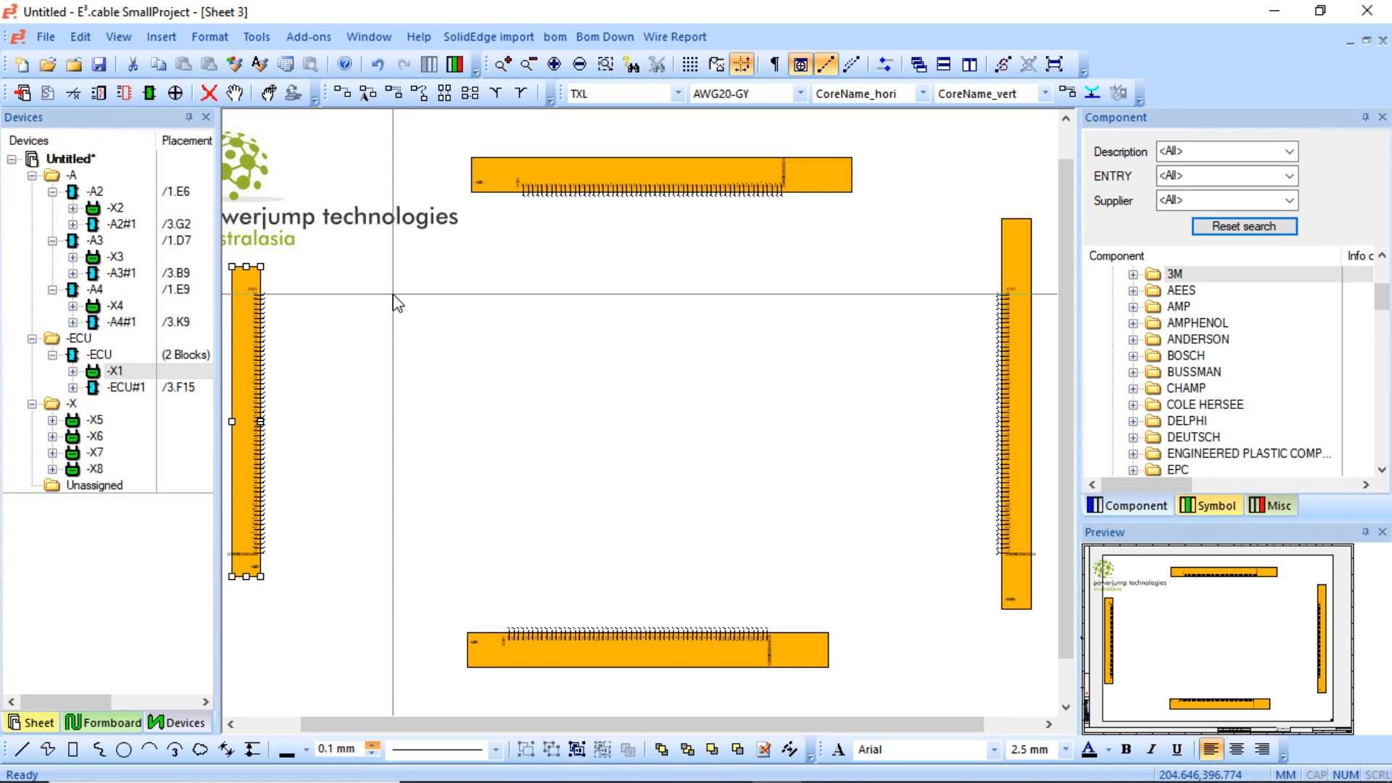
left_click(351, 263)
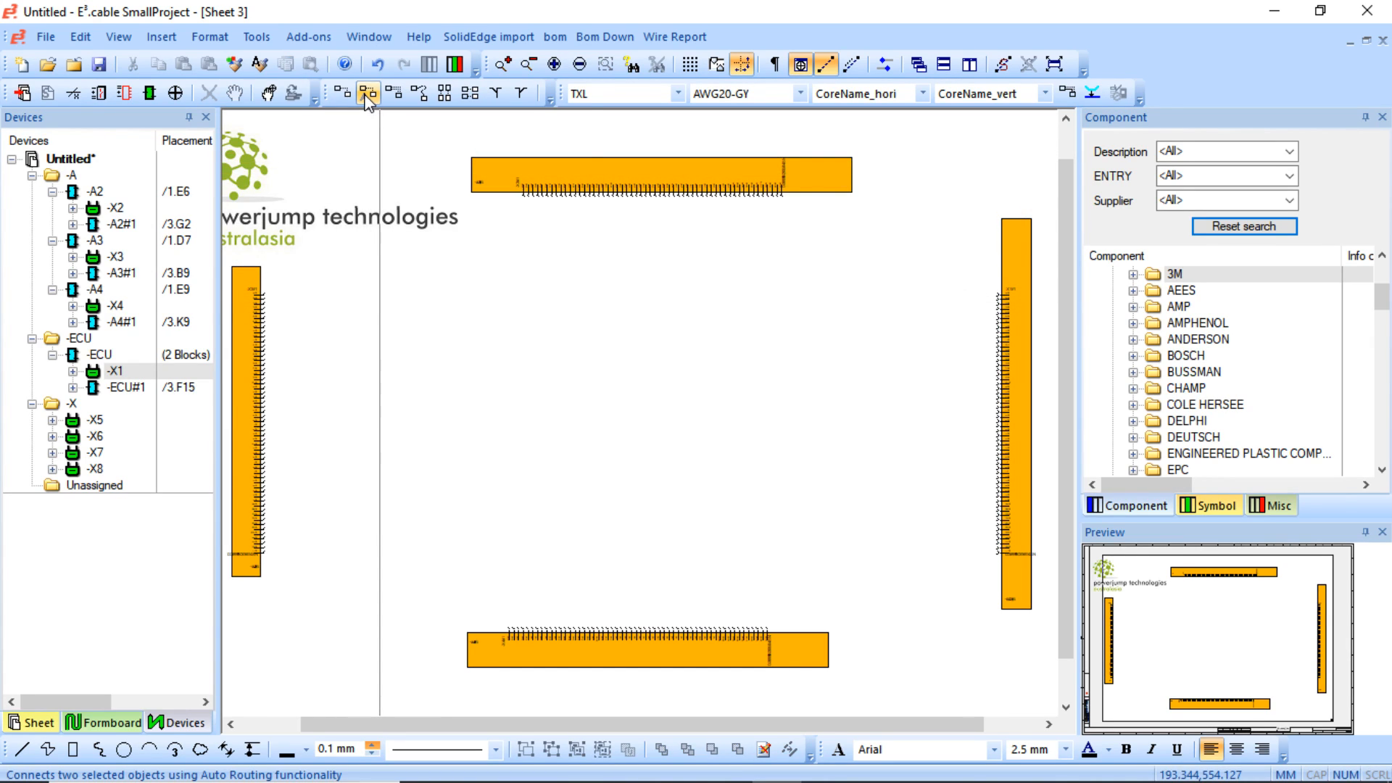
- Connect the upper group of X2 pins on A2 horizontally to the facing X1 pins on the ECU using area connection
left_click(470, 95)
mouse_move(281, 269)
left_mouse_down()
mouse_move(662, 351)
mouse_move(1054, 355)
left_mouse_up()
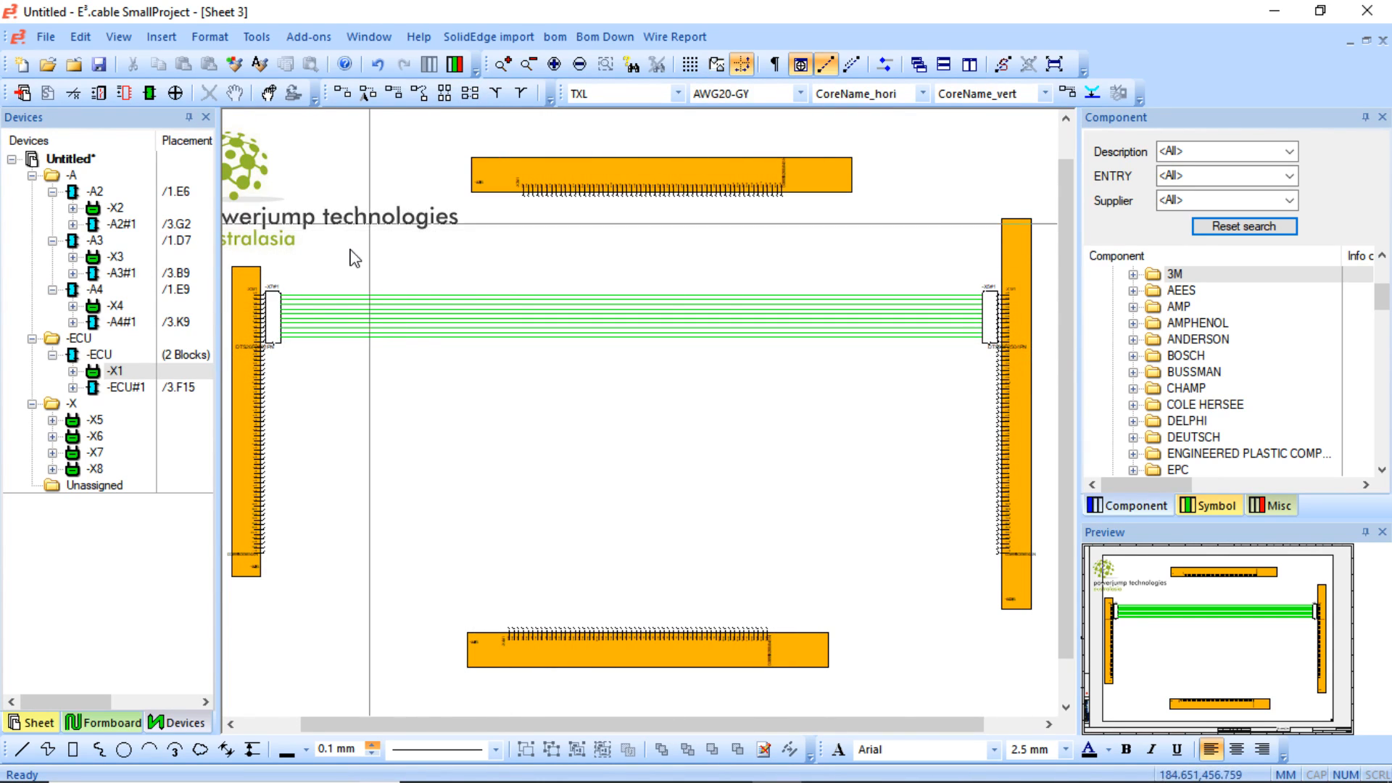
middle_click_drag(250, 246, 409, 385)
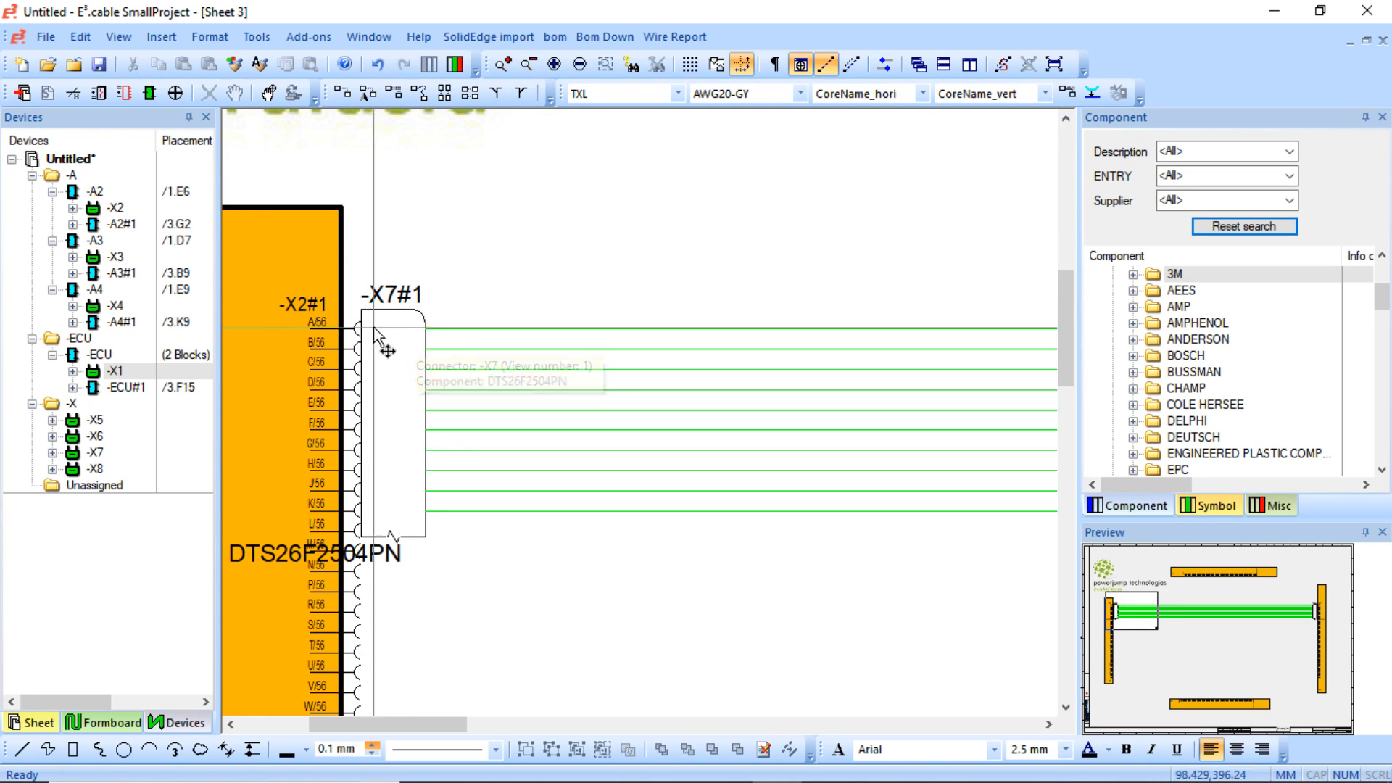
scroll(489, 274, "down", 5)
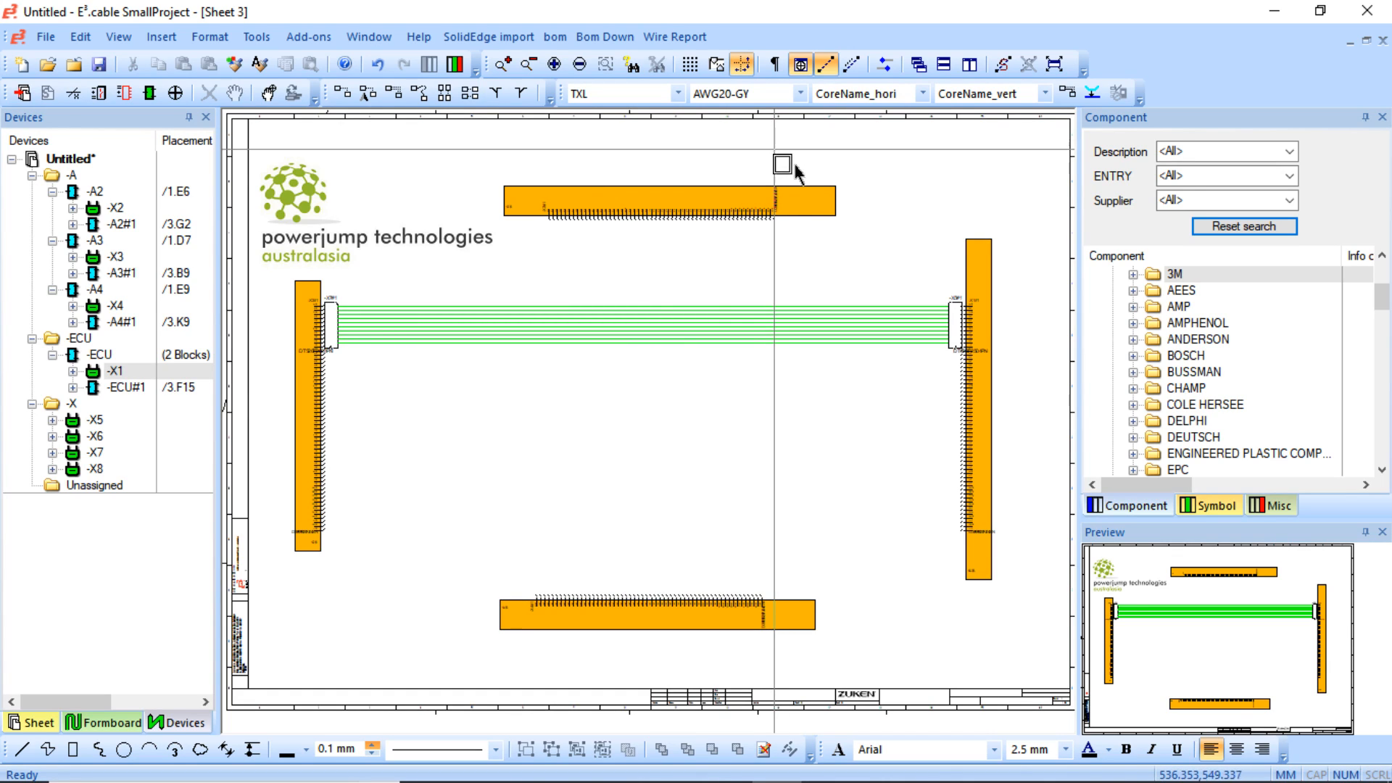
- Shift the A4 block to line its pins up with A3's, and connect the right-hand group of facing pins vertically
left_click_drag(802, 622, 792, 631)
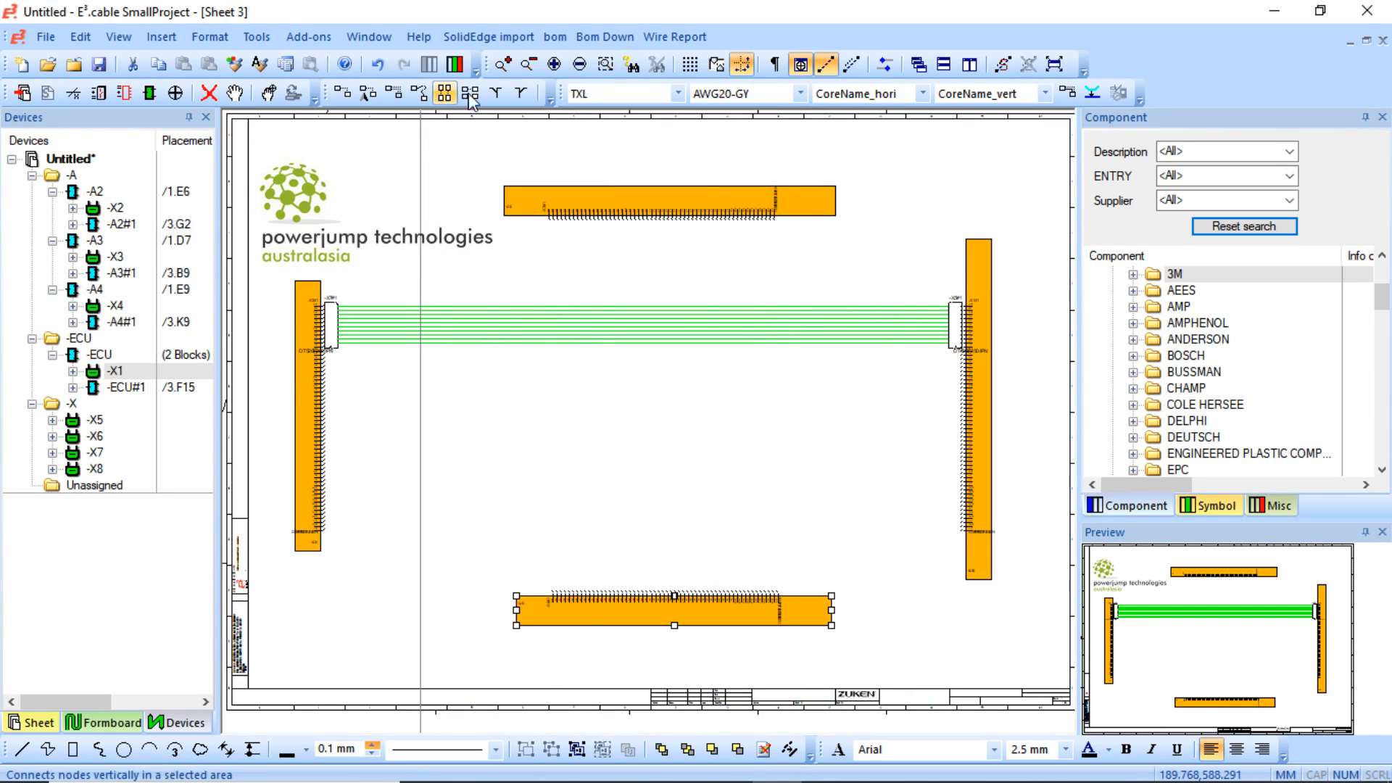
left_click(445, 93)
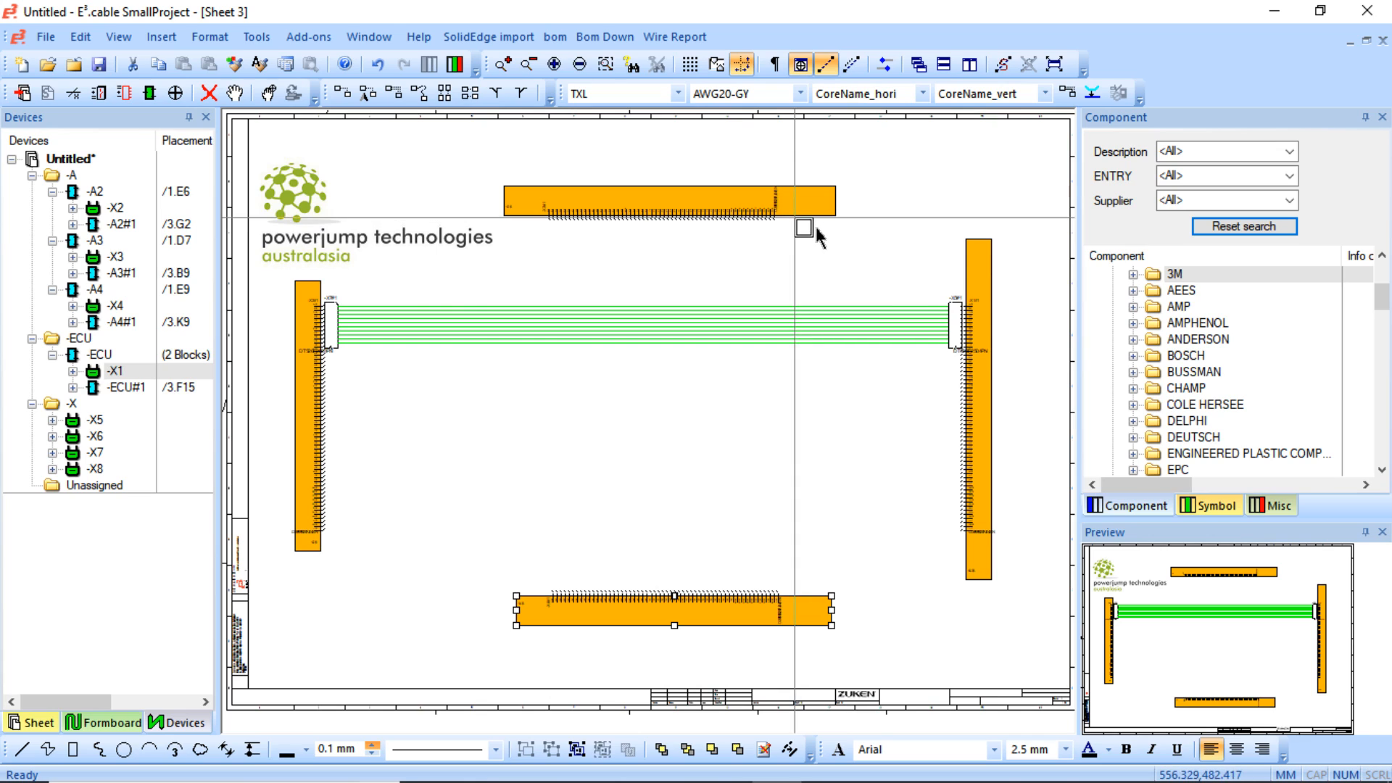
left_click_drag(731, 246, 735, 660)
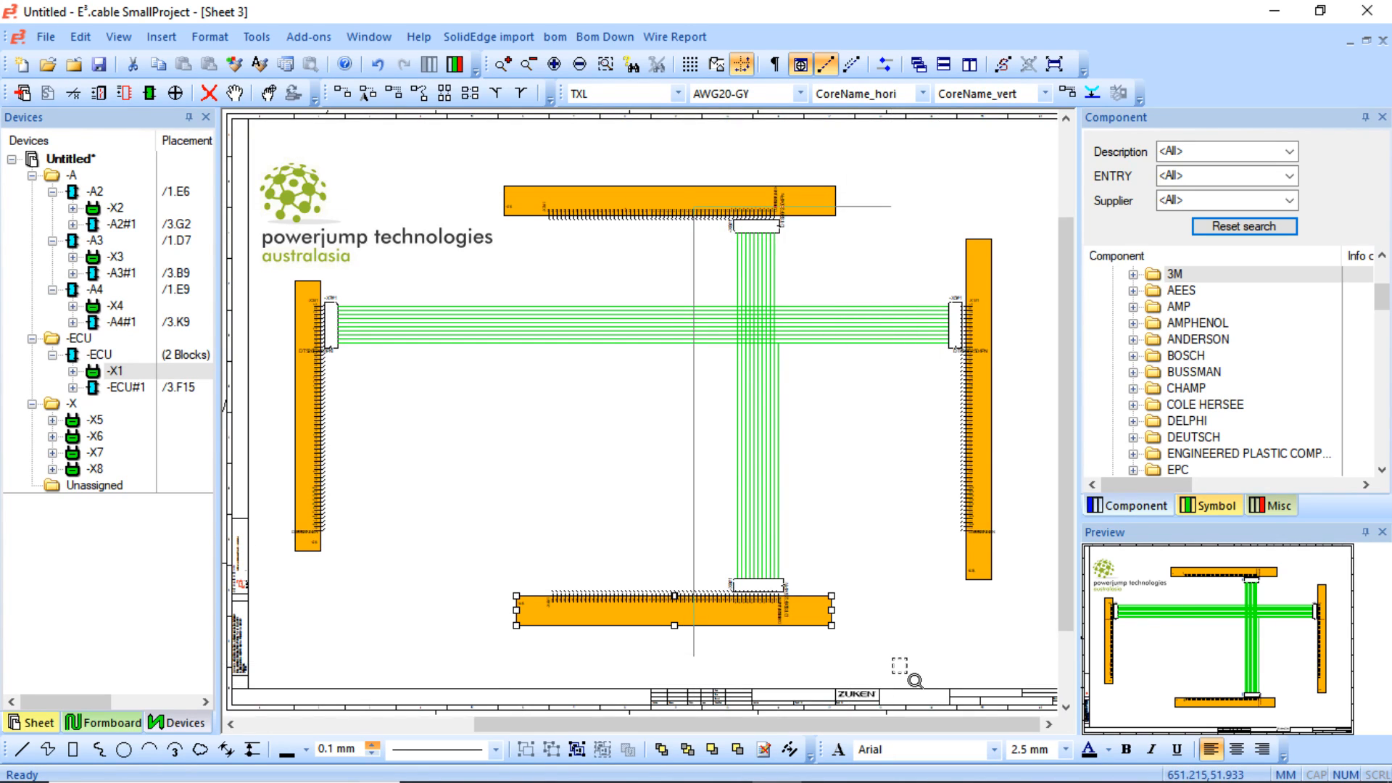
- Replace the junction dot where the rightmost vertical wire meets the lowest horizontal wire with an angled connection
middle_click_drag(892, 656, 668, 206)
middle_click_drag(605, 254, 735, 363)
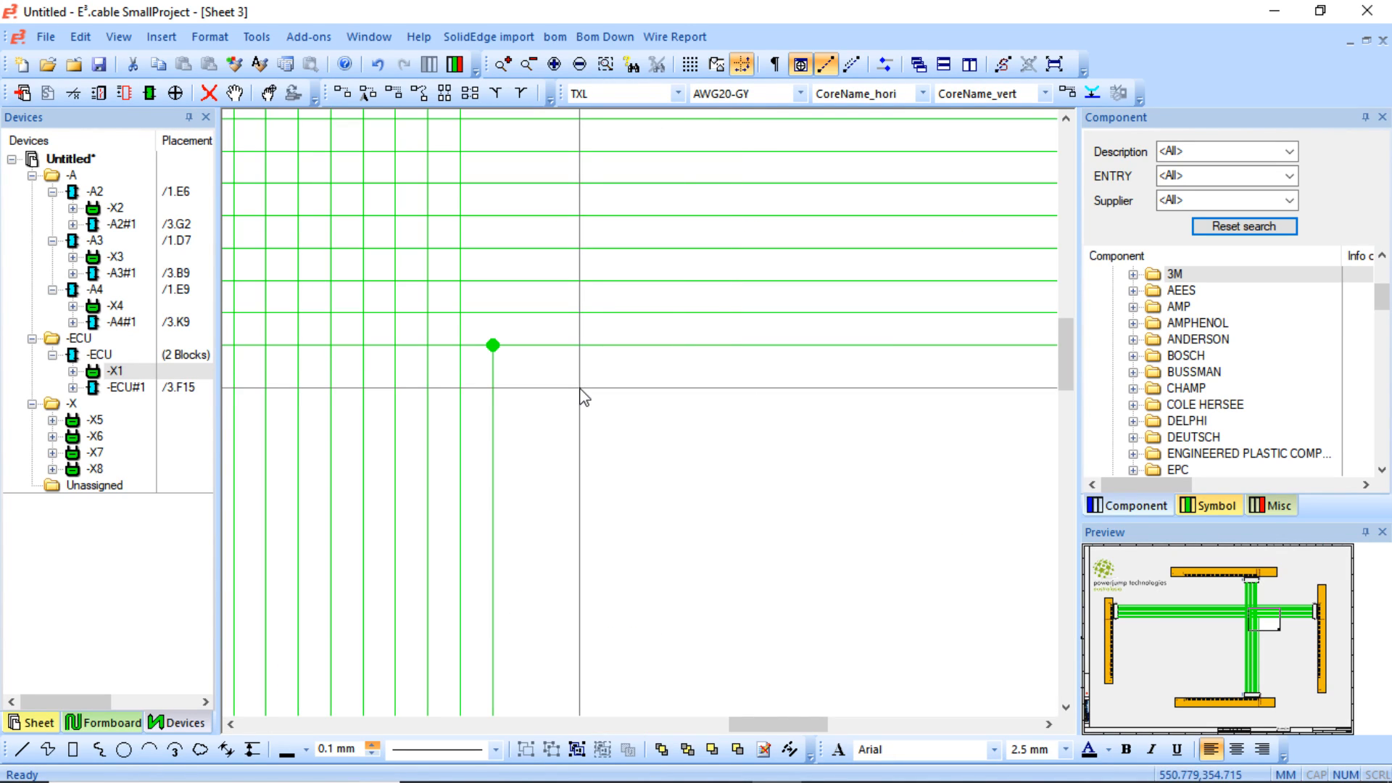
middle_click(580, 389)
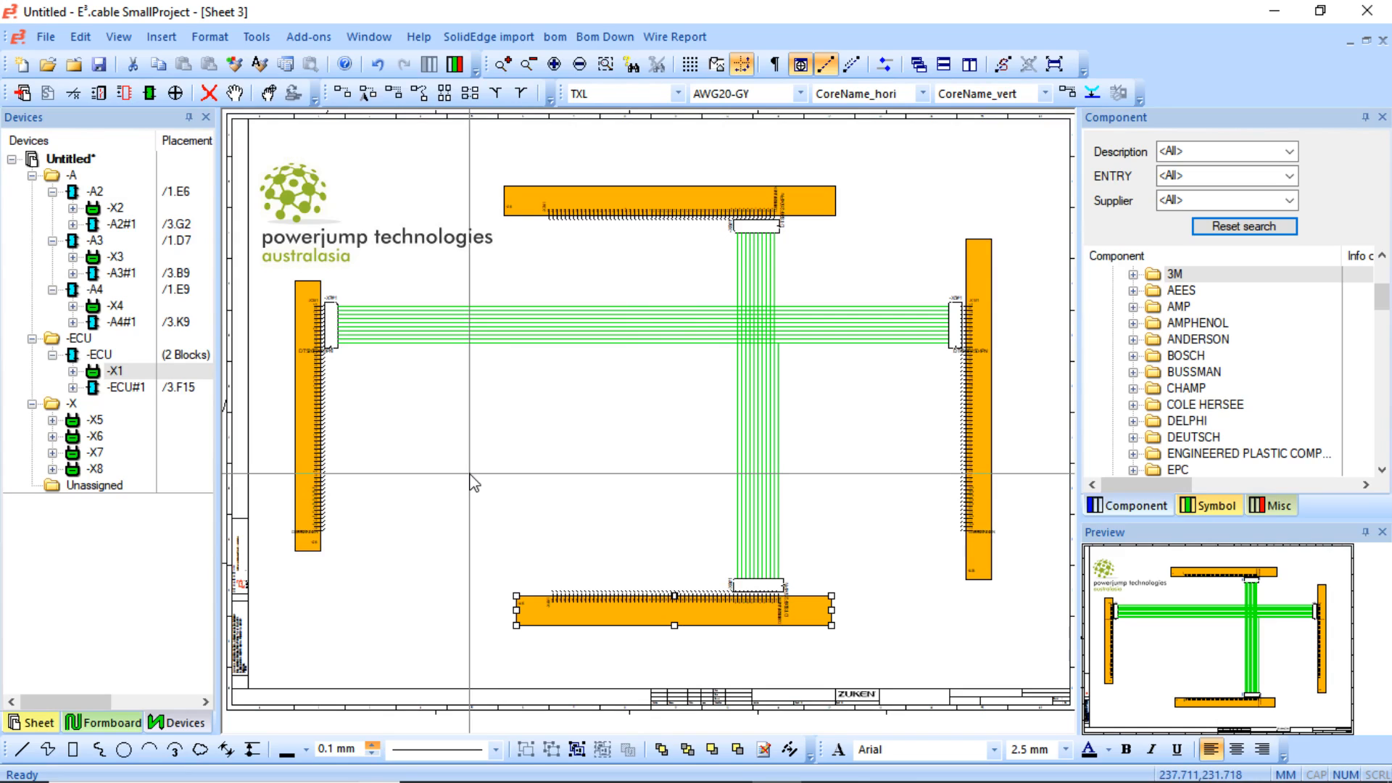
middle_click_drag(736, 303, 864, 414)
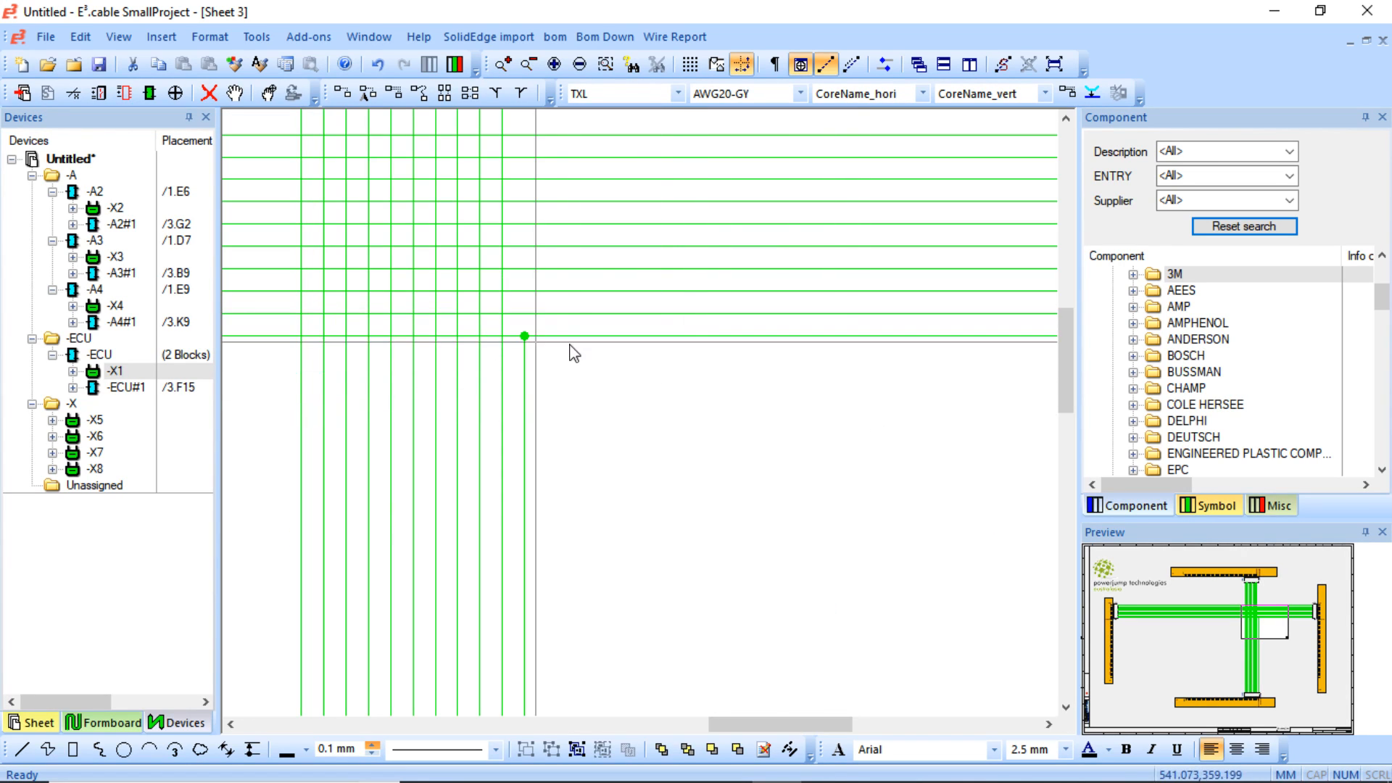
scroll(550, 368, "up", 3)
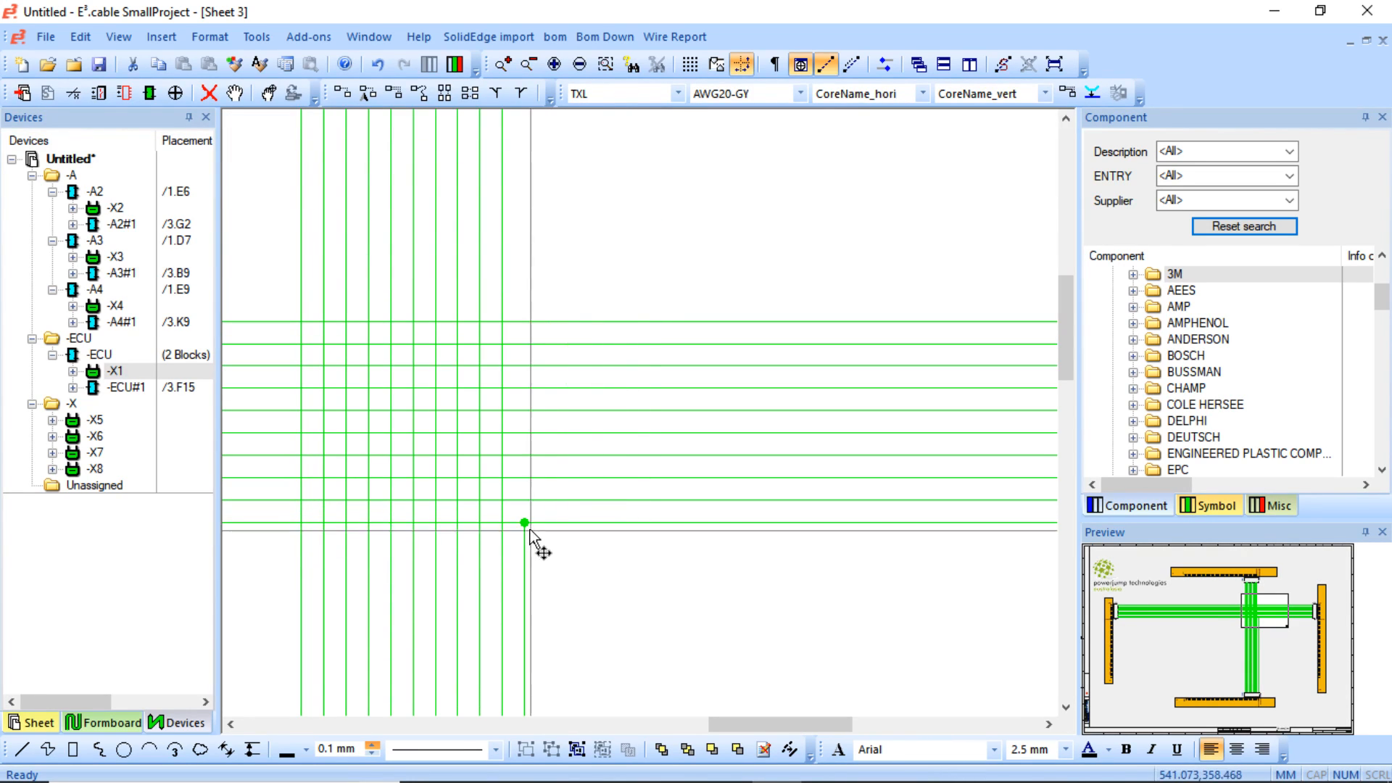
left_click(513, 94)
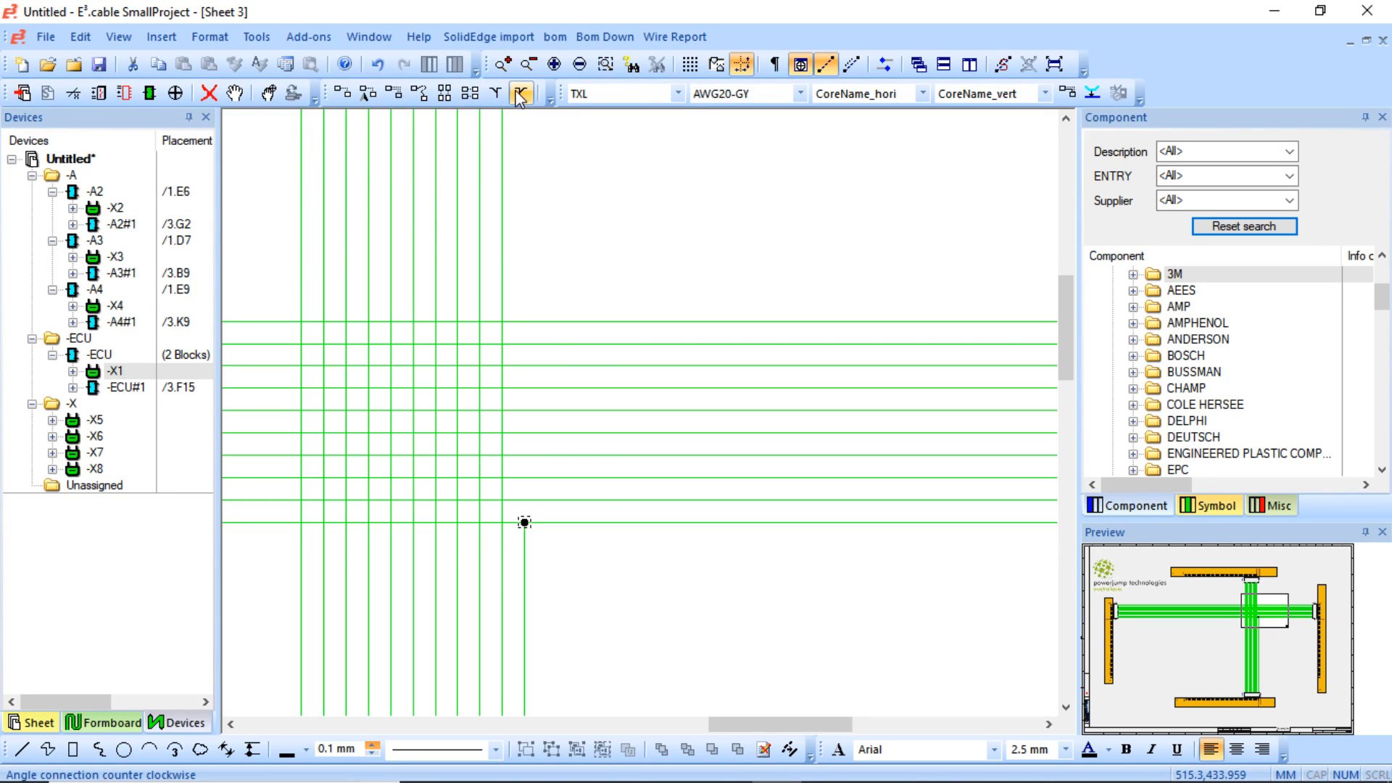
left_click(526, 525)
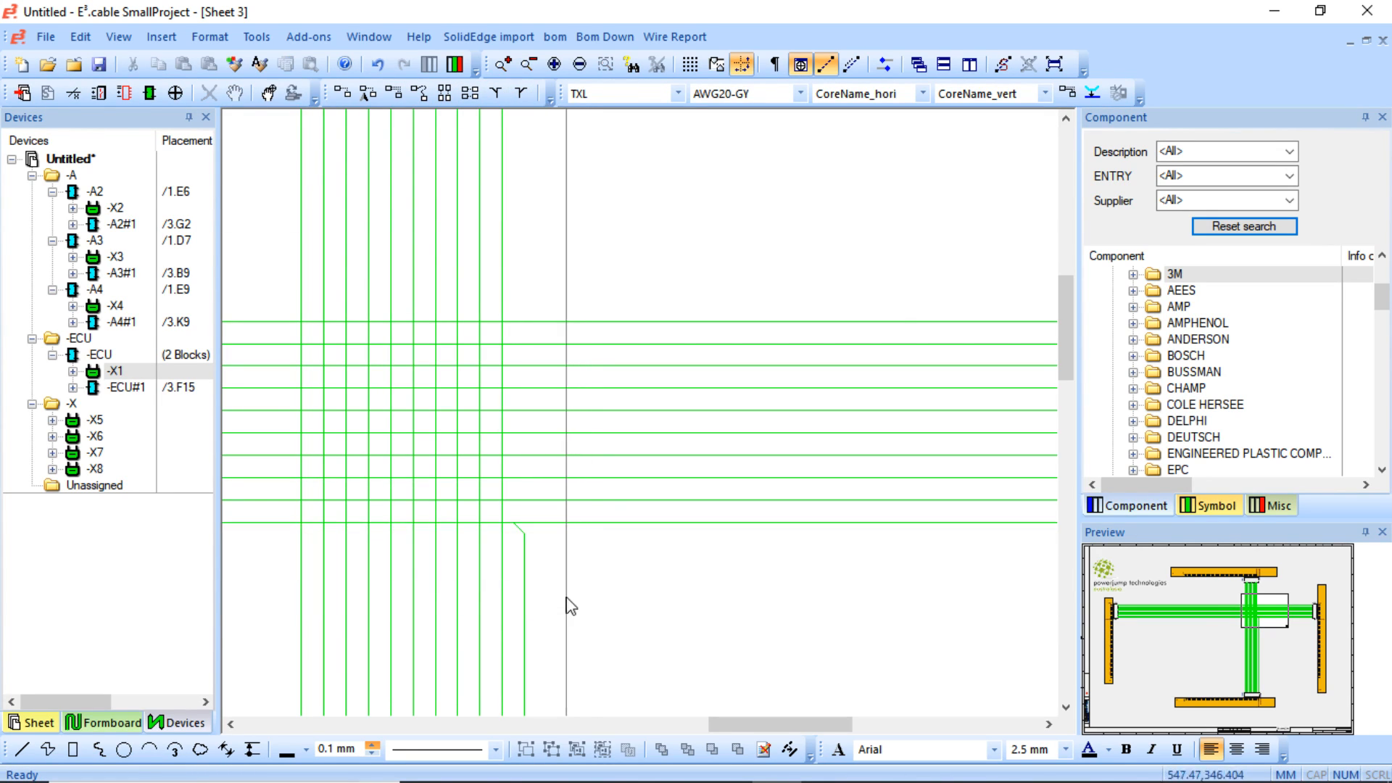
left_click(524, 525)
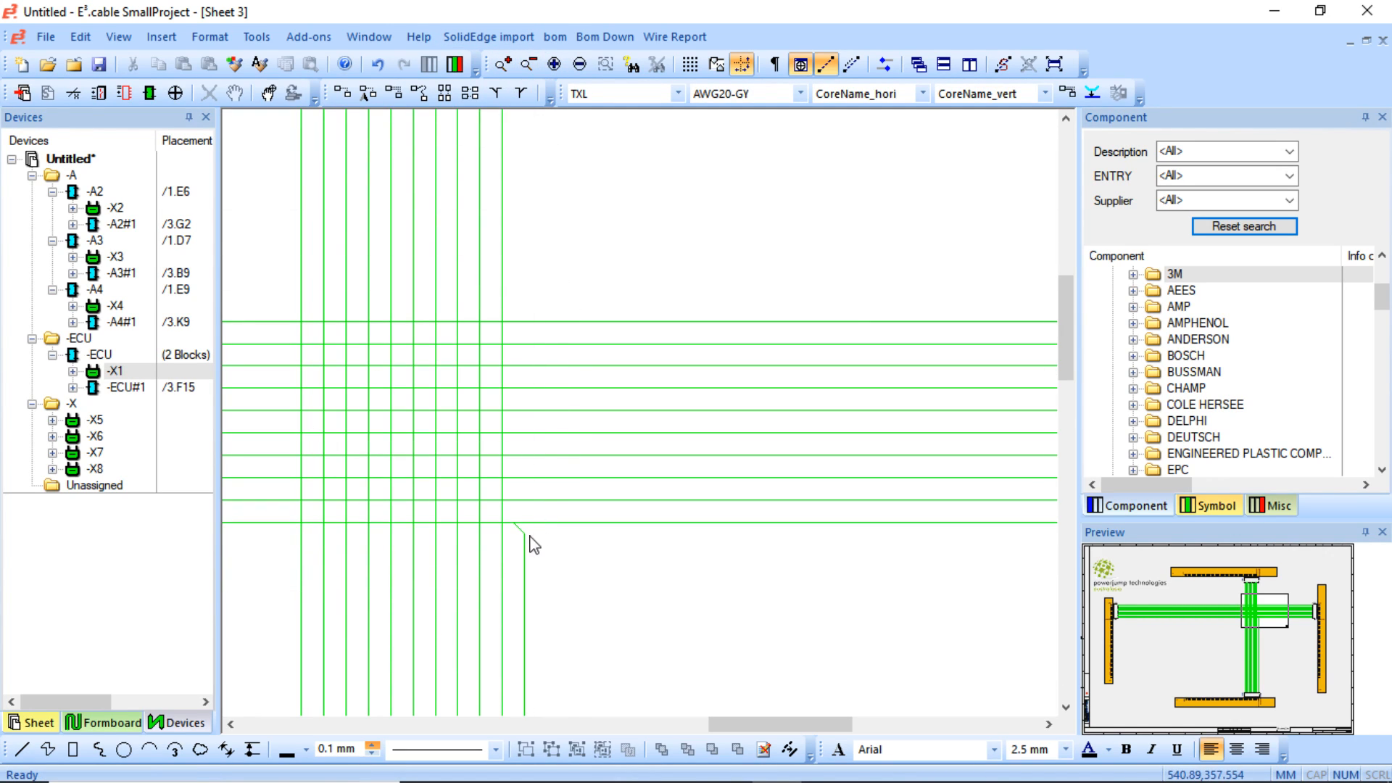
left_click(504, 95)
left_click(530, 541)
- Autoroute a connection from the X3 pin on A3 just left of the vertical wires to an X1 pin on the ECU
scroll(691, 555, "down", 5)
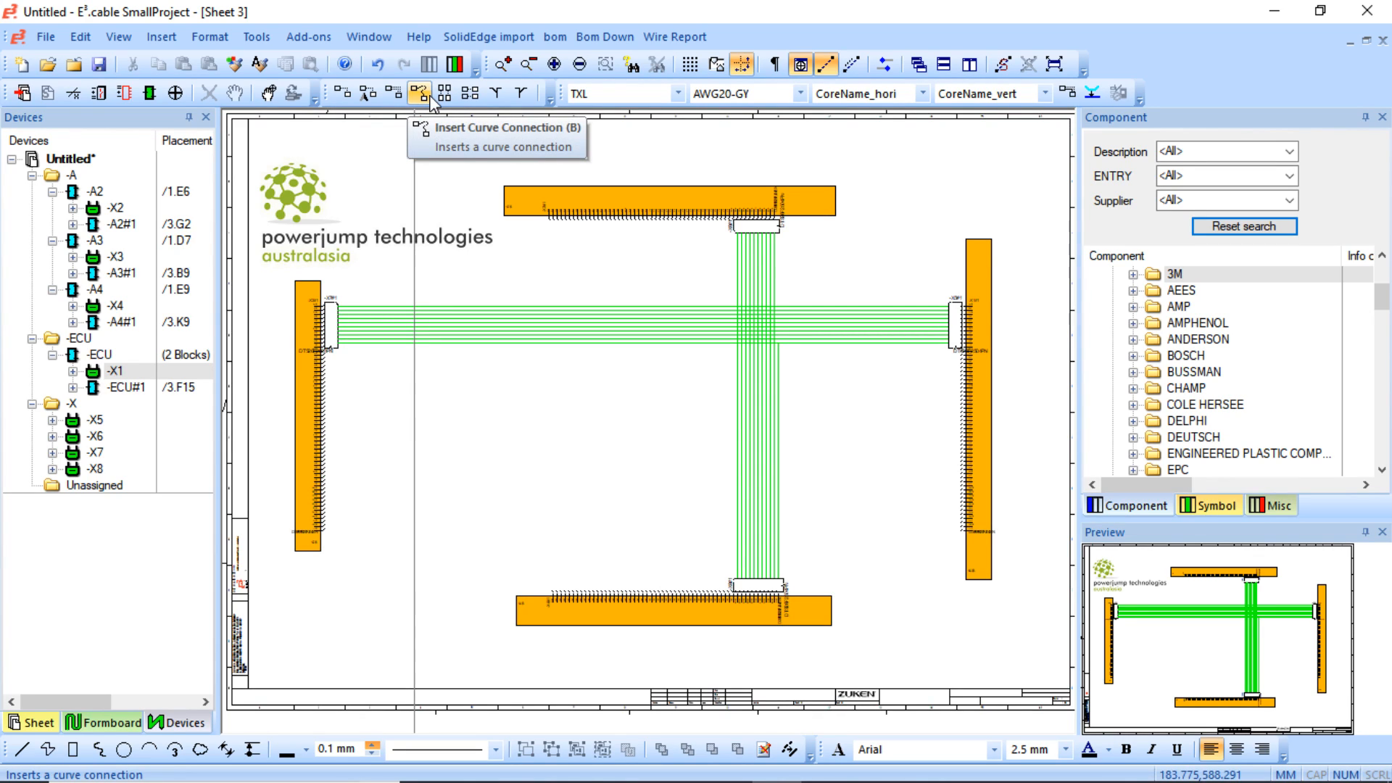
left_click(369, 93)
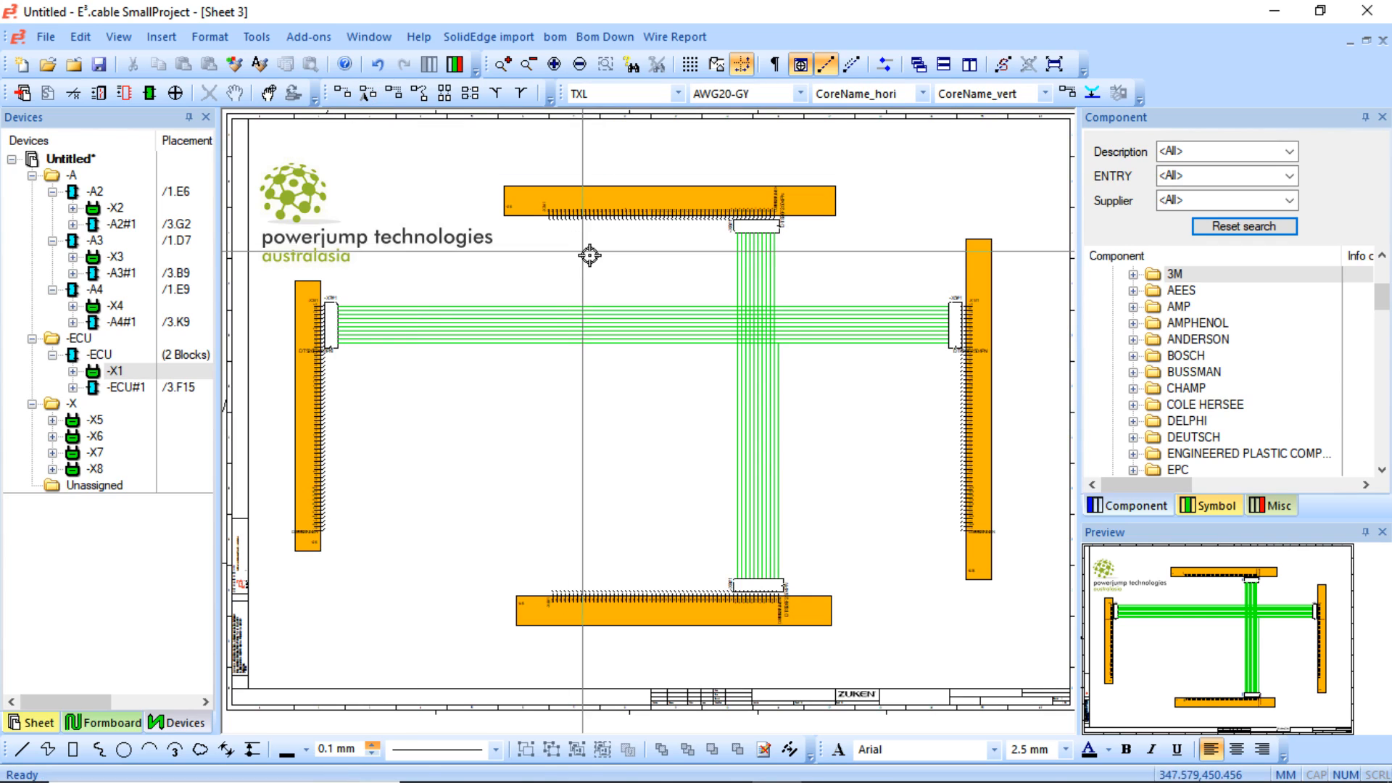
left_click(726, 220)
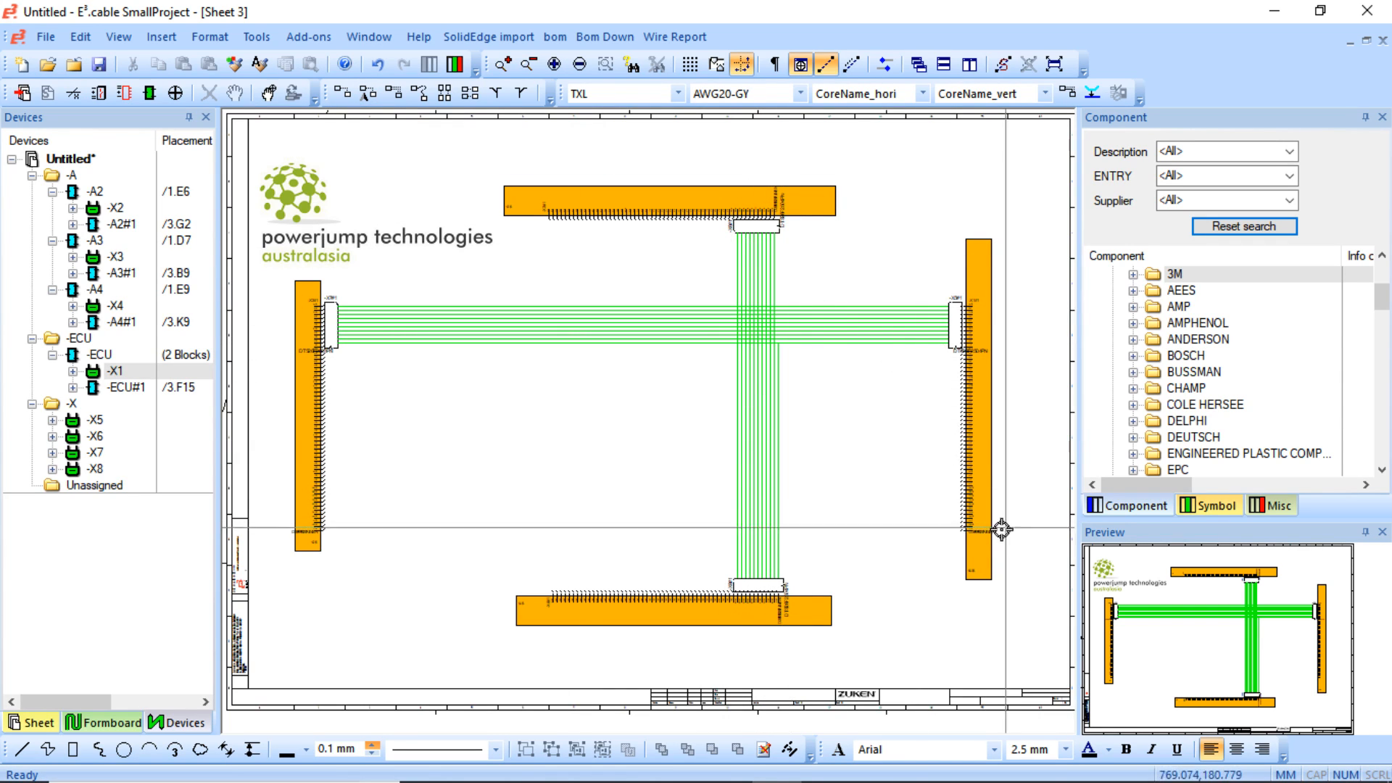
left_click(960, 529)
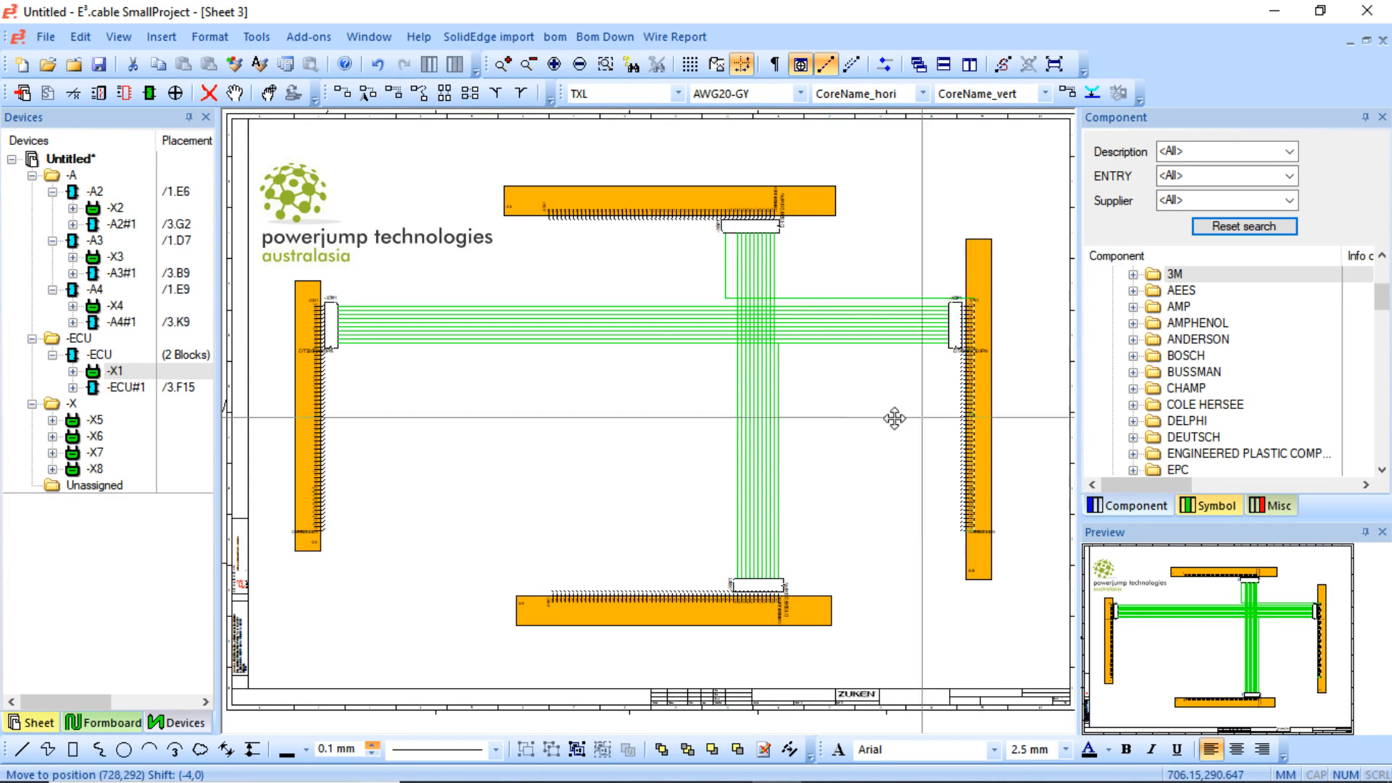
- Undo the autorouted connection between the X3 pin on A3 and the X1 pin on the ECU
left_click_drag(750, 421, 729, 422)
mouse_move(805, 215)
middle_mouse_down()
mouse_move(973, 424)
mouse_move(1024, 555)
middle_mouse_up()
middle_click(755, 479)
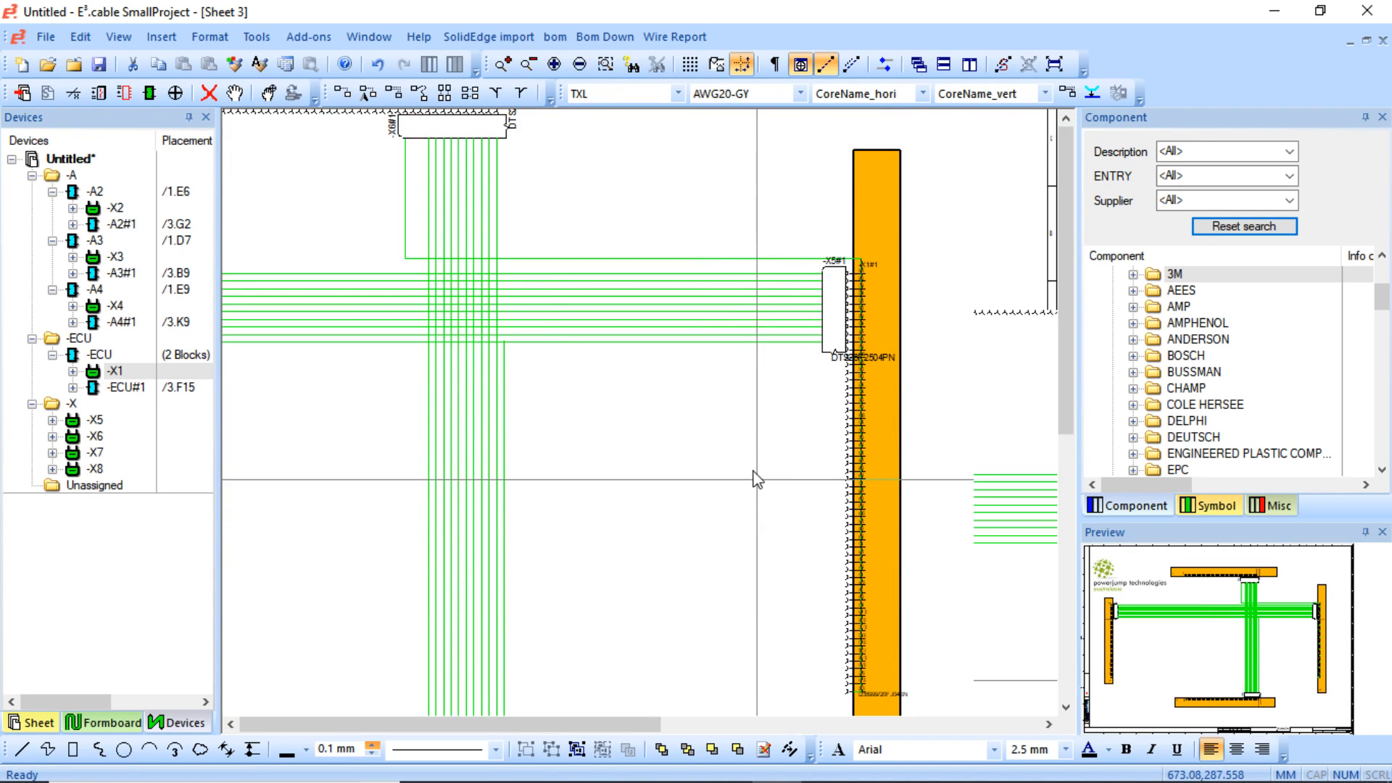
key("ctrl+z")
key("ctrl+z")
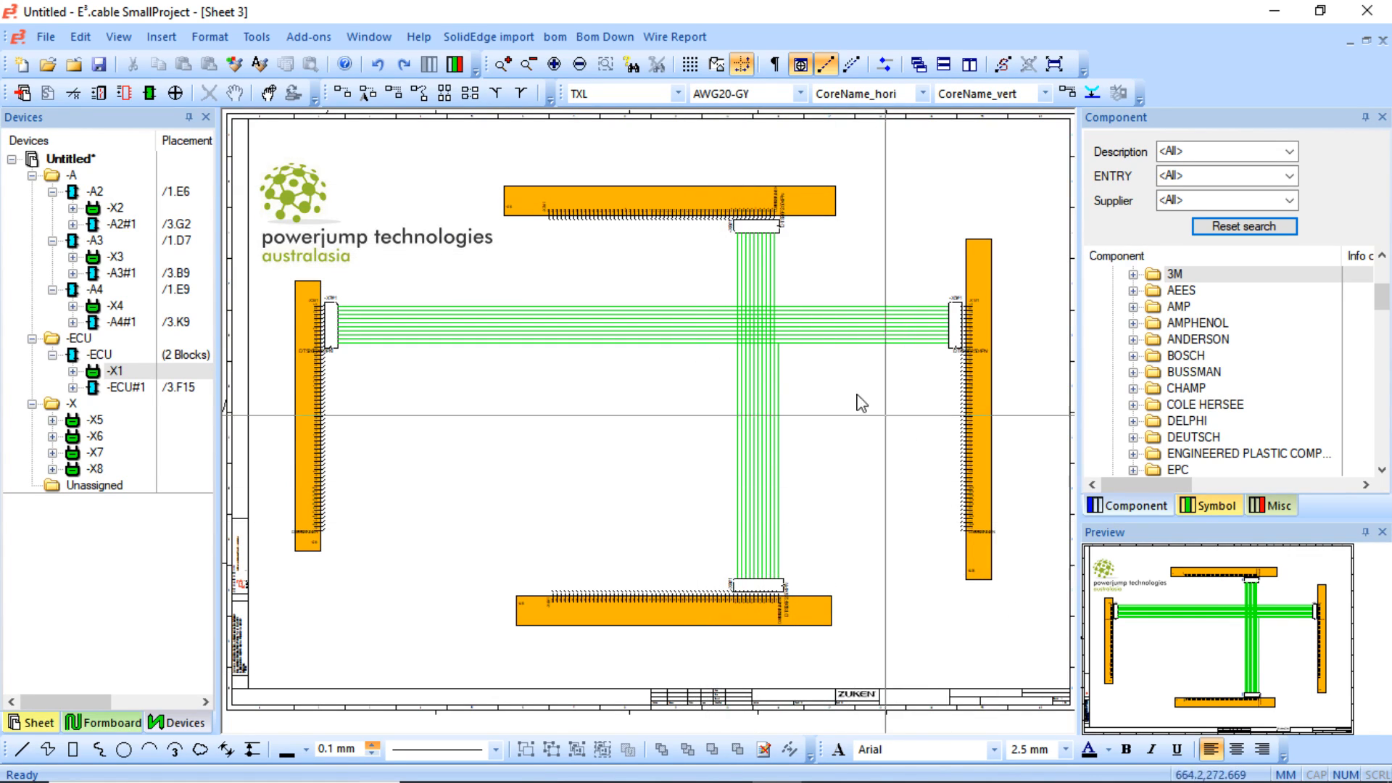
- Connect the left-hand group of X3 pins on A3 to the lower group of X2 pins on A2 using area connection
left_click(396, 97)
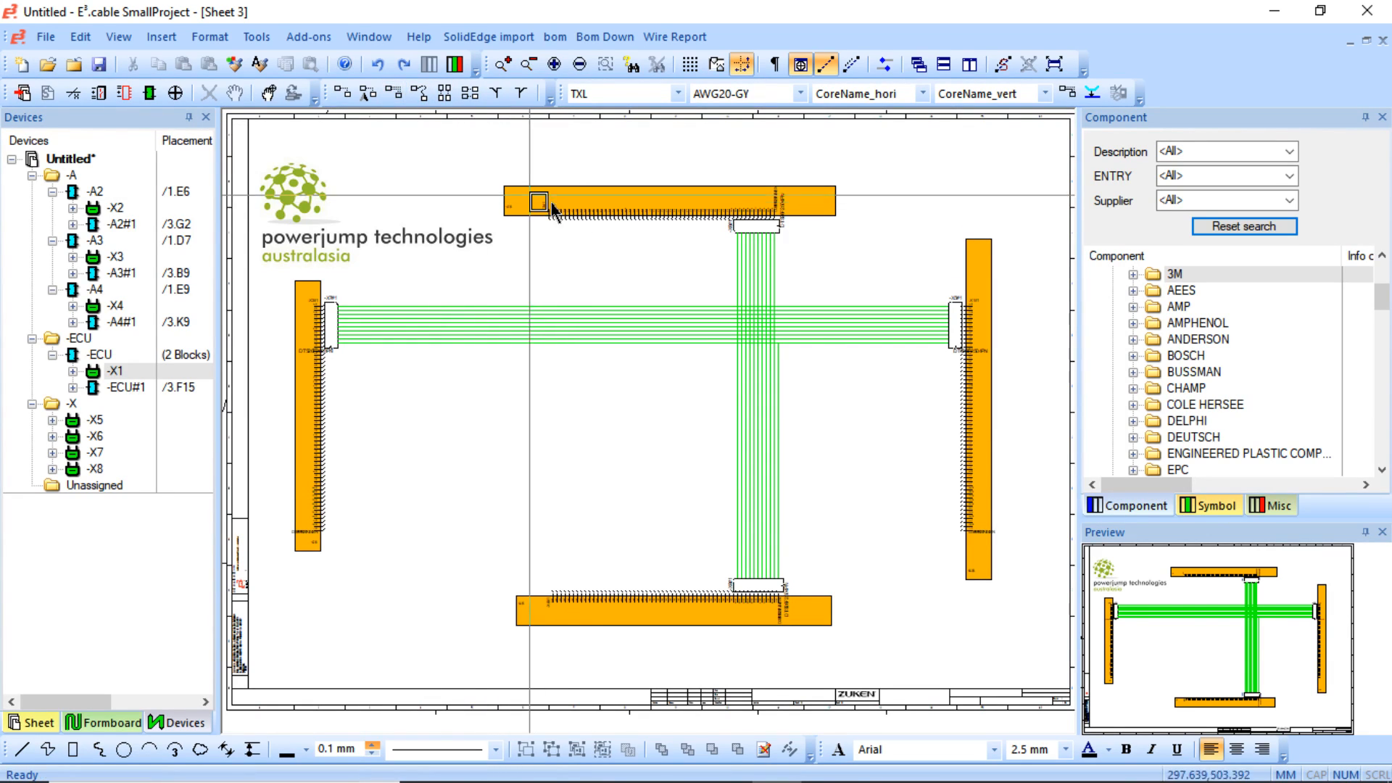
left_click(559, 165)
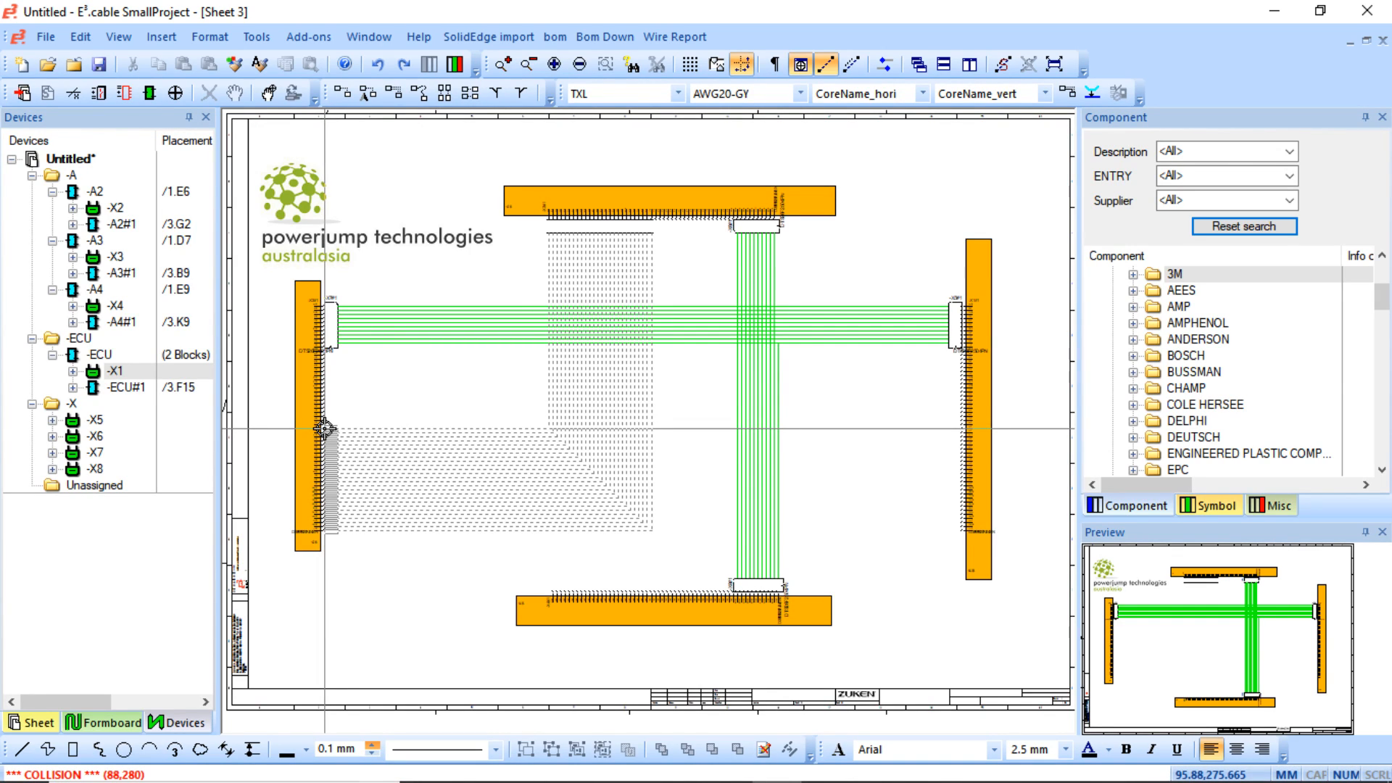
scroll(324, 428, "up", 4)
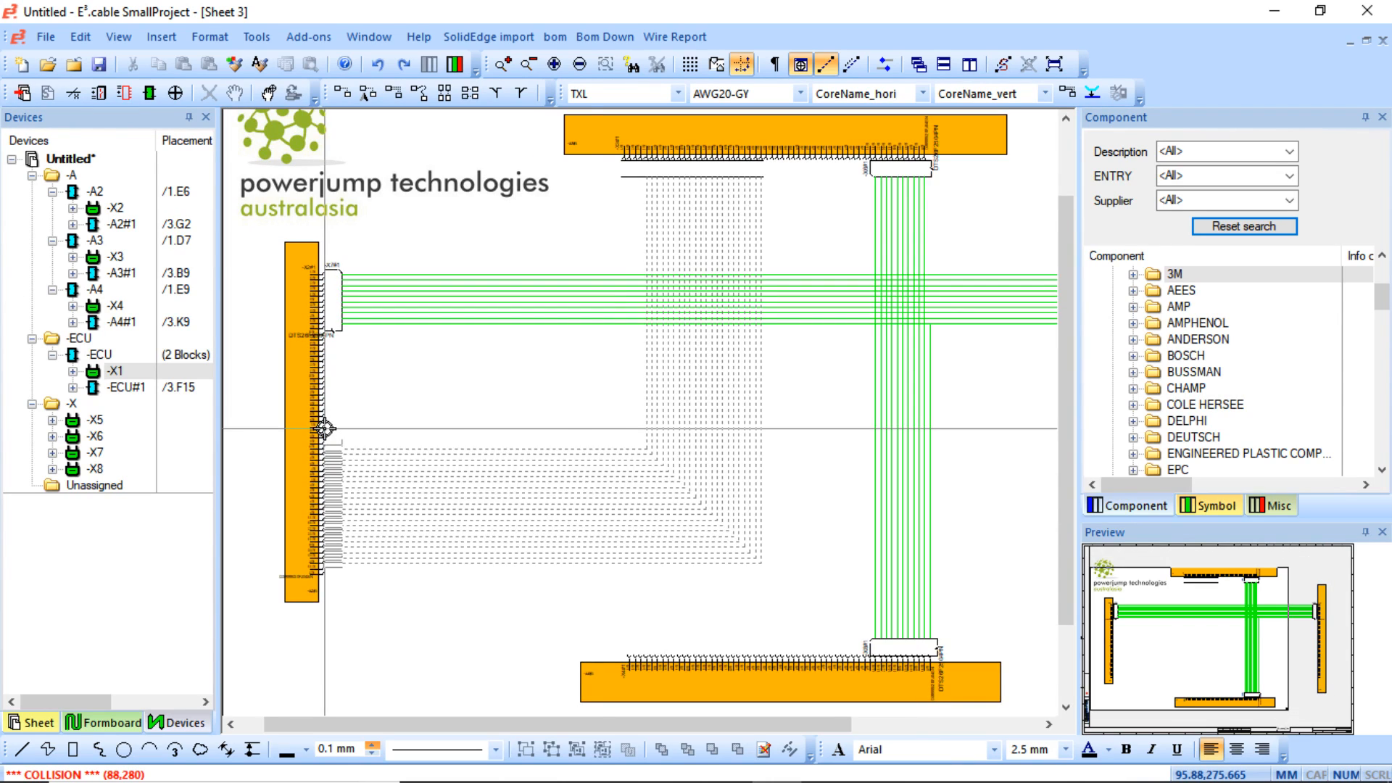
scroll(325, 428, "up", 2)
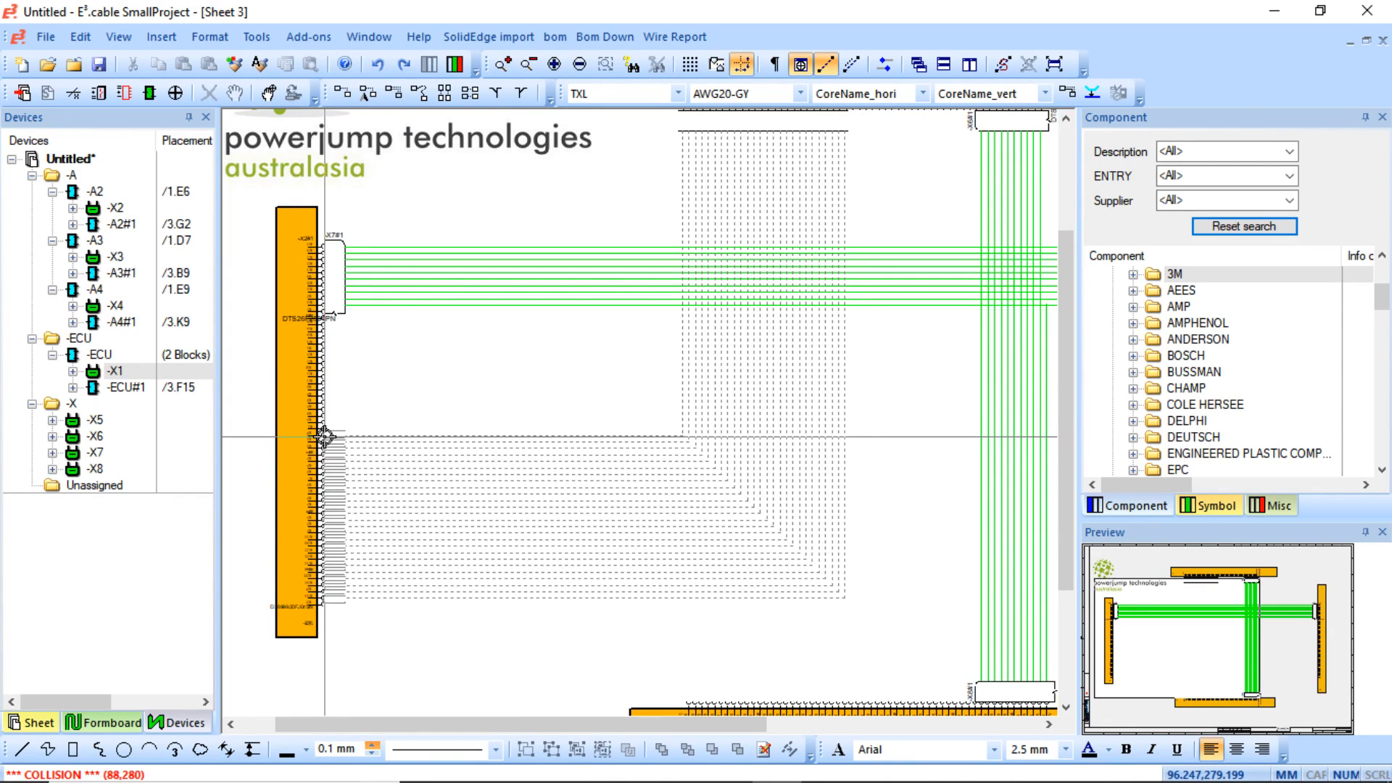
left_click_drag(363, 445, 323, 605)
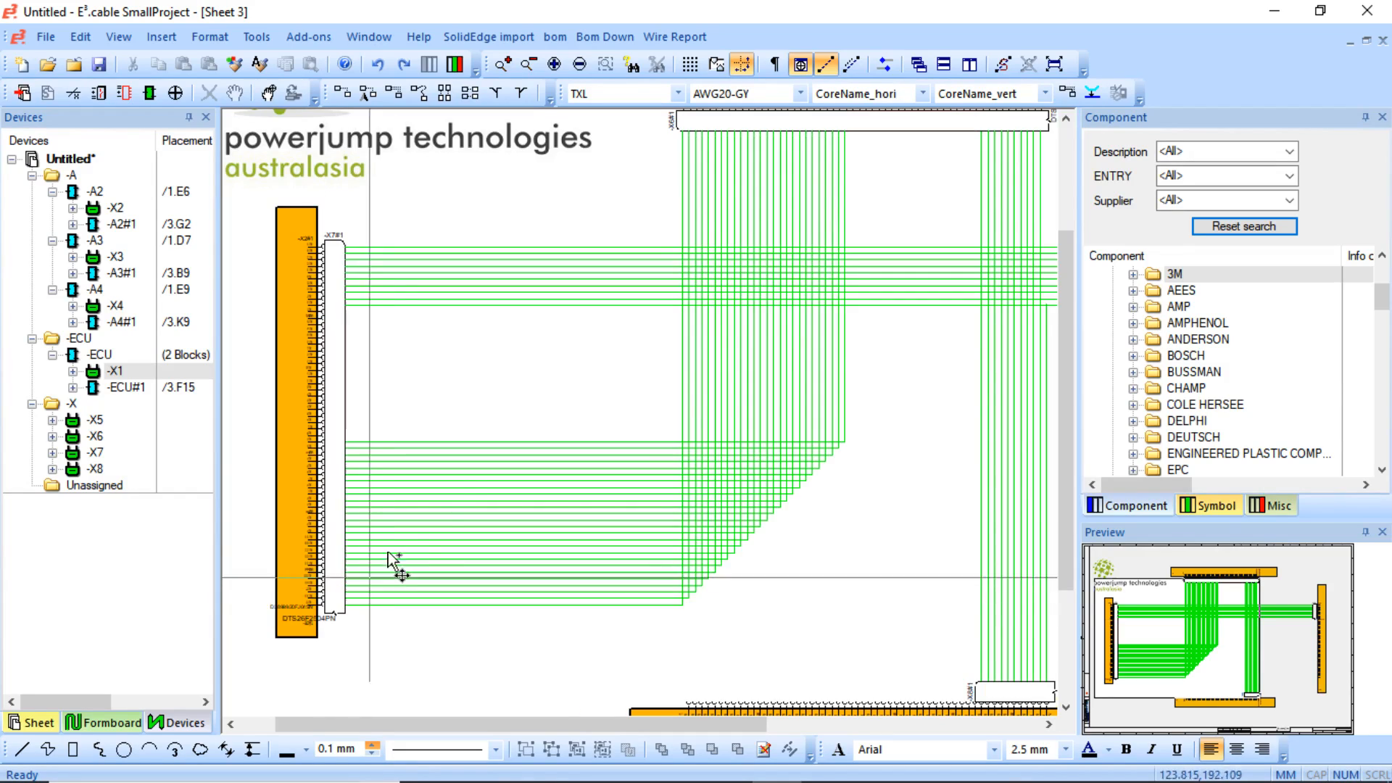
- Connect the lower group of X1 pins on the ECU to the X4 pins on A4 left of its vertical wires using area connection
scroll(551, 499, "left", 1)
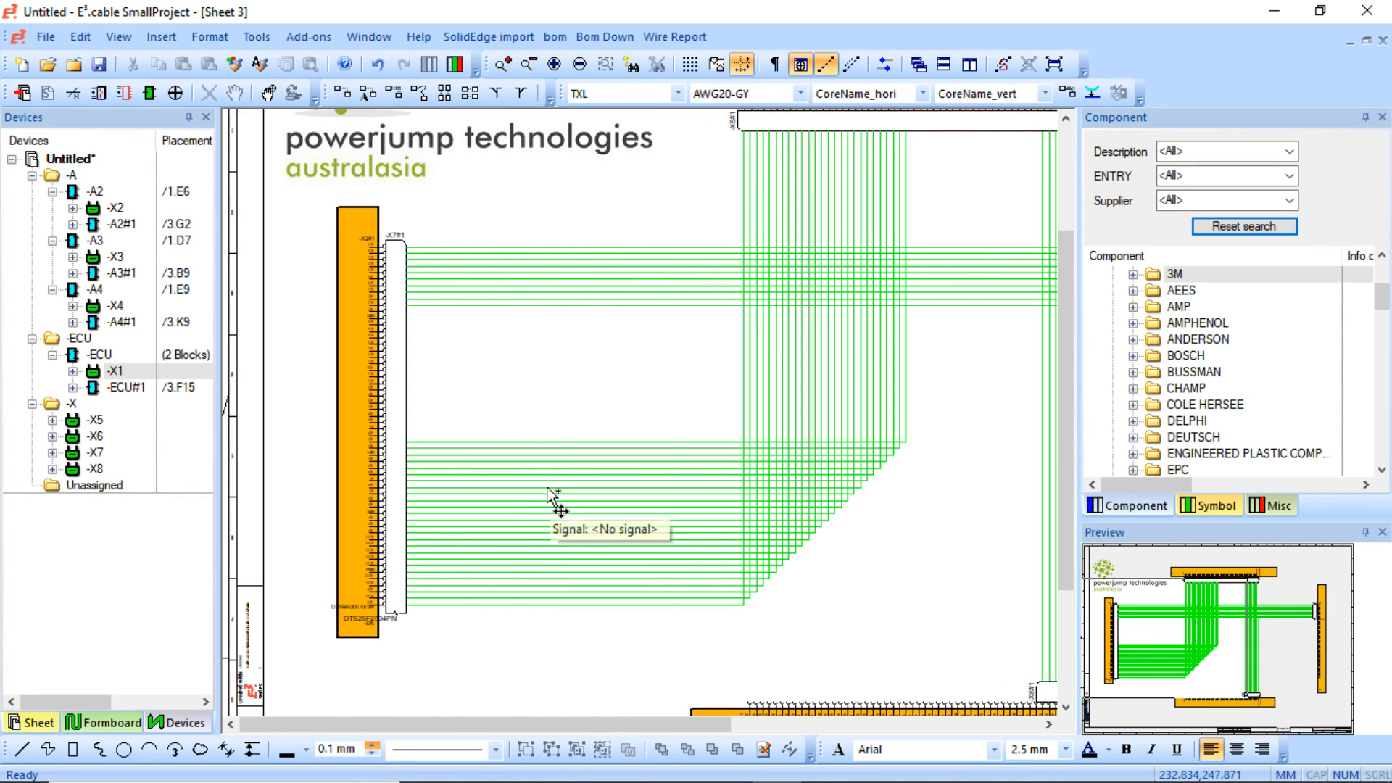
scroll(551, 499, "right", 2)
scroll(453, 353, "down", 2)
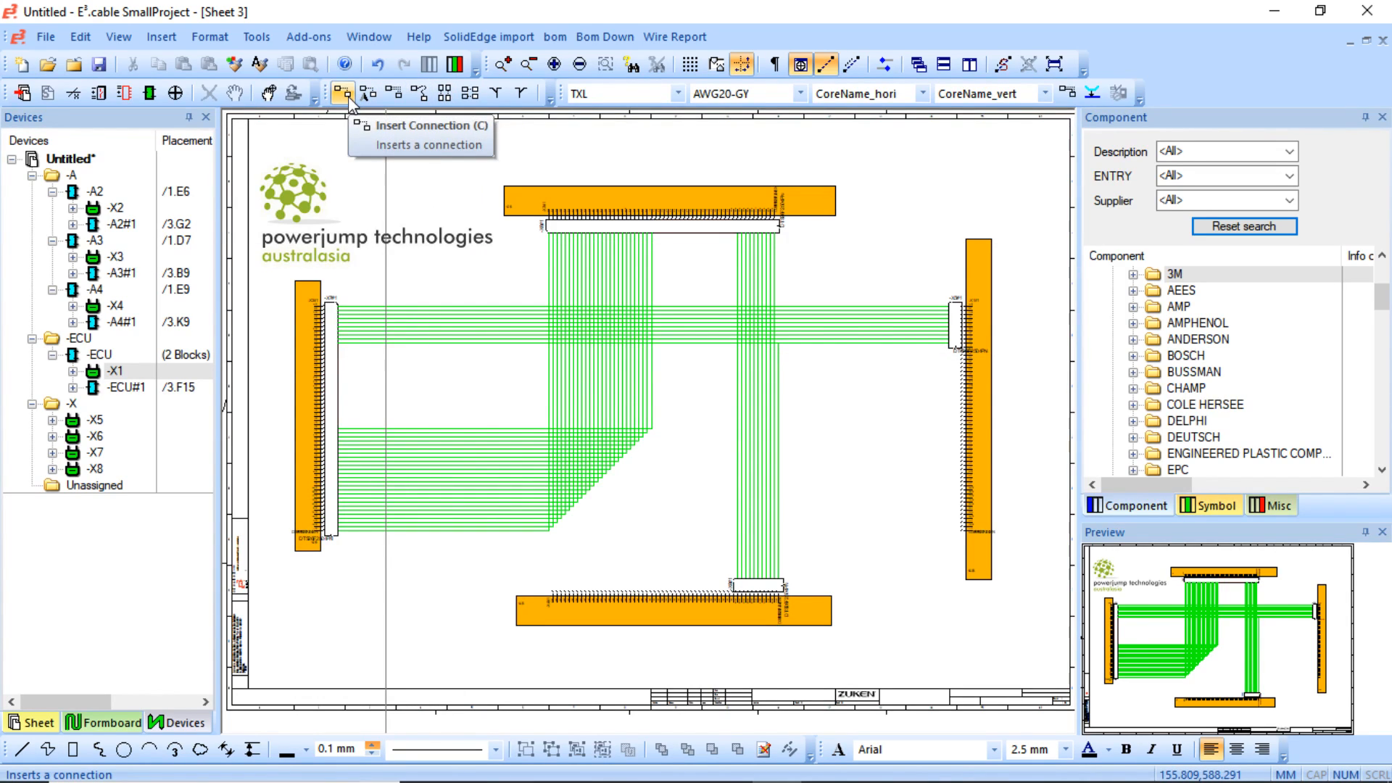
left_click(394, 93)
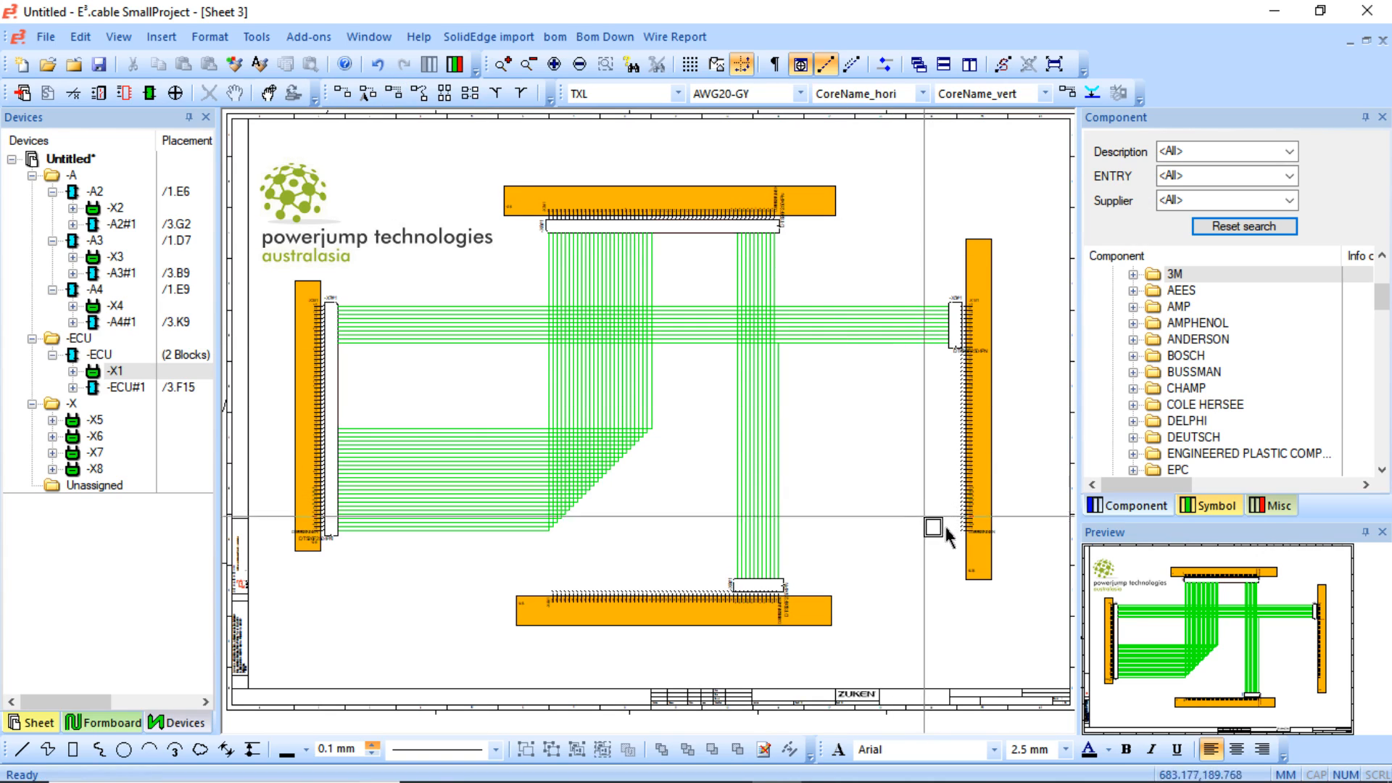
left_click_drag(965, 546, 913, 452)
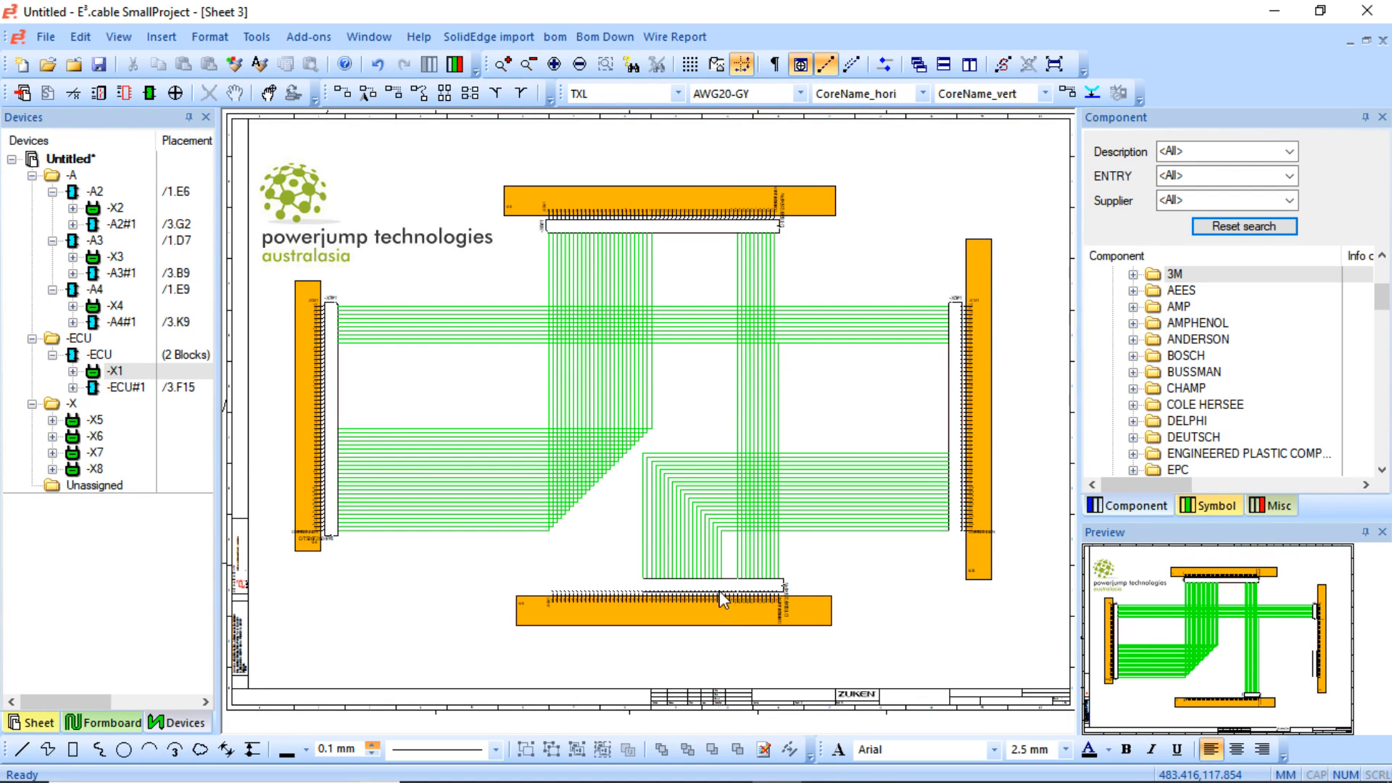
left_click(719, 590)
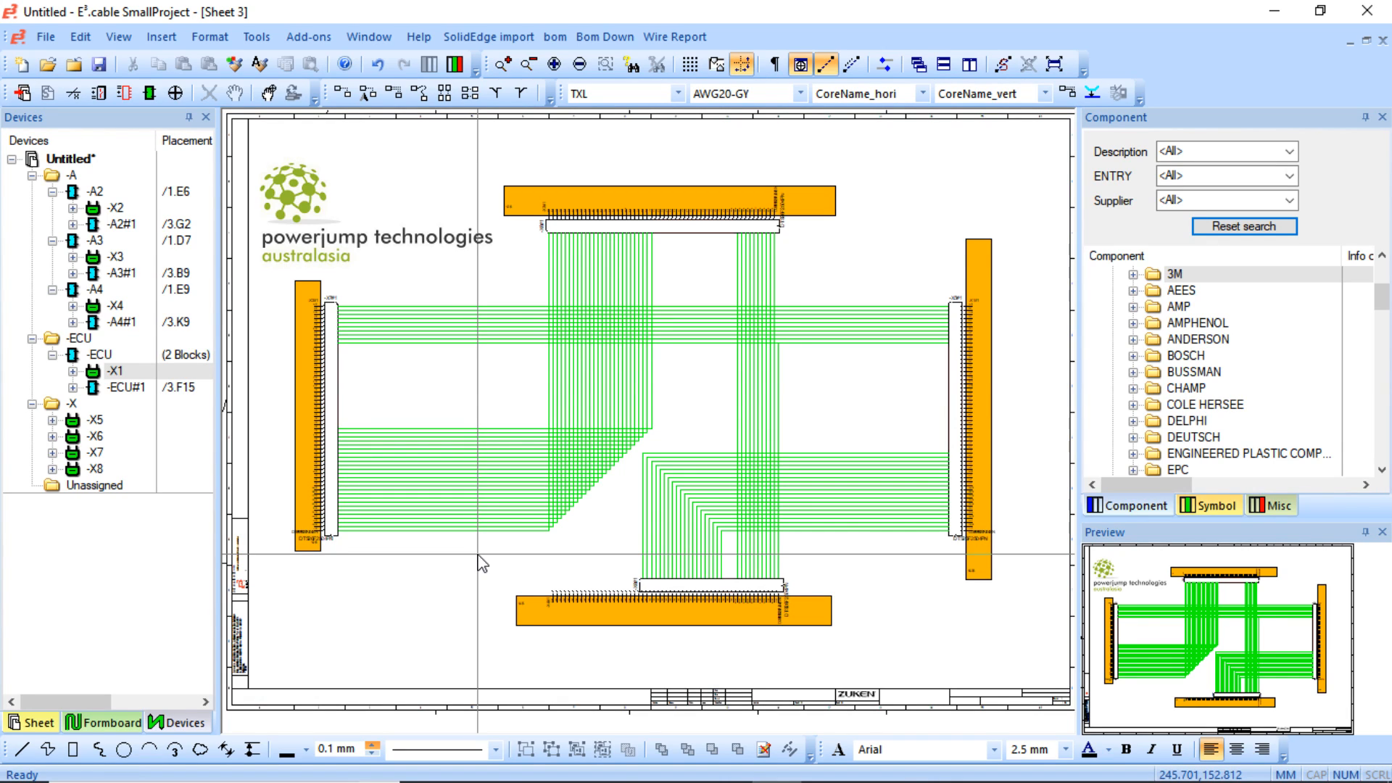
- Spread the blocks apart by moving A3 upward, the ECU to the right and A4 downward on the sheet
left_click(689, 194)
left_click_drag(692, 193, 685, 155)
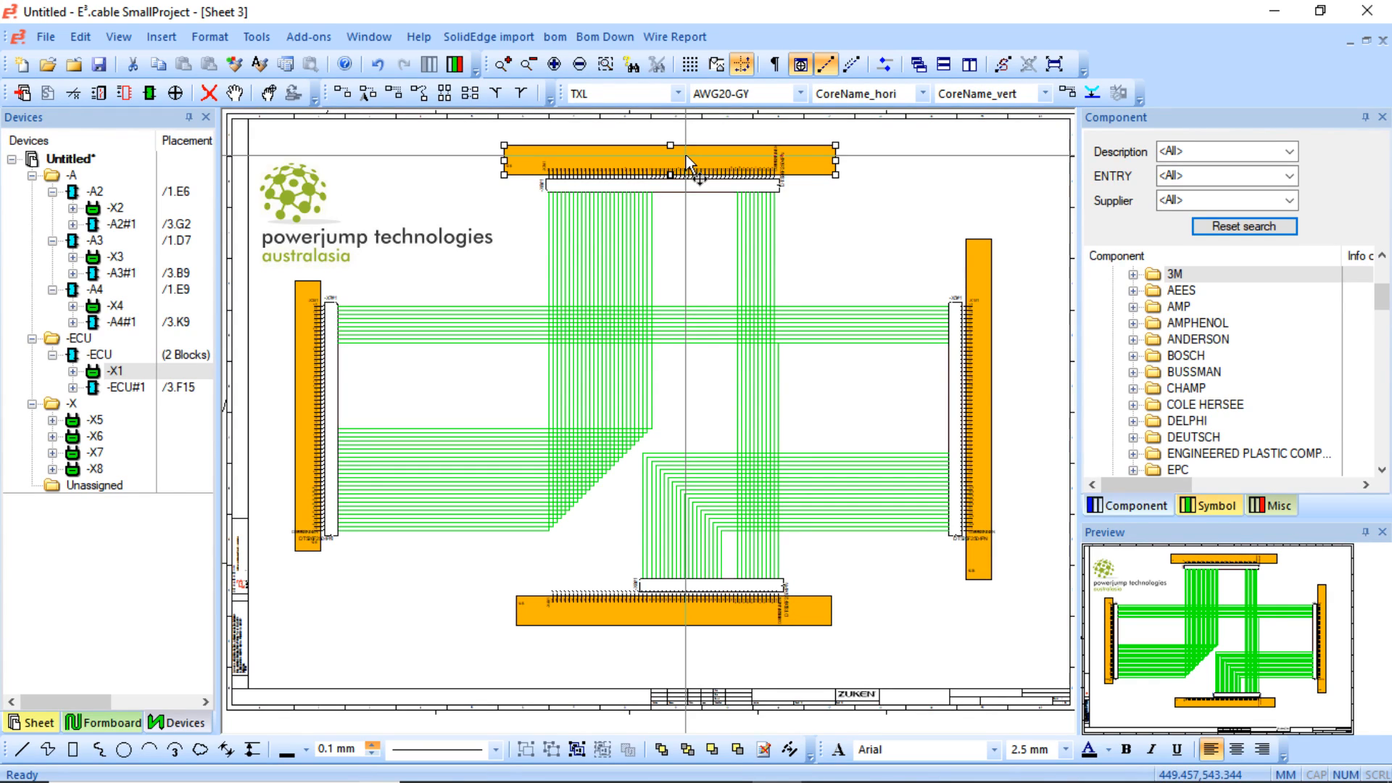
left_click(992, 435)
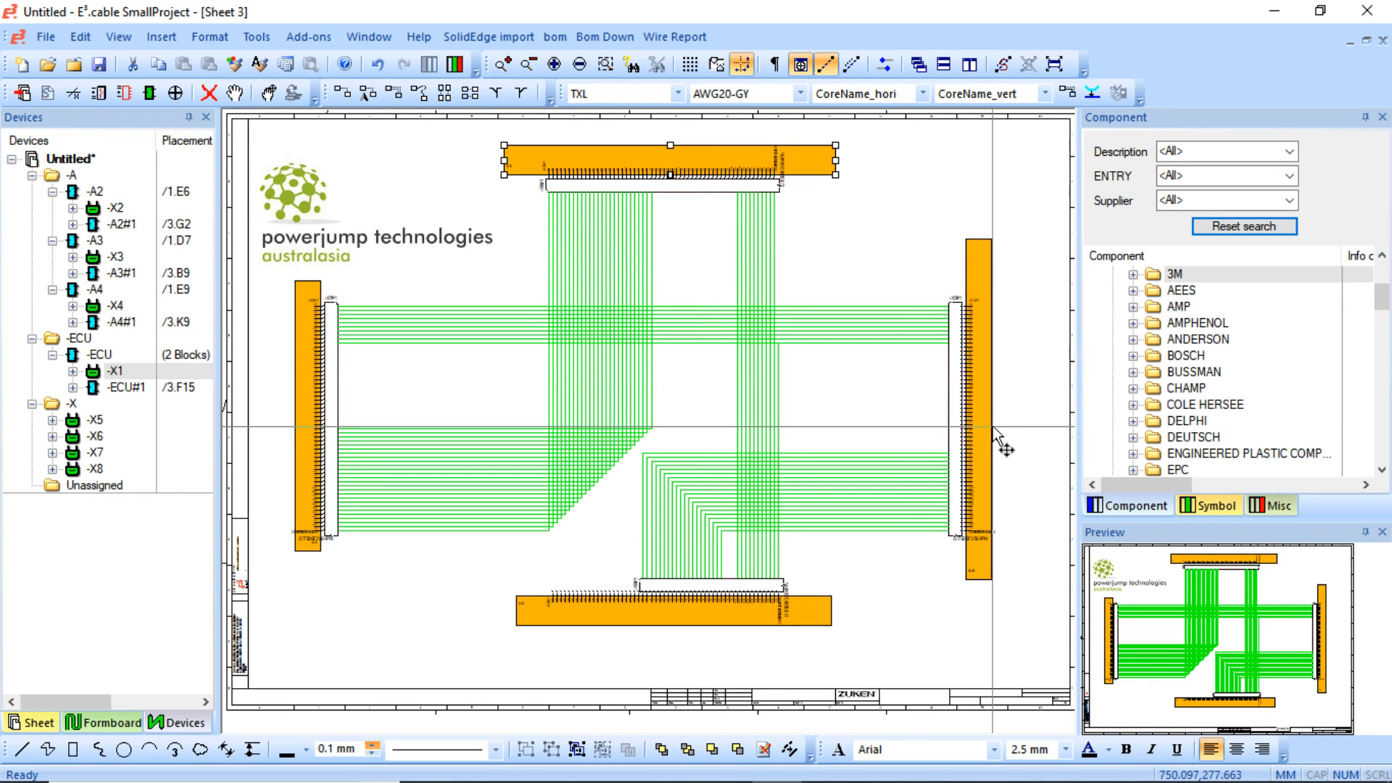
mouse_move(1003, 438)
left_mouse_down()
mouse_move(1034, 395)
mouse_move(1028, 365)
mouse_move(1013, 444)
mouse_move(1041, 426)
mouse_move(1027, 426)
left_mouse_up()
left_click_drag(685, 613, 686, 642)
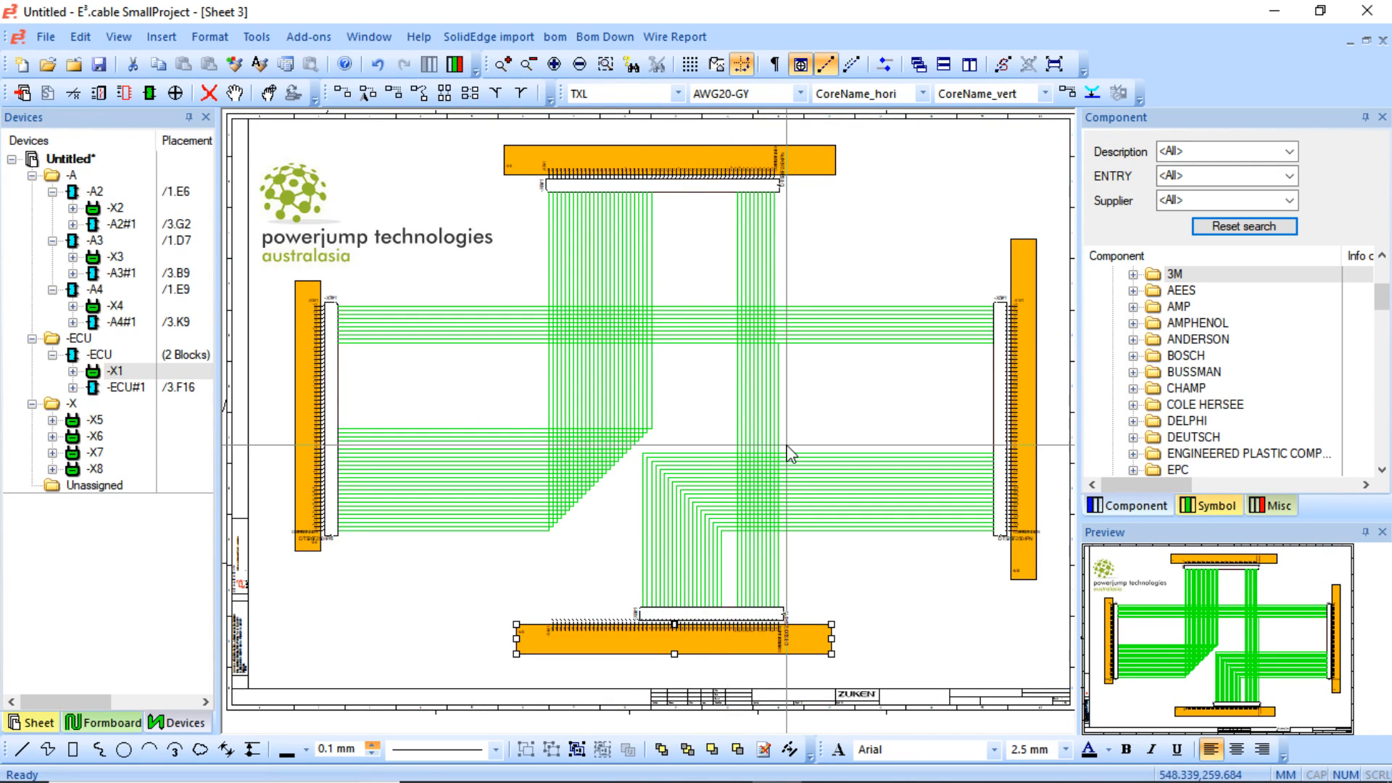
- Lengthen the ECU block downward by stretching its lower edge past the connector pins
key("z")
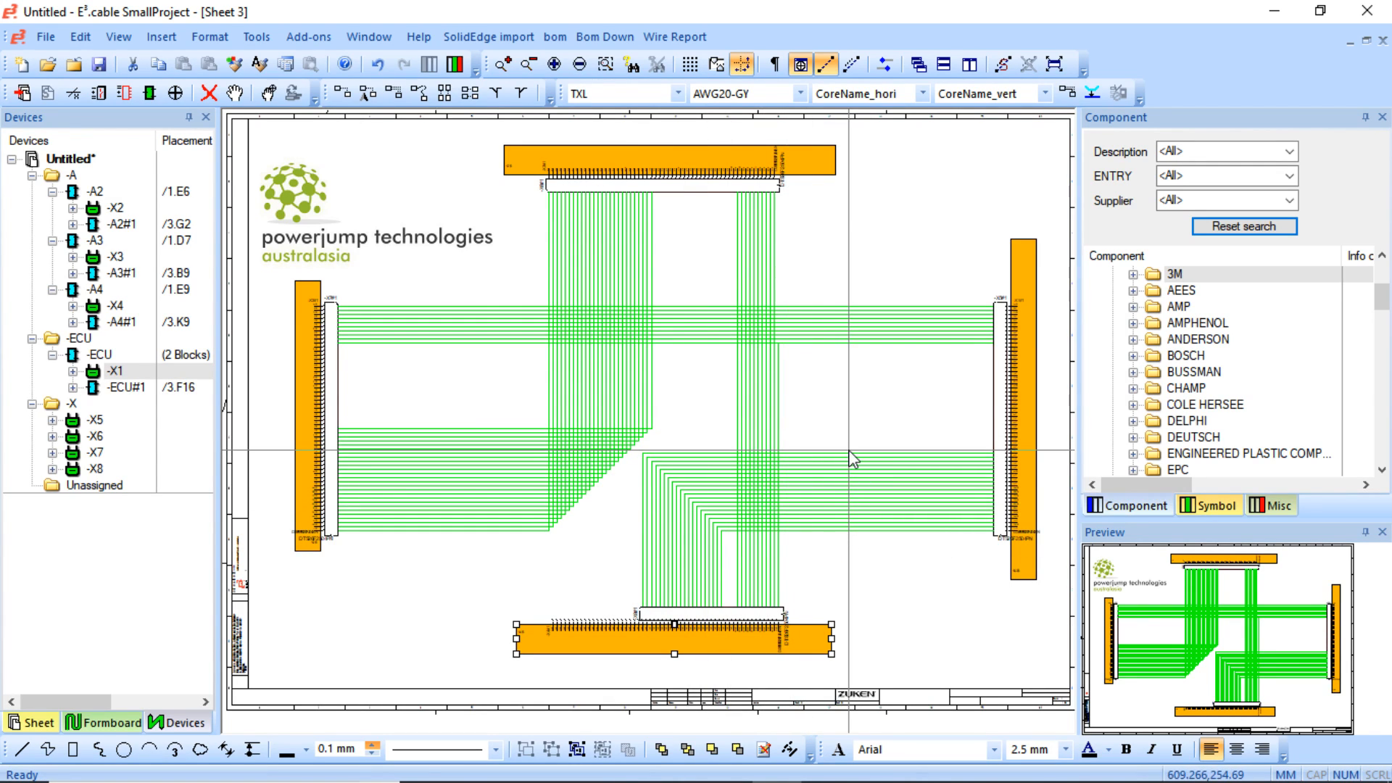
left_click_drag(946, 437, 1050, 571)
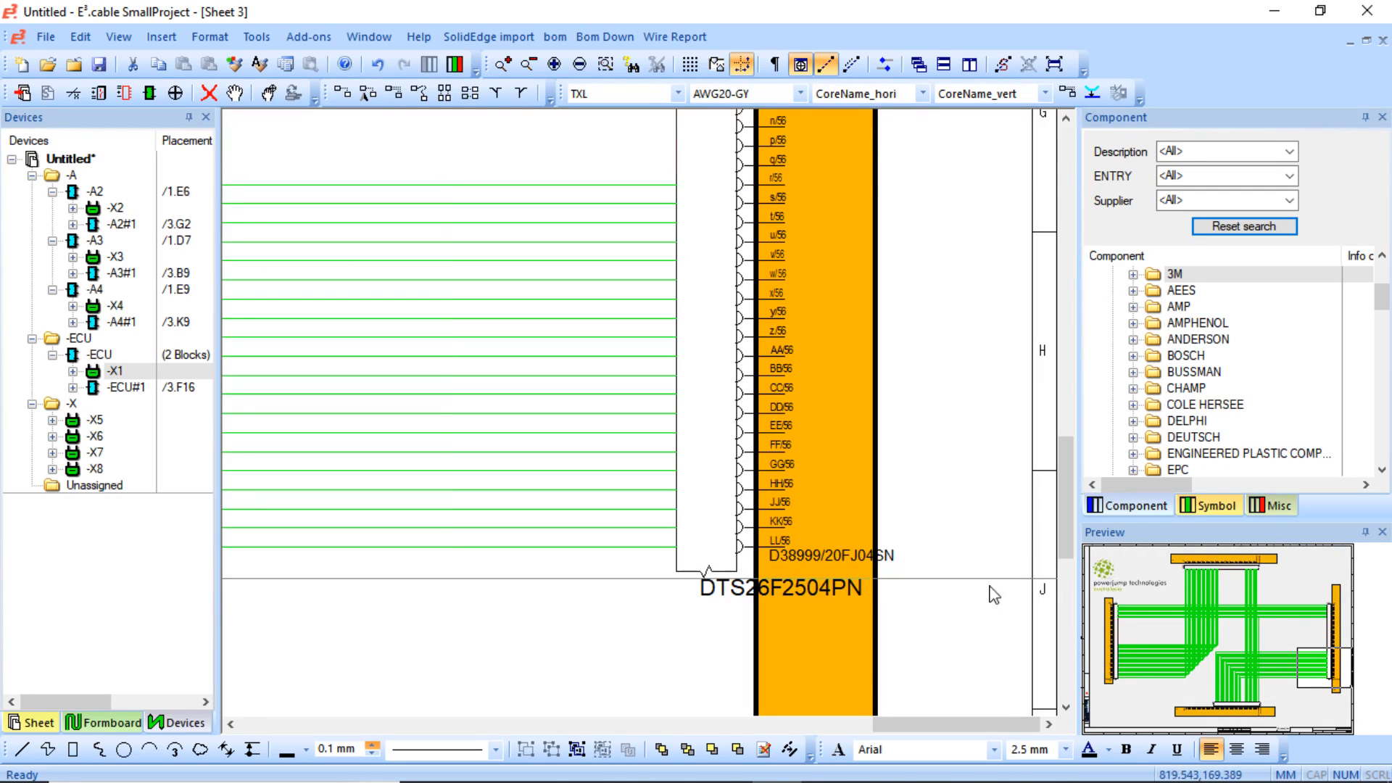
scroll(925, 560, "down", 5)
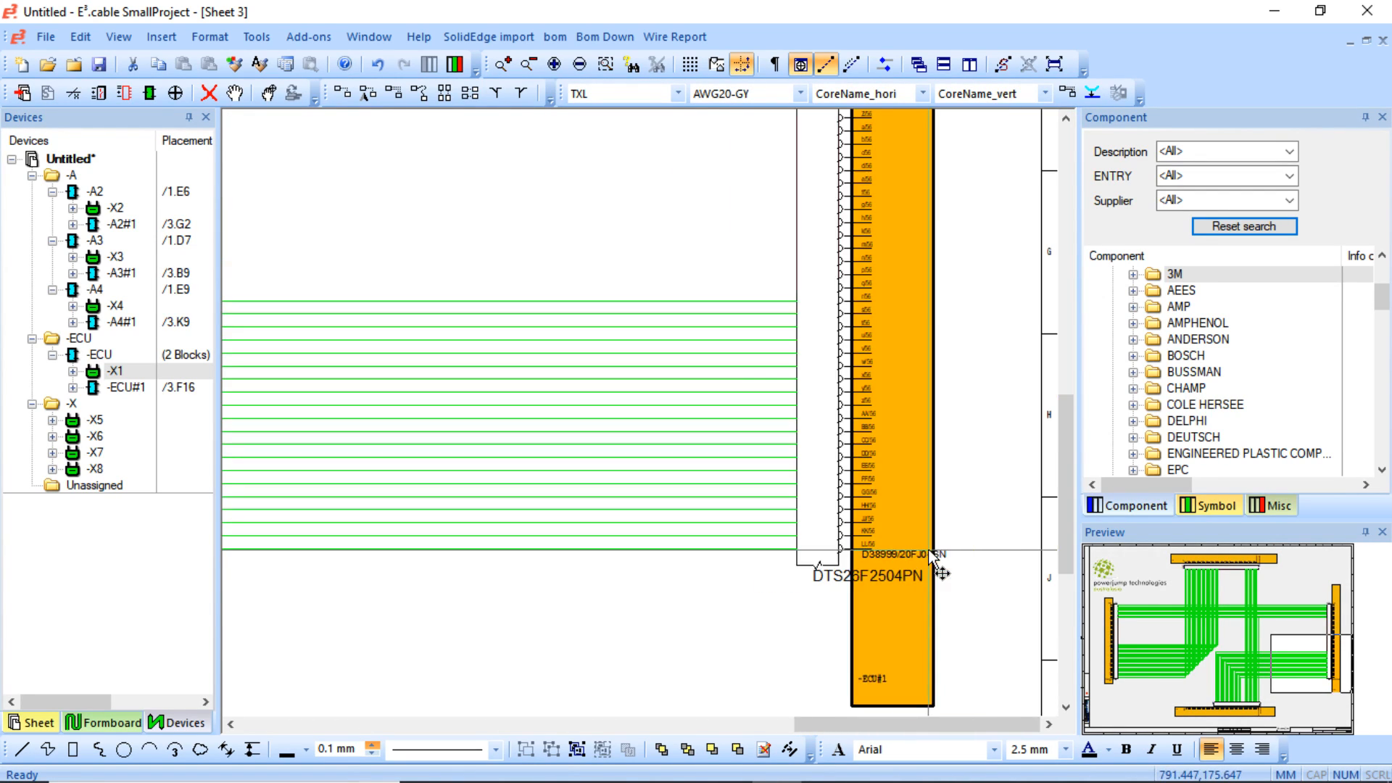
left_click(963, 646)
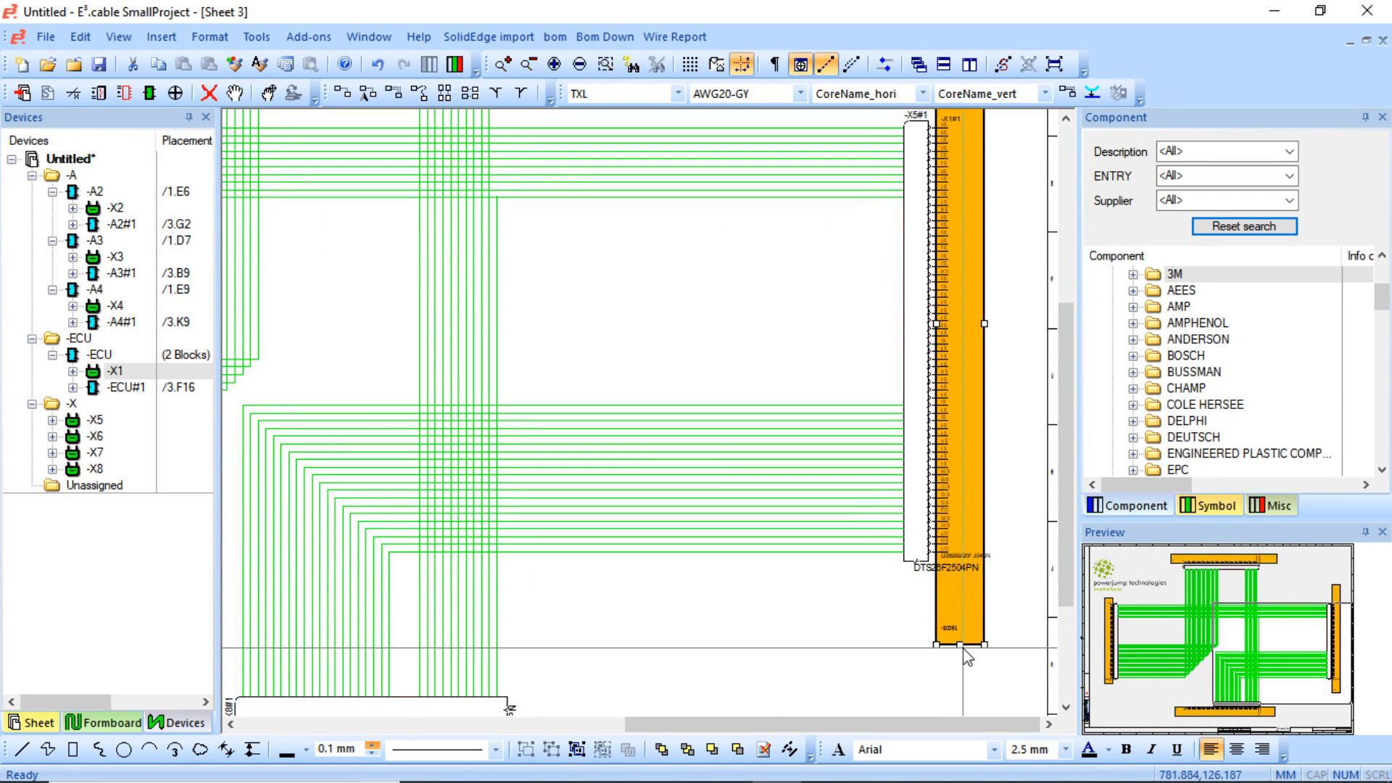
left_click_drag(962, 649, 959, 706)
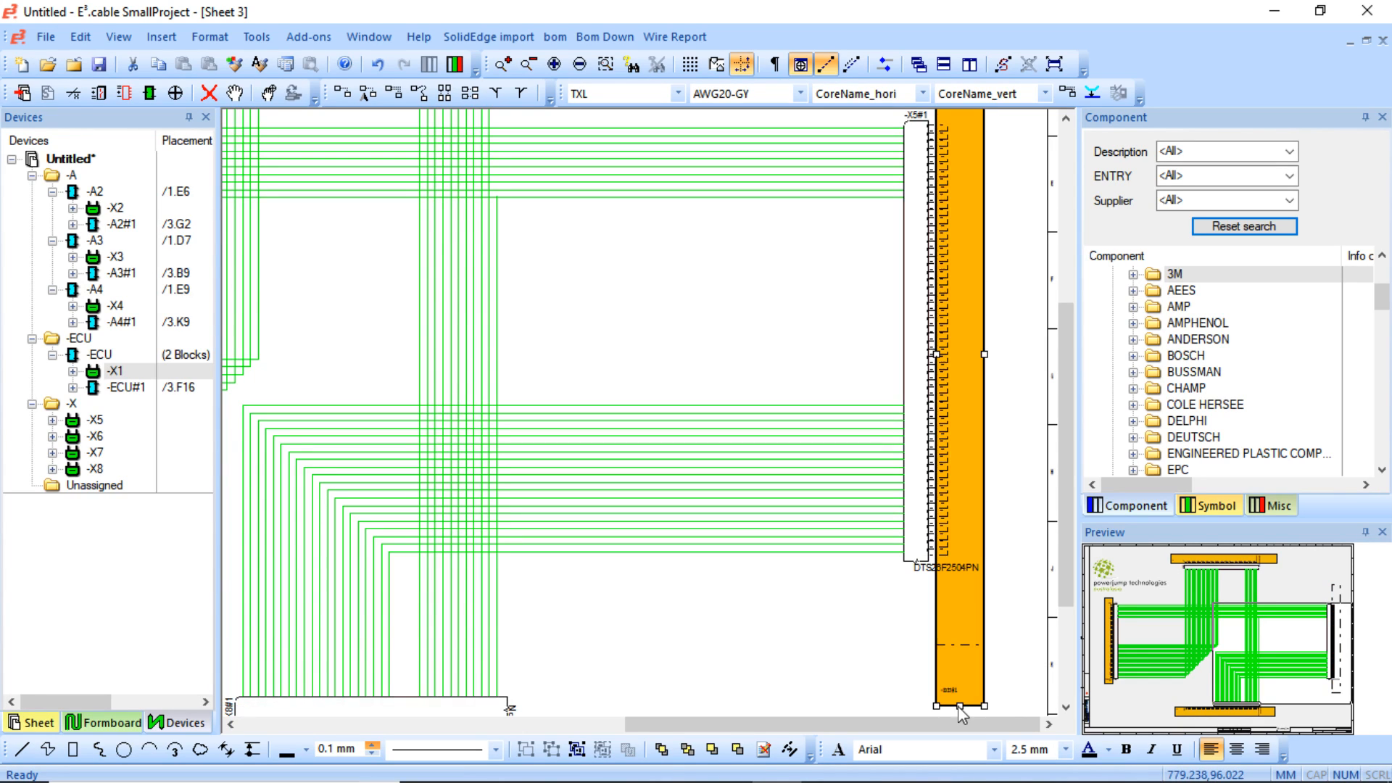
- Move the lower group of X1 pins on the ECU, with their mating connector pins, down into the lengthened part of the block
left_click(938, 411)
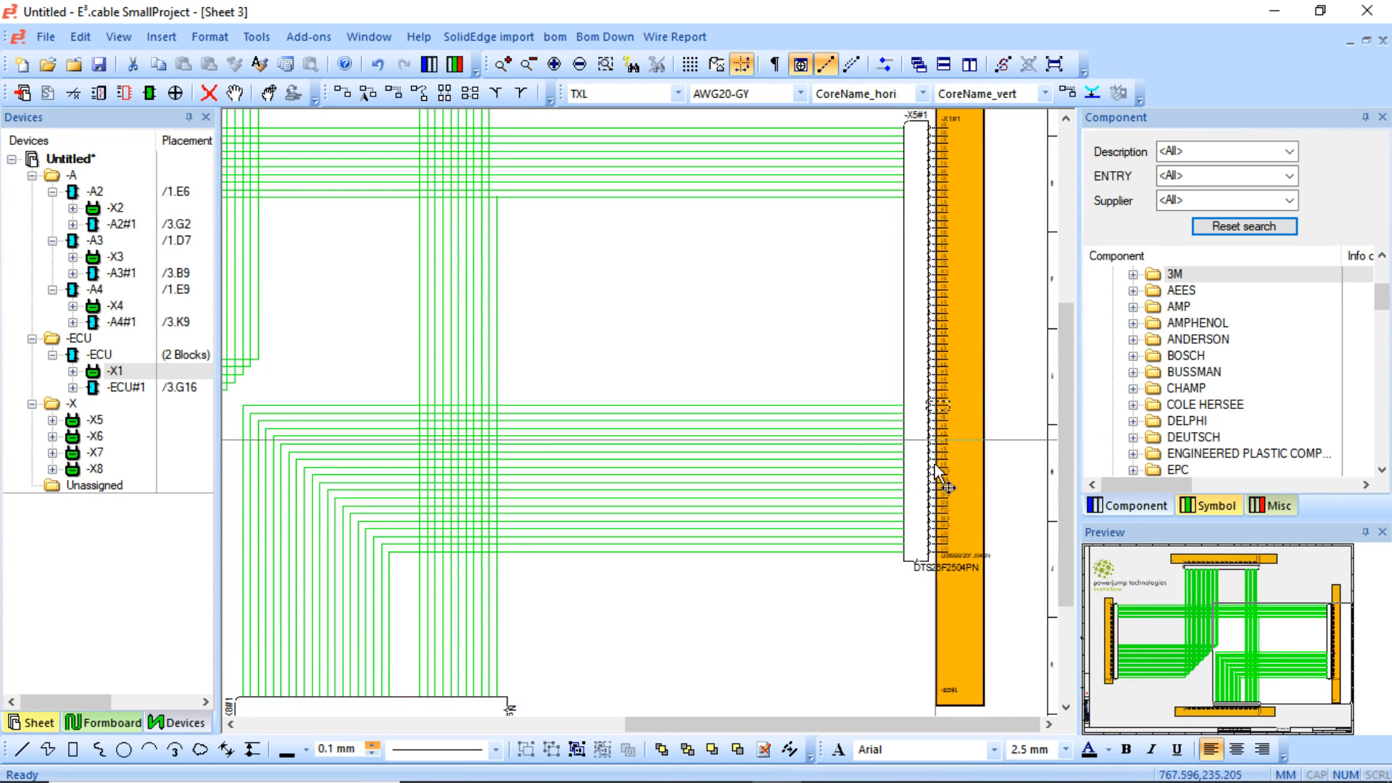
mouse_move(1024, 618)
left_mouse_down()
mouse_move(897, 421)
mouse_move(850, 403)
left_mouse_up()
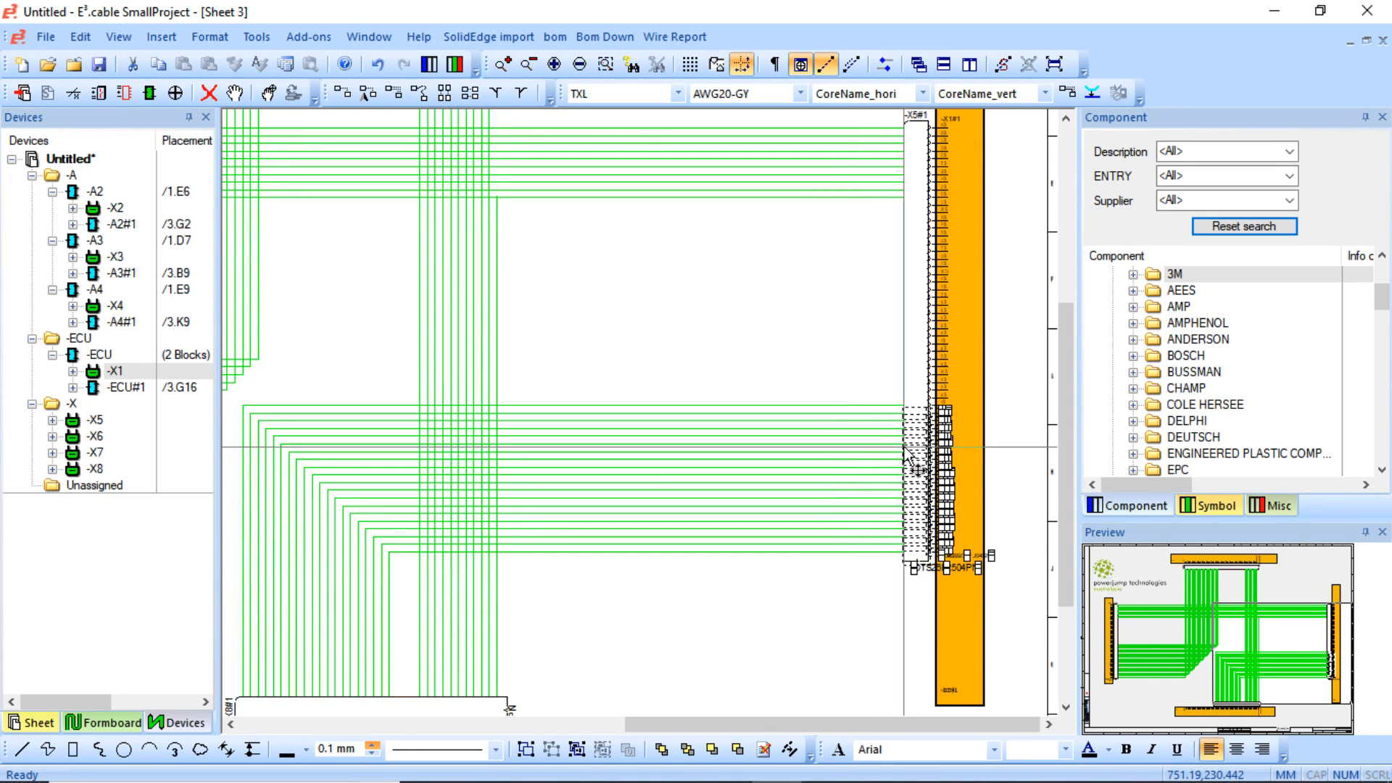
left_click_drag(910, 457, 907, 558)
left_click(874, 477)
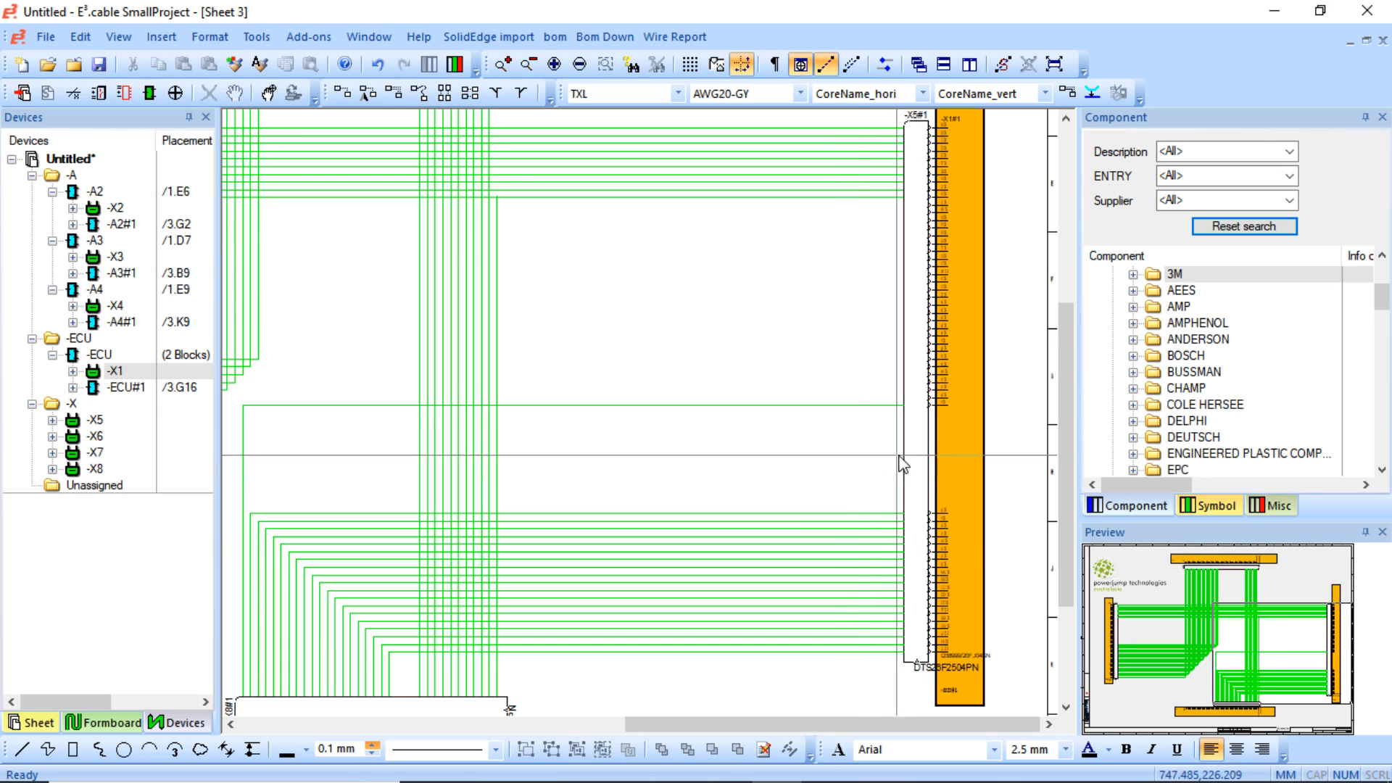
- Move the wired X1 pin r/56 on the ECU down to sit directly above pin s/56 in the lower group
left_click(920, 406)
left_click(935, 404)
left_click(933, 404)
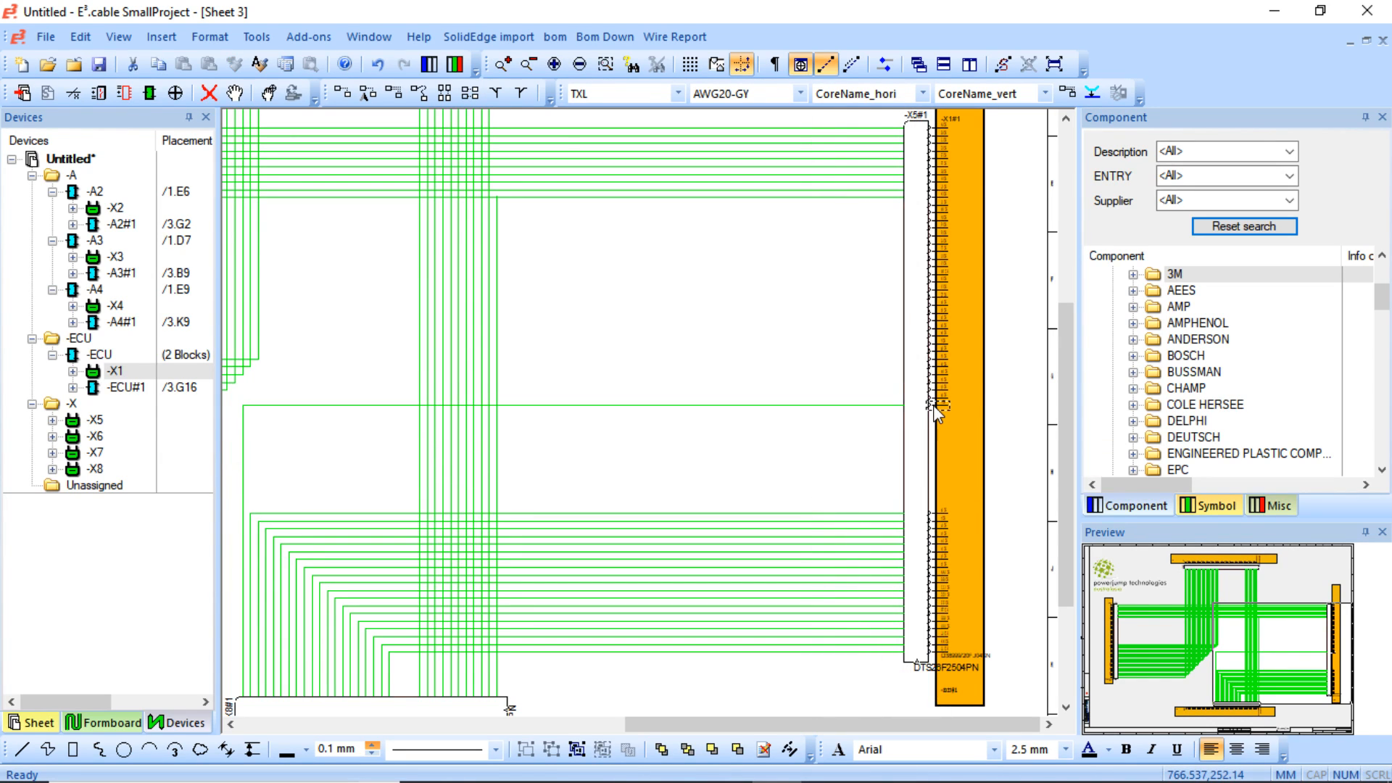
left_click(877, 413)
scroll(920, 435, "up", 5)
scroll(876, 414, "down", 4)
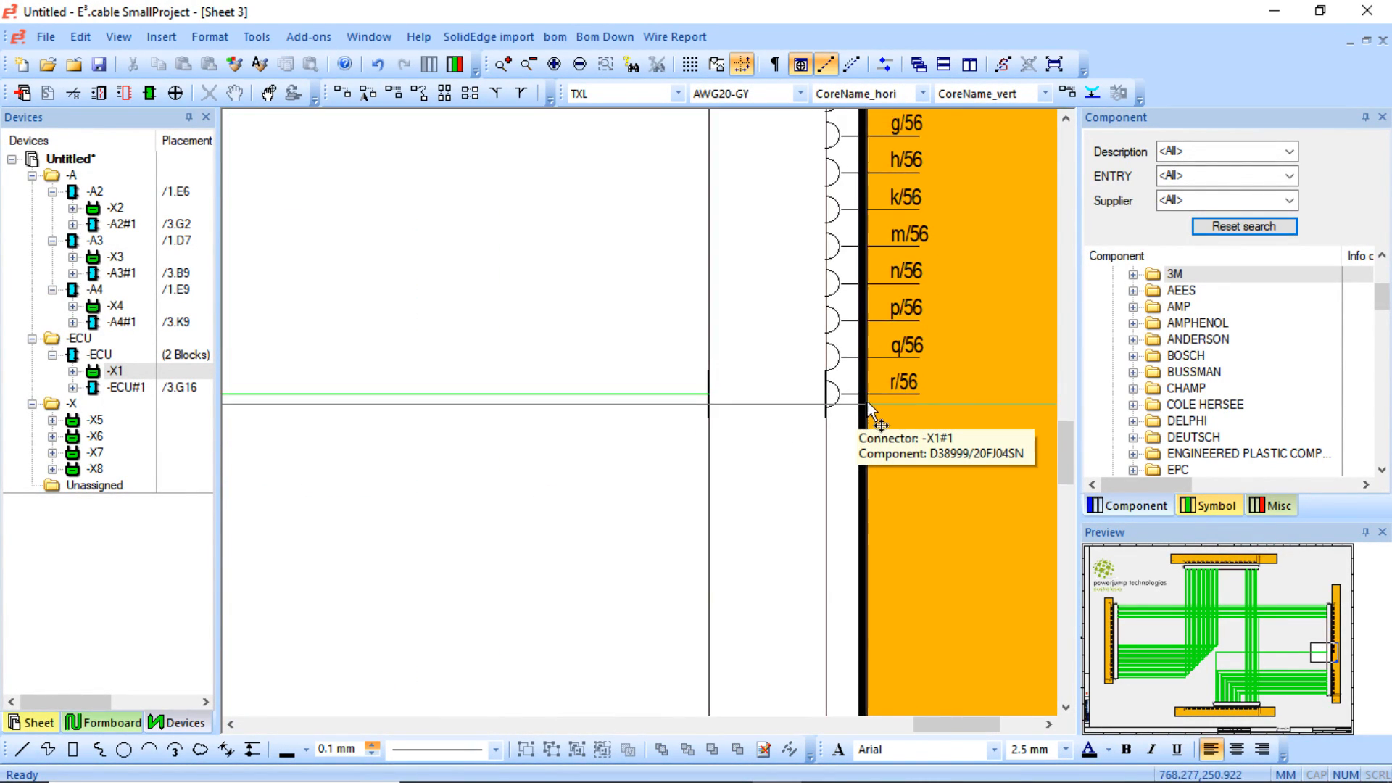
scroll(875, 403, "down", 3)
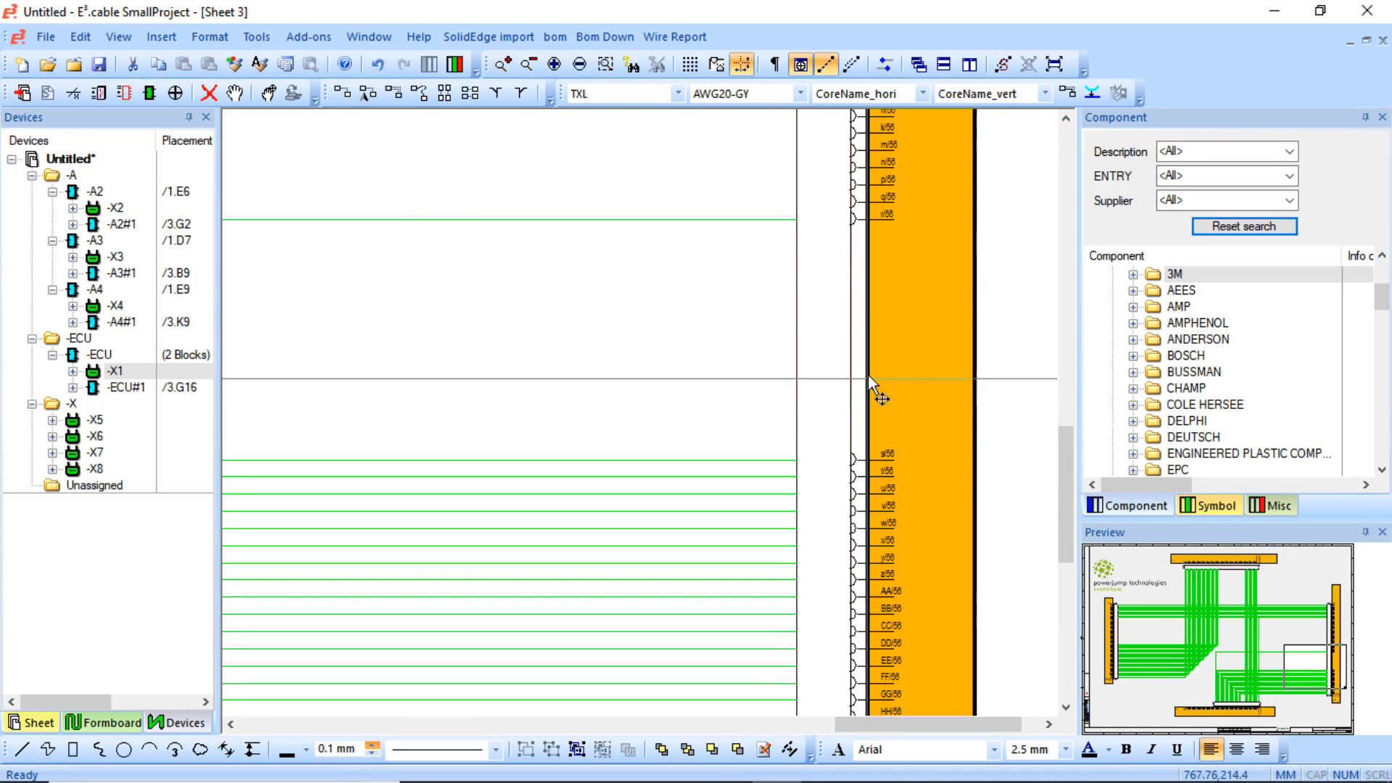
left_click(861, 222)
left_click_drag(860, 233, 870, 444)
scroll(662, 332, "down", 5)
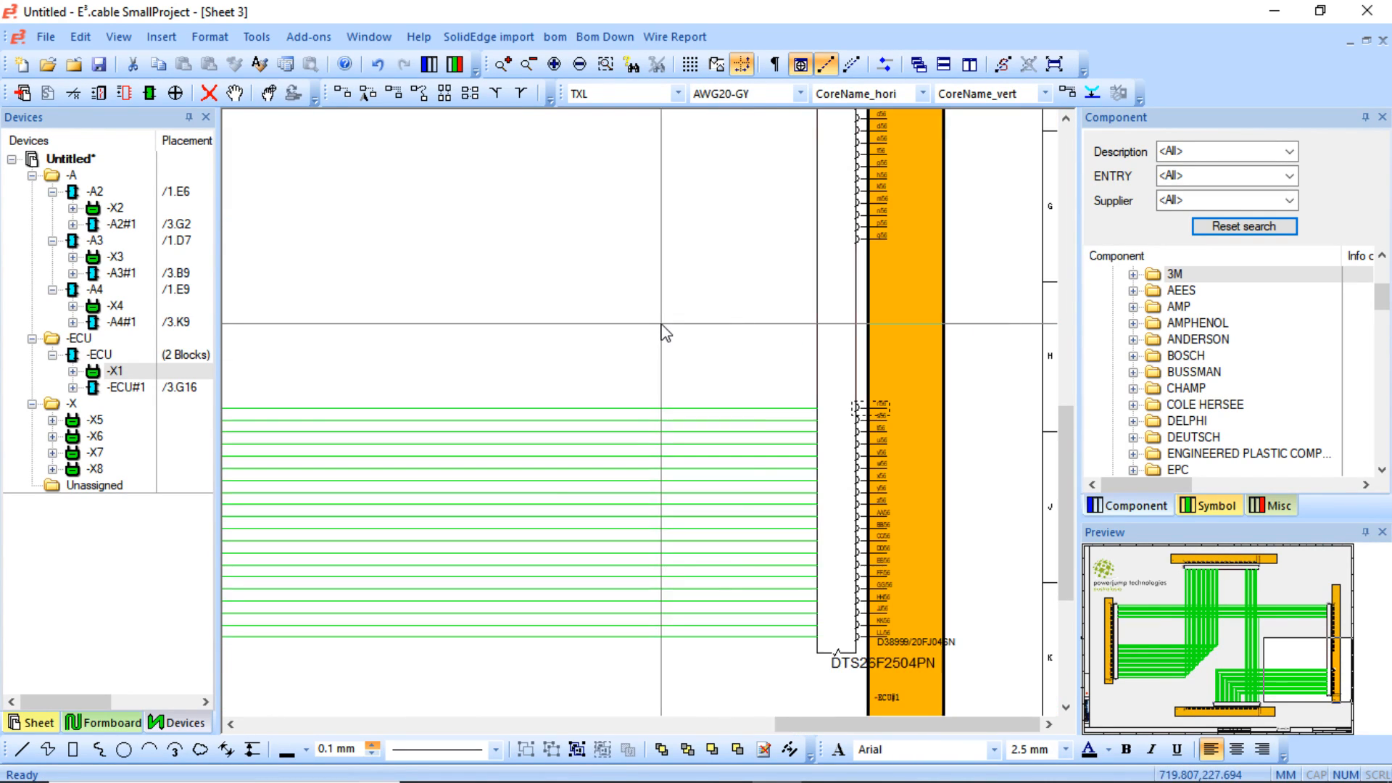
scroll(662, 331, "down", 4)
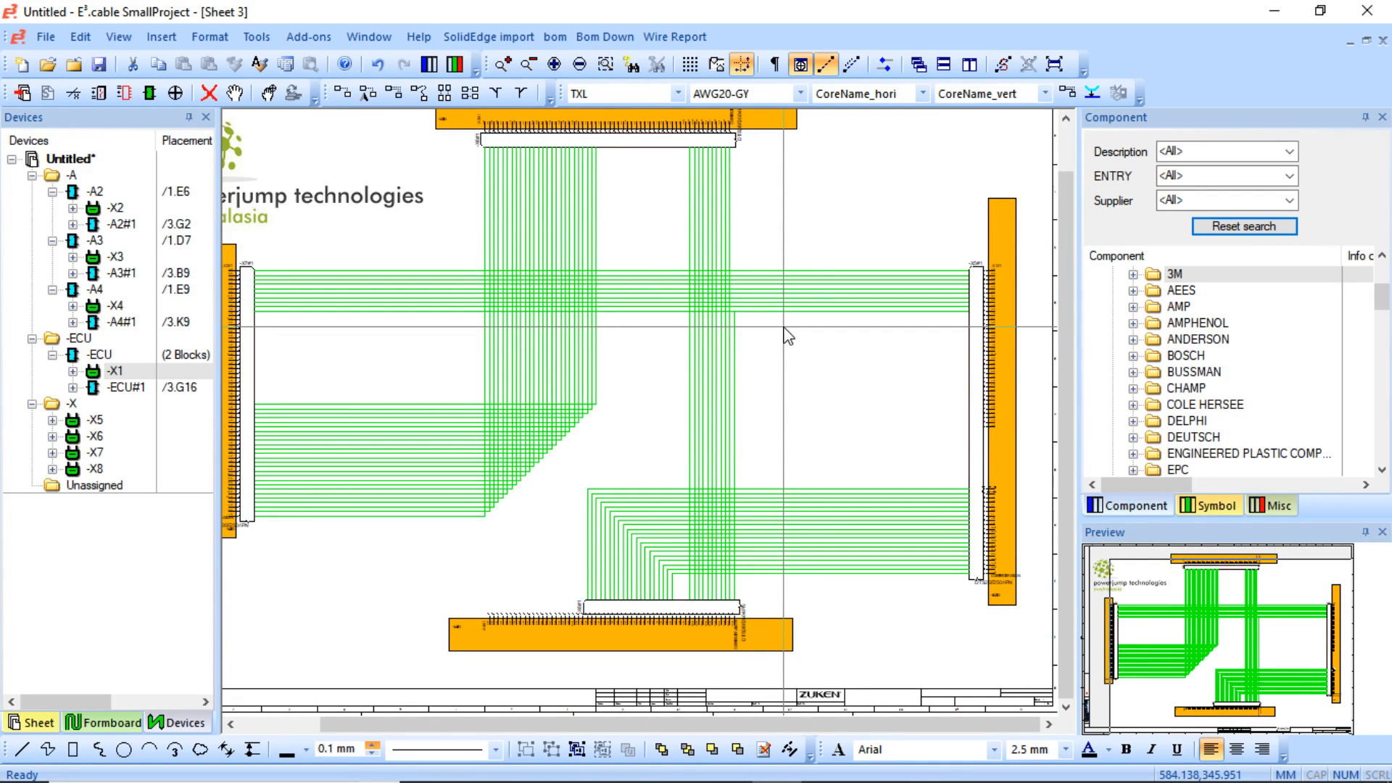
scroll(820, 380, "down", 1)
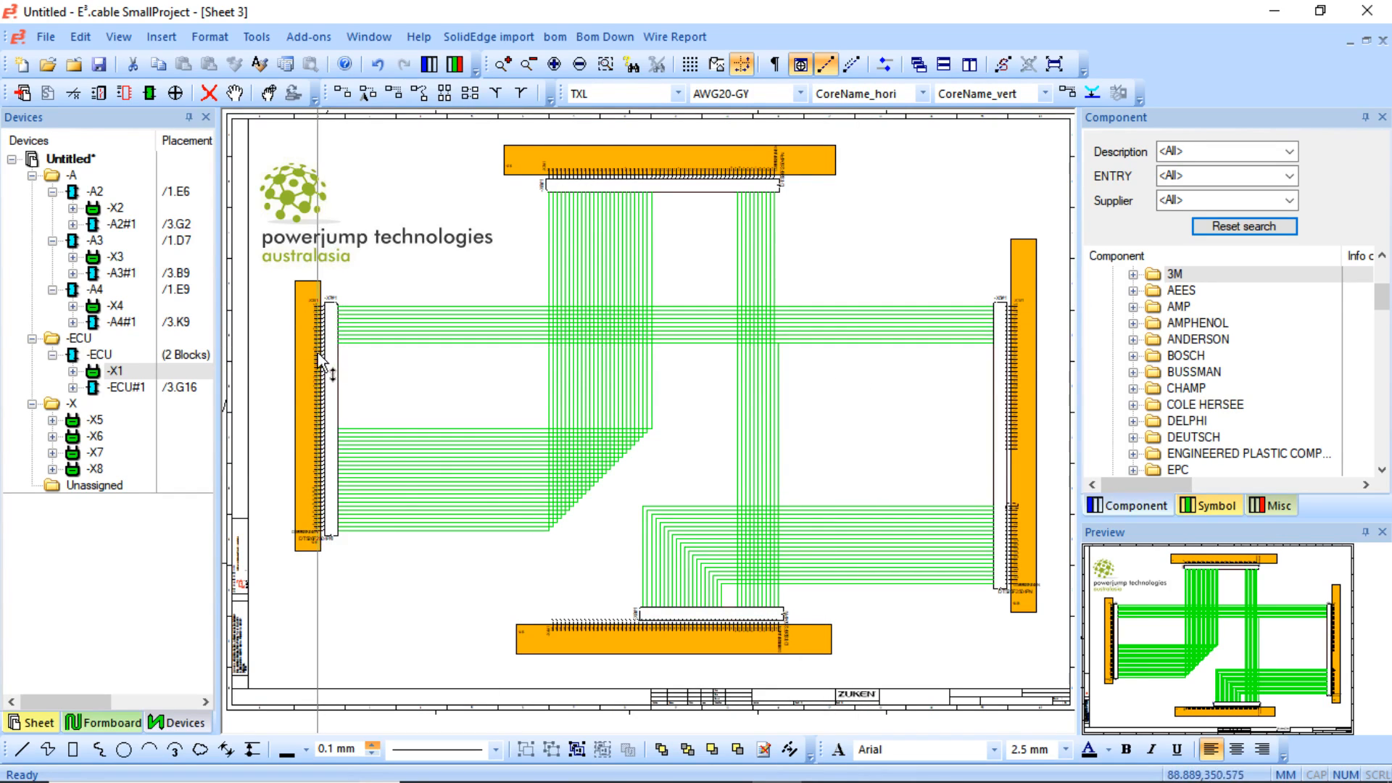
- Open sheet 1 and bring up the connection properties of the long horizontal line running along the vehicle's hull
left_click(42, 720)
double_click(102, 176)
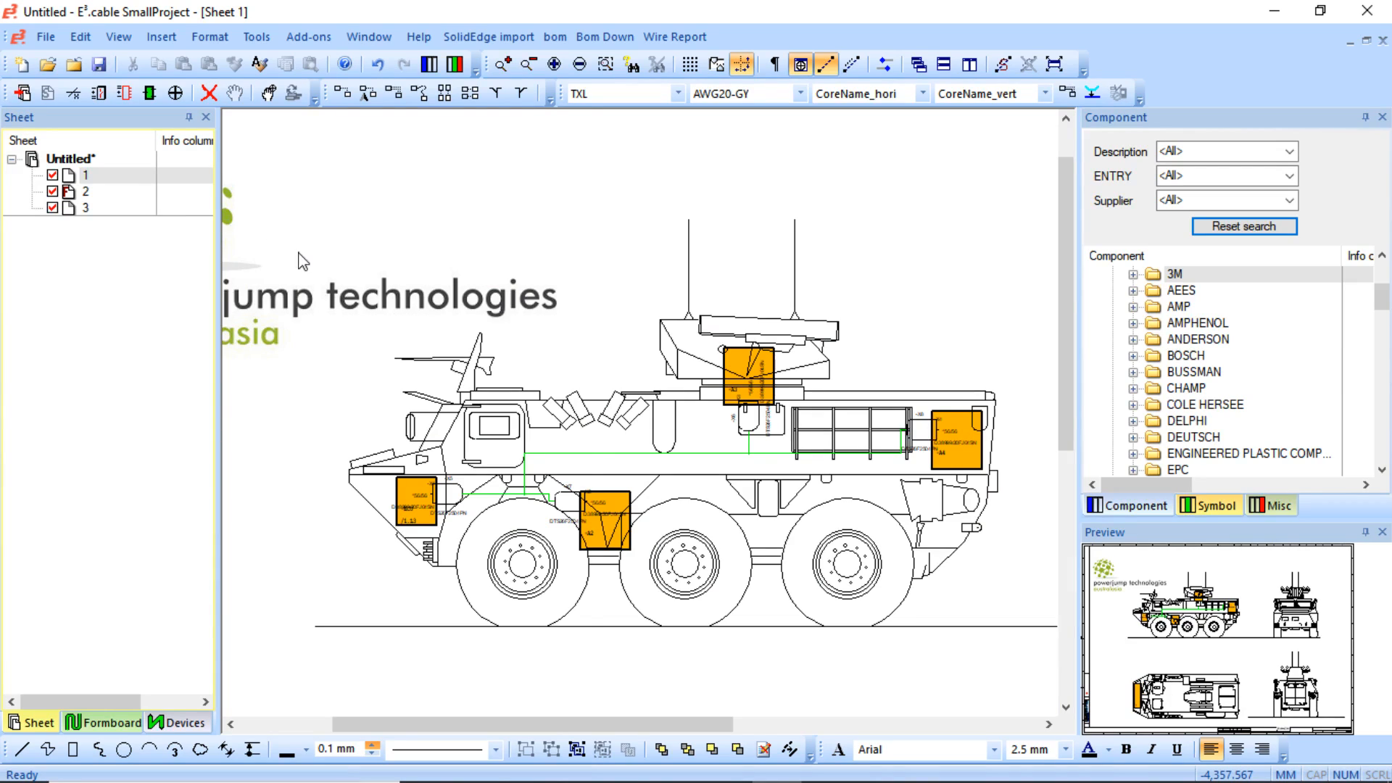
scroll(464, 503, "up", 2)
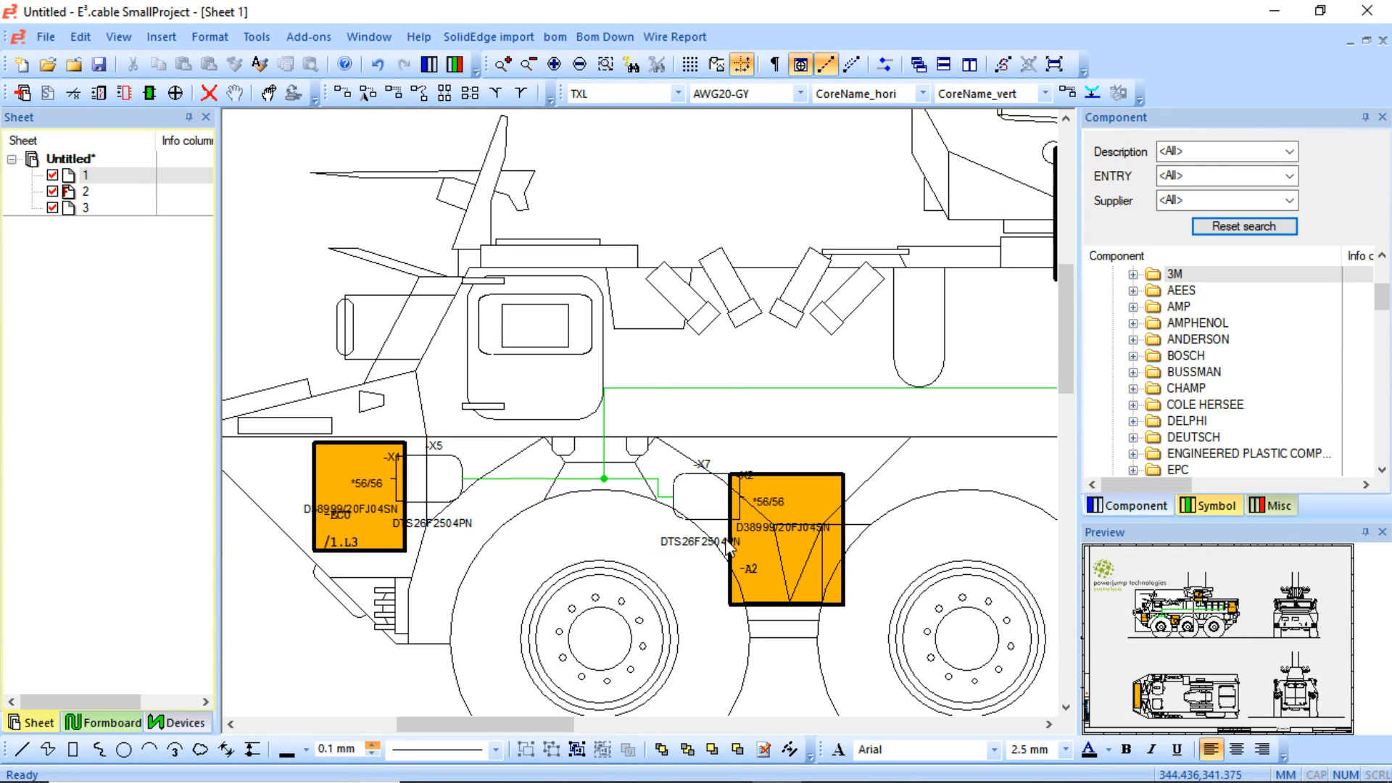
right_click(668, 399)
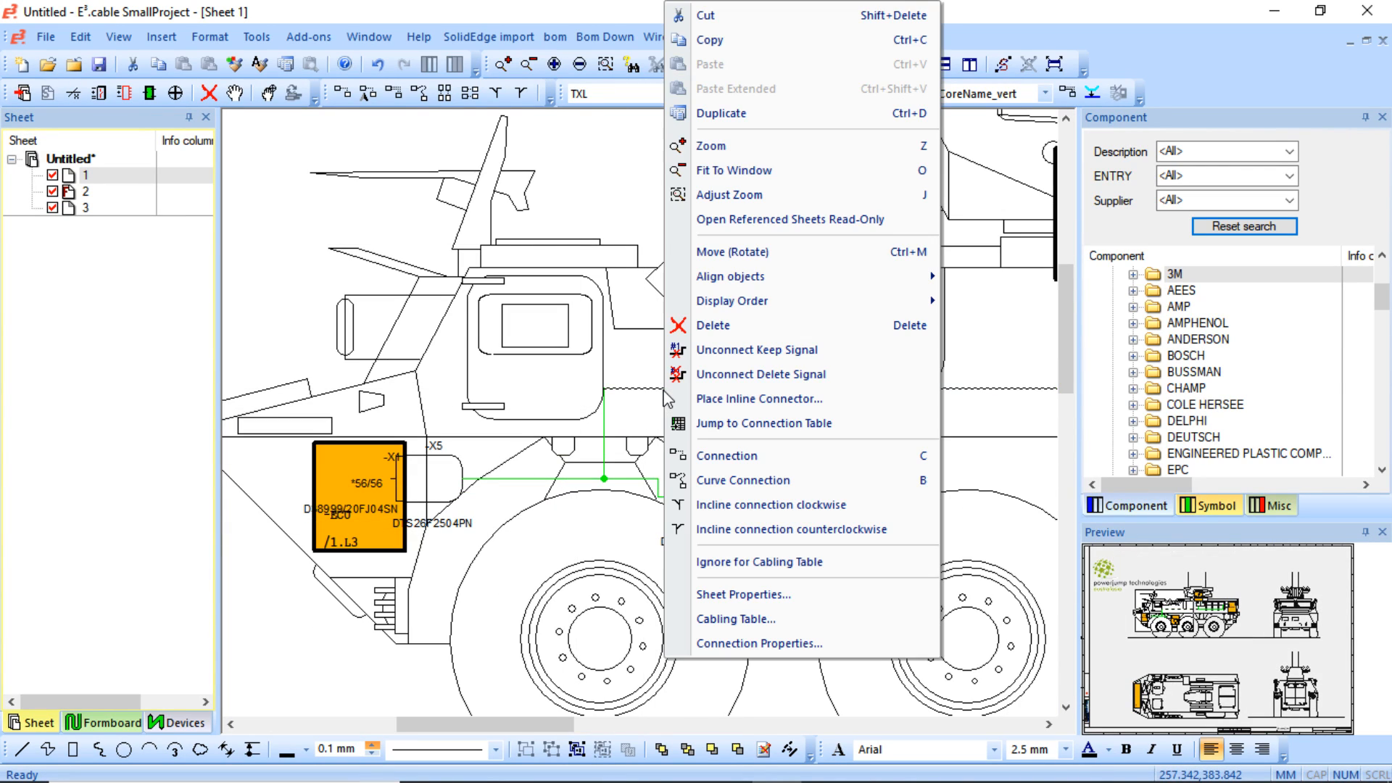
left_click(767, 648)
- Review the connection's net, signal attributes, wire/core connections and connect lines, then close its properties and return to sheet 3
left_click(776, 189)
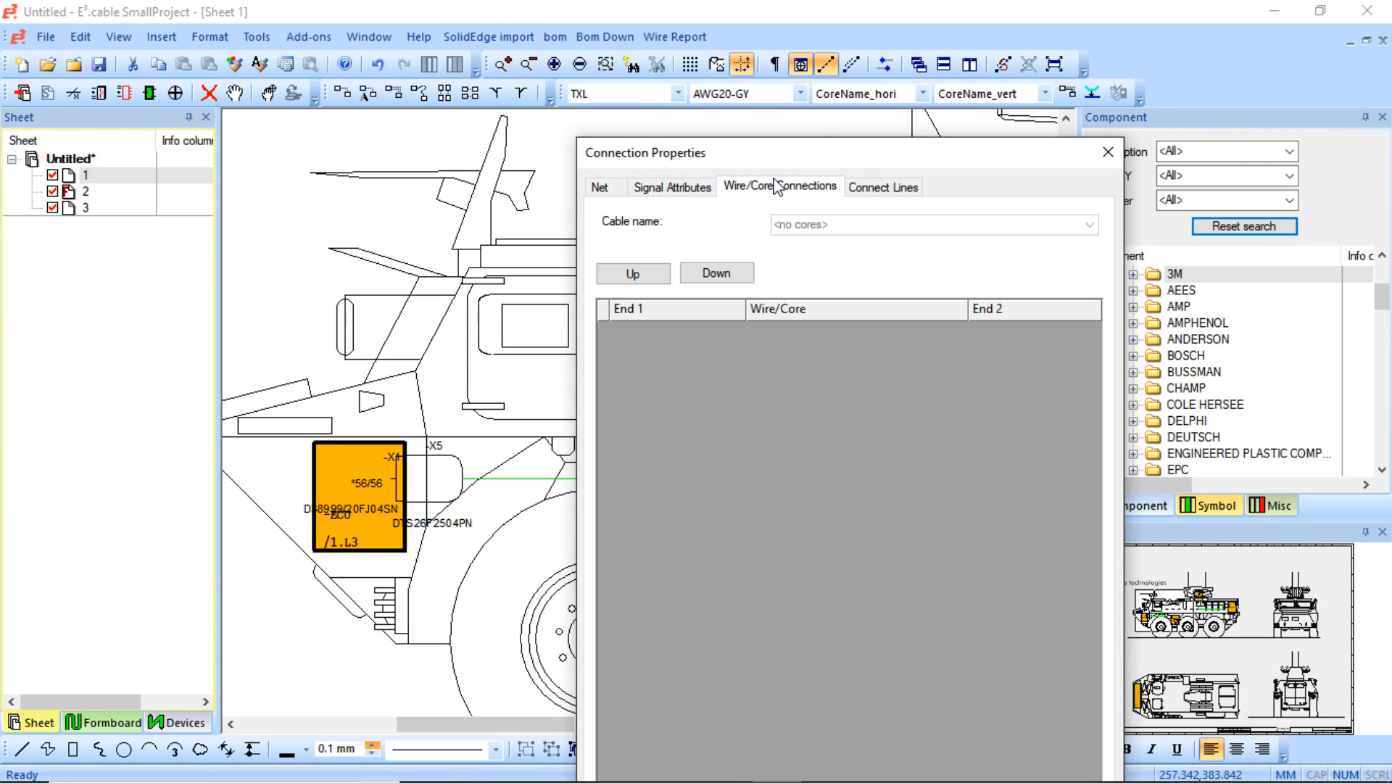
left_click_drag(789, 161, 754, 123)
left_click(674, 153)
left_click(567, 152)
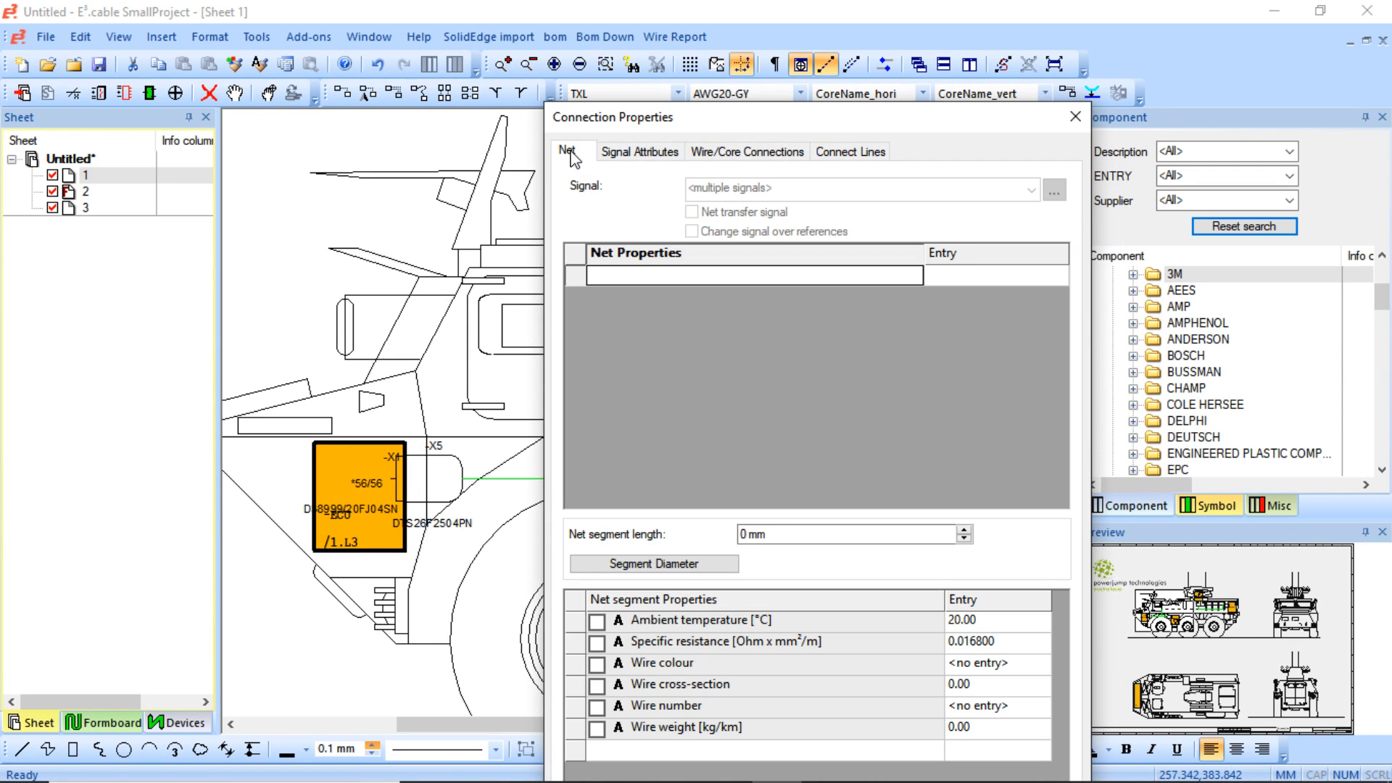
left_click(661, 159)
left_click(749, 151)
left_click(851, 152)
left_click(601, 153)
left_click(572, 153)
left_click(1074, 117)
double_click(94, 207)
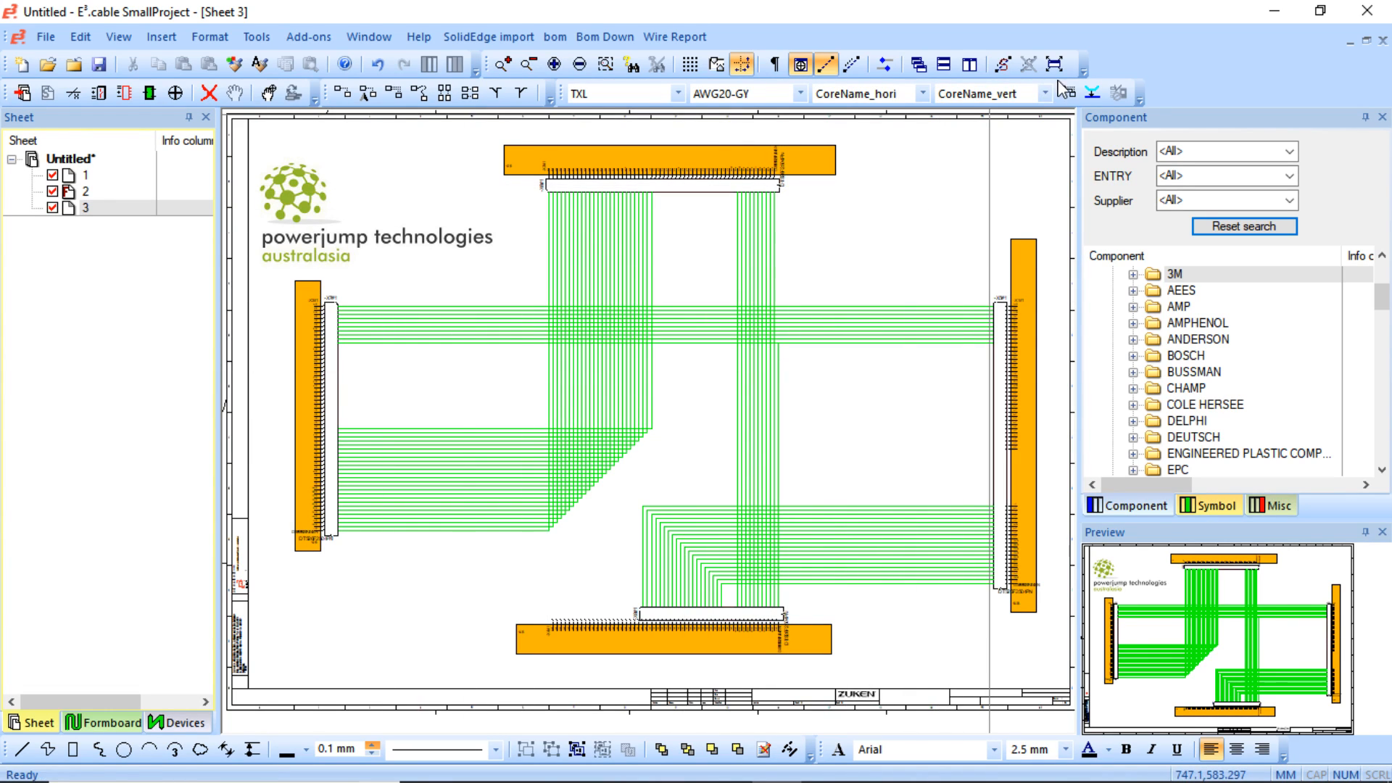
- Assign TXL BK/Red wires of type 20-AWG to the horizontal connections running between the left and right blocks
left_click(645, 94)
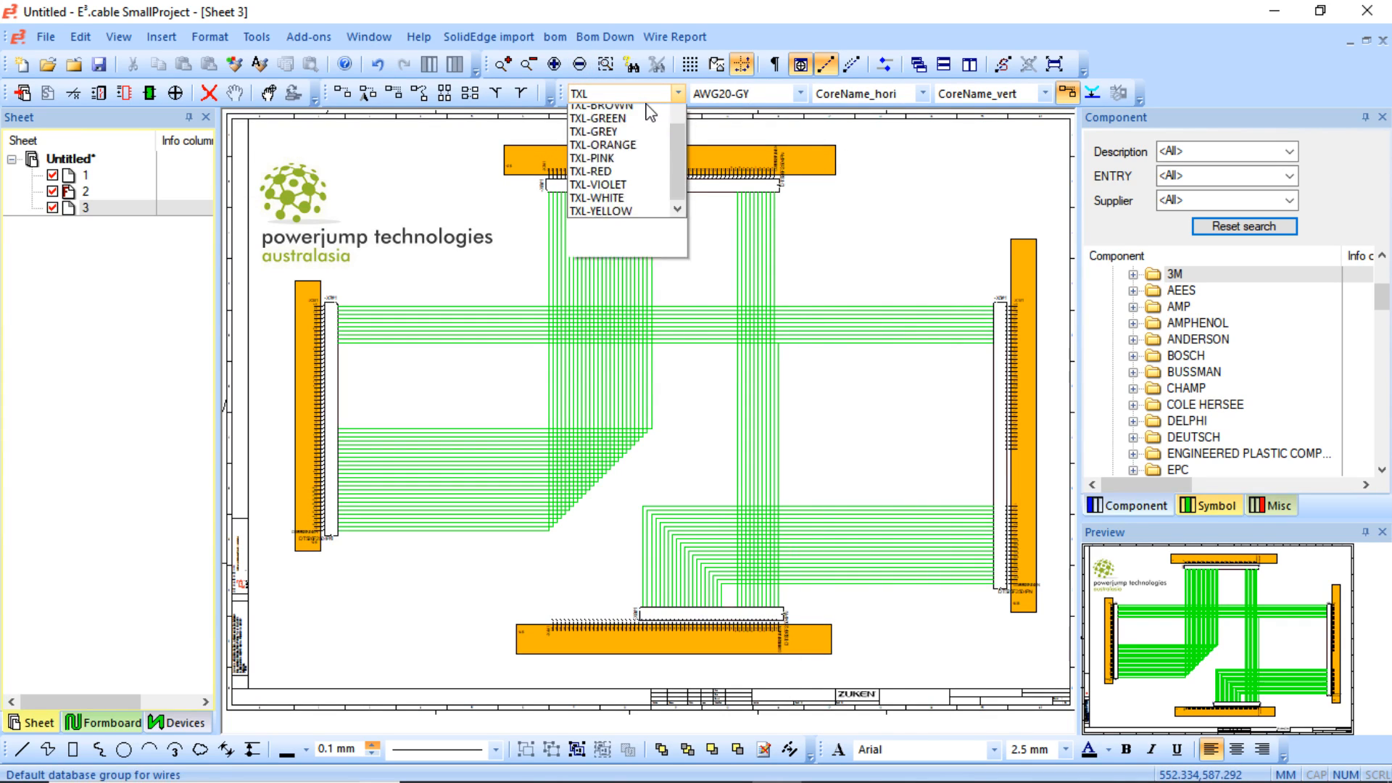
scroll(658, 282, "up", 1)
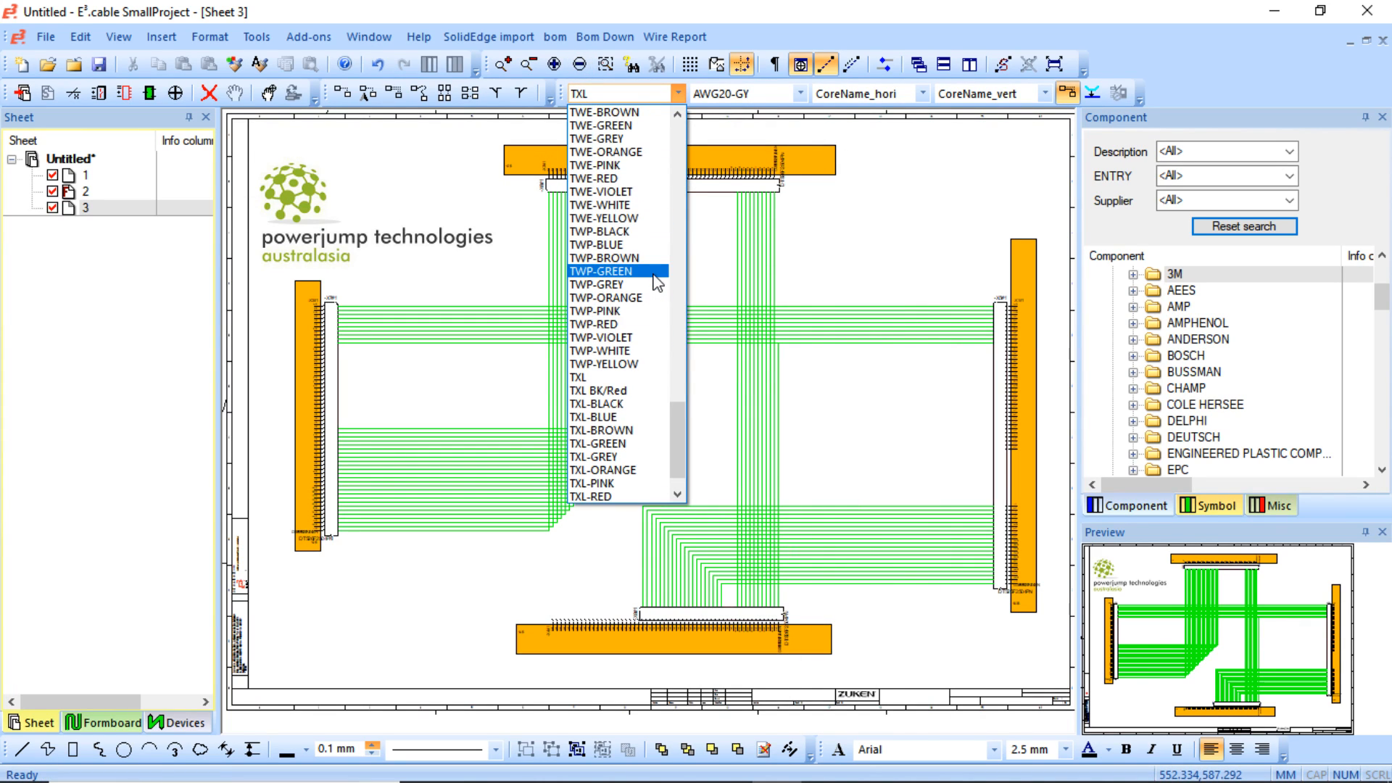
scroll(605, 377, "down", 1)
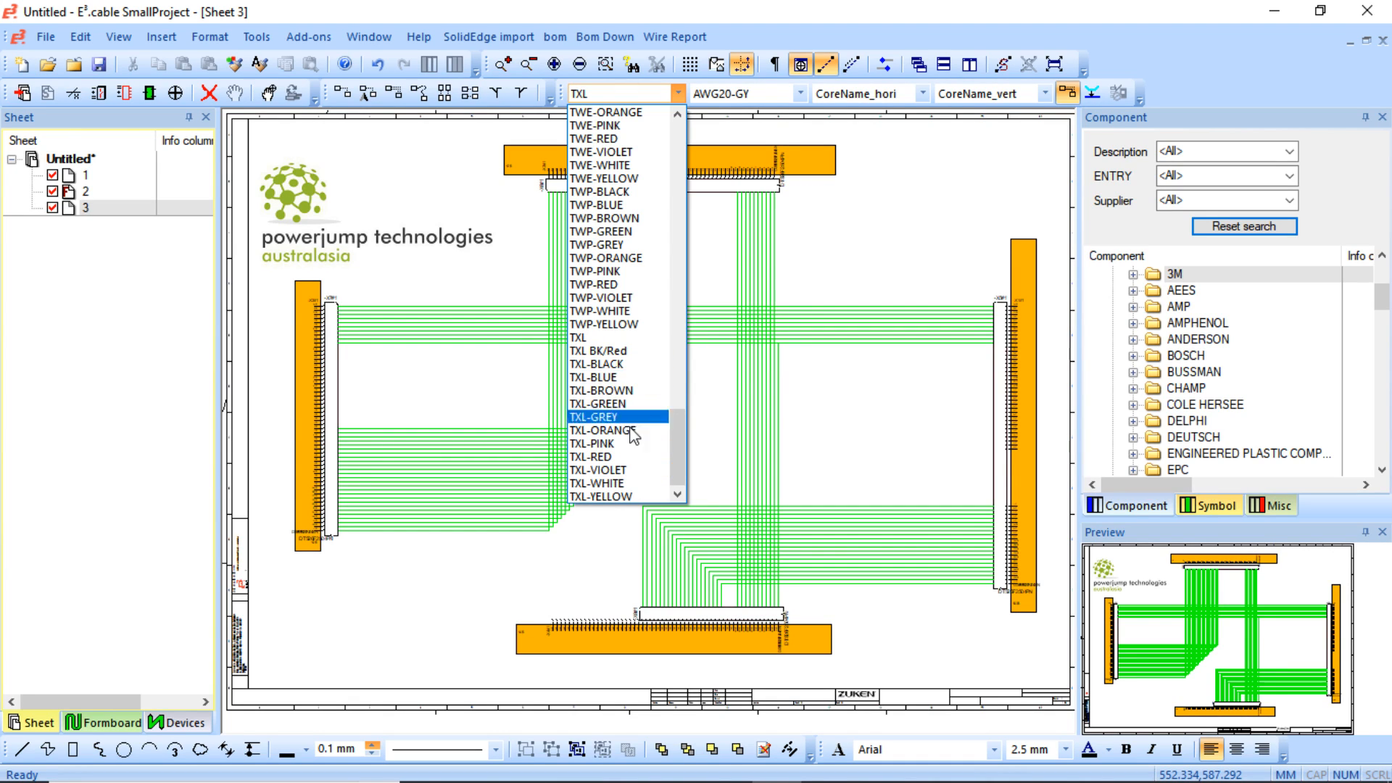
left_click(620, 353)
left_click(800, 93)
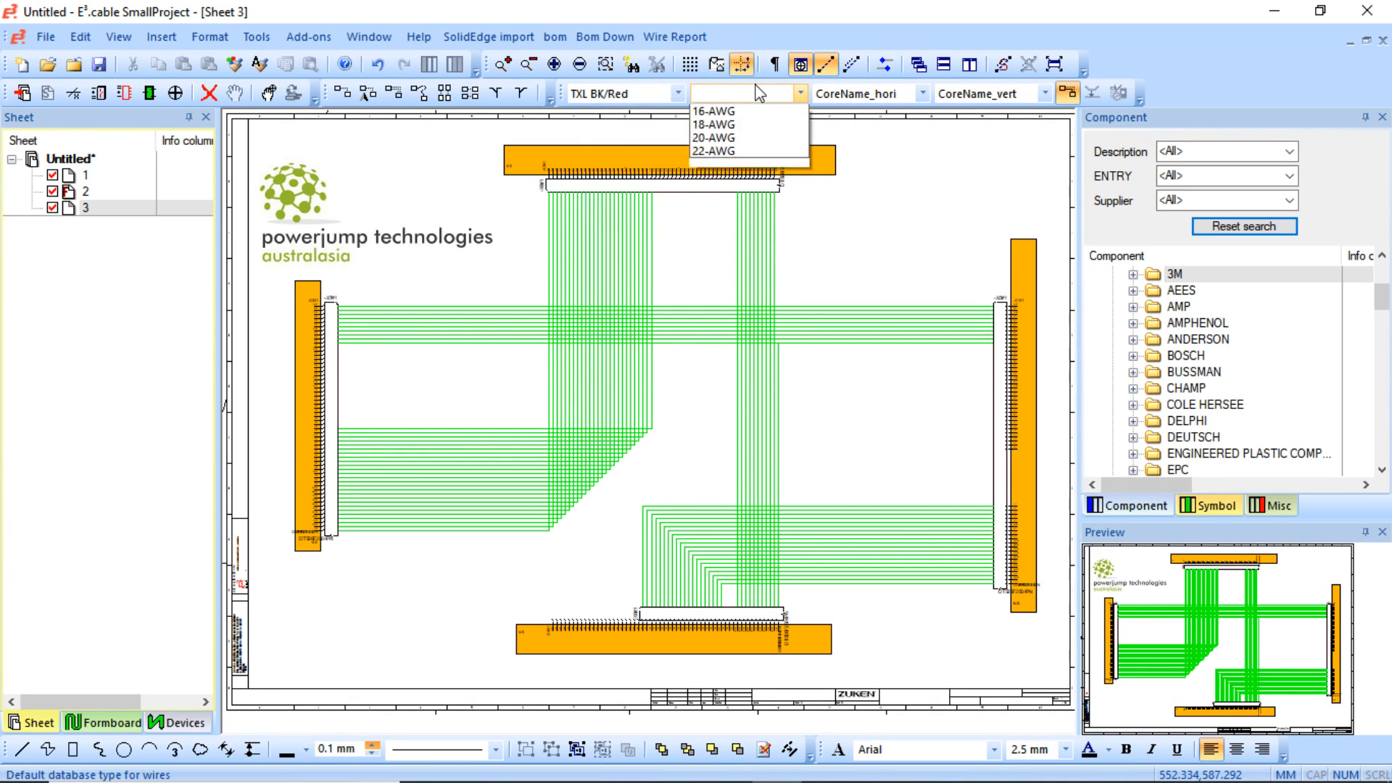
left_click(727, 179)
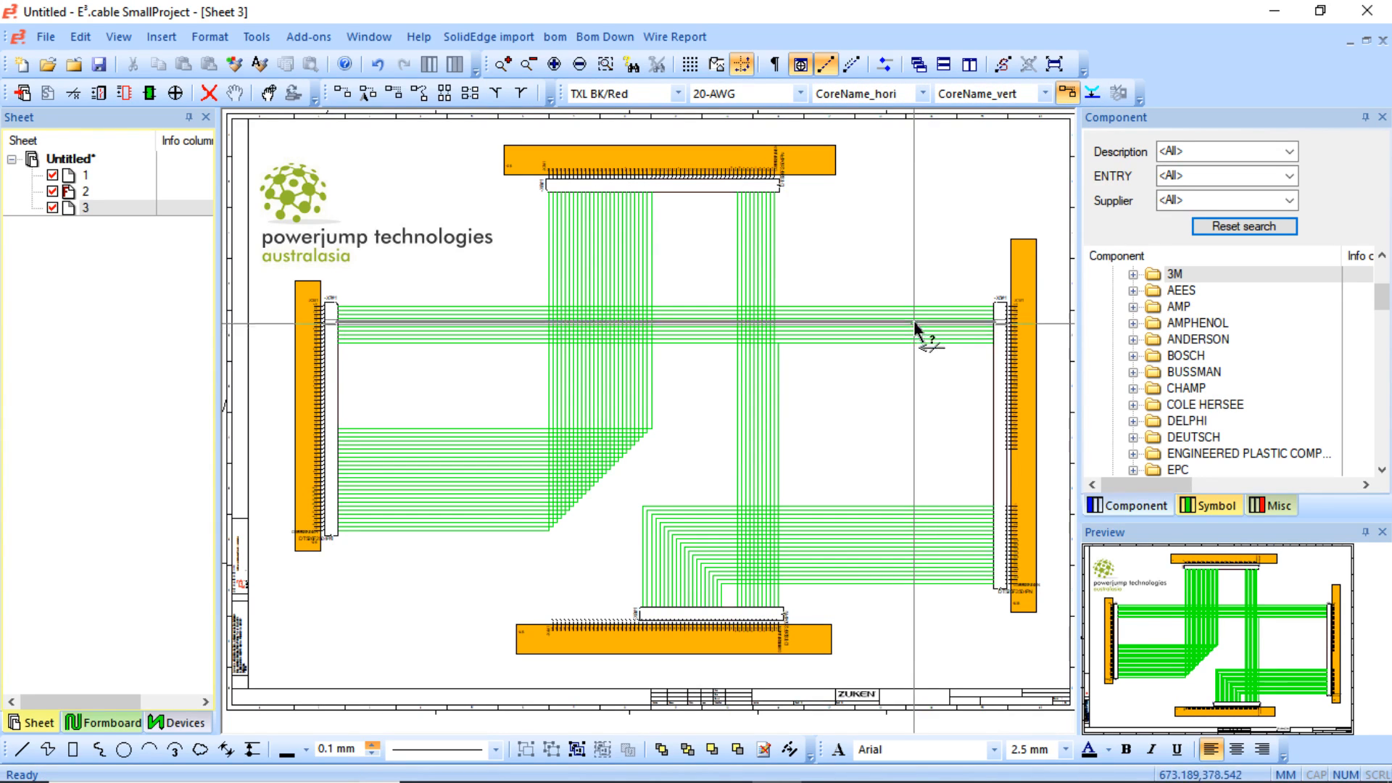
left_click_drag(919, 275, 908, 400)
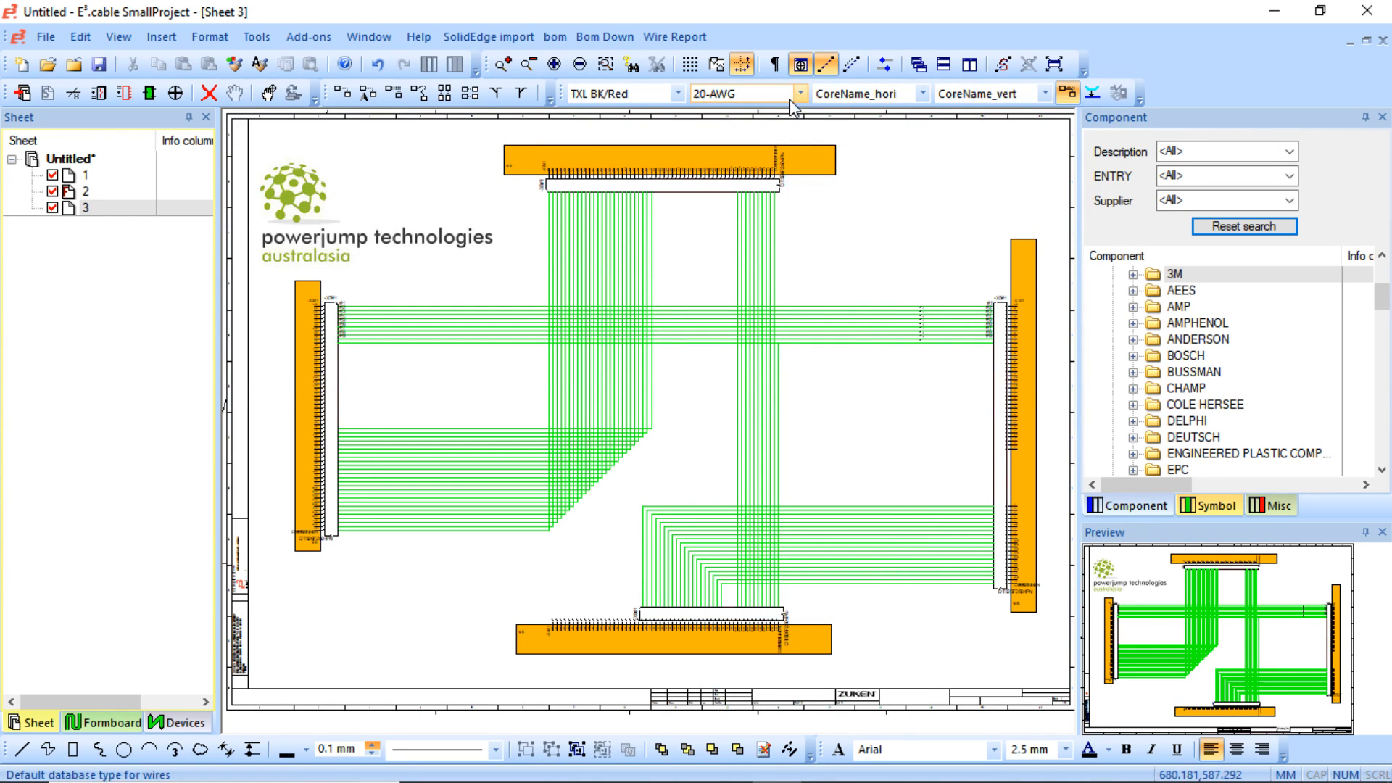
- Assign TXL-ORANGE wires of type 22-AWG-ORG to the connections running between the right and bottom blocks
left_click(624, 99)
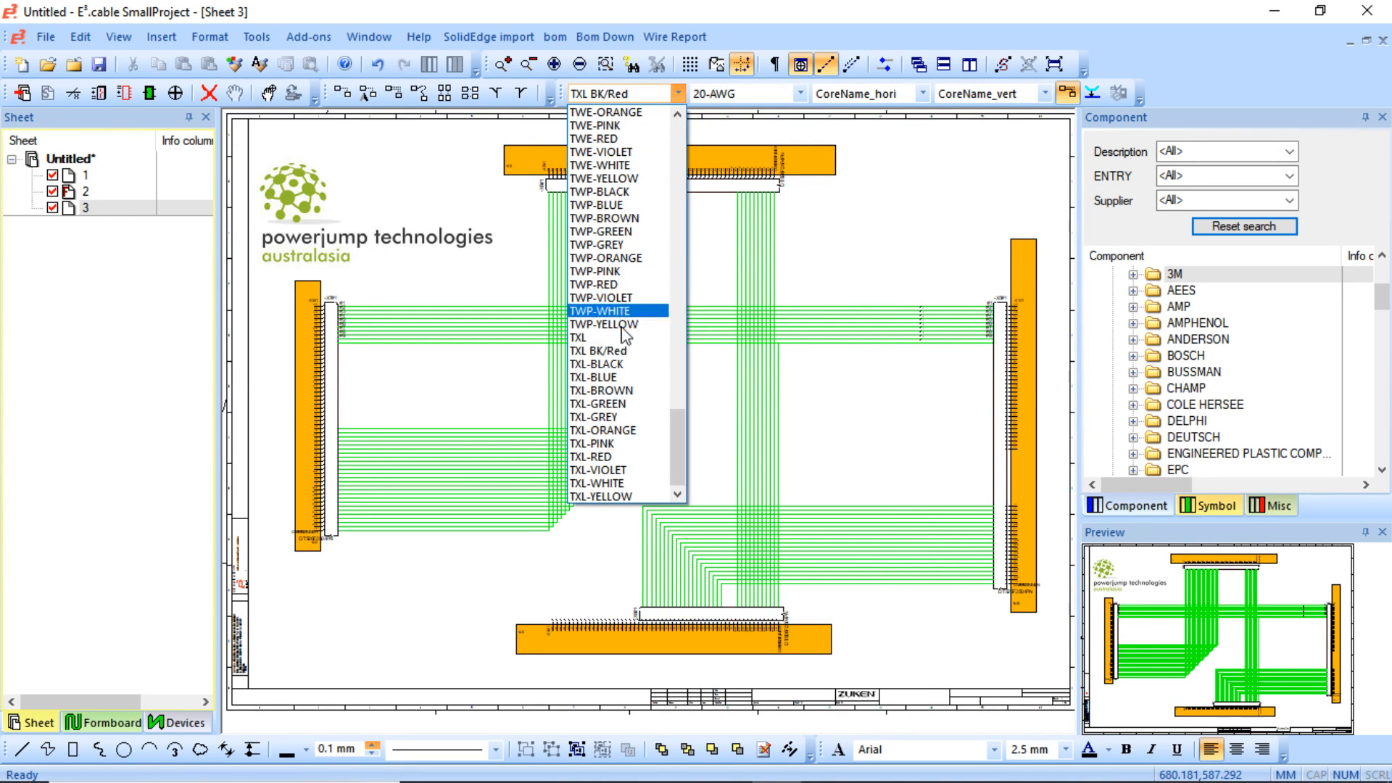
left_click(620, 434)
left_click(752, 93)
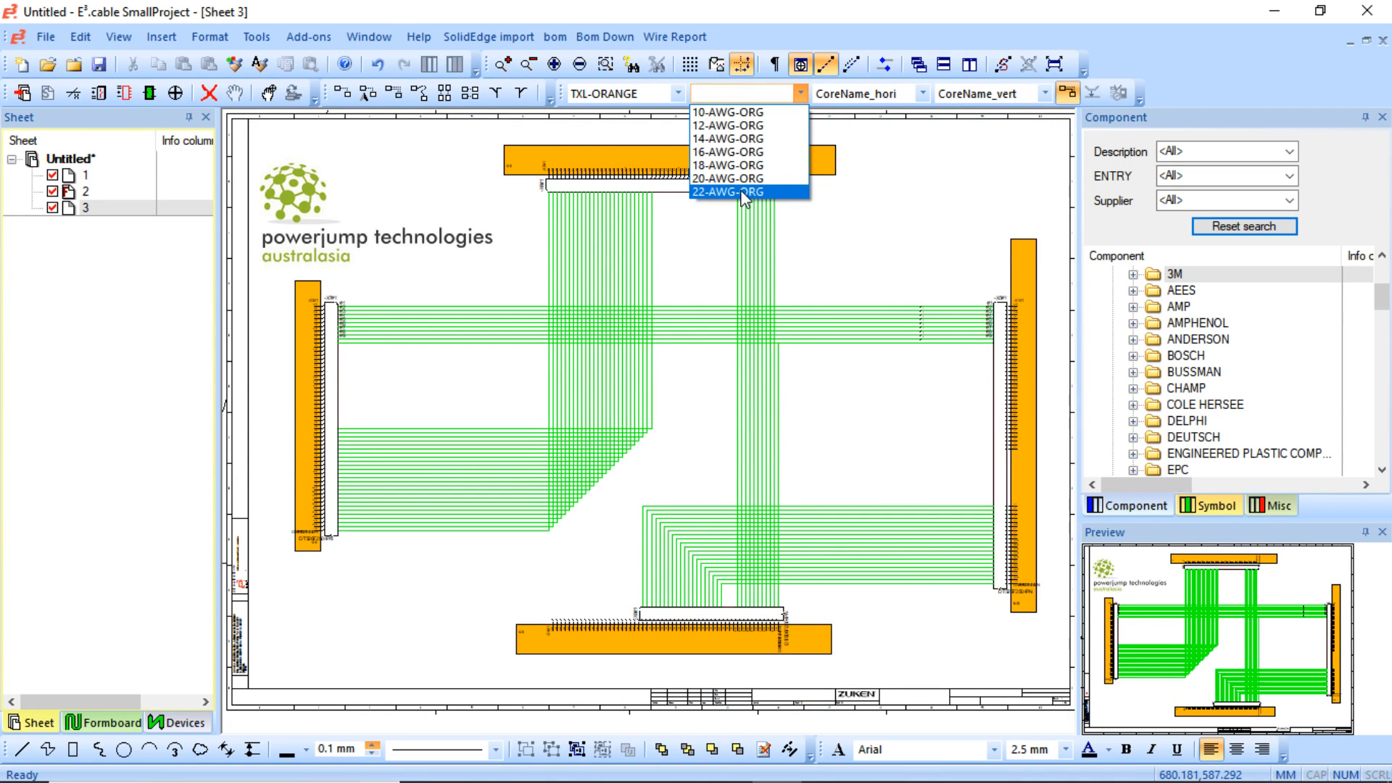
left_click(745, 192)
left_click(1091, 98)
left_click_drag(857, 482, 861, 636)
- Assign TXL-VIOLET wires of type 20-AWG-VIO to the connections running between the left and top blocks
left_click(746, 97)
left_click(666, 88)
left_click(668, 92)
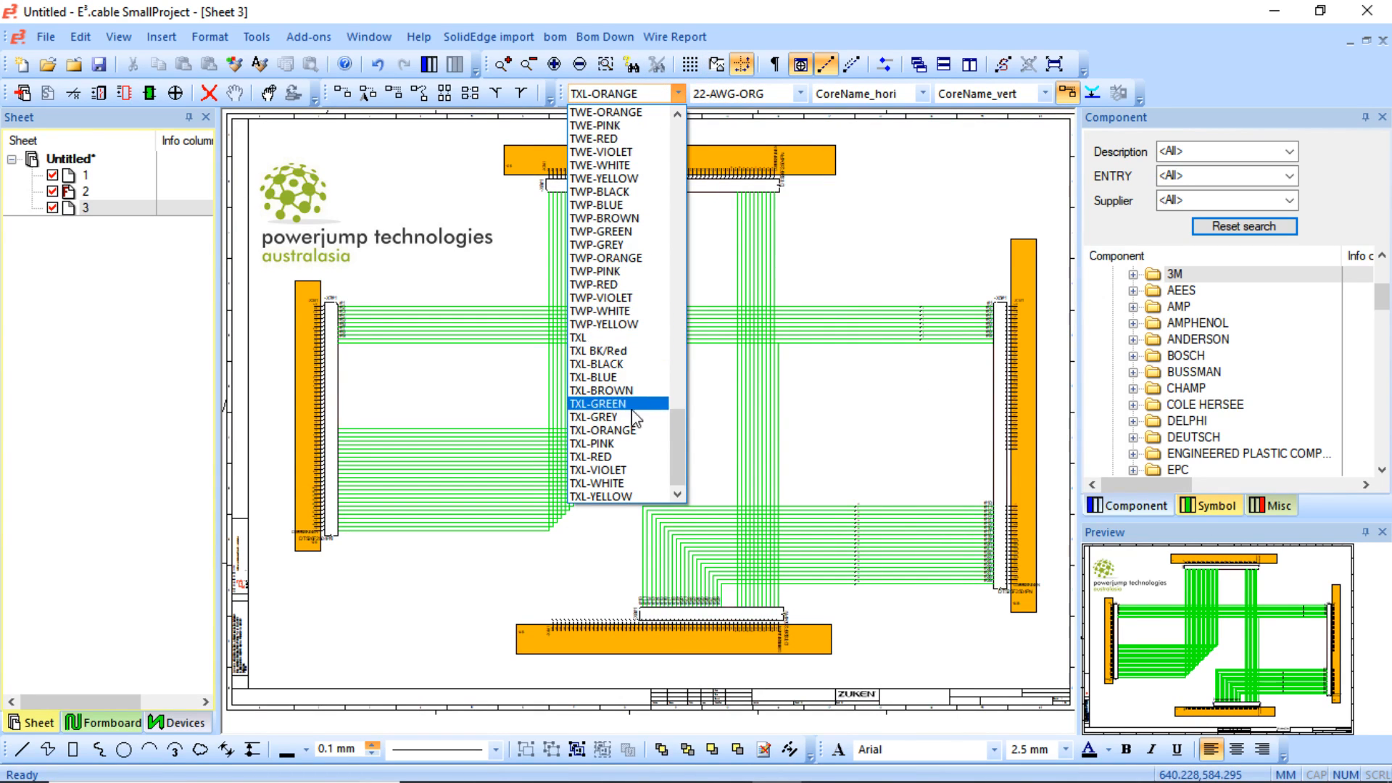
left_click(617, 472)
left_click(777, 95)
left_click(733, 129)
left_click(1091, 95)
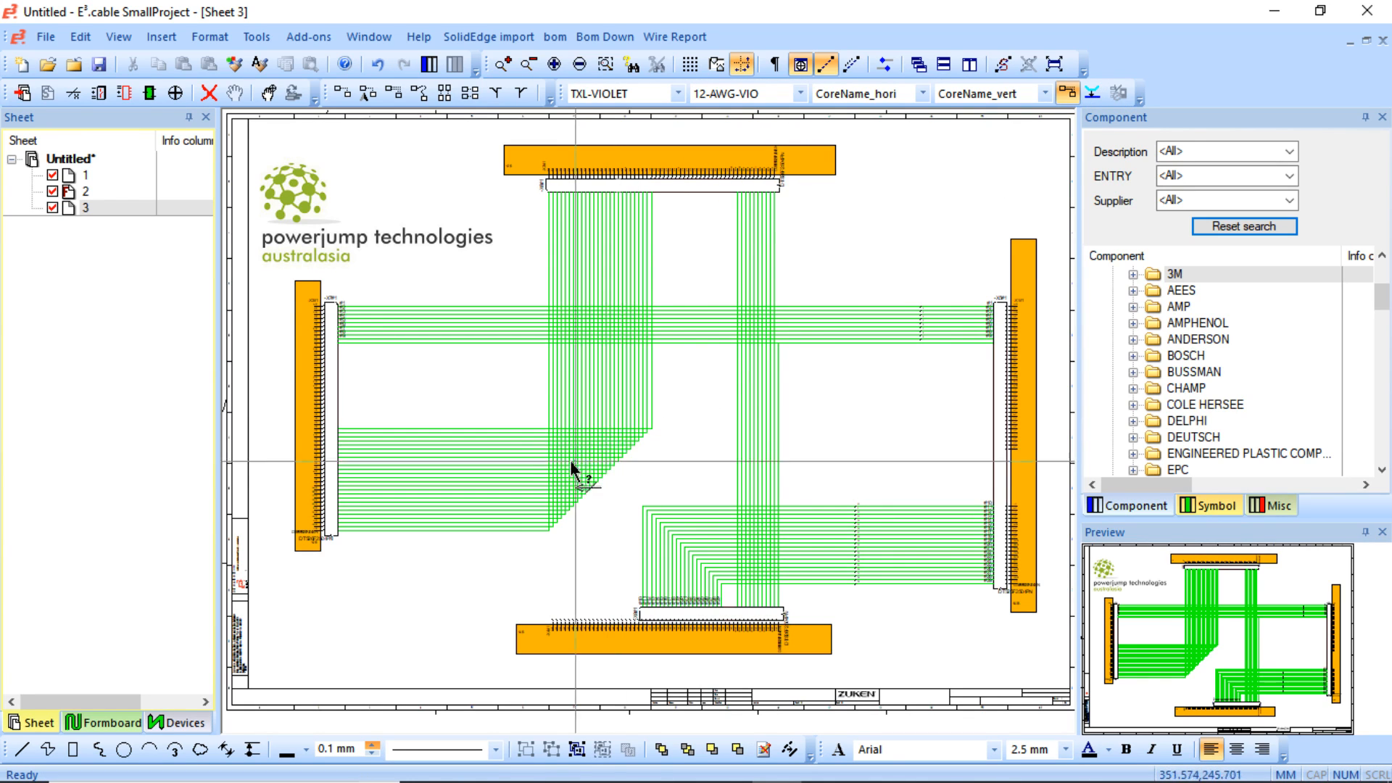
left_click(799, 93)
left_click(723, 181)
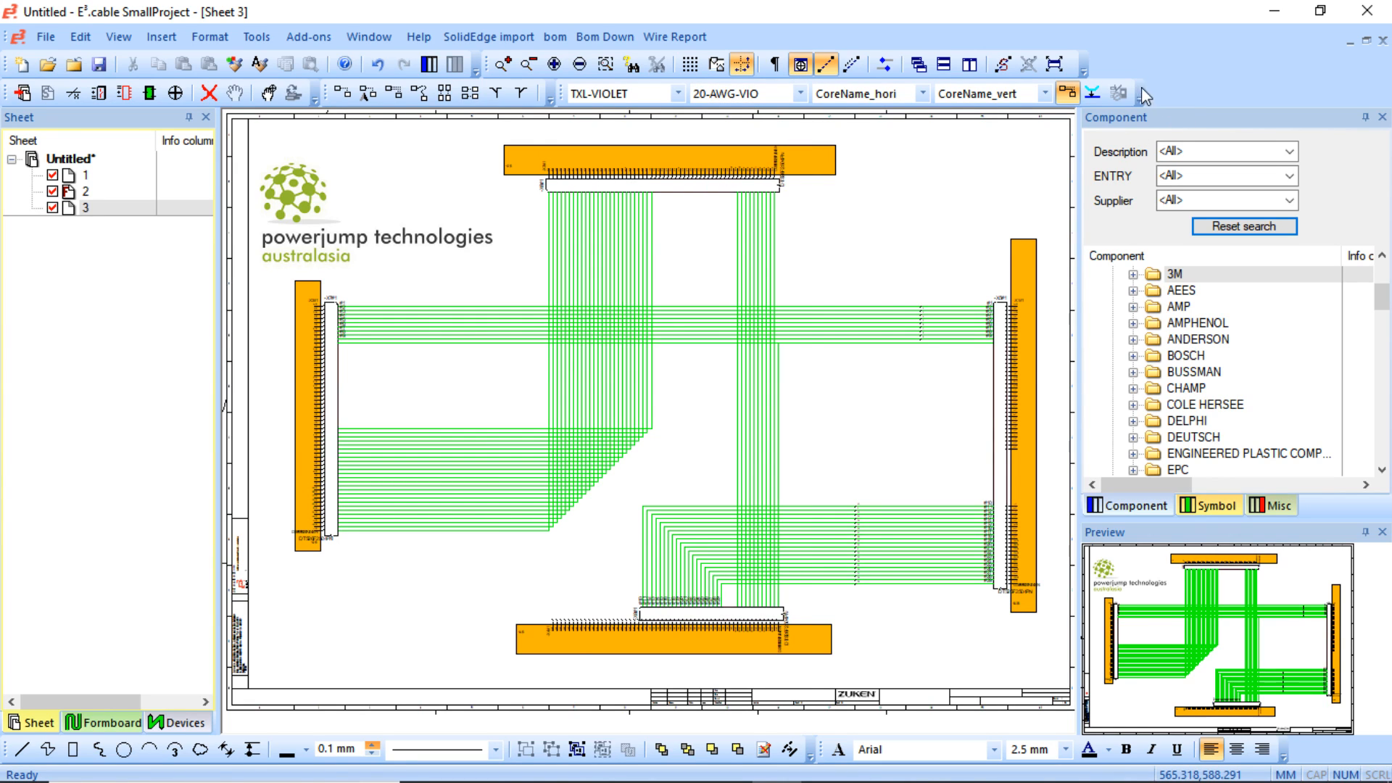
left_click(471, 373)
left_click(688, 397)
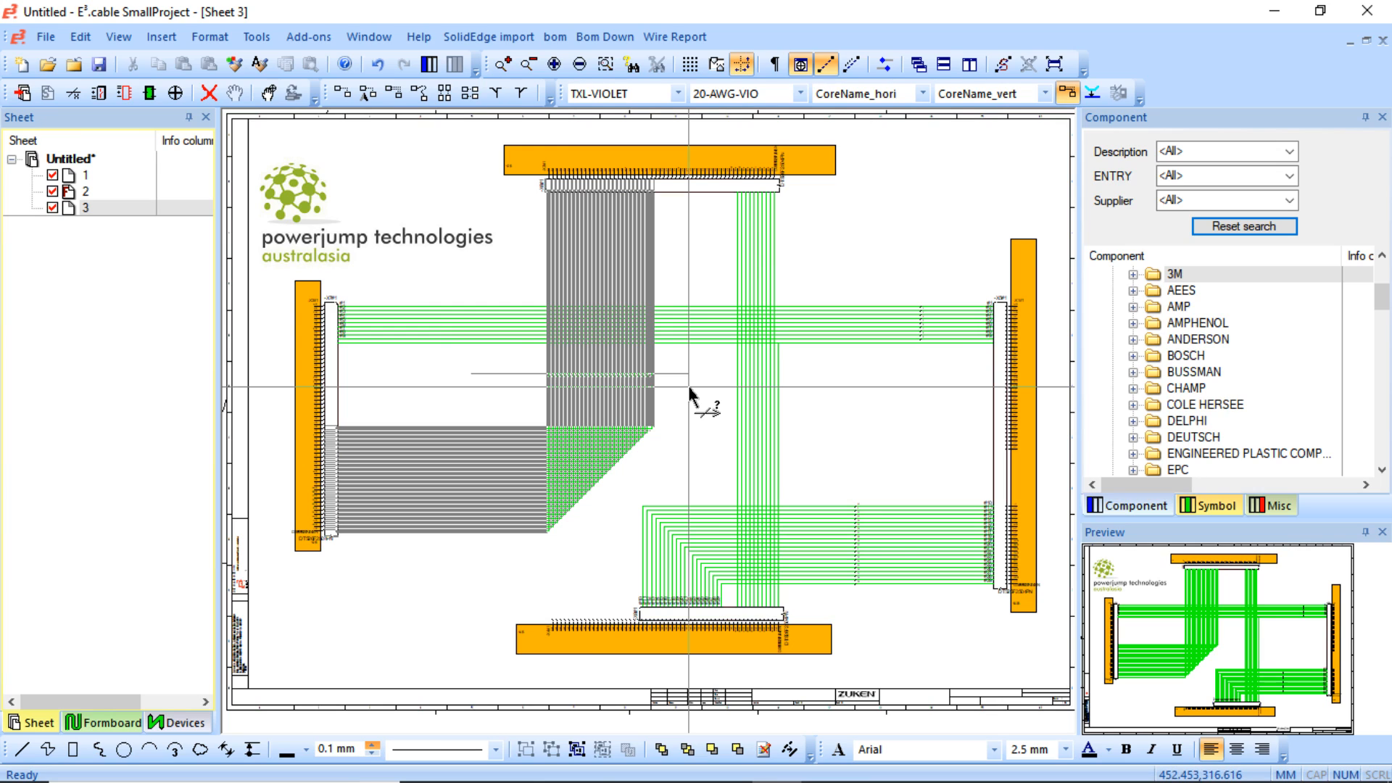
- Assign TXL-BLACK wires of type 20-AWG-BLK to the vertical connections running between the top and bottom blocks
left_click(669, 93)
left_click(628, 364)
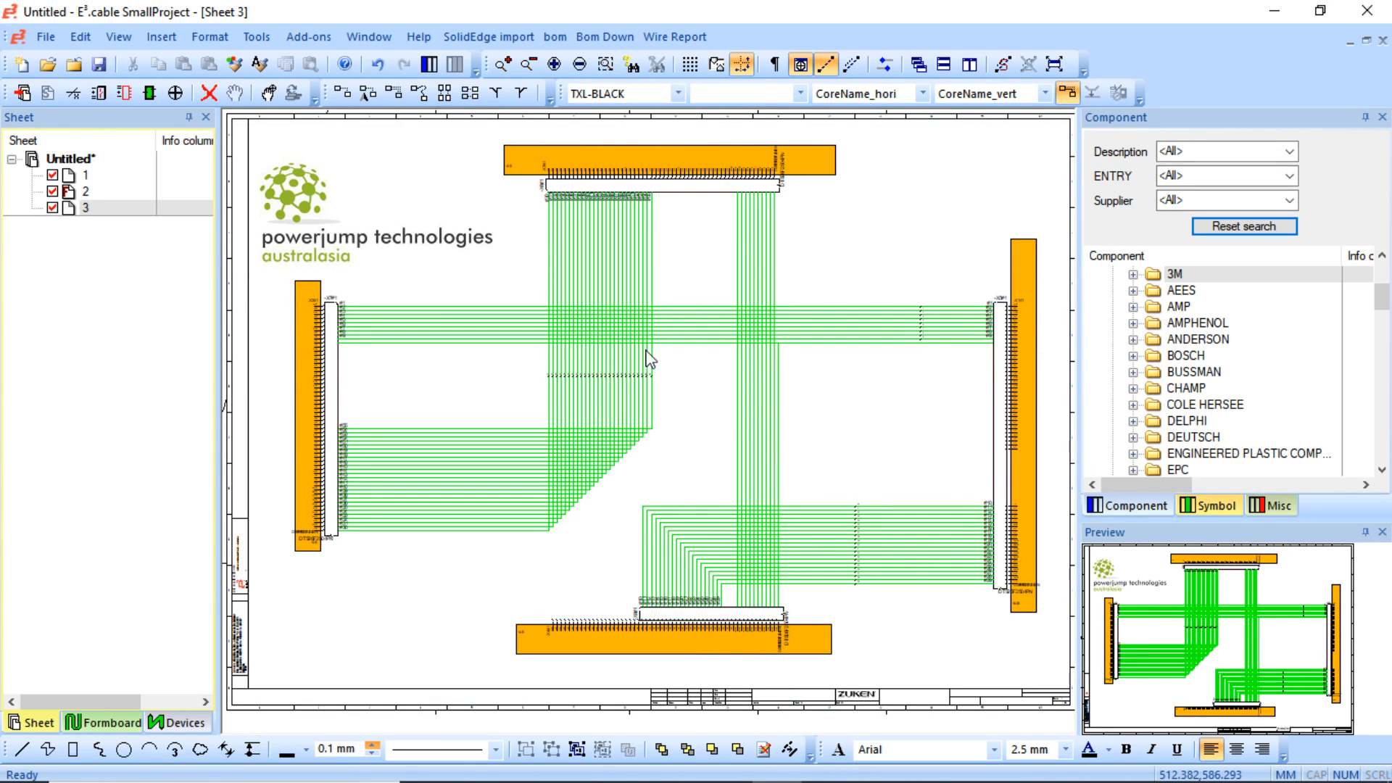
left_click(800, 92)
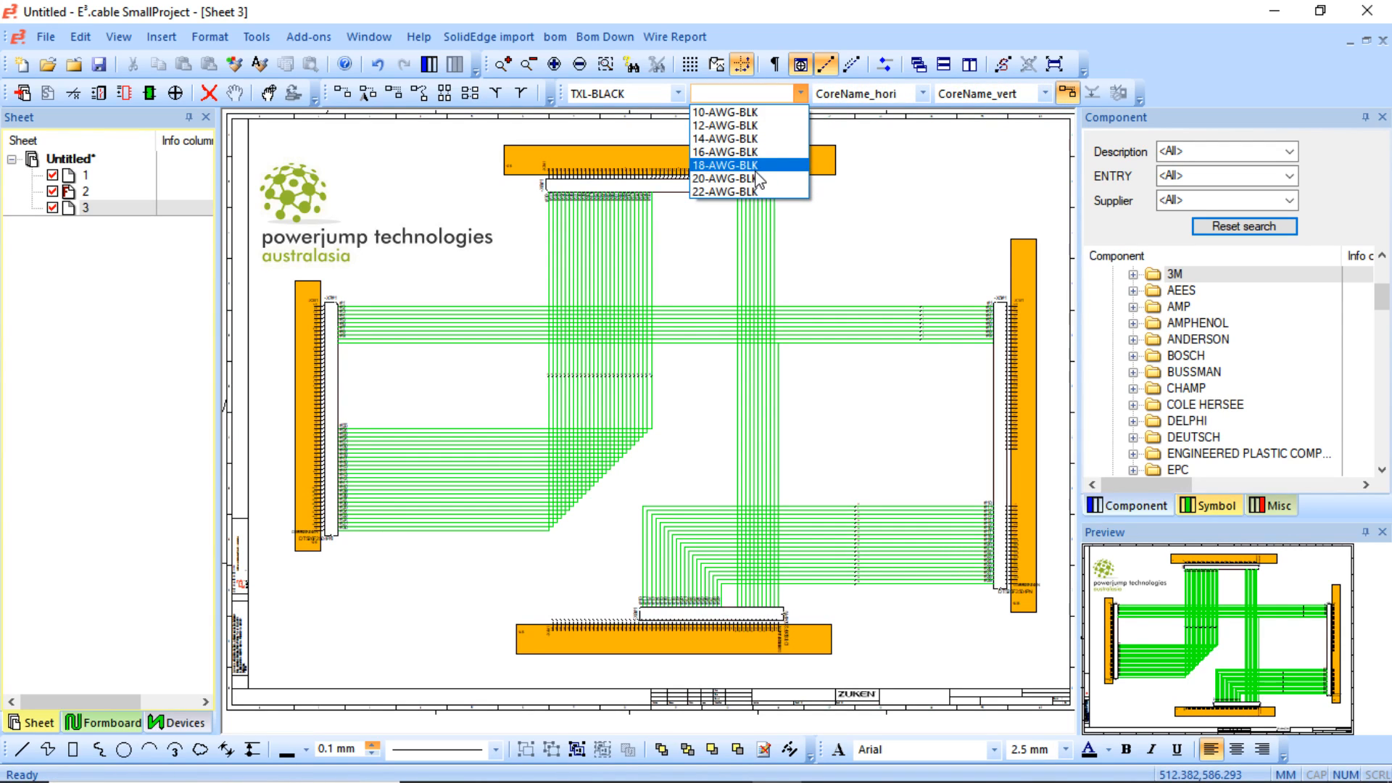
left_click(752, 178)
left_click(1093, 94)
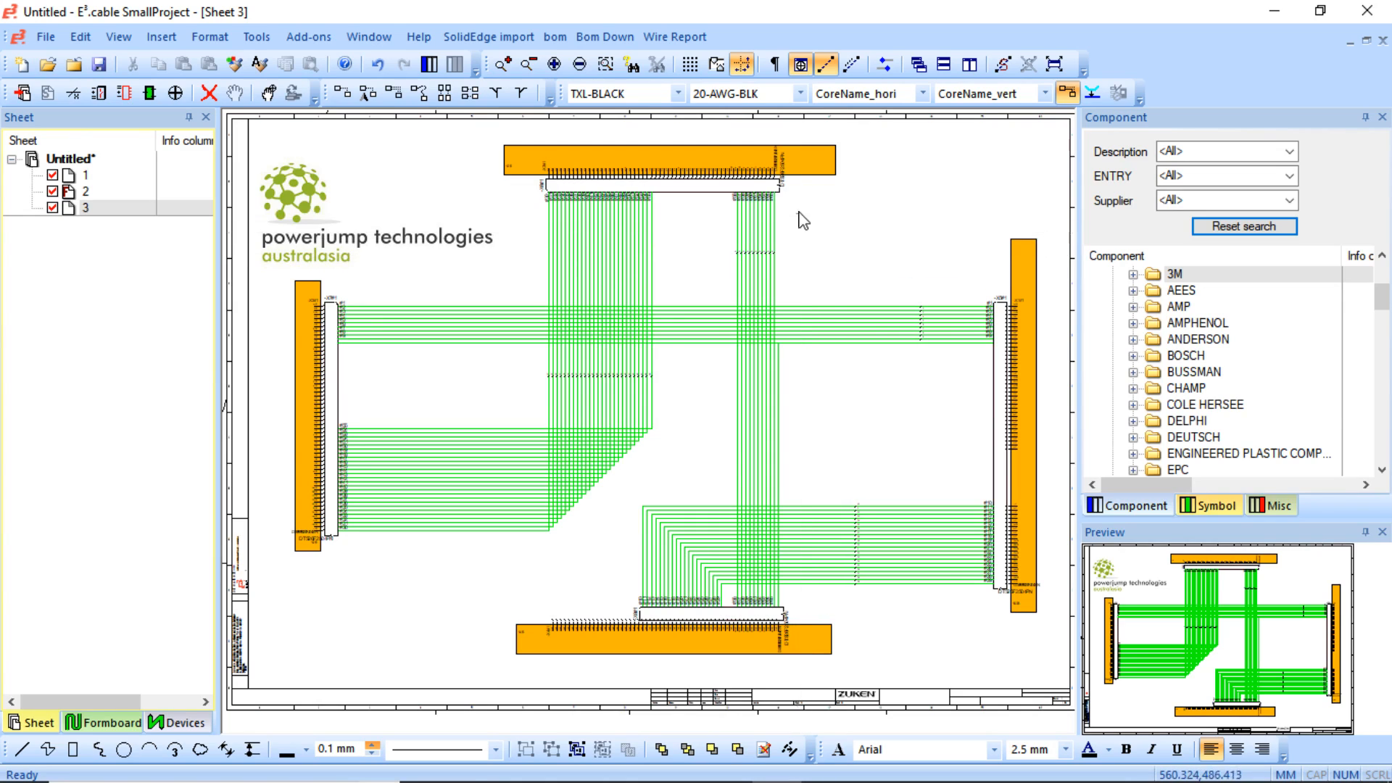
- Check the wire numbers and wire details on the vertical connections between the left and top blocks
middle_click_drag(499, 376, 734, 459)
middle_click_drag(318, 219, 870, 376)
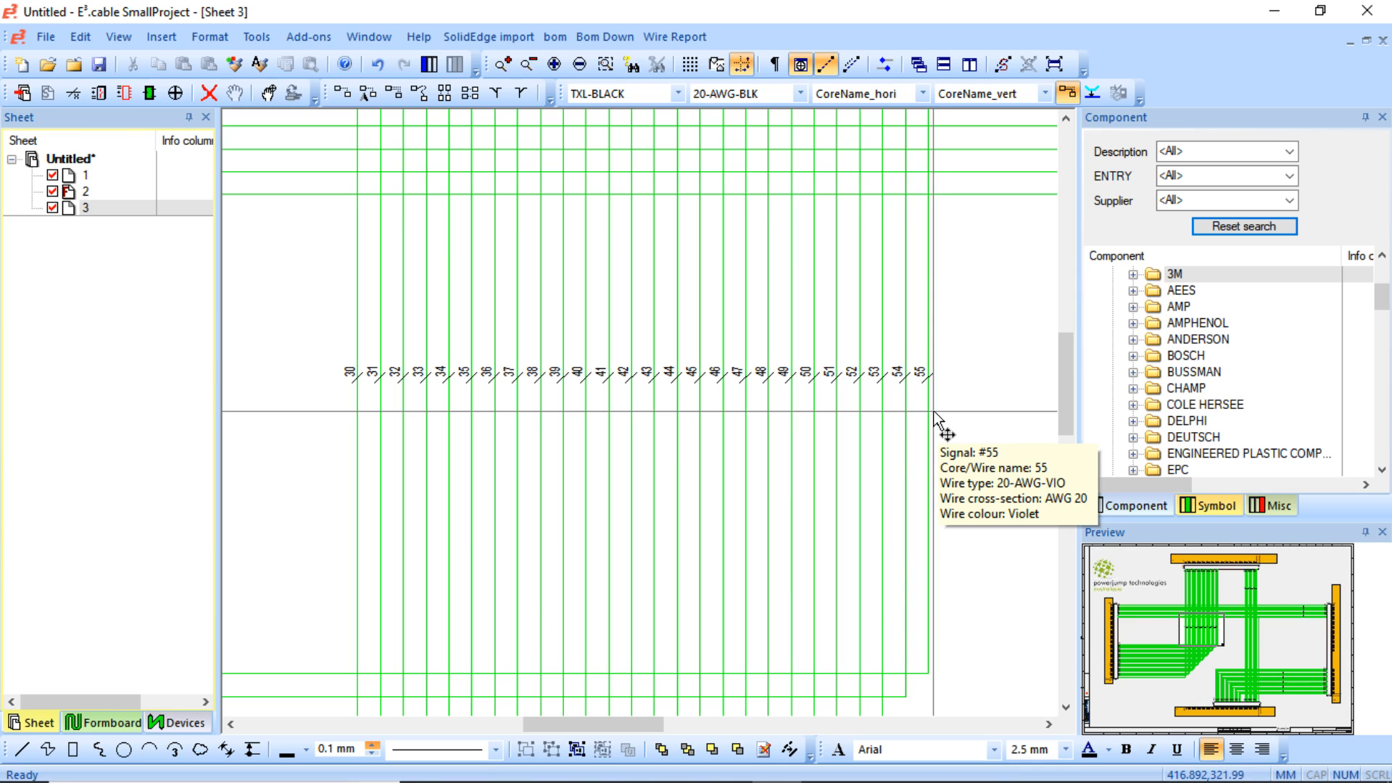
middle_click(919, 374)
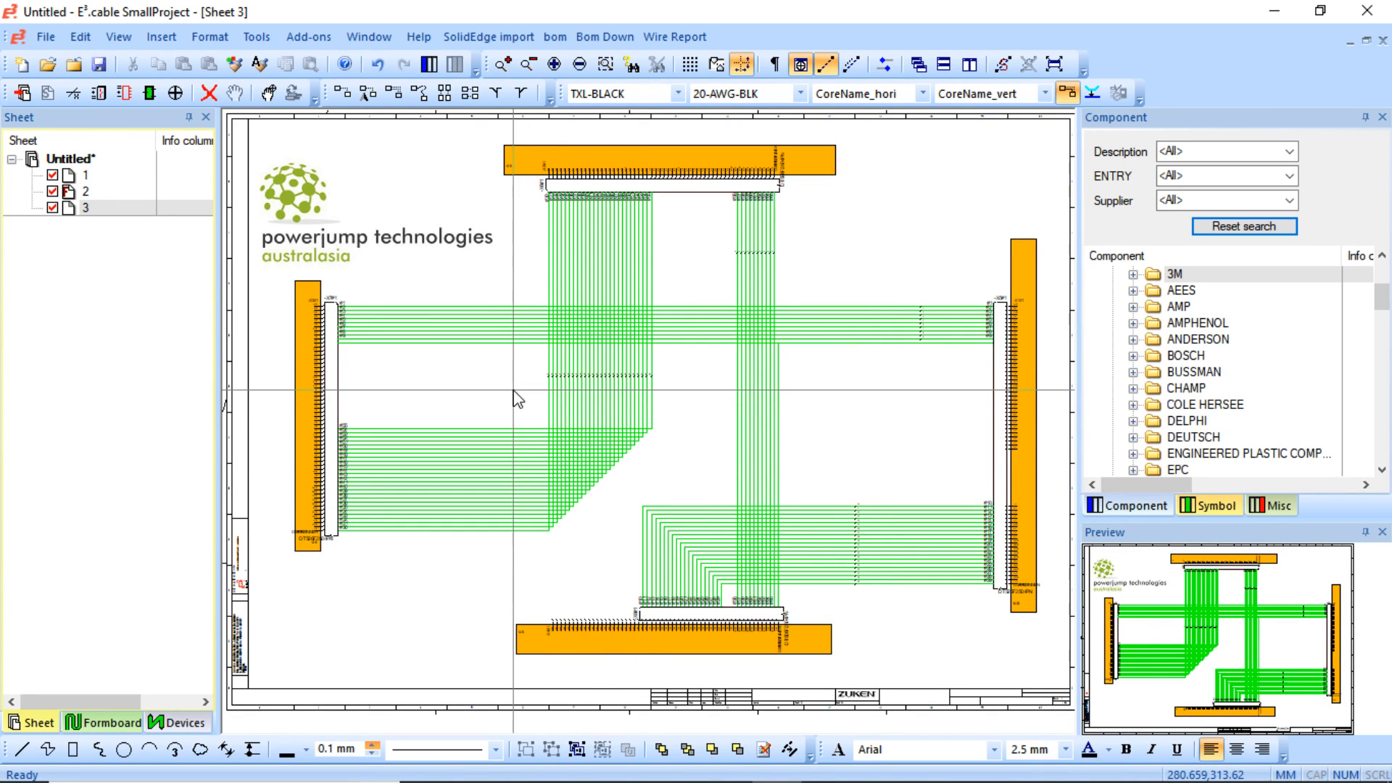
- Open sheet 1 and view the segment diameter of the long horizontal line along the vehicle's hull
left_click(42, 718)
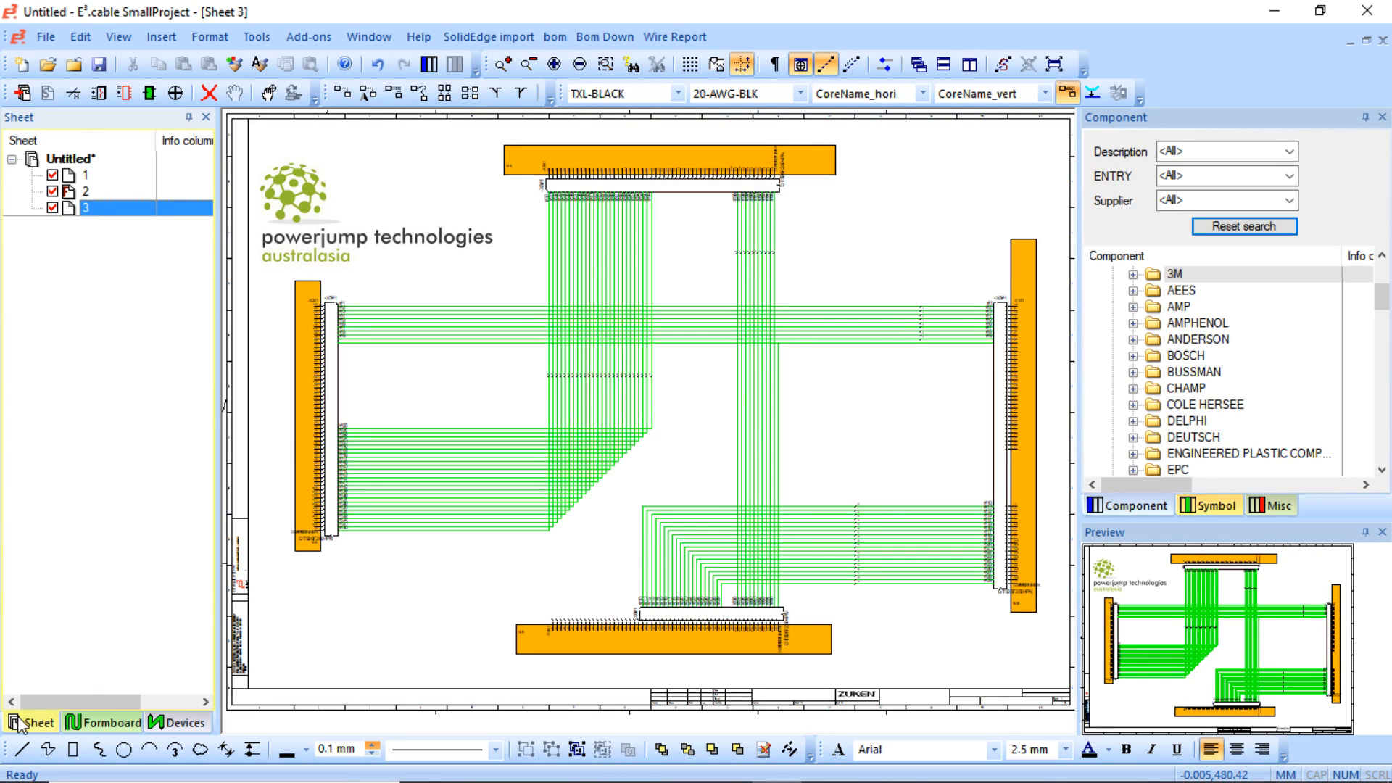
double_click(87, 176)
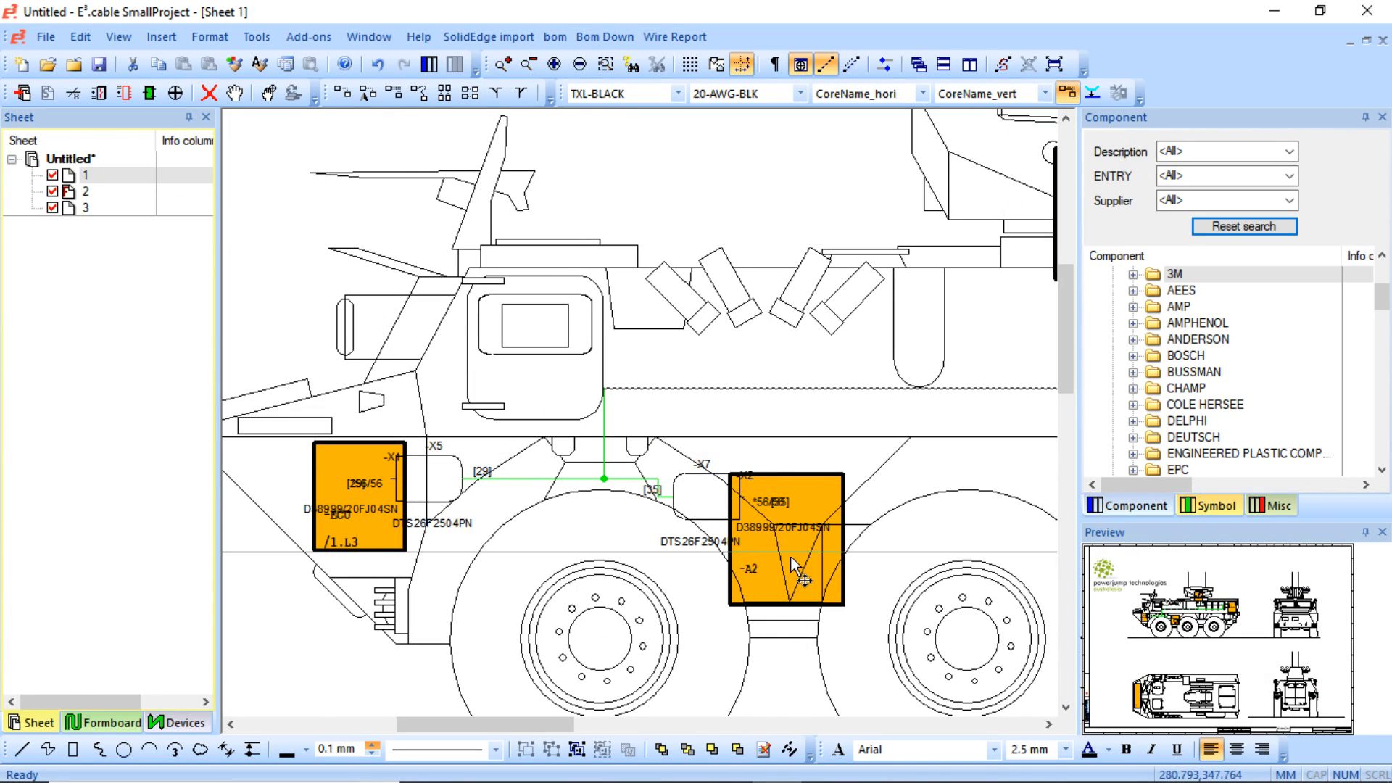
scroll(756, 388, "right", 1)
right_click(751, 389)
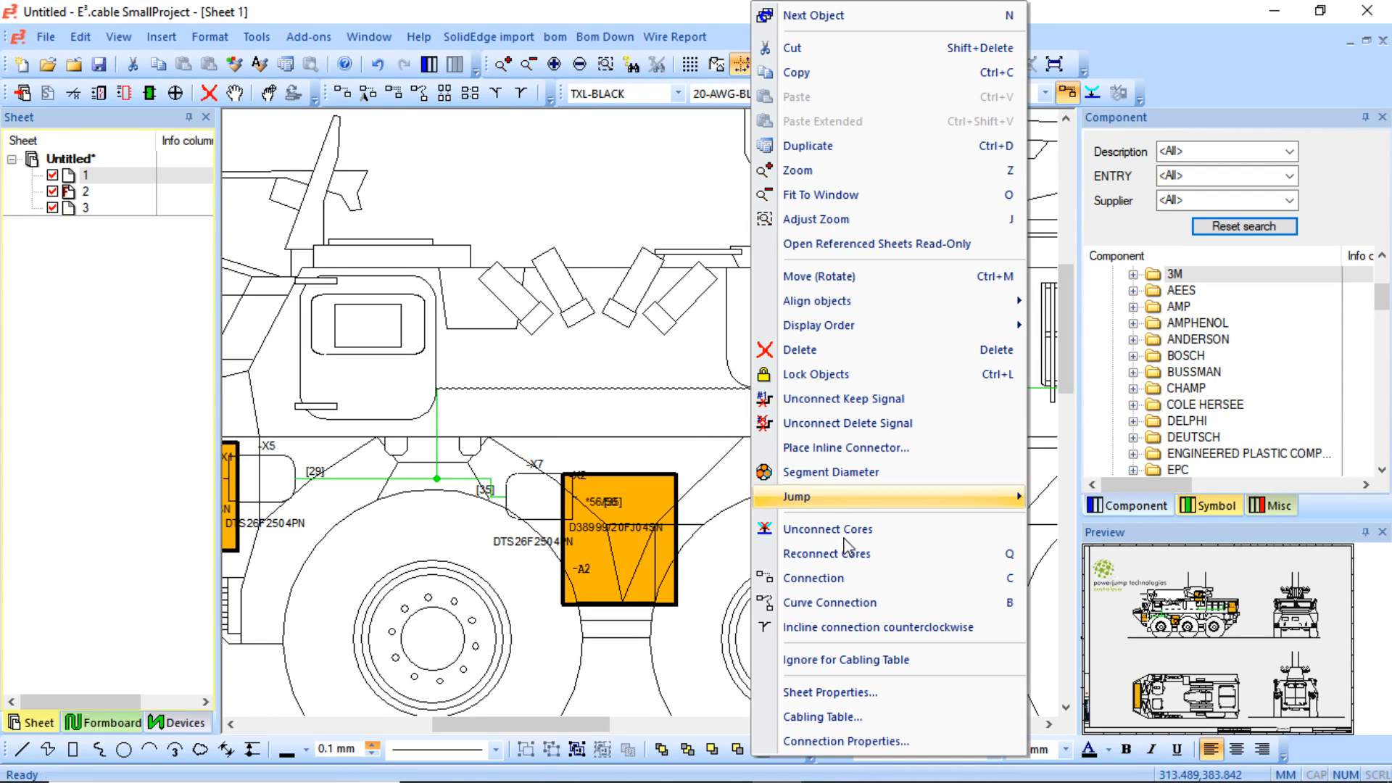
left_click(831, 472)
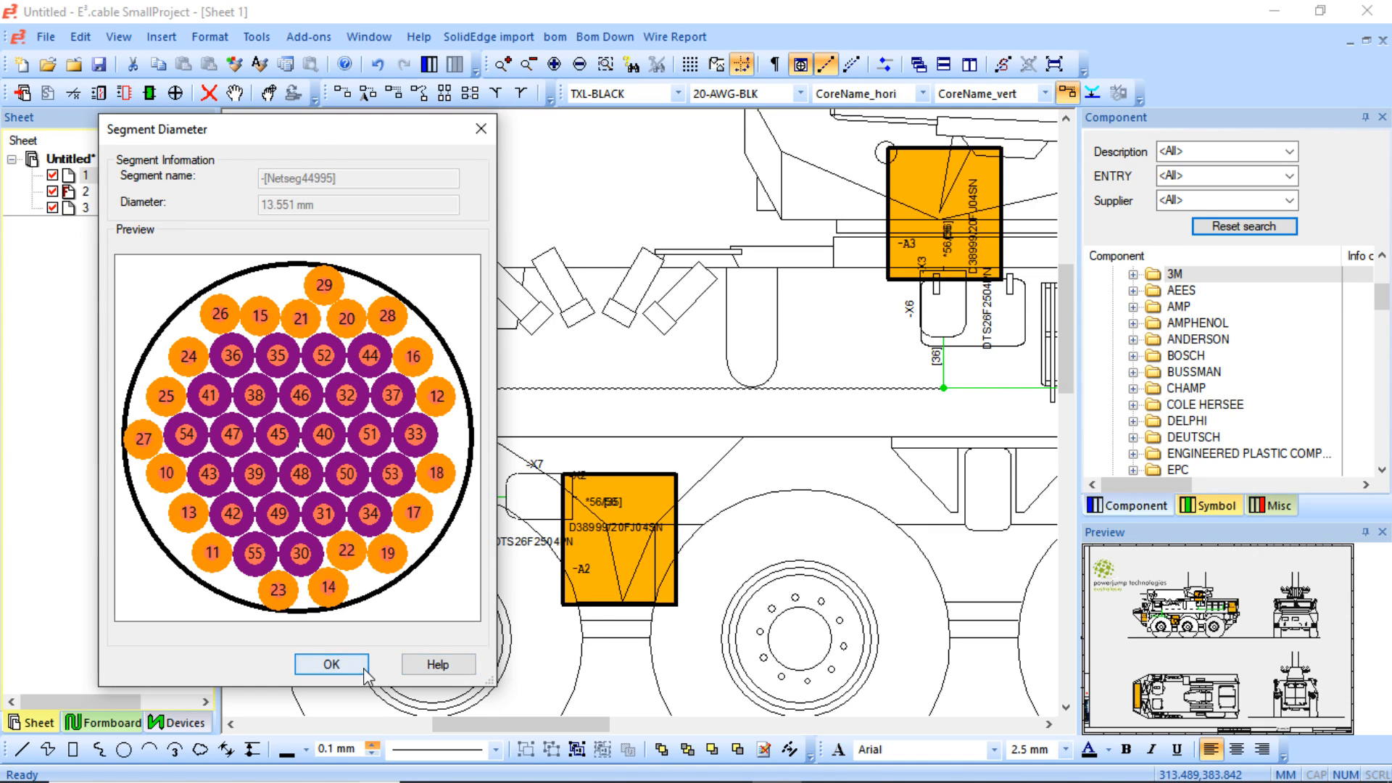
left_click(341, 666)
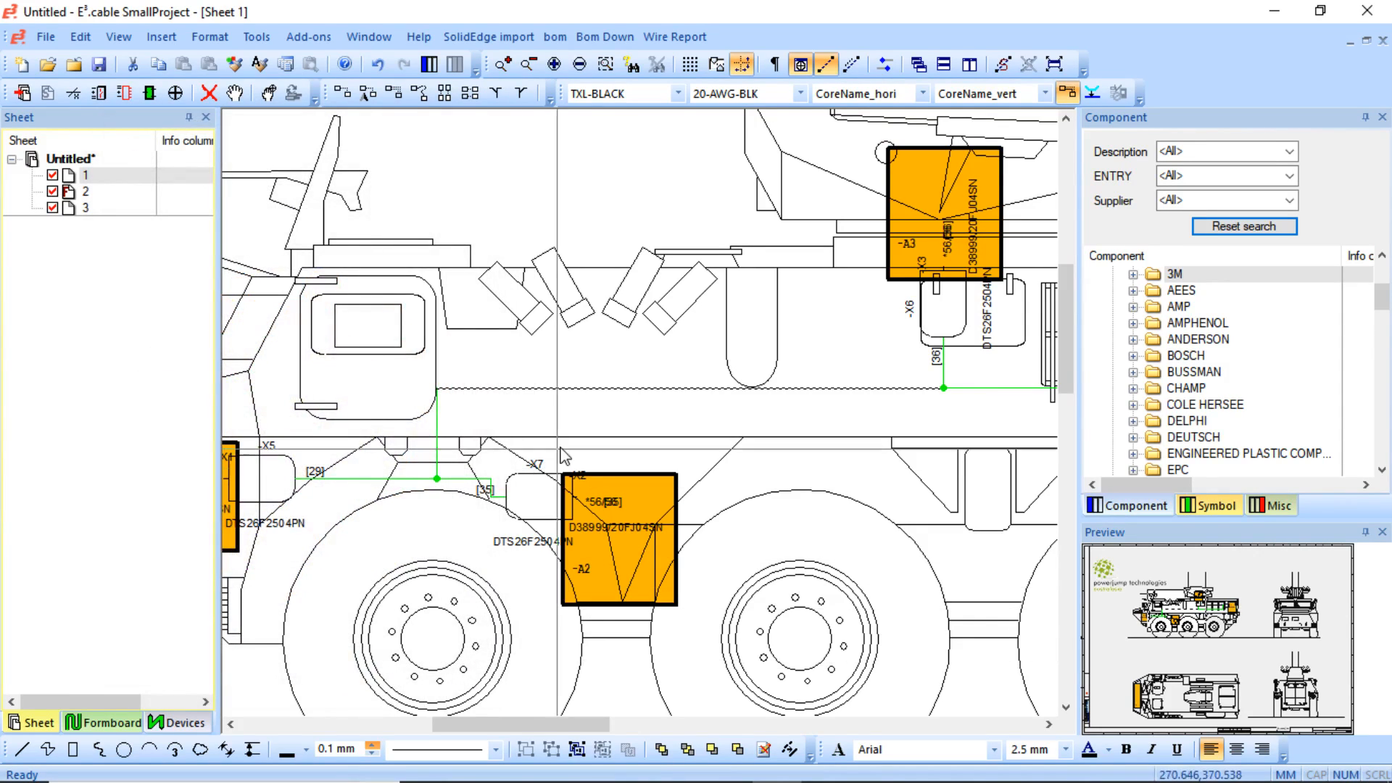
- View the segment diameters of the branch to X7, the segment past the X6 junction, and the branch to X6
right_click(451, 486)
left_click(532, 448)
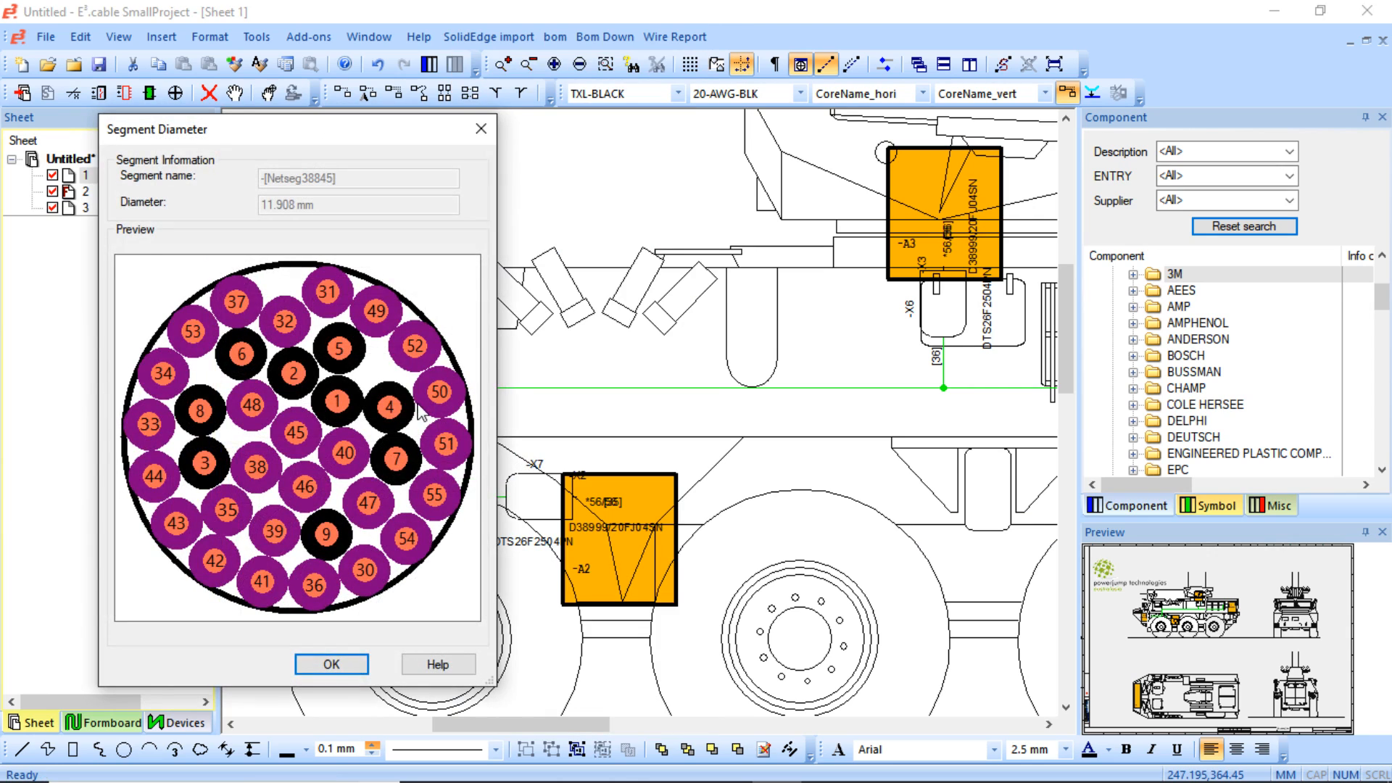
left_click(481, 128)
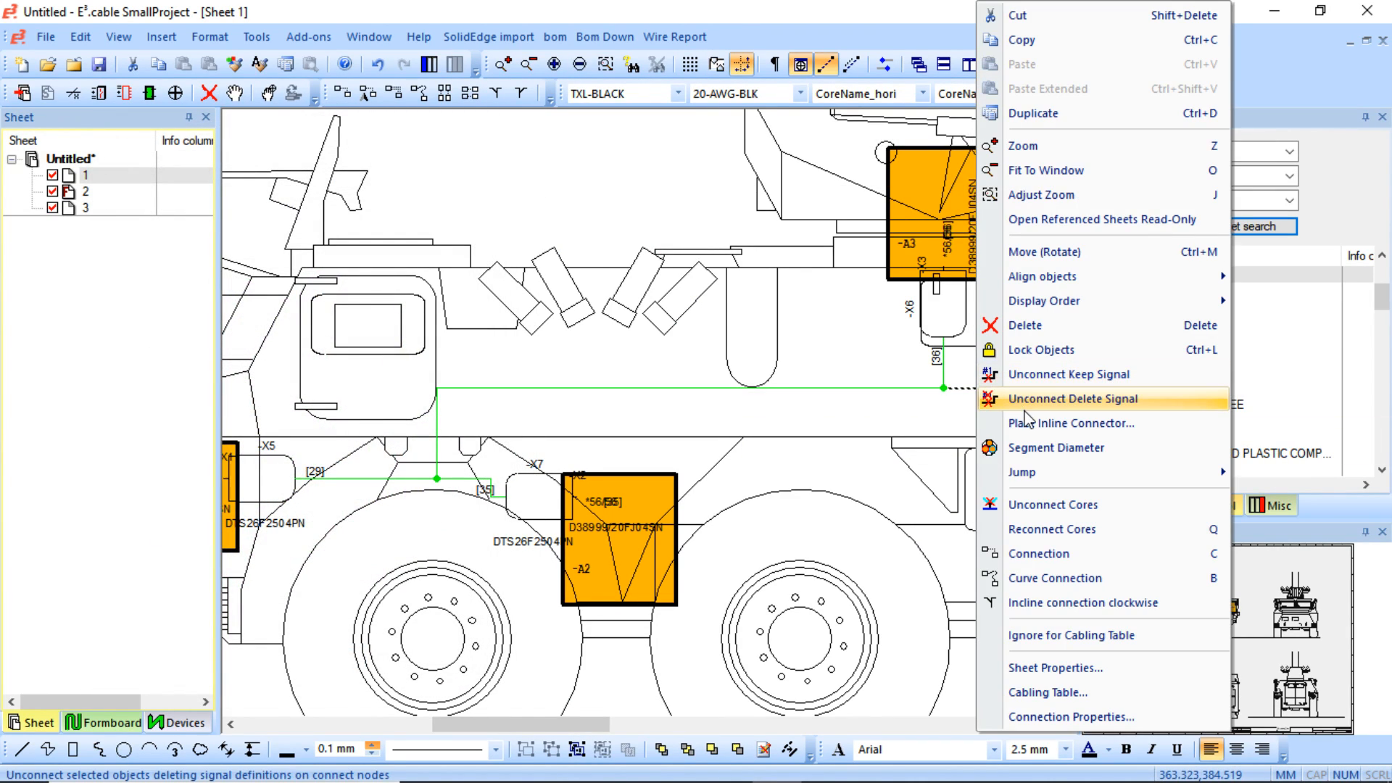
left_click(1005, 446)
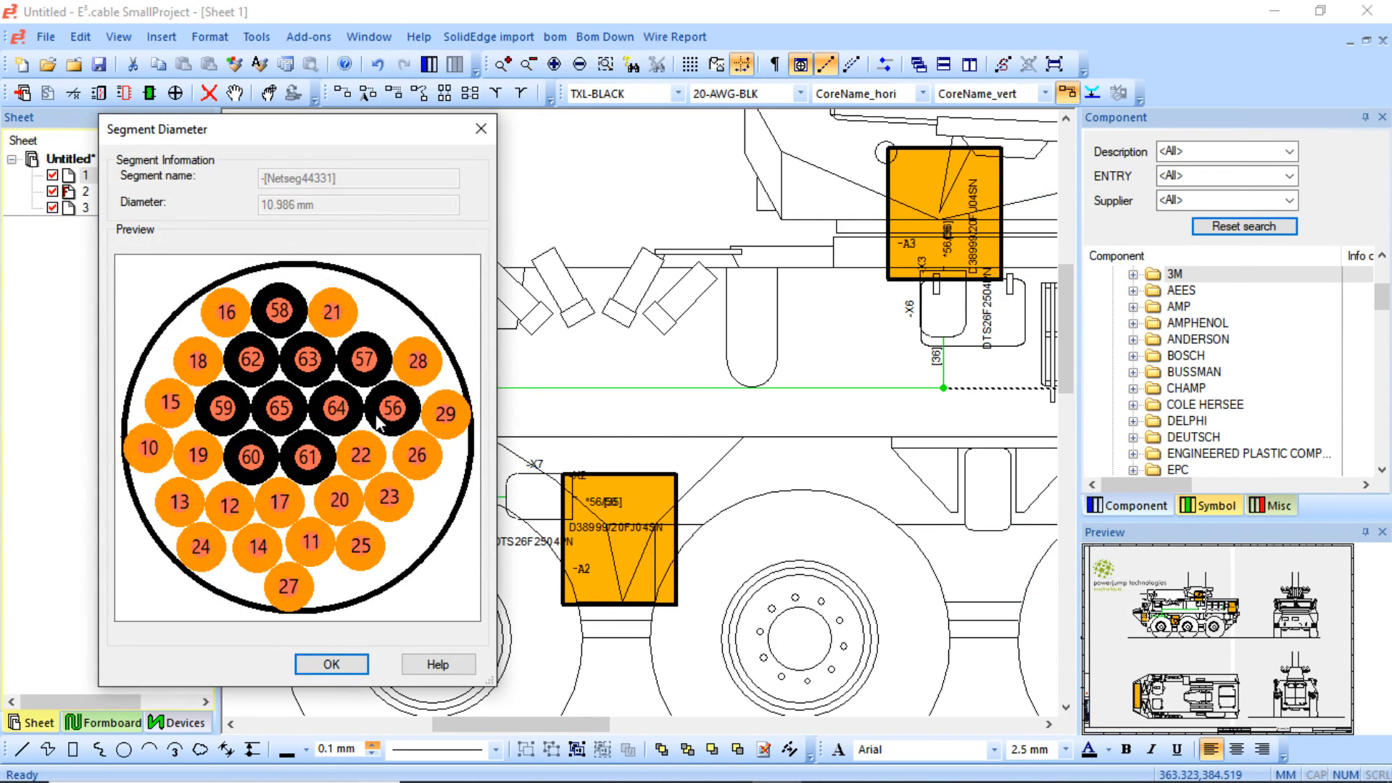
left_click(480, 129)
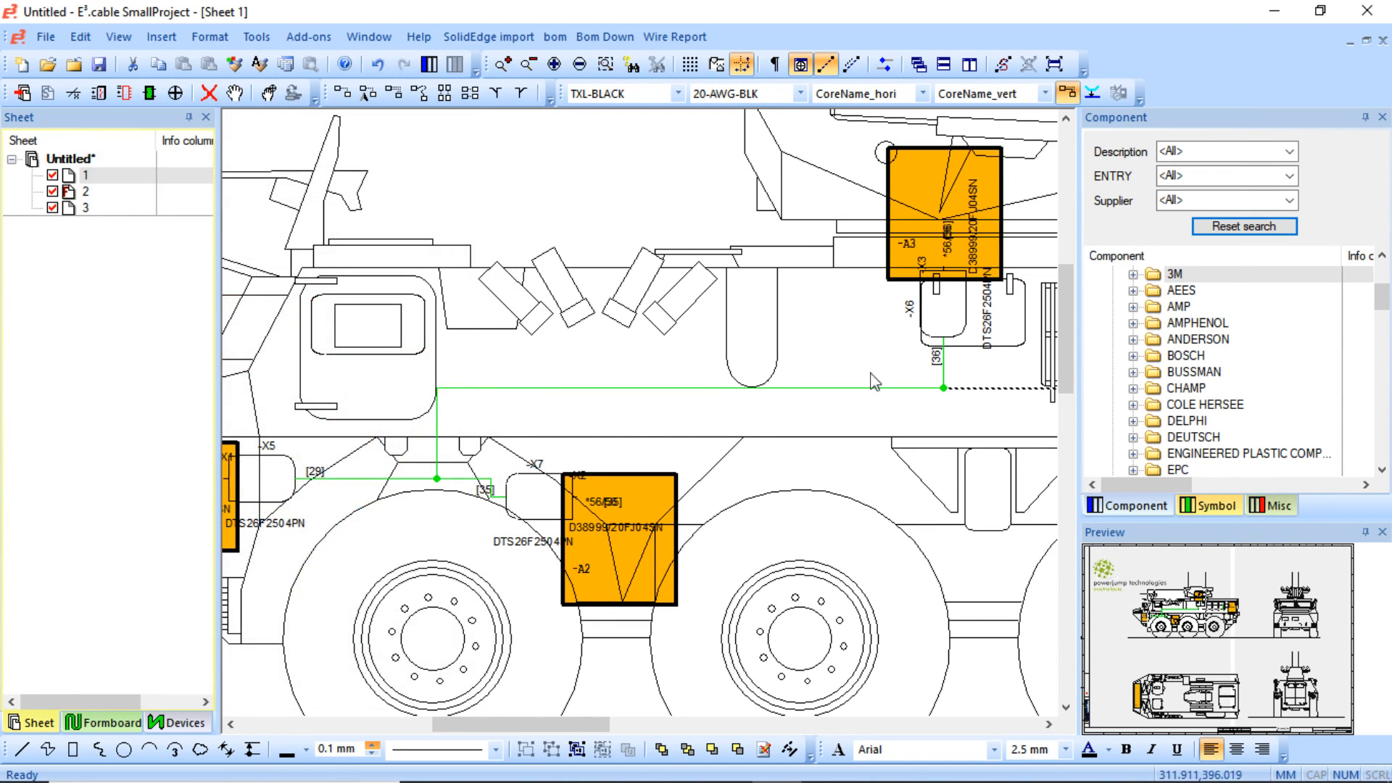
right_click(945, 377)
left_click(1005, 445)
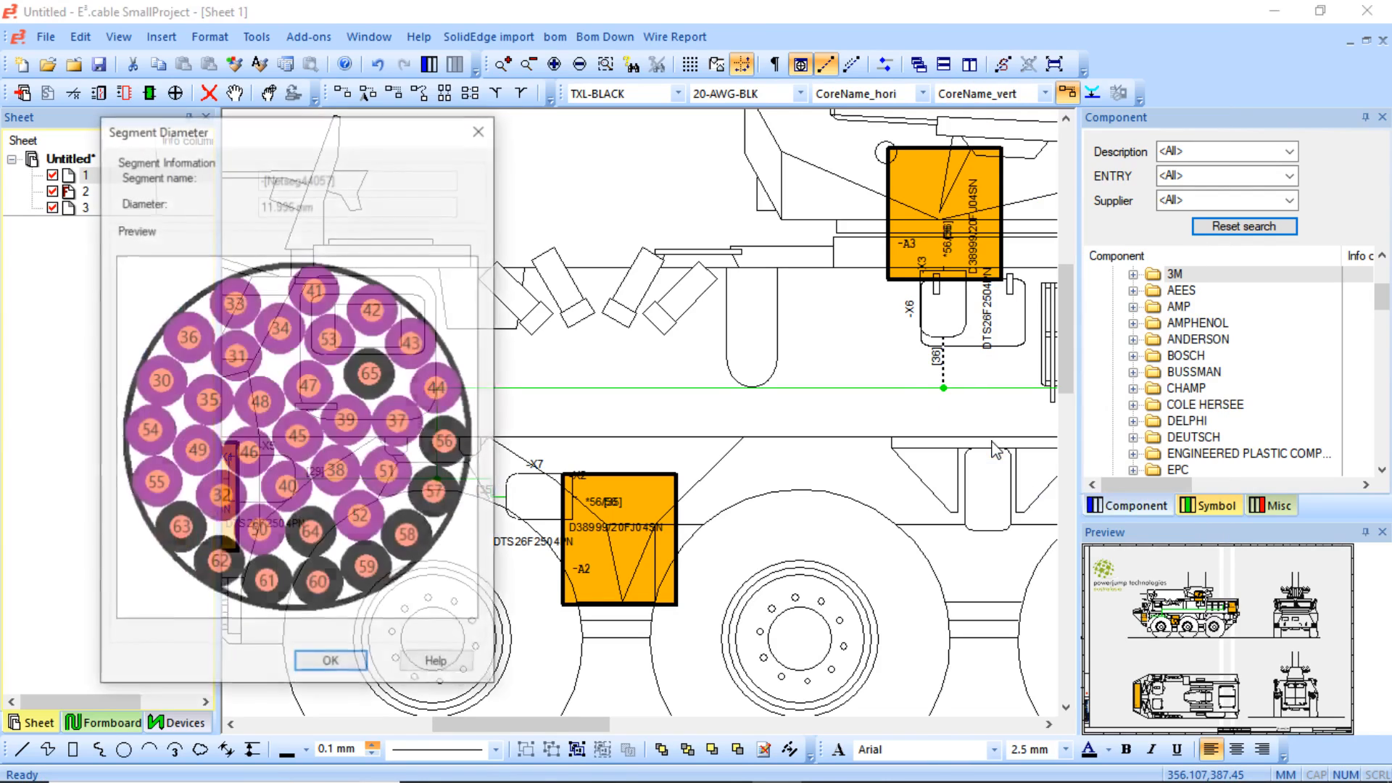
left_click(479, 130)
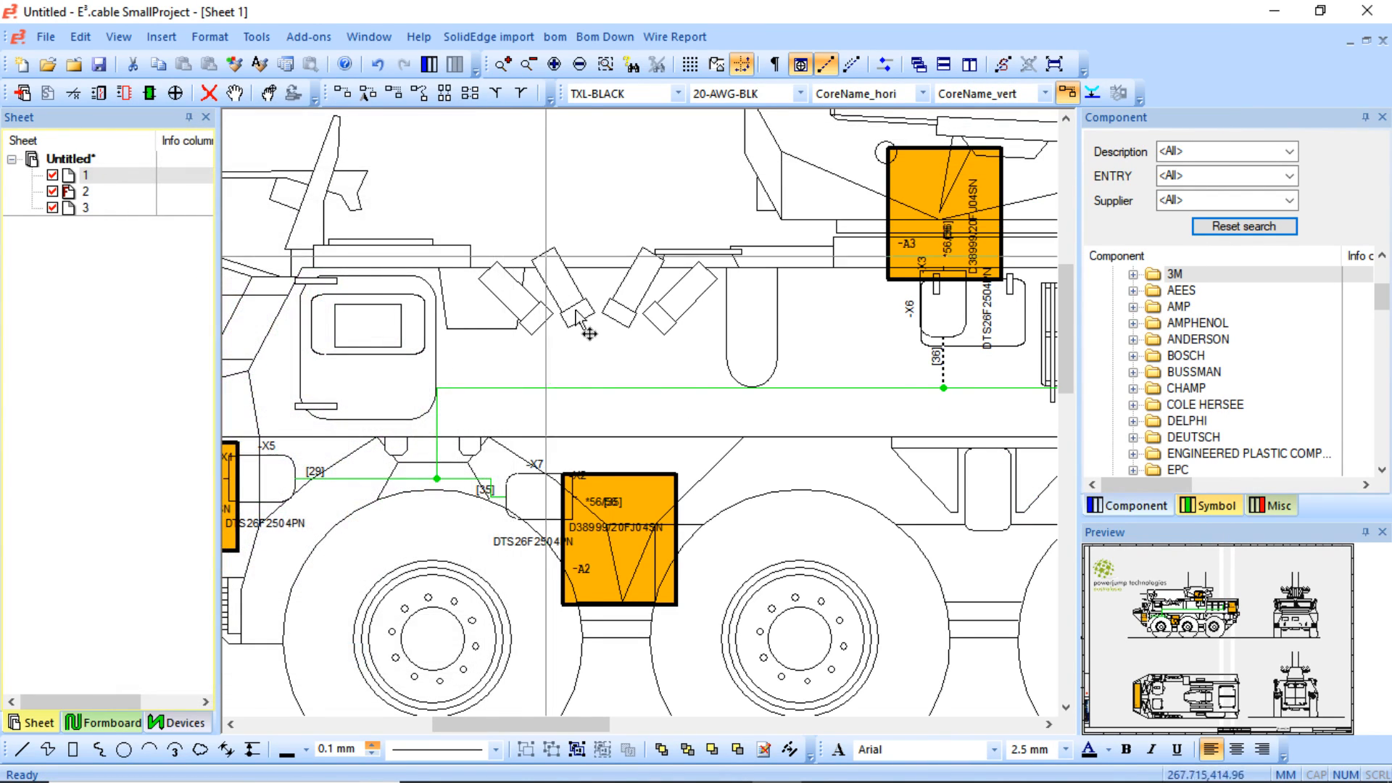
- Review the wire/core connections in the long hull line's connection properties, including the pin choices for End 1 of wire 10
right_click(603, 389)
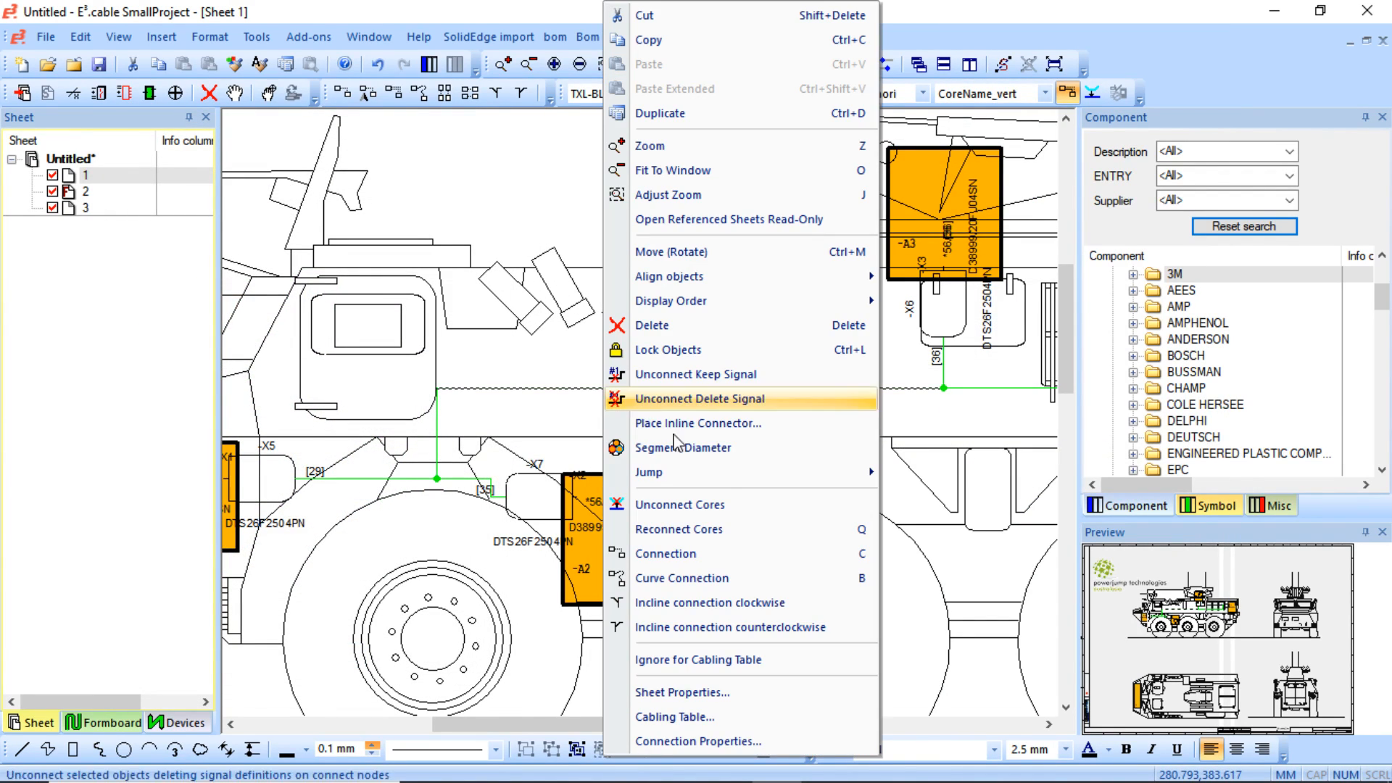
left_click(722, 741)
left_click(789, 151)
scroll(718, 417, "down", 7)
scroll(718, 417, "down", 2)
scroll(857, 521, "up", 6)
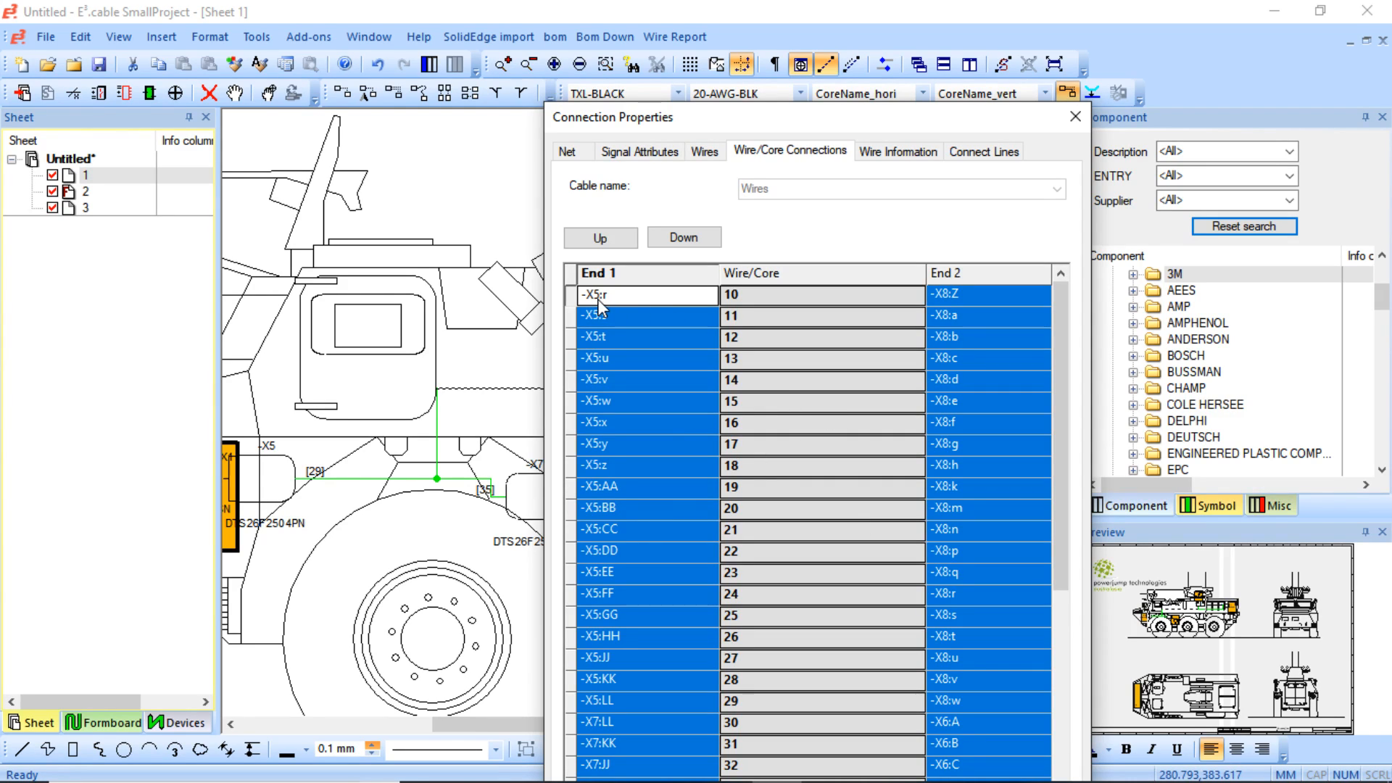
left_click(672, 300)
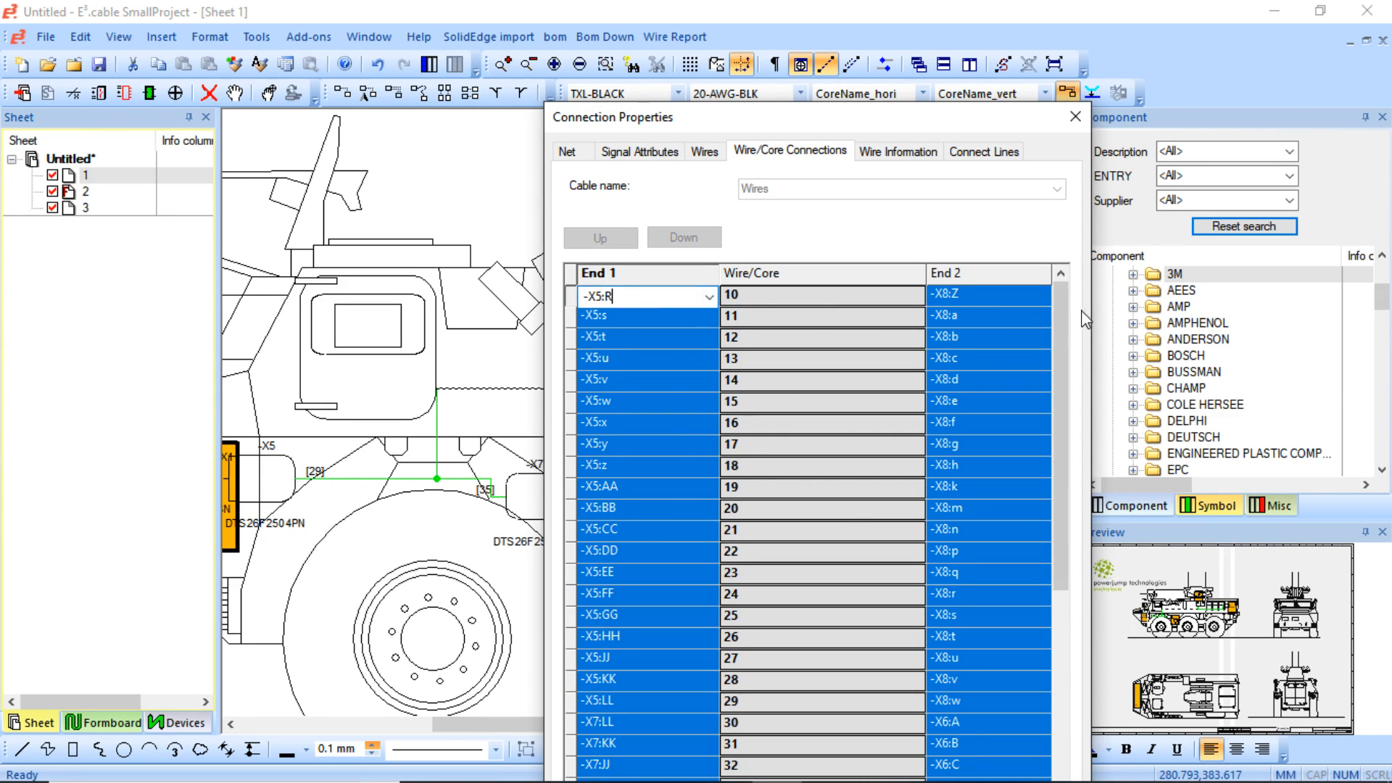
left_click(707, 296)
left_click(780, 249)
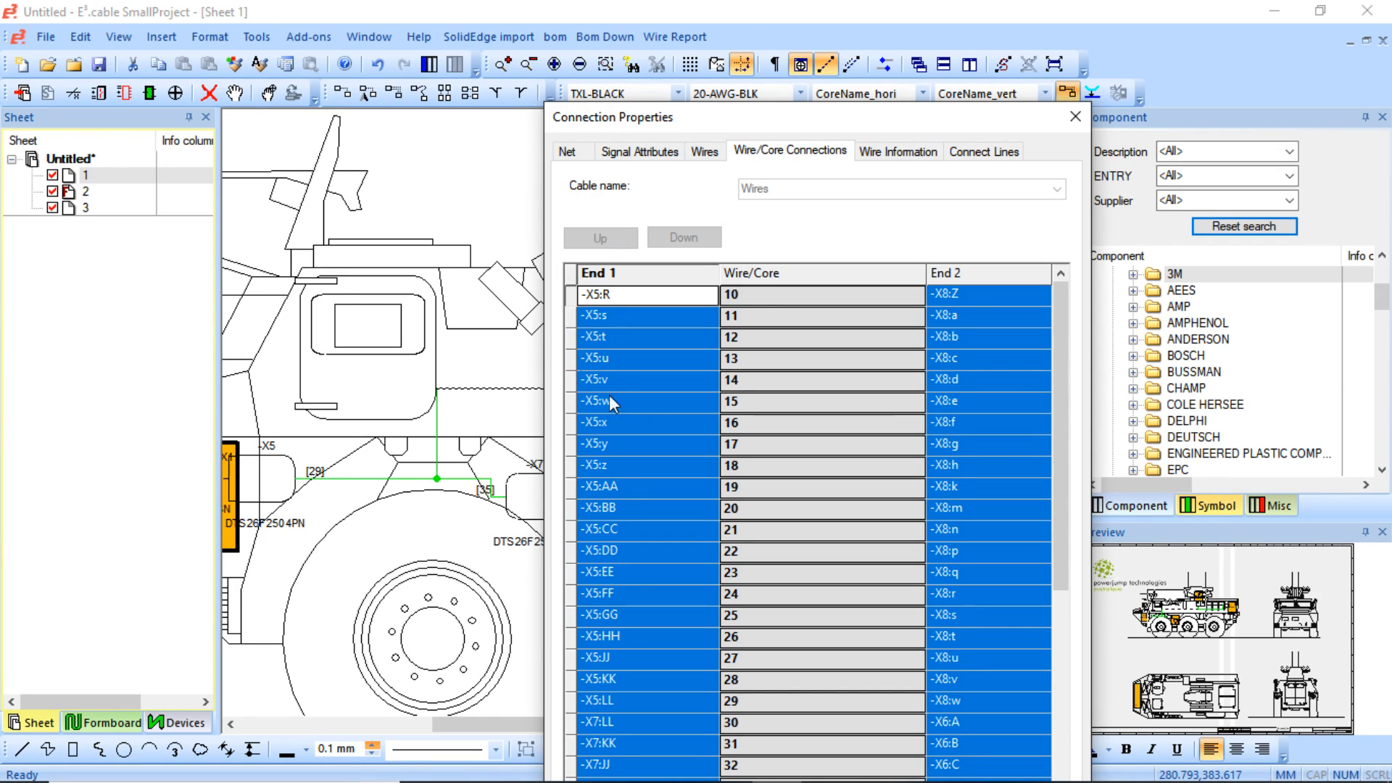
- Review the wire information for the hull line's wires, including outer diameter, colour, signal and length
left_click(896, 150)
scroll(707, 518, "down", 9)
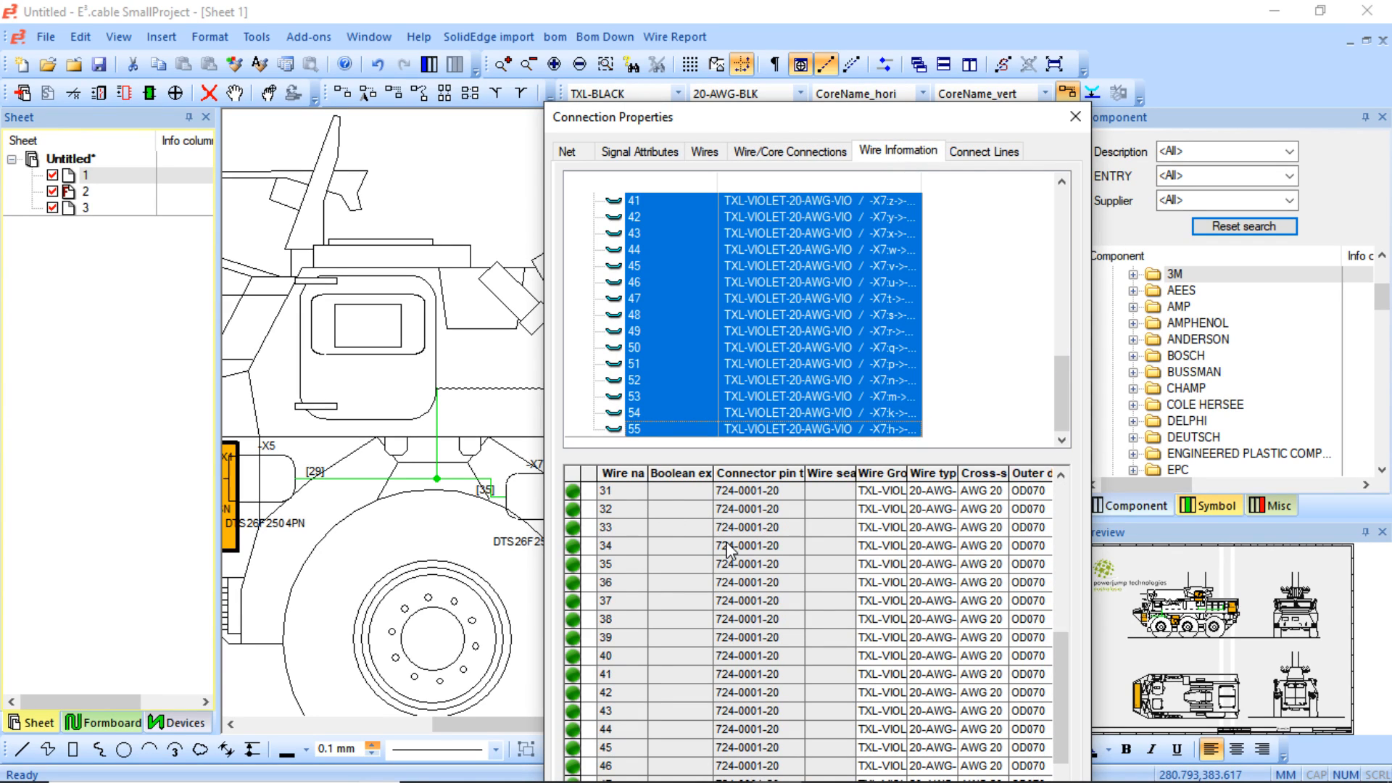
left_click(1032, 495)
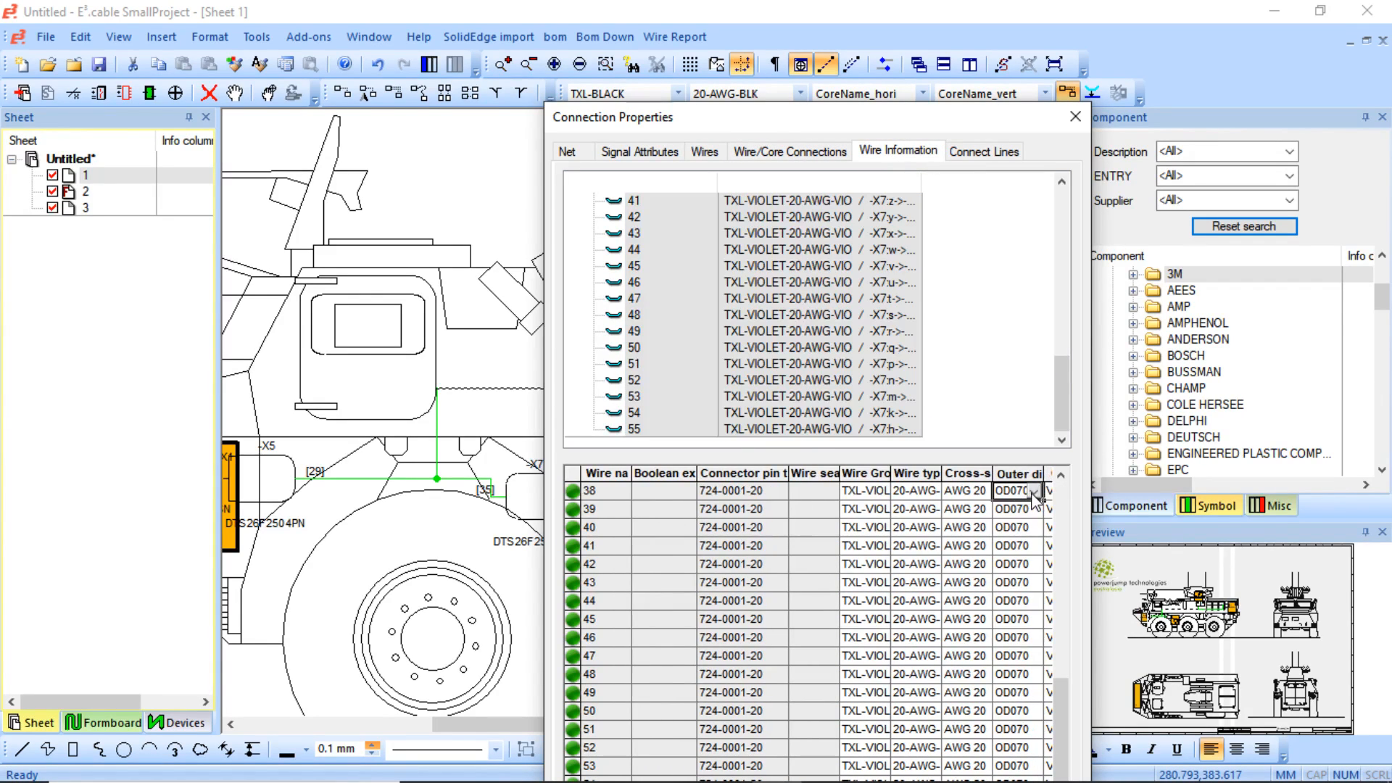
middle_click_drag(793, 585, 948, 568)
middle_click(959, 535)
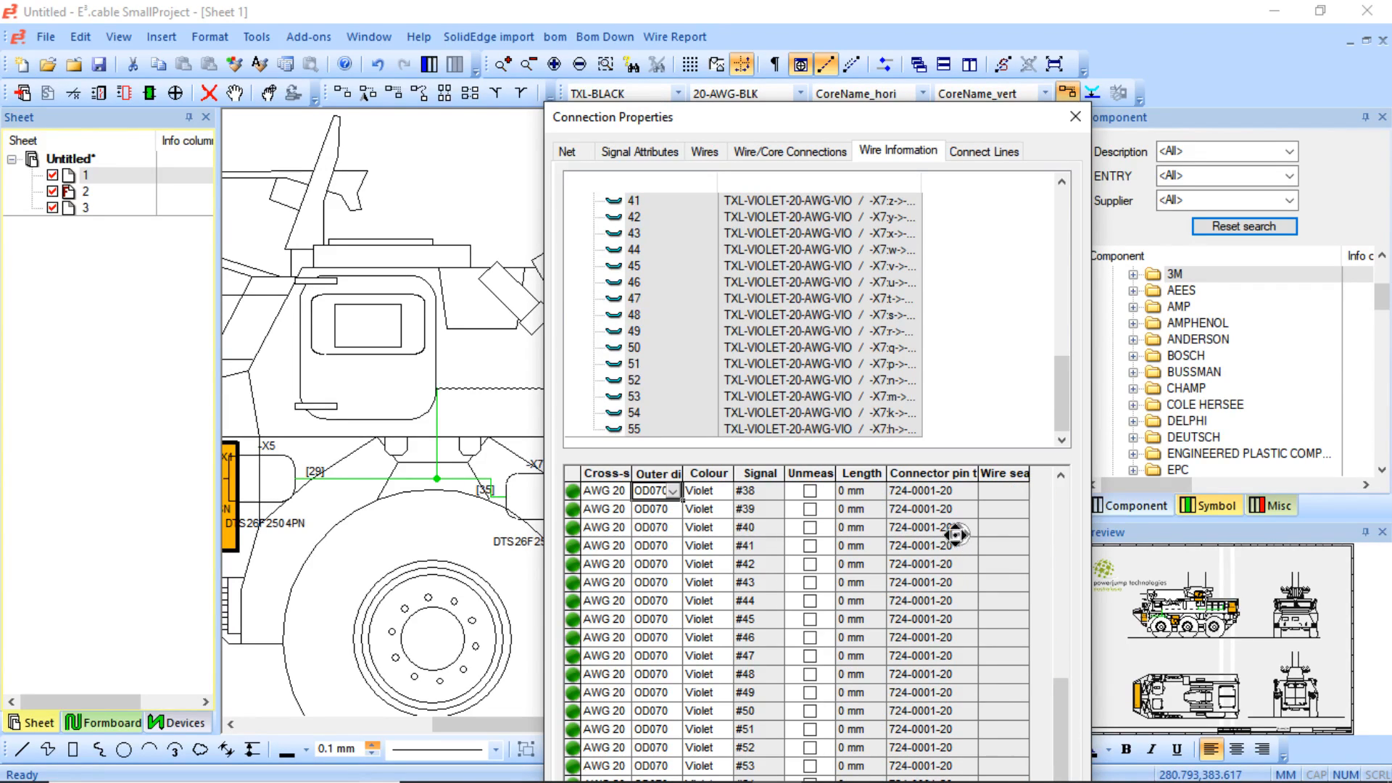
- View the connection's line display settings, signal attributes and wire list
left_click(989, 150)
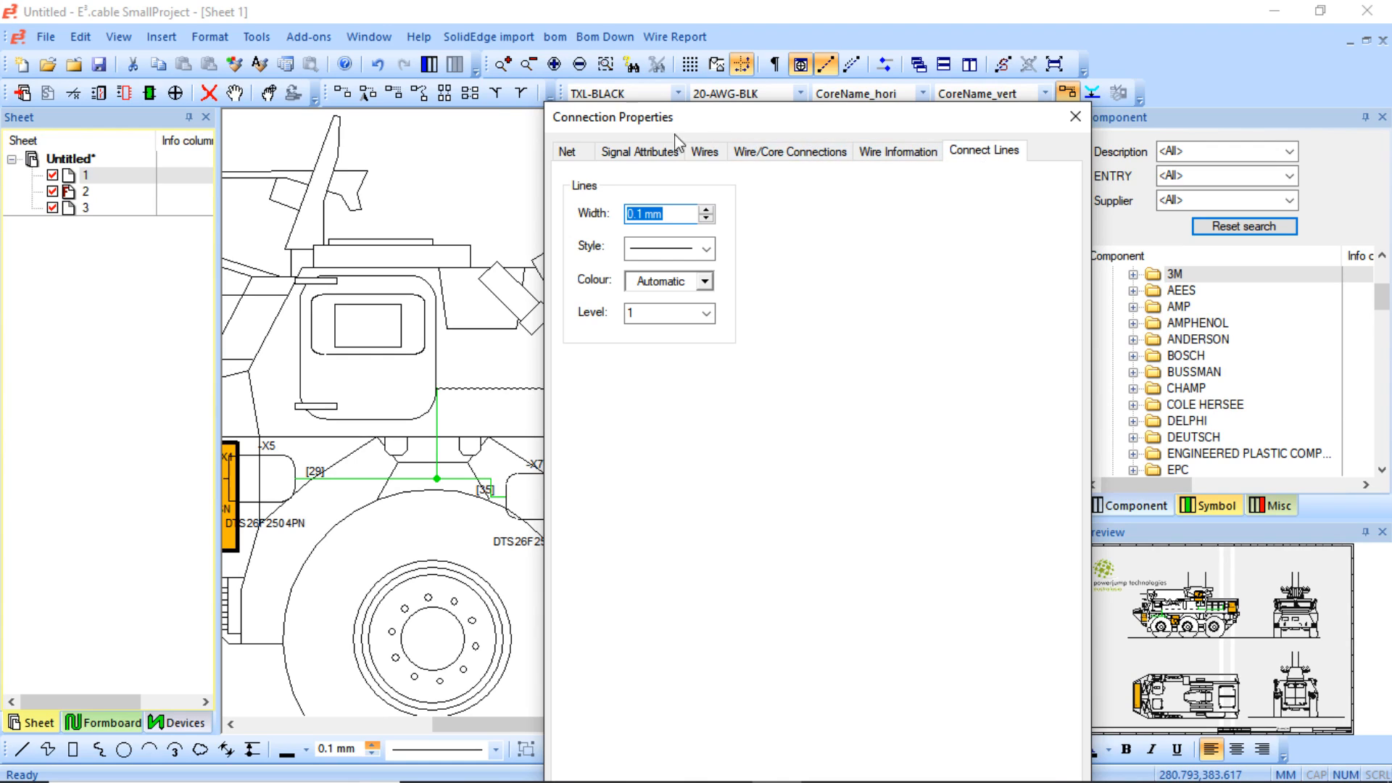
left_click(631, 150)
left_click(702, 151)
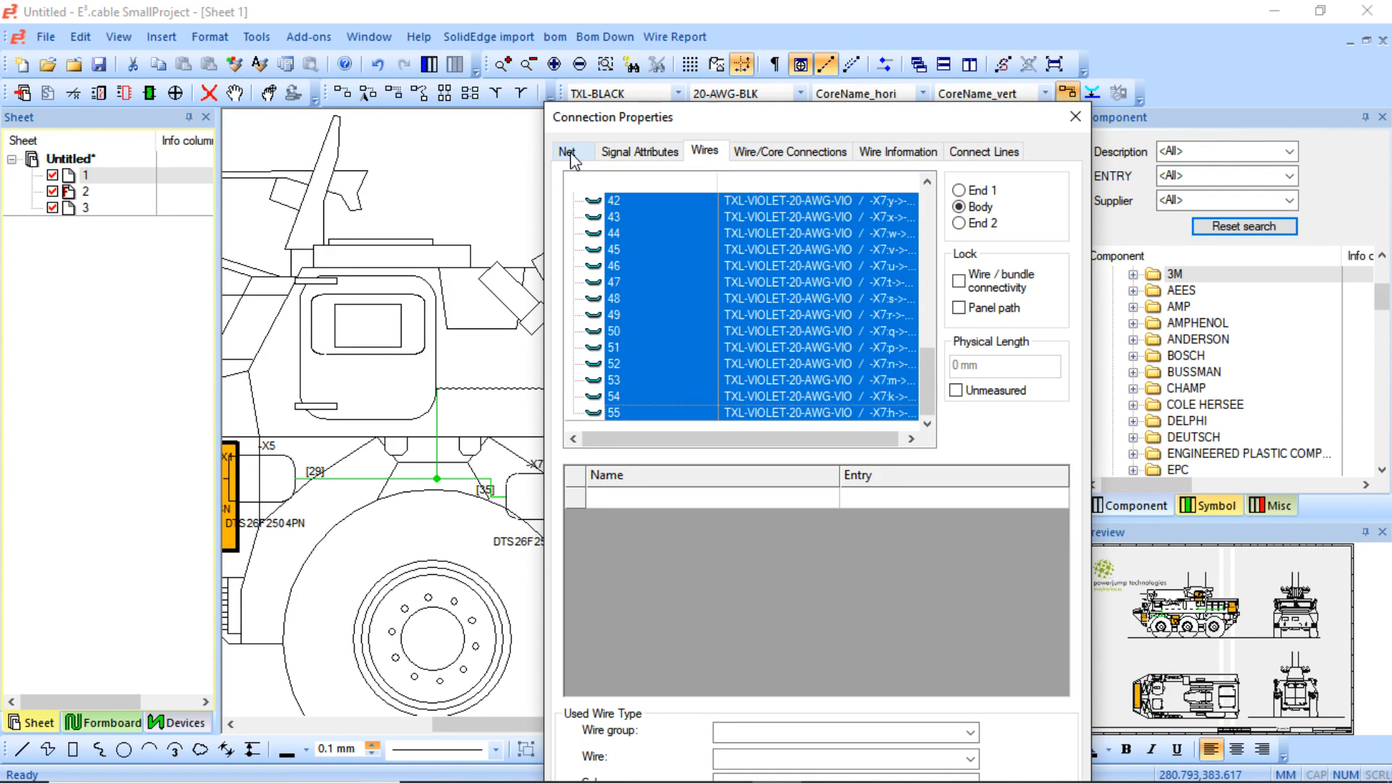
- Check which attribute names can be added to wire 13 and leave the connection properties without adding one
left_click(634, 276)
scroll(634, 247, "up", 8)
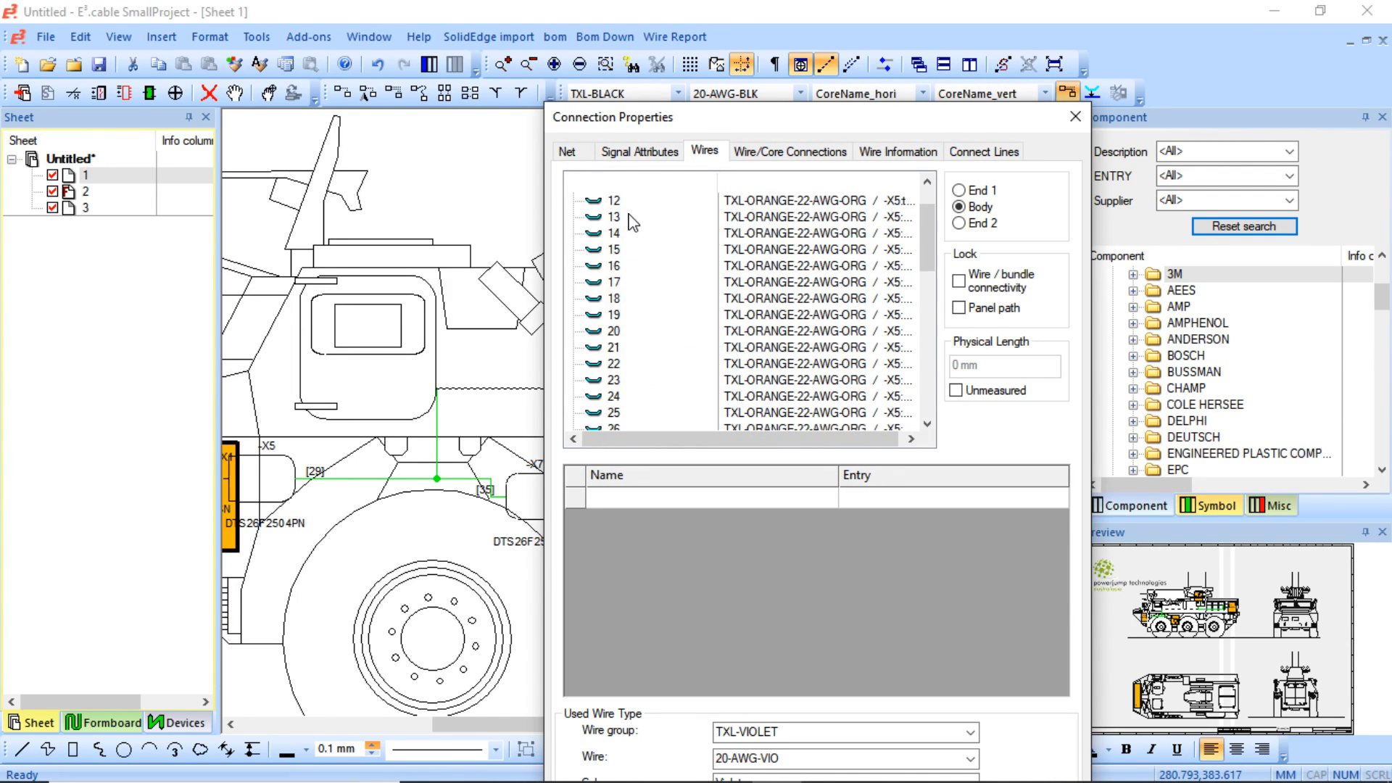
left_click(634, 217)
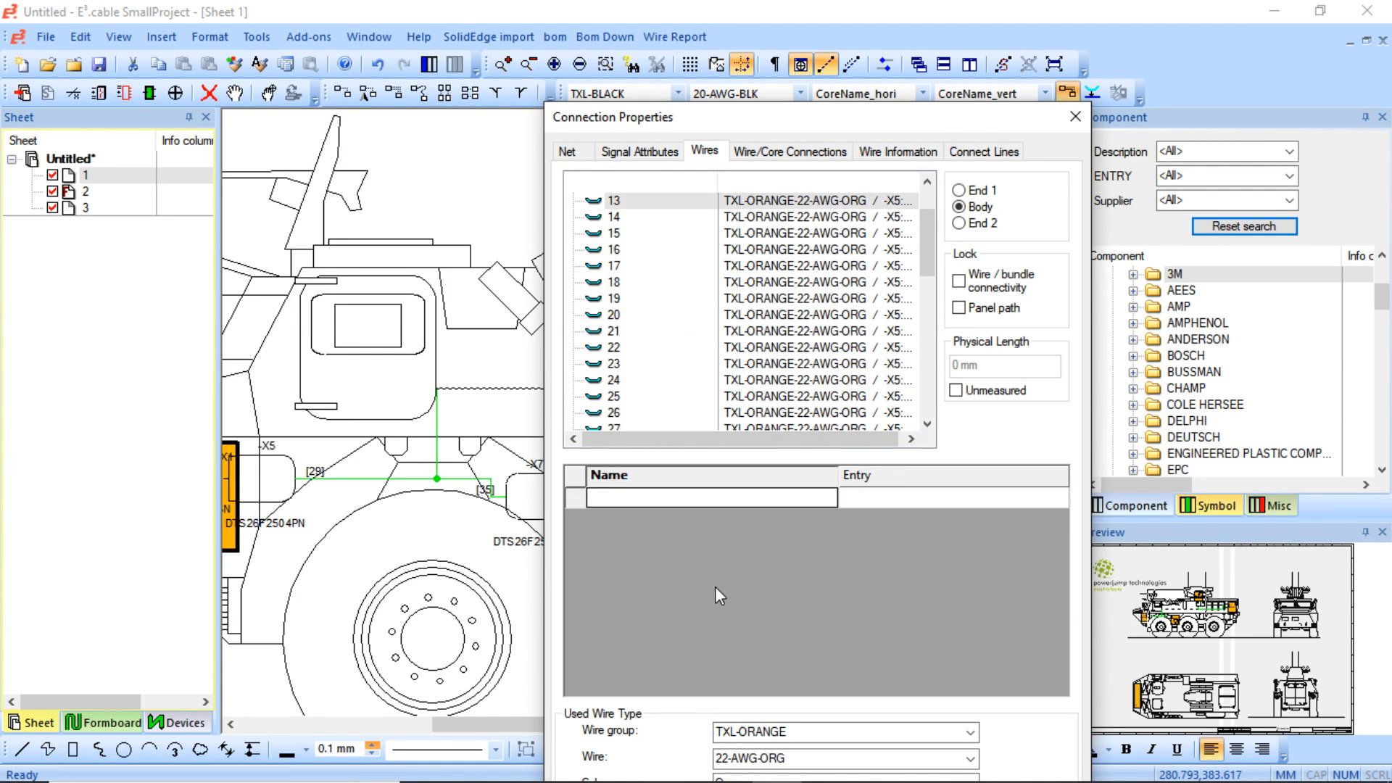
left_click(826, 500)
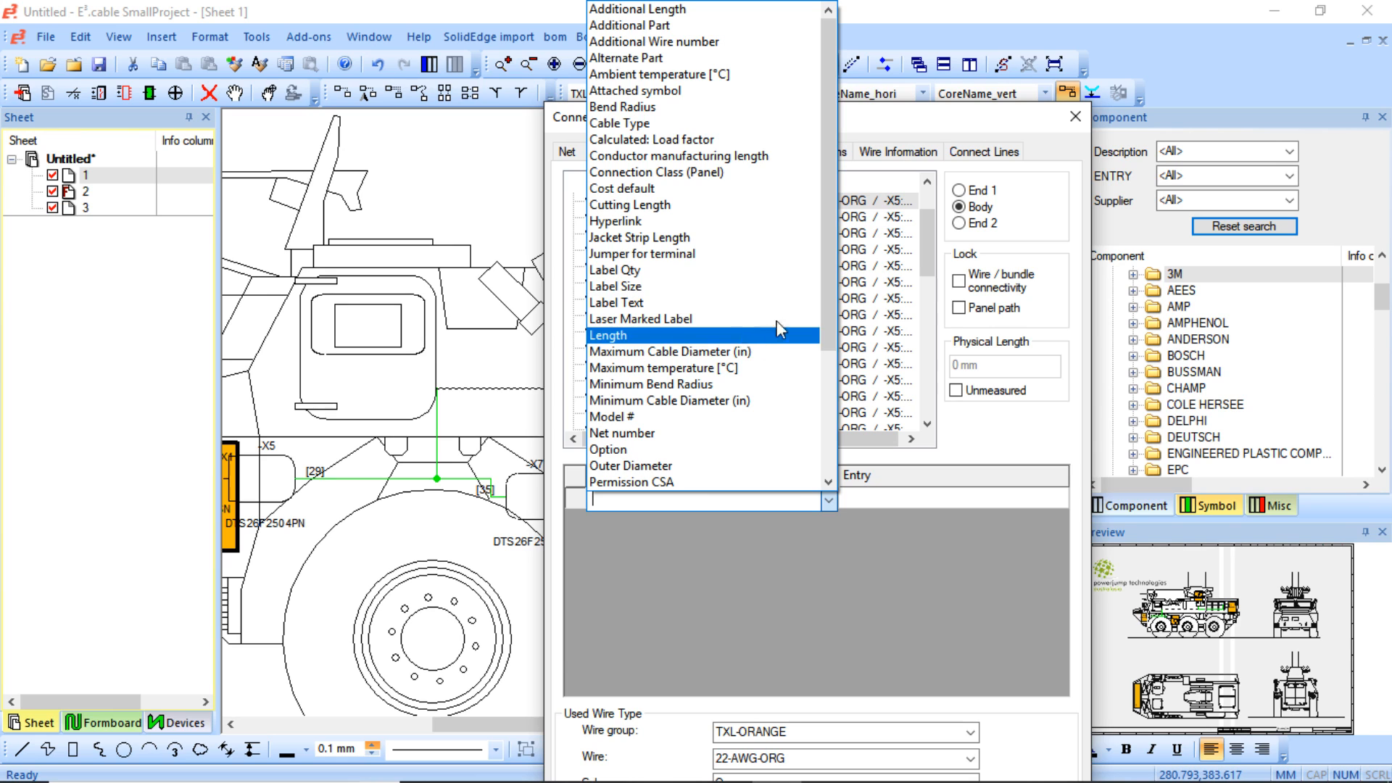
left_click(1071, 120)
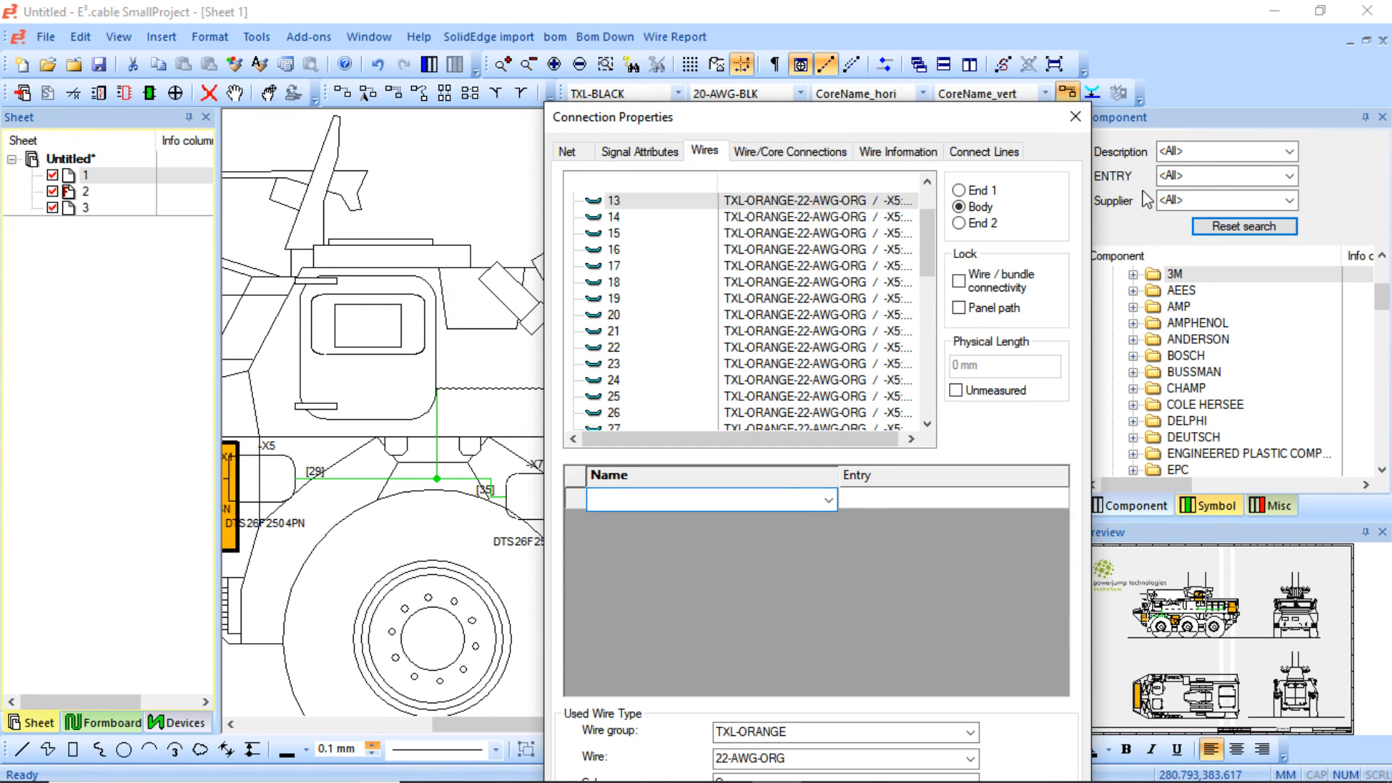
left_click(1071, 121)
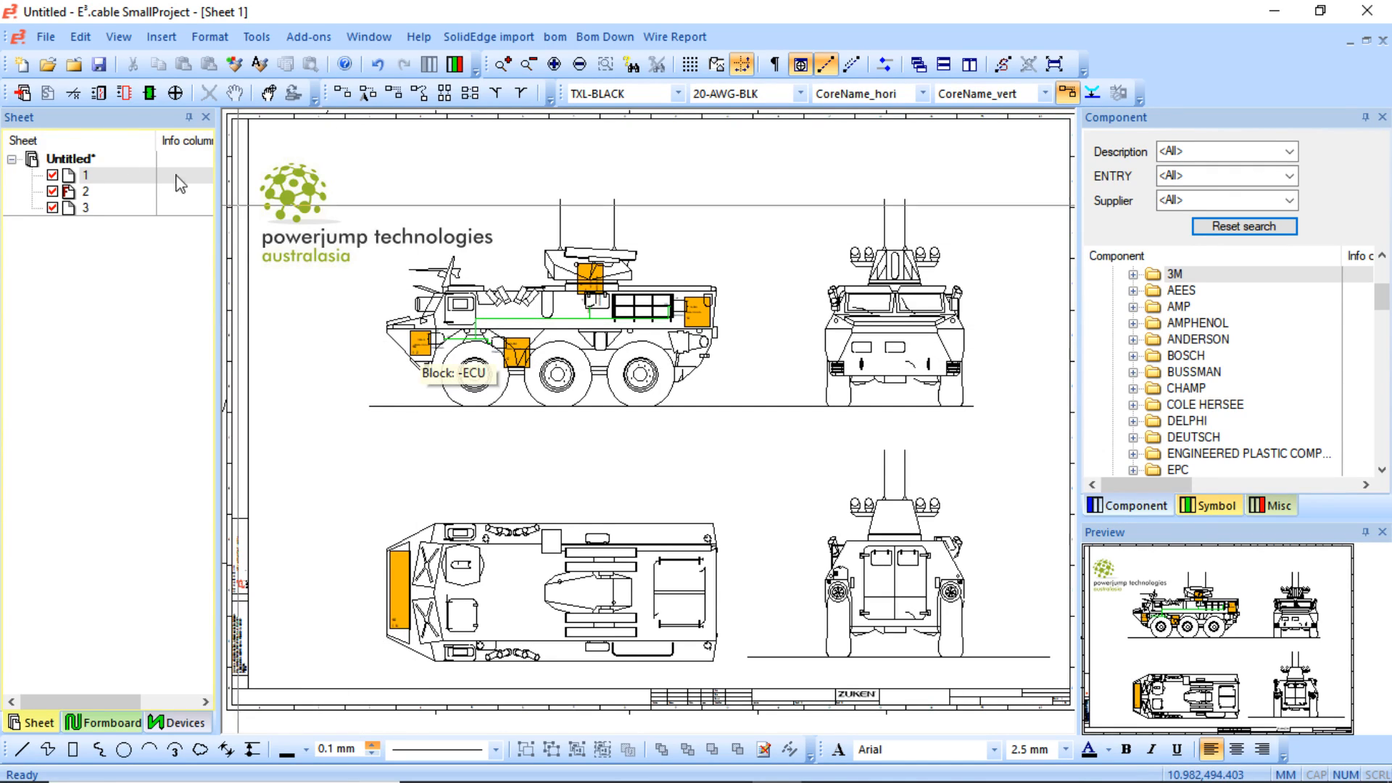
- View the wiring on sheet 3 and return to the vehicle layout on sheet 1
left_click(98, 208)
double_click(98, 207)
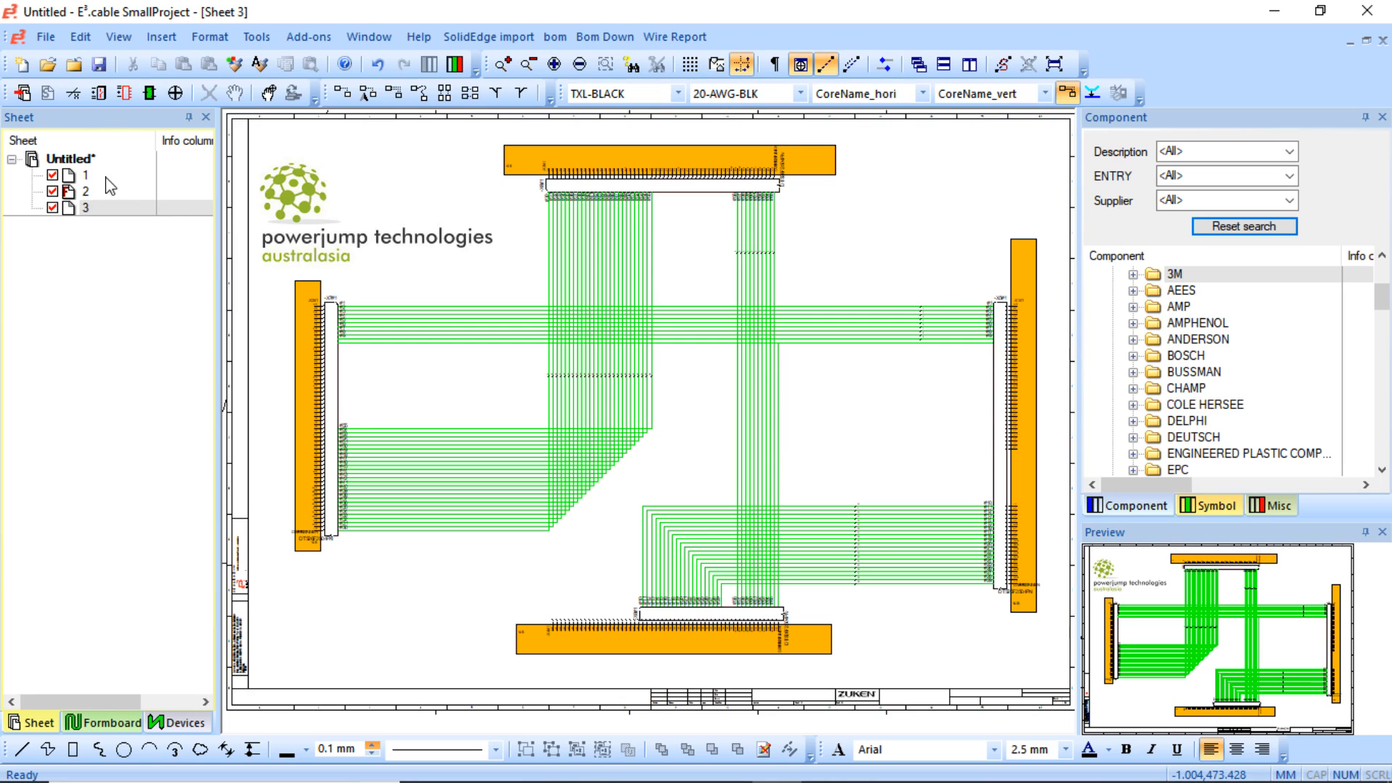
double_click(92, 176)
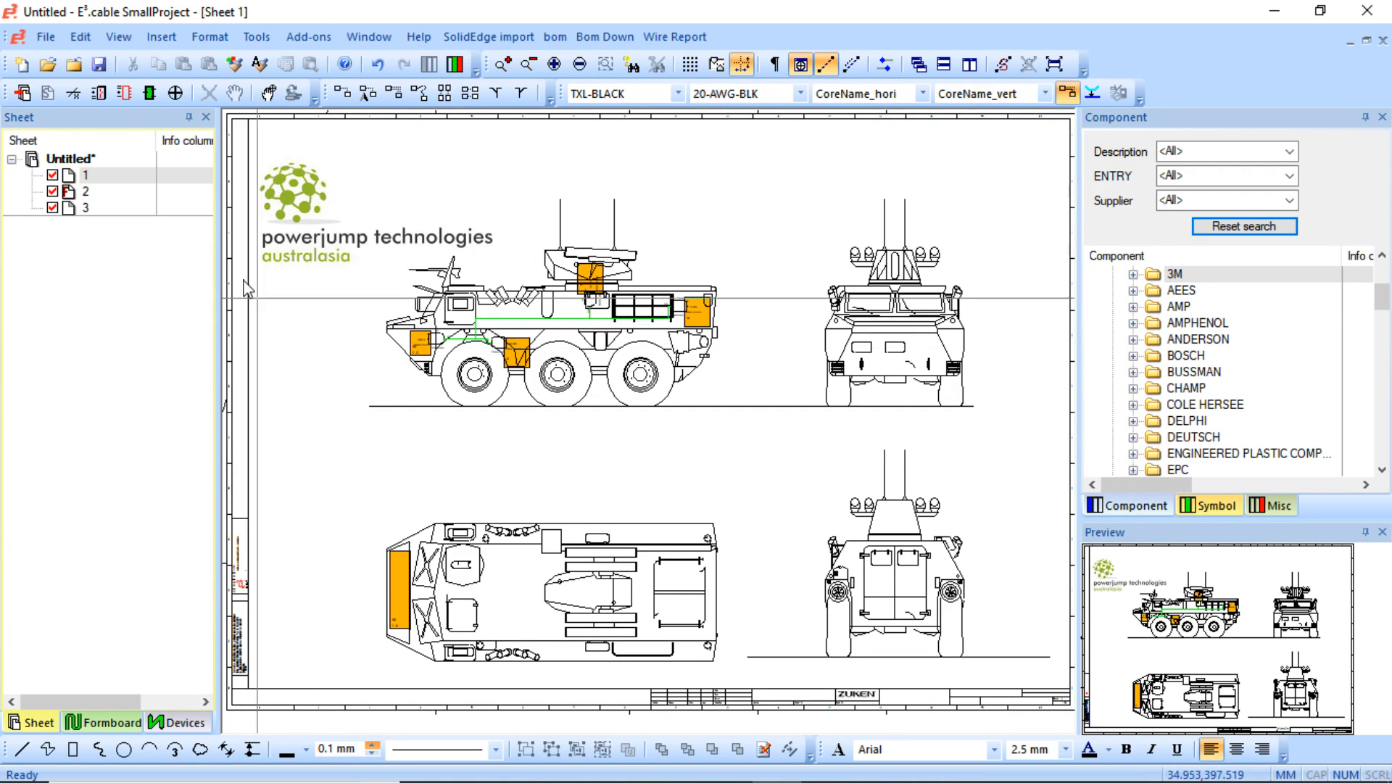
- Open sheet 2 and bring up its sheet properties
left_click(103, 192)
double_click(104, 193)
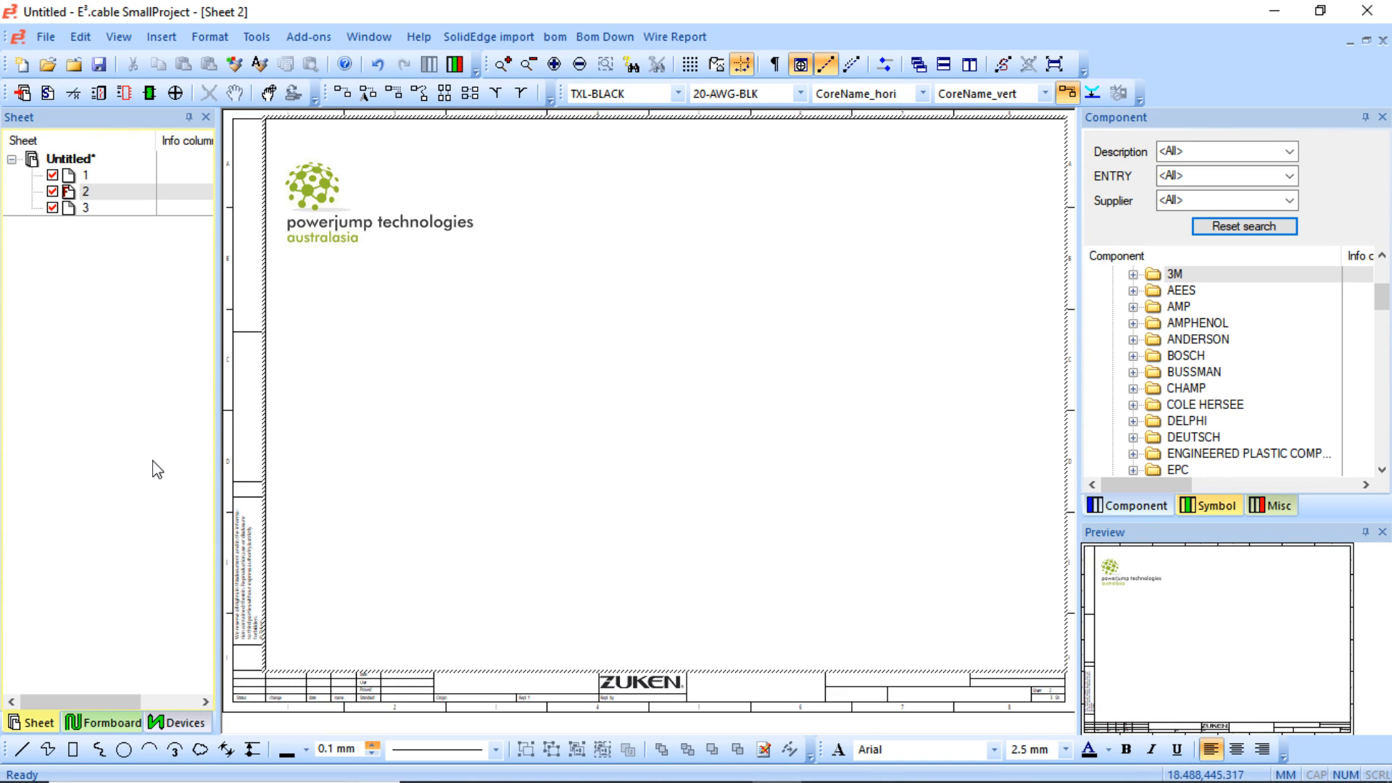
right_click(390, 454)
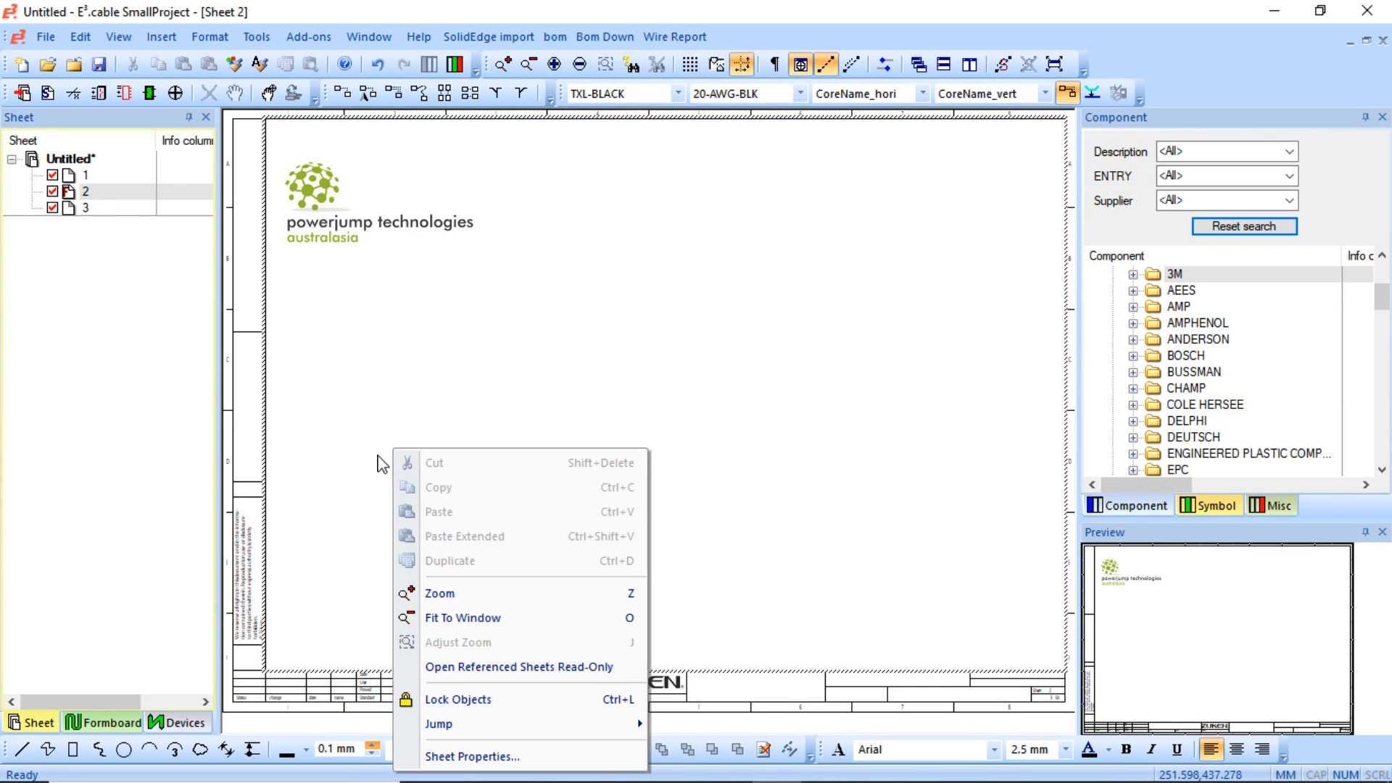
left_click(330, 459)
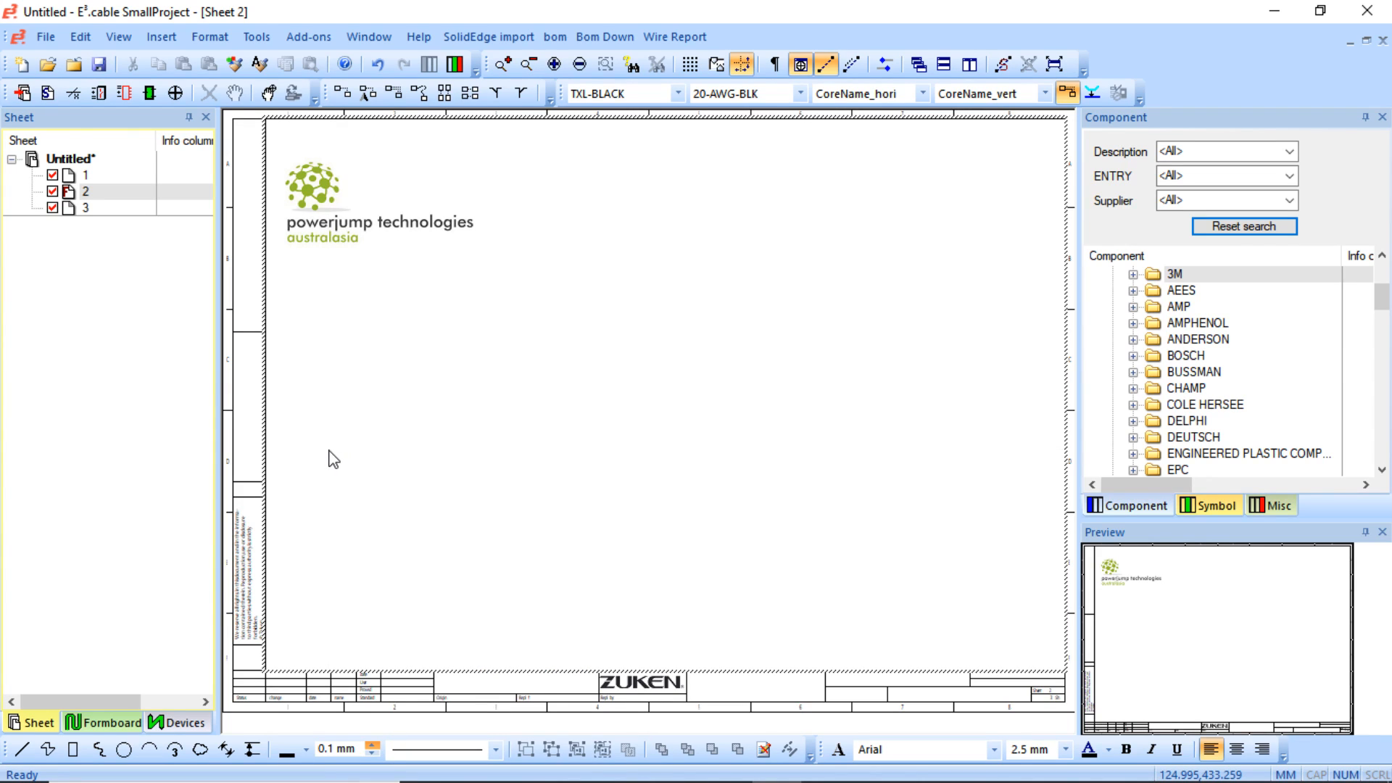
right_click(330, 459)
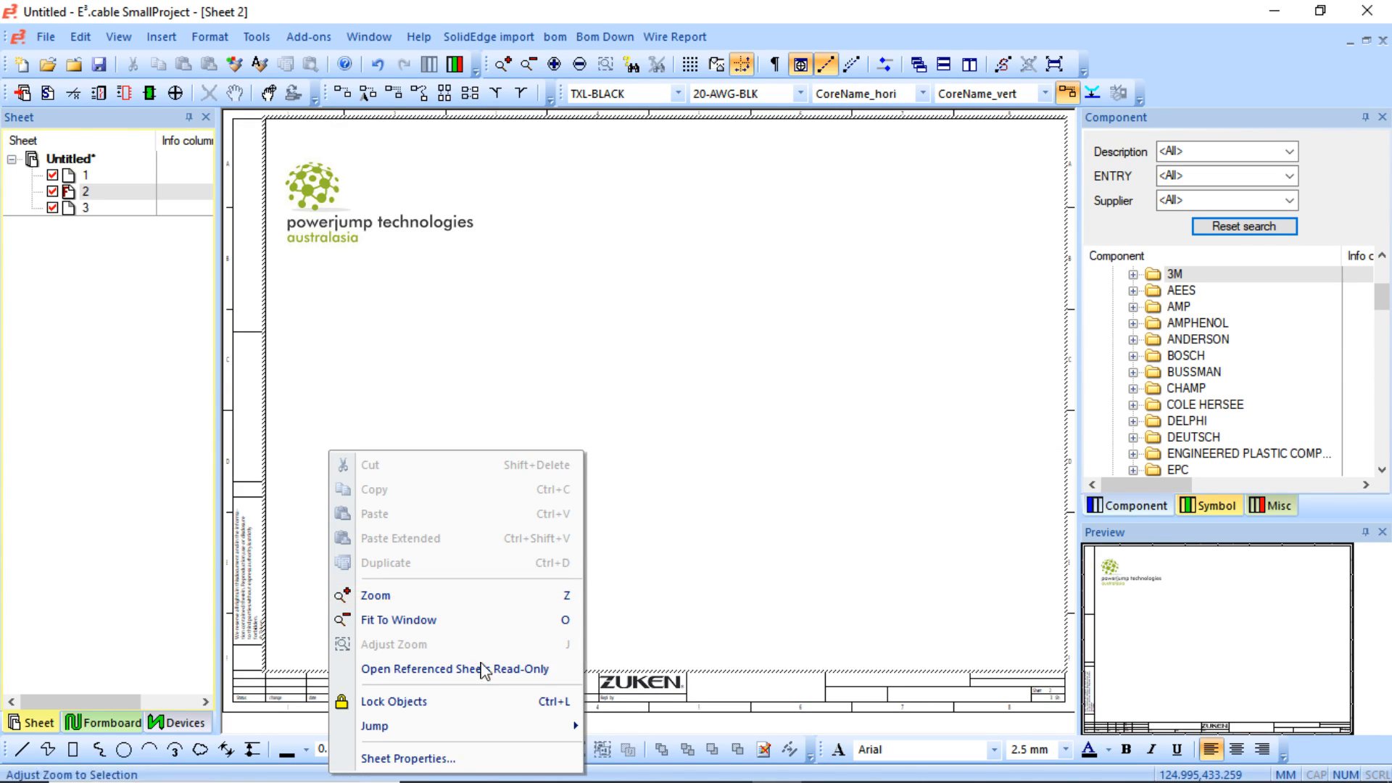
left_click(464, 758)
- Try the FB-3500x1500 format on sheet 2
left_click(890, 333)
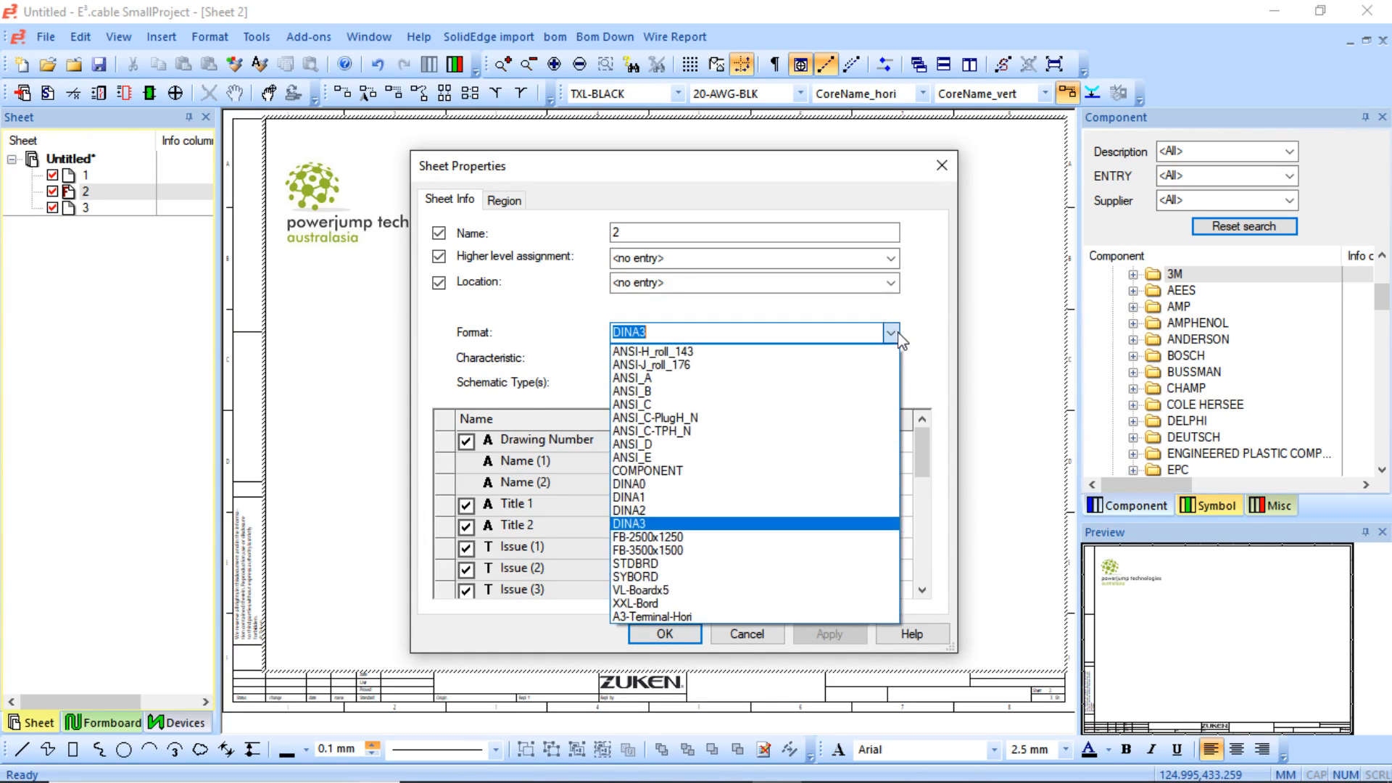
left_click(684, 551)
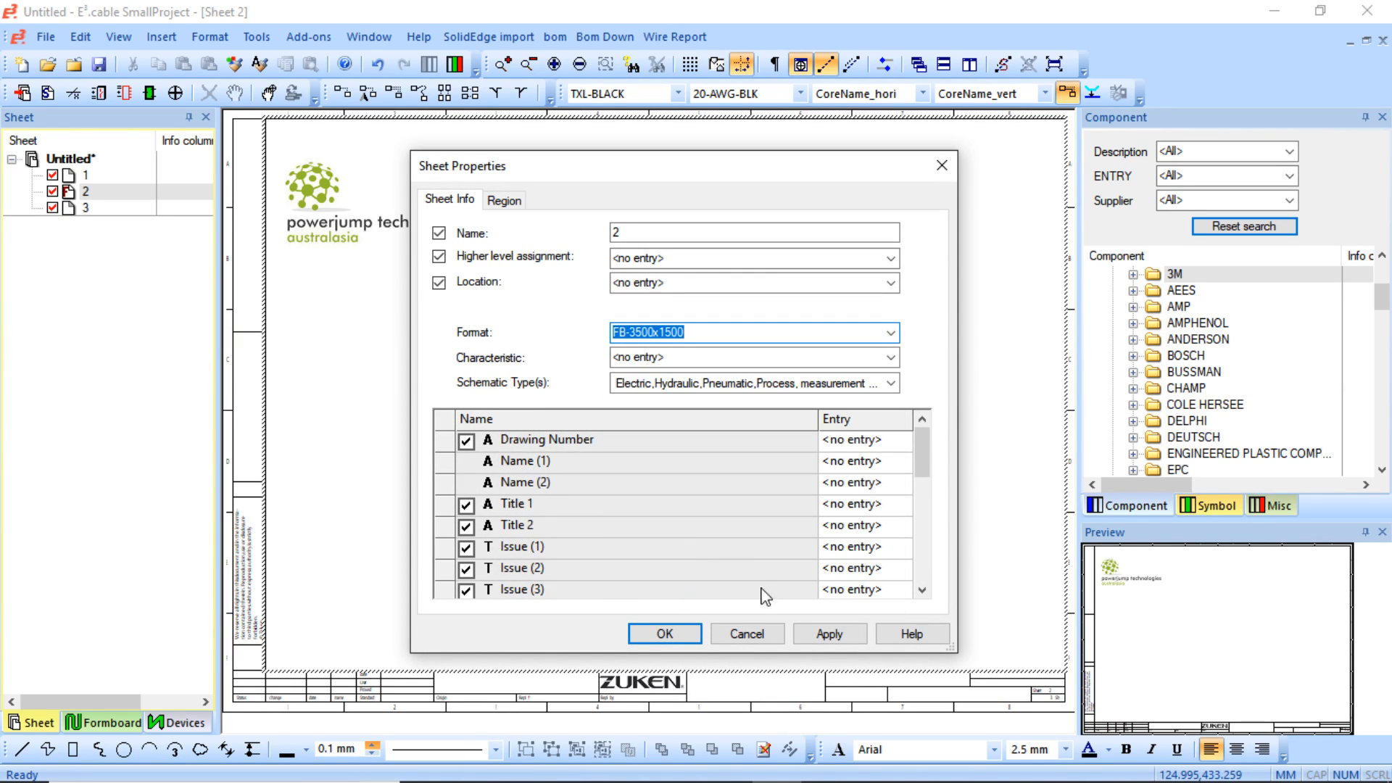
left_click(823, 634)
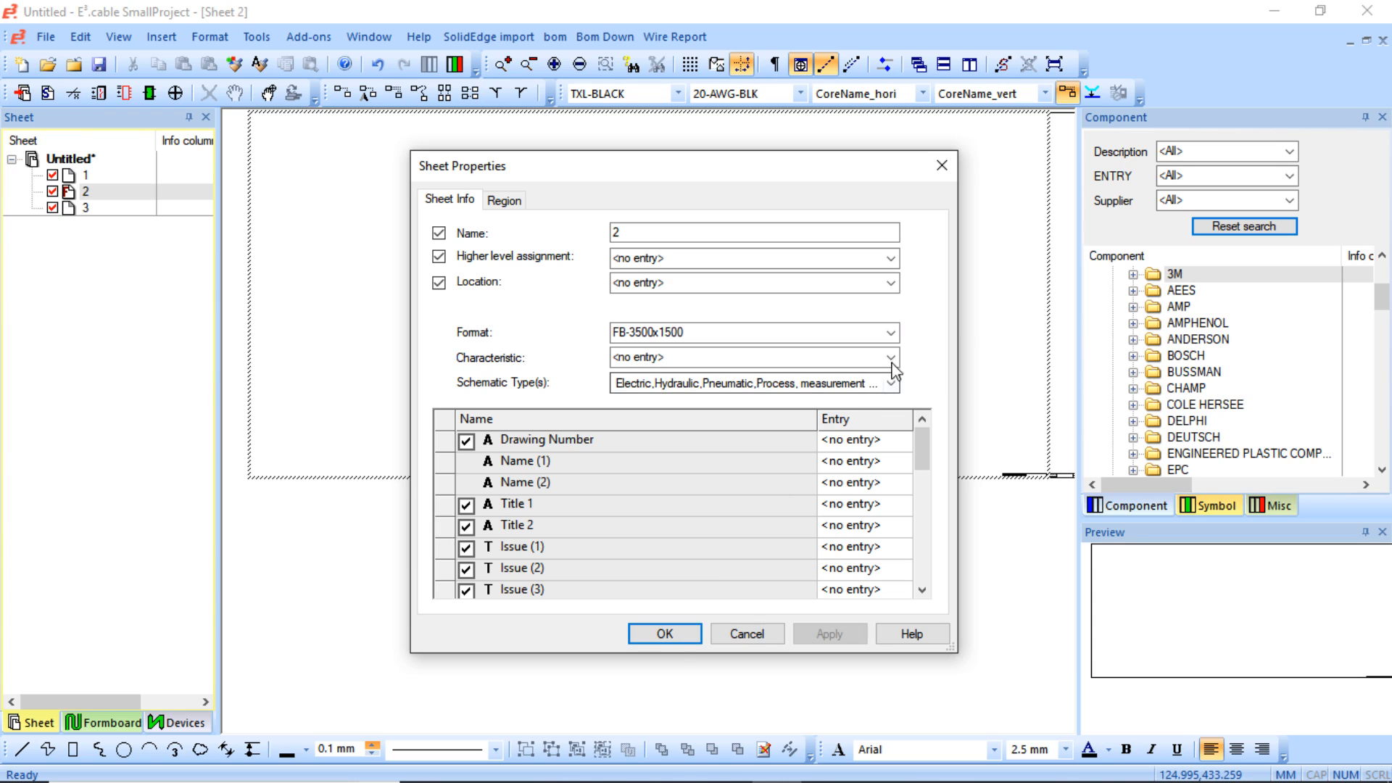
- Set sheet 2's format to FB-2500x1250 and close the sheet properties
left_click(890, 332)
left_click(684, 537)
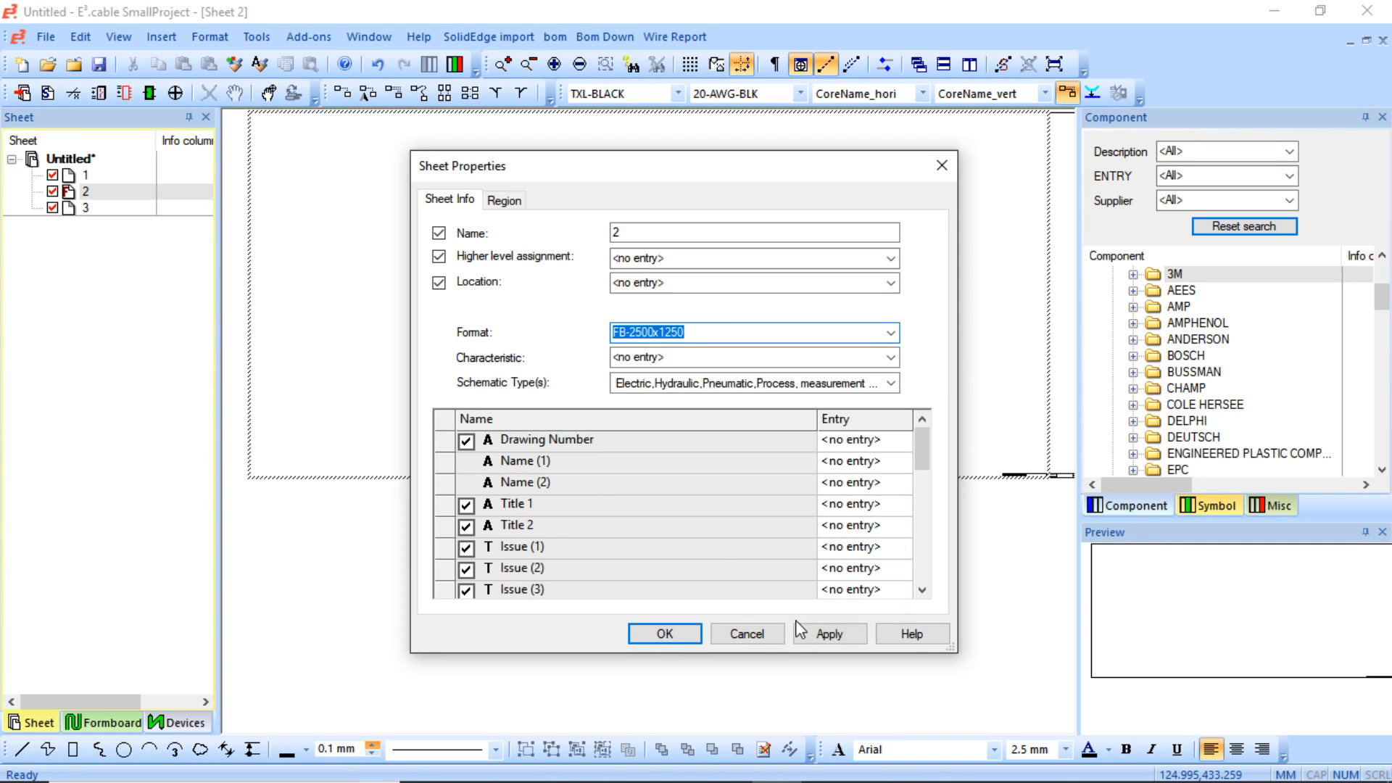
left_click(826, 634)
left_click(670, 639)
- Set the region scale of sheet 2 to 1:2 in its sheet properties
right_click(521, 357)
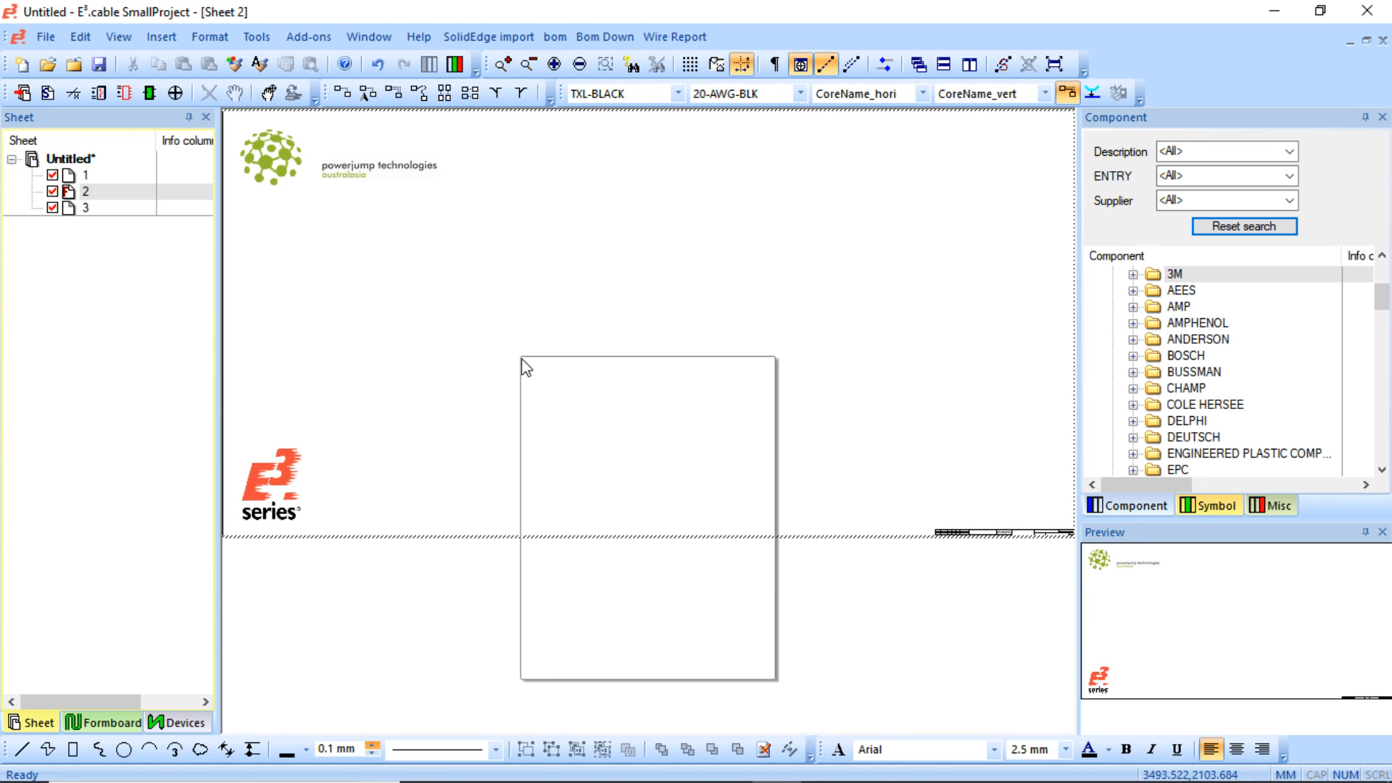
left_click(627, 675)
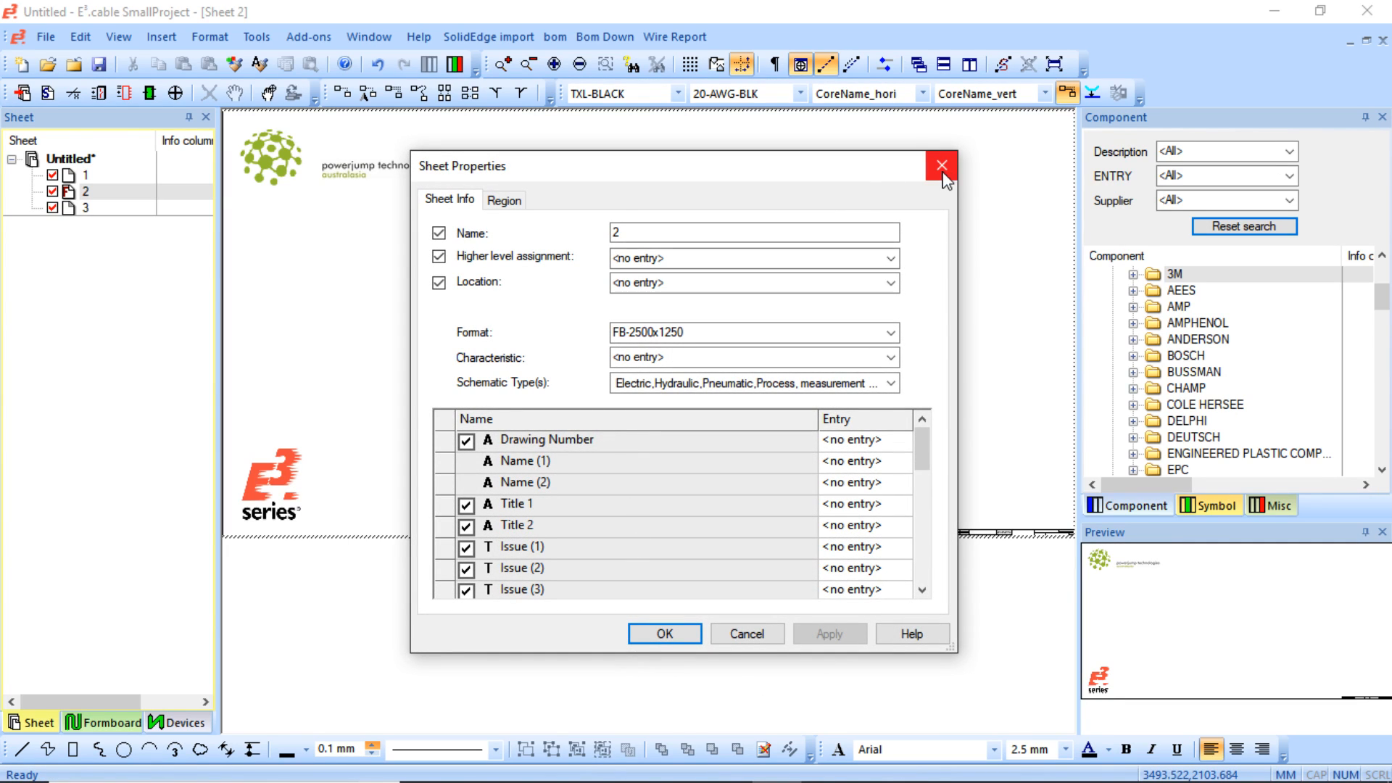
left_click(502, 200)
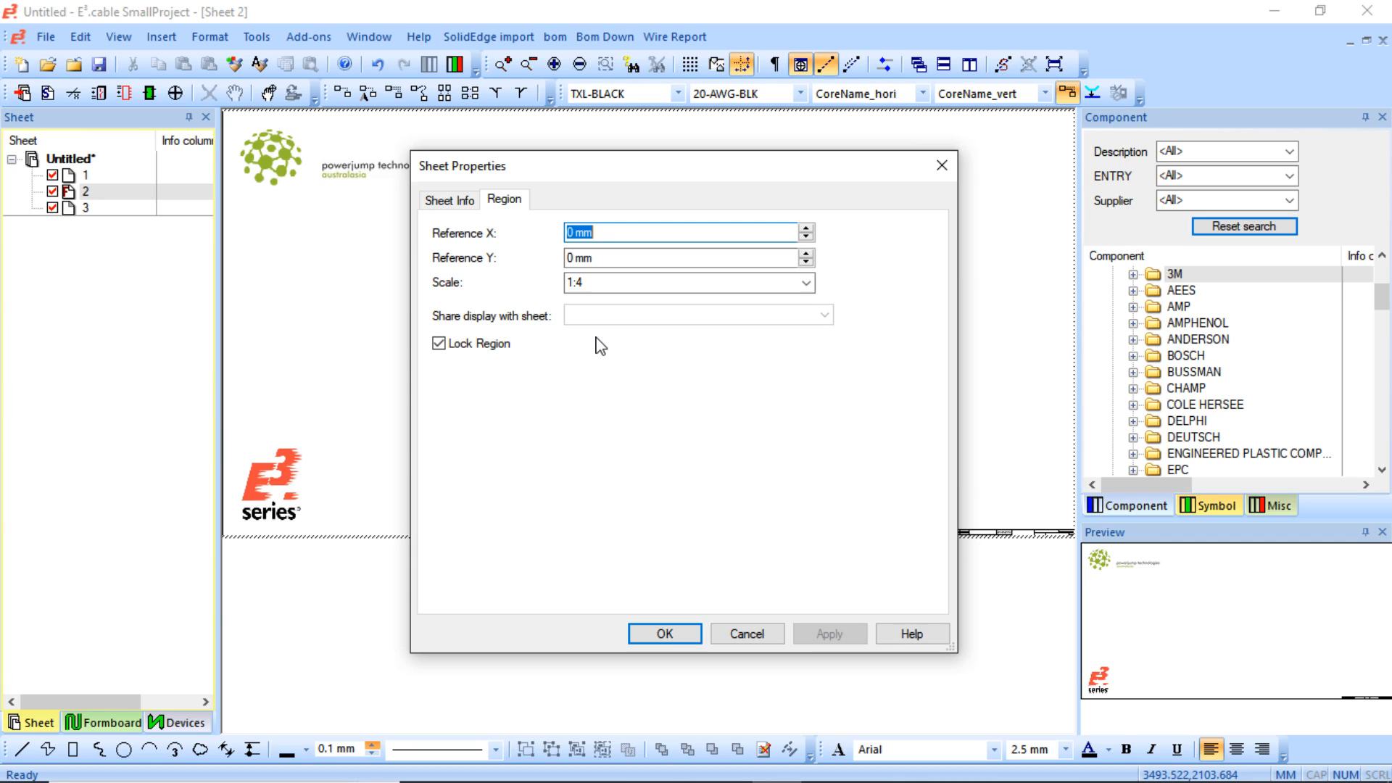
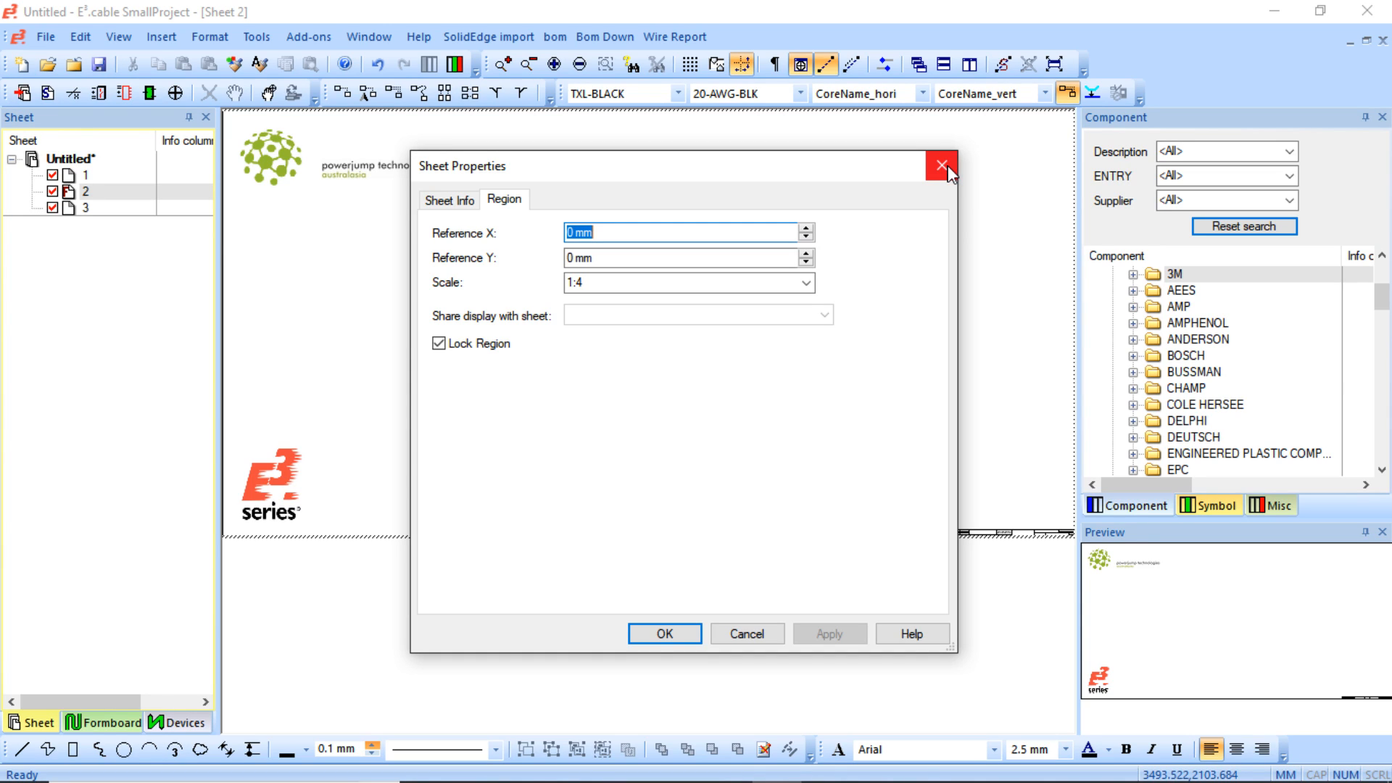
double_click(607, 285)
left_click(601, 285)
left_click_drag(619, 285, 576, 285)
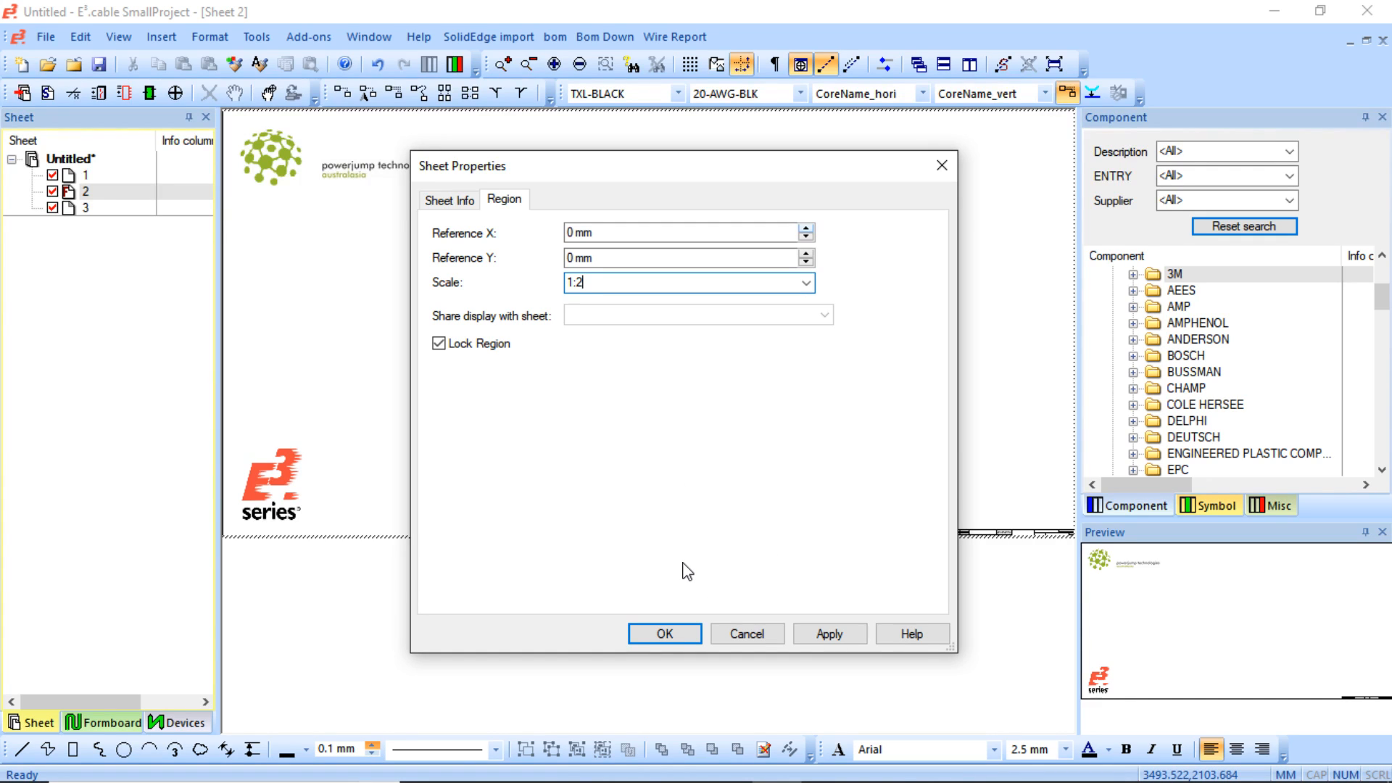
left_click(662, 633)
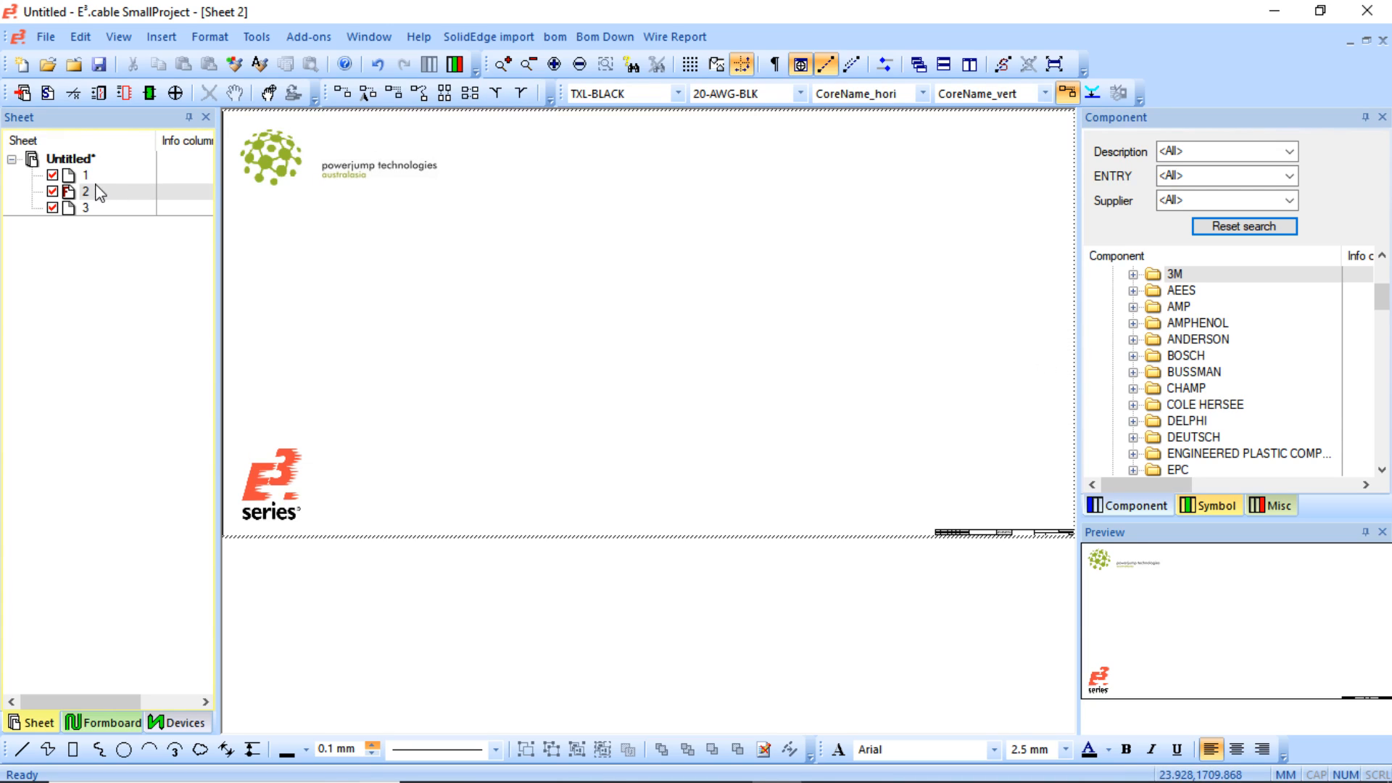
- Collapse devices -A2, -A3, -A4 and -ECU in the device tree and select connectors -X5 to -X8
left_click(183, 723)
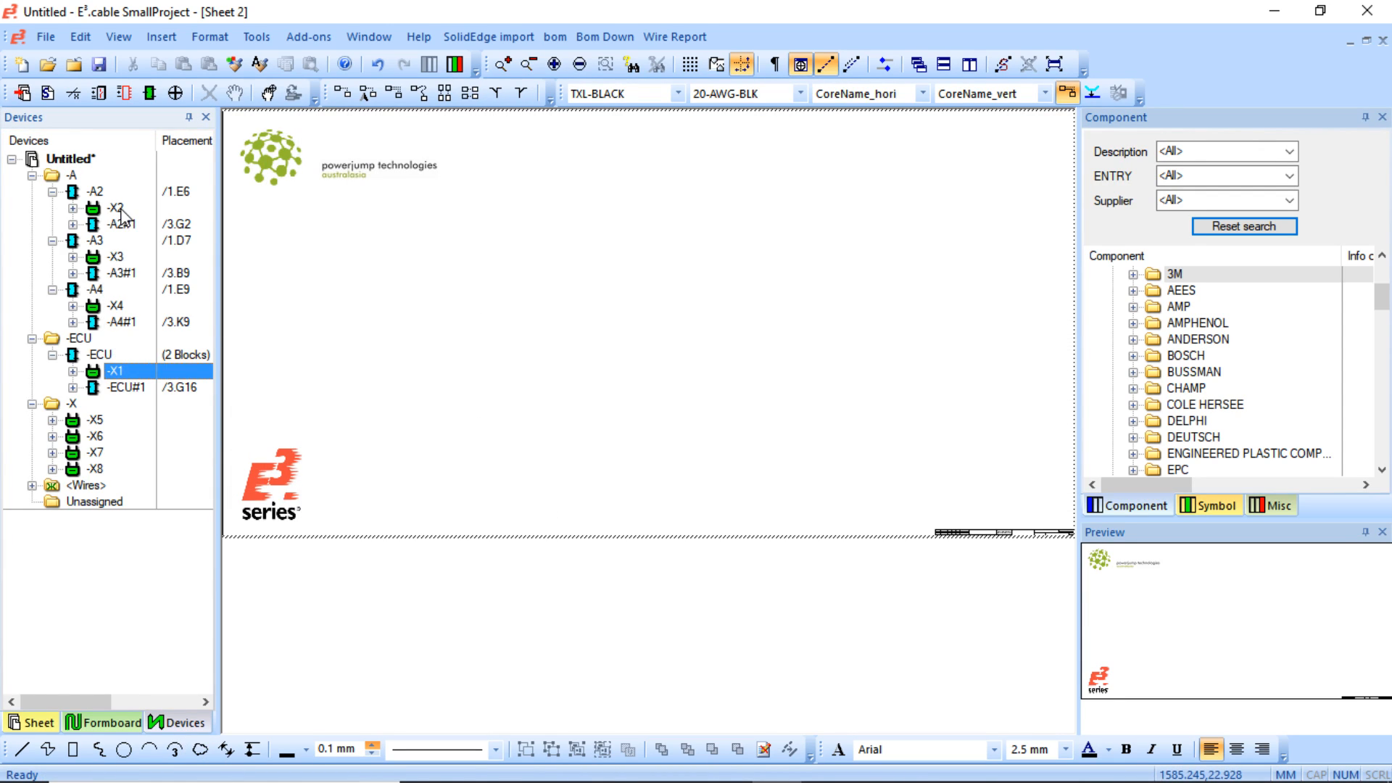
left_click(52, 192)
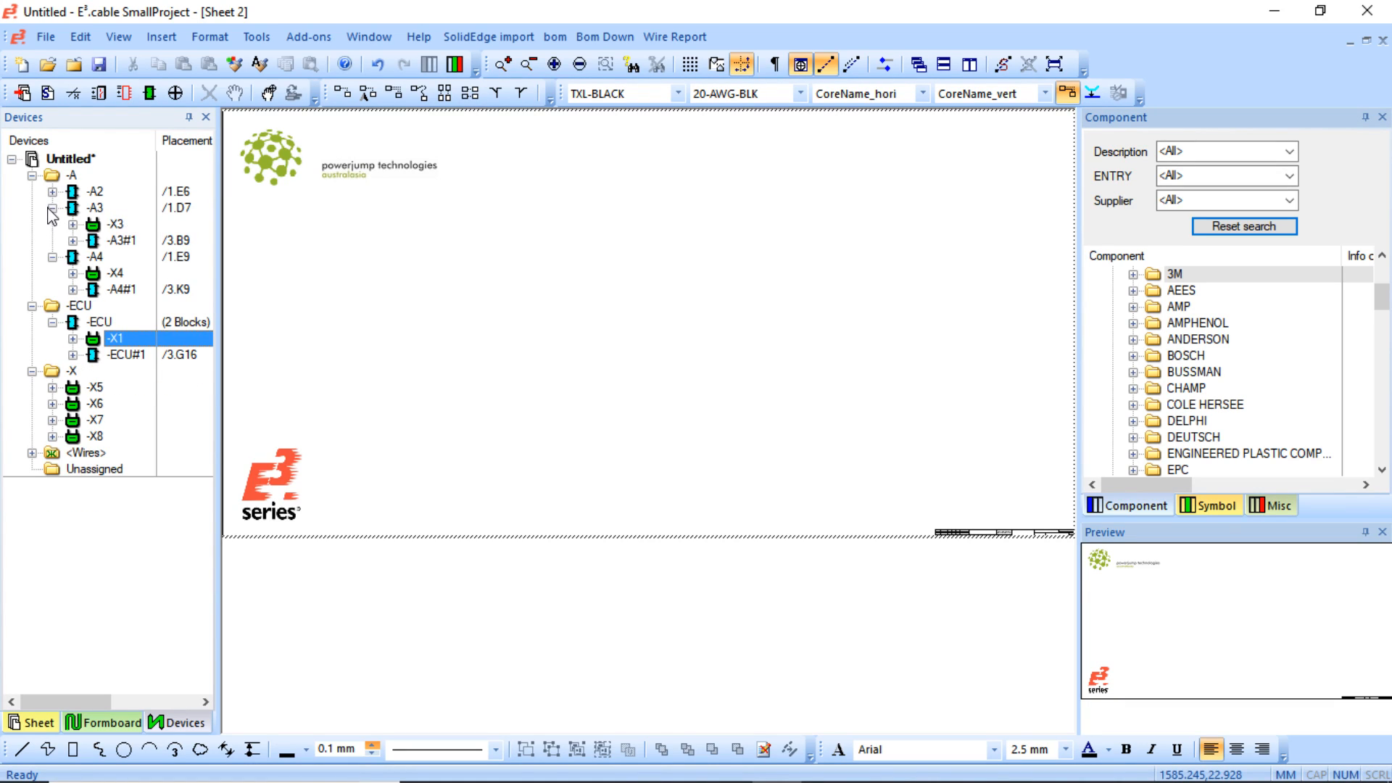
left_click(52, 208)
left_click(58, 224)
left_click(52, 225)
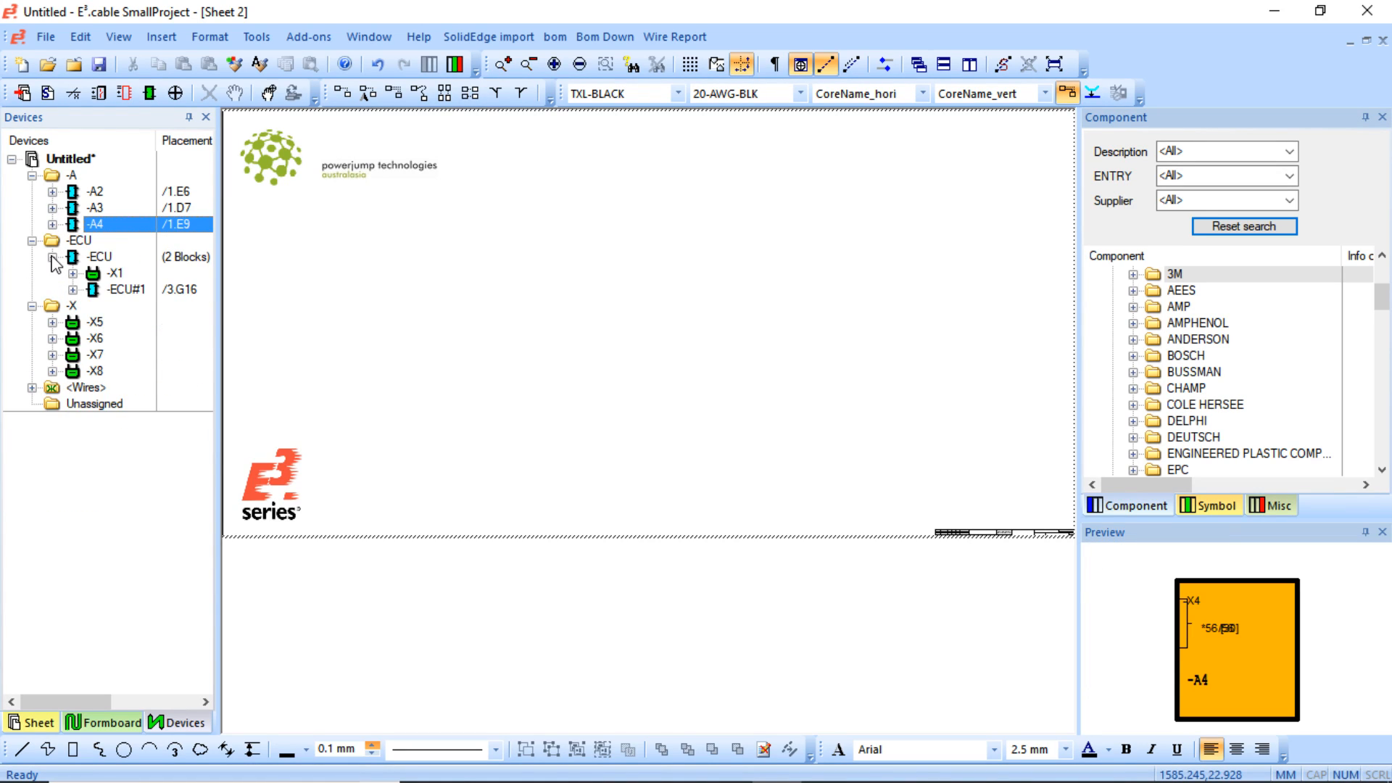
left_click(52, 256)
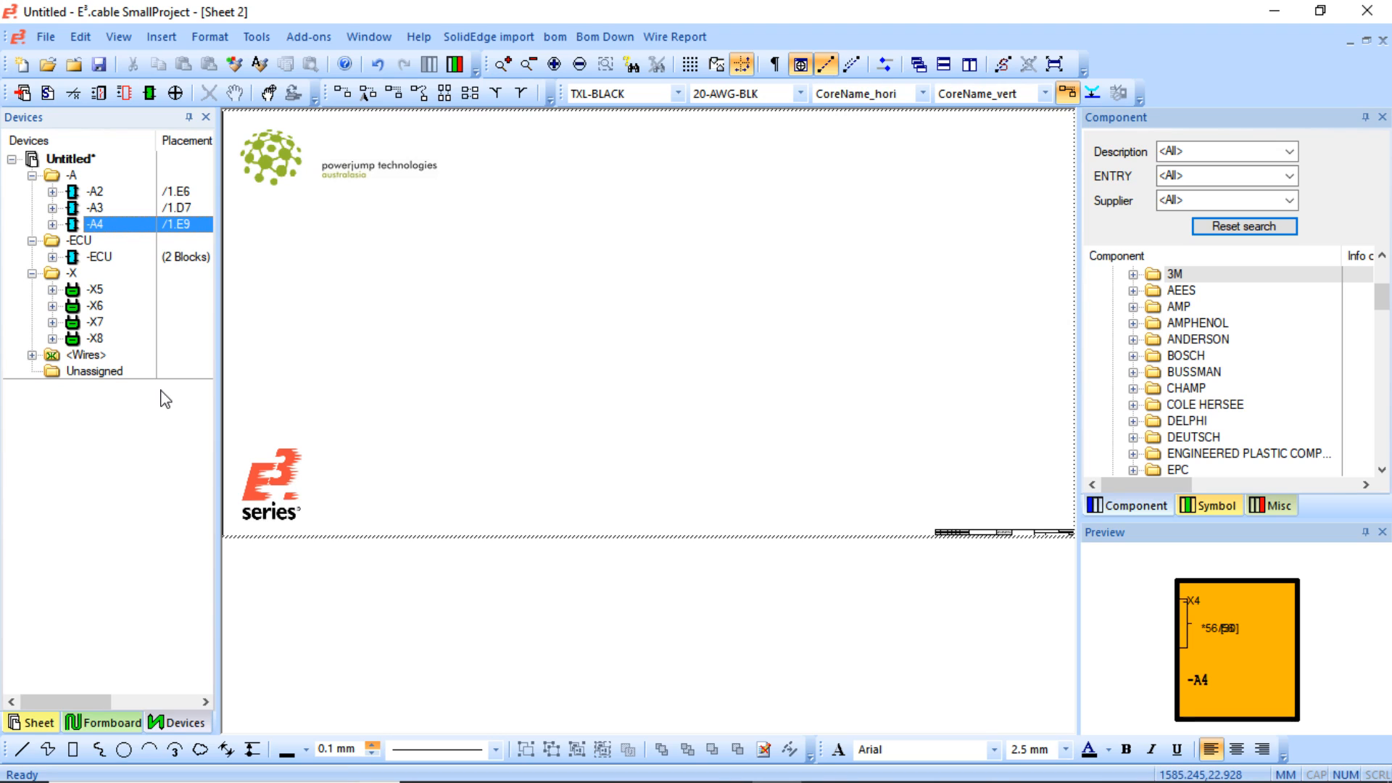
left_click(100, 290)
left_click(95, 339, "shift")
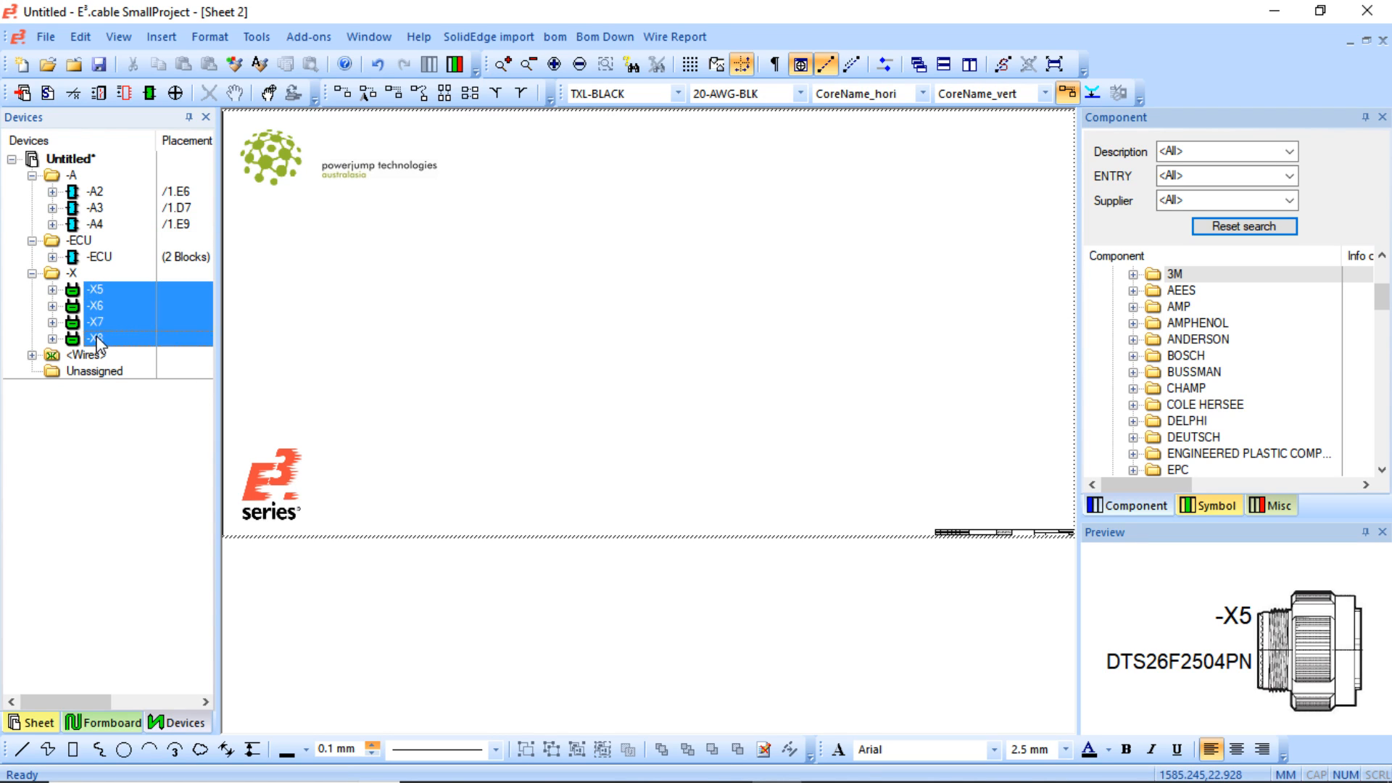
right_click(99, 311)
left_click(131, 322)
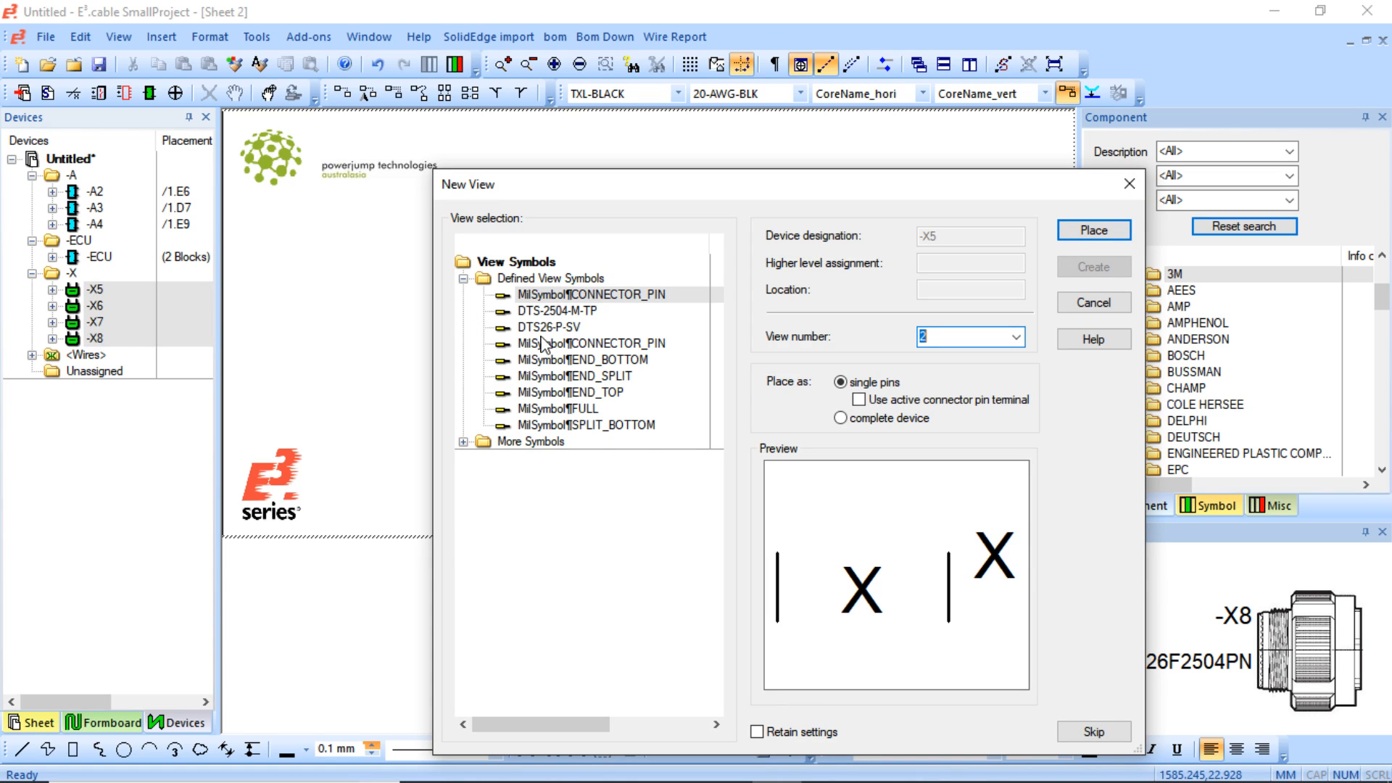
left_click(552, 311)
left_click(545, 330)
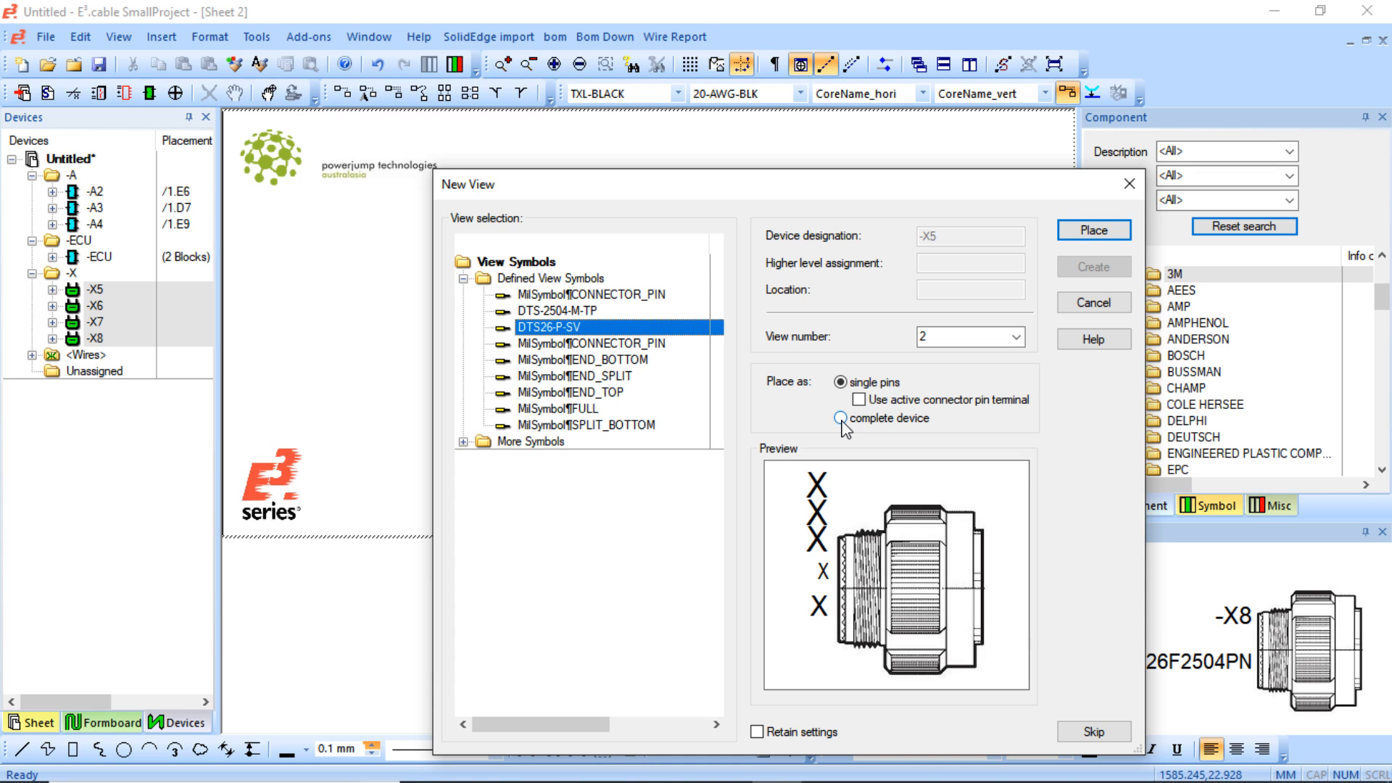
left_click(1130, 183)
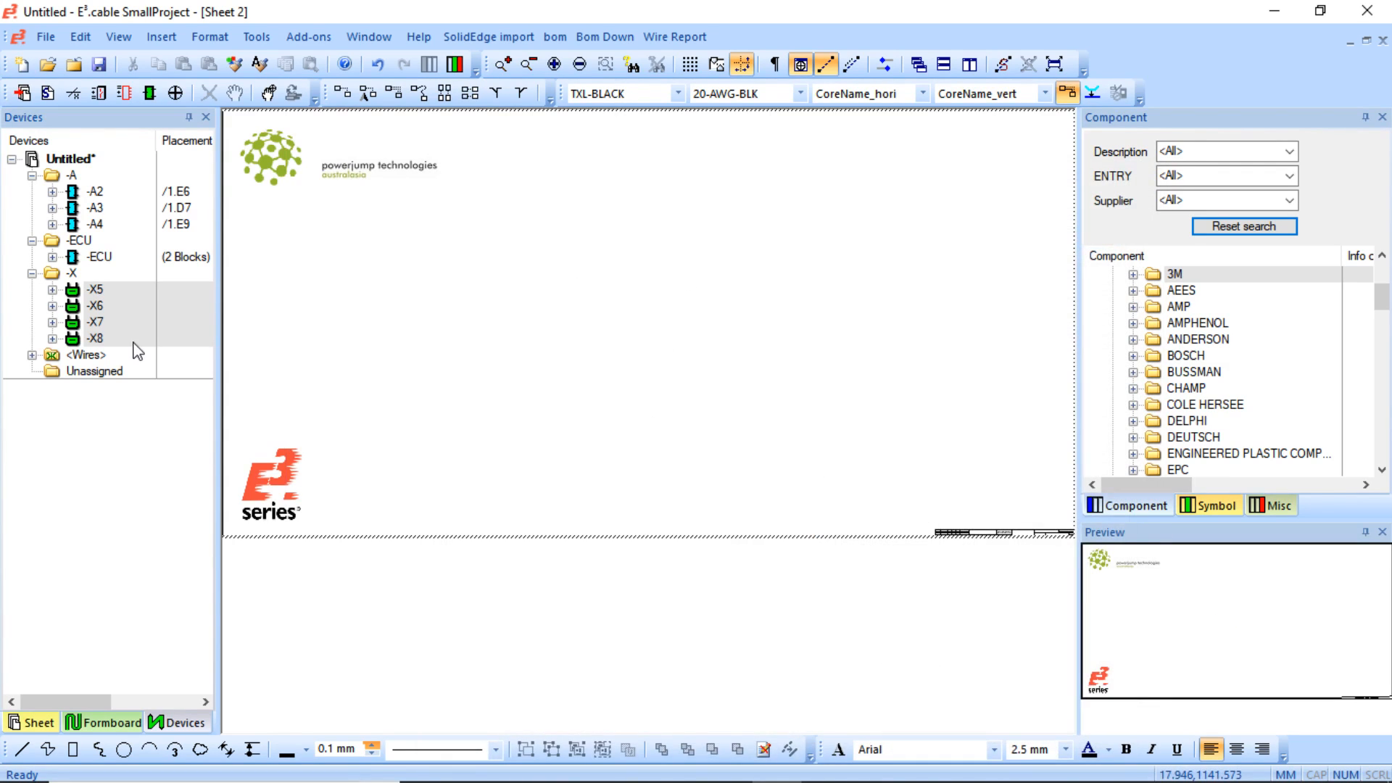
- Place connector -X5 on the formboard as a complete device using view DTS26-P-SV, with its pin table below it
right_click(115, 300)
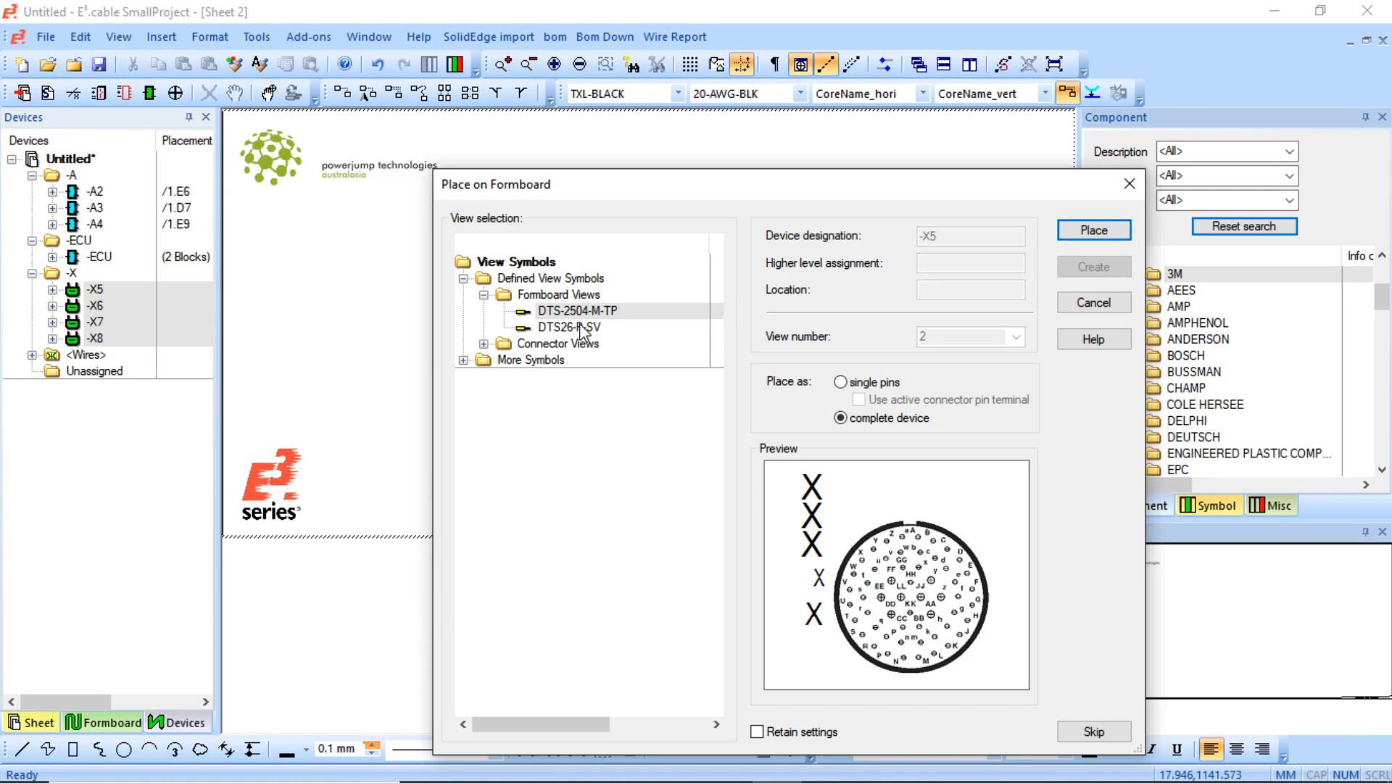
left_click(581, 329)
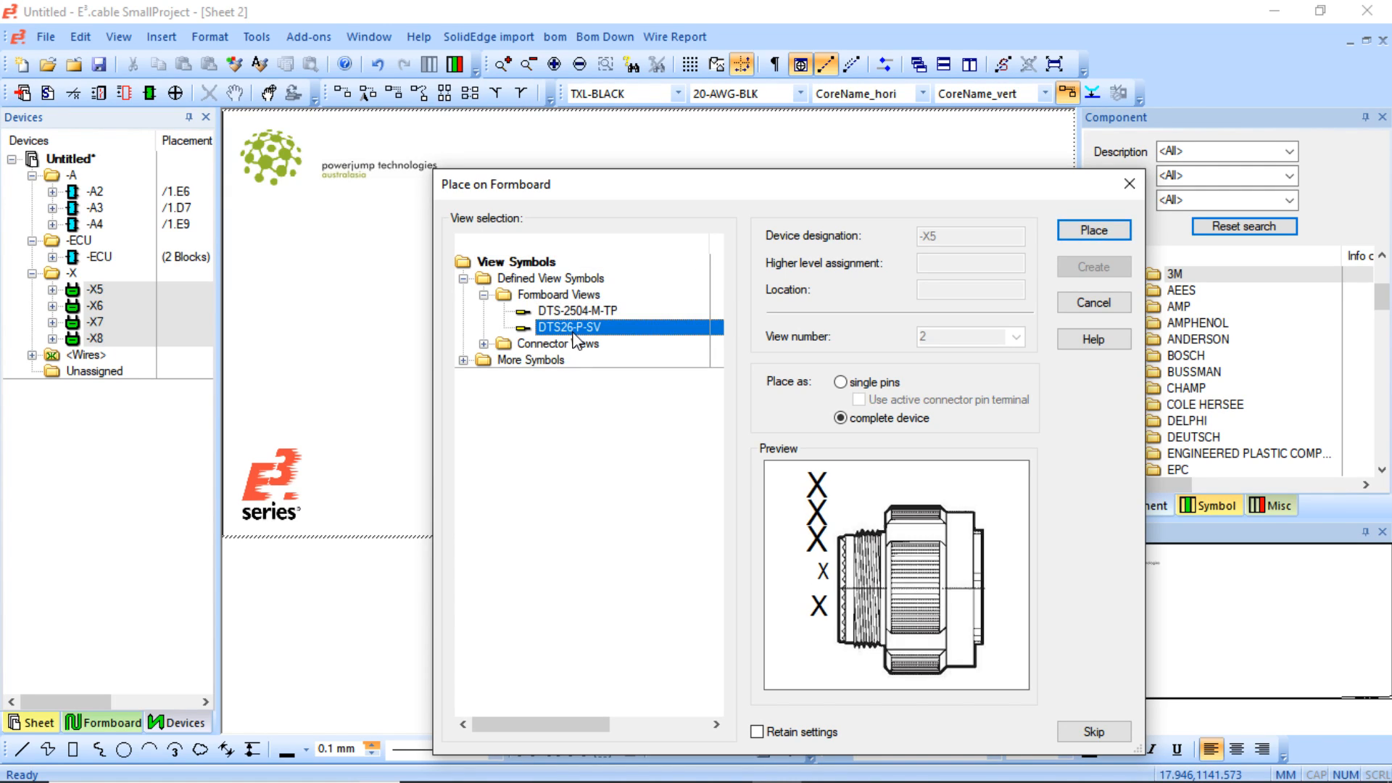
left_click(1095, 230)
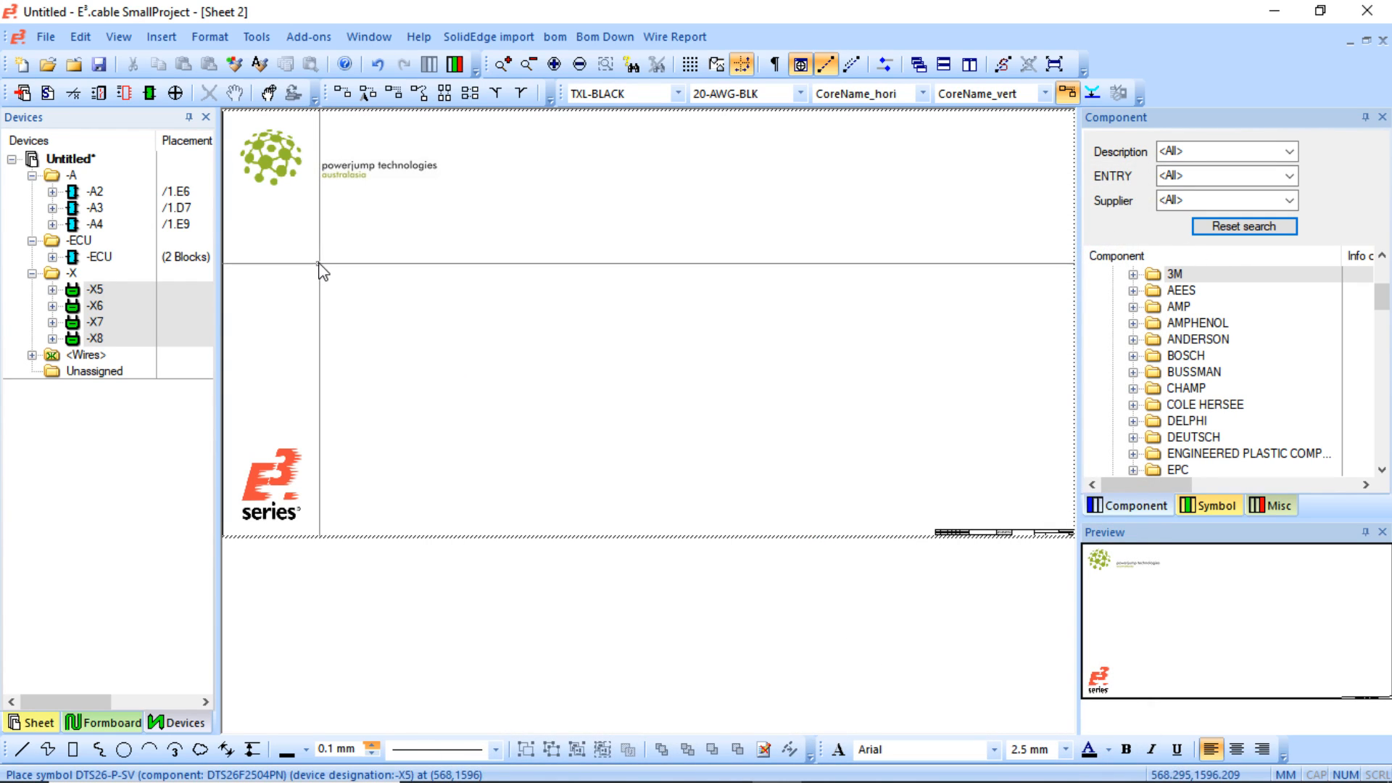
left_click(340, 266)
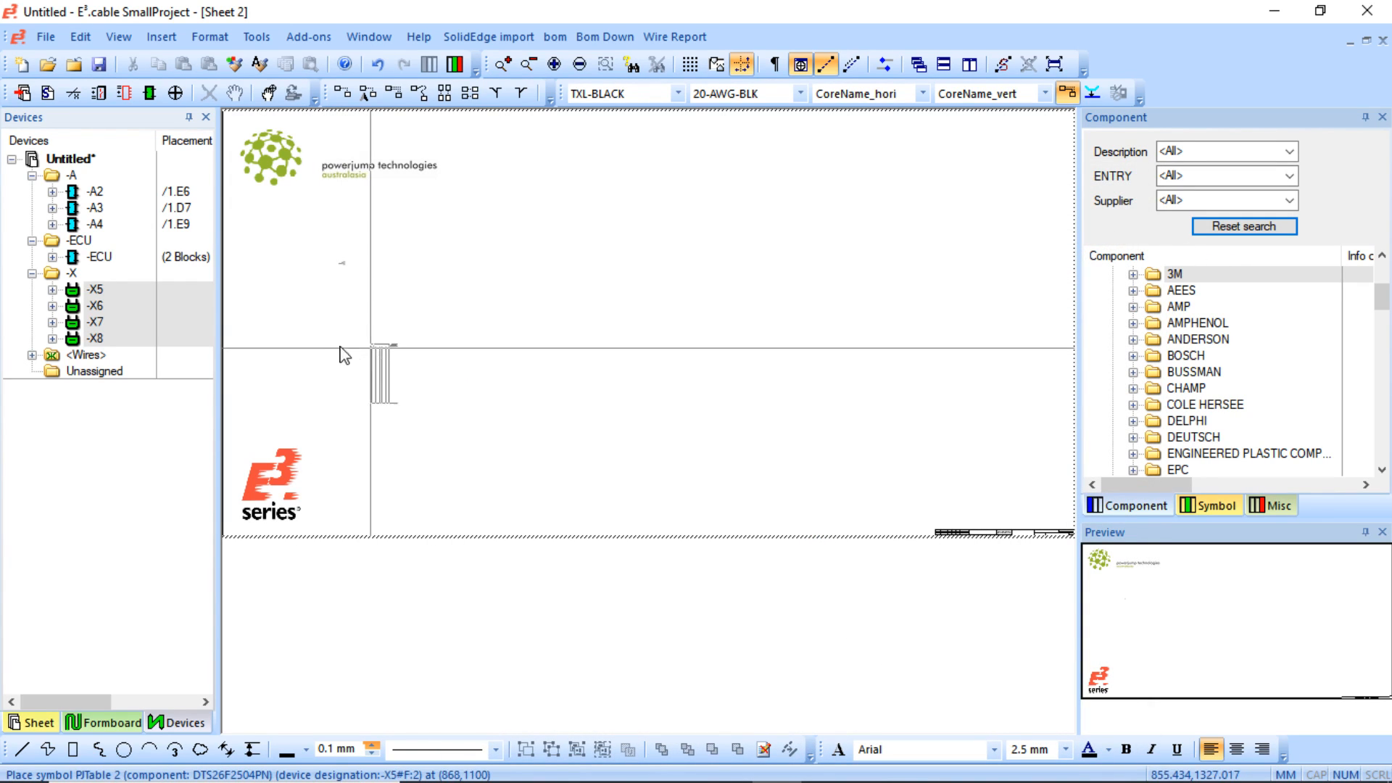
left_click(299, 265)
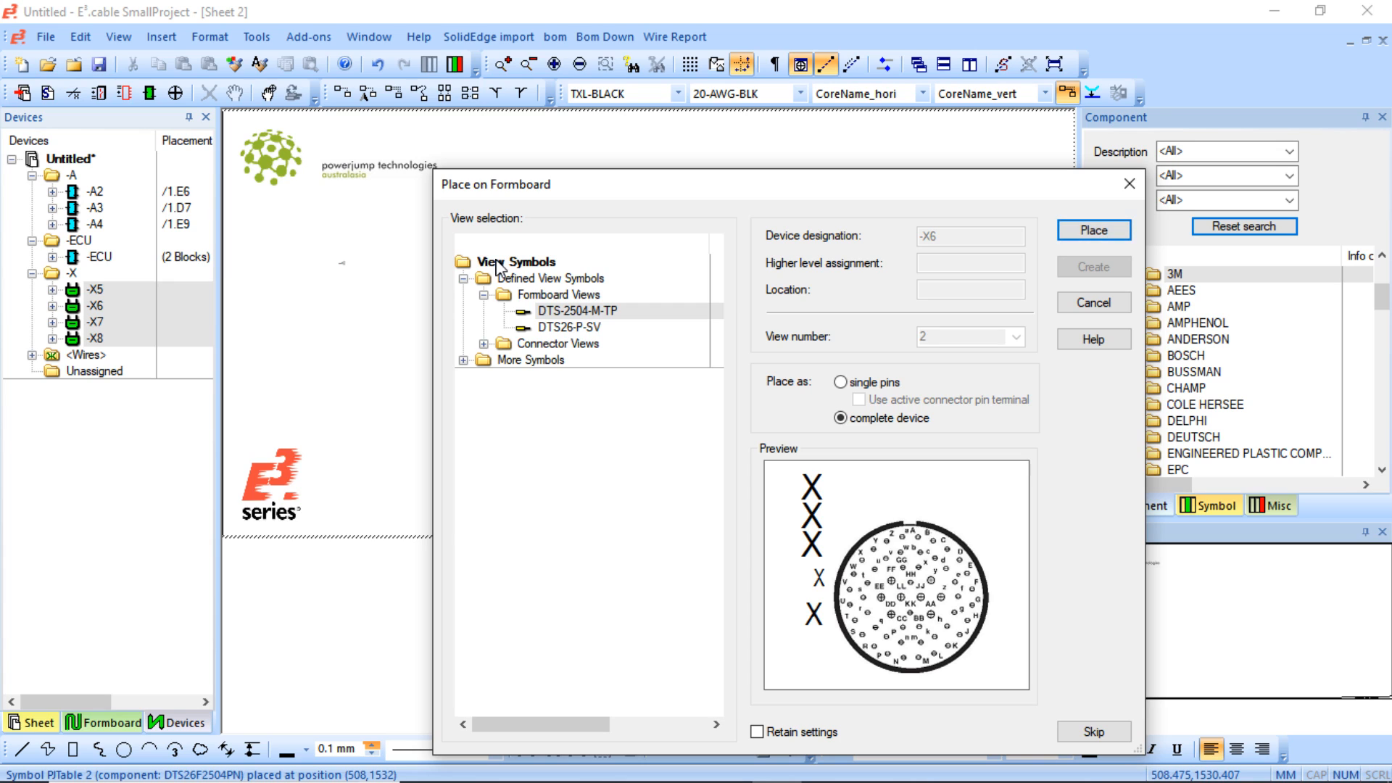
- Place connector -X6 near the sheet's upper middle using view DTS26-P-SV, with its pin table beside it
left_click(577, 328)
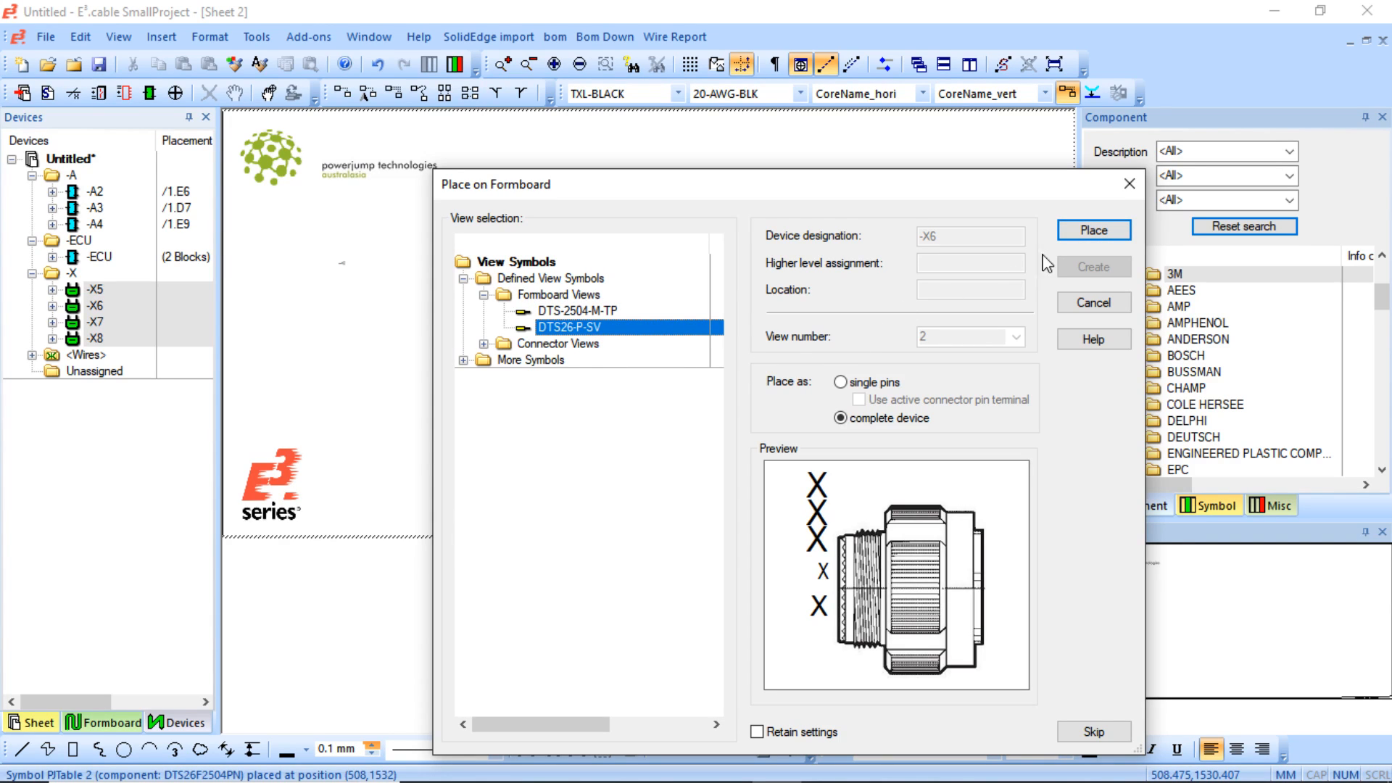
left_click(1092, 230)
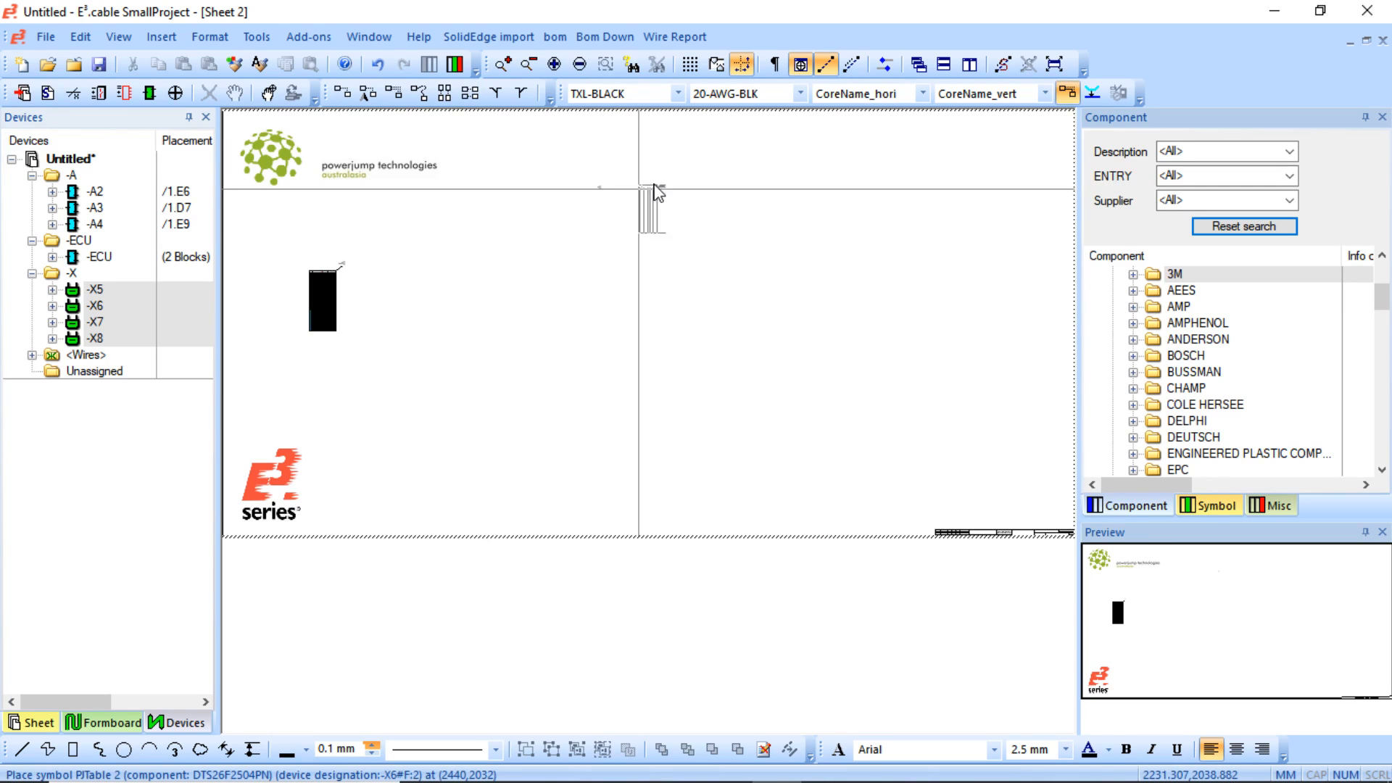
left_click(653, 156)
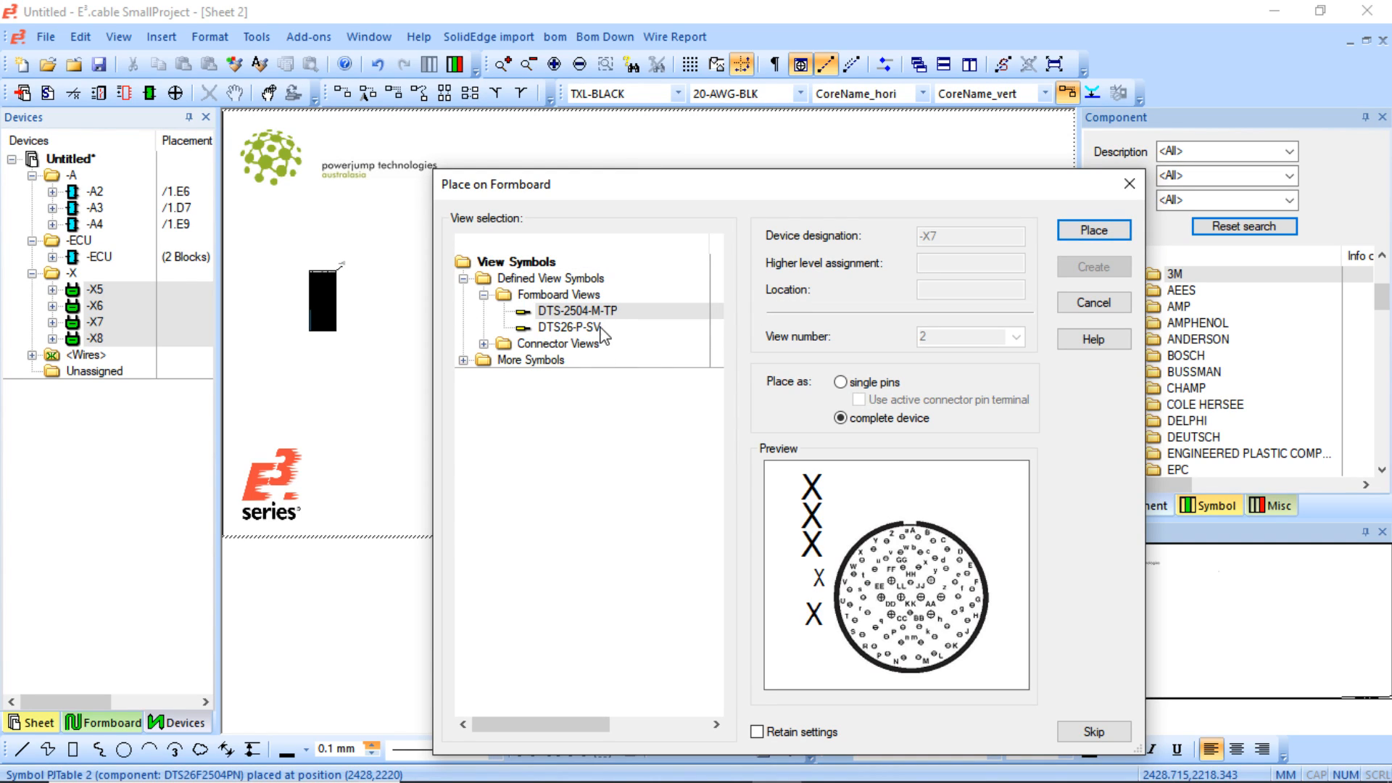
- Place connector -X7 on the sheet's right side using view DTS26-P-SV, with its pin table beside it
left_click(573, 327)
left_click(1094, 230)
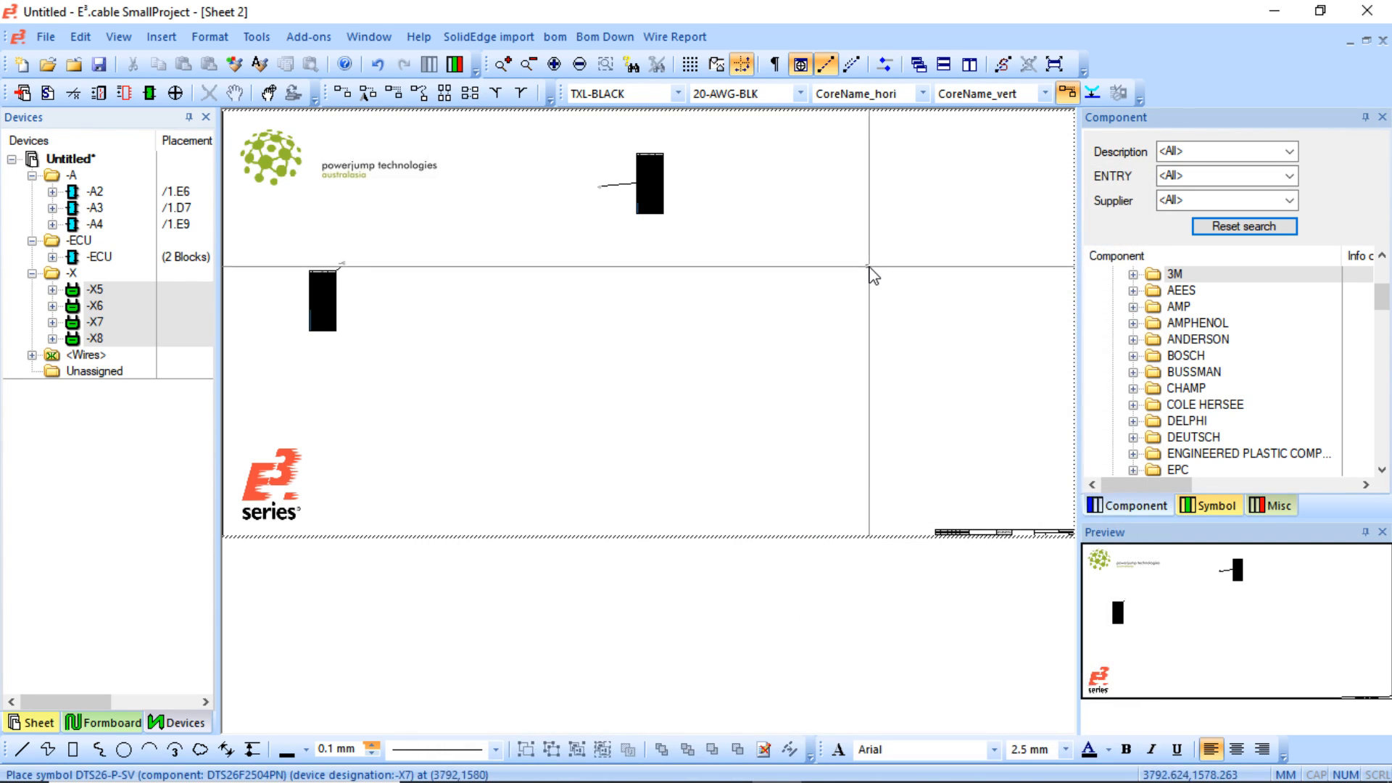
left_click(898, 267)
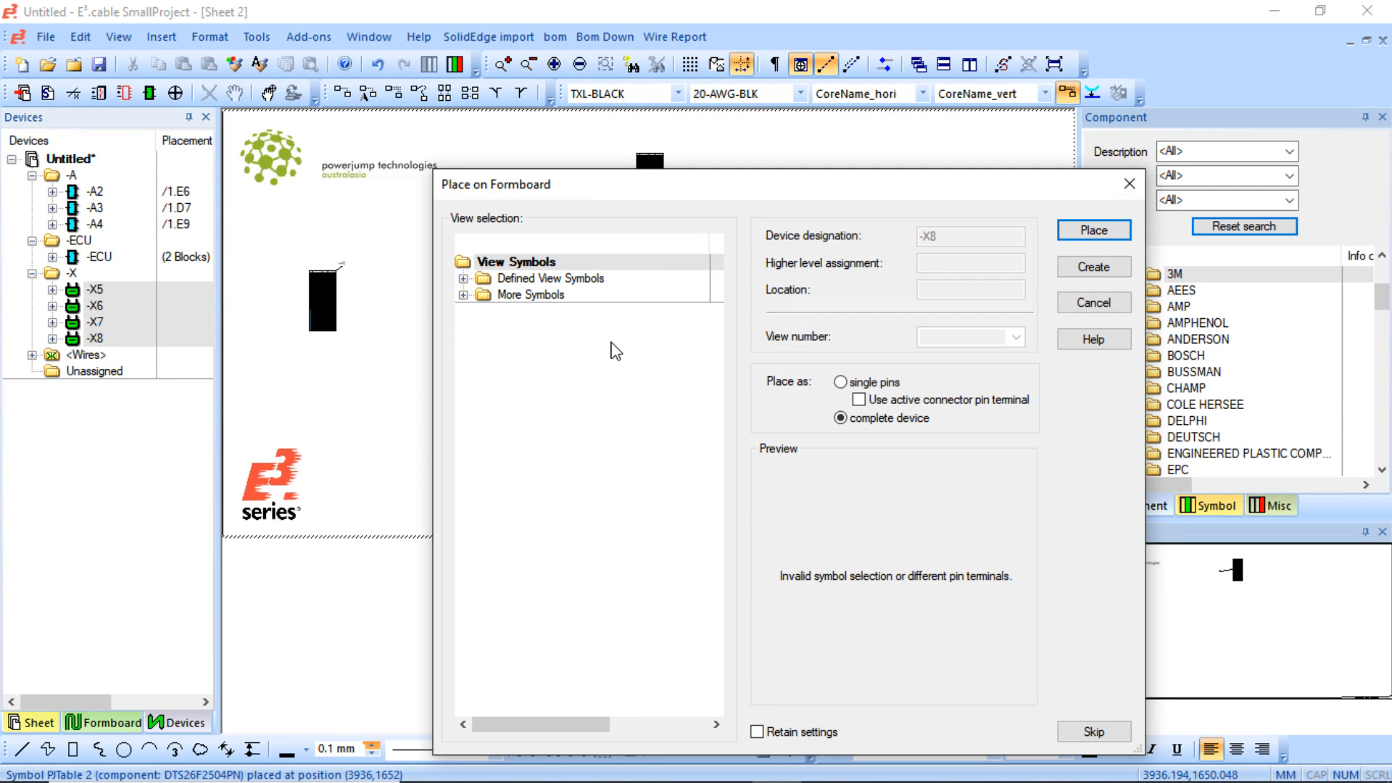
- Place connector -X8 near the sheet's lower middle using the defined view DTS26-P-SV, with its pin table below it
left_click(488, 282)
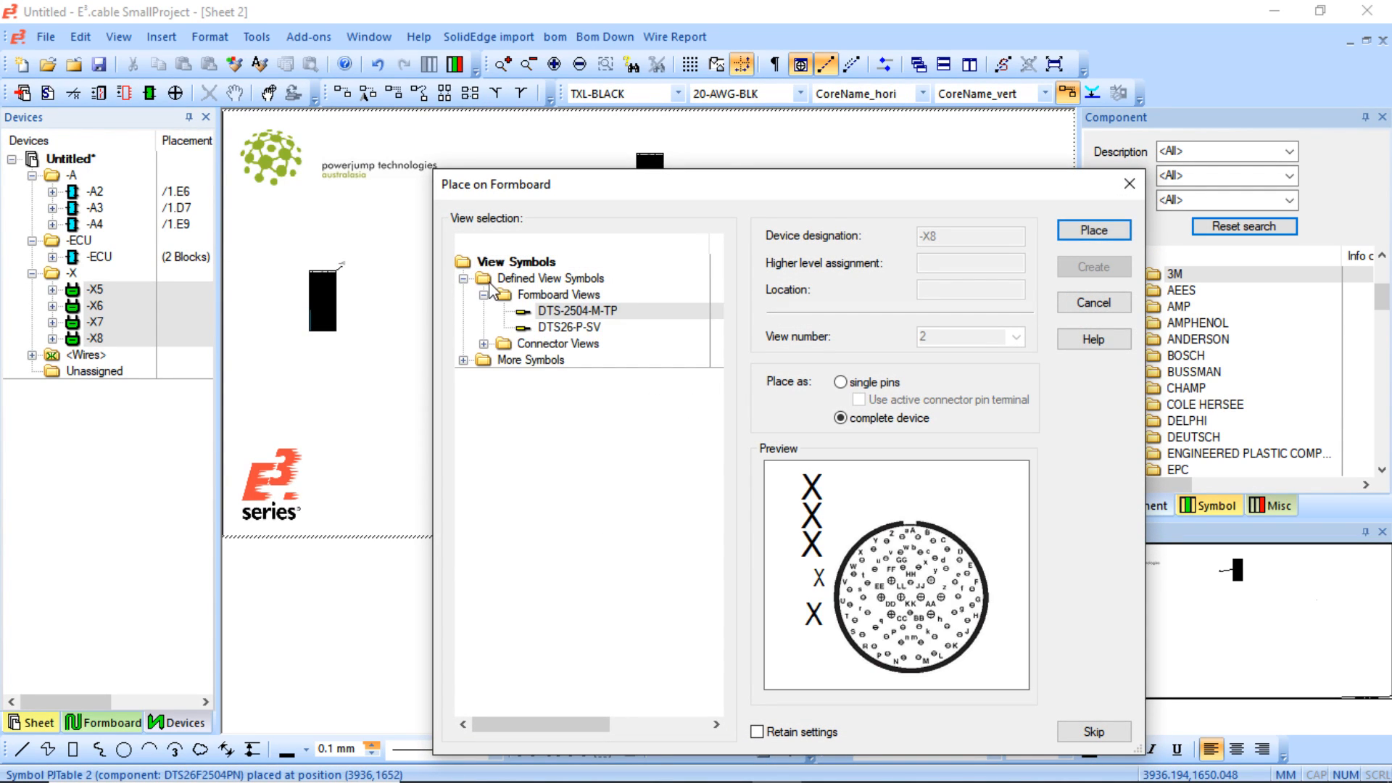
left_click(564, 330)
left_click(1082, 230)
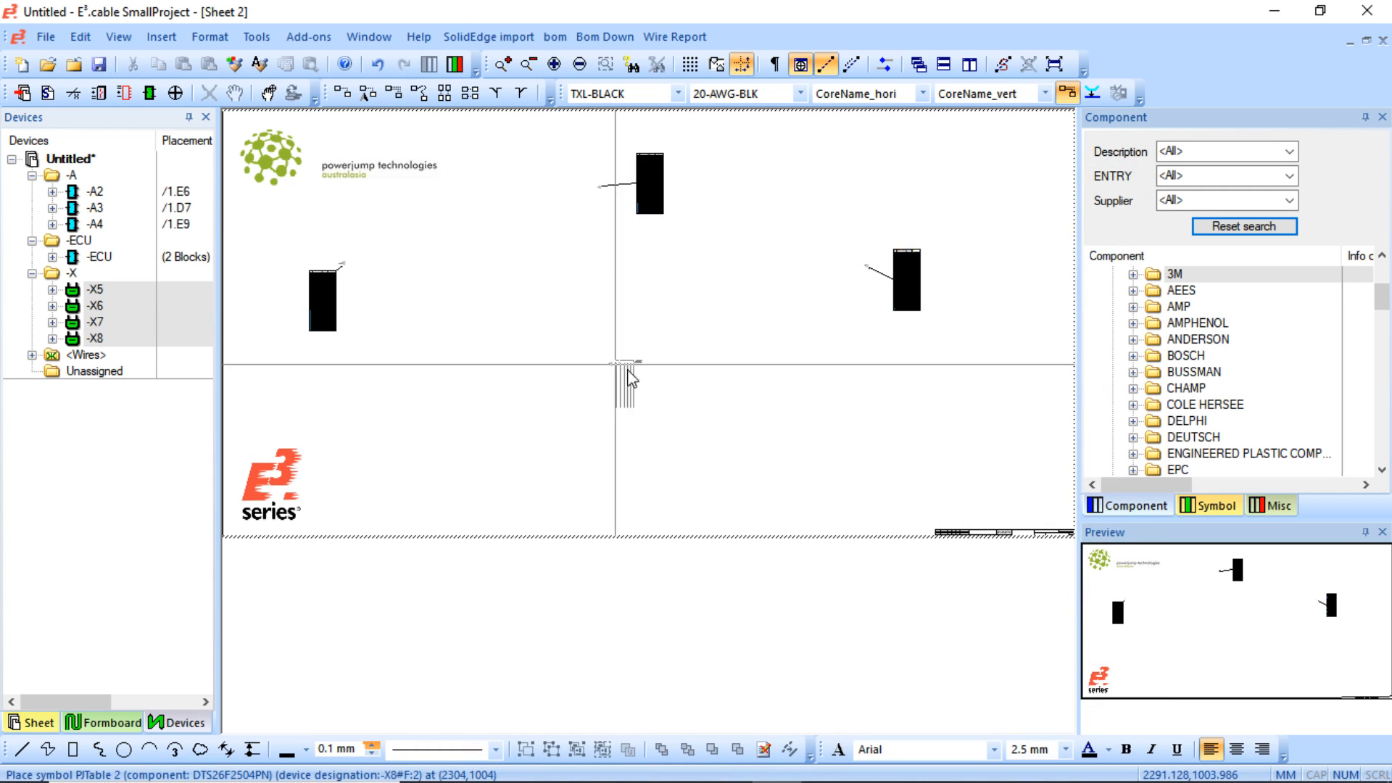
left_click(621, 436)
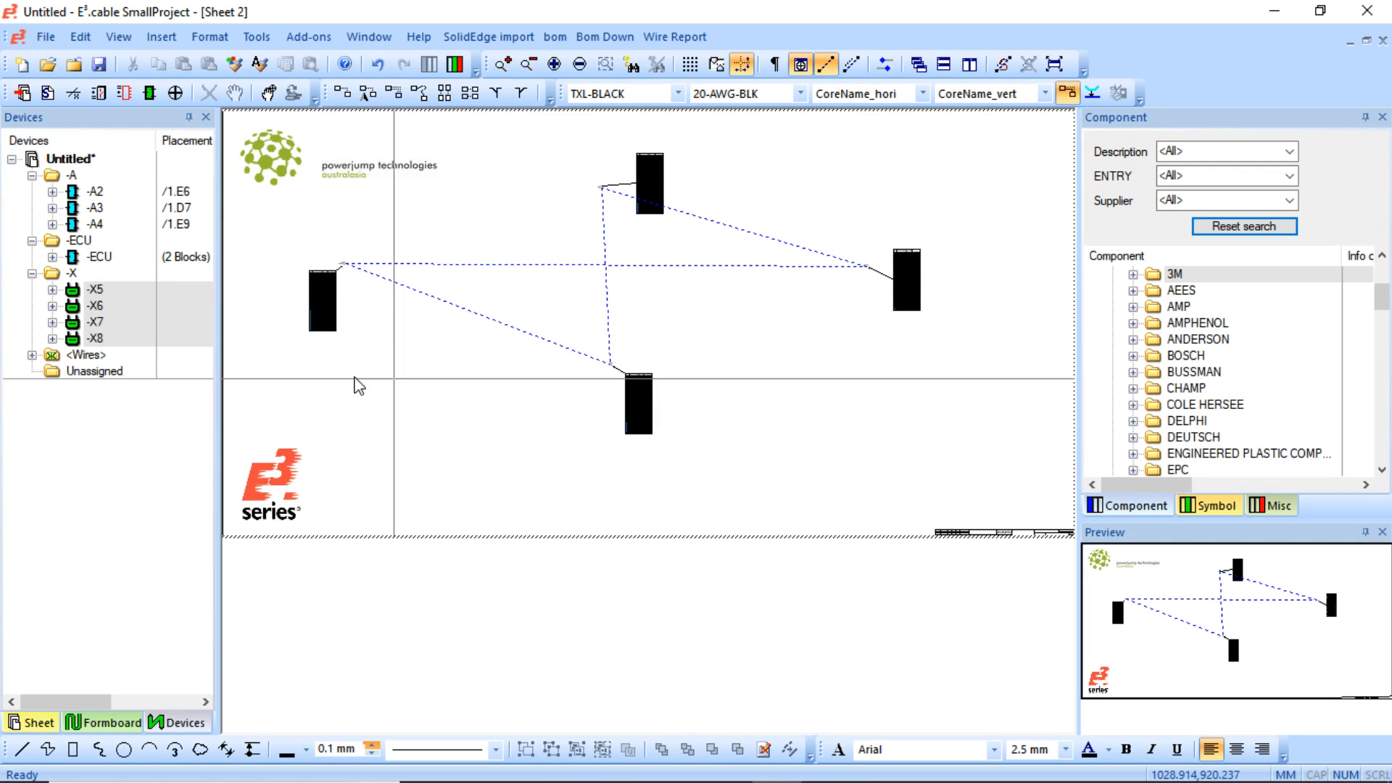
- Enter the note "assembly instruction" for pin A in the -X5 pin table
middle_click_drag(265, 170, 843, 477)
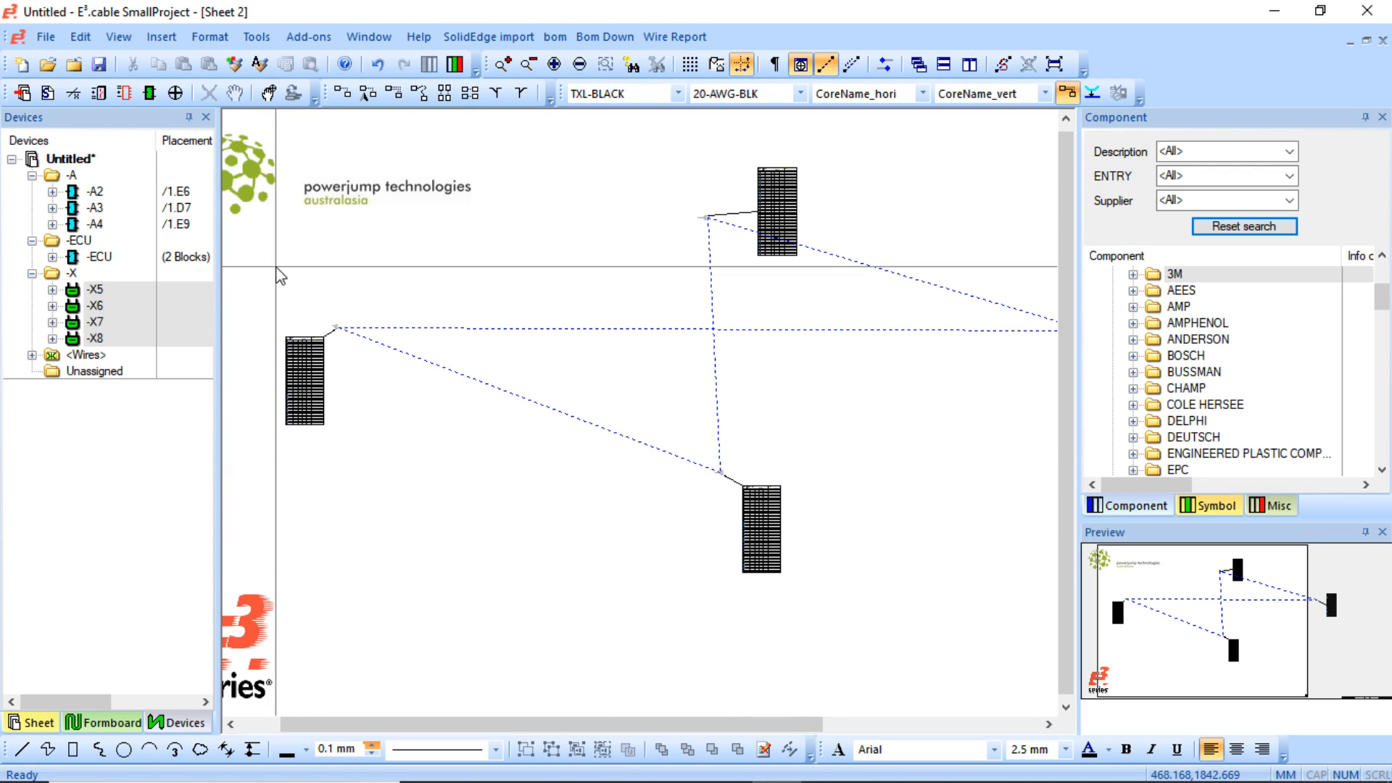
middle_click_drag(281, 276, 436, 468)
middle_click_drag(358, 249, 708, 590)
middle_click_drag(411, 212, 810, 520)
scroll(507, 314, "up", 3)
middle_click_drag(320, 290, 990, 543)
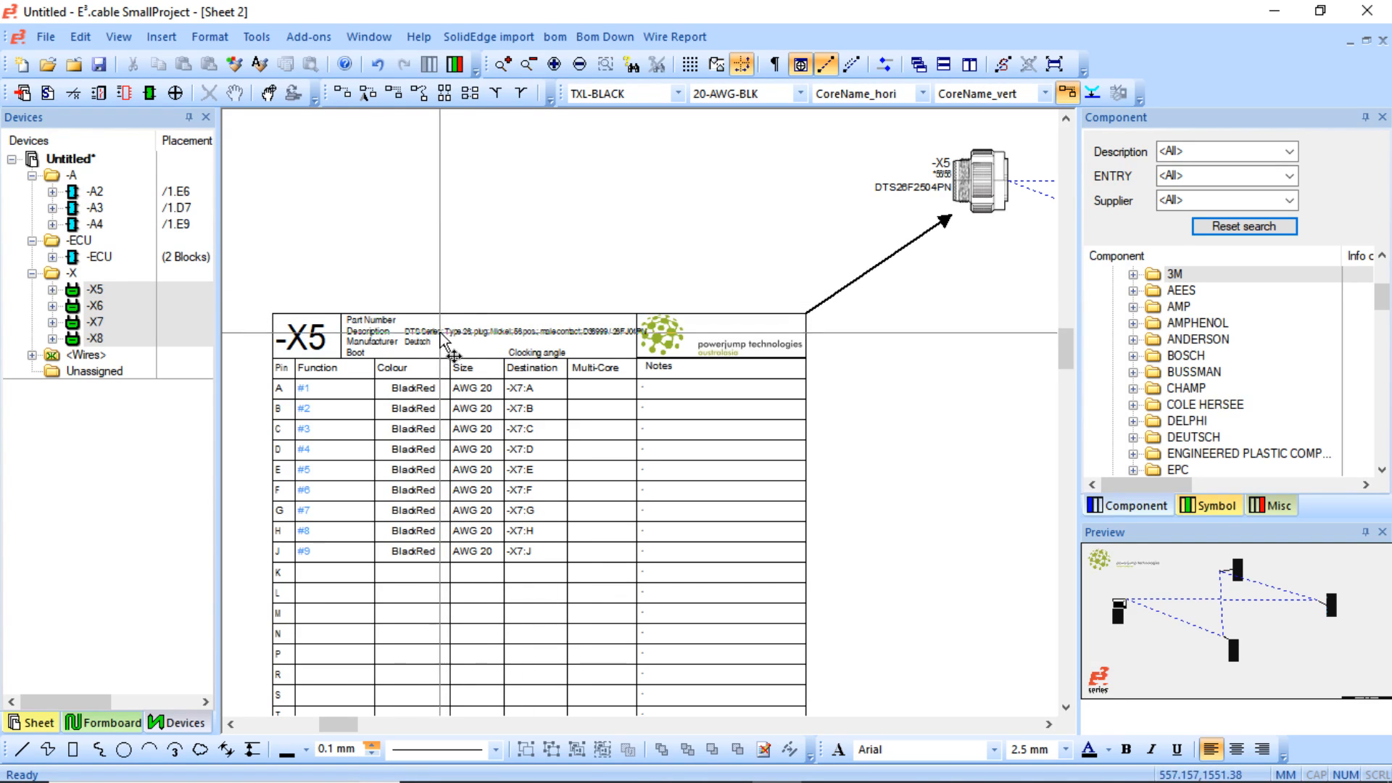
scroll(304, 297, "down", 3)
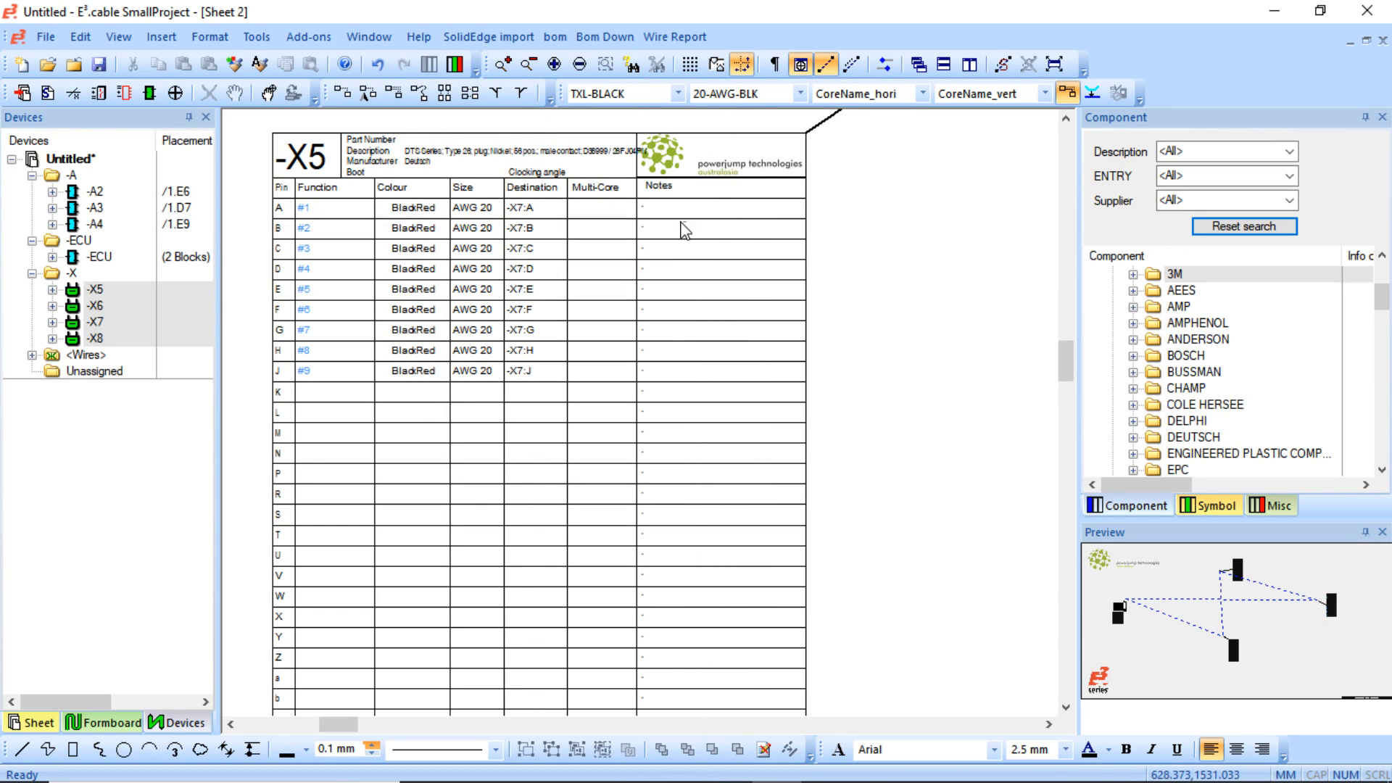
left_click(643, 209)
double_click(643, 209)
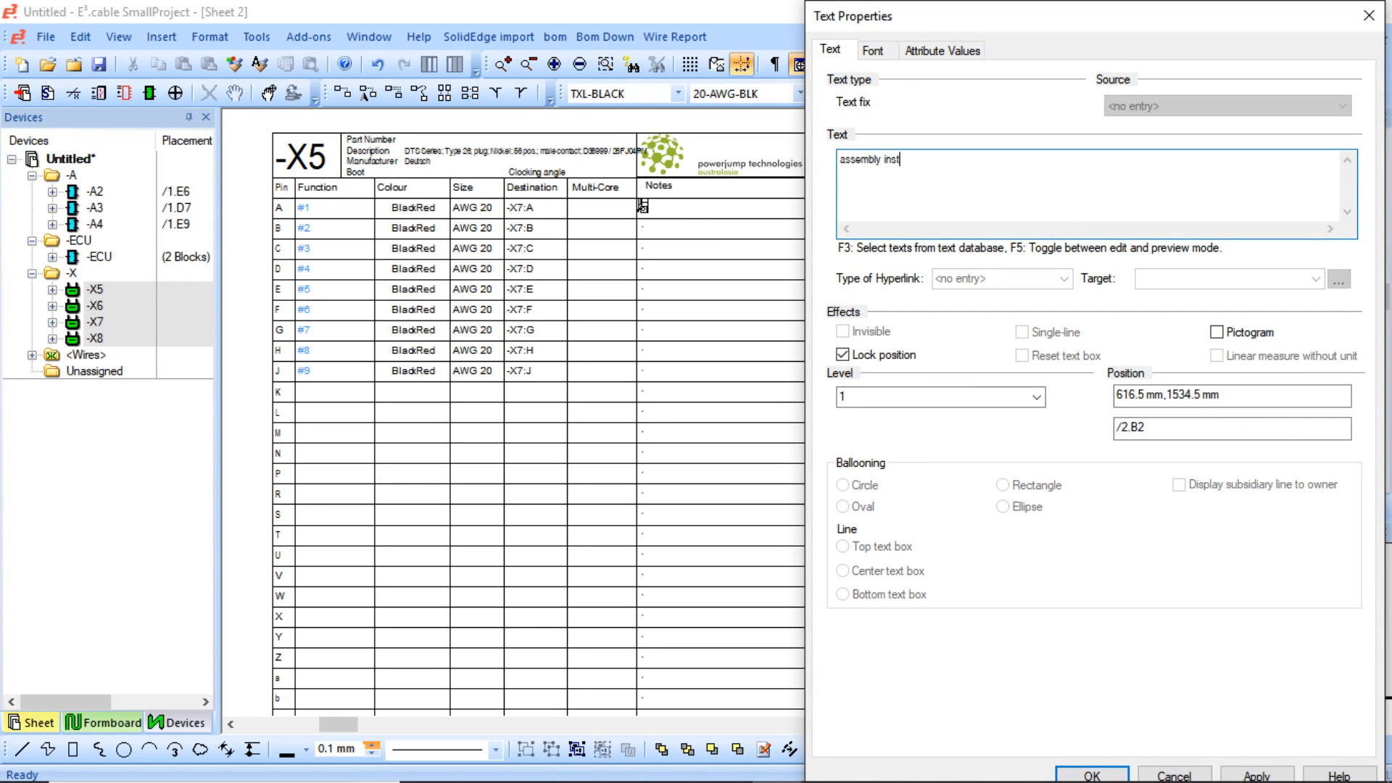
key("Return")
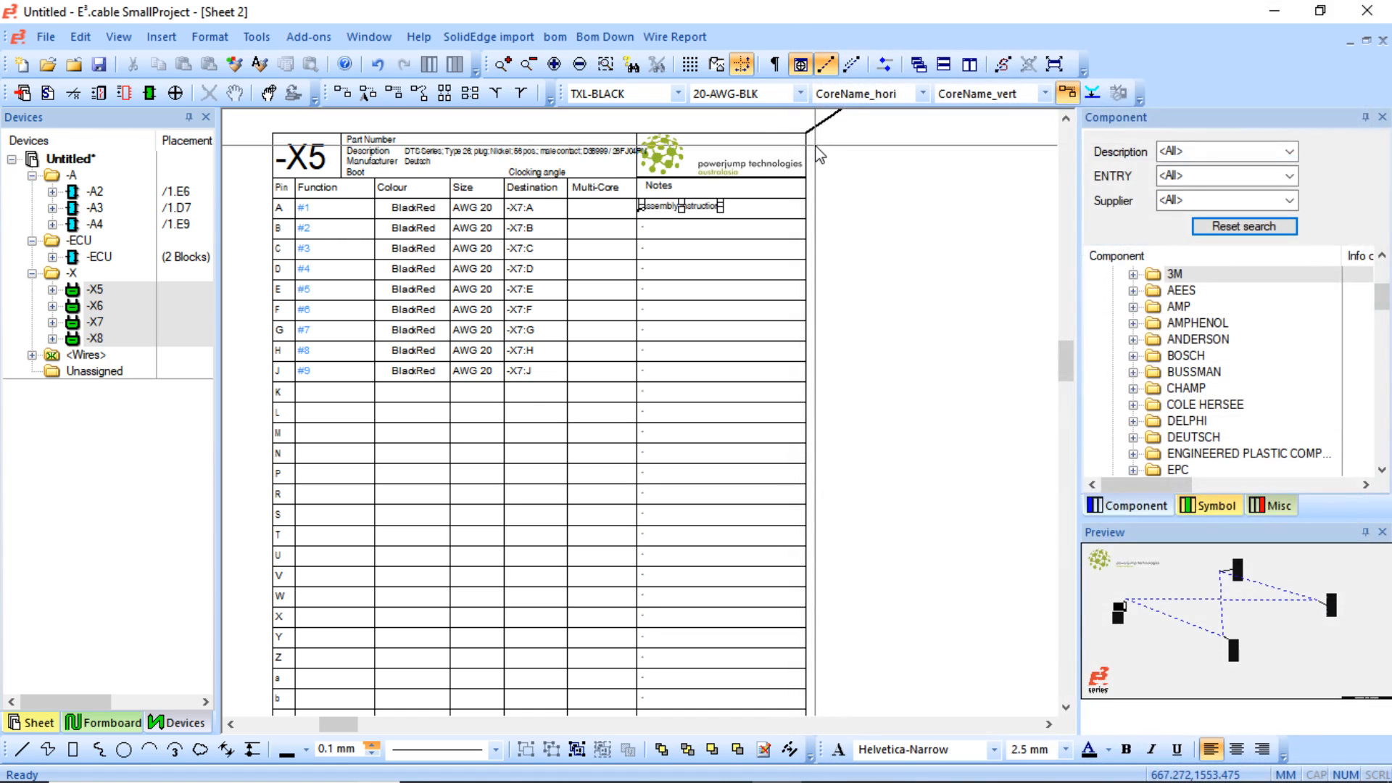
- Reposition the -X5 pin table slightly further up and left relative to its connector symbol
left_click(1104, 340)
left_click(729, 319)
left_click_drag(668, 377, 805, 364)
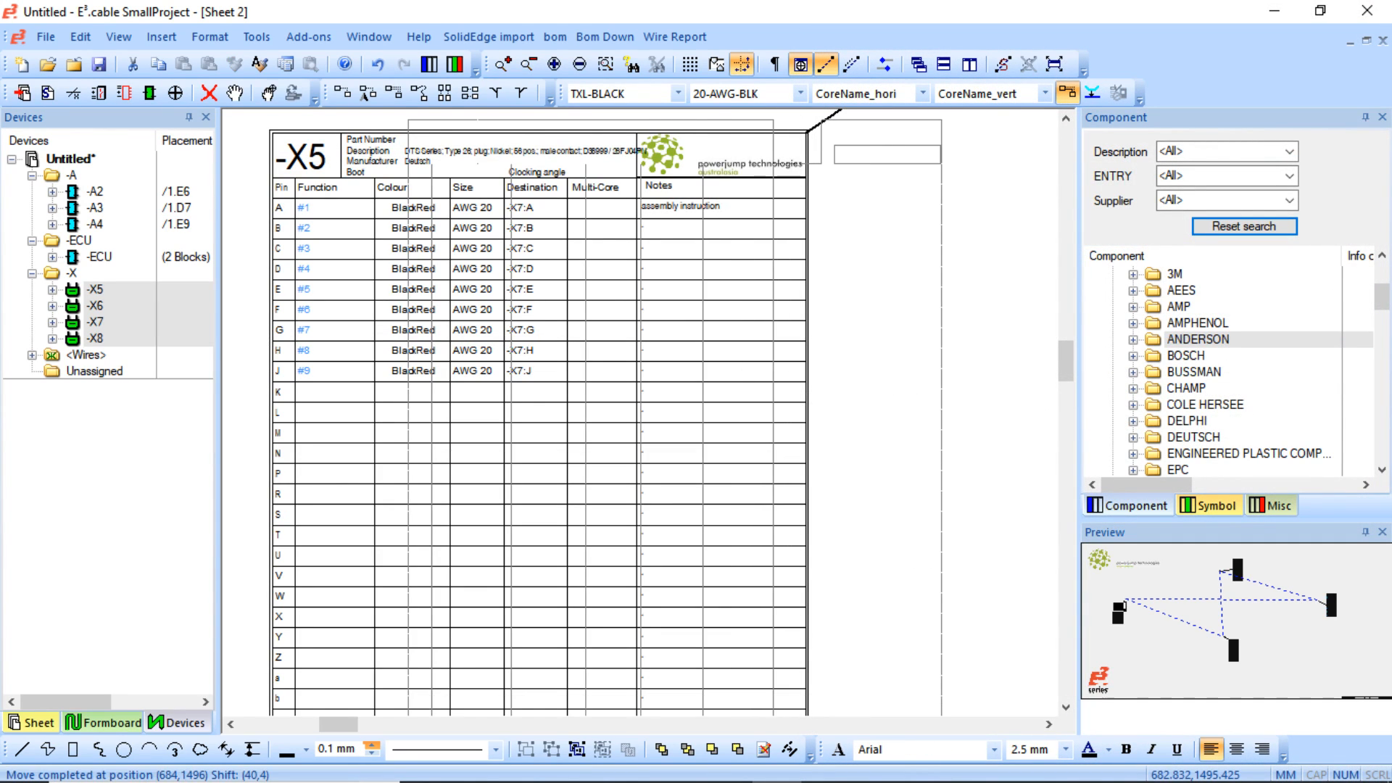
left_click_drag(858, 412, 709, 384)
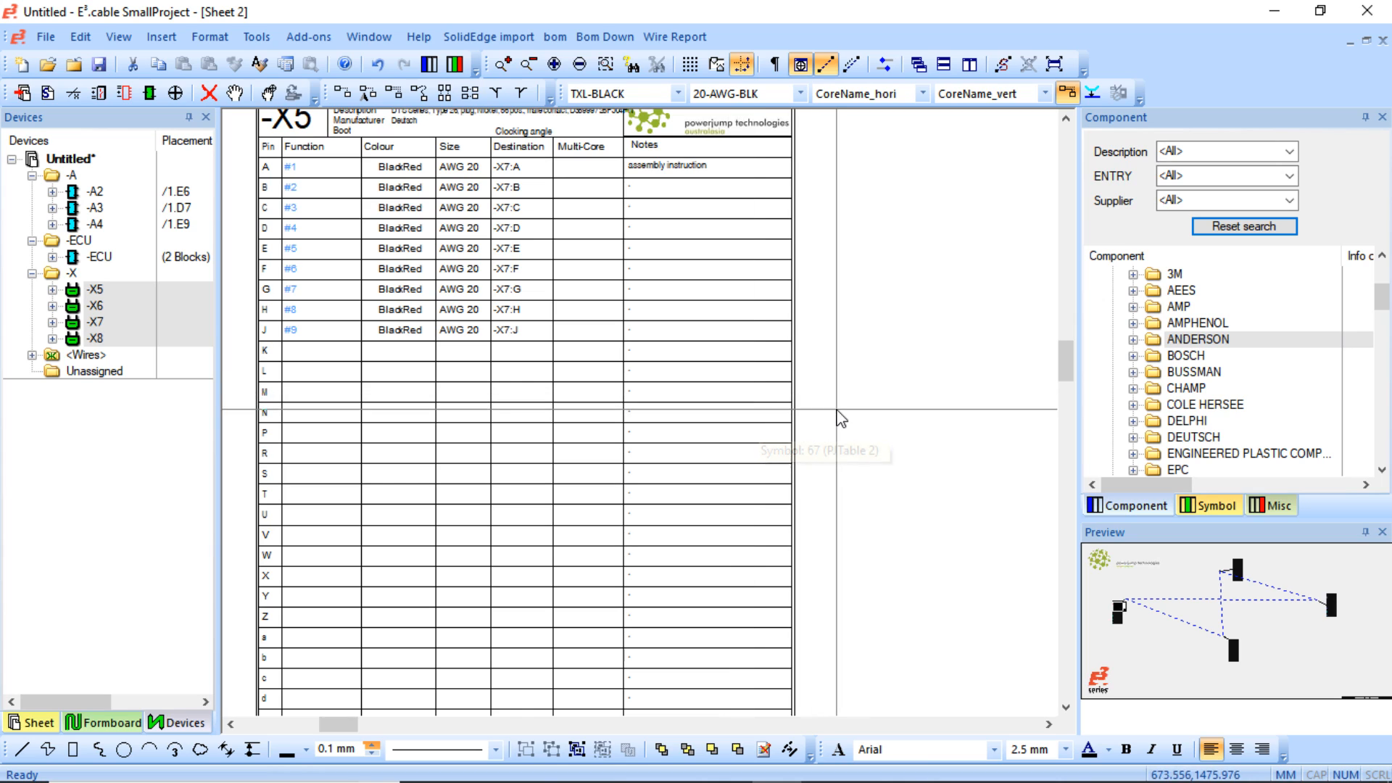
scroll(834, 435, "up", 3)
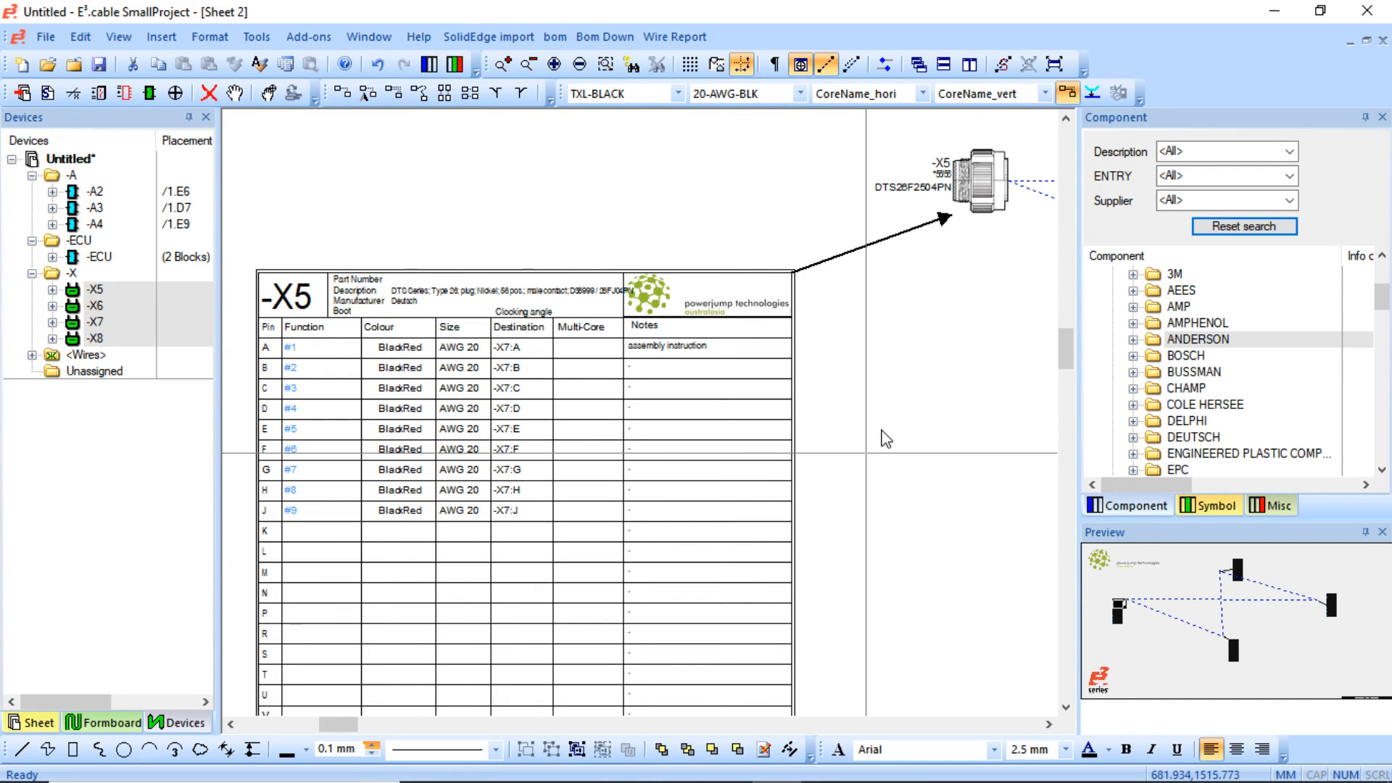
right_click(975, 187)
left_click(1037, 734)
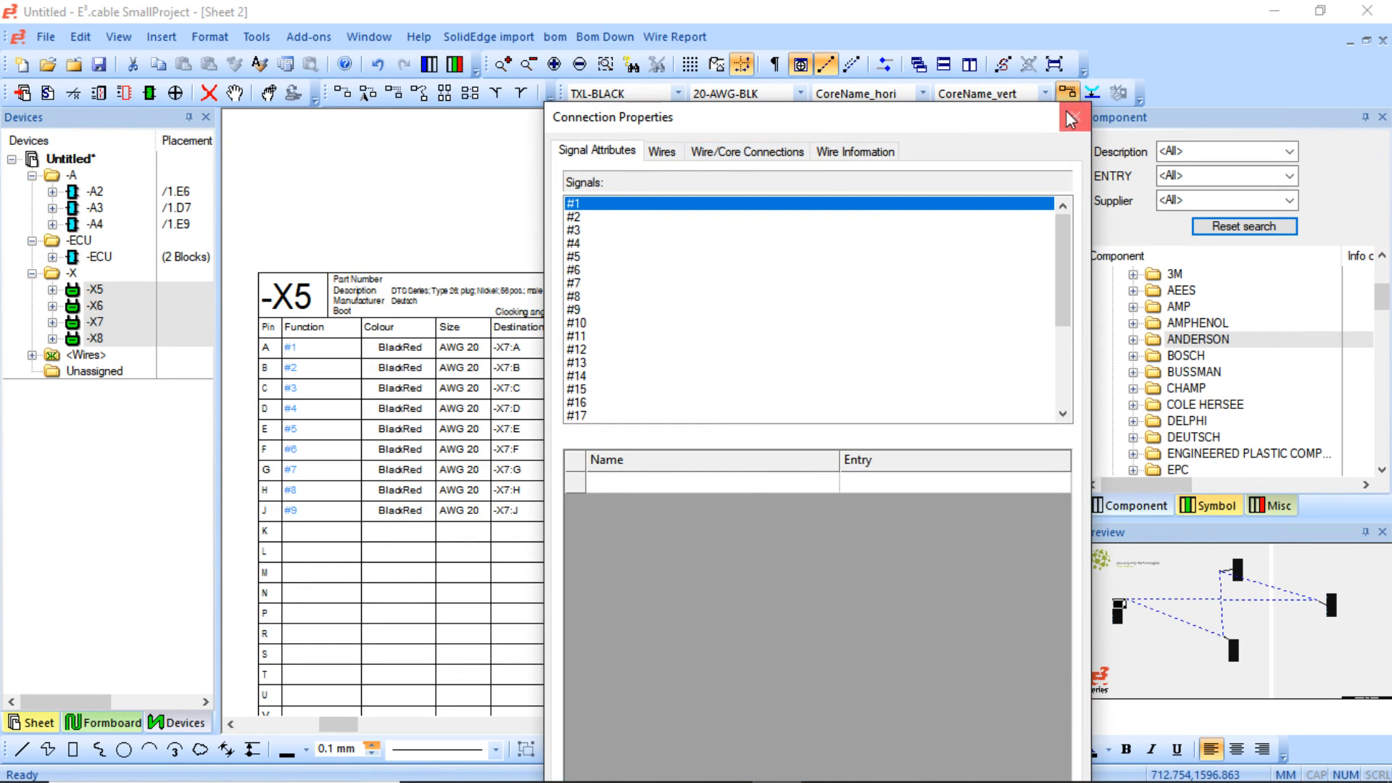
left_click(1069, 118)
- Examine the device and component attributes of connector -X5 in its device properties, then close them
right_click(974, 187)
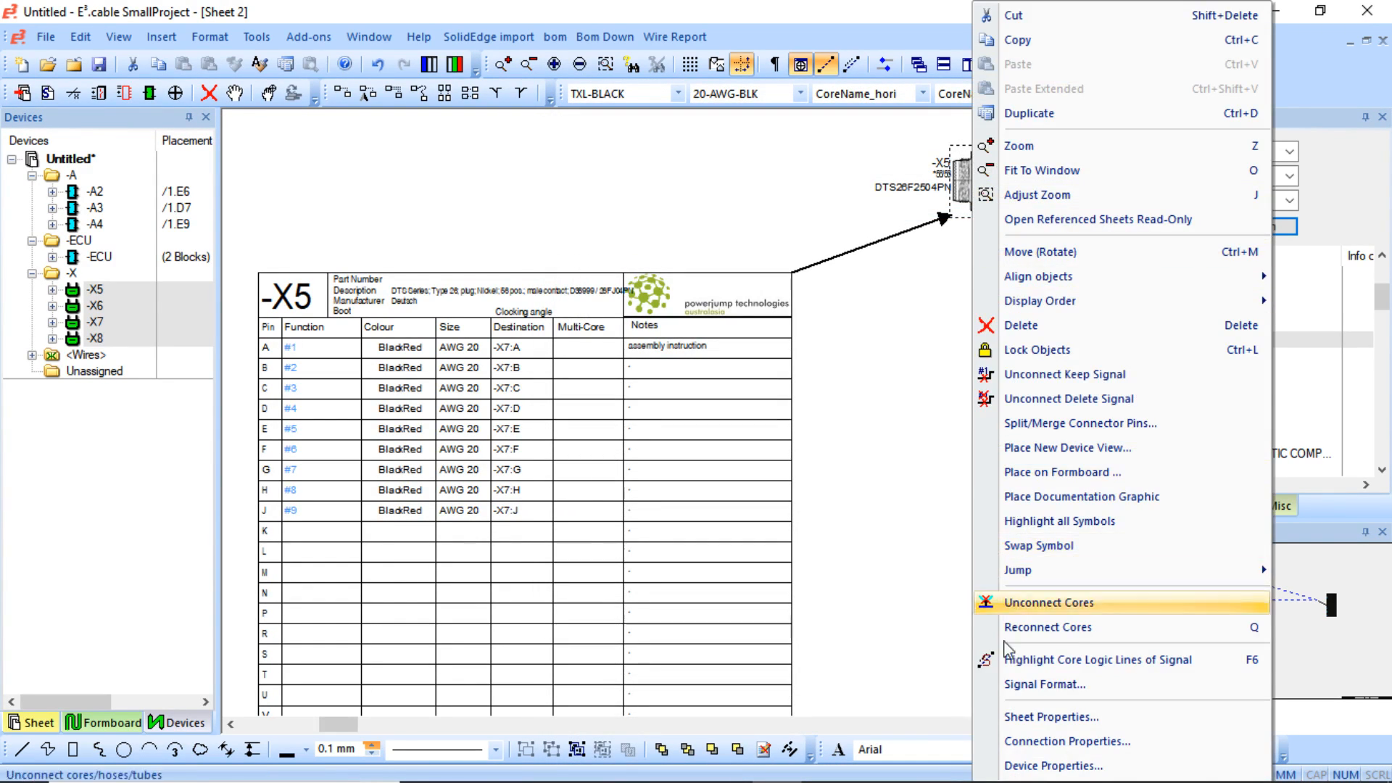
left_click(1031, 763)
scroll(227, 532, "down", 1)
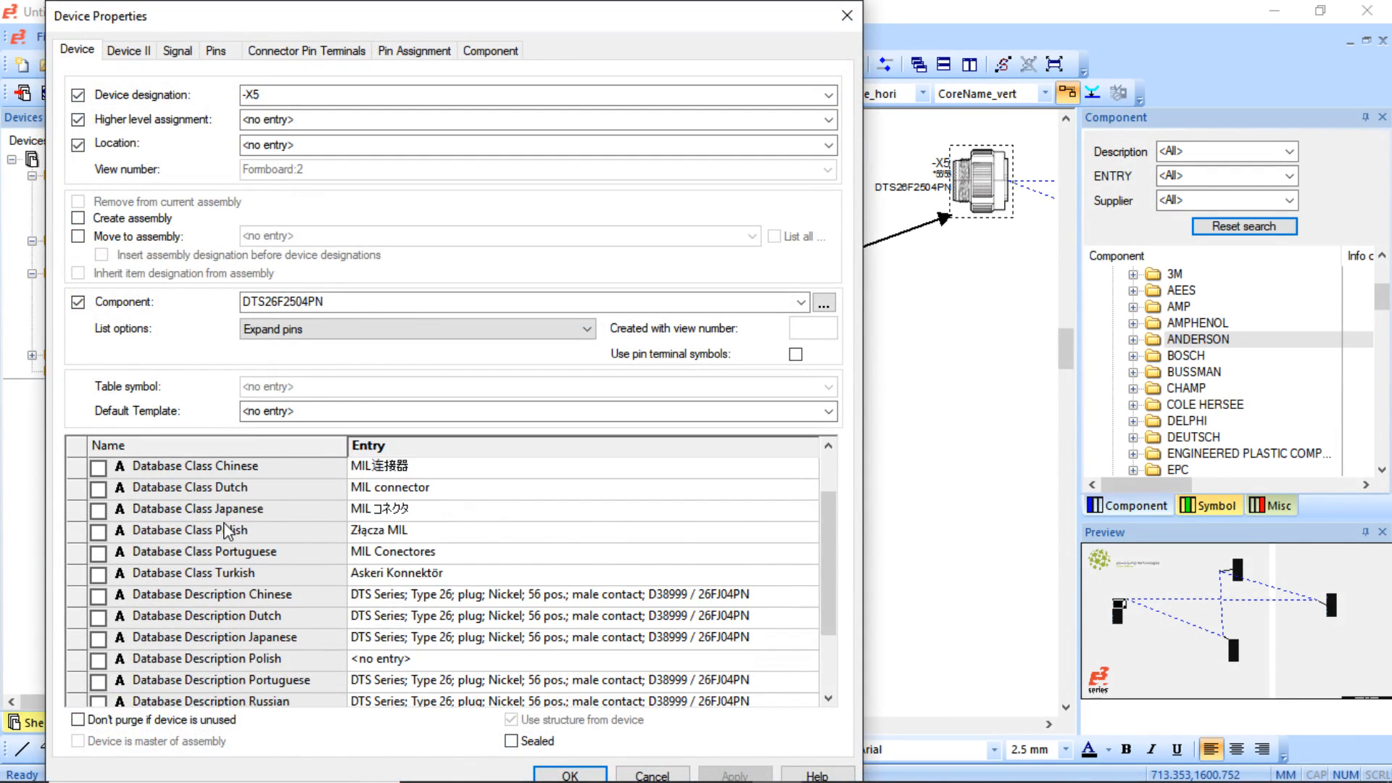
scroll(227, 532, "down", 2)
scroll(268, 655, "up", 3)
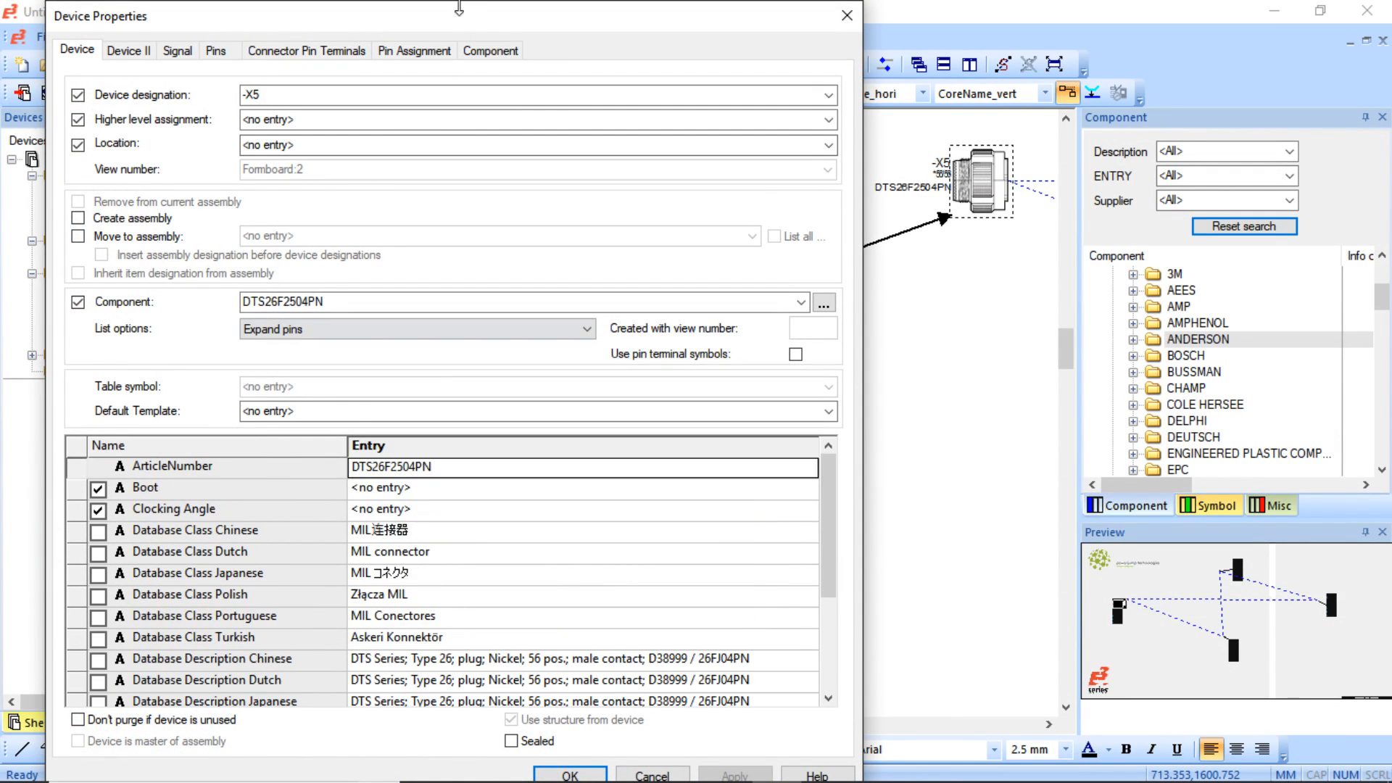
left_click(491, 52)
scroll(232, 522, "down", 5)
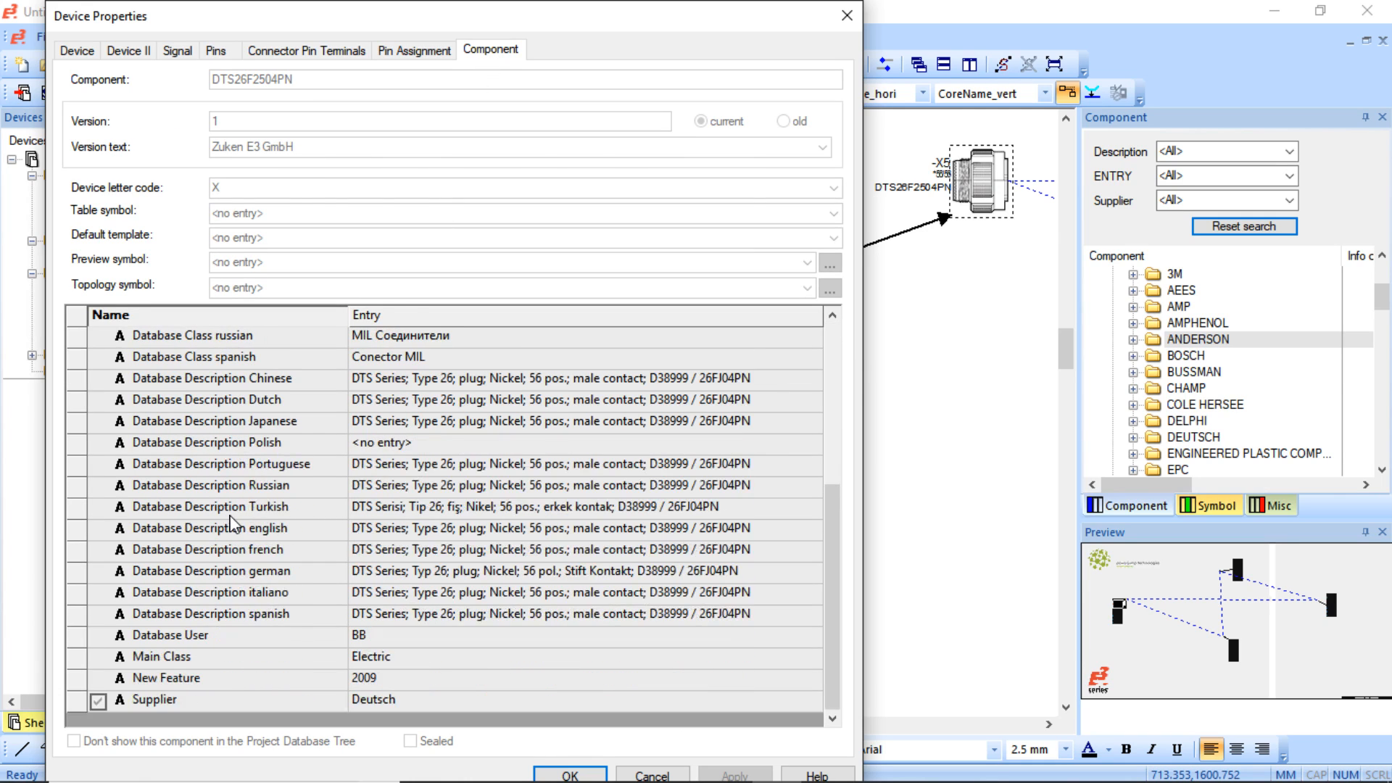
scroll(272, 653, "up", 5)
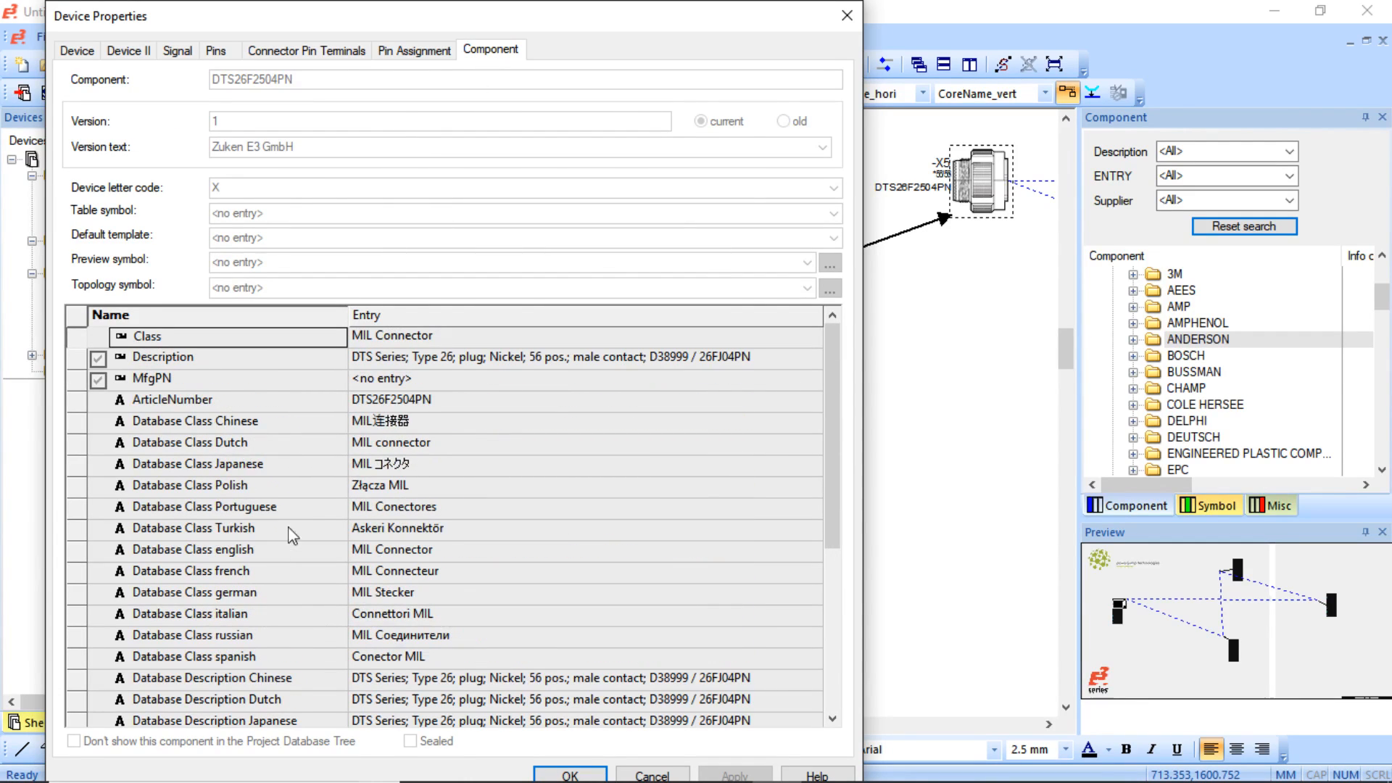
left_click(846, 16)
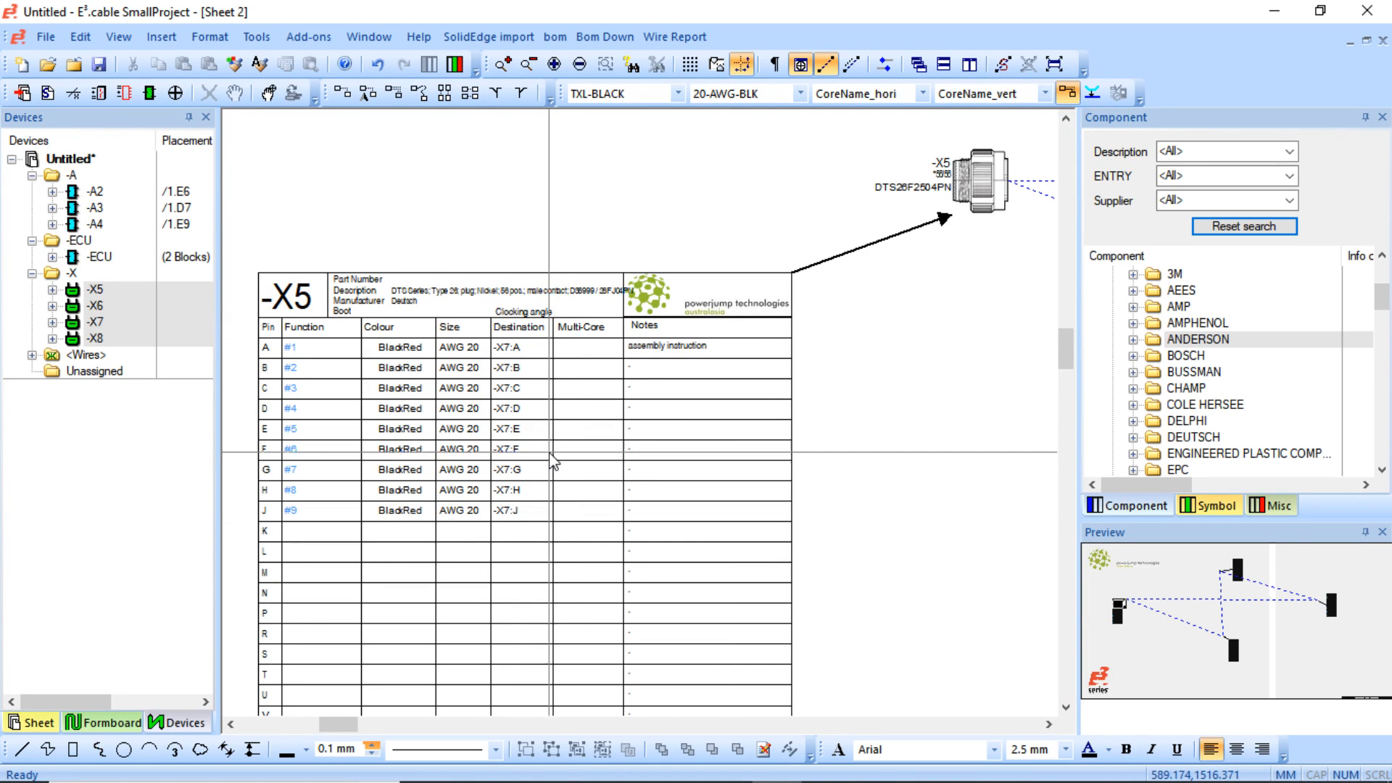
- Review the remaining pin rows of the -X5 table and bring the whole table into view
scroll(590, 442, "down", 8)
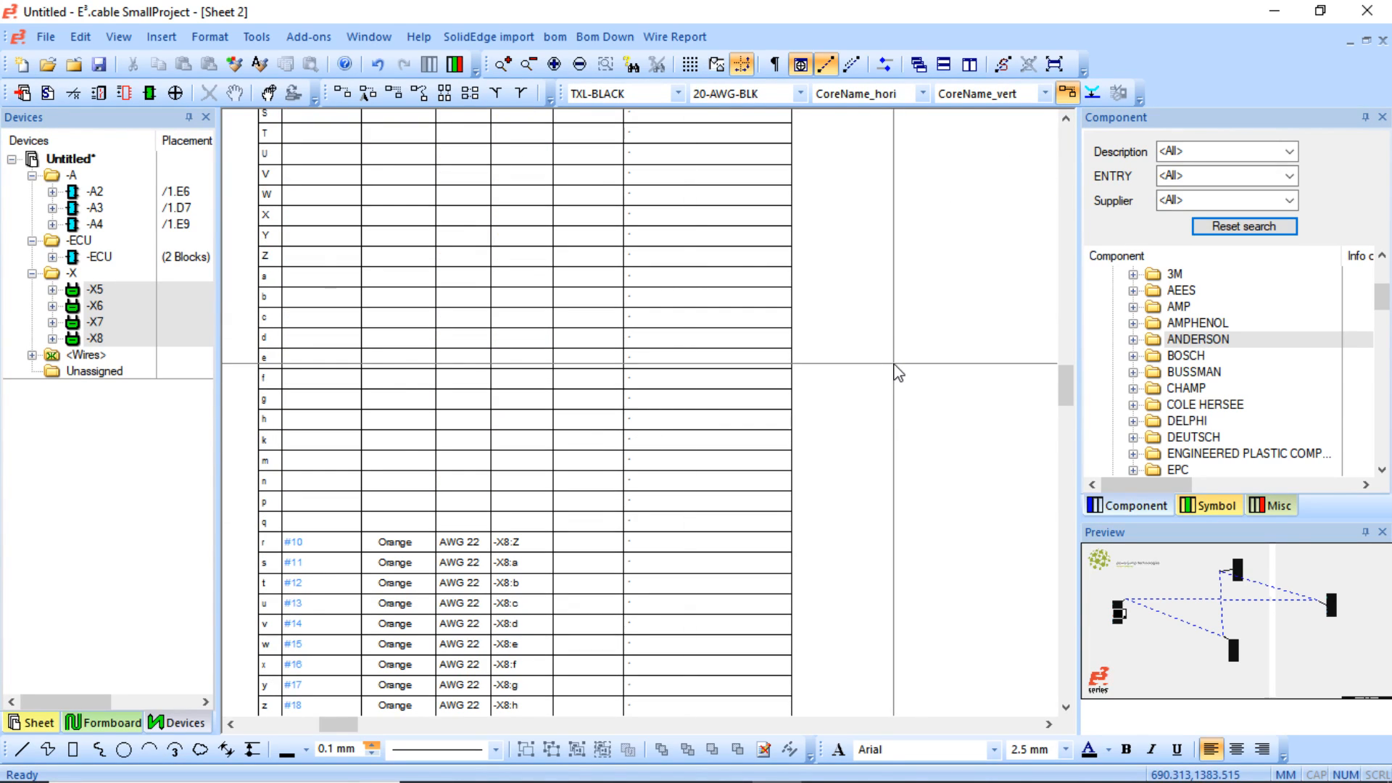
middle_click(896, 366)
middle_click_drag(289, 204, 413, 400)
middle_click_drag(385, 204, 824, 699)
middle_click_drag(448, 165, 852, 675)
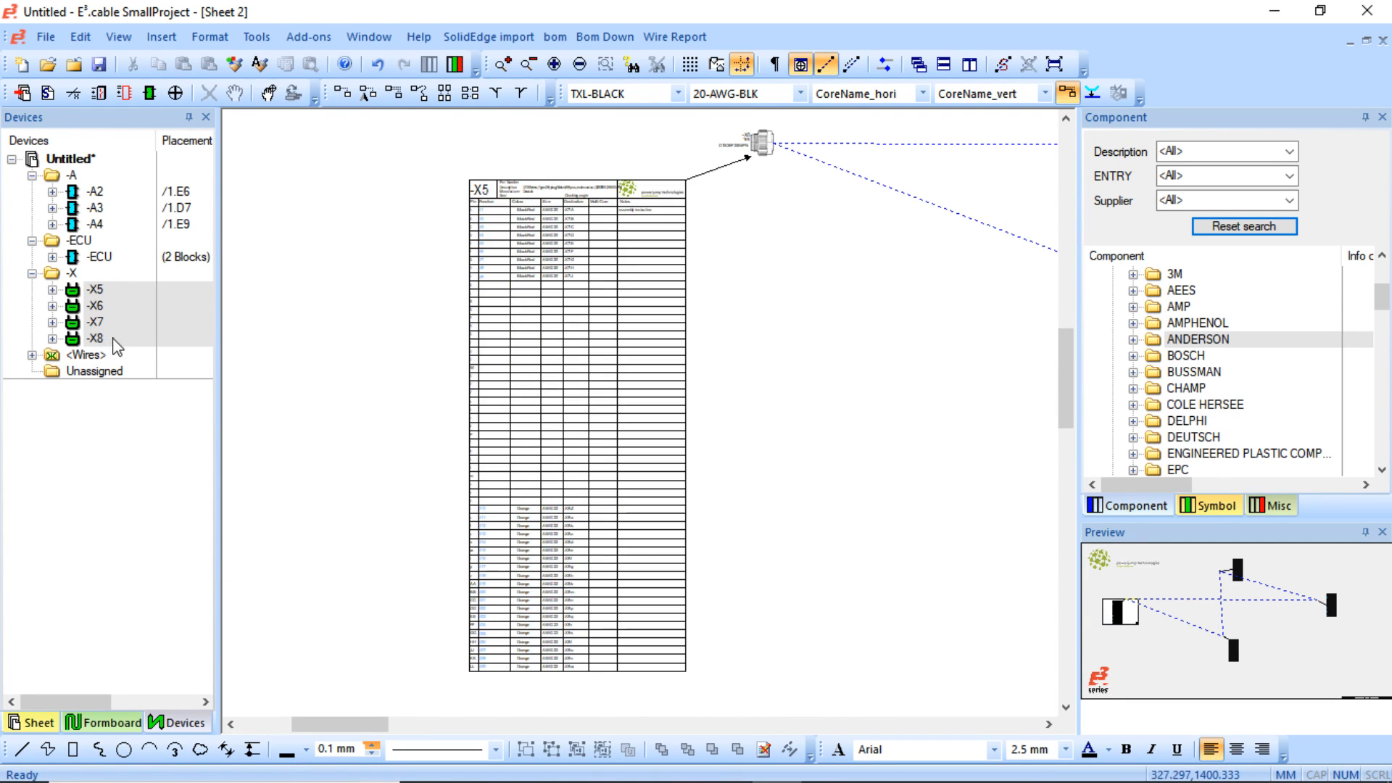
- Go from the connector folders to CABLE in the component database and expand the CAROL cables
left_click(1204, 309)
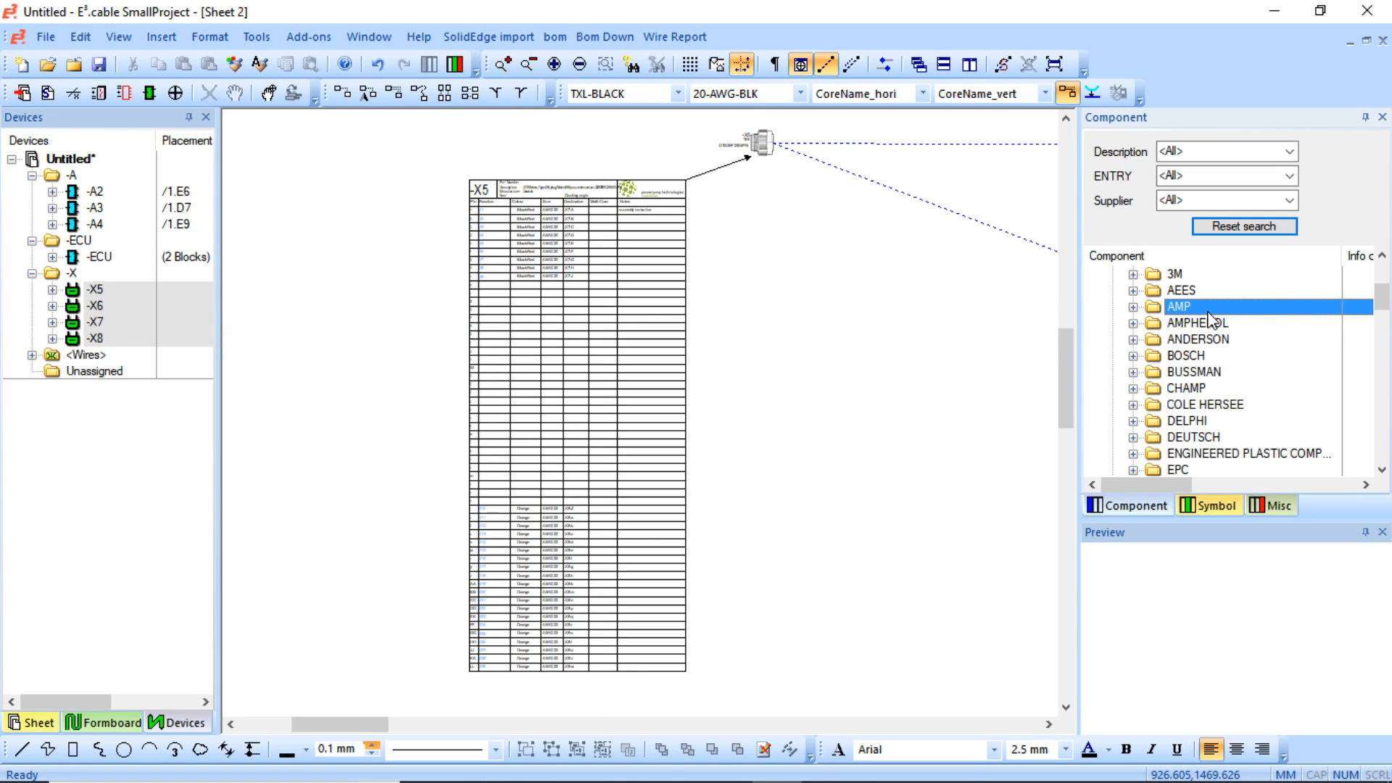
key("Left")
key("Left")
key("Up")
key("Up")
key("Up")
key("Up")
key("Up")
key("Up")
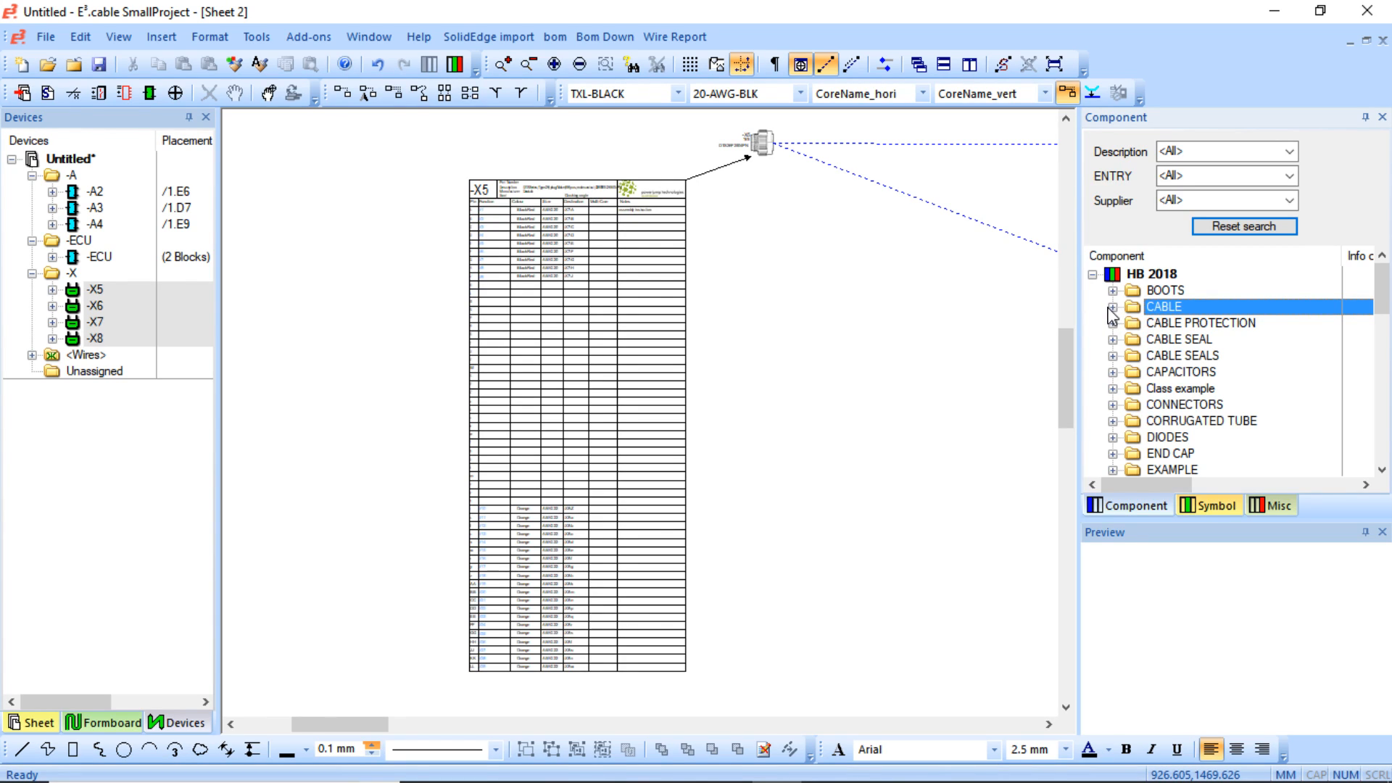
double_click(1141, 313)
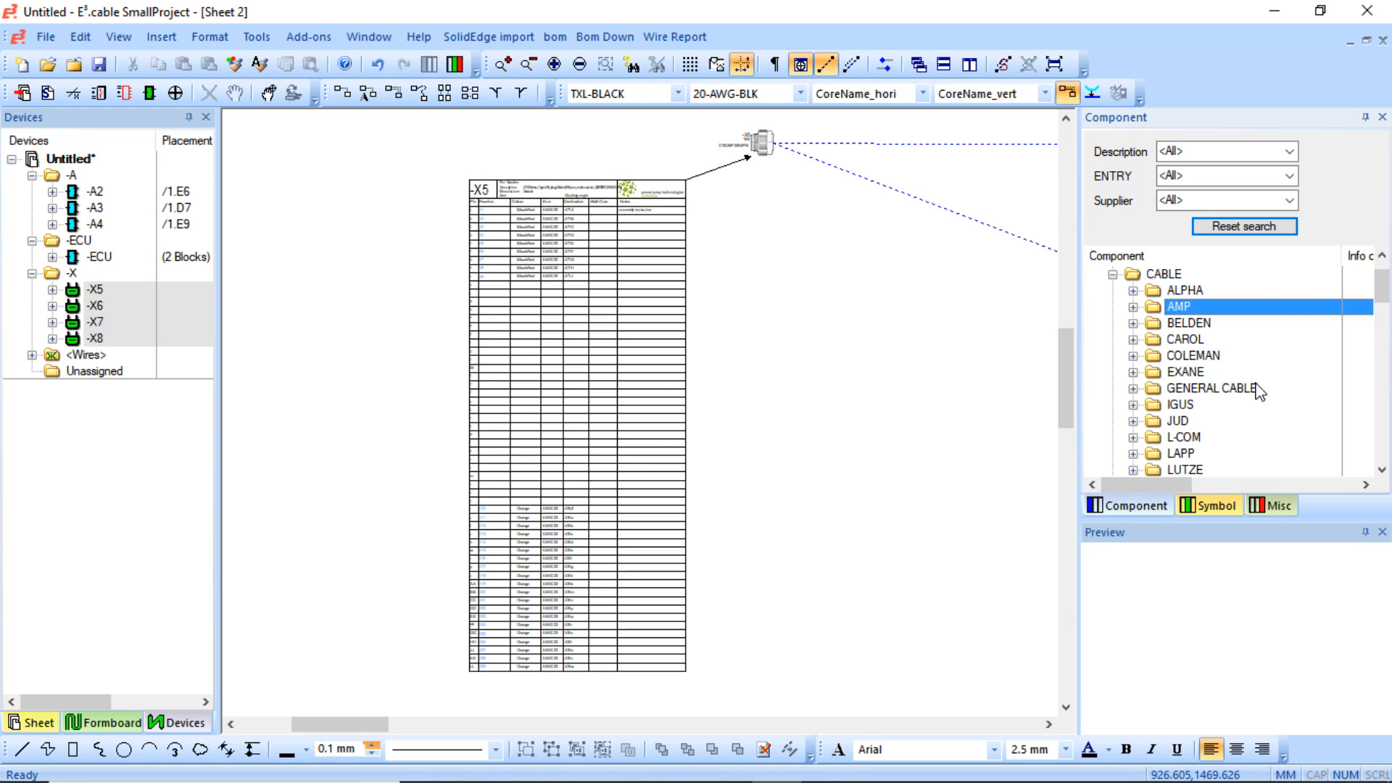
left_click(1206, 341)
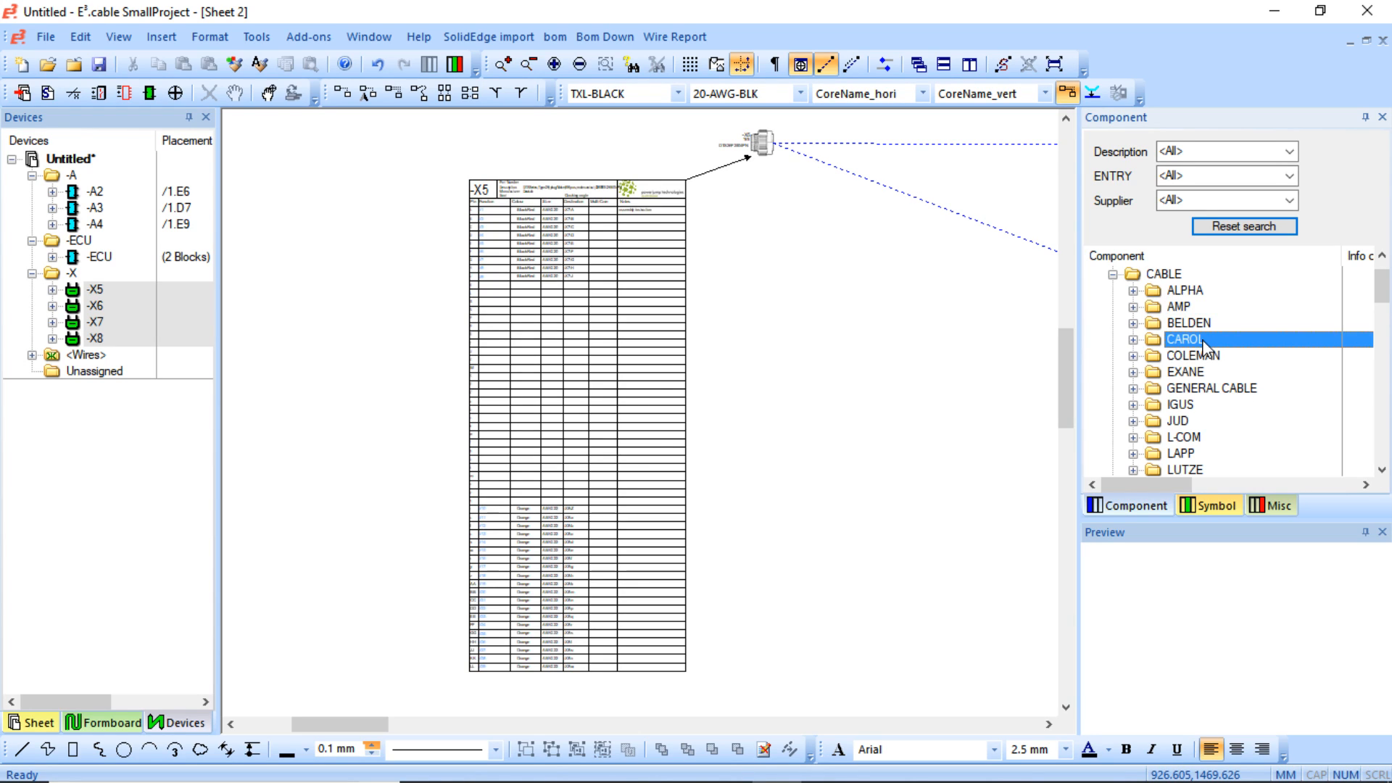
double_click(1204, 341)
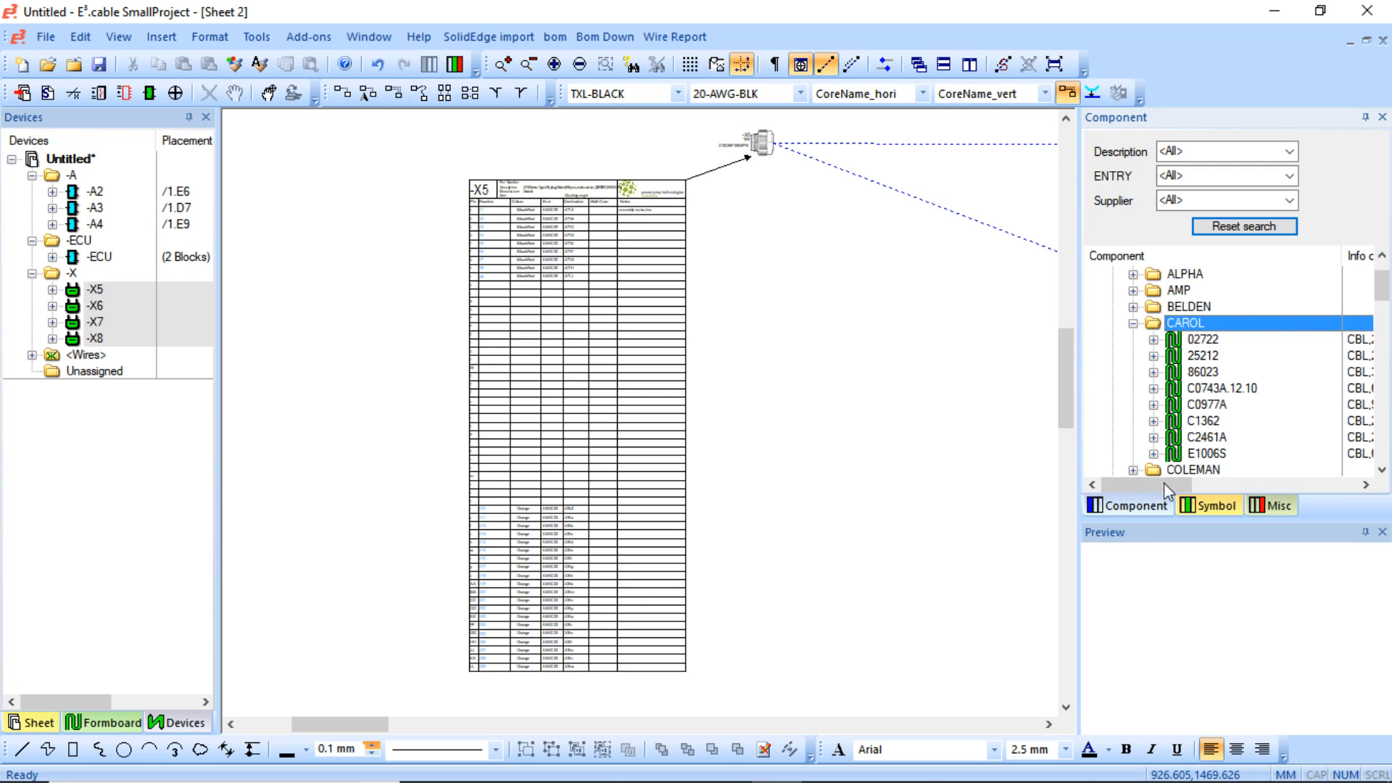
- Expand the CAROL cable C0977A and its shield SH1 to examine the individual cores
left_click_drag(1109, 482, 1150, 481)
left_click(1226, 410)
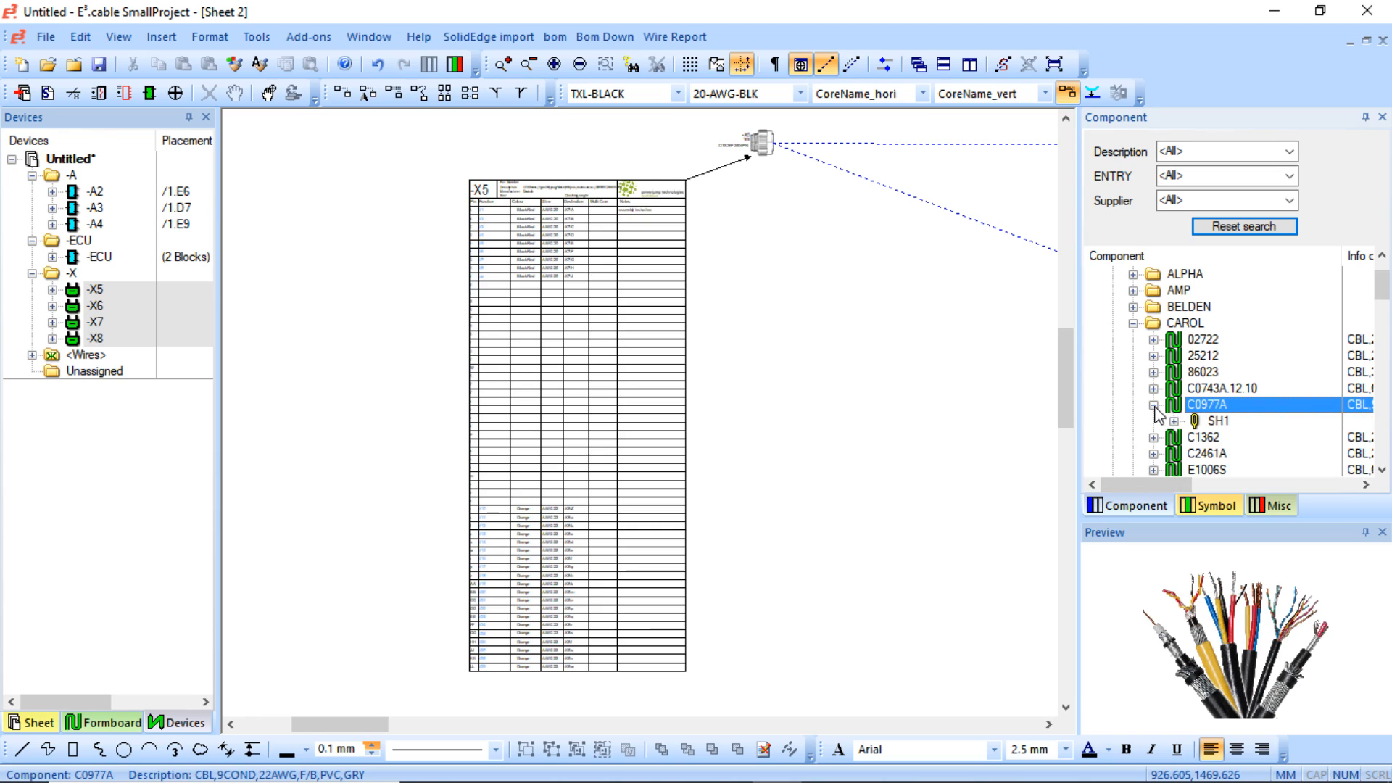
left_click(1174, 422)
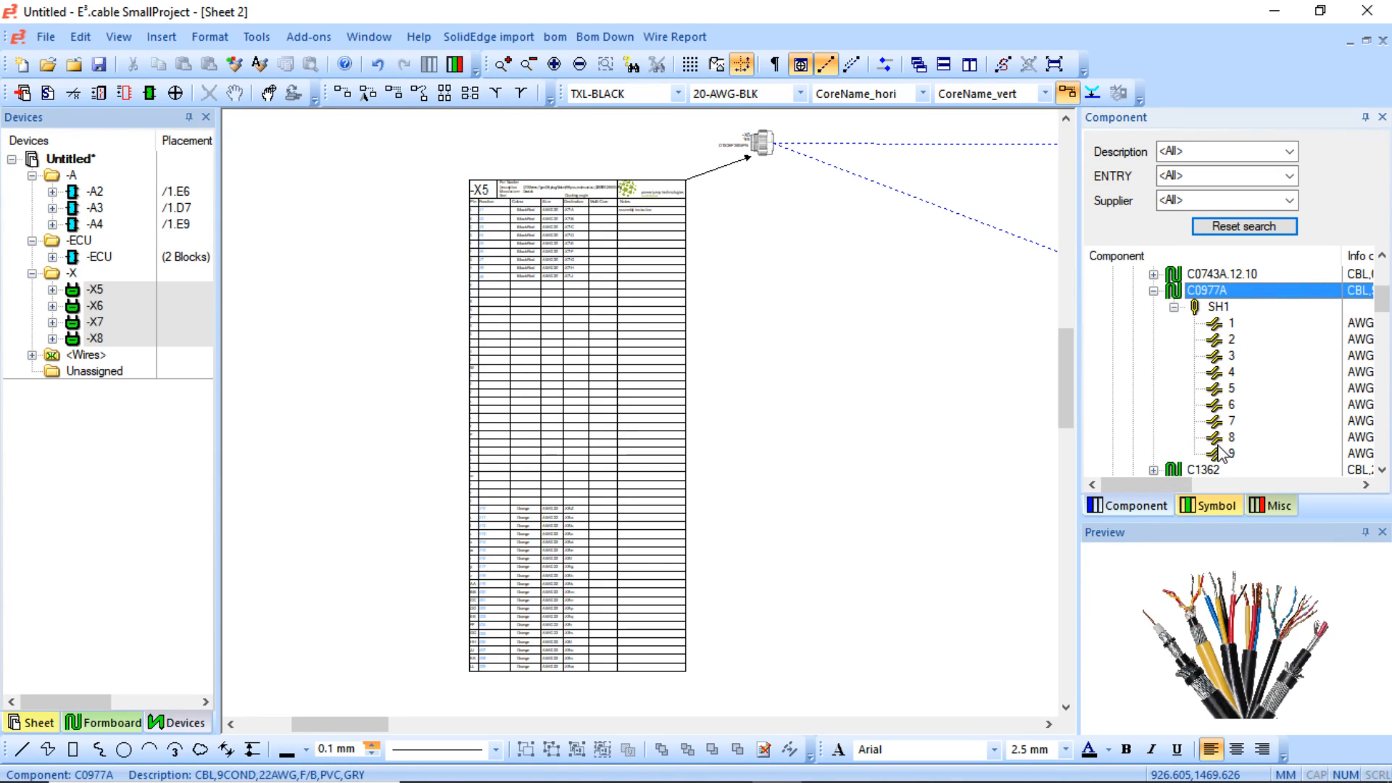
left_click_drag(1161, 484, 1103, 478)
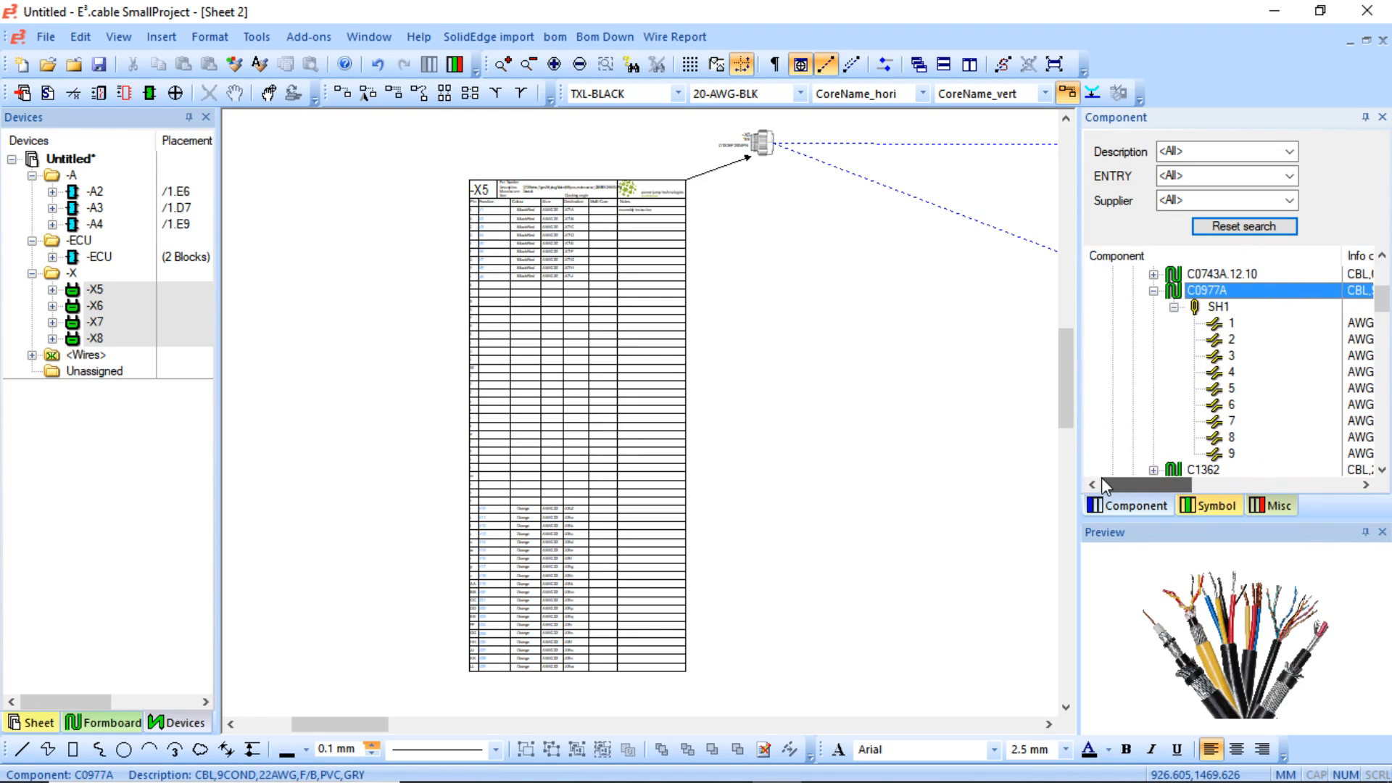
- Connect the nine cores of cable C0977A from -X5 pins K to U to -X6 pins d to p
right_click(1209, 293)
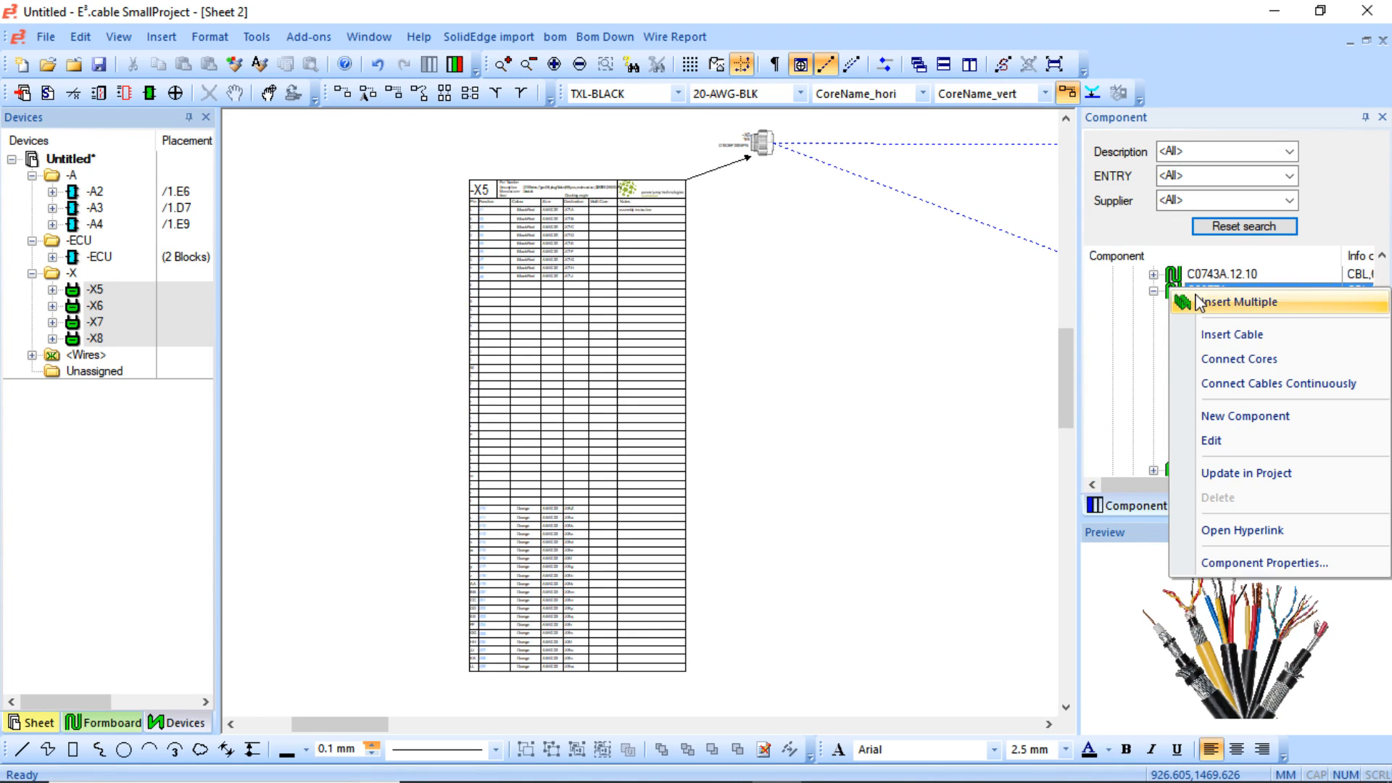
left_click(1182, 286)
left_click_drag(1205, 290, 761, 155)
left_click(766, 447)
left_click(777, 156)
scroll(853, 498, "down", 4, "shift")
scroll(853, 496, "down", 5, "shift")
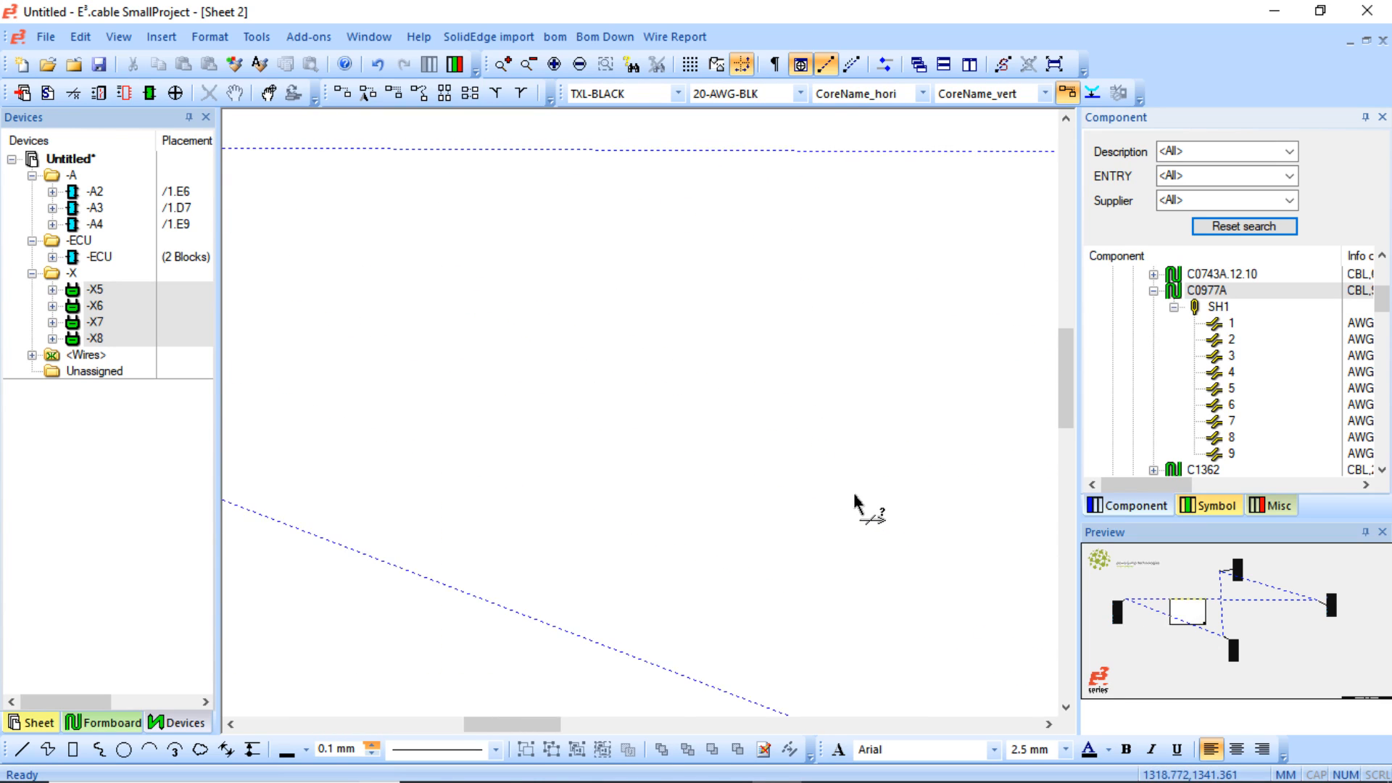
scroll(798, 473, "up", 5, "shift")
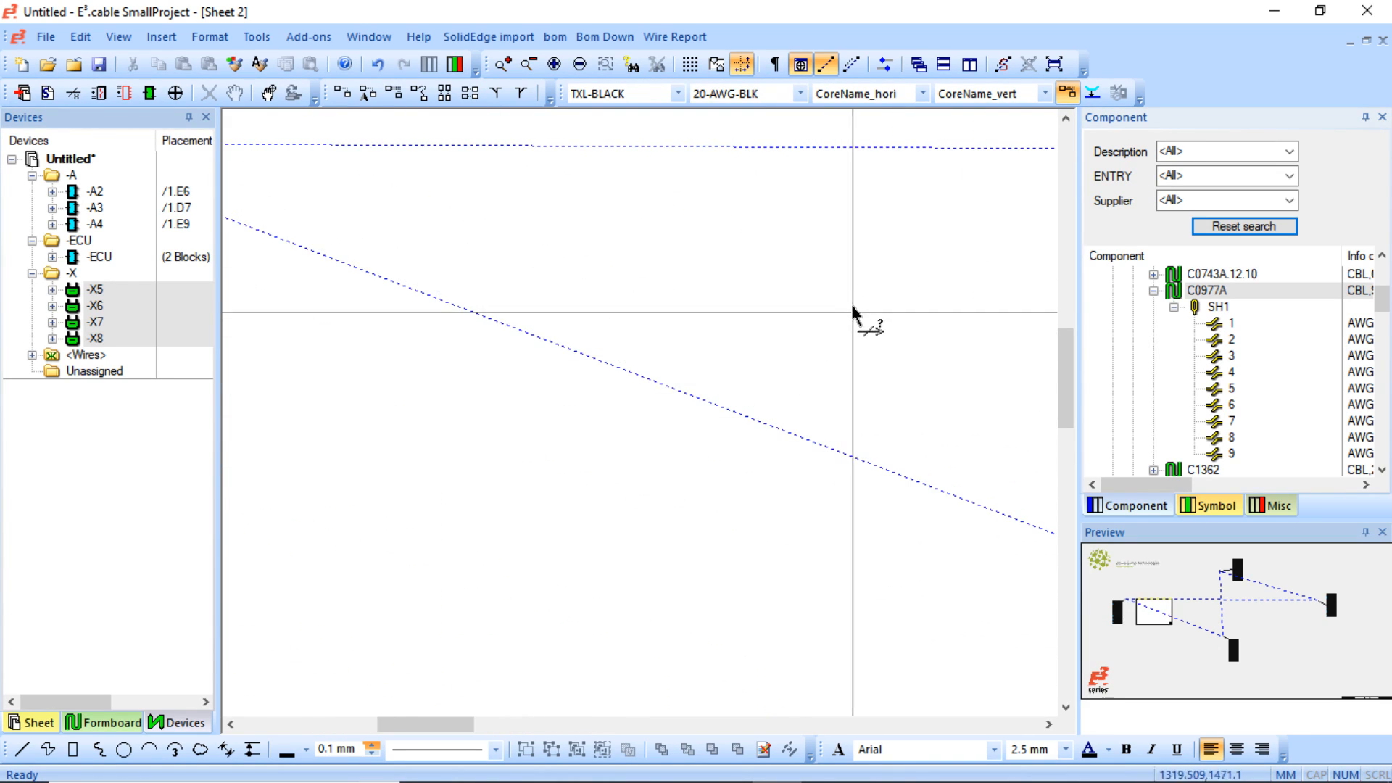
scroll(895, 295, "up", 5)
scroll(899, 305, "up", 2, "shift")
scroll(899, 308, "down", 3, "shift")
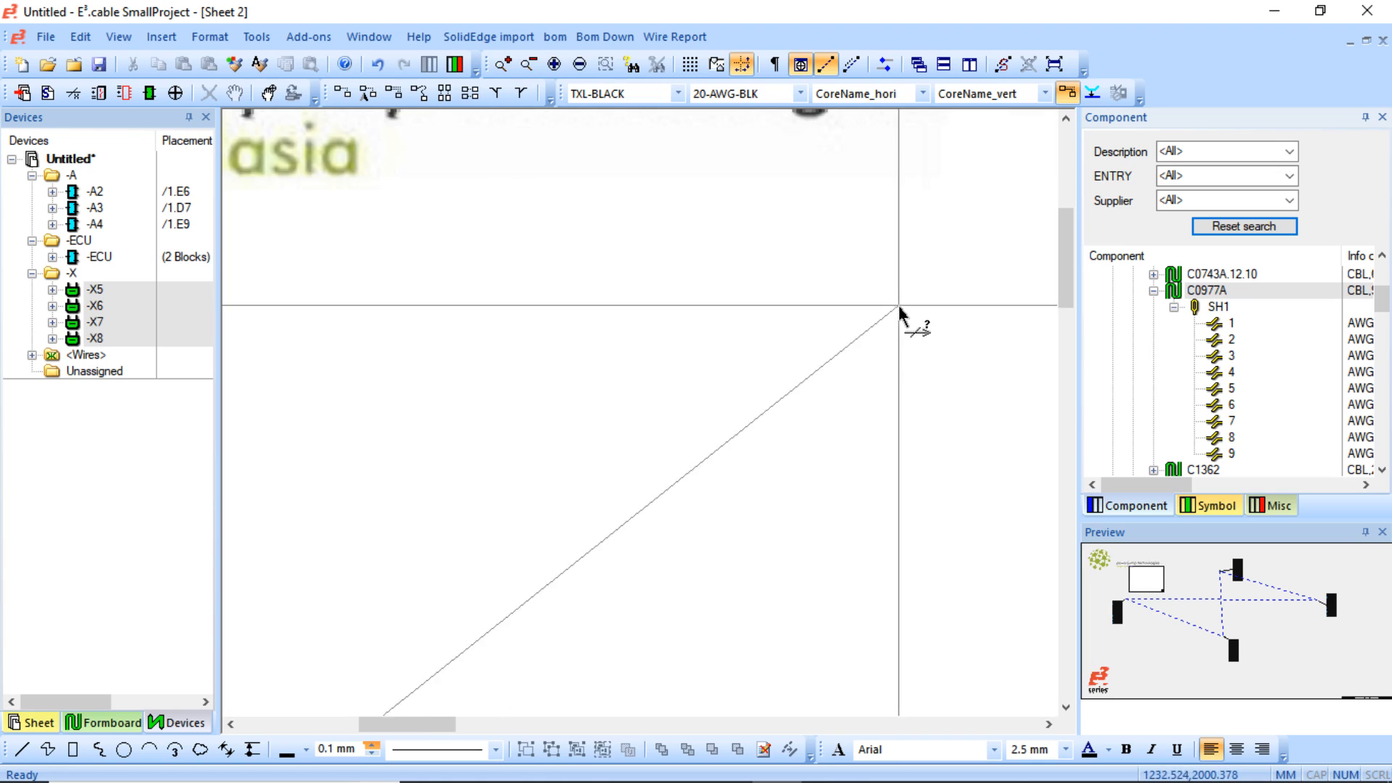
scroll(915, 339, "down", 5, "ctrl")
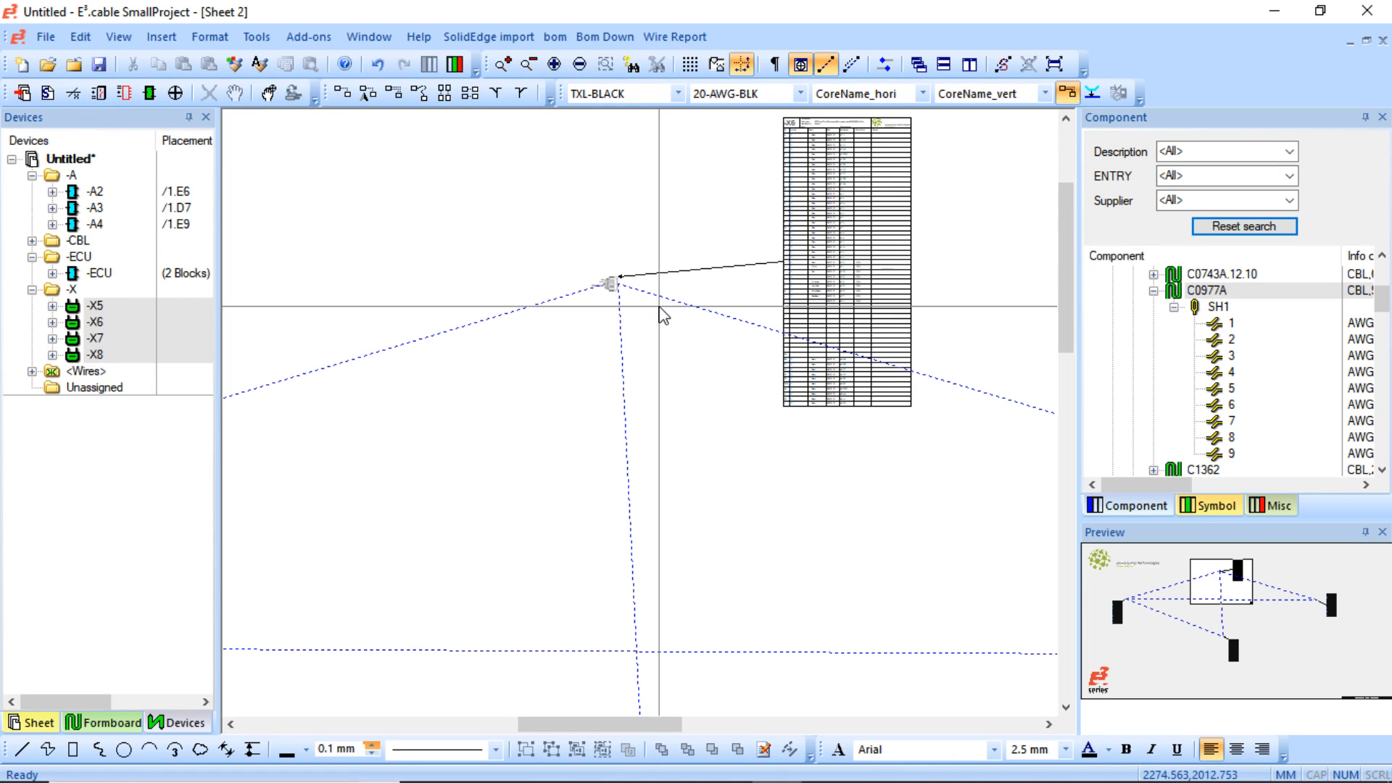
- Check the cable core rows in the -X6 and -X5 pin tables, including colours, destinations and multi-core entries
scroll(842, 283, "up", 5)
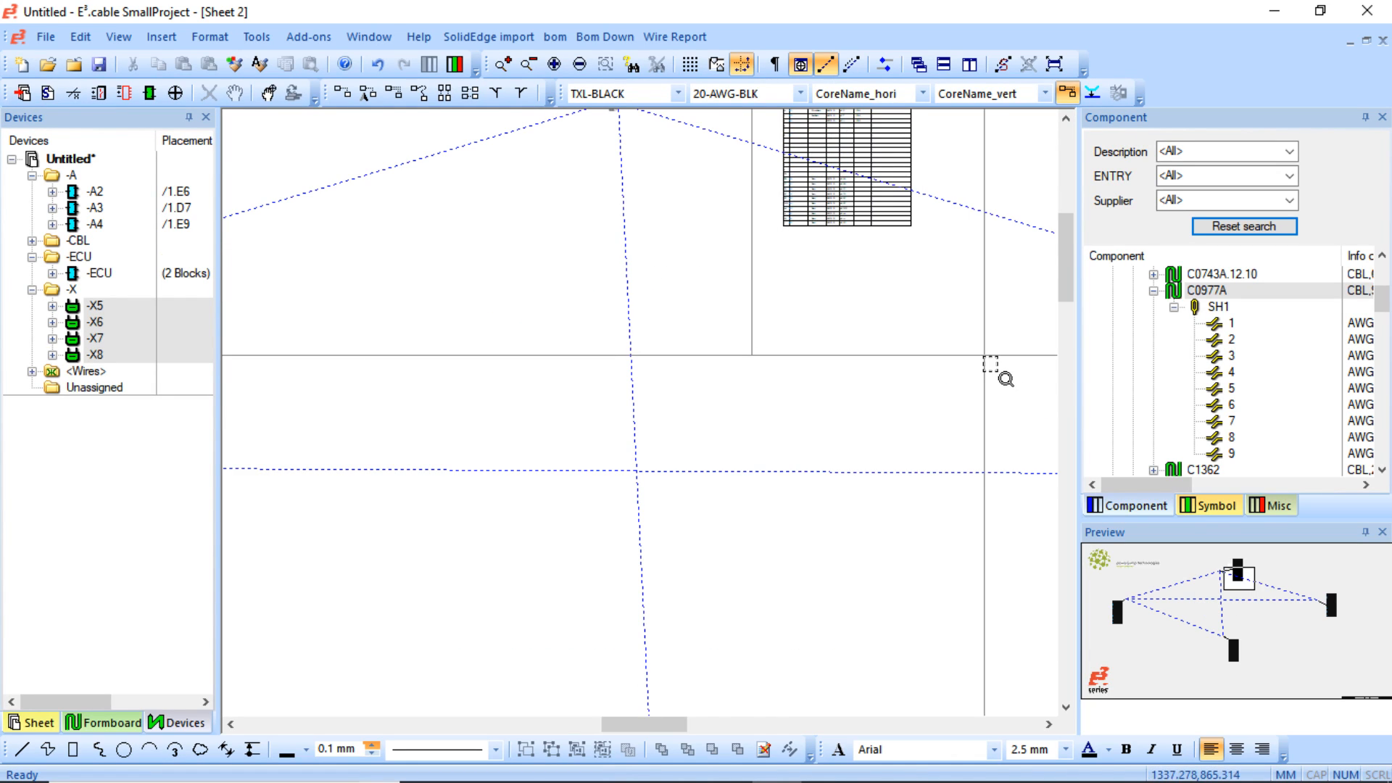
scroll(825, 497, "up", 2)
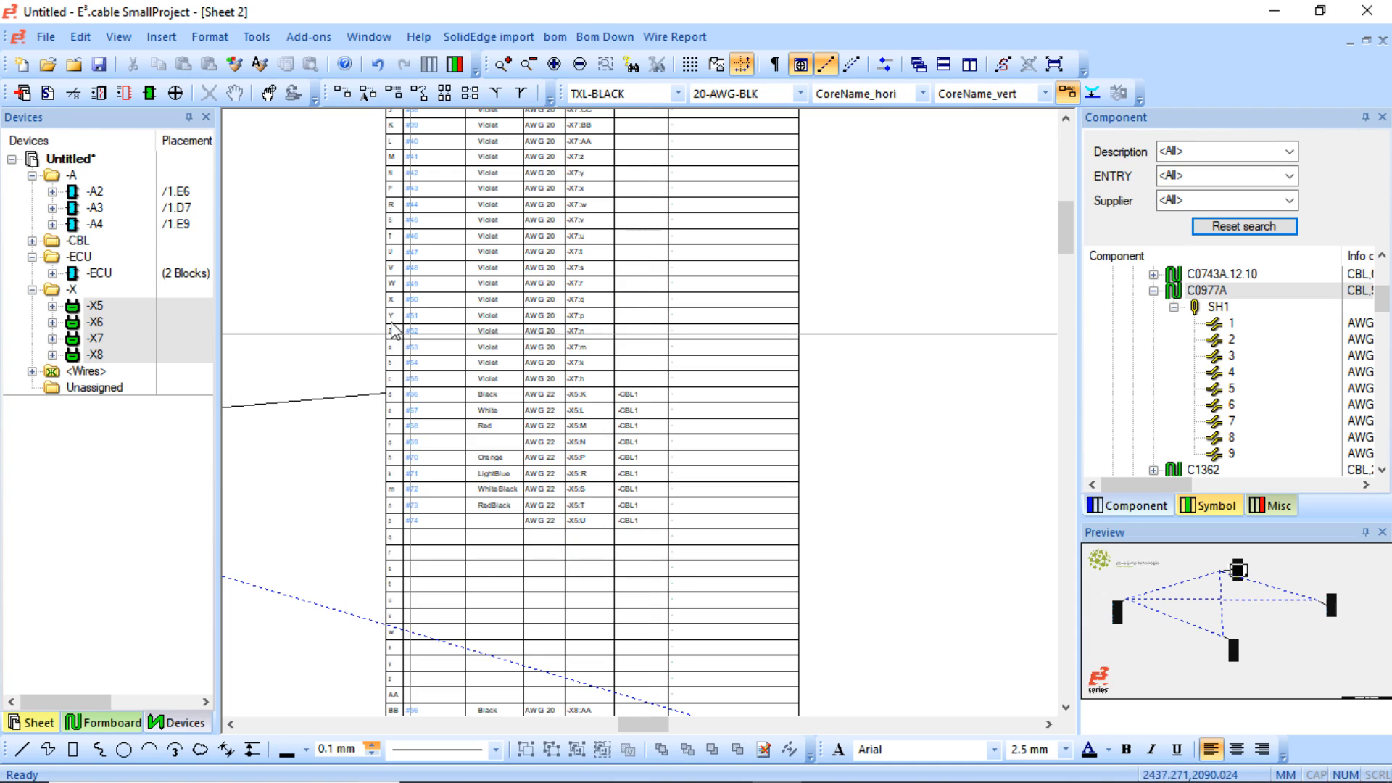
scroll(686, 584, "up", 1)
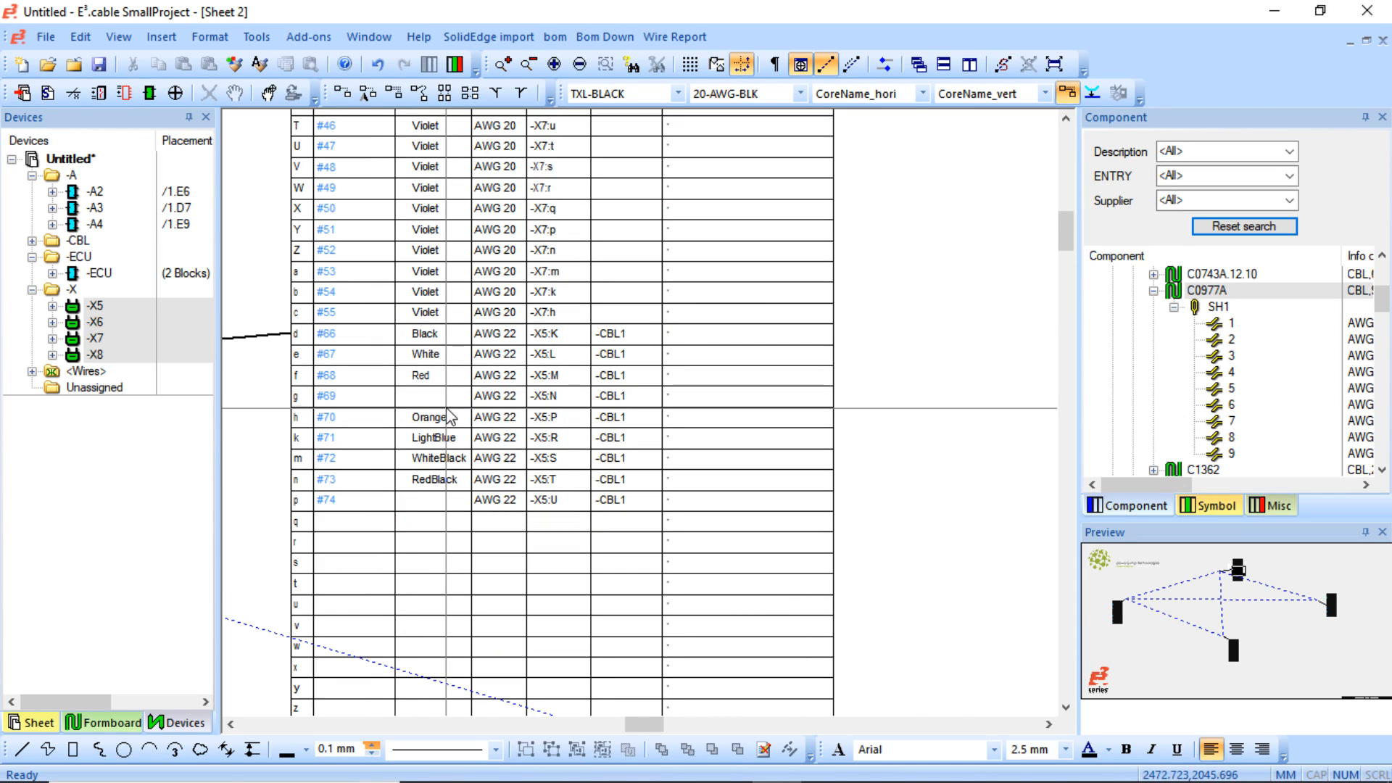
left_click(614, 334)
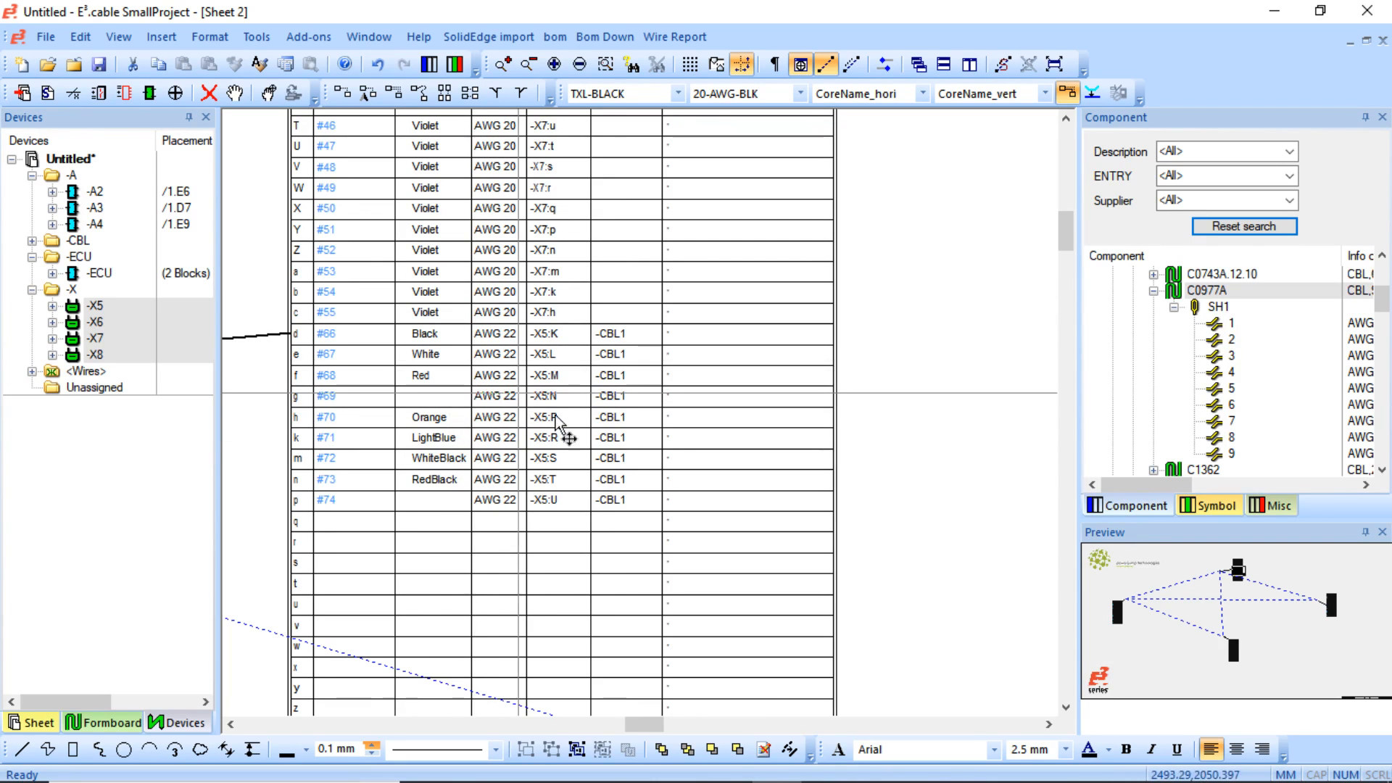
scroll(562, 472, "up", 5)
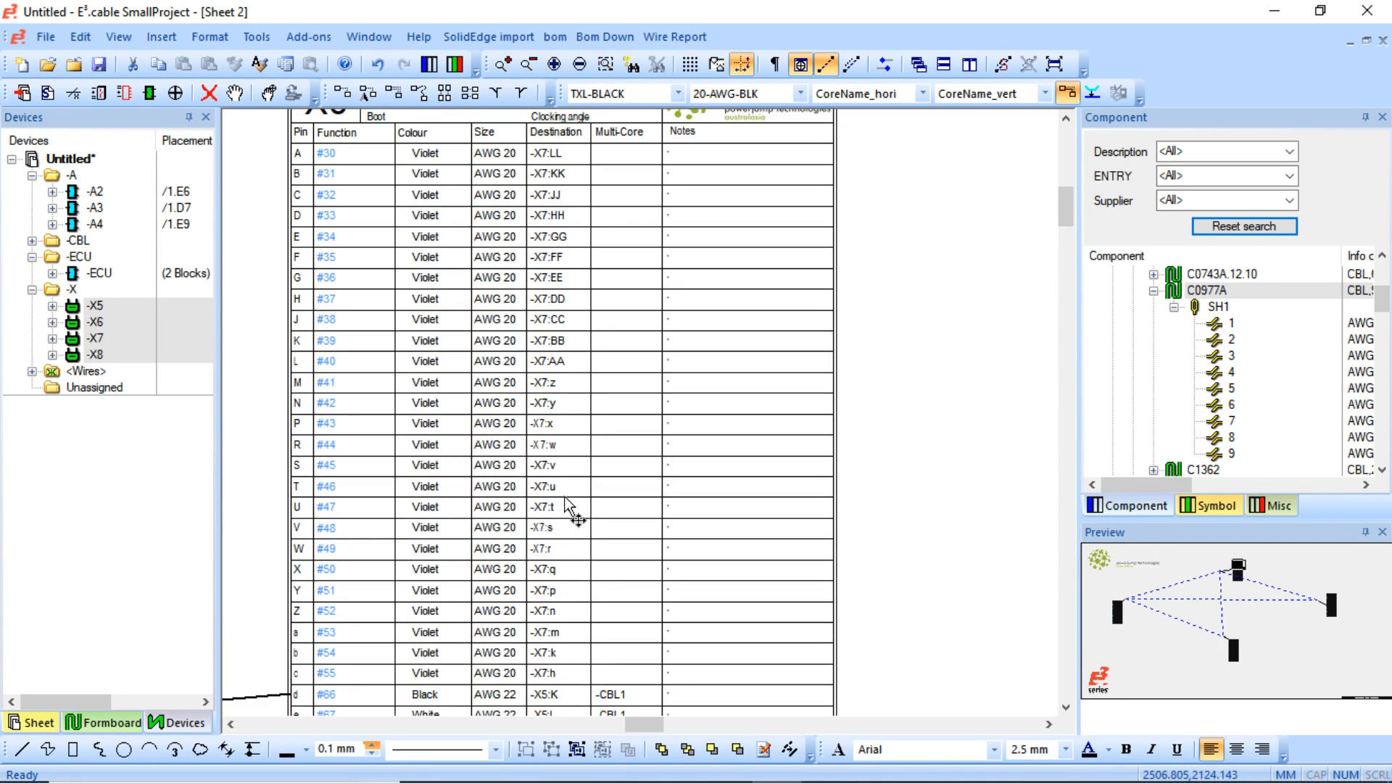
middle_click(559, 498)
middle_click_drag(279, 255, 427, 384)
middle_click_drag(400, 204, 714, 470)
middle_click_drag(356, 186, 710, 330)
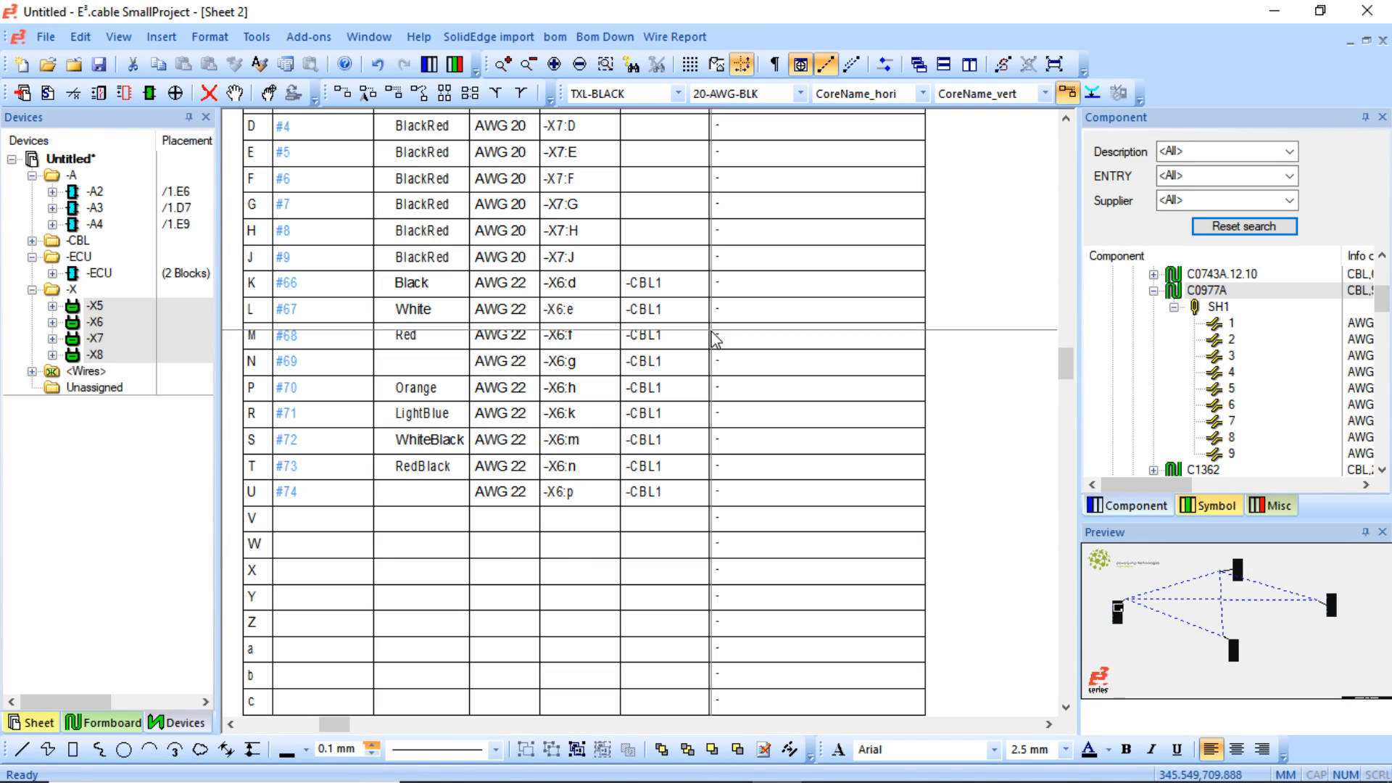
middle_click(1016, 382)
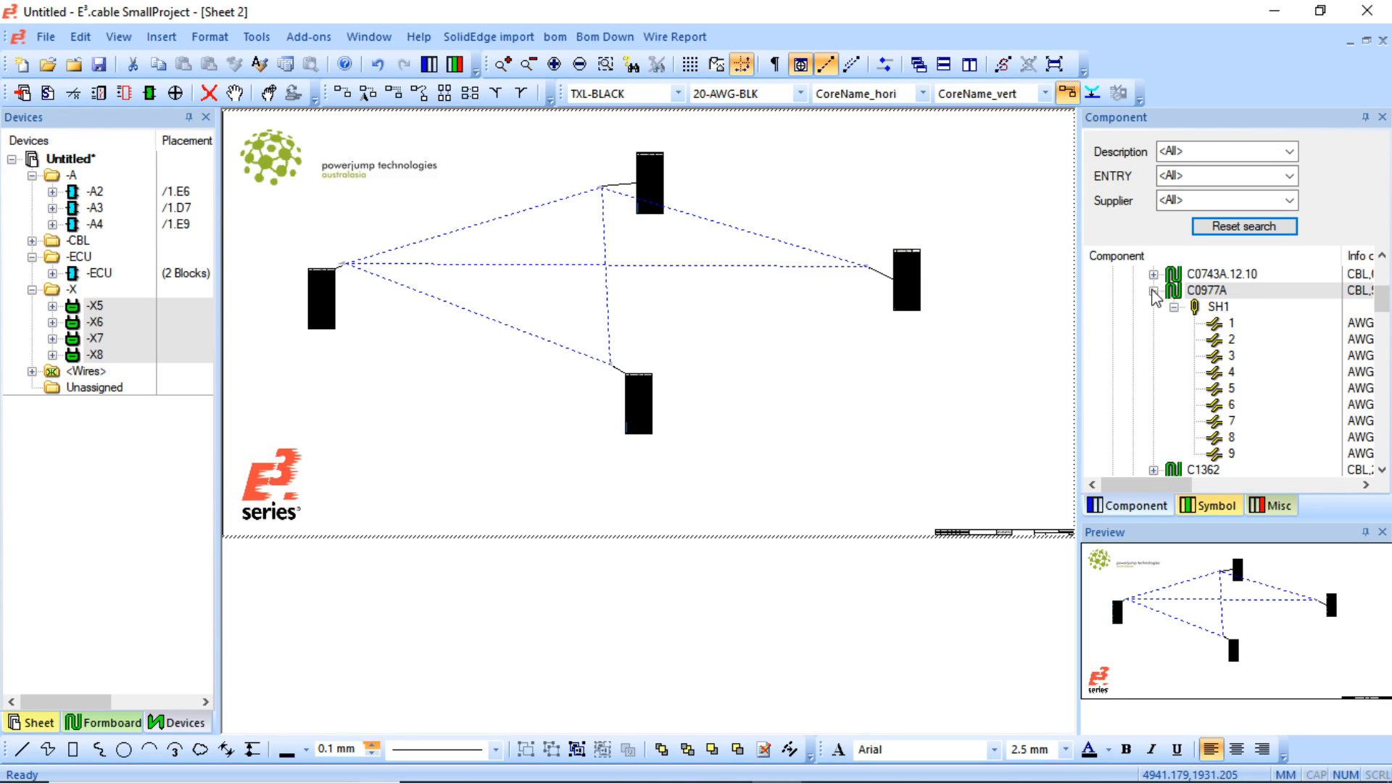
- Collapse the C0977A, CAROL and CABLE branches of the component database and select the CABLE PROTECTION folder
left_click(1154, 290)
key("Left")
key("Left")
key("Up")
key("Up")
key("Up")
key("Up")
key("Left")
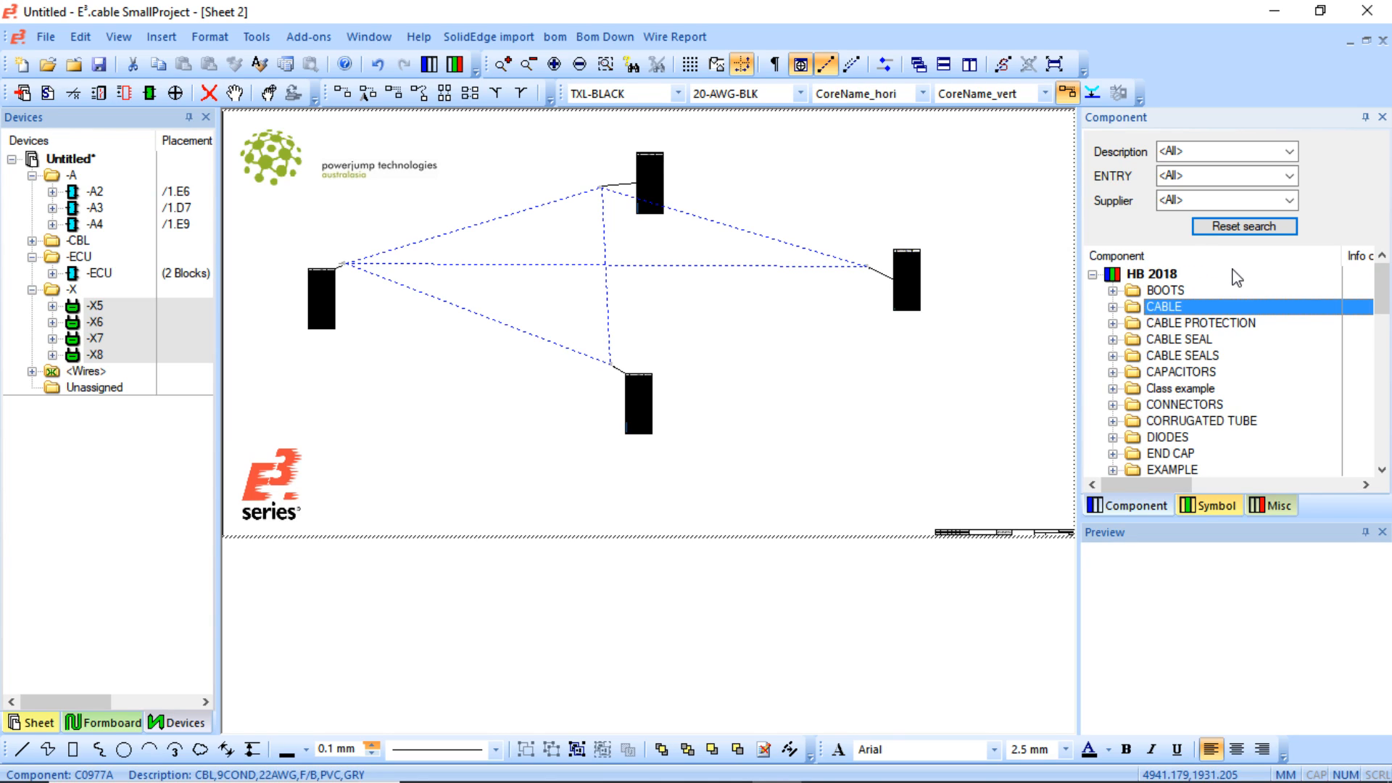
key("Down")
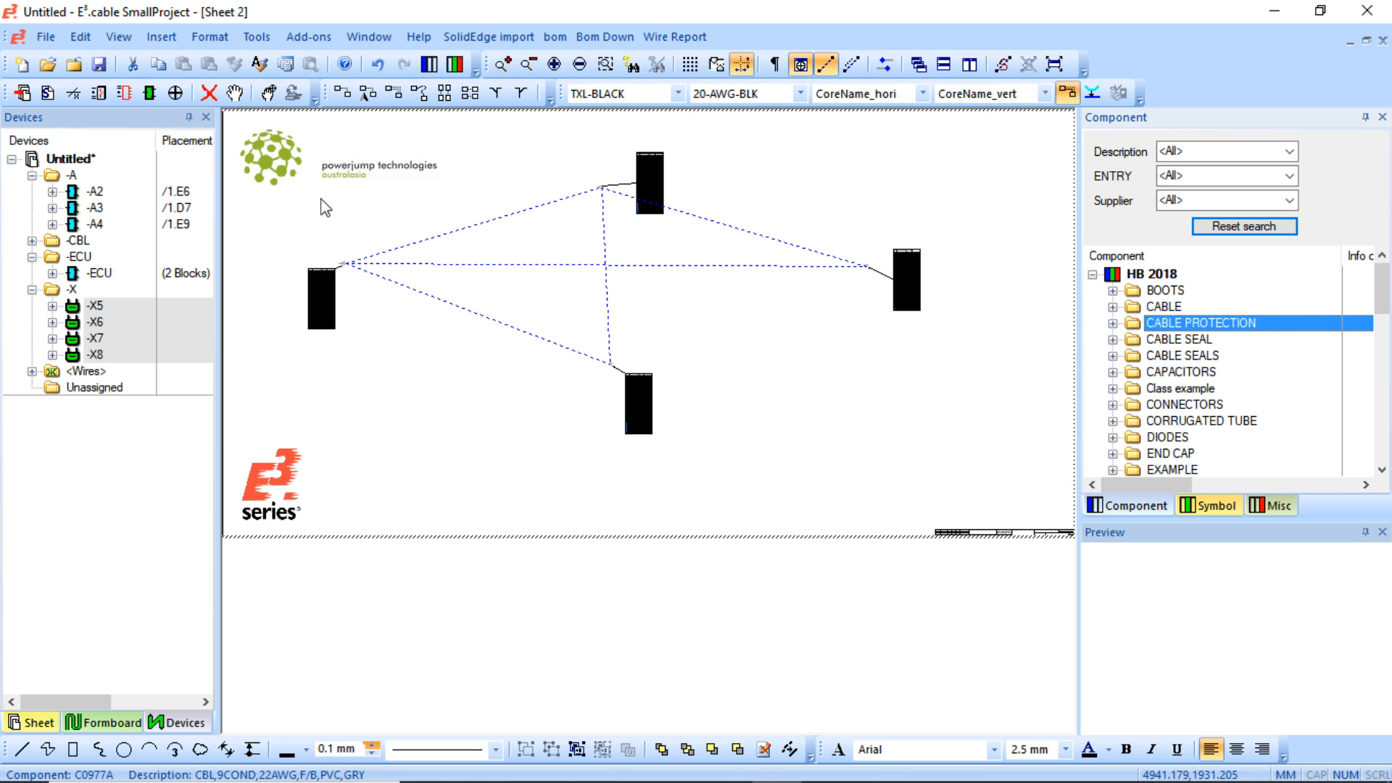
- Connect a TXL-RED 20-AWG-RED wire from pin h of -X5 to pin A of -X8 and check its table row
middle_click_drag(280, 210, 766, 499)
middle_click_drag(270, 219, 588, 527)
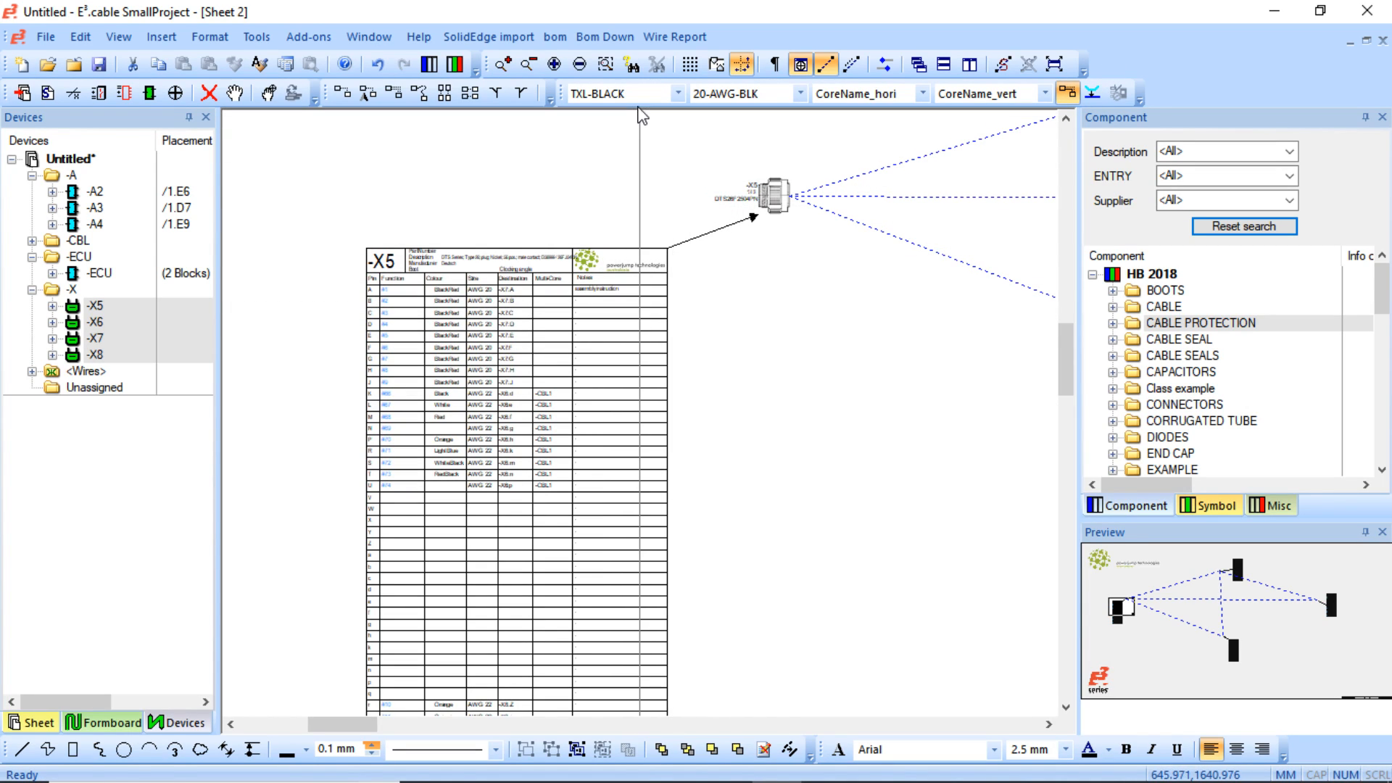
left_click(678, 94)
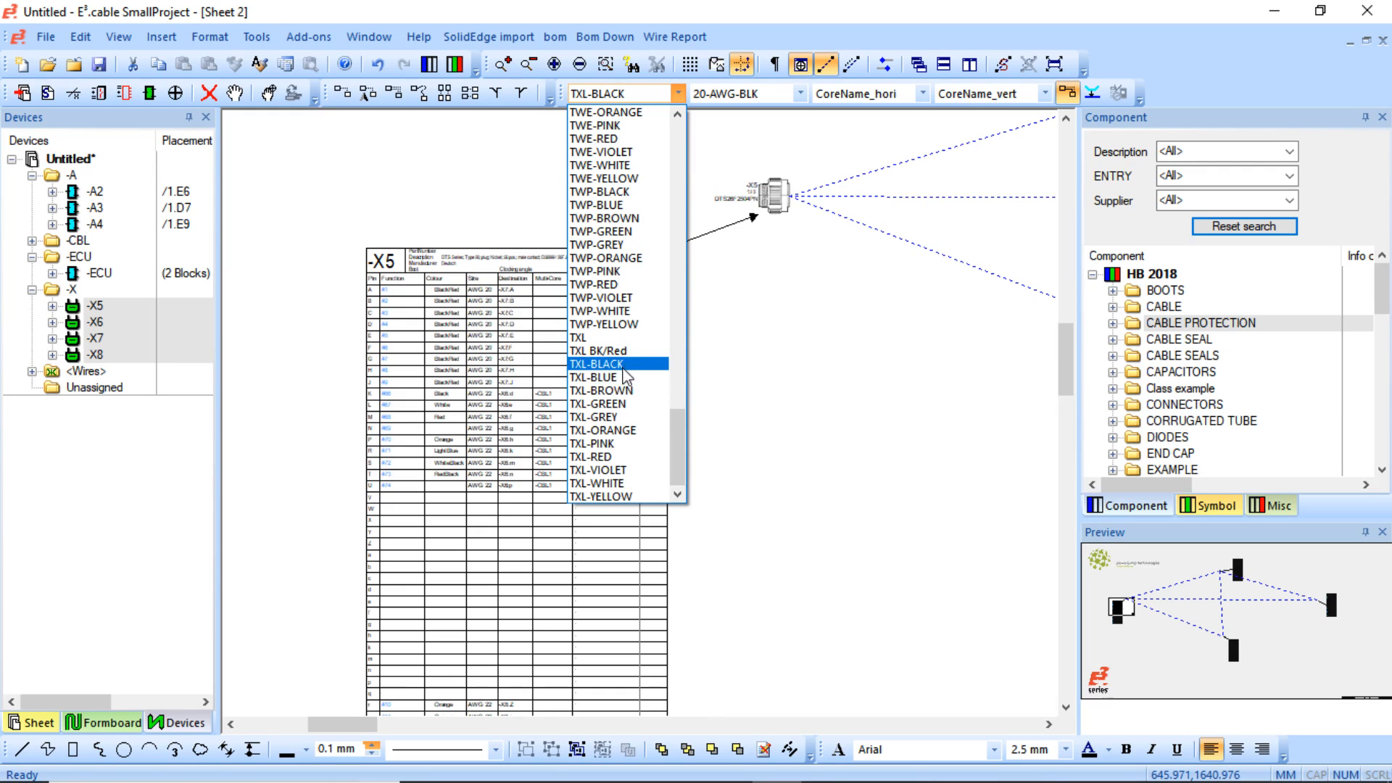
left_click(602, 457)
left_click(801, 93)
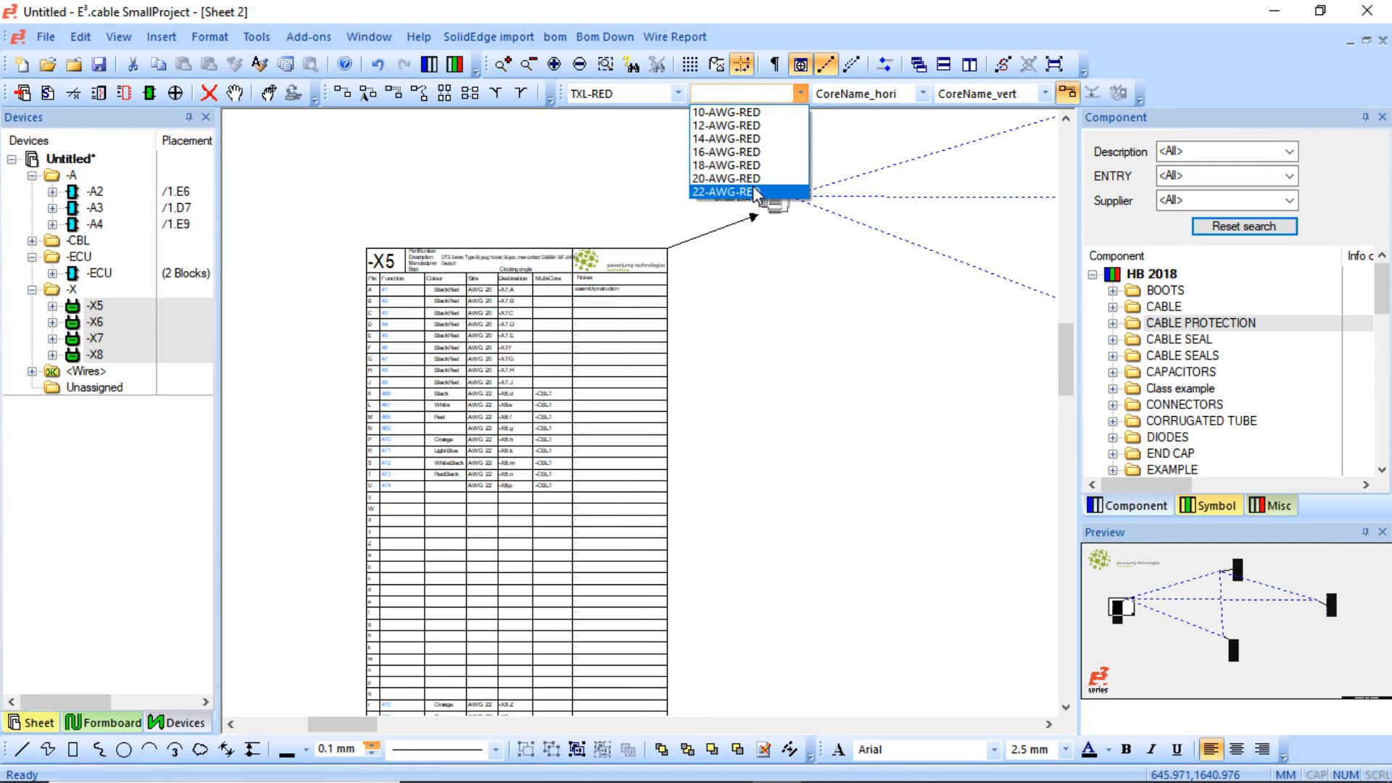
left_click(752, 185)
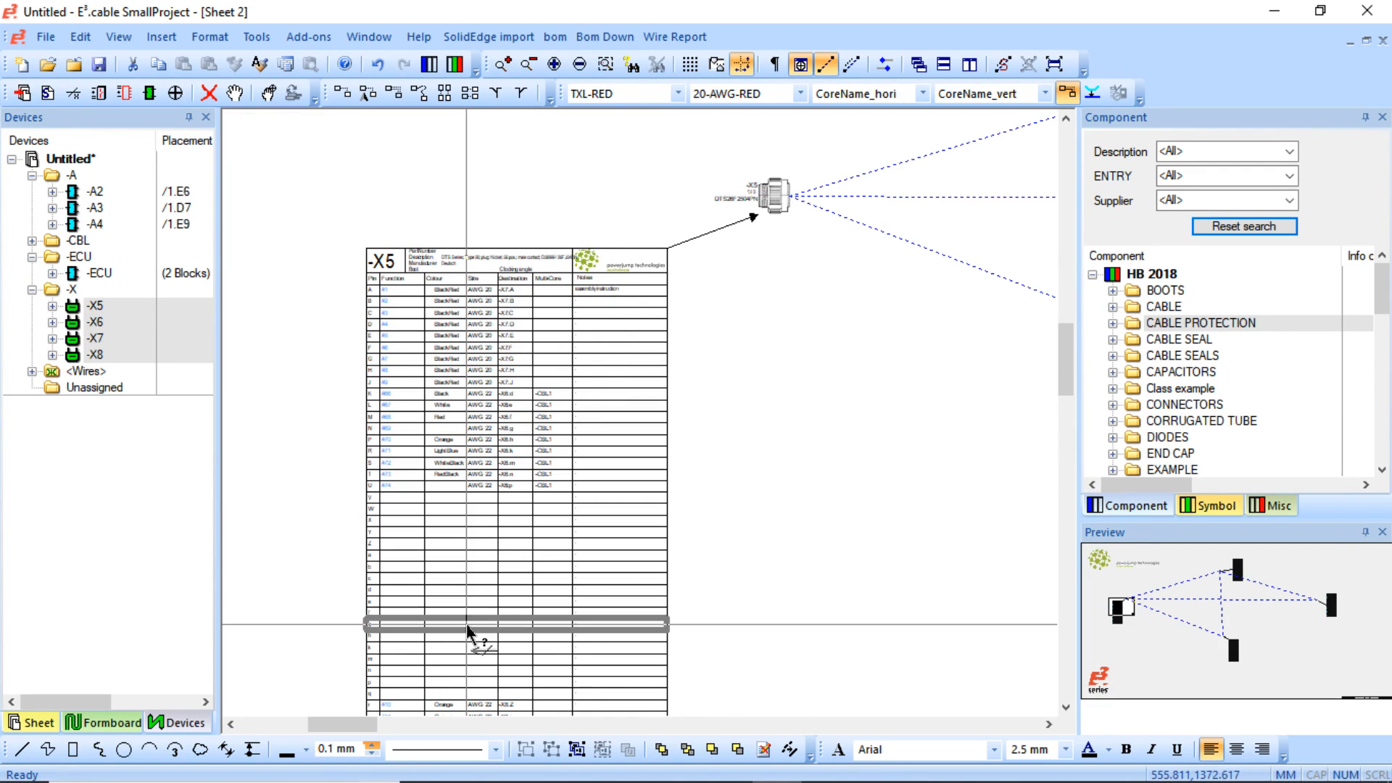
left_click(411, 638)
scroll(847, 601, "right", 7)
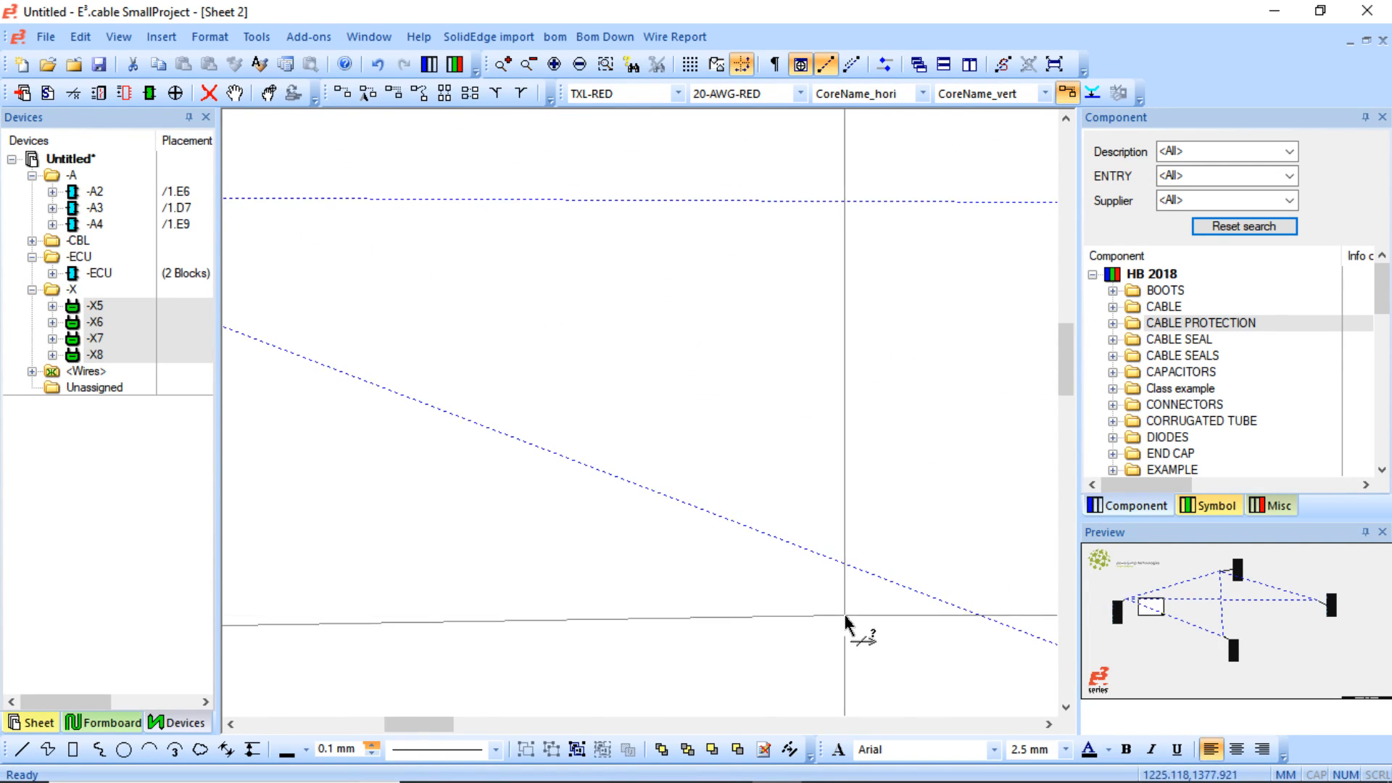
scroll(805, 587, "down", 3)
scroll(801, 581, "right", 10)
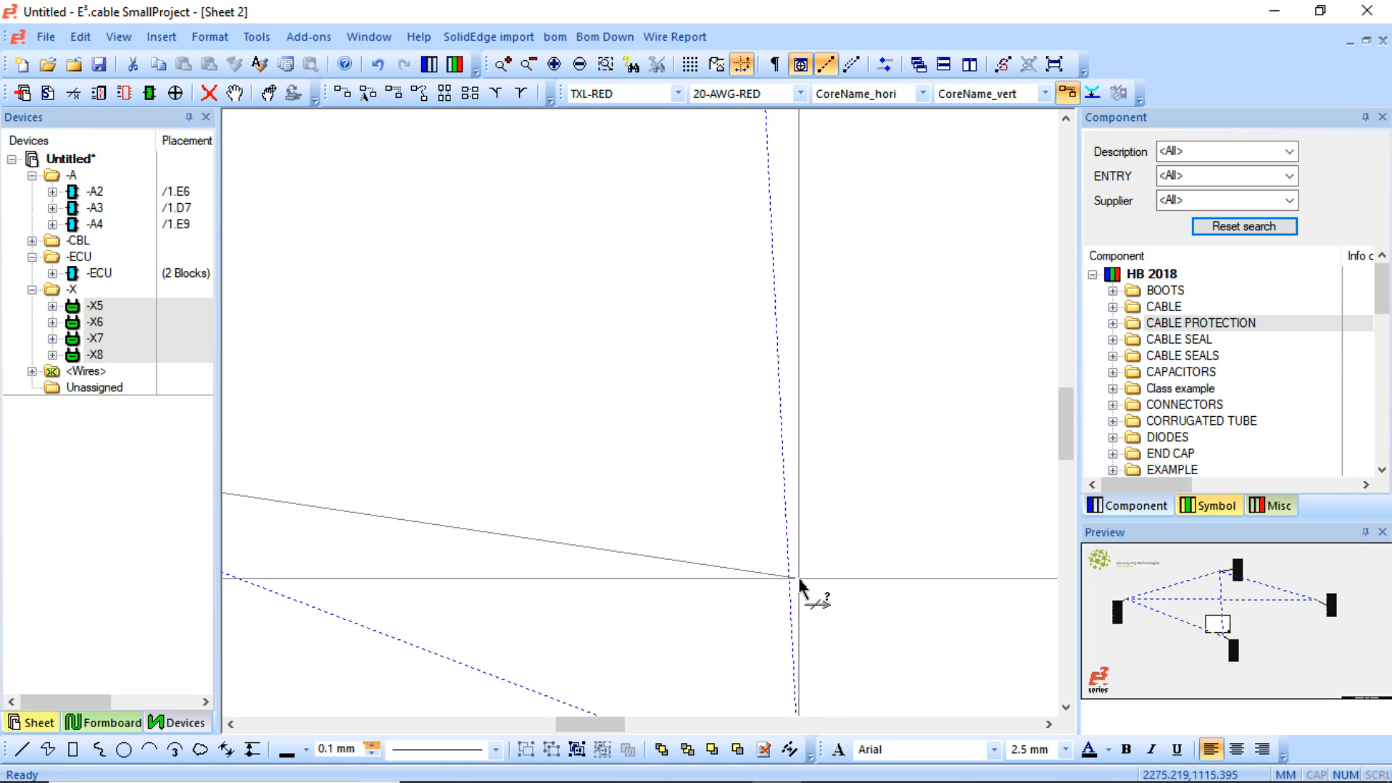
scroll(805, 588, "down", 3)
scroll(692, 522, "down", 2)
scroll(677, 479, "right", 5)
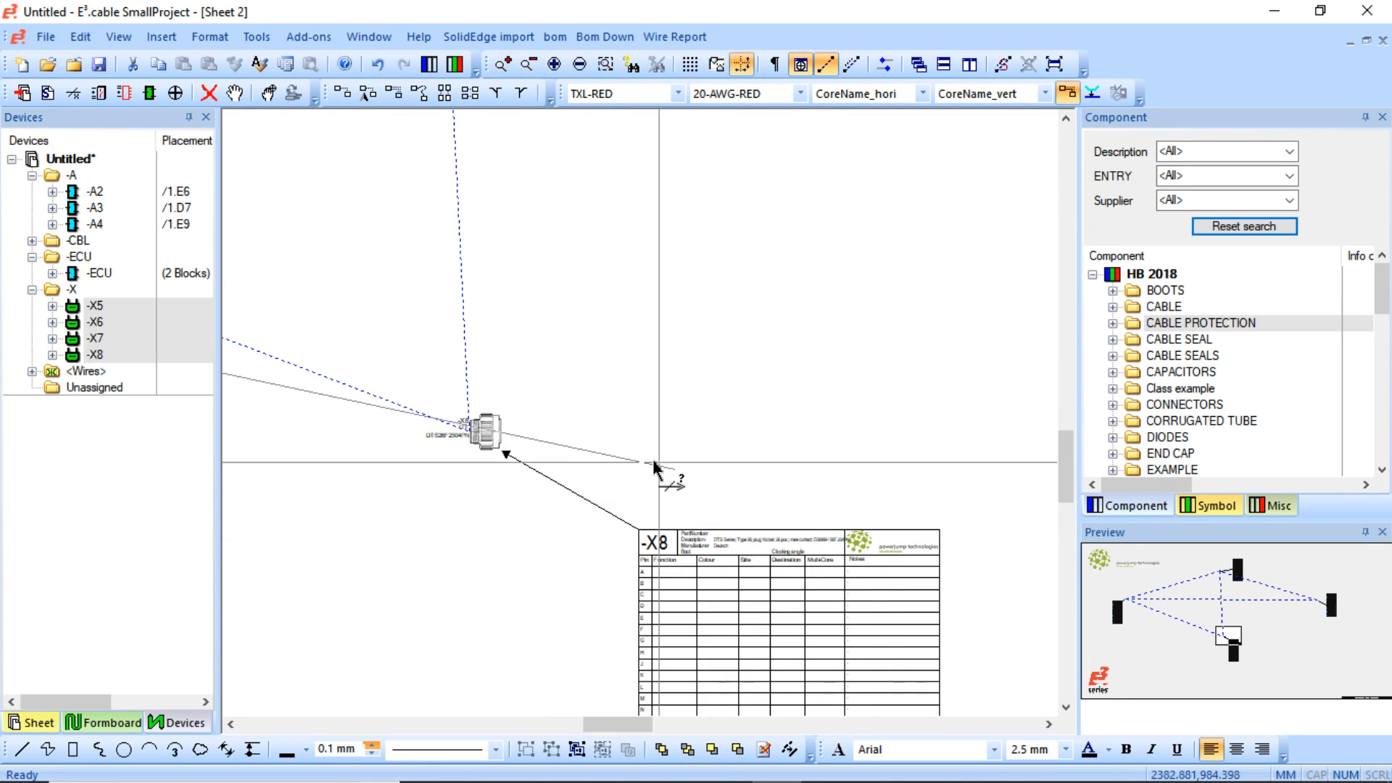
scroll(674, 435, "down", 5)
left_click(685, 214)
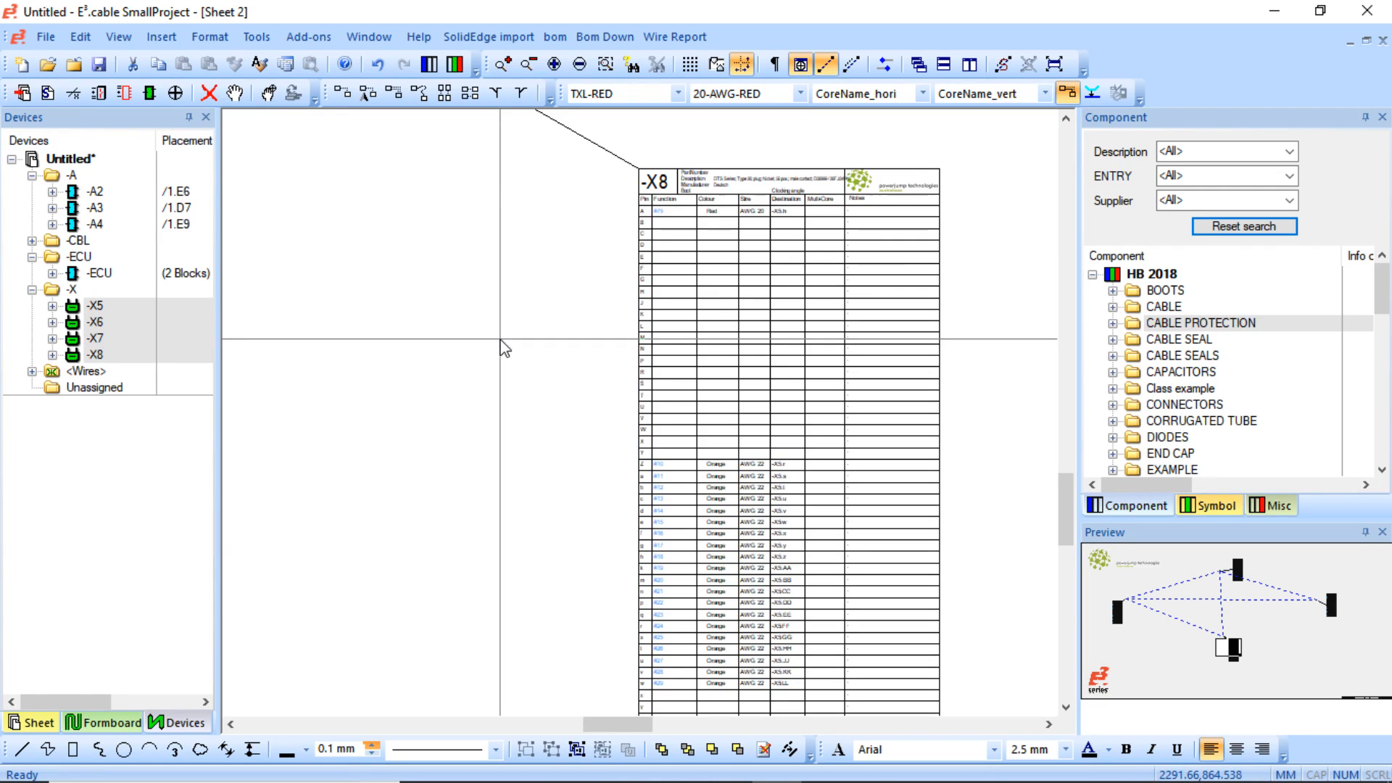
middle_click_drag(586, 172, 872, 255)
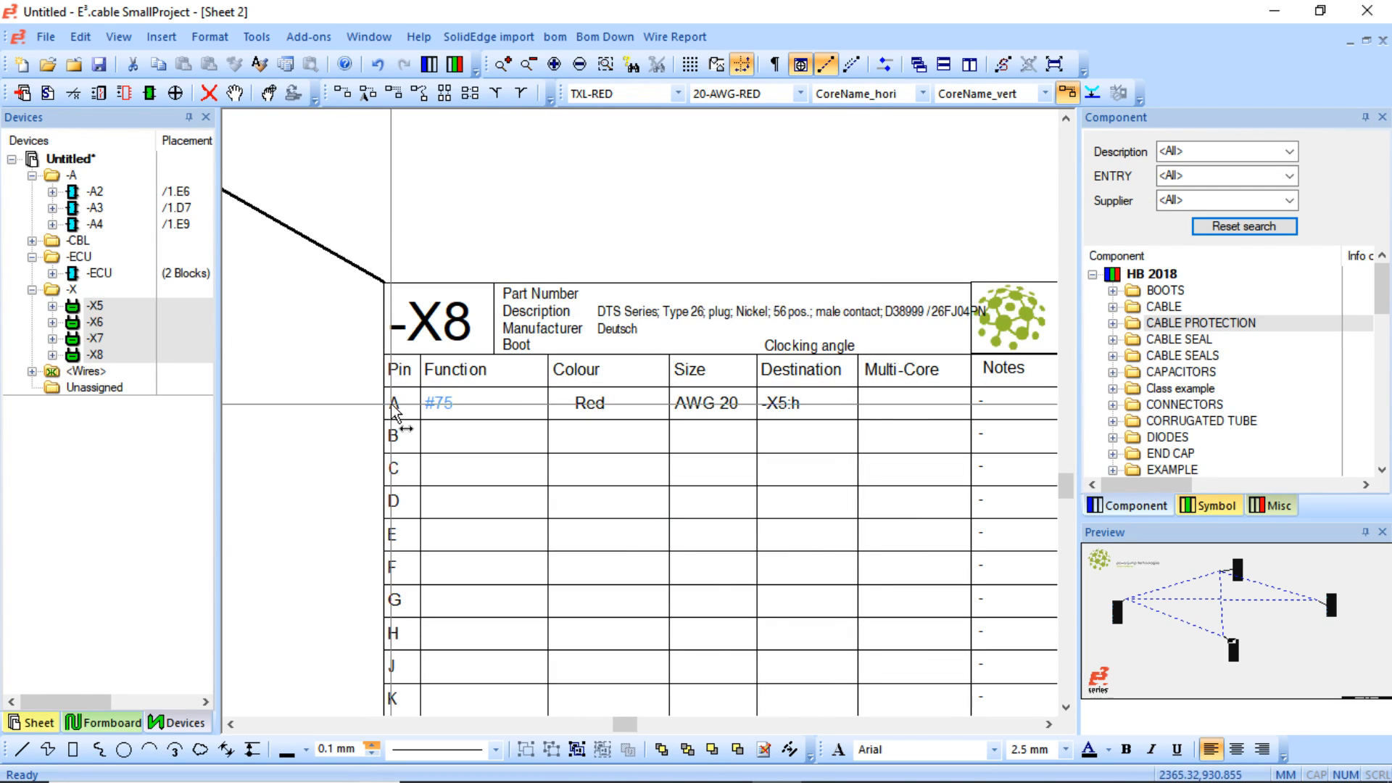
middle_click(315, 501)
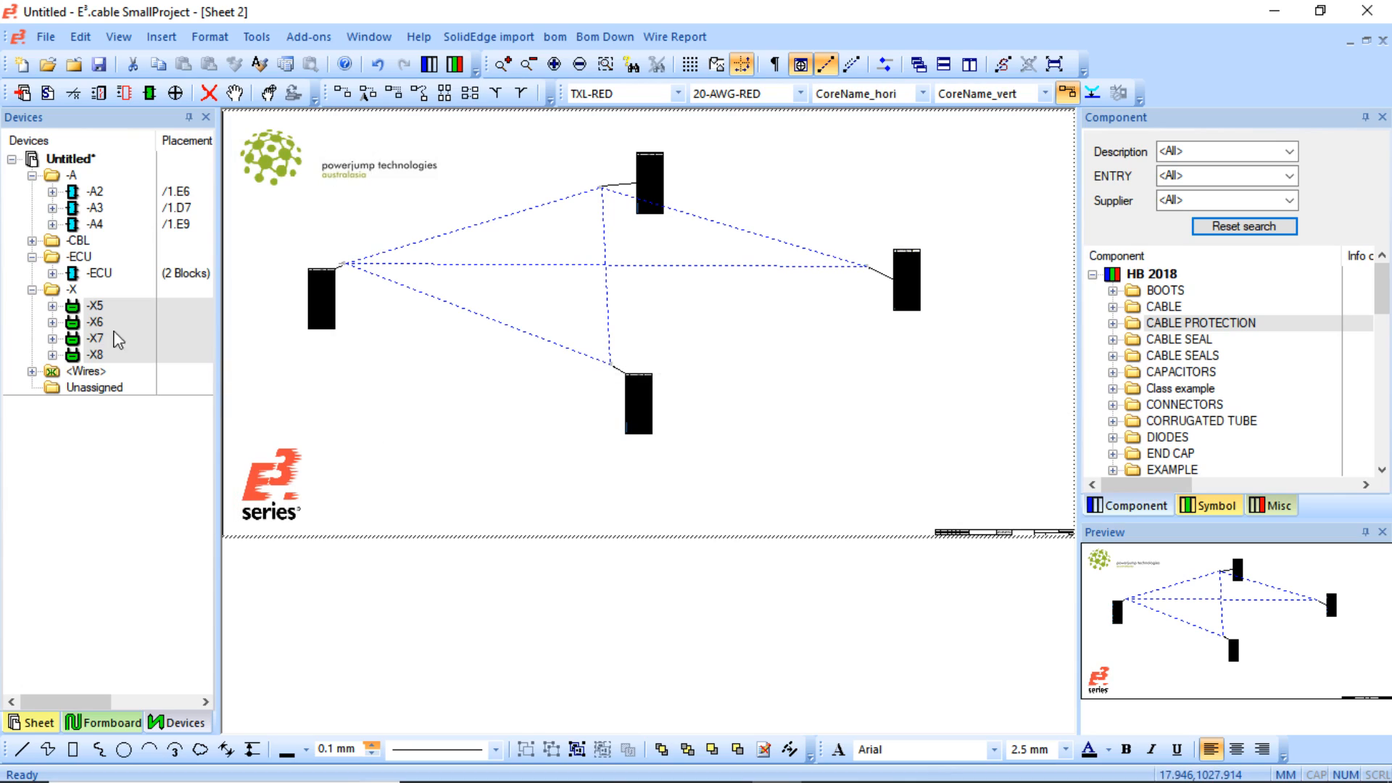
- Examine connectors -X8 and -X5 and the -ECU device in the project's device list
left_click(92, 311)
left_click(98, 355)
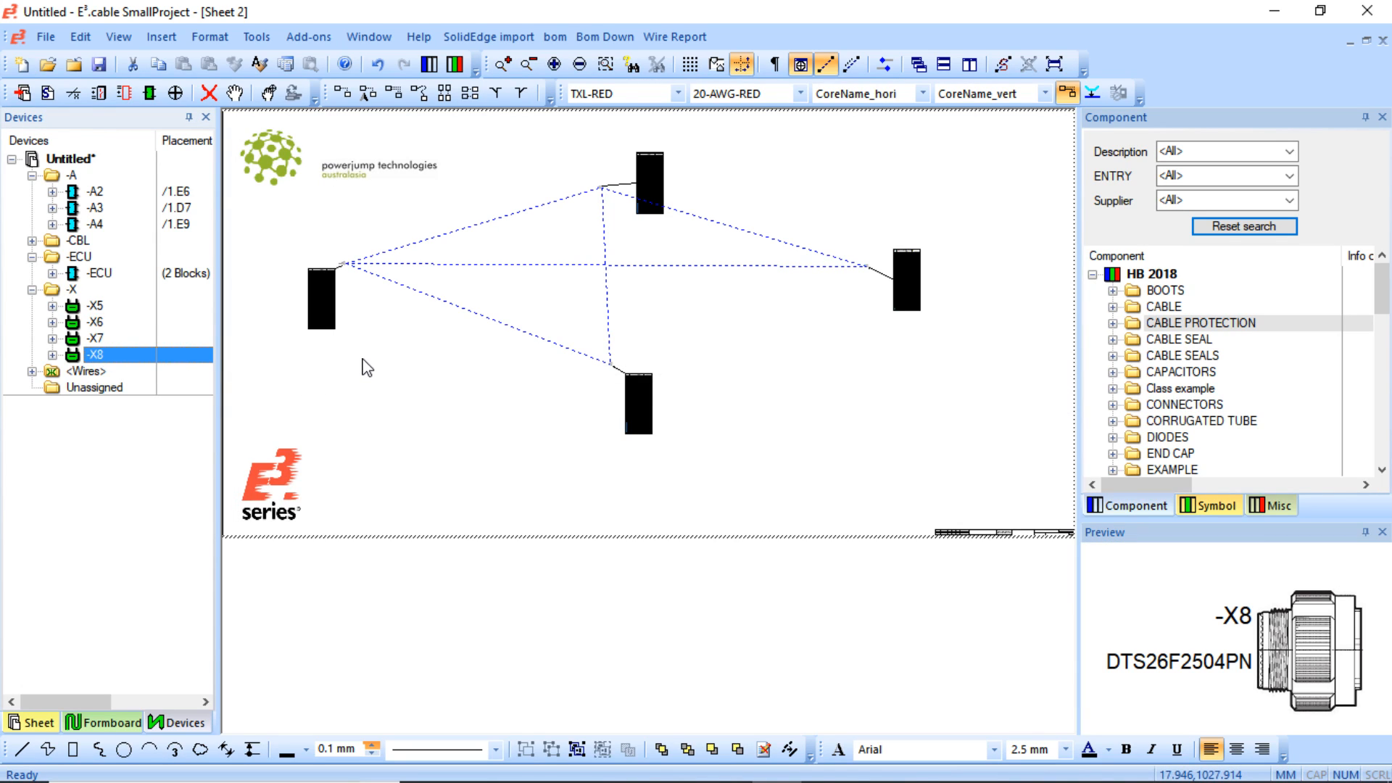
left_click(95, 306)
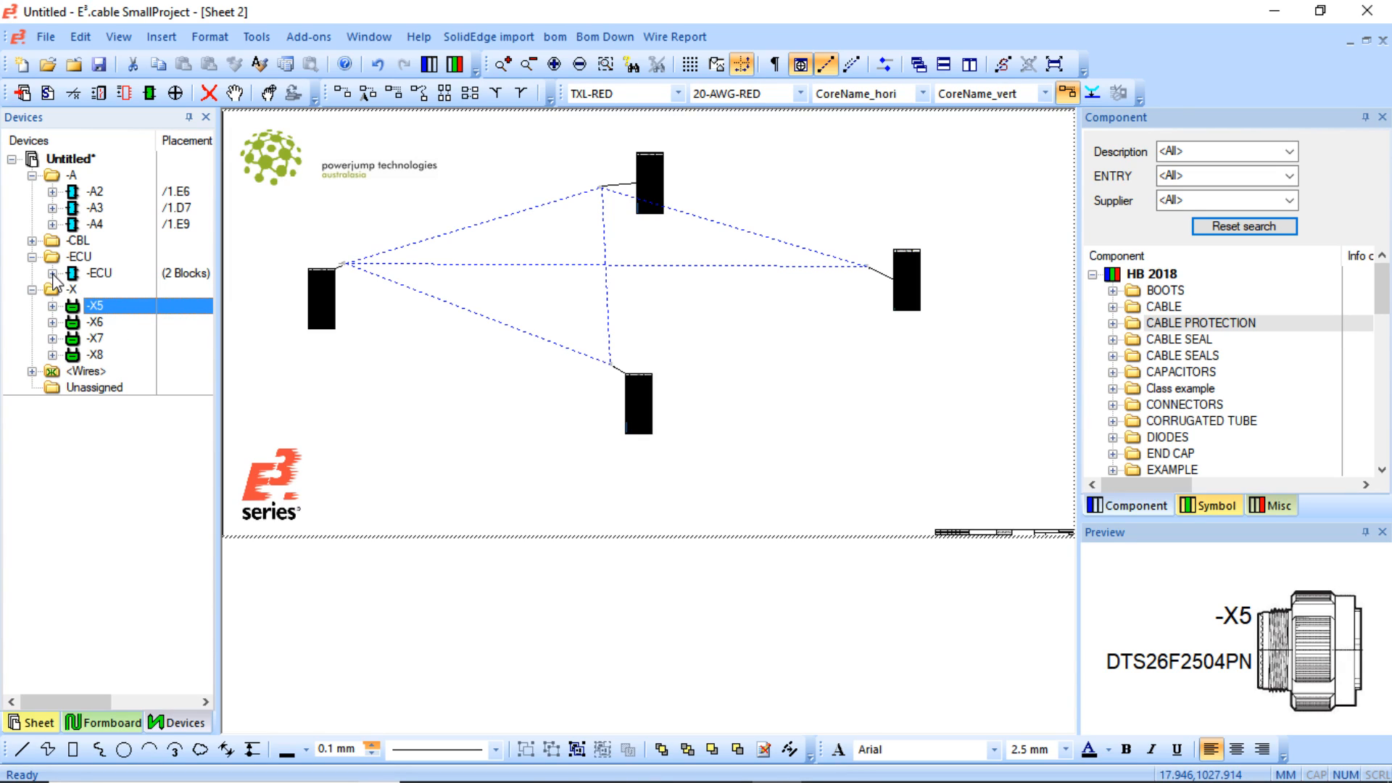
left_click(53, 273)
left_click(53, 273)
- Compare connector -X5 on sheet 2 with its placement at the -ECU on sheet 1, return to sheet 2 and select device -X6
left_click(38, 723)
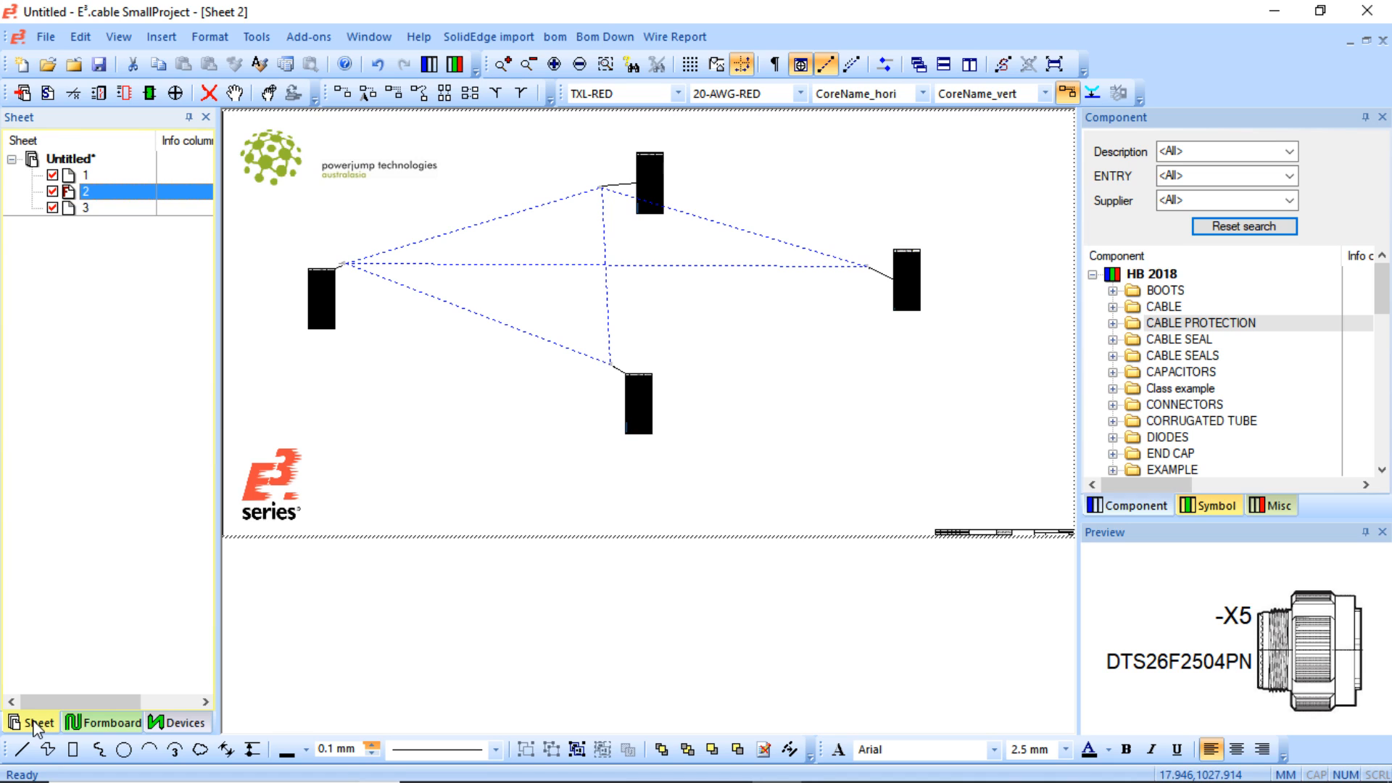
scroll(358, 280, "up", 5)
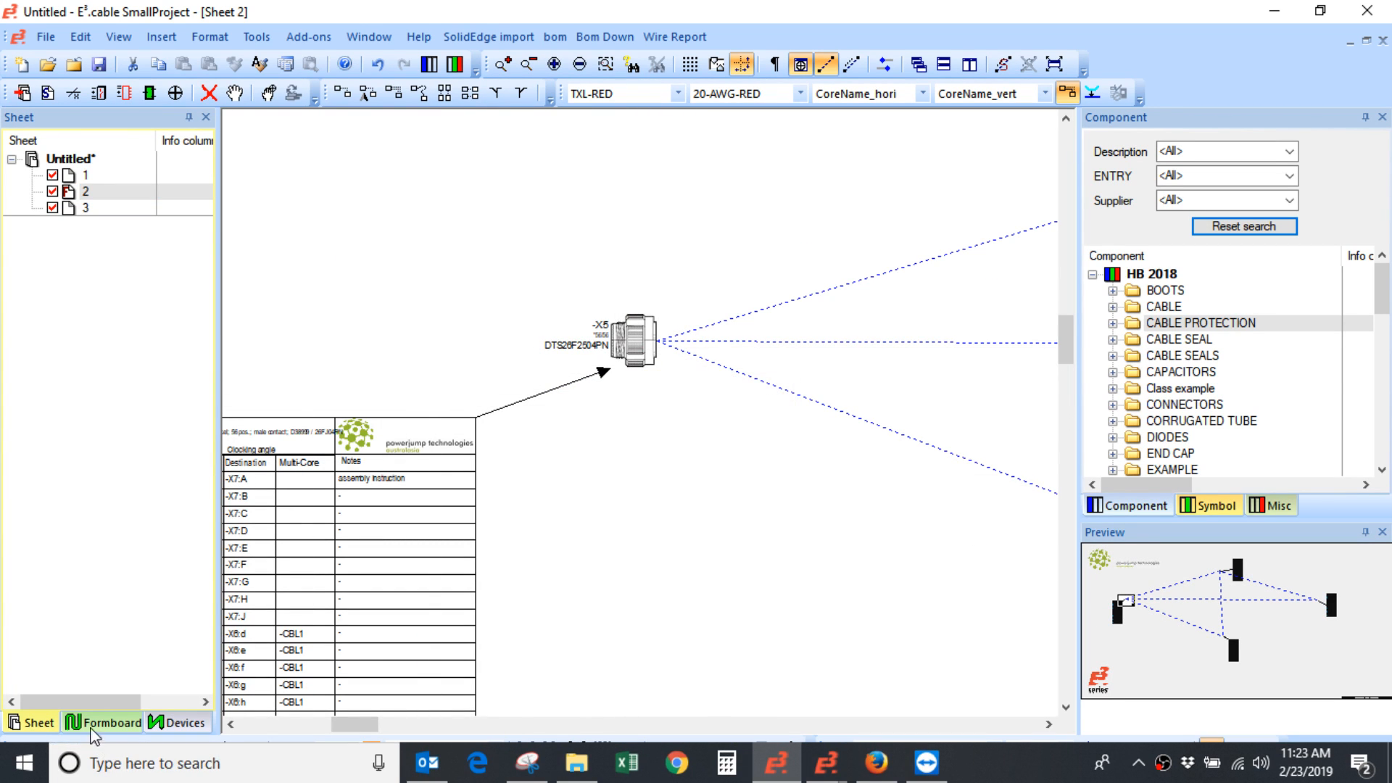
left_click(94, 253)
double_click(84, 175)
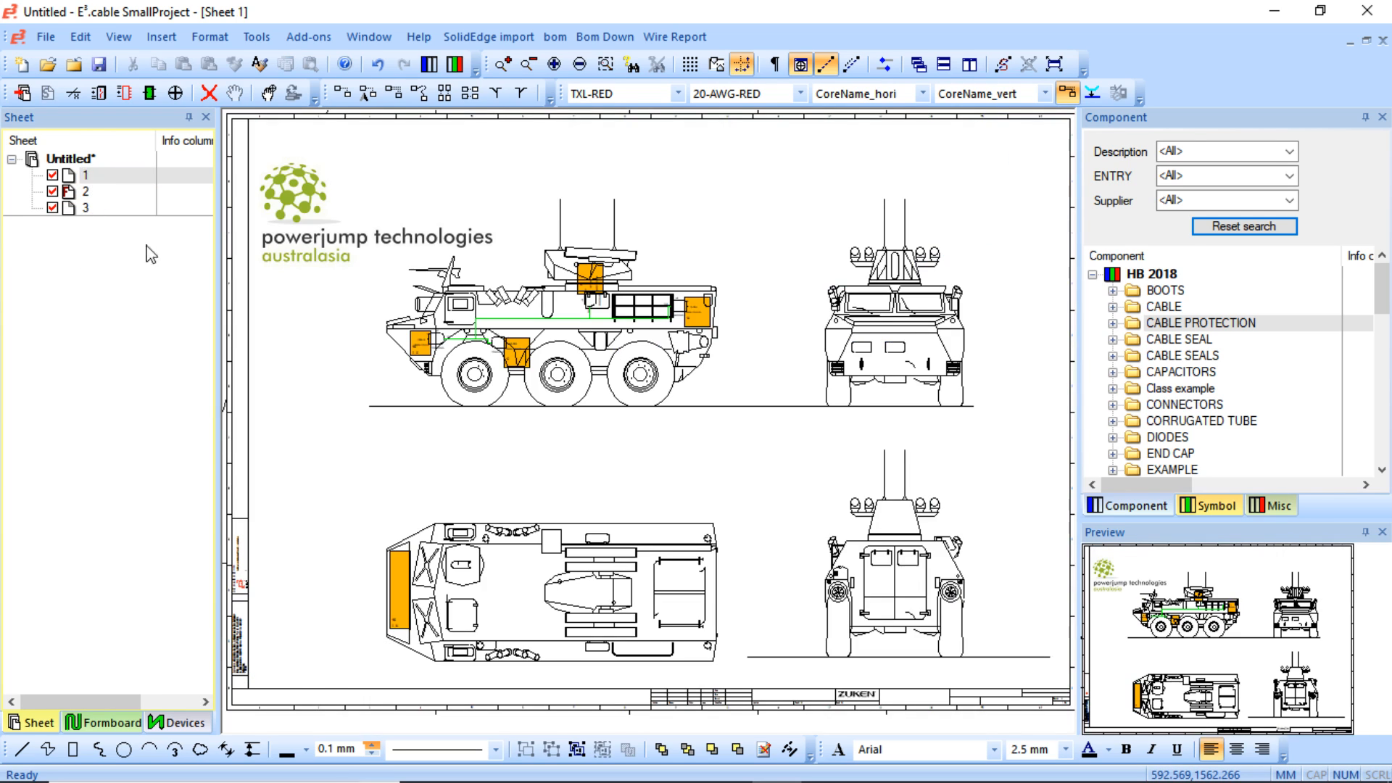
scroll(855, 446, "up", 5)
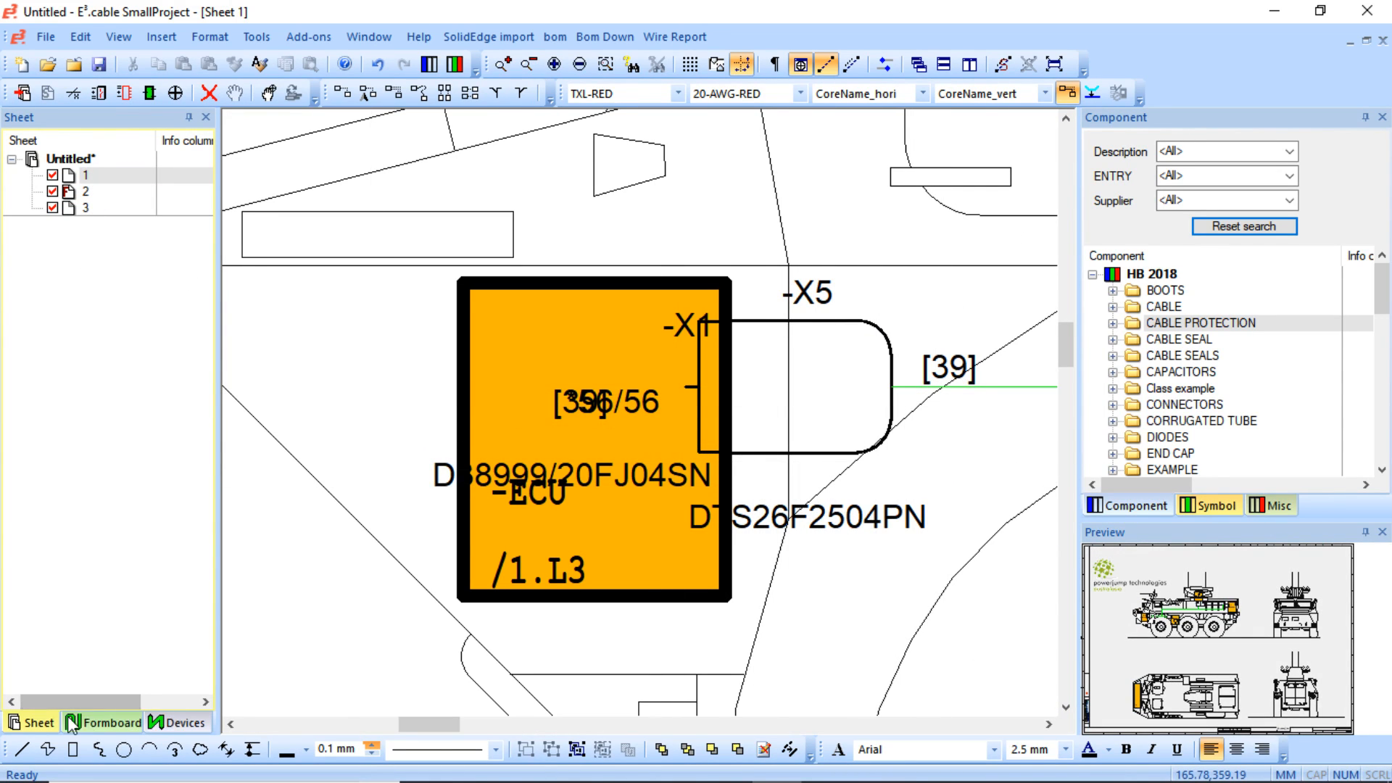
double_click(85, 191)
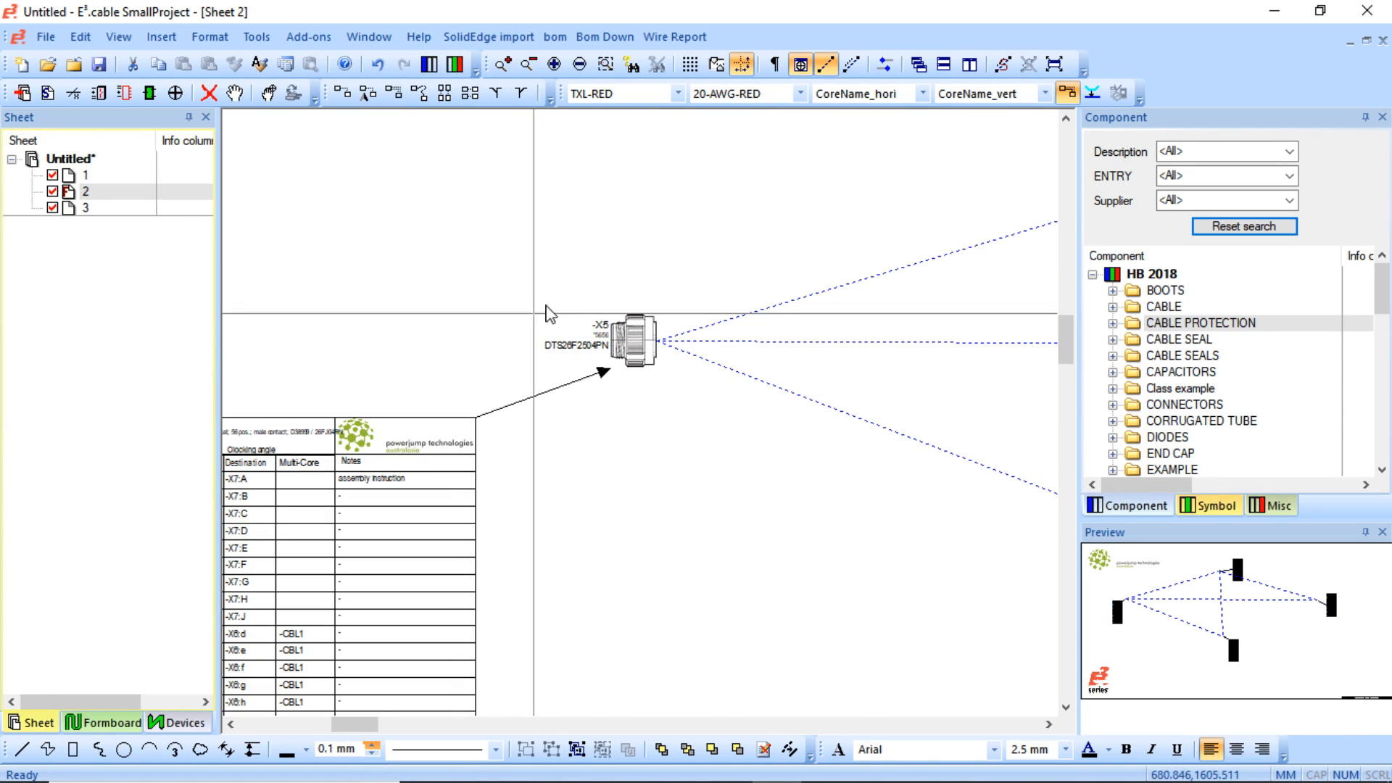
left_click(161, 723)
left_click(96, 322)
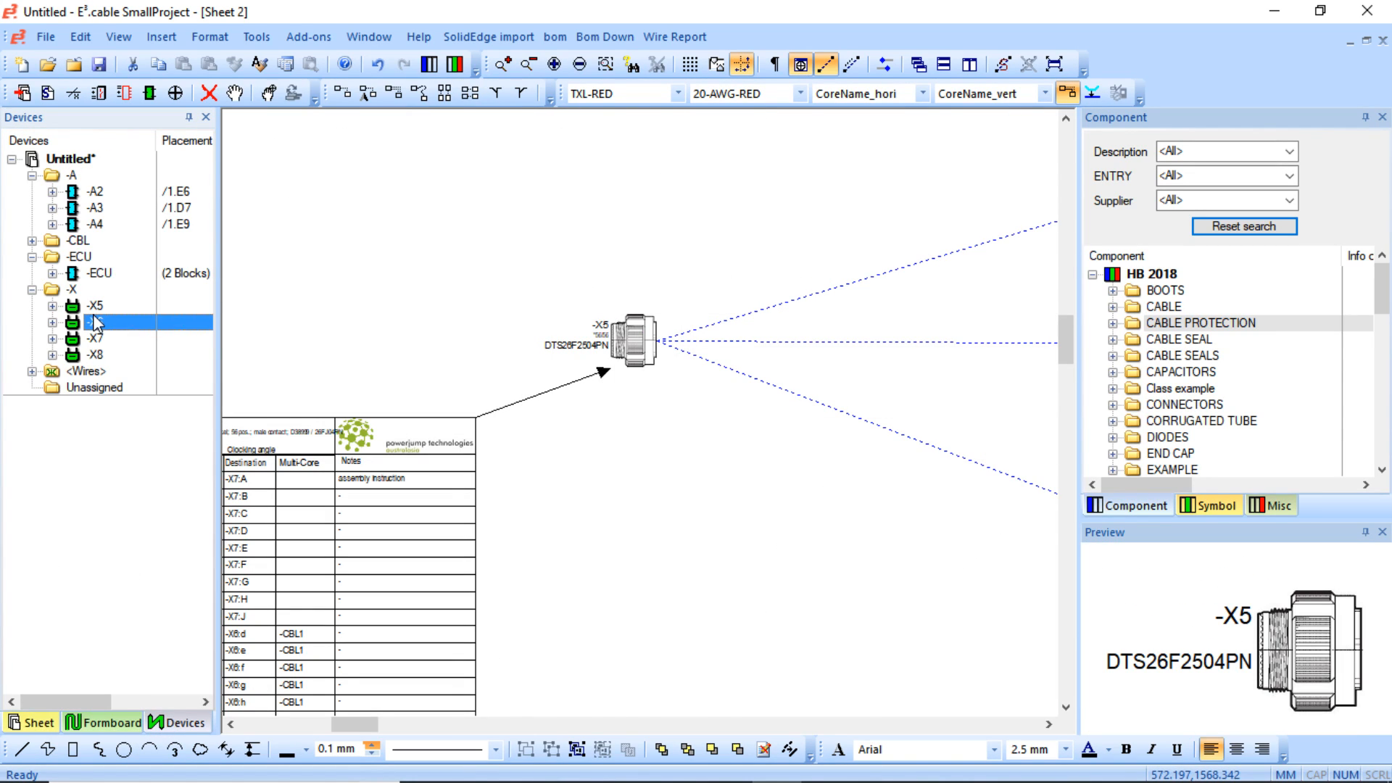
- Try to rename connector -X5 as ECU in the device list
left_click(94, 306)
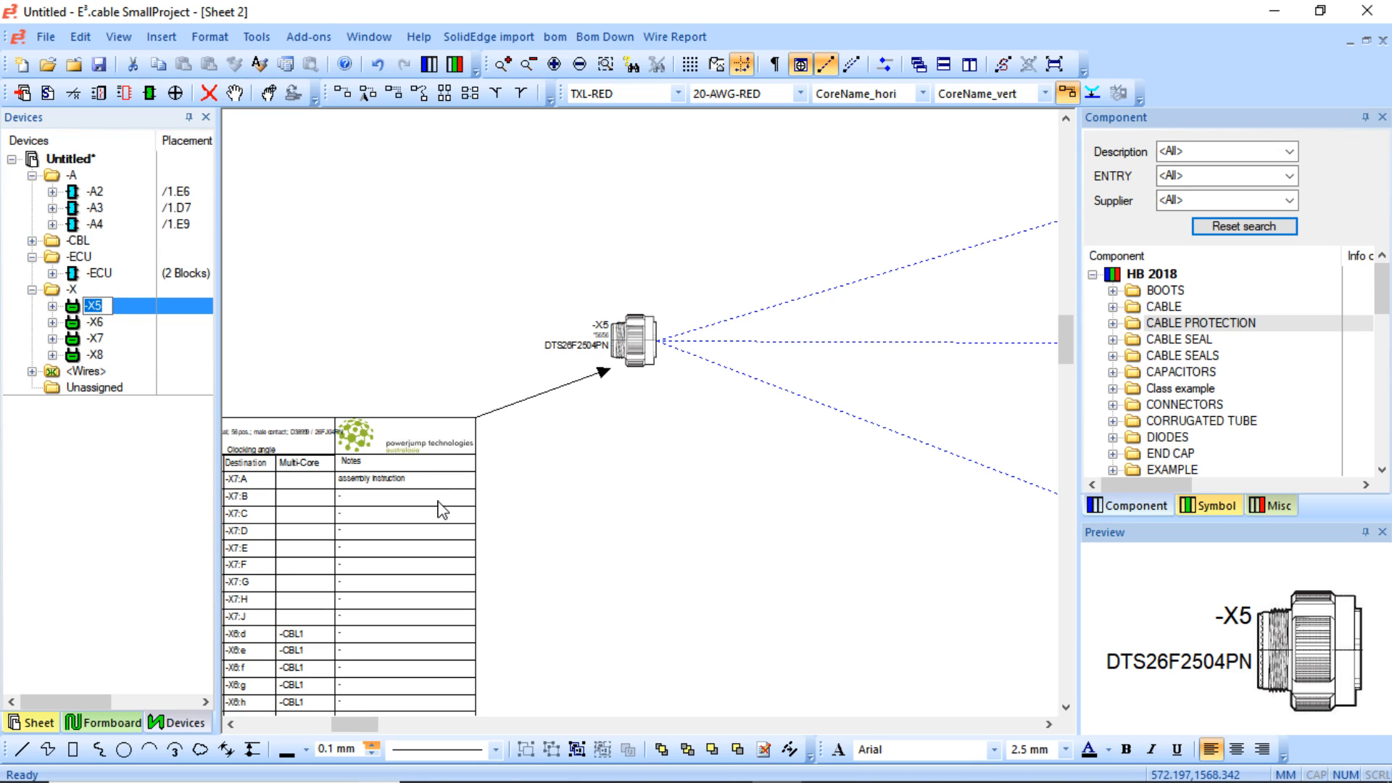
type("ECU")
key("Return")
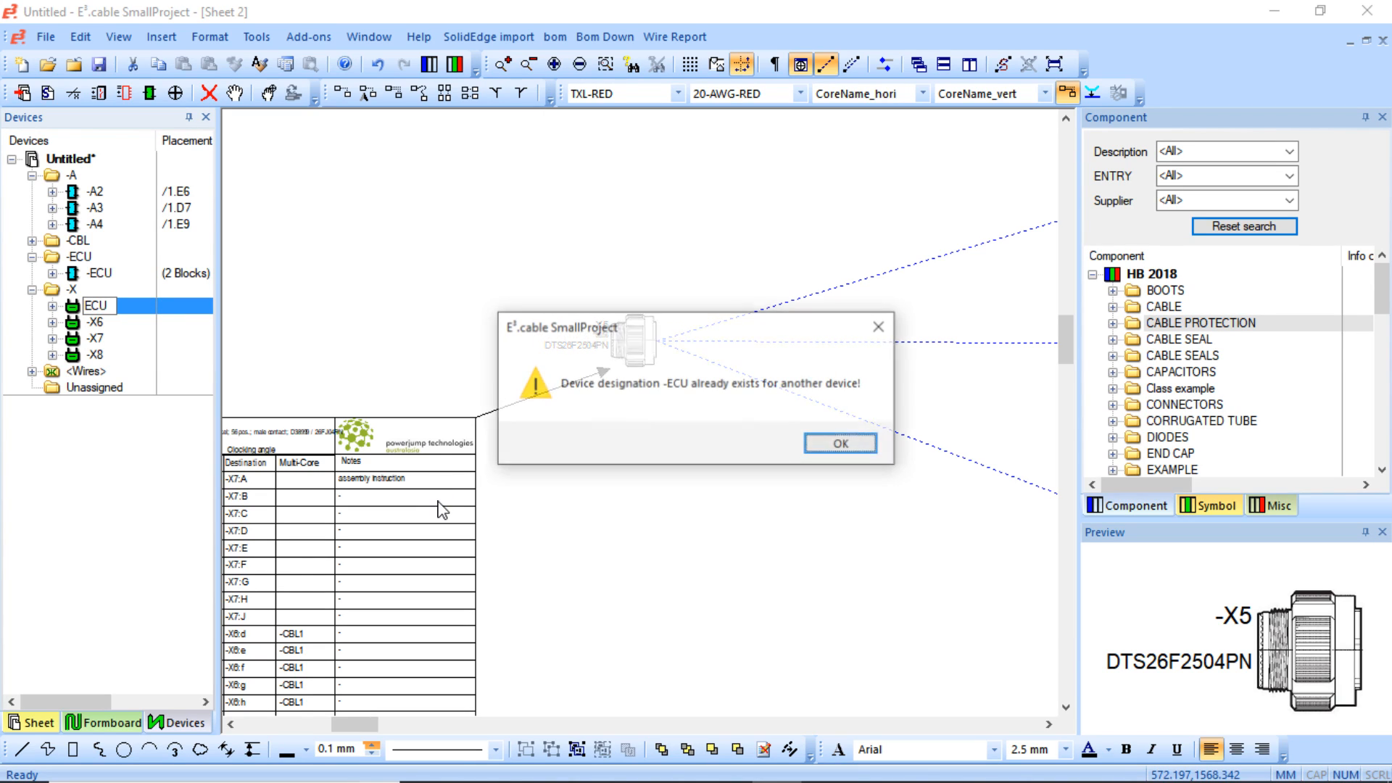
key("Return")
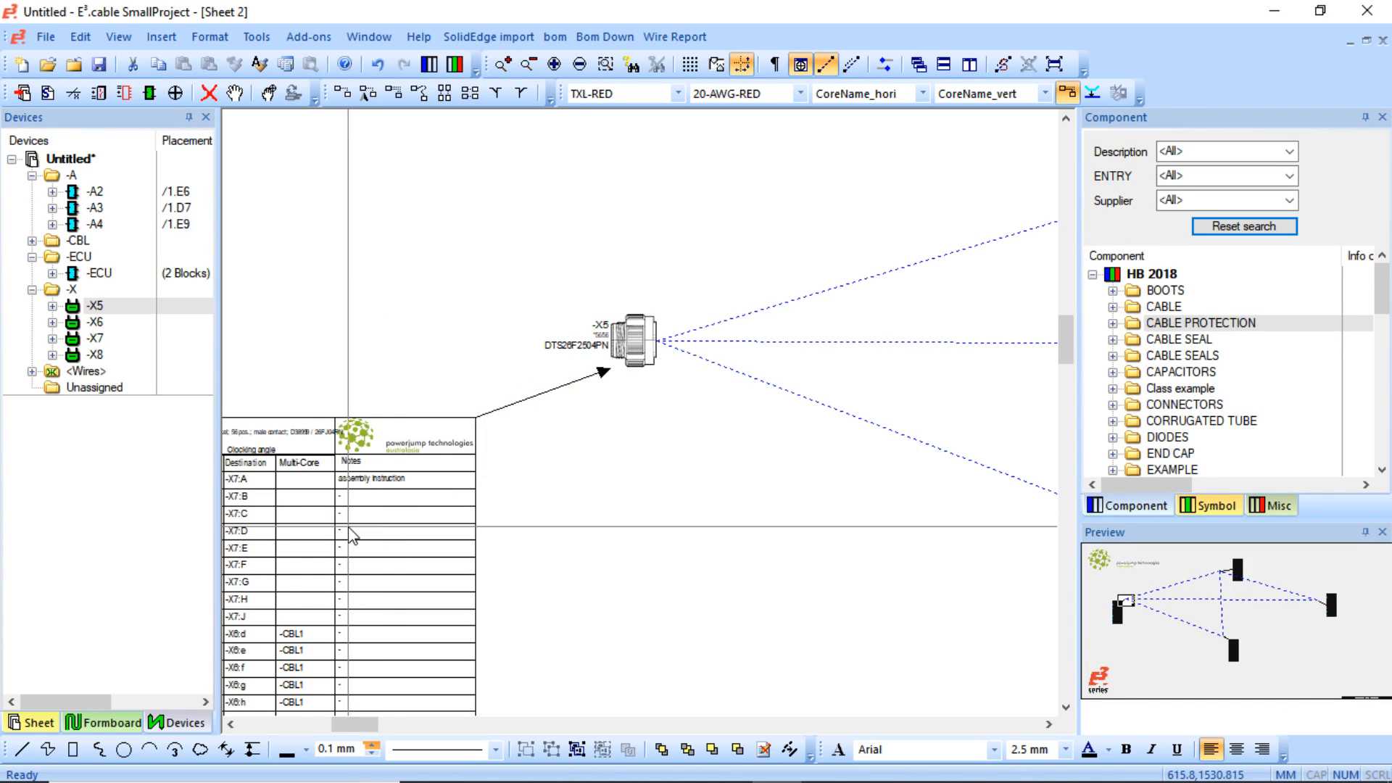
- Rename connector -X5 as ECU1 and check its label on the formboard
left_click(103, 308)
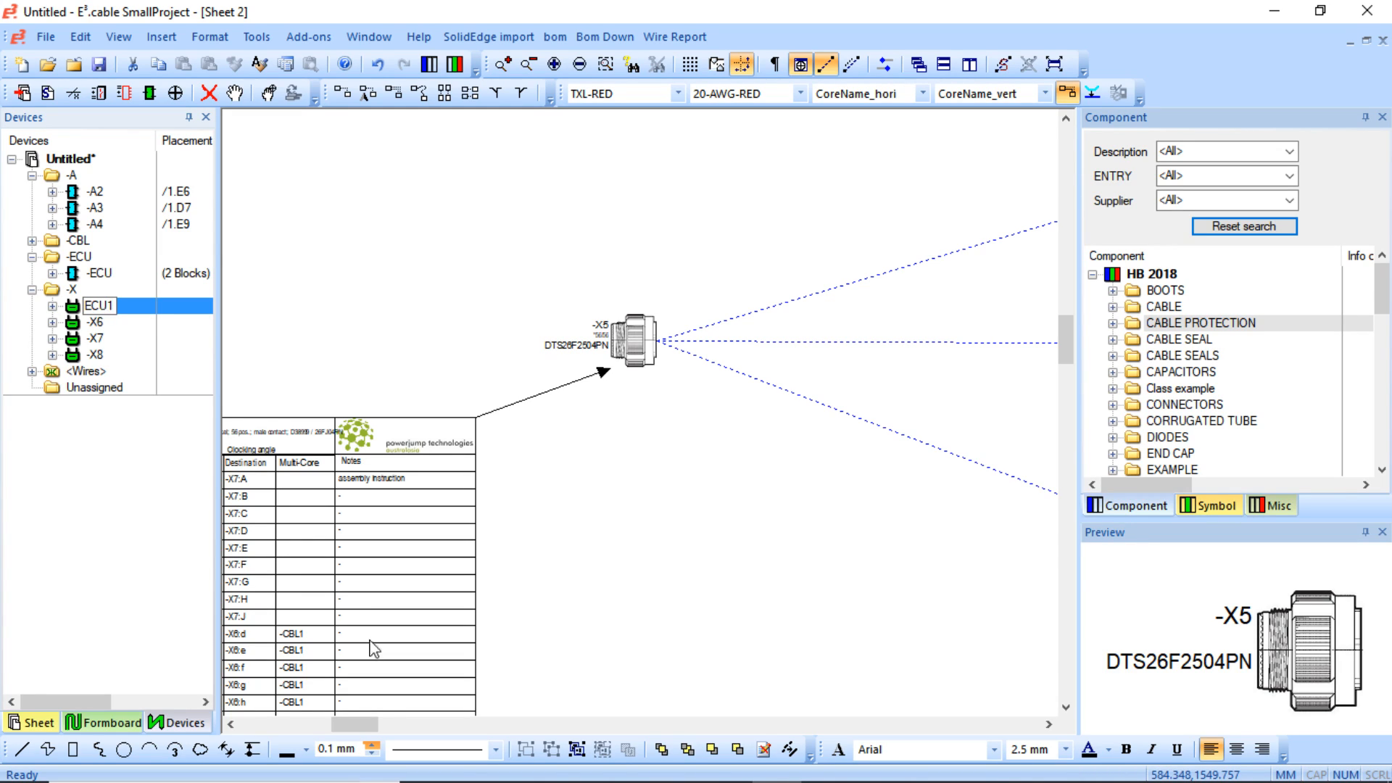
key("Return")
middle_click_drag(522, 283, 689, 415)
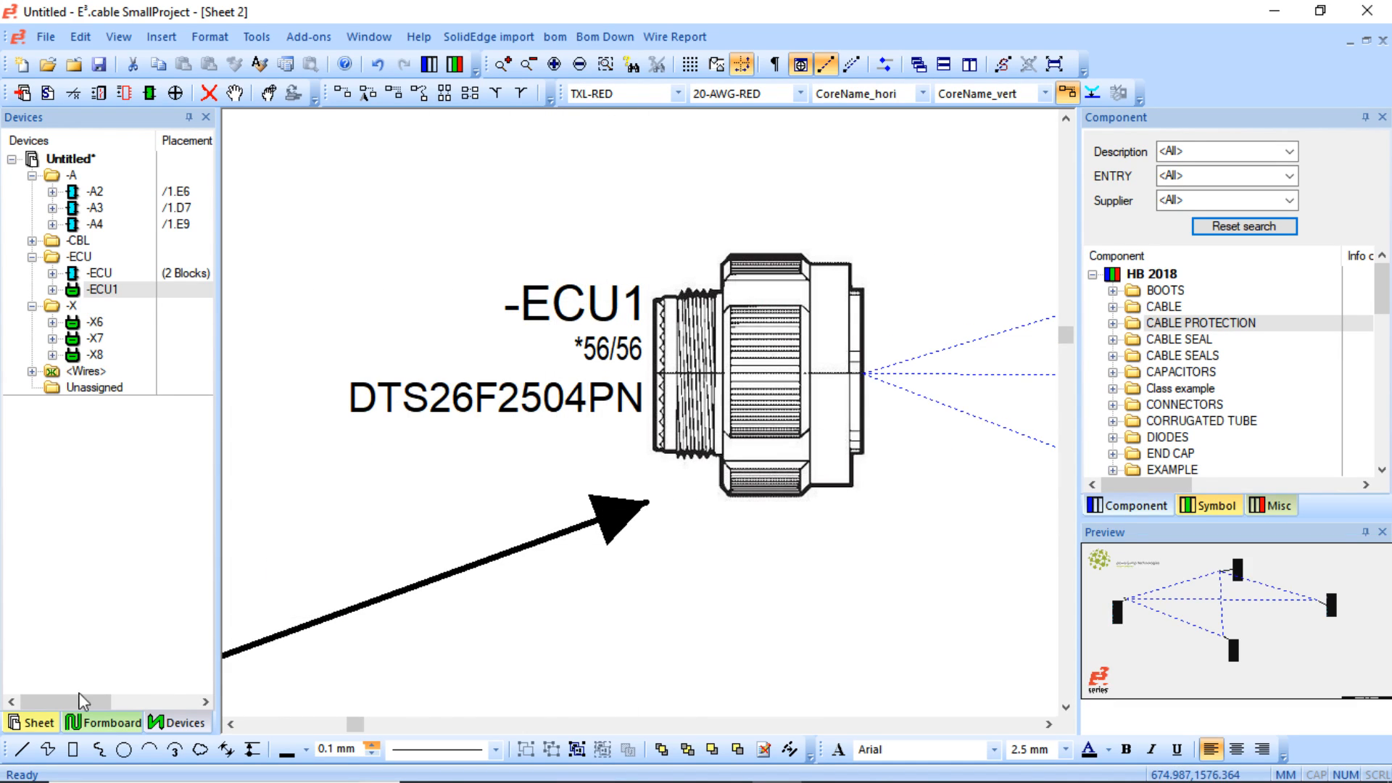
- Open sheet 3 from the project's sheet list to view the wiring diagram
left_click(34, 723)
double_click(84, 208)
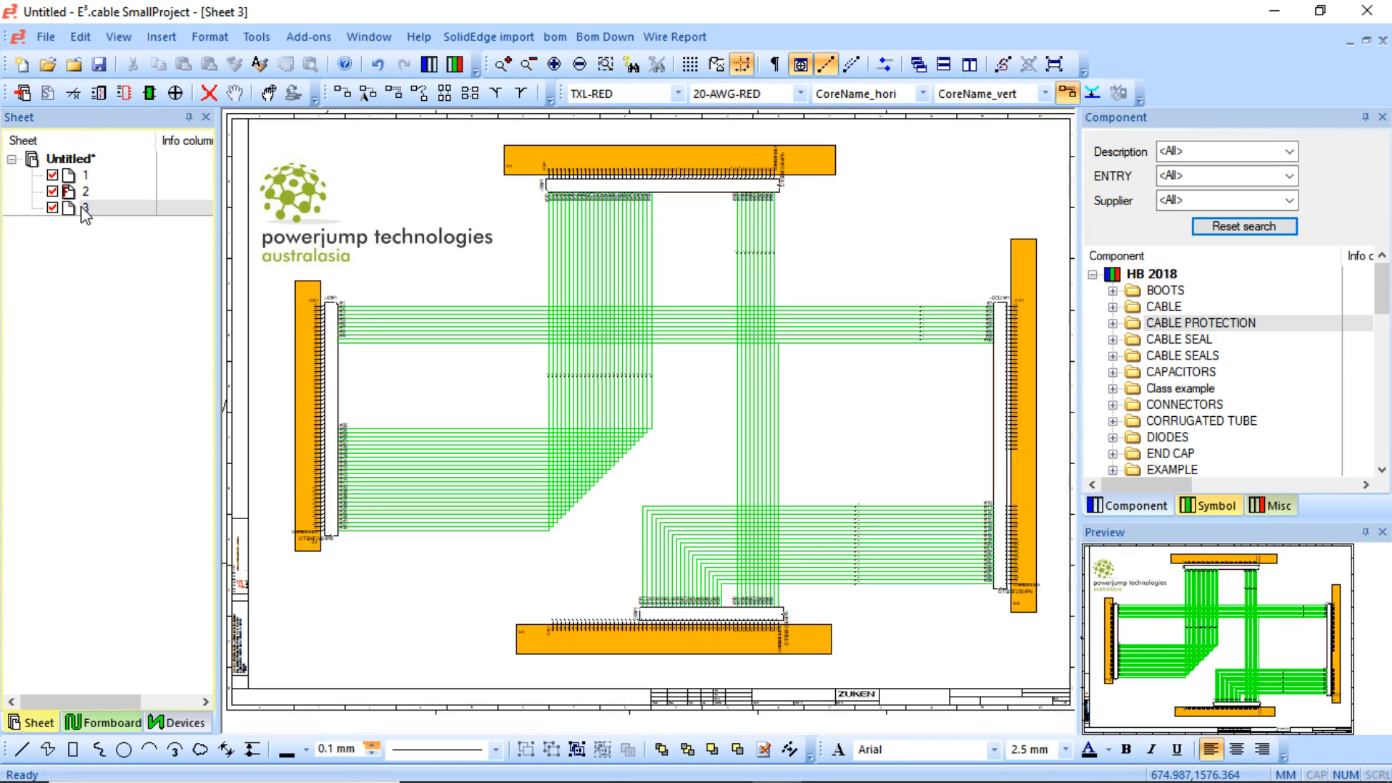
- Inspect the ECU1 connector on sheets 3 and 1, and open sheet 2
middle_click_drag(912, 264, 1045, 337)
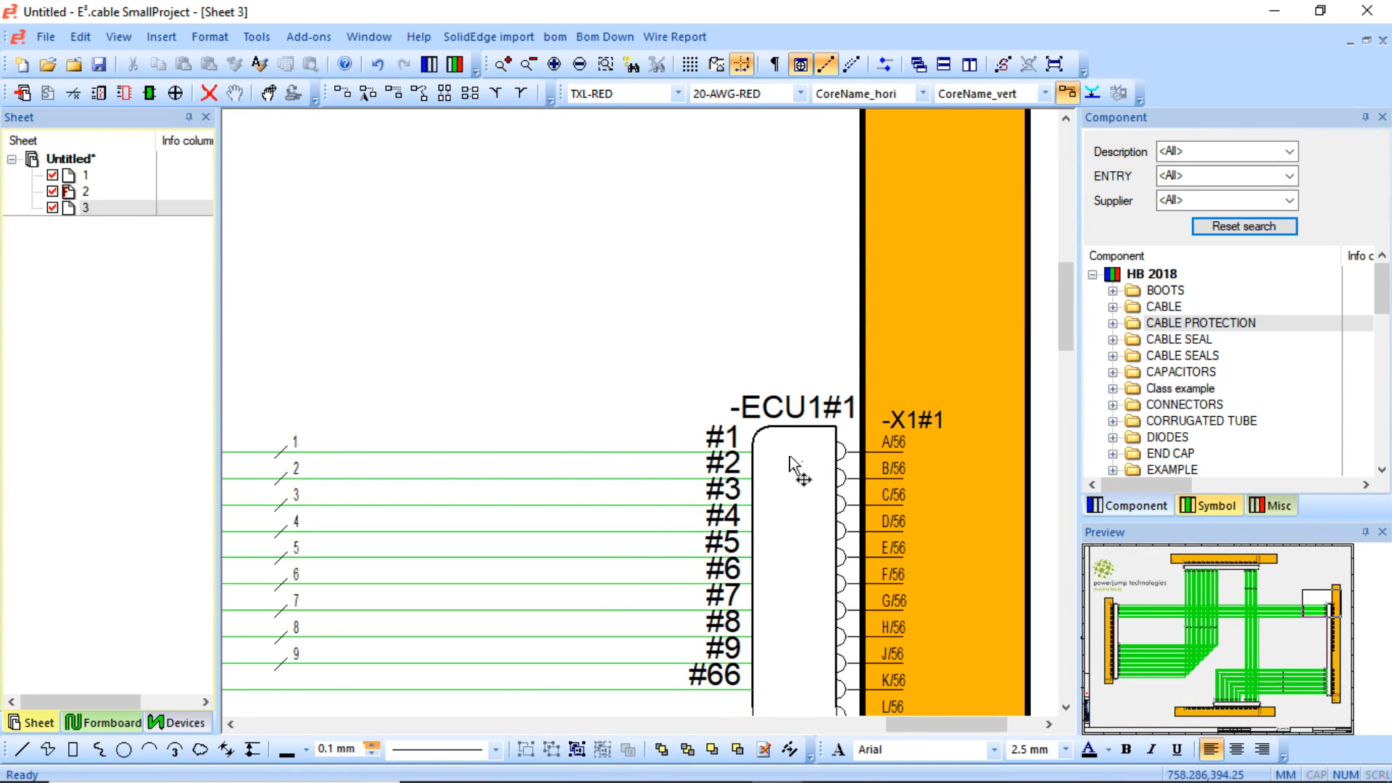
double_click(85, 176)
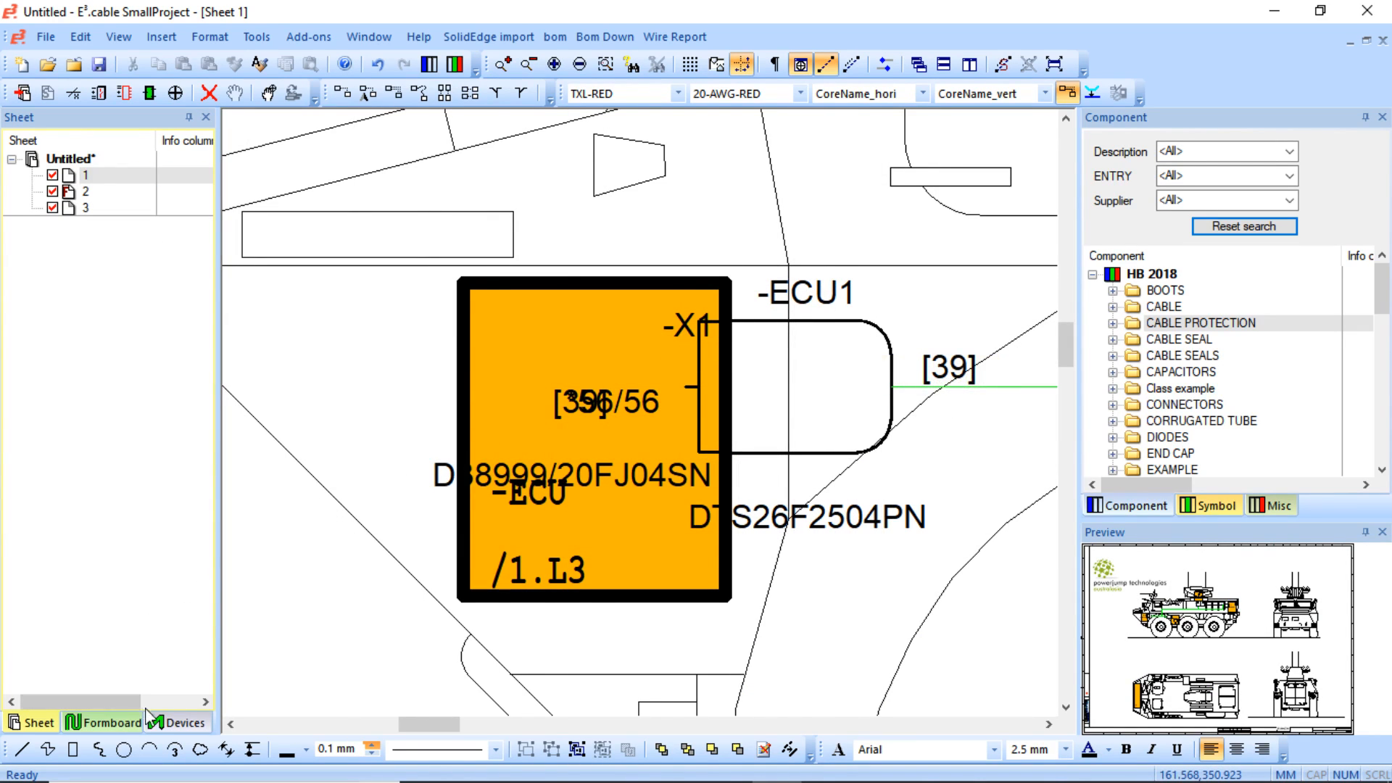
double_click(86, 192)
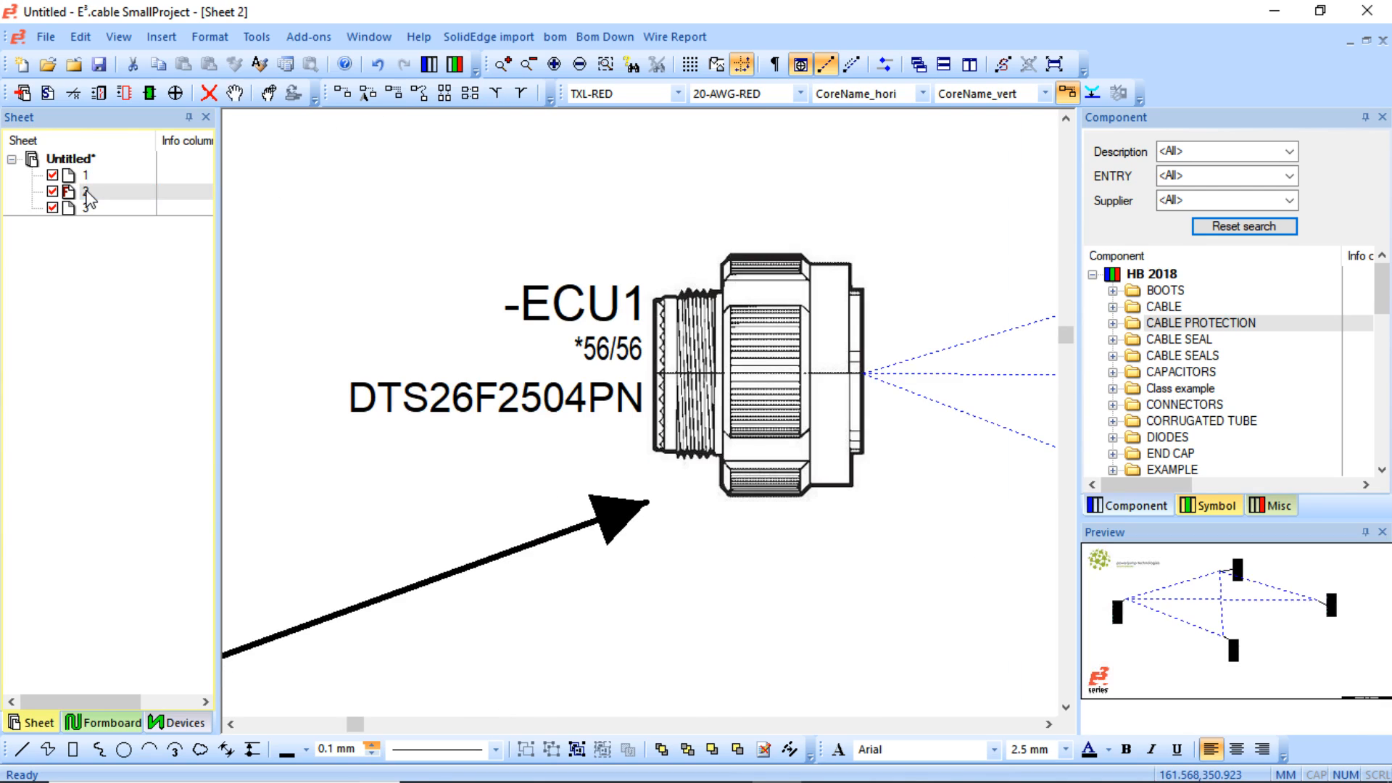
- Examine the connector pin tables on sheet 2, including the function, colour, size and destination entries of connector X8
middle_click(396, 254)
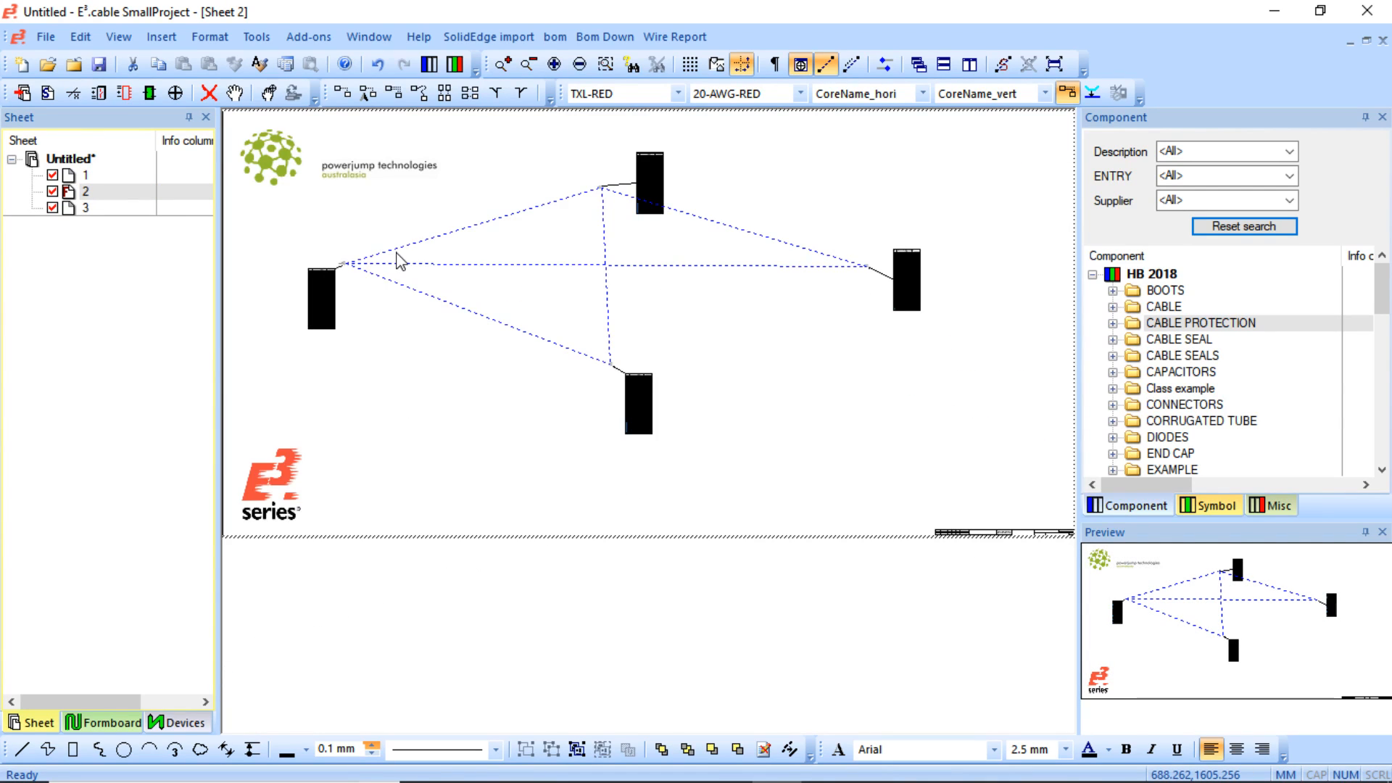
middle_click_drag(274, 229, 444, 378)
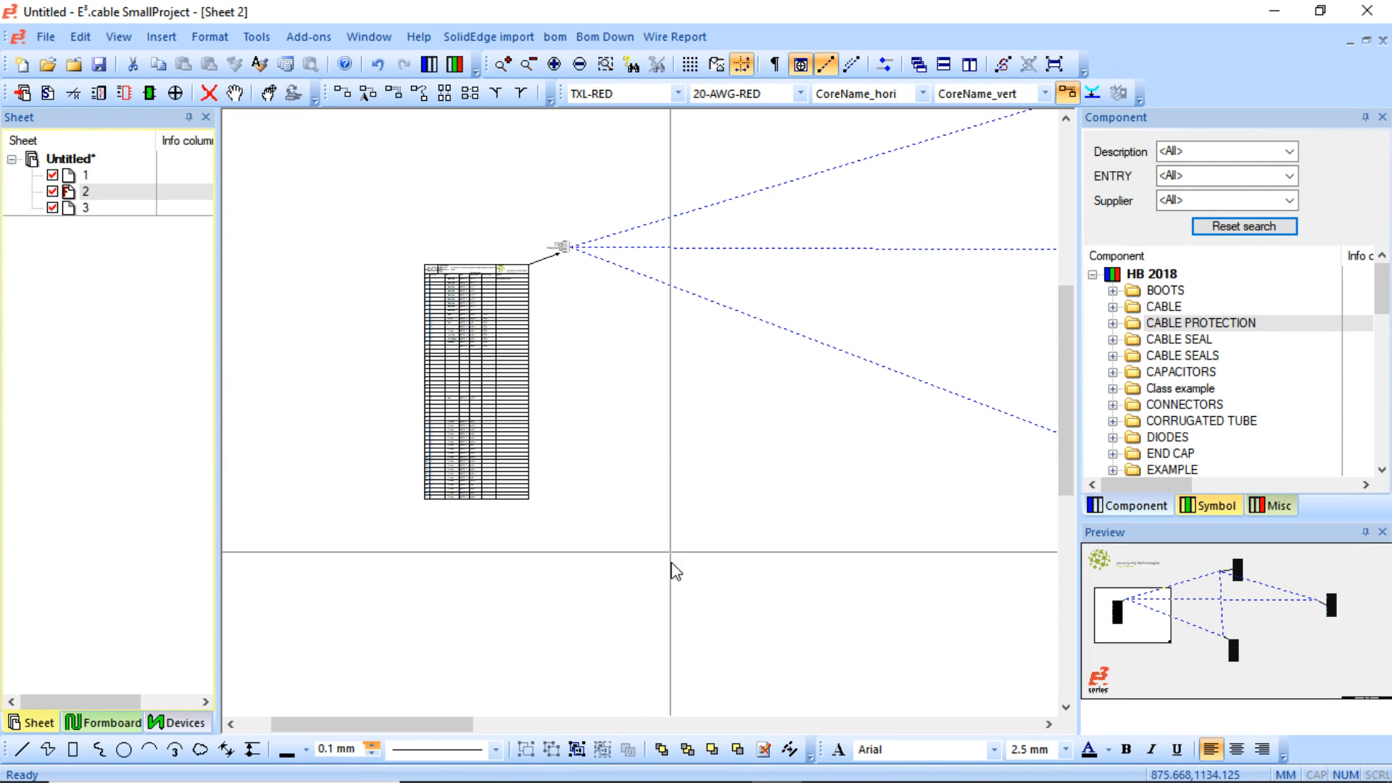
scroll(673, 580, "down", 14, "shift")
scroll(676, 575, "down", 6)
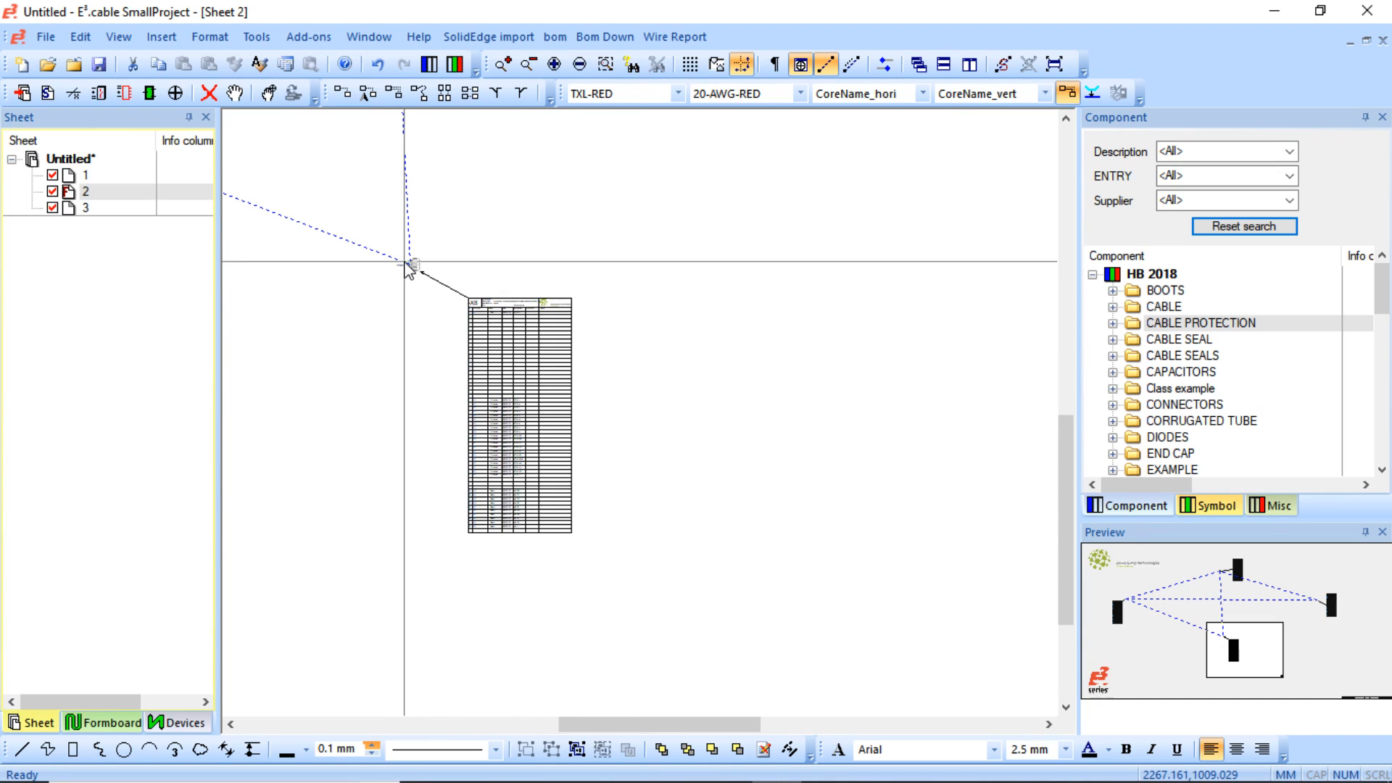
scroll(423, 314, "up", 10)
scroll(435, 348, "down", 10)
middle_click_drag(436, 259, 728, 588)
middle_click_drag(353, 145, 786, 402)
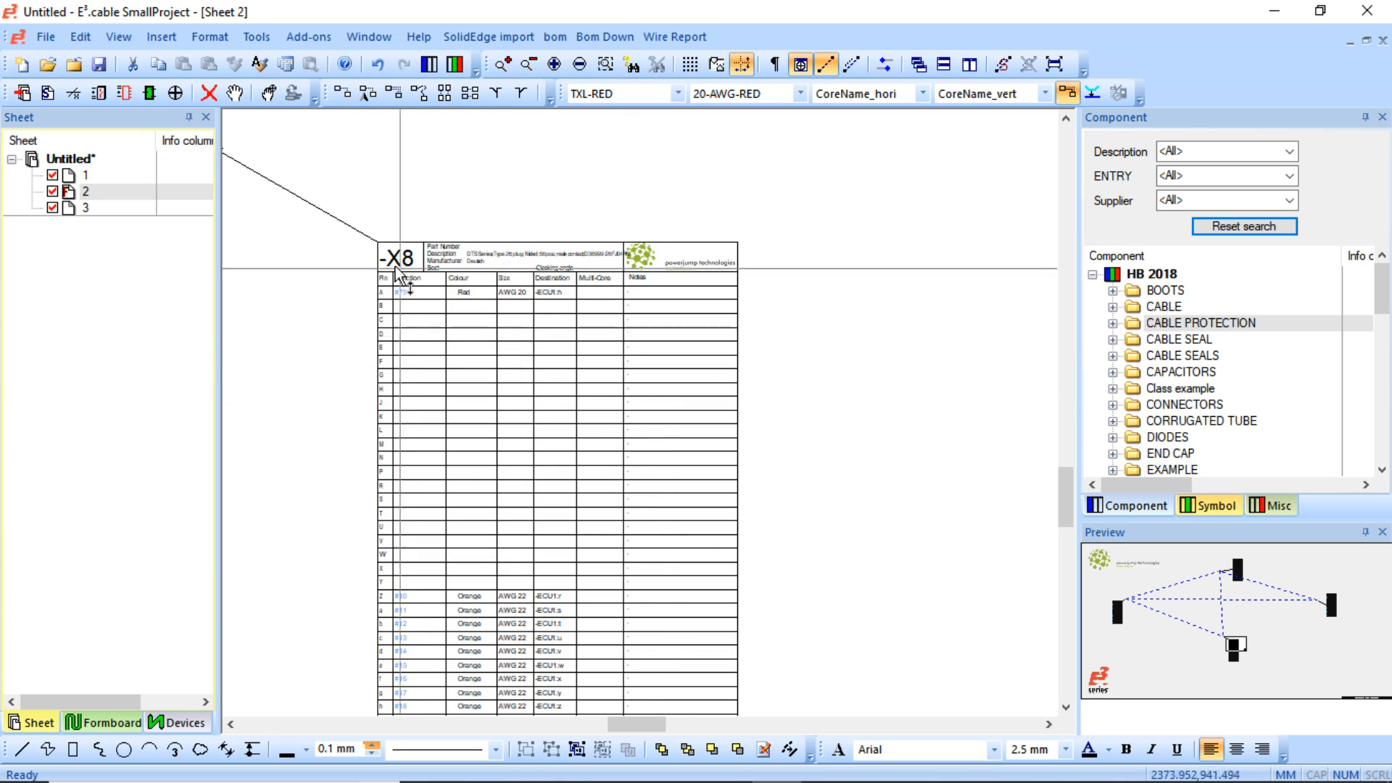
middle_click_drag(392, 260, 732, 371)
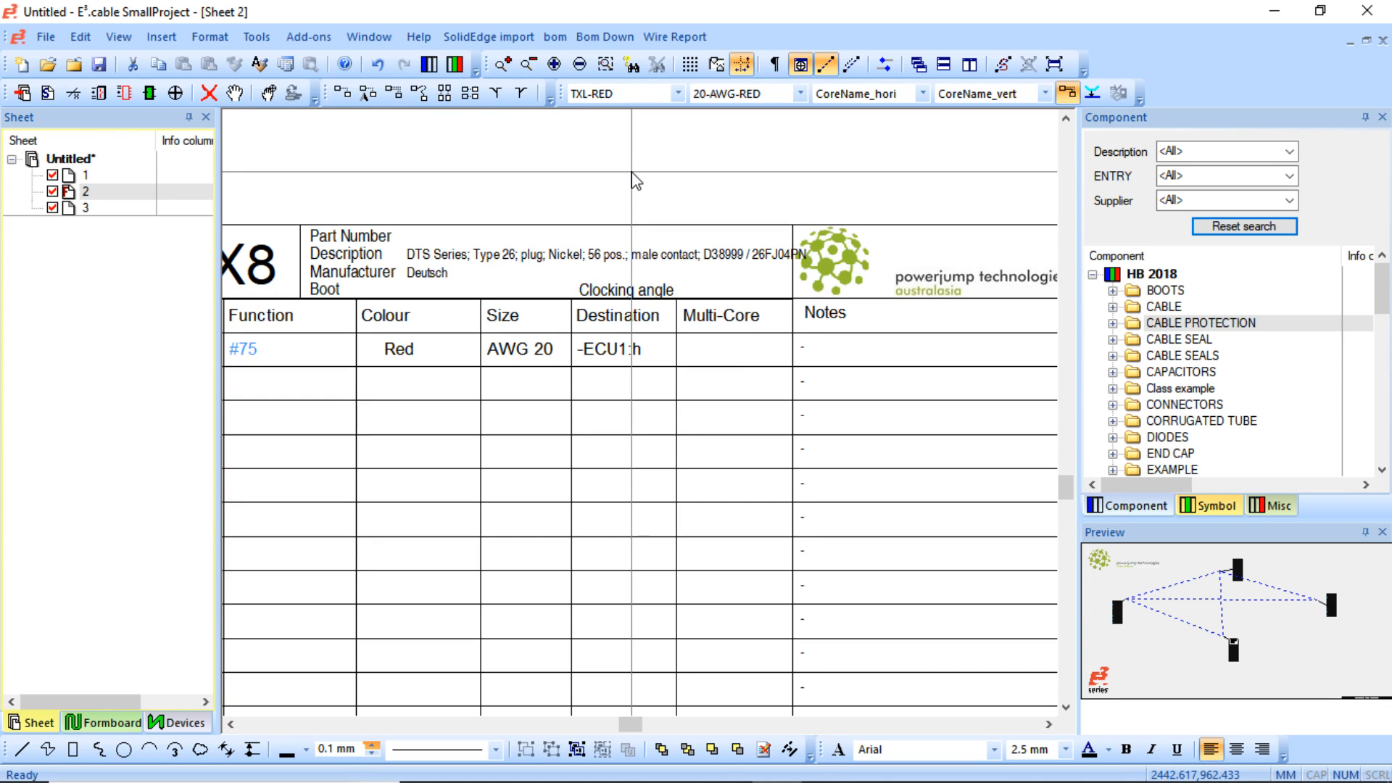
middle_click(633, 172)
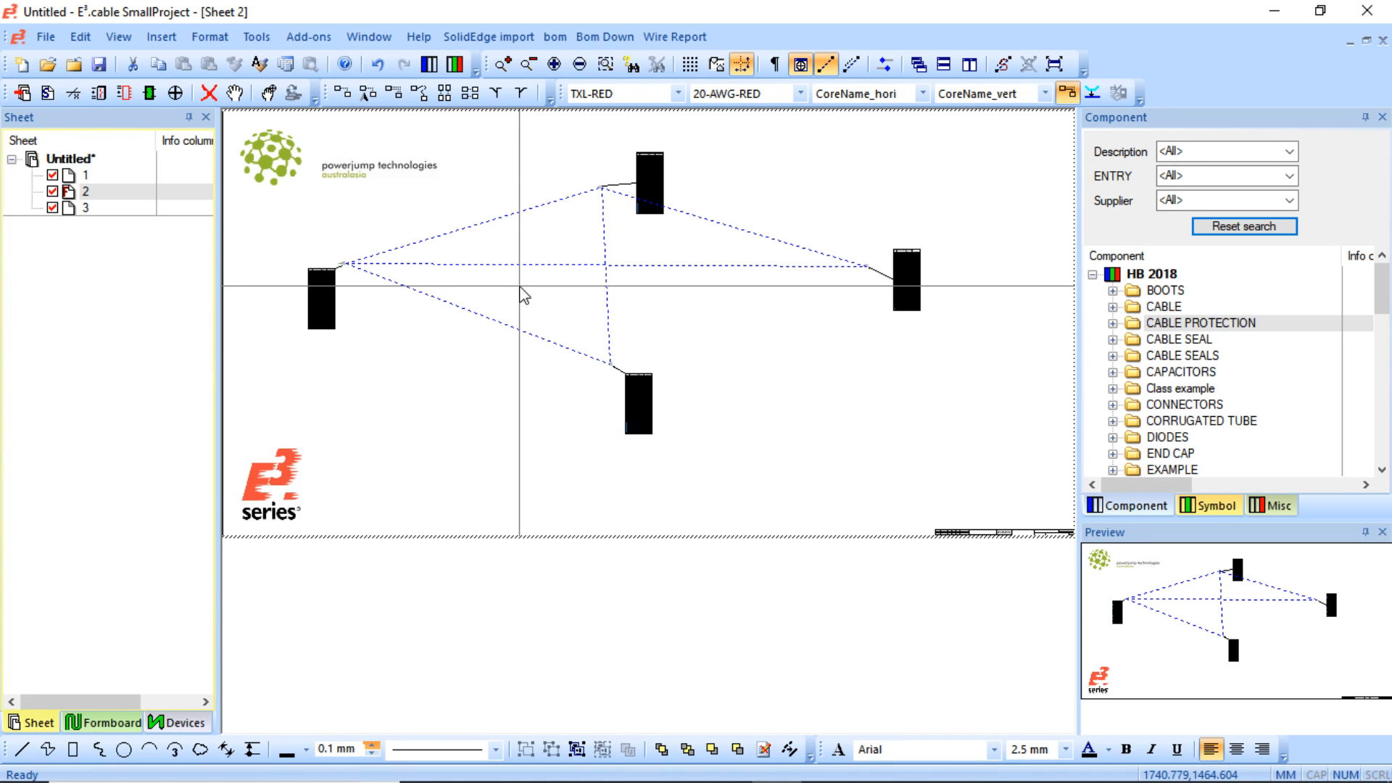
middle_click_drag(247, 151, 991, 464)
middle_click_drag(264, 234, 583, 406)
middle_click_drag(280, 258, 681, 480)
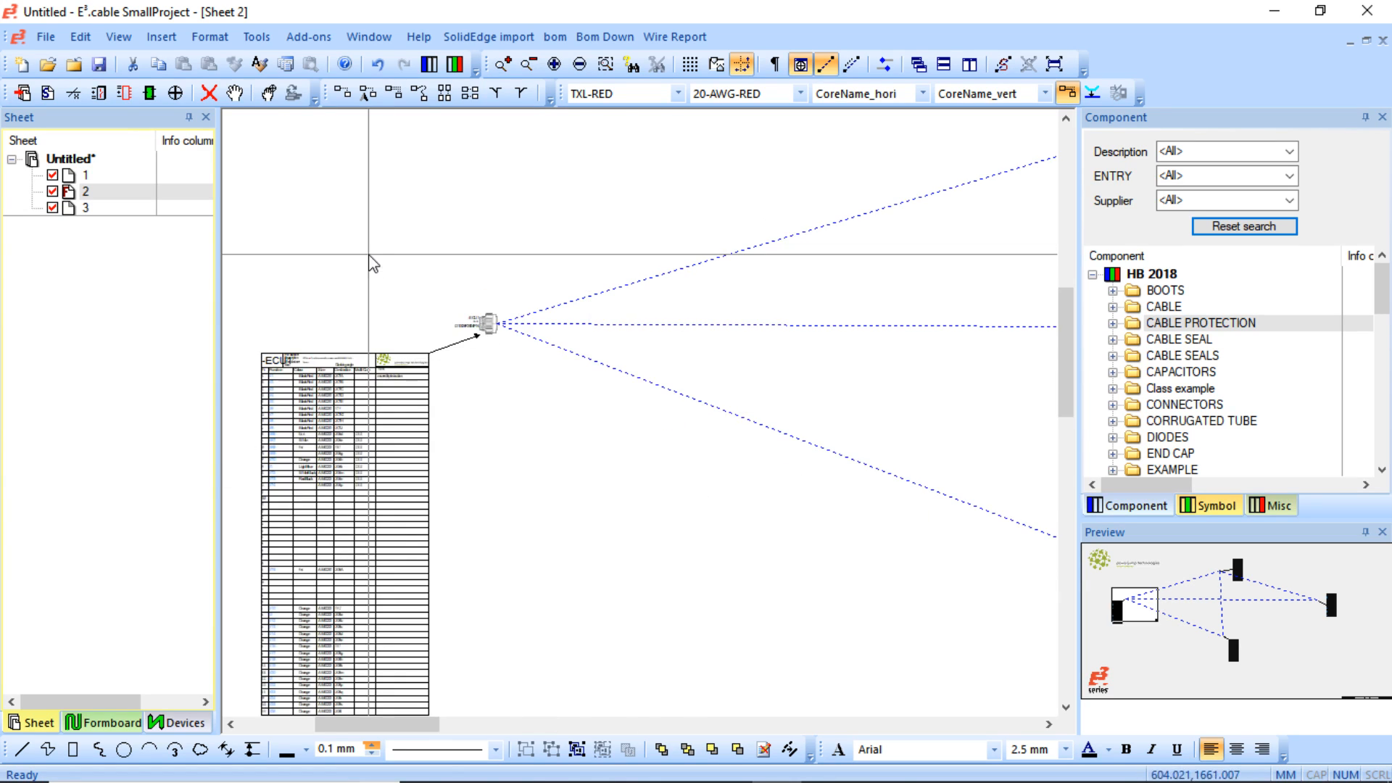
middle_click_drag(370, 261, 747, 476)
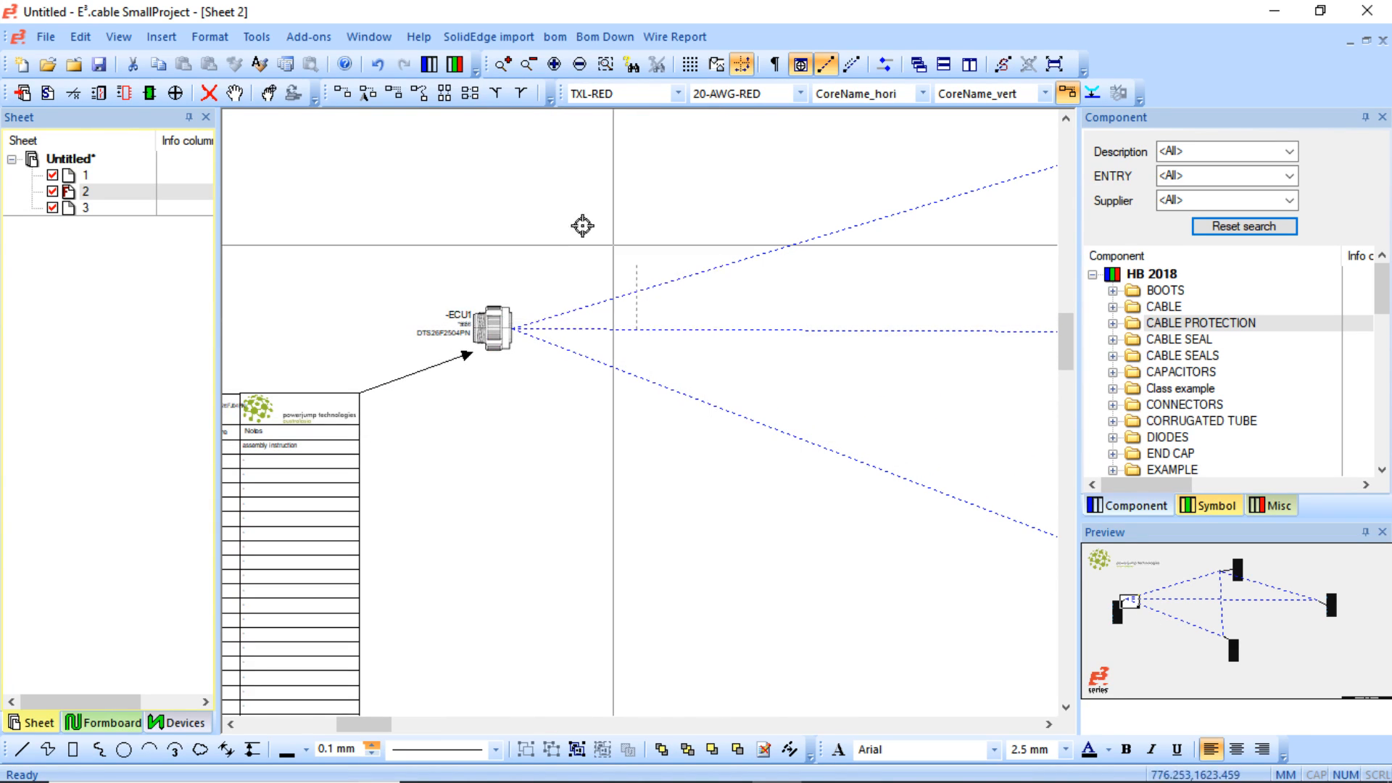
key("Right")
key("Right")
key("Right")
key("Right")
key("Right")
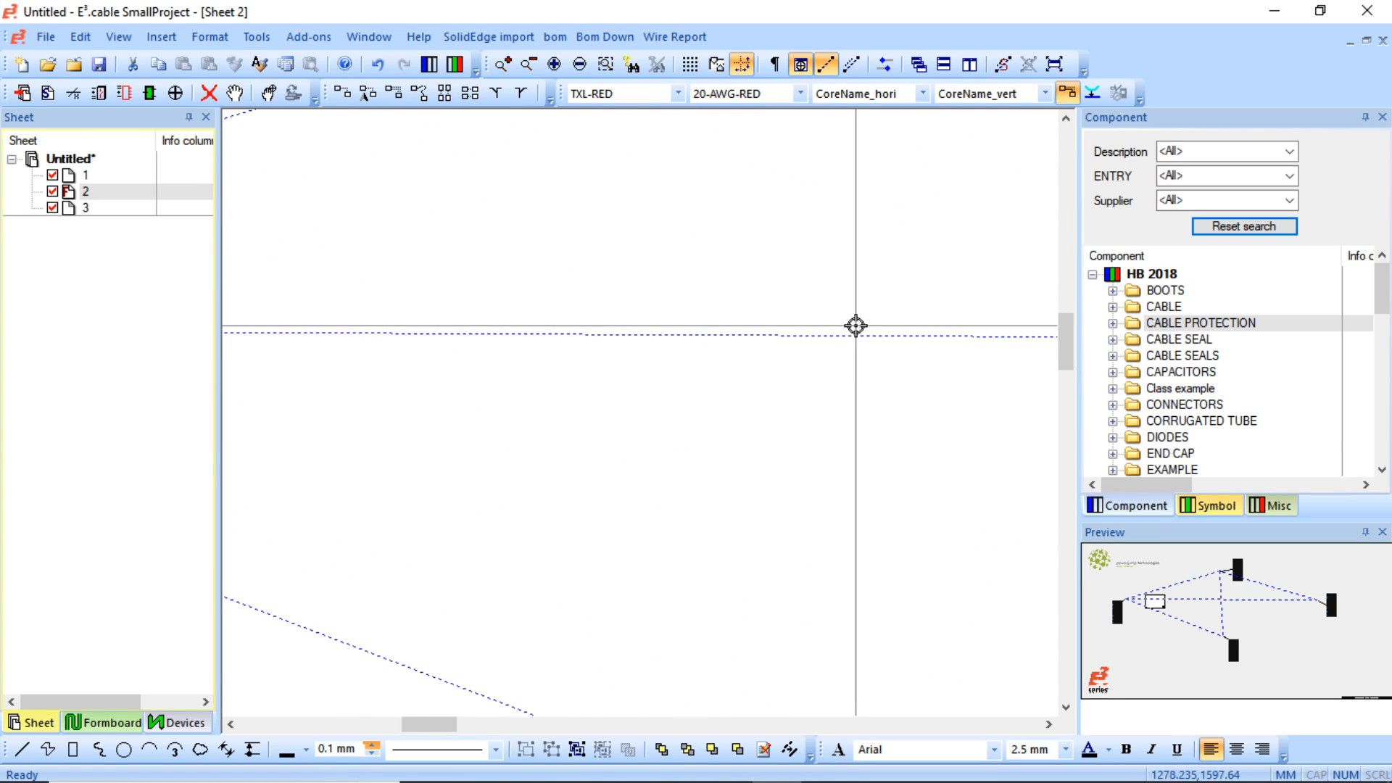
left_click(936, 302)
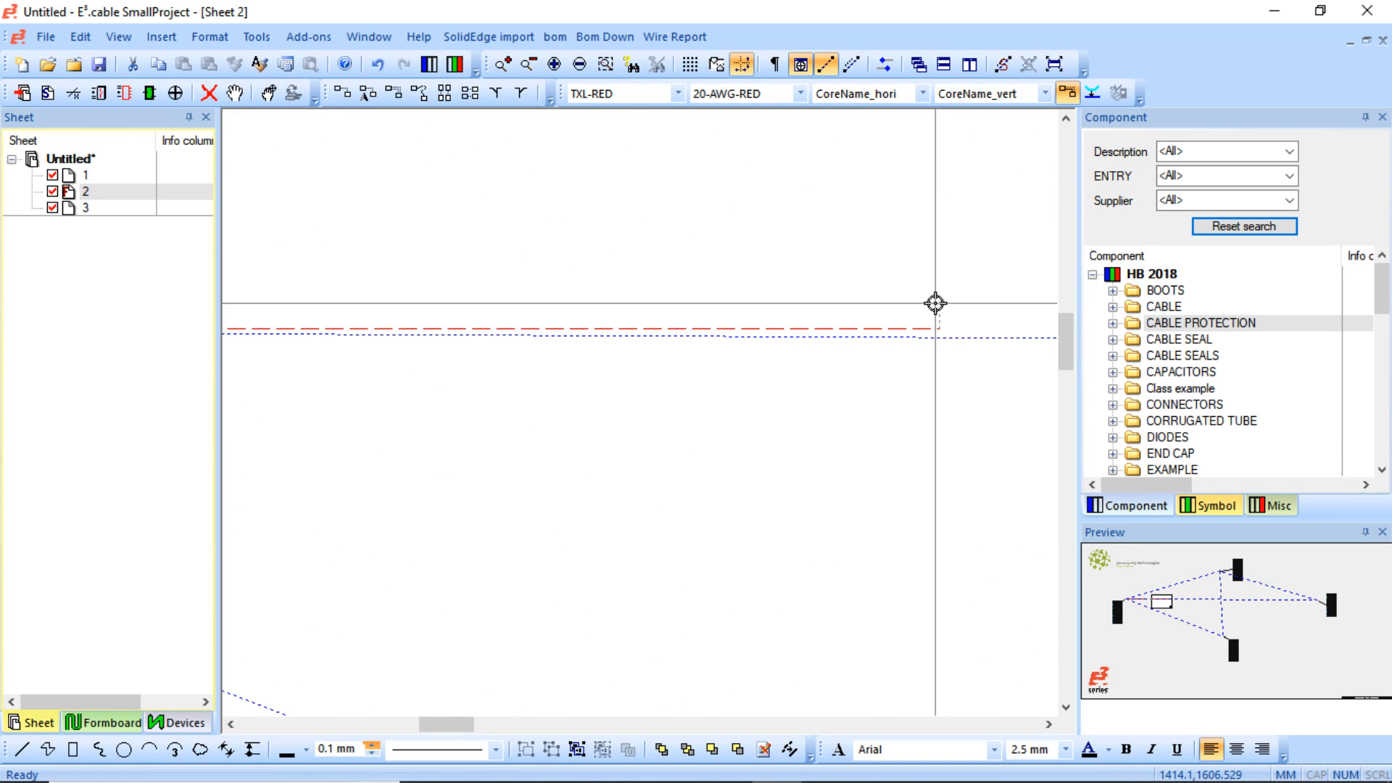
scroll(1001, 297, "down", 3)
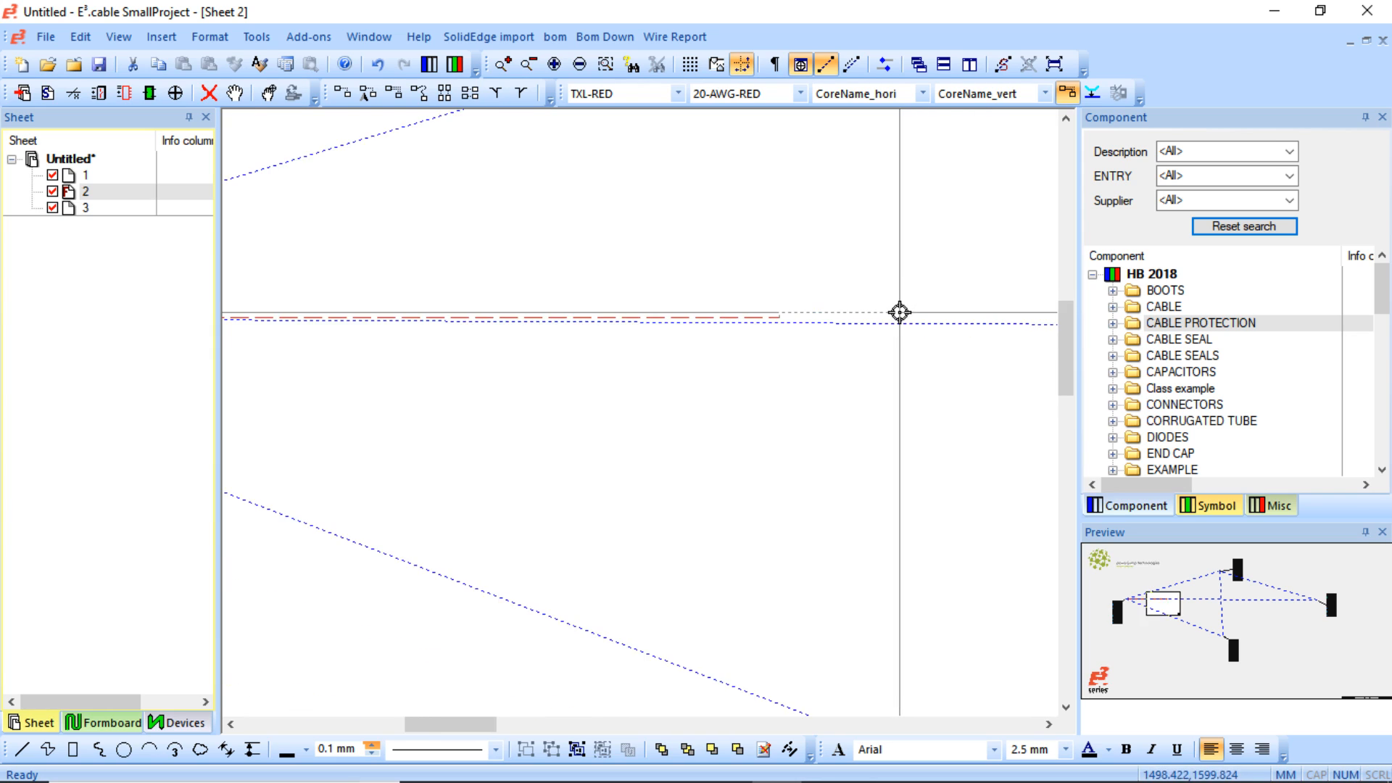
scroll(904, 309, "down", 2)
key("Right")
key("Right")
key("Right")
key("Right")
key("Right")
key("Right")
key("Right")
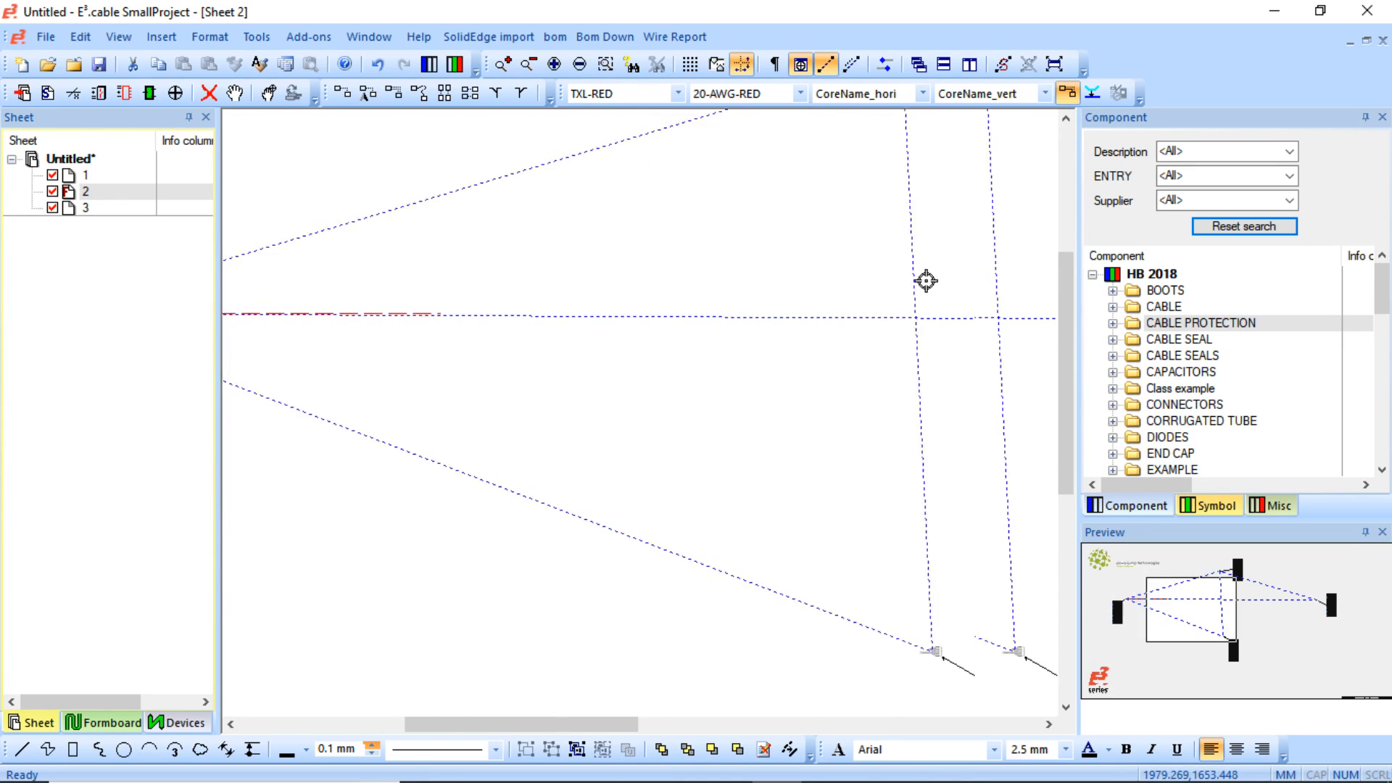
key("Right")
key("Up")
key("Up")
key("Up")
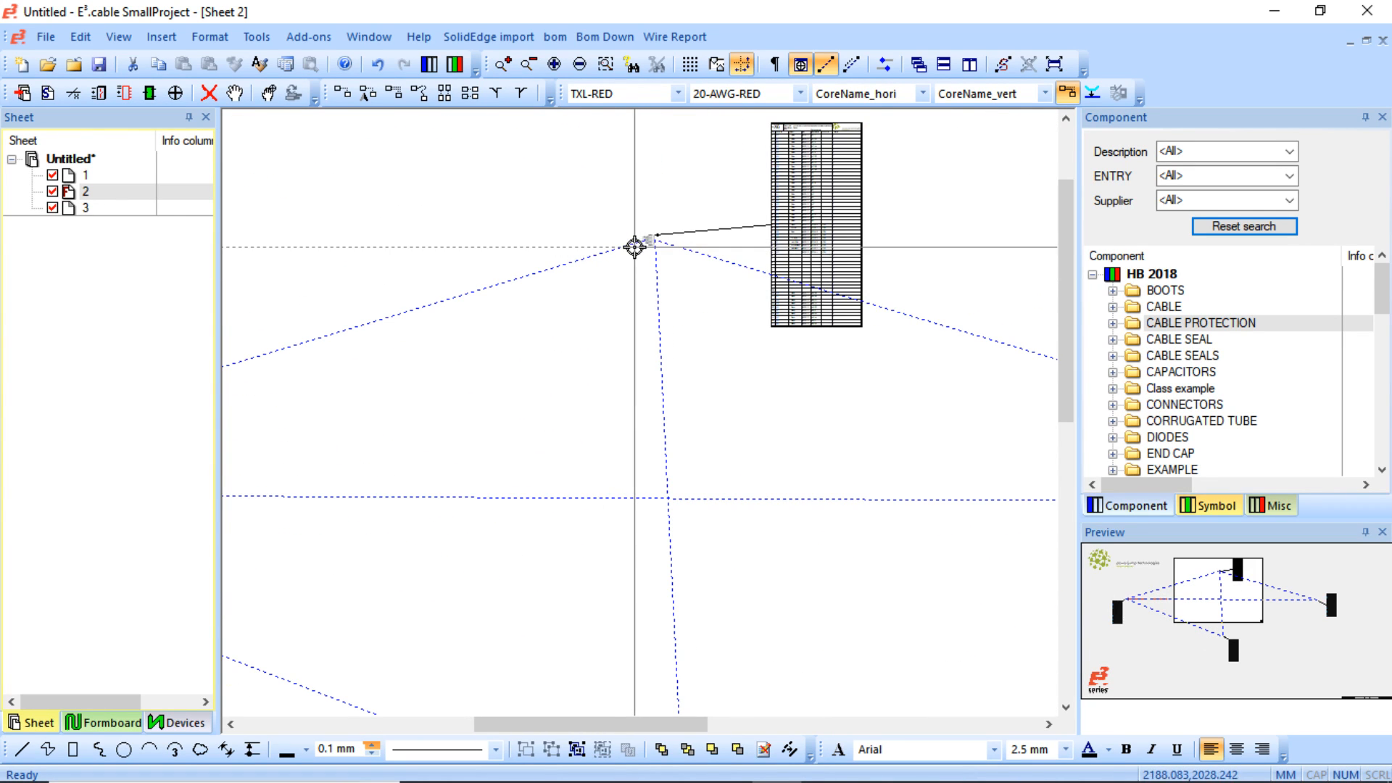
key("Right")
key("Right")
key("Right")
key("Right")
key("Left")
key("Left")
key("Left")
scroll(536, 235, "up", 4)
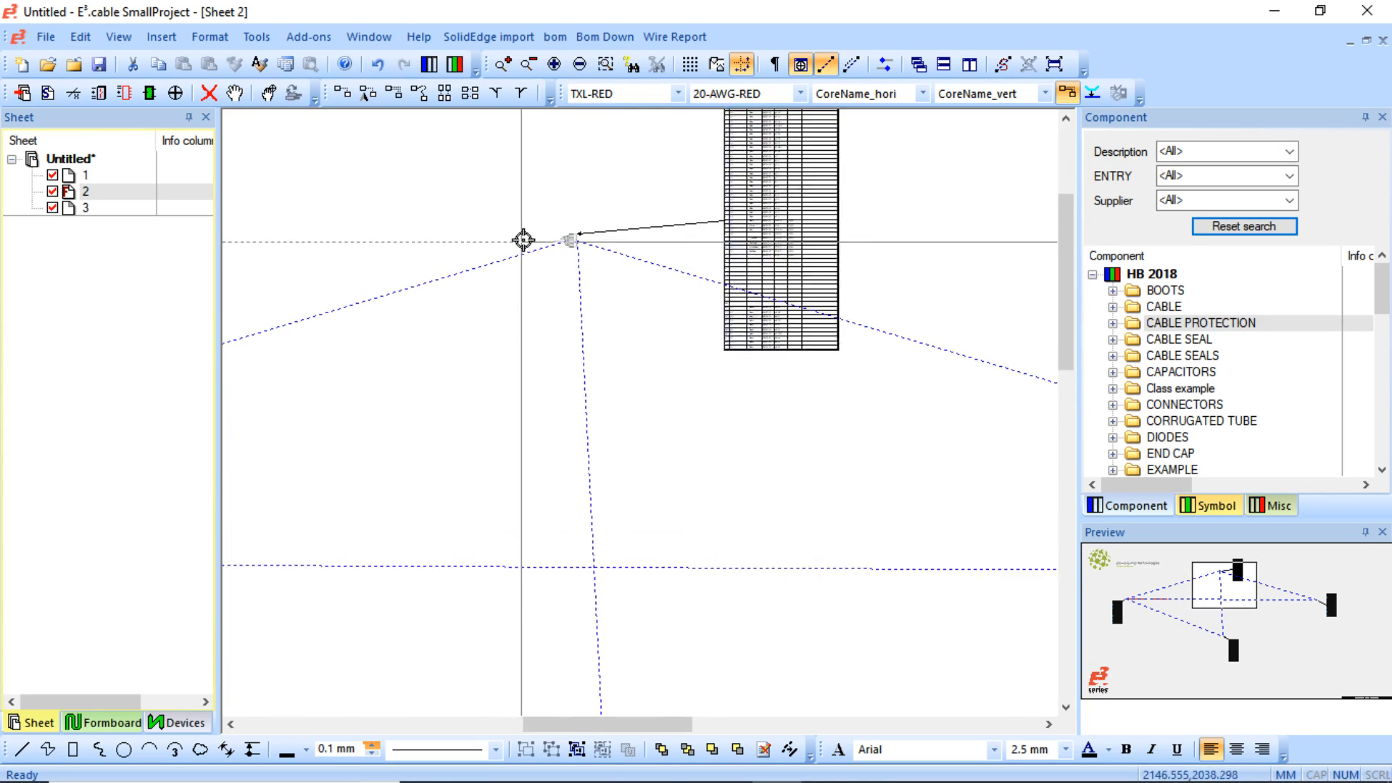
scroll(563, 235, "up", 3)
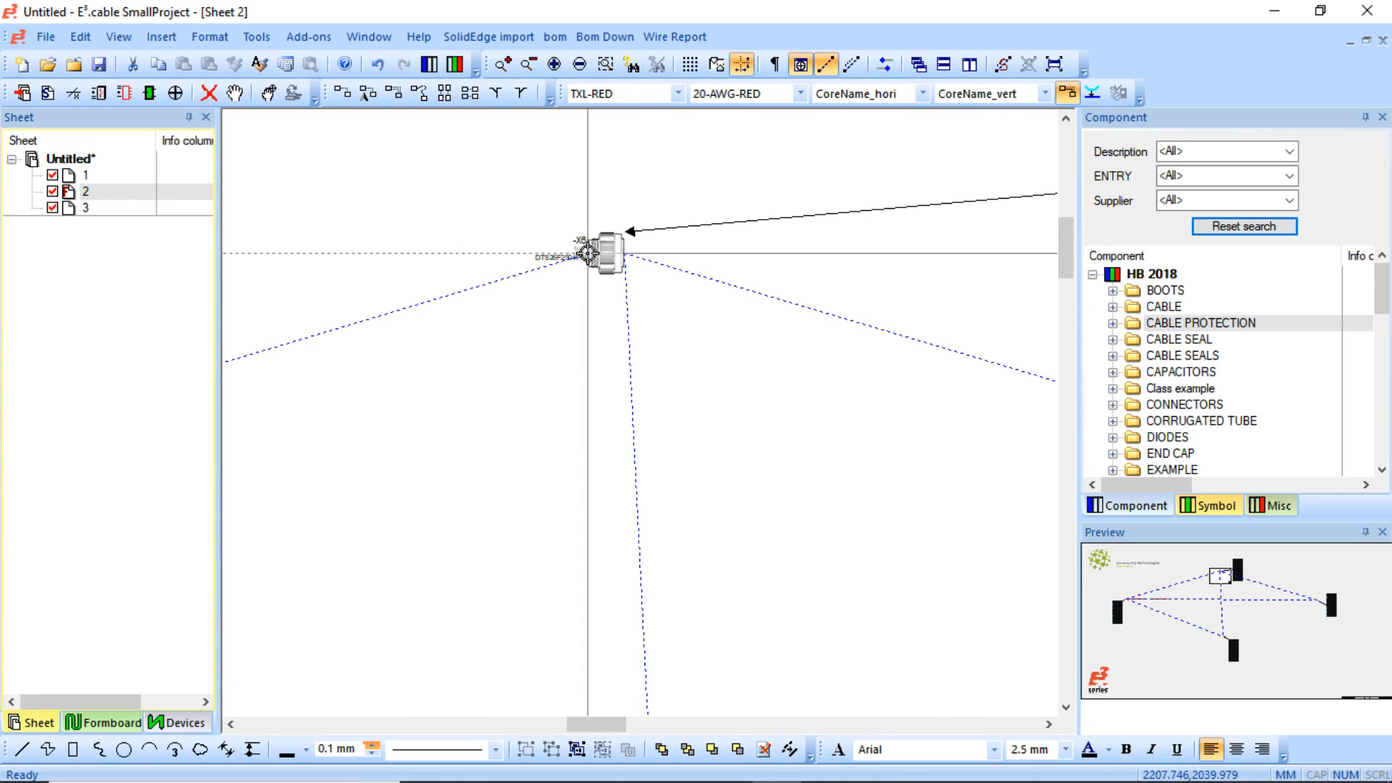
left_click(625, 254)
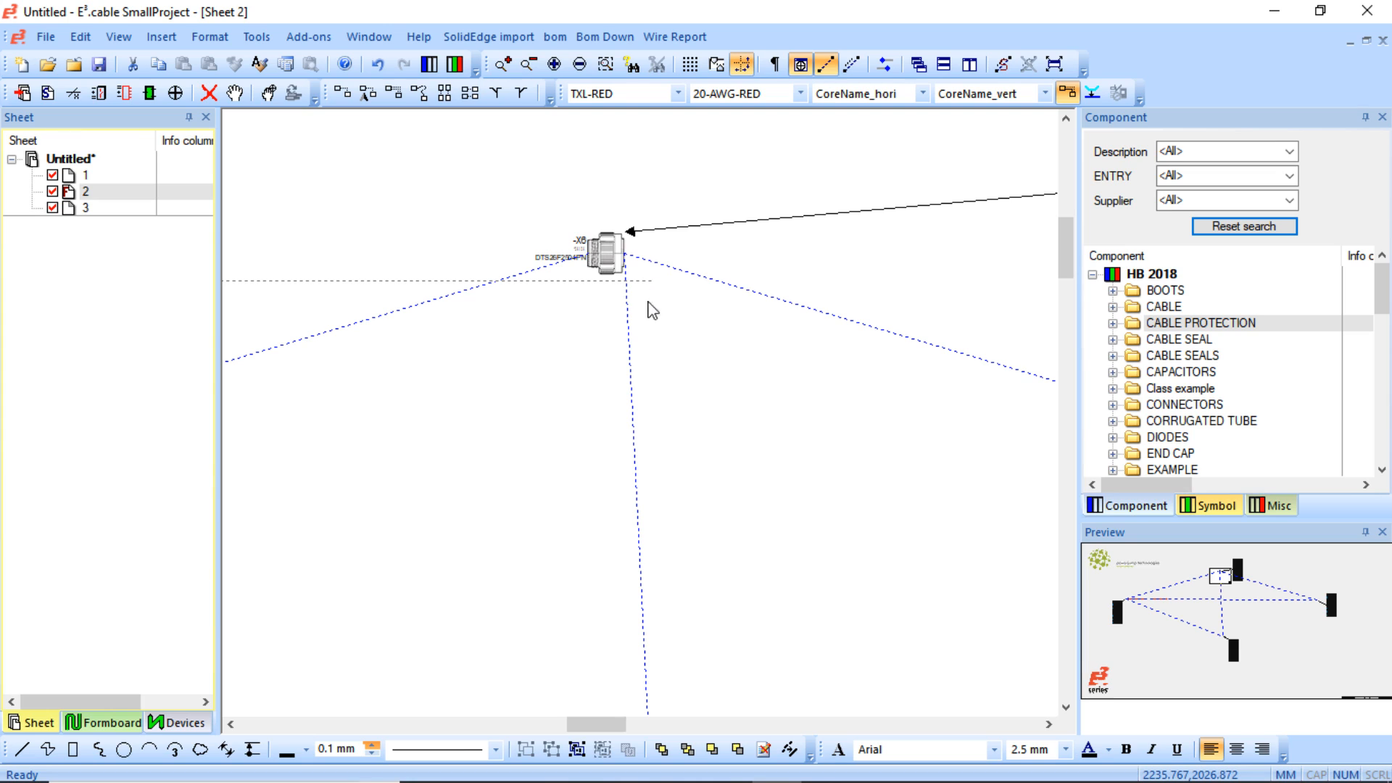
- Reposition connector X6 upright and draw a segment from it to about (2084, 1613), just above the horizontal dashed line
left_click_drag(614, 258, 612, 261)
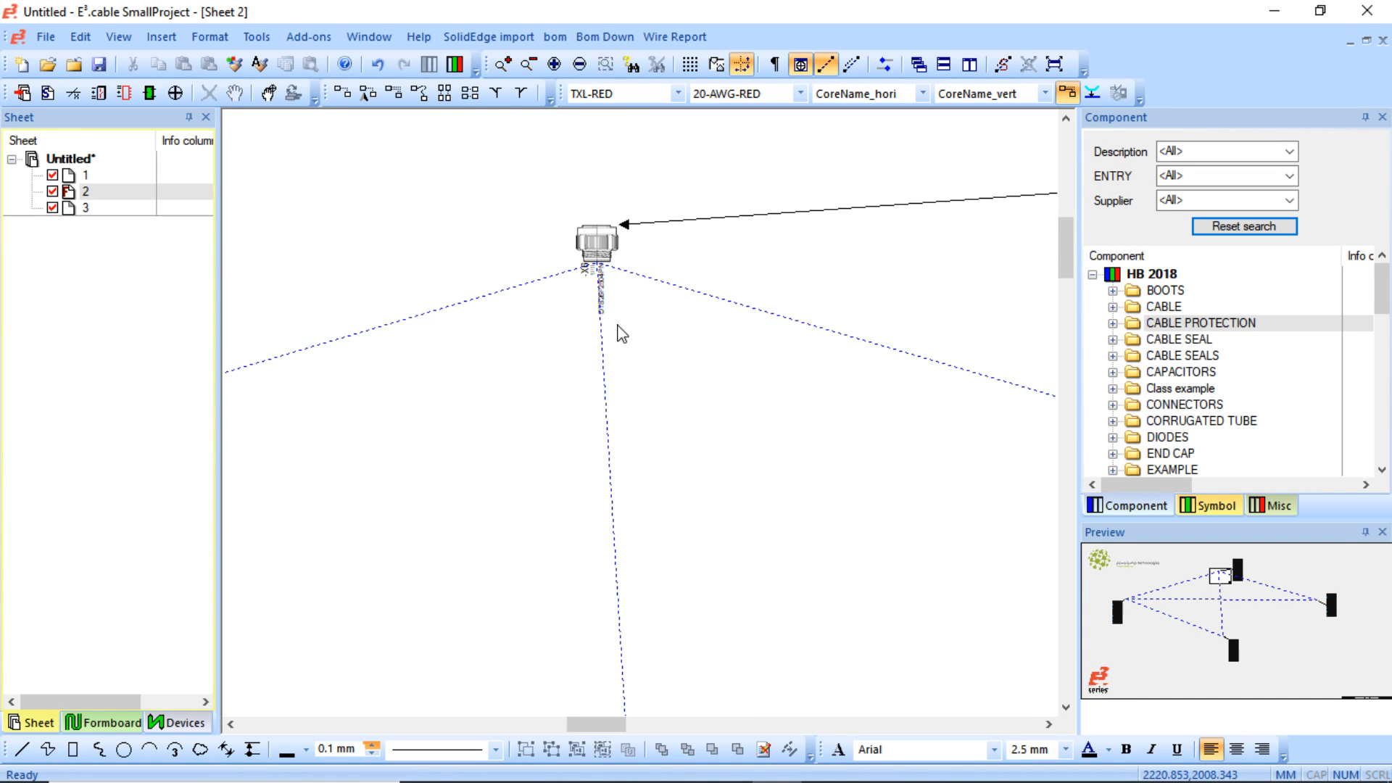
left_click_drag(597, 236, 601, 245)
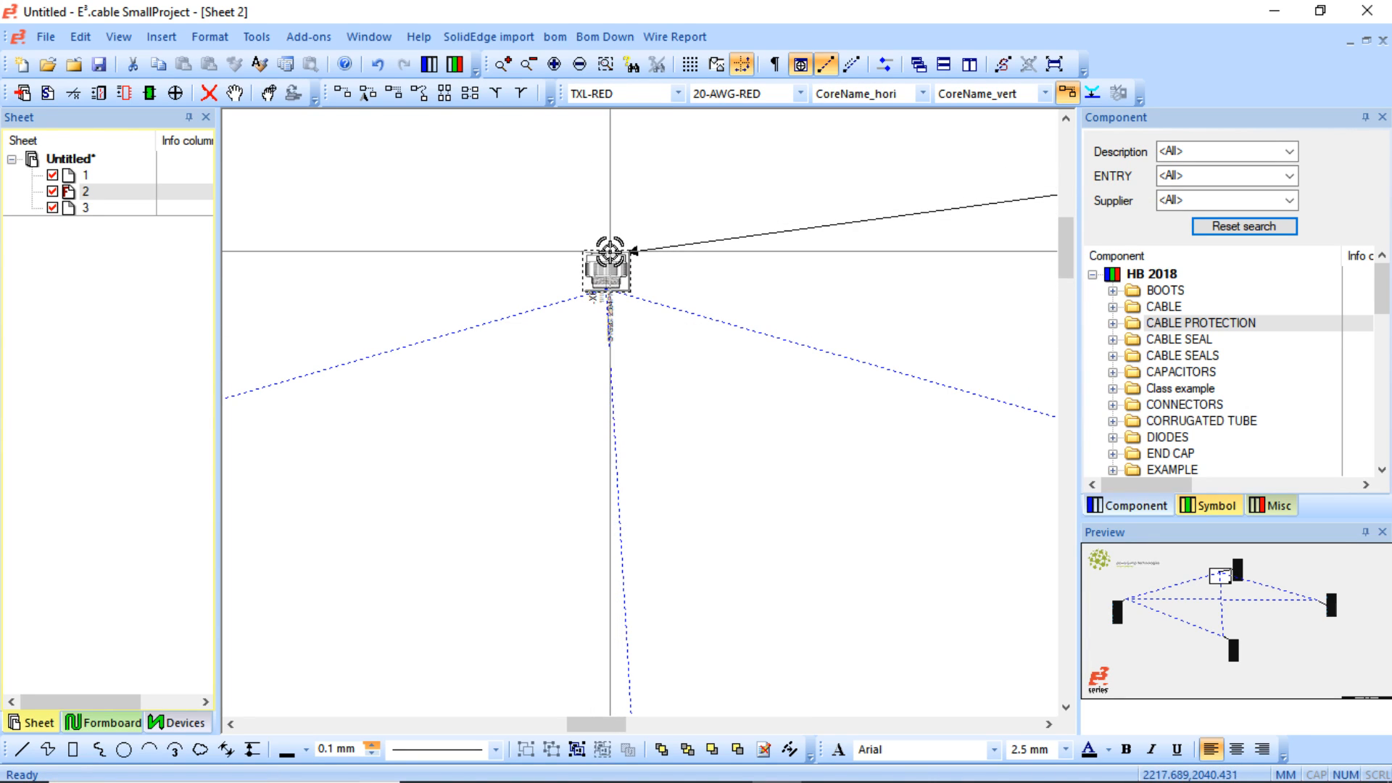
scroll(509, 394, "left", 4)
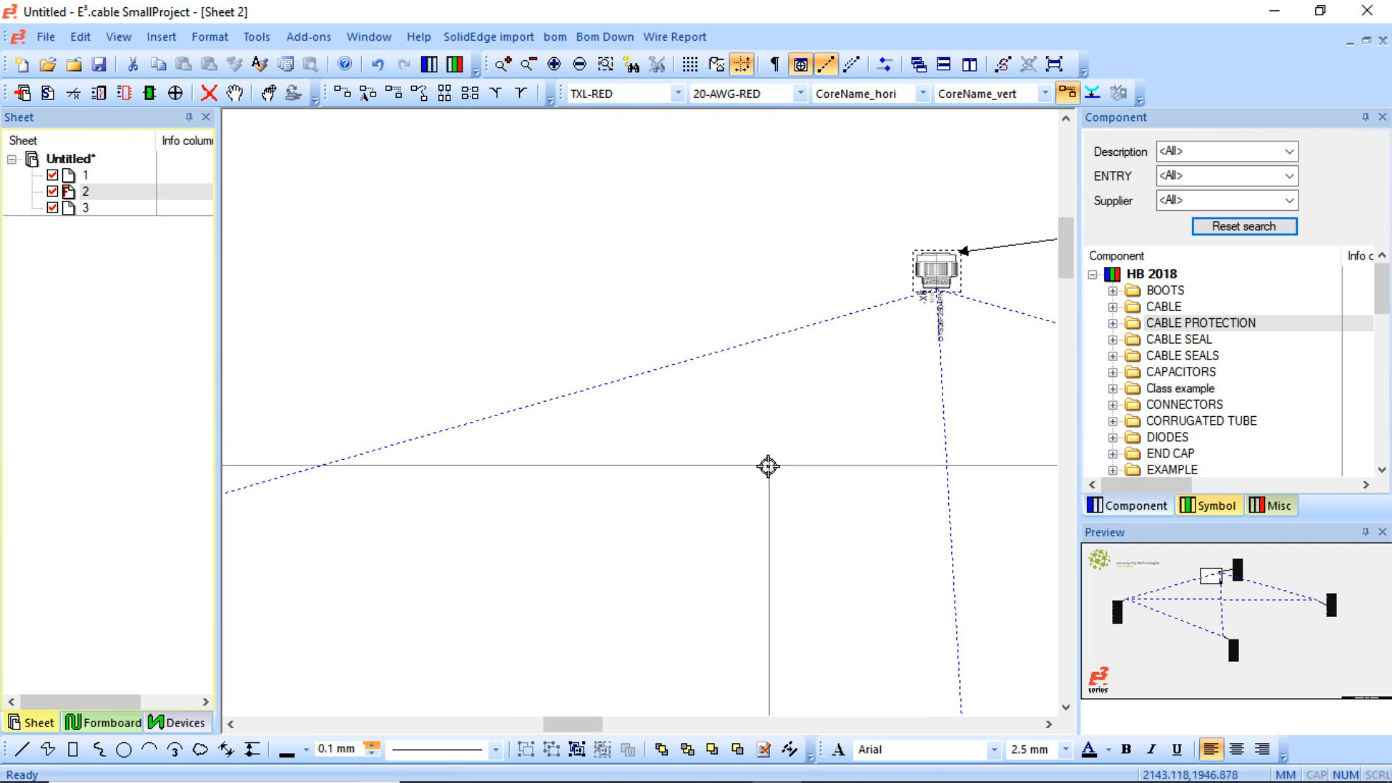
scroll(730, 591, "left", 4)
scroll(730, 592, "down", 4)
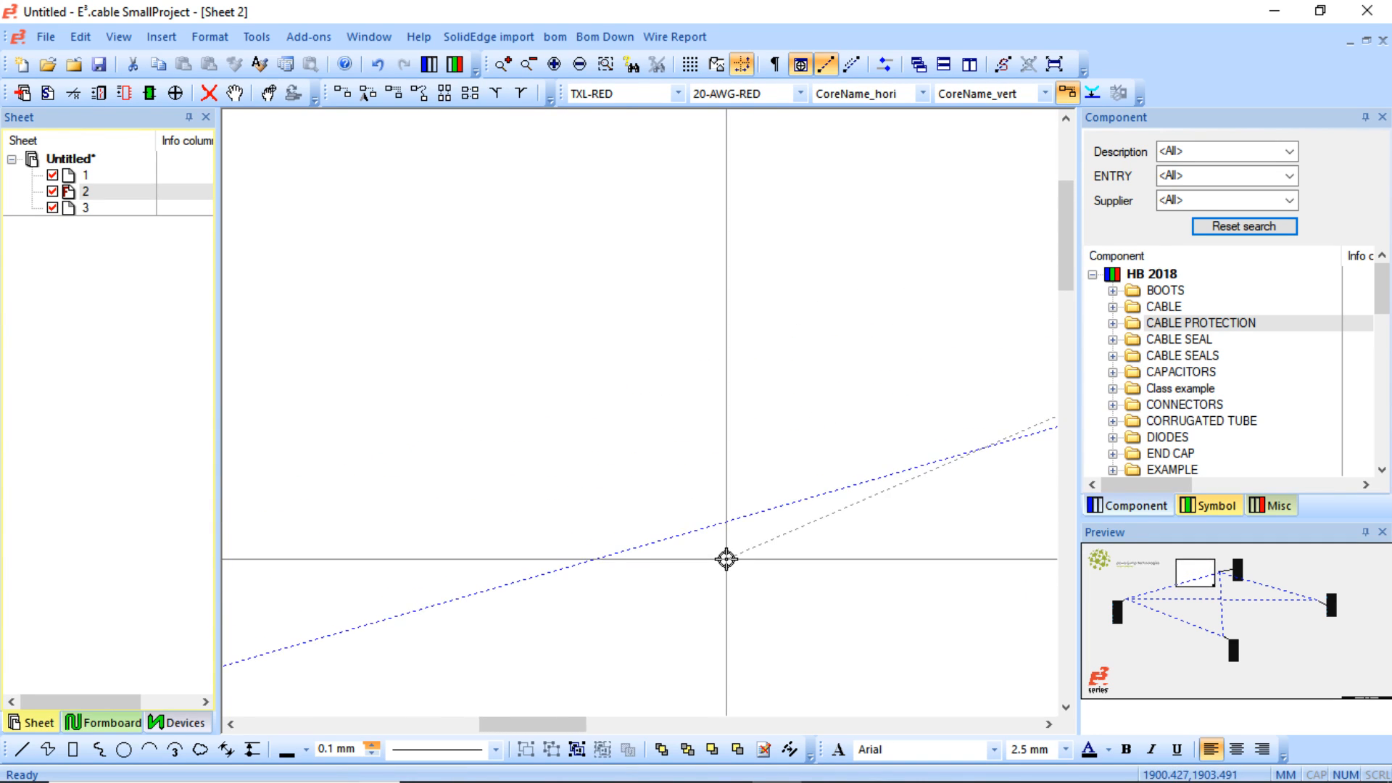
scroll(690, 563, "down", 1)
scroll(727, 541, "down", 2)
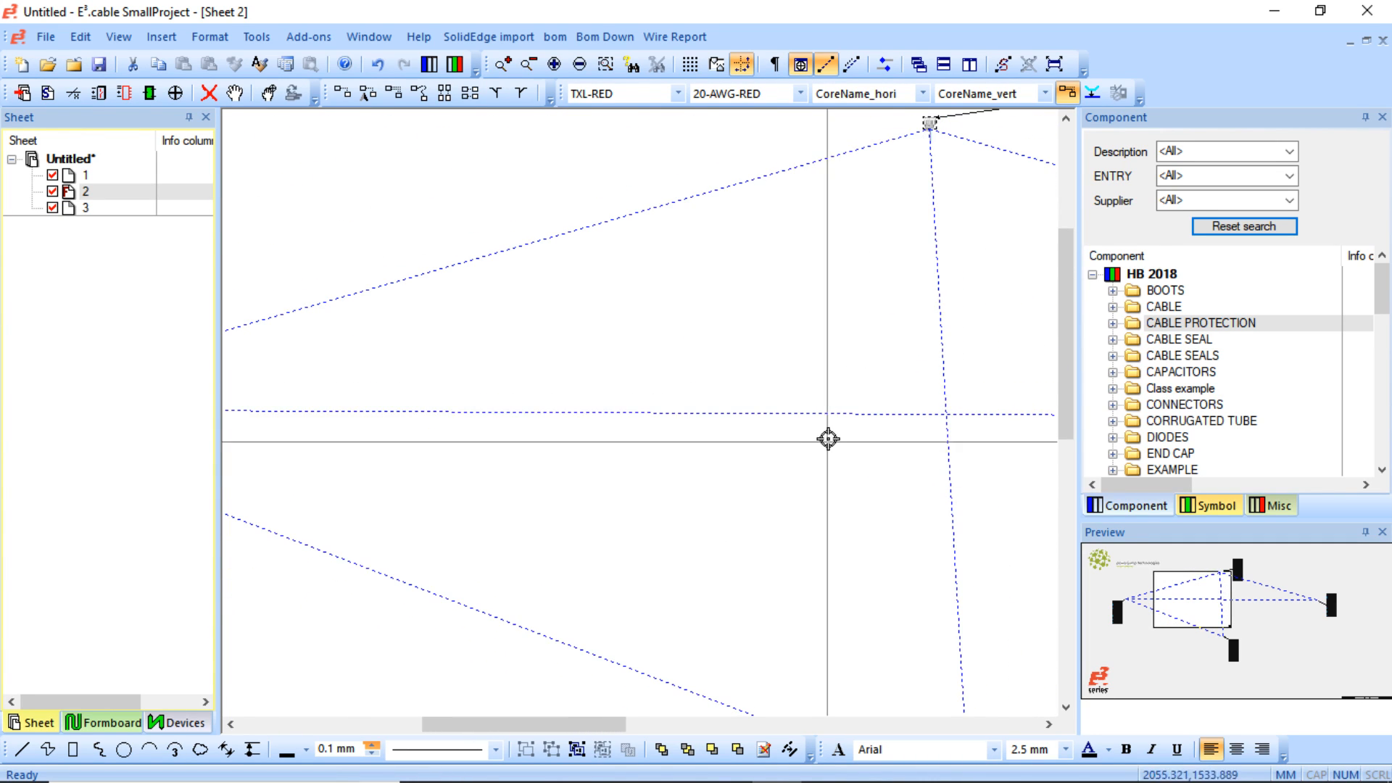
double_click(843, 398)
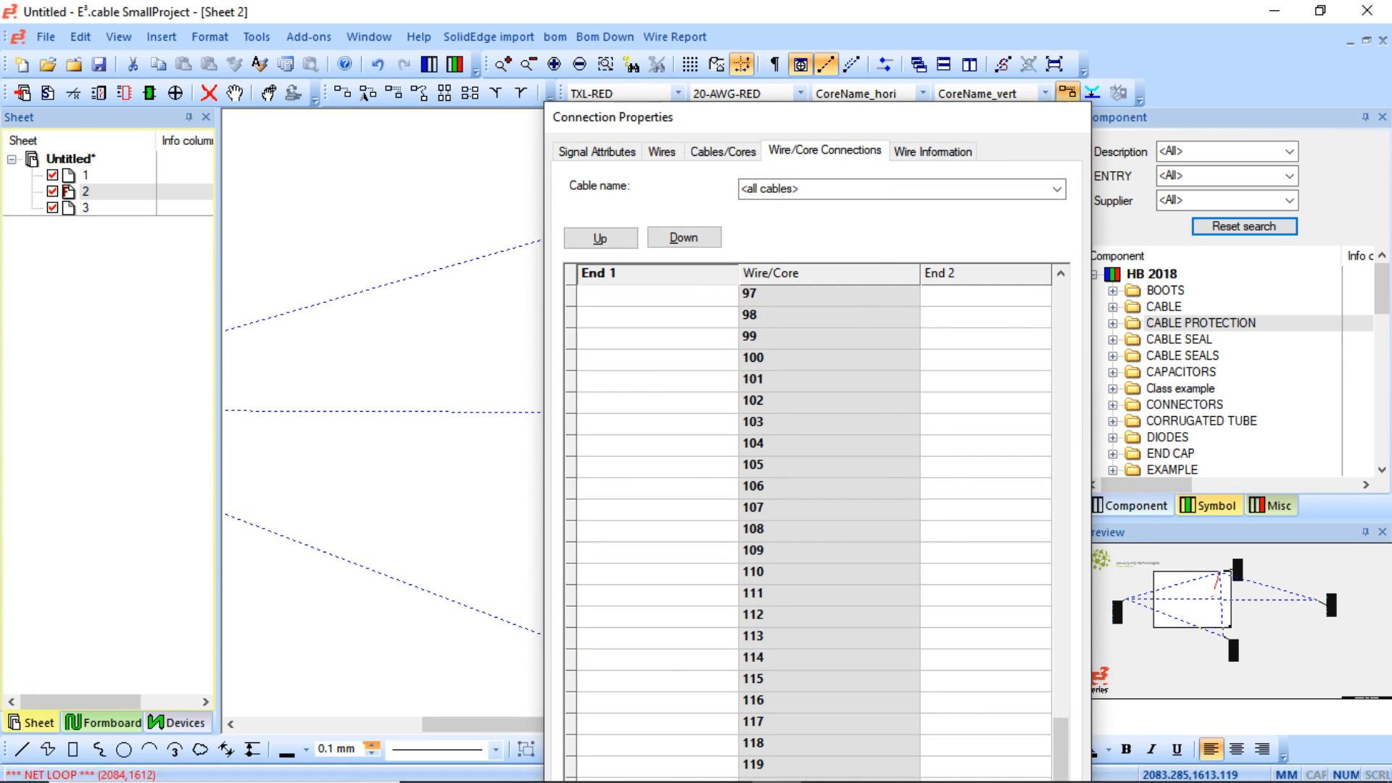
left_click(1077, 117)
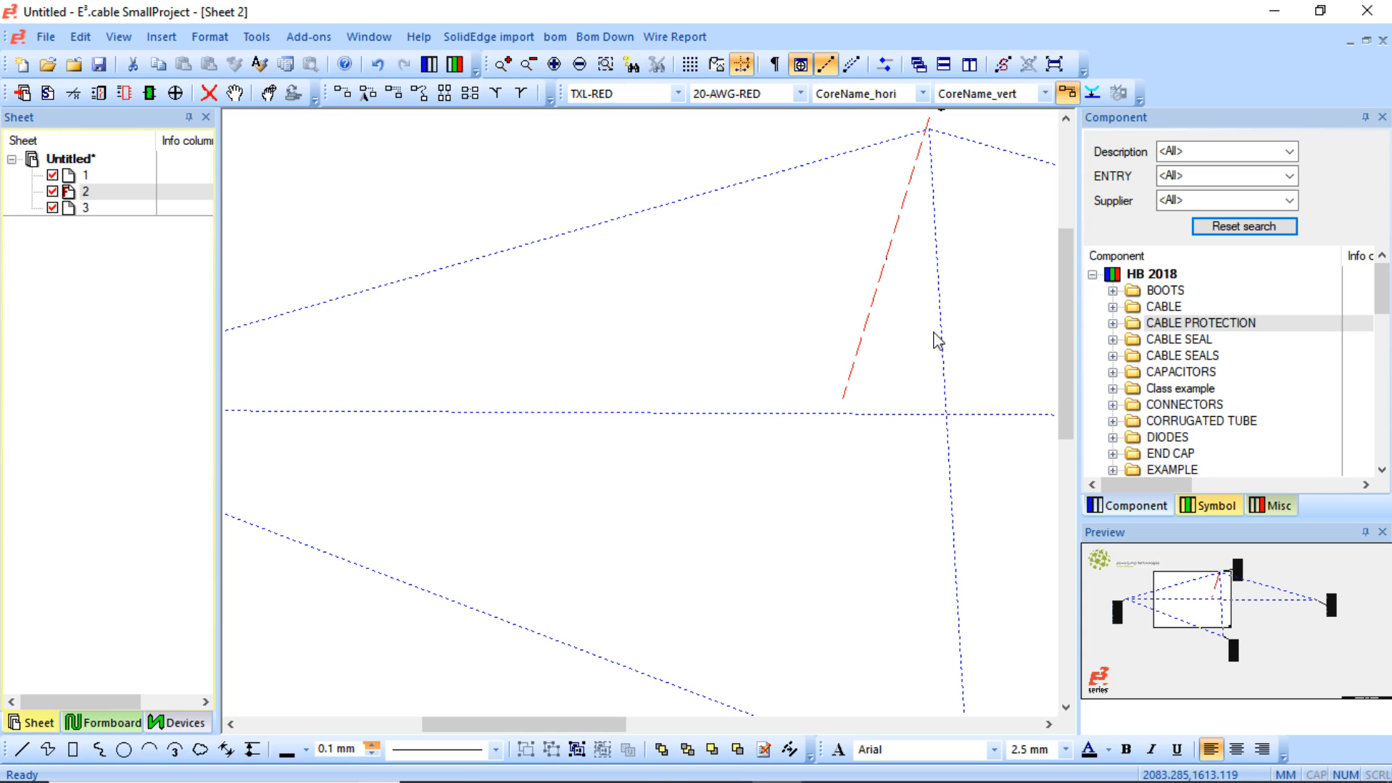
- Move connector X6 by (24, -8) to position (2224, 2056), in line with its new segment
scroll(999, 338, "up", 4)
middle_click_drag(863, 342, 983, 444)
middle_click_drag(573, 354, 886, 579)
left_click_drag(599, 404, 631, 325)
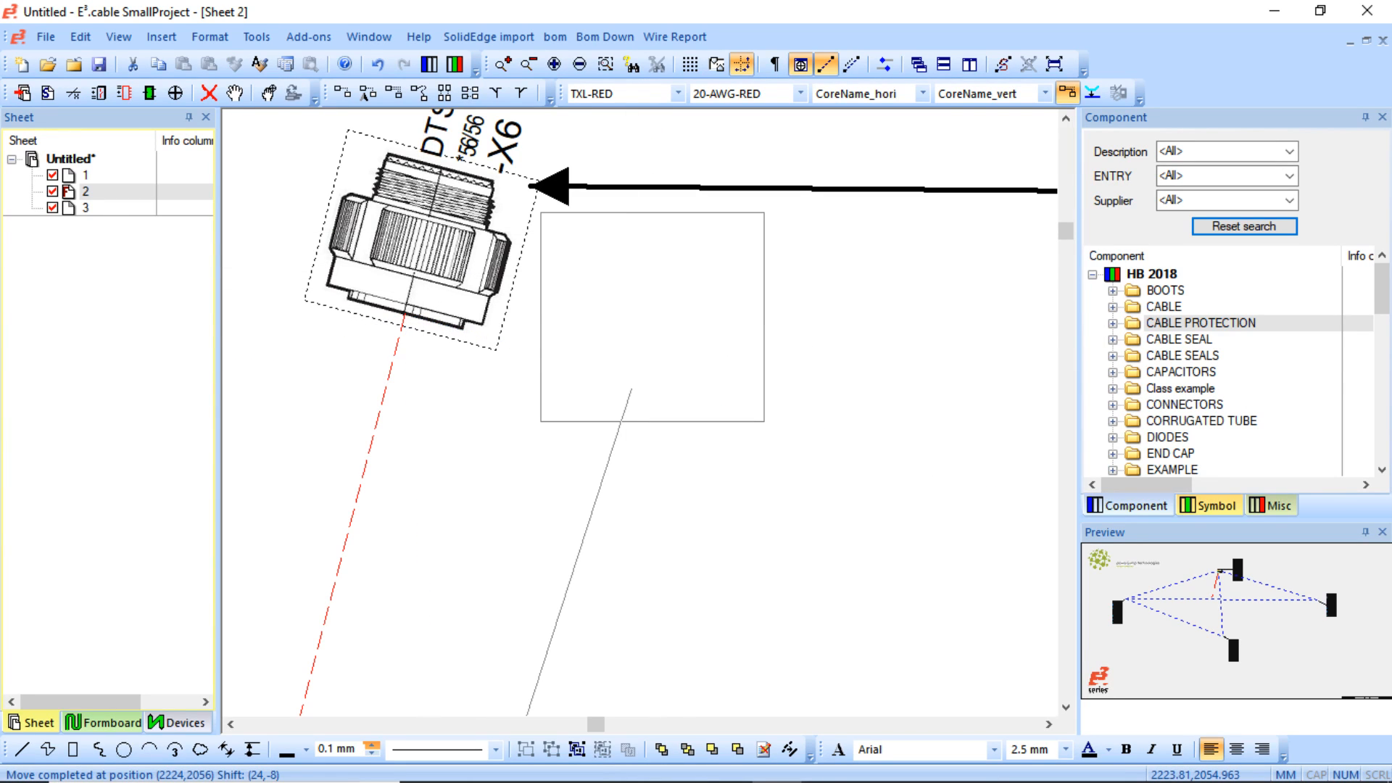
- Draw a second segment from the free end of the X6 segment to the cable end of connector ECU1
scroll(654, 516, "down", 3)
scroll(641, 528, "down", 5)
scroll(550, 508, "down", 5, "ctrl")
scroll(369, 505, "down", 2, "ctrl")
scroll(485, 628, "left", 2)
scroll(652, 573, "down", 2)
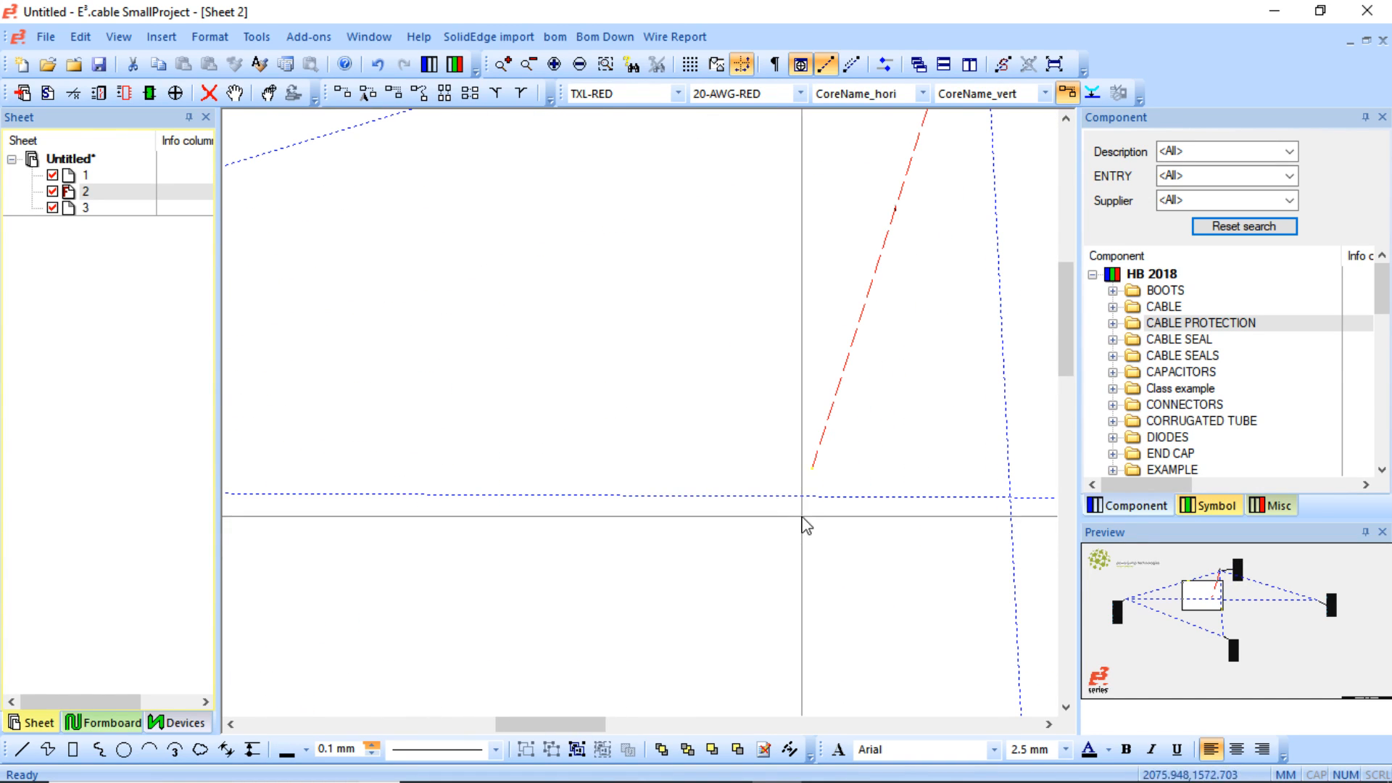
left_click(814, 468)
scroll(592, 471, "left", 5)
scroll(566, 489, "up", 1, "ctrl")
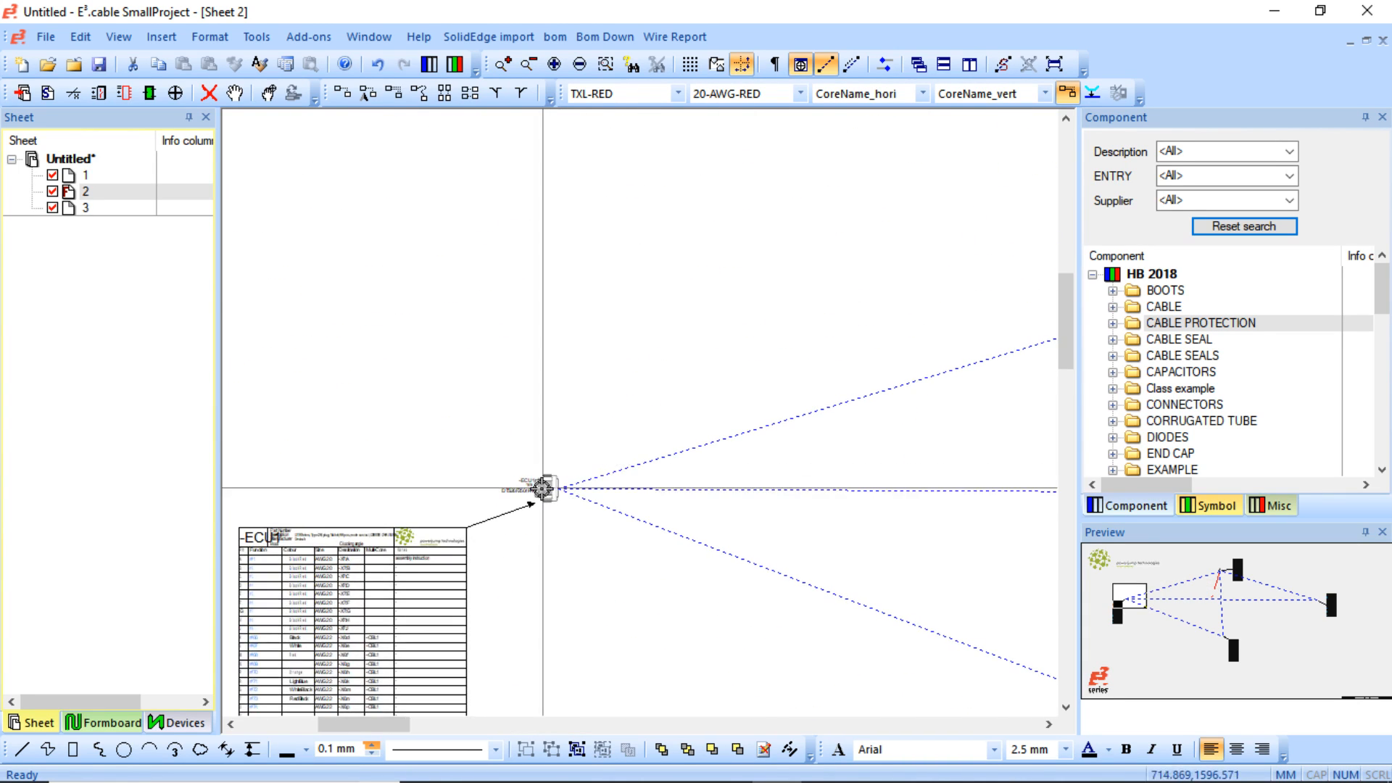
scroll(544, 487, "up", 4, "ctrl")
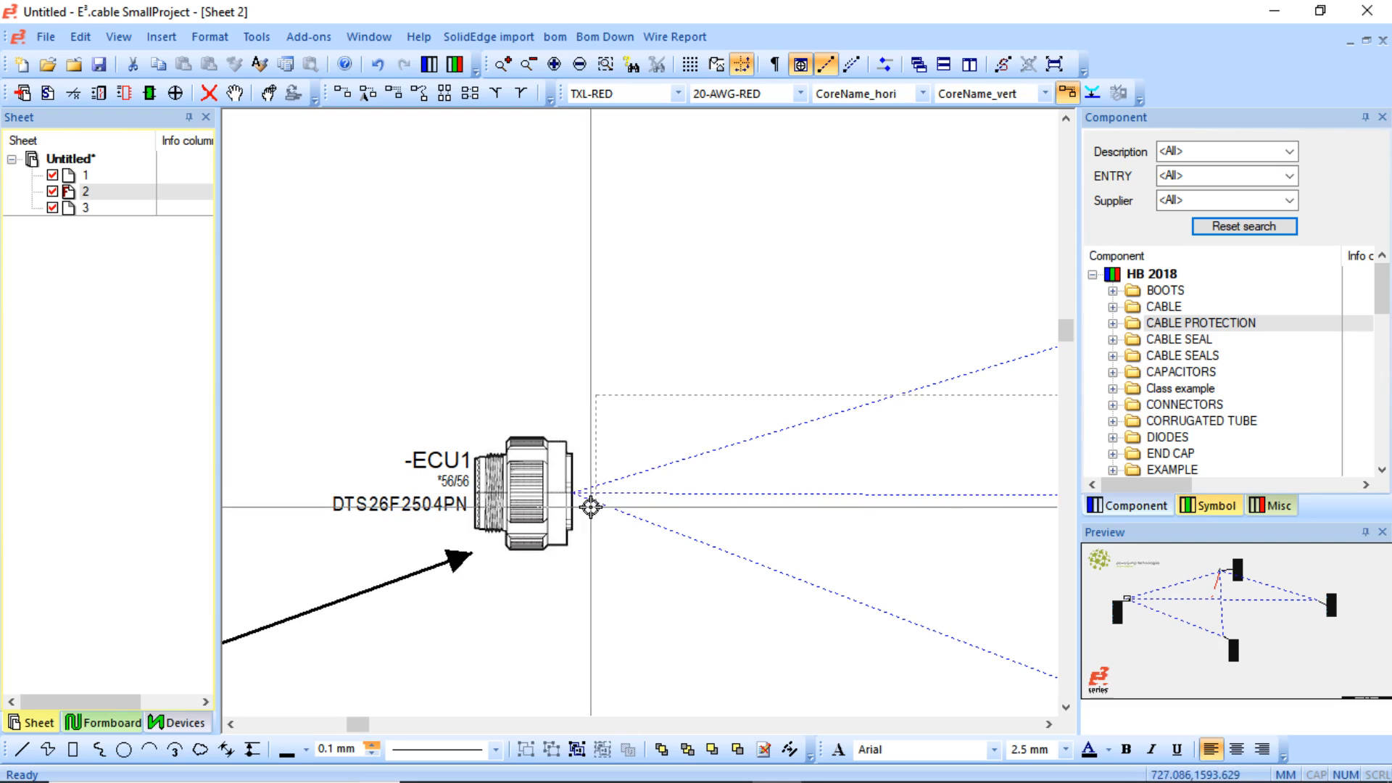
left_click(577, 493)
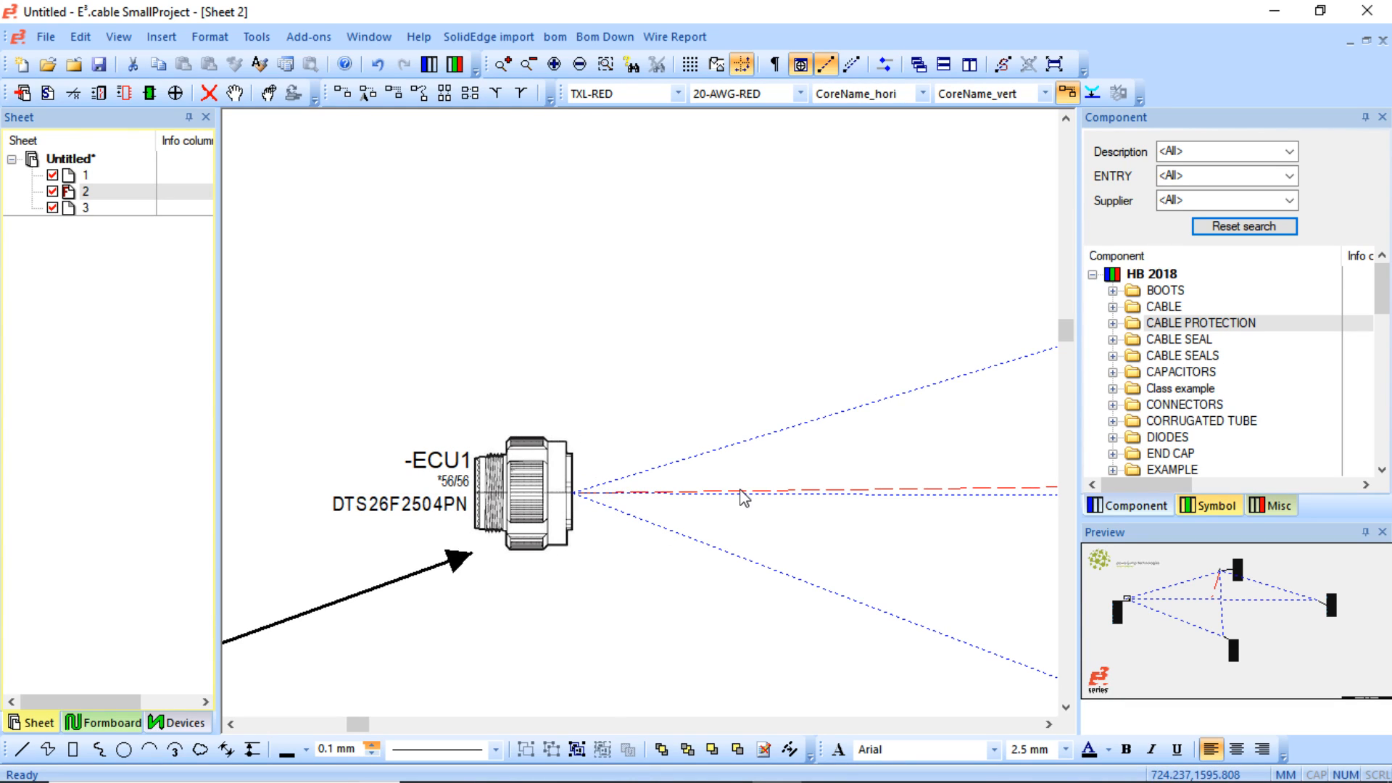
scroll(741, 488, "right", 4)
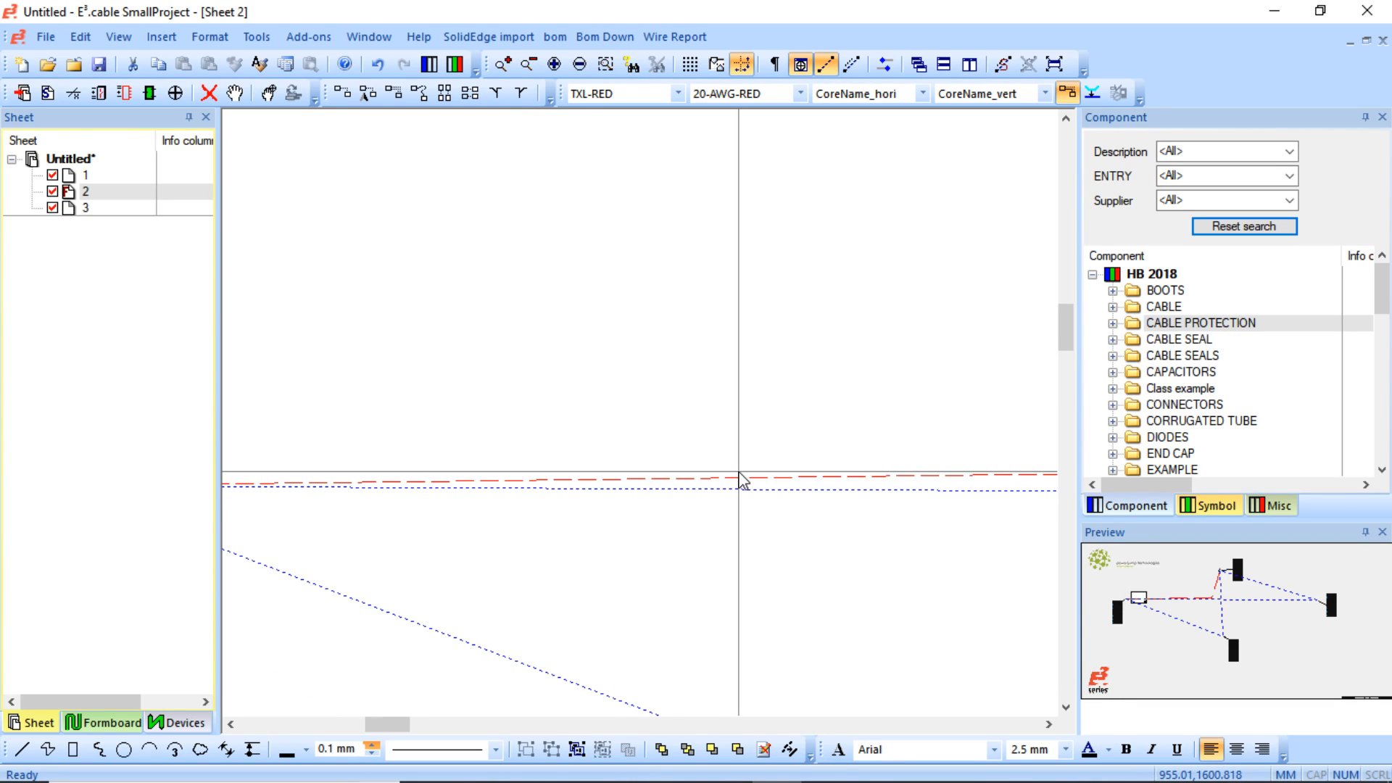
scroll(741, 480, "left", 6)
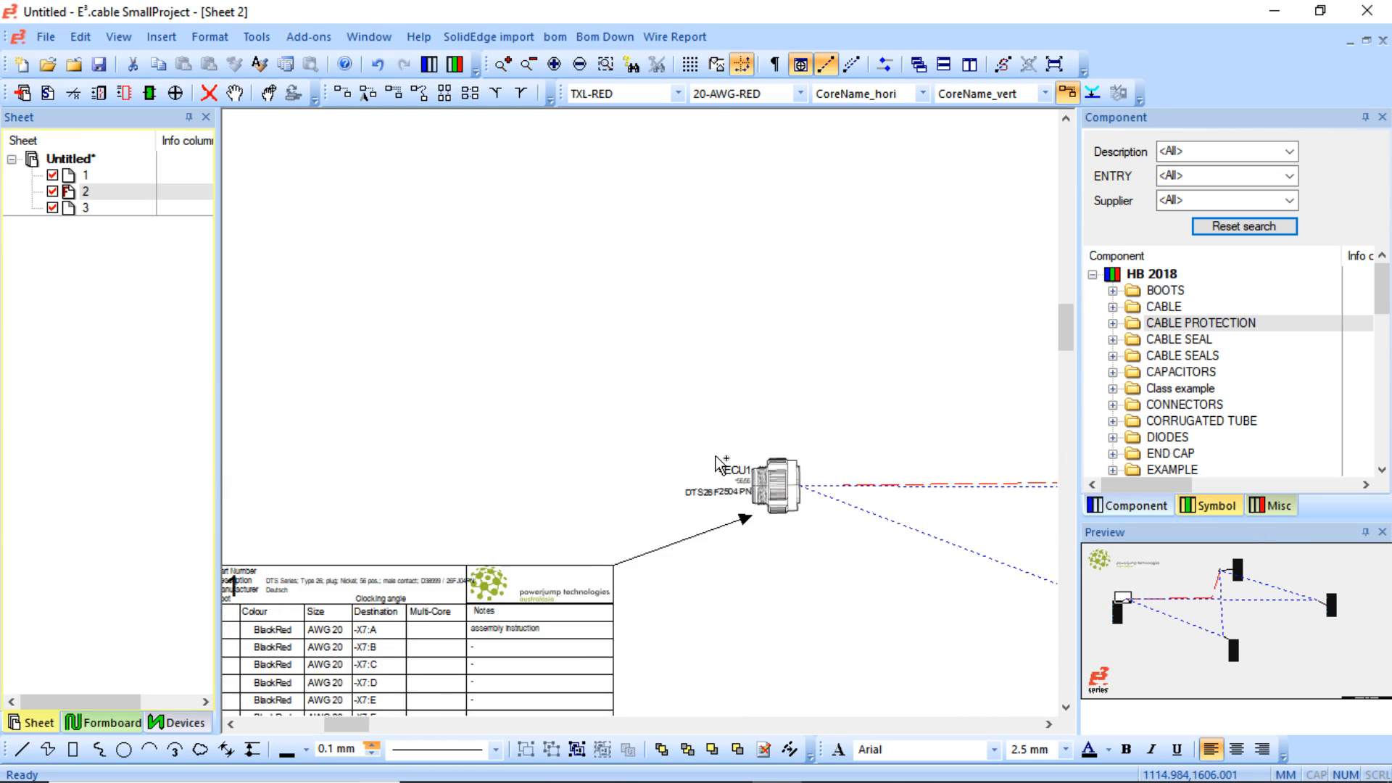
scroll(716, 466, "down", 5)
scroll(716, 457, "left", 4)
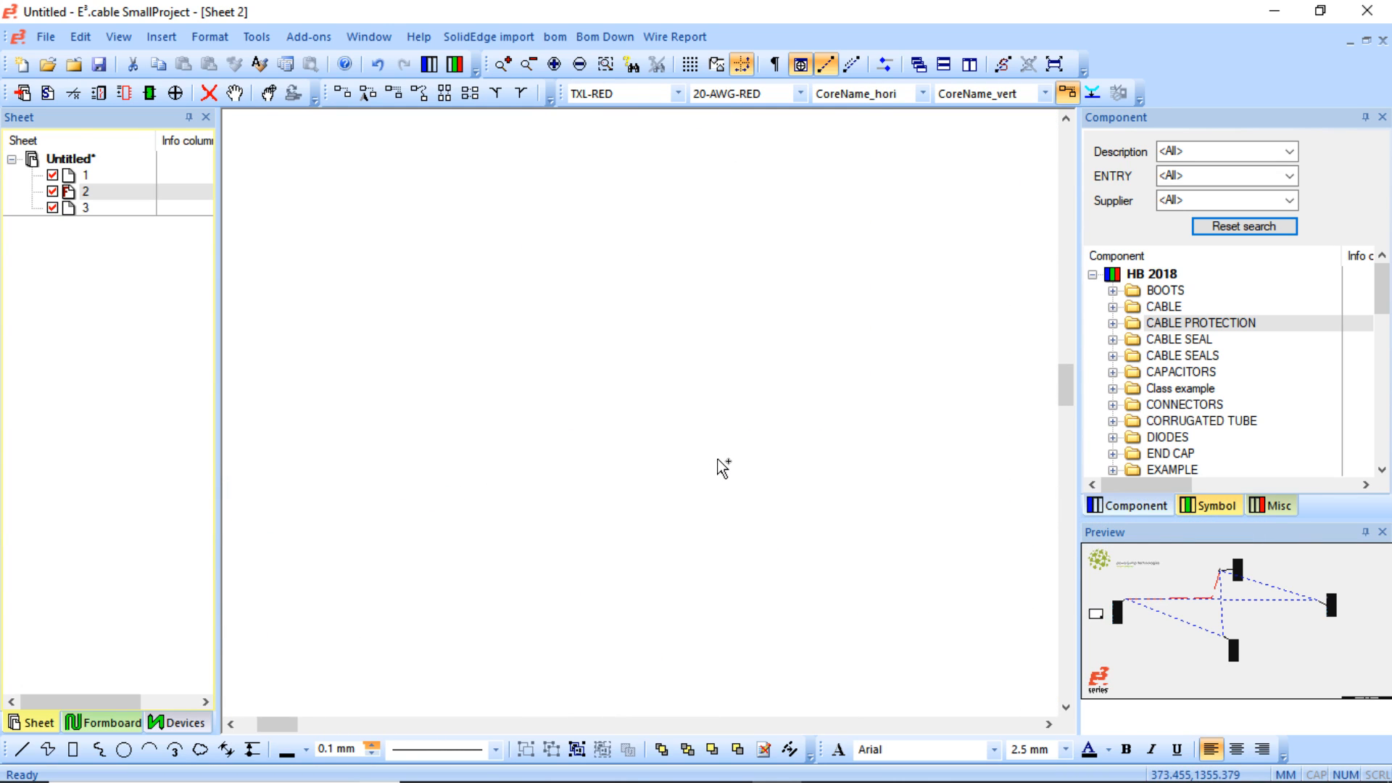
scroll(786, 406, "down", 8, "ctrl")
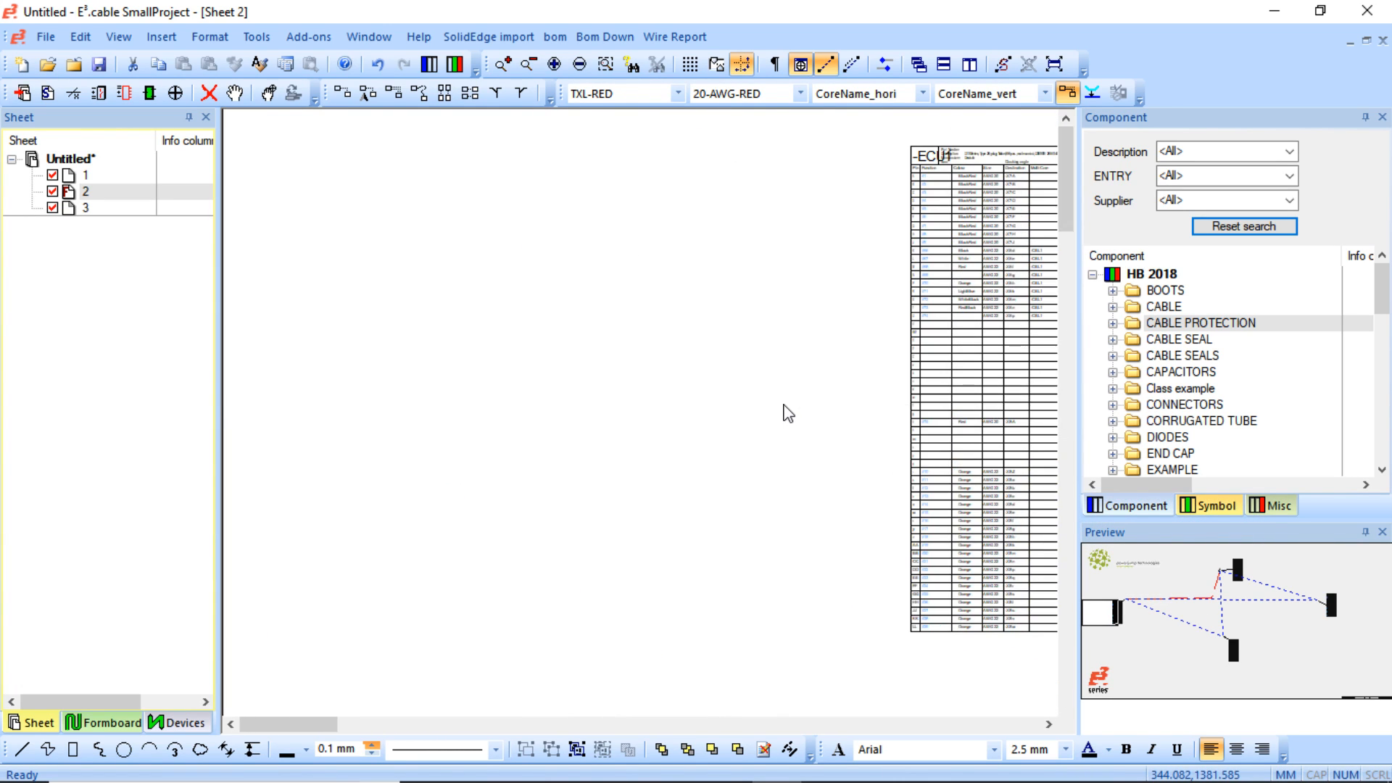
- Draw a segment from the cable end of connector X7 to the node where the ECU1 and X6 segments meet
scroll(759, 261, "up", 5, "ctrl")
scroll(523, 311, "up", 3, "ctrl")
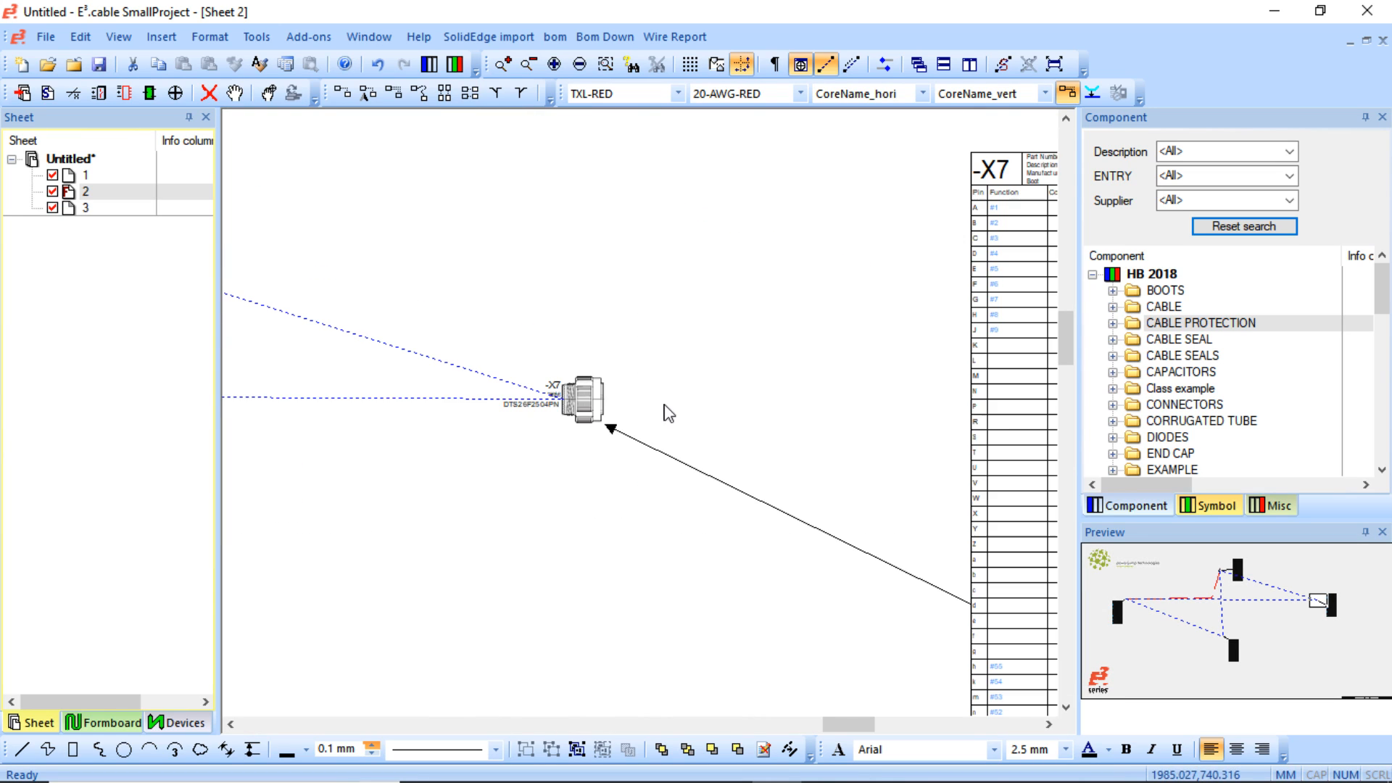
left_click_drag(583, 401, 602, 402)
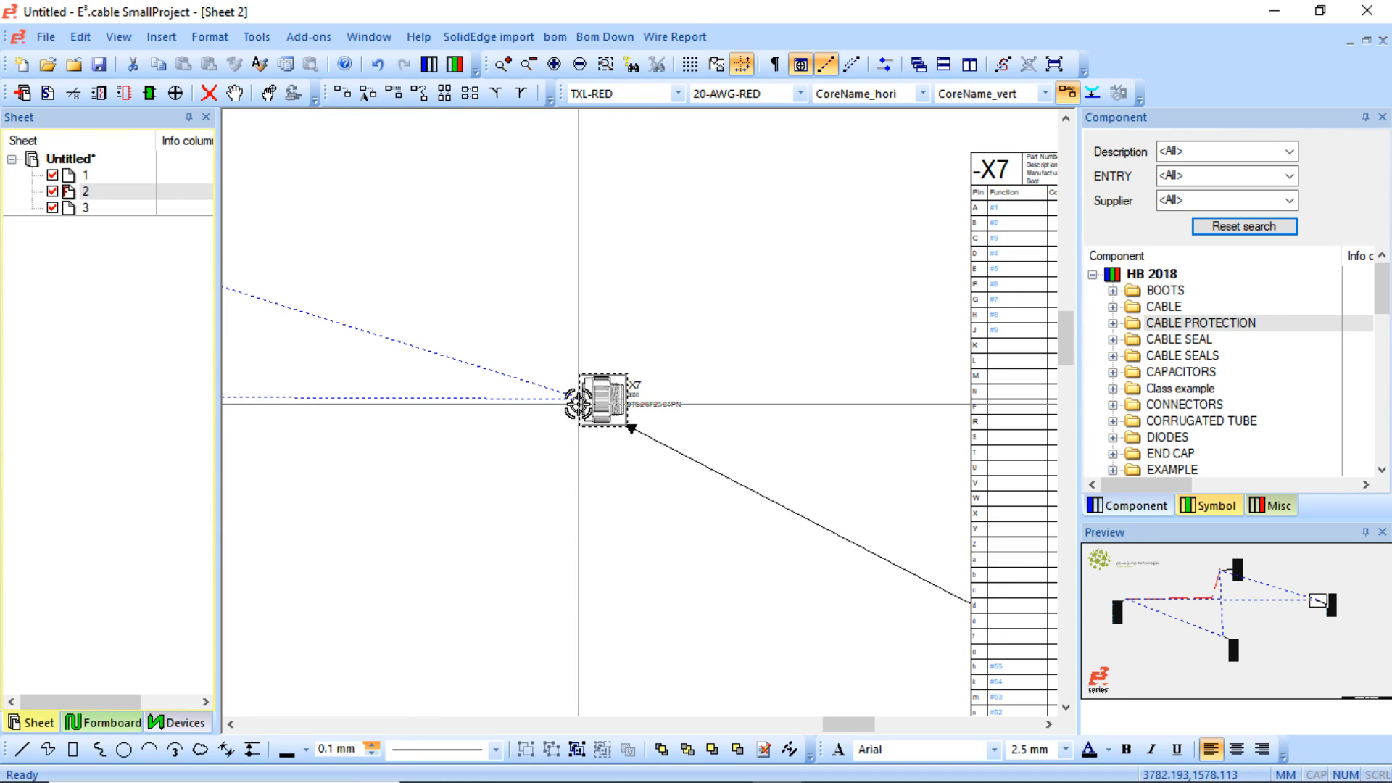
scroll(503, 395, "left", 8)
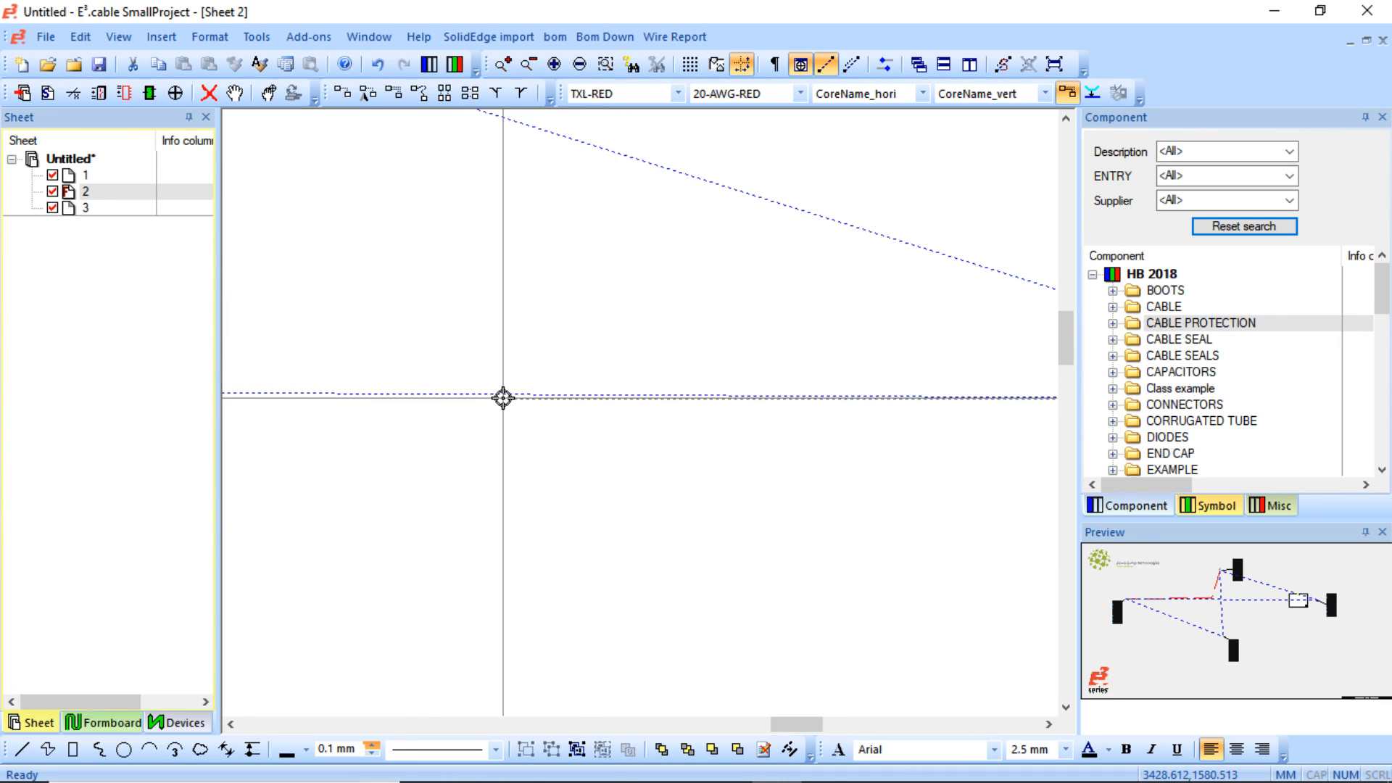
scroll(505, 396, "left", 8)
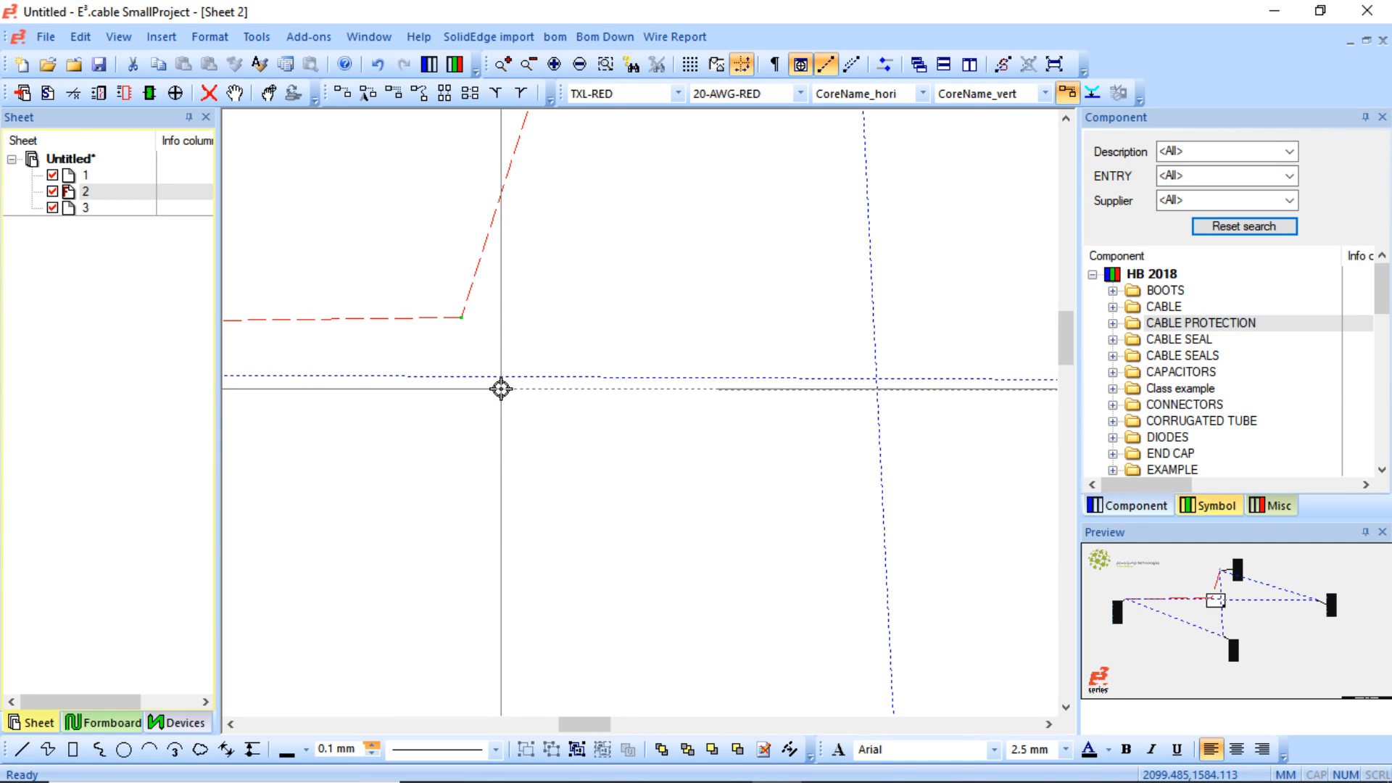
left_click(544, 318)
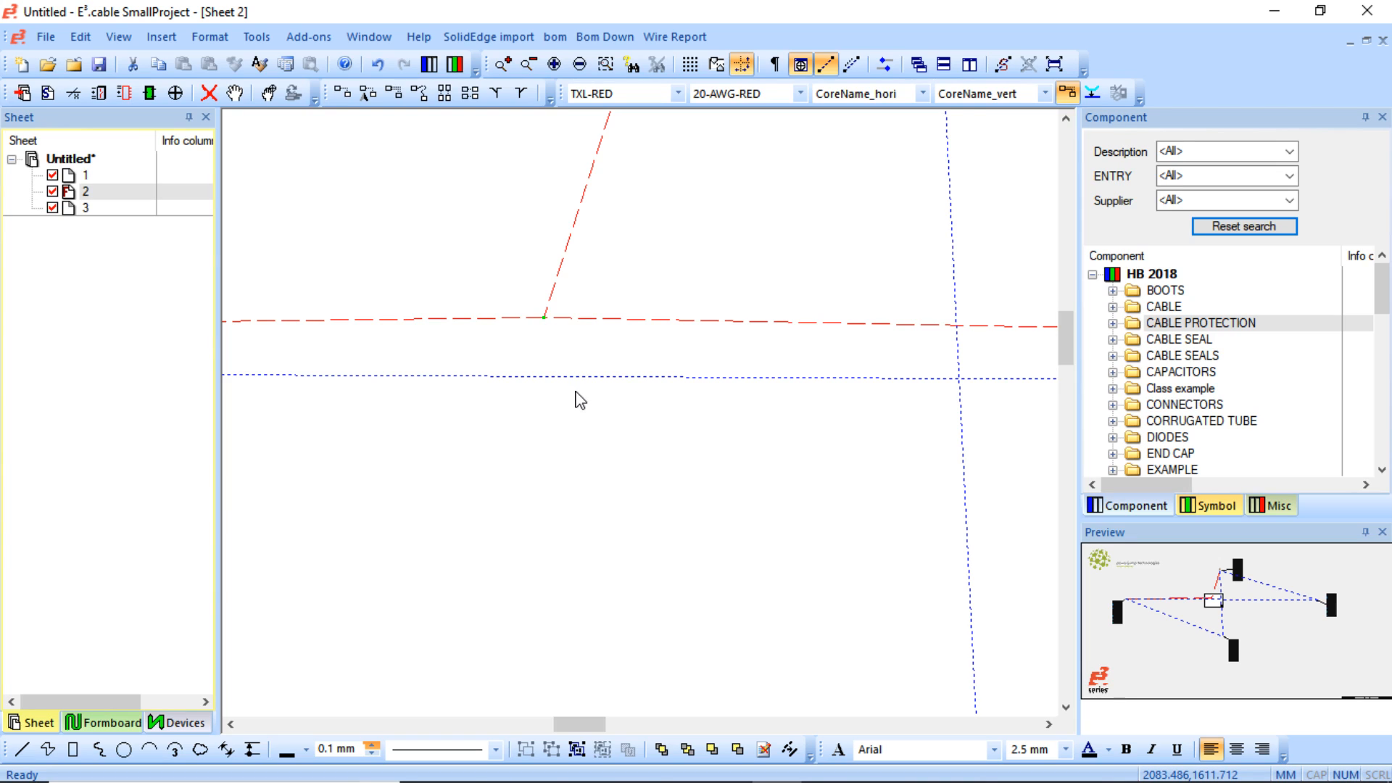
left_click(593, 460)
scroll(718, 547, "left", 2)
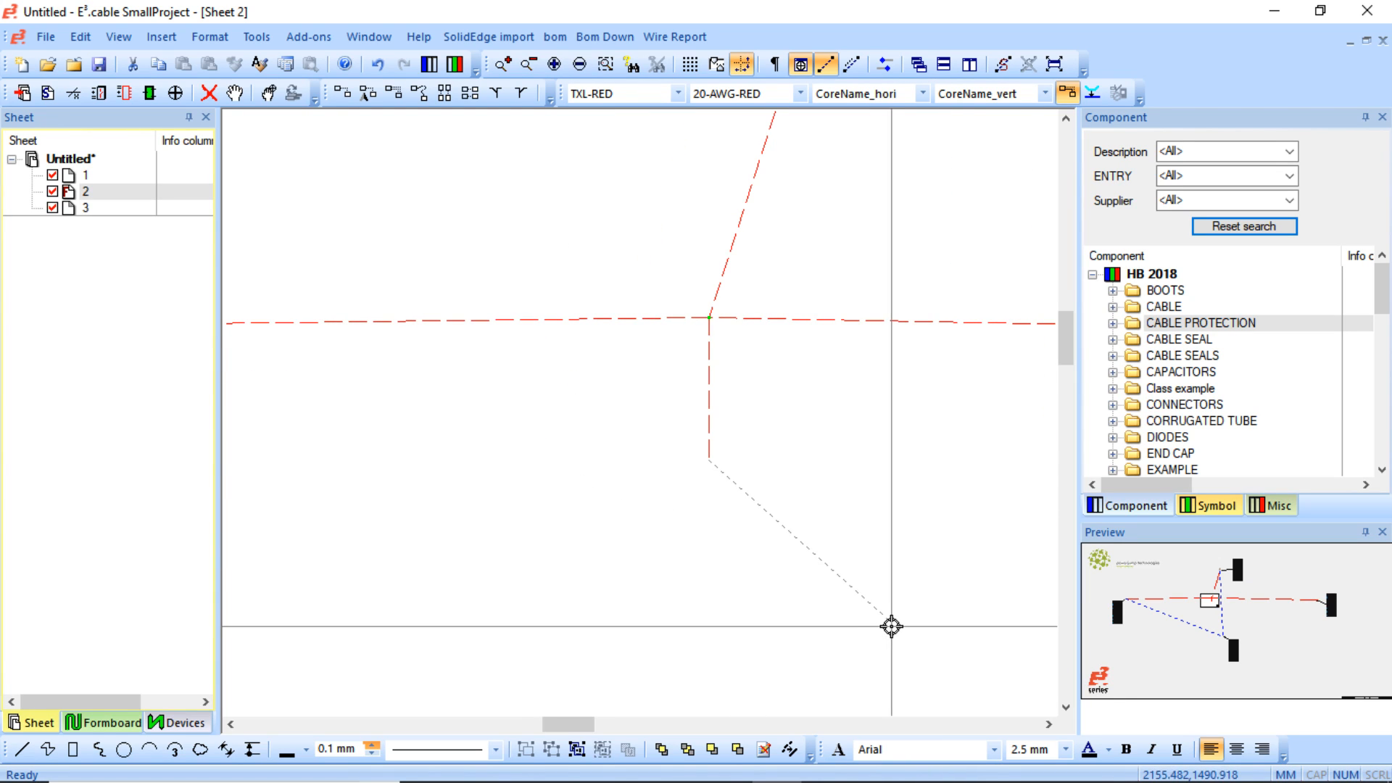
key("Escape")
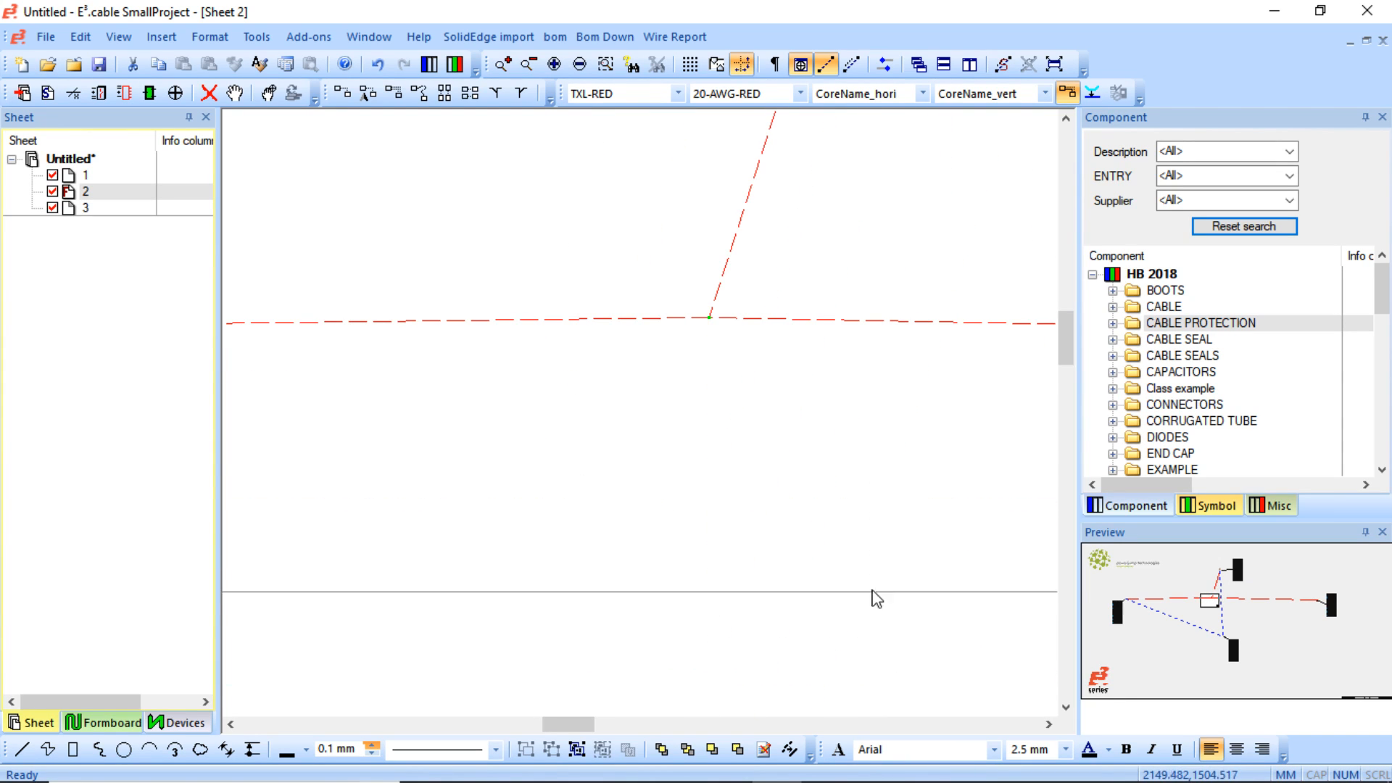
- Draw a segment from the shared branch node down to the cable end of connector X8
left_click(710, 319)
scroll(943, 522, "right", 2)
scroll(906, 525, "down", 5)
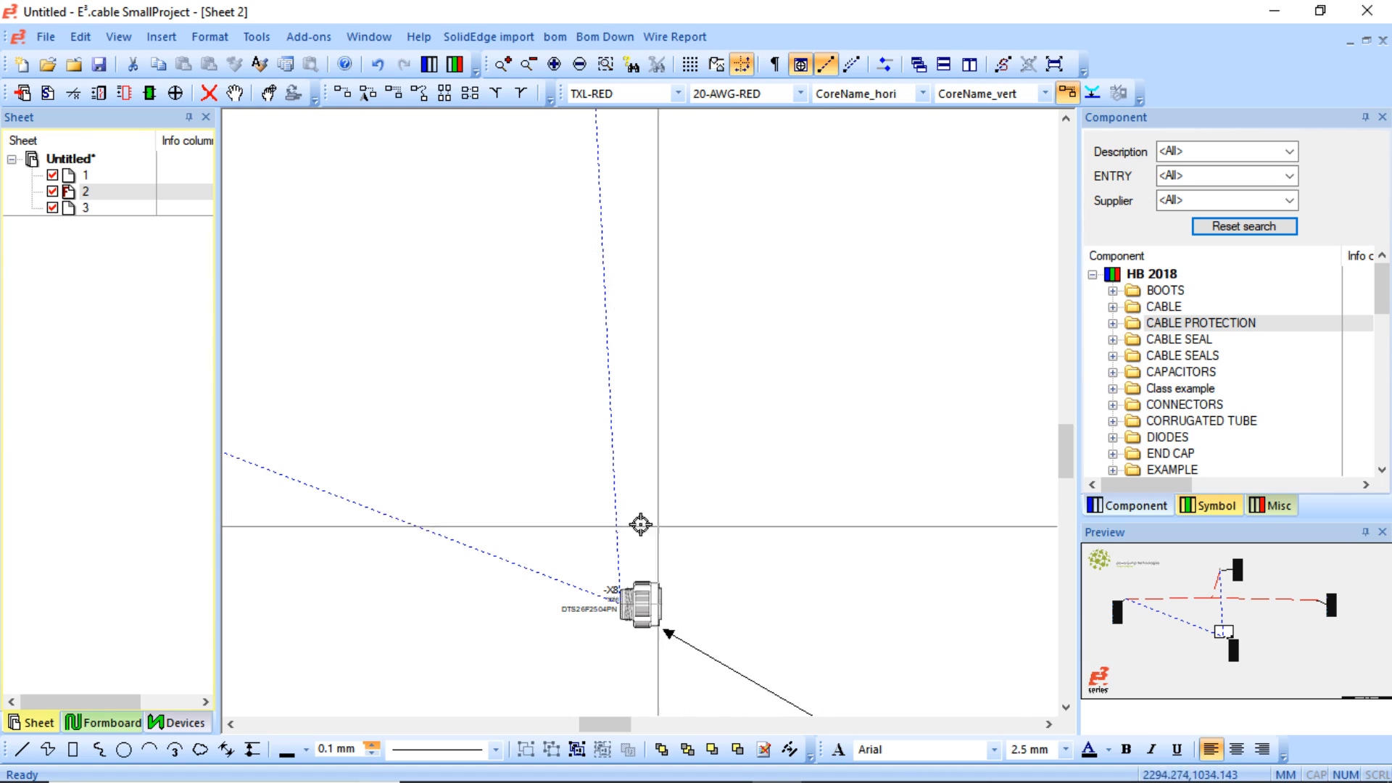
left_click(661, 589)
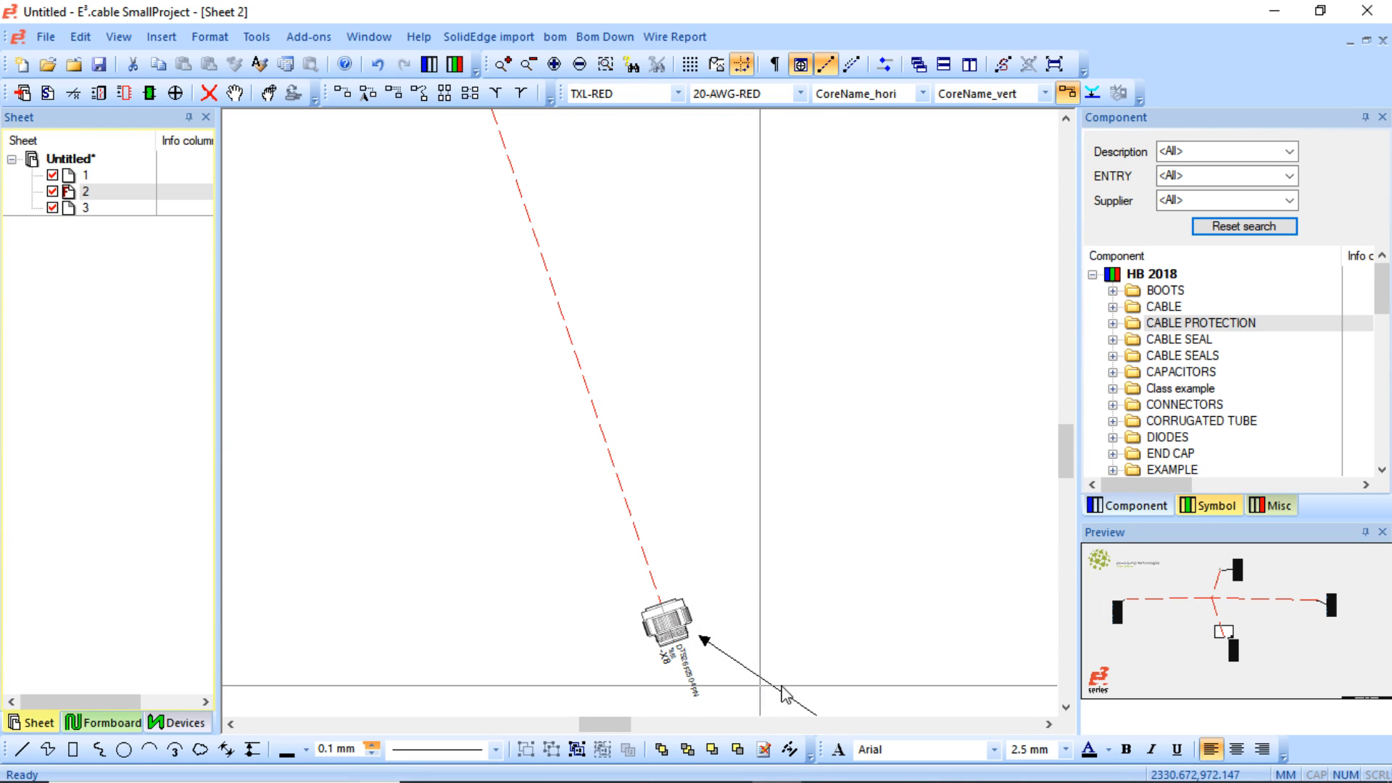
- Examine the routed harness on sheet 2, from the central branch node out to the connectors and their pin tables
scroll(708, 610, "down", 3, "ctrl")
scroll(676, 591, "down", 1)
middle_click_drag(423, 498, 831, 495)
scroll(621, 504, "down", 4)
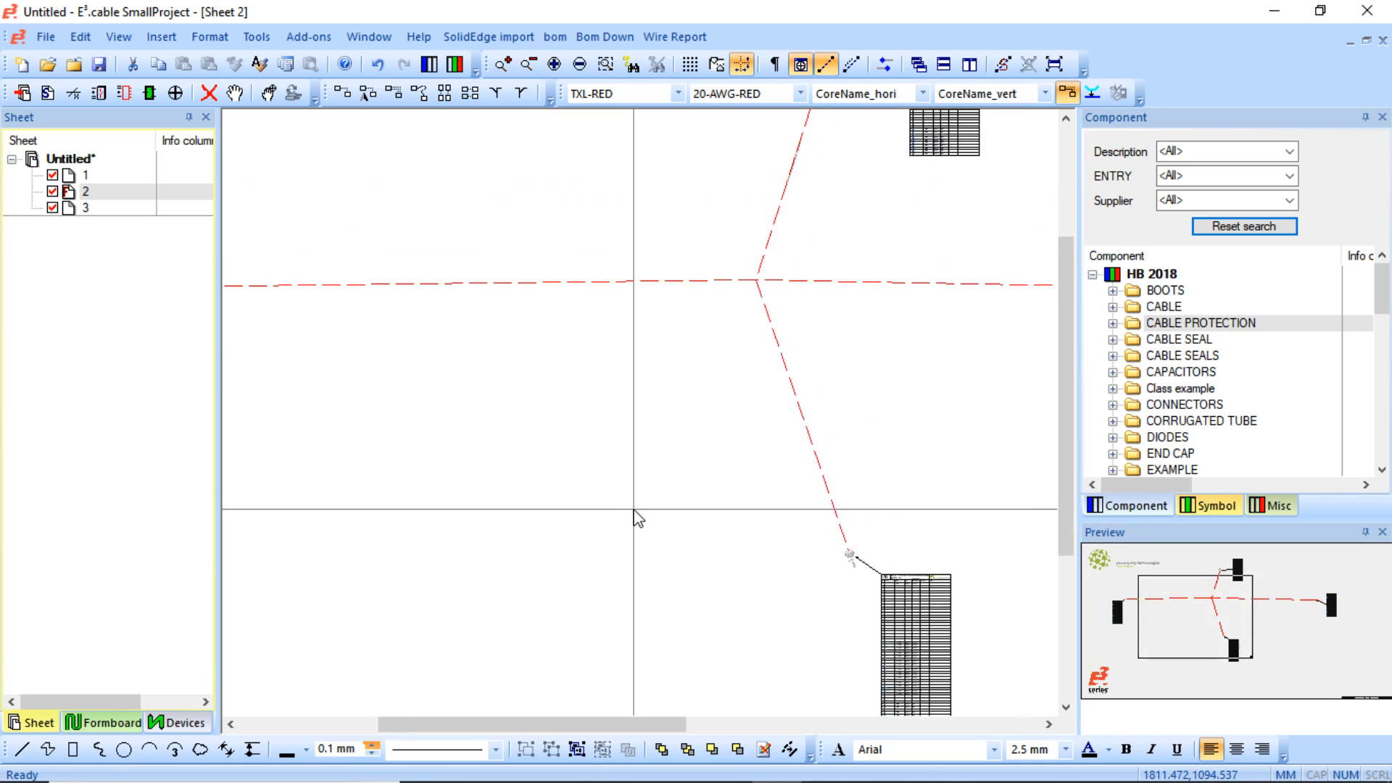
scroll(636, 518, "down", 2)
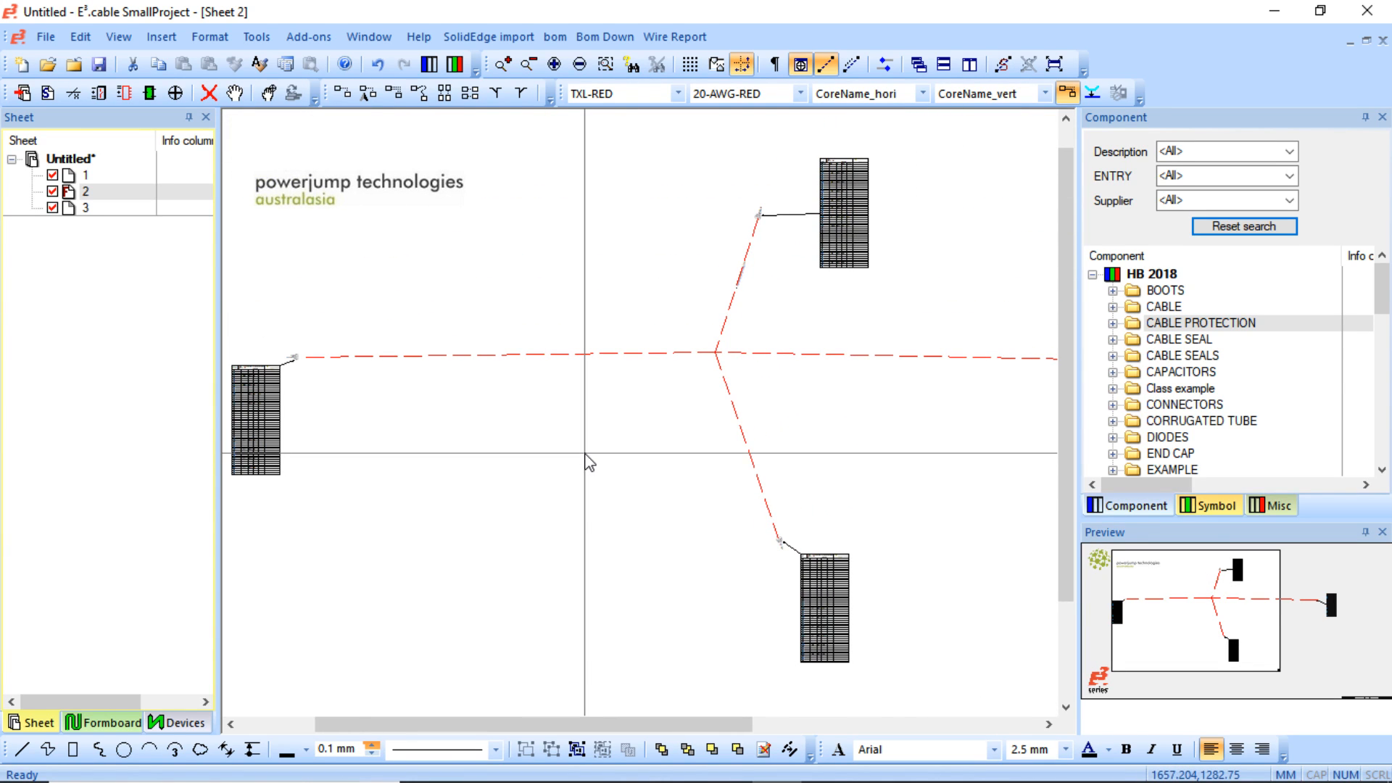
scroll(841, 207, "up", 4)
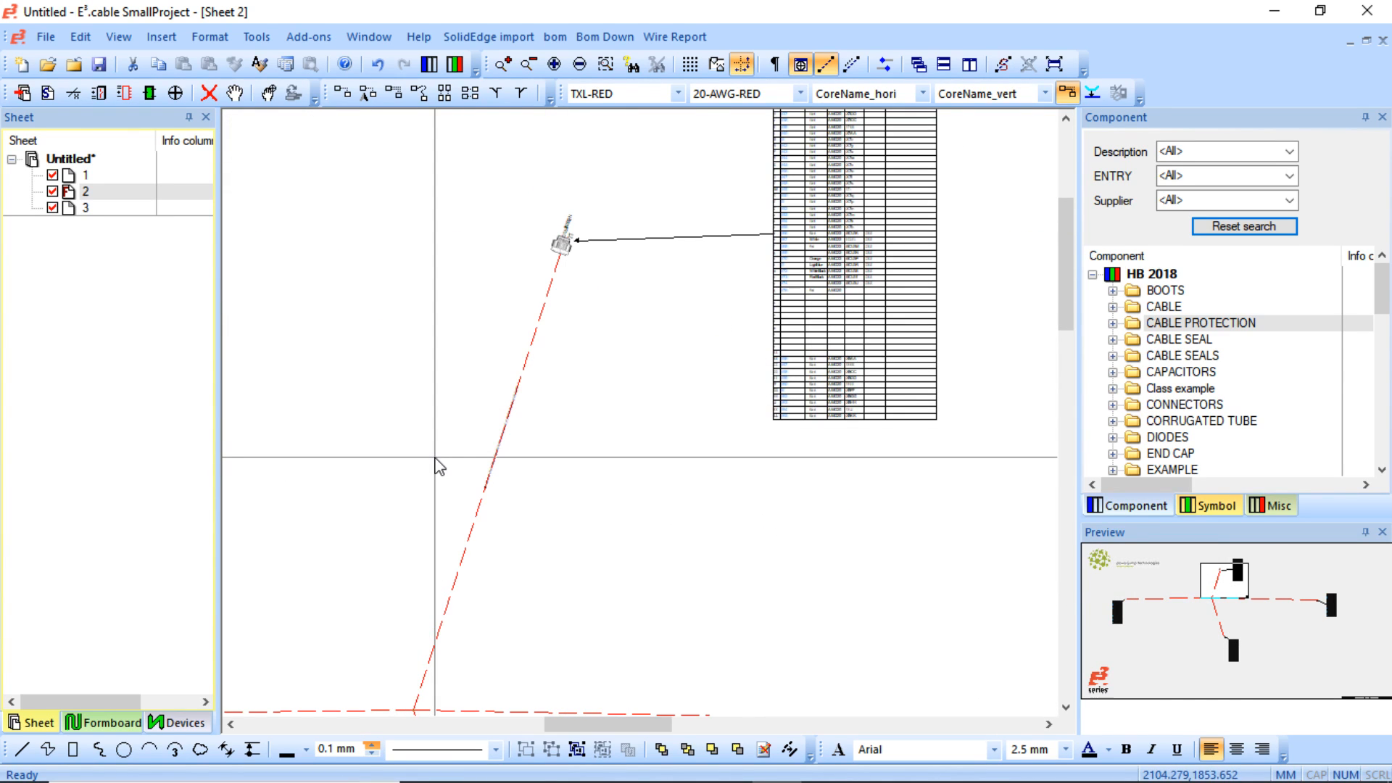
scroll(435, 458, "left", 5)
scroll(436, 457, "down", 2)
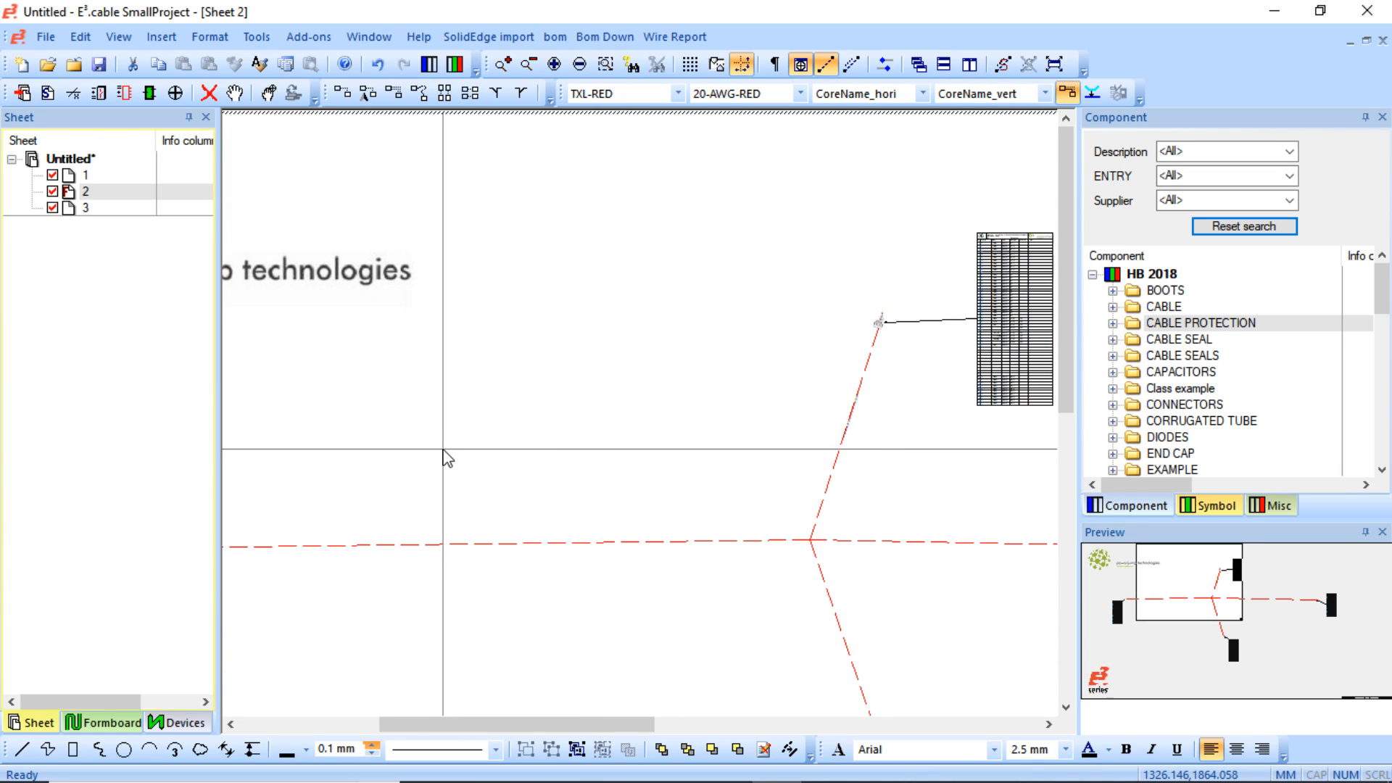
scroll(446, 464, "down", 3)
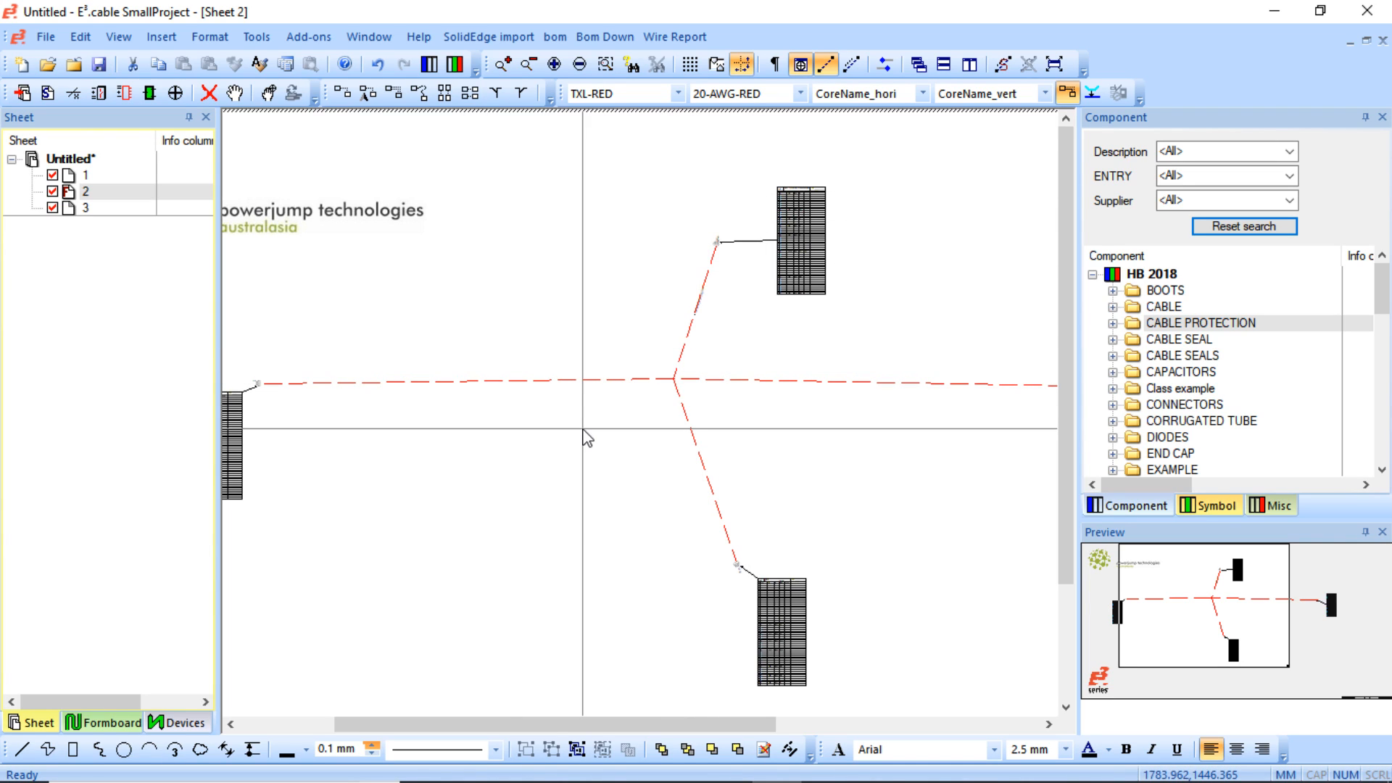
- Inspect the segment diameter and wire bundle cross-section of the segment between ECU1 and the branch node
left_click(491, 384)
right_click(491, 386)
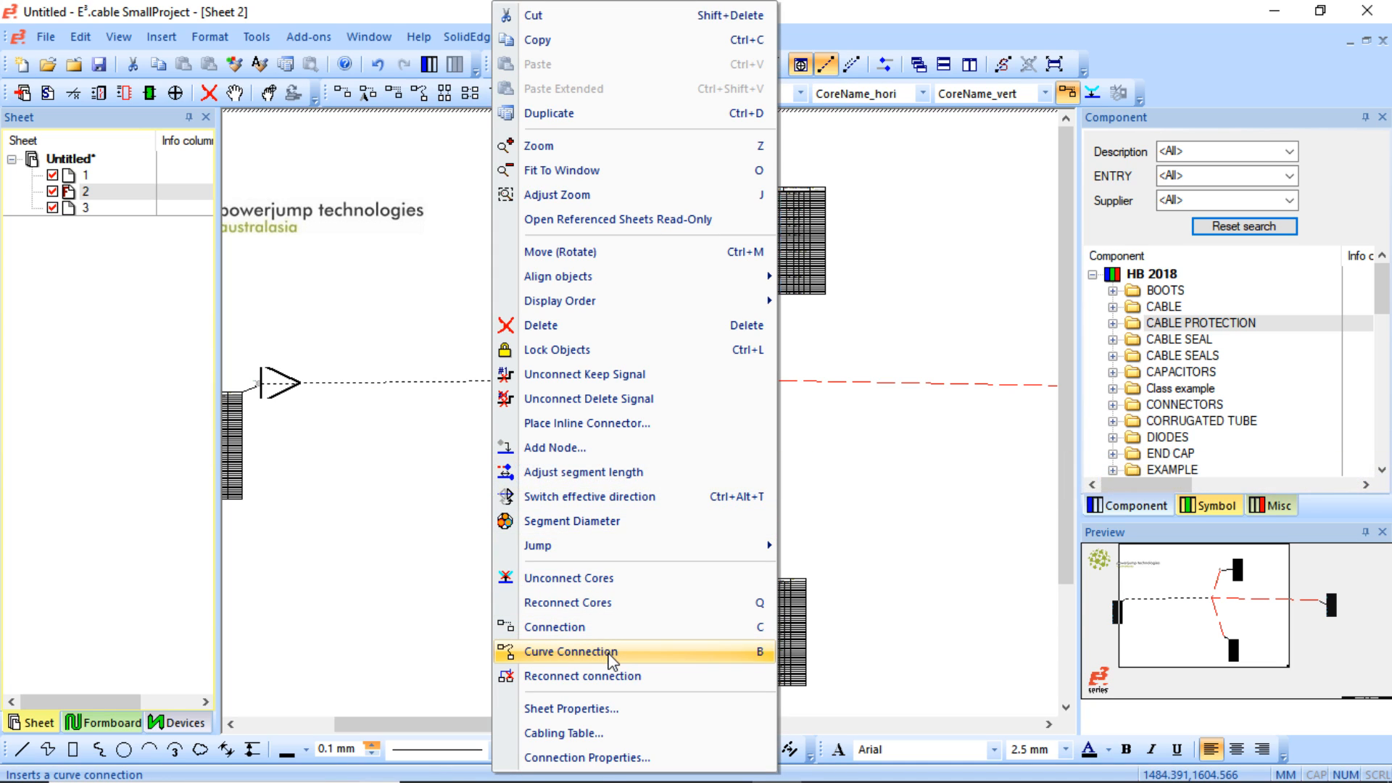
left_click(613, 521)
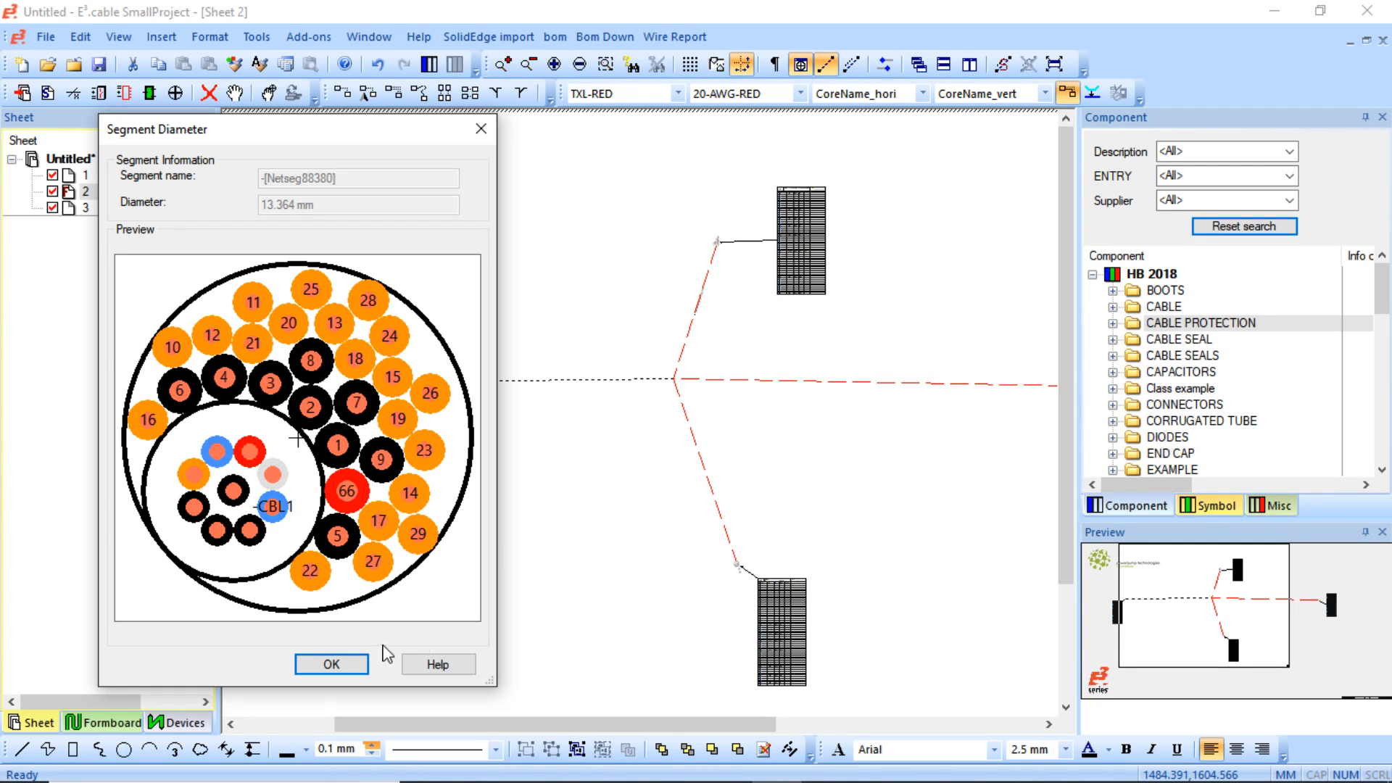
left_click(332, 664)
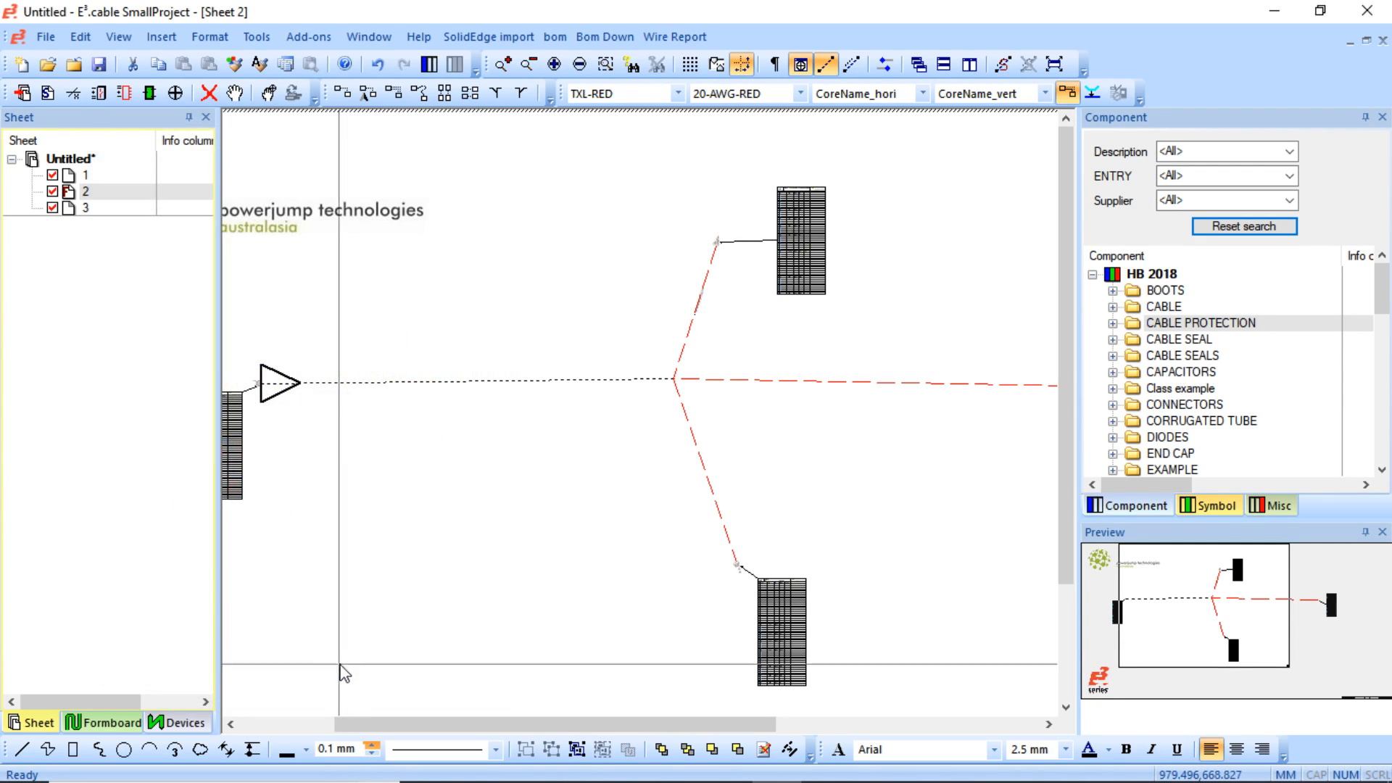
- Set the manufacturing length of the segment between ECU1 and the branch node to 1400 mm and adjust the segment length to match
right_click(442, 380)
left_click(423, 396)
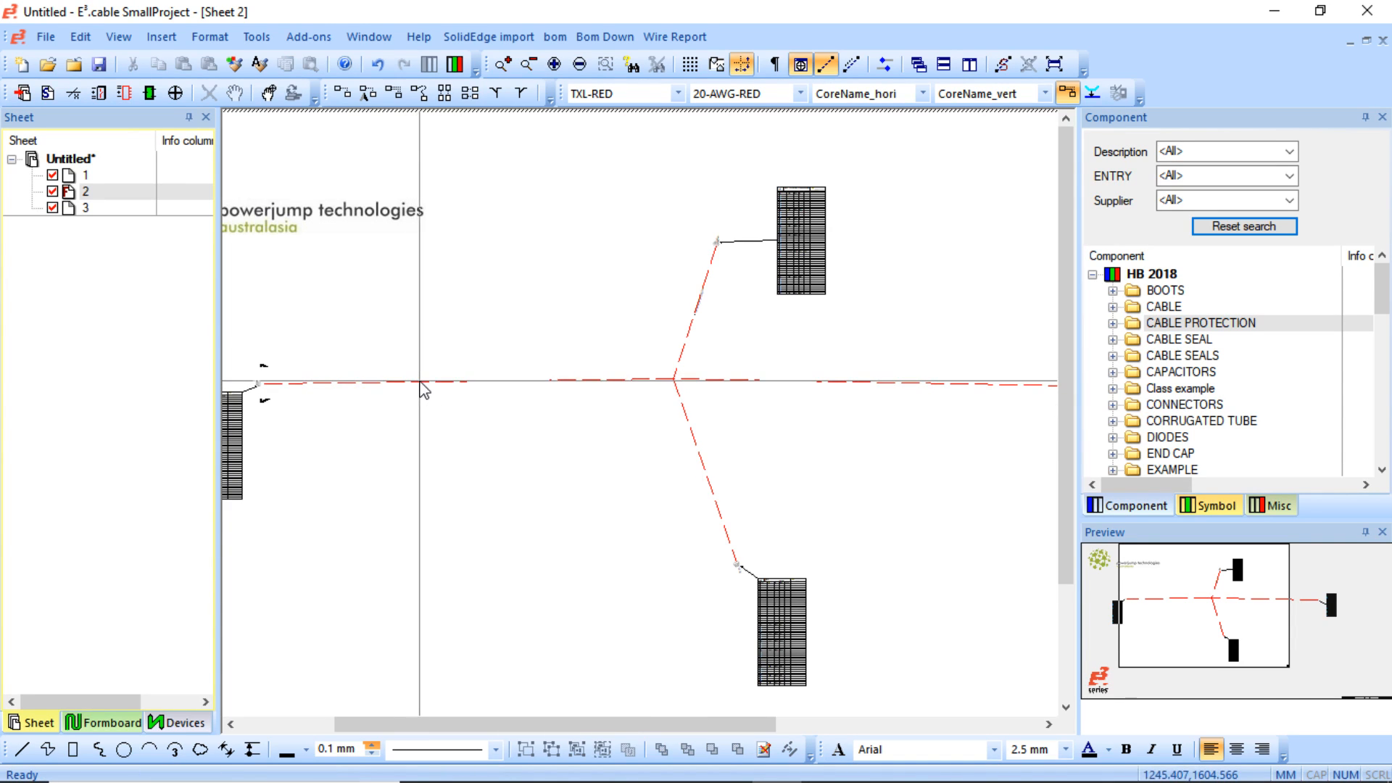
left_click(423, 384)
right_click(423, 384)
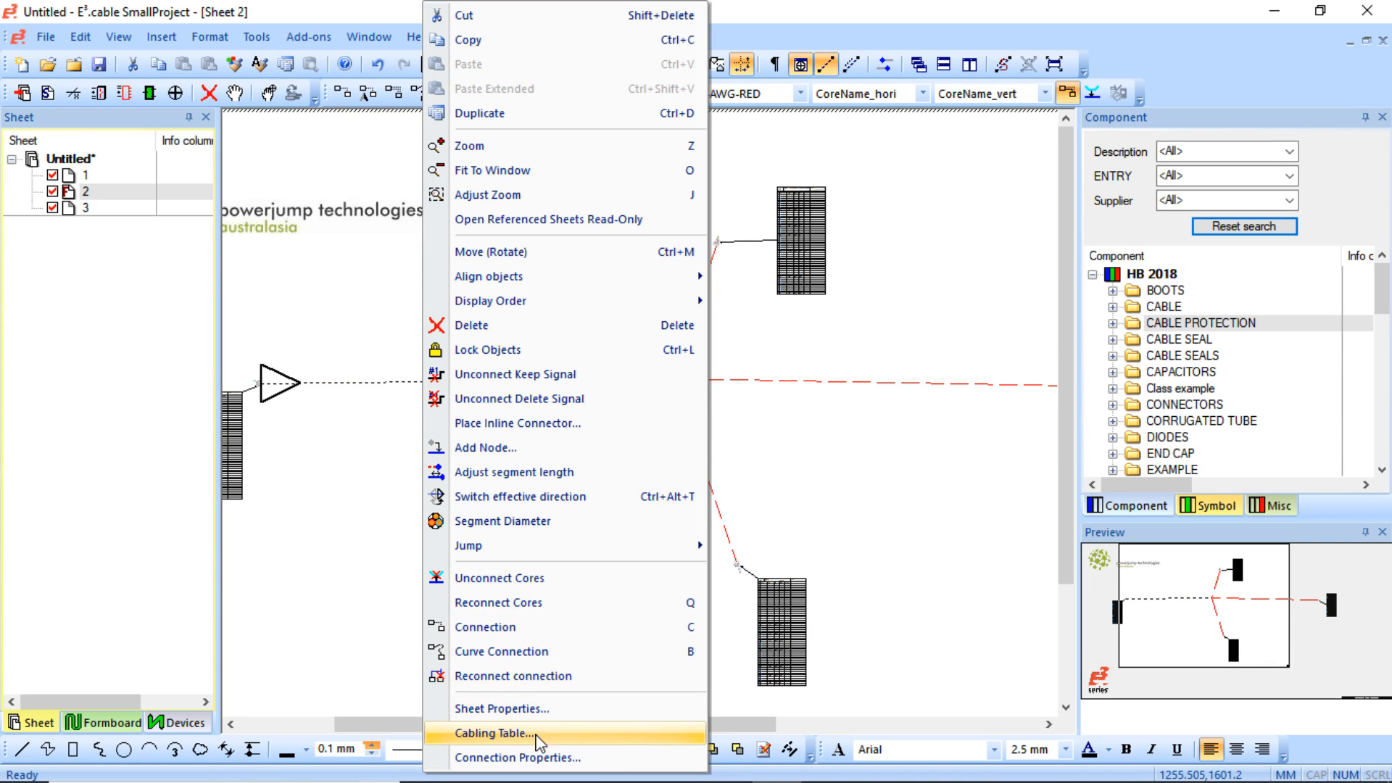
left_click(533, 757)
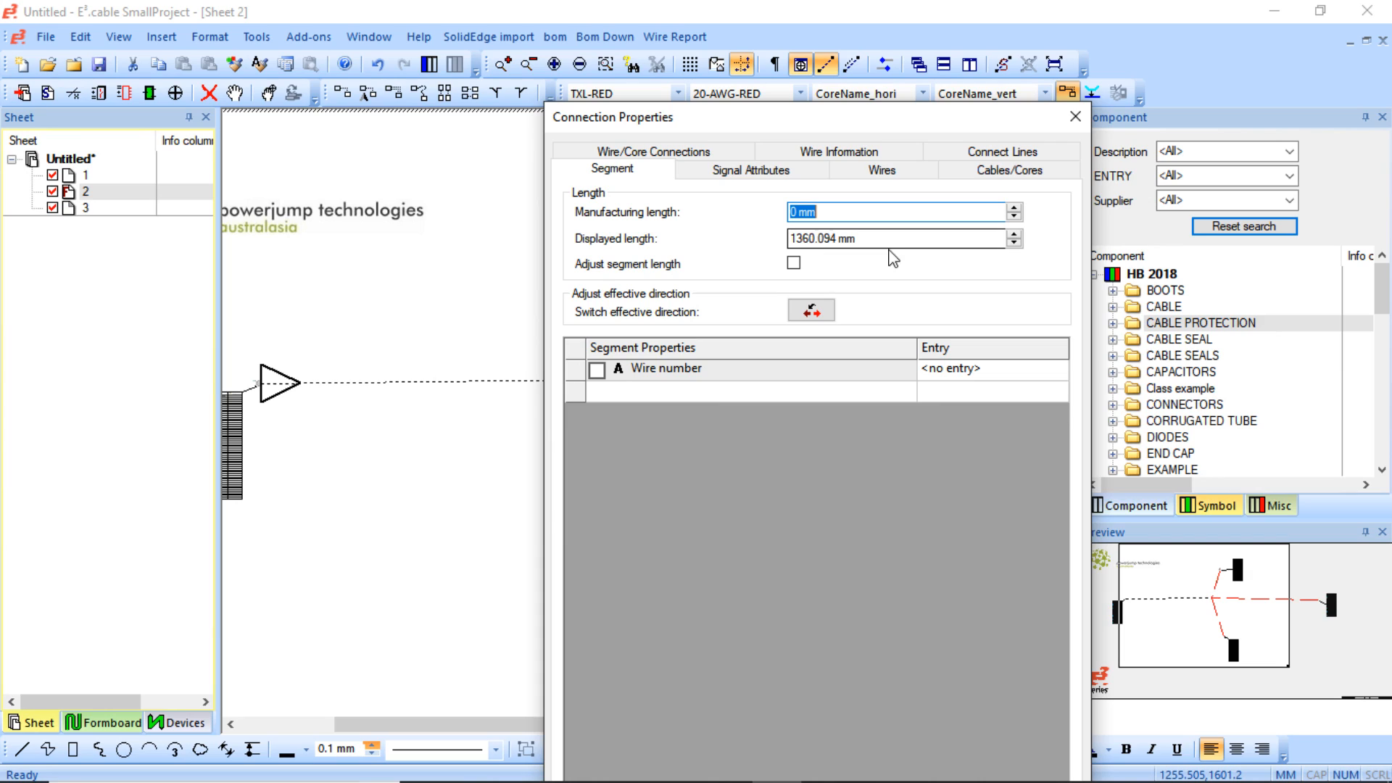
left_click(815, 239)
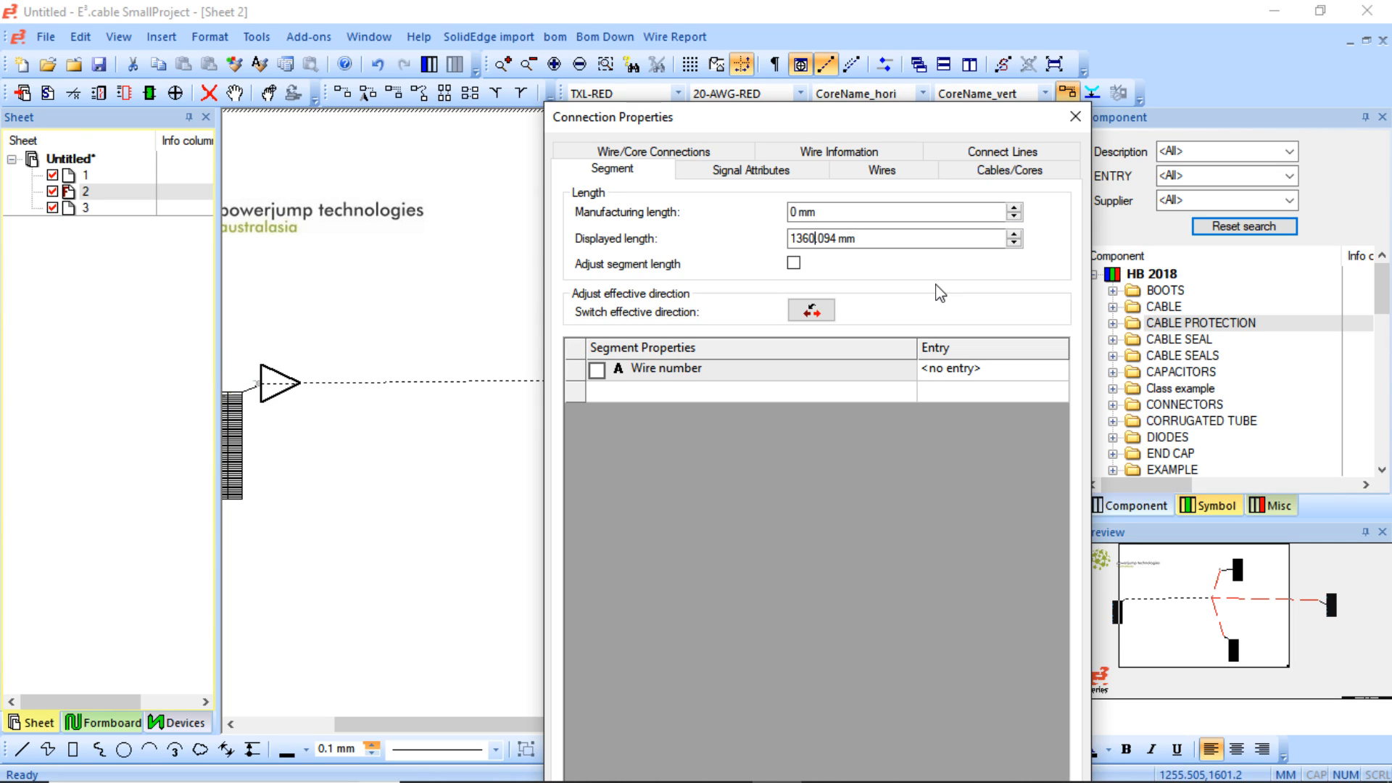
key("shift+Tab")
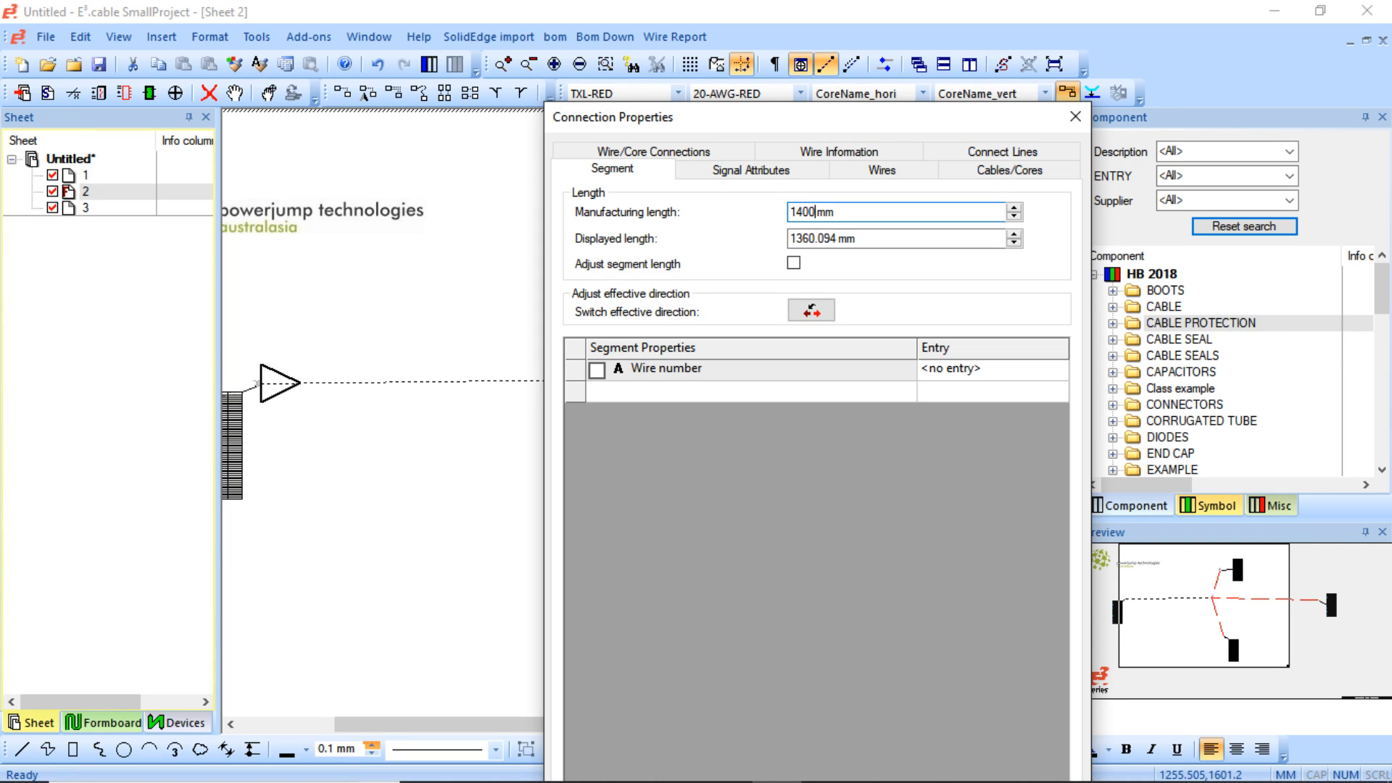
left_click(794, 263)
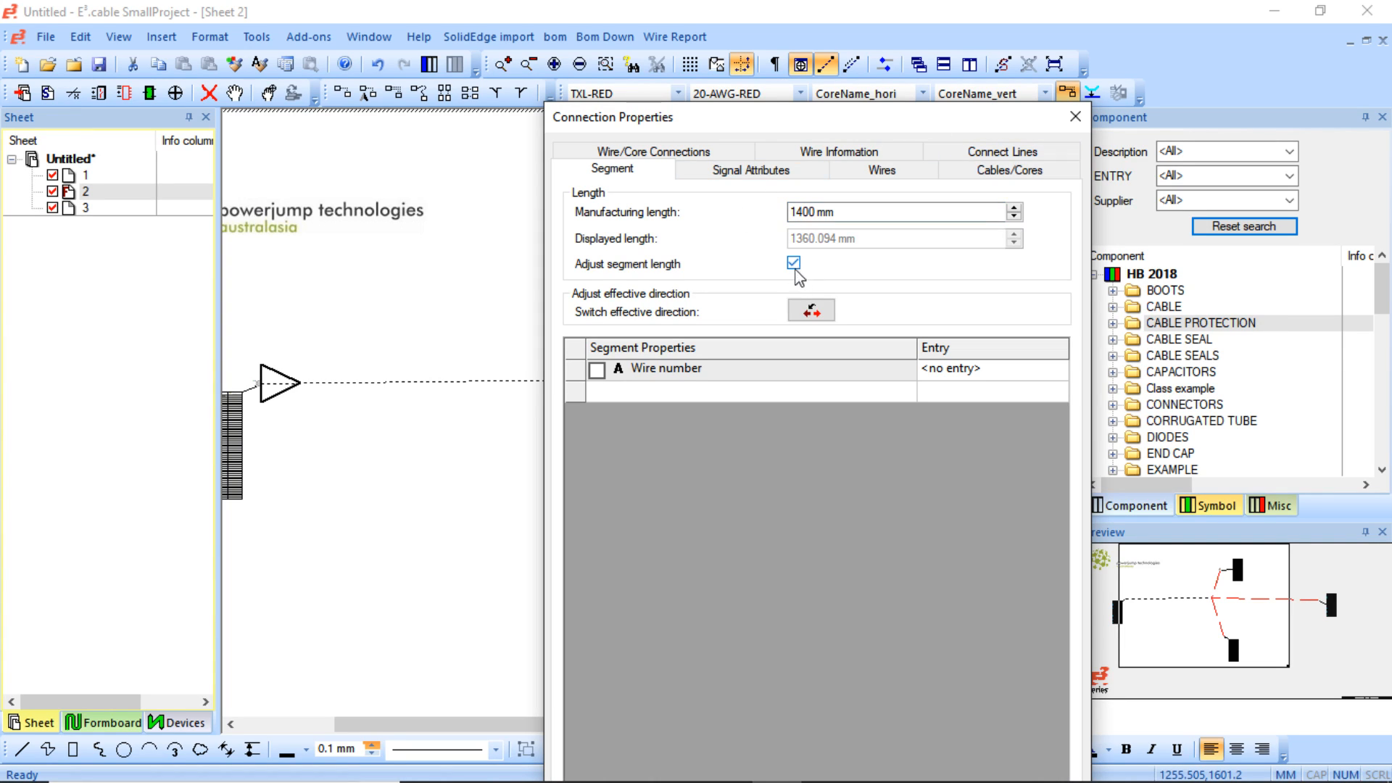
key("Return")
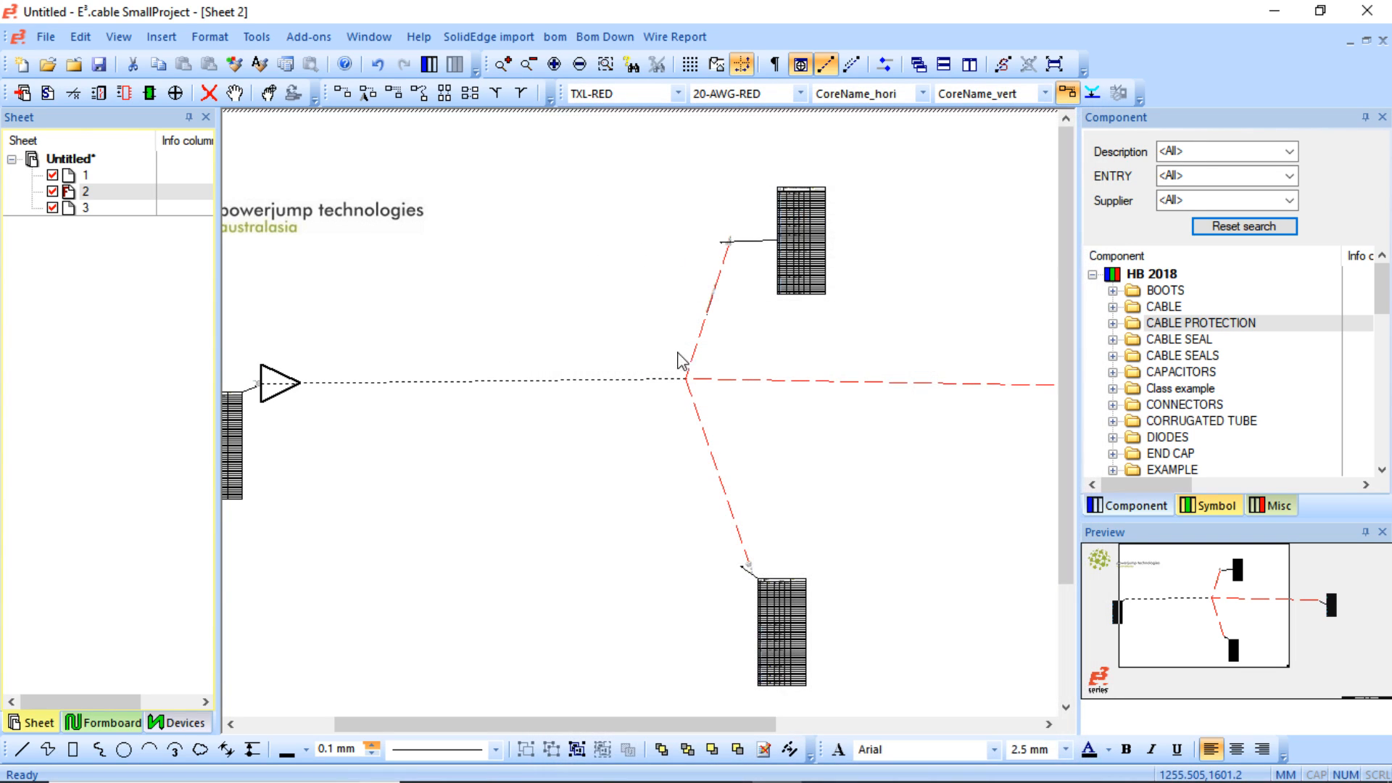
left_click(408, 354)
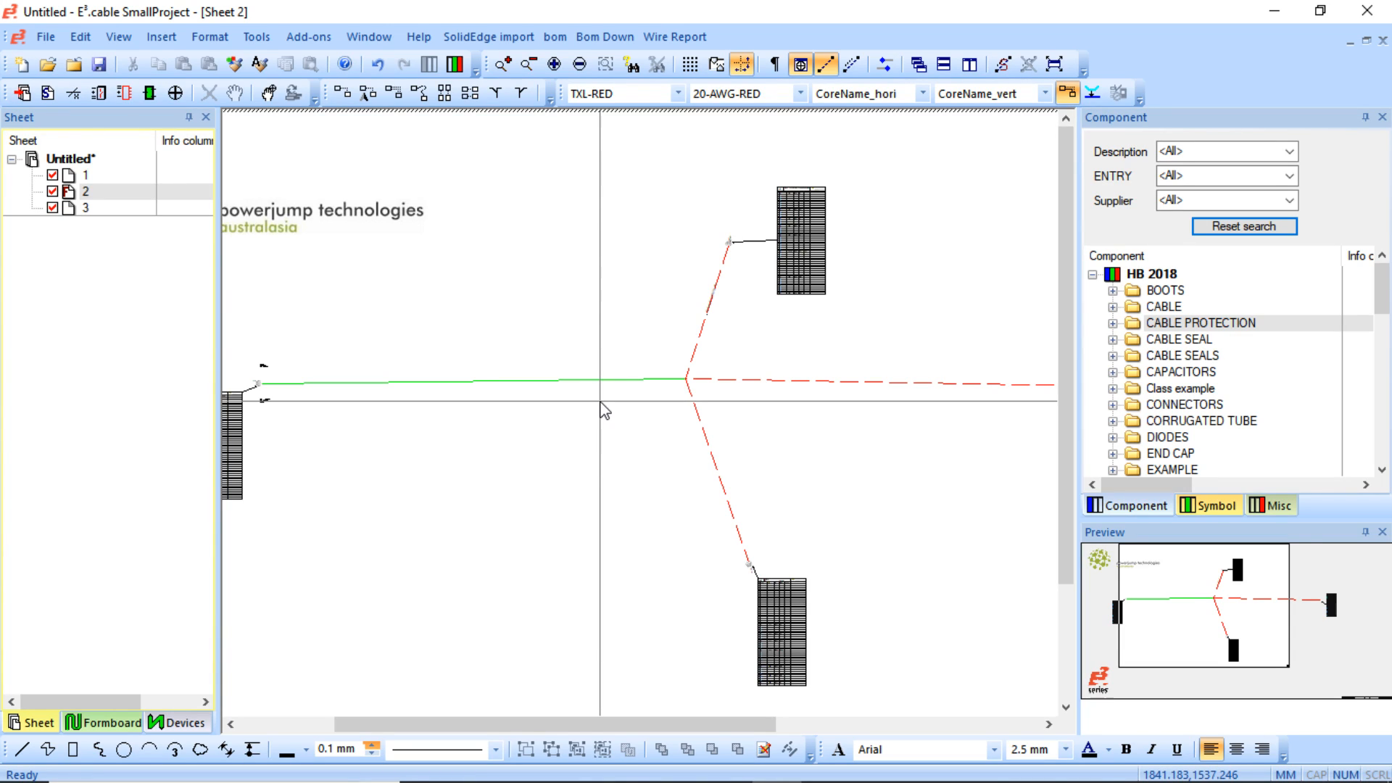
- Set the manufacturing length of the segment between the branch node and connector X6 to 5000 mm, without adjusting its drawn length
right_click(697, 349)
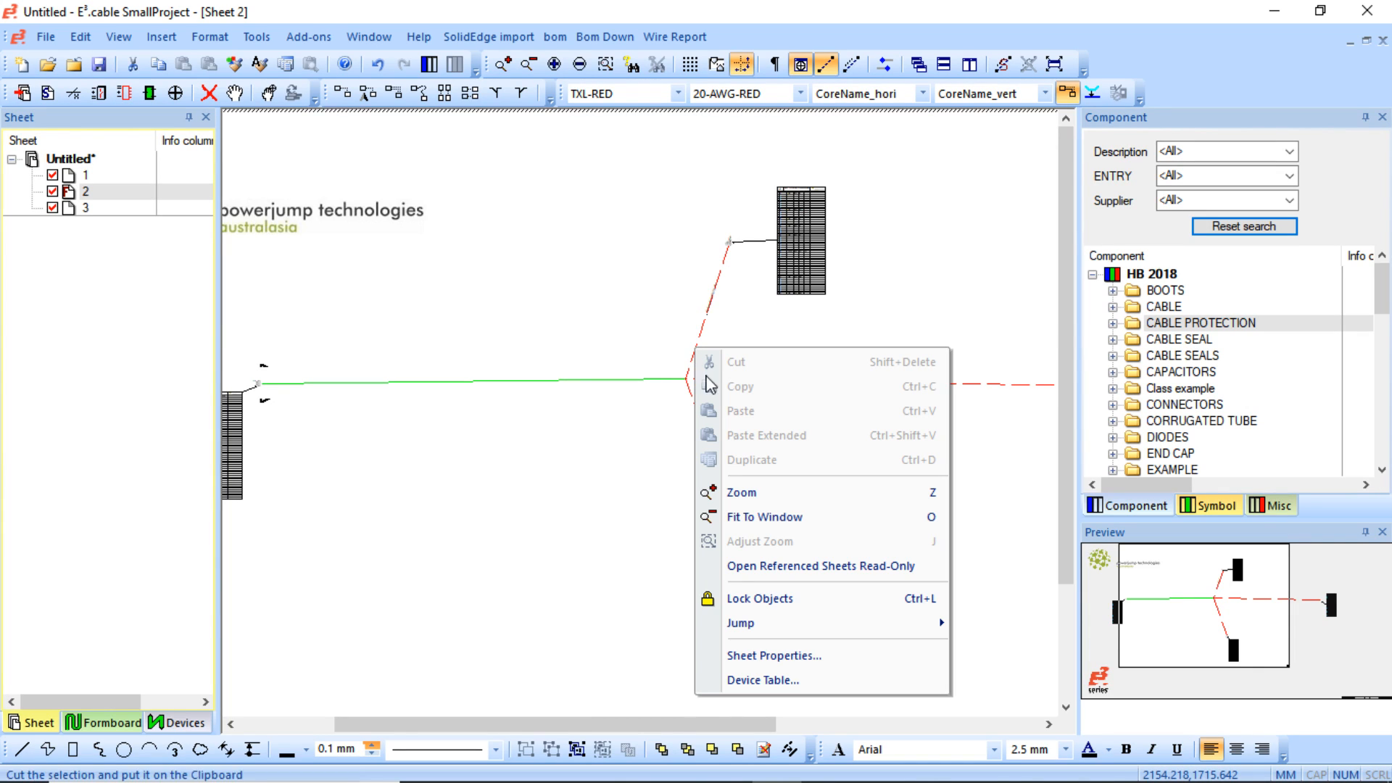
left_click(709, 323)
right_click(707, 330)
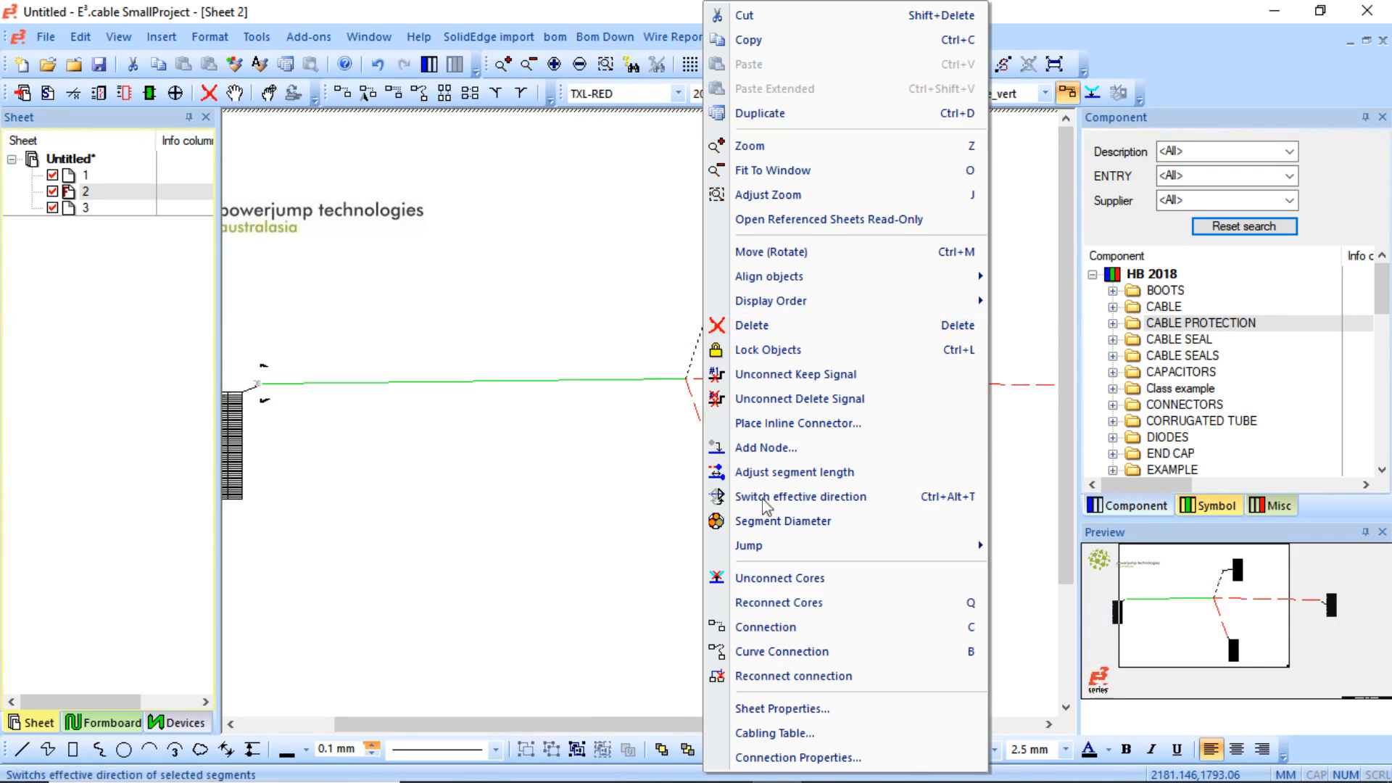
left_click(798, 757)
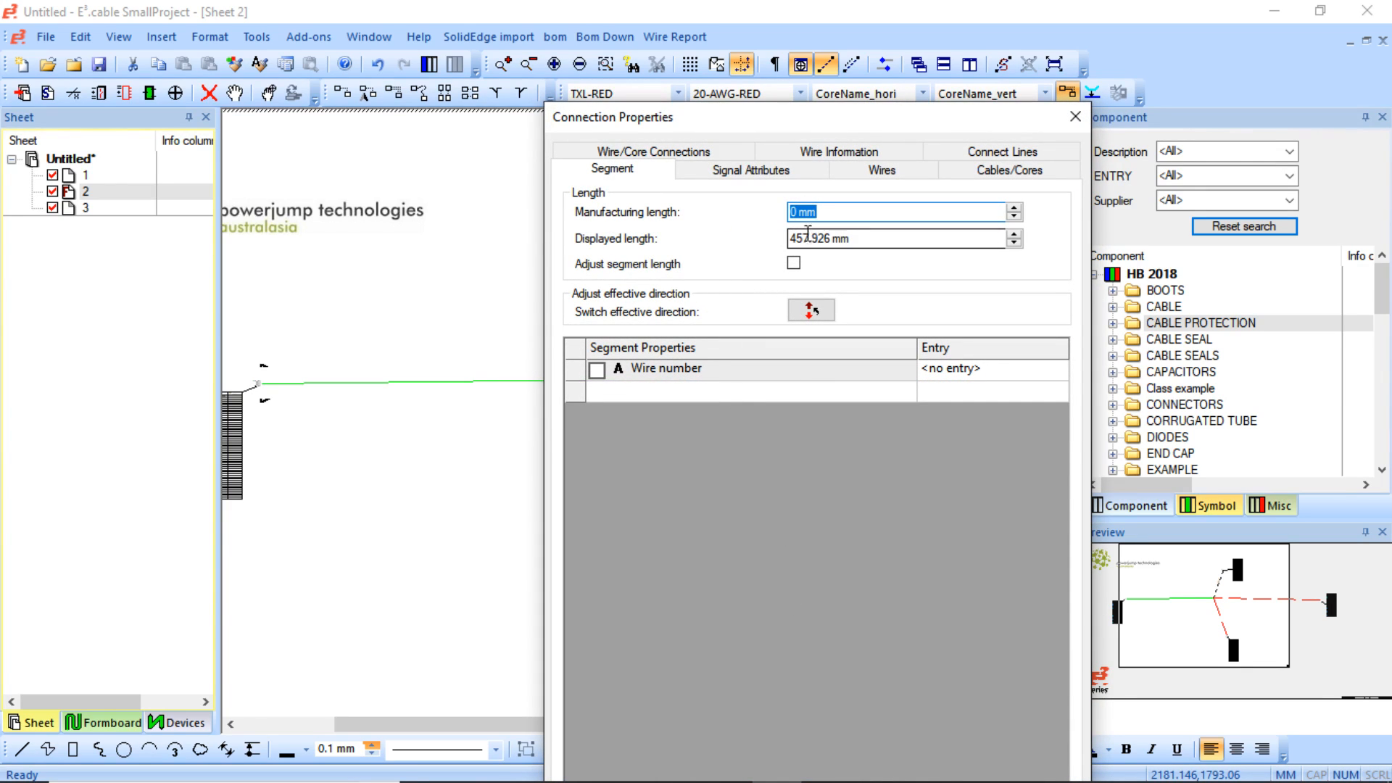
left_click(786, 212)
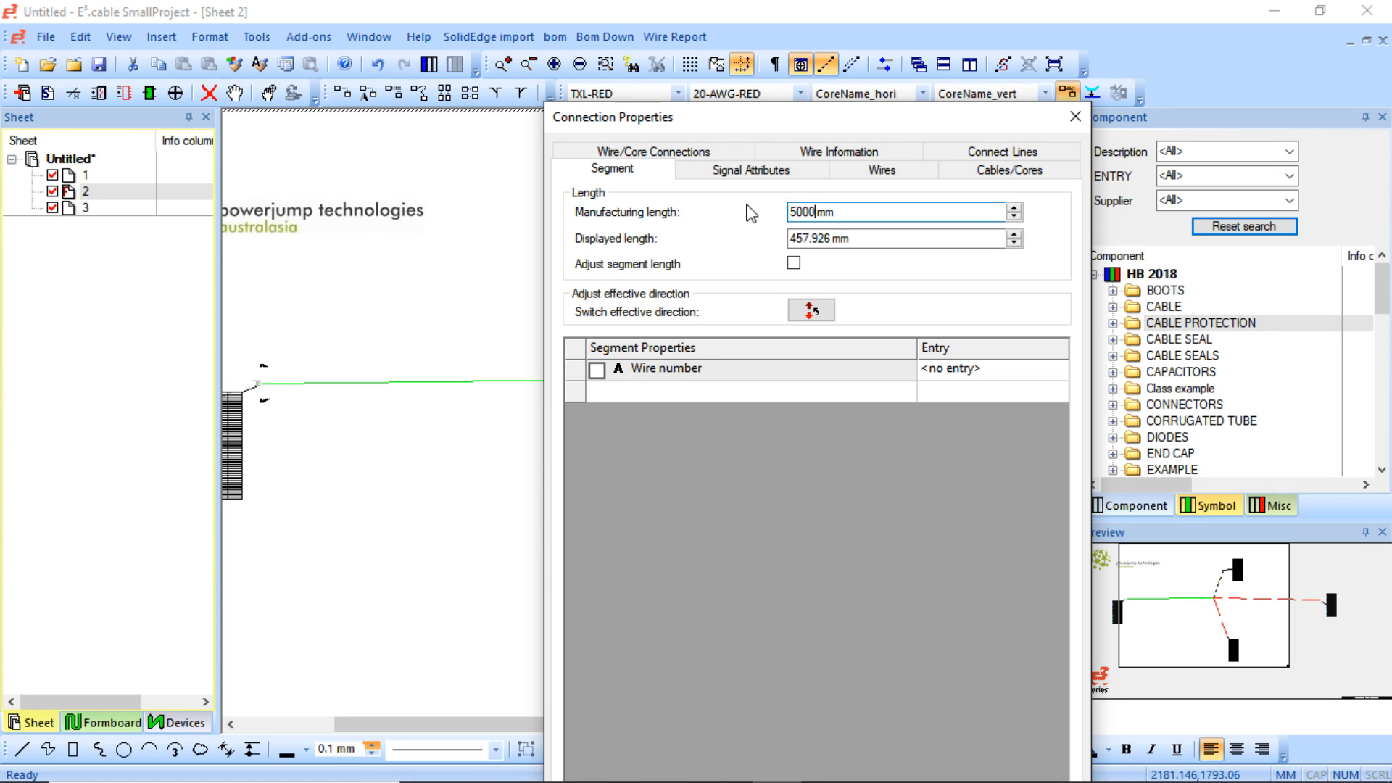
key("Return")
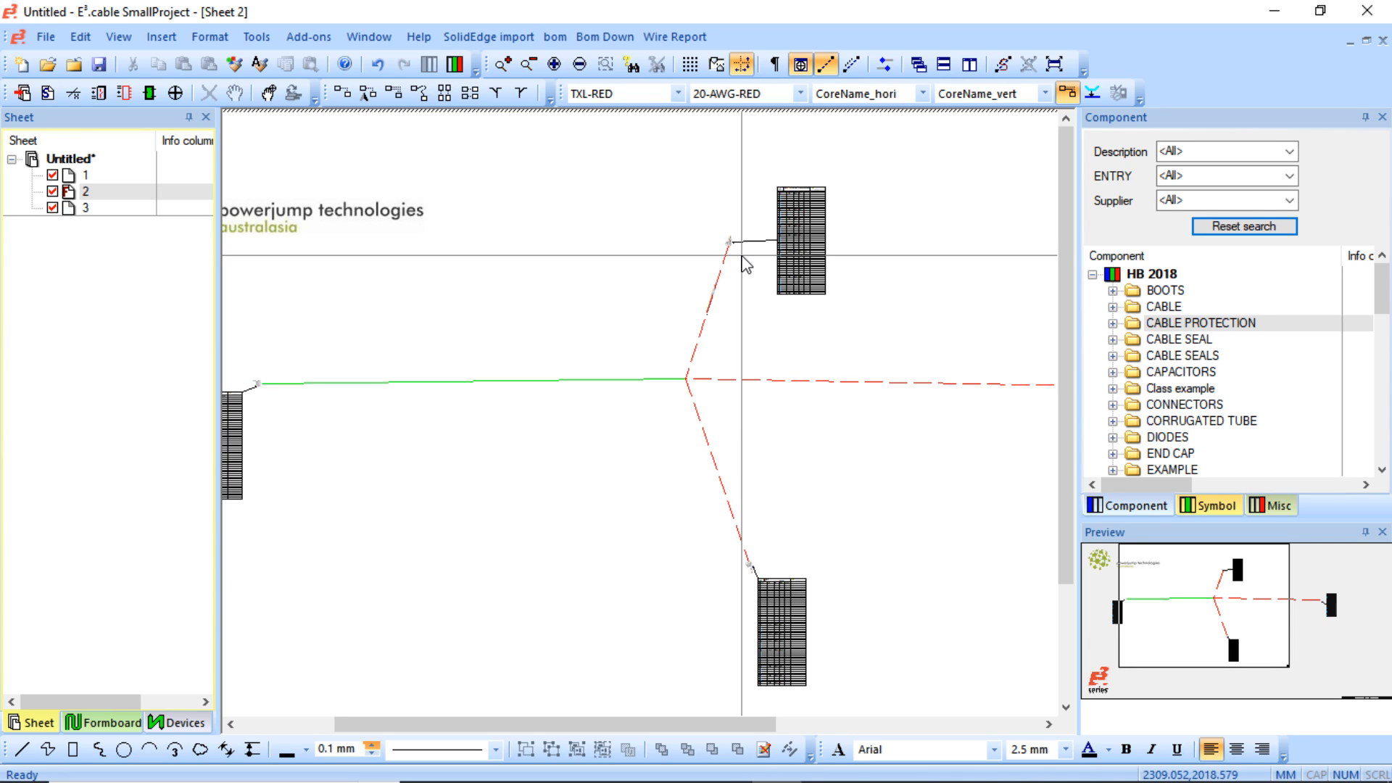
- Review the Dimensions category in the Electric Settings, including the display option for segment and manufacturing length, and close the settings
middle_click_drag(606, 192, 832, 514)
middle_click_drag(432, 141, 773, 445)
scroll(792, 475, "down", 2)
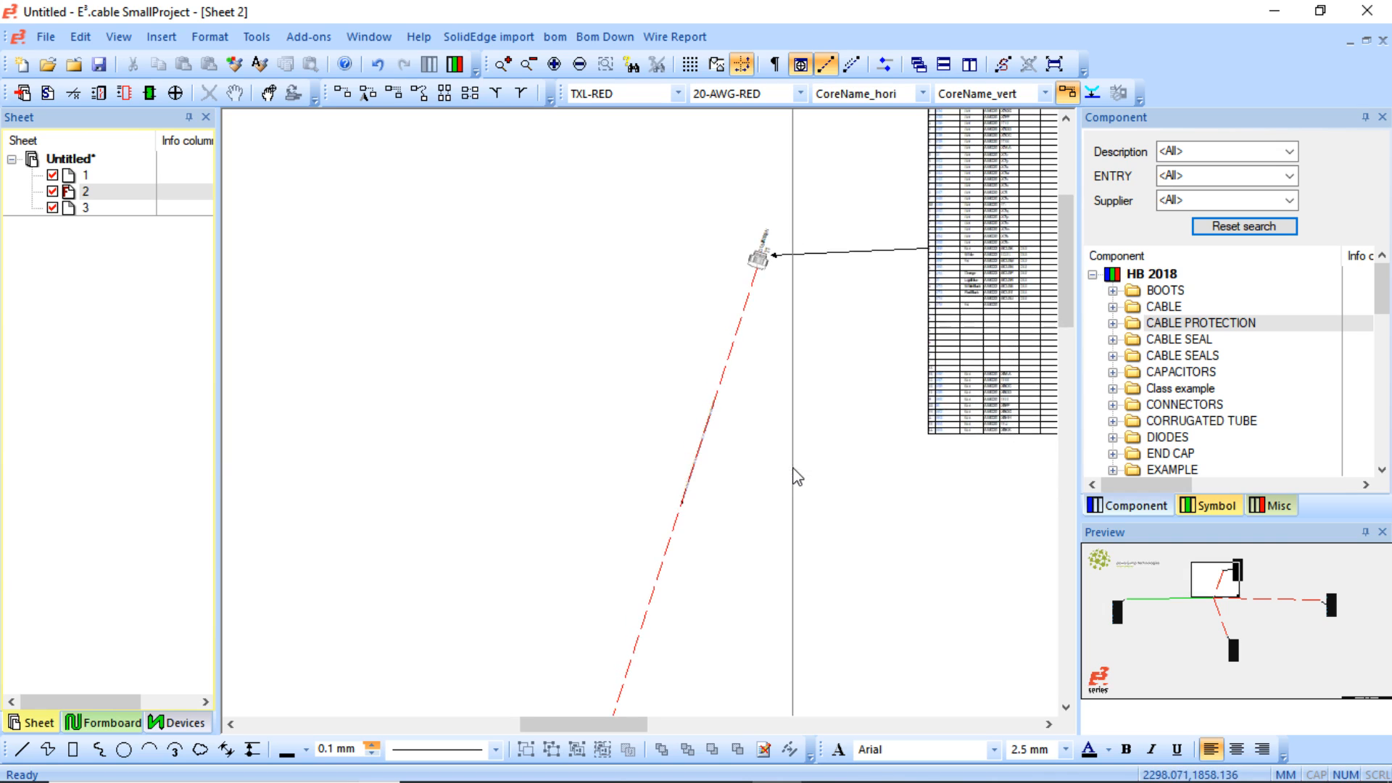
scroll(771, 464, "down", 3)
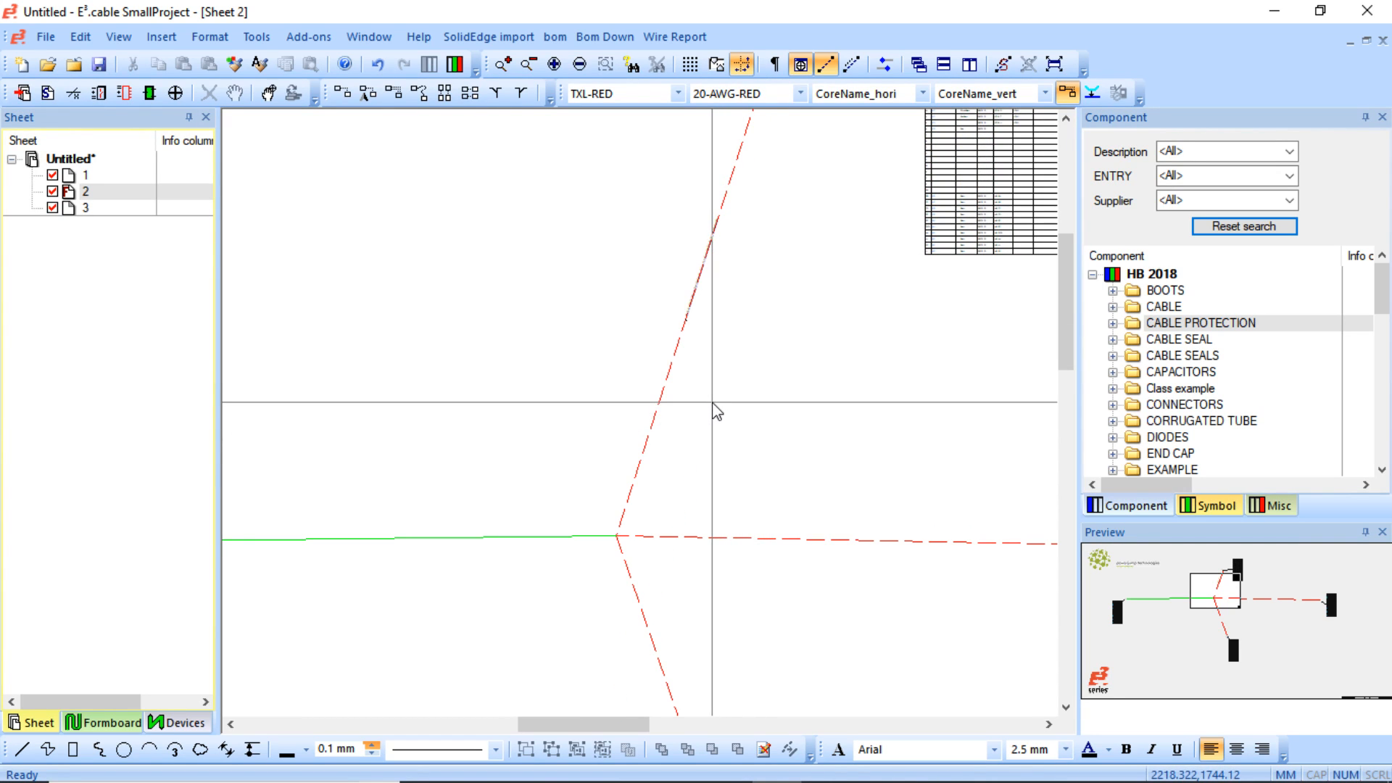
key("ctrl+shift+s")
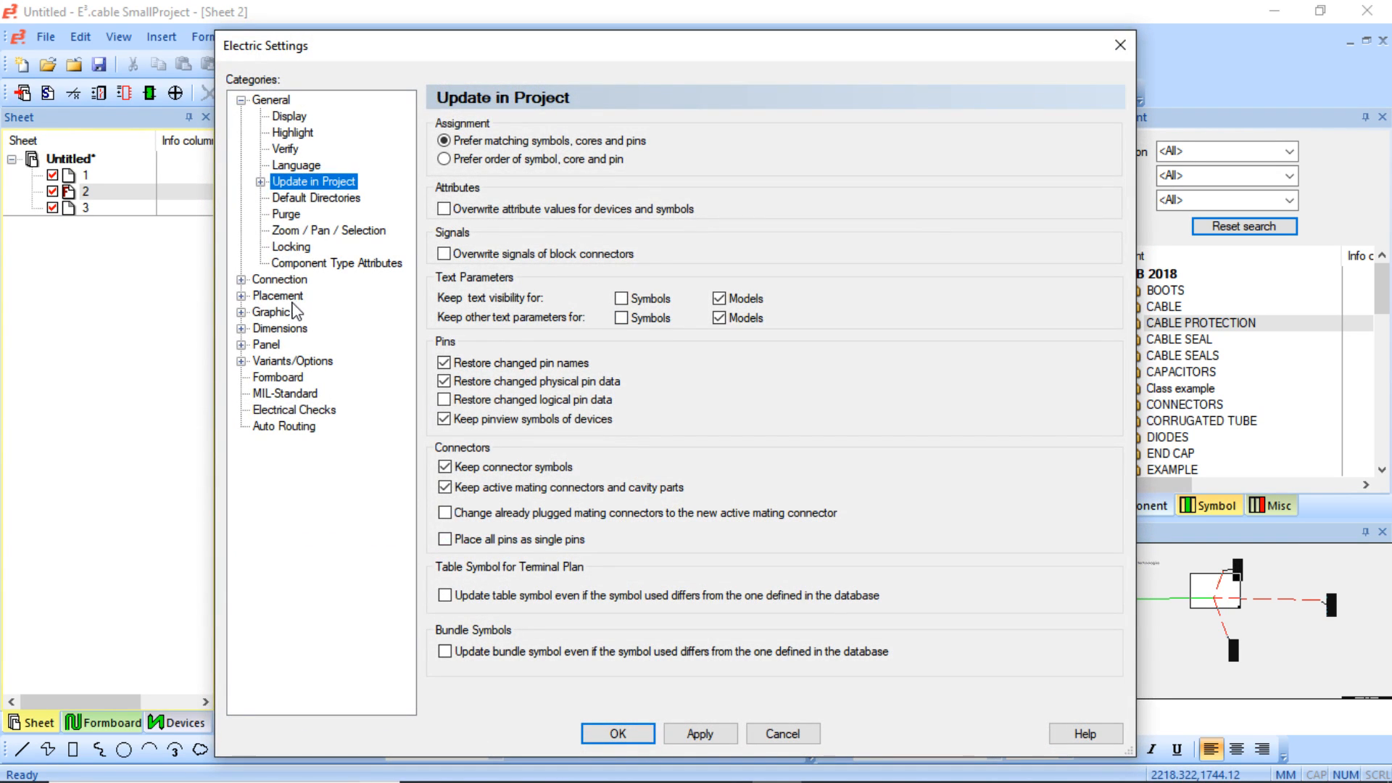
left_click(282, 330)
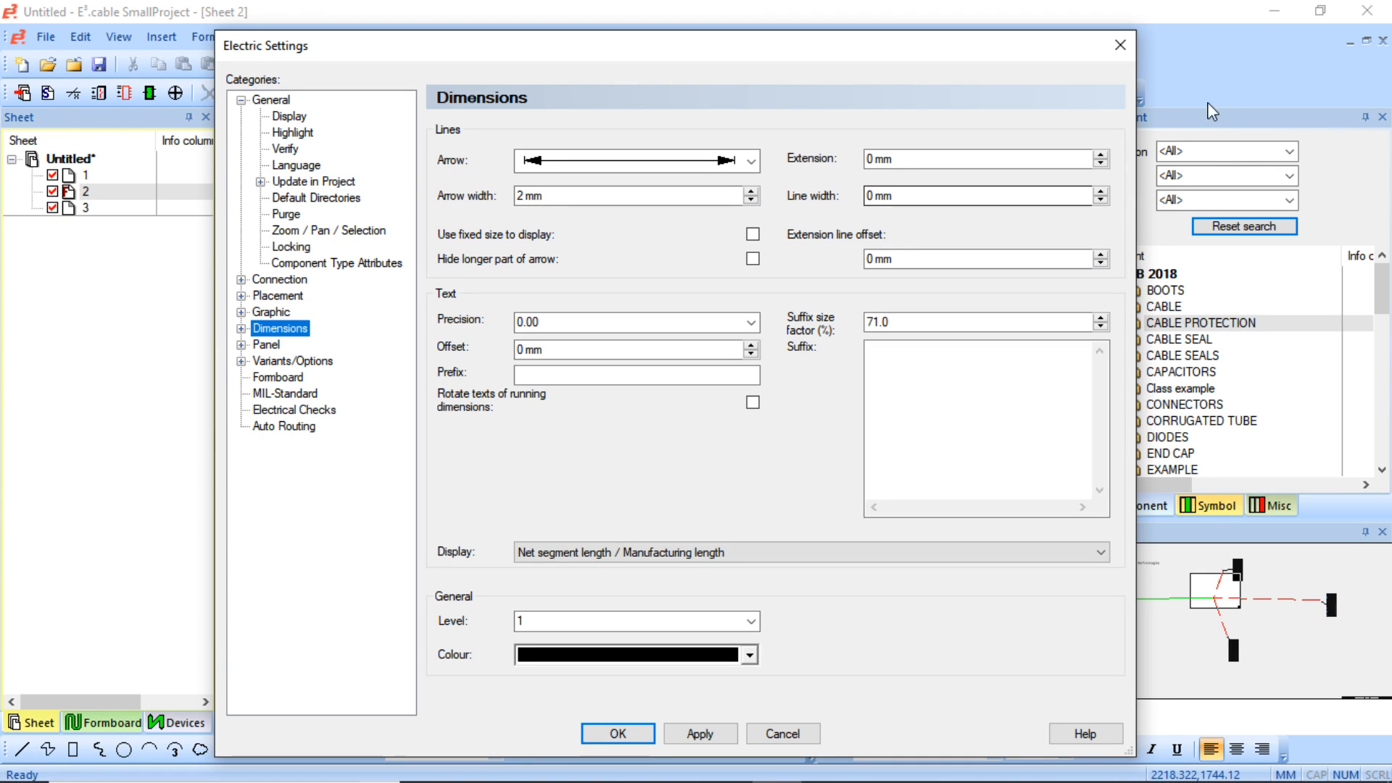
left_click(1121, 45)
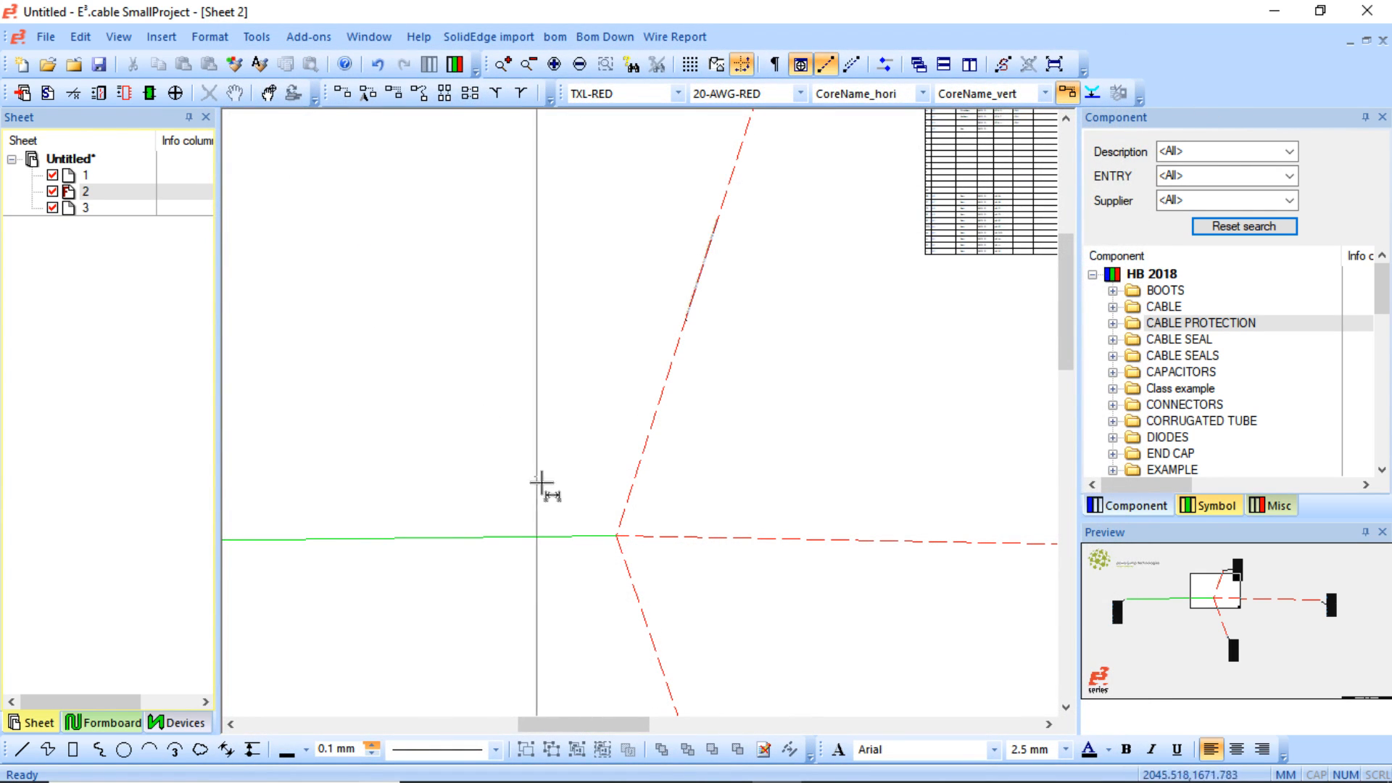
- Dimension the distance between the branch node and connector X6, placing the dimension line alongside the segment
left_click(617, 536)
key("Right")
key("Right")
key("Right")
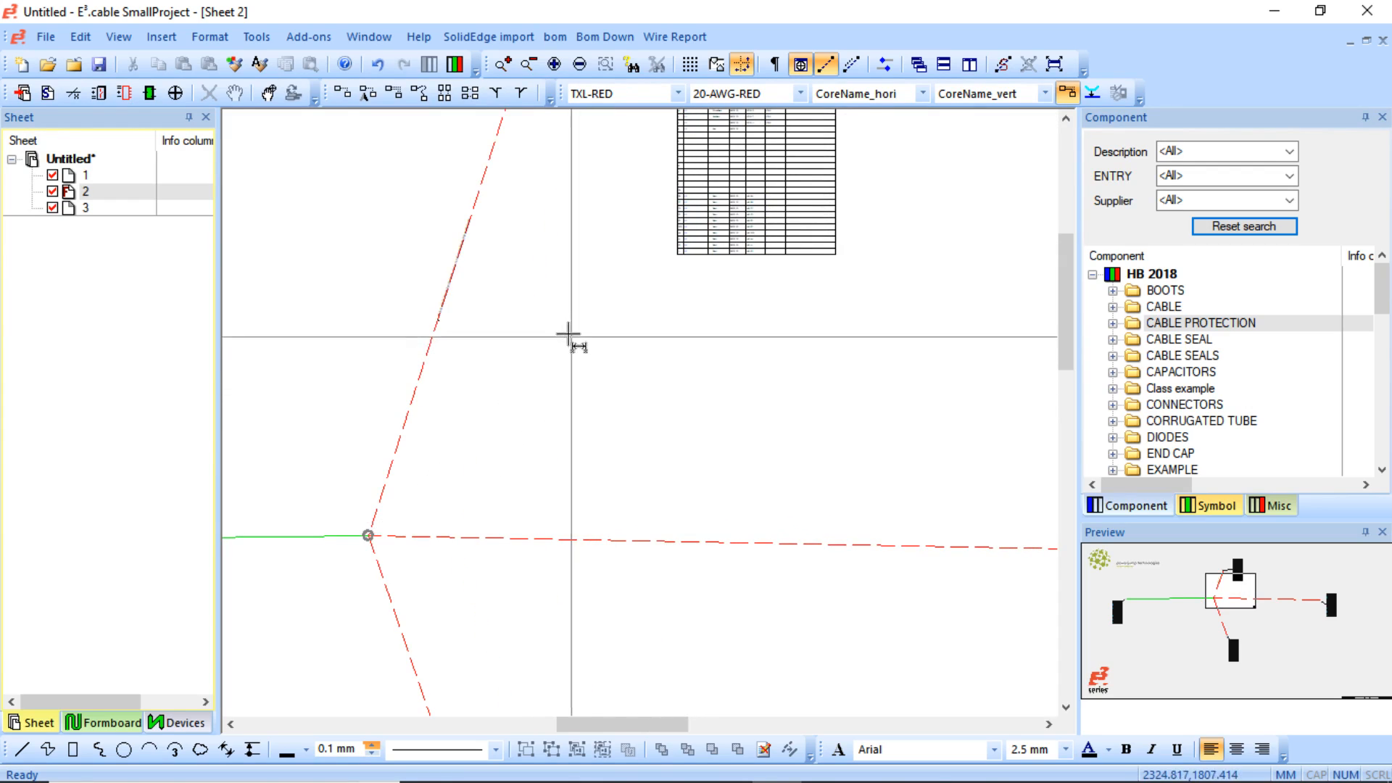
key("Up")
key("Up")
key("Up")
key("Up")
key("Up")
key("Up")
key("Right")
key("Right")
key("Right")
key("Right")
key("Right")
key("Right")
key("Right")
key("Right")
key("Right")
key("Left")
key("Left")
key("Left")
key("Left")
key("Left")
key("Left")
key("Left")
key("Left")
key("Left")
key("Left")
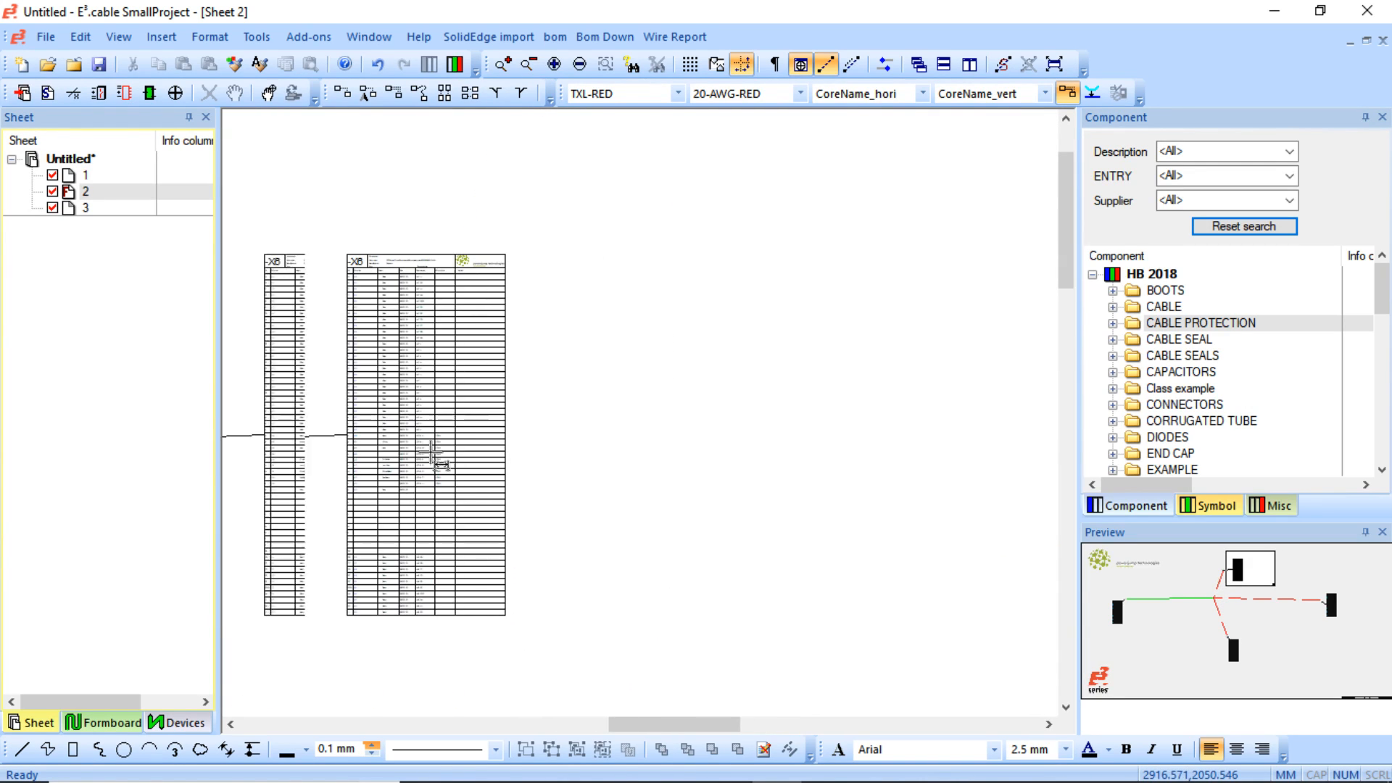
scroll(595, 454, "down", 3, "shift")
scroll(544, 466, "up", 4, "shift")
scroll(655, 447, "up", 3, "ctrl")
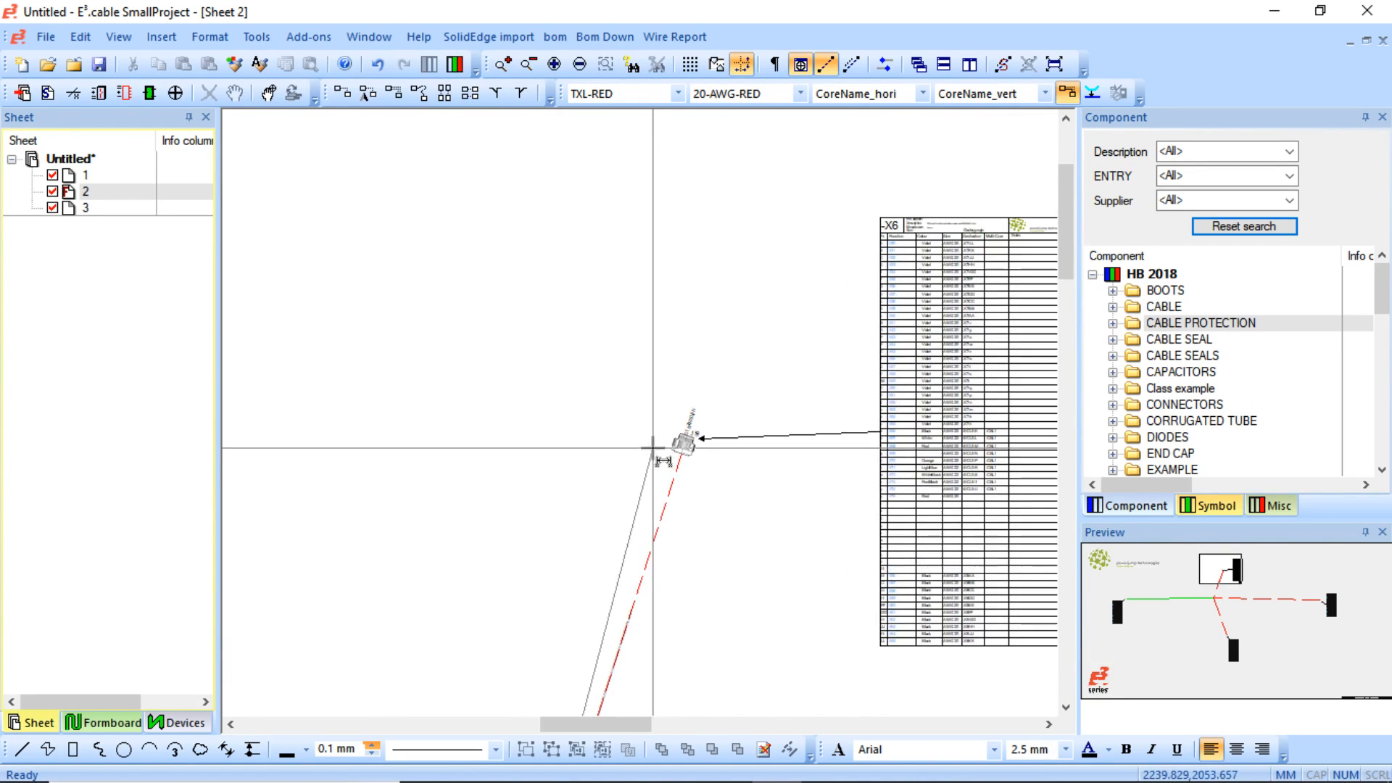
scroll(666, 446, "up", 2, "ctrl")
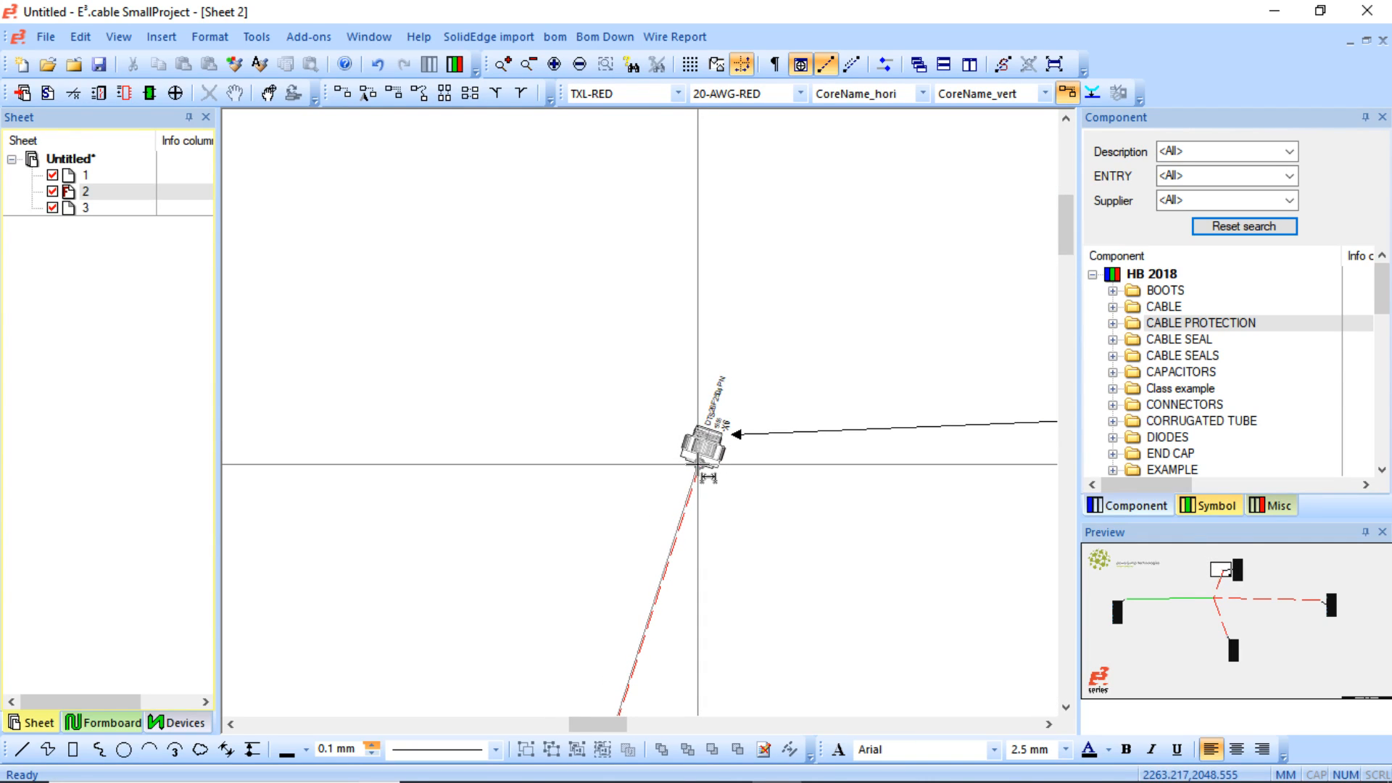
left_click(697, 464)
left_click(572, 547)
middle_click_drag(531, 507, 625, 560)
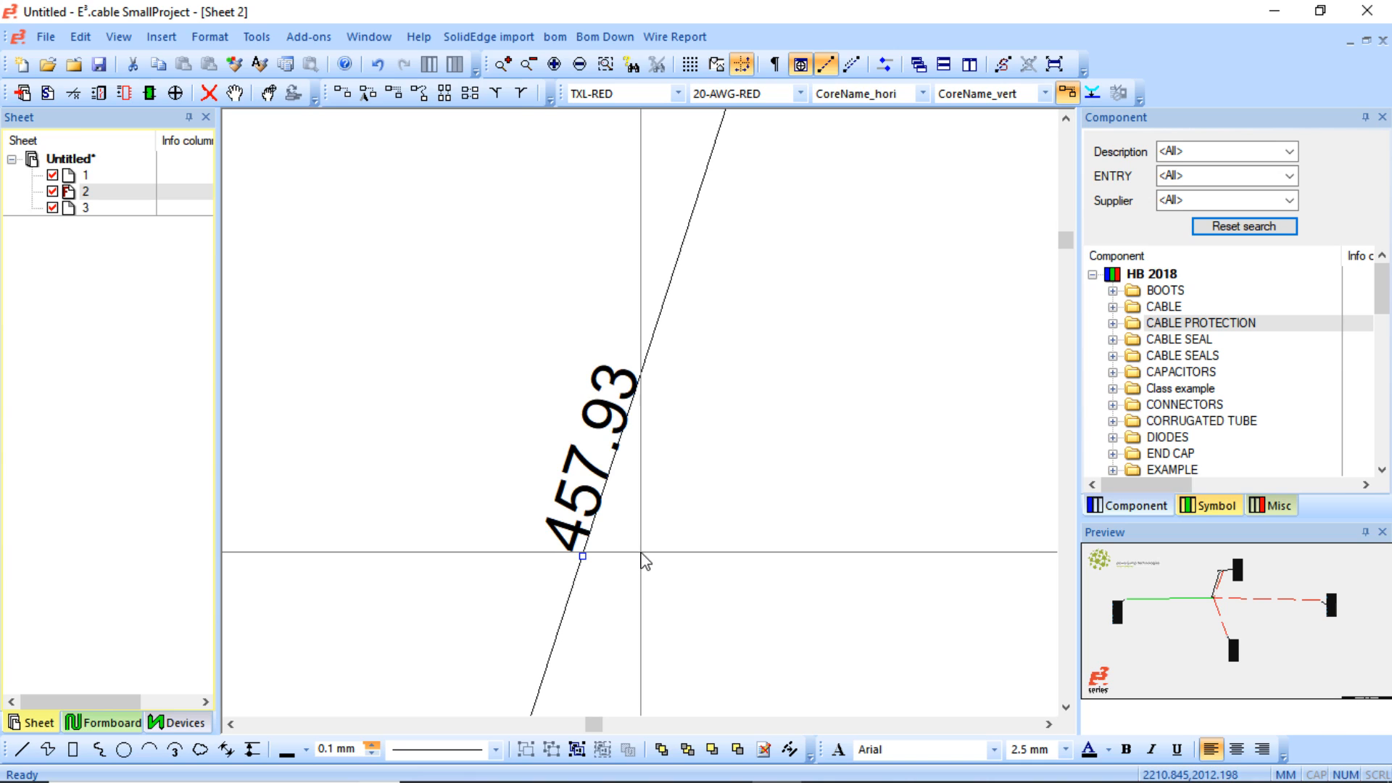
- Examine the new dimension along the X6 segment, checking its text and both ends at the connector and the branch node
middle_click(641, 554)
middle_click_drag(545, 151, 692, 300)
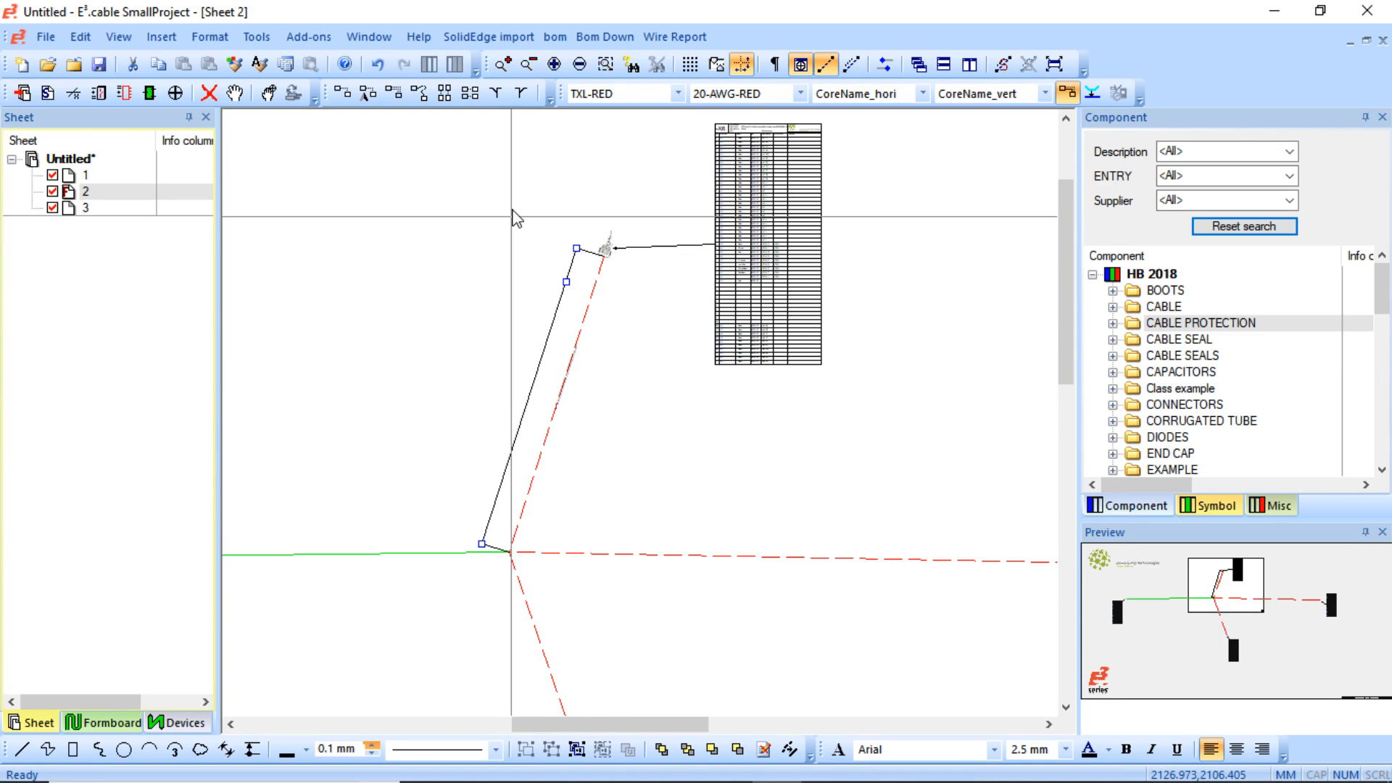
middle_click_drag(512, 216, 730, 355)
middle_click_drag(391, 211, 738, 408)
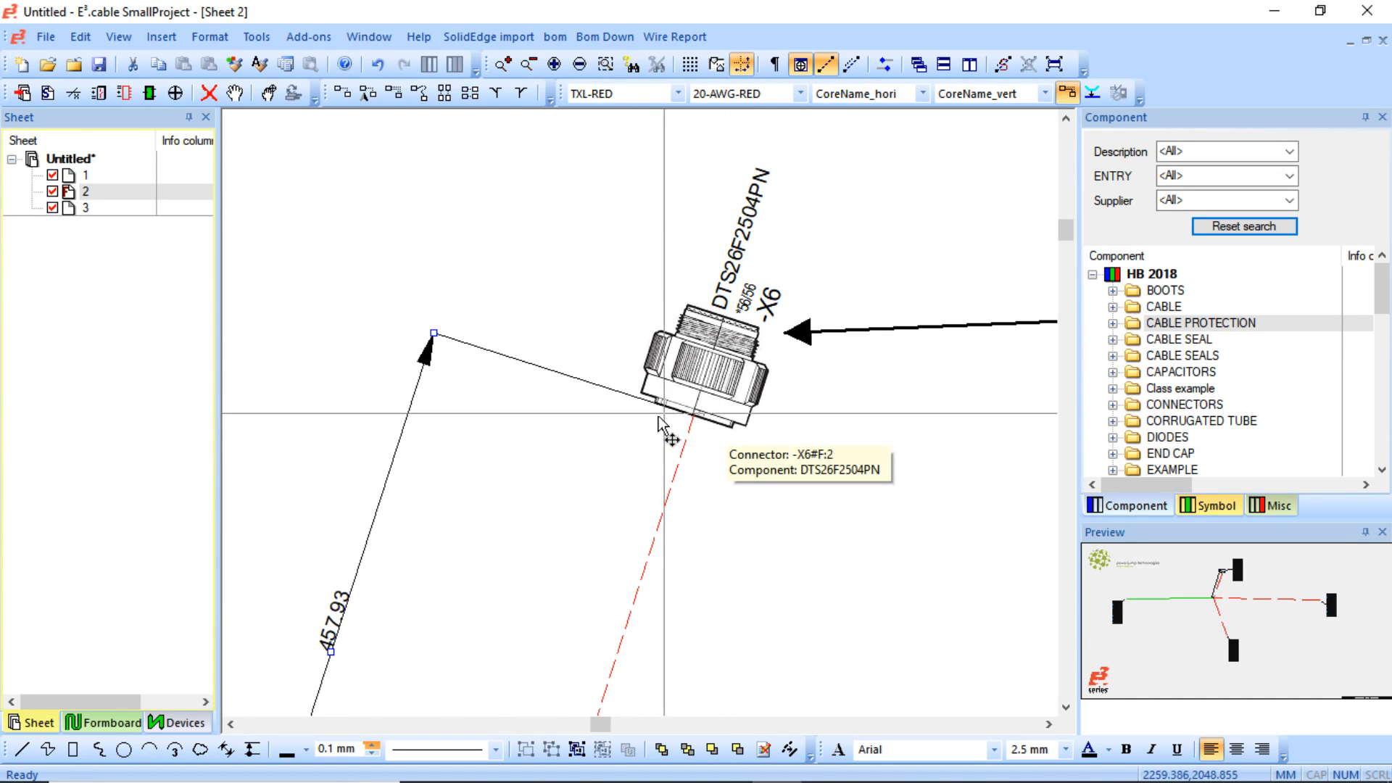
scroll(625, 459, "down", 15)
scroll(536, 491, "down", 3)
scroll(536, 491, "left", 4)
scroll(641, 356, "right", 4)
scroll(641, 356, "up", 10)
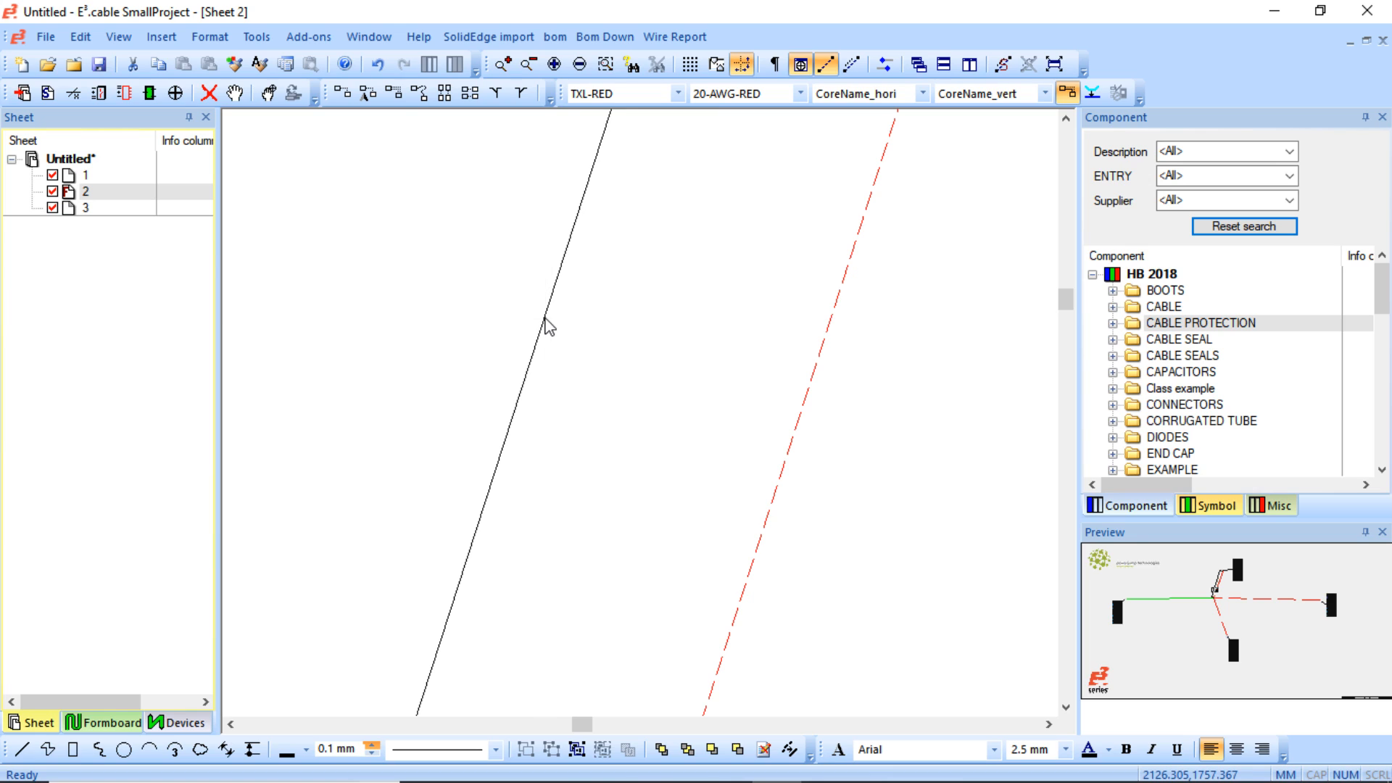
scroll(545, 324, "down", 5)
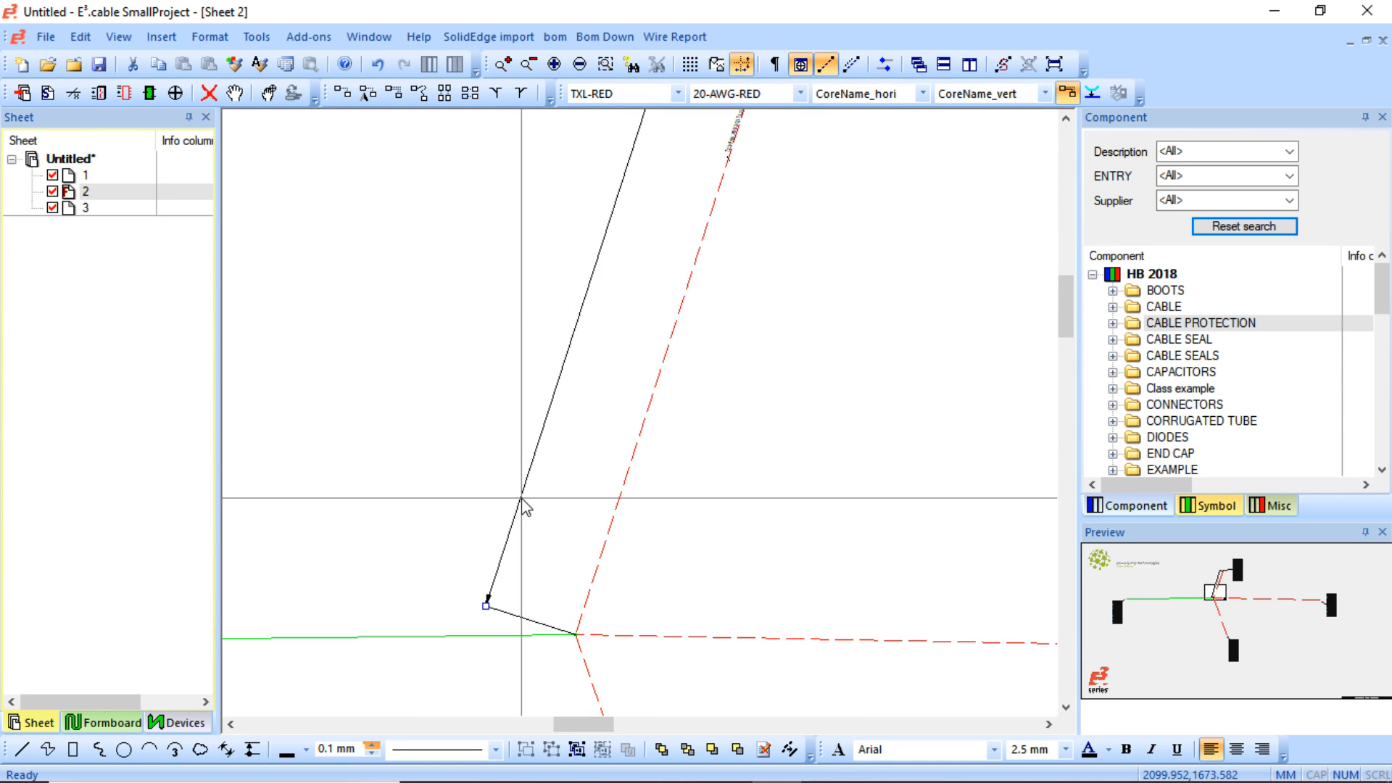
- Review the properties of the dimension between the branch node and X6 without changing them, and delete the dimension
right_click(524, 504)
left_click(570, 482)
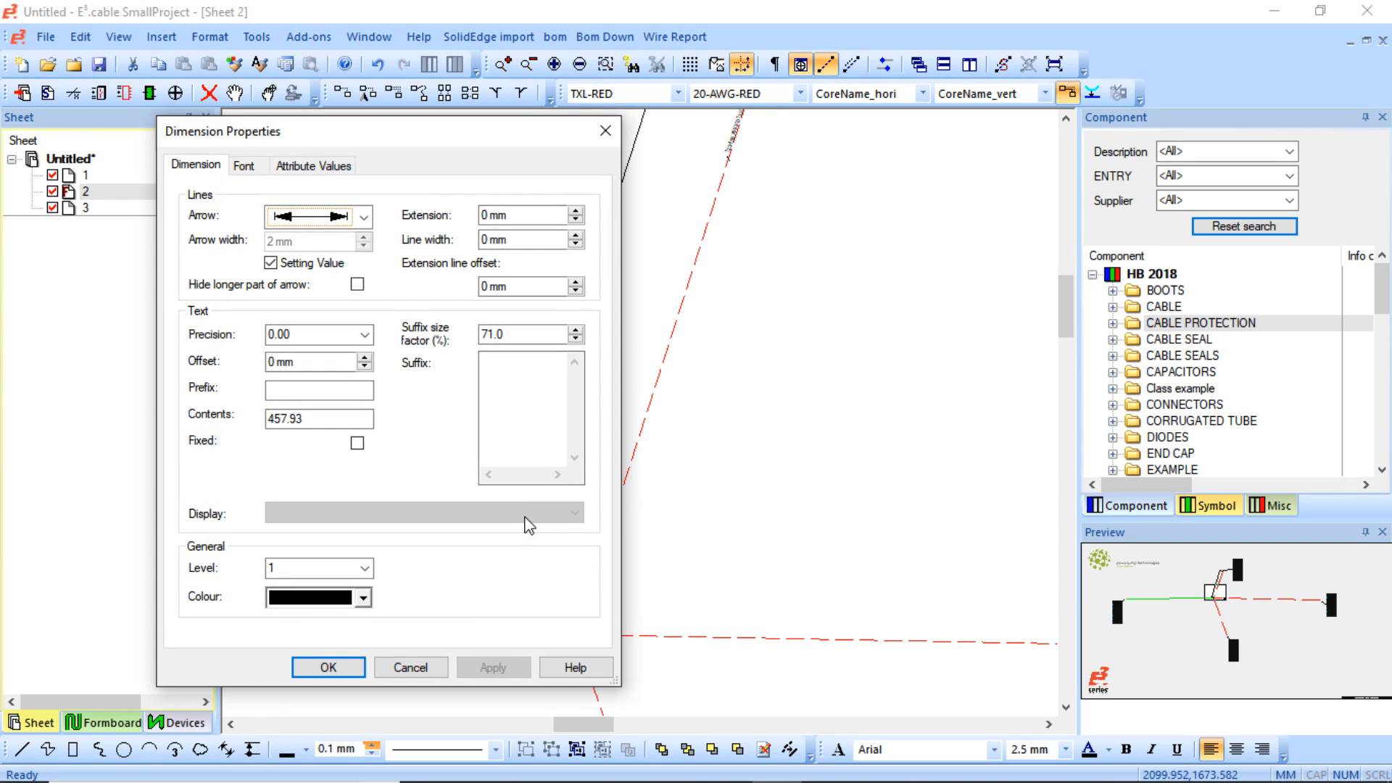
left_click(608, 132)
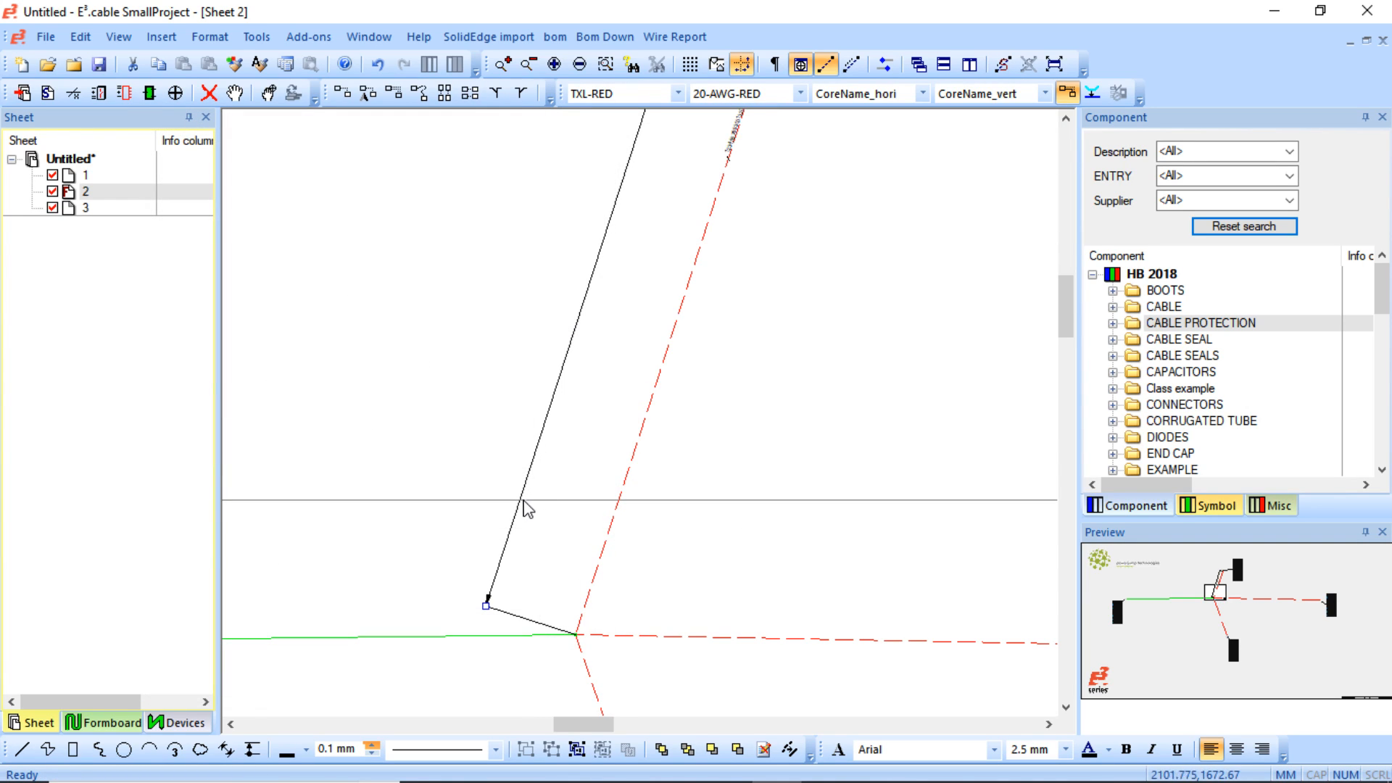
key("Delete")
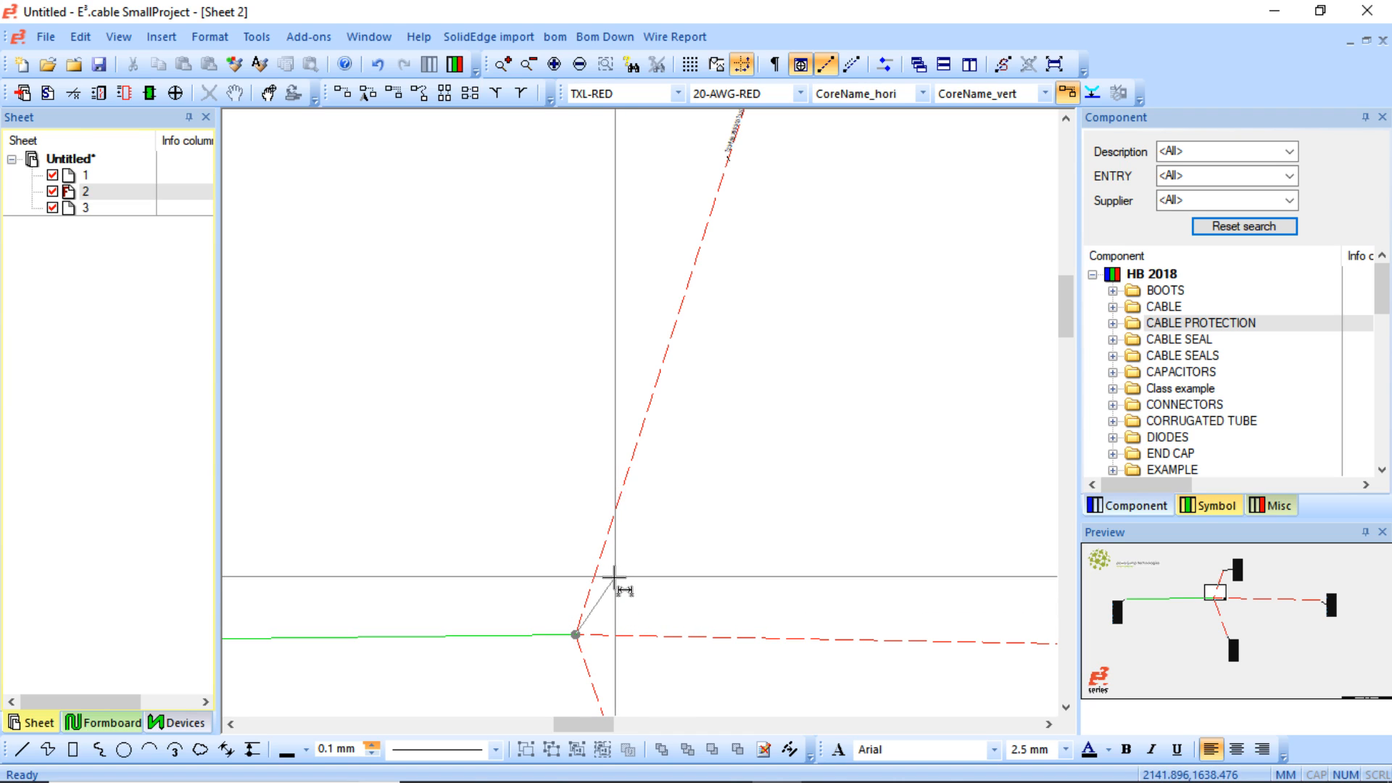
- Dimension the harness segment between the branch node and connector X6 by its manufacturing length, placing the dimension line beside it
scroll(576, 646, "up", 5)
scroll(720, 628, "down", 6)
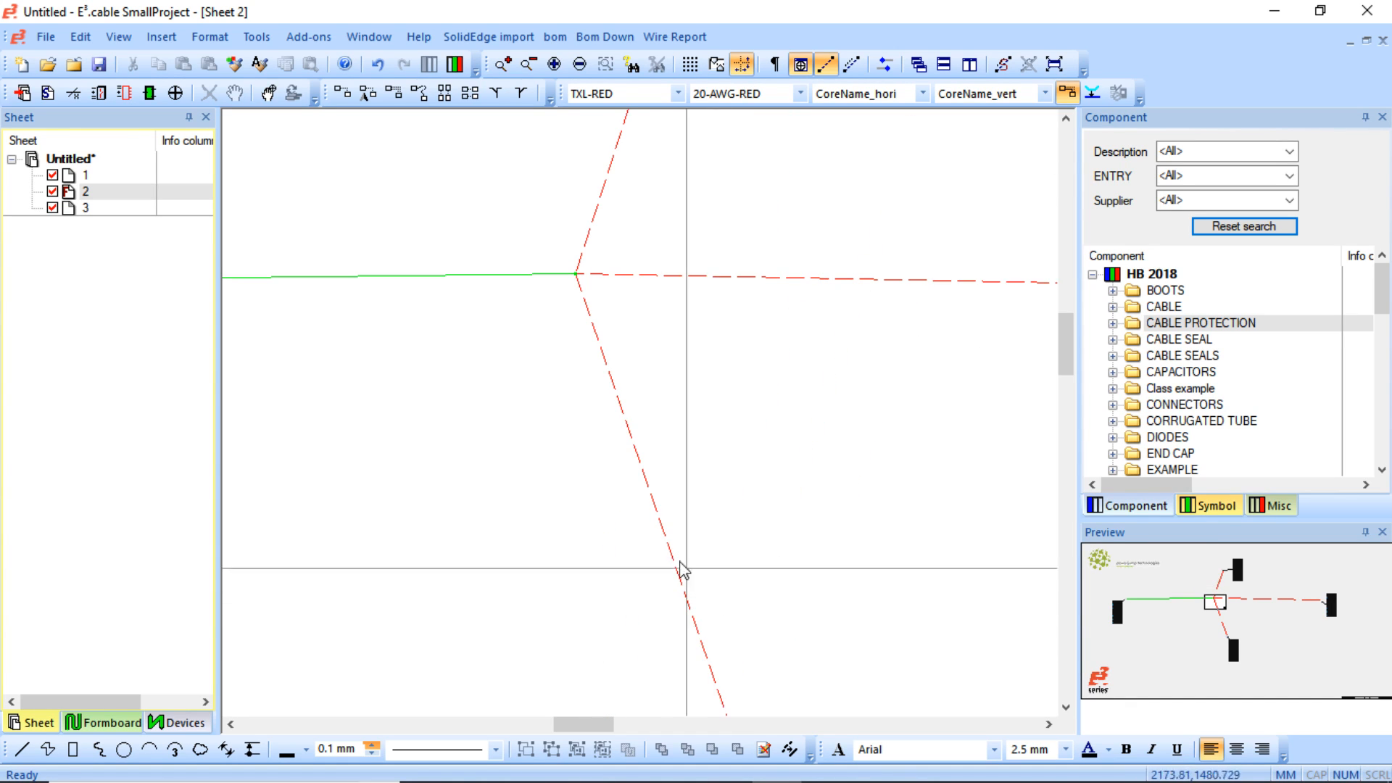
scroll(609, 278, "right", 1)
scroll(653, 248, "up", 5)
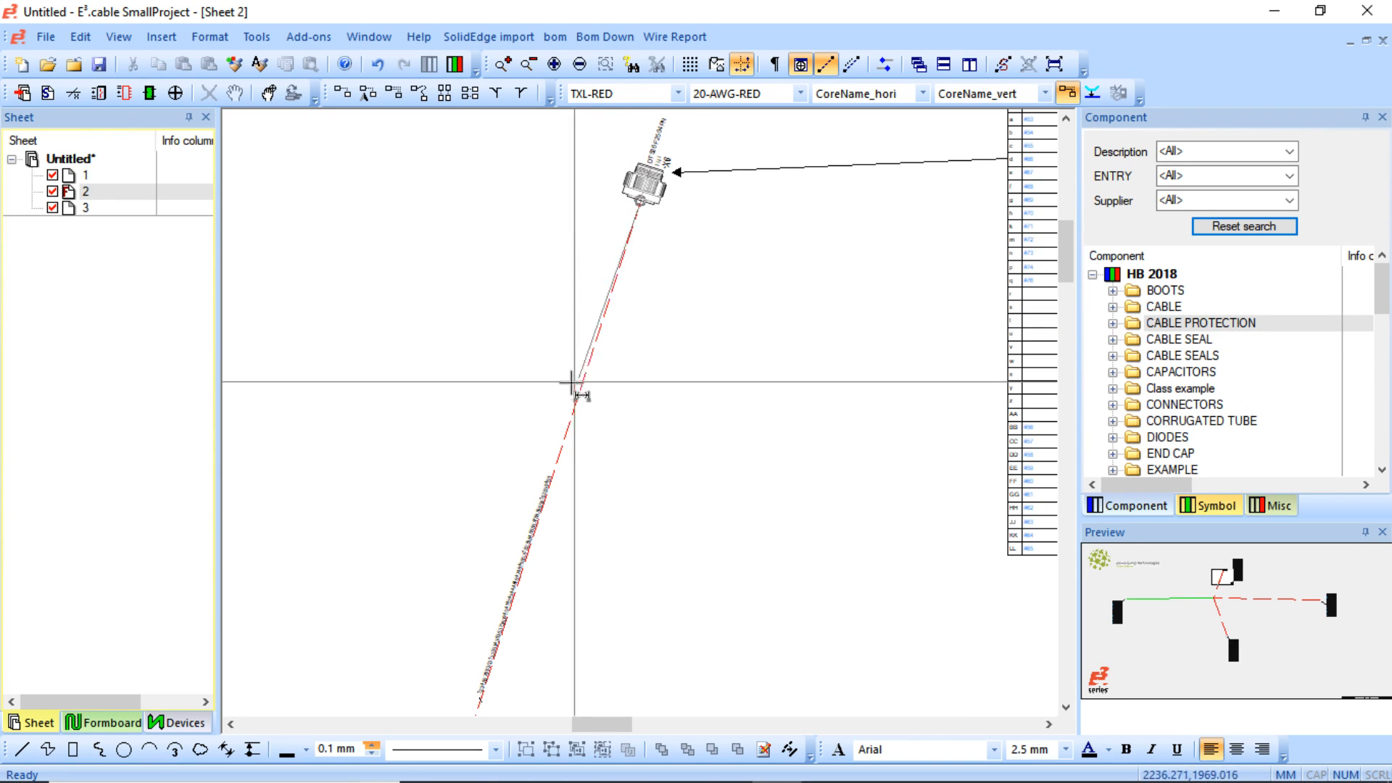
scroll(544, 497, "left", 3)
scroll(812, 548, "down", 3)
scroll(740, 454, "right", 3)
scroll(475, 456, "up", 1, "ctrl")
scroll(401, 454, "up", 1, "ctrl")
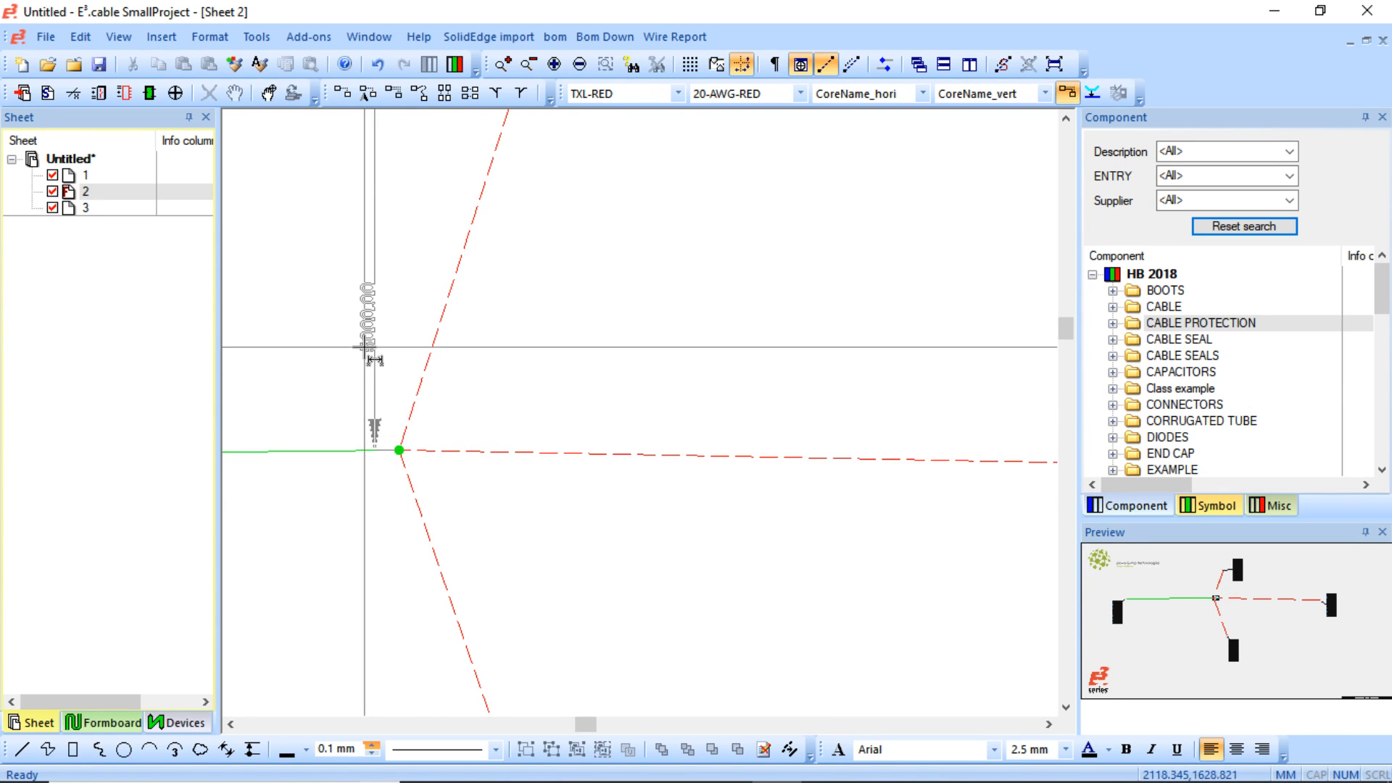
left_click(364, 318)
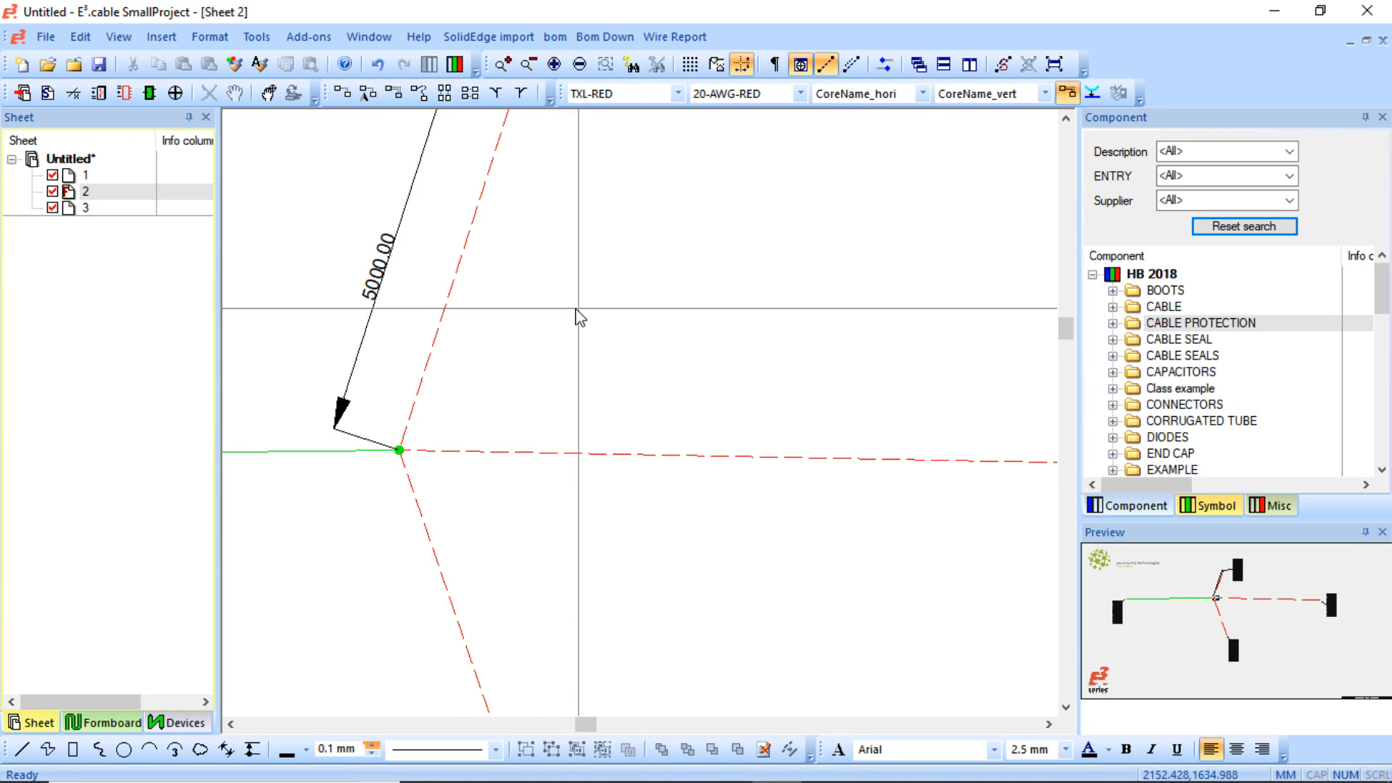
- Set the X6 segment dimension's precision to 0, its text offset to 1 mm and its suffix to mm
scroll(489, 316, "down", 2)
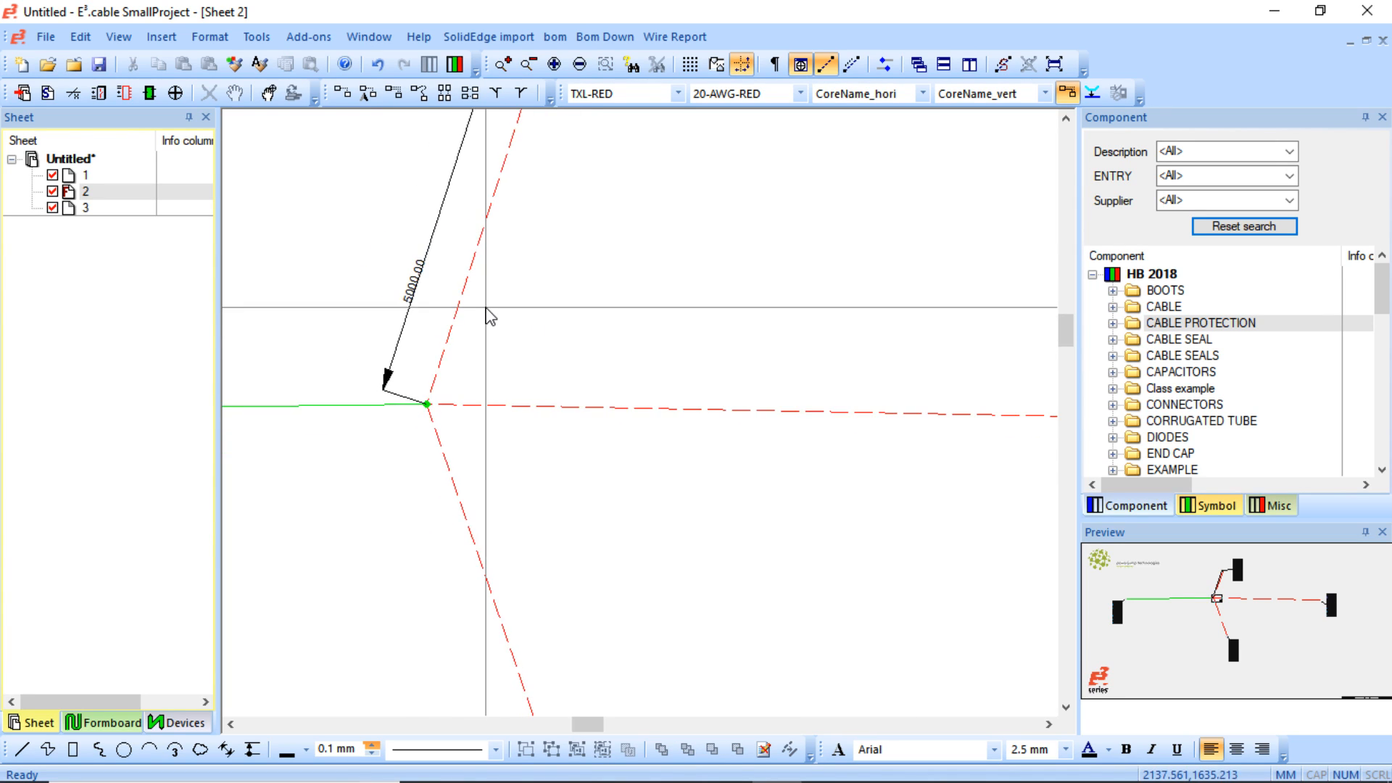
left_click(419, 287)
right_click(419, 287)
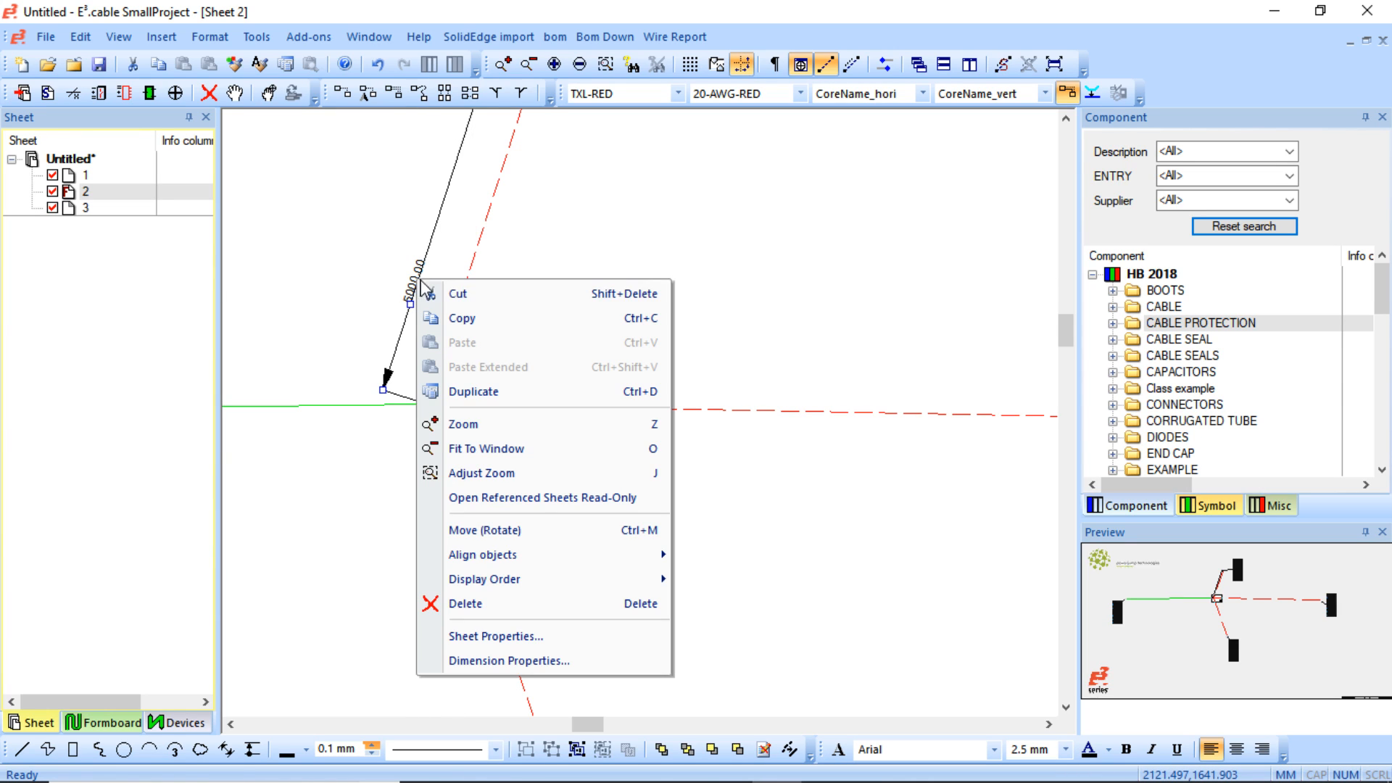
left_click(578, 659)
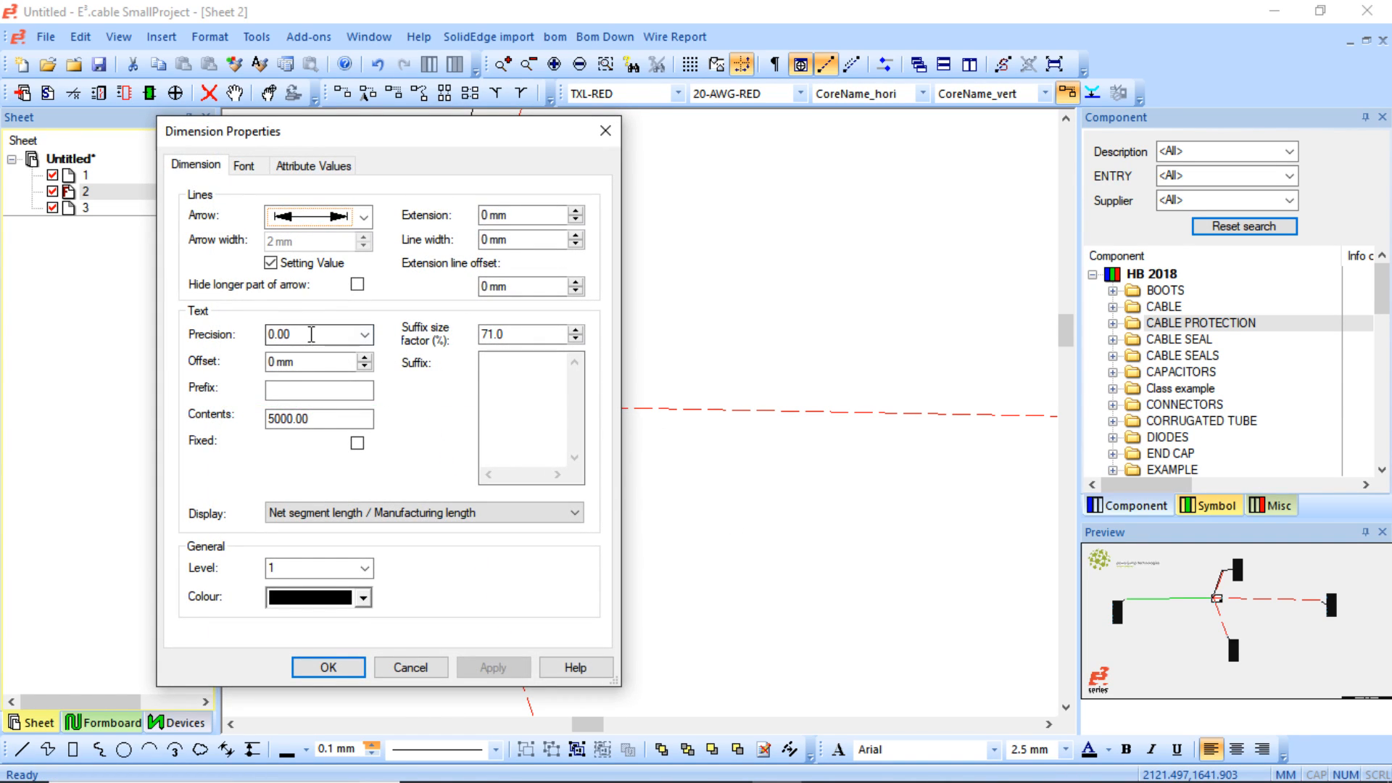
left_click(365, 335)
left_click(361, 351)
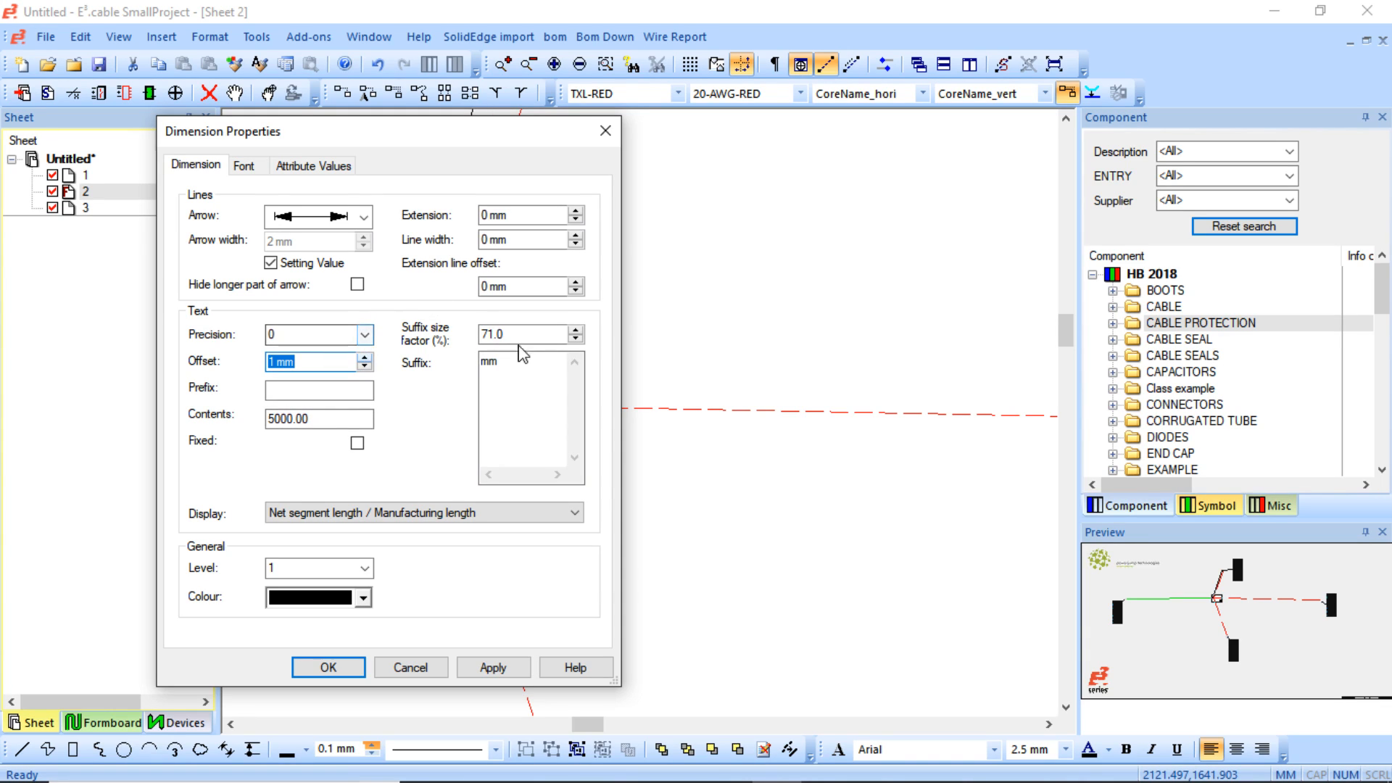
left_click(364, 216)
left_click(366, 218)
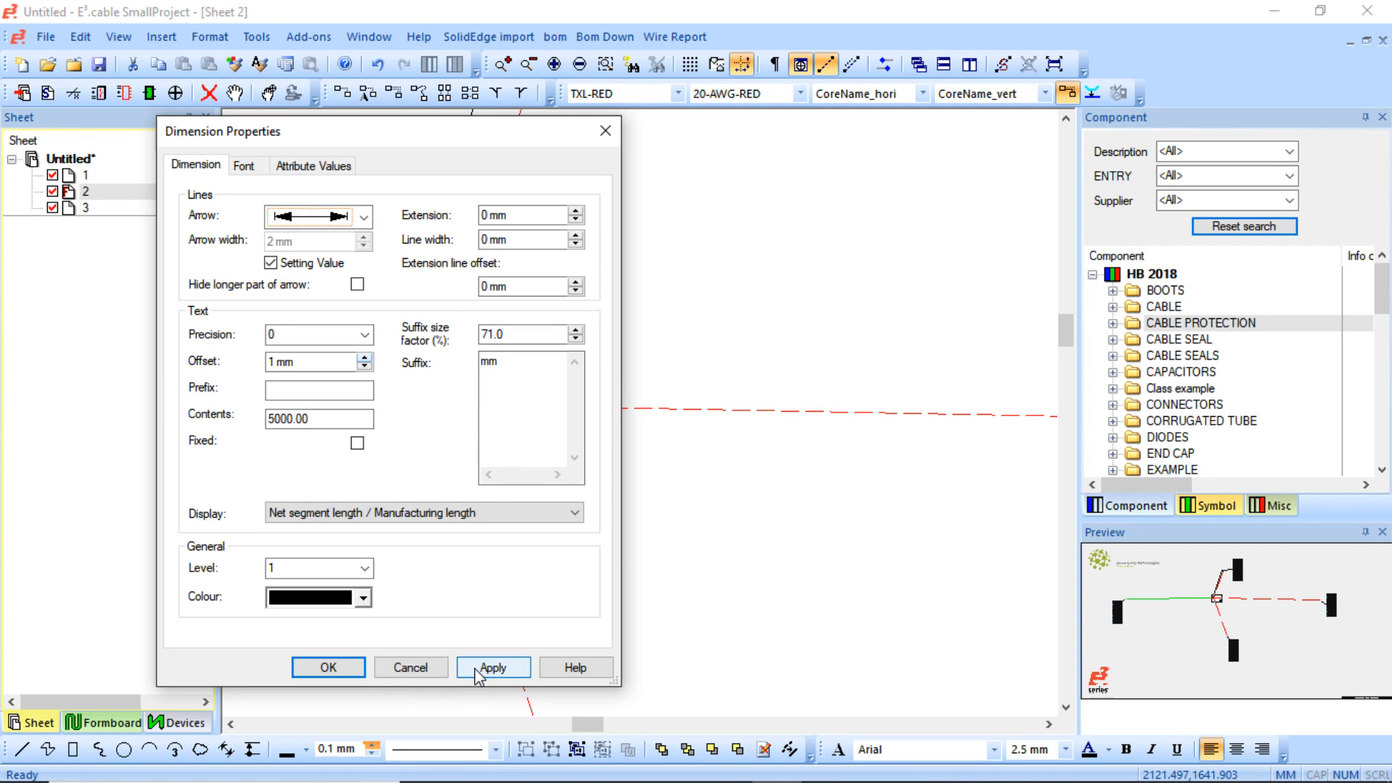
left_click(351, 665)
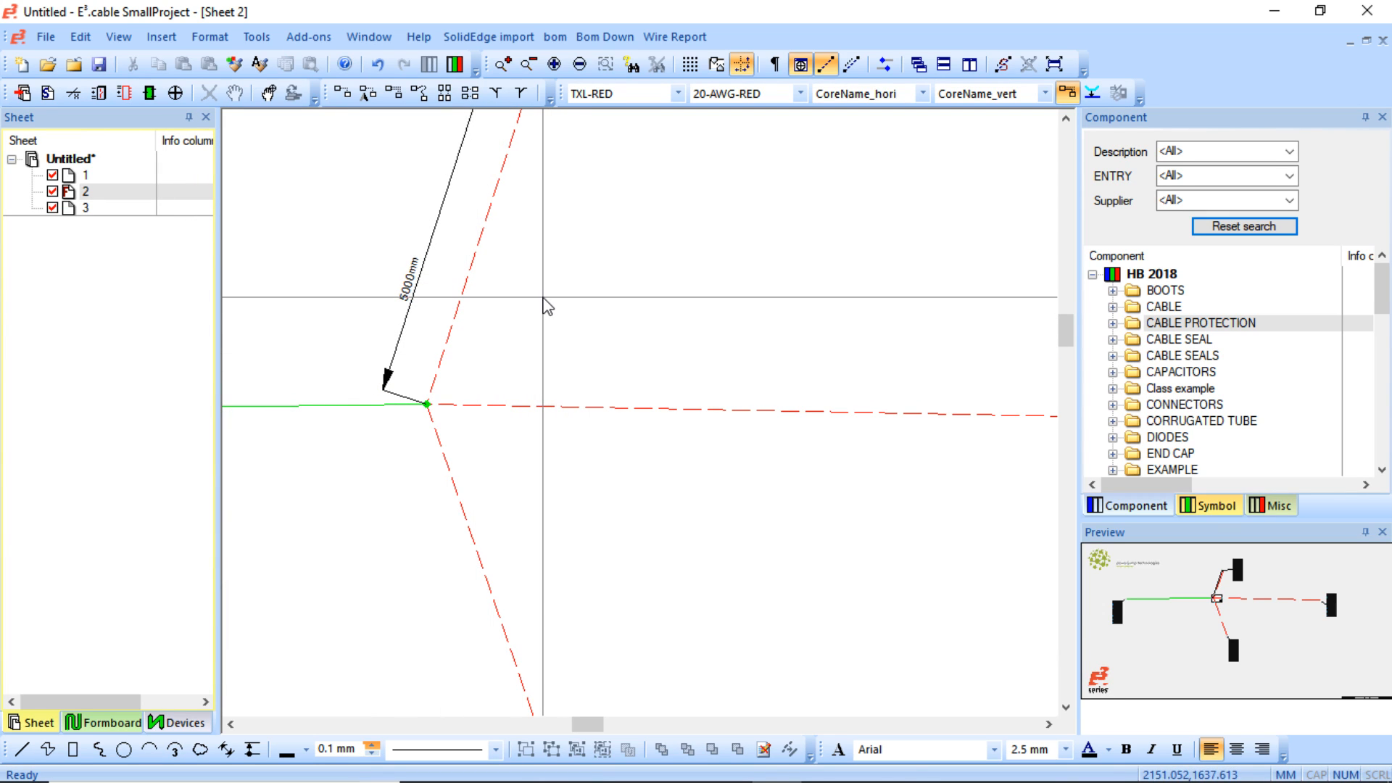
- Move connector X6 further left above the branch node, together with its attached segment and dimension
scroll(558, 294, "down", 3)
scroll(653, 305, "up", 5)
scroll(854, 406, "down", 1, "ctrl")
left_click(824, 526)
left_click_drag(823, 526, 403, 283)
scroll(460, 344, "down", 5)
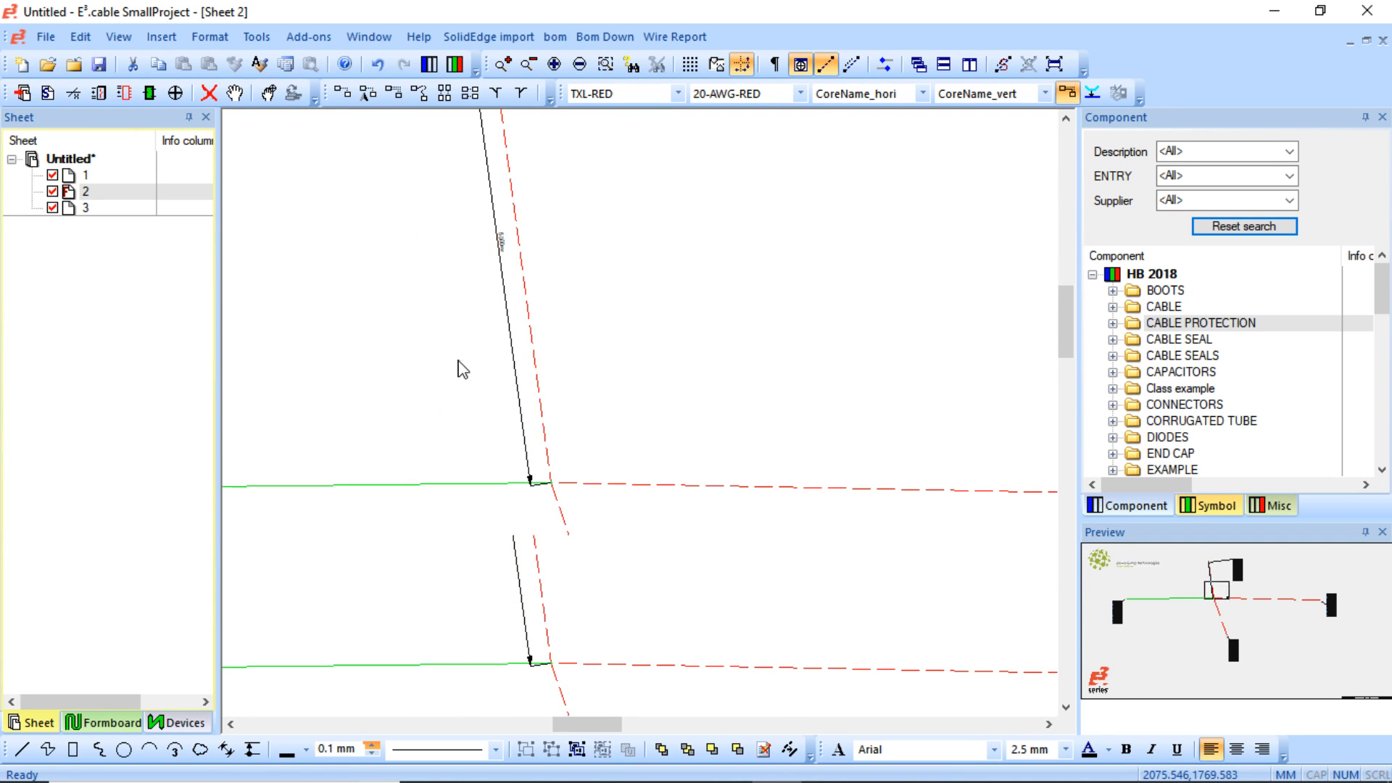
- Examine the dimension text and the wires in the moved X6 segment, and check the overall harness layout
scroll(482, 195, "up", 2, "ctrl")
mouse_move(599, 290)
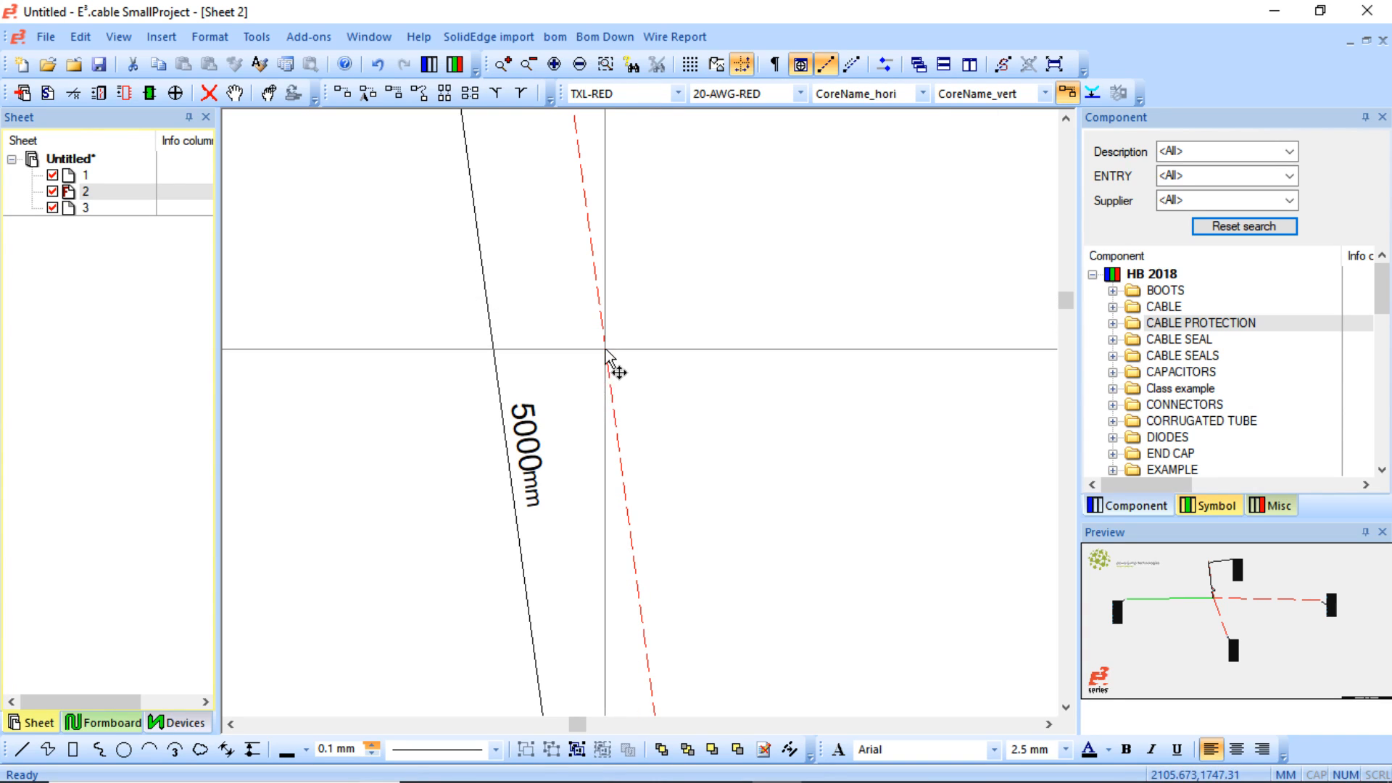
mouse_move(606, 349)
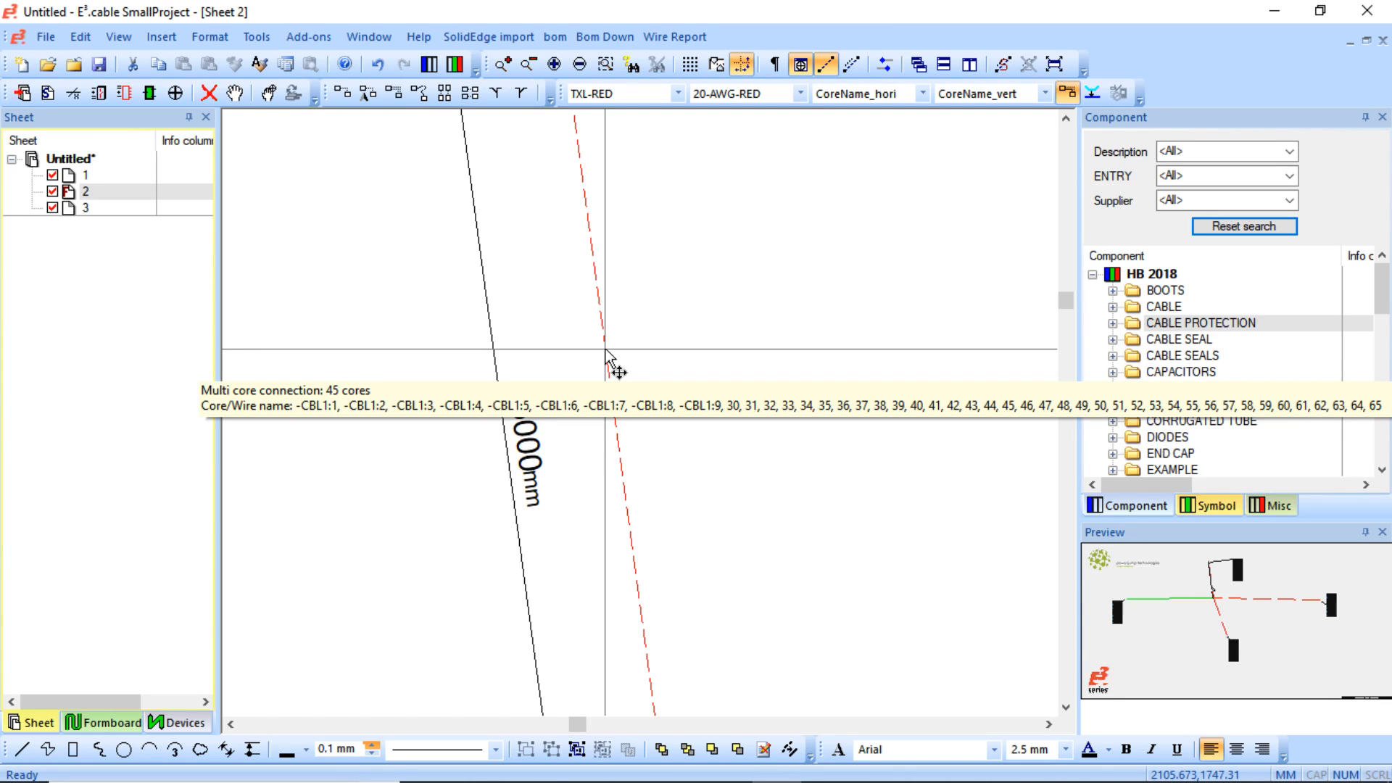
scroll(606, 350, "down", 4)
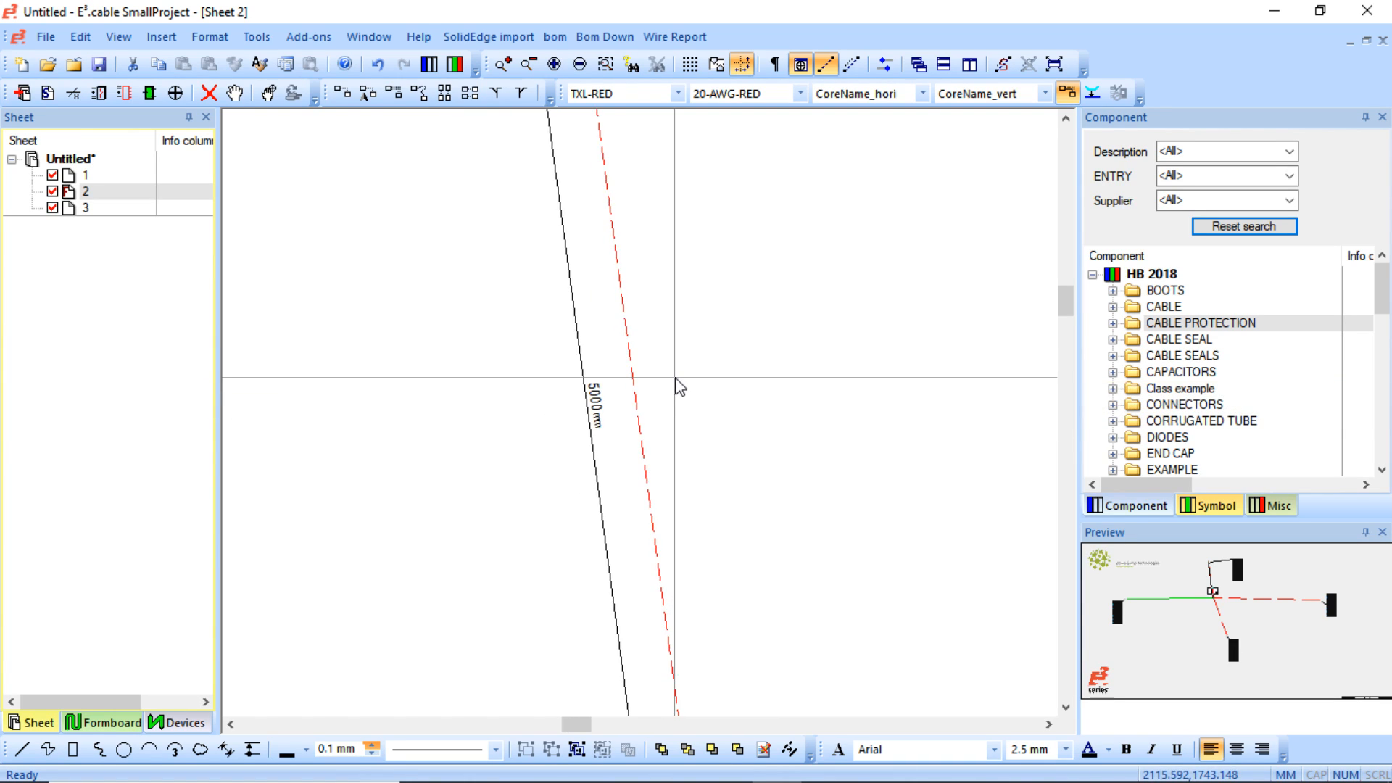
scroll(678, 388, "down", 5)
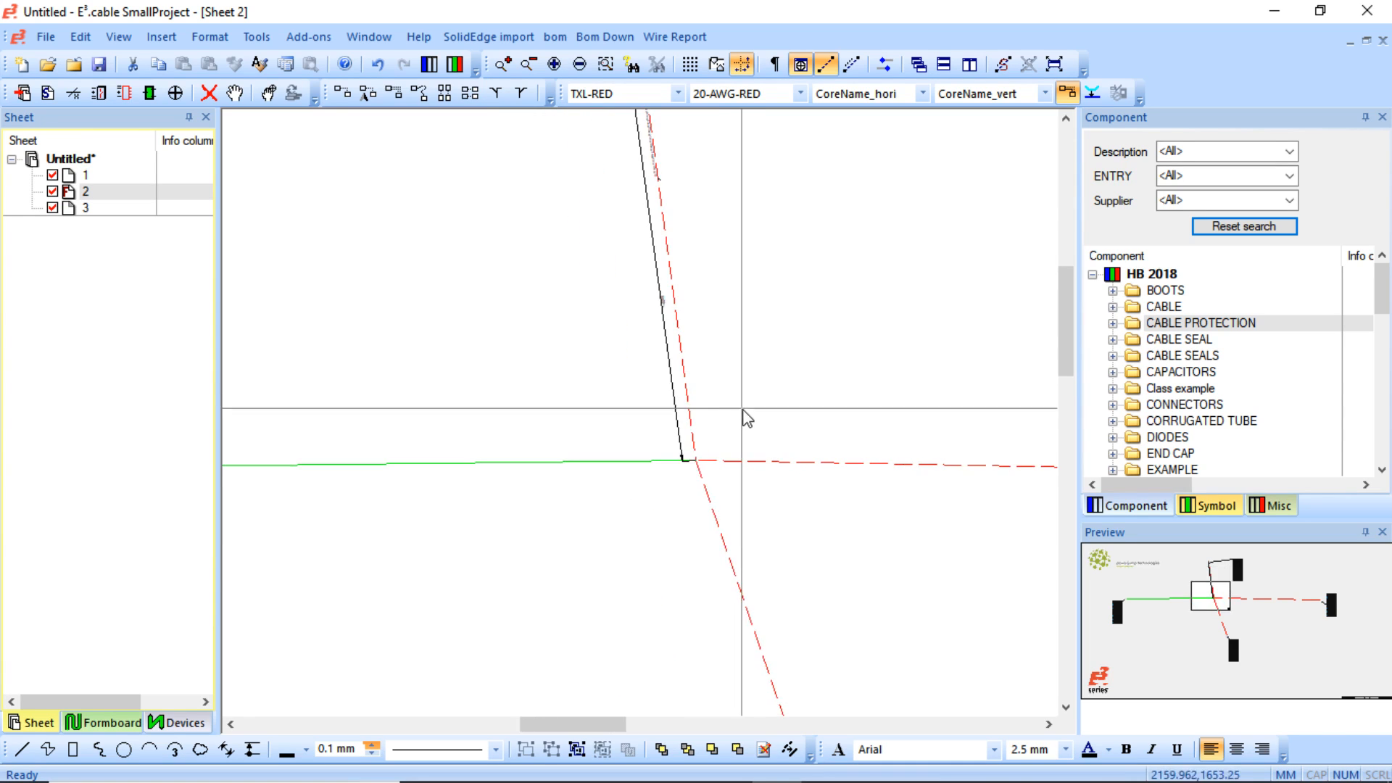
scroll(750, 435, "down", 5)
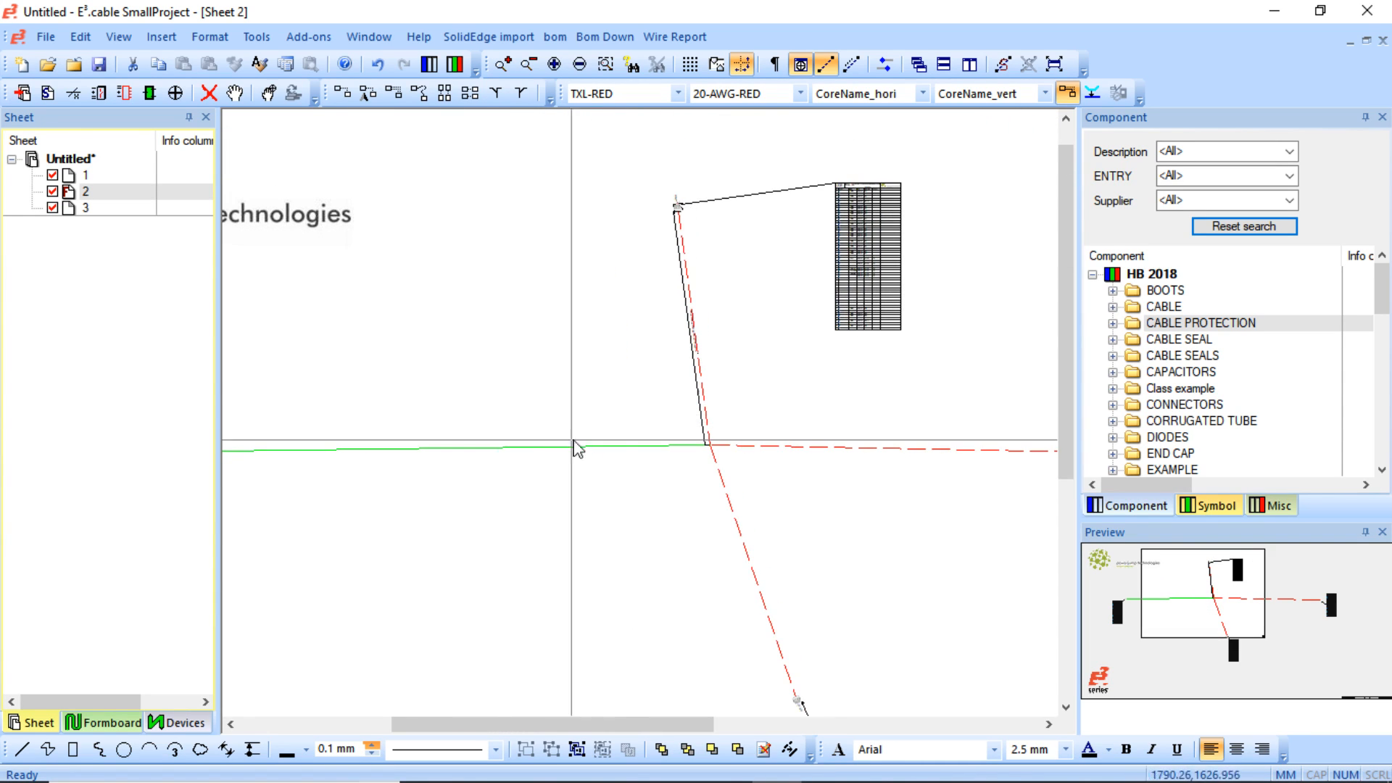
scroll(609, 475, "down", 2)
scroll(522, 384, "up", 2)
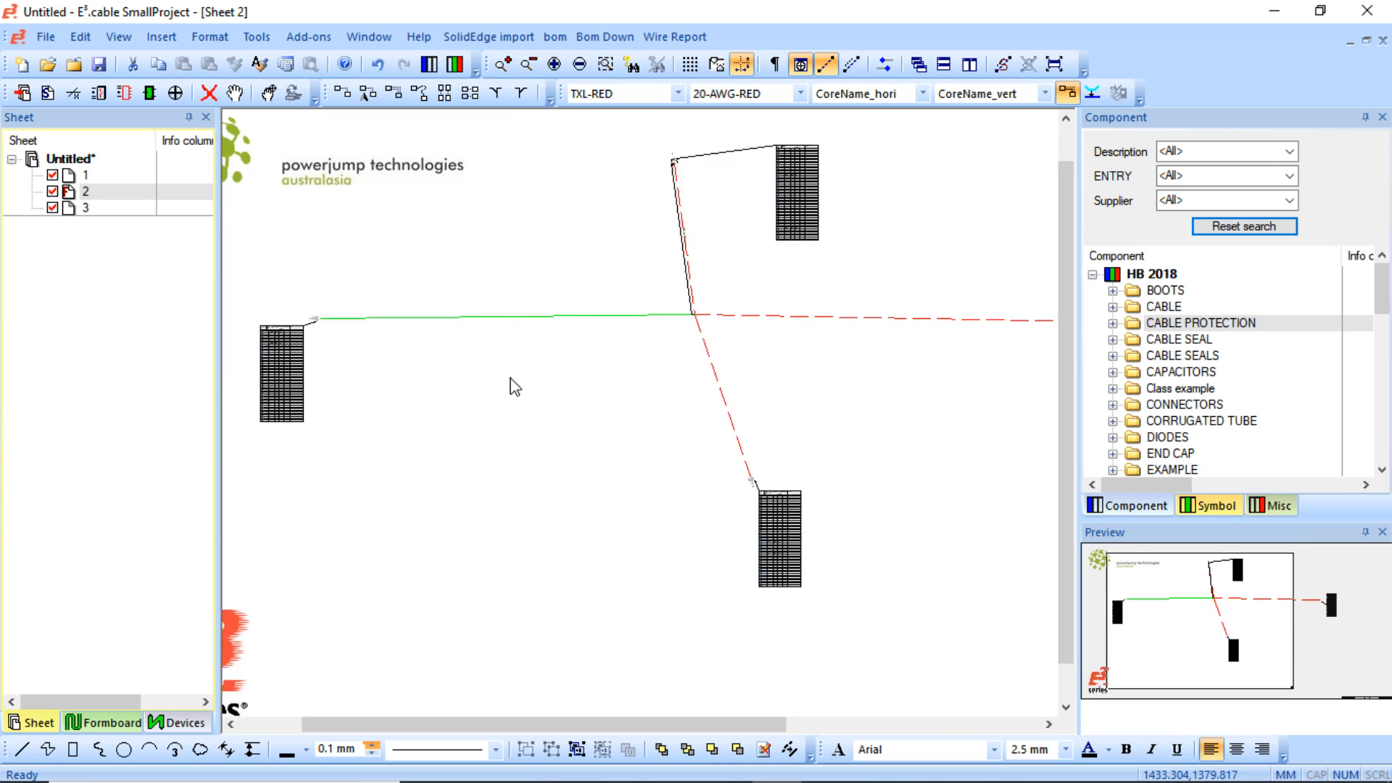
- Browse the HEAT SHRINK component folder, previewing 1-1/2 HEAT SHRINK 3:1 and 1/4 HEAT SHRINK 2:1, and collapse the folder
left_click(1189, 358)
scroll(1170, 377, "down", 3)
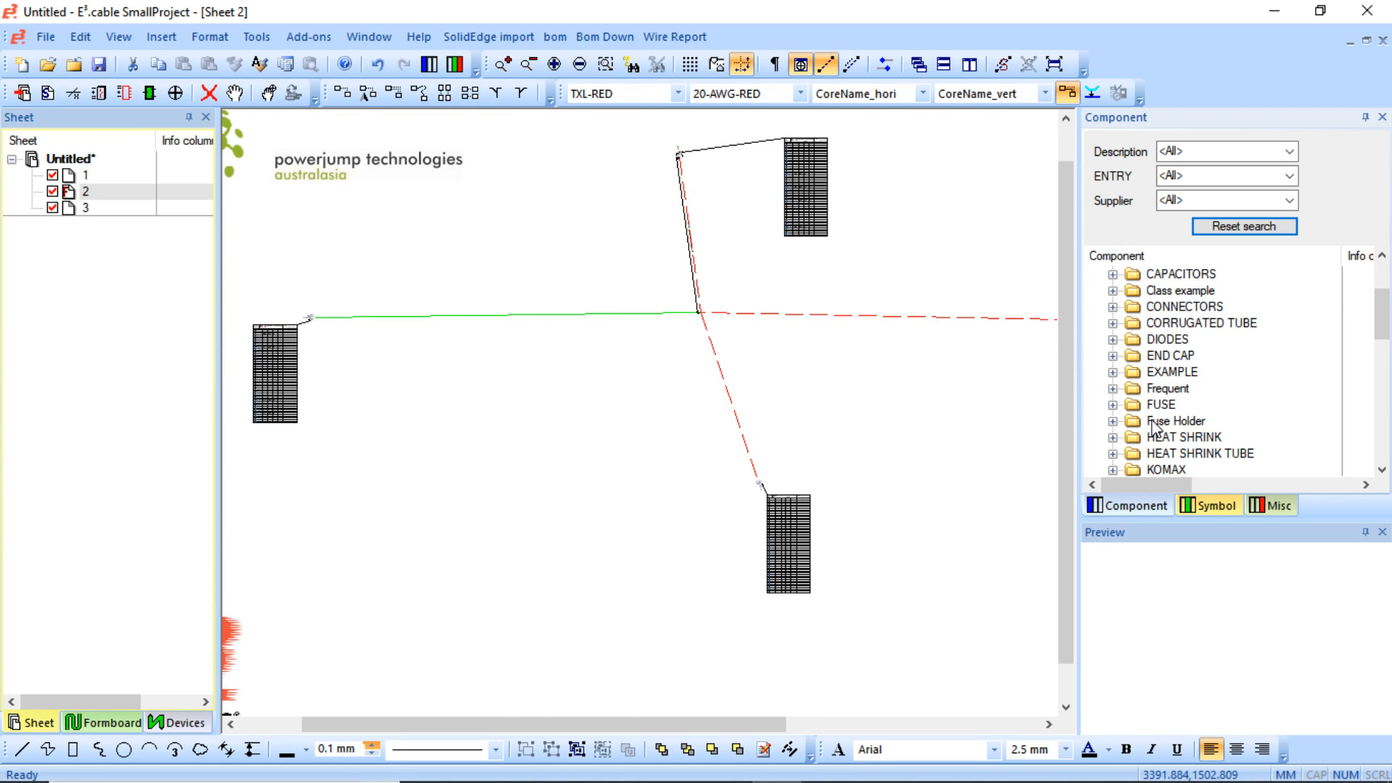
left_click(1150, 422)
left_click(1114, 421)
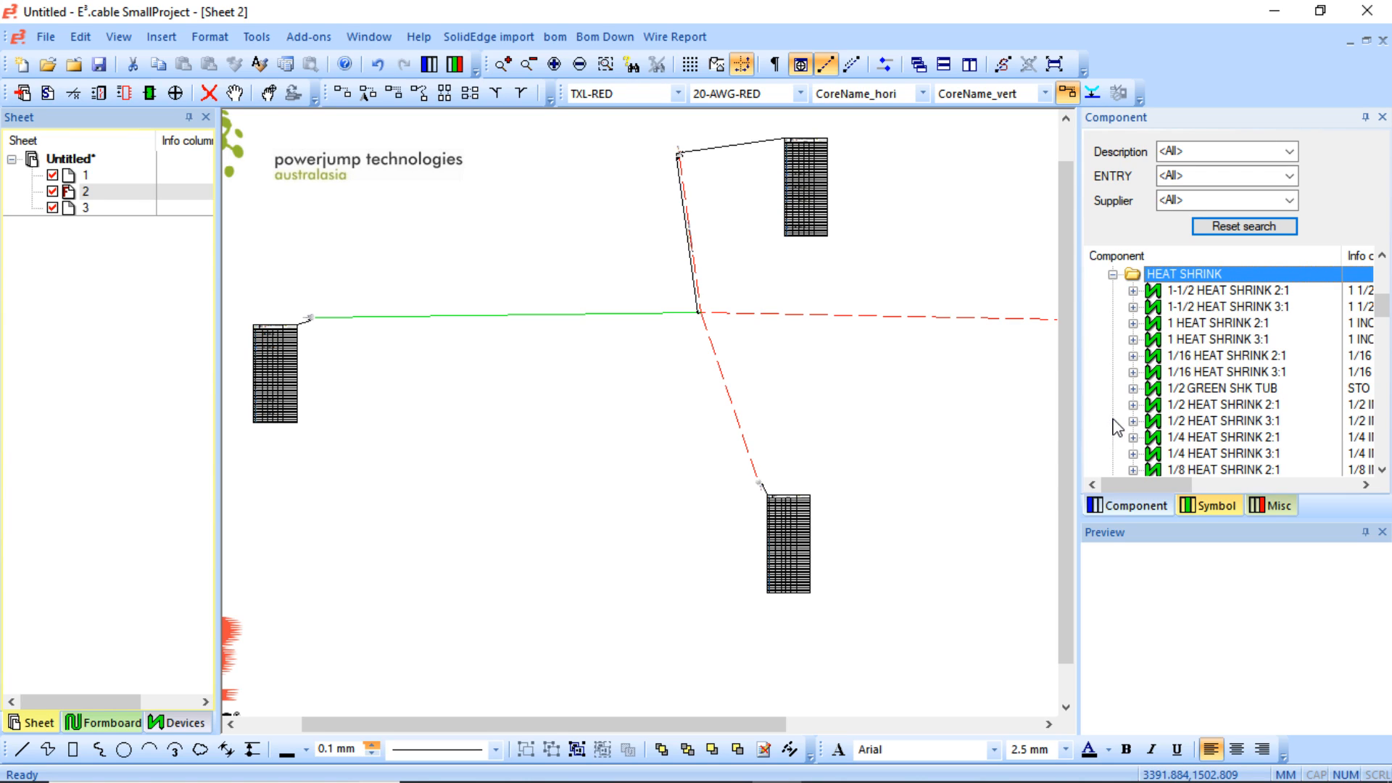
left_click(1177, 308)
scroll(1190, 330, "down", 1)
scroll(1198, 375, "up", 2)
scroll(1197, 384, "down", 1)
scroll(1196, 387, "down", 3)
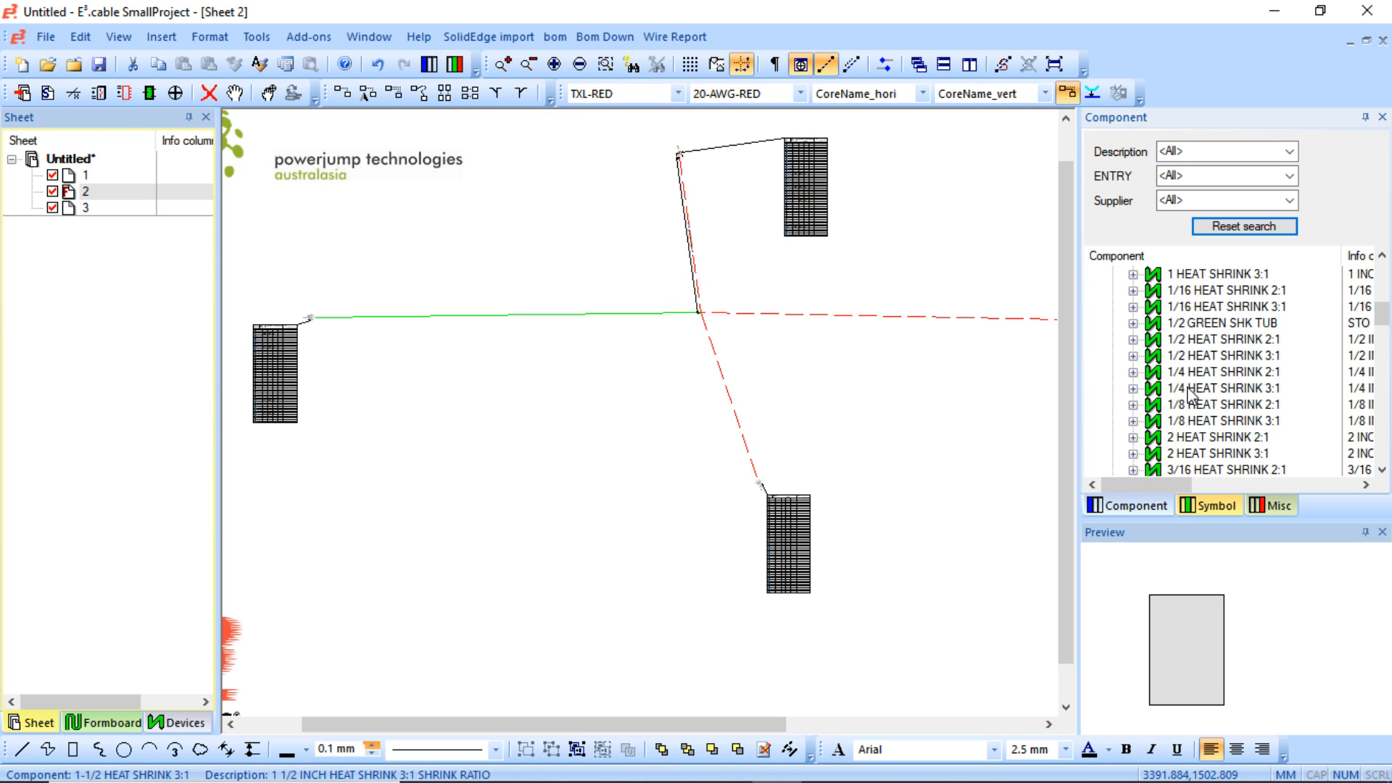
left_click(1186, 377)
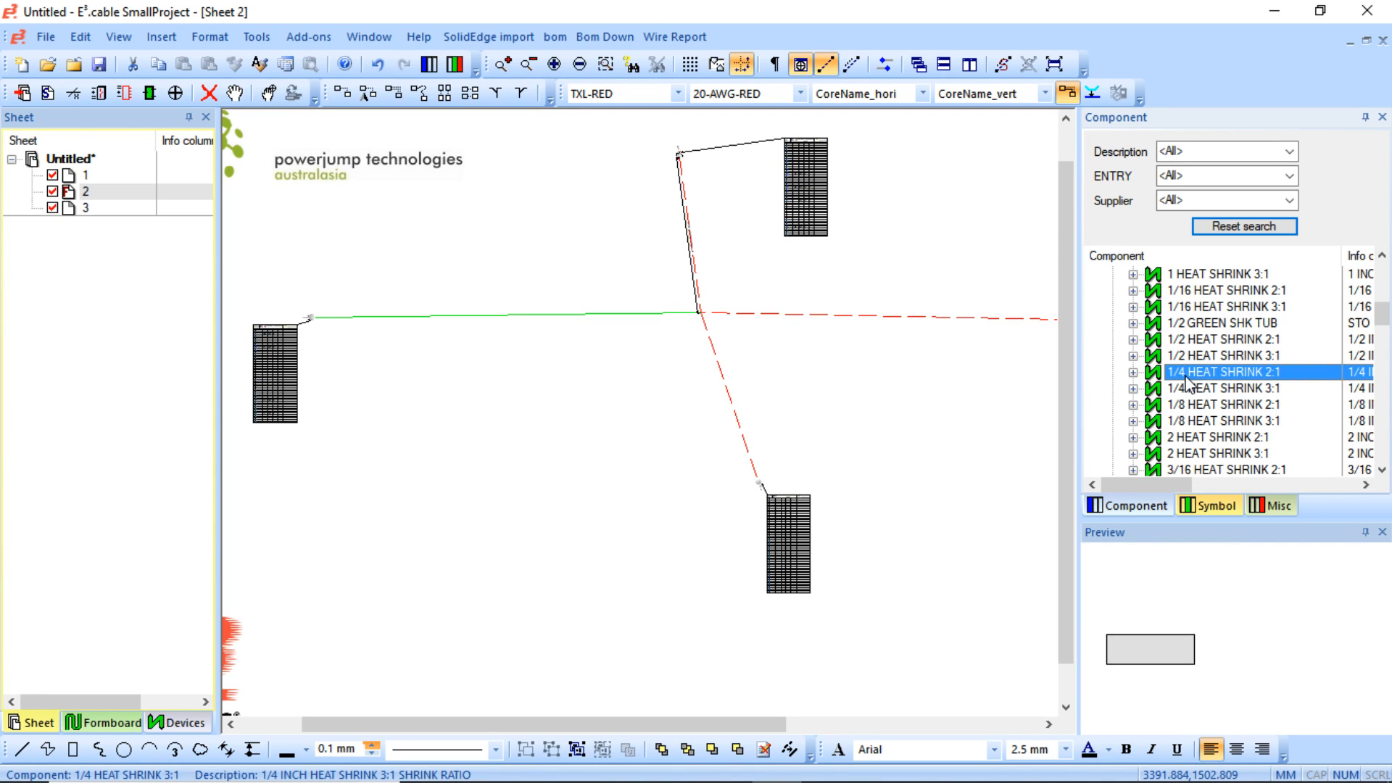
scroll(1187, 381, "up", 4)
scroll(1173, 386, "down", 7)
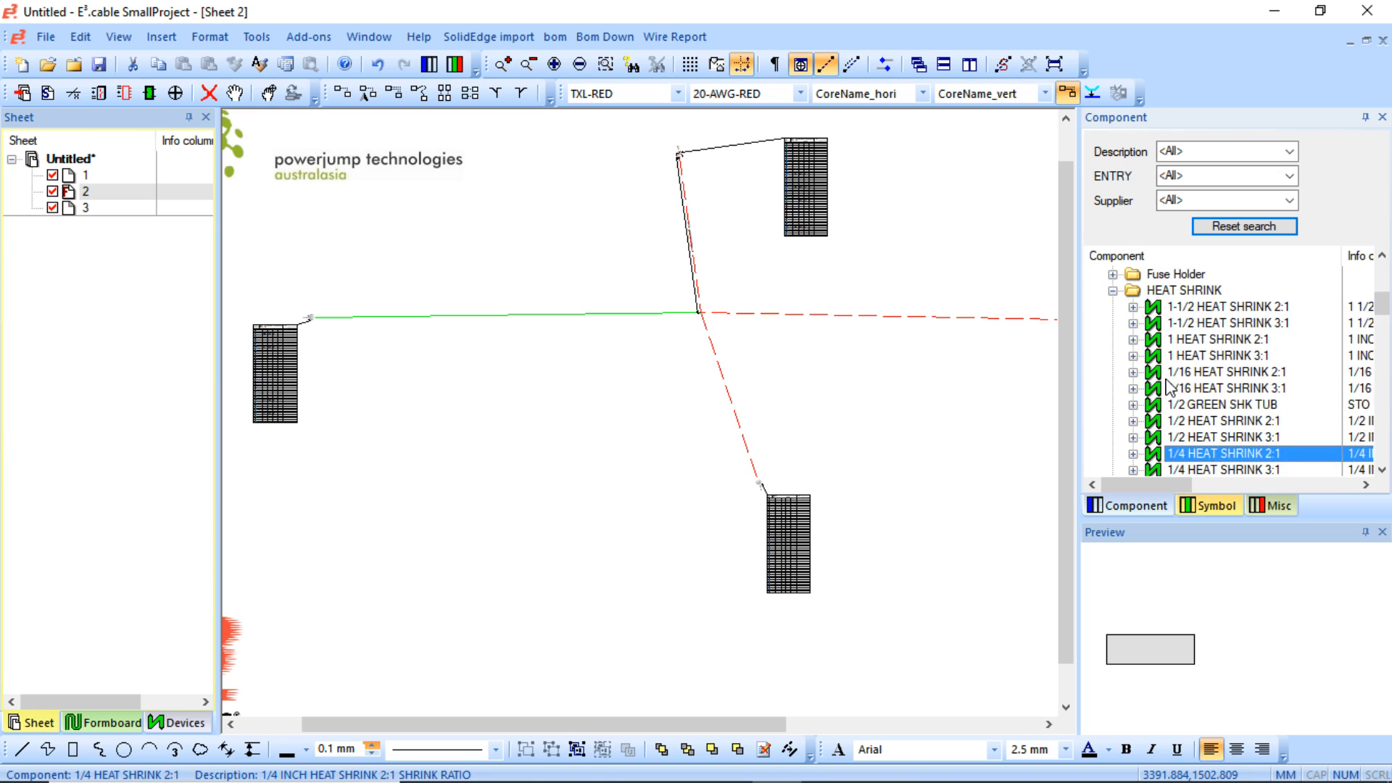
scroll(1135, 348, "up", 7)
left_click(1113, 372)
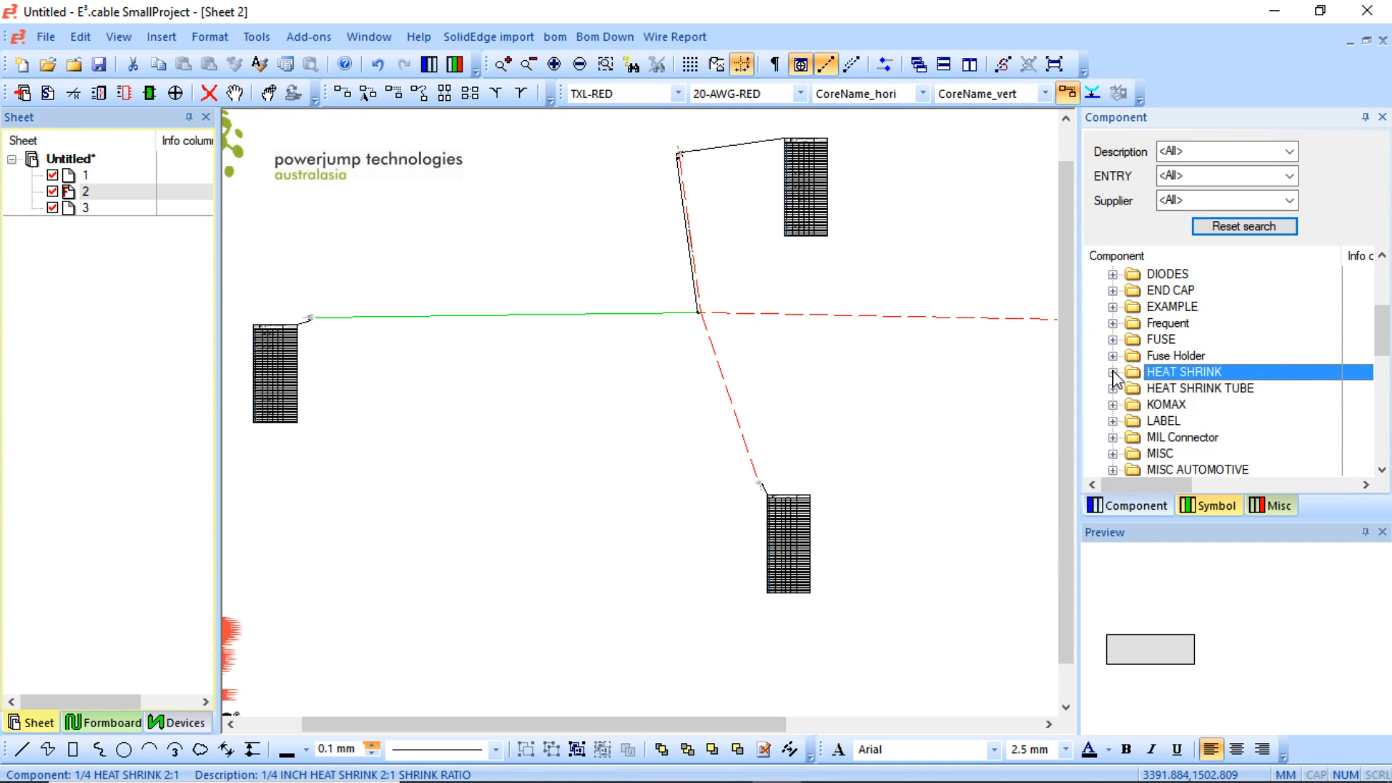
- Browse the HEAT SHRINK TUBE component folder, previewing DR-25-1-0 and RW-200-E-1/2-0, with the component list widened to show the descriptions
scroll(1127, 376, "down", 1)
left_click(1152, 372)
left_click(1113, 372)
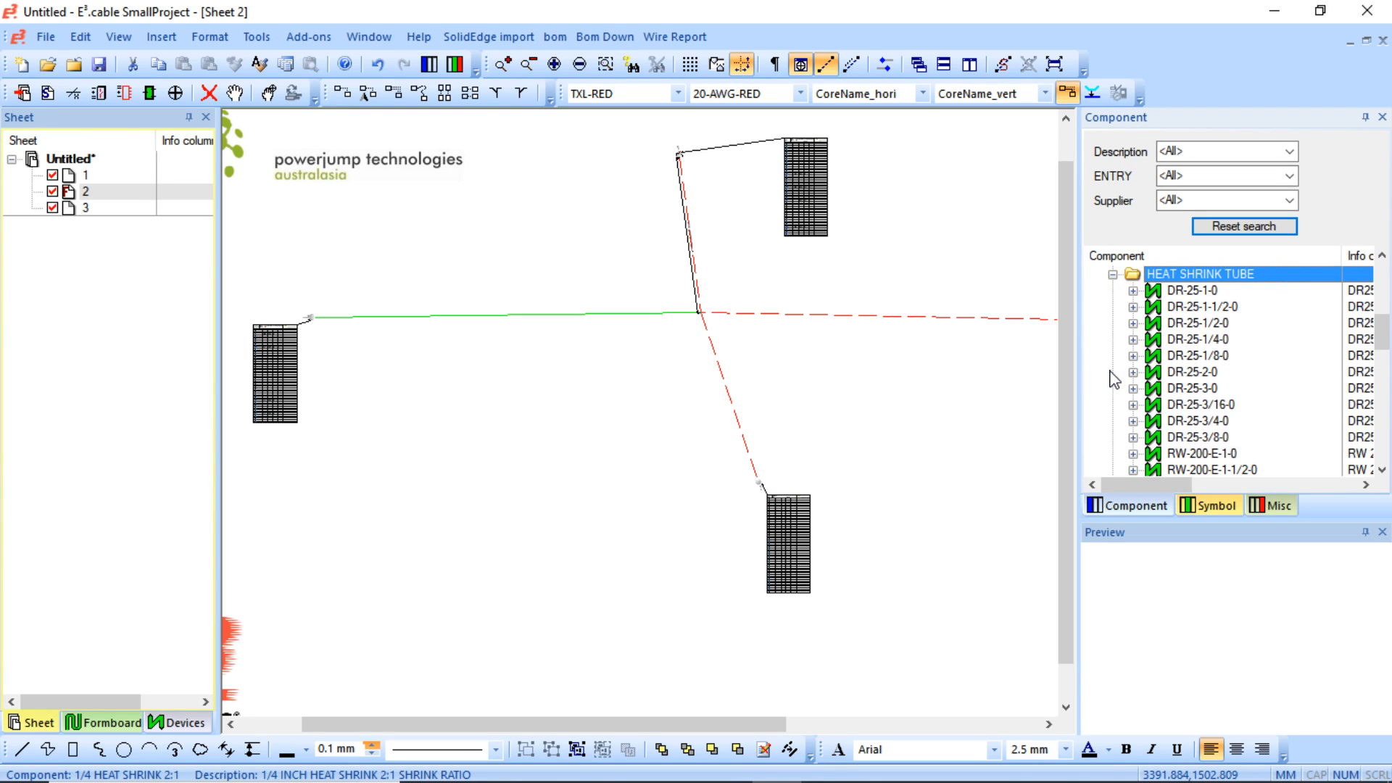
left_click(1182, 296)
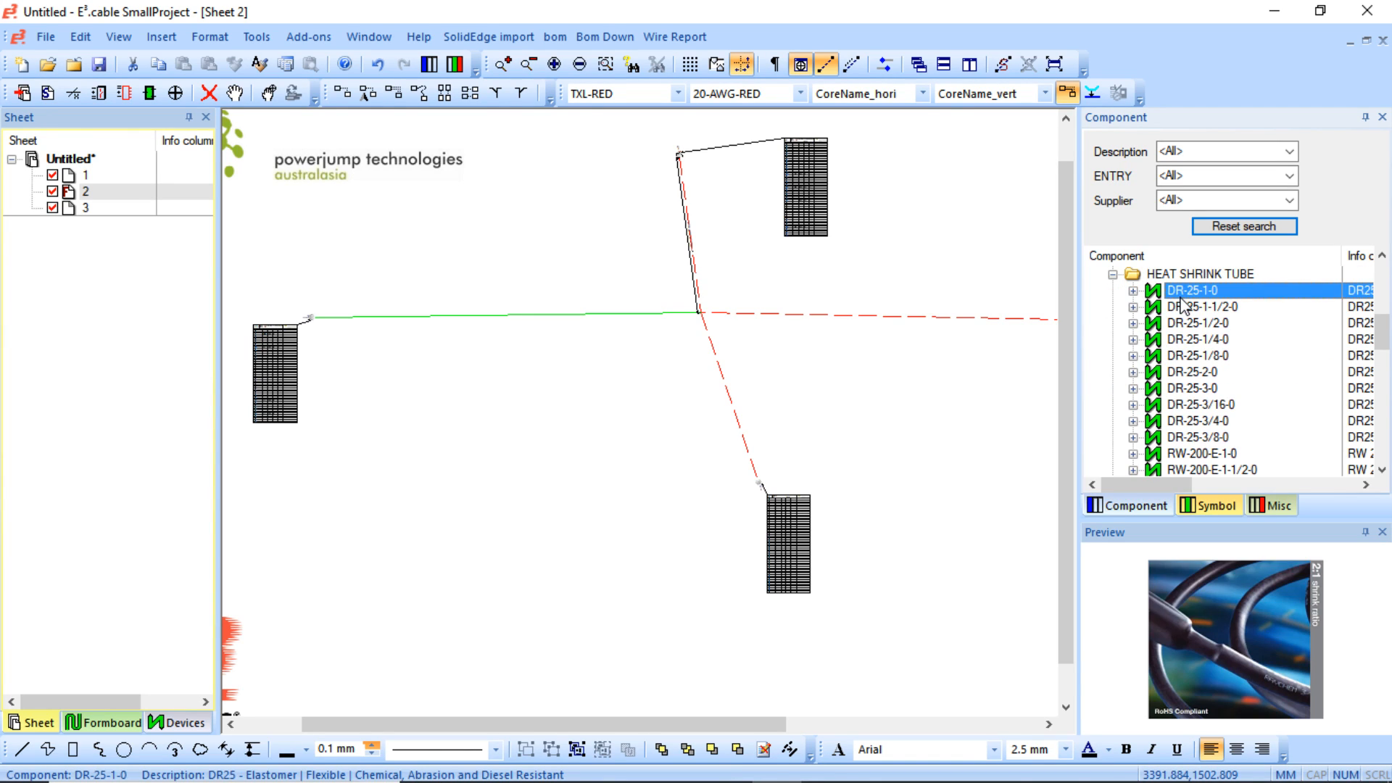
scroll(1183, 301, "down", 2)
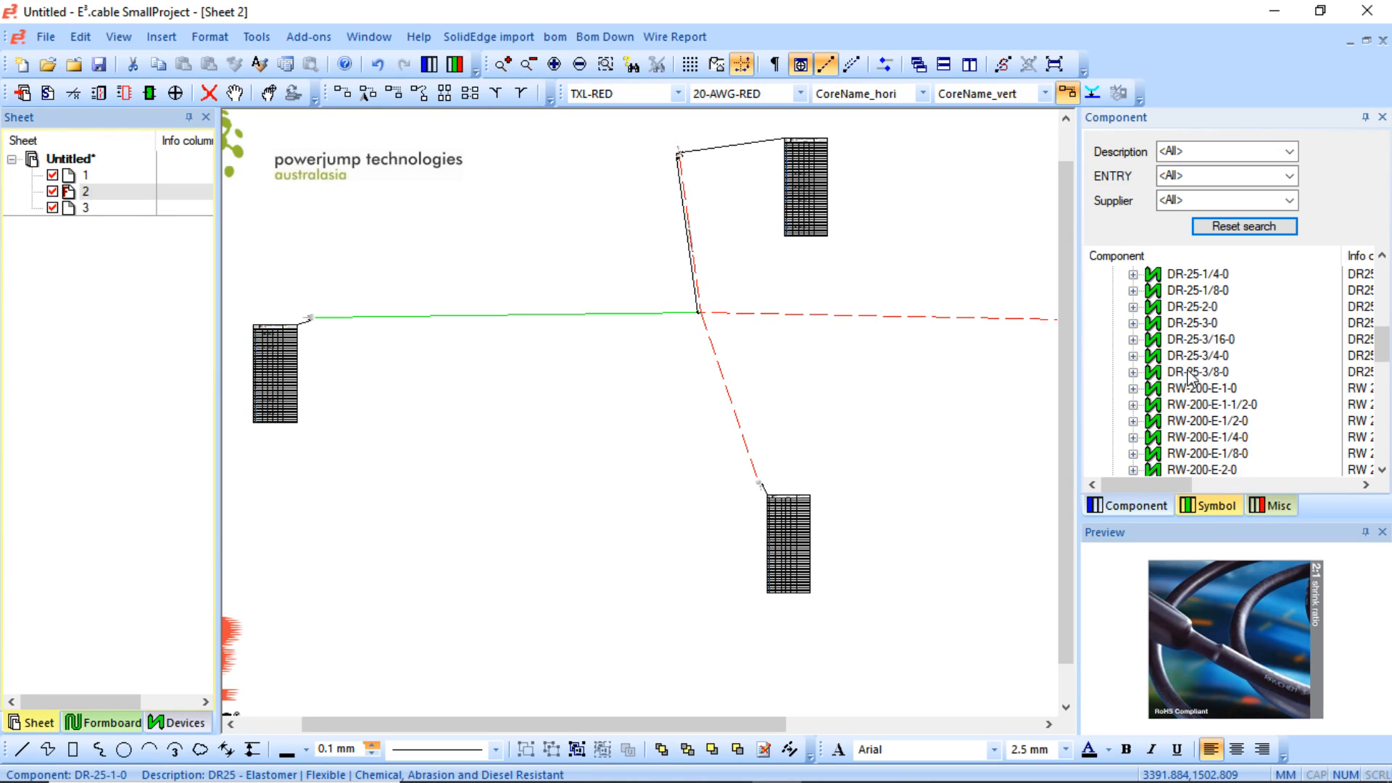
left_click_drag(1074, 461, 956, 464)
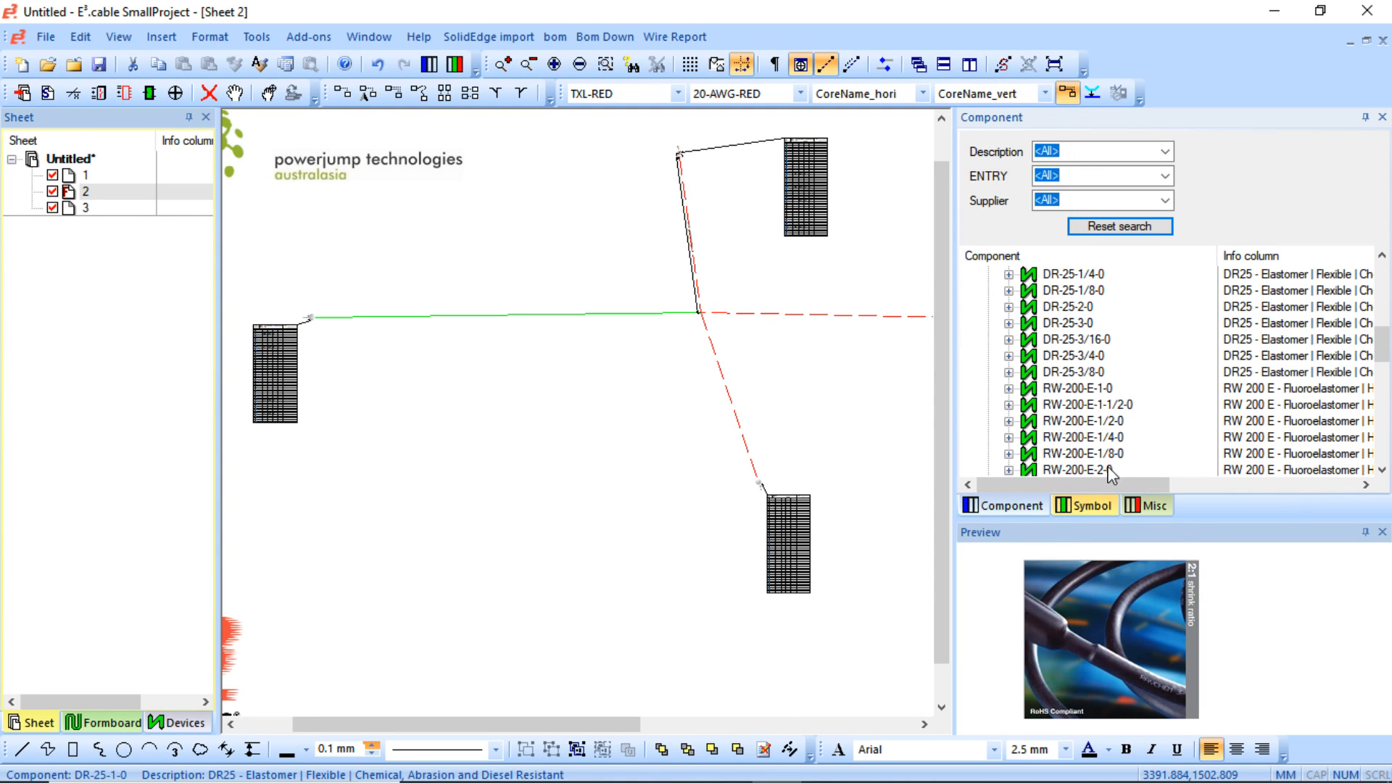
left_click_drag(1099, 483, 1073, 508)
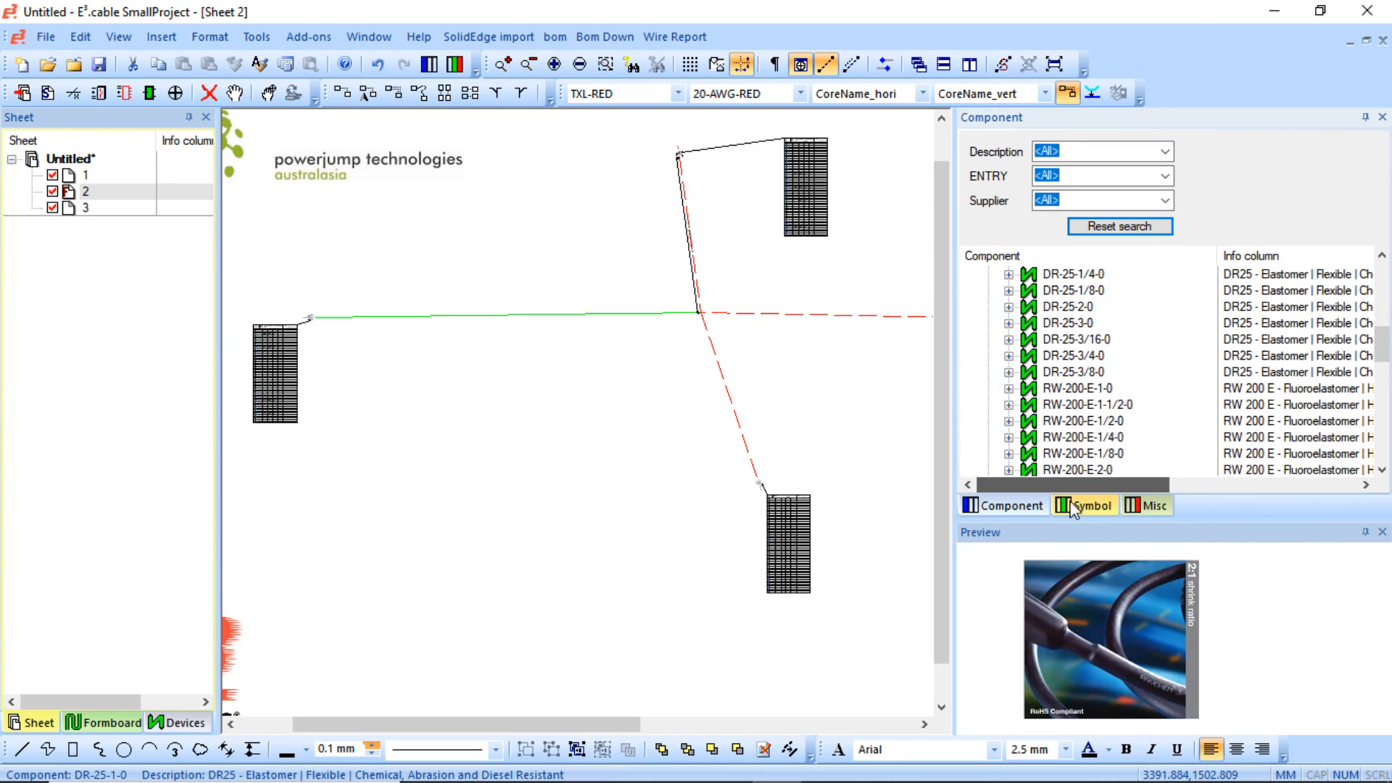
left_click(1065, 422)
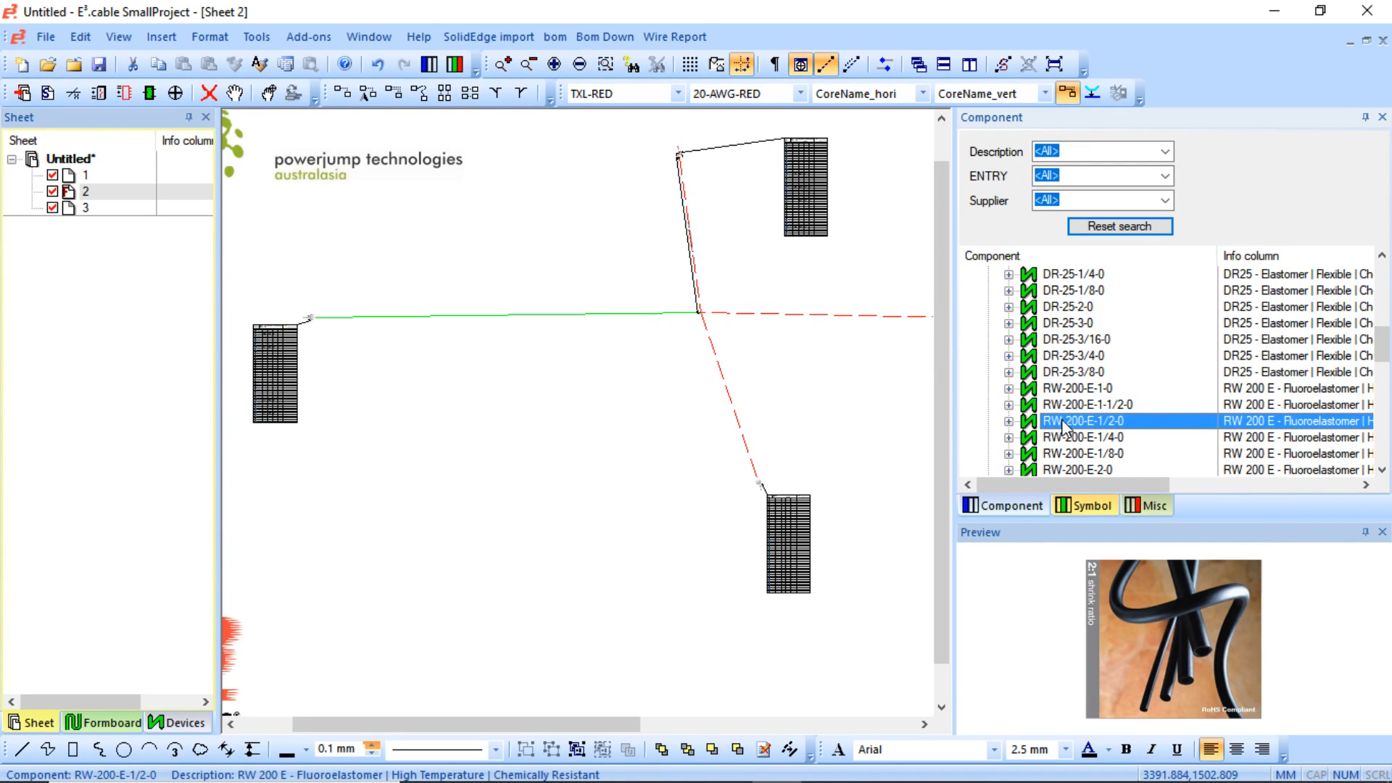
- Examine the component properties of heat shrink tube RW-200-E-1/2-0, including its recovery diameters, hyperlink, lead time and tube diameter, and close them
right_click(1065, 426)
left_click(1161, 743)
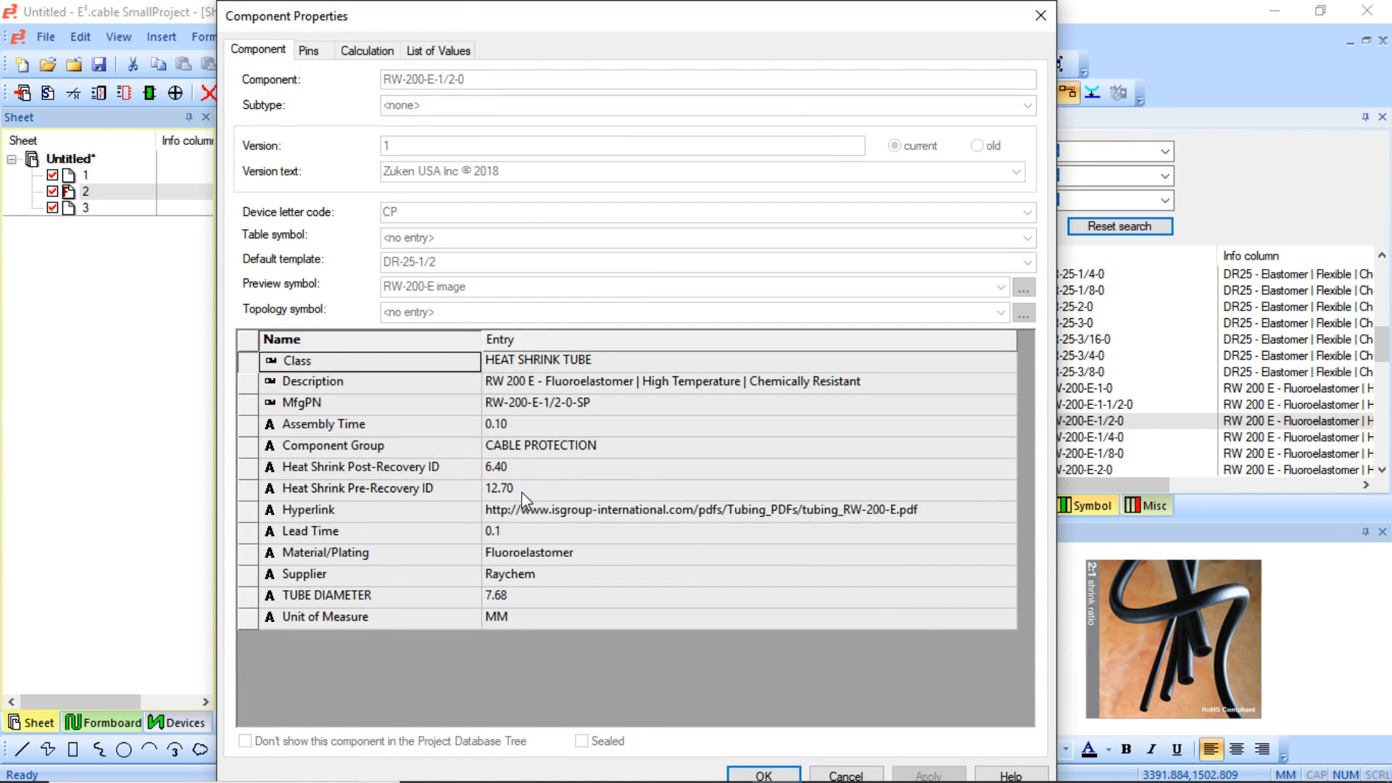
left_click(524, 490)
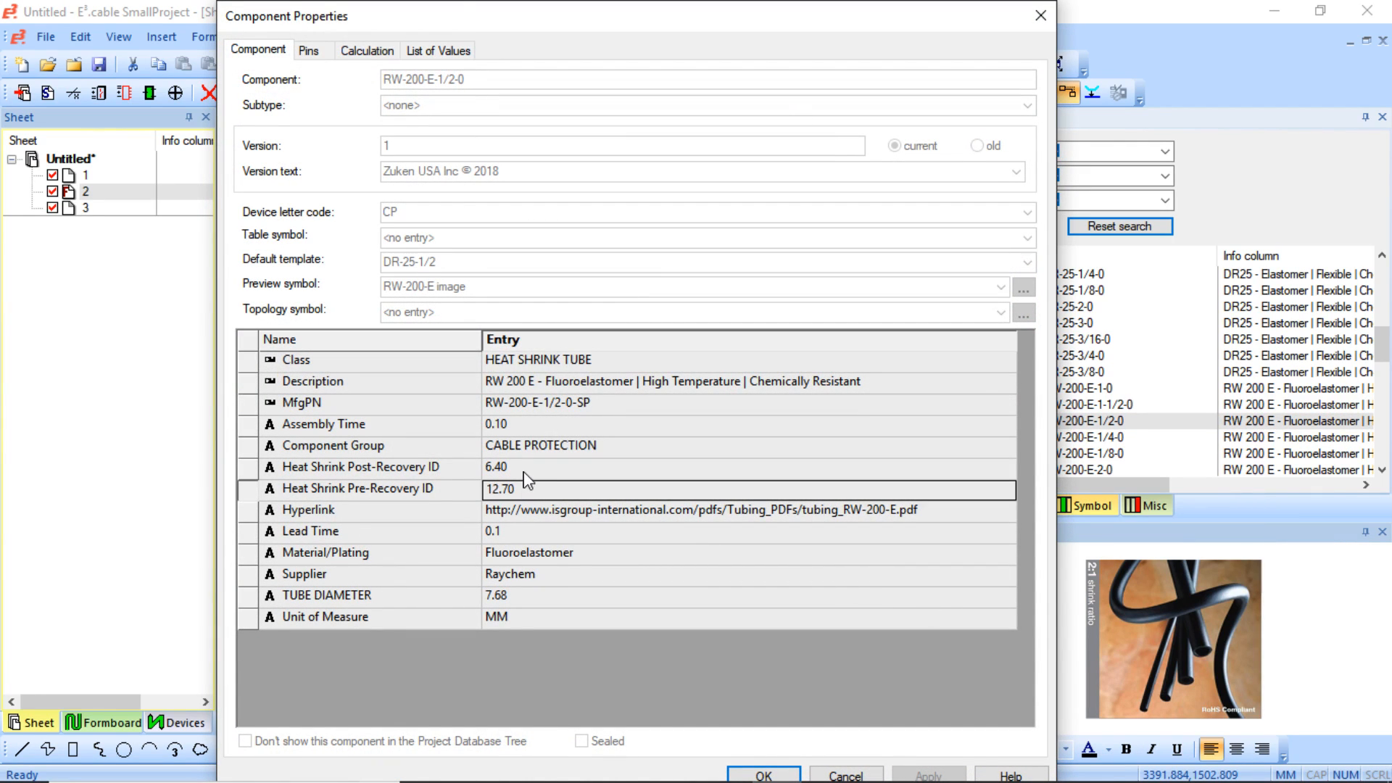
left_click(550, 511)
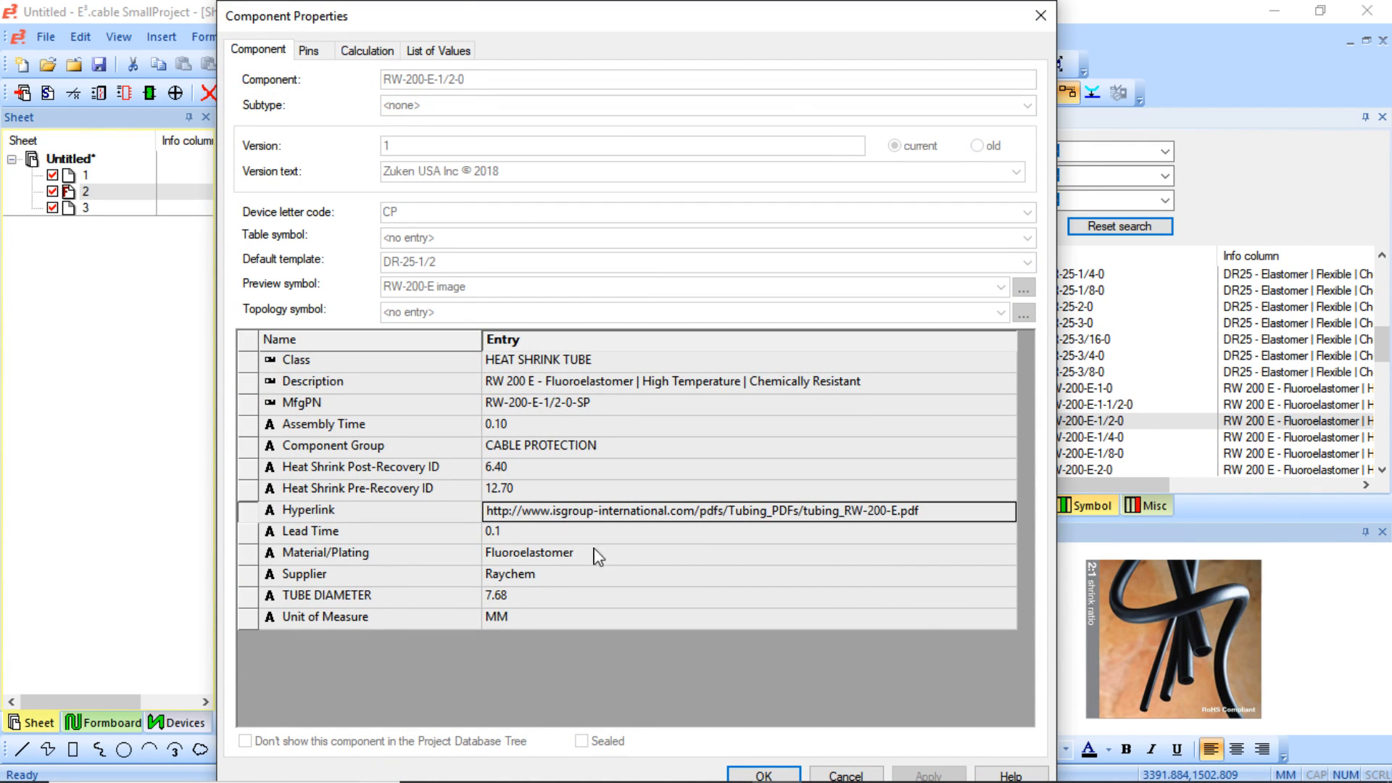
left_click(560, 537)
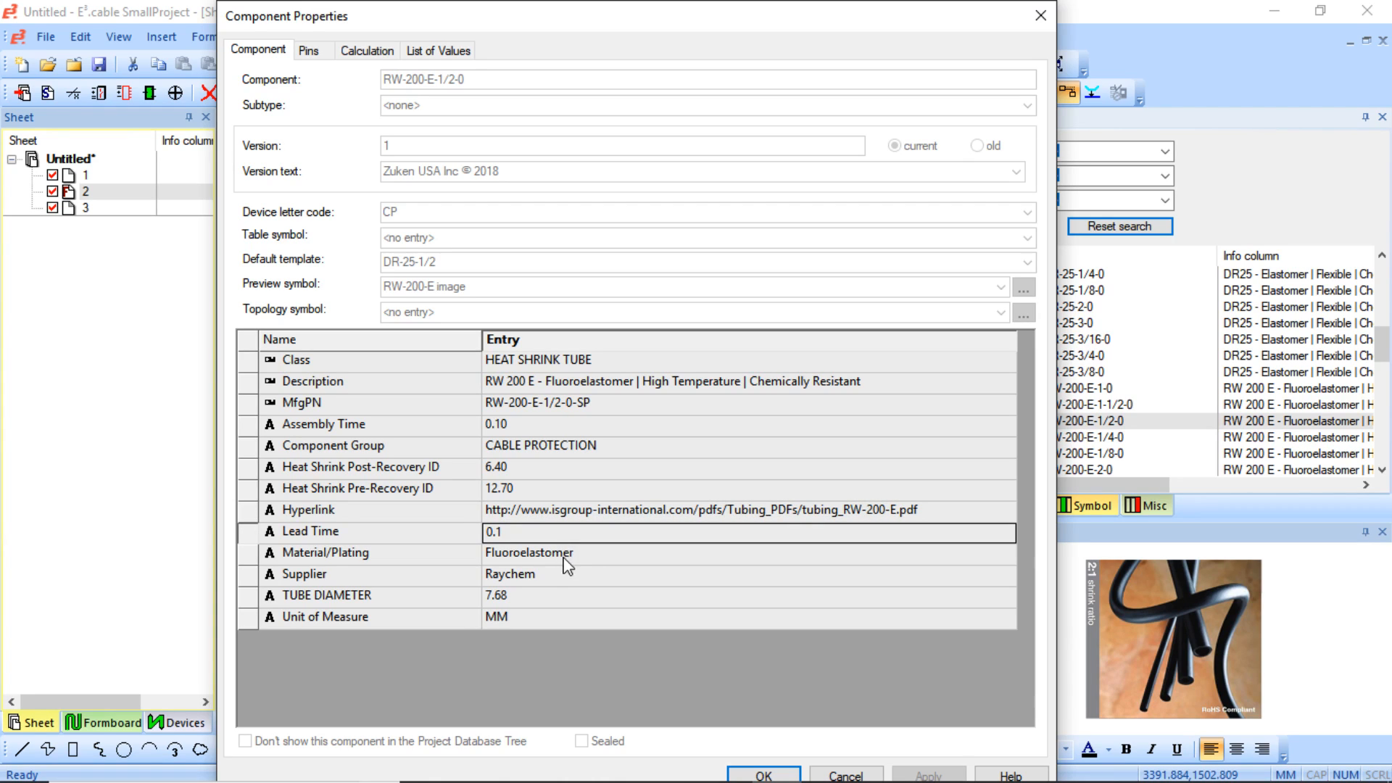
left_click(578, 598)
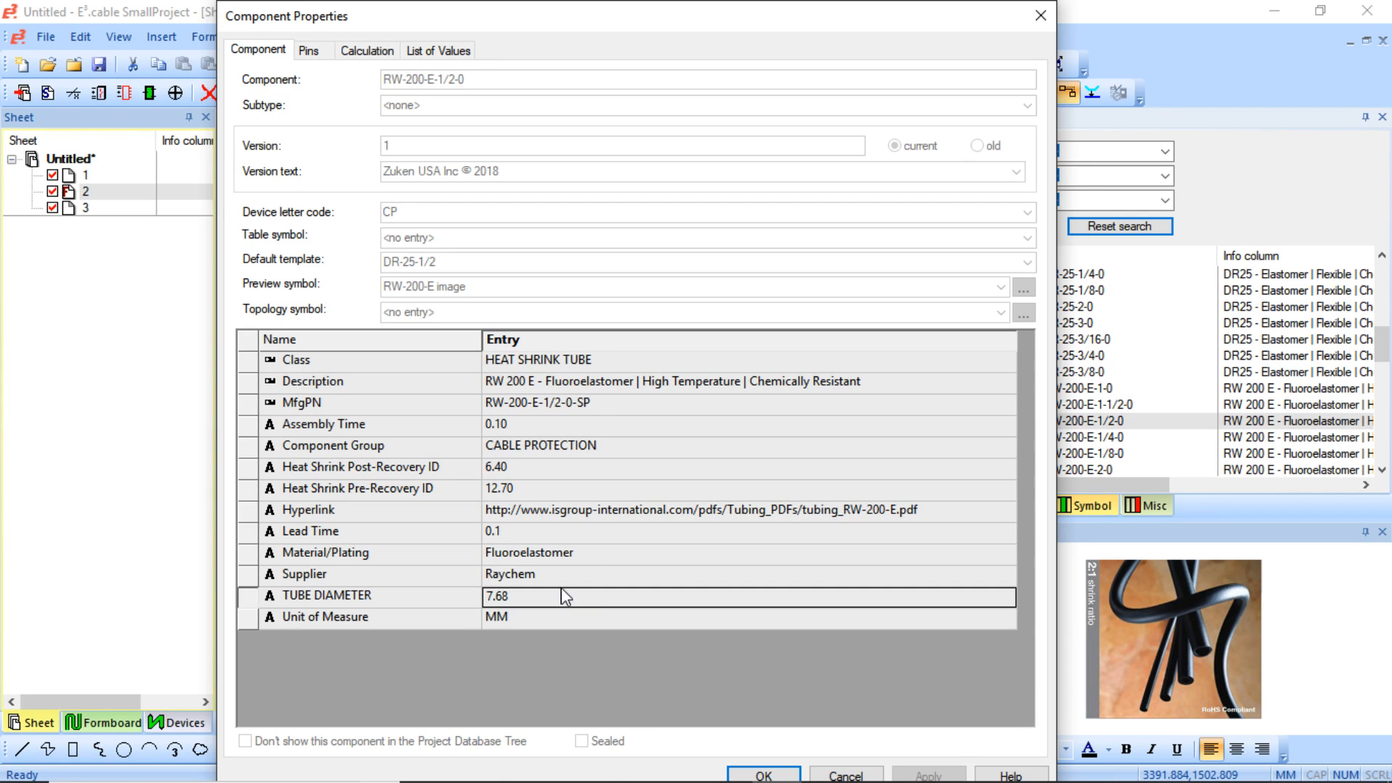
left_click(1039, 16)
left_click(1095, 425)
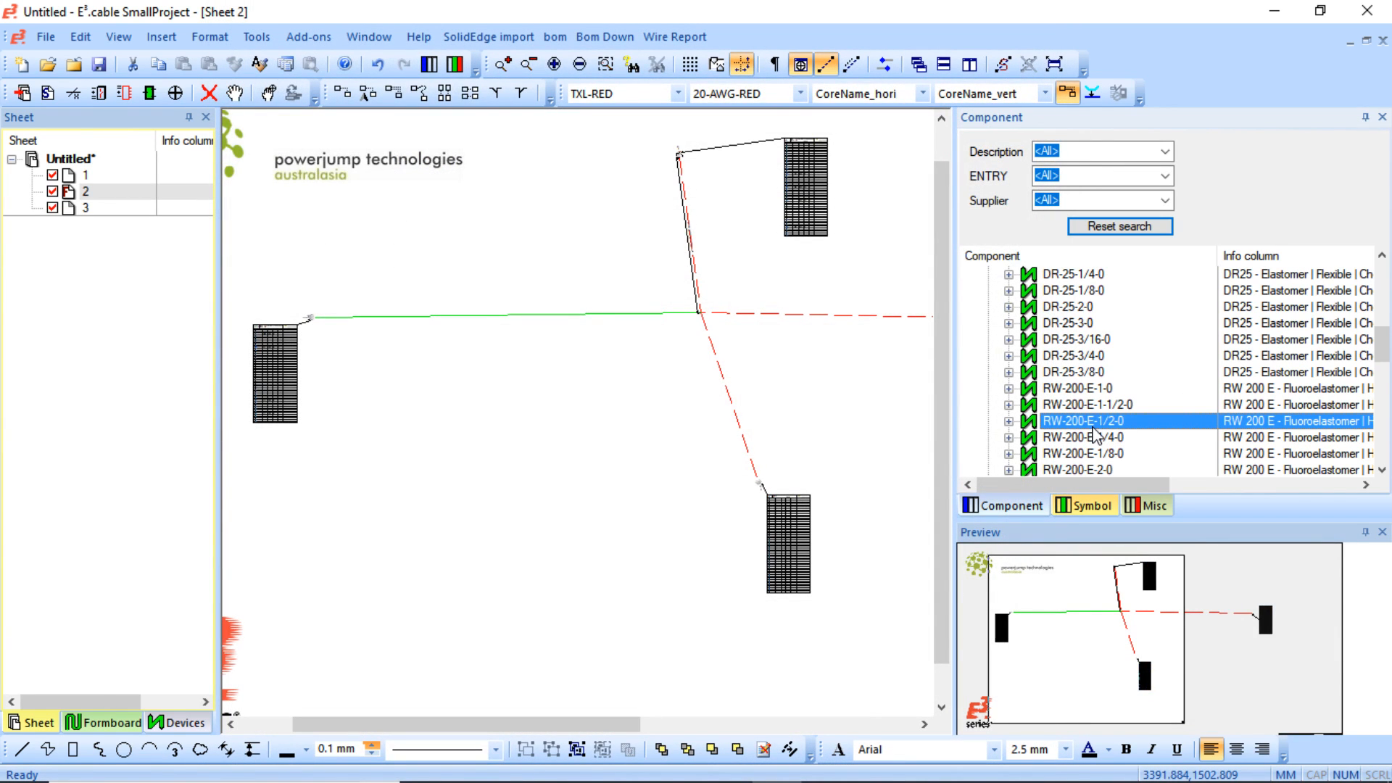
- Place heat shrink tube RW-200-E-1/2-0 on the left-hand segment and the X8 segment of the harness
right_click(1072, 419)
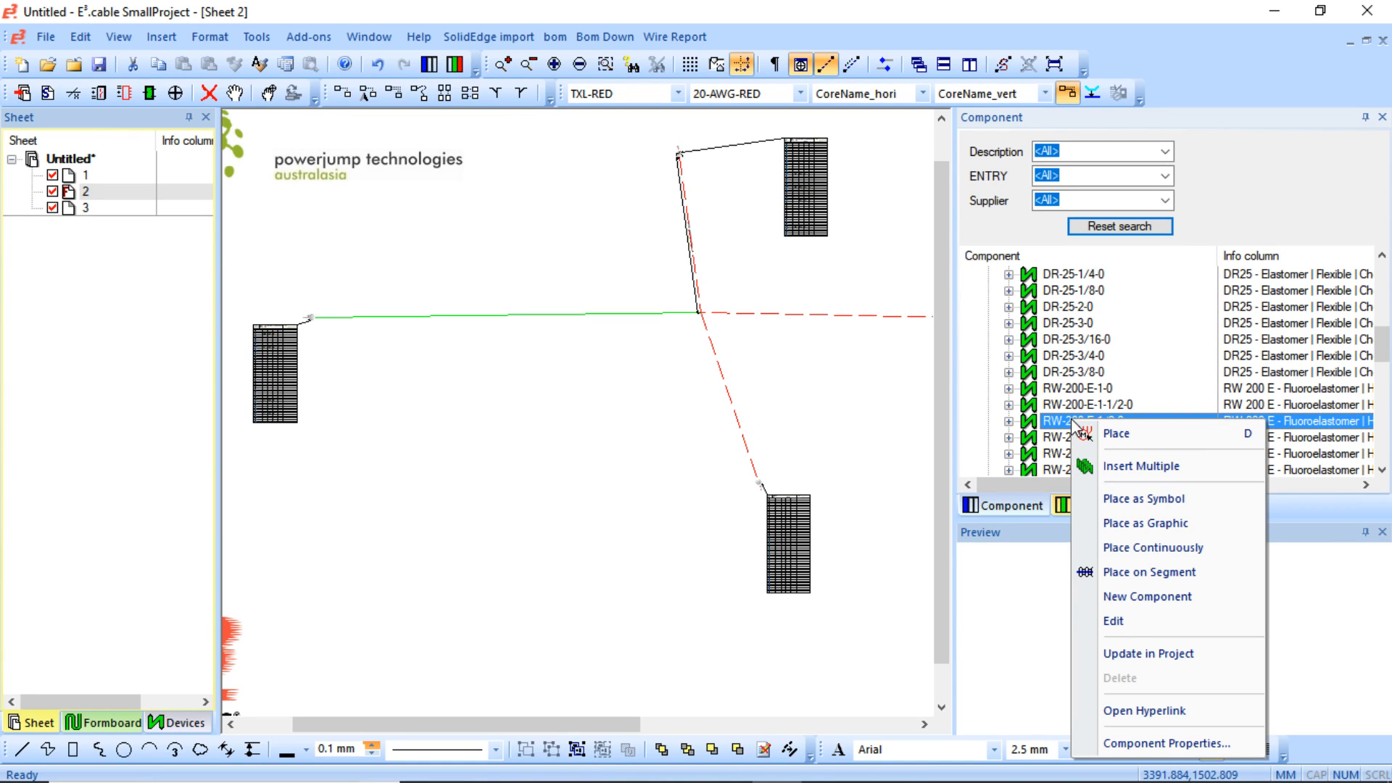
left_click(1140, 573)
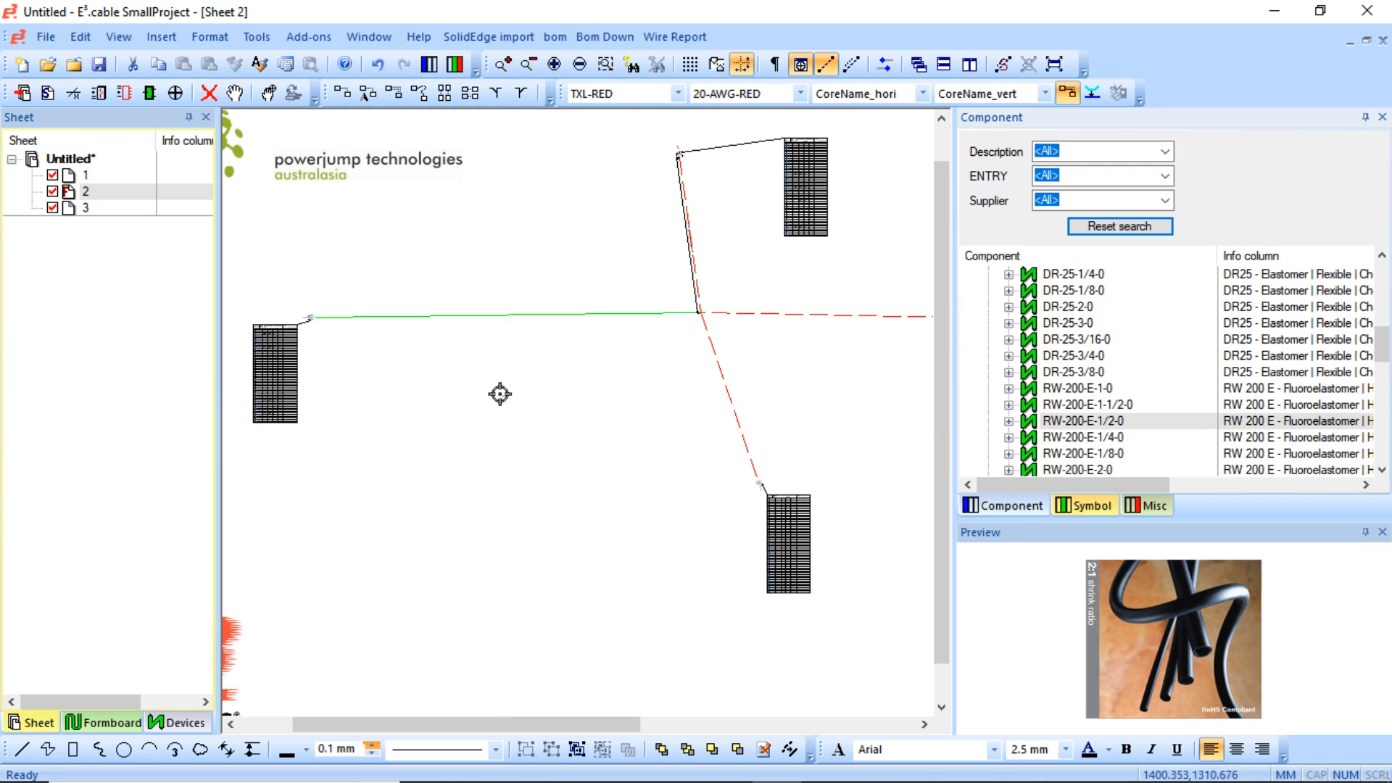
left_click(710, 343)
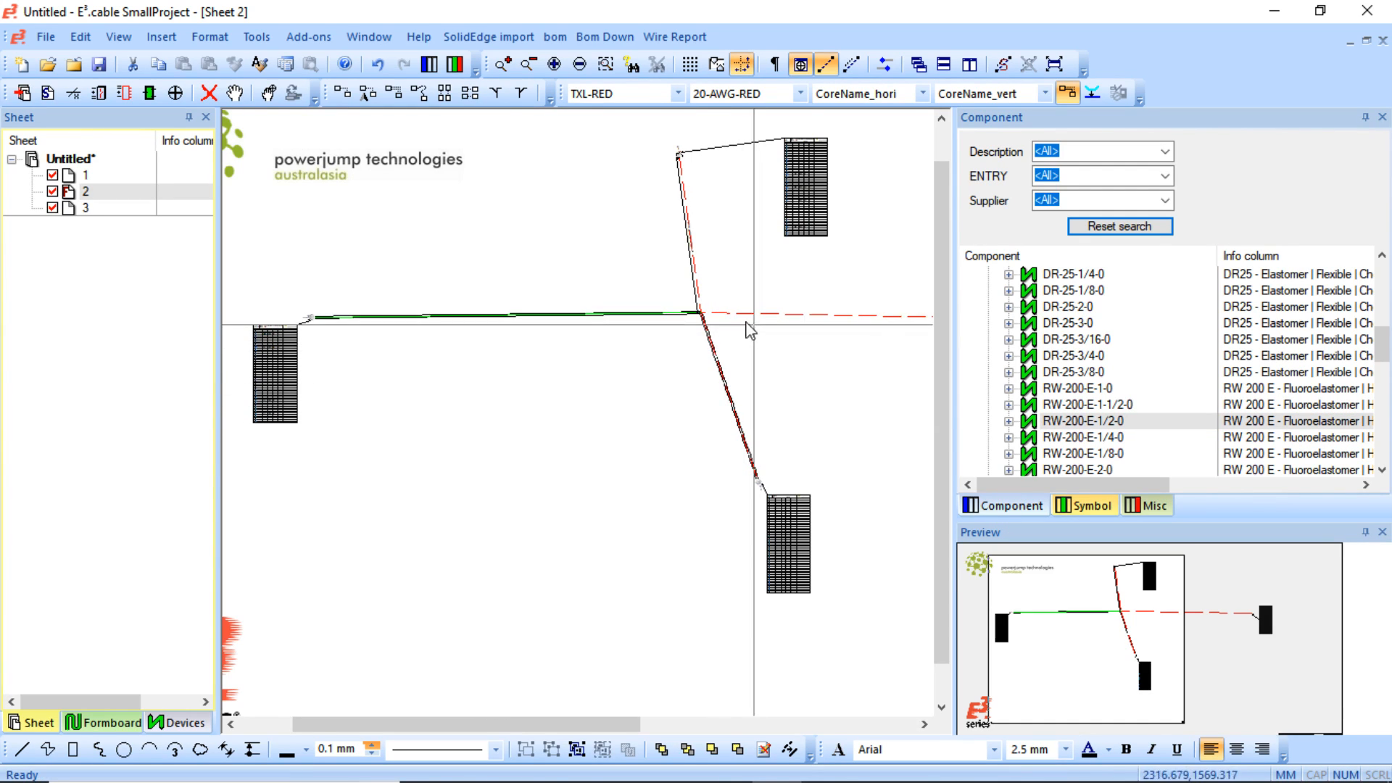
- Move connector X8 sideways and back to just above its pin table, together with its tube-covered segment
middle_click_drag(252, 271, 727, 395)
middle_click_drag(292, 371, 454, 436)
middle_click_drag(279, 287, 457, 436)
middle_click(613, 525)
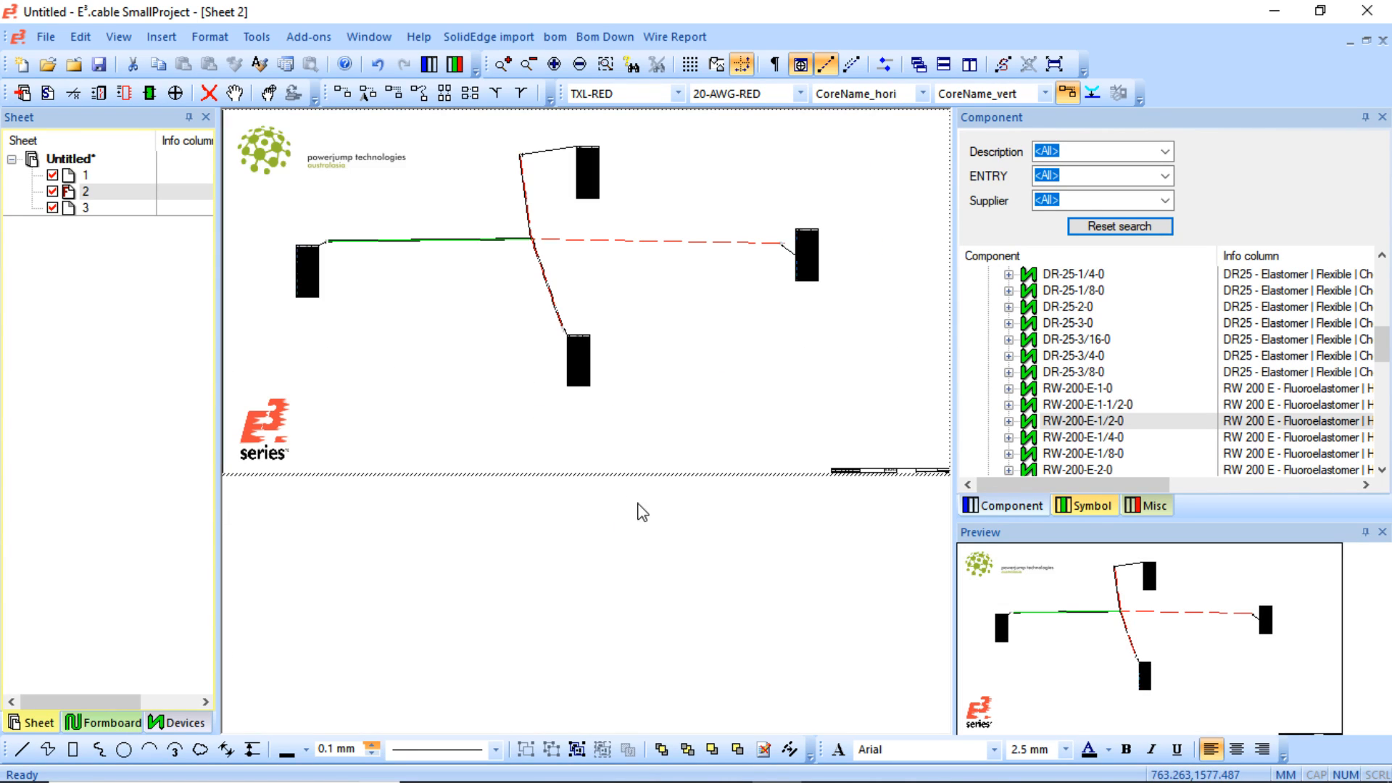
middle_click_drag(495, 282, 686, 438)
middle_click_drag(355, 184, 725, 448)
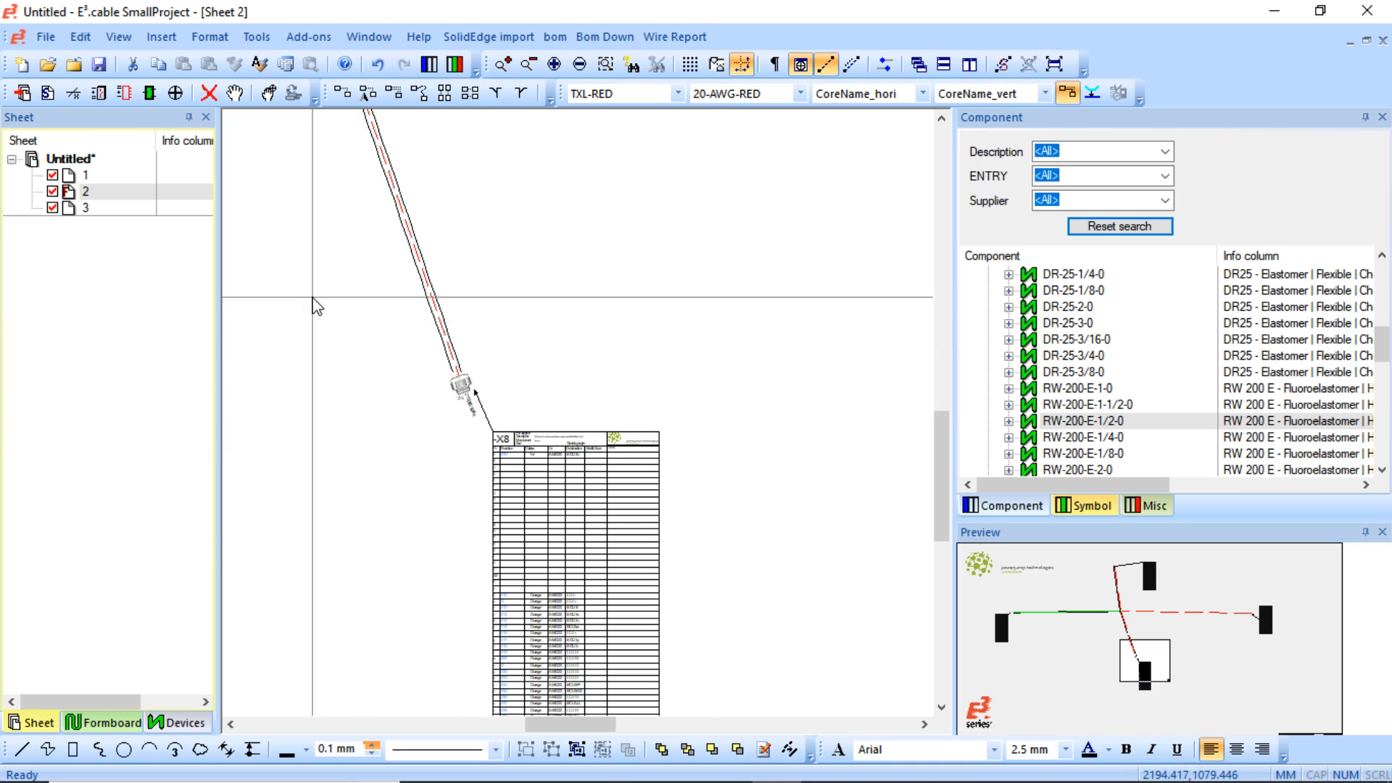
middle_click_drag(312, 296, 665, 499)
left_click(519, 386)
left_click_drag(522, 384, 649, 363)
left_click_drag(644, 364, 835, 362)
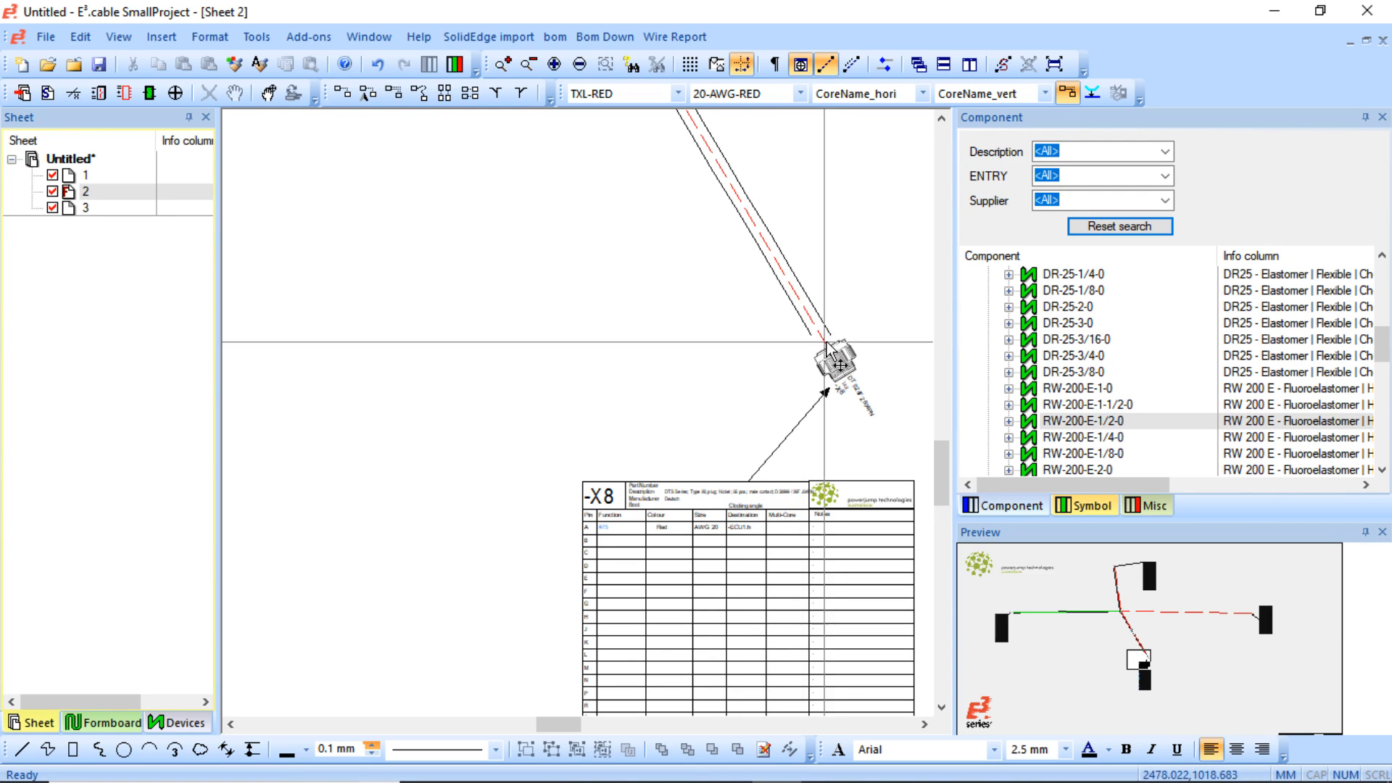
left_click_drag(835, 363, 591, 423)
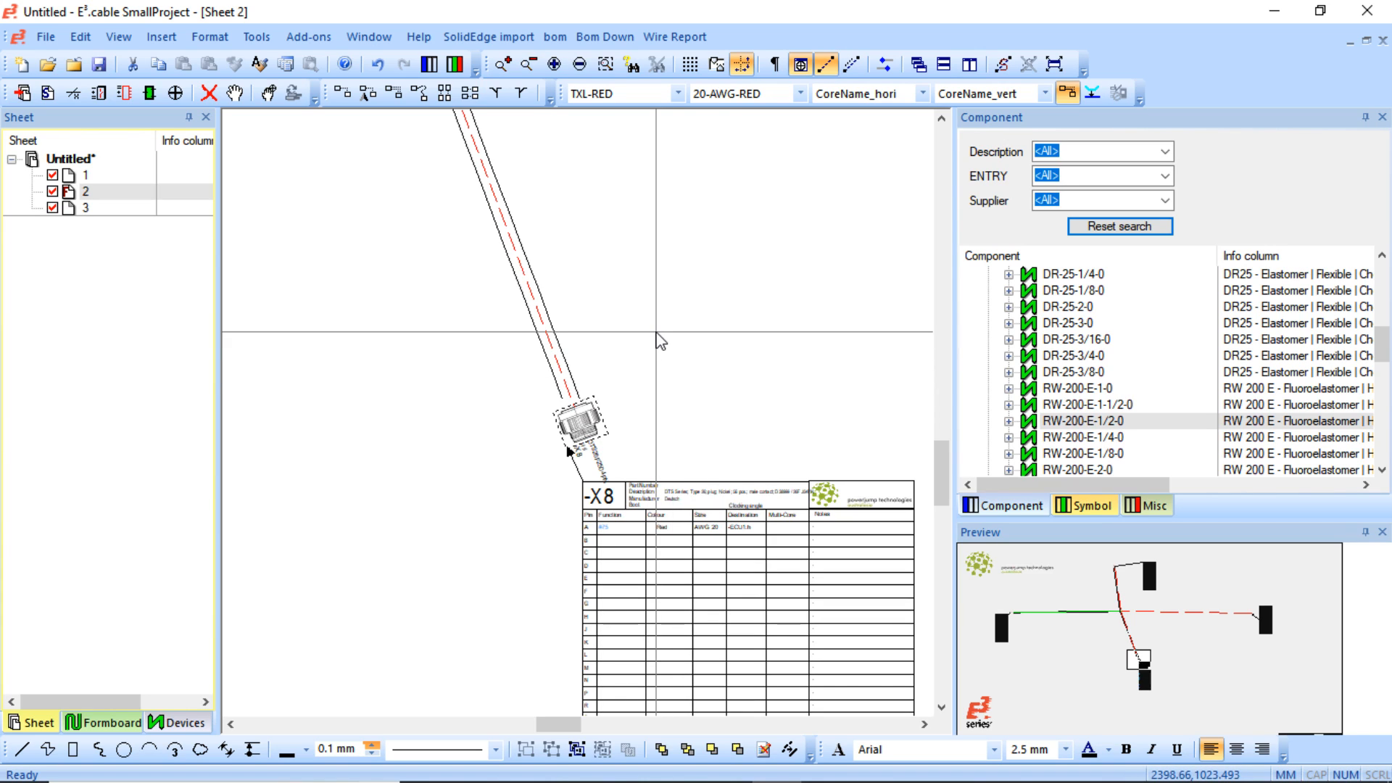
- Place heat shrink tube RW-200-E-3/4-0 on the X6 segment and the right-hand segment from the branch node
scroll(653, 335, "down", 2, "ctrl")
scroll(638, 325, "up", 6)
scroll(628, 320, "down", 4, "ctrl")
scroll(501, 363, "down", 1, "ctrl")
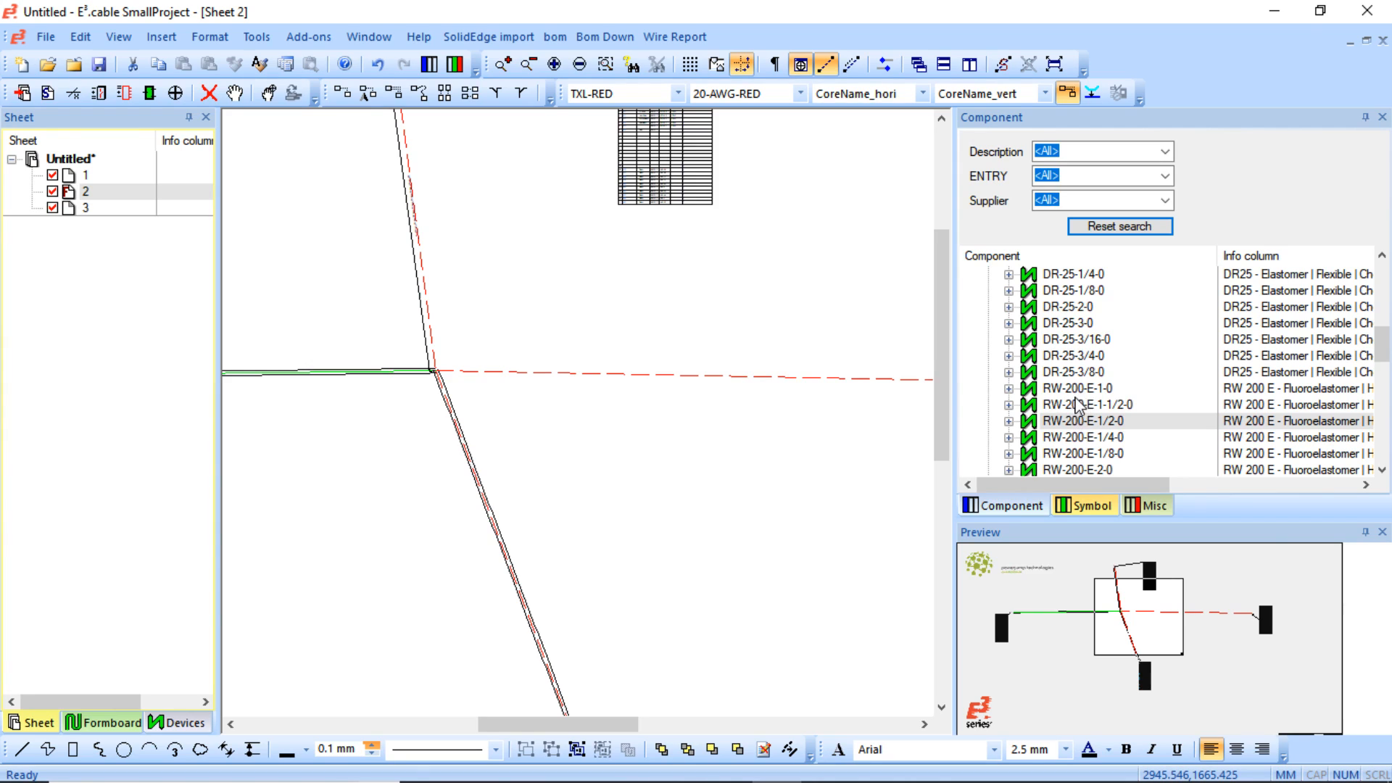
scroll(1076, 400, "down", 3)
left_click(1098, 454)
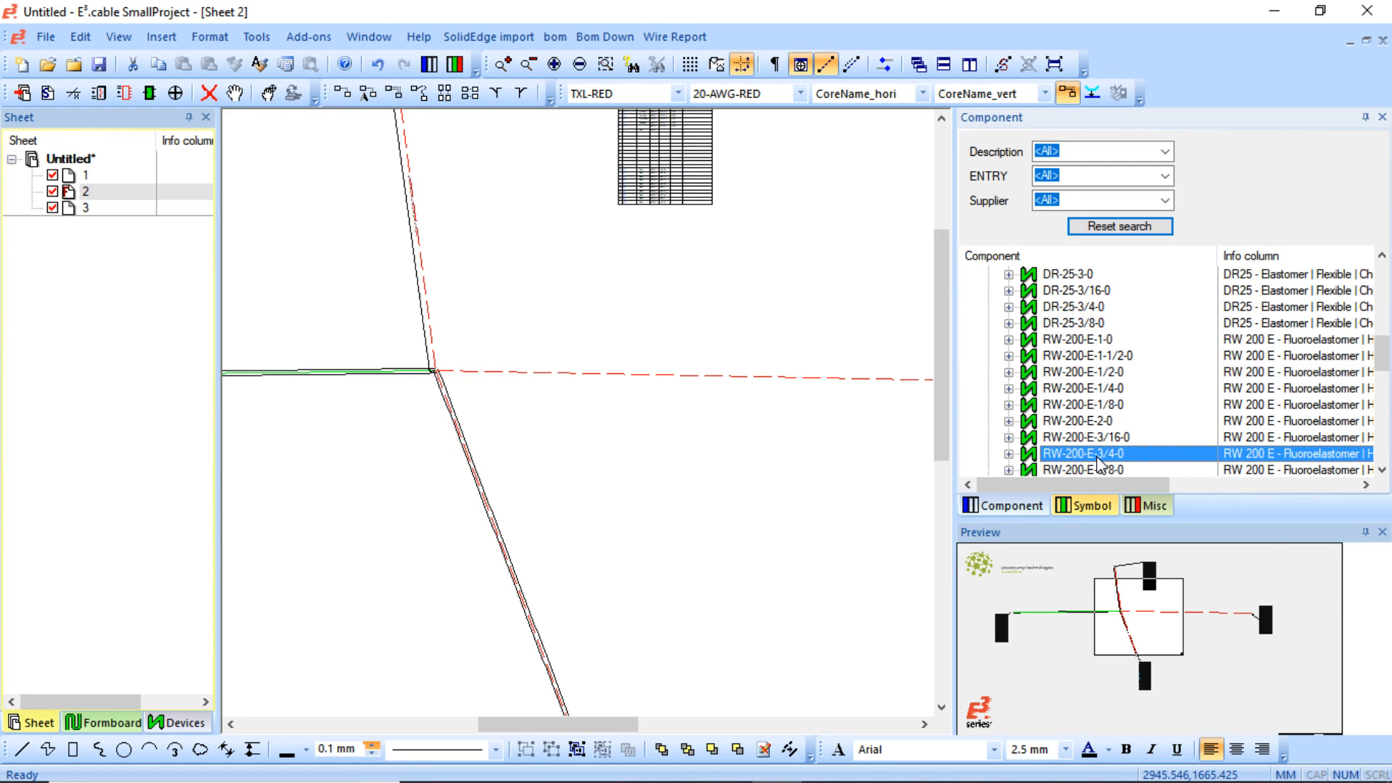
right_click(1099, 459)
left_click(1153, 271)
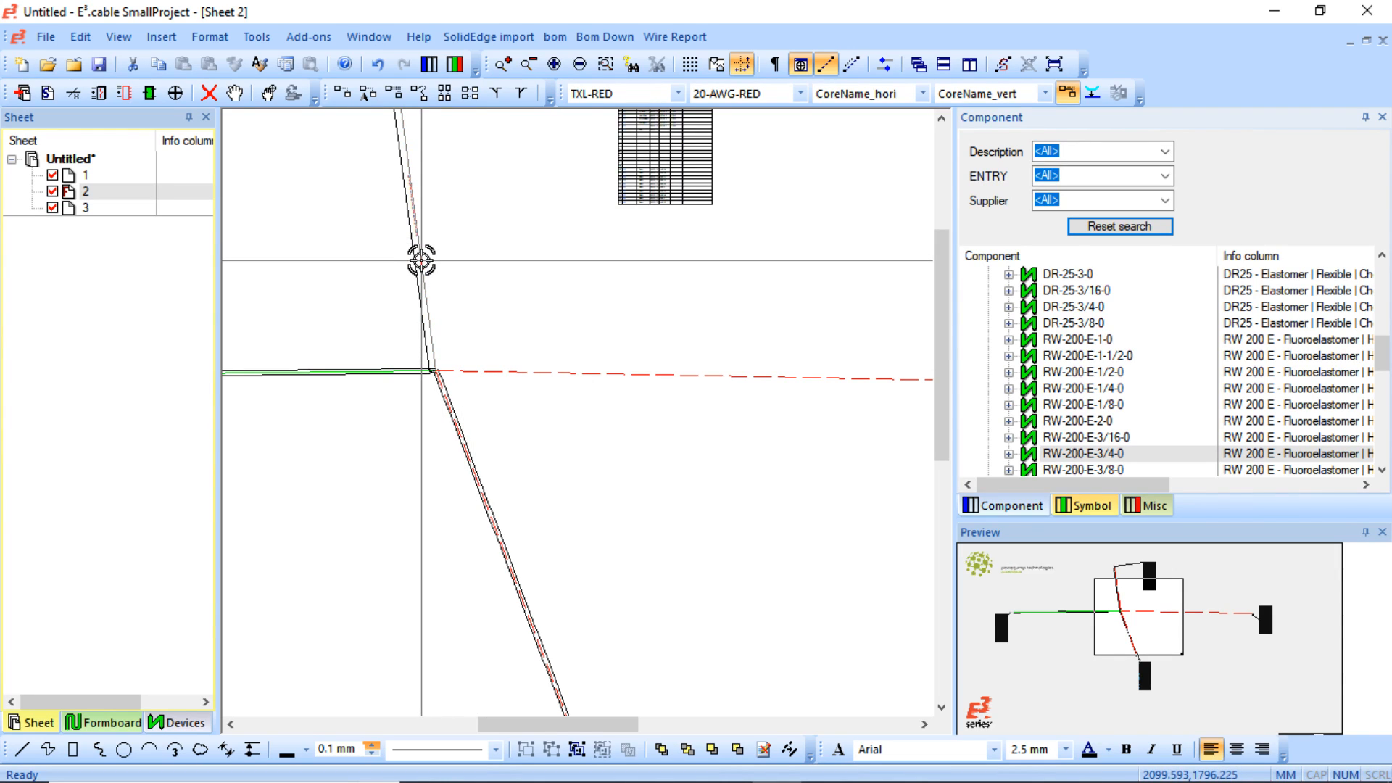
left_click(542, 374)
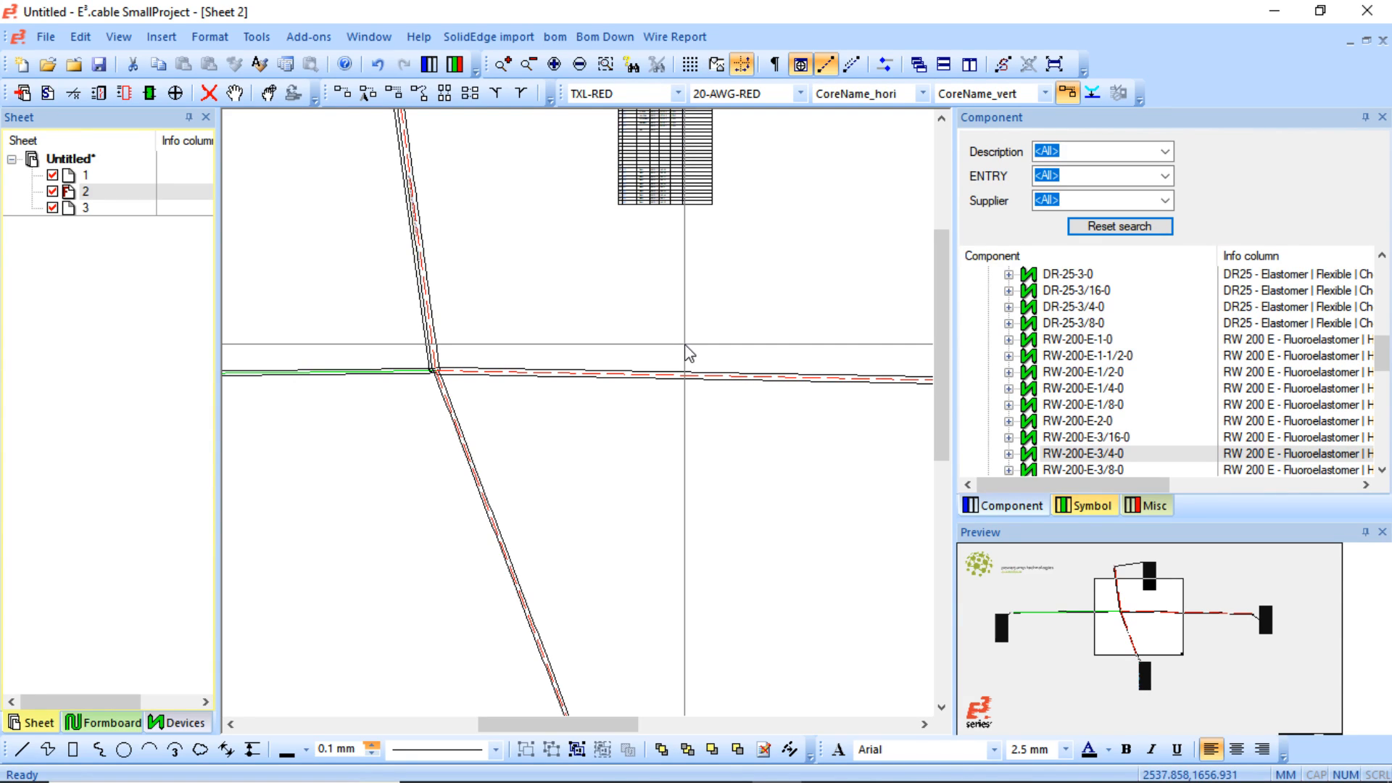
- Collapse the HEAT SHRINK TUBE folder and open the BOOTS component folder to choose a boot for connector X6
scroll(544, 408, "up", 3)
middle_click_drag(339, 254, 551, 430)
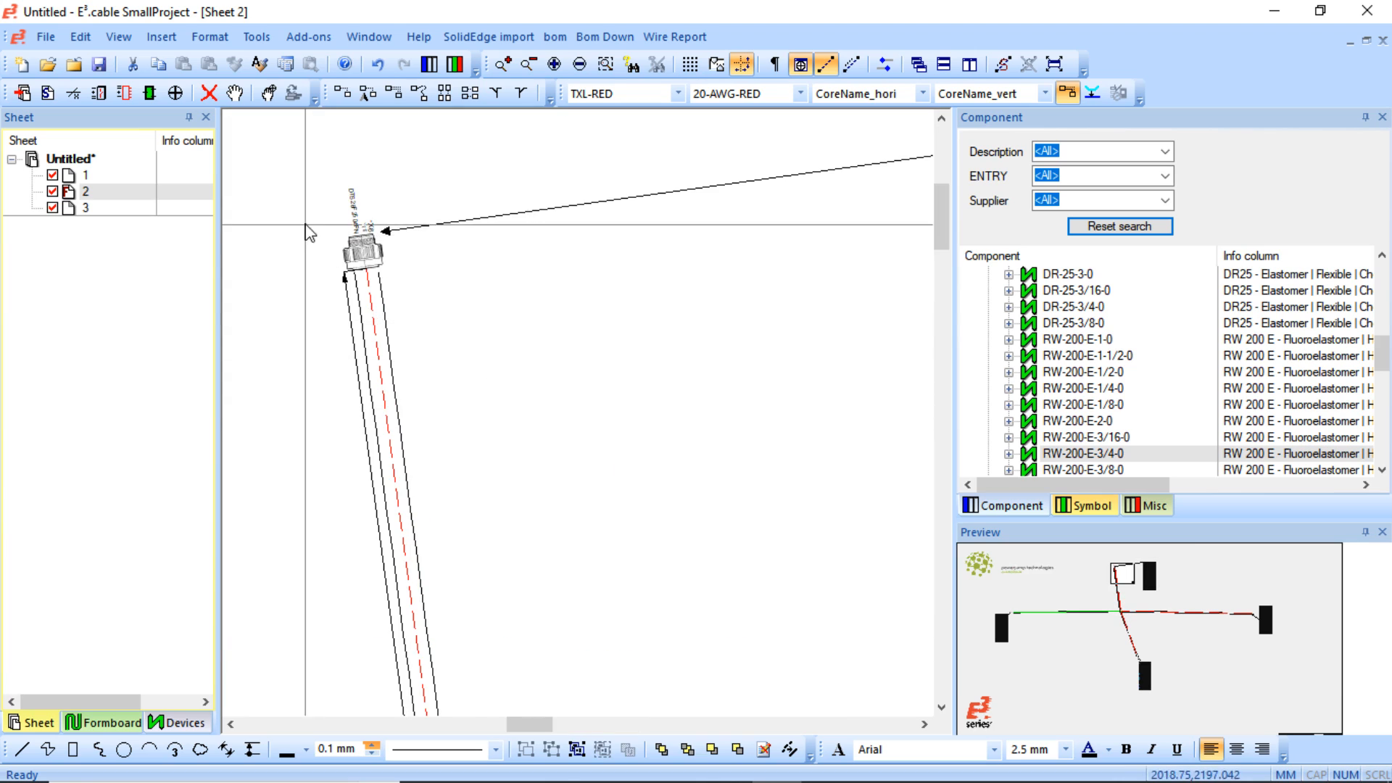
scroll(311, 233, "up", 3)
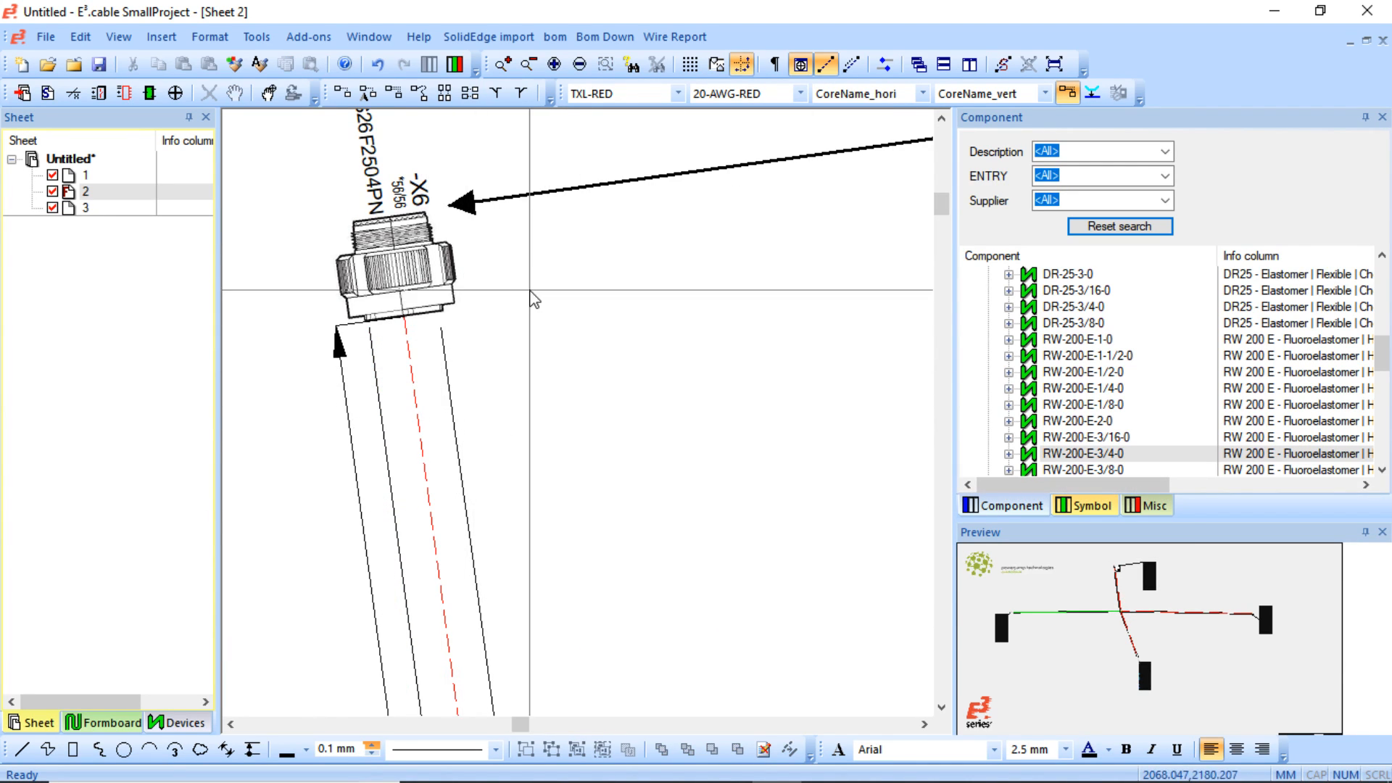
left_click(1179, 451)
key("Left")
key("Left")
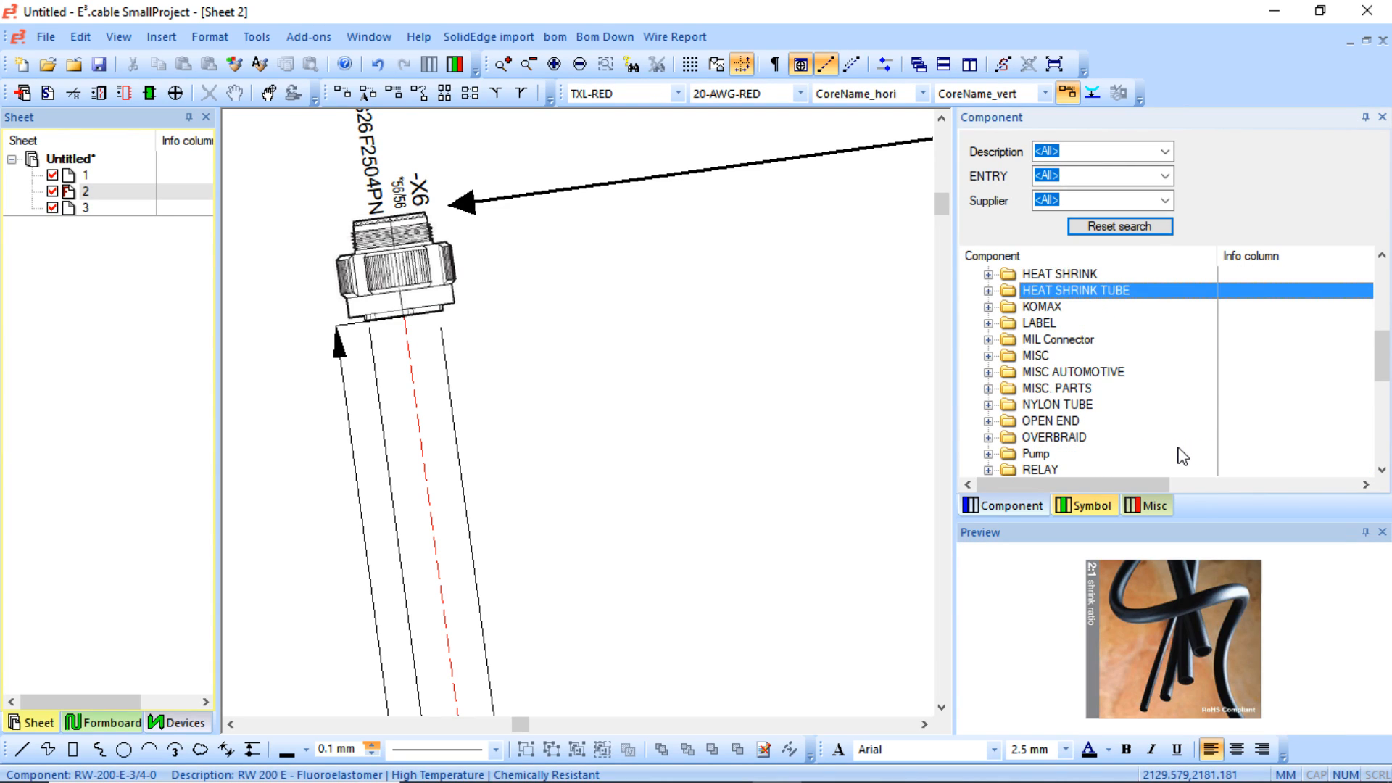
scroll(1182, 456, "up", 5)
left_click(1058, 324)
double_click(1051, 292)
scroll(1049, 303, "down", 2)
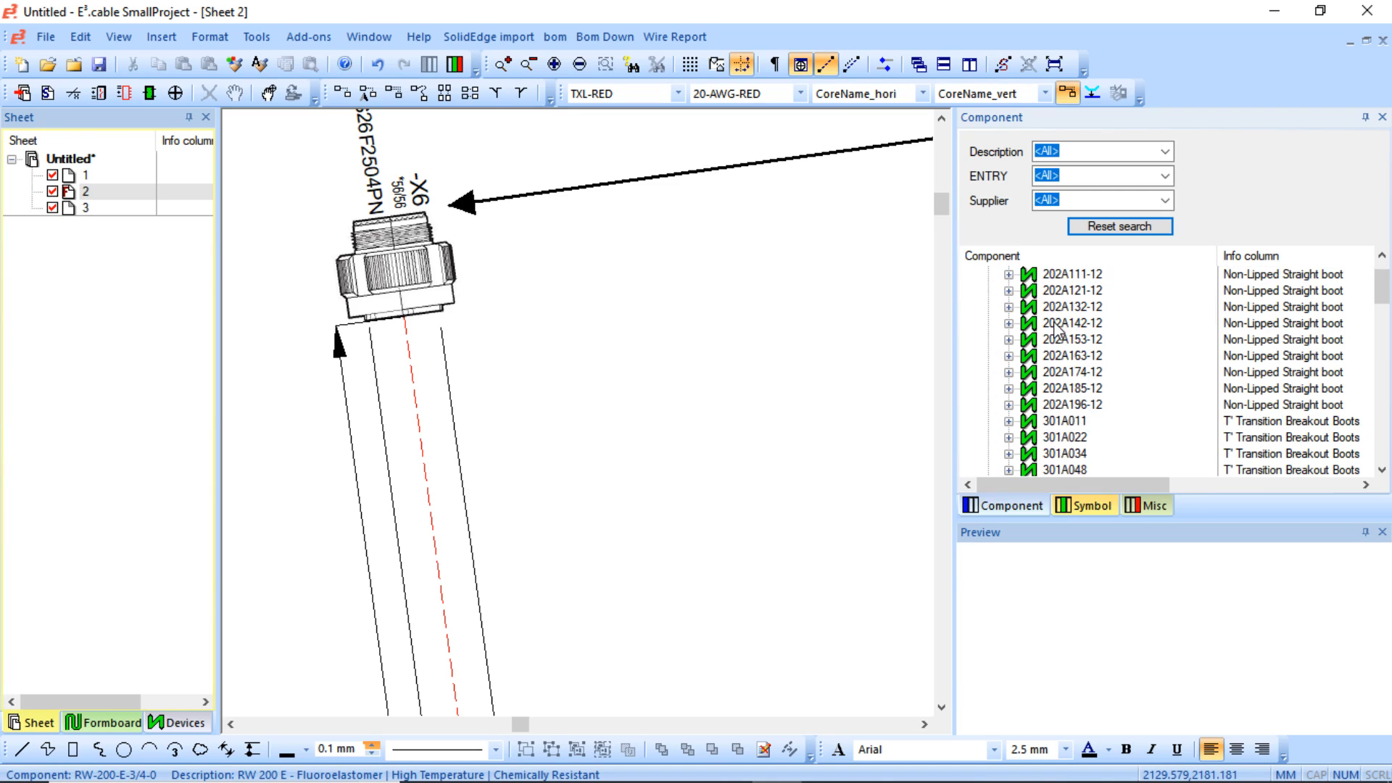
scroll(1076, 338, "up", 2)
- Place non-lipped straight boot 202A132-12 on the segment below connector X6 and shift the connector slightly upward against the boot's wide end
left_click(1072, 329)
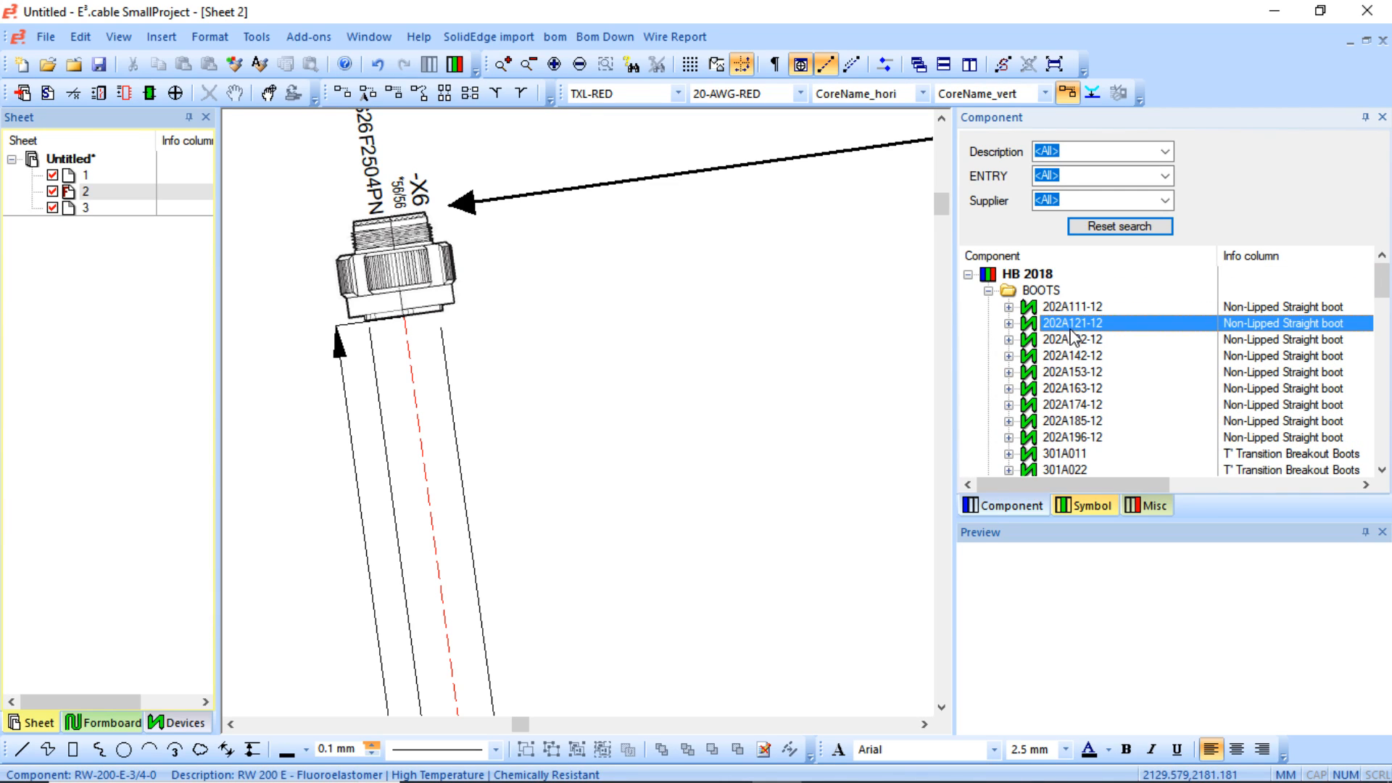
left_click(1069, 338)
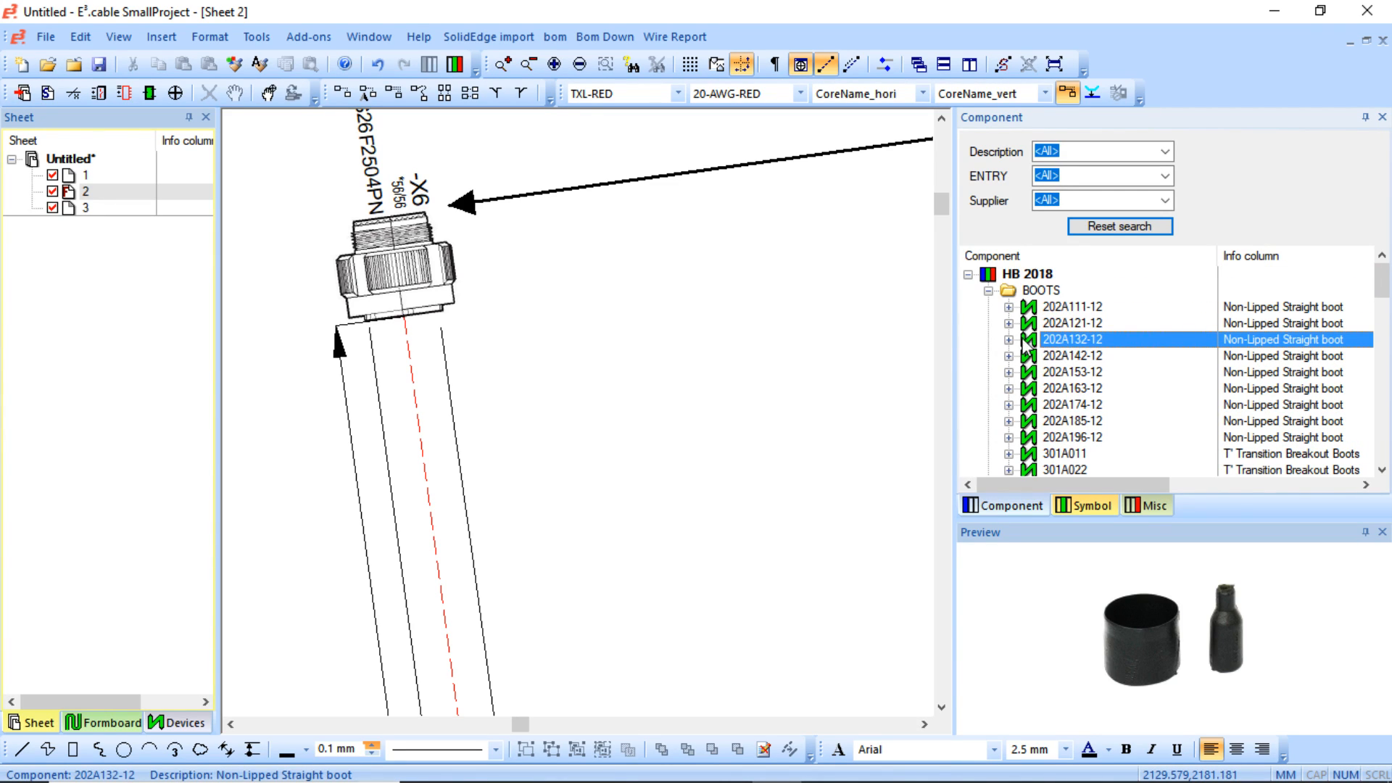
left_click(1009, 340)
right_click(1078, 343)
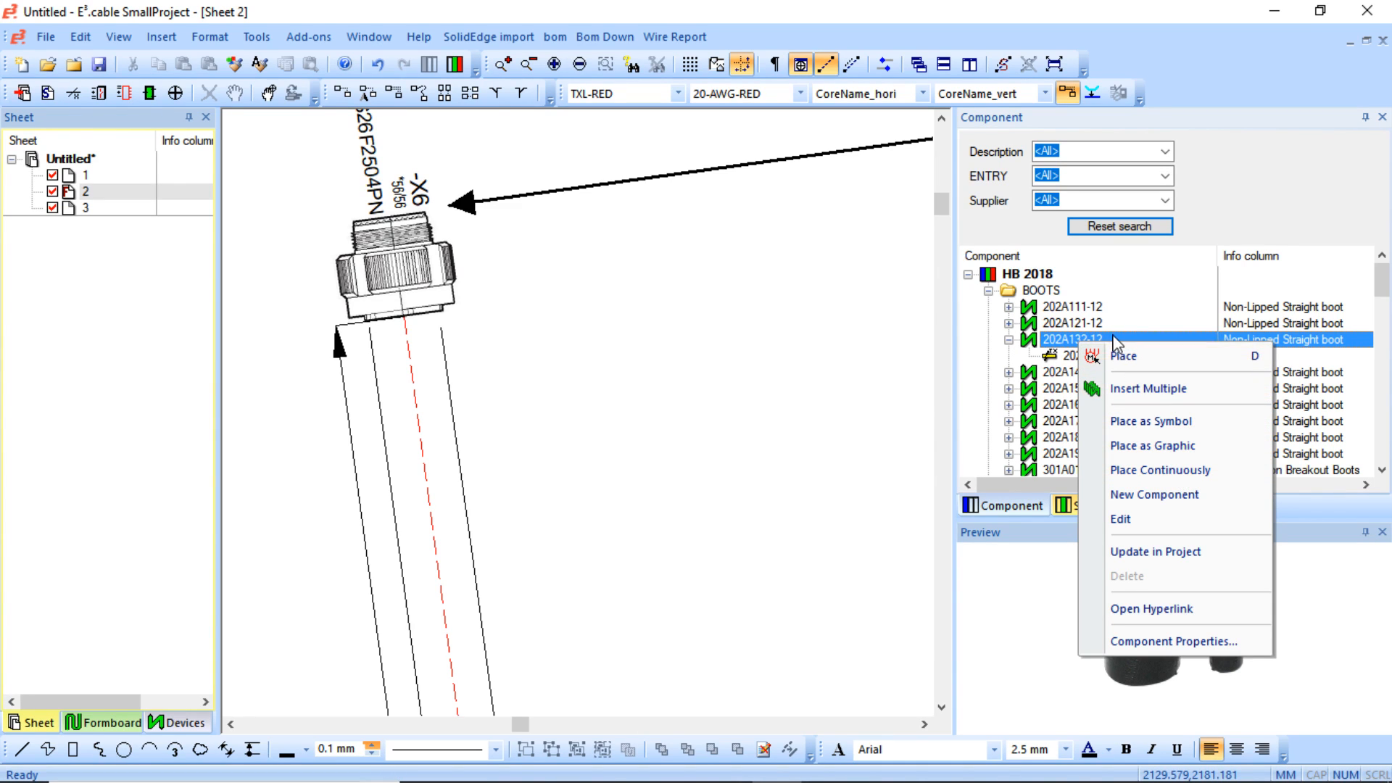
left_click(1123, 355)
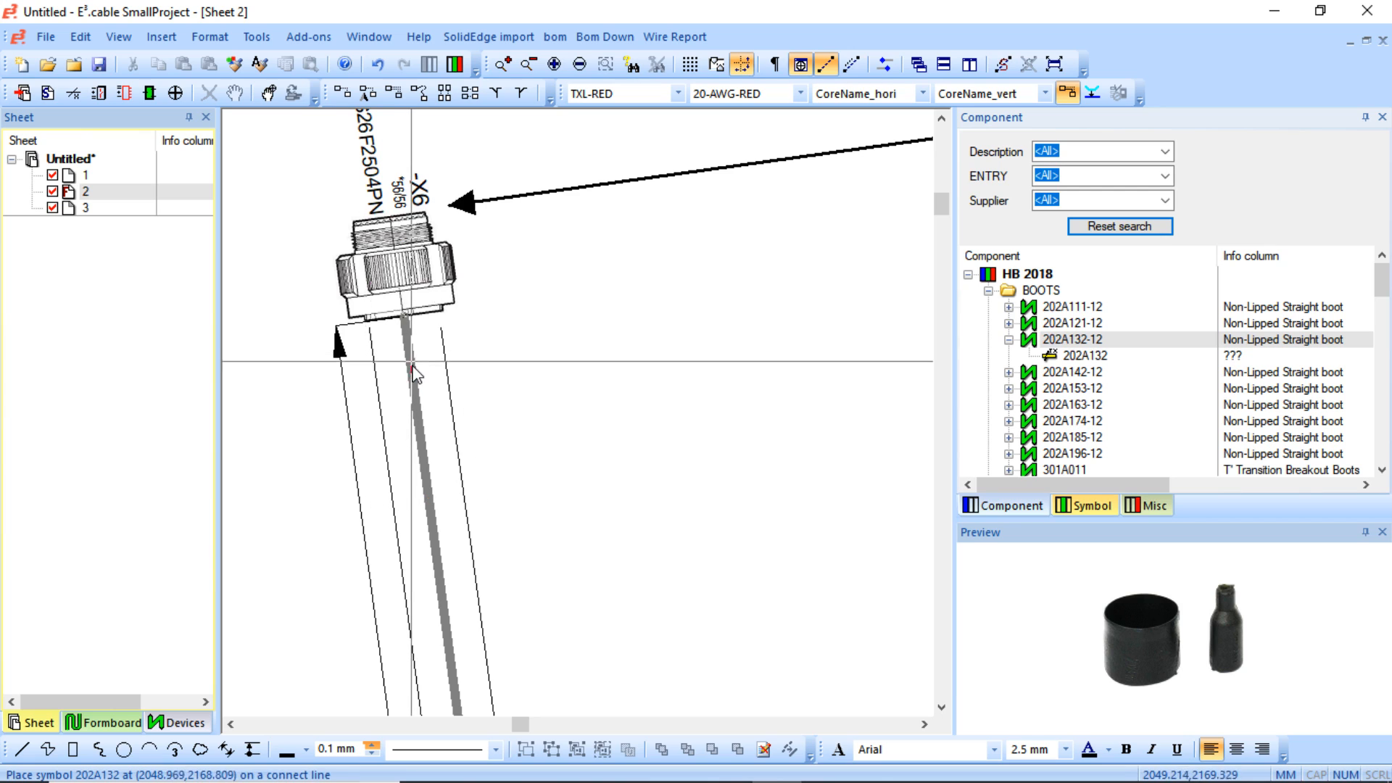
left_click(424, 448)
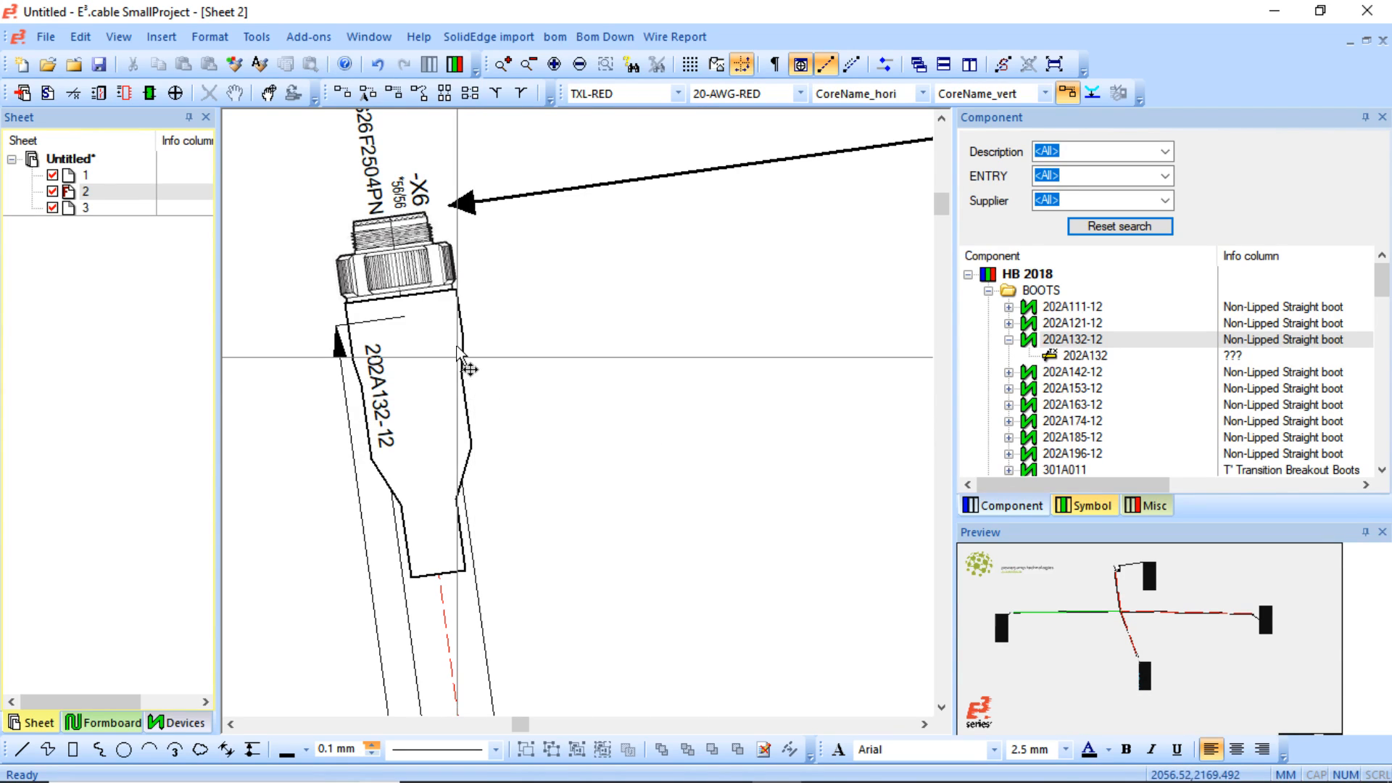
mouse_move(419, 269)
left_mouse_down()
mouse_move(499, 262)
mouse_move(363, 262)
mouse_move(411, 245)
left_mouse_up()
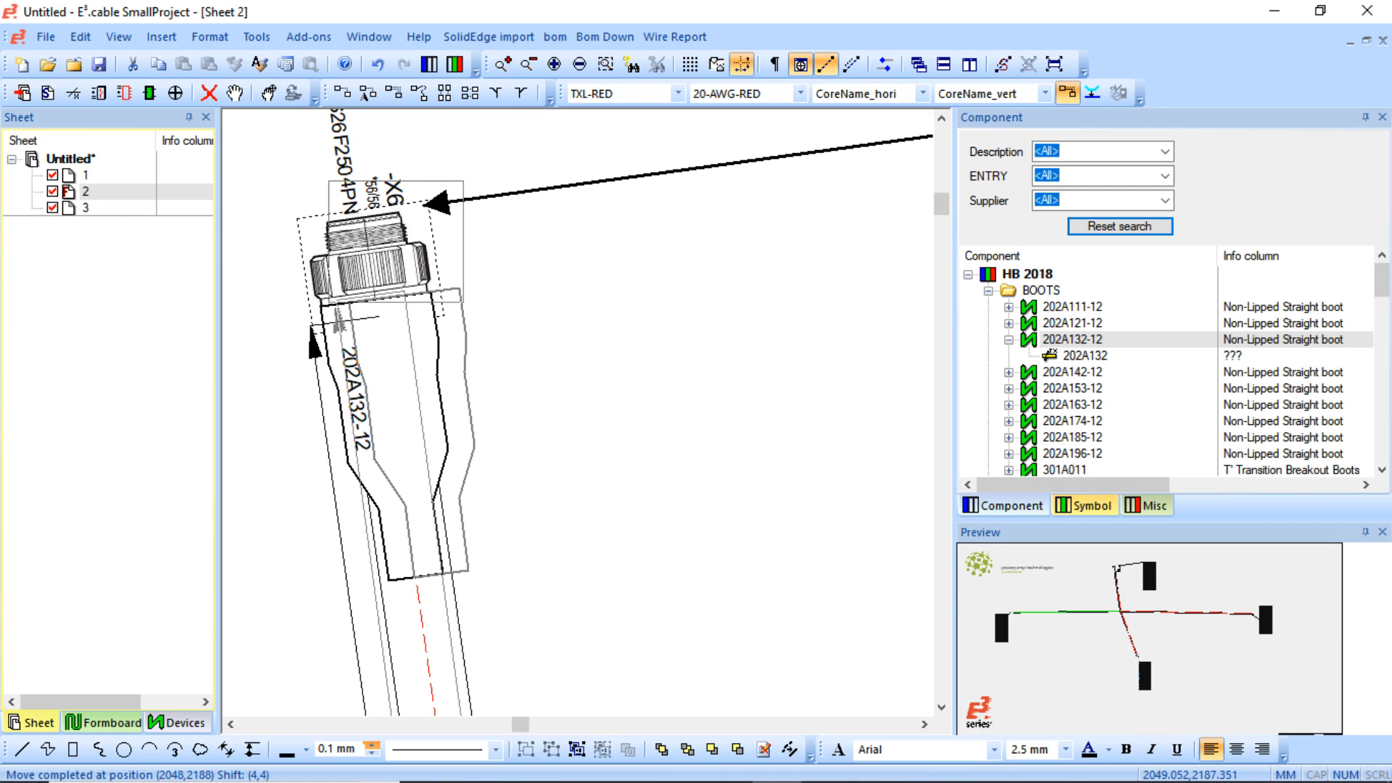
- Examine the symbol and device properties of boot 202A132-12, including its component's heat shrink post-recovery and pre-recovery diameters
right_click(411, 244)
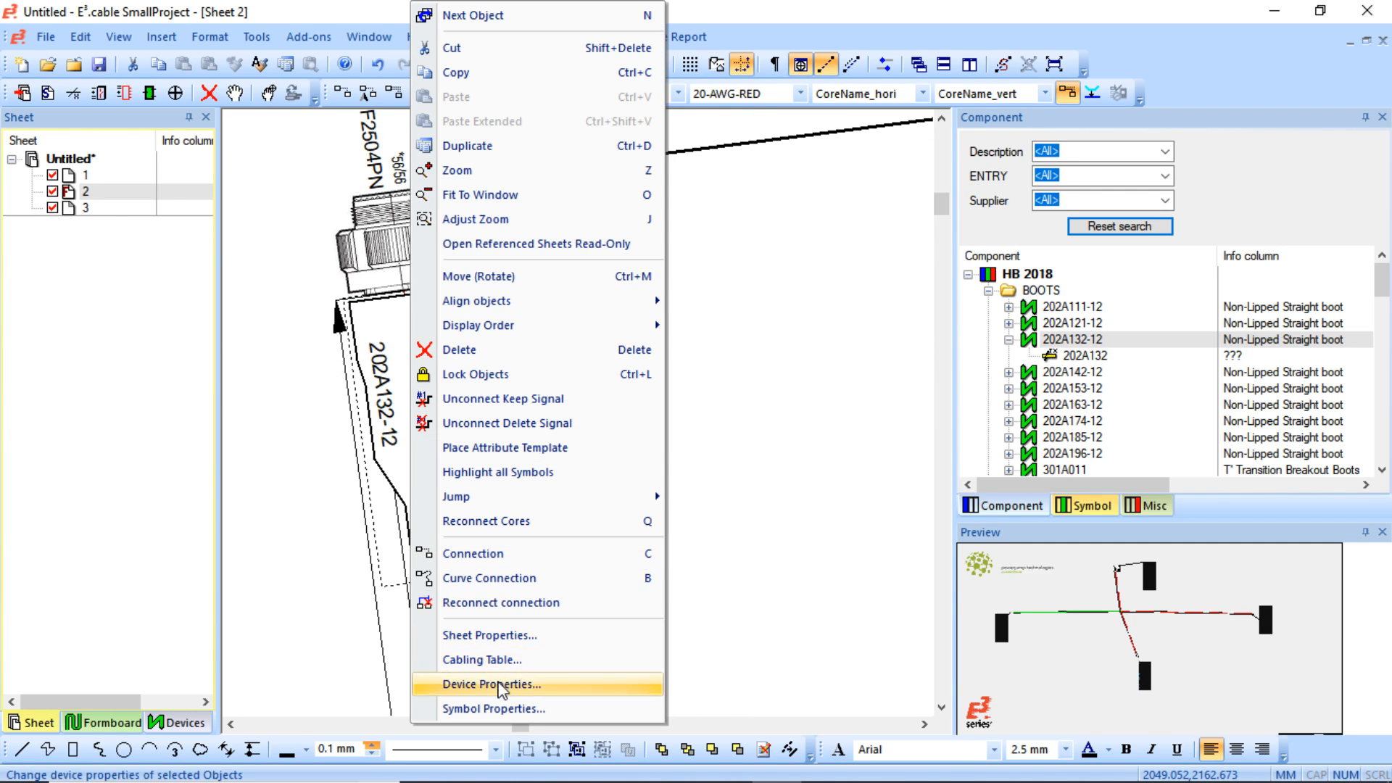
left_click(501, 708)
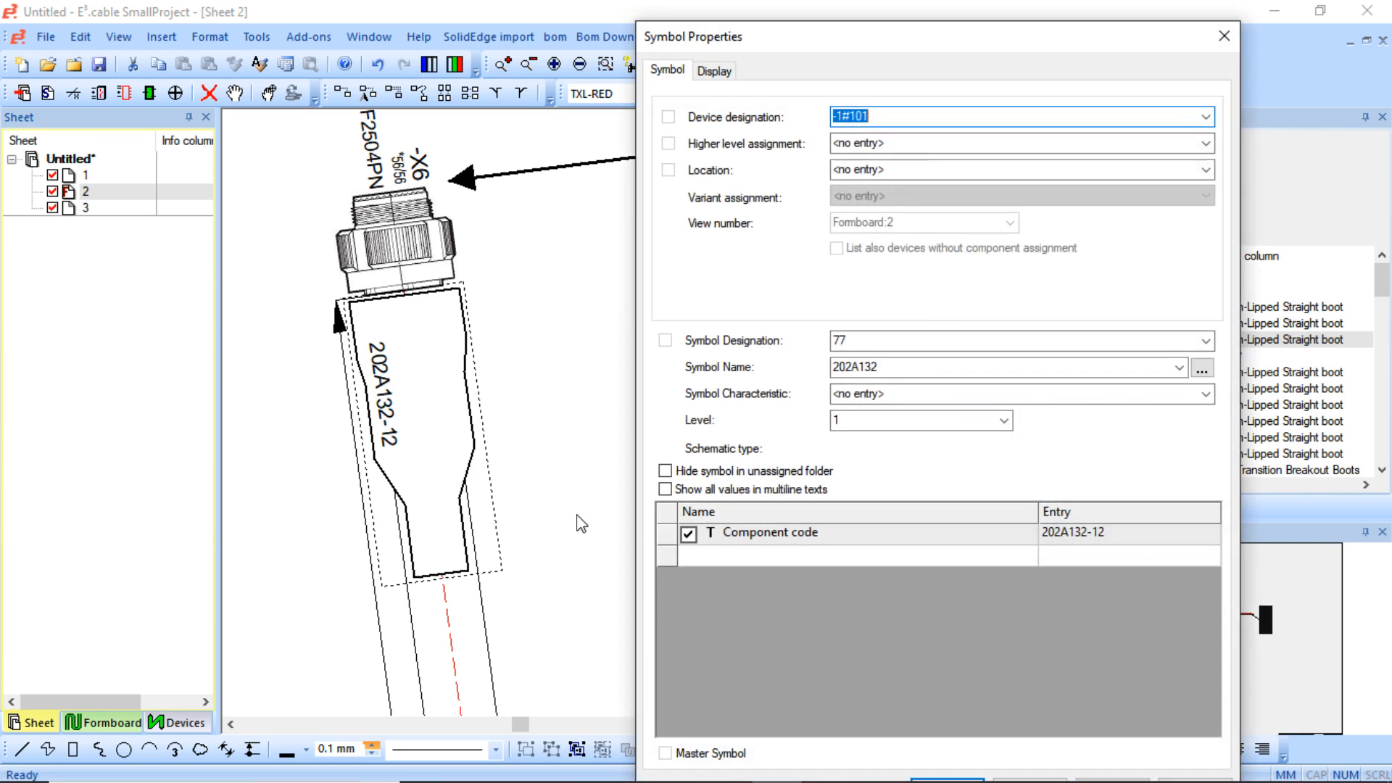
left_click(1224, 37)
right_click(439, 406)
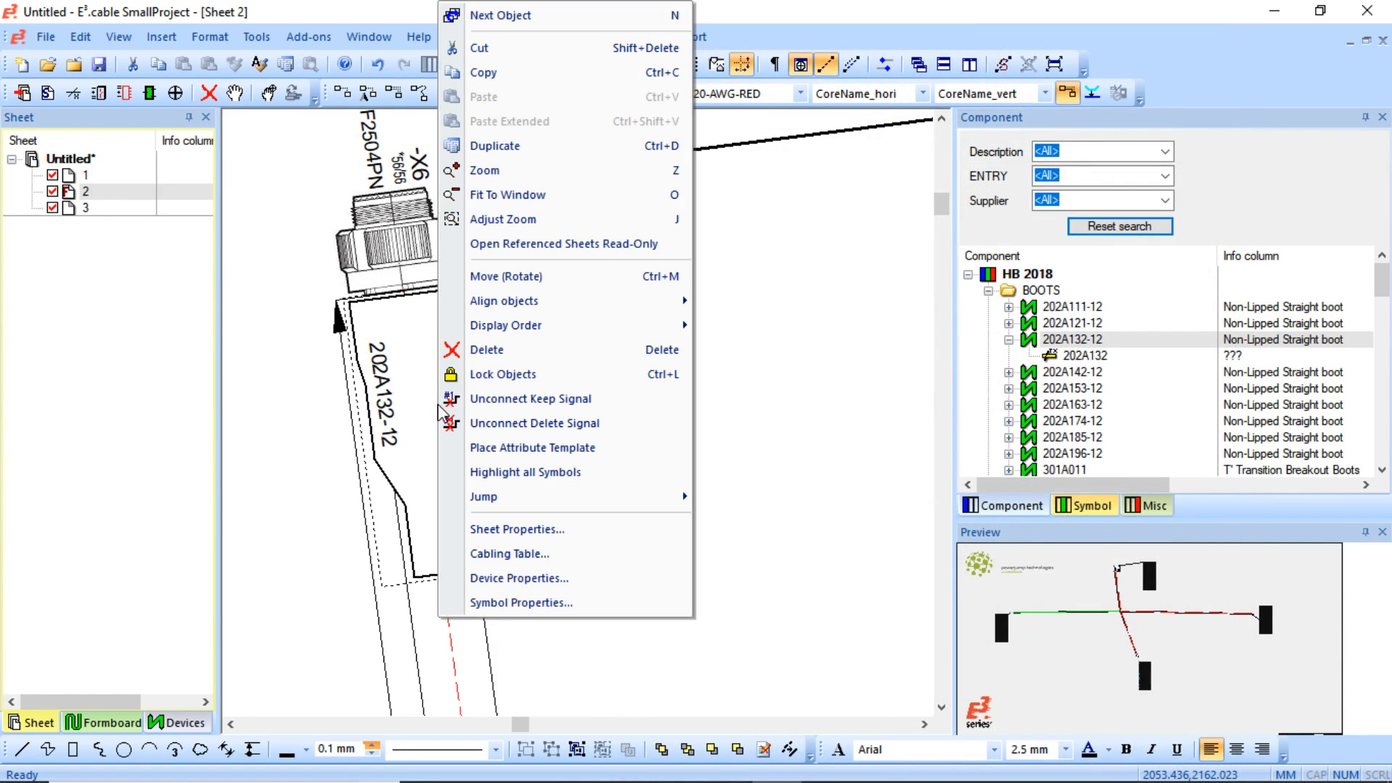
left_click(549, 580)
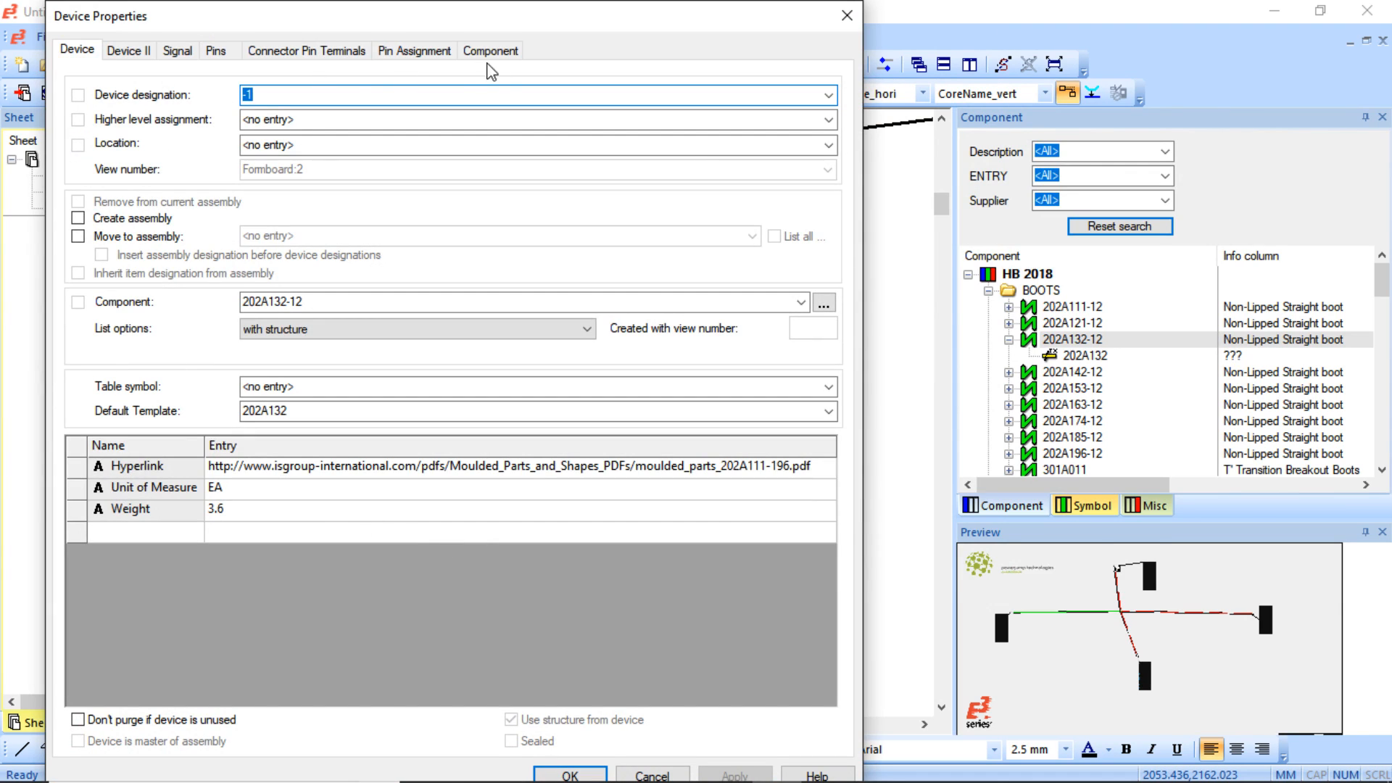
left_click(489, 53)
left_click(317, 404)
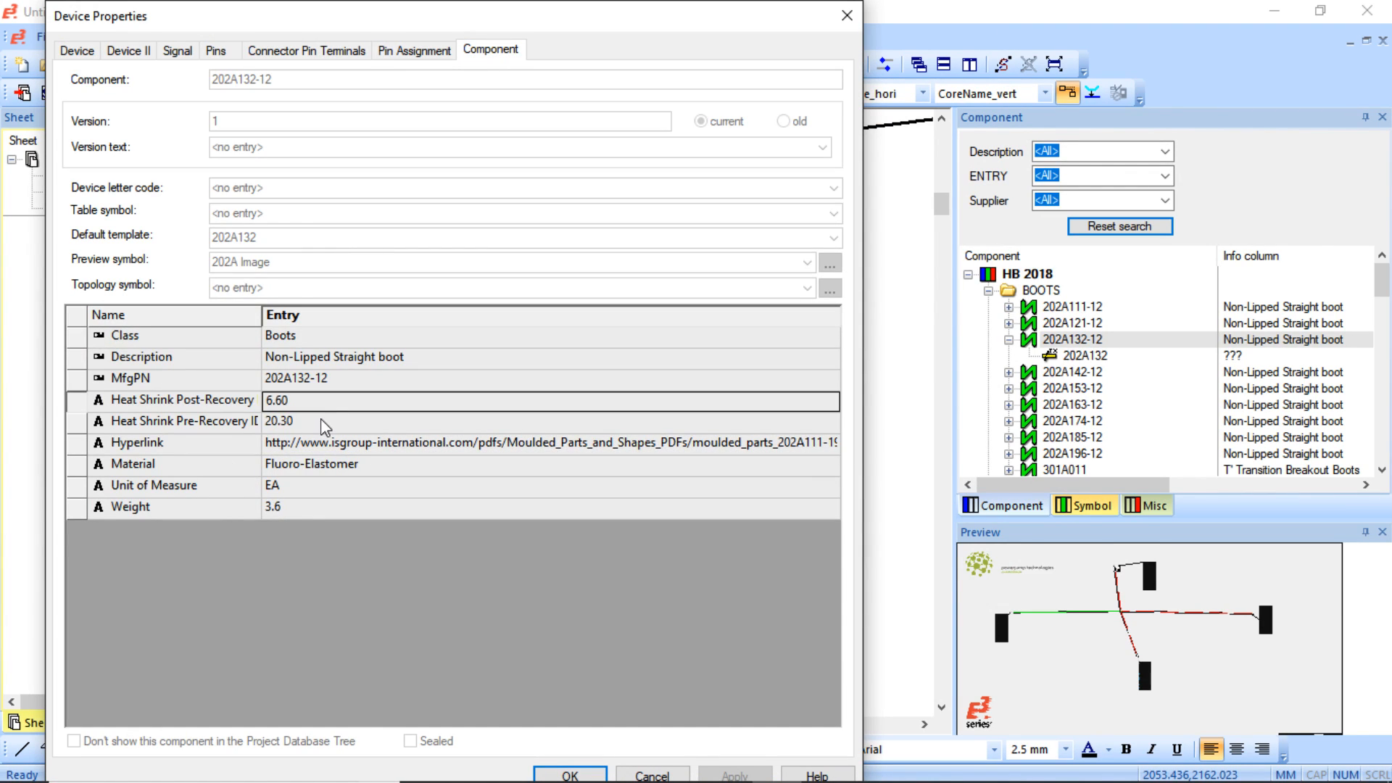
left_click(317, 422)
left_click(307, 406)
left_click(307, 420)
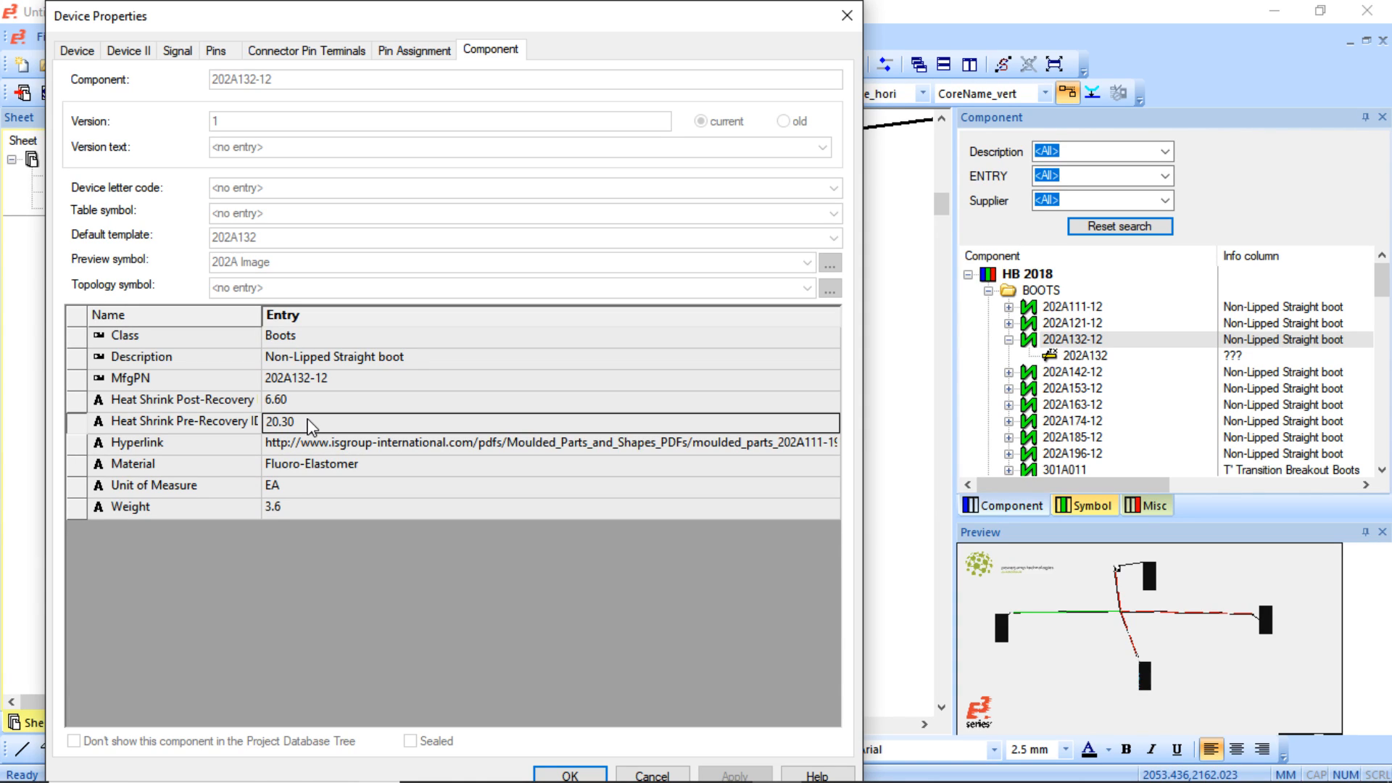
left_click(288, 403)
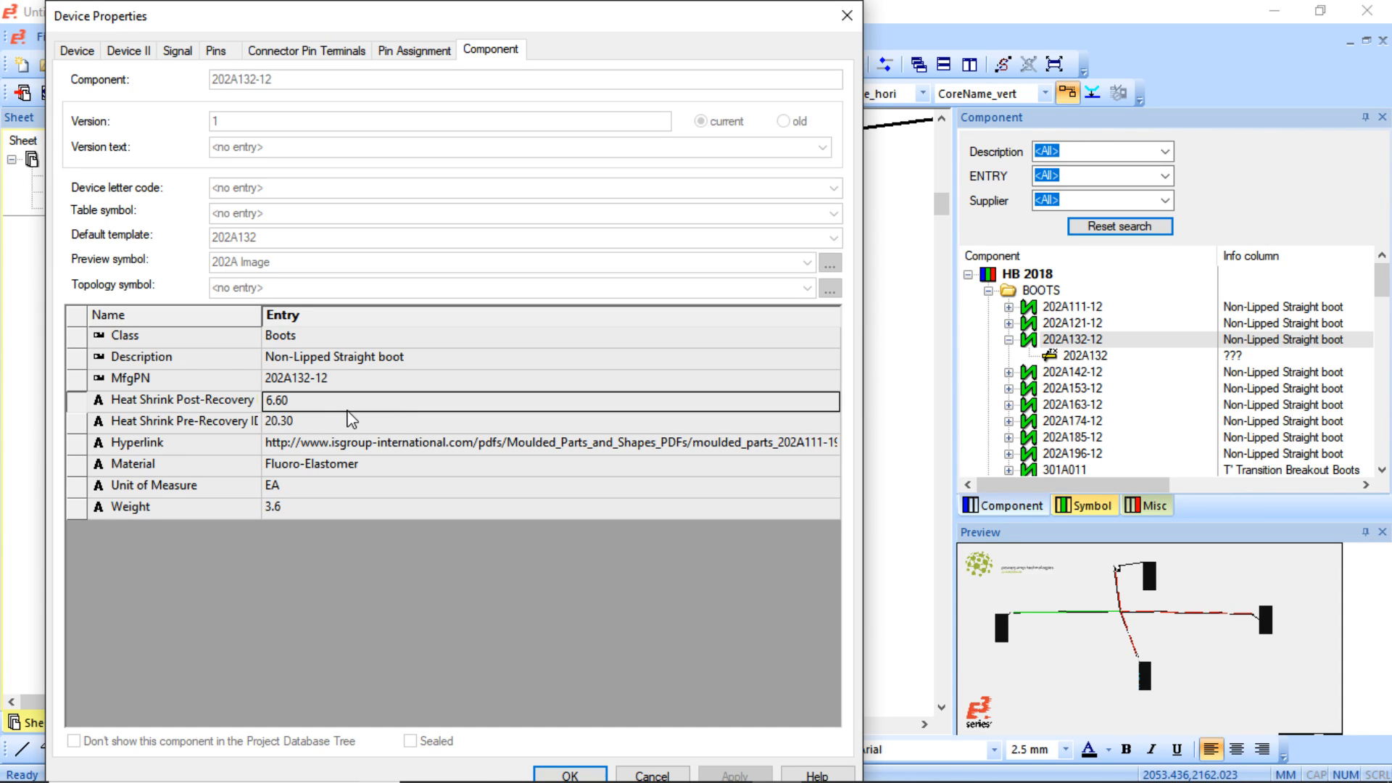
left_click(846, 16)
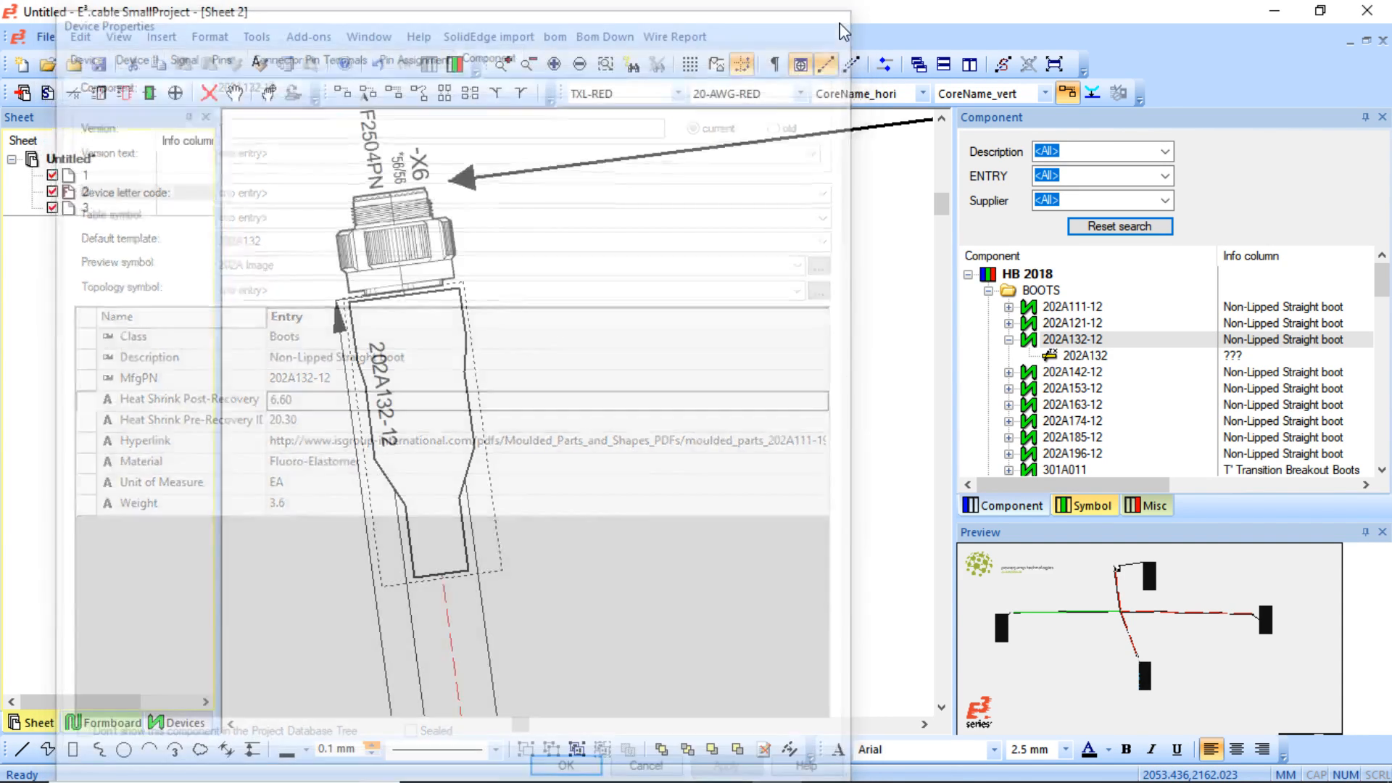
left_click(1072, 405)
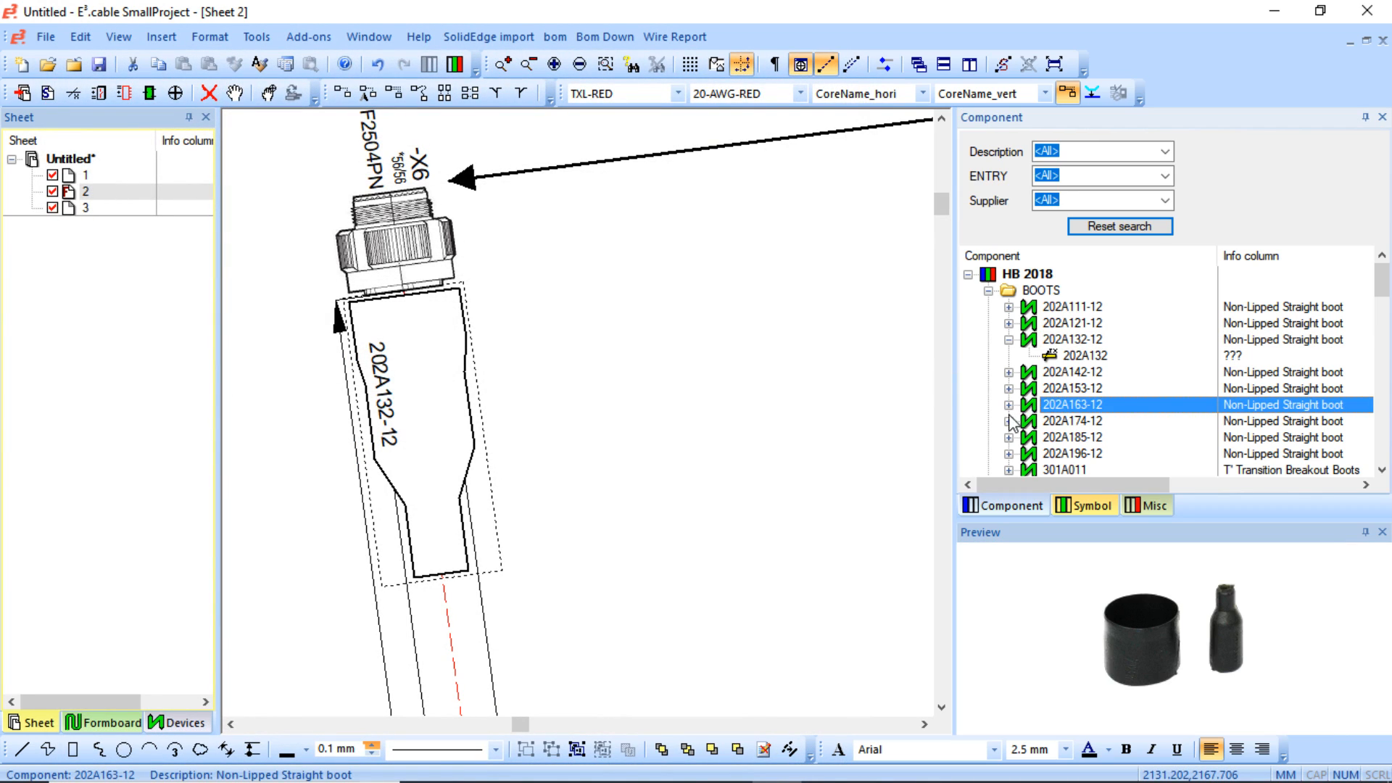
mouse_move(1059, 485)
left_mouse_down()
mouse_move(1108, 482)
mouse_move(1056, 479)
left_mouse_up()
middle_click(589, 445)
middle_click(589, 445)
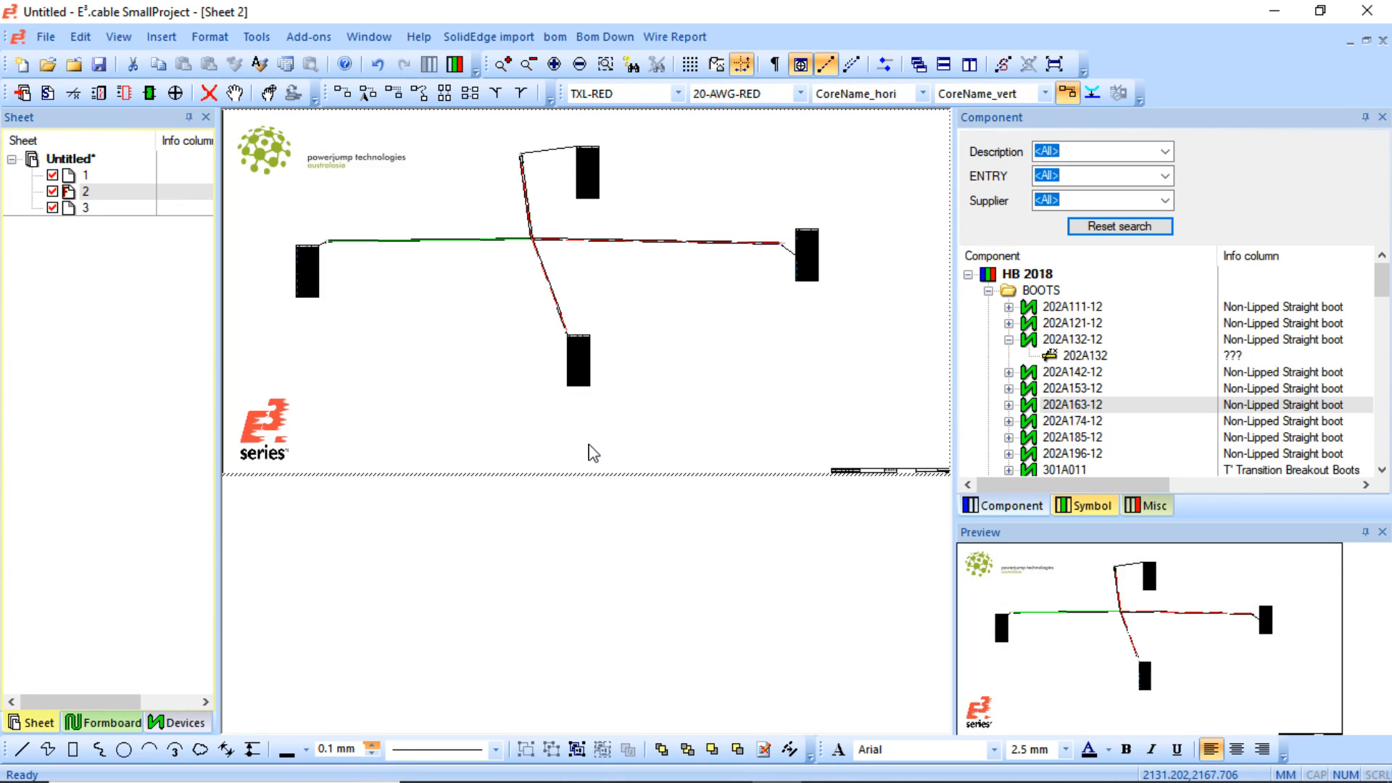
middle_click_drag(317, 161, 765, 316)
middle_click_drag(525, 314, 621, 369)
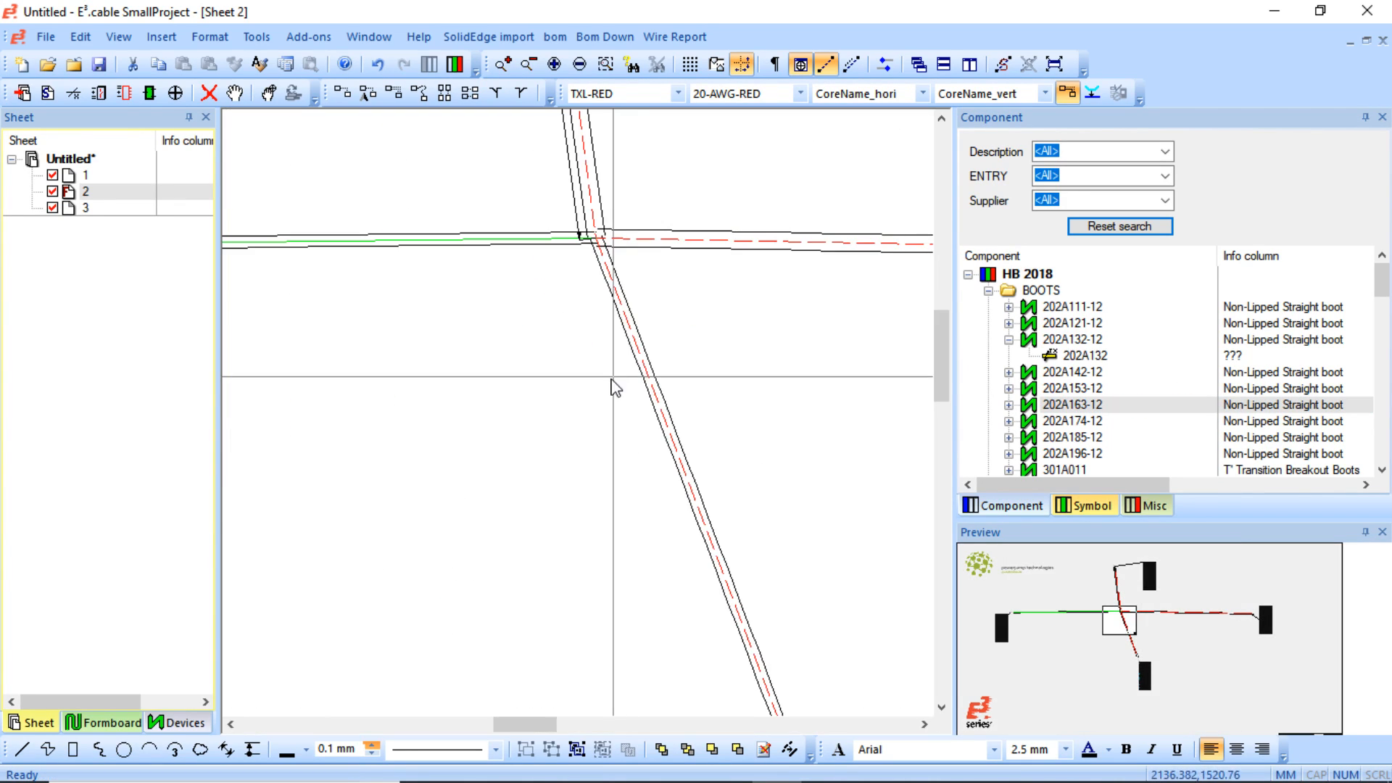
left_click_drag(531, 724, 406, 695)
middle_click(425, 559)
middle_click(425, 559)
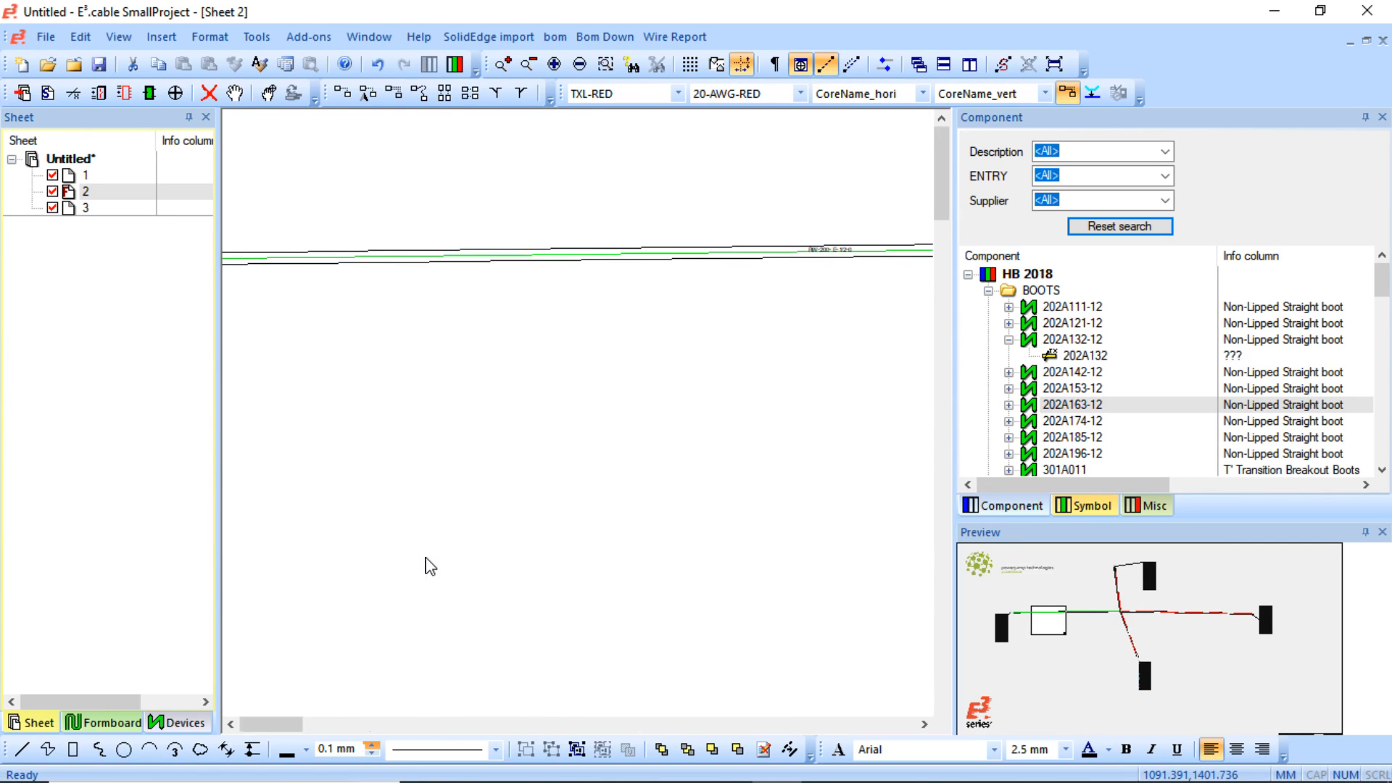
- Collapse the BOOTS folder and expand the LABEL folder in the component library
left_click(1103, 314)
key("Left")
key("Left")
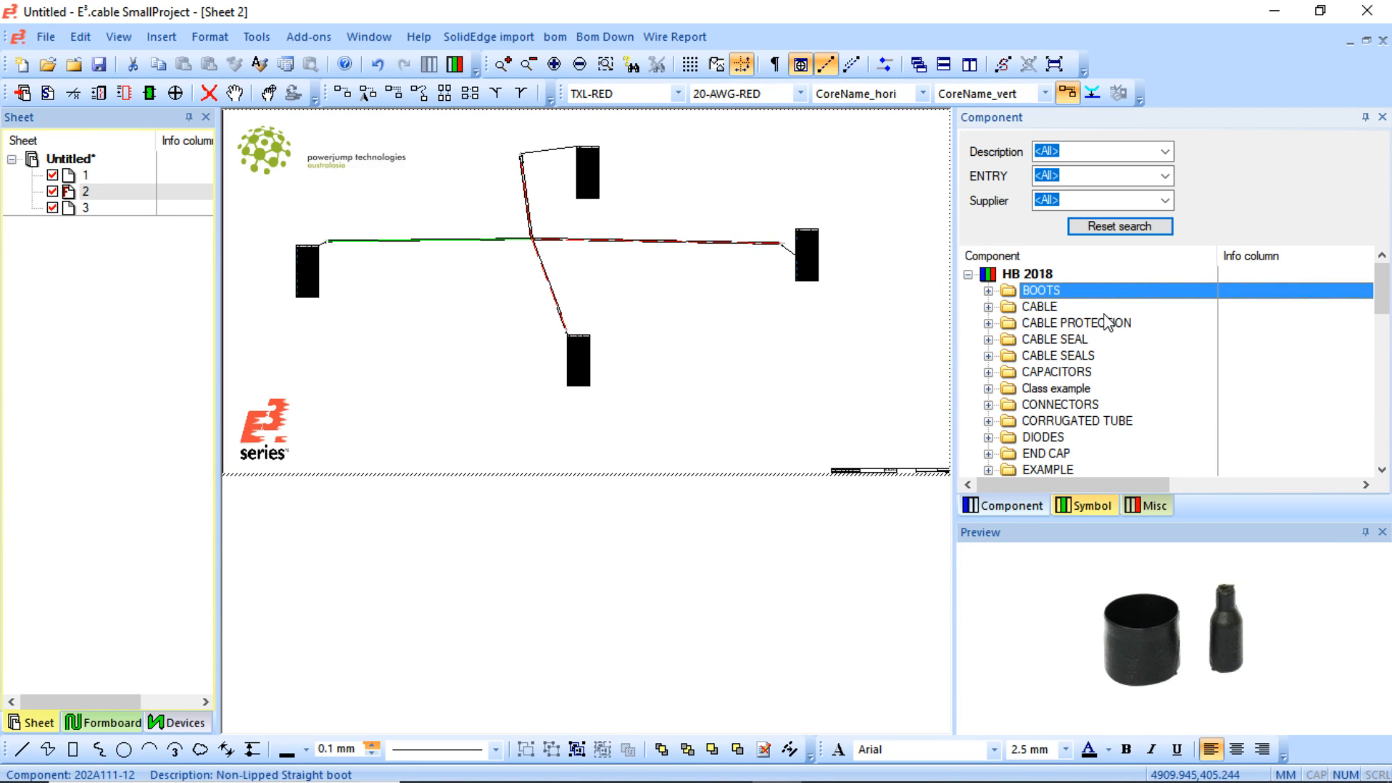
left_click(1086, 353)
key("l")
scroll(1042, 384, "down", 2)
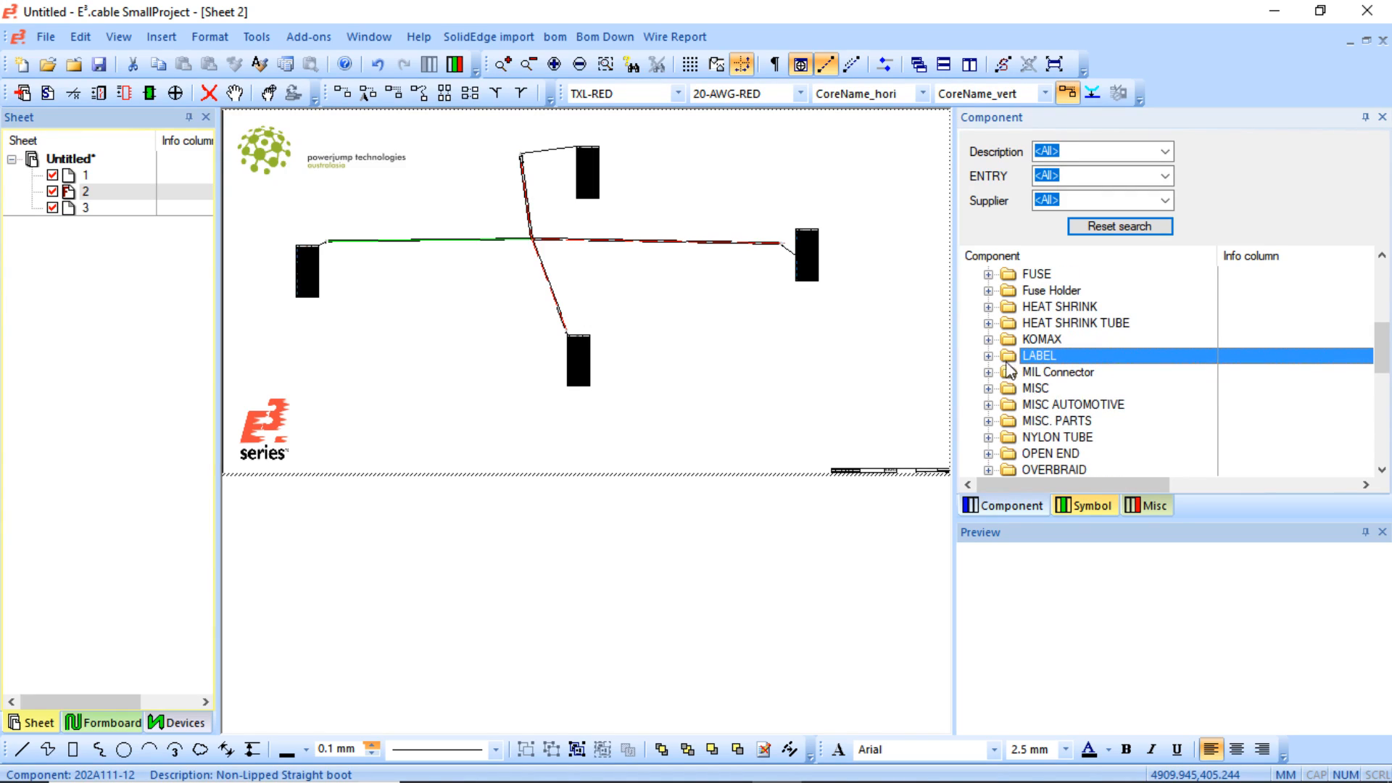
left_click(988, 355)
- Preview the components in the LABEL folder and select Label Sleeve
left_click(1048, 374)
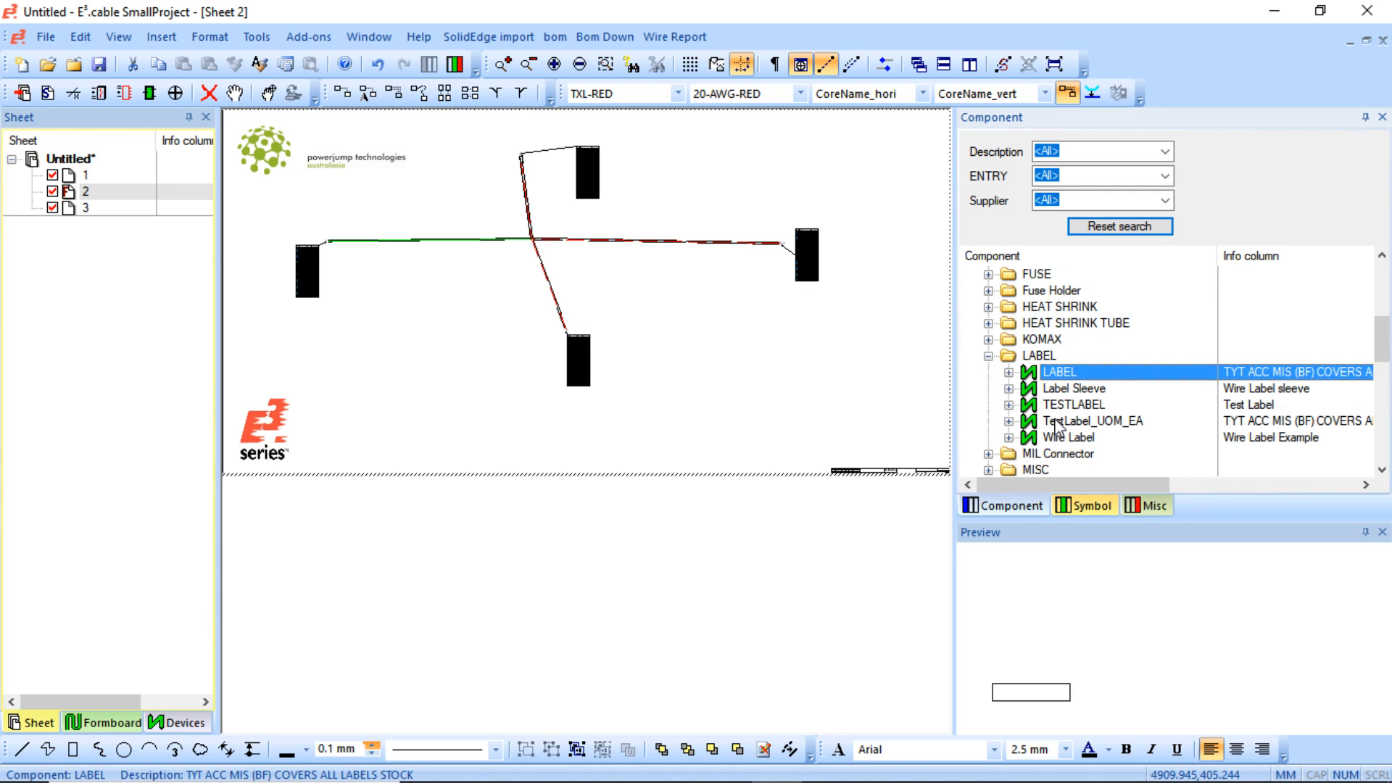
left_click(1059, 409)
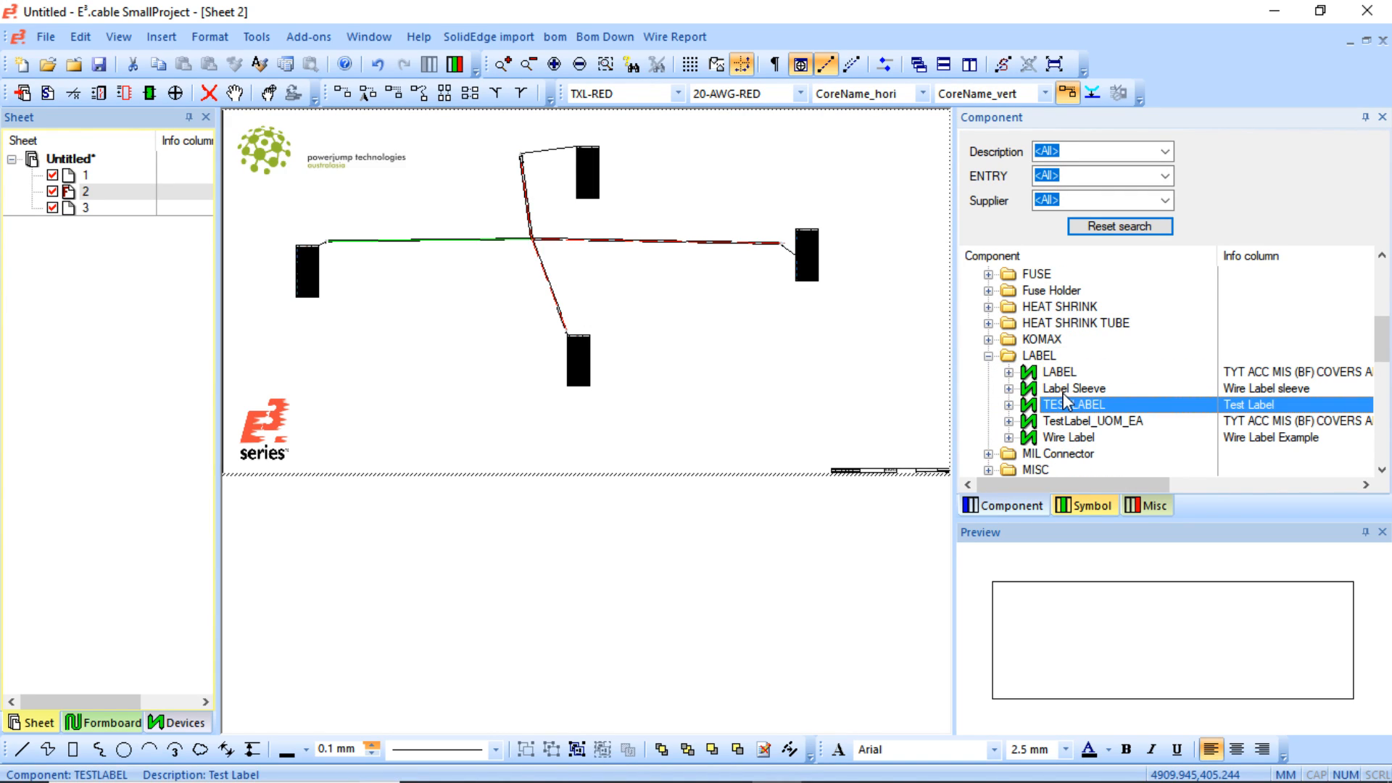
left_click(1066, 438)
left_click(1064, 426)
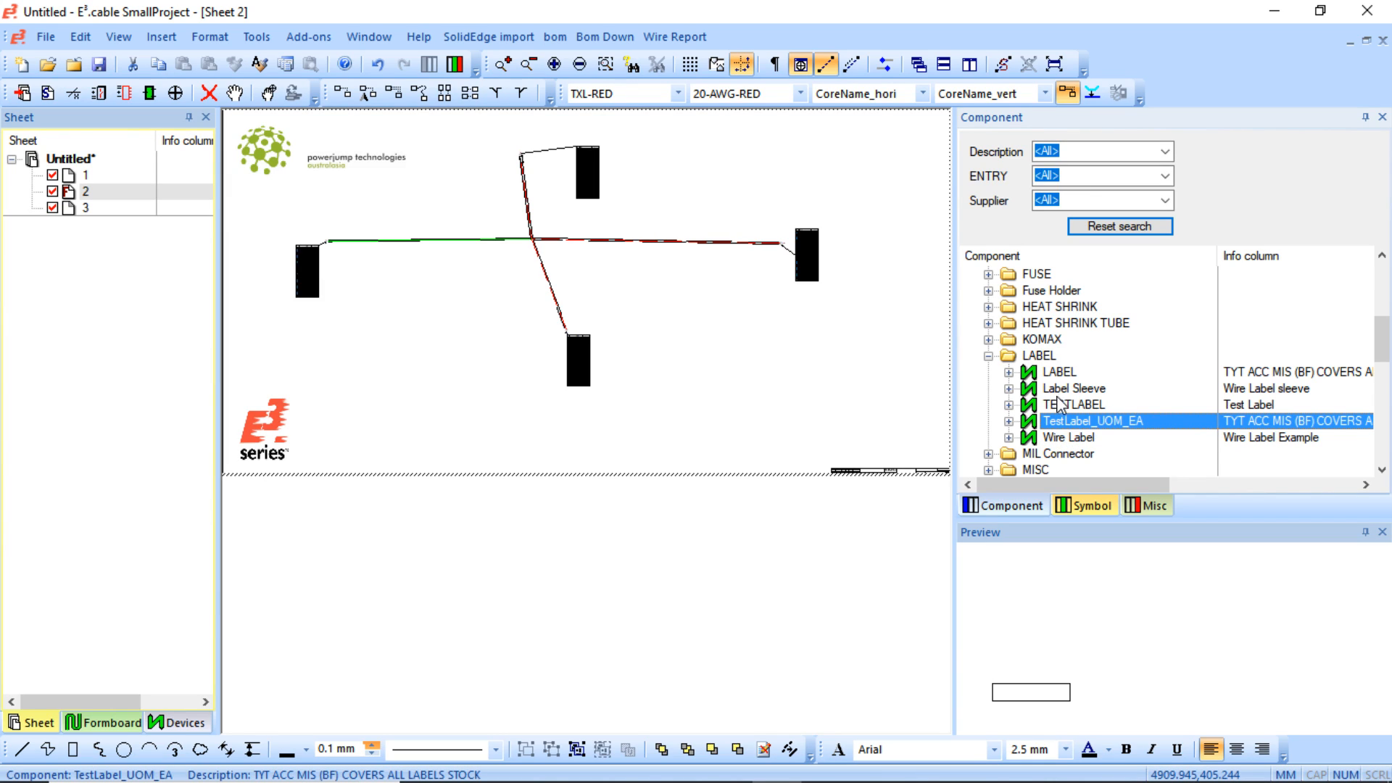
left_click(1062, 390)
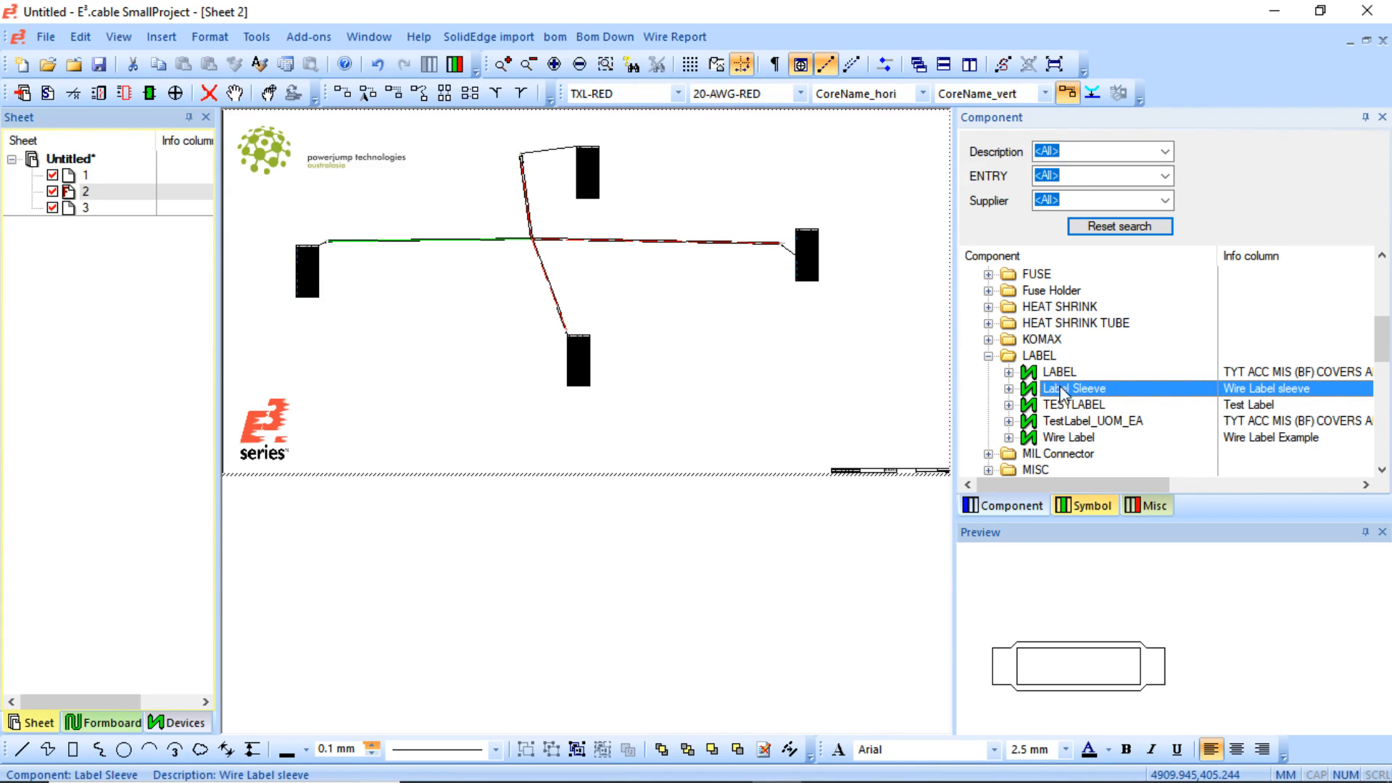
- Place a Label Sleeve on the tube-covered segment near connector ECU1, enlarge it slightly and align it around the tube
middle_click_drag(318, 205, 698, 347)
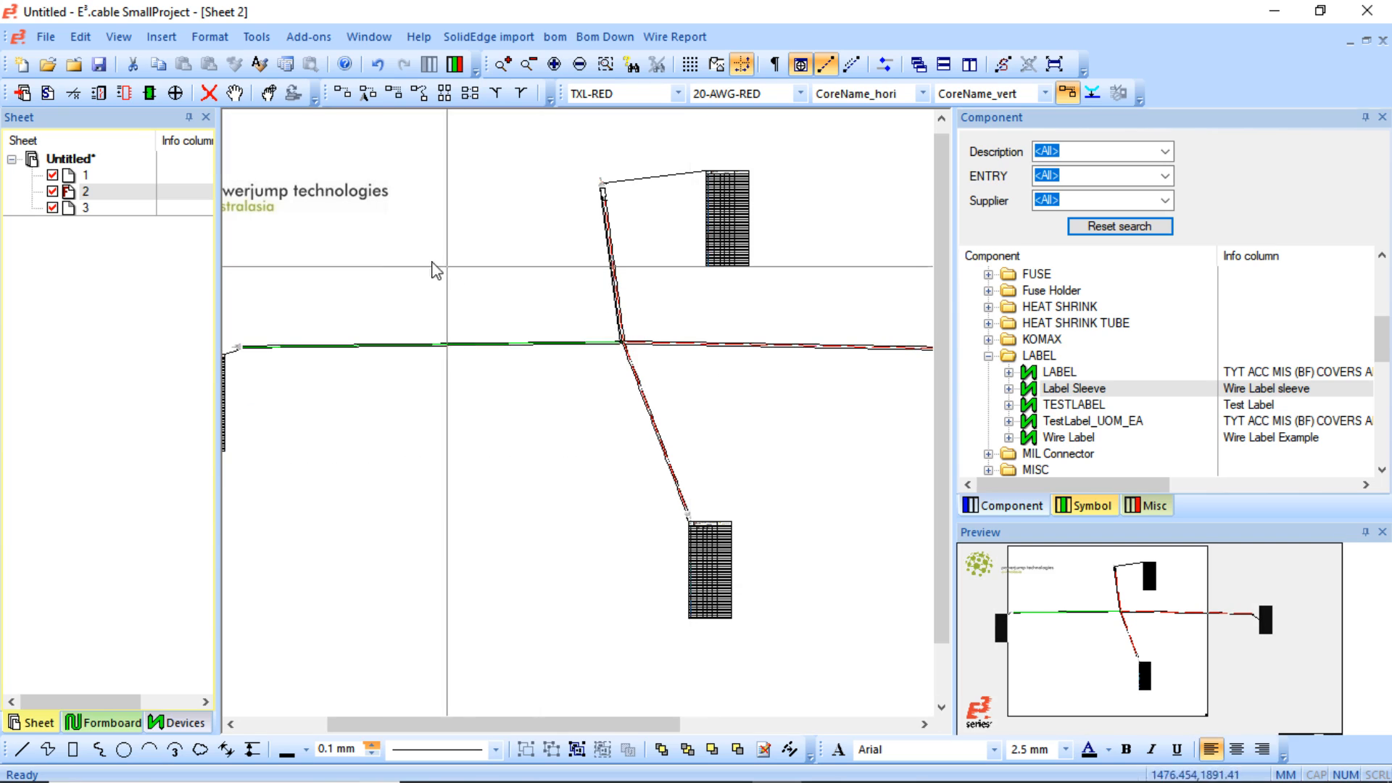
middle_click_drag(398, 263, 727, 493)
middle_click_drag(310, 321, 670, 467)
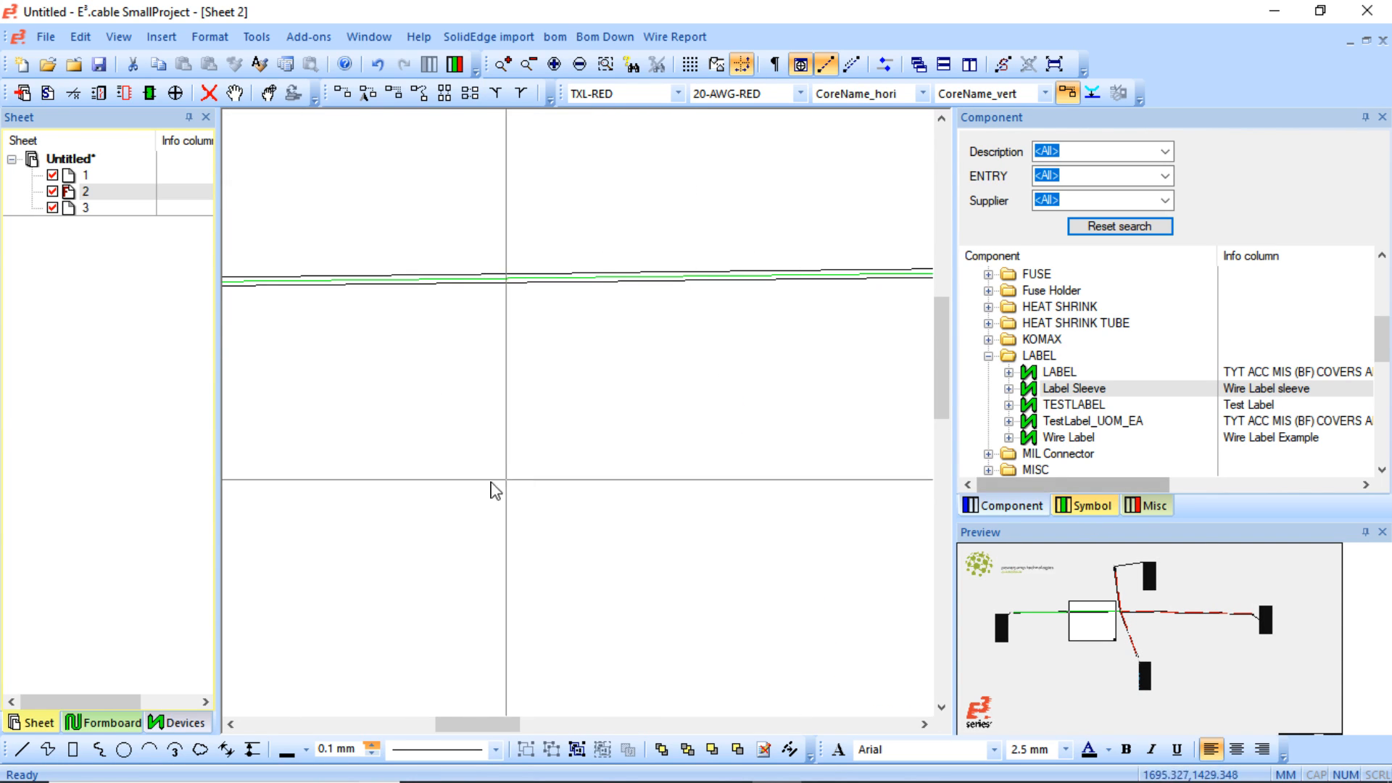
scroll(521, 391, "left", 3, "shift")
scroll(520, 391, "left", 2, "shift")
scroll(769, 315, "right", 1, "shift")
scroll(771, 313, "up", 1)
scroll(370, 292, "up", 1)
scroll(342, 286, "up", 1)
mouse_move(1056, 390)
left_mouse_down()
mouse_move(434, 304)
mouse_move(470, 290)
left_mouse_up()
middle_click_drag(373, 205, 650, 392)
middle_click_drag(290, 319, 773, 563)
left_click(594, 323)
left_click_drag(624, 308, 653, 280)
left_click_drag(559, 335, 581, 348)
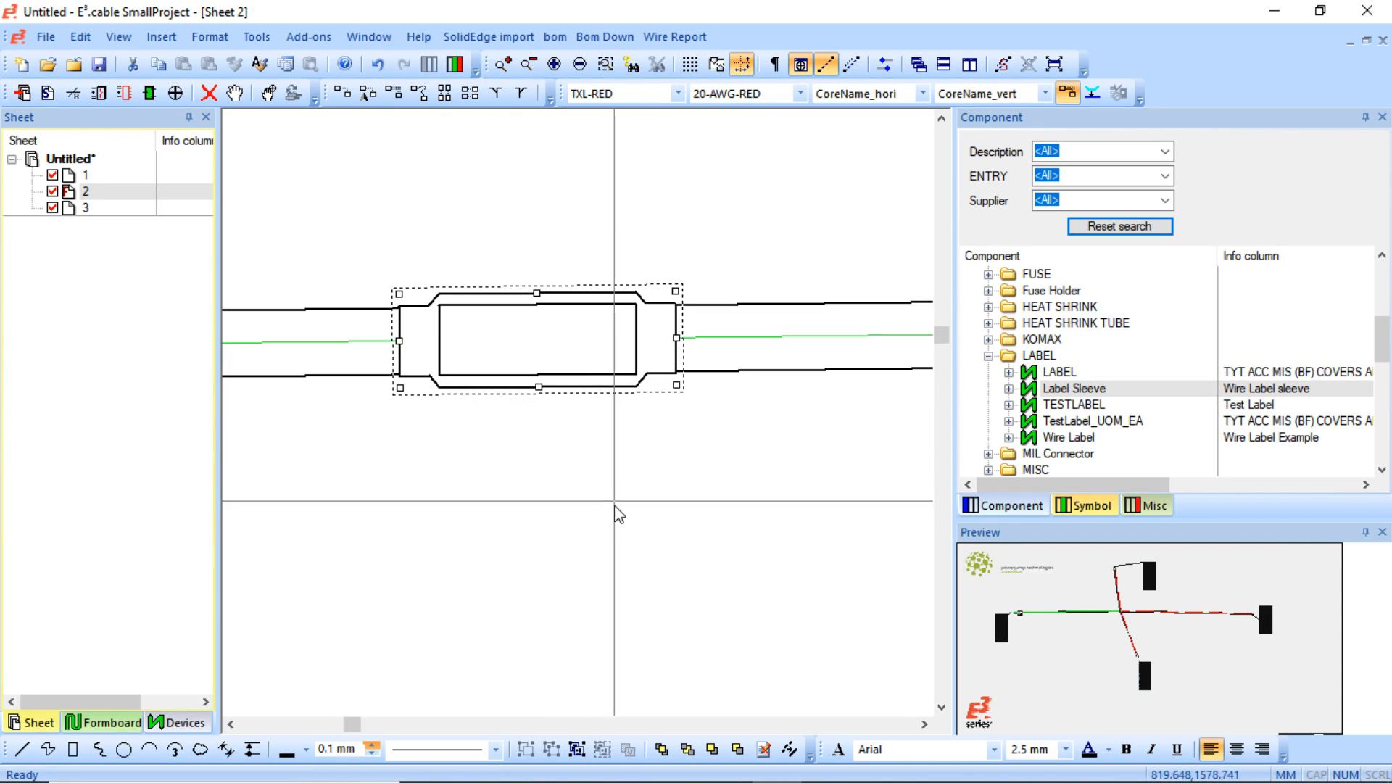
left_click(613, 505)
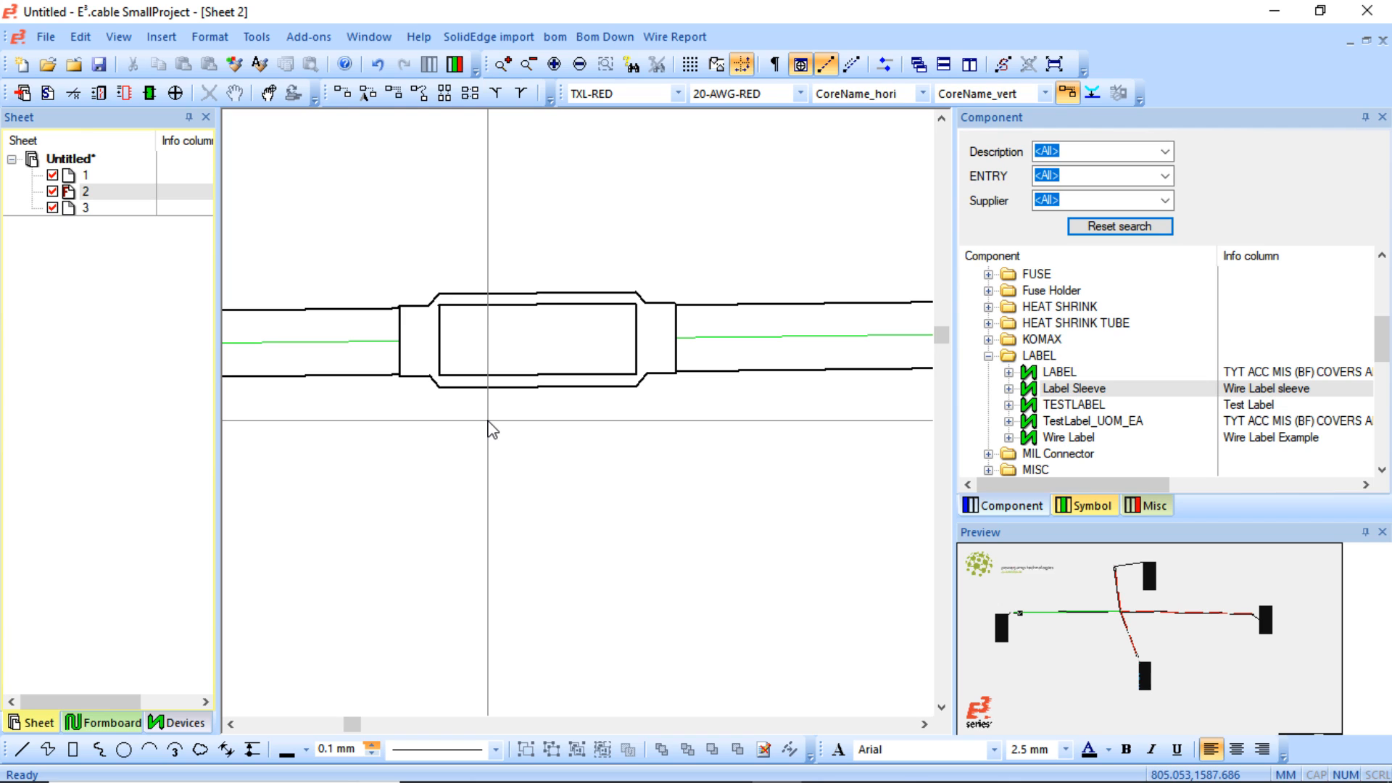
- Set the label sleeve's Label Text (1) to Con1, Label Text (2) to Signal and Label Text (3) to Tag Colour
right_click(518, 381)
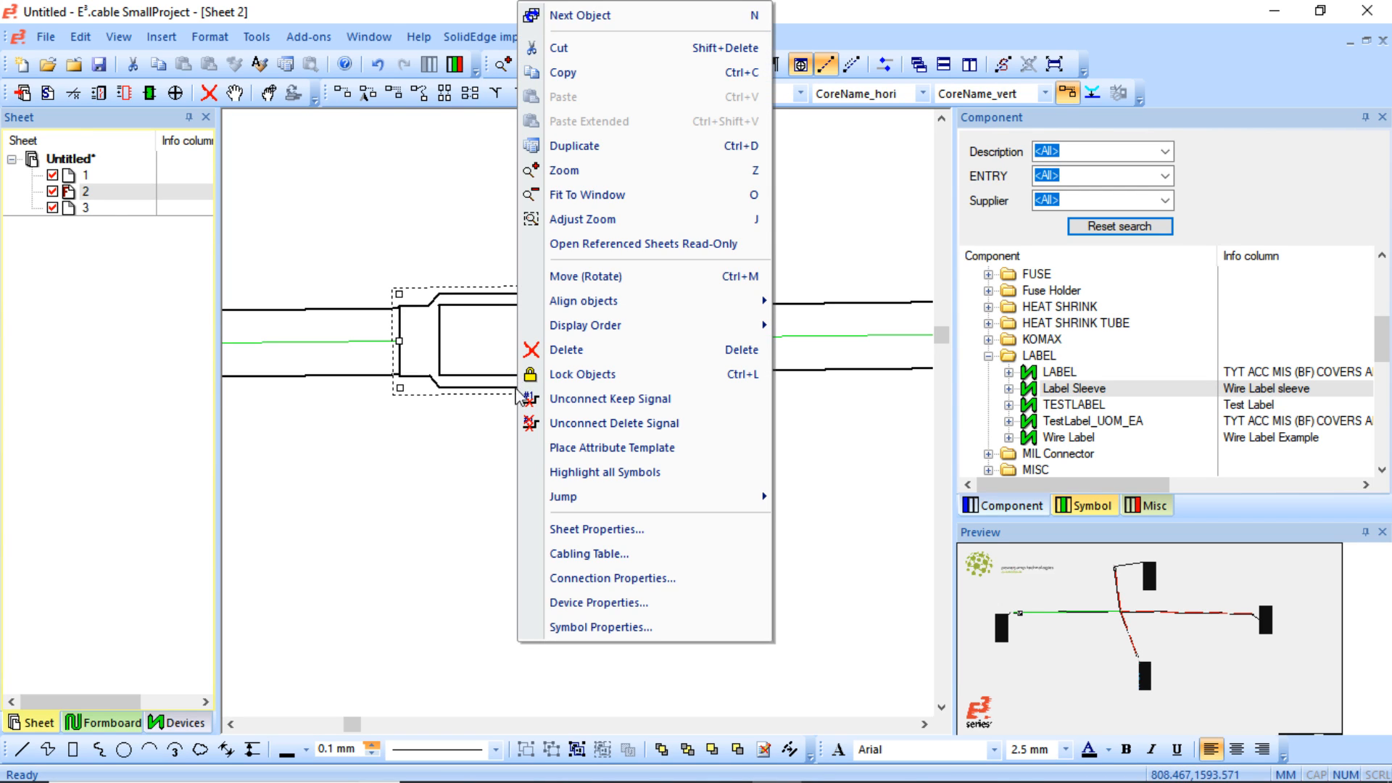
left_click(597, 603)
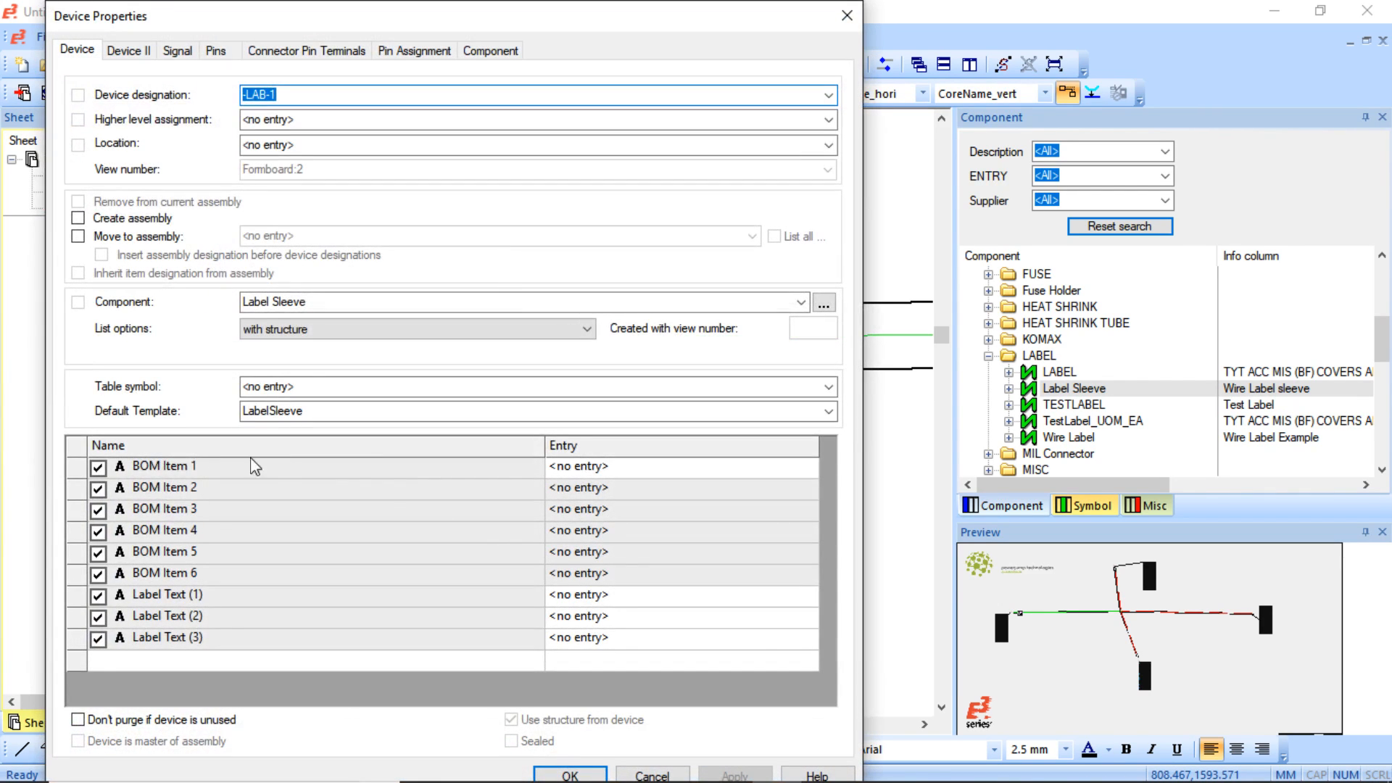
left_click(628, 600)
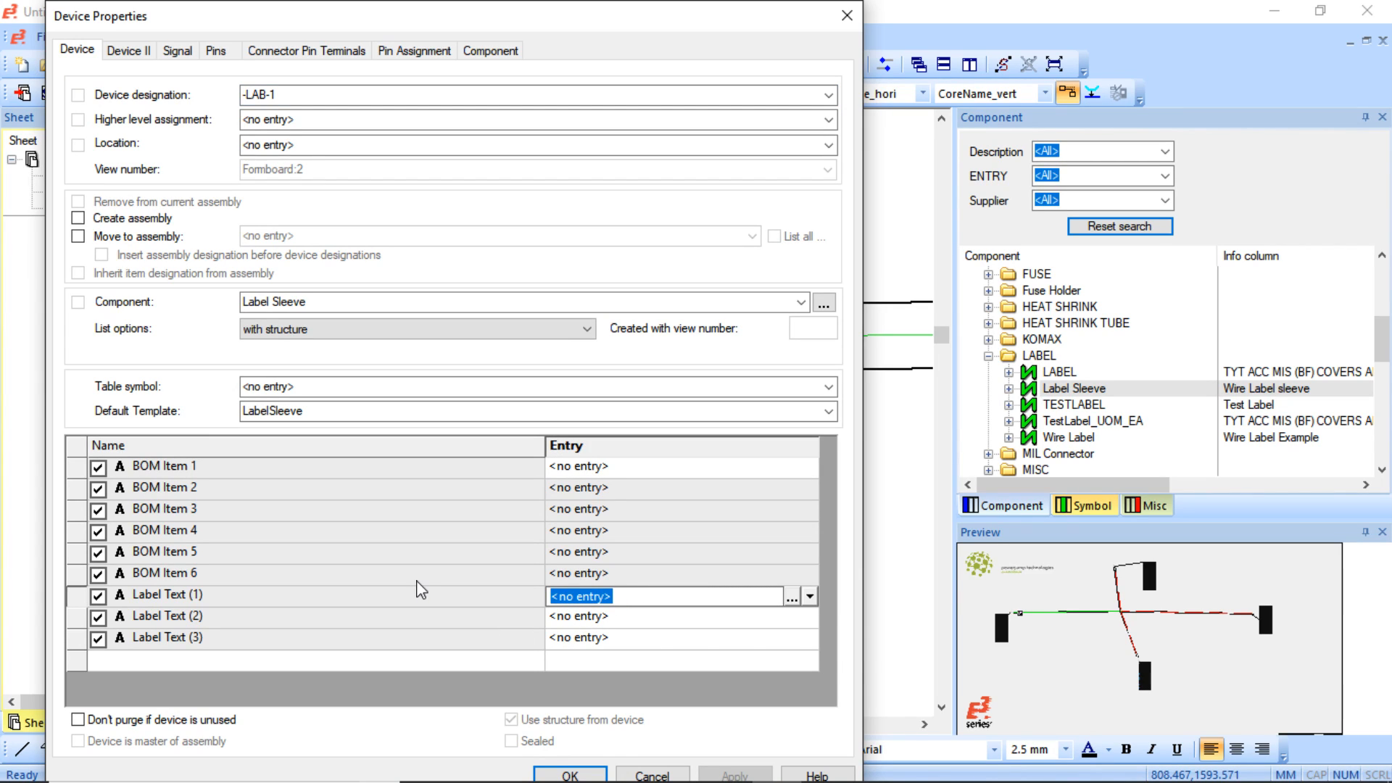
type("Con1")
key("Return")
type("Signal")
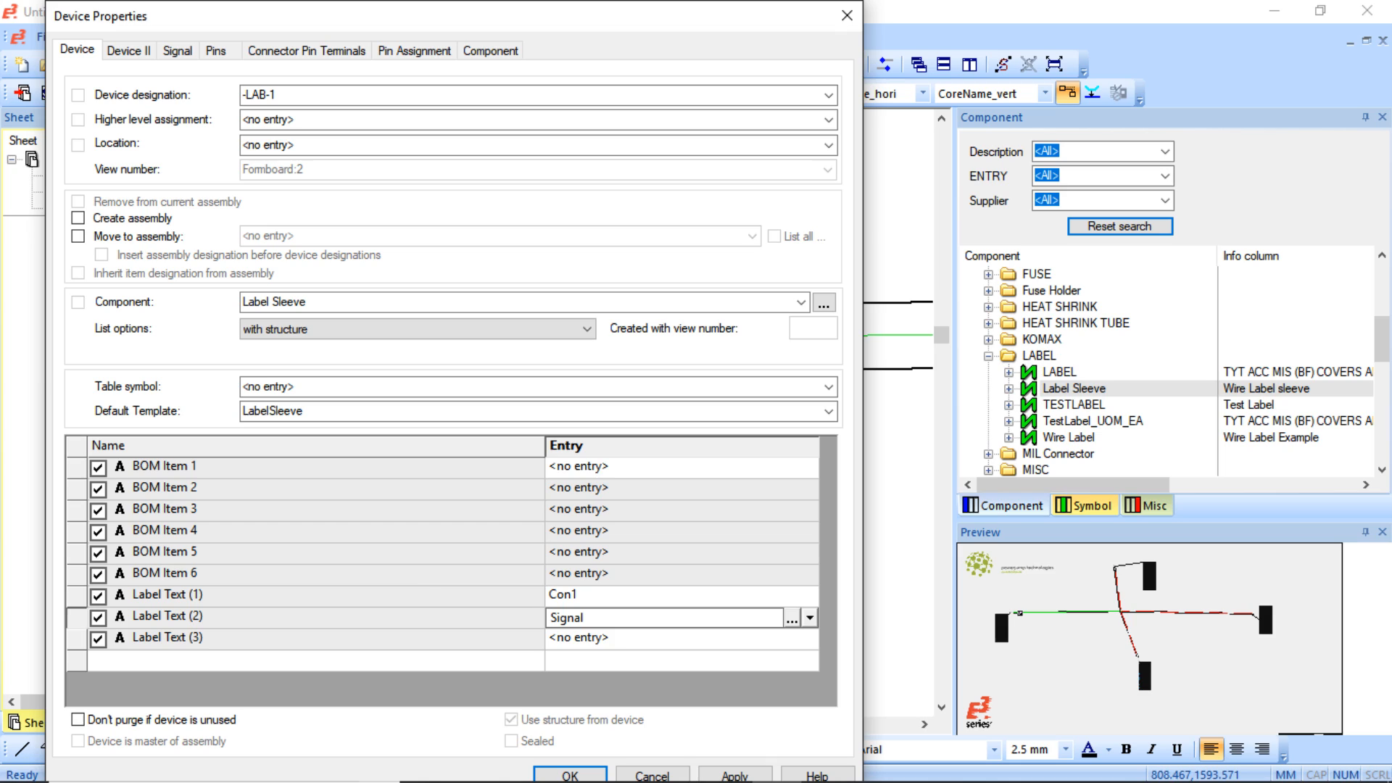
key("Return")
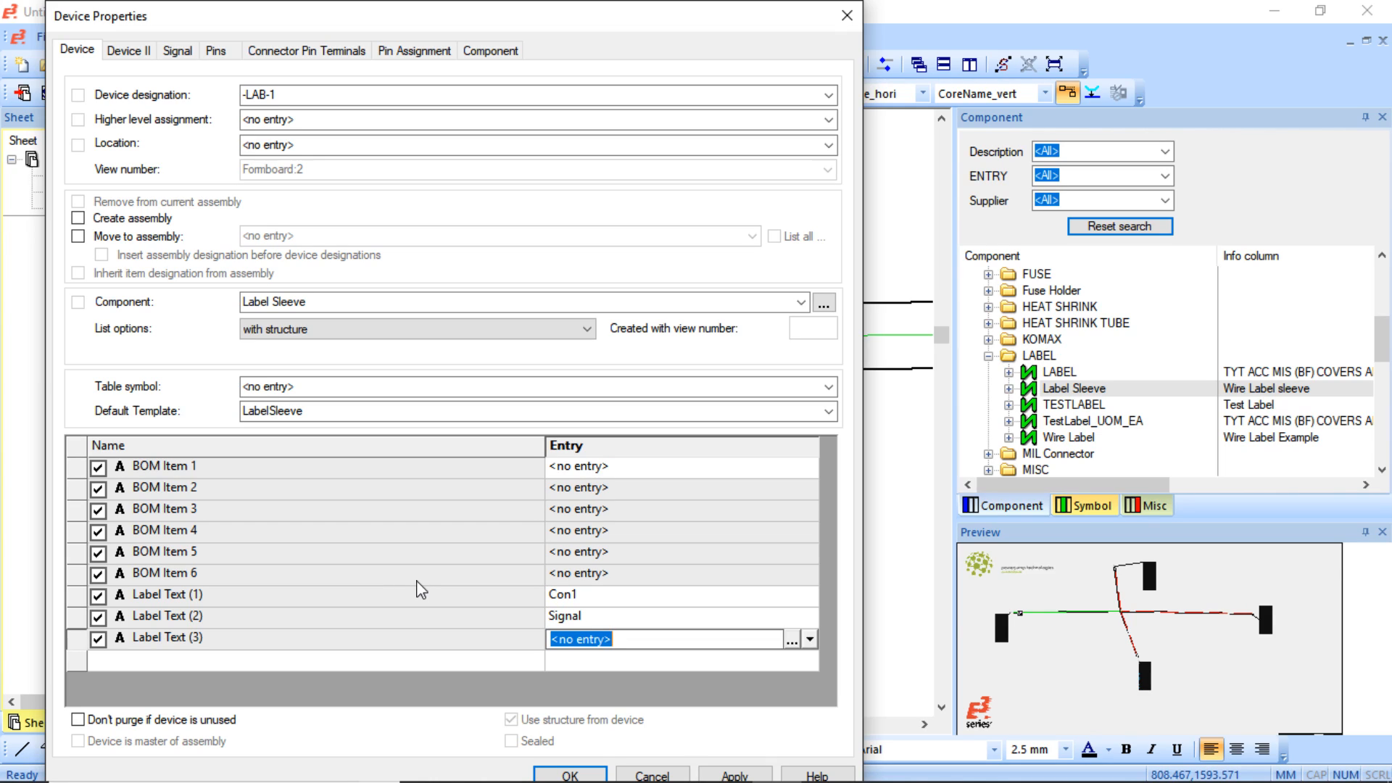
type("Tag Colour")
key("Return")
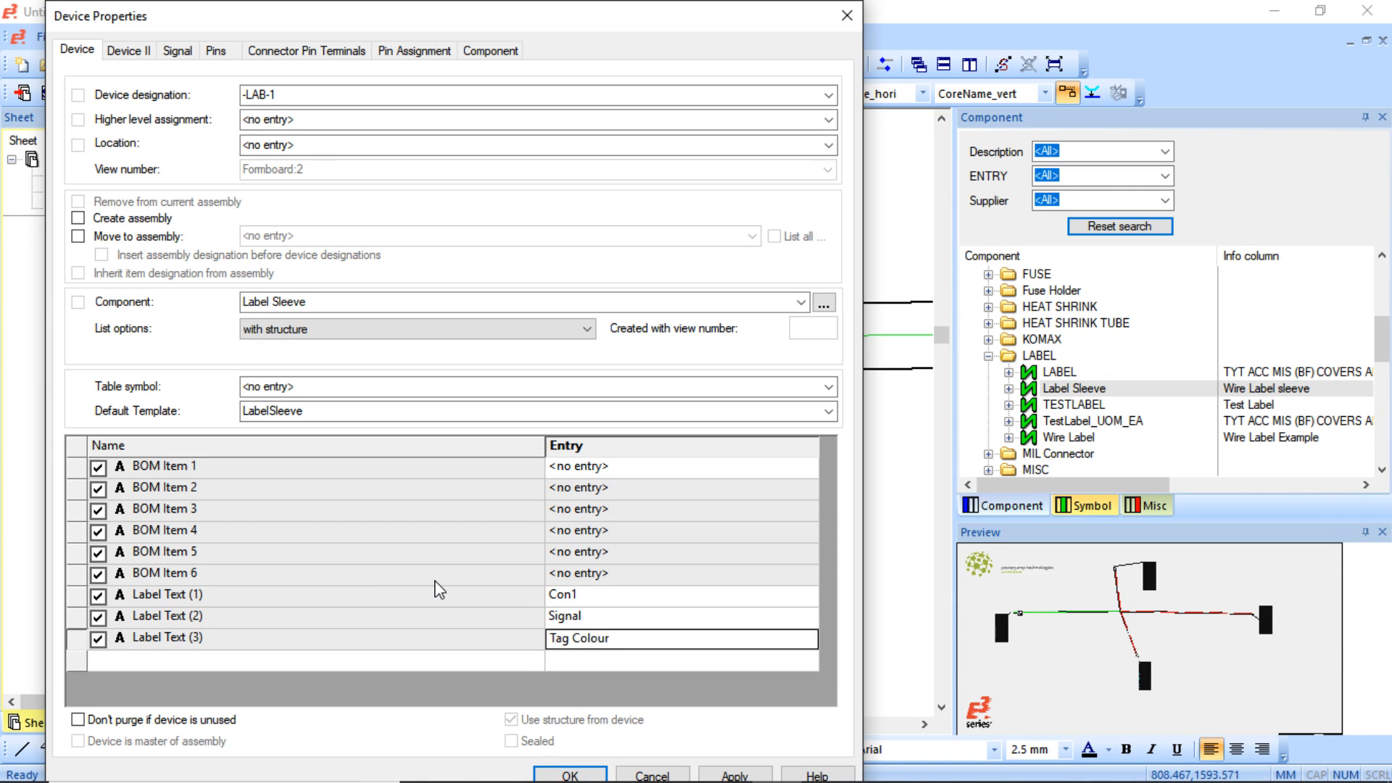
key("Return")
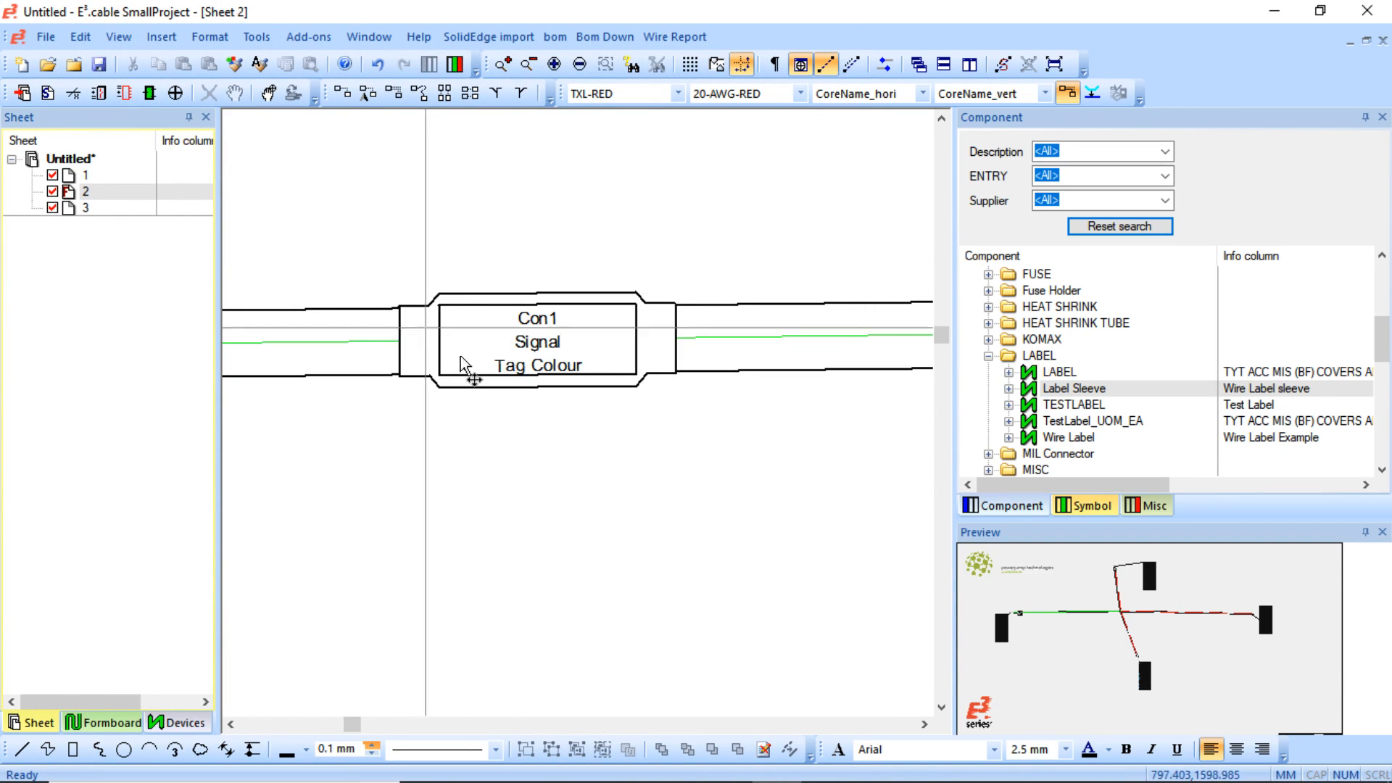
middle_click(526, 448)
middle_click_drag(283, 148, 595, 418)
middle_click_drag(308, 283, 559, 428)
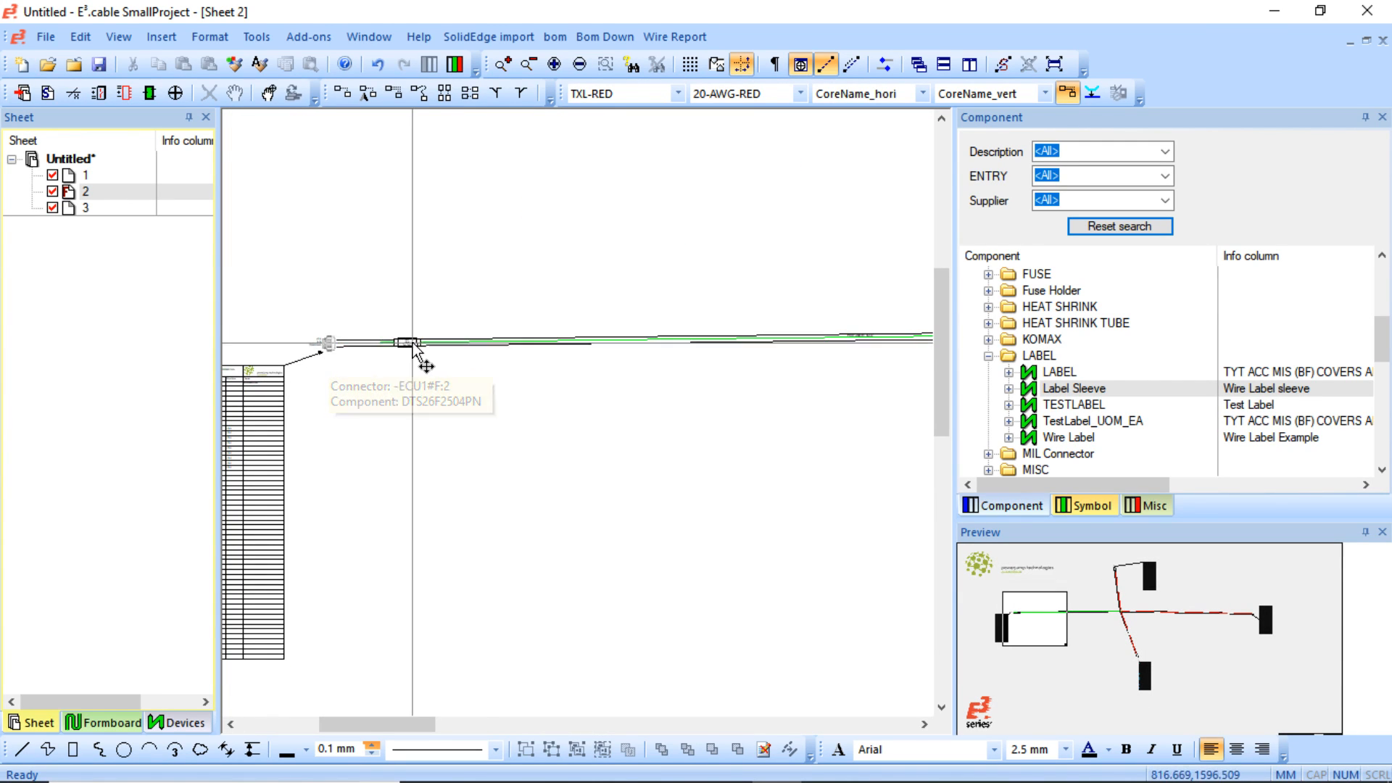
middle_click(392, 436)
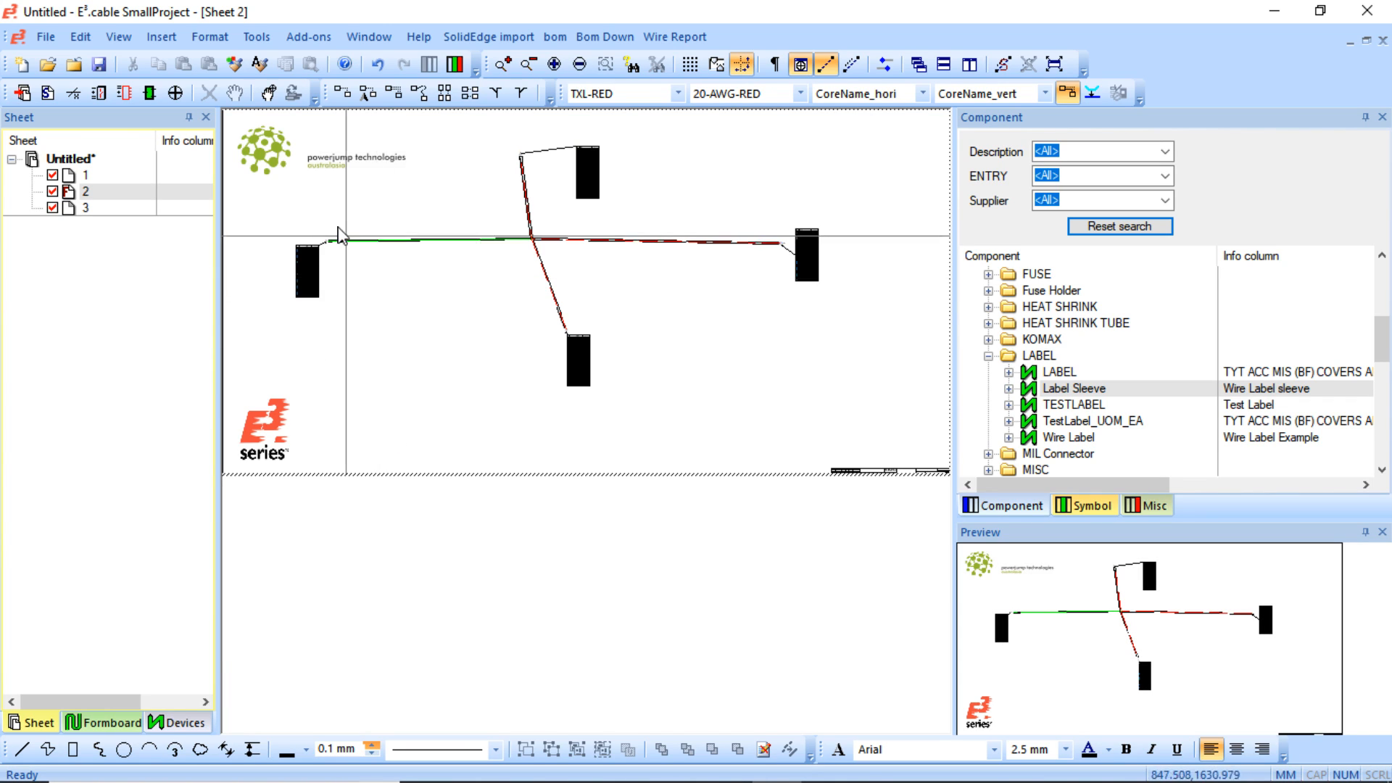
- Collapse the LABEL folder and browse the component library's other folders, including the contents of CABLE PROTECTION
double_click(1053, 354)
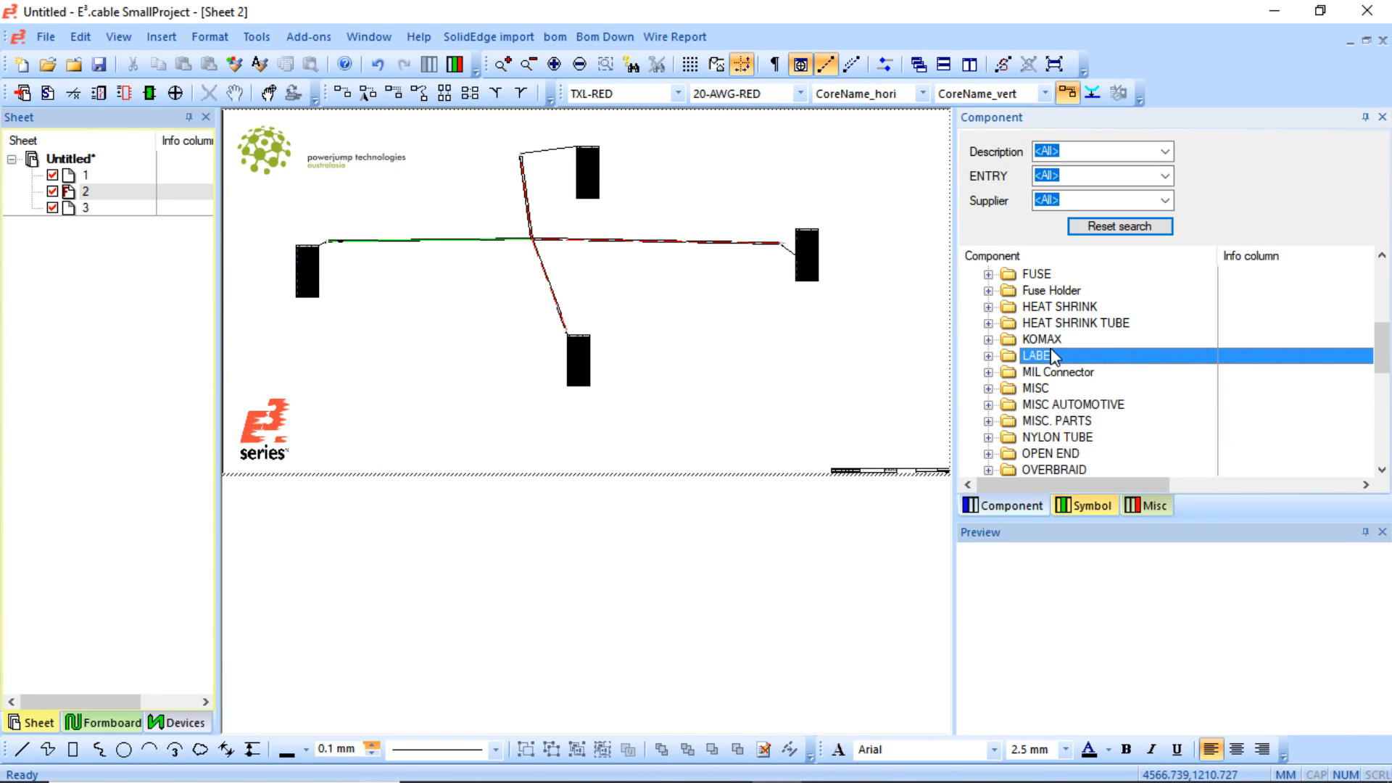
scroll(1045, 356, "up", 5)
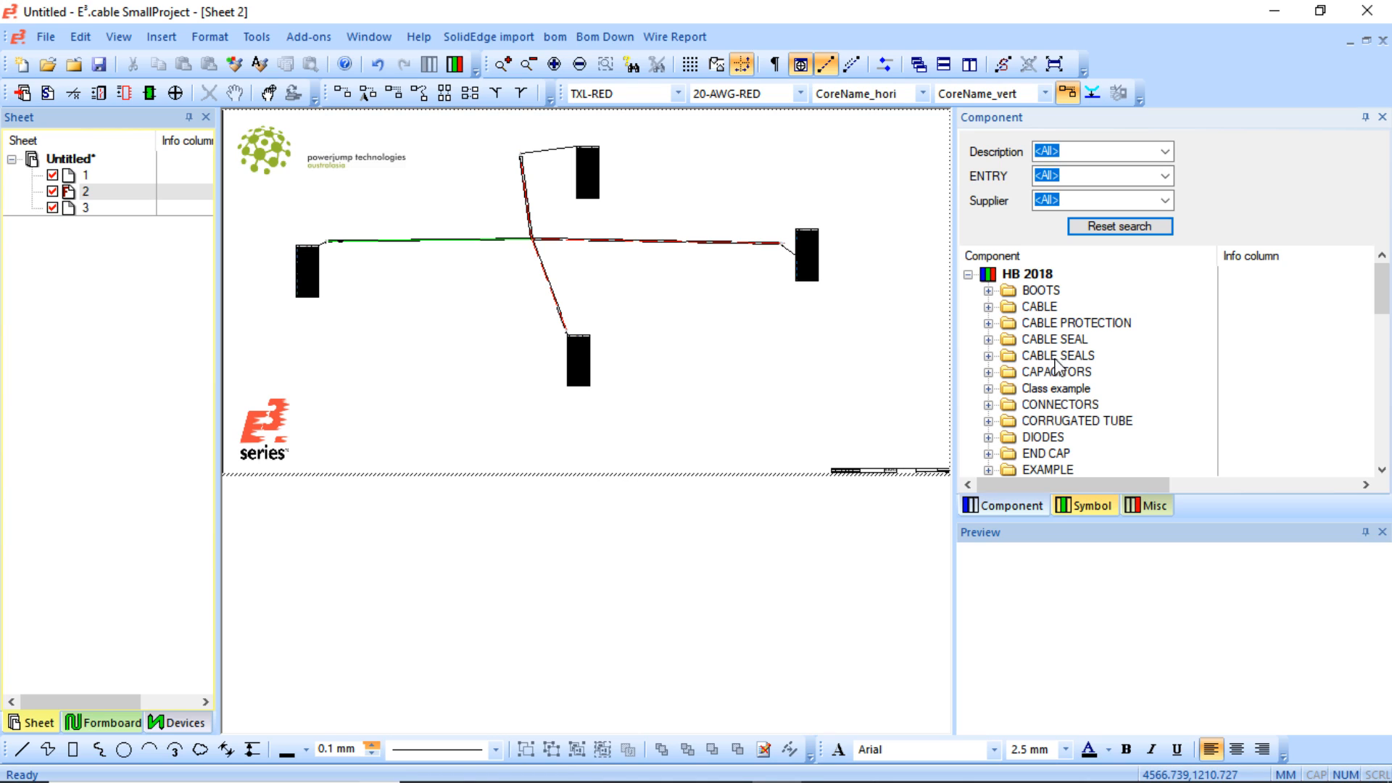
left_click(989, 323)
scroll(1044, 332, "down", 1)
scroll(1046, 334, "up", 3)
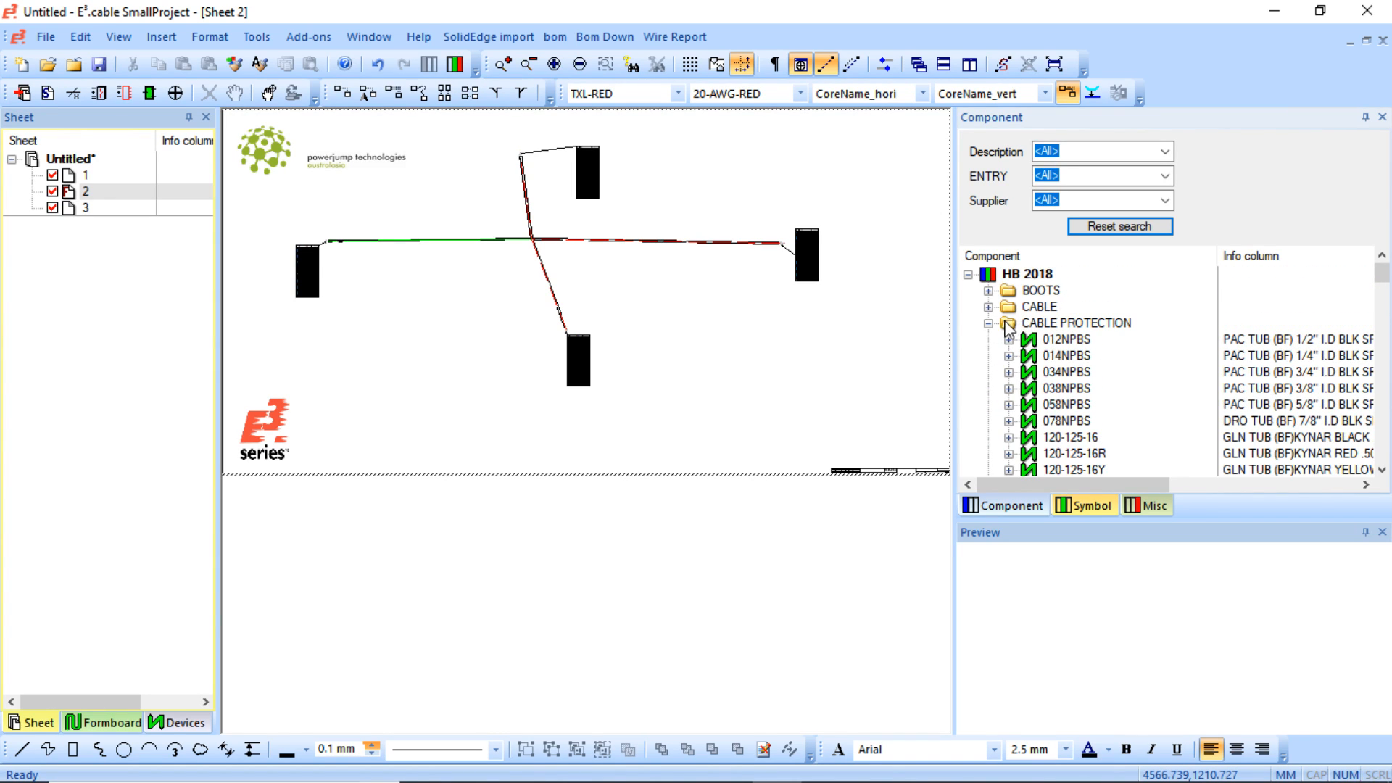
left_click(988, 323)
left_click(1031, 359)
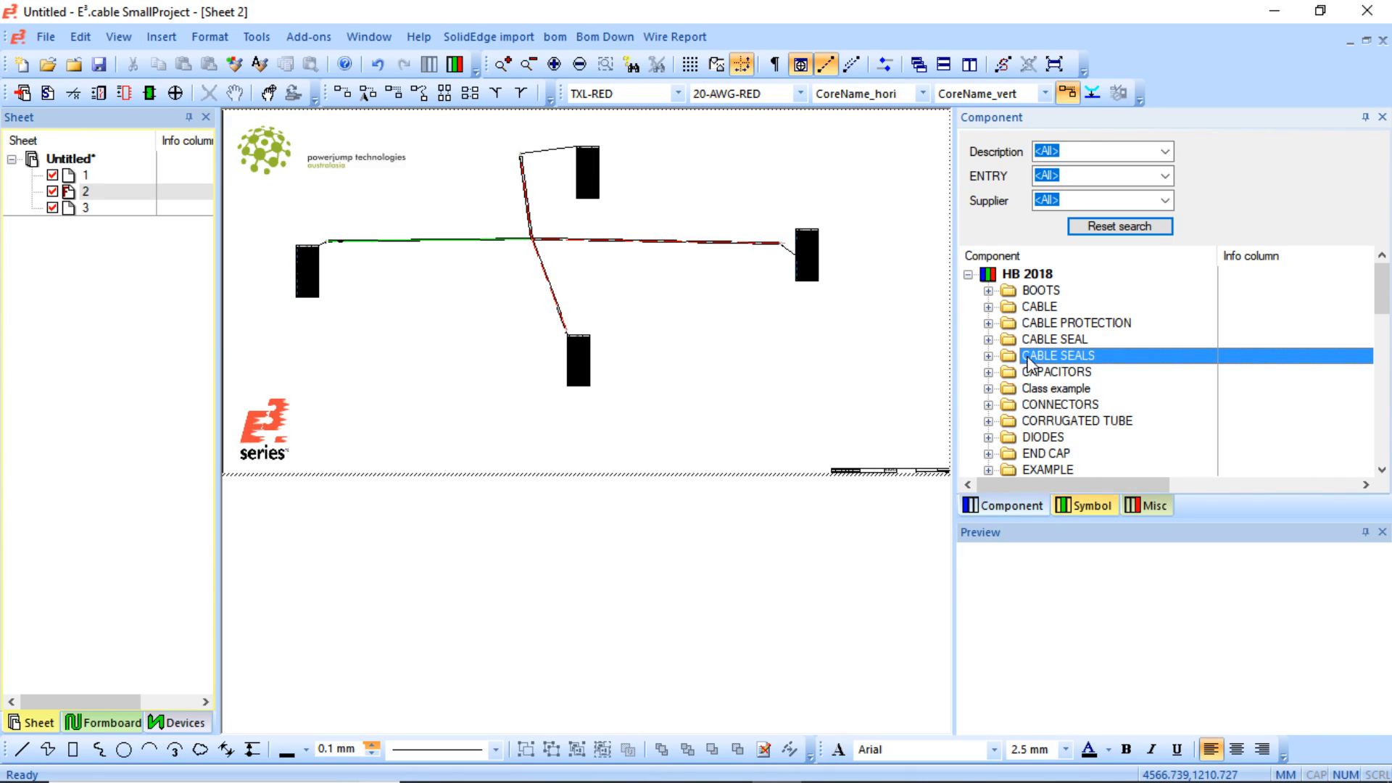
scroll(1066, 396, "down", 3)
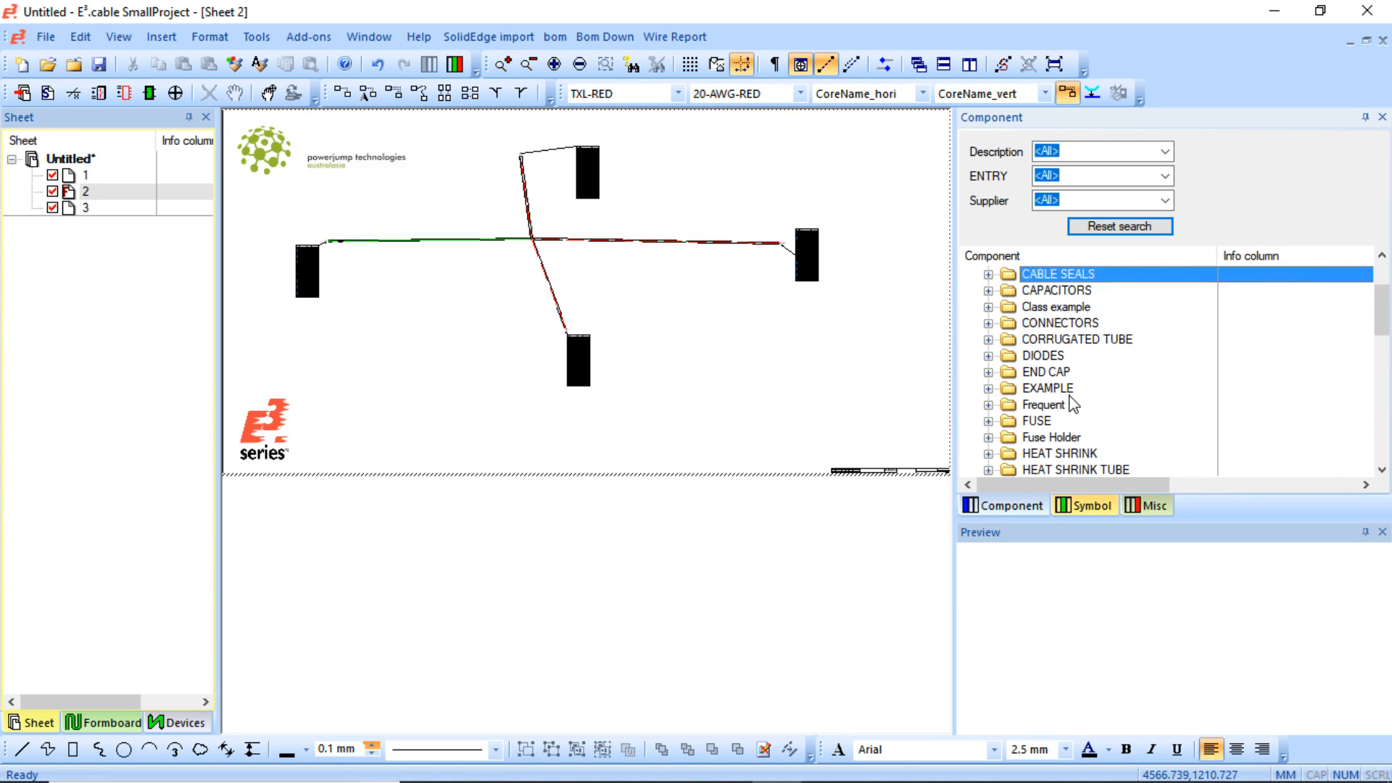
scroll(1072, 388, "down", 3)
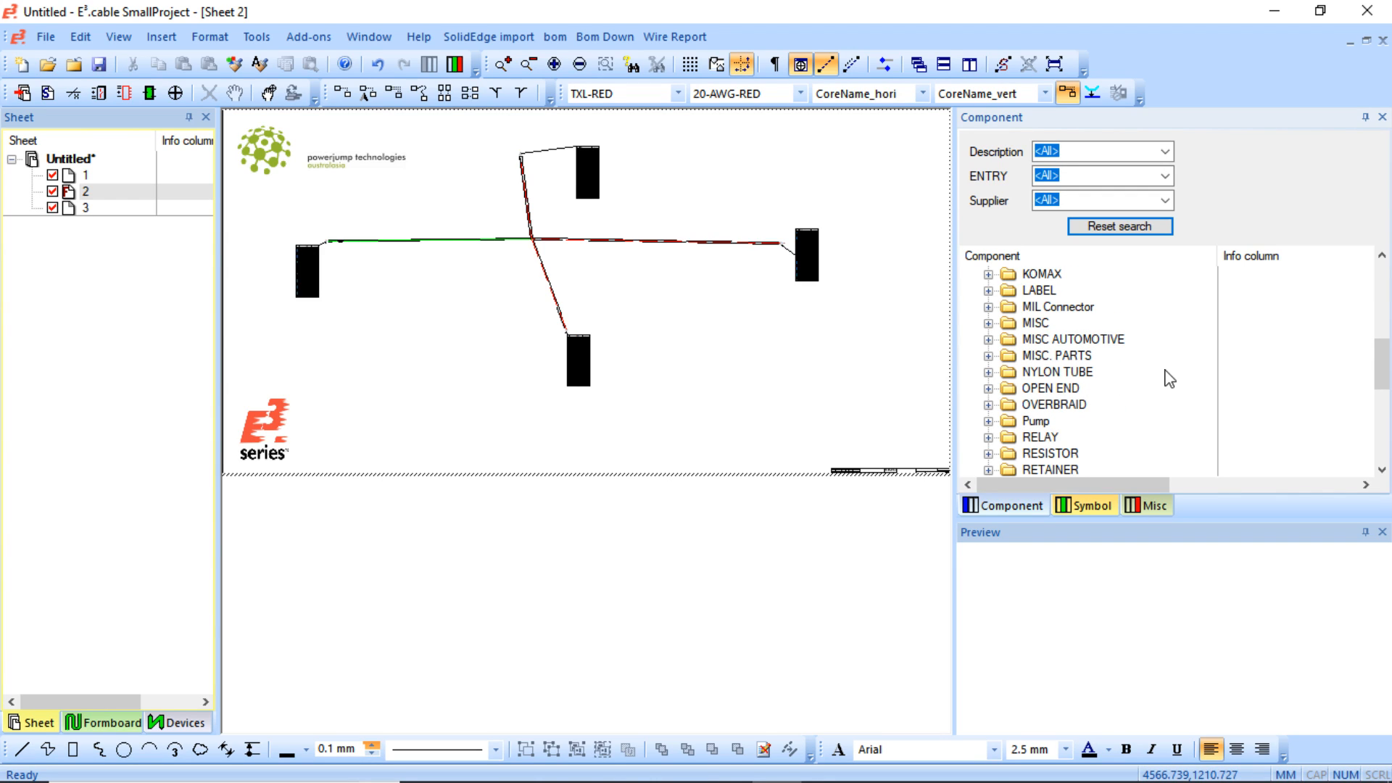
scroll(1103, 380, "down", 3)
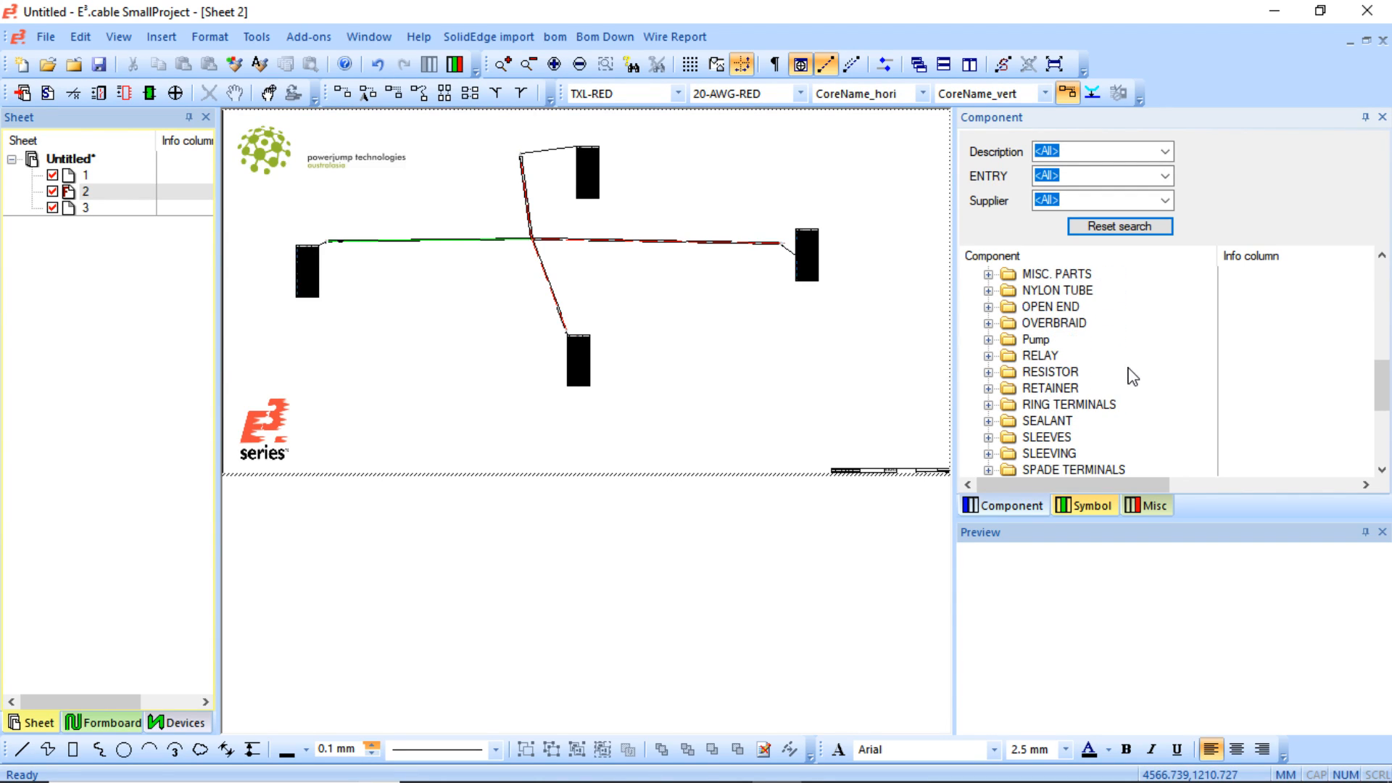
scroll(1111, 400, "down", 1)
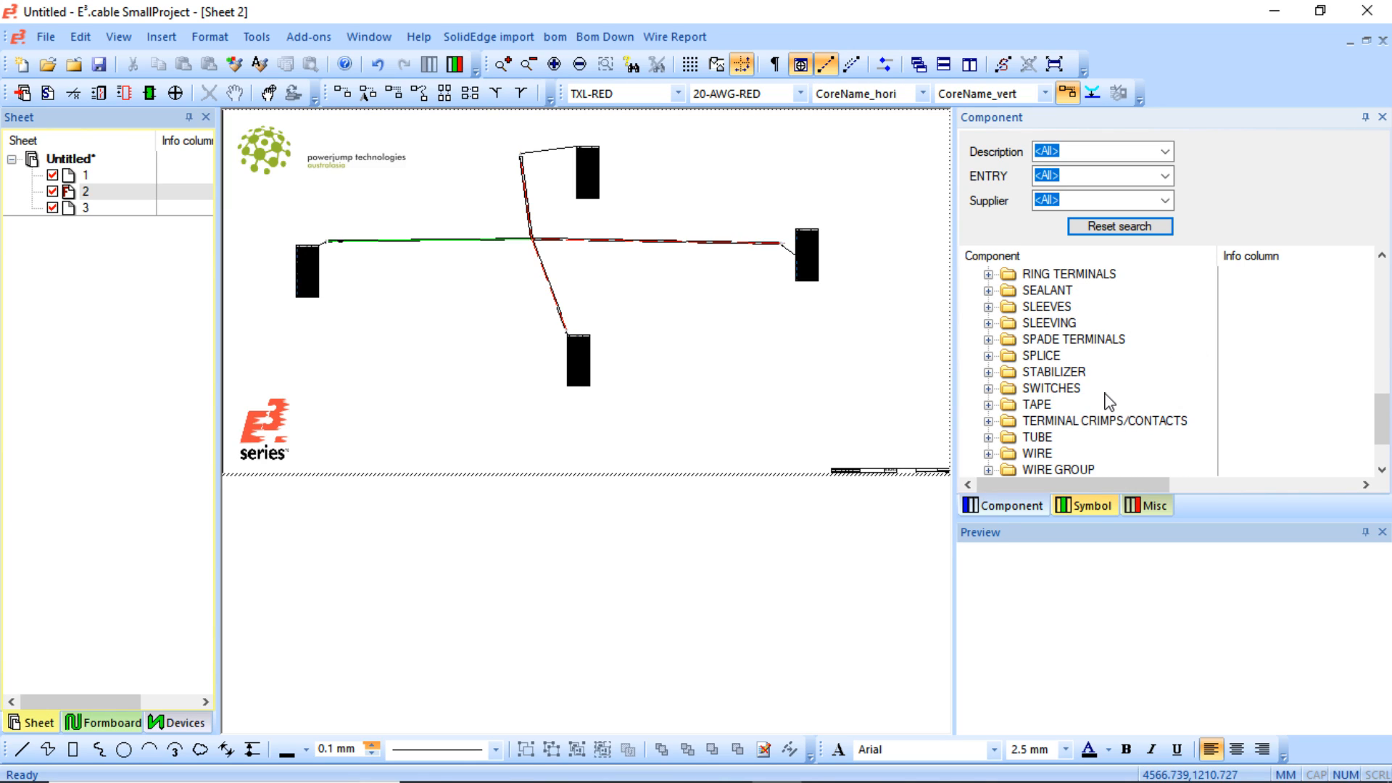
scroll(1110, 402, "down", 2)
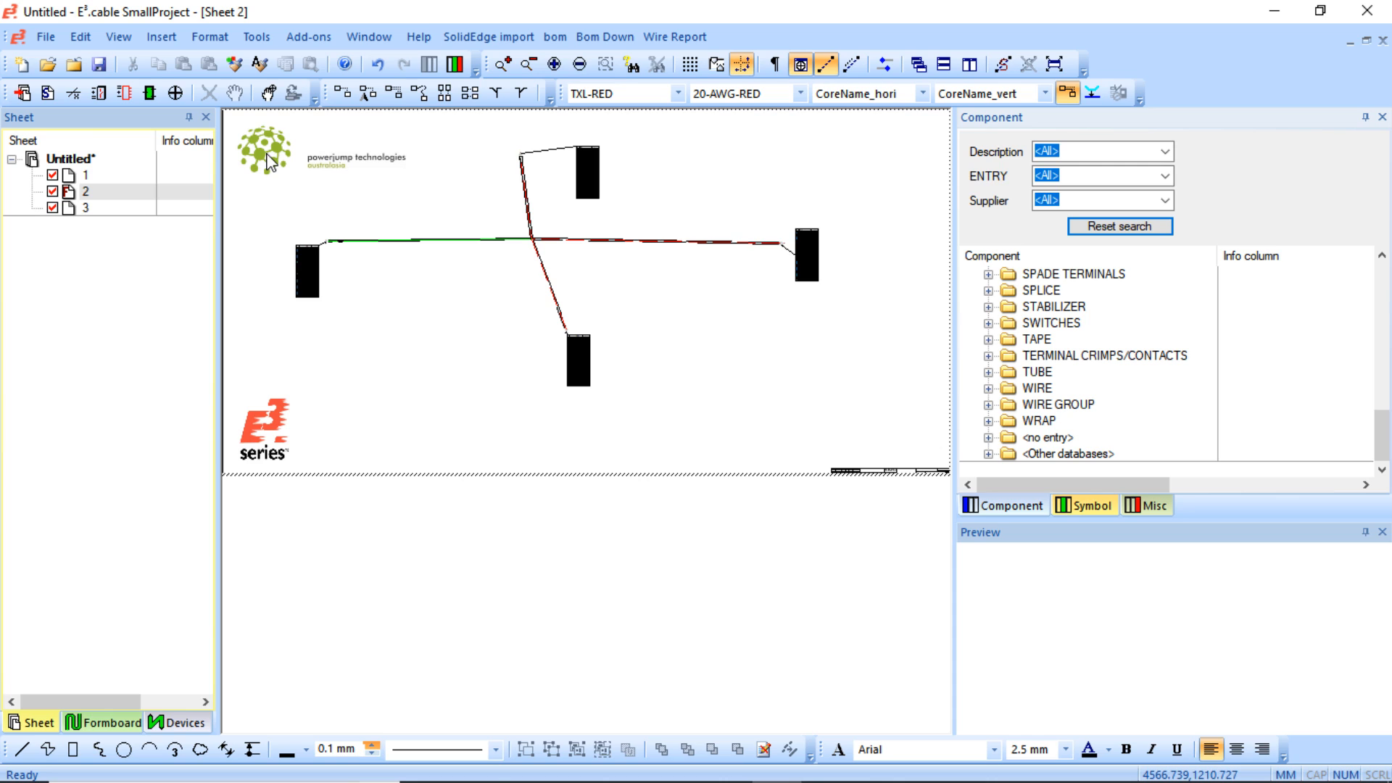
- Inspect the harness segment near connector ECU1 on sheet 2 and view the connector wiring on sheet 3
middle_click_drag(248, 113, 932, 361)
middle_click_drag(237, 211, 406, 358)
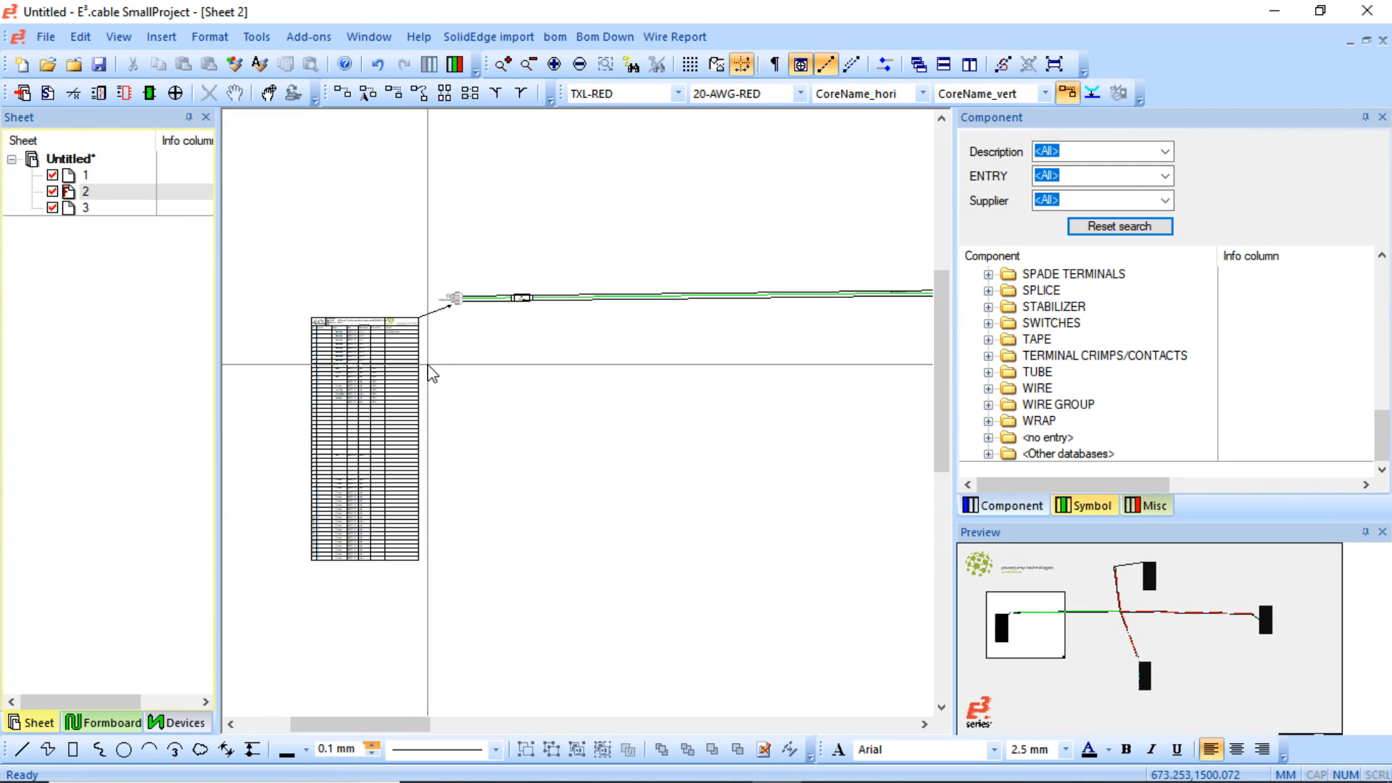
double_click(80, 209)
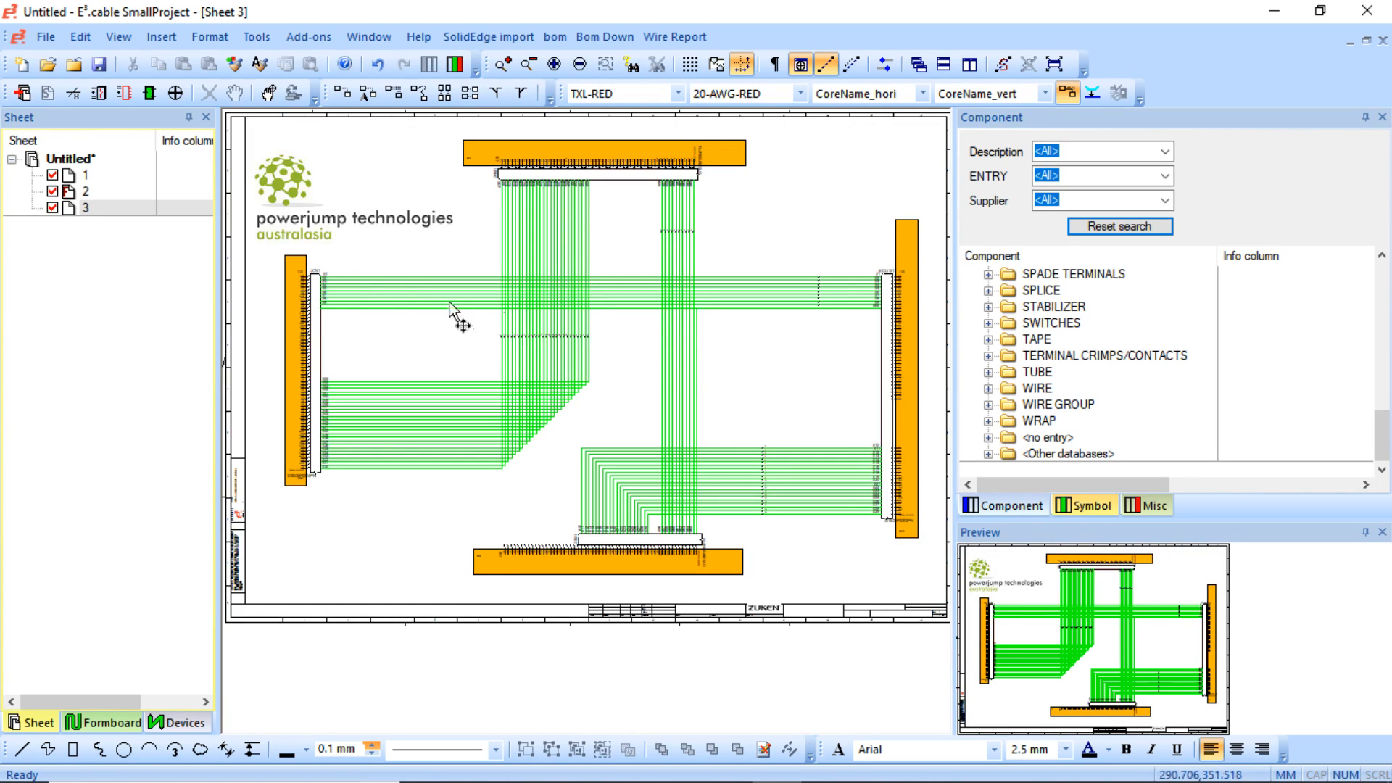
- On sheet 1, open the connection properties of the long horizontal harness line and show its wires
double_click(85, 177)
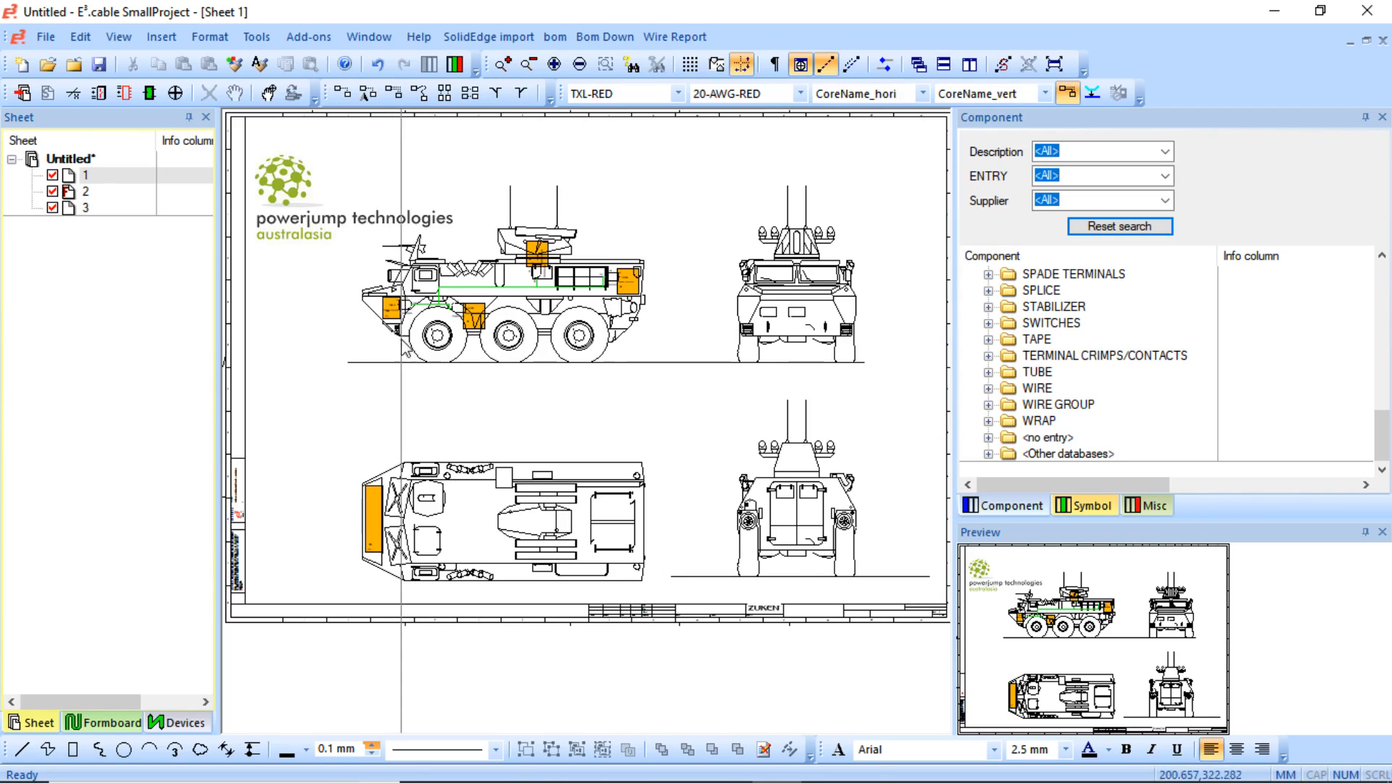
scroll(406, 353, "up", 2)
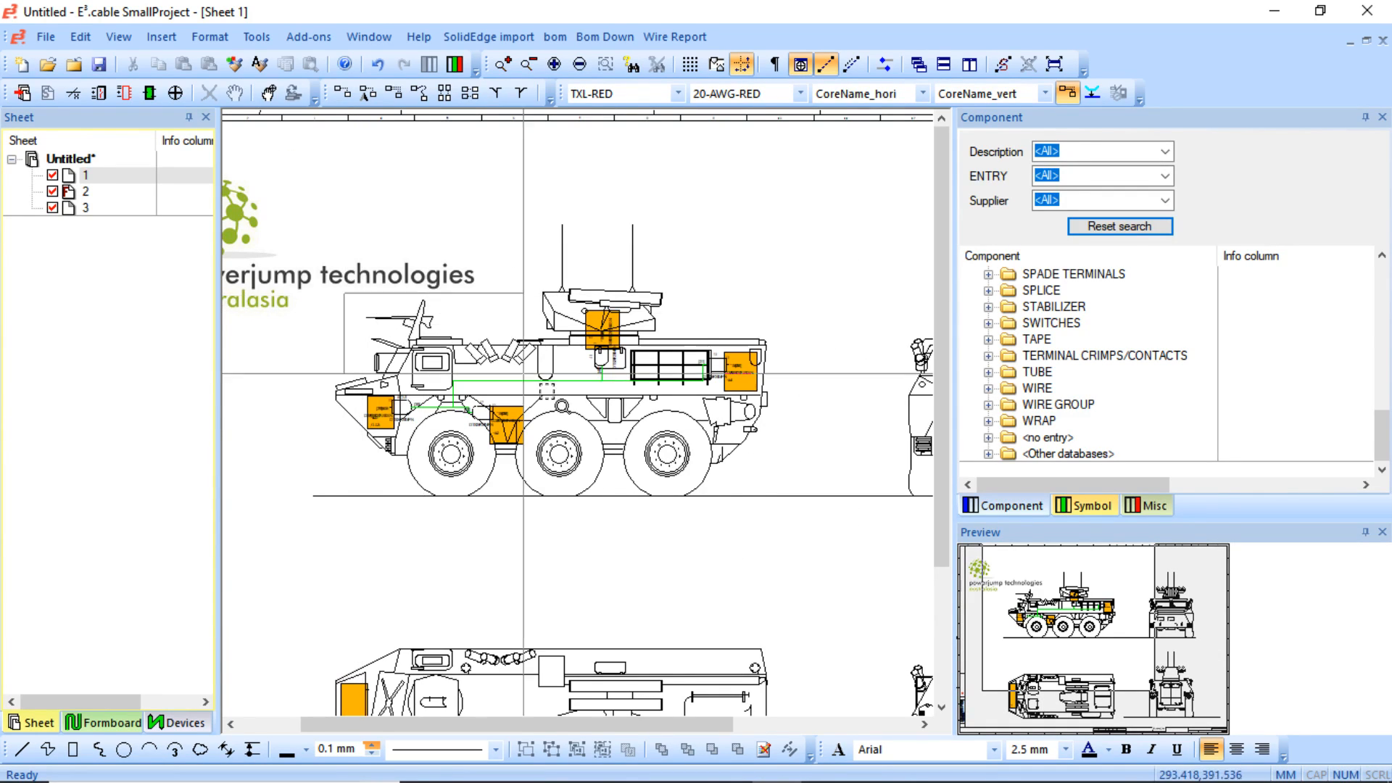
scroll(564, 494, "up", 2)
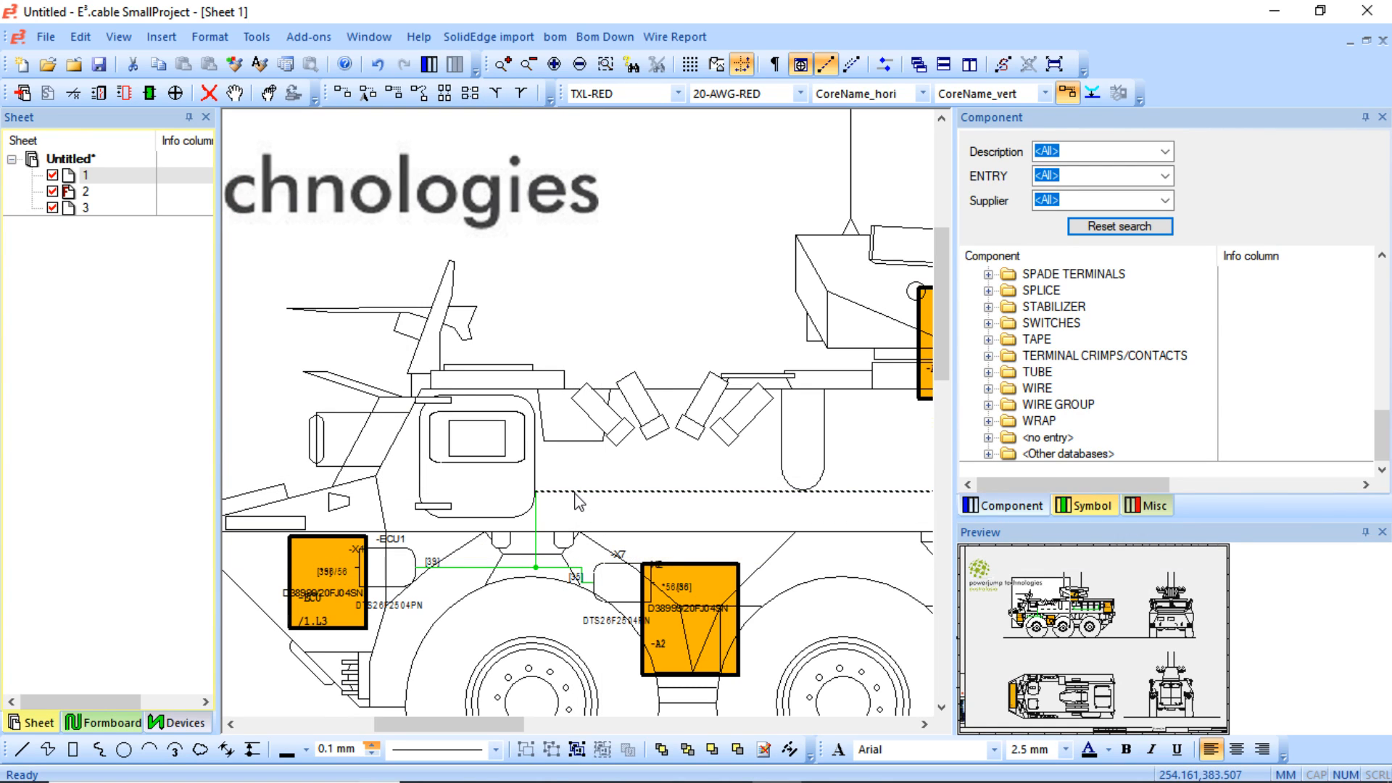
right_click(573, 492)
left_click(710, 742)
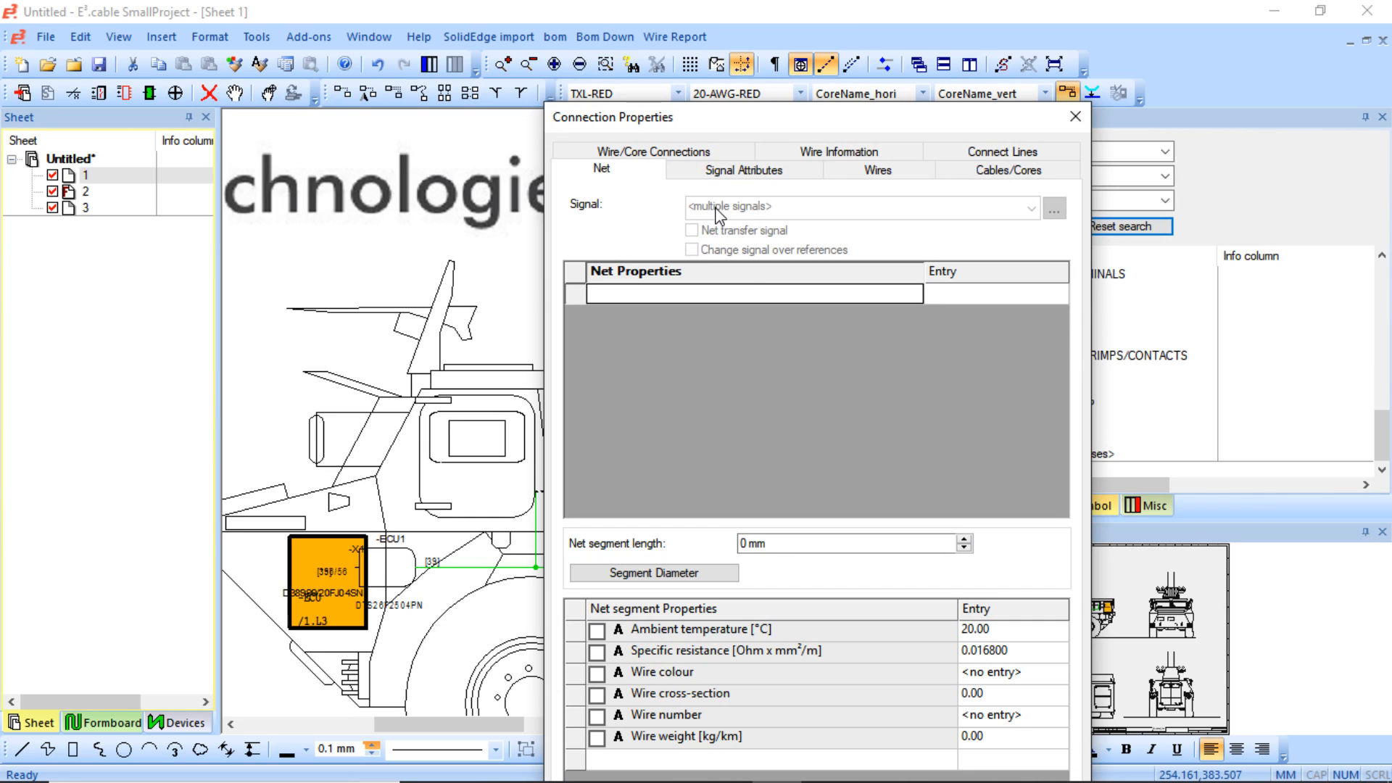
left_click(861, 177)
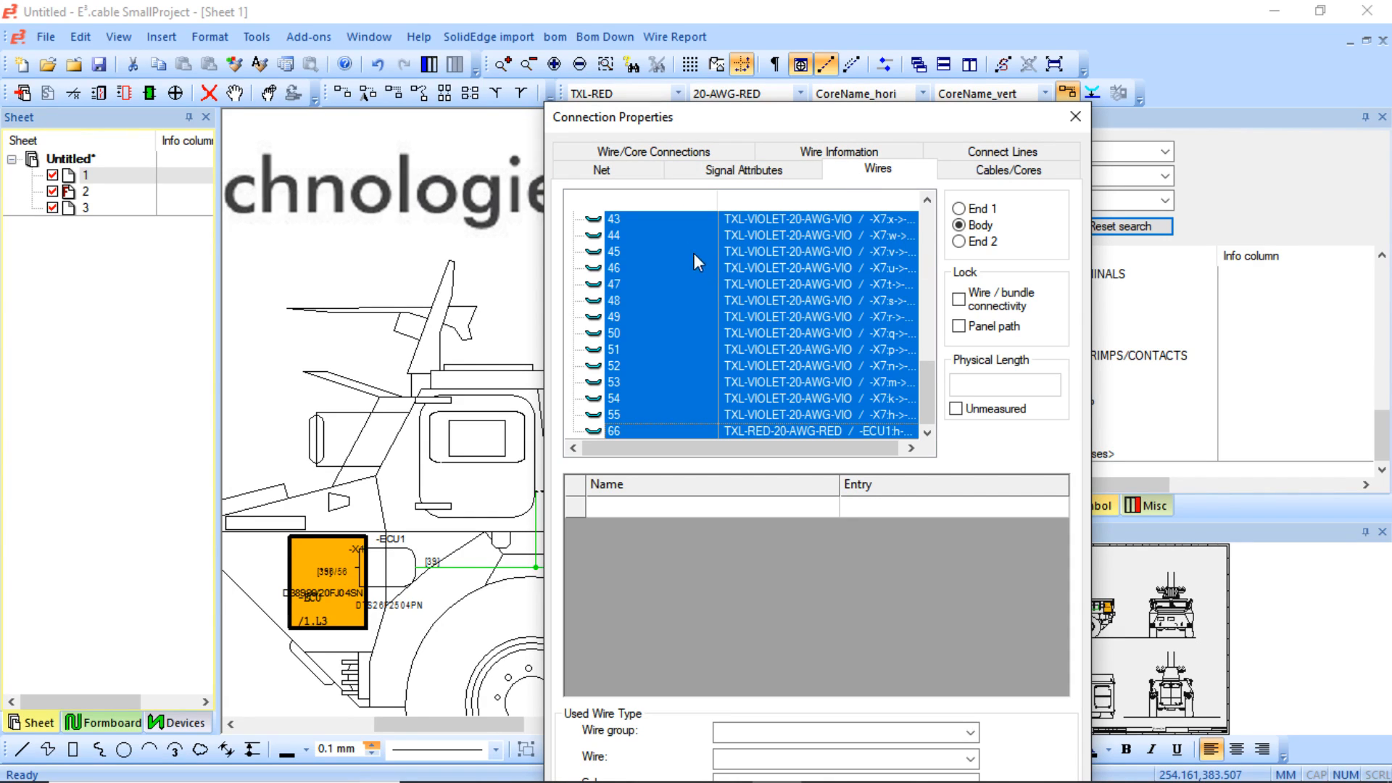
- Check the physical length of individual orange and violet wires in the connection, including wires 44, 21 and 55
left_click(664, 236)
scroll(660, 319, "up", 3)
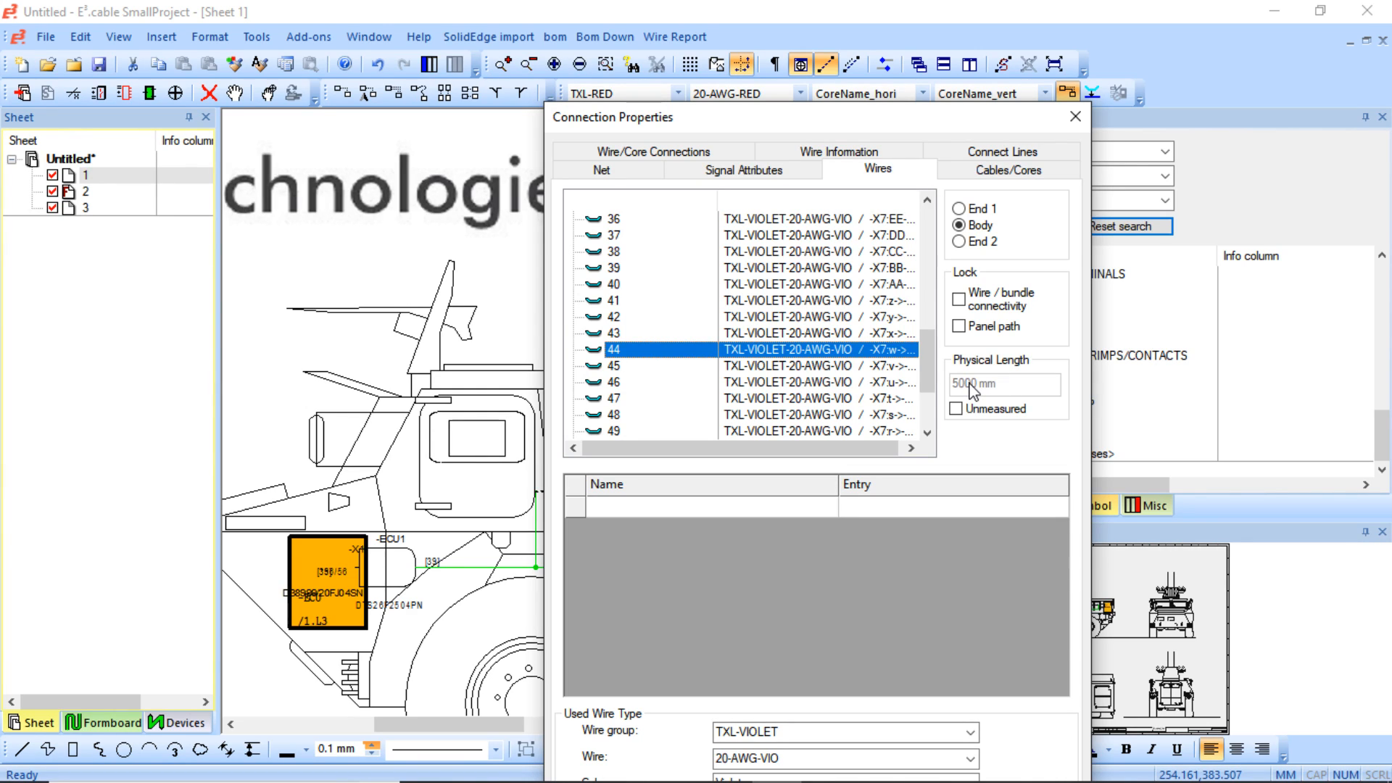
scroll(690, 336, "up", 4)
left_click(677, 315)
scroll(649, 286, "up", 3)
left_click(652, 284)
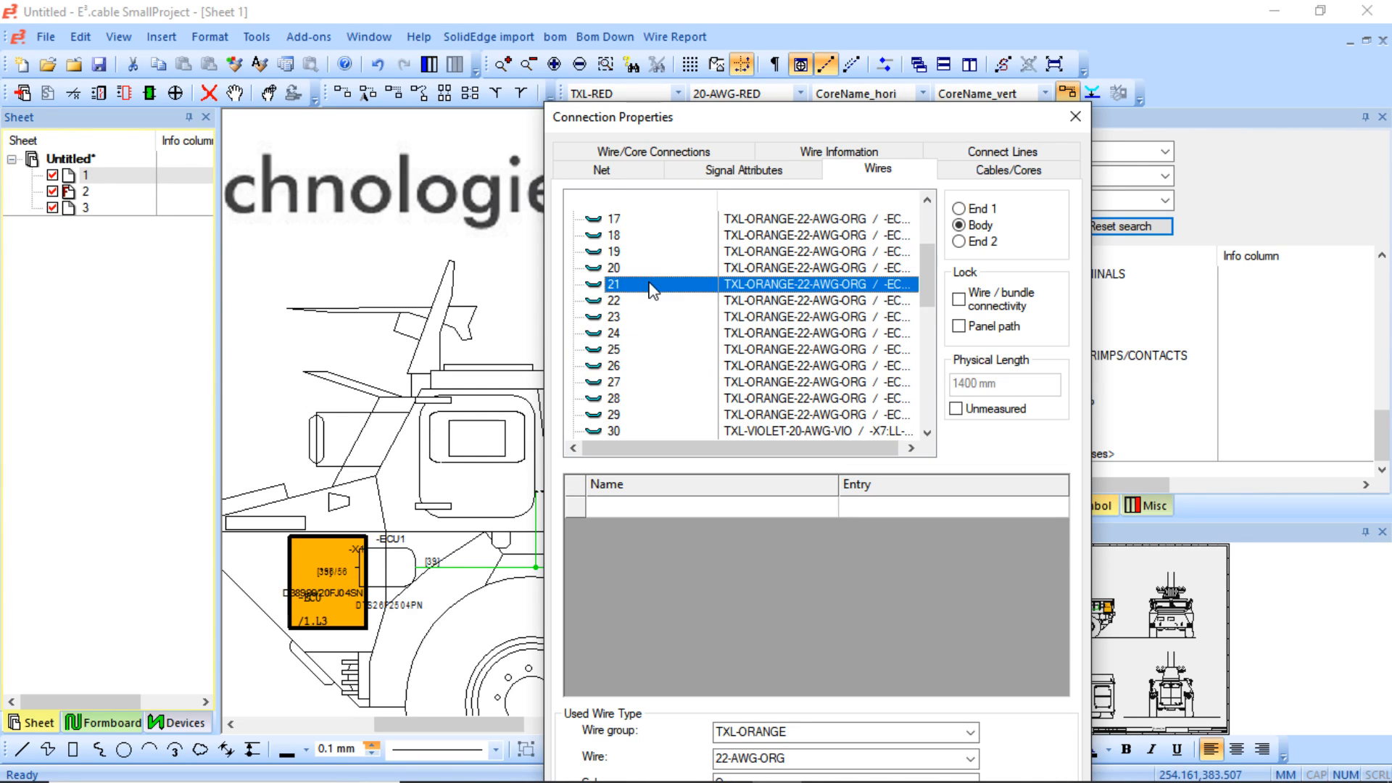
scroll(653, 286, "up", 3)
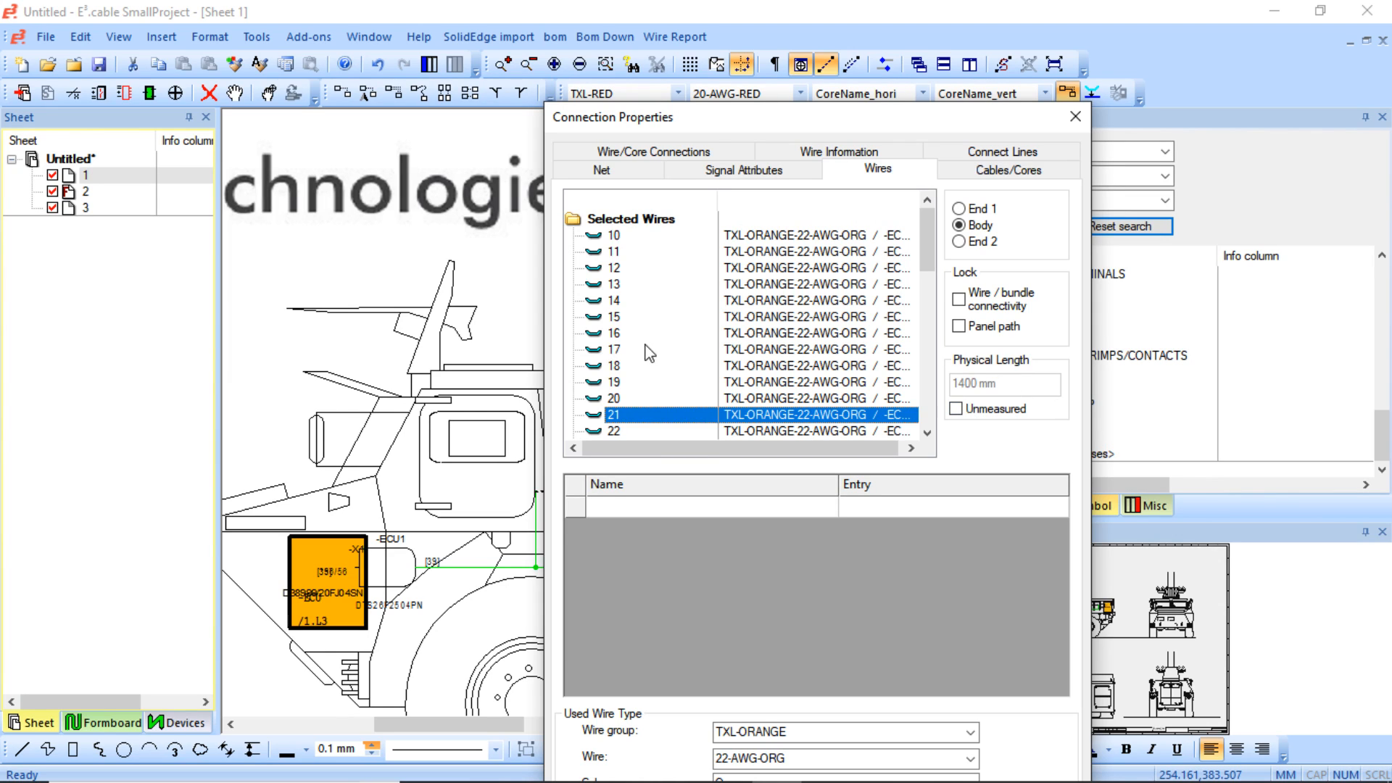
left_click(647, 317)
scroll(654, 355, "down", 1)
left_click(654, 350)
scroll(655, 362, "down", 3)
left_click(653, 350)
scroll(655, 363, "down", 7)
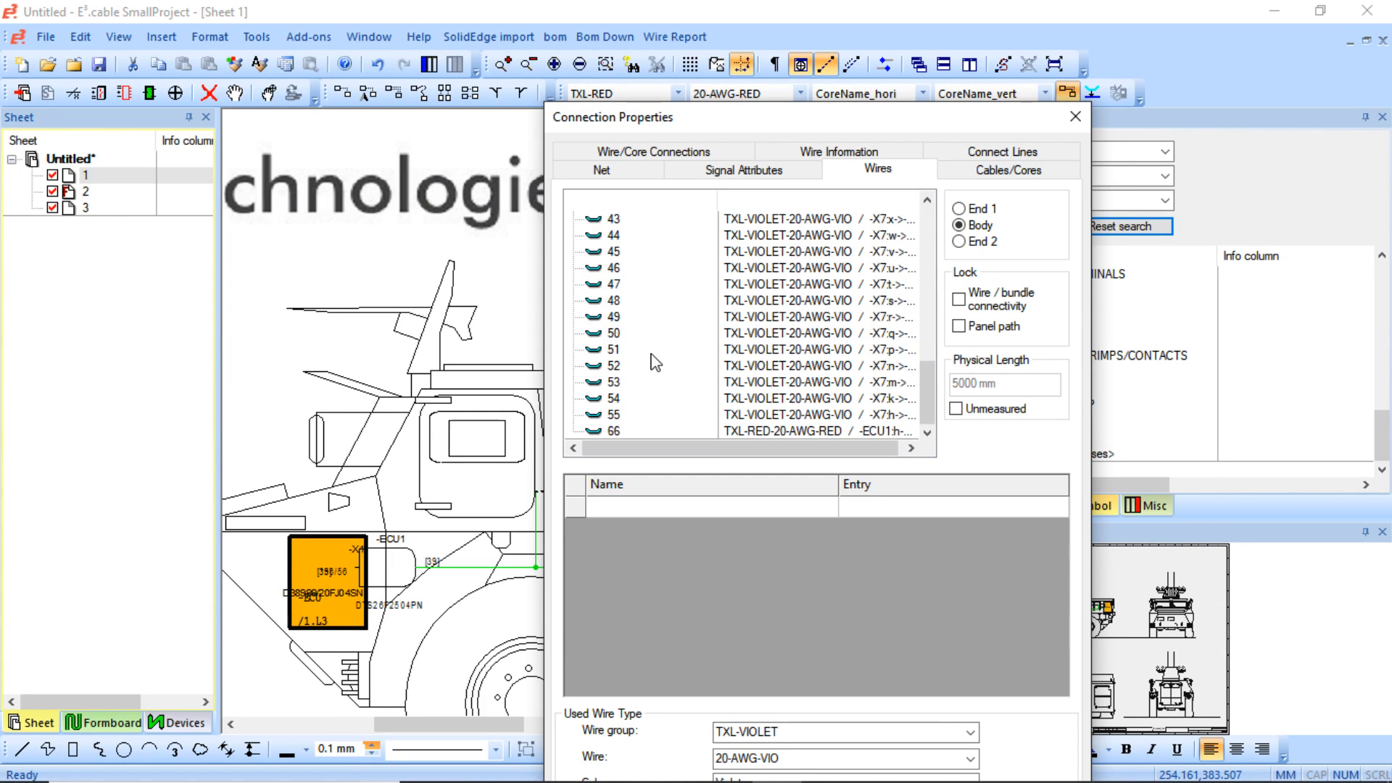
left_click(651, 353)
left_click(639, 416)
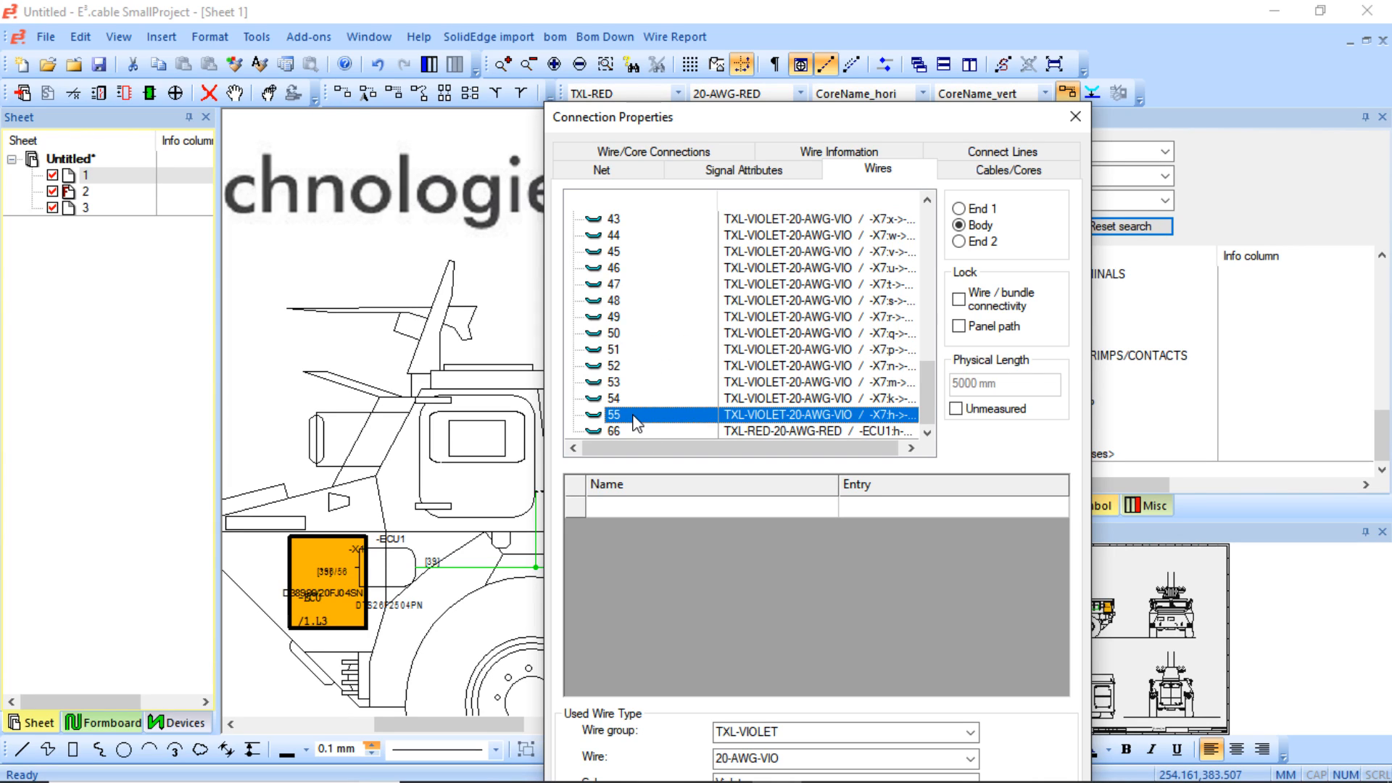
- Check the physical length of individual cores in cable CBL1, including cores 1, 2, 6 and 8
left_click(995, 171)
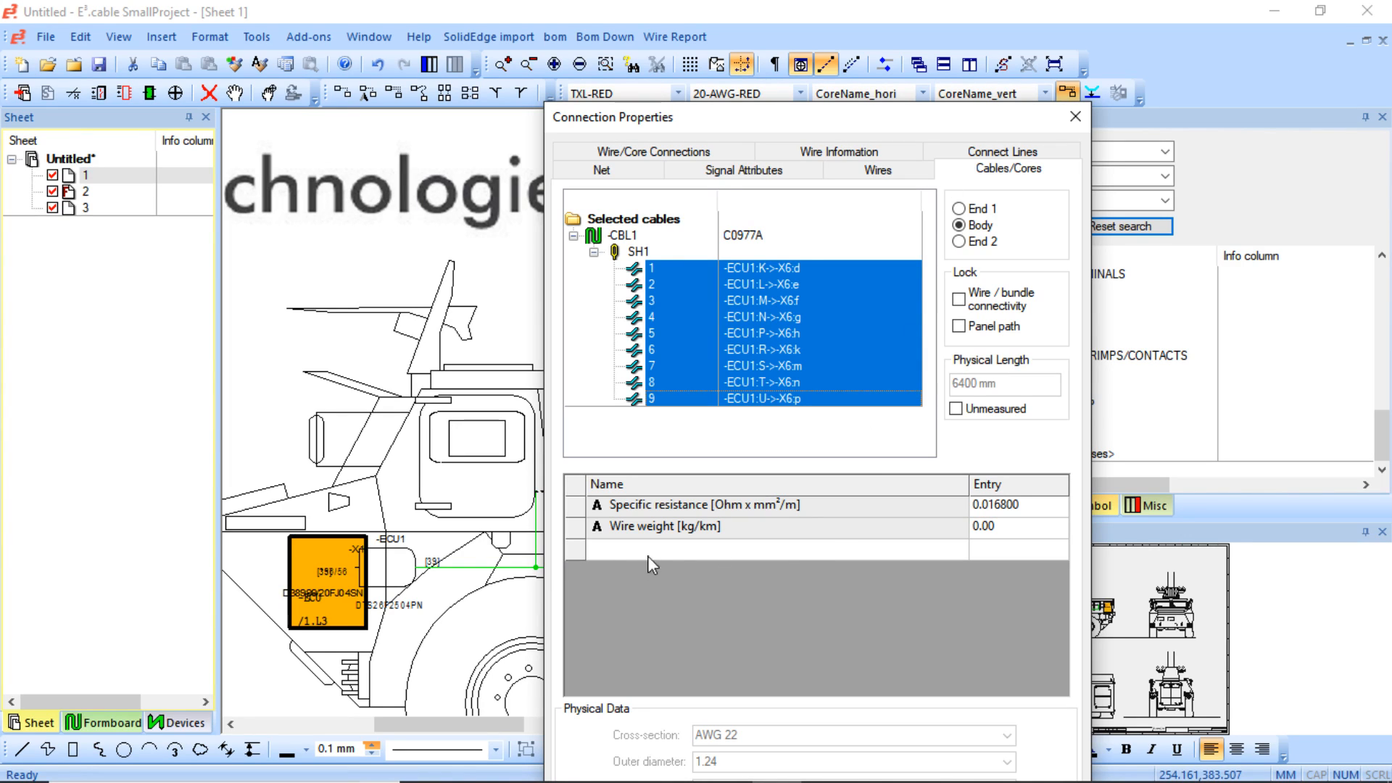
left_click(707, 286)
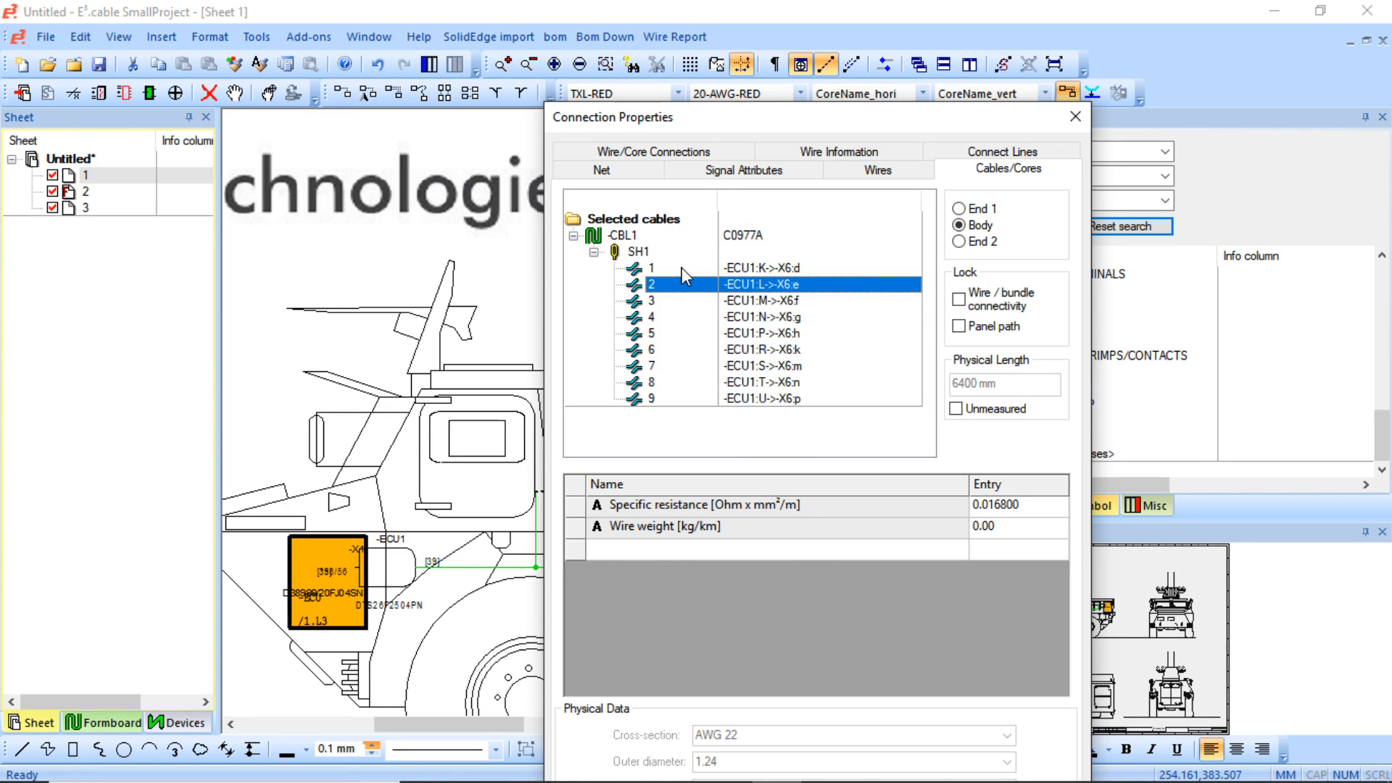
left_click(682, 267)
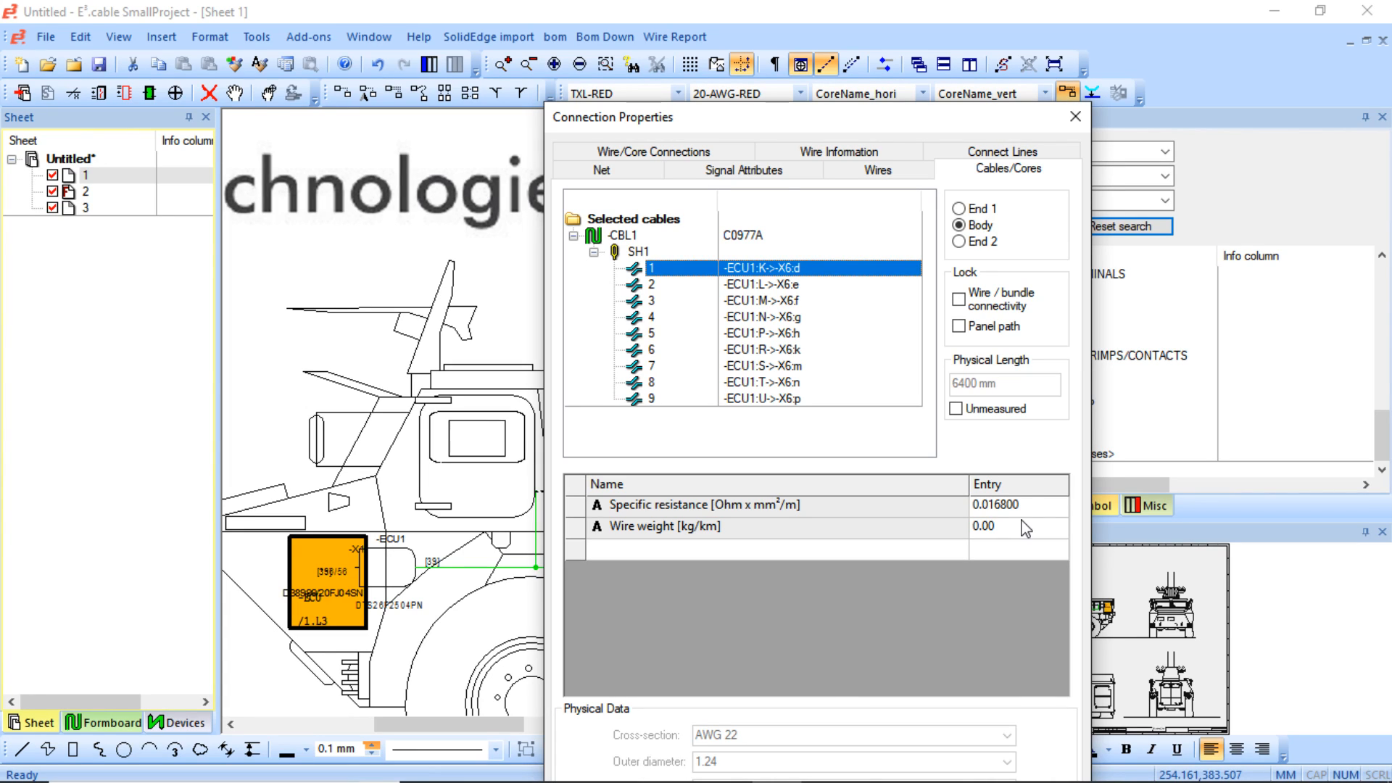
left_click(663, 351)
left_click(657, 386)
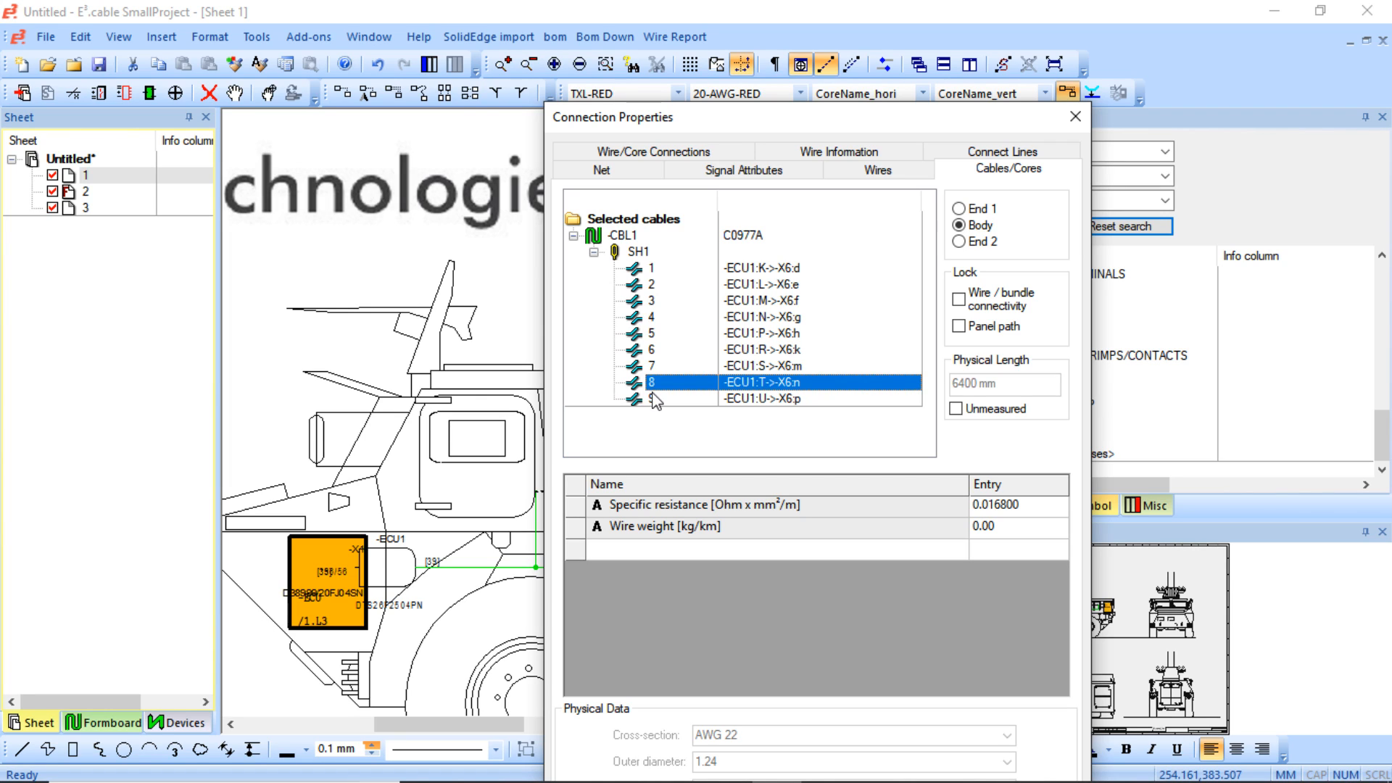
- Review the wire/core connections and the wire information for cable CBL1's shield SH1, and close the connection properties
left_click(653, 152)
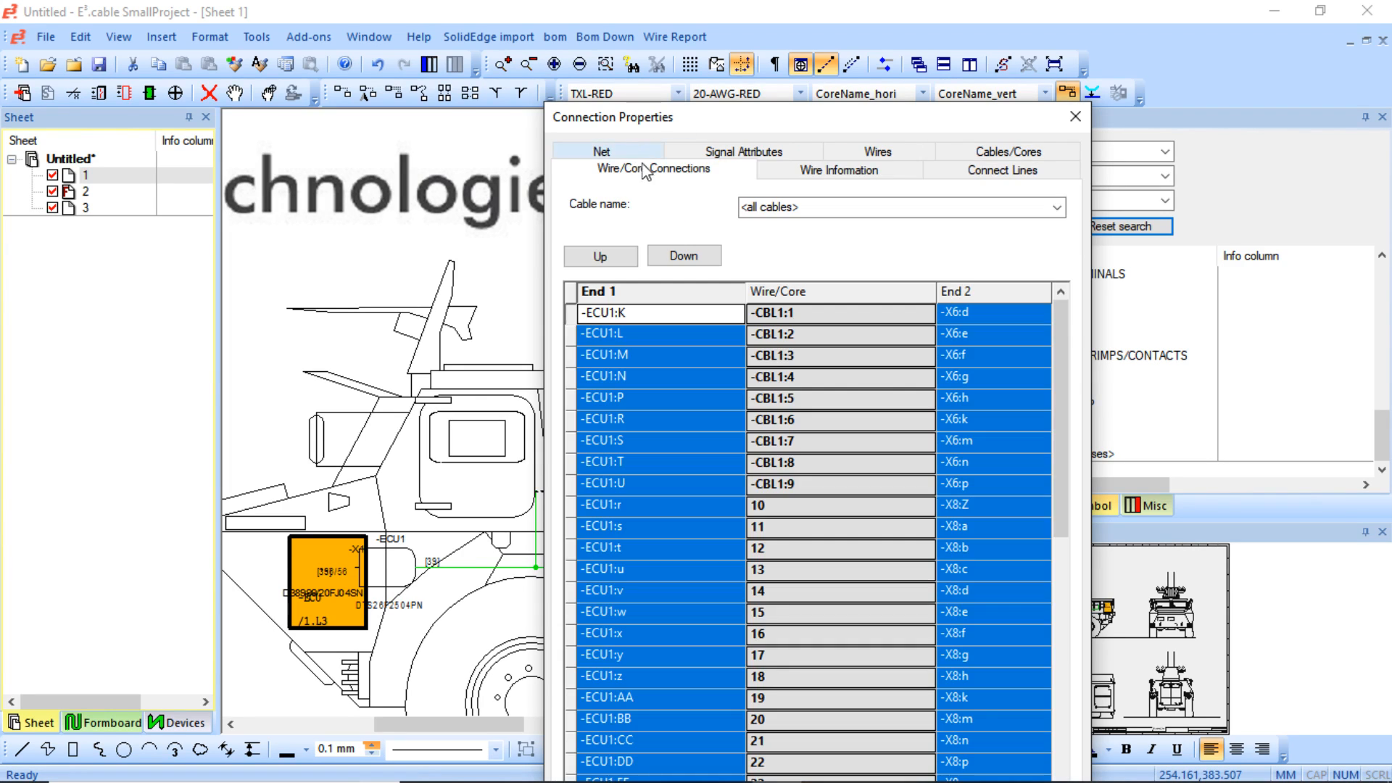
left_click(786, 171)
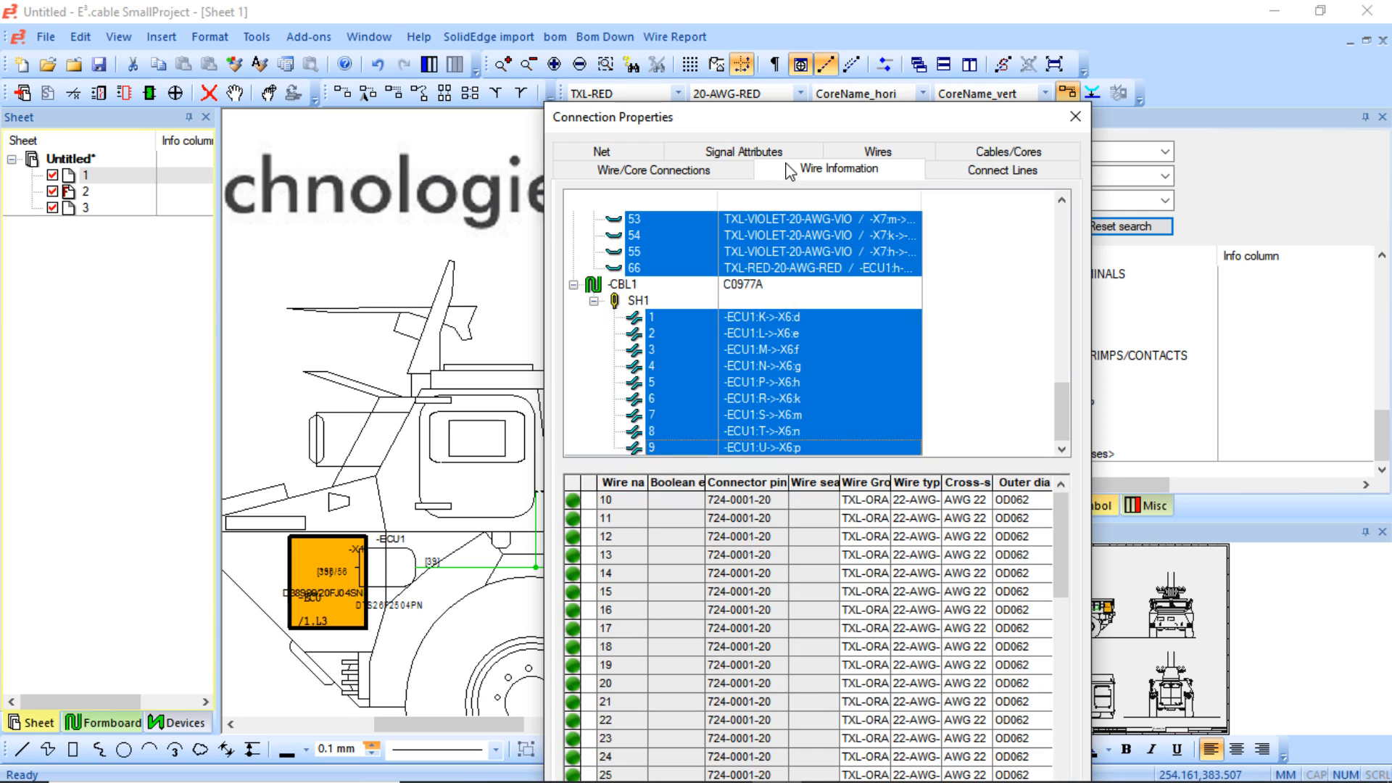
scroll(834, 290, "up", 1)
left_click(752, 299)
left_click(718, 446)
left_click(673, 378)
left_click(628, 353)
left_click(636, 367)
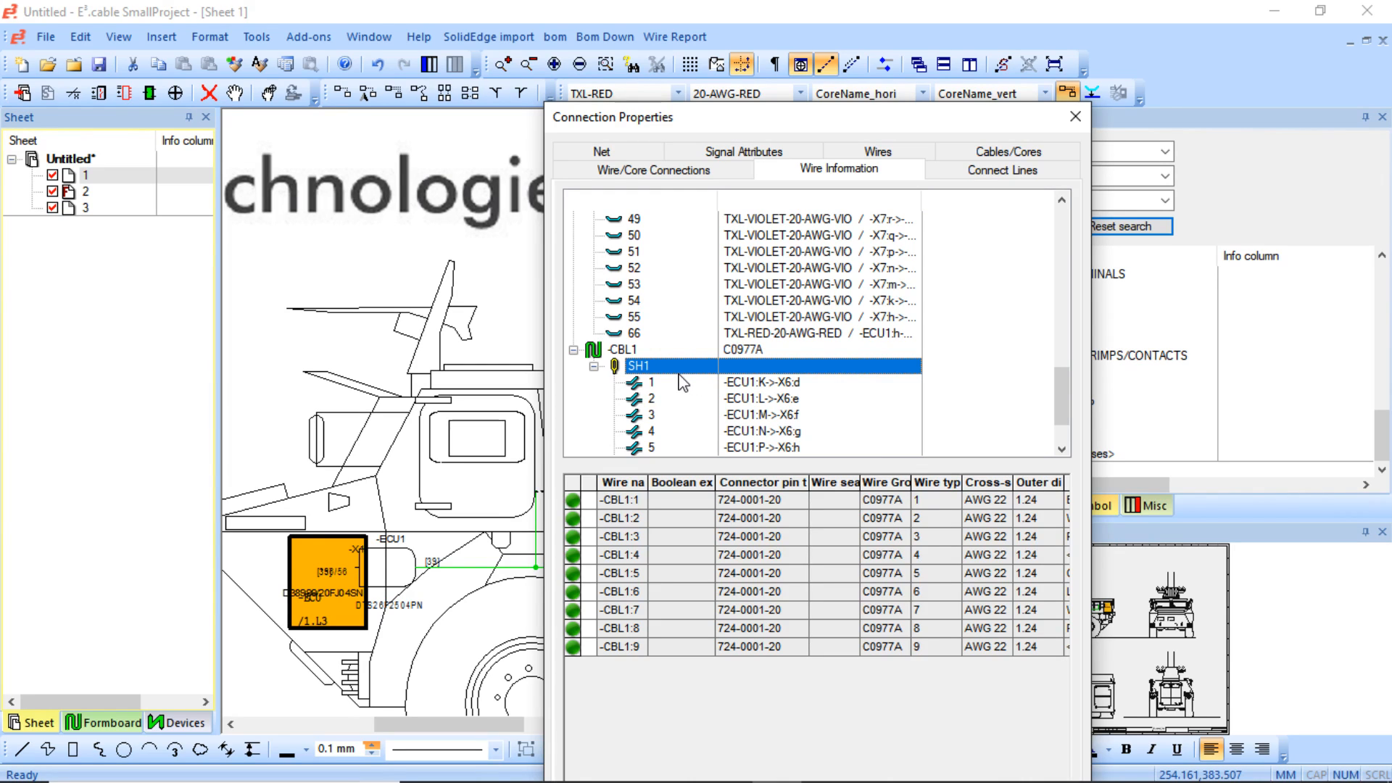
left_click(1074, 116)
left_click(1054, 64)
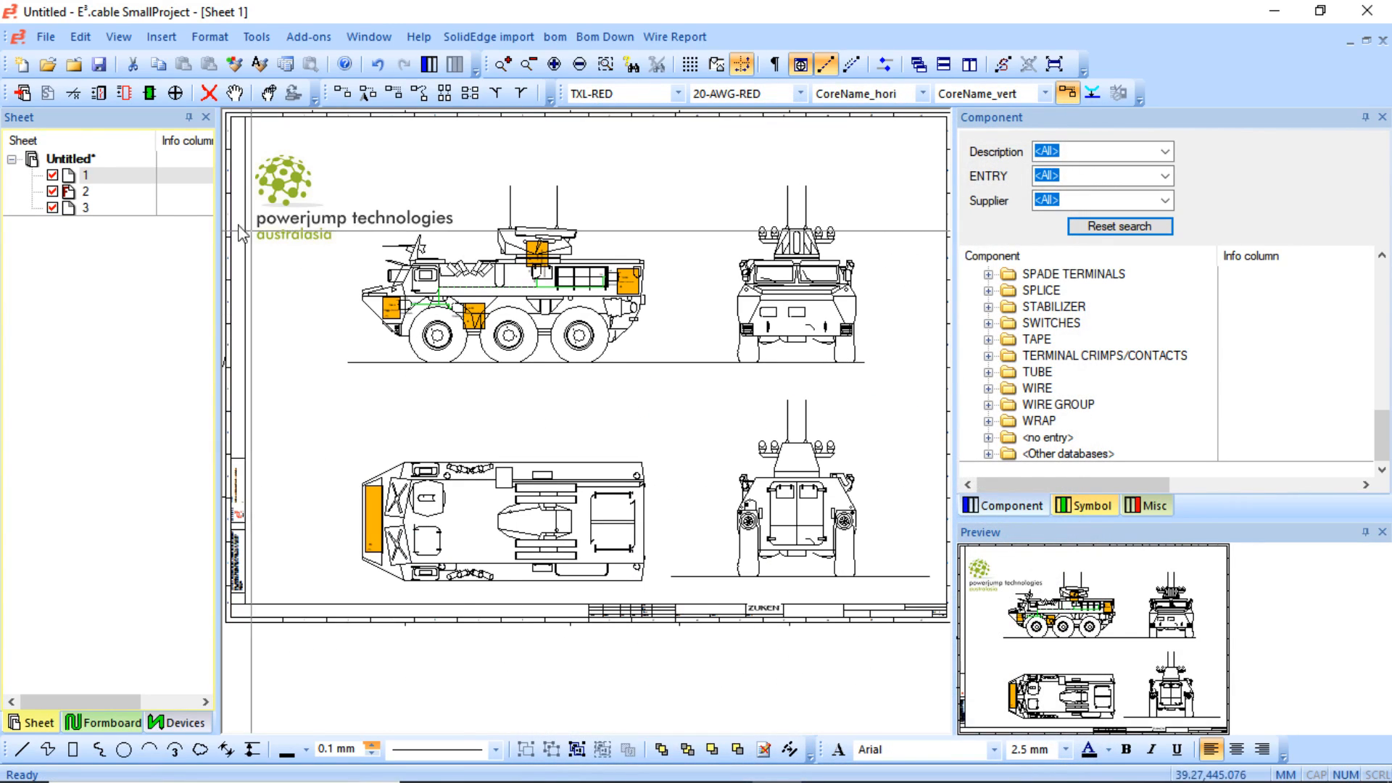
- Review sheets 2 and 3, and return to sheet 1 to inspect the side view of the vehicle
double_click(85, 191)
double_click(86, 208)
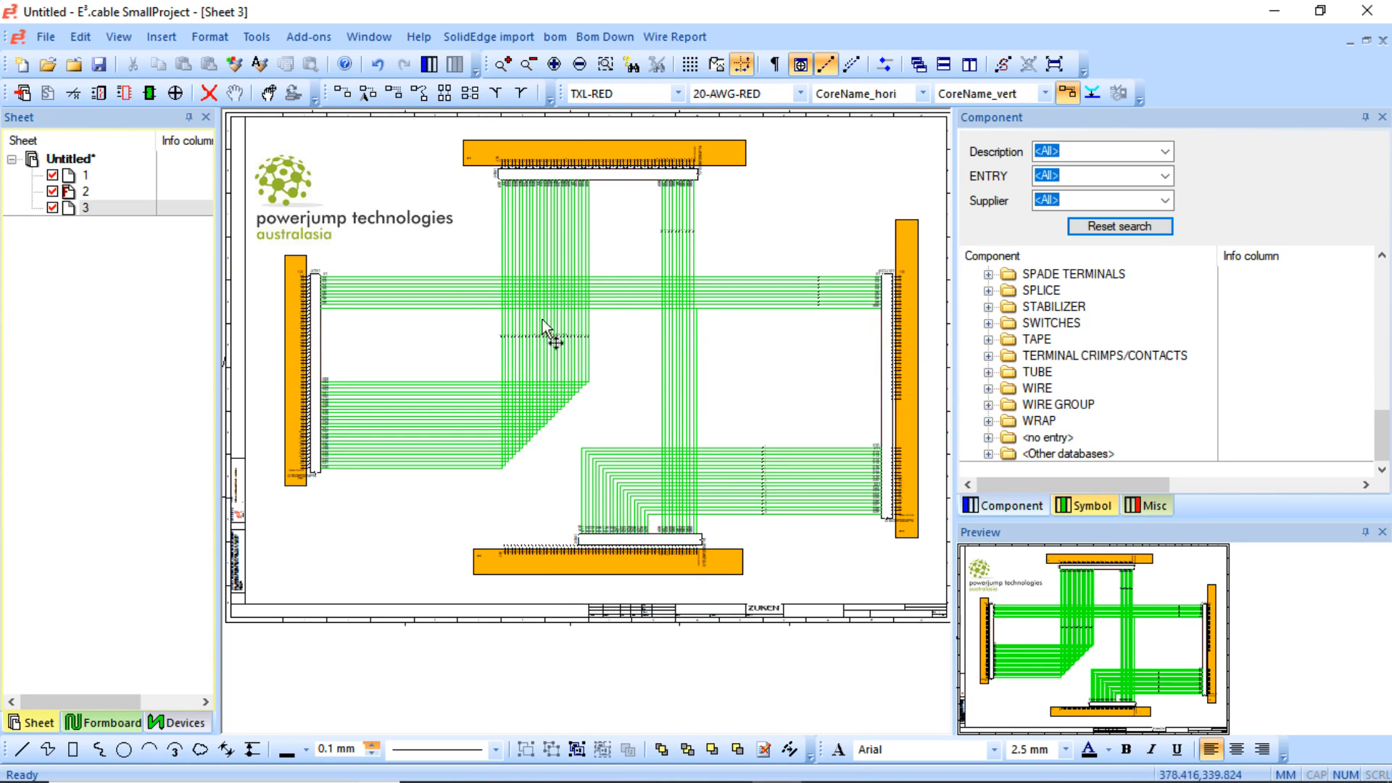
double_click(101, 177)
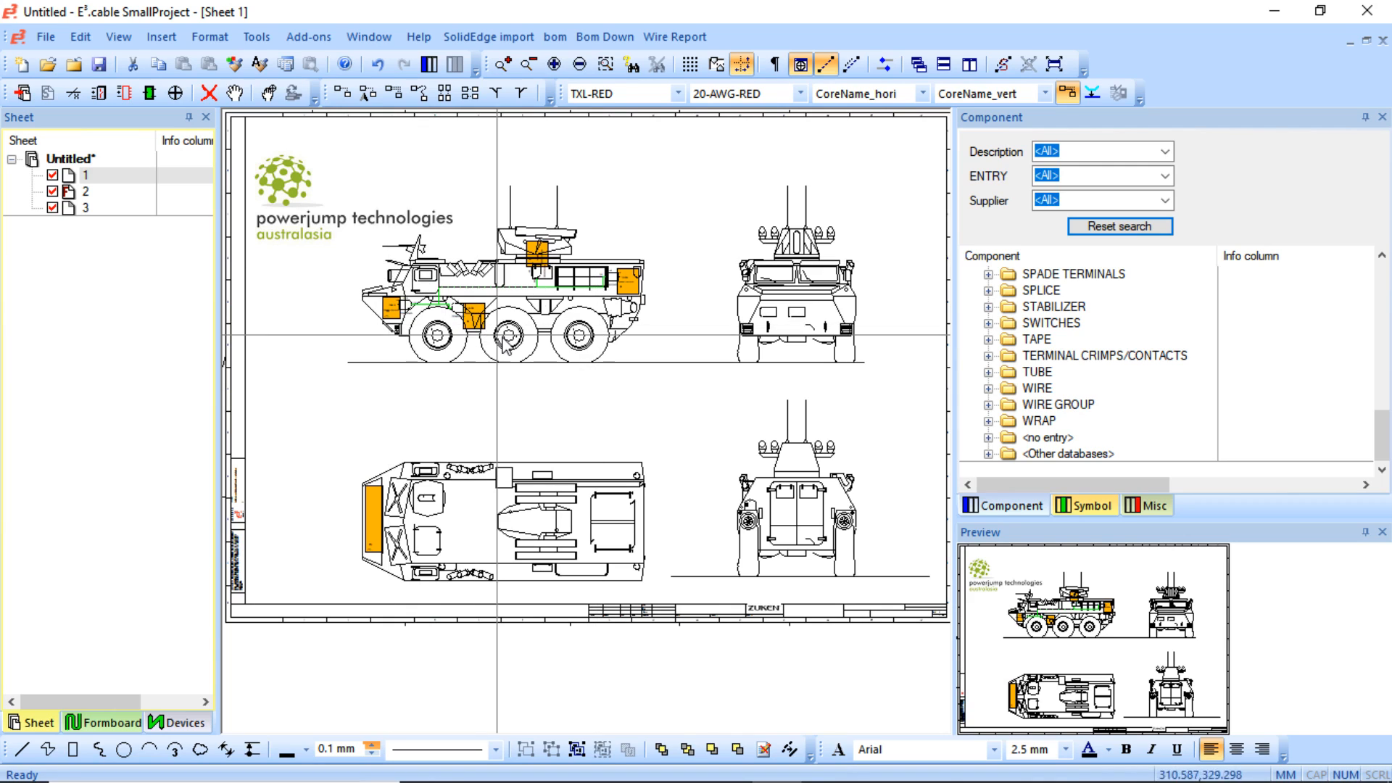
middle_click_drag(326, 266, 541, 360)
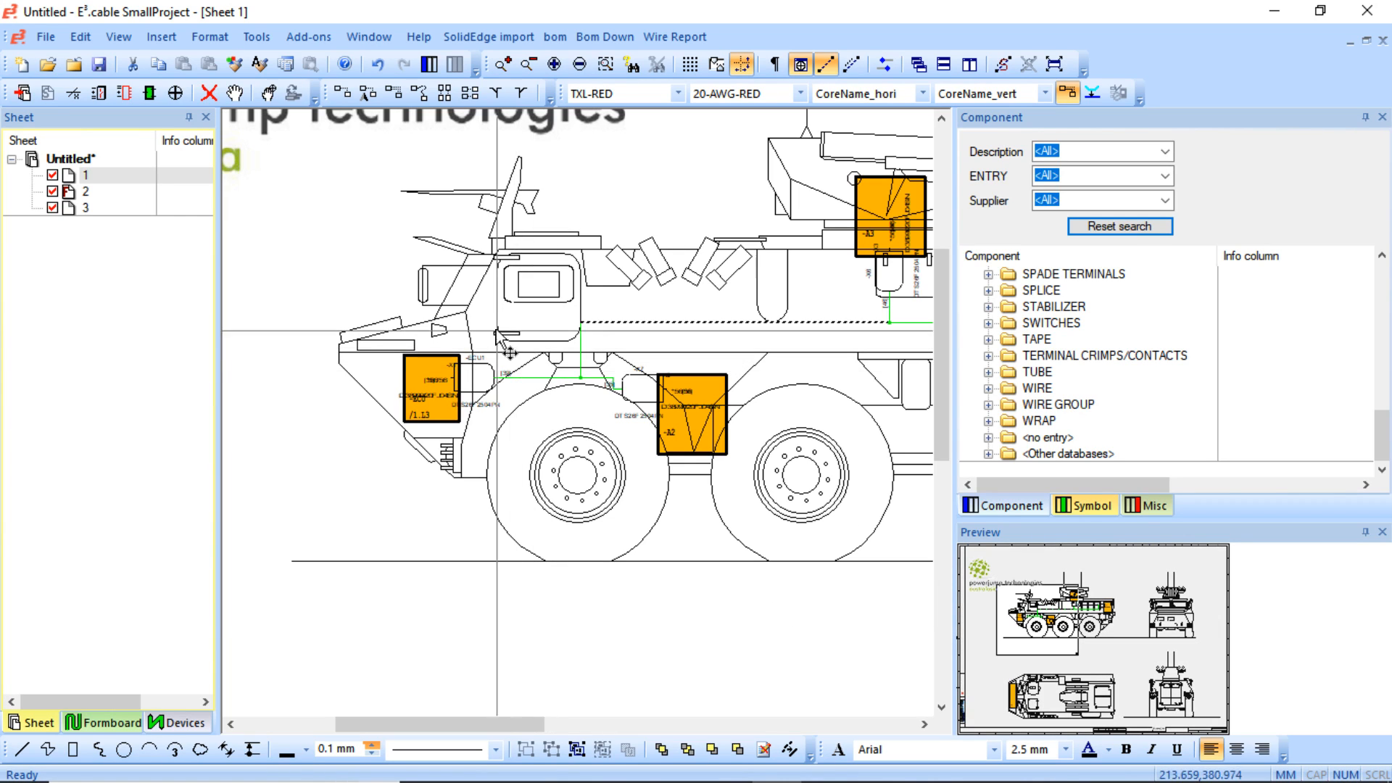
middle_click(337, 489)
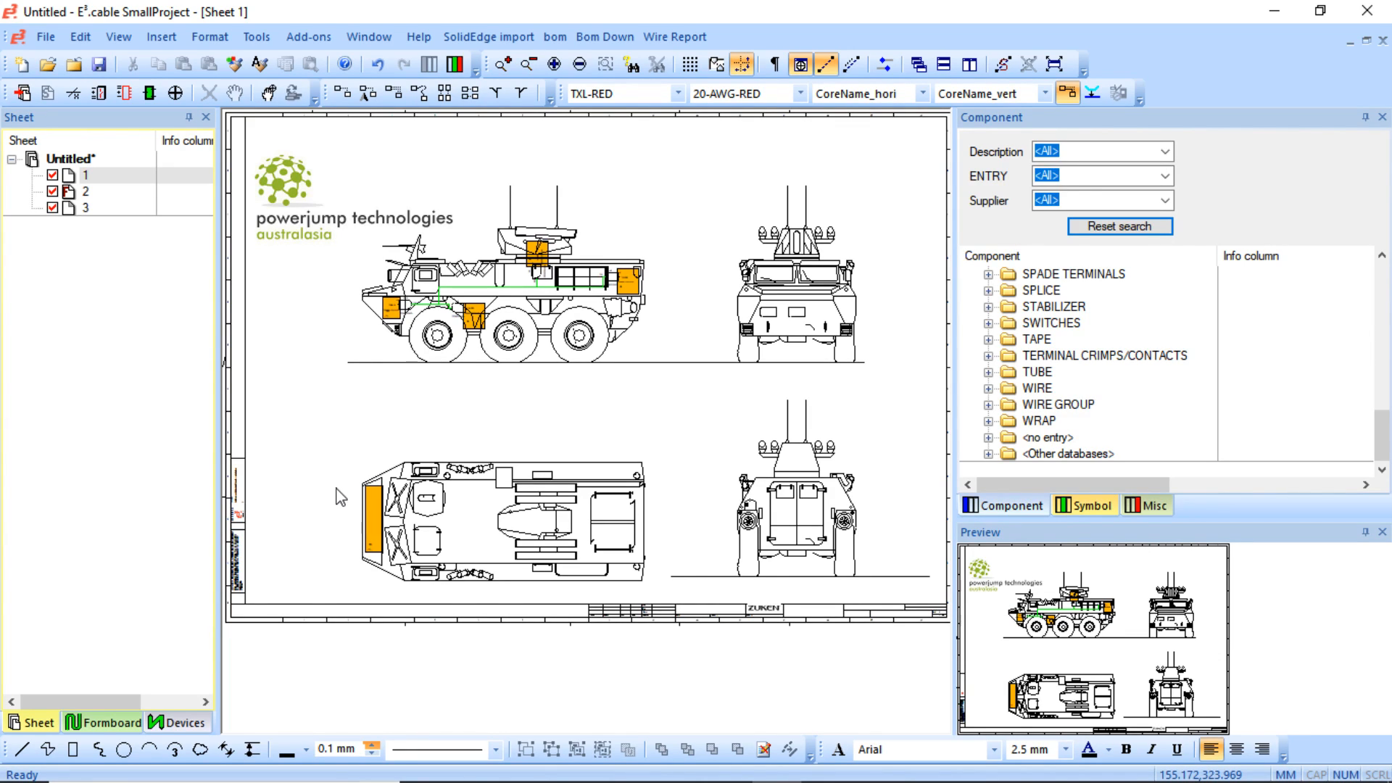
- Generate the Connections report for the project in Excel
left_click(257, 37)
mouse_move(314, 151)
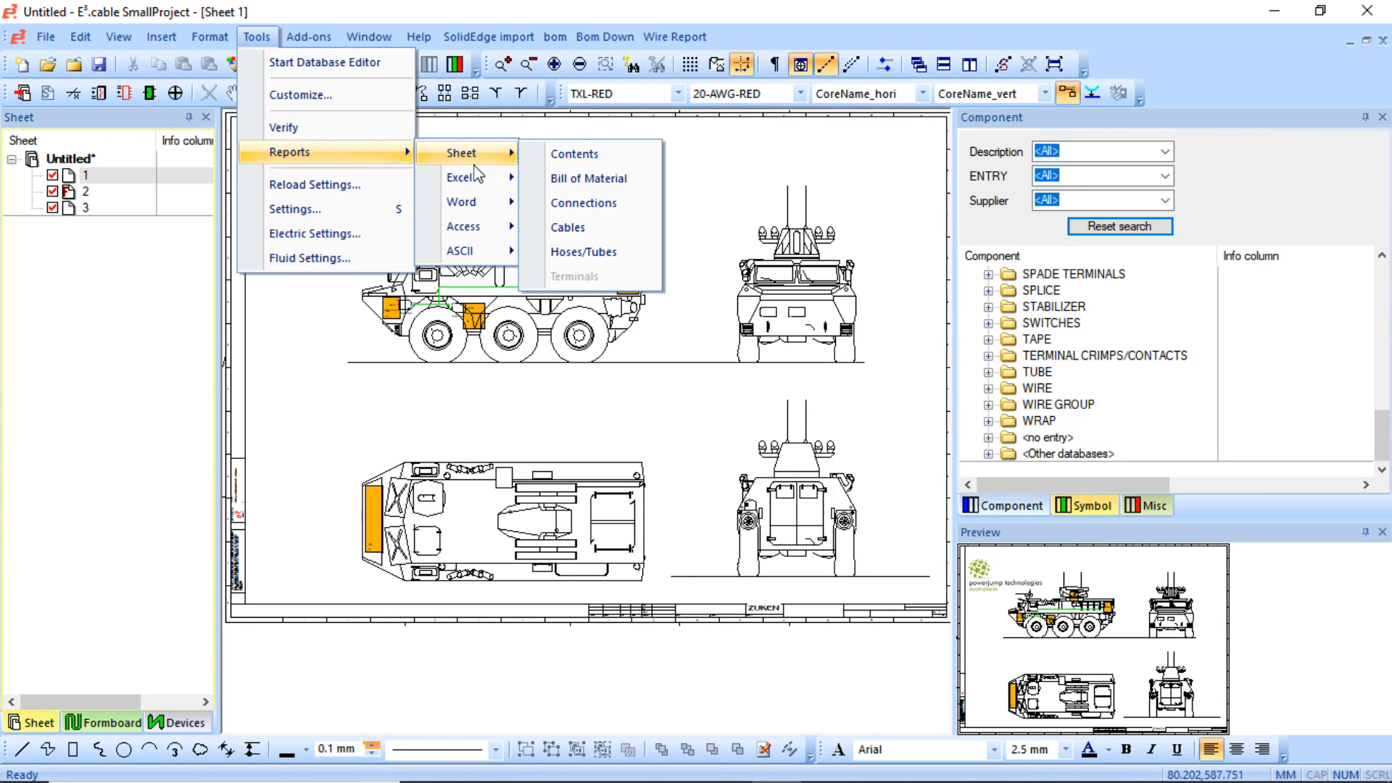
mouse_move(475, 177)
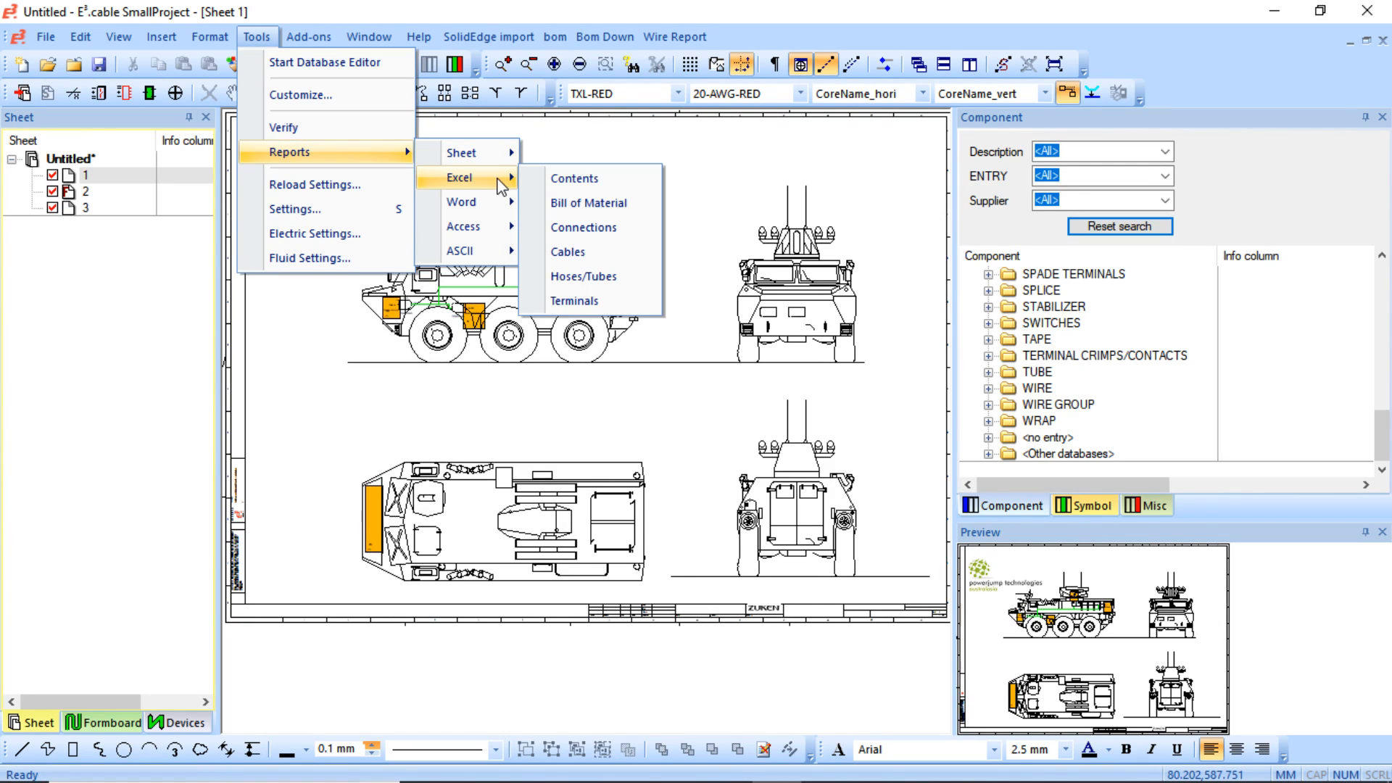
left_click(627, 231)
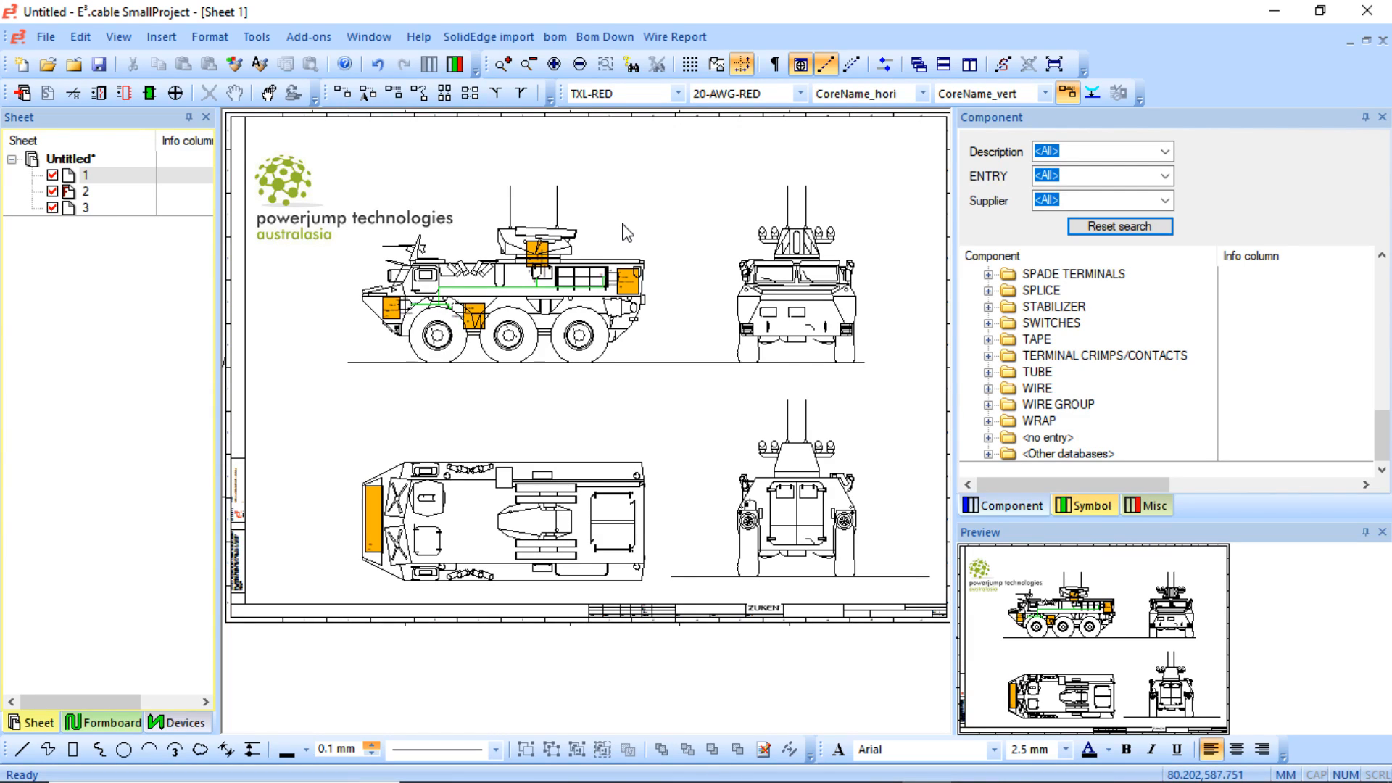
mouse_move(781, 736)
left_click(46, 37)
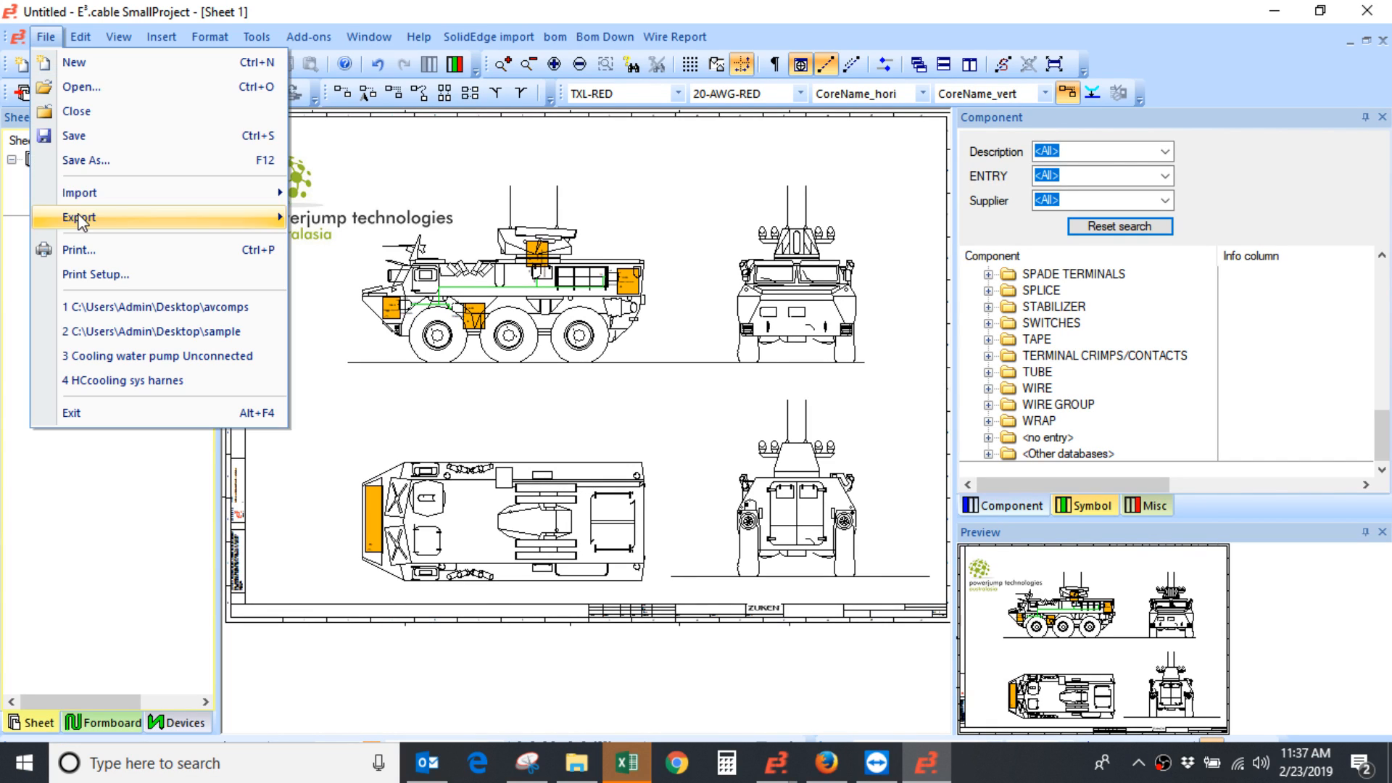
mouse_move(114, 199)
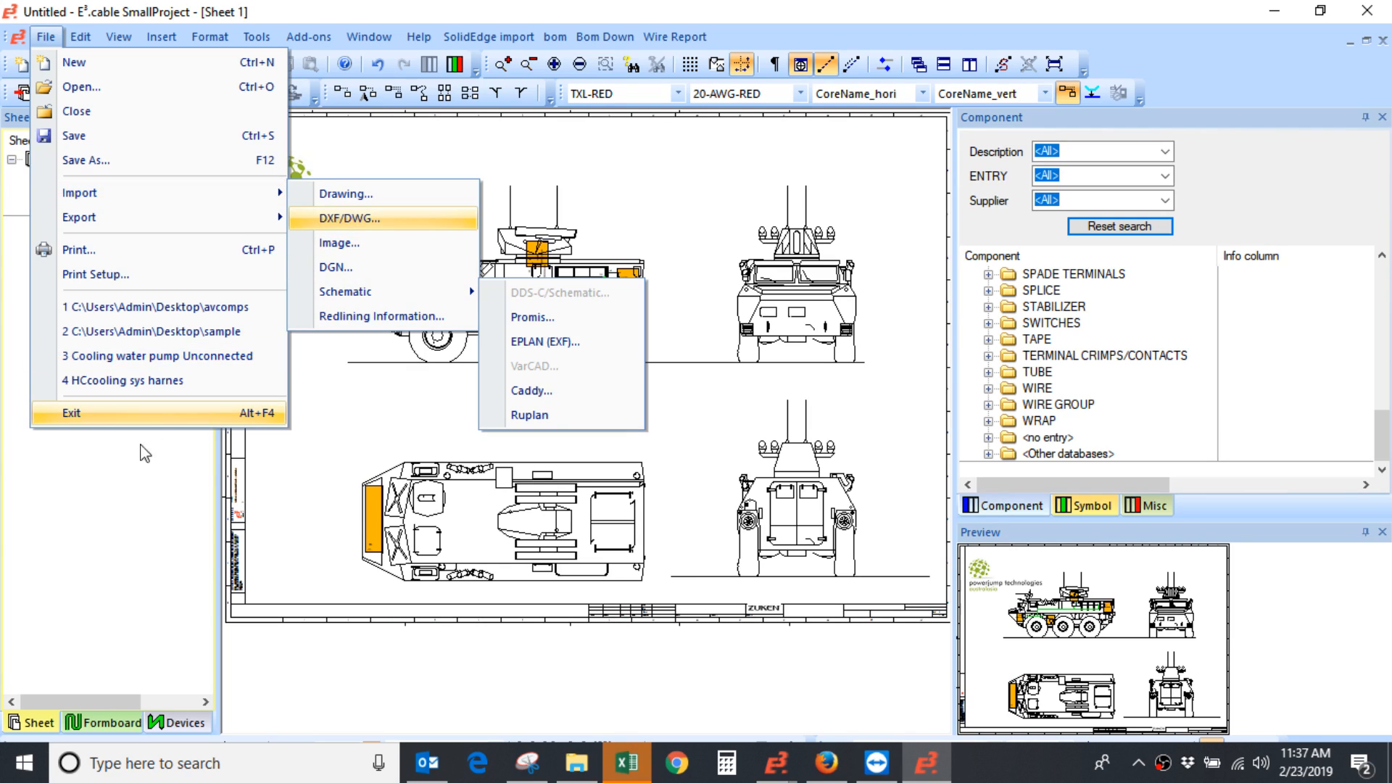
left_click(74, 504)
left_click(161, 37)
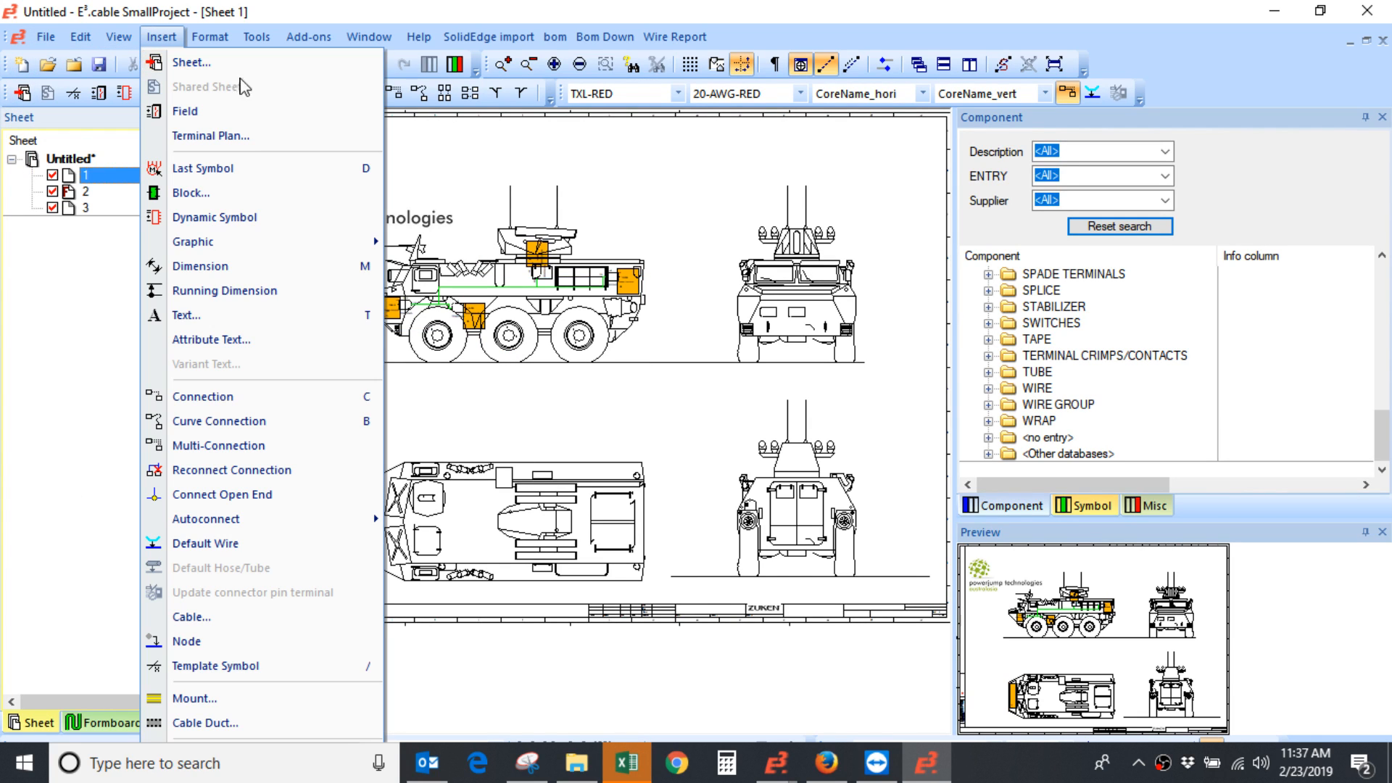
scroll(264, 134, "down", 3)
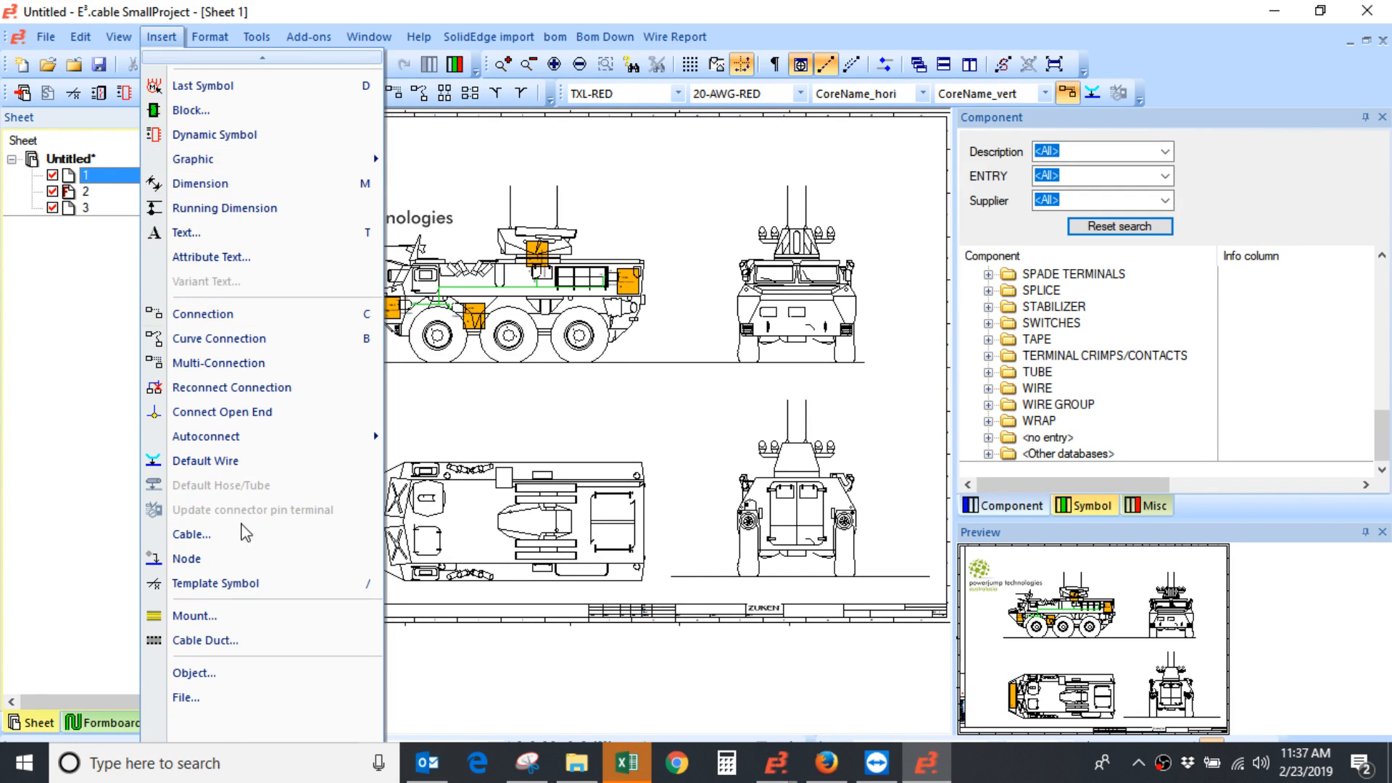
left_click(243, 698)
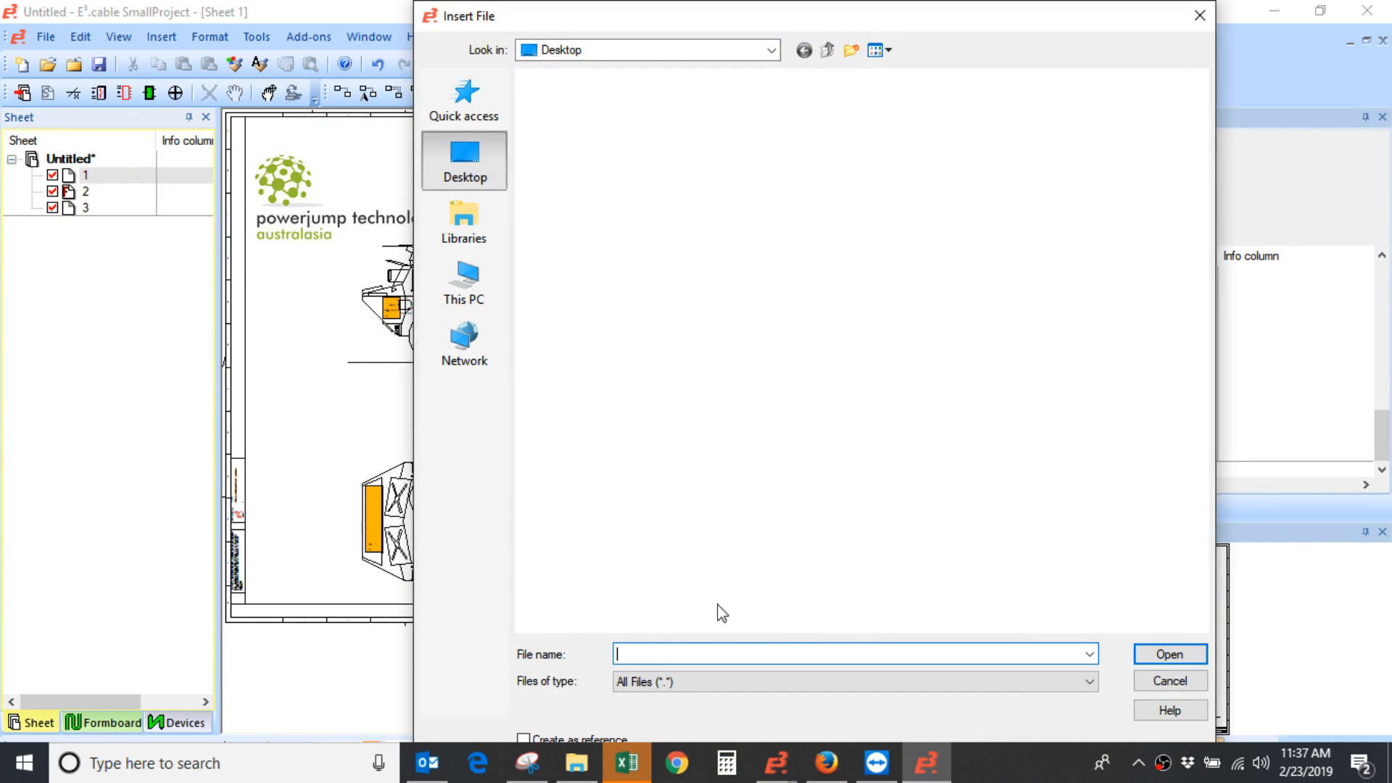
left_click(1059, 686)
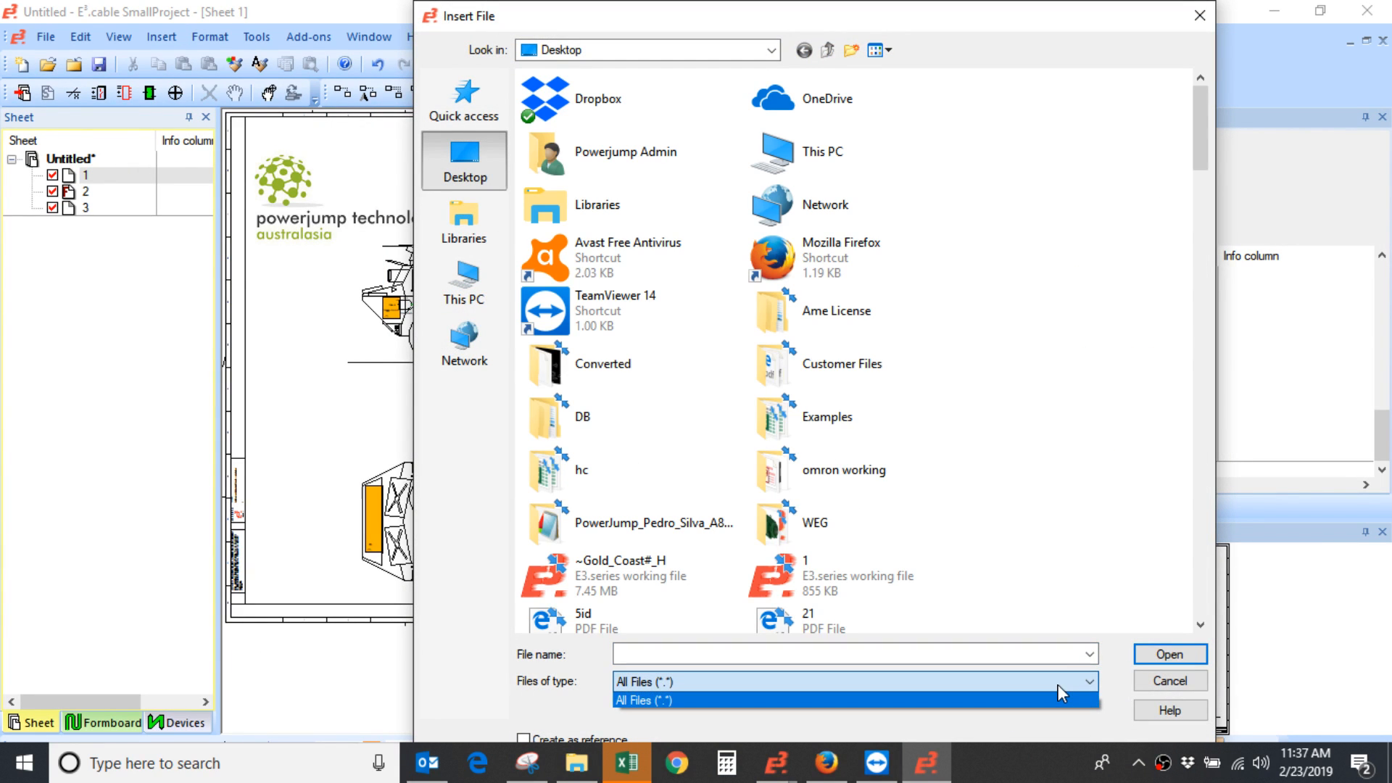
left_click(1198, 17)
left_click(1198, 17)
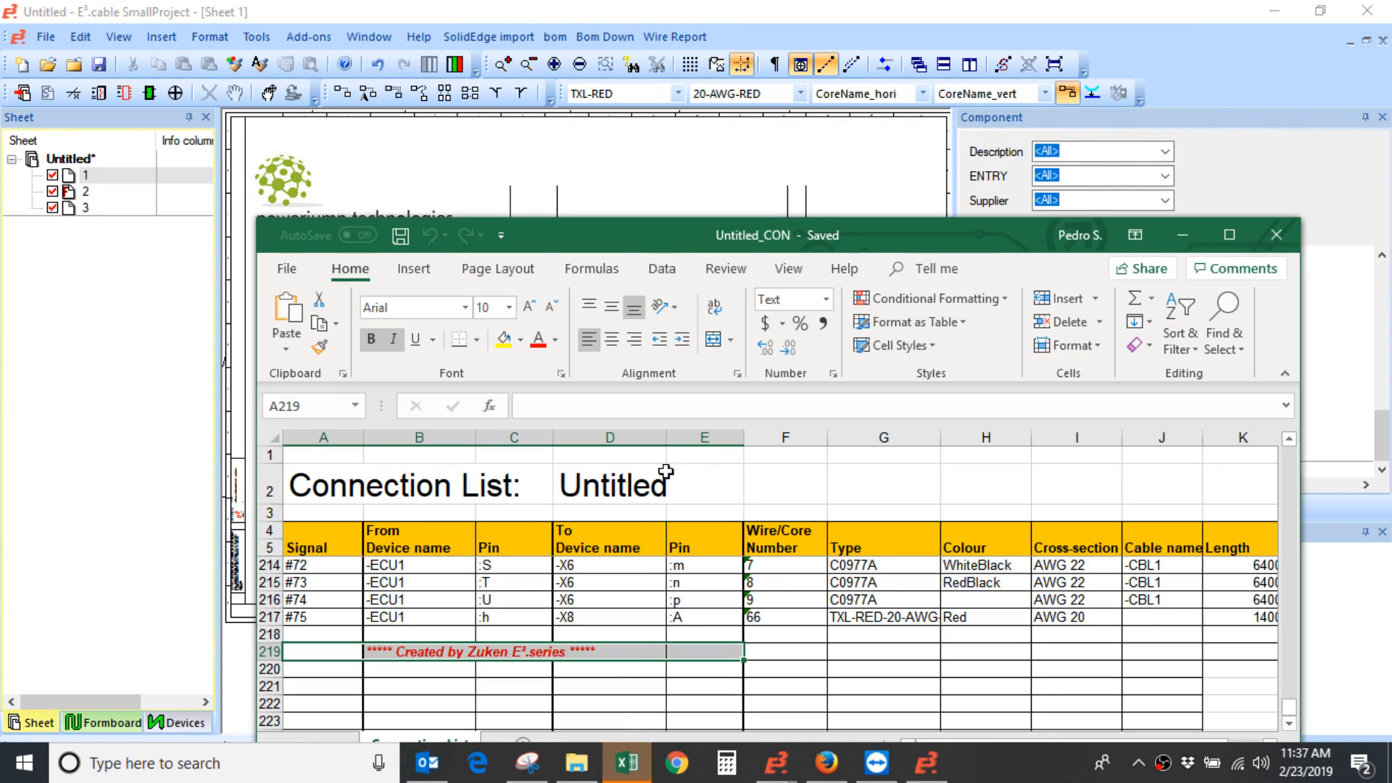
- Enlarge the Untitled_CON workbook to full screen and go back to the first rows of the connection list
left_click(1229, 234)
scroll(280, 459, "up", 3)
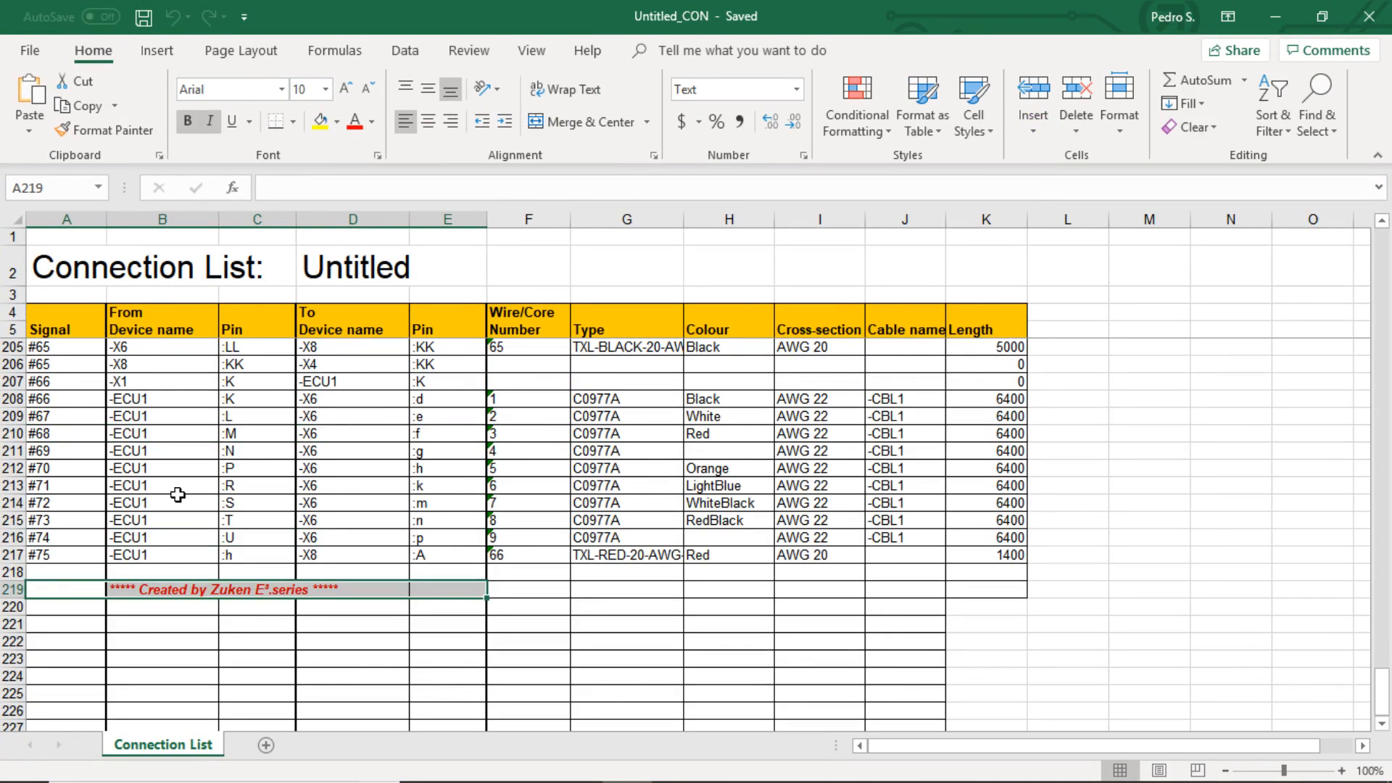
scroll(103, 570, "up", 20)
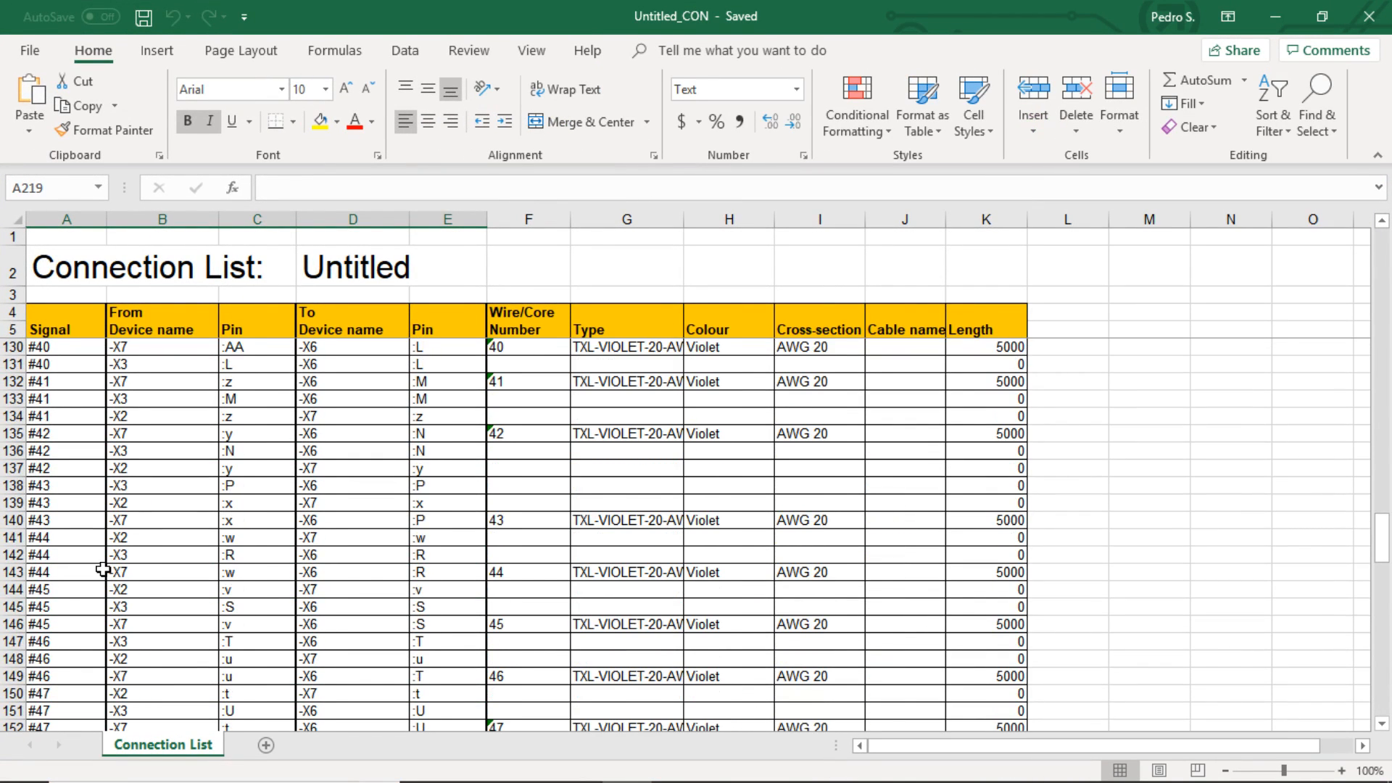
scroll(103, 570, "up", 13)
left_click_drag(1380, 451, 1386, 406)
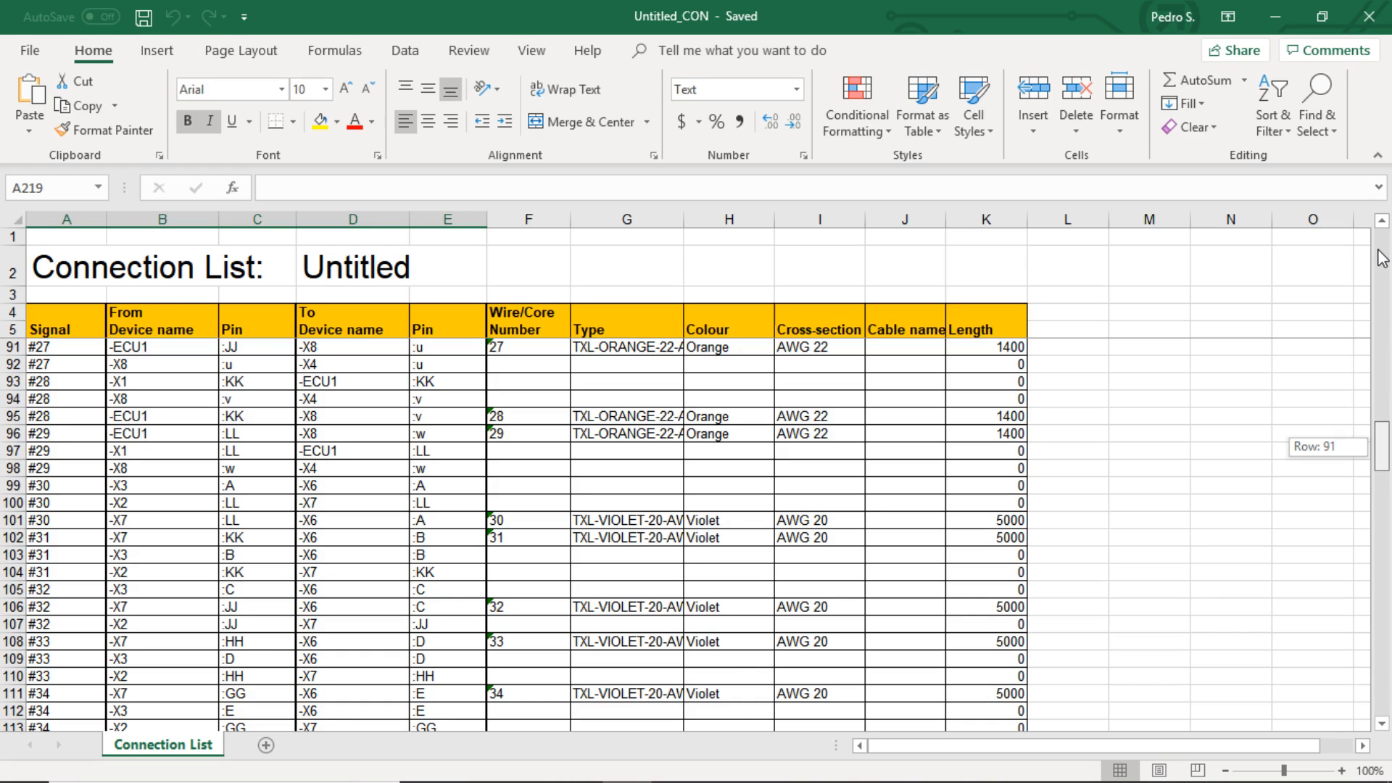
left_click_drag(1383, 259, 1383, 250)
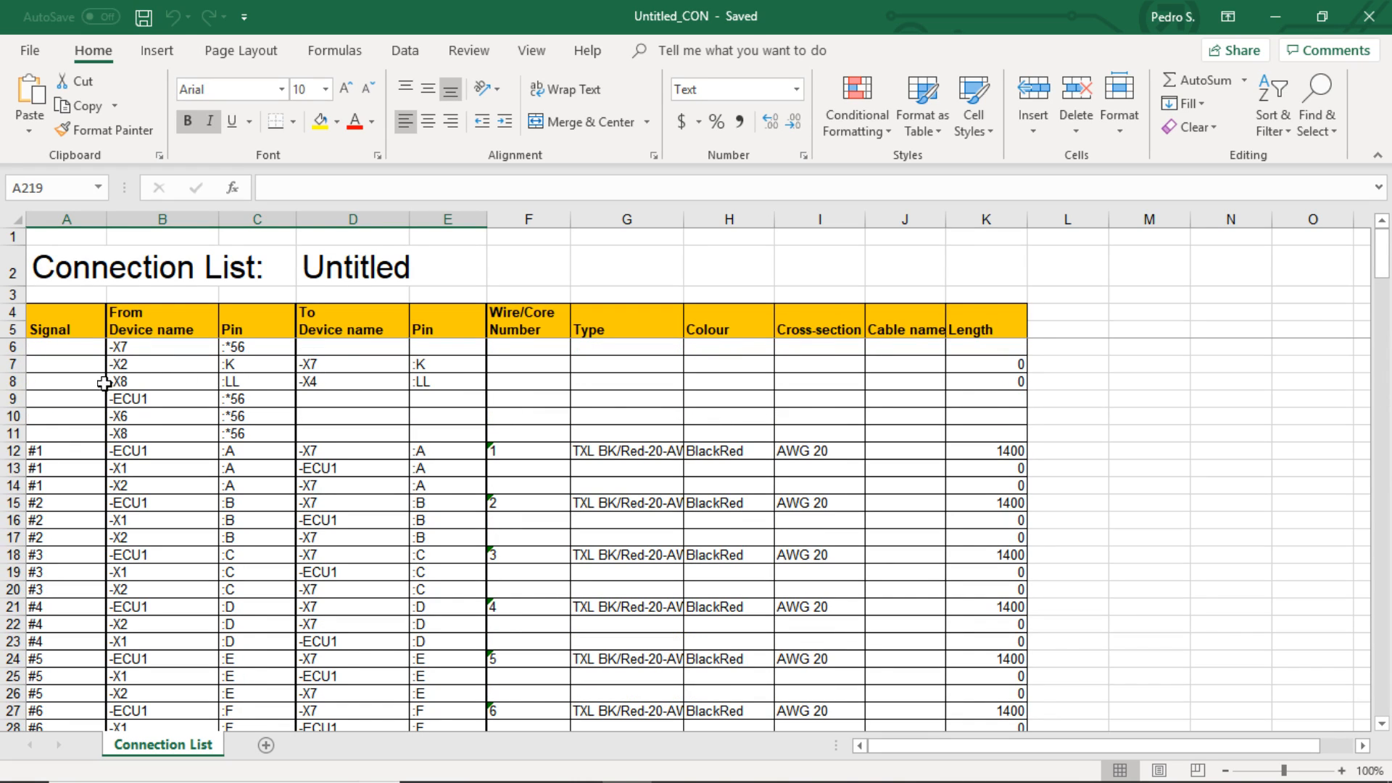
- Examine the from and to device names and pins listed for signal #1 in the connection list
left_click(61, 367)
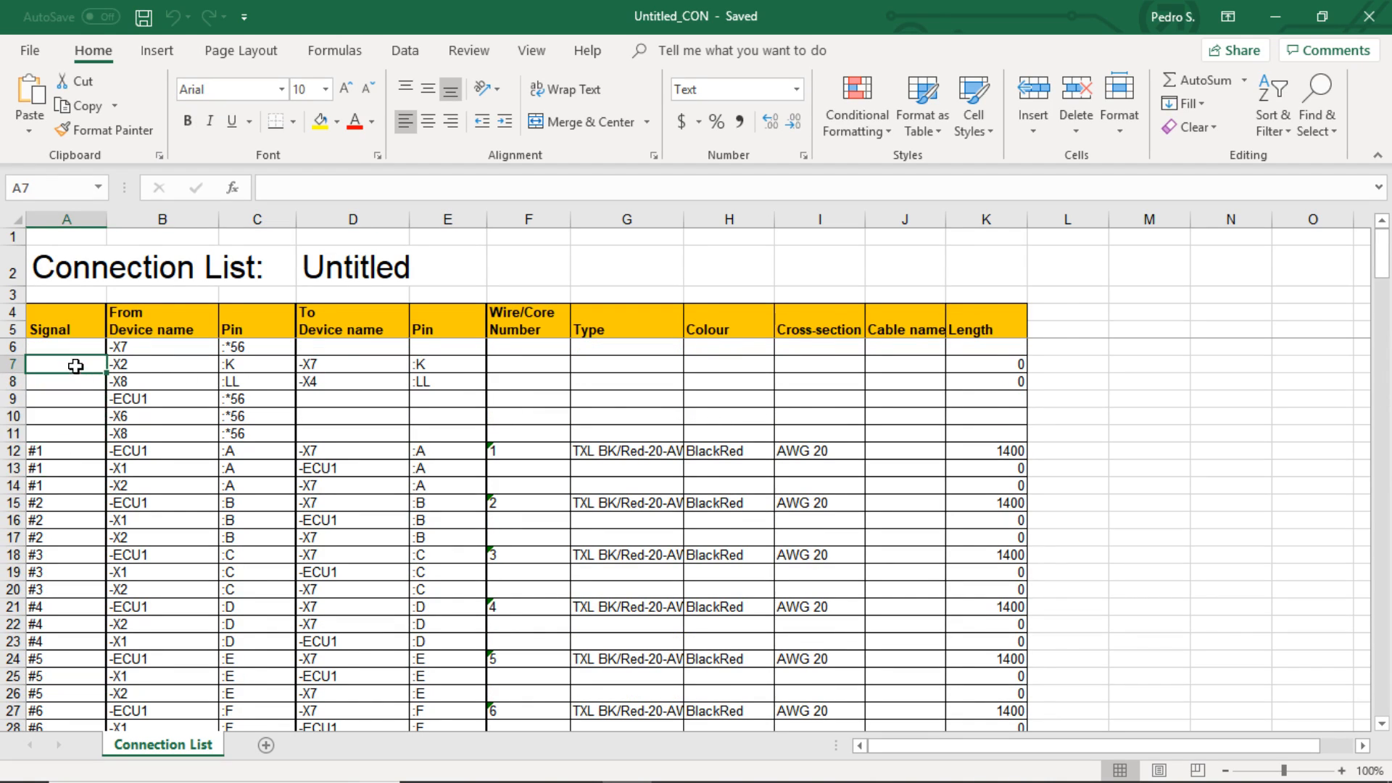
scroll(75, 366, "down", 2)
scroll(69, 388, "up", 1)
left_click(57, 403)
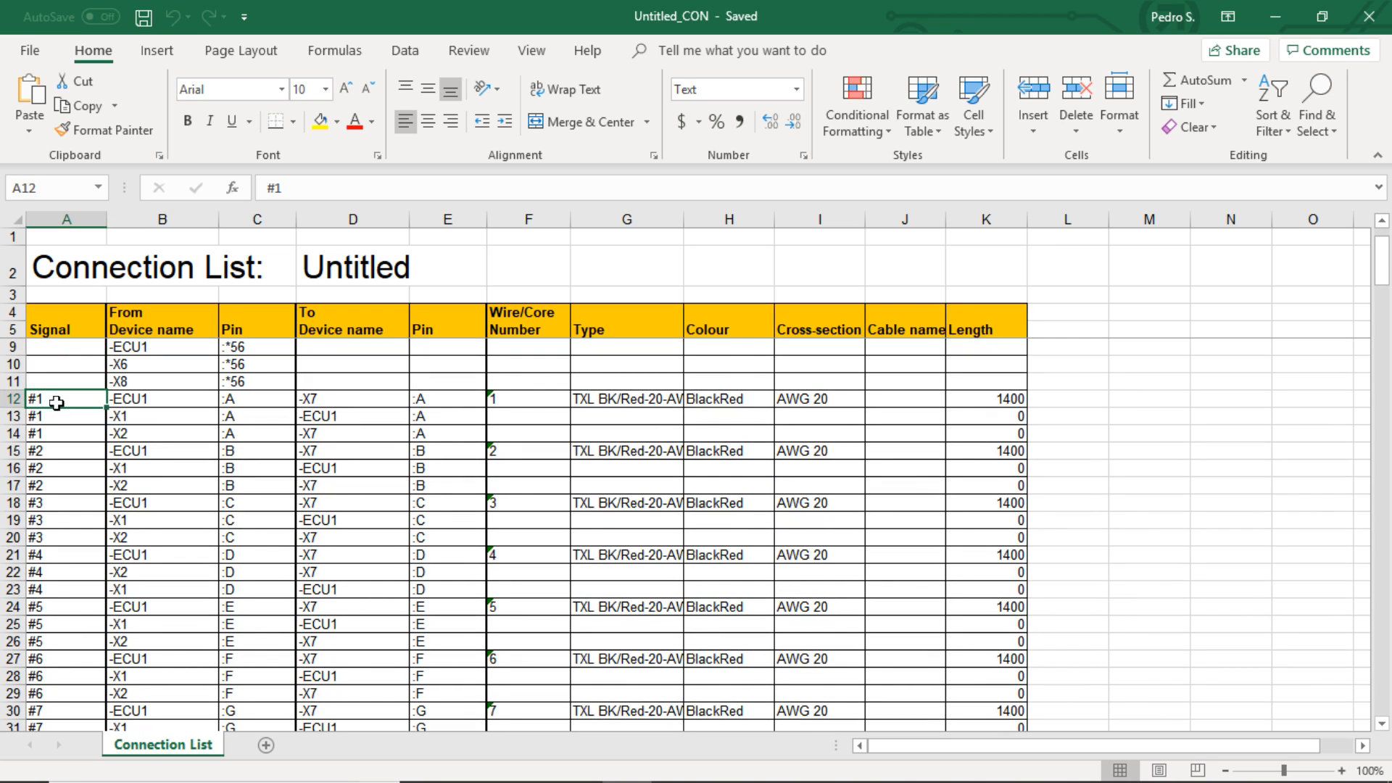
scroll(65, 367, "down", 1)
scroll(109, 450, "up", 1)
left_click(150, 391)
left_click(258, 401)
left_click(398, 419)
left_click(456, 414)
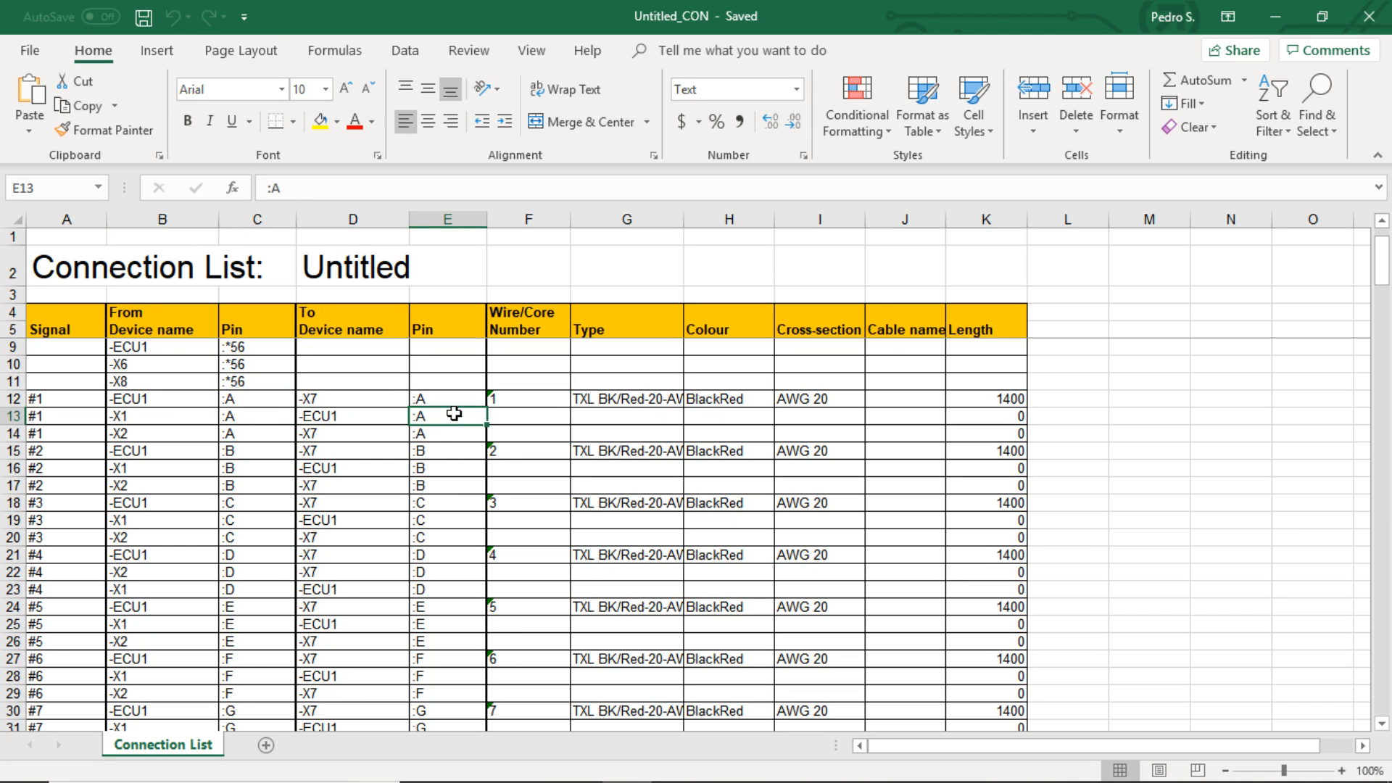
- Examine the wire number, type, colour, cross-section and length listed for signal #1's wire between ECU1 and X7
left_click(542, 398)
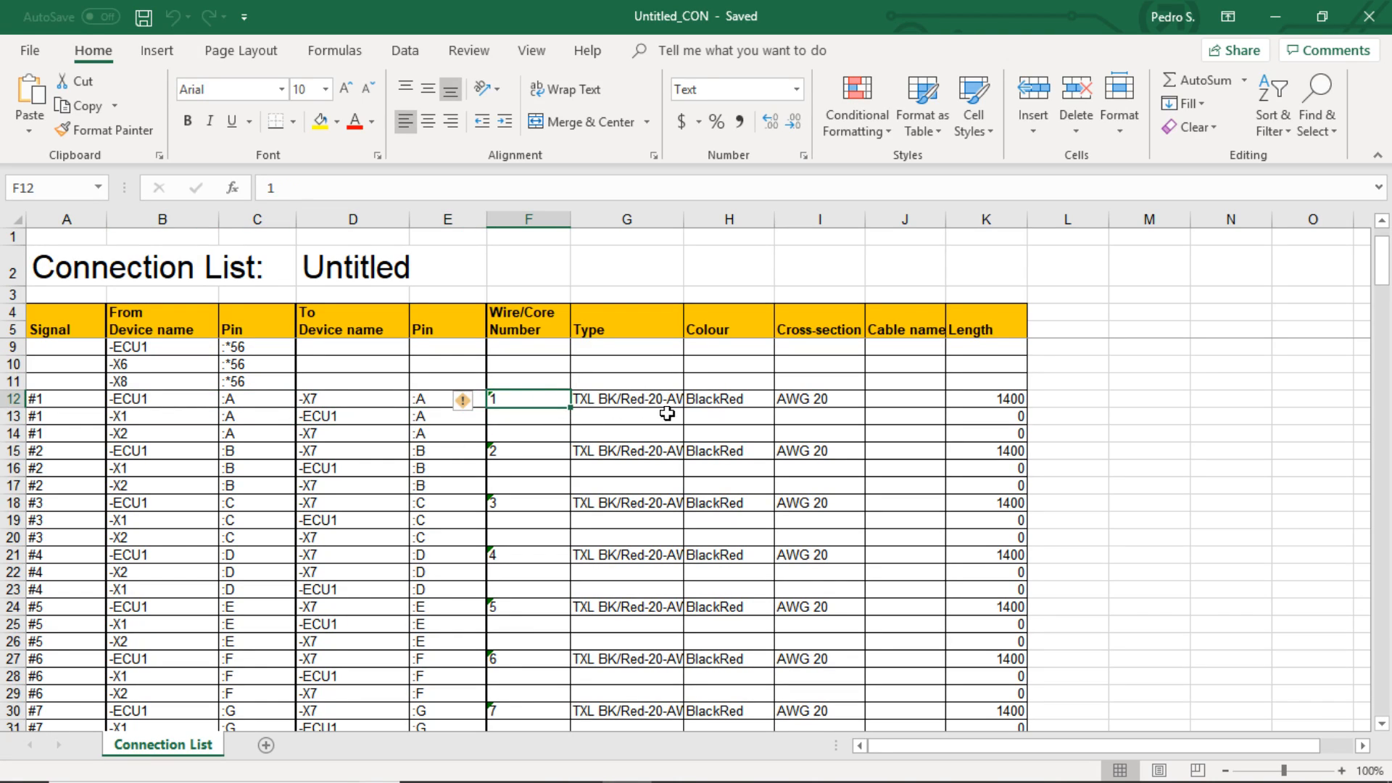
left_click(653, 400)
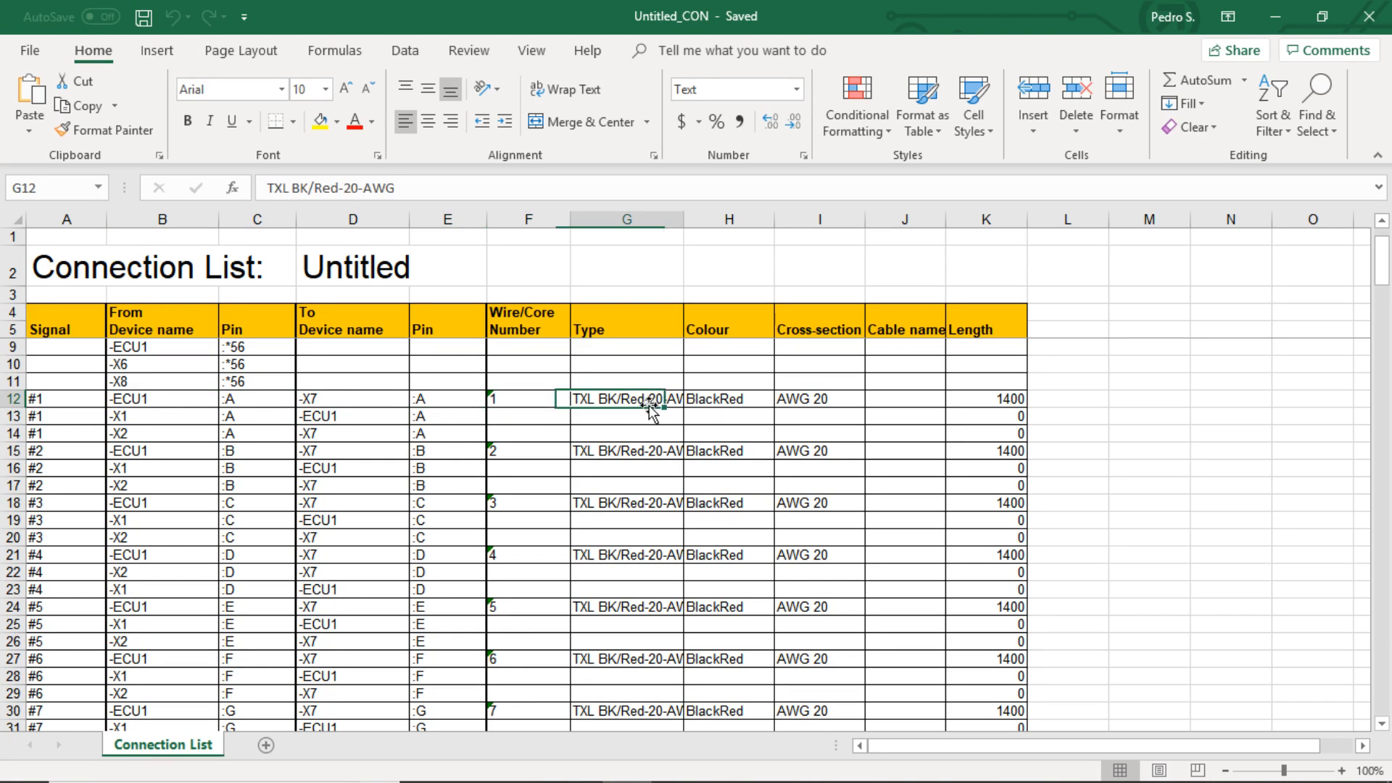
left_click(737, 403)
left_click(818, 404)
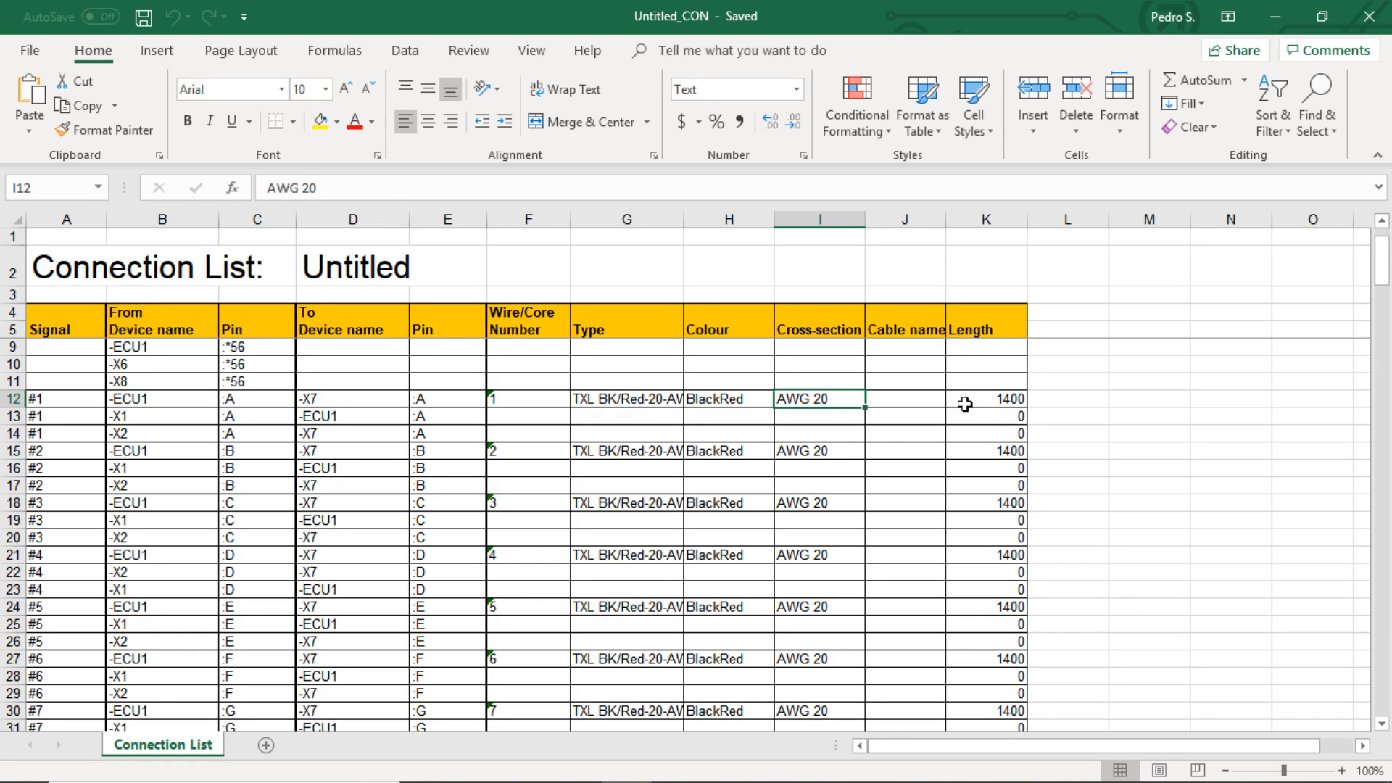
left_click(964, 401)
- Review the CBL1 core entries at the end of the connection list, select their cable names, and close the workbook
scroll(368, 479, "down", 6)
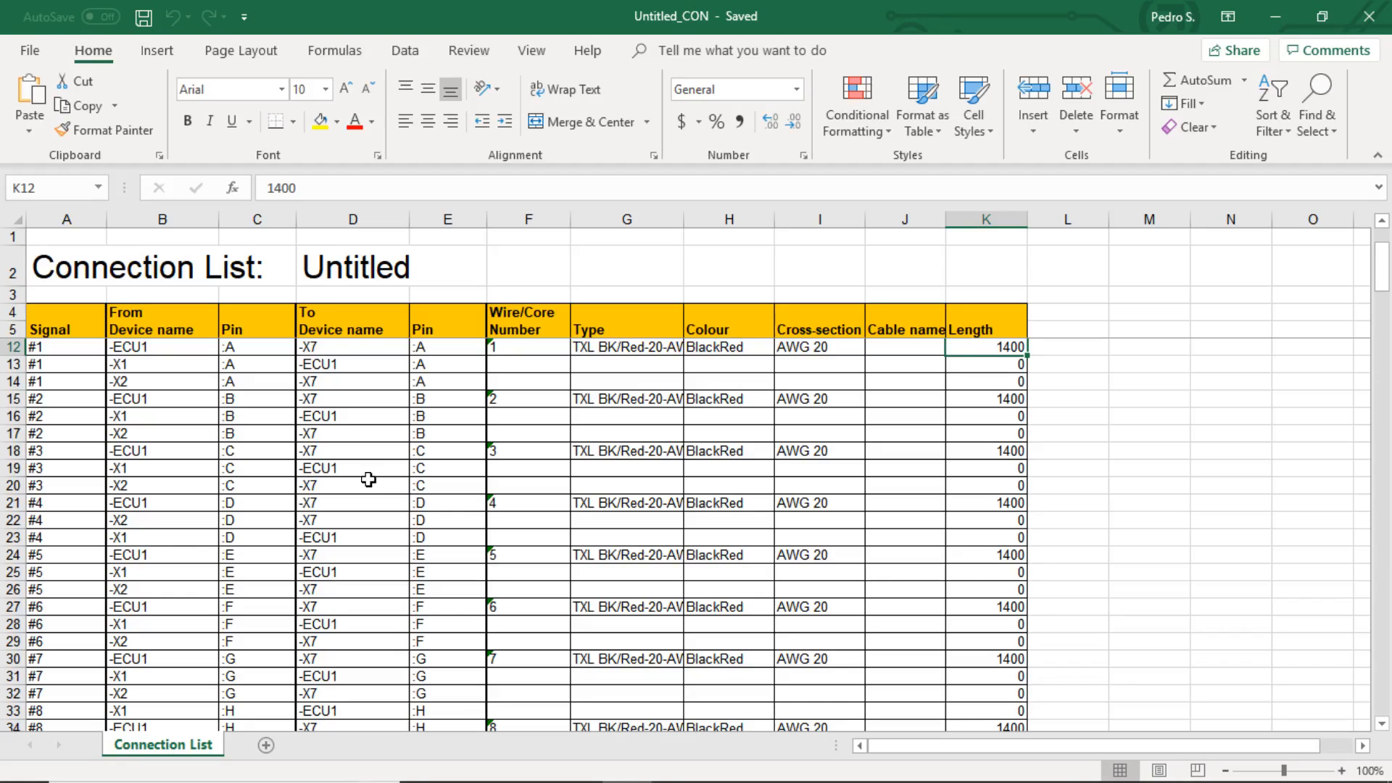
scroll(368, 479, "down", 20)
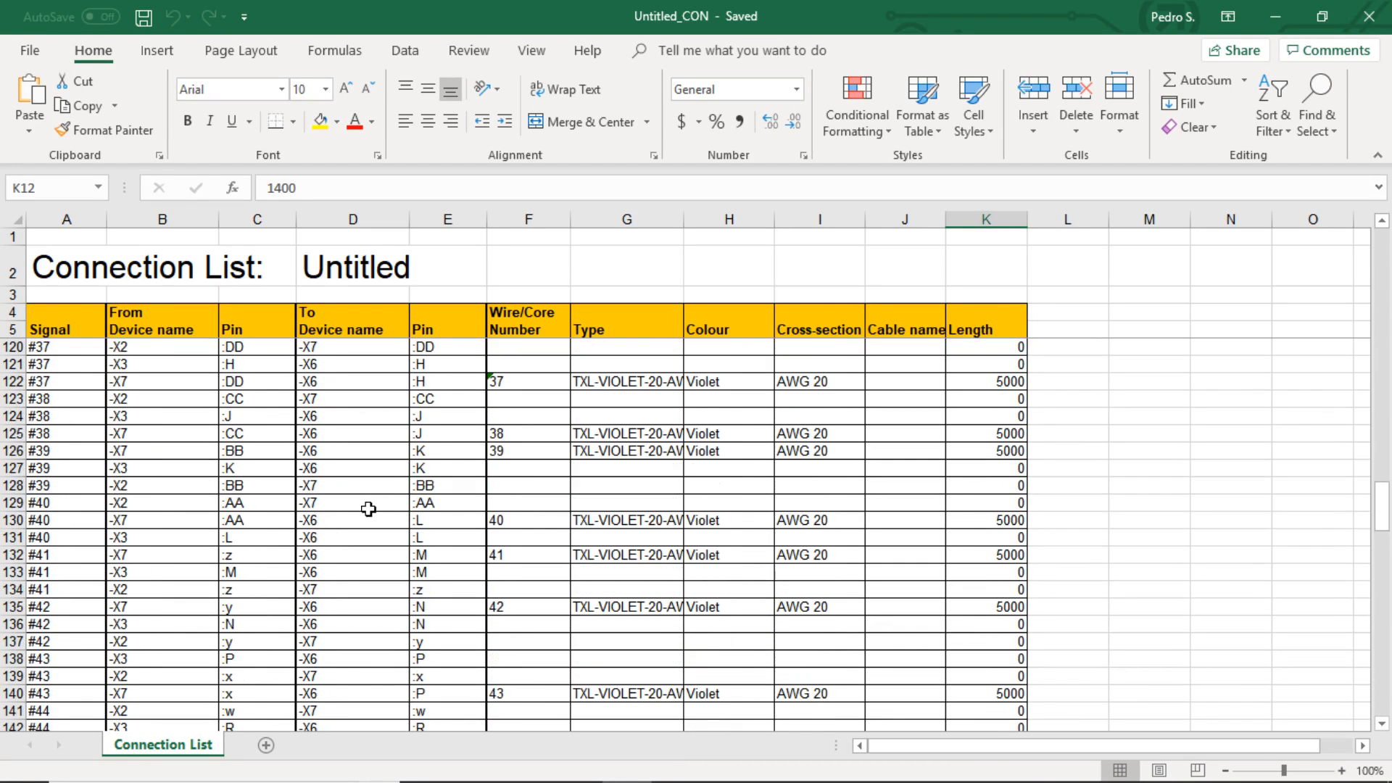
scroll(371, 513, "down", 20)
scroll(274, 574, "up", 4)
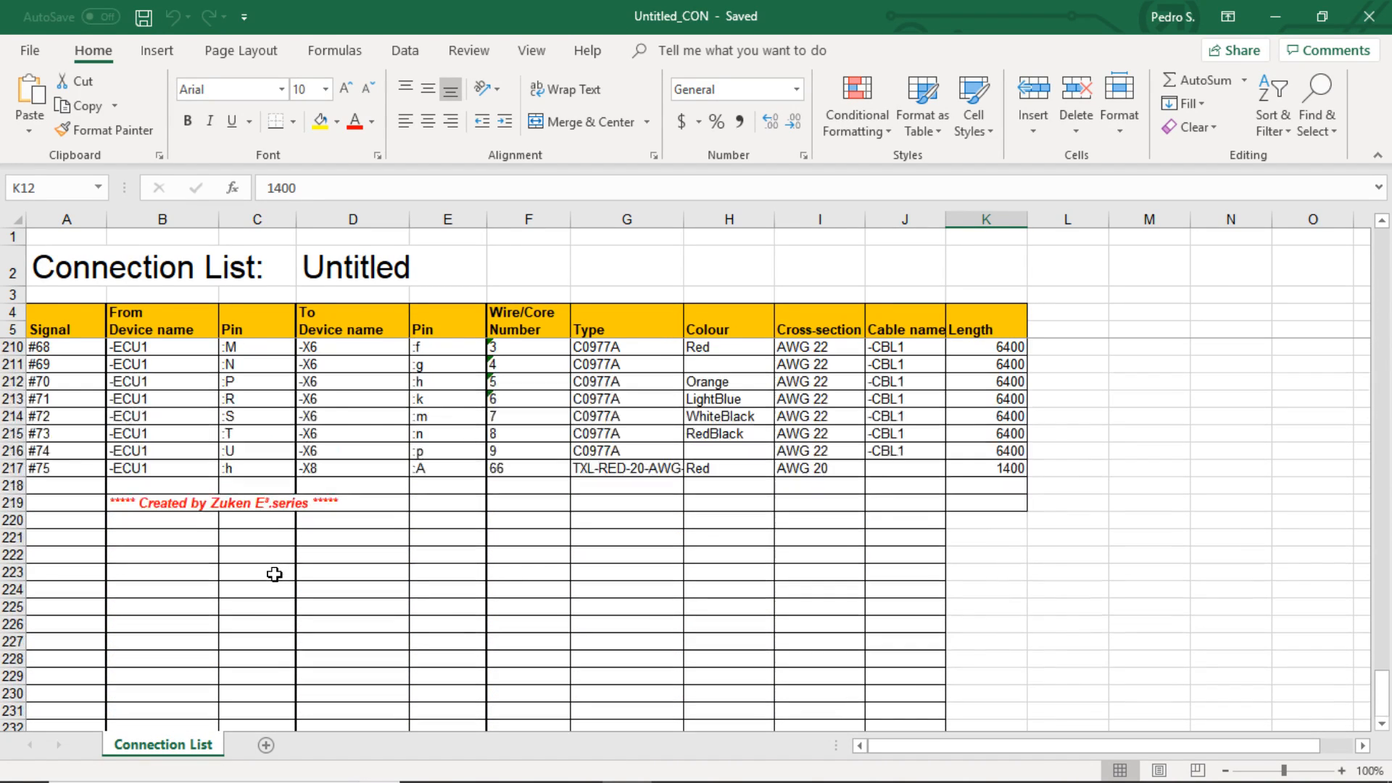
scroll(274, 573, "up", 1)
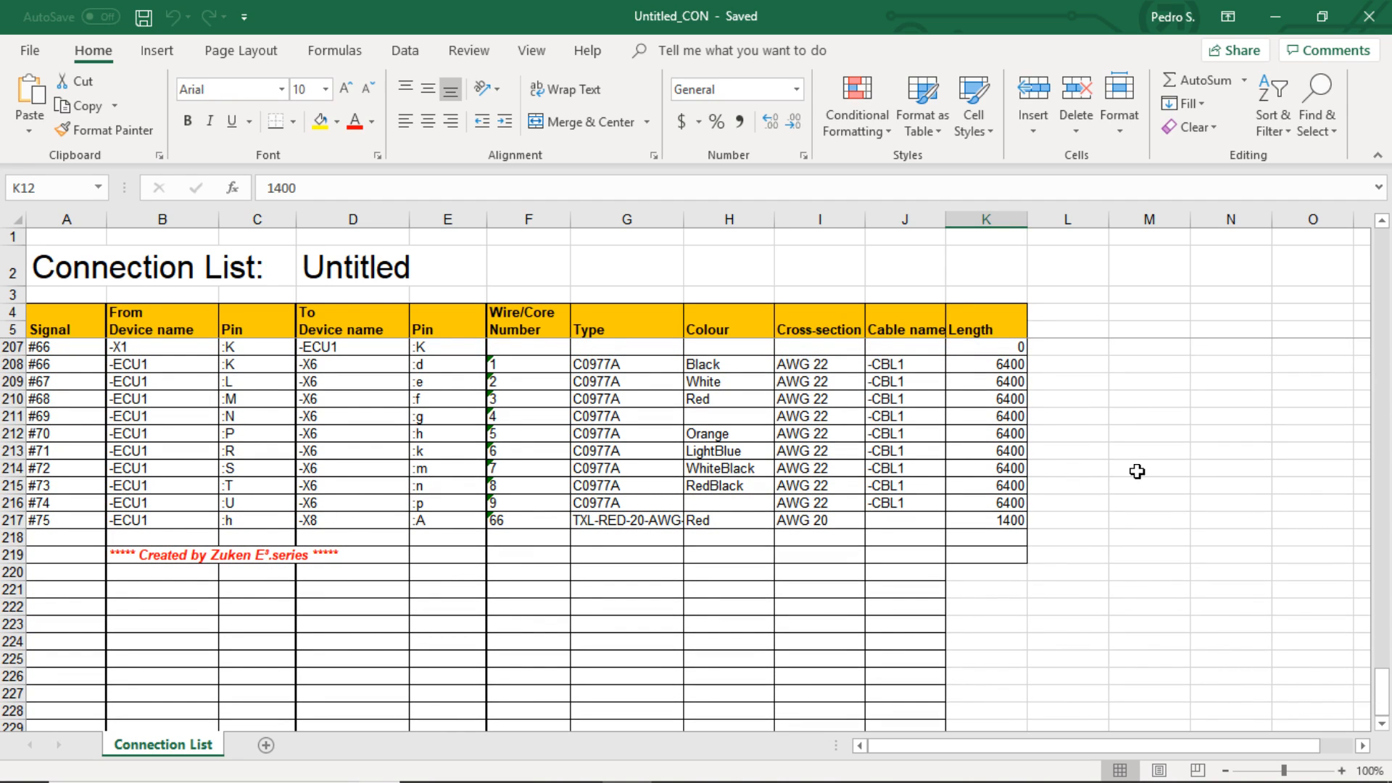
left_click_drag(903, 365, 912, 502)
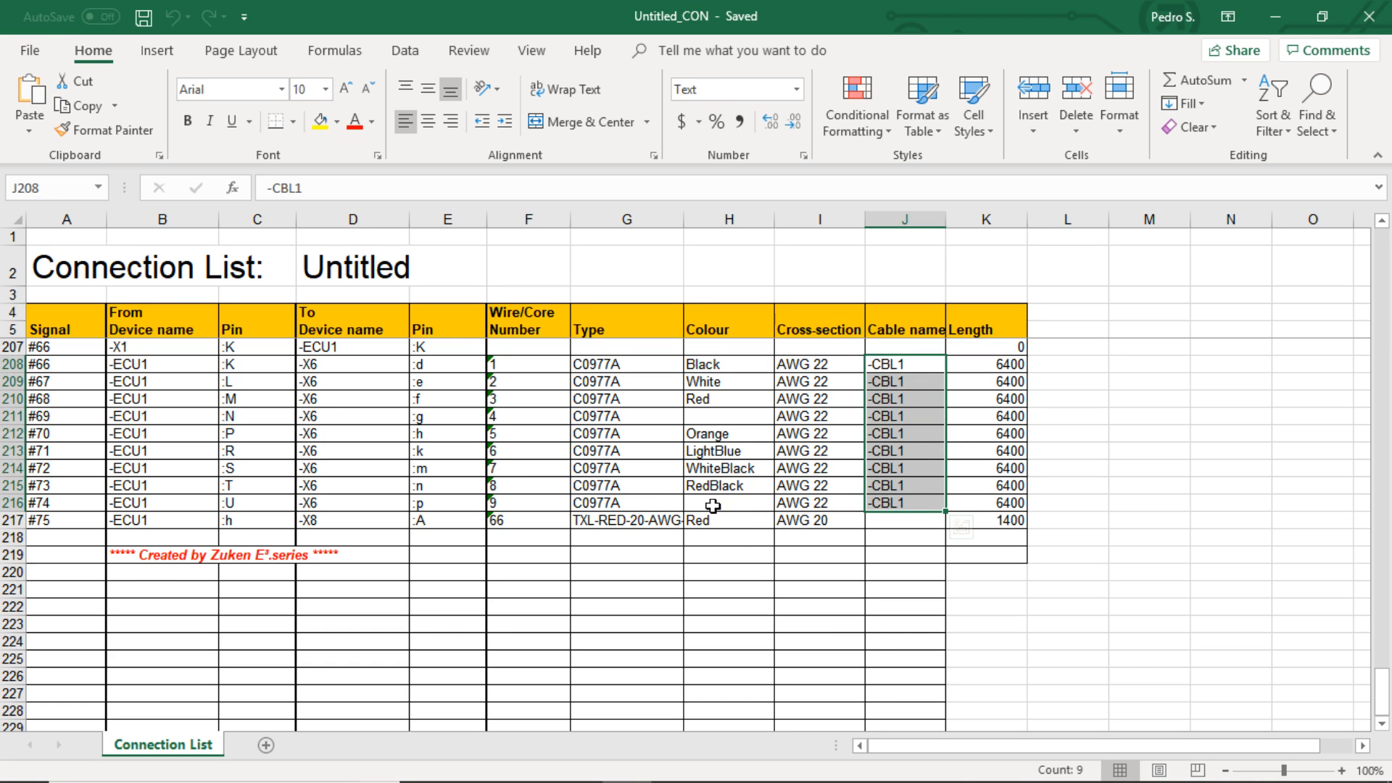
left_click(1369, 16)
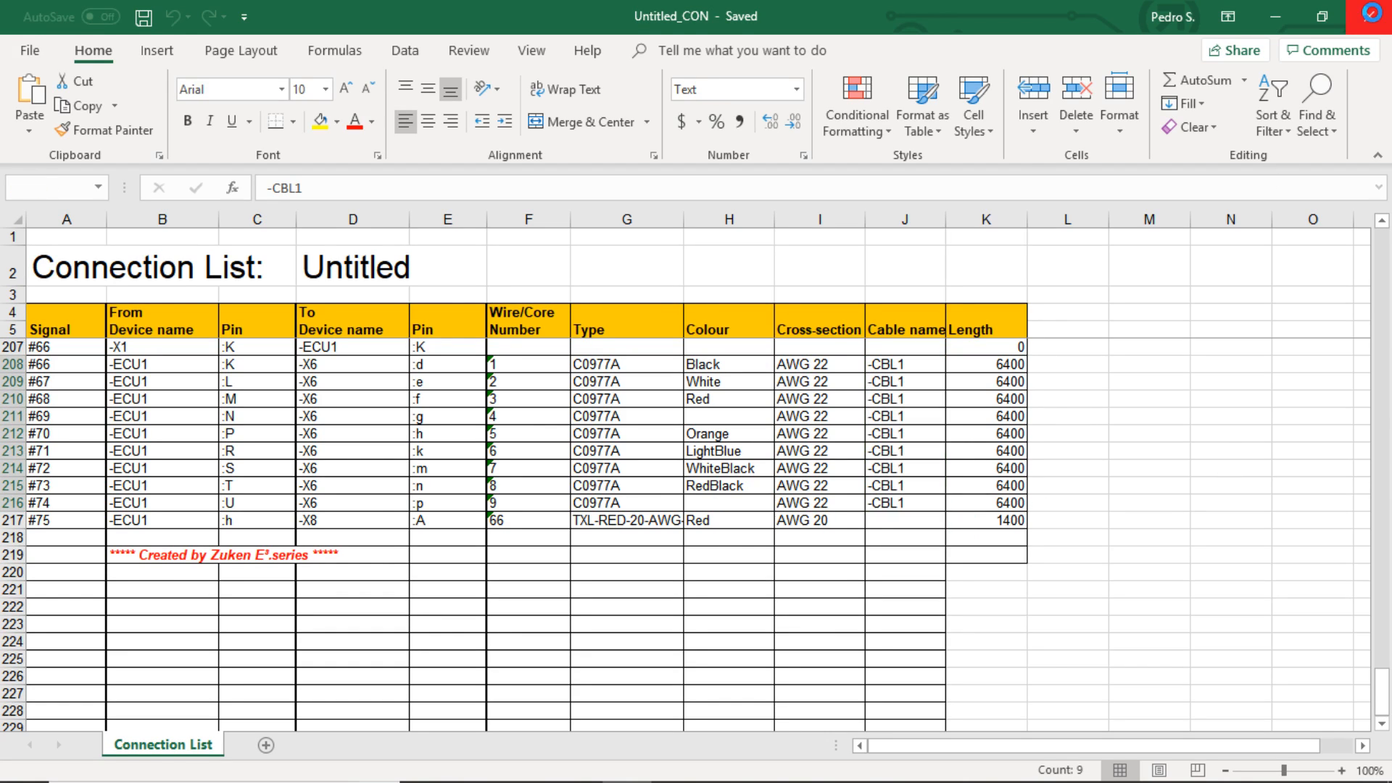
- Expand cable CBL1 down to its cores in a widened device tree, and rename the cable as Cabledes1
left_click(175, 724)
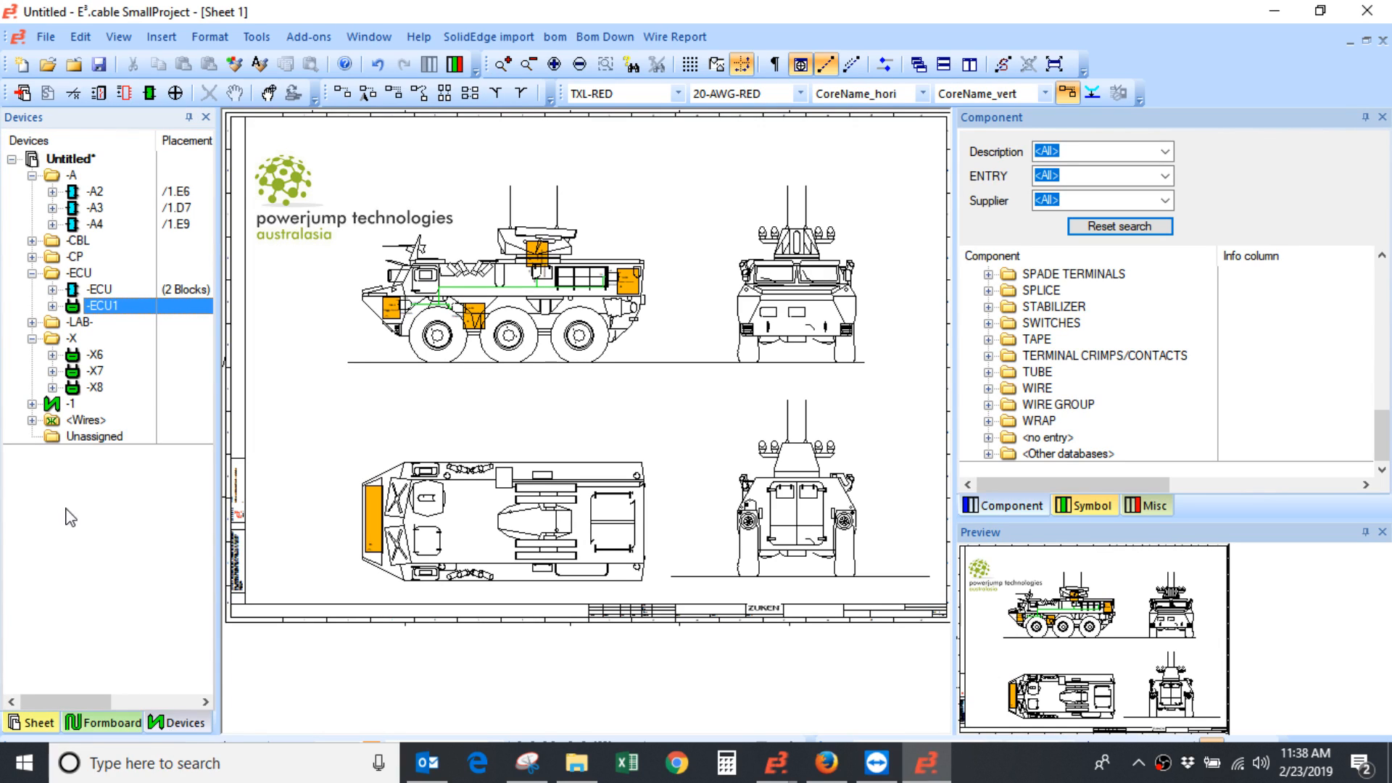
left_click(80, 240)
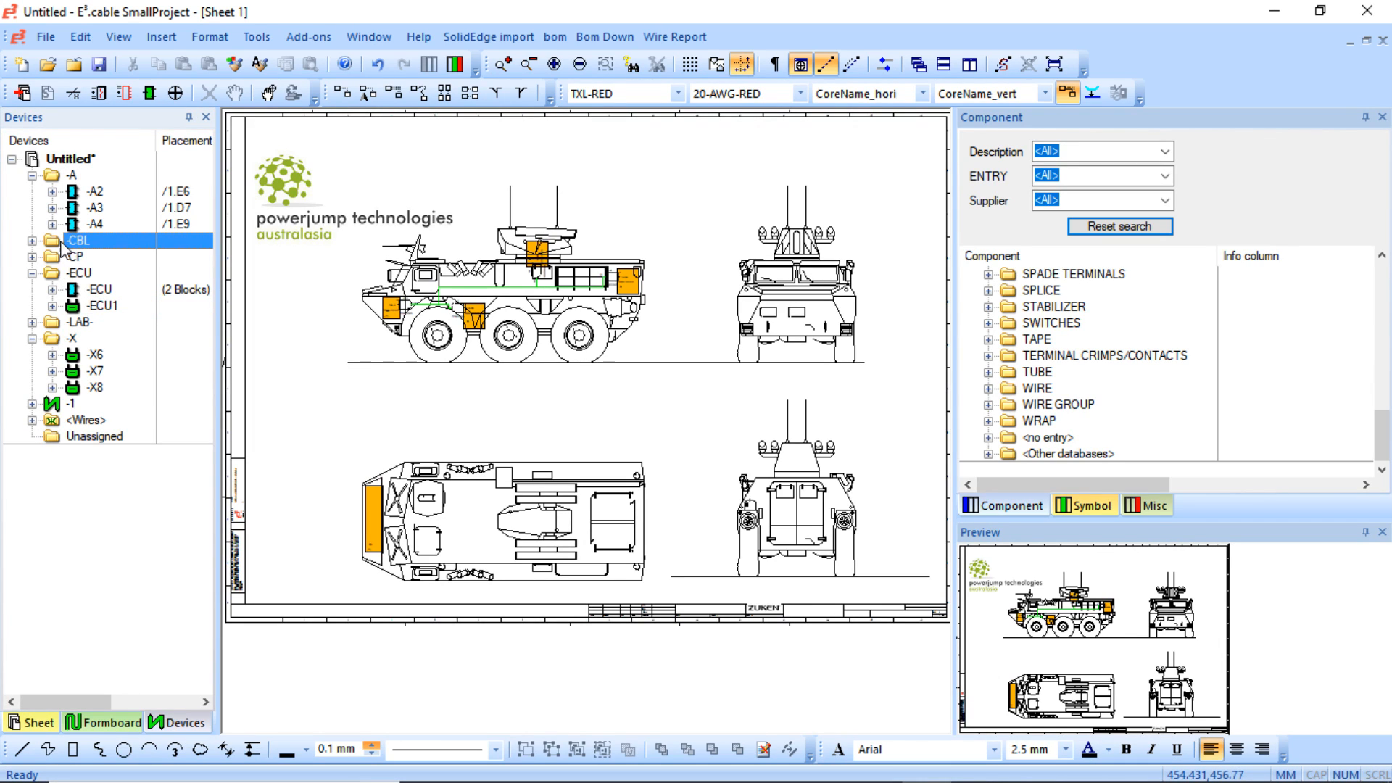
left_click(32, 240)
left_click(88, 257)
left_click(53, 256)
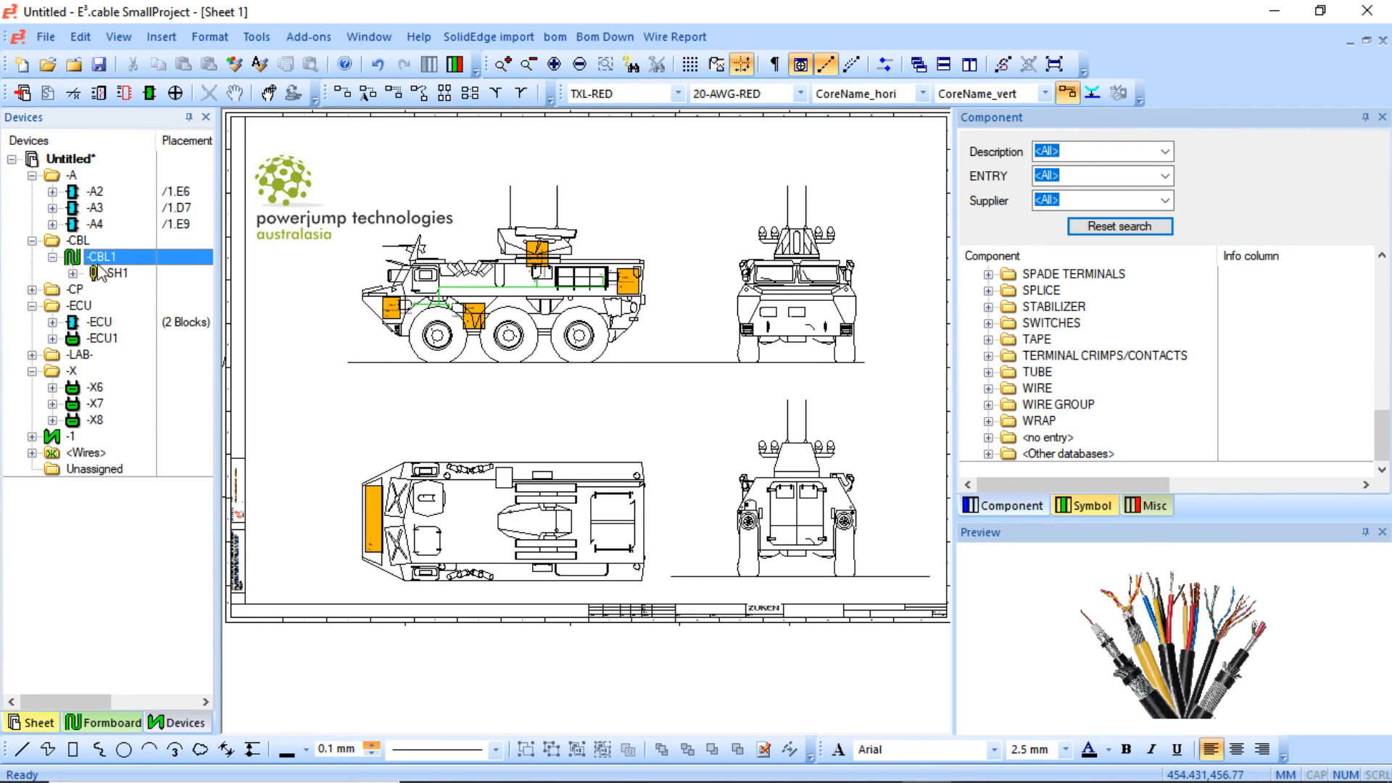
left_click(73, 274)
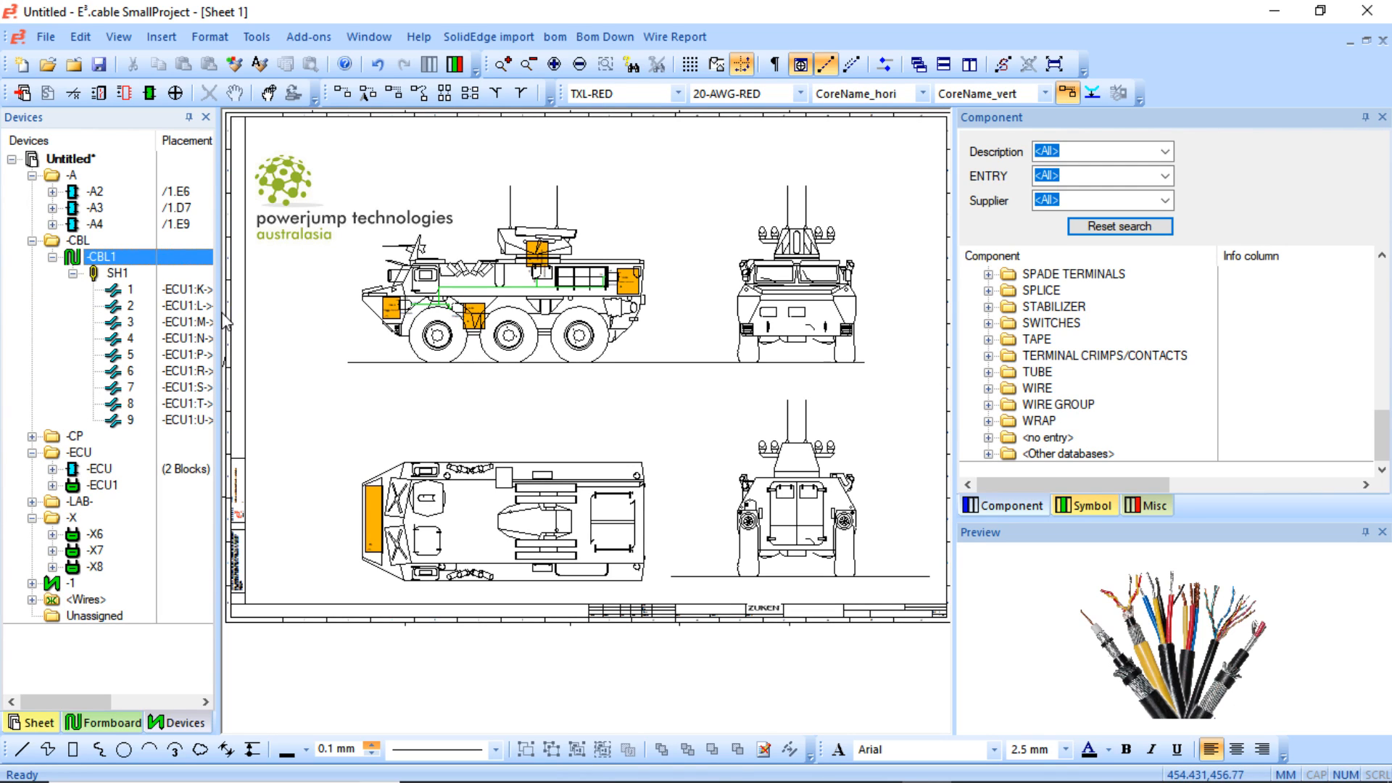
left_click_drag(219, 313, 400, 312)
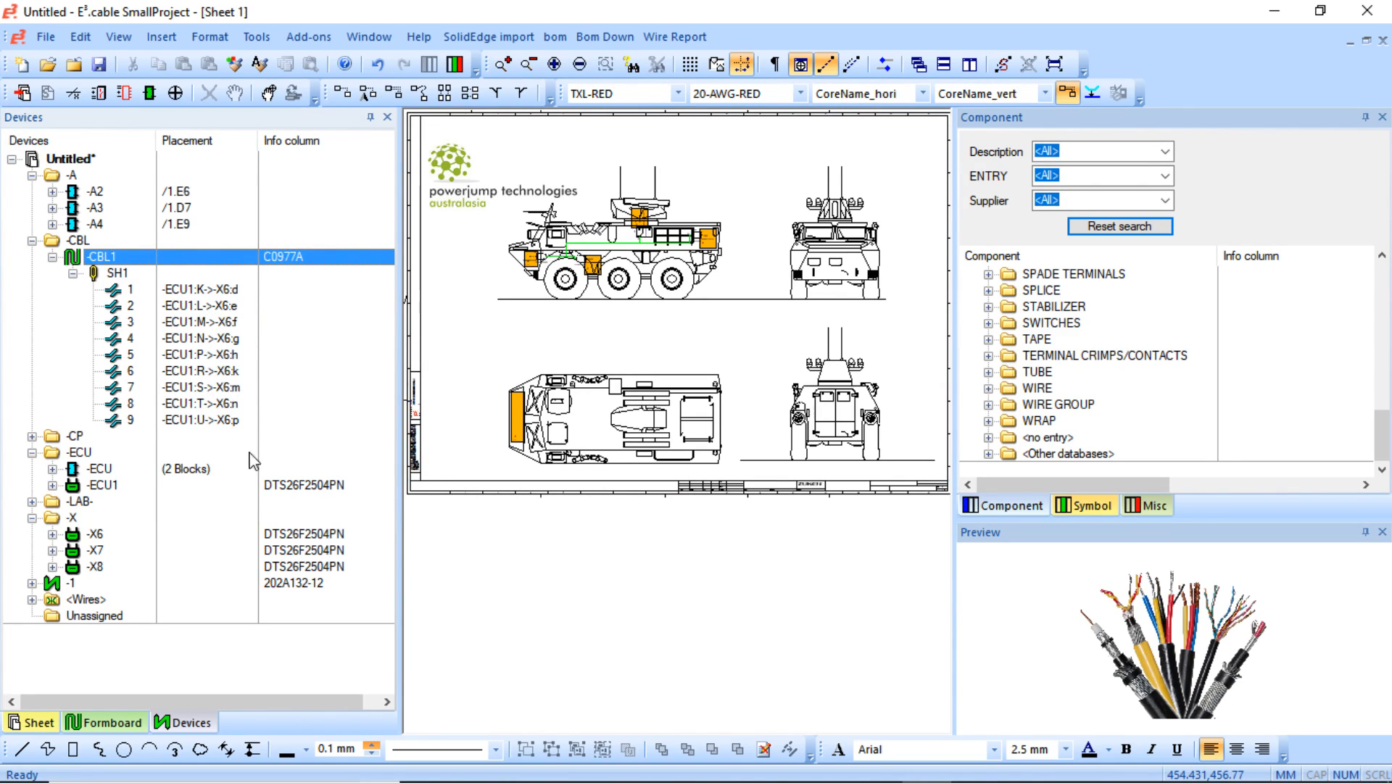
left_click(108, 256)
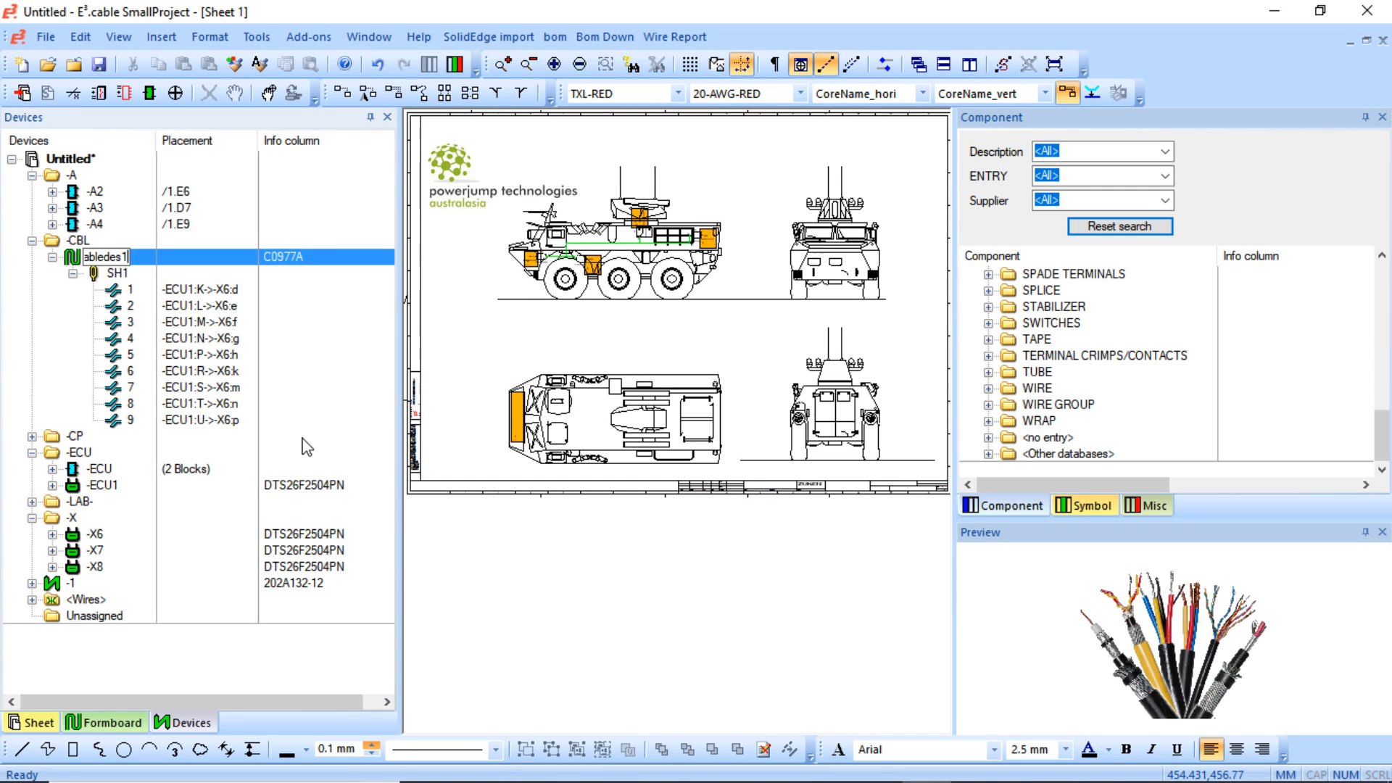
key("Return")
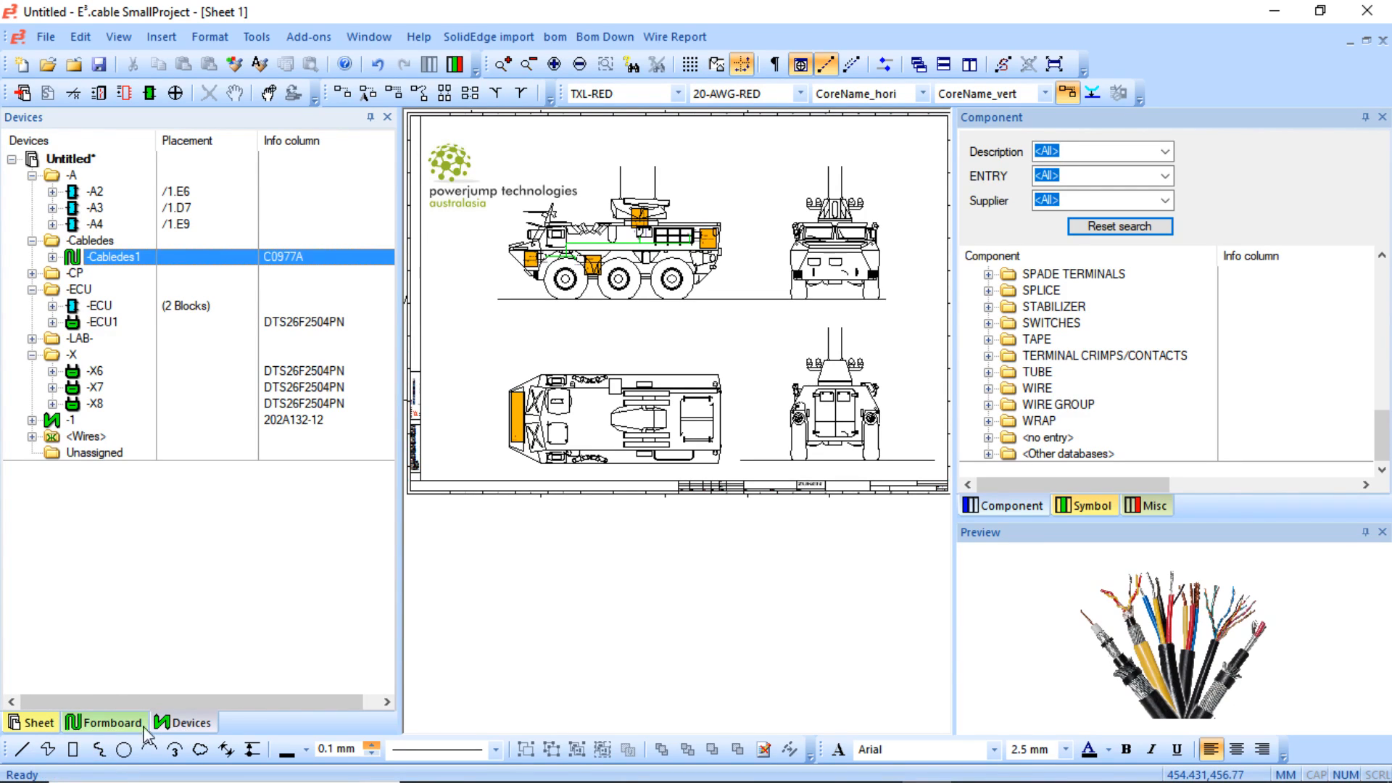
- Show the project's sheet list docked together with the Formboard and Devices trees
double_click(34, 723)
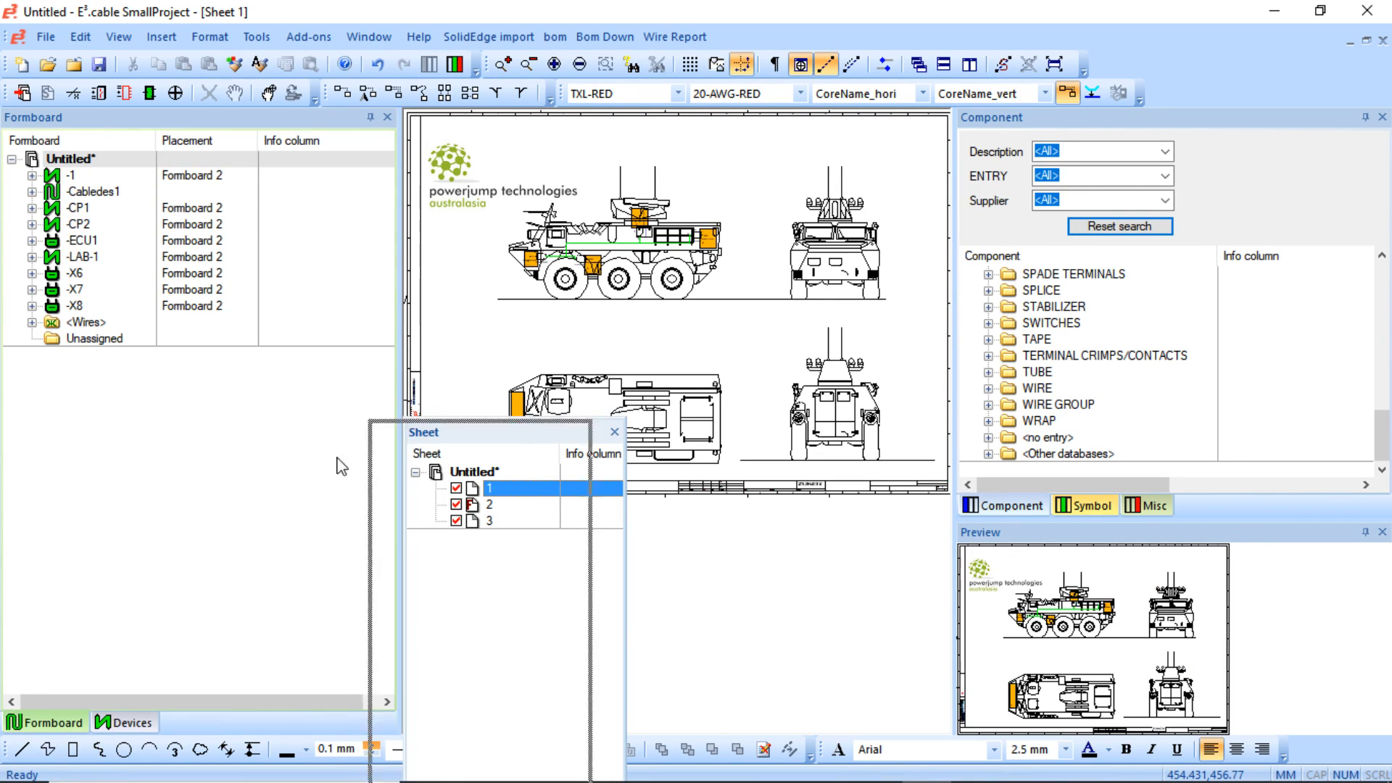
left_click_drag(55, 739, 52, 722)
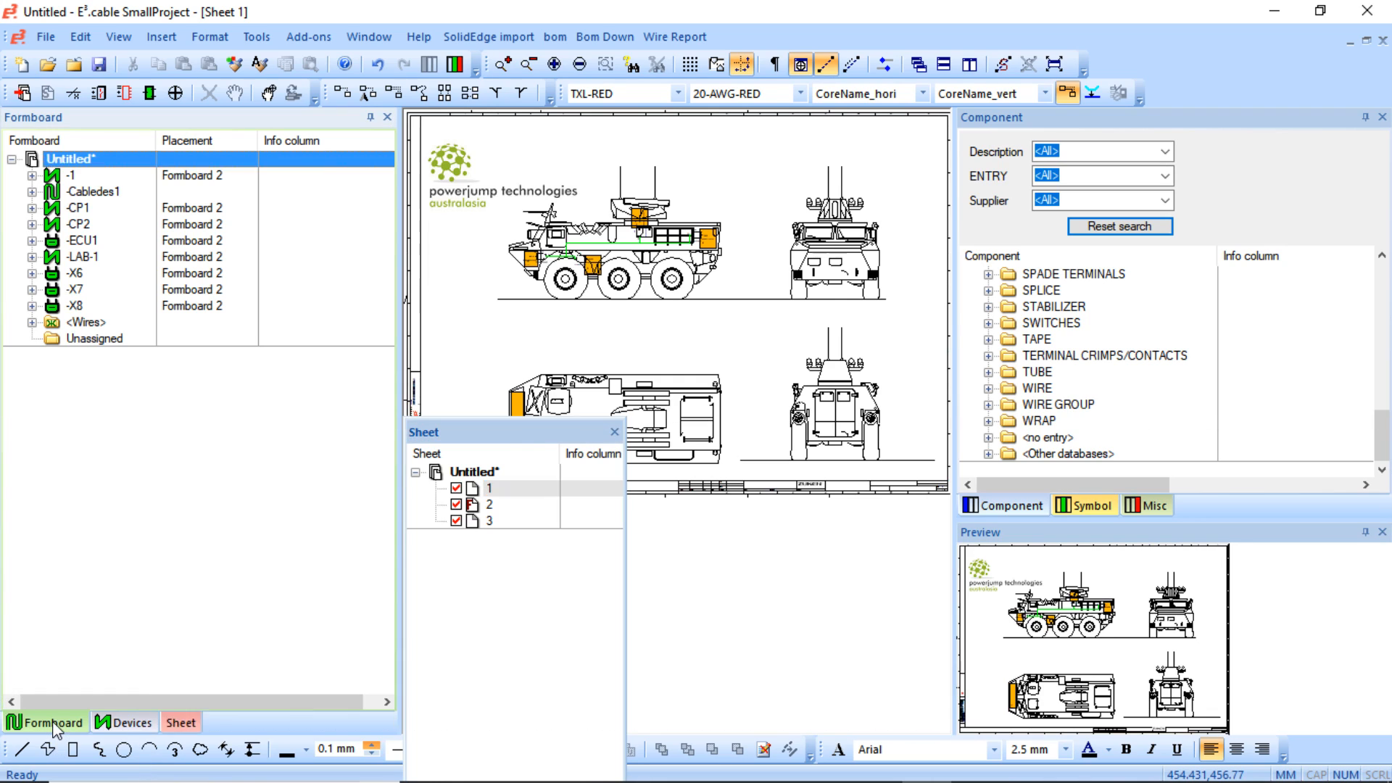
left_click(193, 714)
left_click(97, 211)
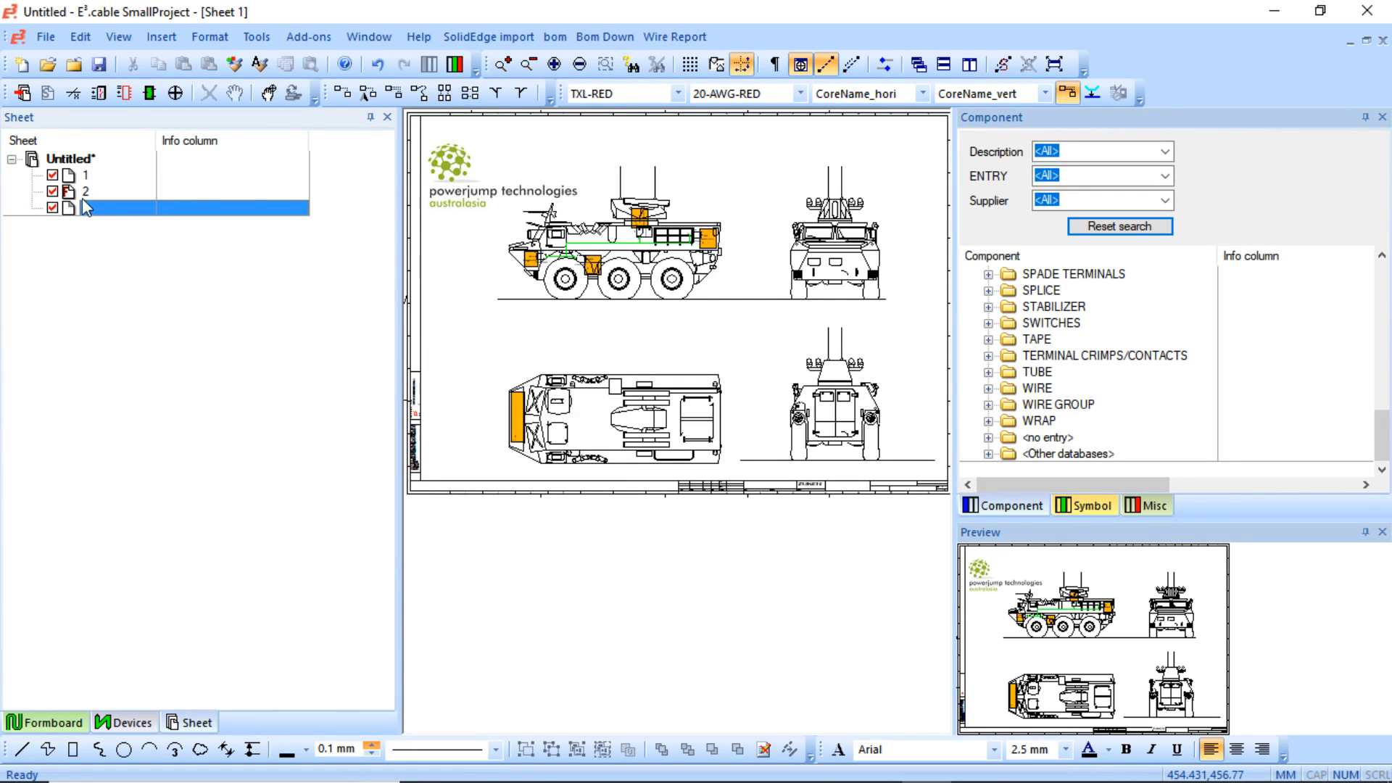
- Open sheet 2 and examine the formboard table's colour, size, destination and multi-core entries for the renamed cable
double_click(85, 191)
middle_click_drag(702, 557, 702, 557)
middle_click_drag(489, 303, 754, 468)
middle_click_drag(464, 243, 861, 490)
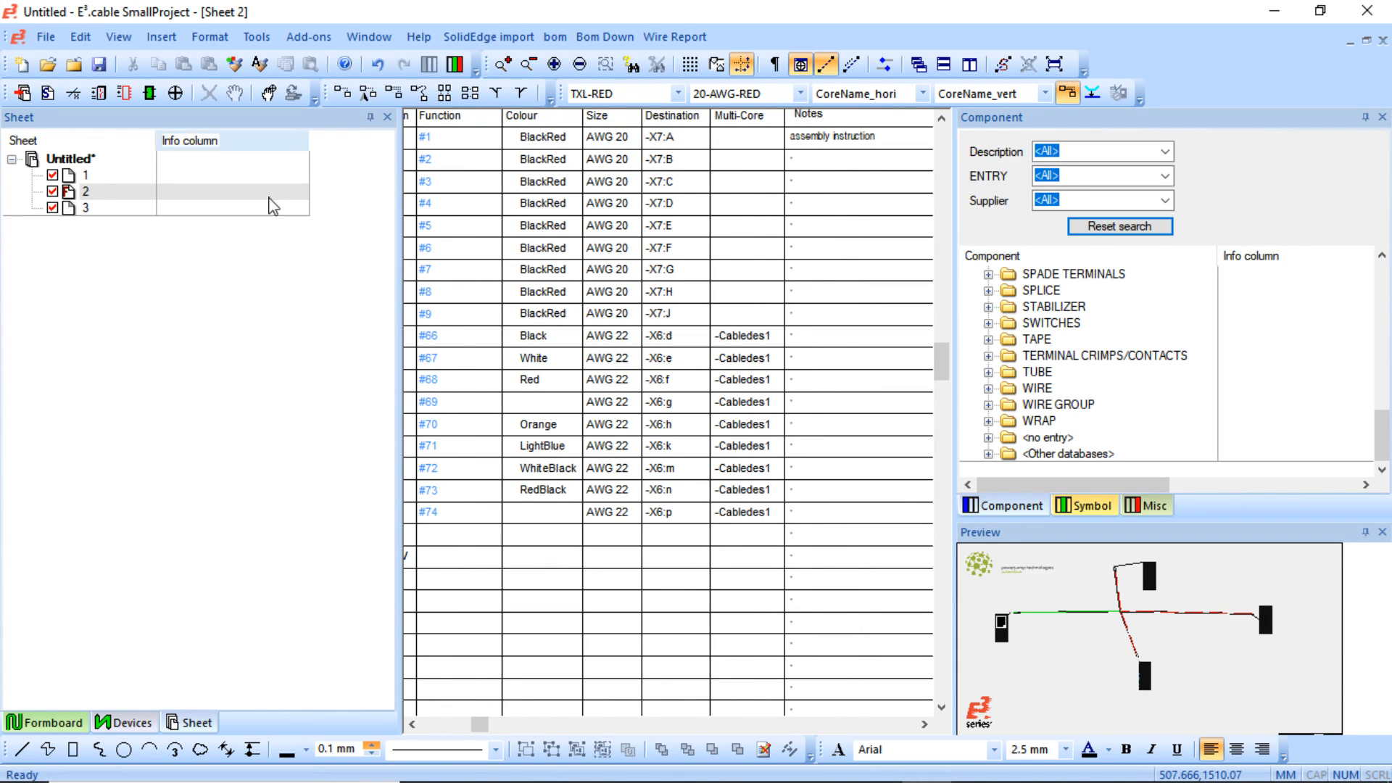
- Narrow the sheet tree and open sheet 1 at the vehicle's side view with its placed devices
left_click_drag(399, 181, 212, 218)
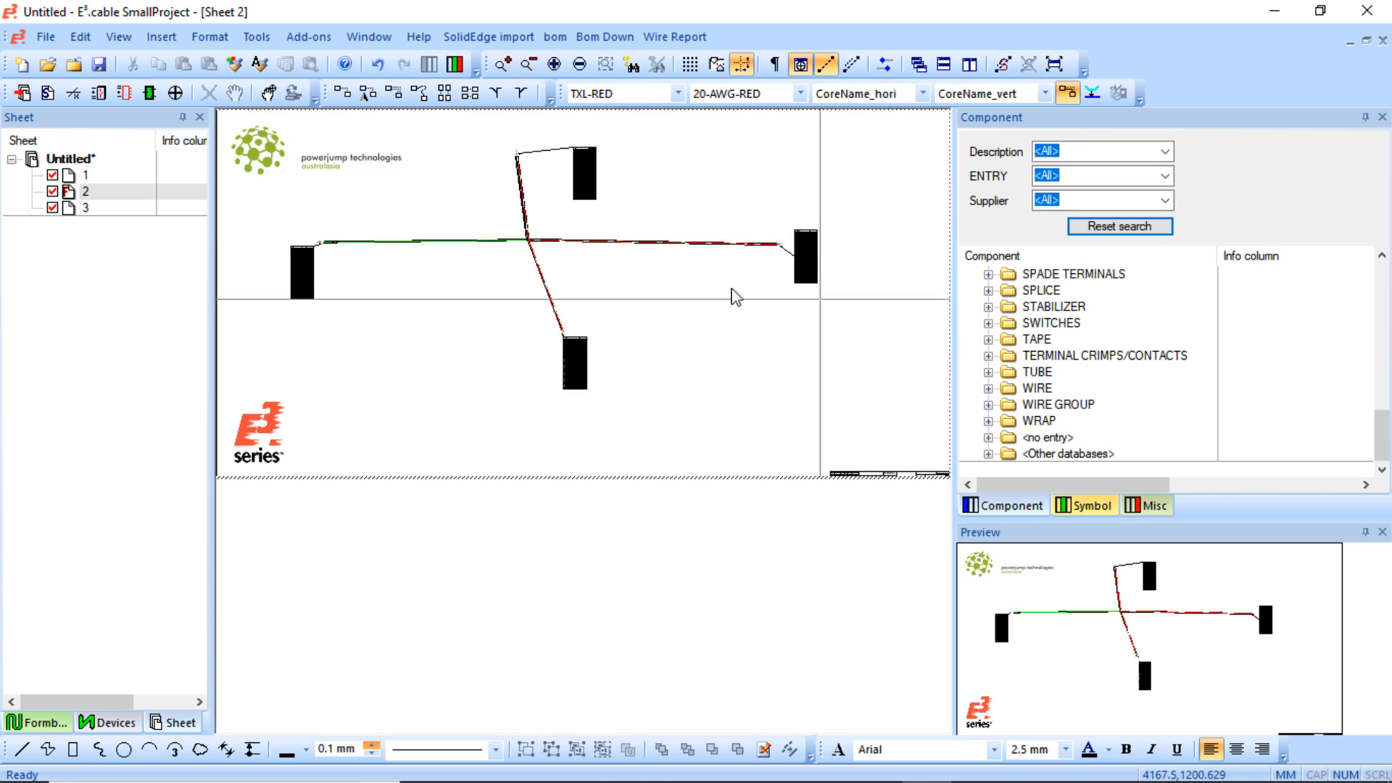
double_click(97, 178)
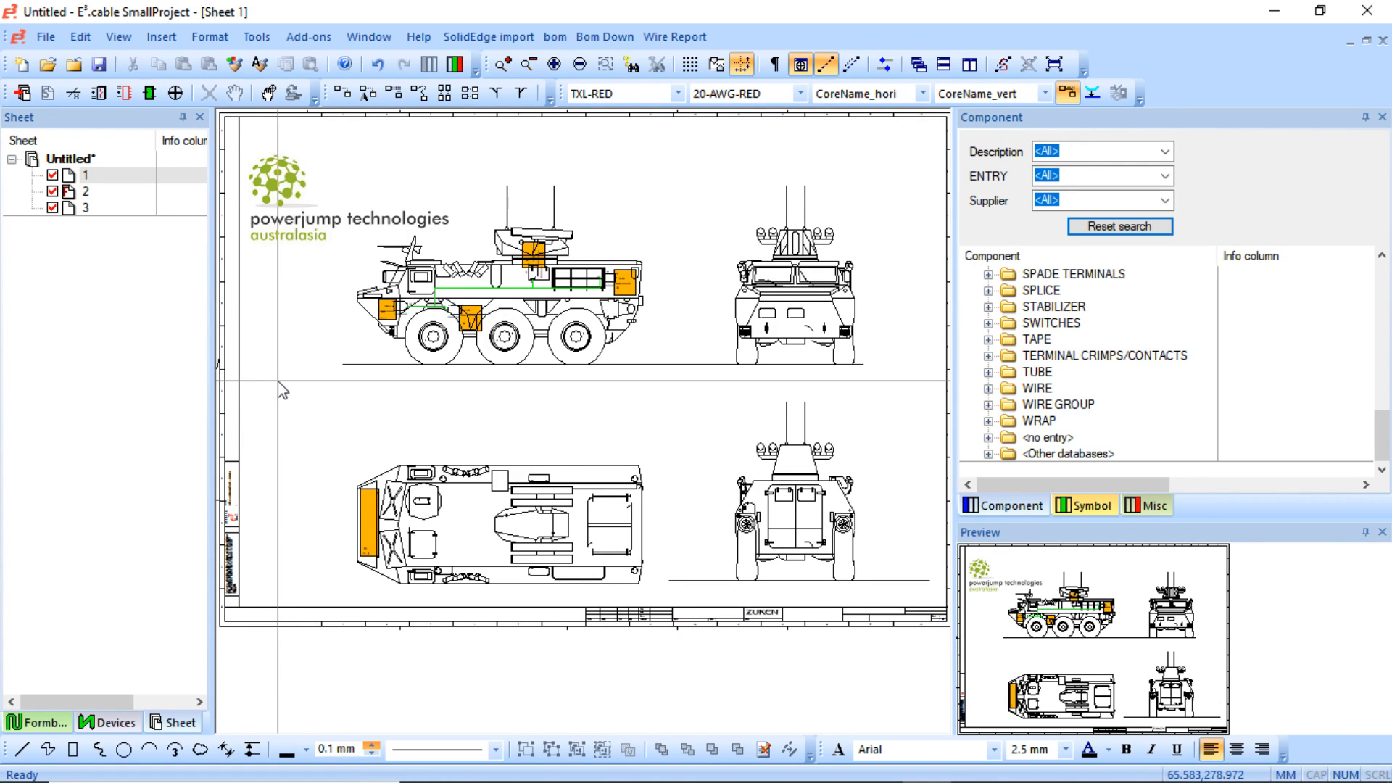
middle_click_drag(285, 158, 718, 411)
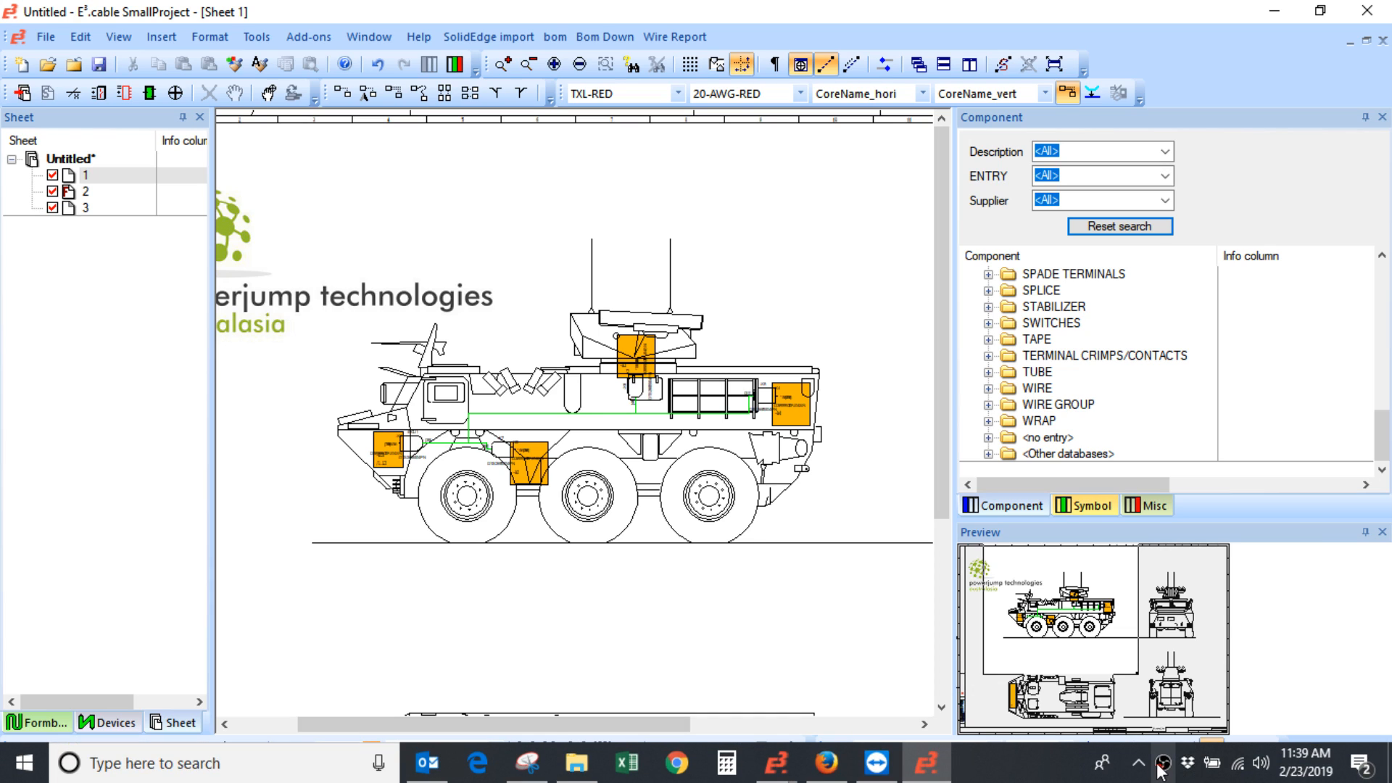
right_click(1160, 773)
left_click(1233, 705)
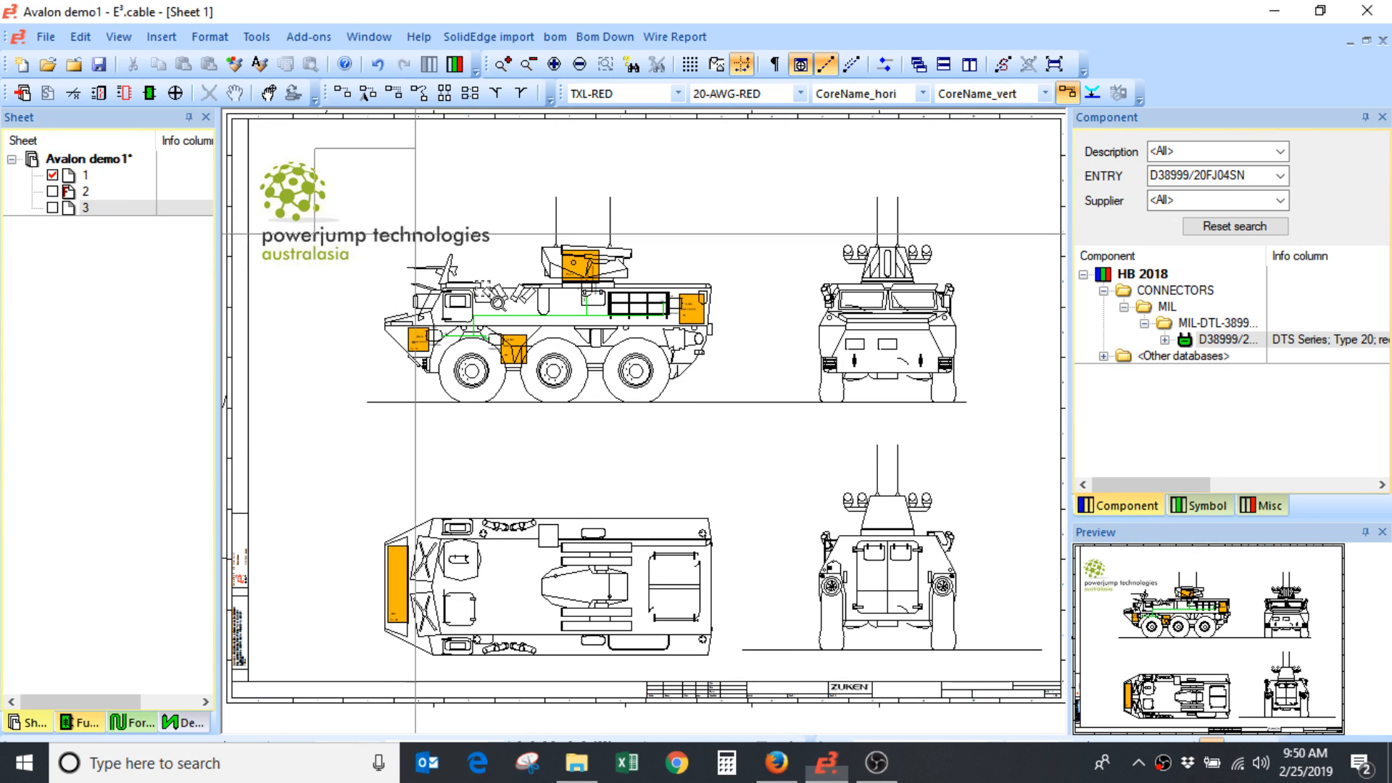
- Make the -Turret block on sheet 1's vehicle side view a hierarchical block through its device properties
scroll(319, 231, "up", 2)
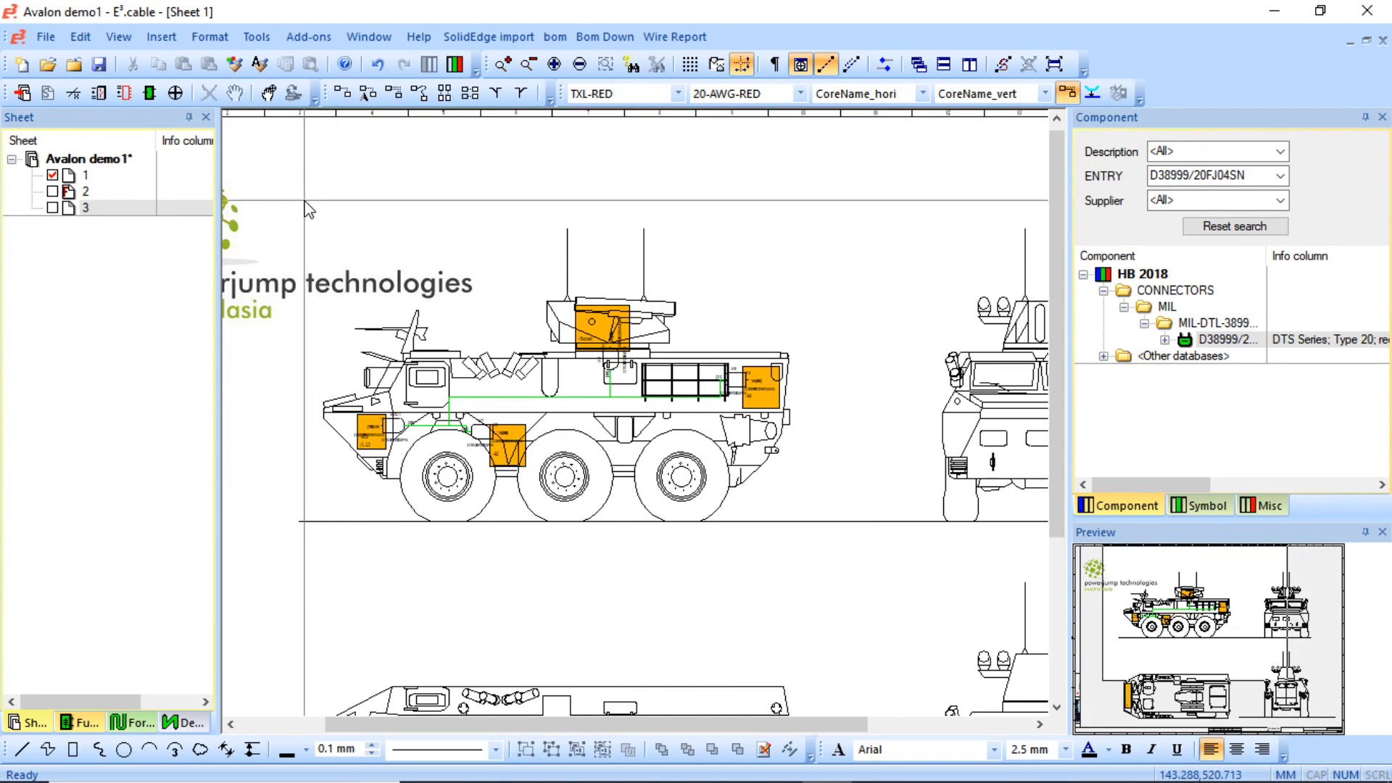
scroll(818, 594, "up", 1)
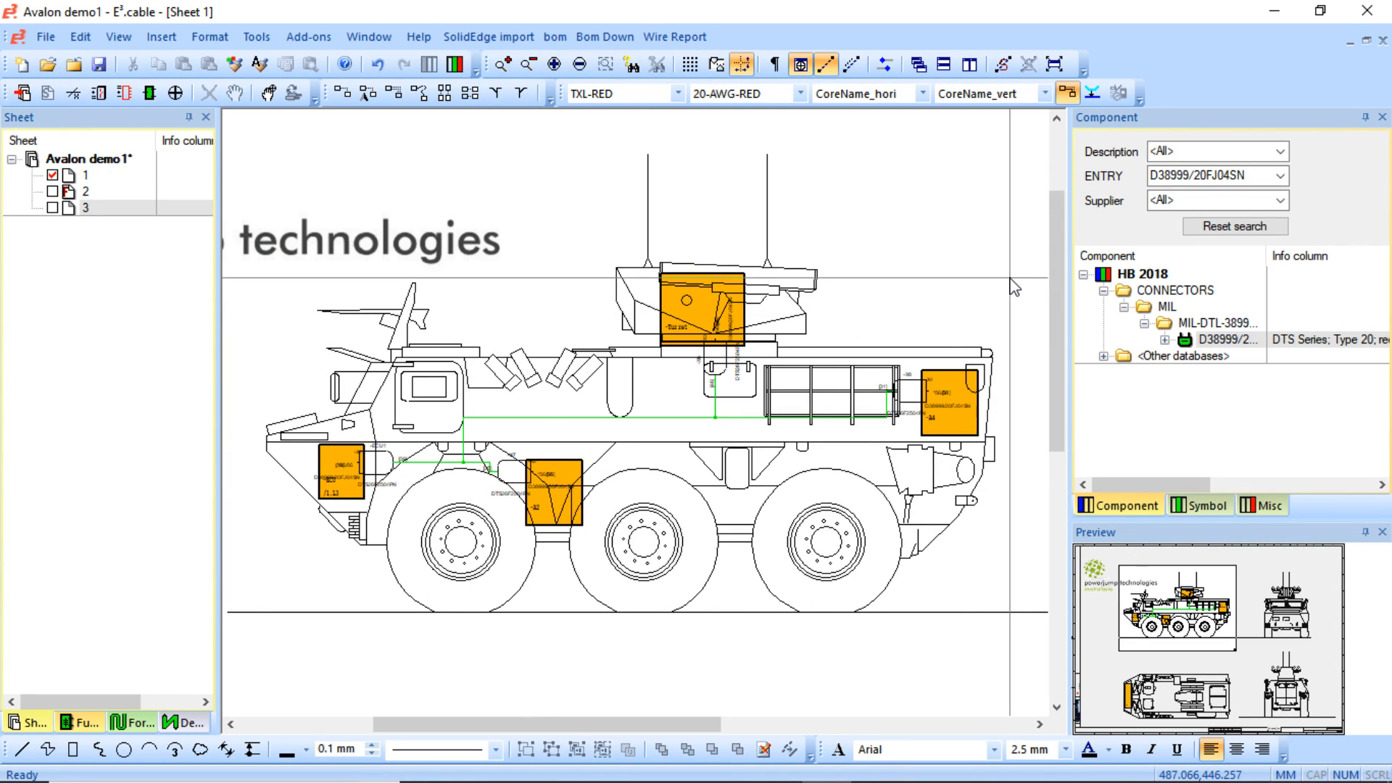
middle_click_drag(492, 194, 865, 393)
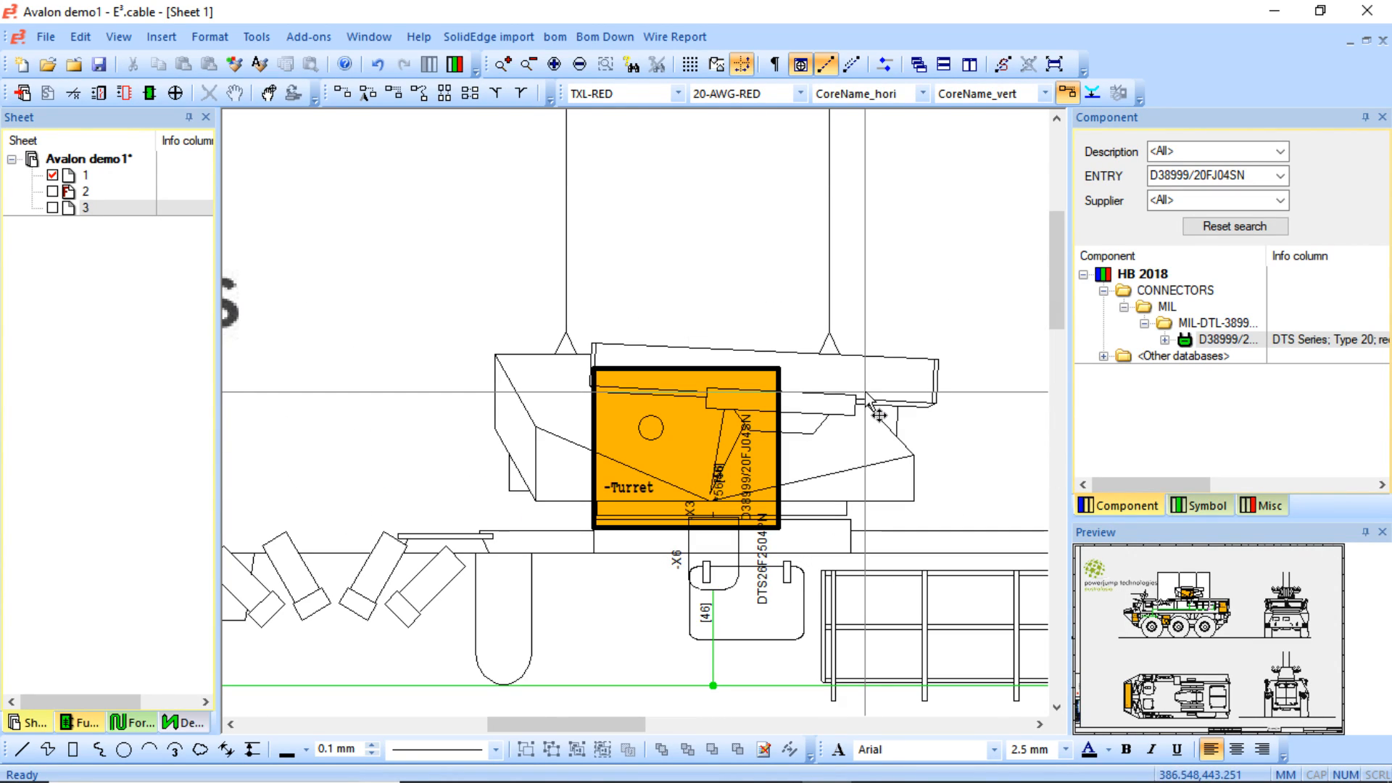
left_click_drag(580, 723, 593, 724)
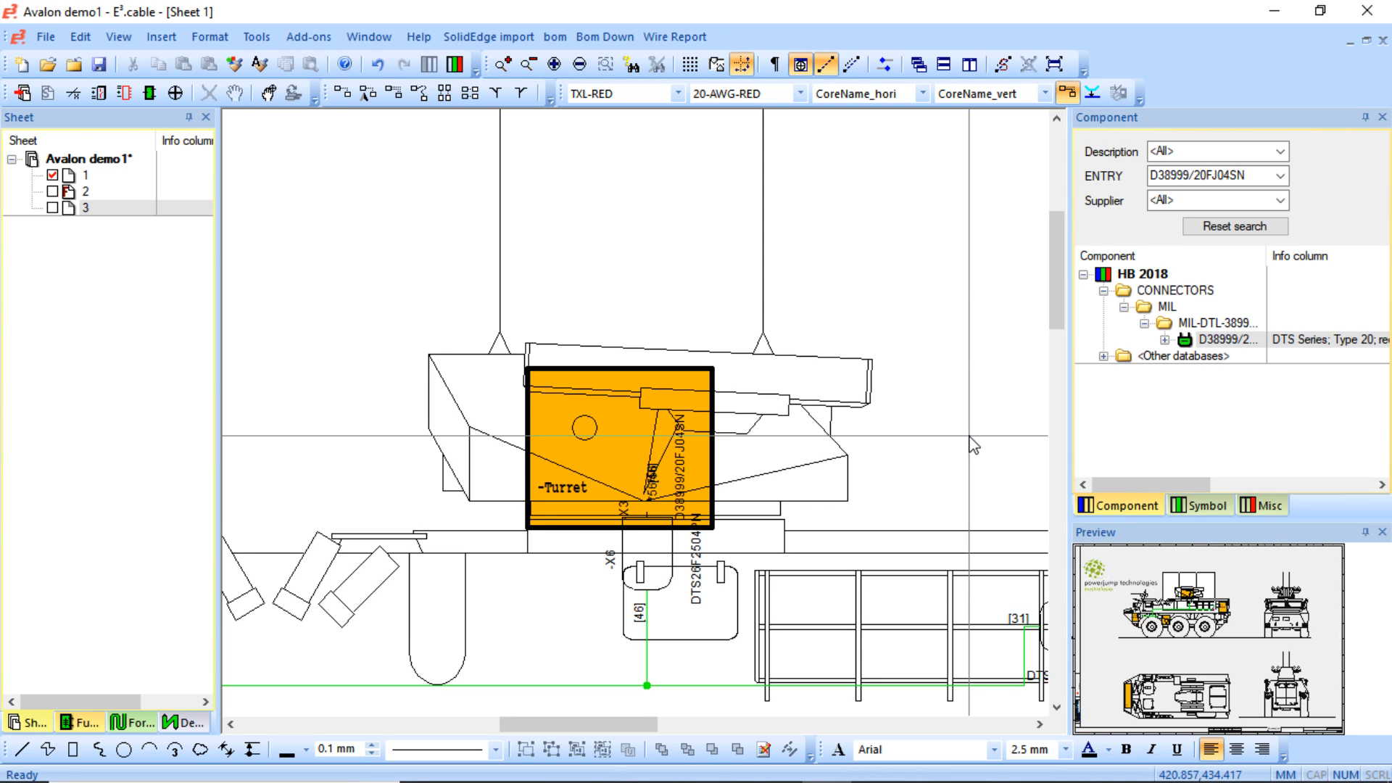
scroll(974, 443, "down", 2)
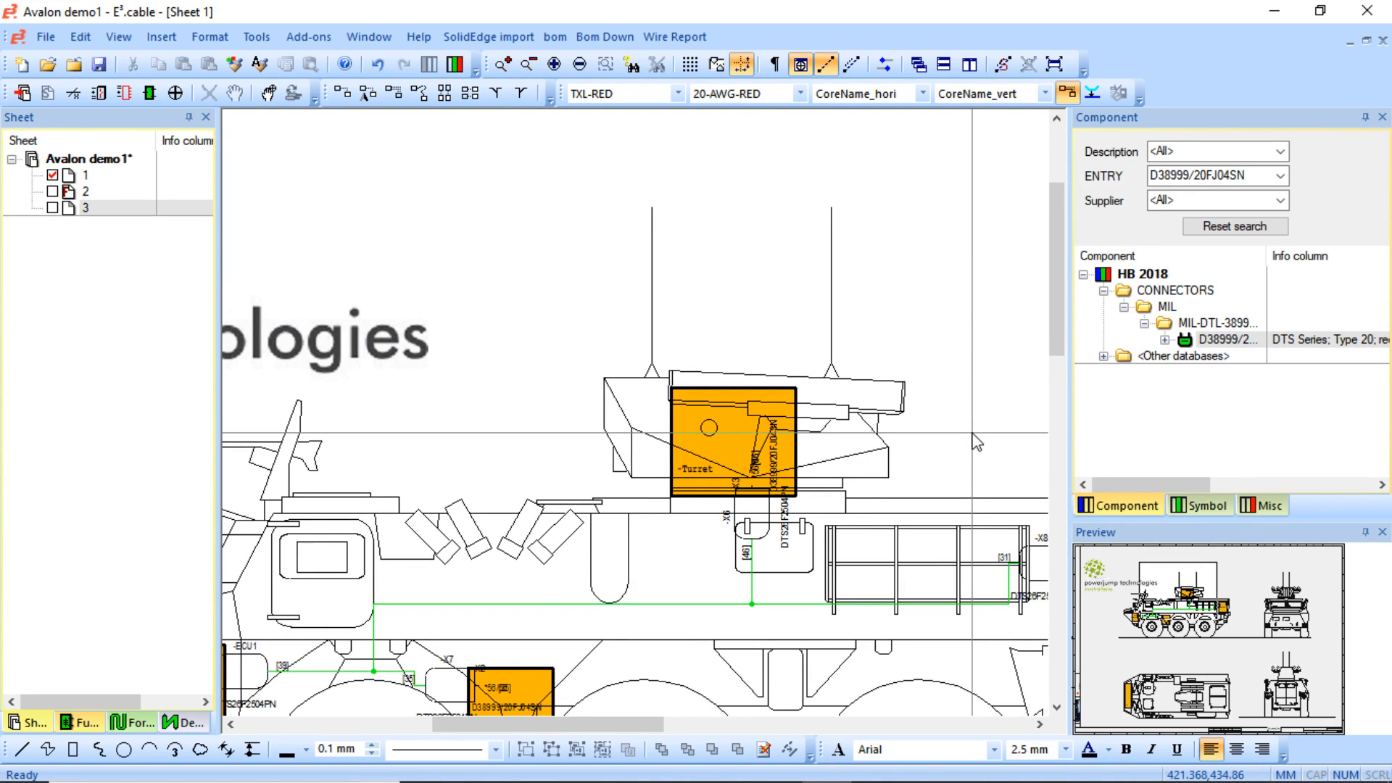
scroll(973, 433, "left", 2)
scroll(973, 433, "right", 3)
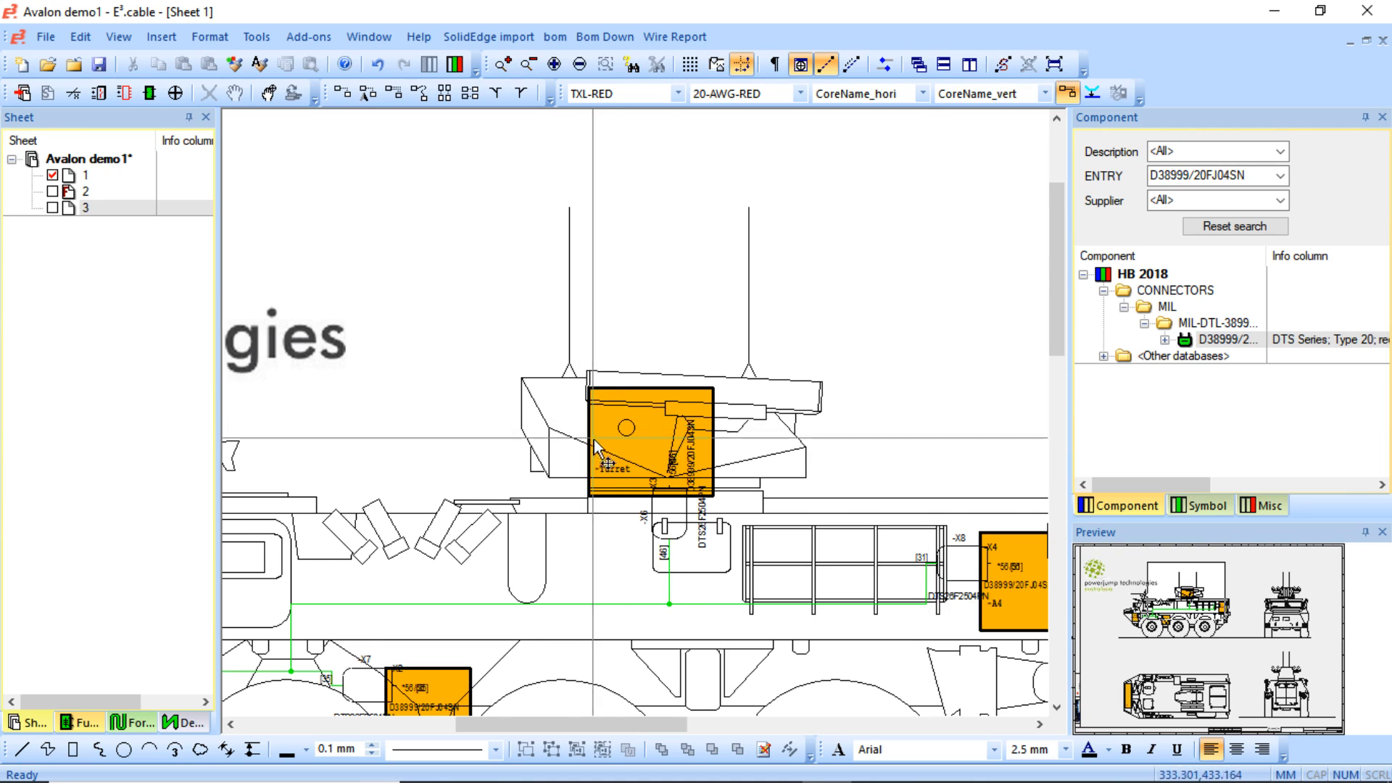
left_click(635, 446)
left_click(494, 420)
left_click(619, 426)
left_click(655, 448)
right_click(649, 446)
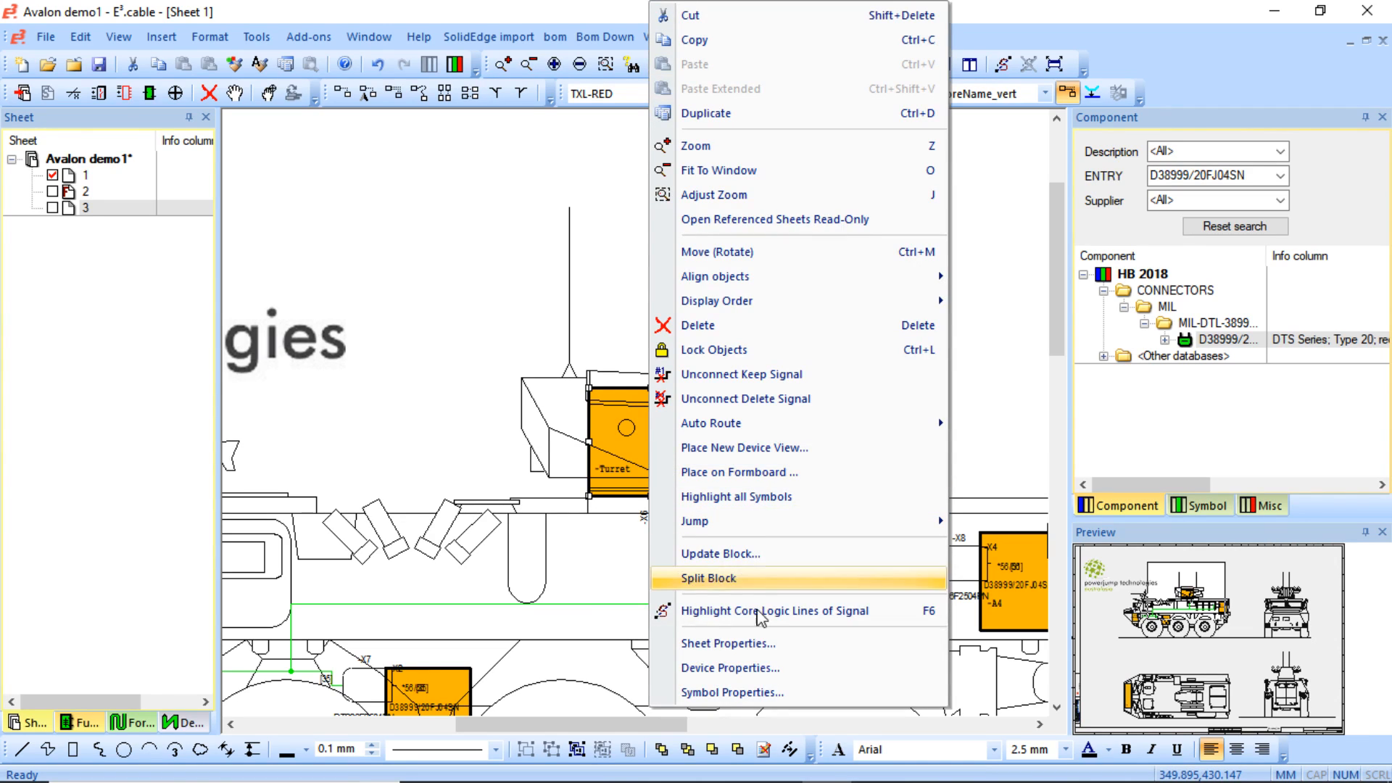
left_click(754, 674)
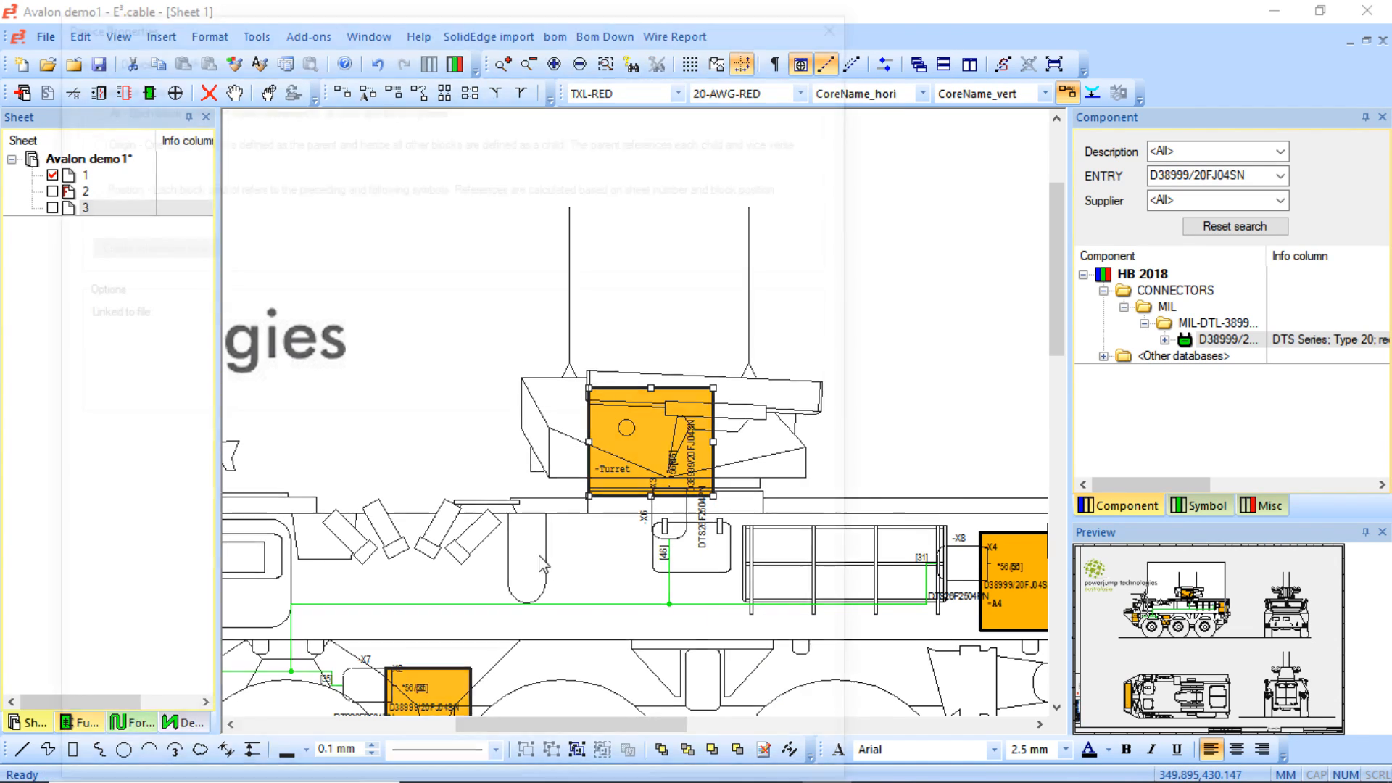
left_click(734, 773)
left_click(570, 775)
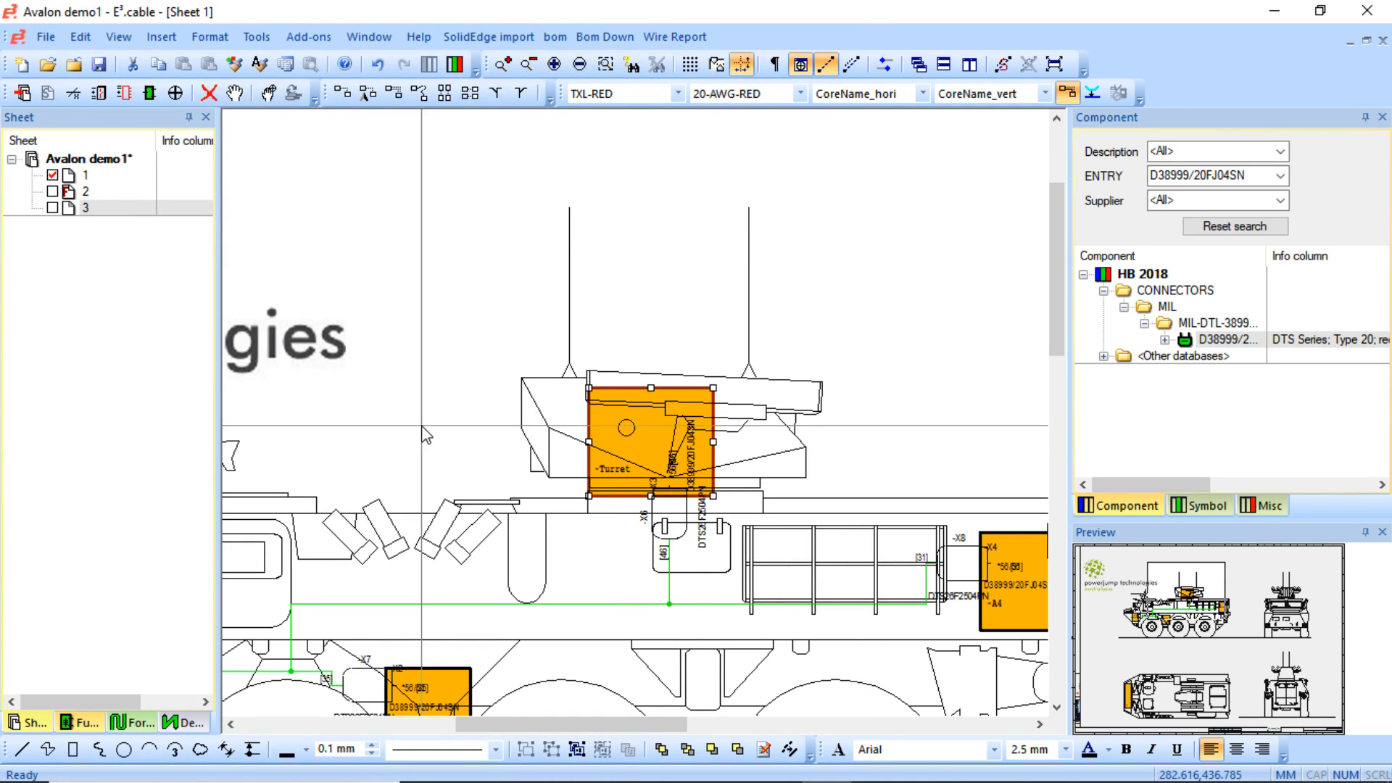
- Go into the -Turret block's hierarchy and rename its new sheet as Turret
left_click(596, 393)
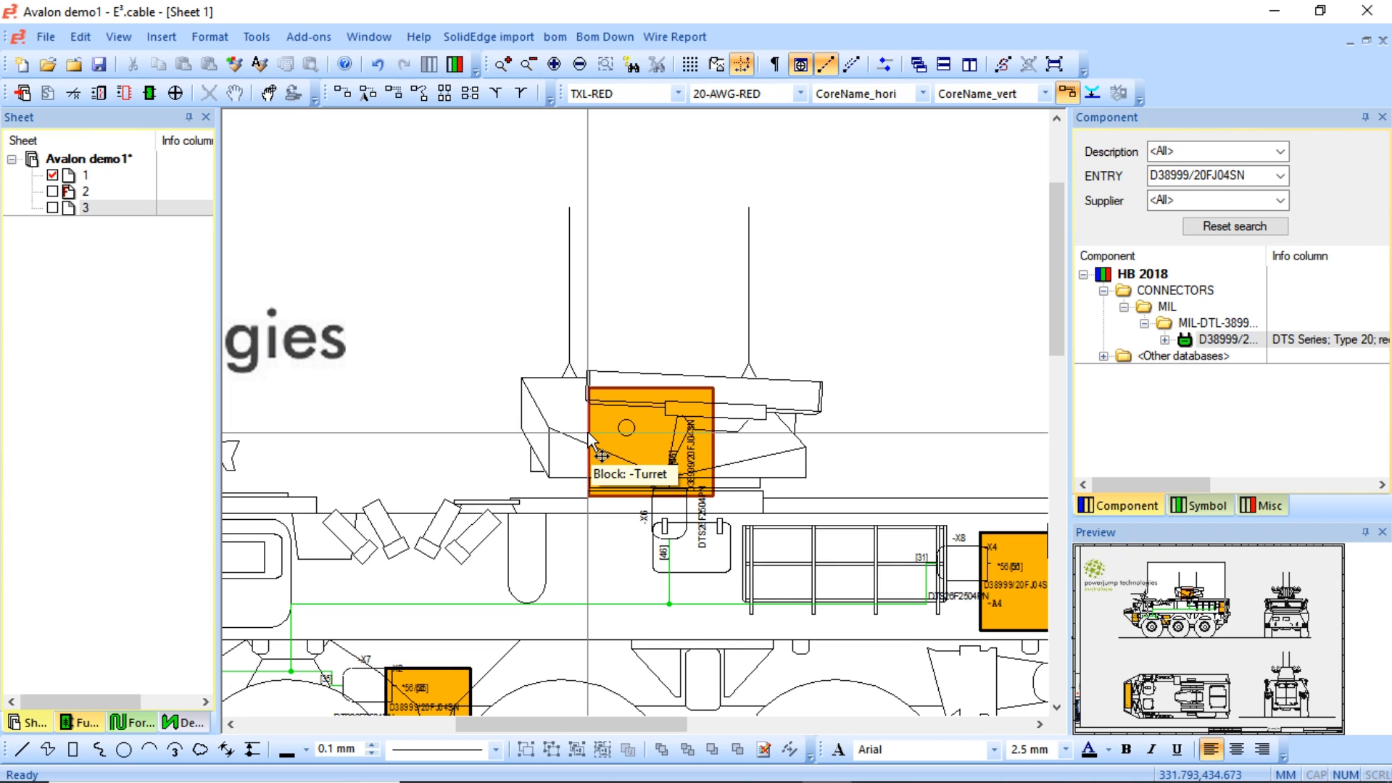
left_click(631, 448)
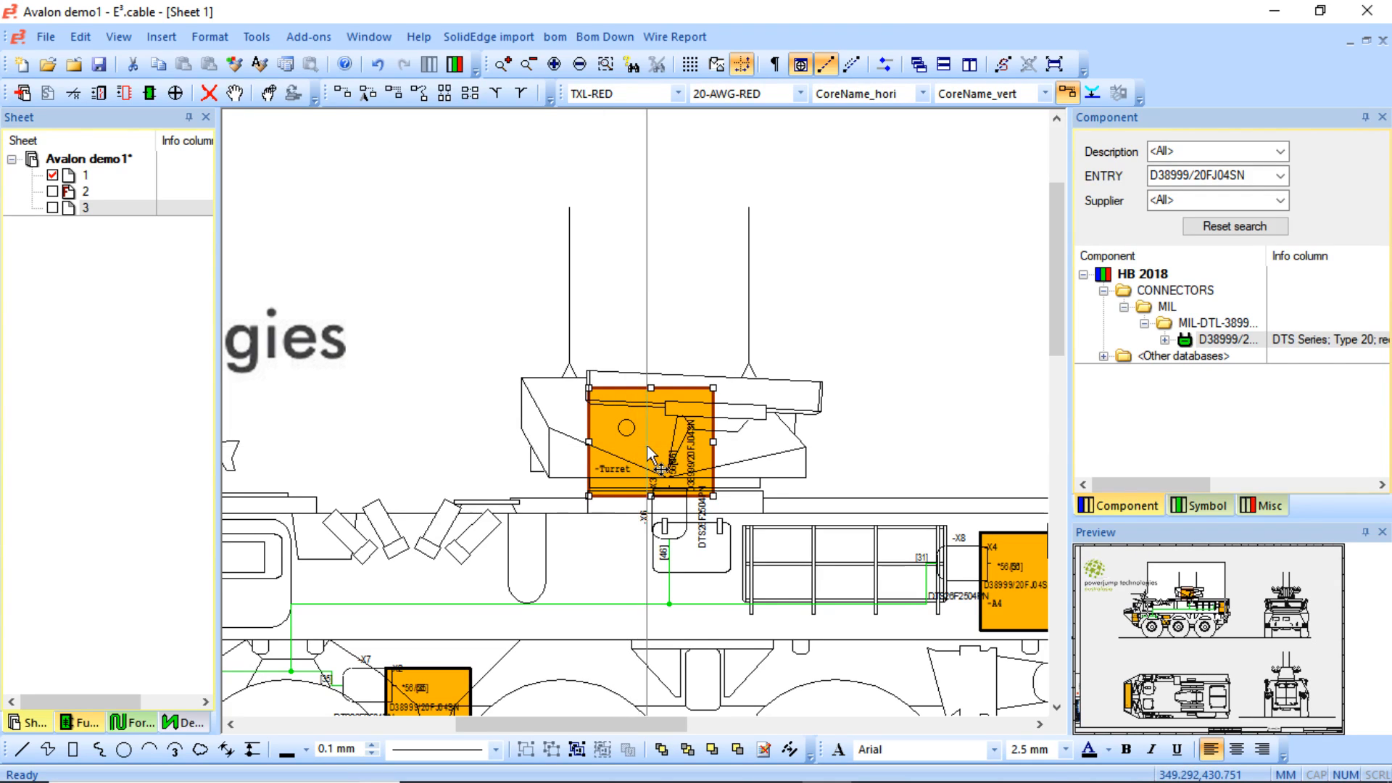
right_click(647, 445)
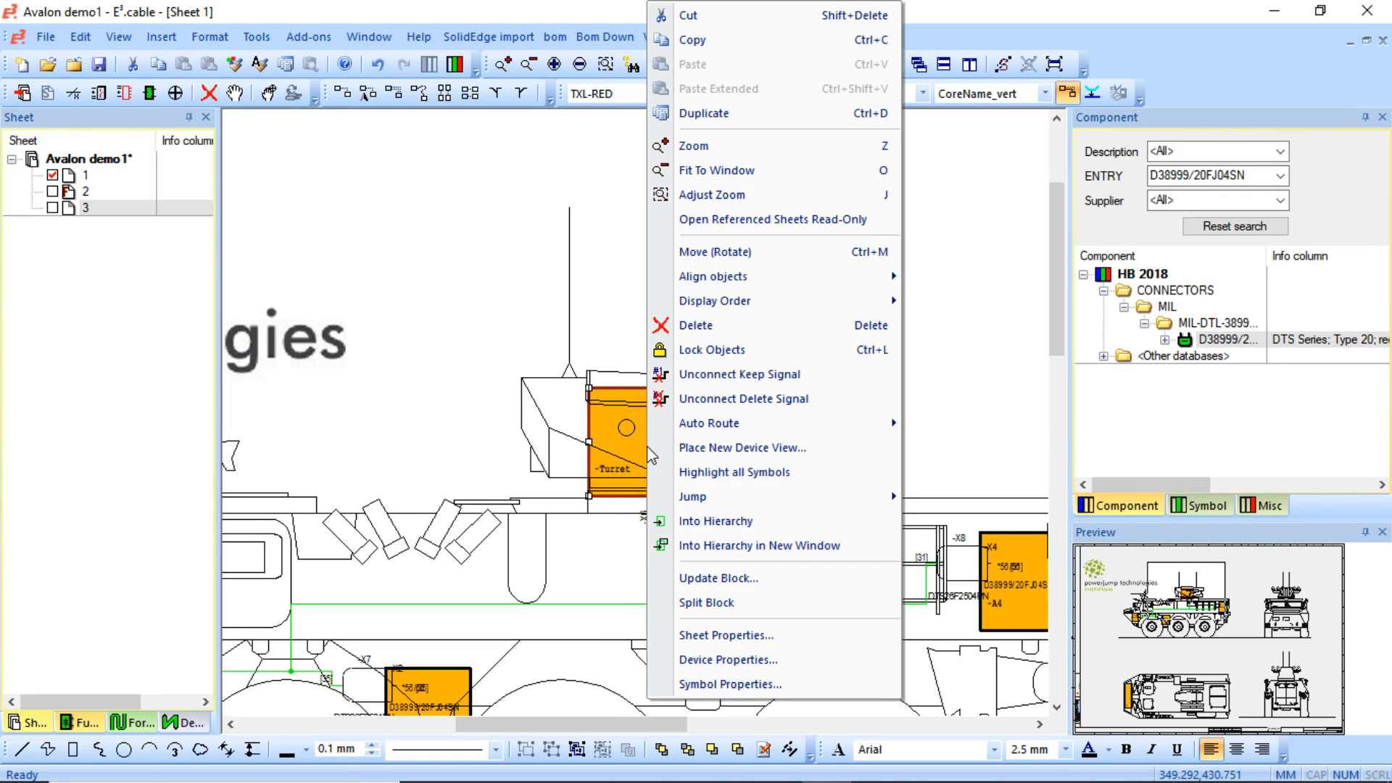
left_click(728, 529)
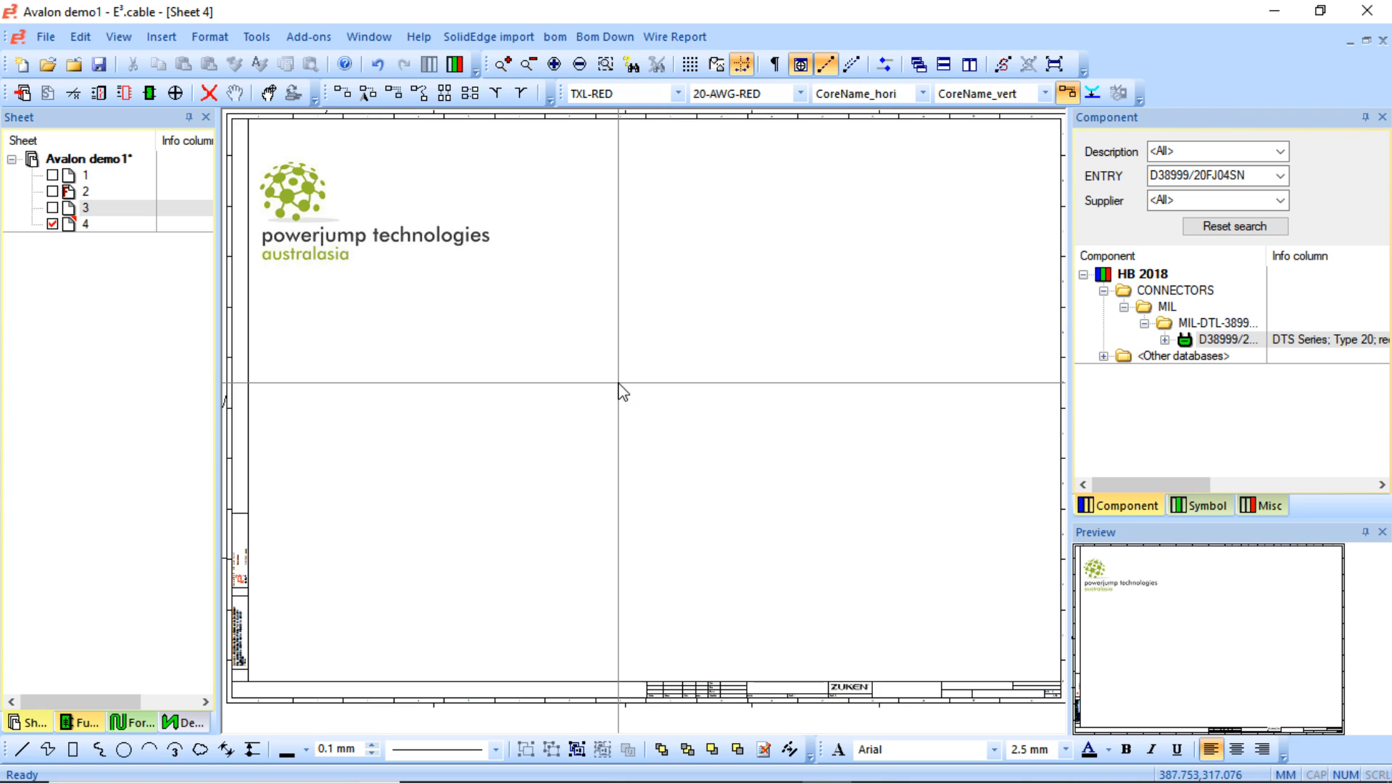
right_click(87, 227)
left_click(7, 363)
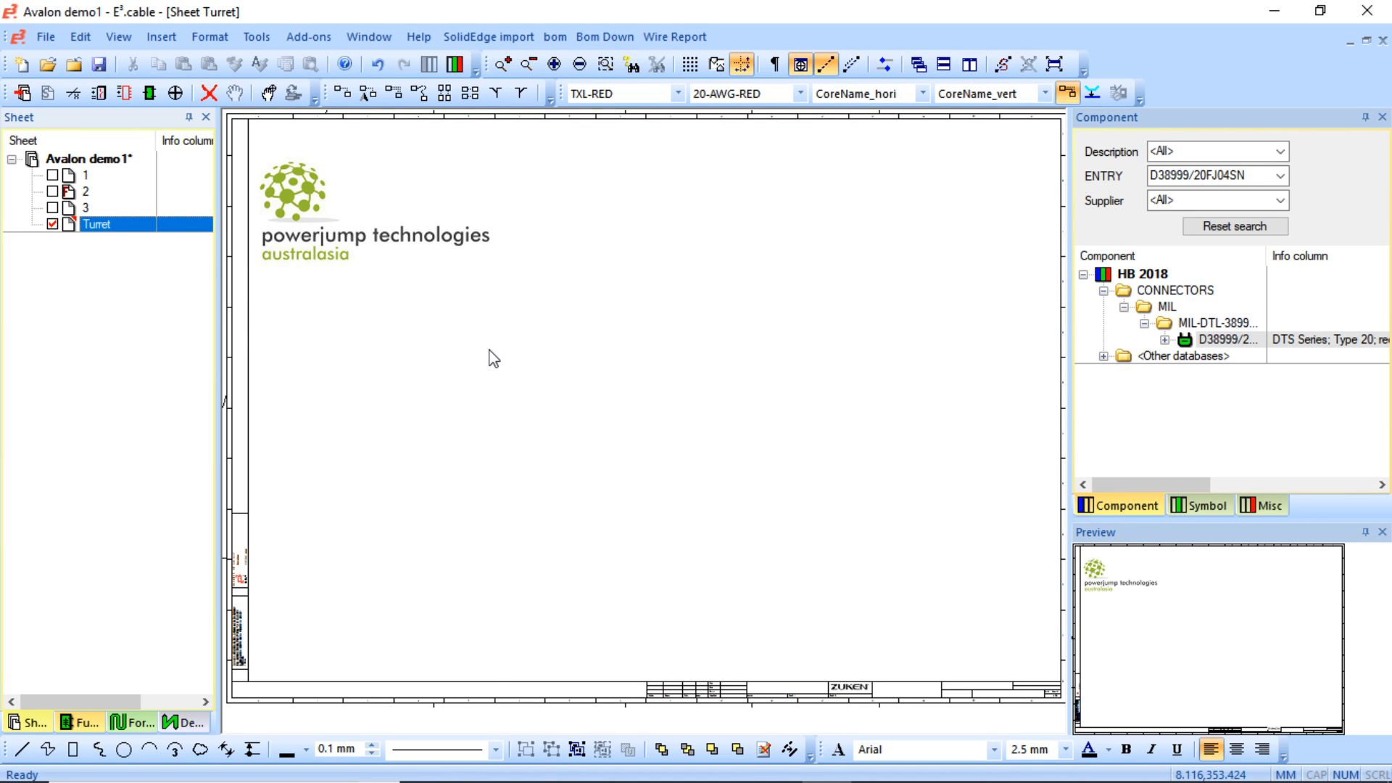
- Import the DWG/DXF vehicle drawing onto the Turret sheet at scale 0.064424, with X-offset 52.2 mm and Y-offset 40.8 mm
left_click(46, 36)
mouse_move(167, 198)
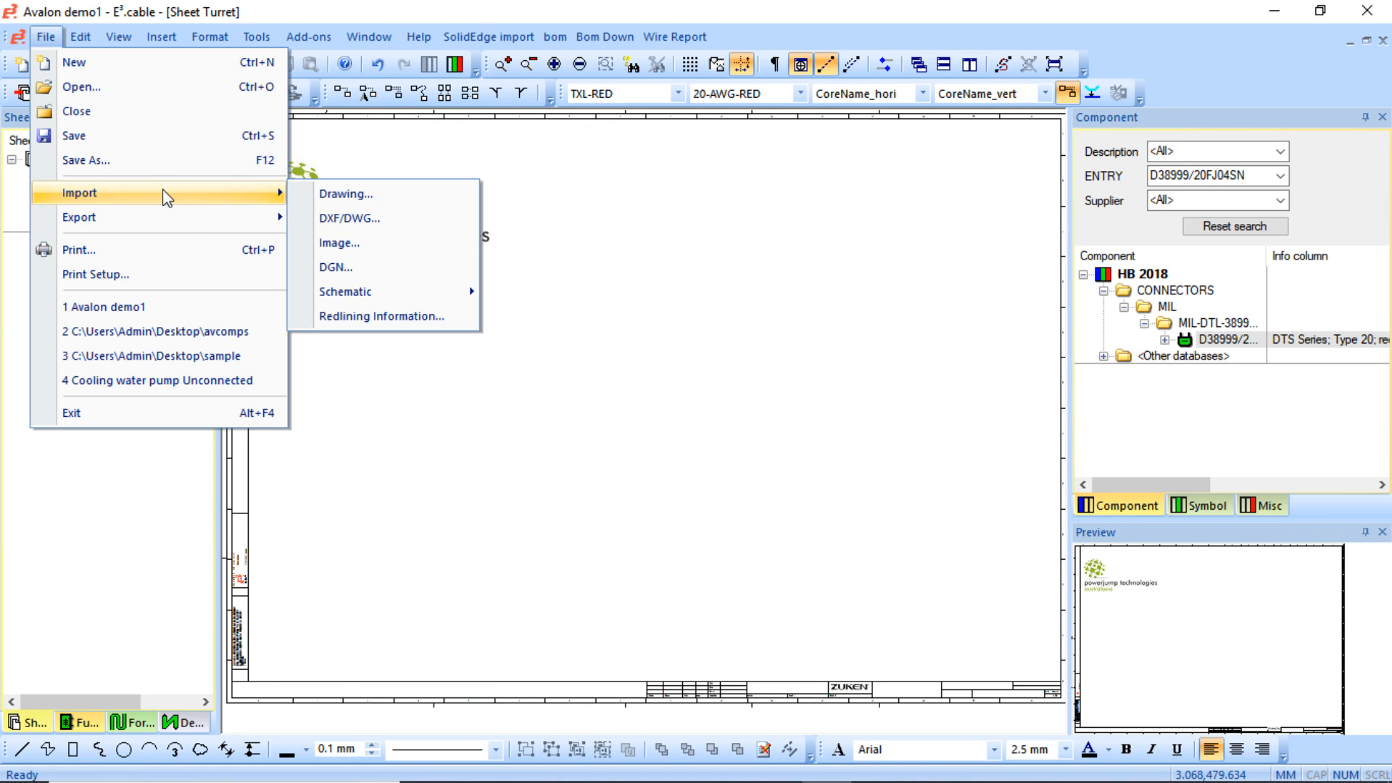
left_click(400, 217)
left_click(613, 103)
left_click(1168, 699)
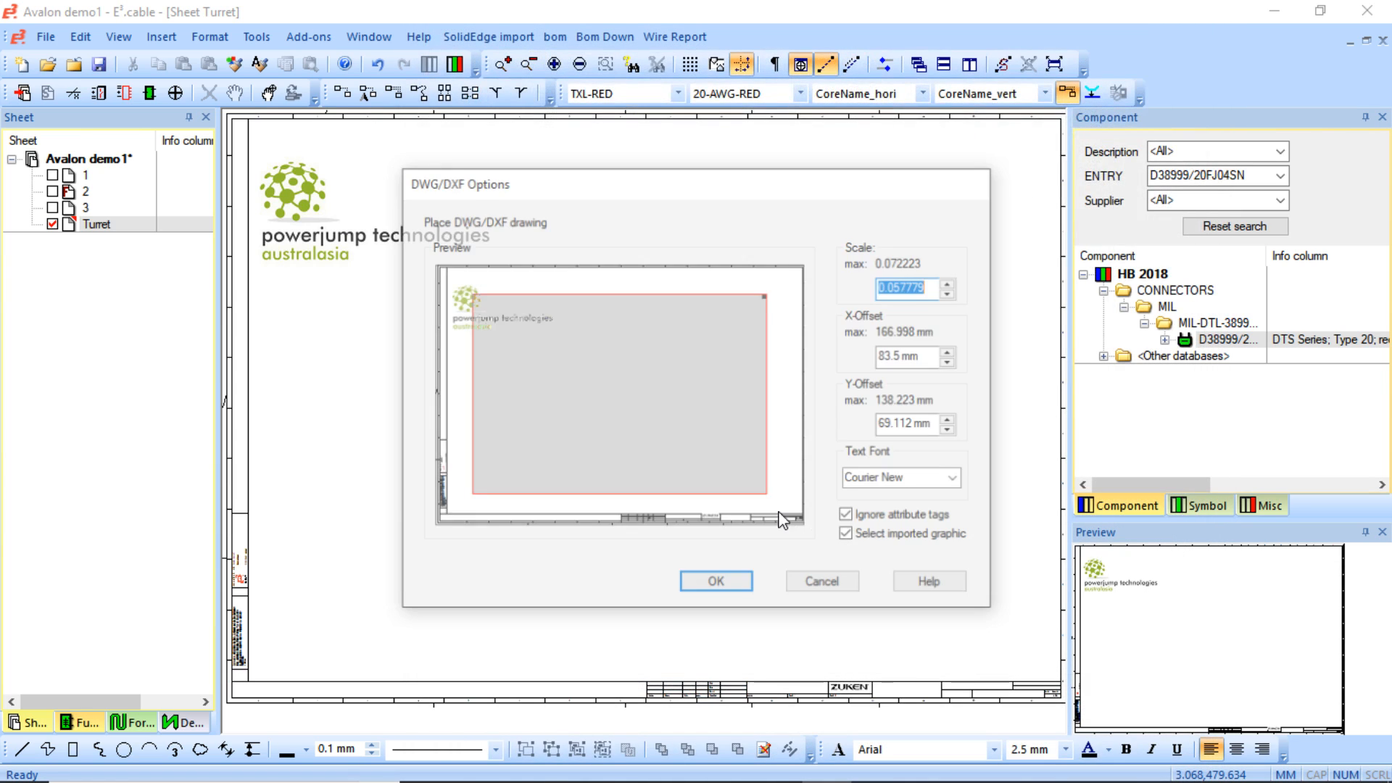
left_click_drag(764, 297, 802, 278)
mouse_move(743, 328)
left_mouse_down()
mouse_move(718, 351)
mouse_move(729, 341)
left_mouse_up()
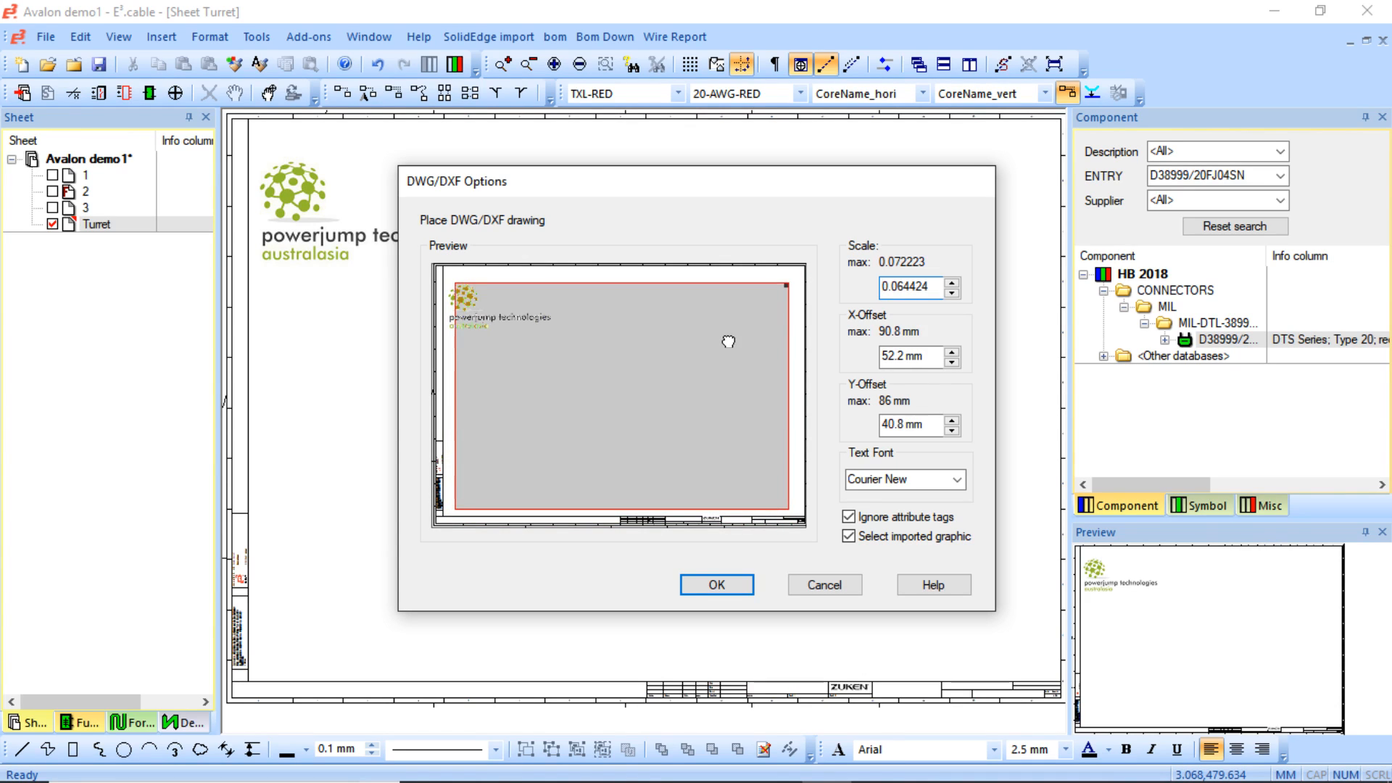
left_click(716, 586)
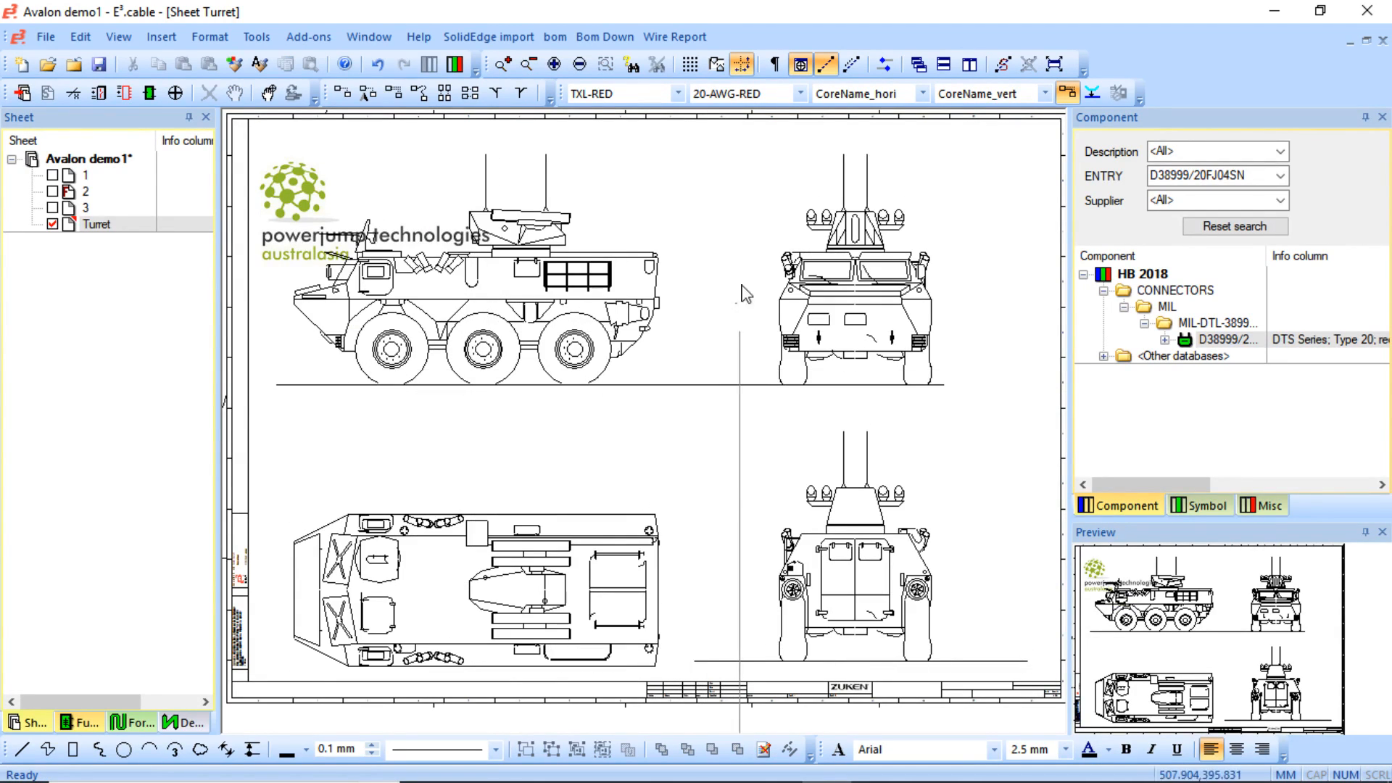
- Delete the vehicle's front, rear and top views from the Turret sheet, keeping only the side view
left_click_drag(733, 135, 1055, 689)
key("Delete")
left_click_drag(880, 673, 776, 700)
key("Delete")
key("Delete")
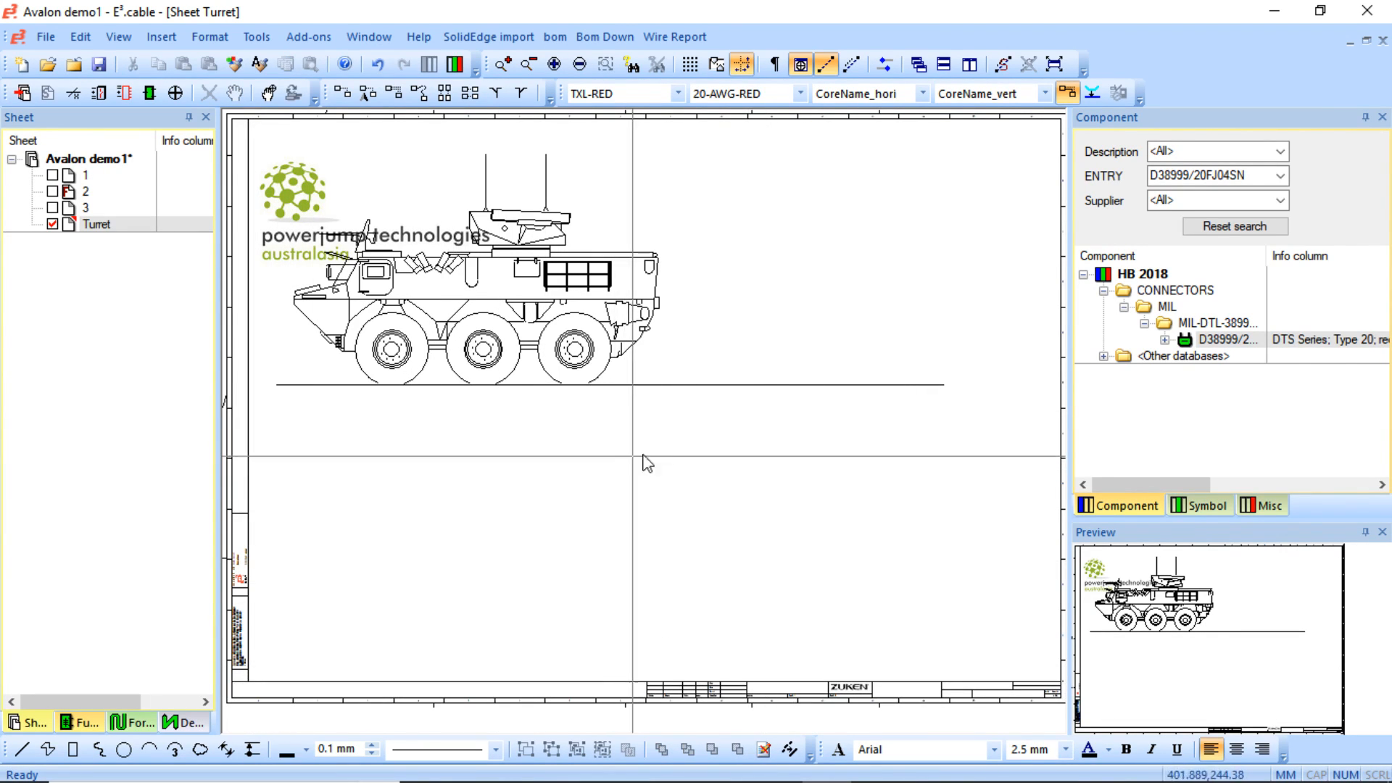
- Delete the front, lower and rear parts of the vehicle hull, including wheels and ground line, around the turret
left_click_drag(263, 133, 464, 464)
key("Delete")
left_click_drag(944, 491, 255, 264)
key("Delete")
left_click_drag(798, 396, 612, 222)
key("Delete")
- Delete the leftover hull line pieces beside the turret's base
left_click_drag(429, 247, 485, 294)
key("Delete")
middle_click_drag(417, 217, 720, 367)
mouse_move(424, 329)
left_mouse_down()
mouse_move(700, 431)
mouse_move(433, 327)
left_mouse_up()
key("Delete")
key("Delete")
- Select all the remaining turret graphics and group them
scroll(573, 392, "down", 2)
scroll(581, 389, "down", 1)
left_click_drag(368, 159, 855, 356)
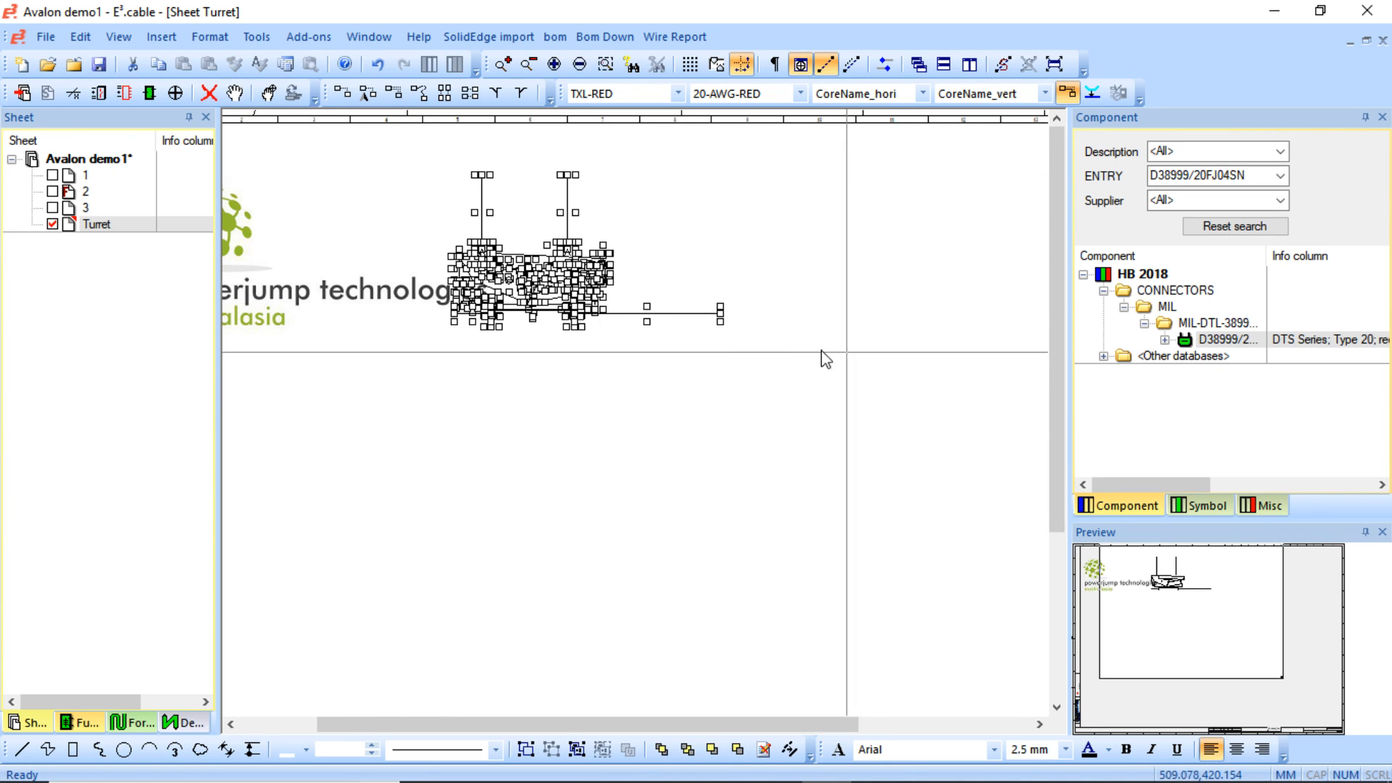
right_click(631, 322)
left_click(709, 407)
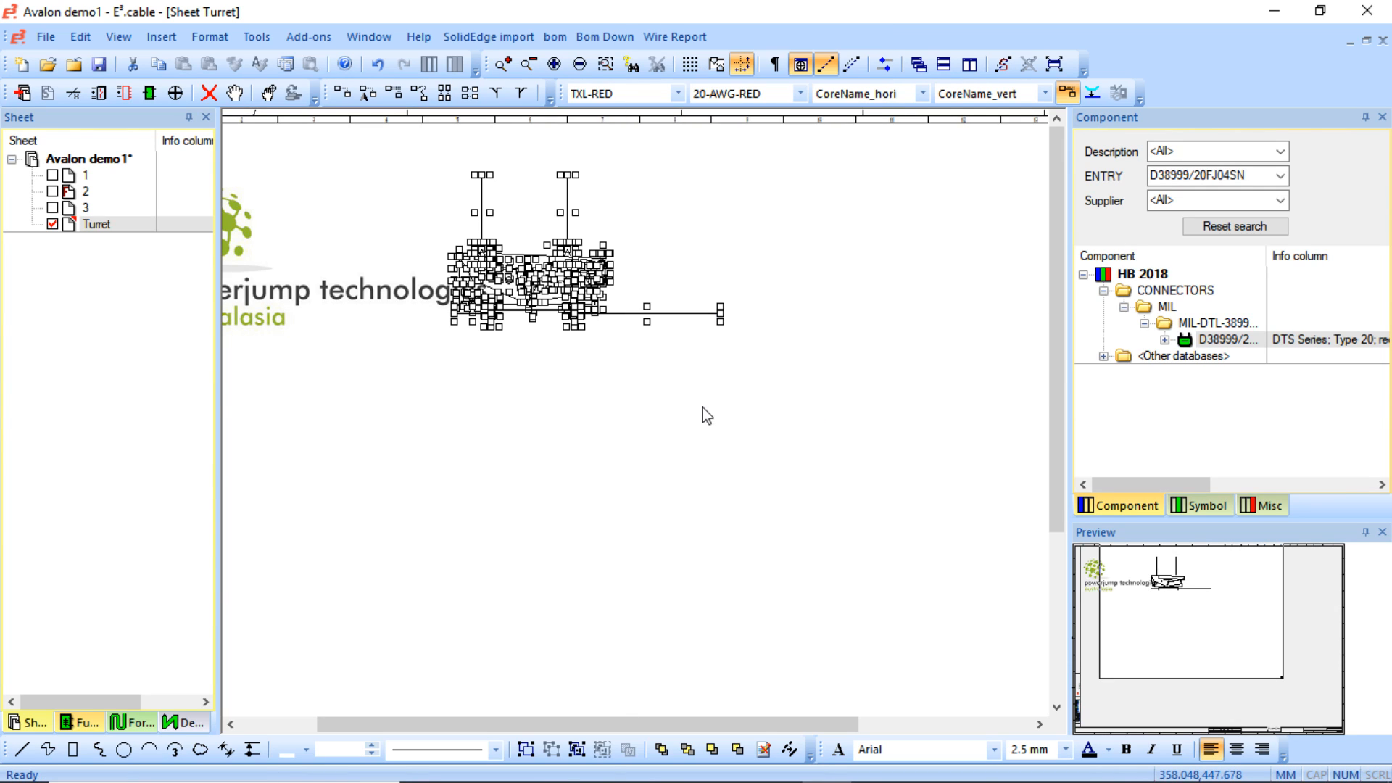
- Enlarge the grouped turret graphic in two stages and move it down toward the middle of the sheet
left_click_drag(700, 313, 1028, 578)
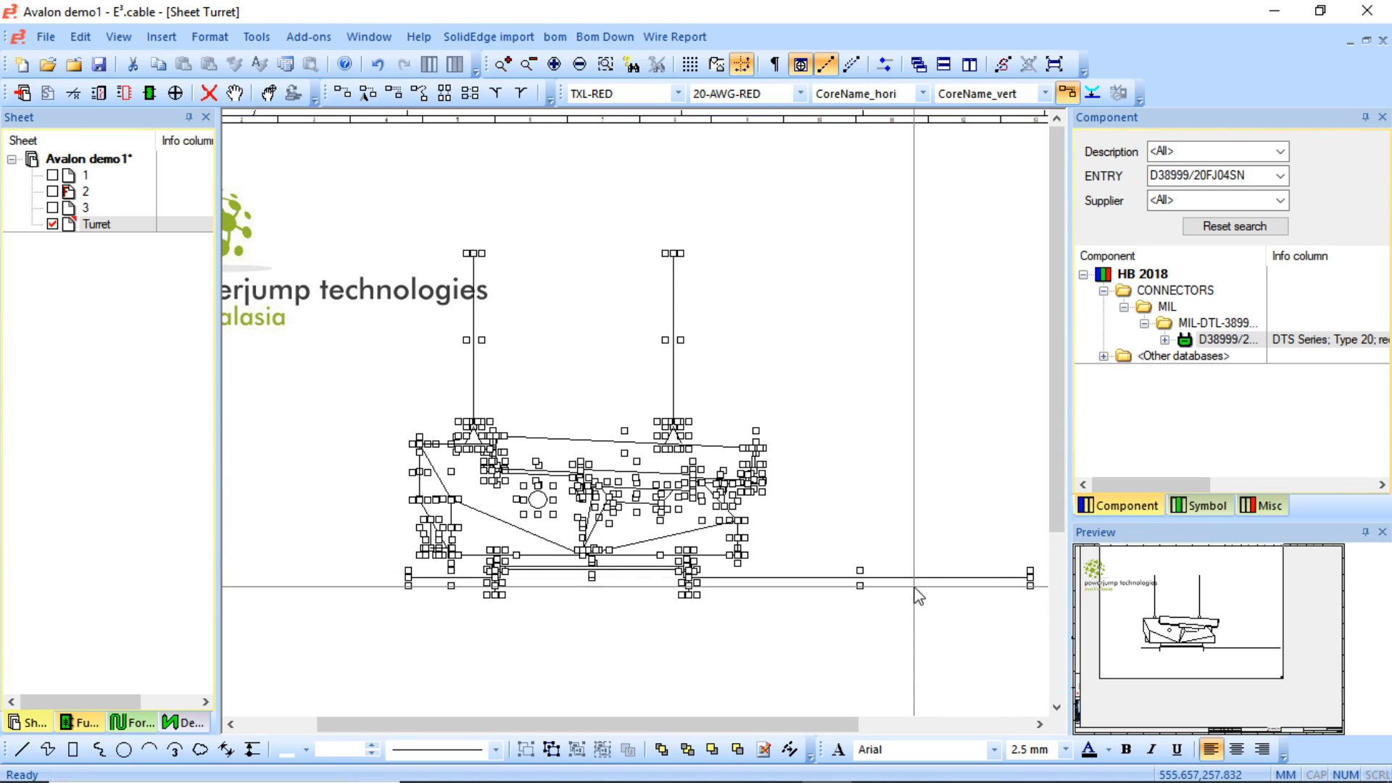
scroll(914, 586, "down", 2)
left_click_drag(877, 444, 1043, 451)
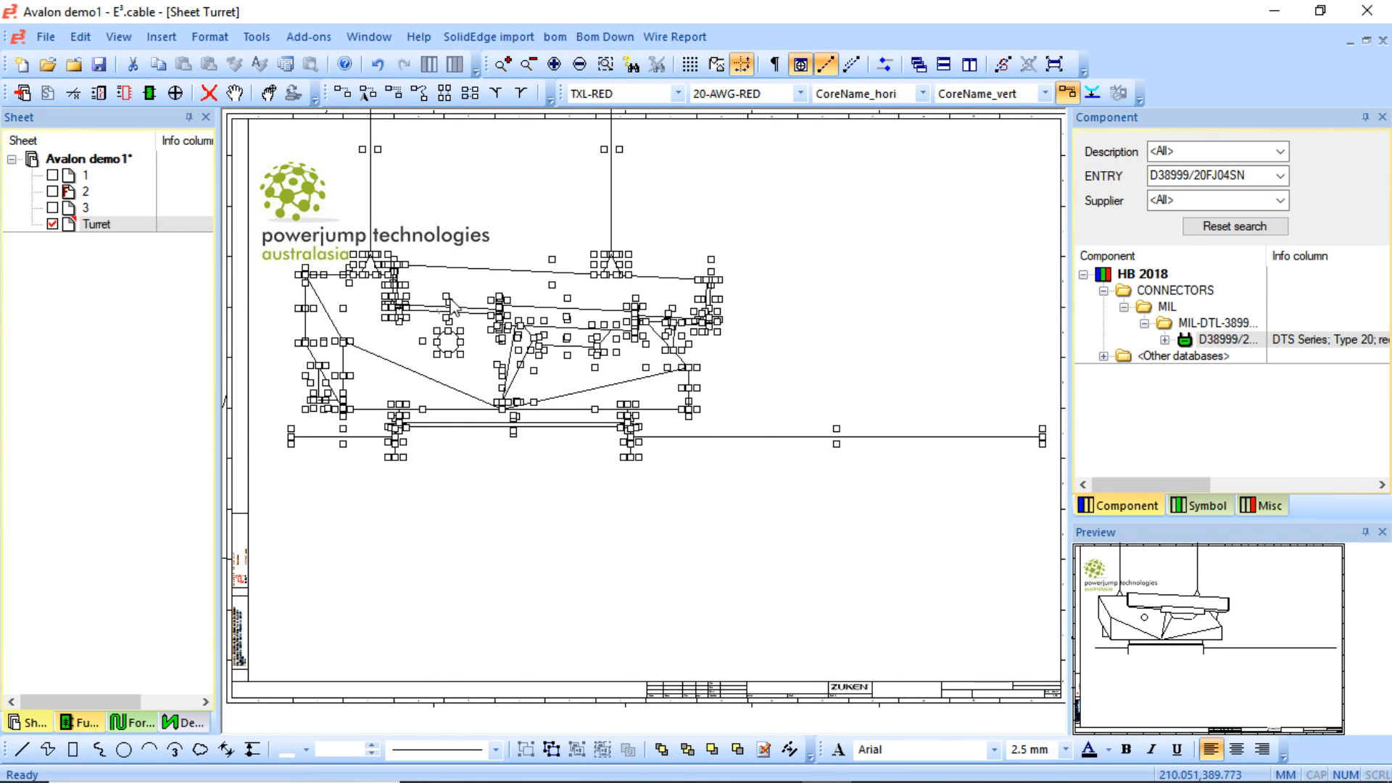
left_click_drag(496, 272, 630, 372)
left_click(926, 533)
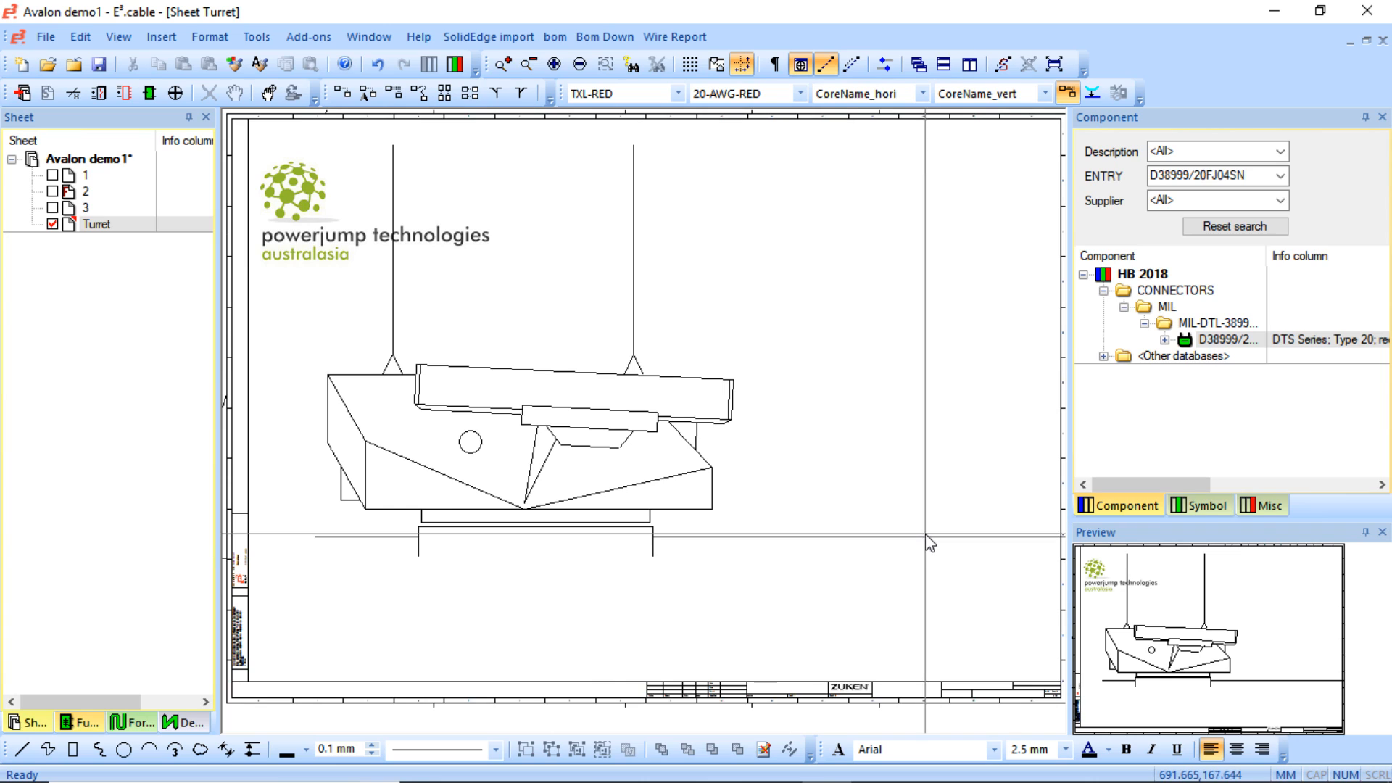
- Ungroup the turret graphics and delete the long base line extending to the right of the turret
right_click(899, 541)
left_click(892, 539)
left_click(891, 538)
right_click(889, 538)
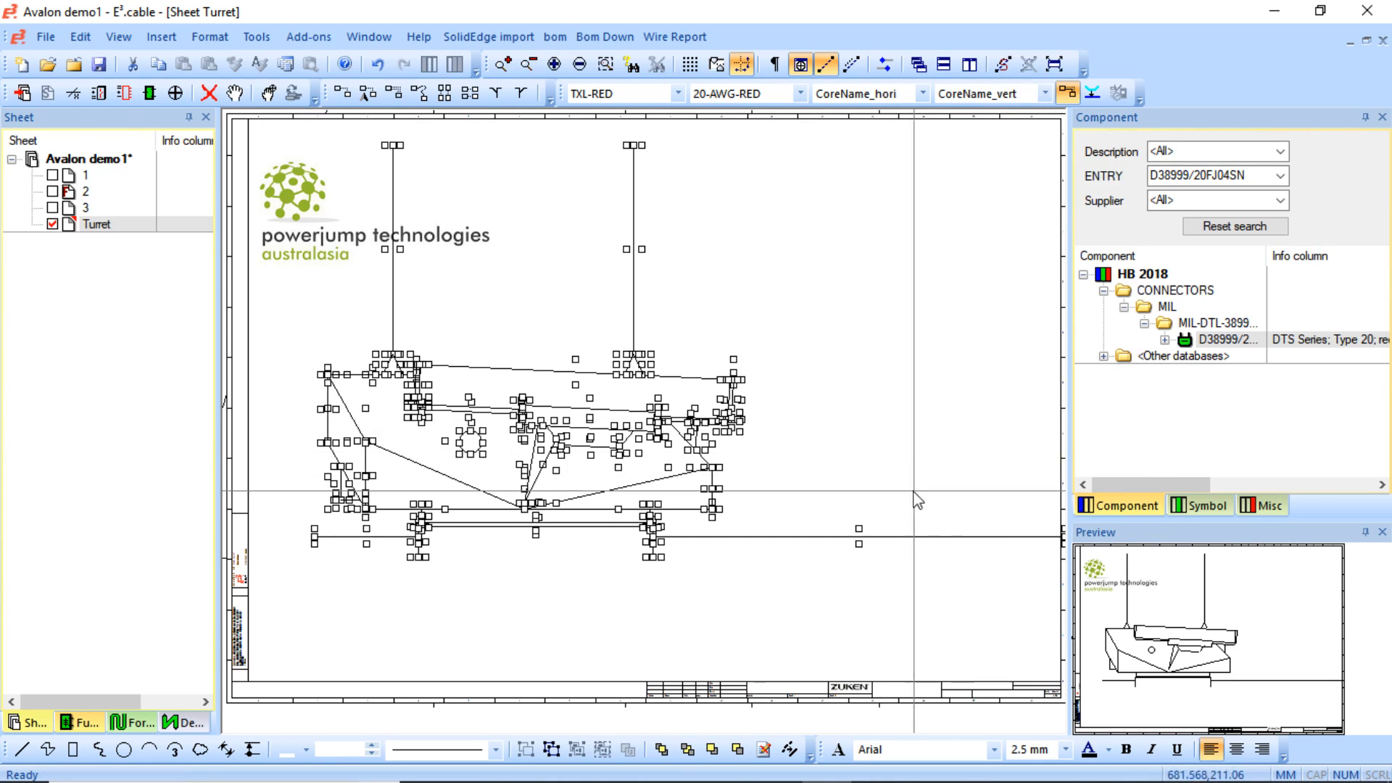
right_click(891, 536)
left_click(966, 440)
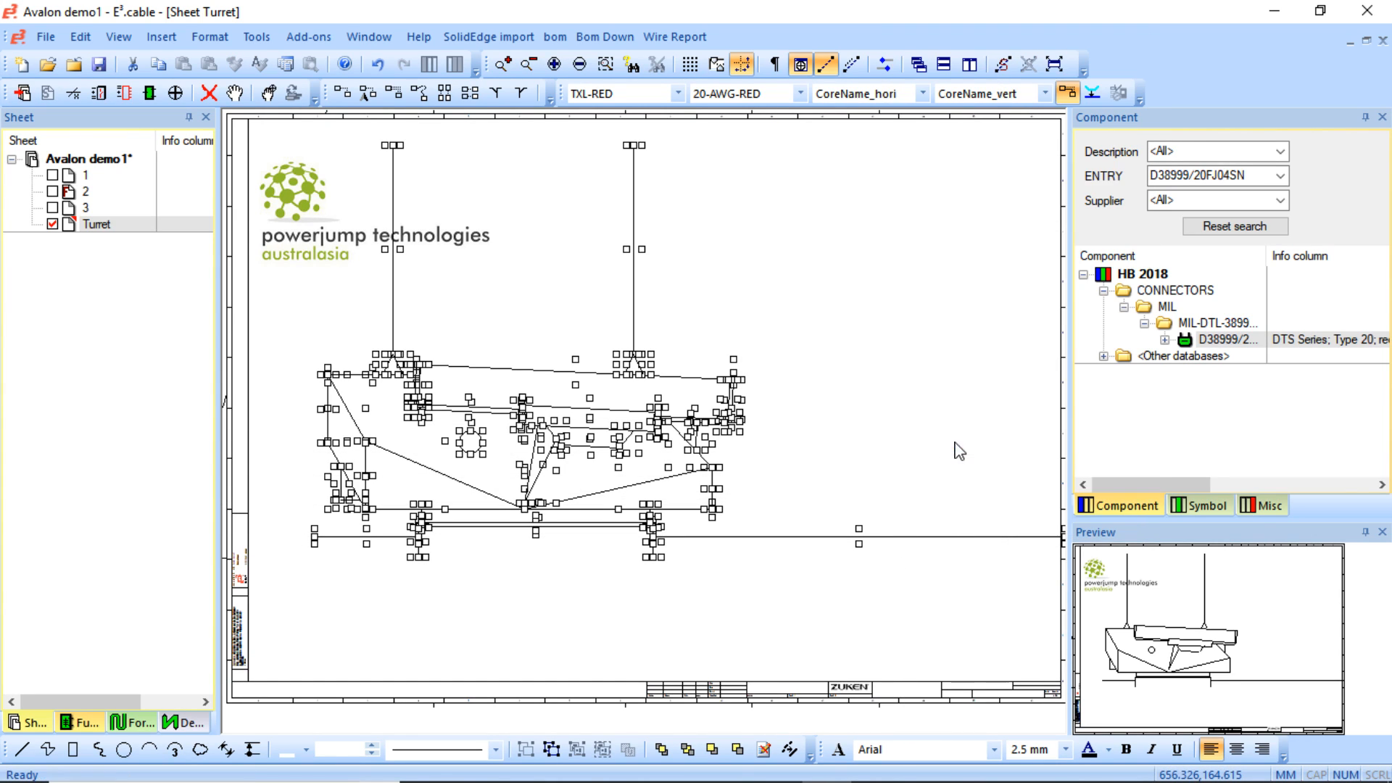
key("Delete")
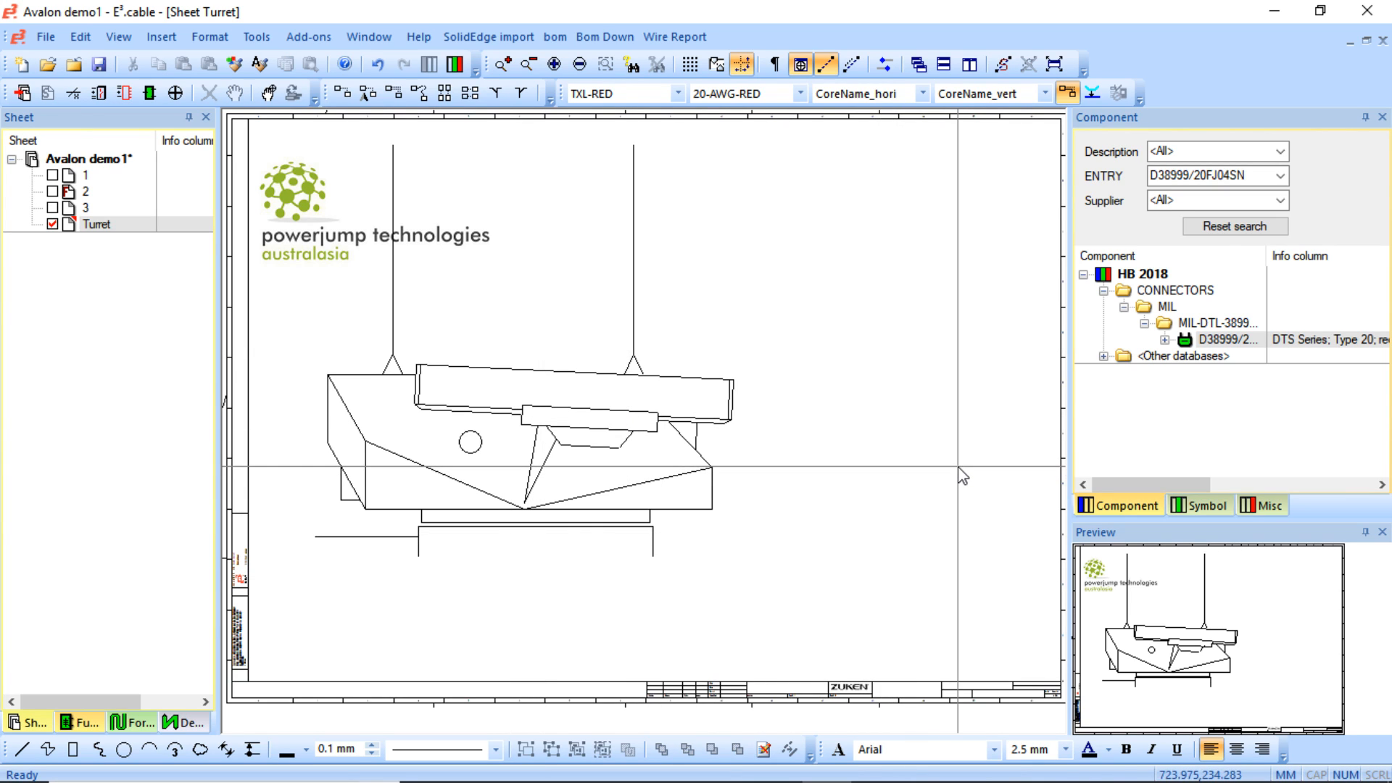
- Select all the turret graphics and move them toward the right side of the Turret sheet
key("ctrl+a")
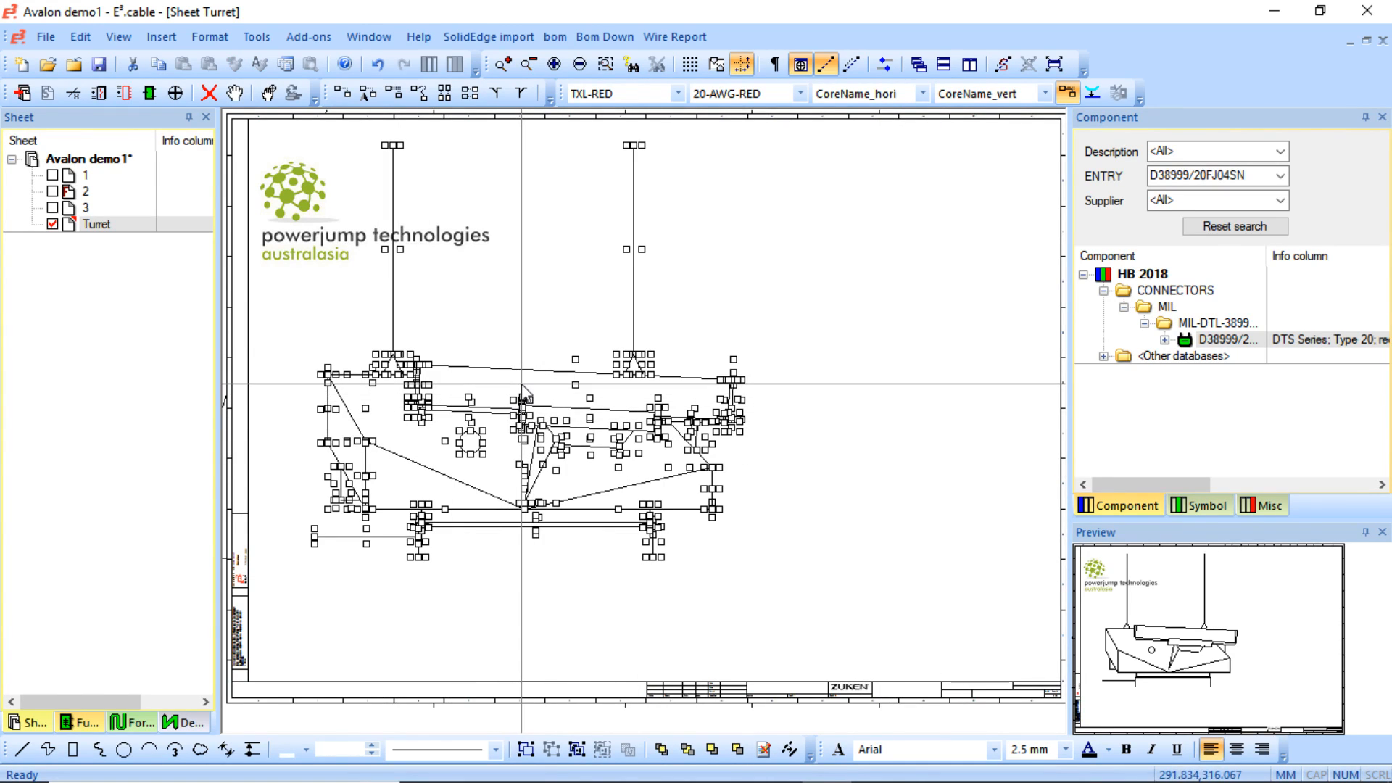
key("Delete")
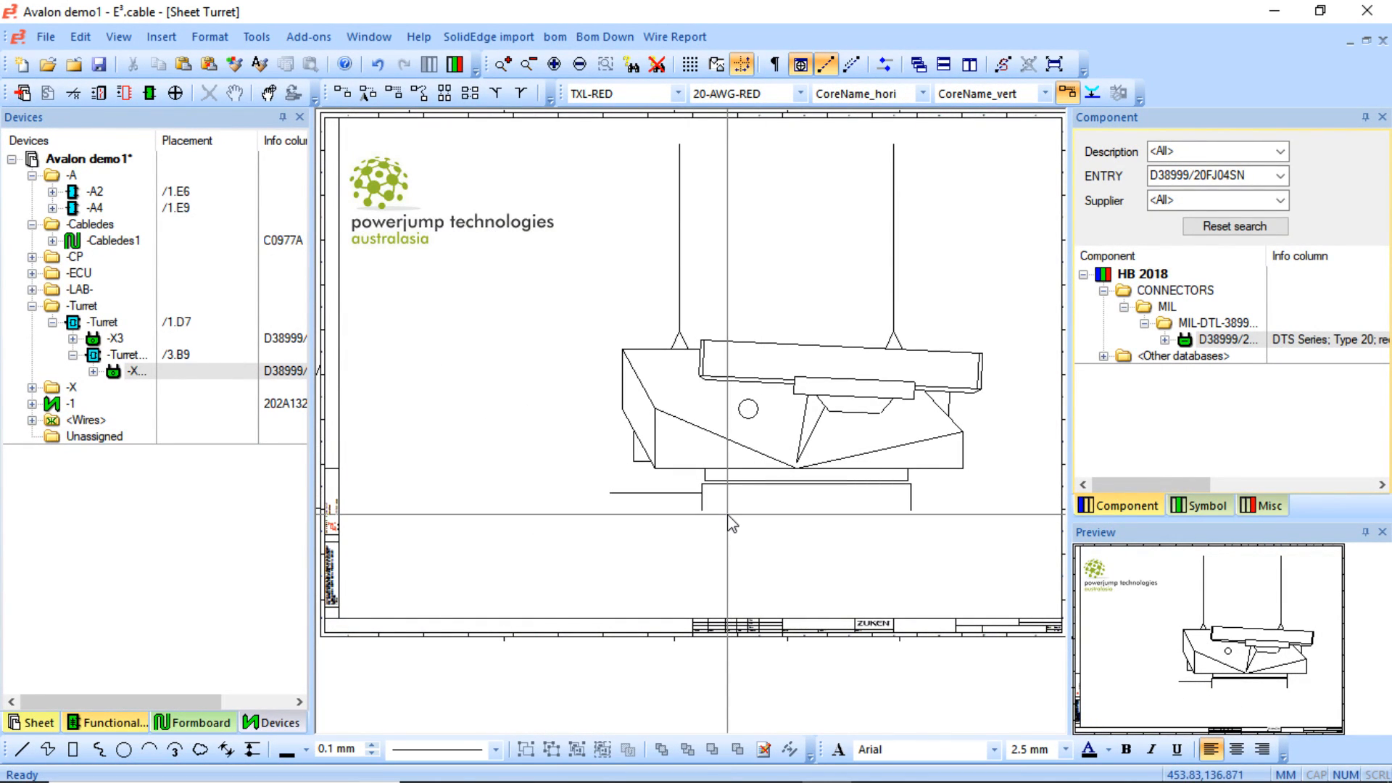
- Place the nested -X3 connector inside the hierarchy as single pins with the MilSymbolReceptacle connector view, left of the turret drawing
left_click(128, 377)
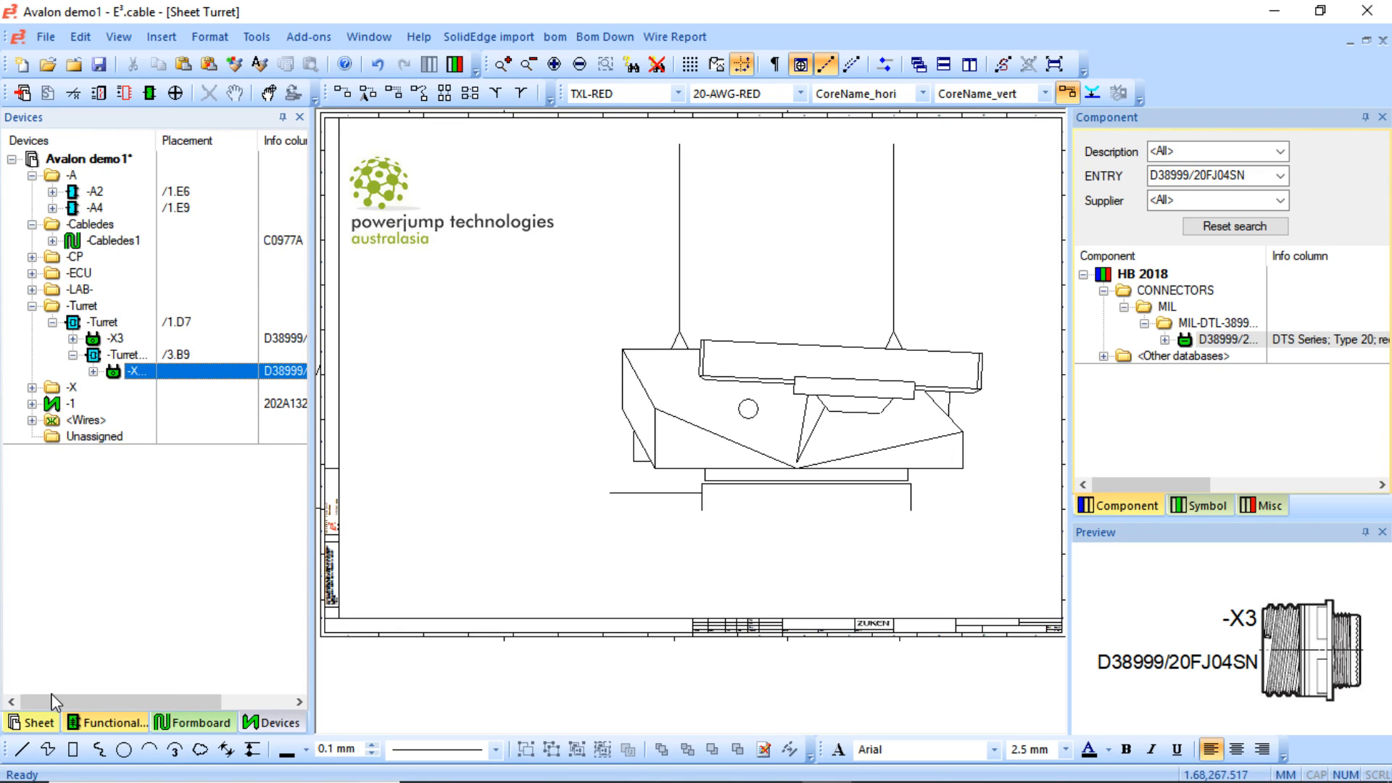
left_click(137, 357)
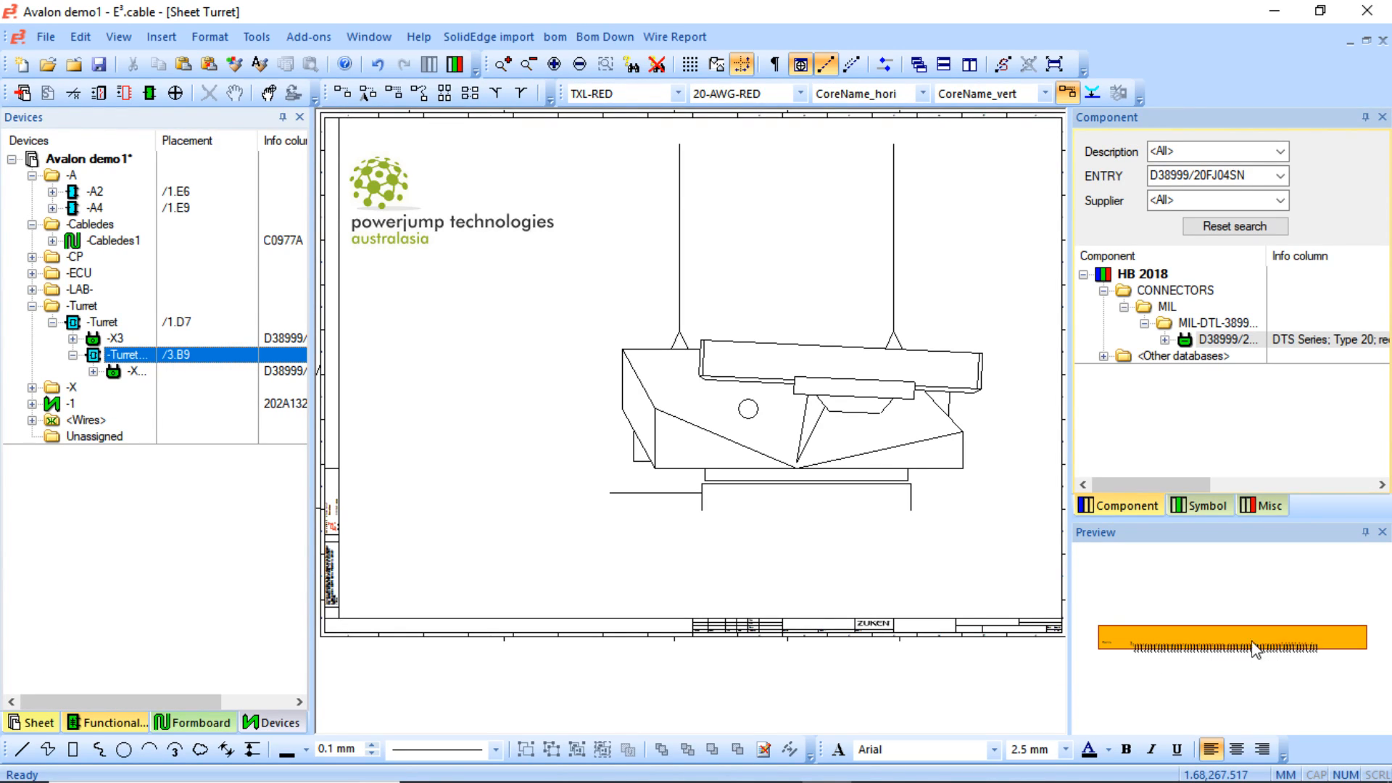
left_click(119, 371)
right_click(119, 369)
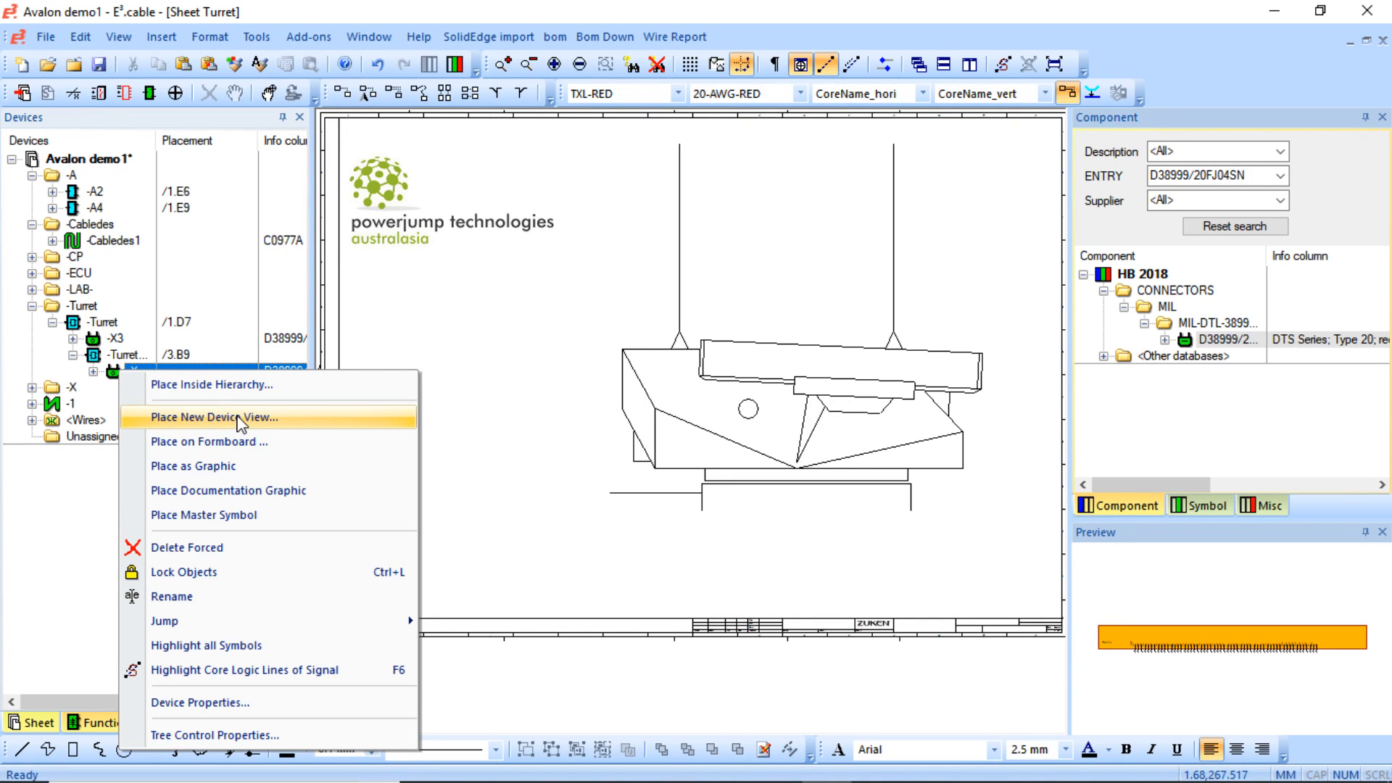
left_click(217, 384)
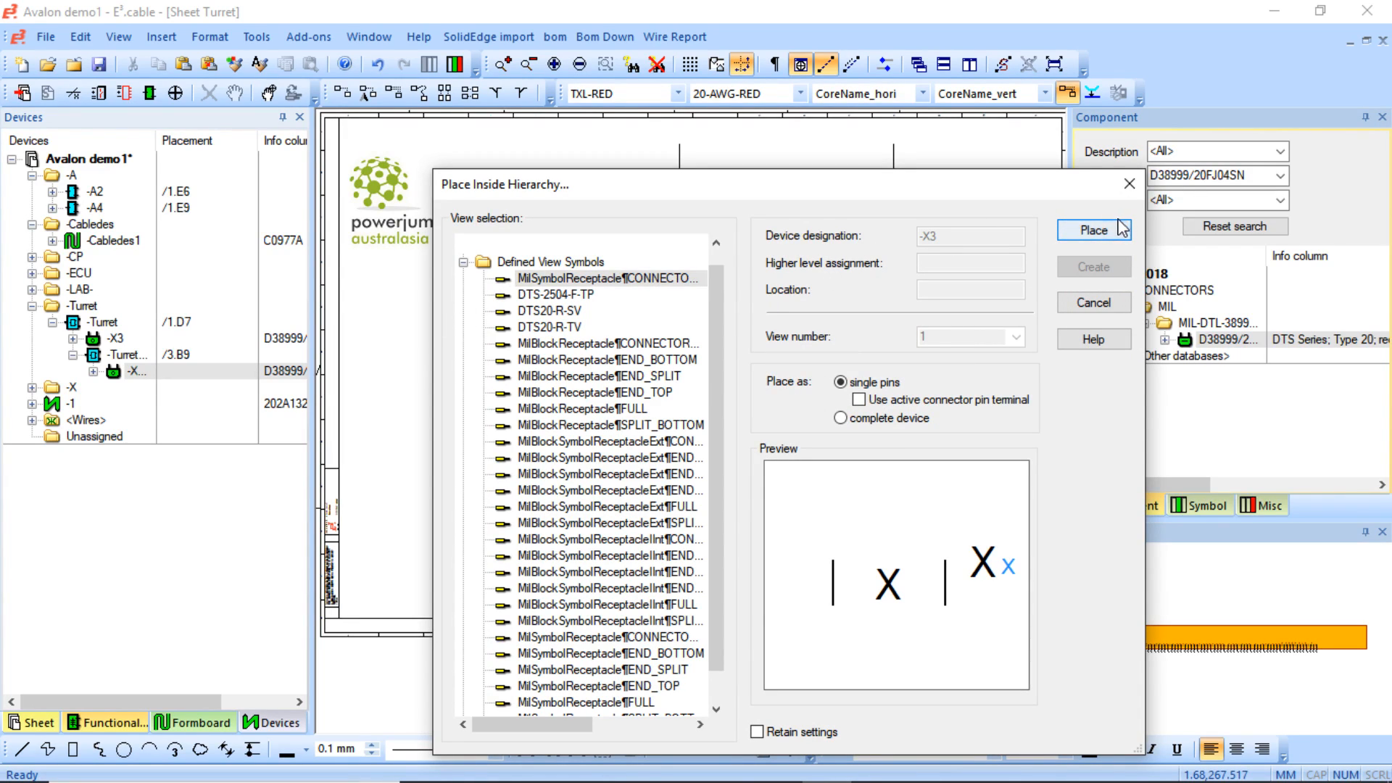
left_click(1094, 230)
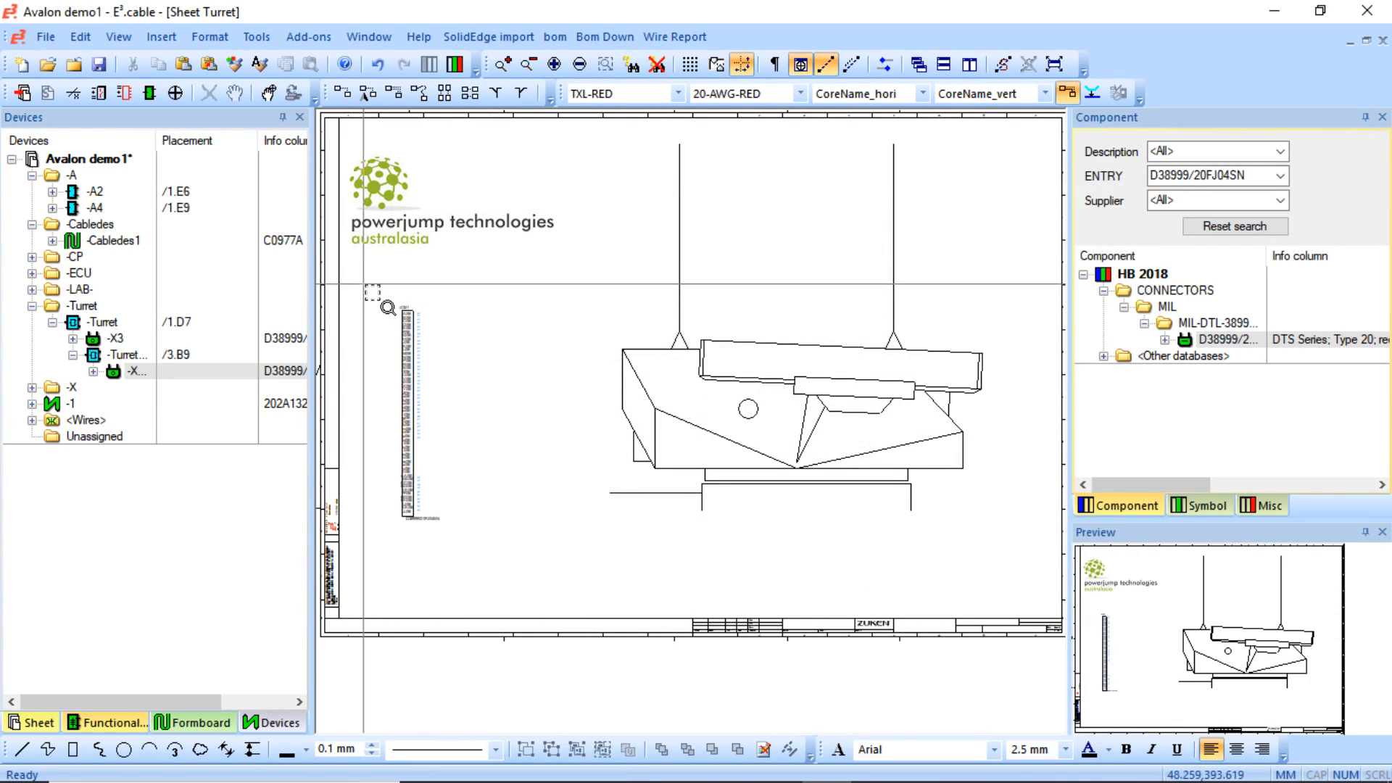
scroll(369, 294, "up", 5)
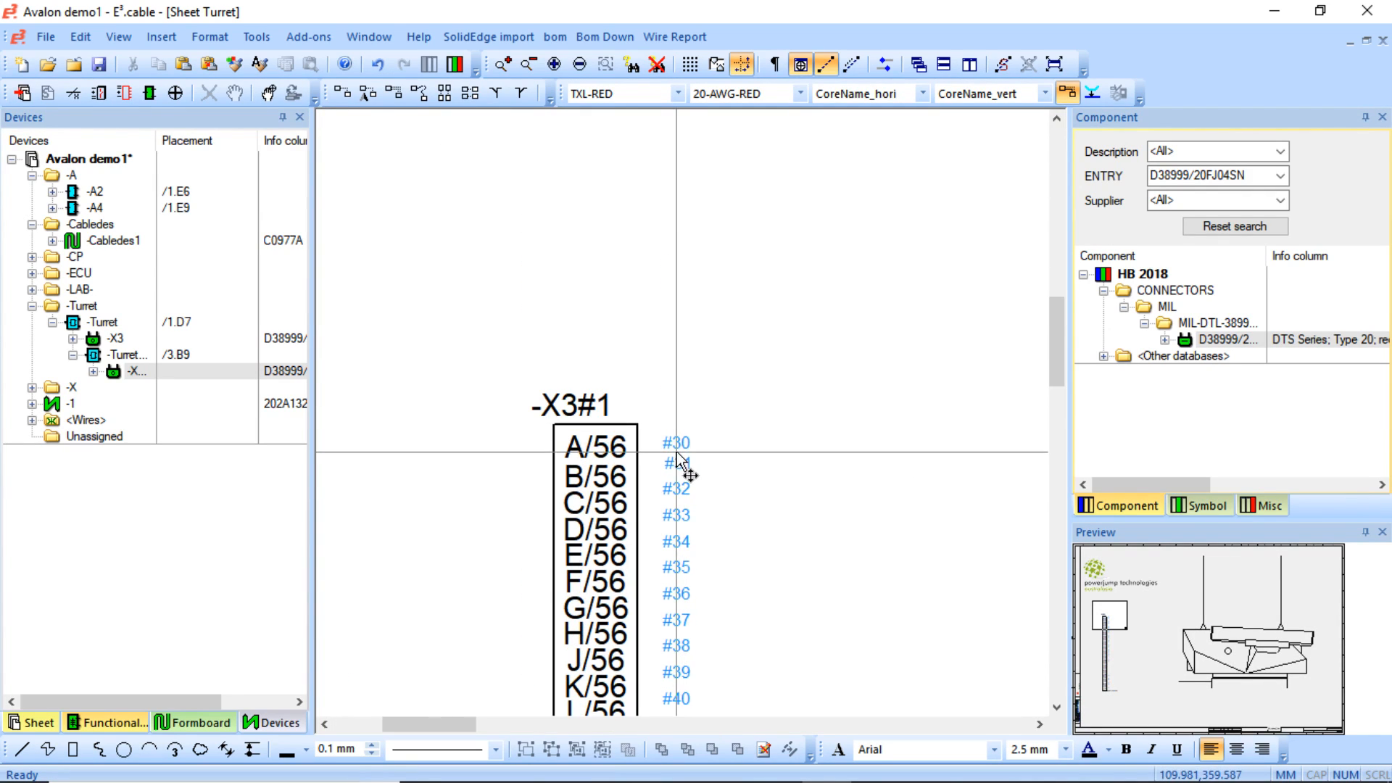
left_click(678, 457)
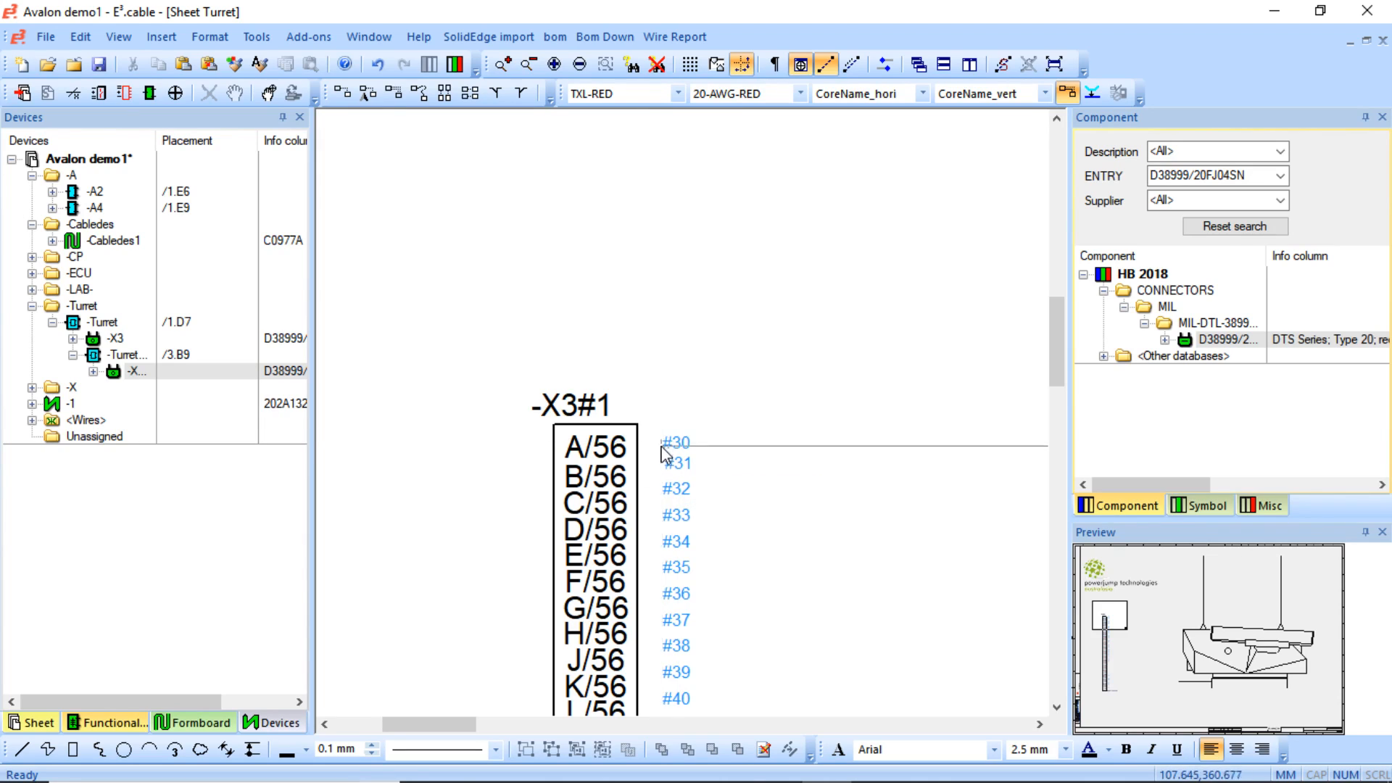
- Draw three horizontal connections to the right from pins s, u and t of the placed -X3 connector
scroll(668, 457, "down", 15)
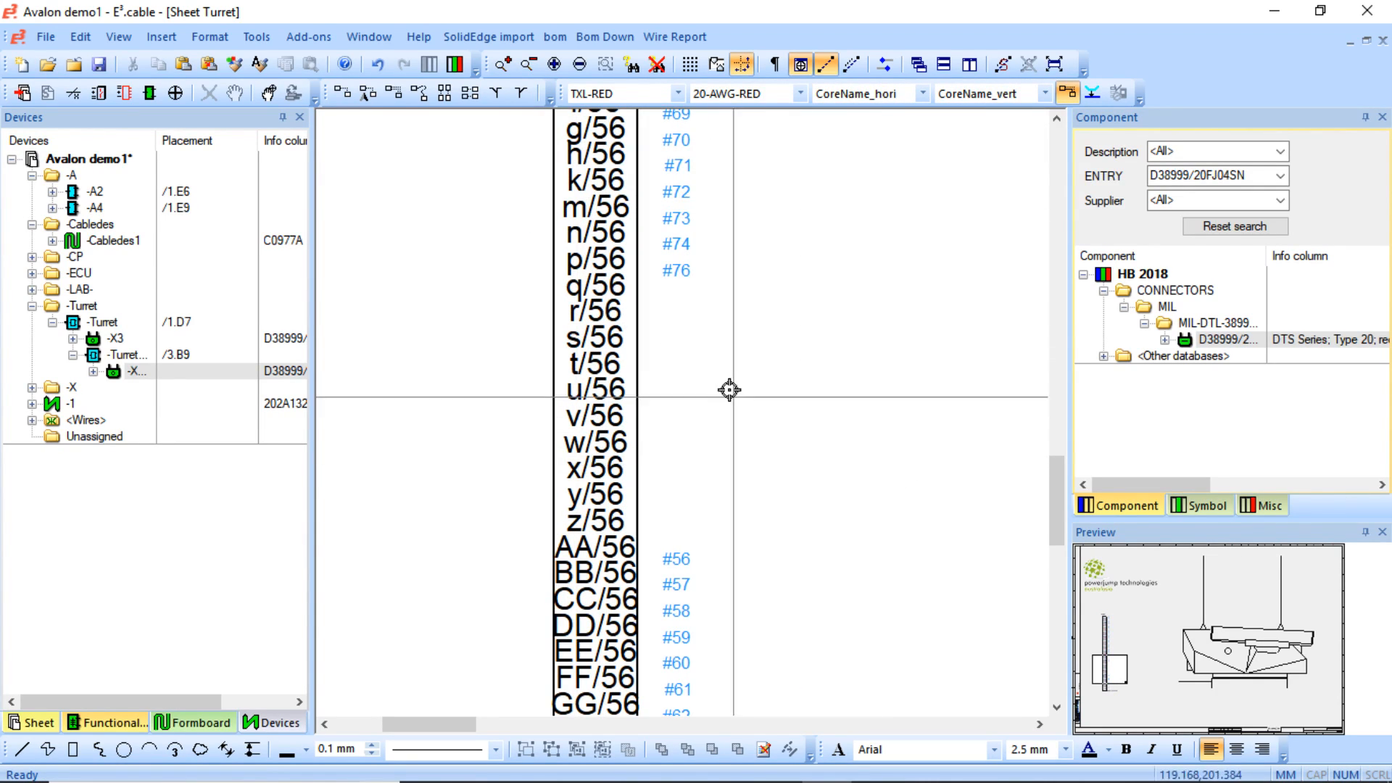
left_click_drag(637, 337, 976, 335)
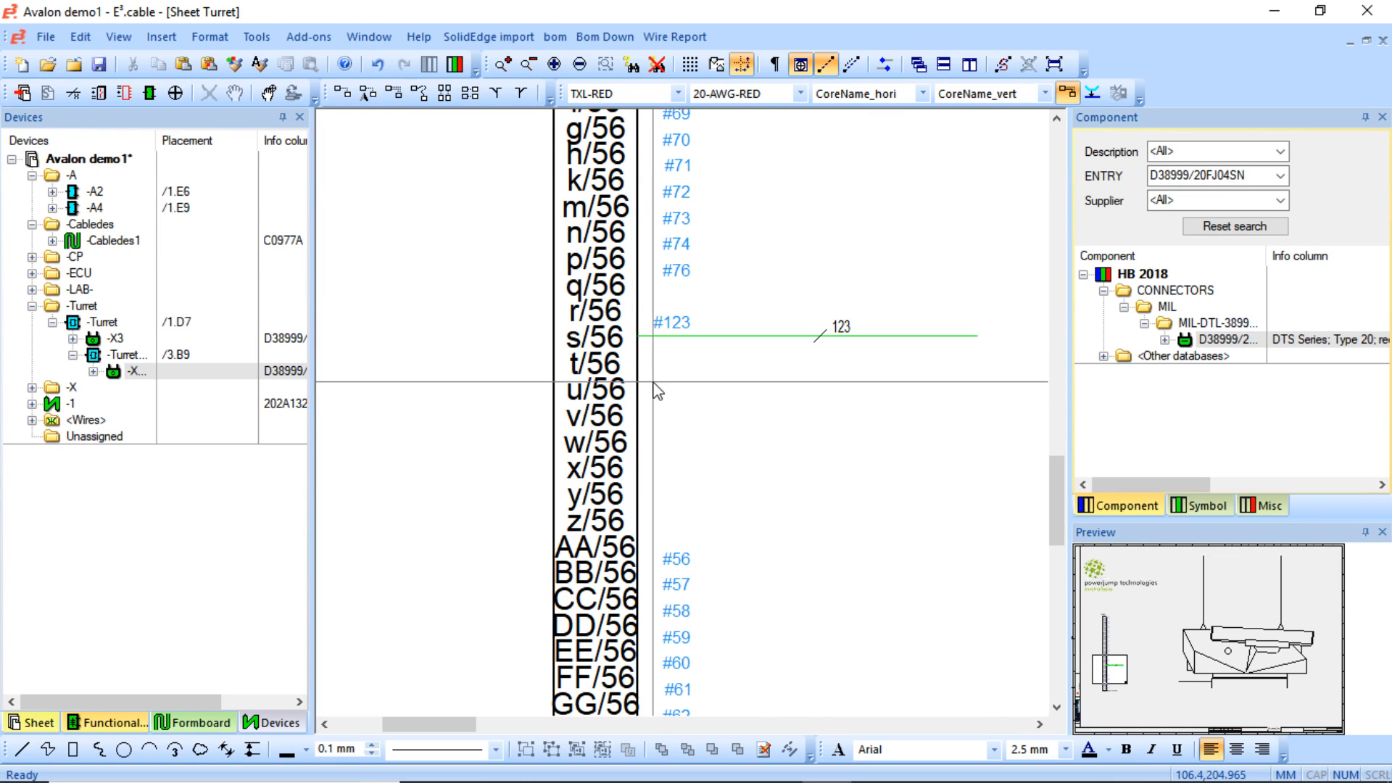
mouse_move(638, 388)
left_mouse_down()
mouse_move(964, 379)
mouse_move(951, 388)
left_mouse_up()
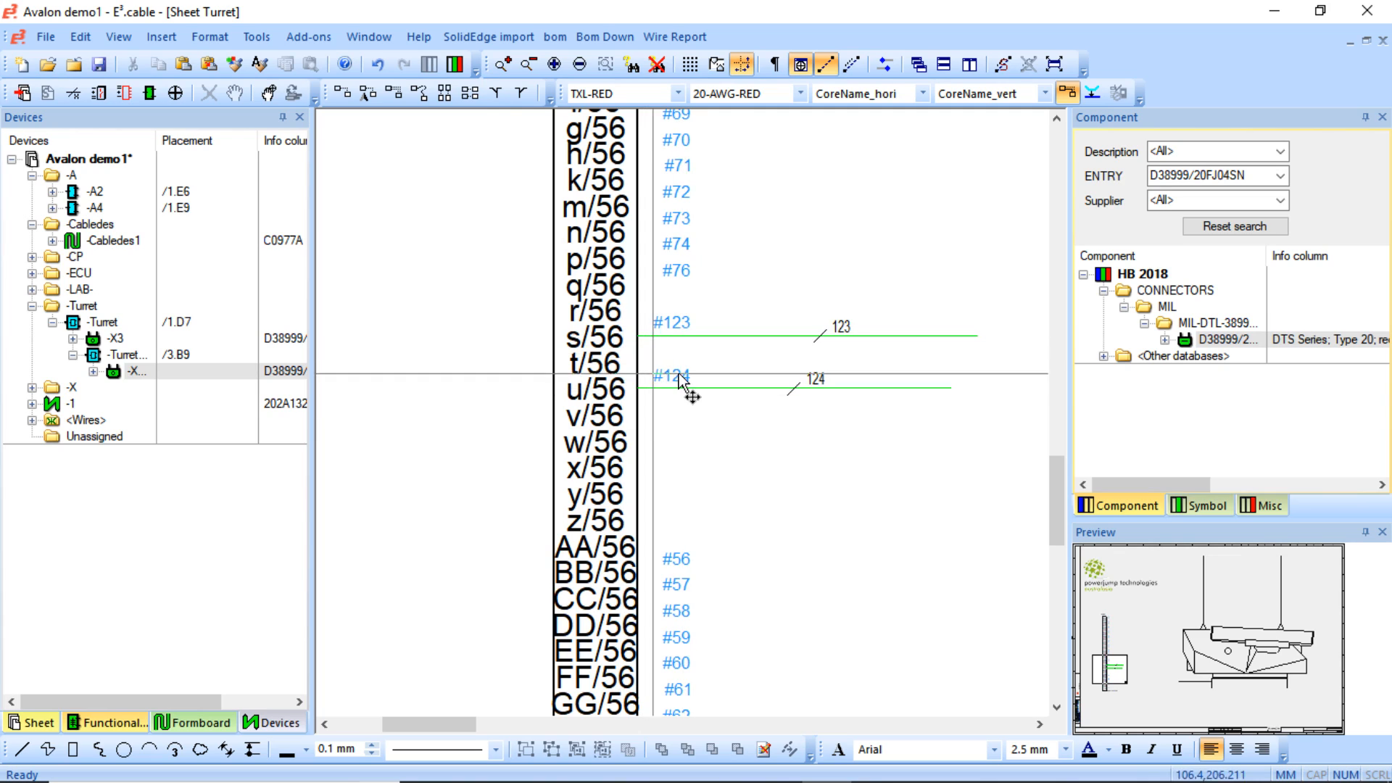
mouse_move(633, 354)
left_mouse_down()
mouse_move(907, 348)
mouse_move(964, 367)
mouse_move(951, 362)
left_mouse_up()
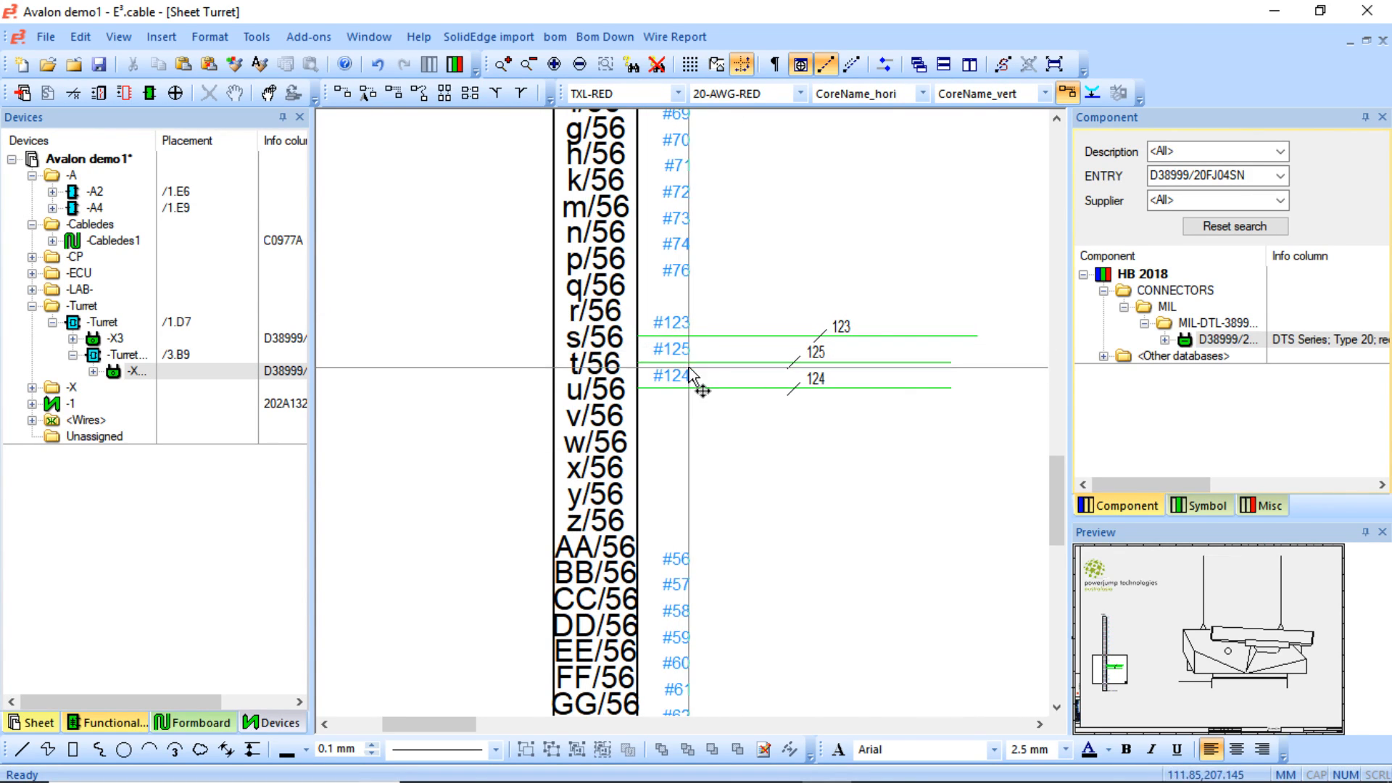
mouse_move(707, 373)
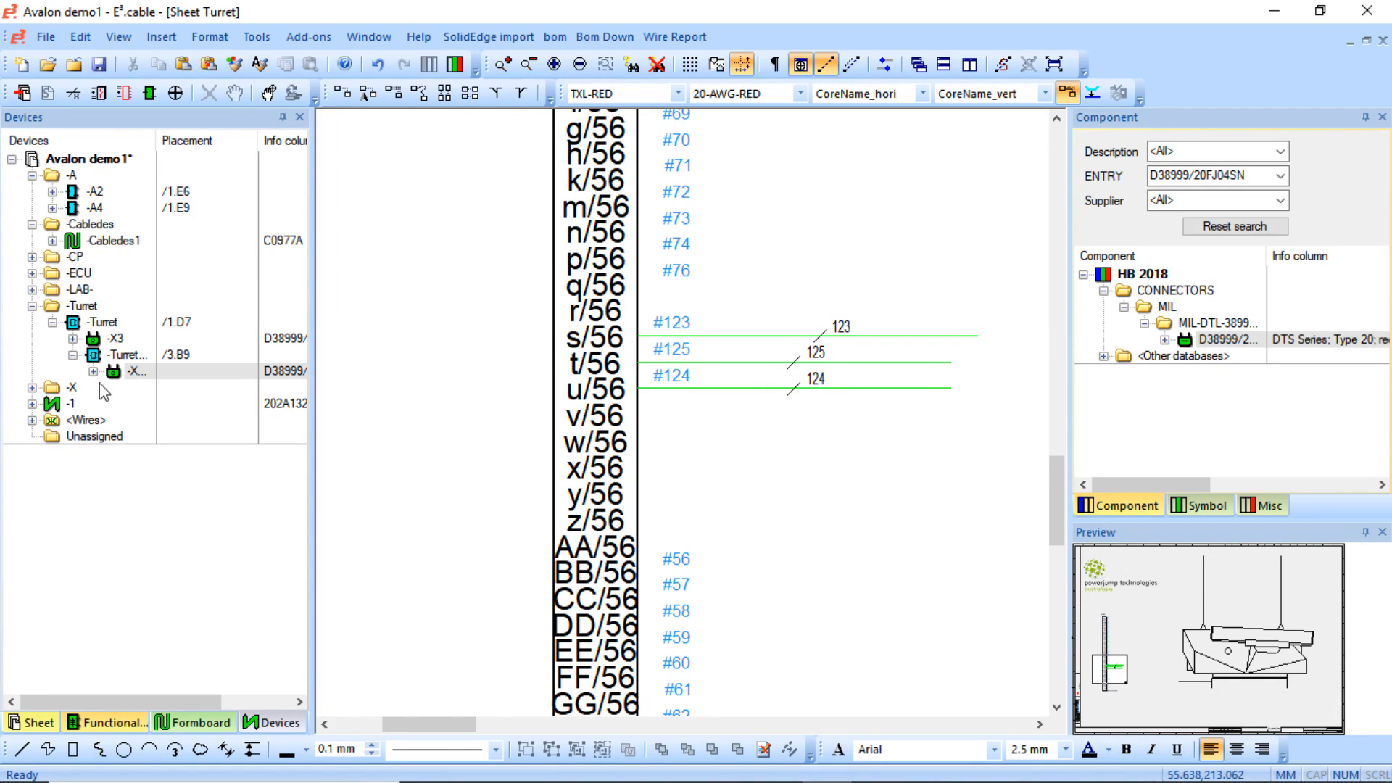
- Open sheet 1 and display the connection properties of the -X6 connector below the -Turret block
left_click(38, 723)
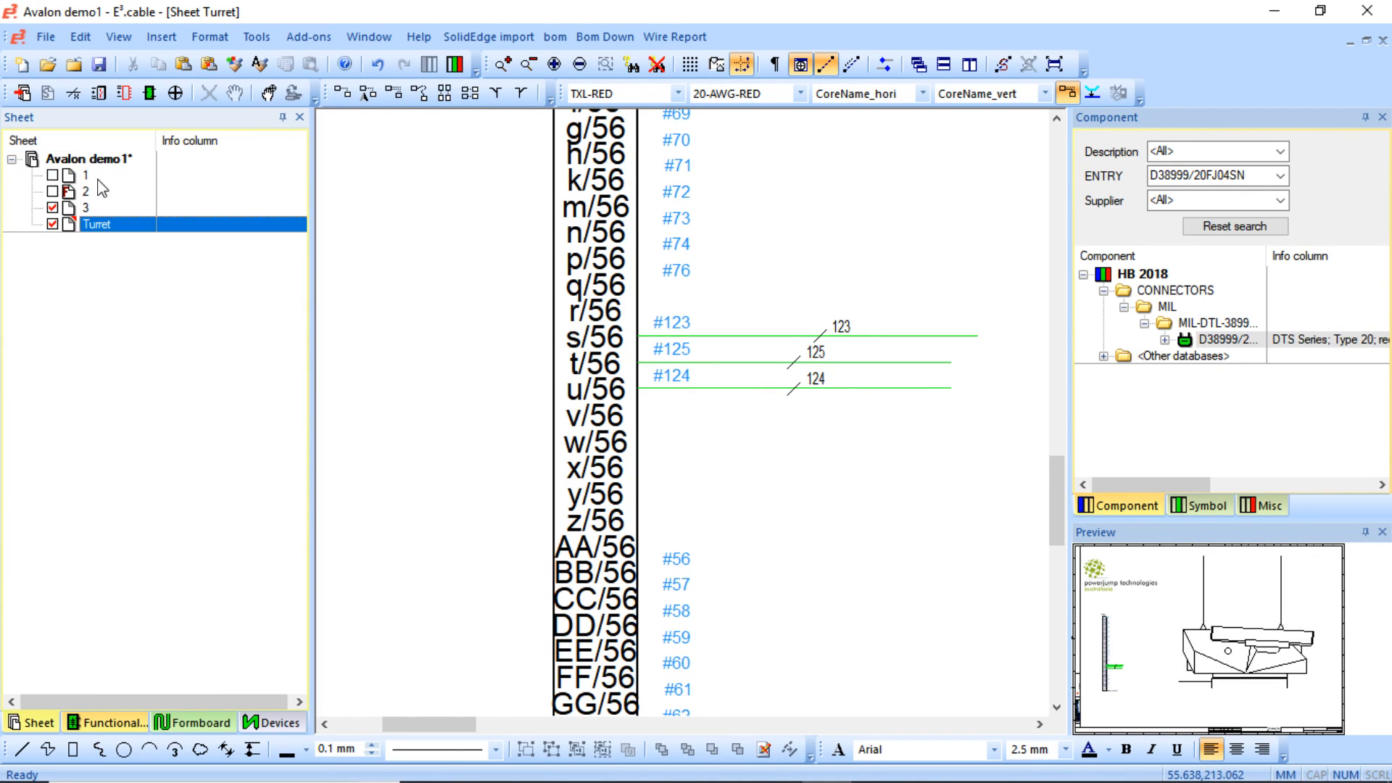
double_click(94, 176)
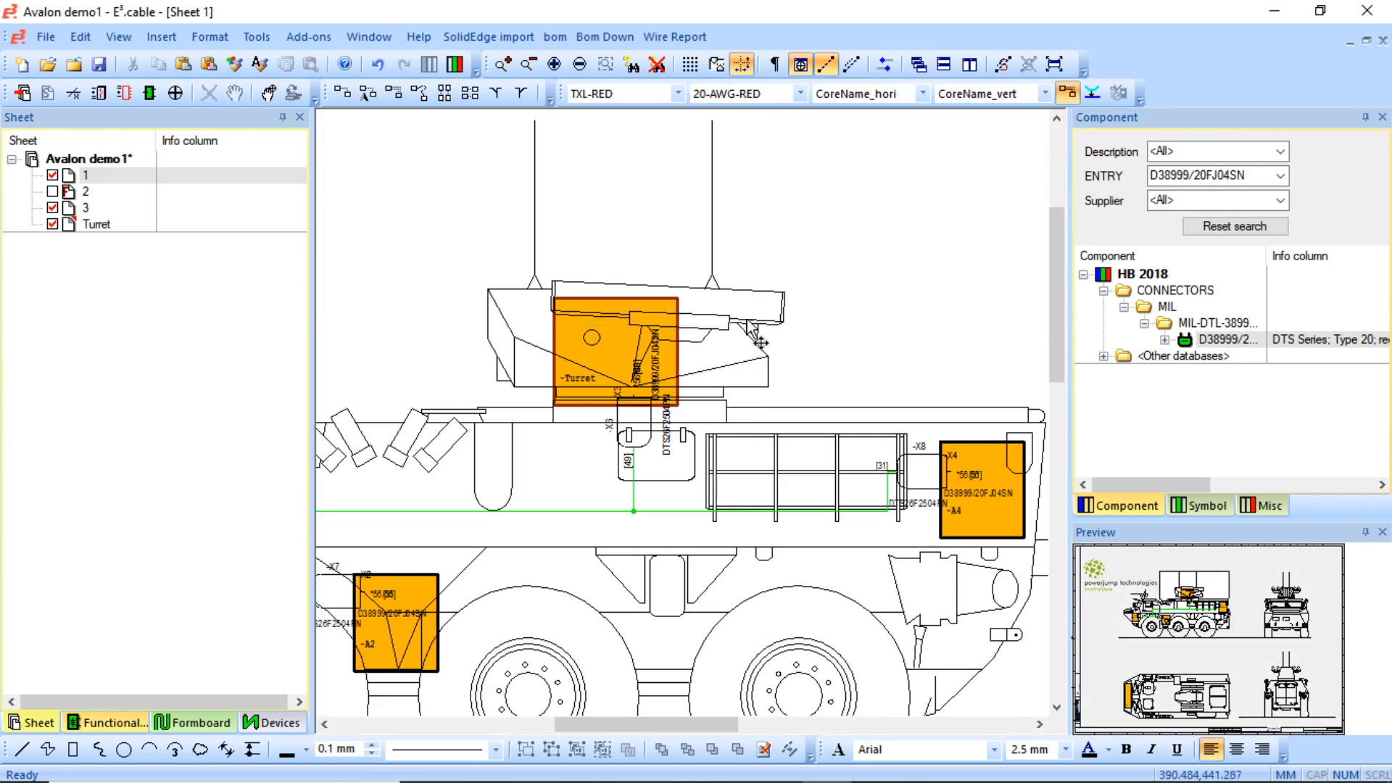
right_click(628, 411)
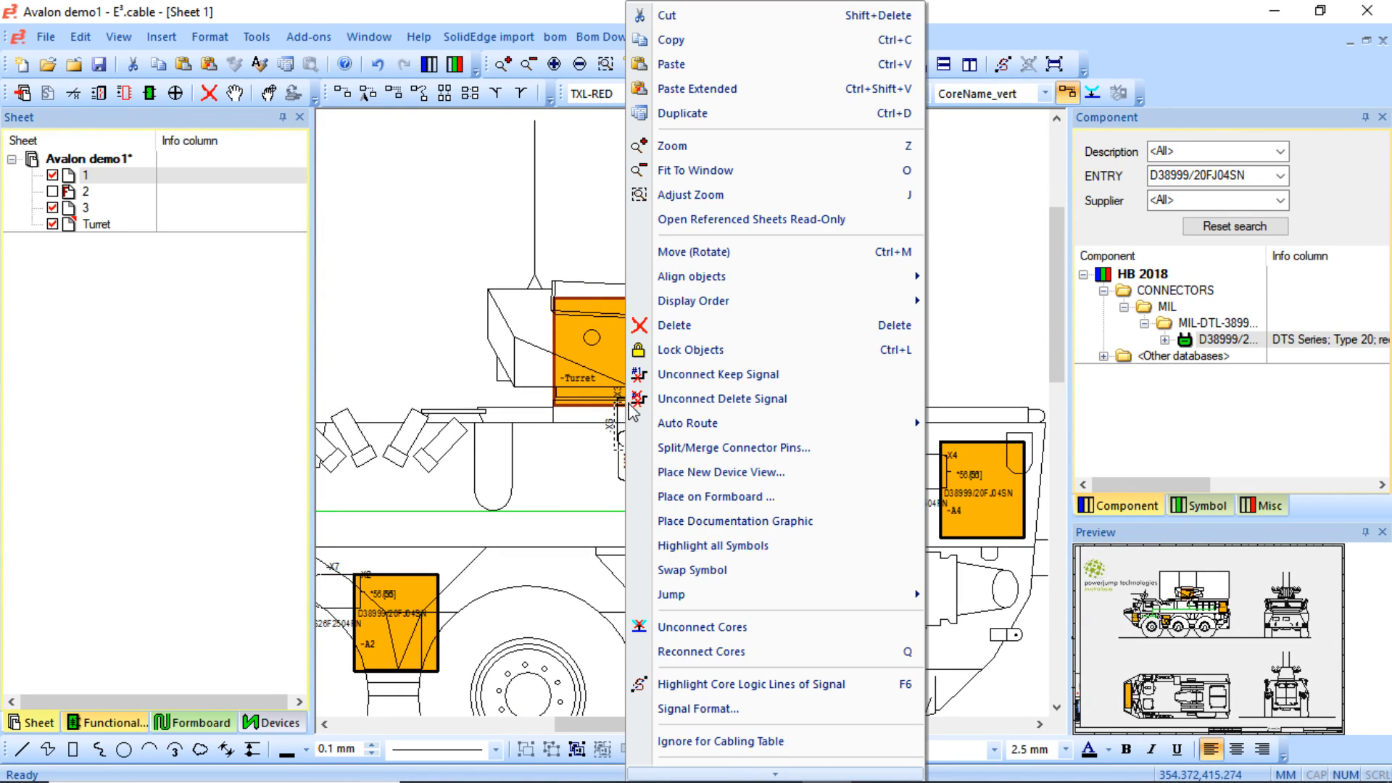
scroll(747, 625, "down", 8)
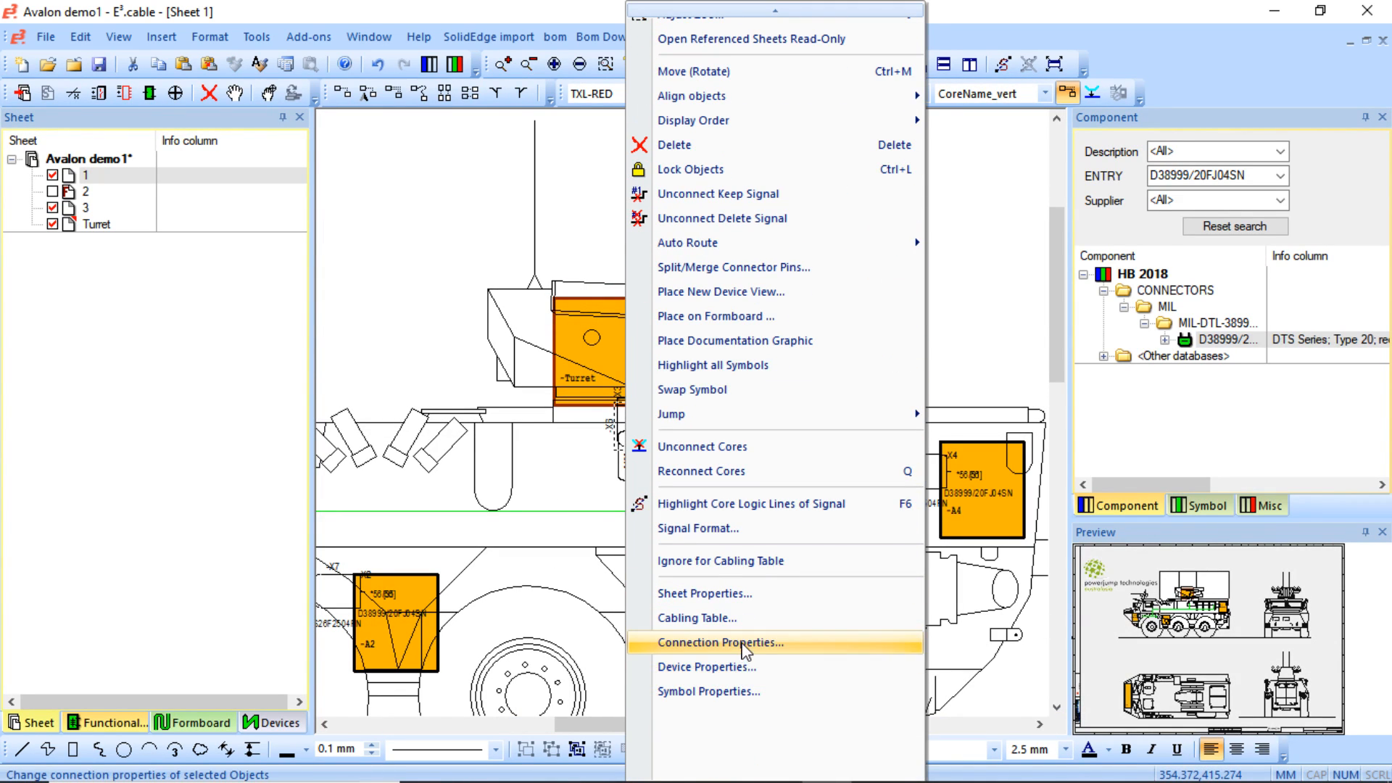
left_click(743, 643)
- Check the signal list for signals #123, #125 and #124, and close the connection properties
scroll(664, 401, "down", 20)
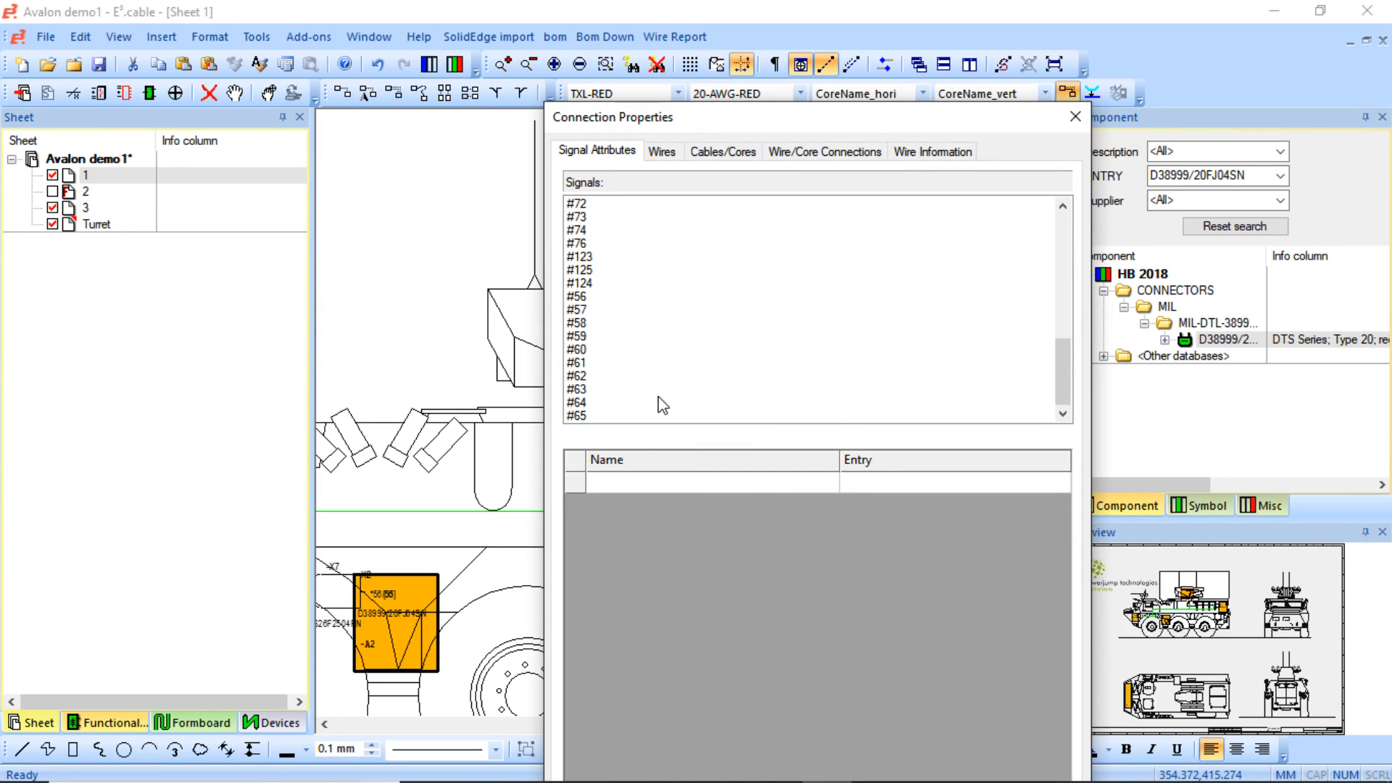
left_click(602, 248)
left_click(610, 269)
left_click(592, 258)
left_click(600, 274)
left_click(637, 279)
left_click(1076, 117)
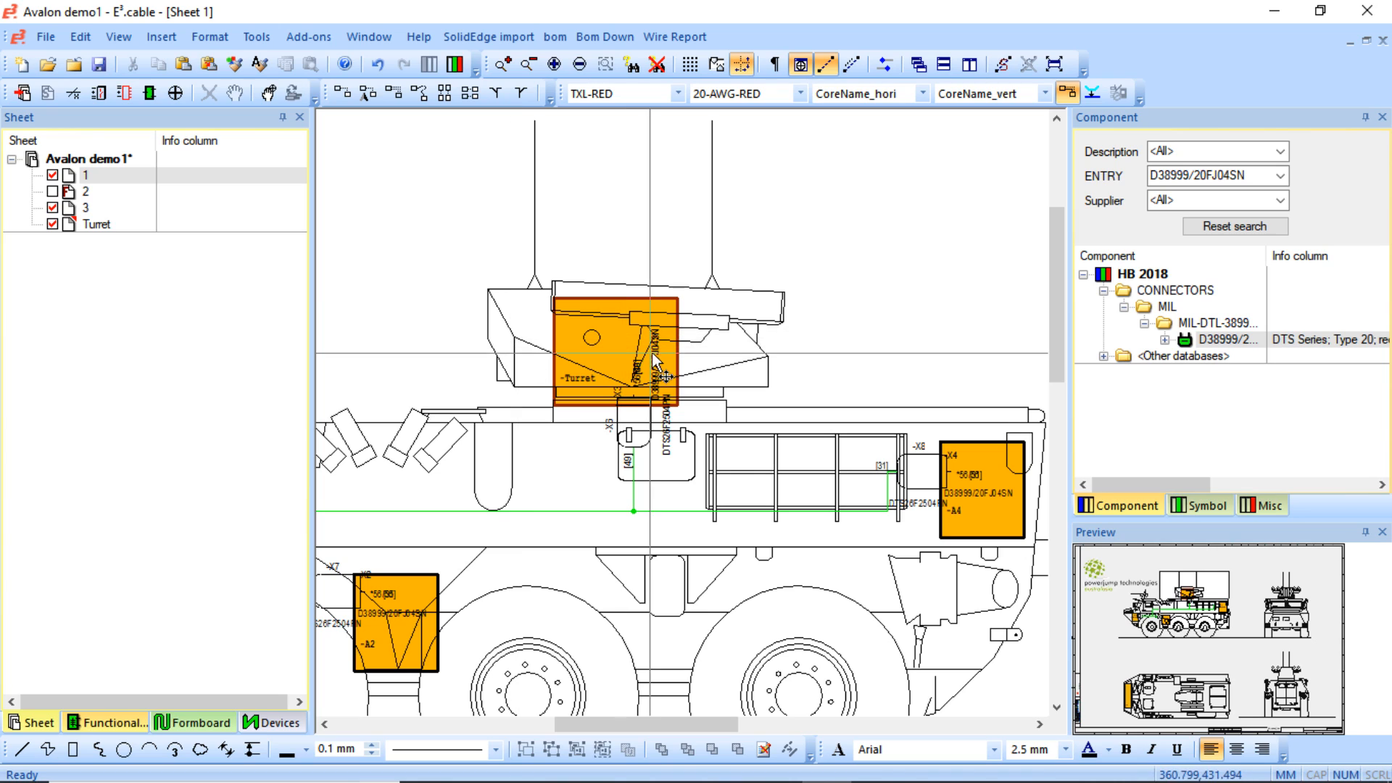
- Show the signals tree, expand the project signals and list every place where signal #125 is used
scroll(605, 547, "down", 2)
scroll(603, 540, "down", 1)
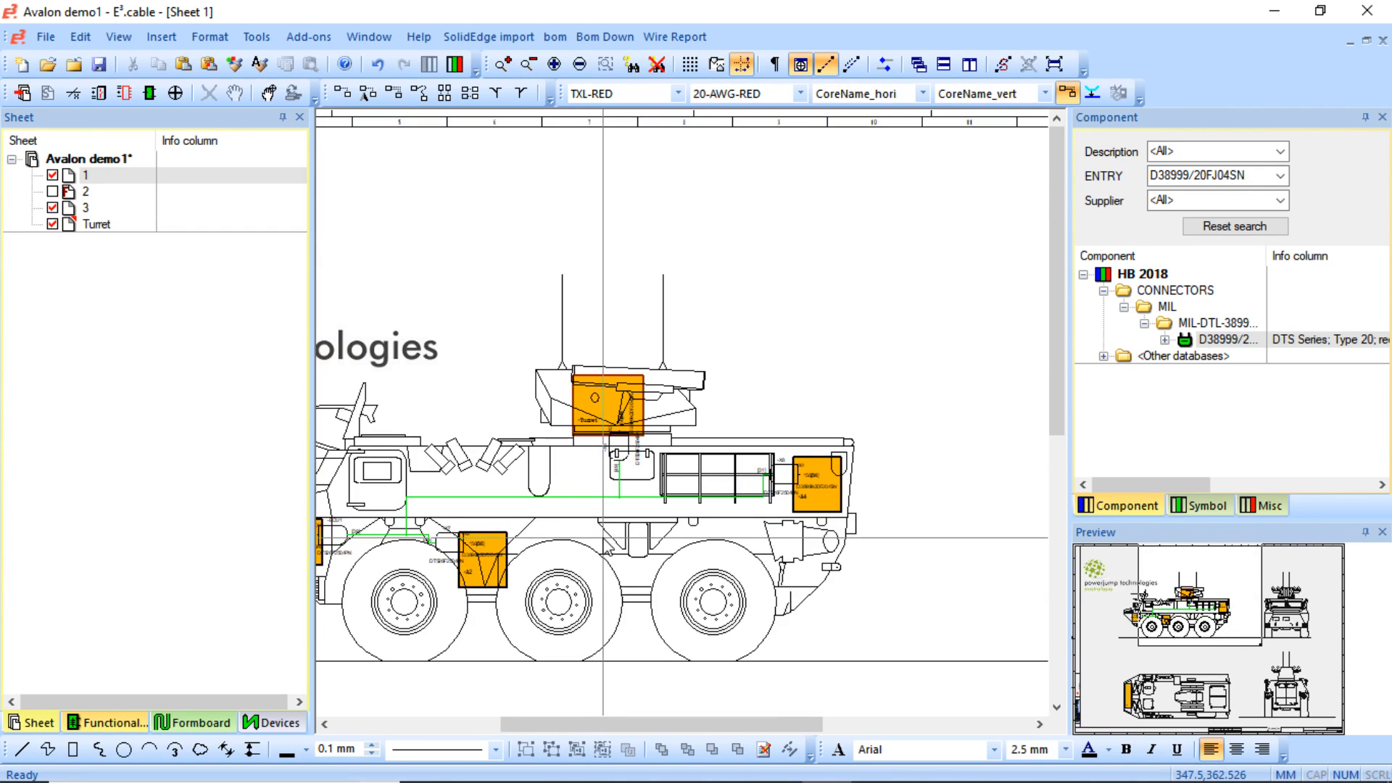
middle_click_drag(604, 540, 748, 551)
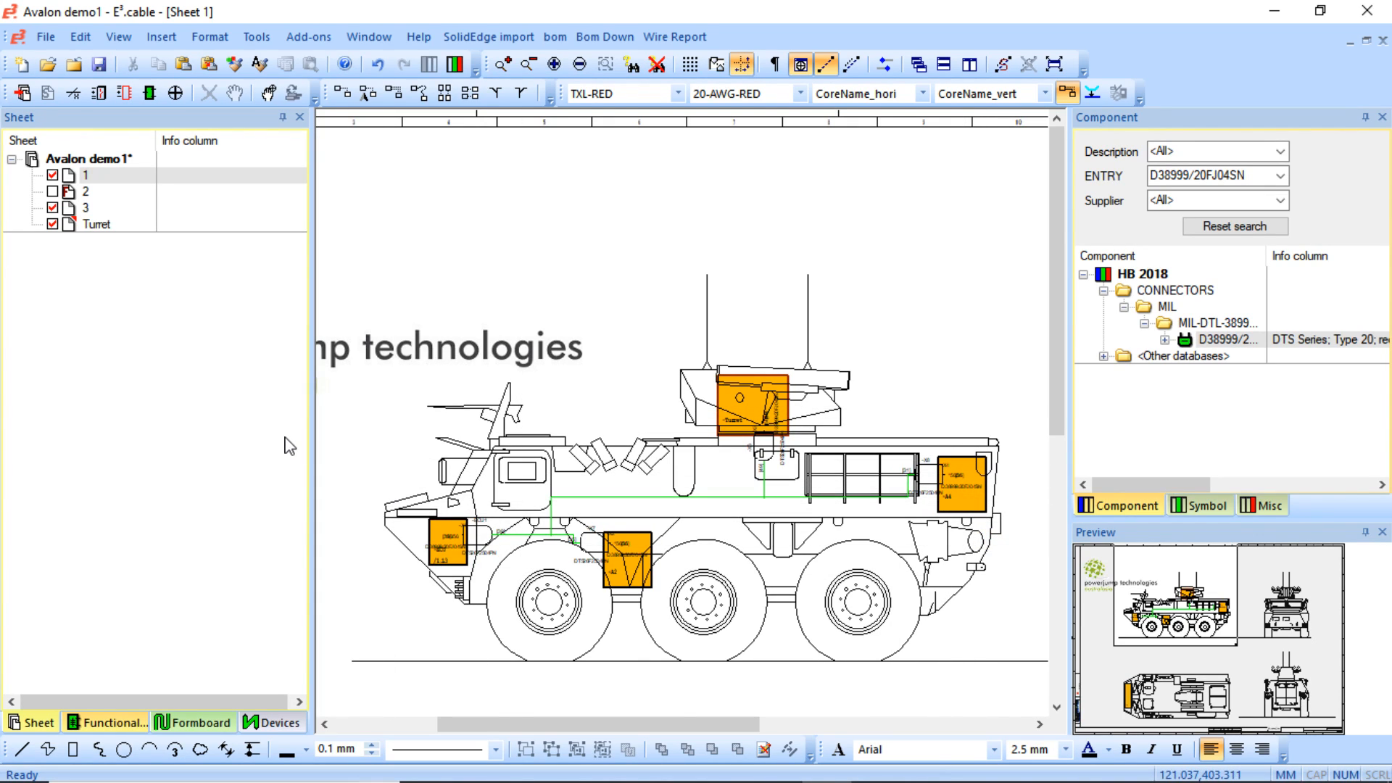
left_click(116, 38)
left_click(207, 444)
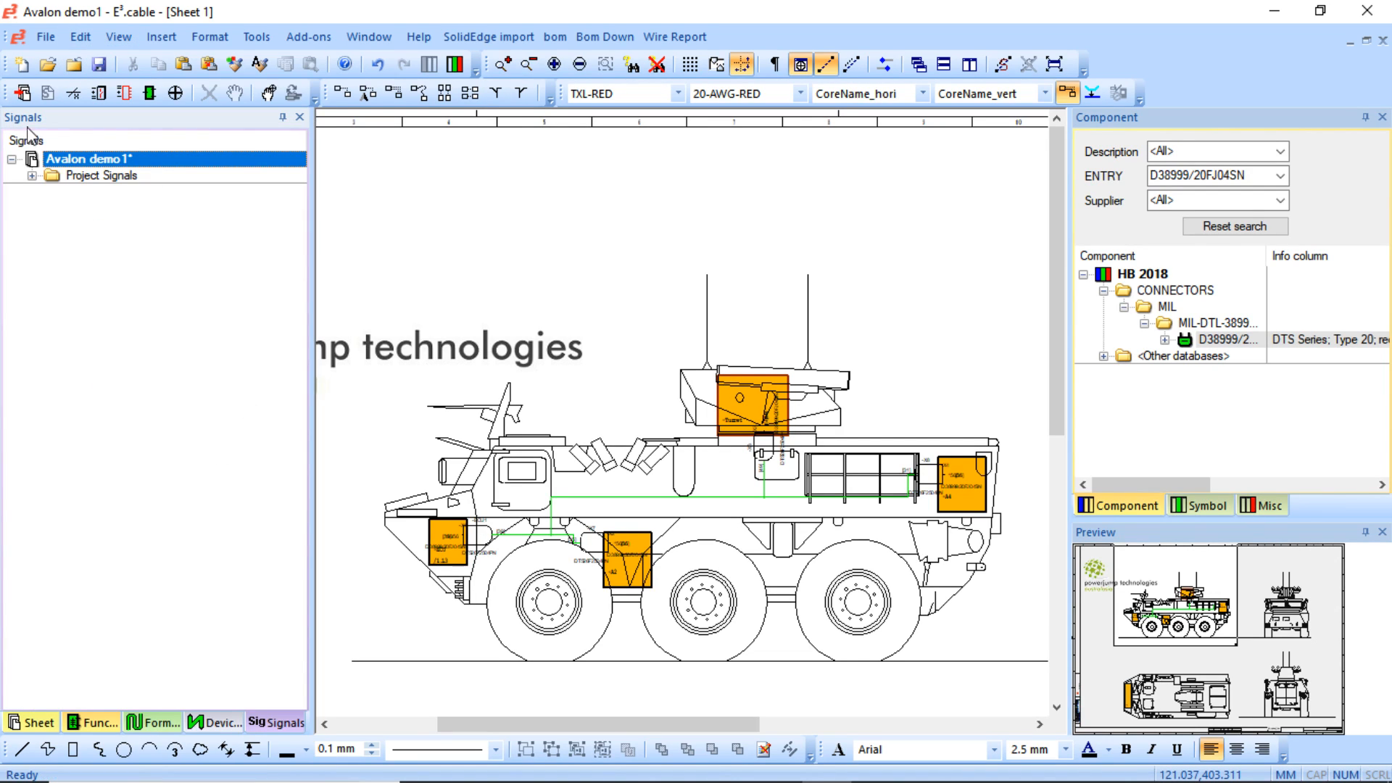
left_click(32, 176)
scroll(145, 435, "down", 5)
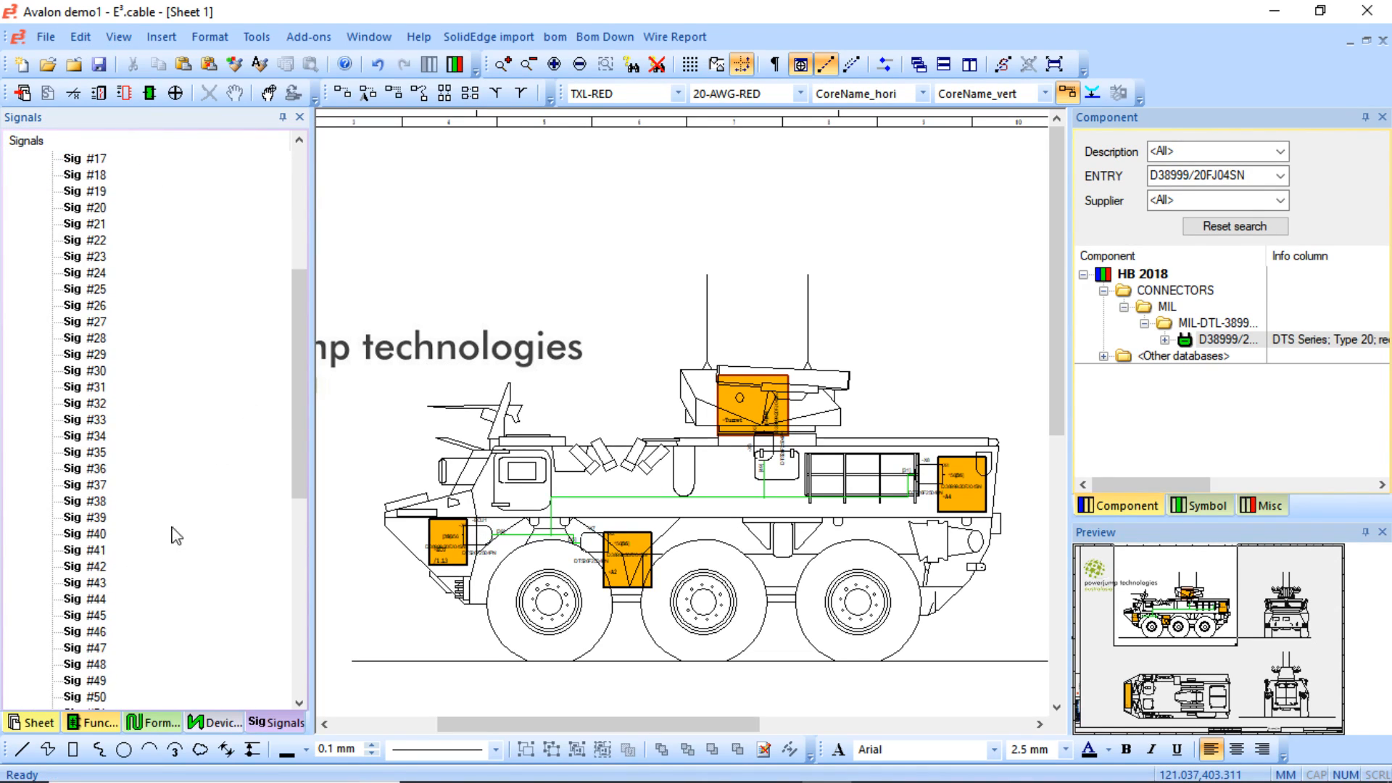
left_click_drag(304, 344, 110, 682)
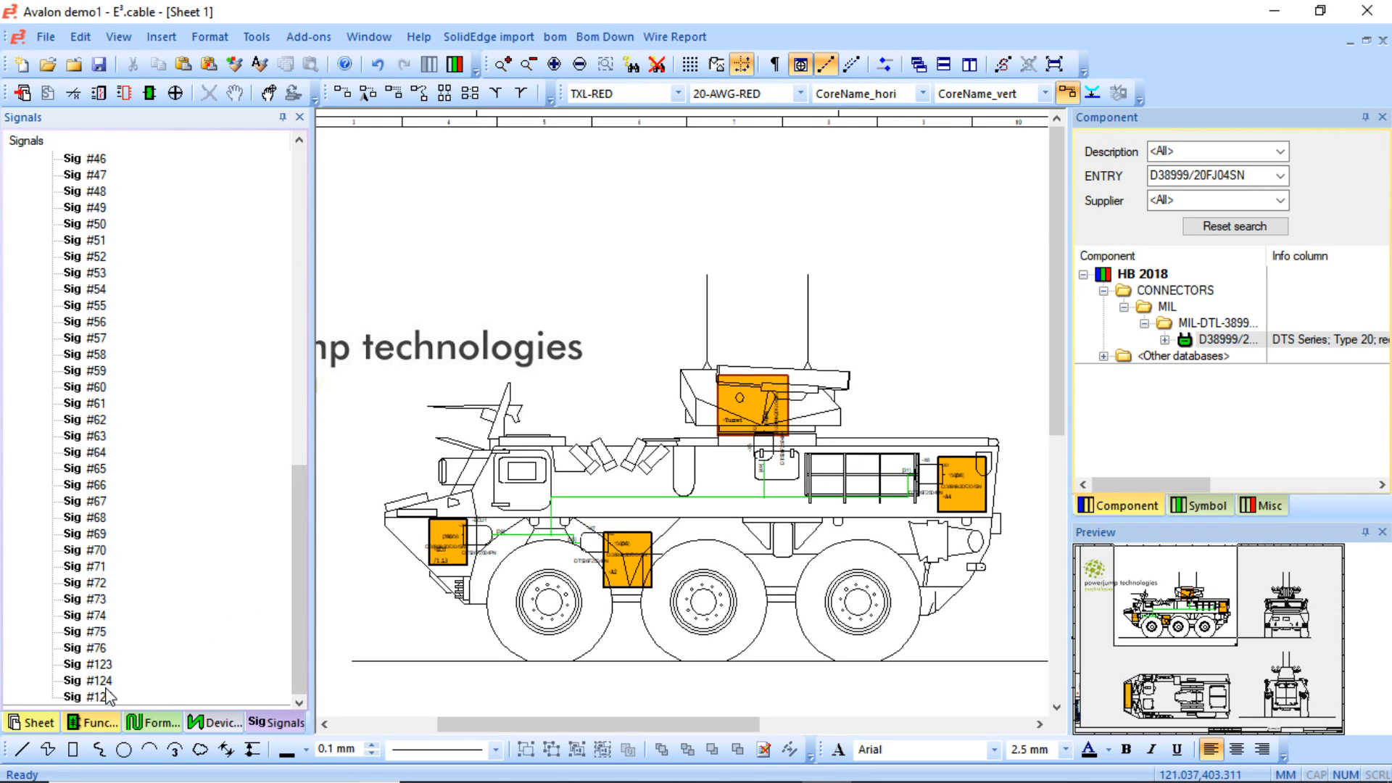
double_click(101, 698)
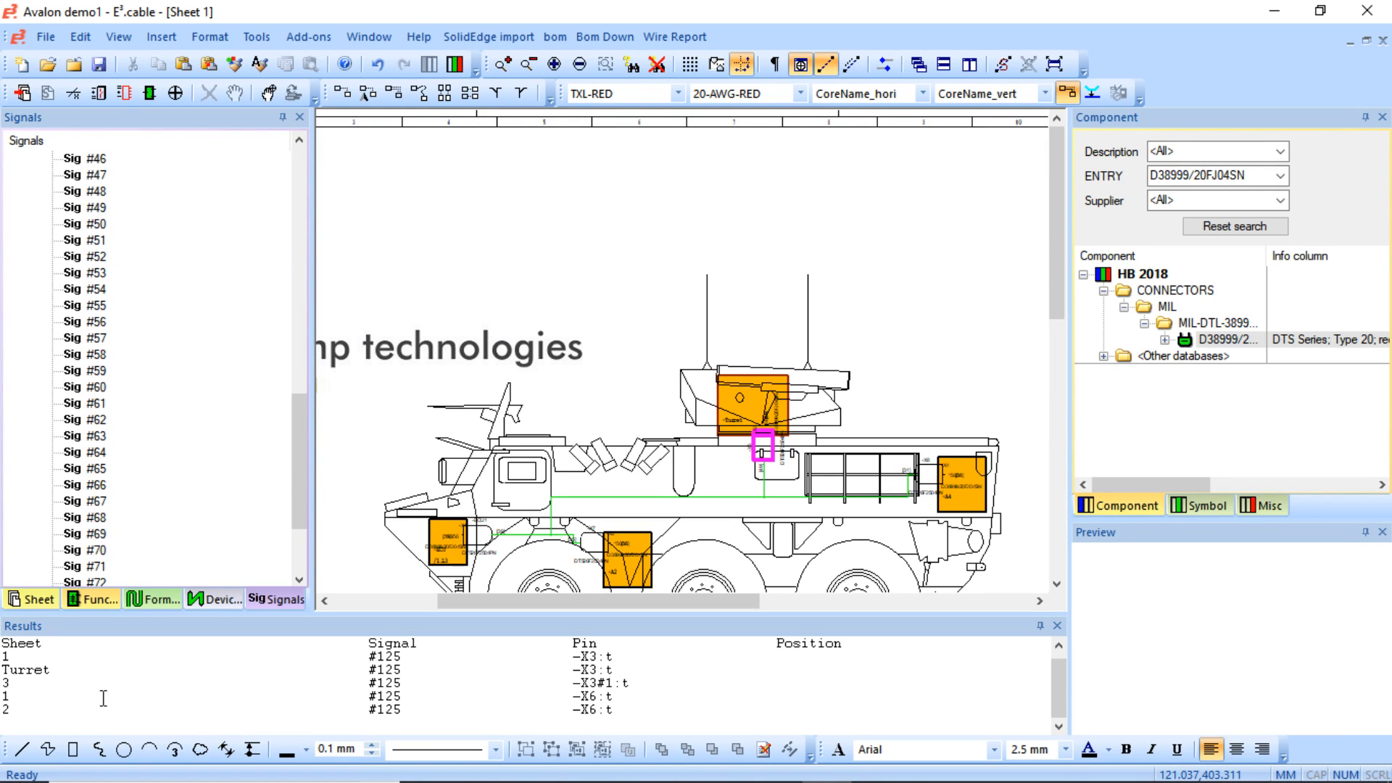
- Jump through the listed occurrences of signal #125 on sheets 1, Turret, 3 and 2
double_click(28, 658)
double_click(27, 668)
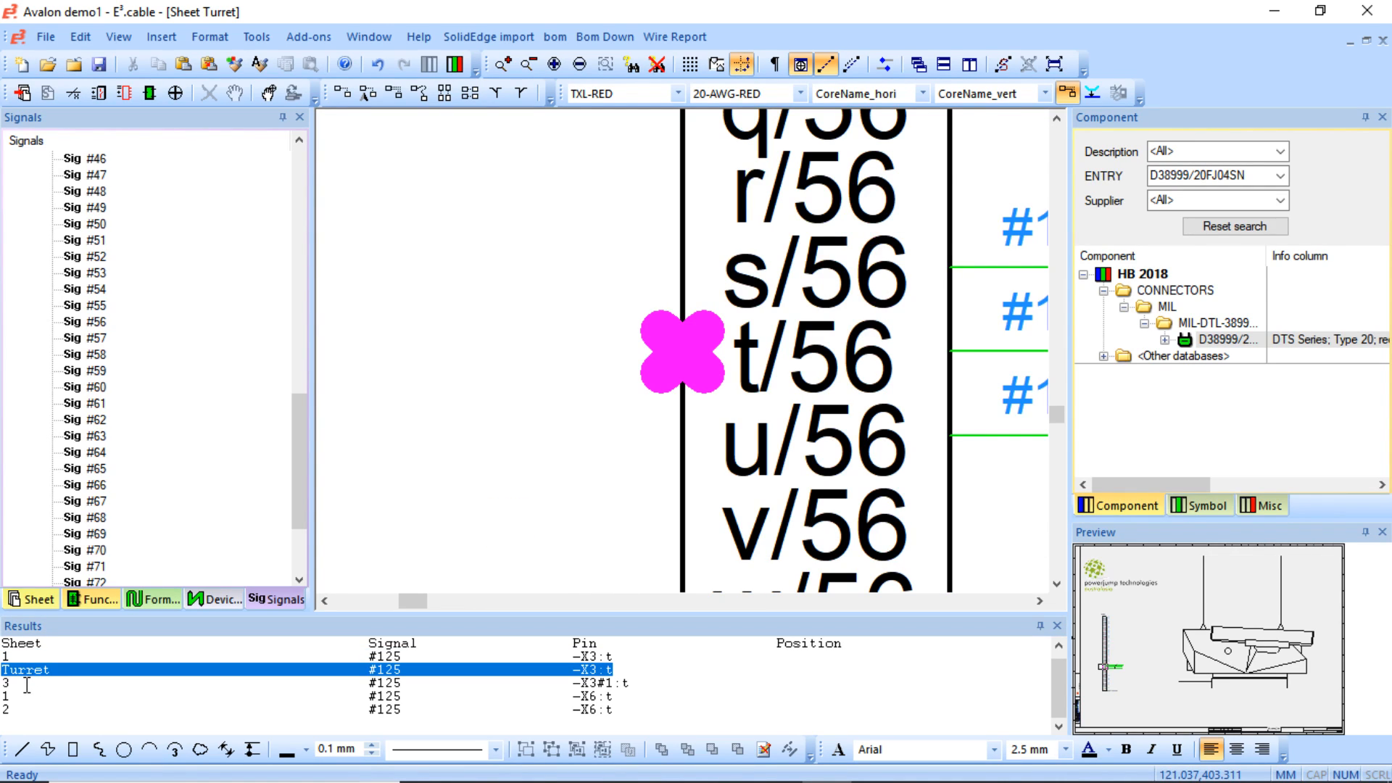
double_click(27, 684)
double_click(20, 696)
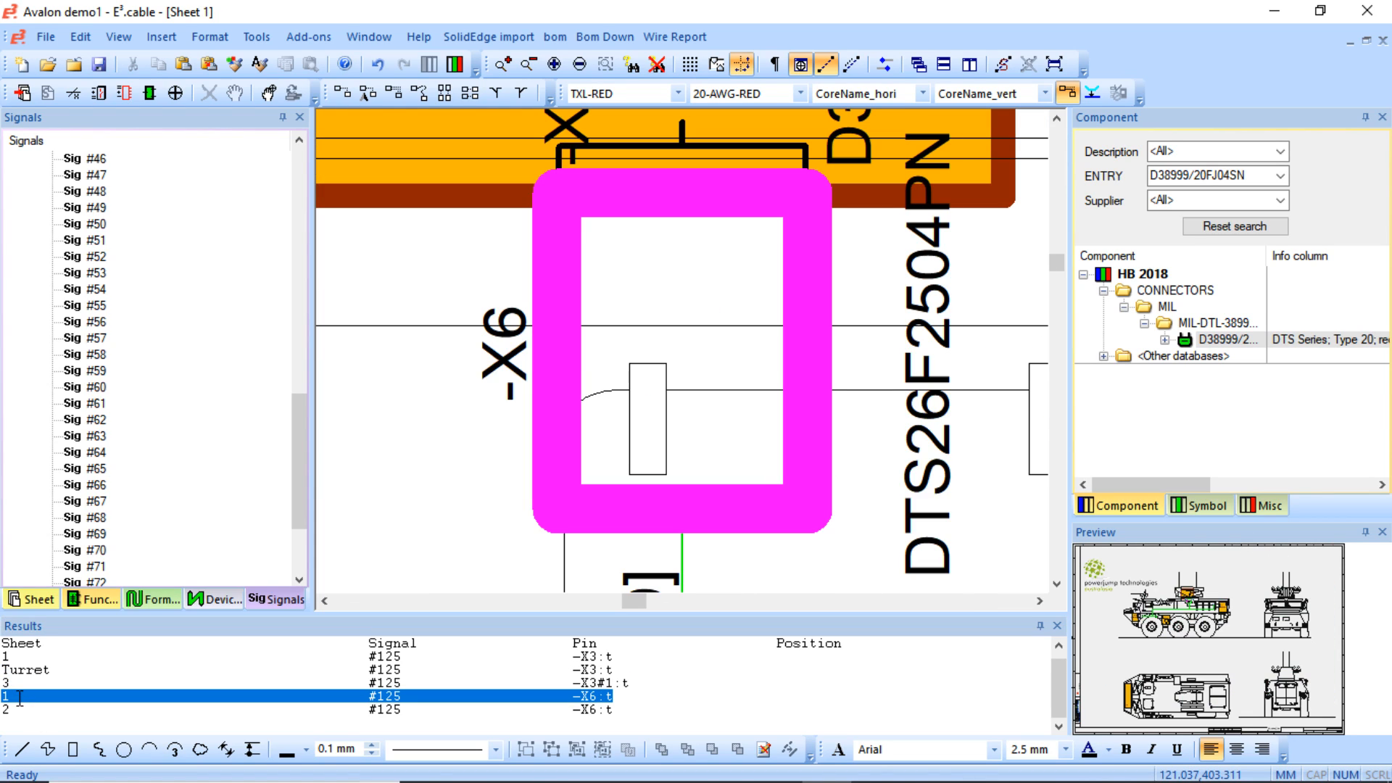
double_click(15, 710)
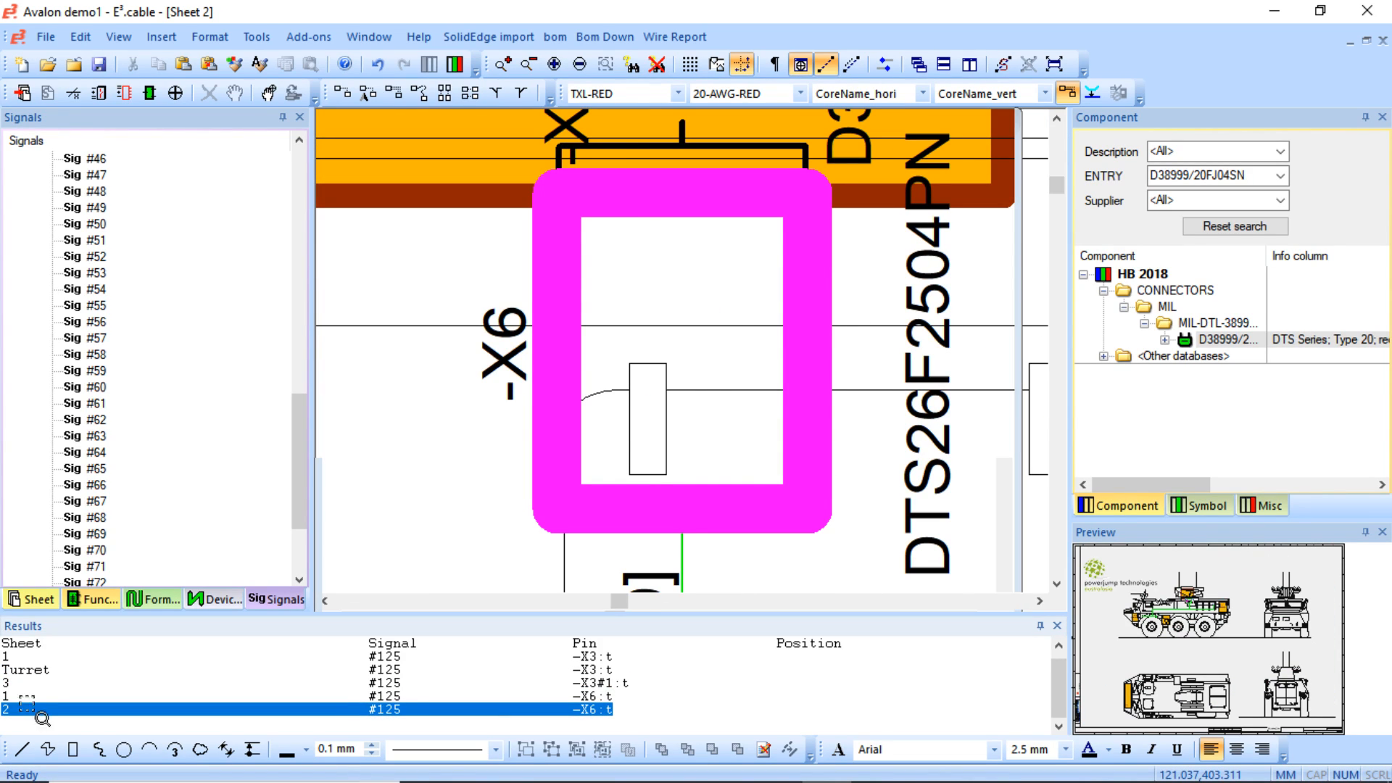
scroll(461, 391, "down", 5)
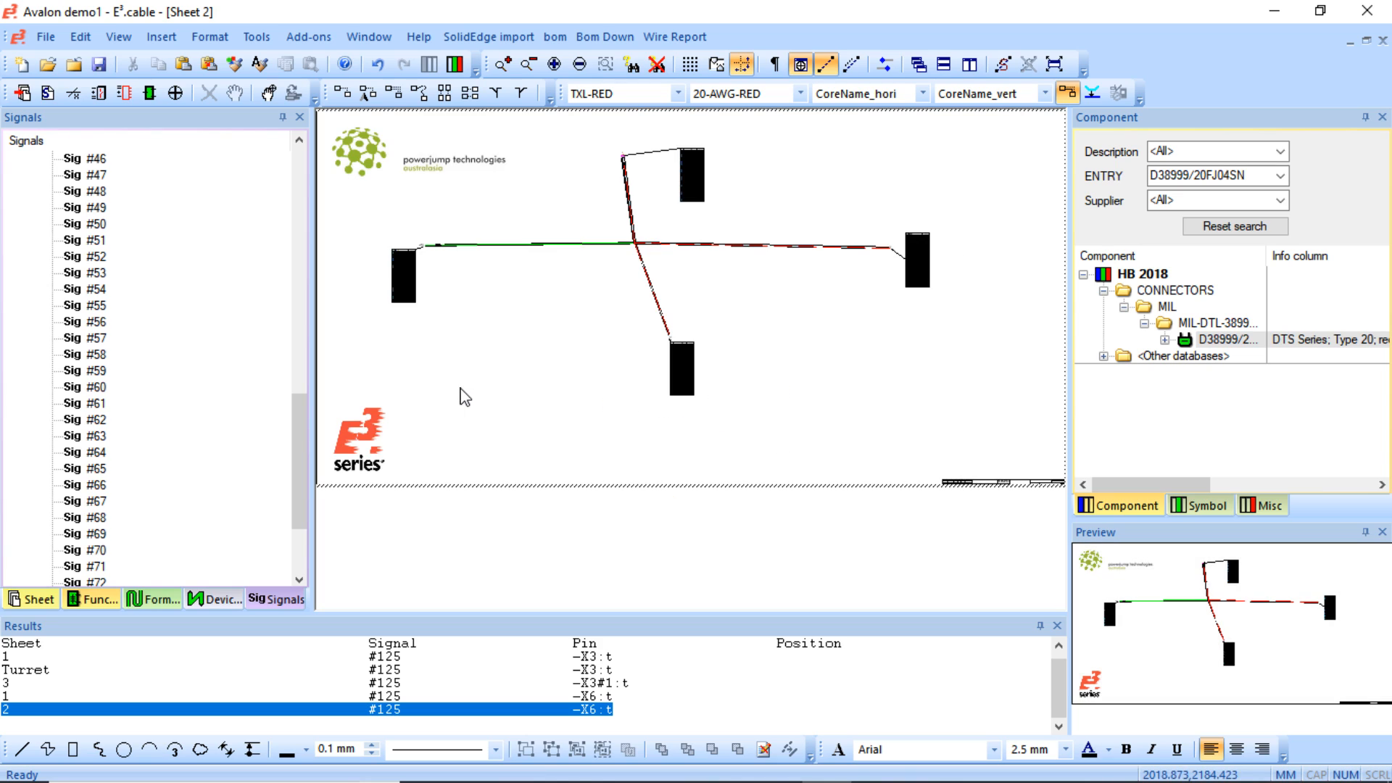
- Revisit the signal #125 occurrences on sheets 1 and 3, and examine highlighted pin t on sheet 3's upper connector
double_click(19, 696)
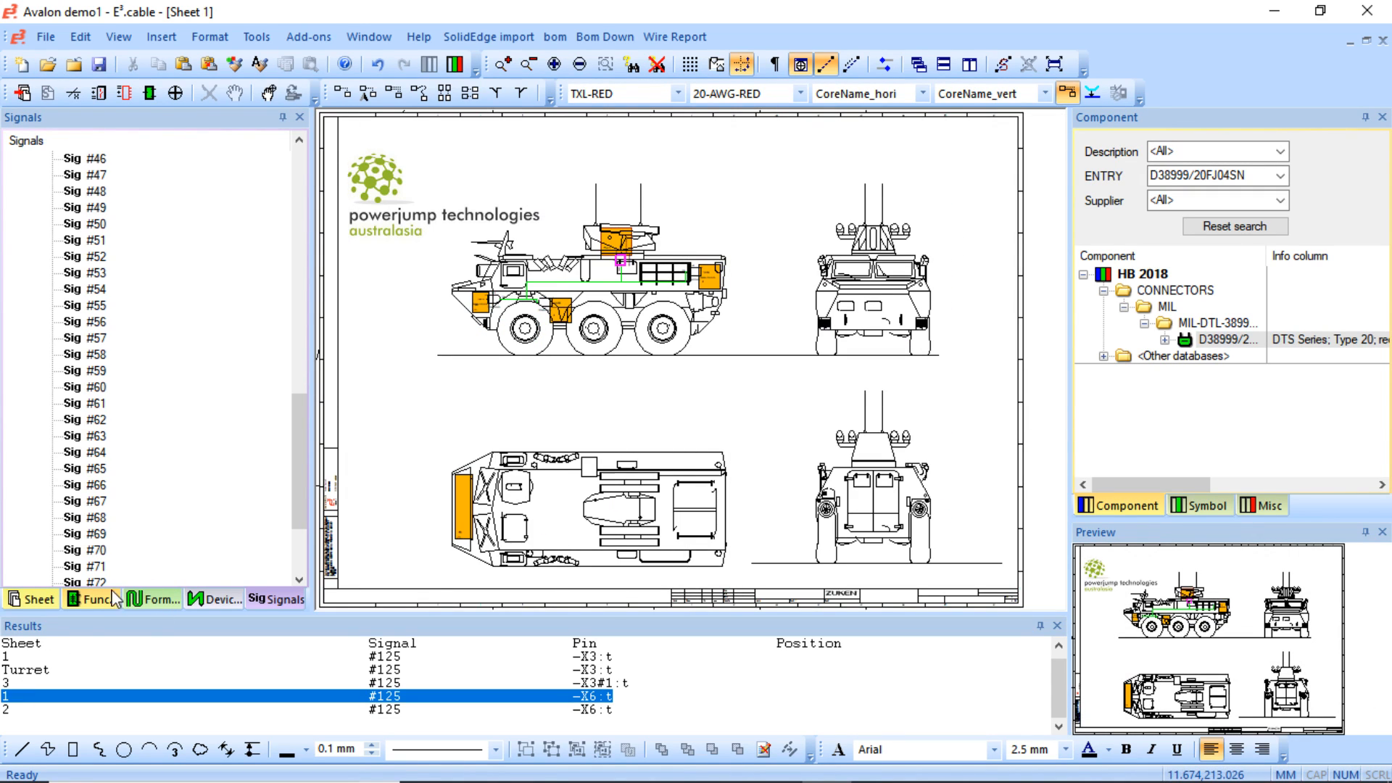
double_click(17, 682)
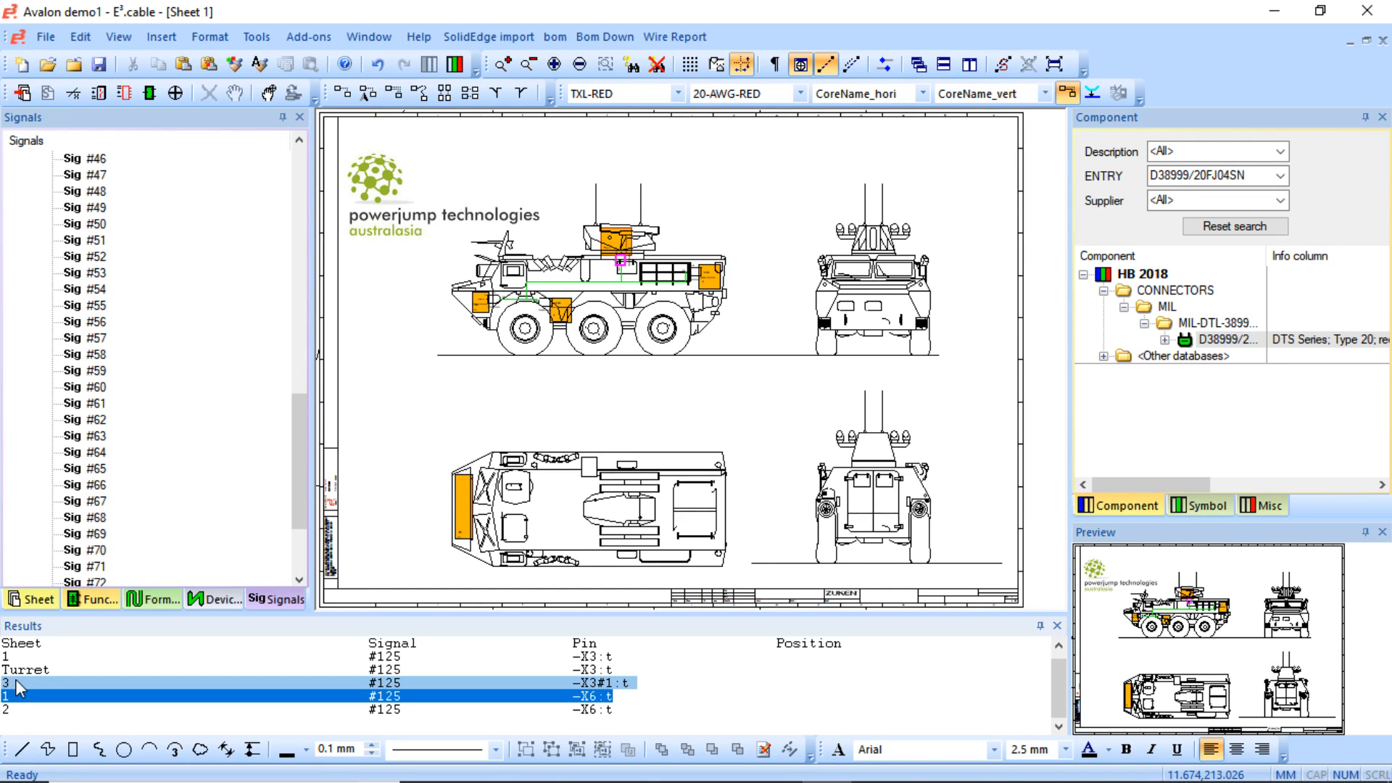
middle_click(624, 314)
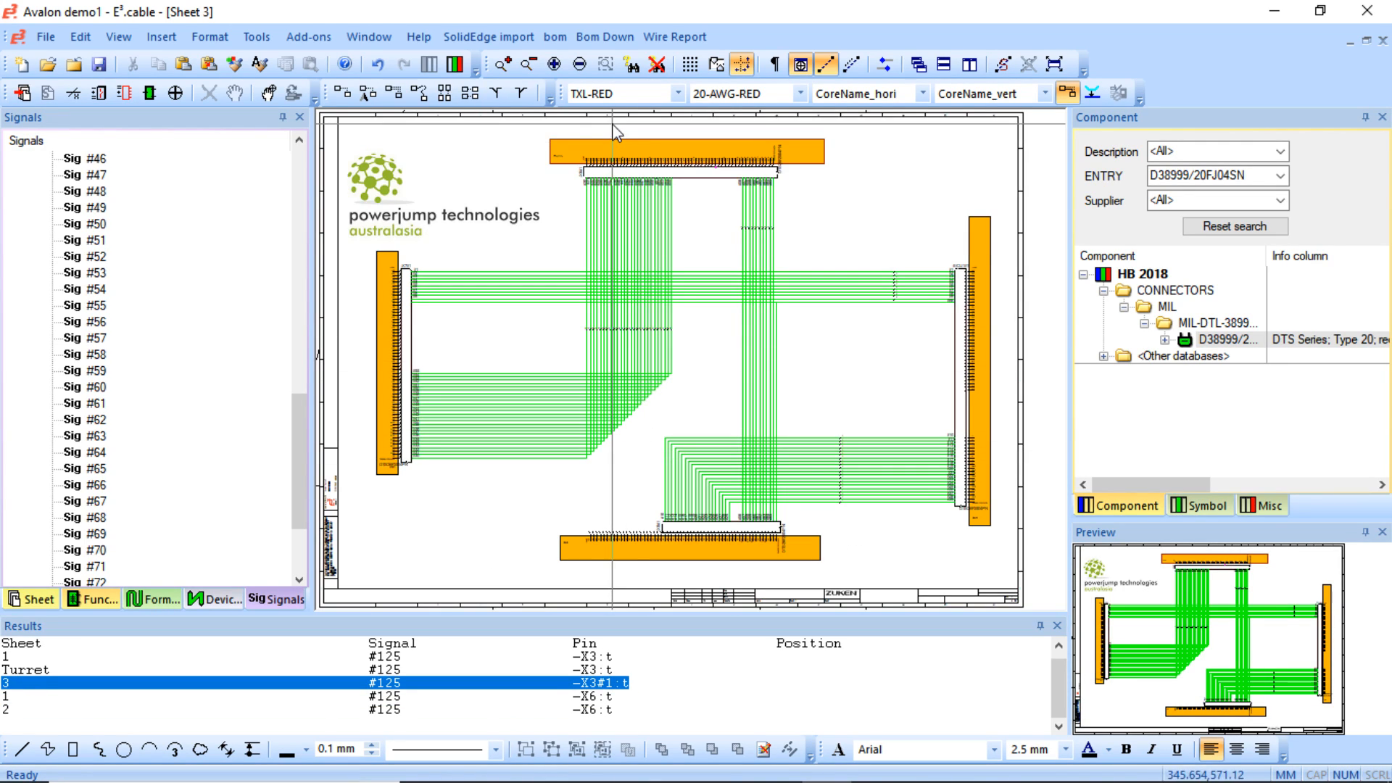
middle_click_drag(512, 120, 896, 230)
middle_click_drag(592, 140, 859, 269)
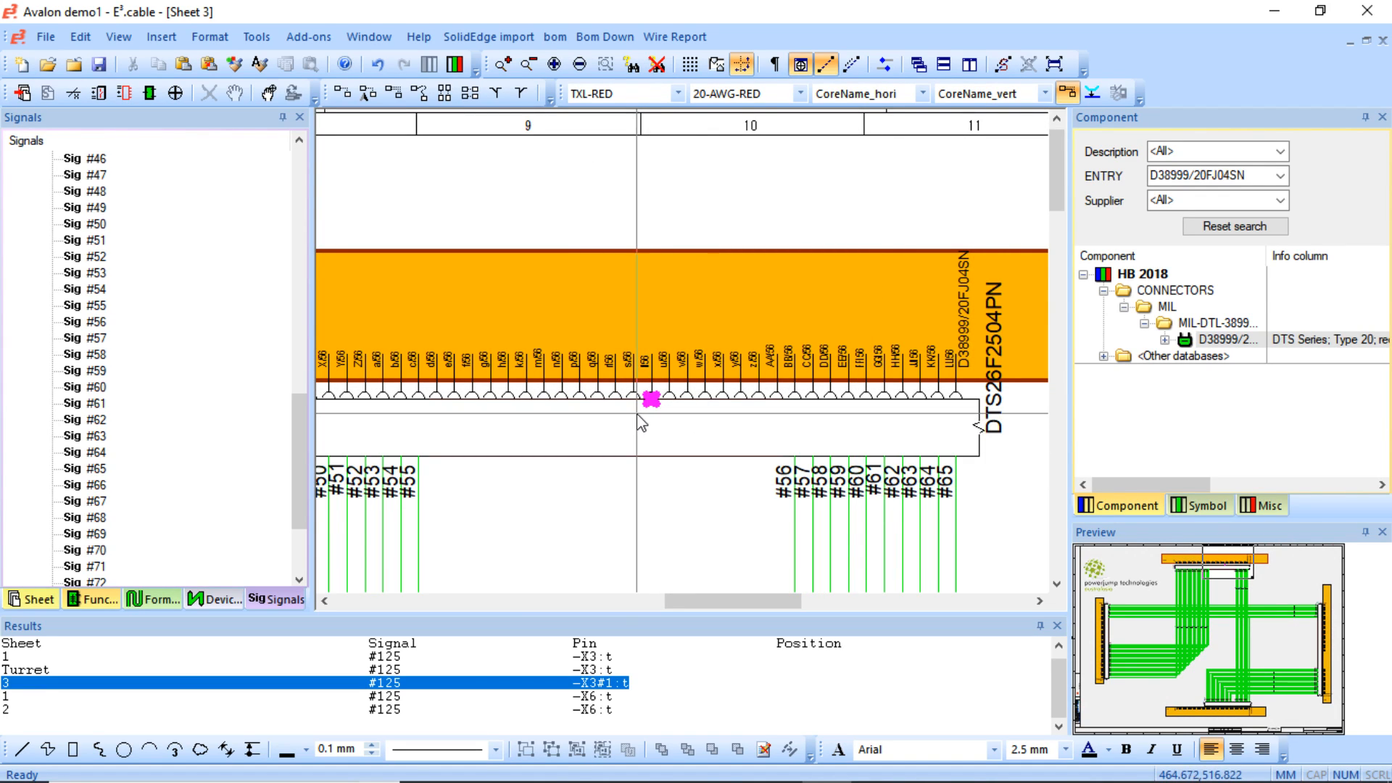
scroll(657, 406, "down", 3)
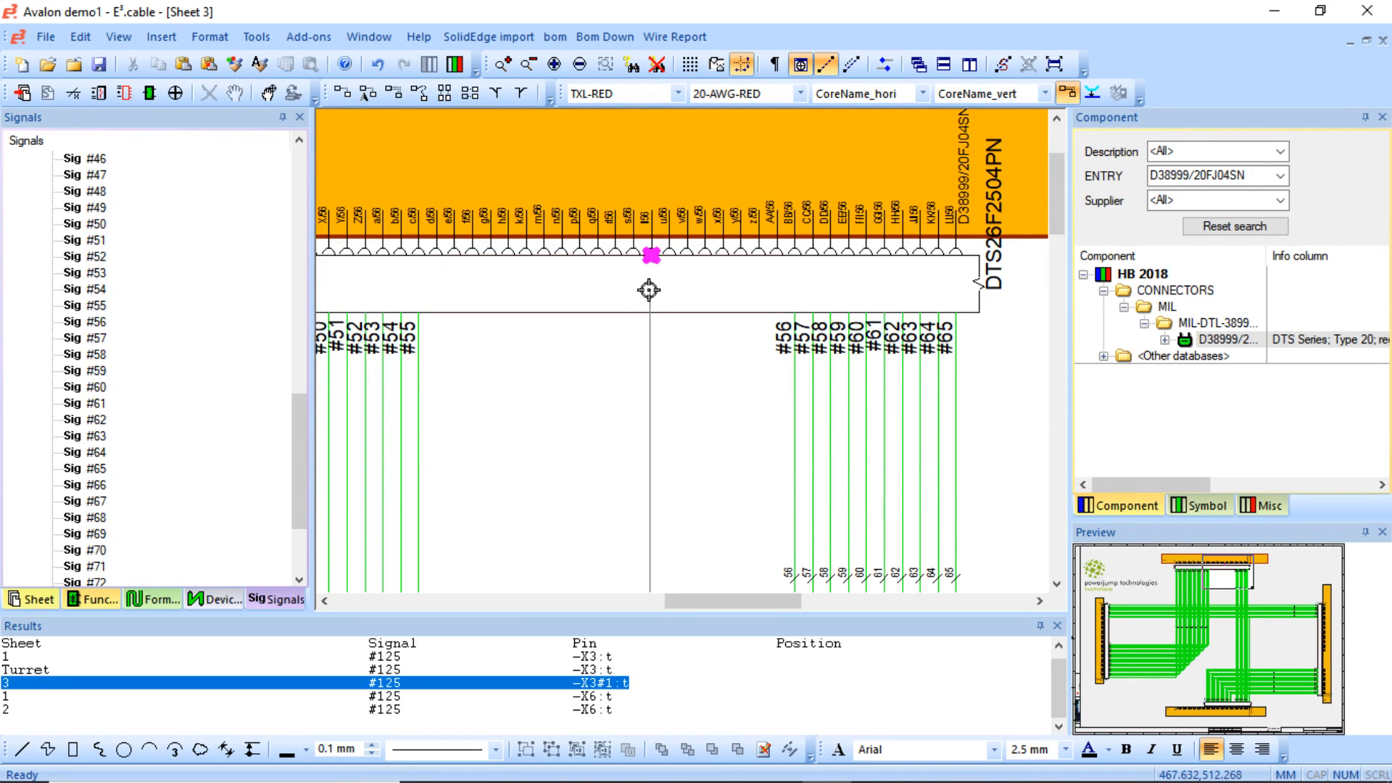
left_click(652, 256)
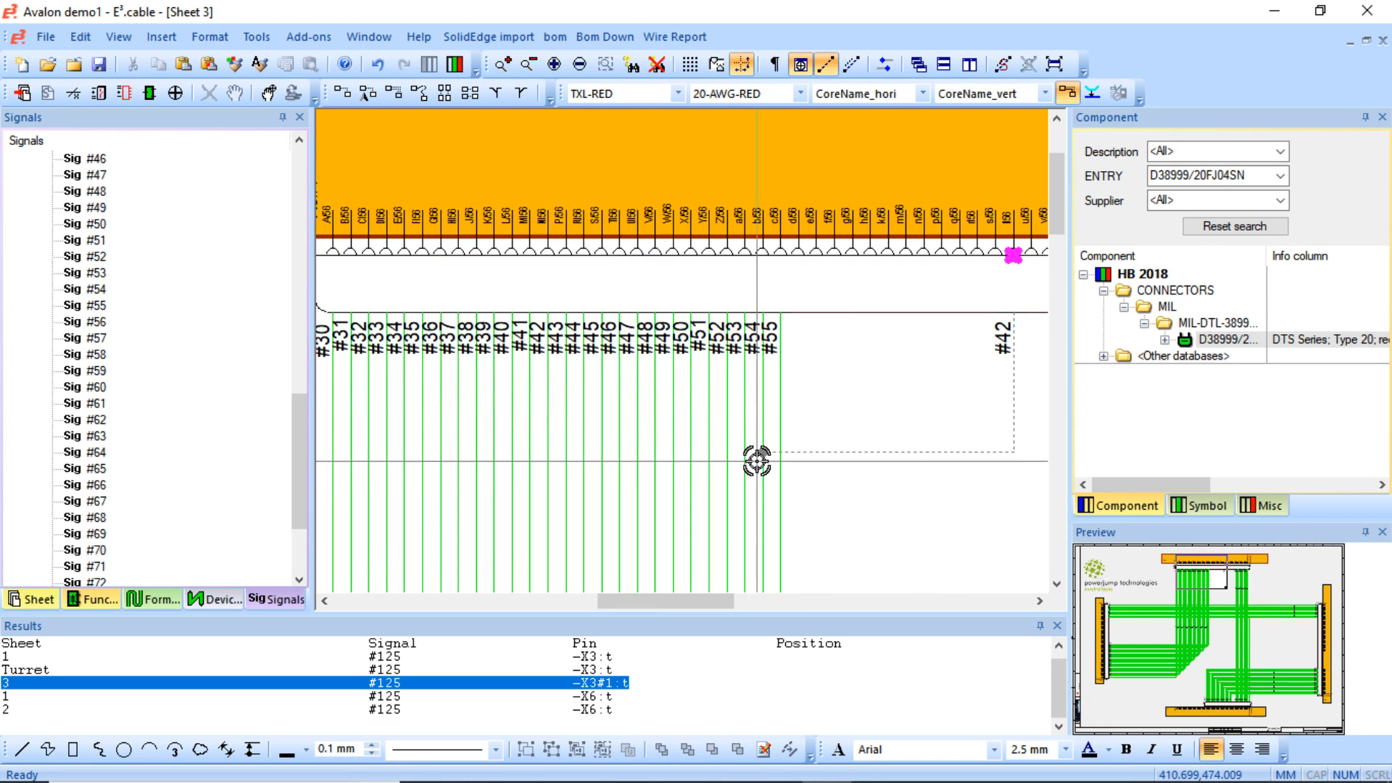
scroll(757, 461, "down", 4, "ctrl")
scroll(736, 451, "down", 6)
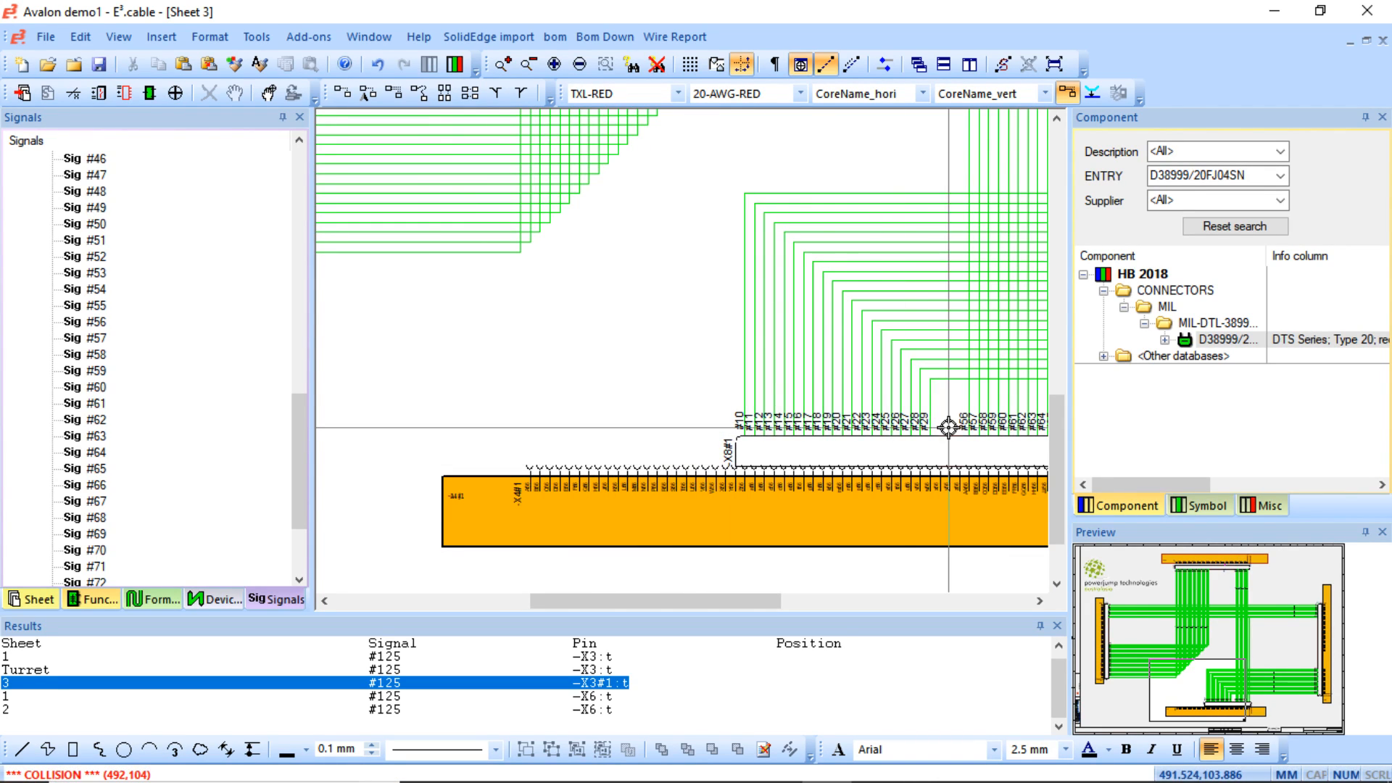
scroll(908, 444, "right", 4)
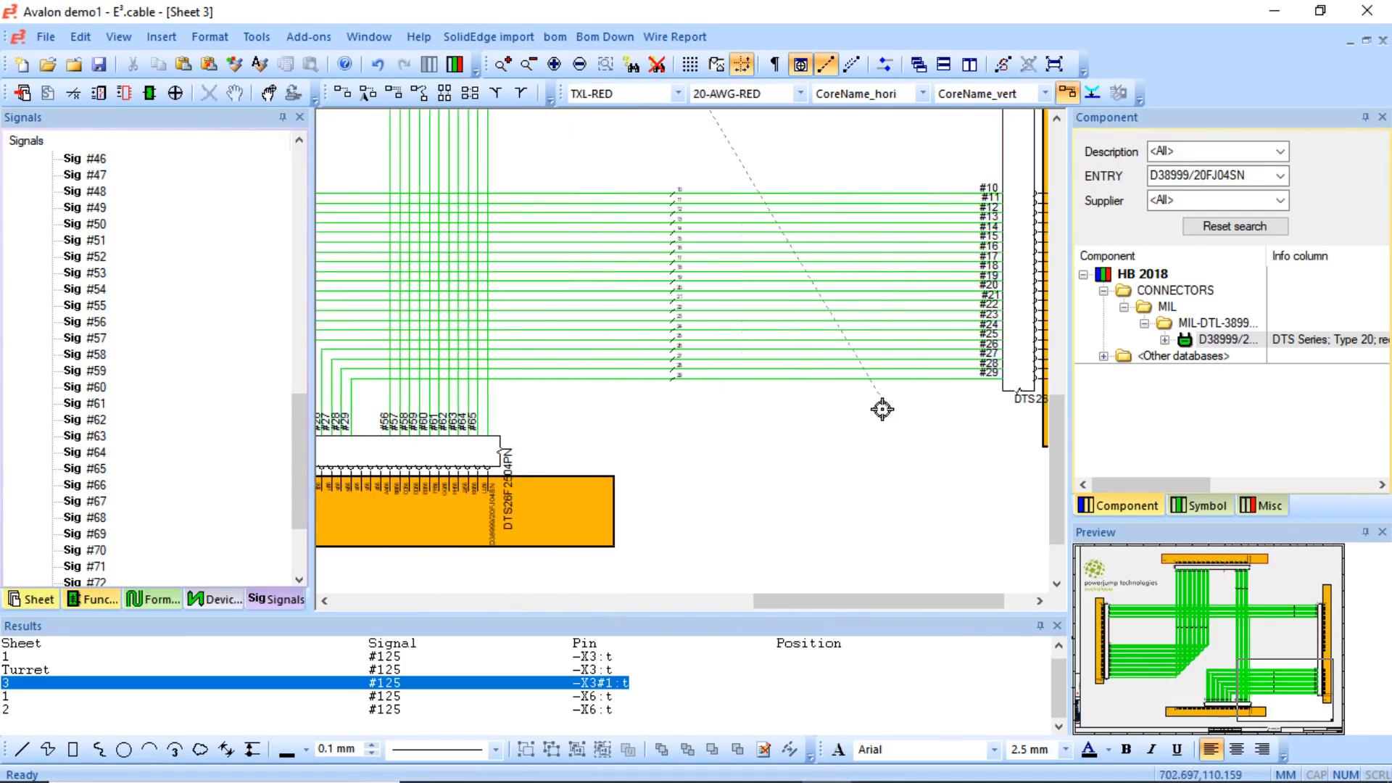
scroll(827, 405, "up", 1)
scroll(966, 226, "up", 2)
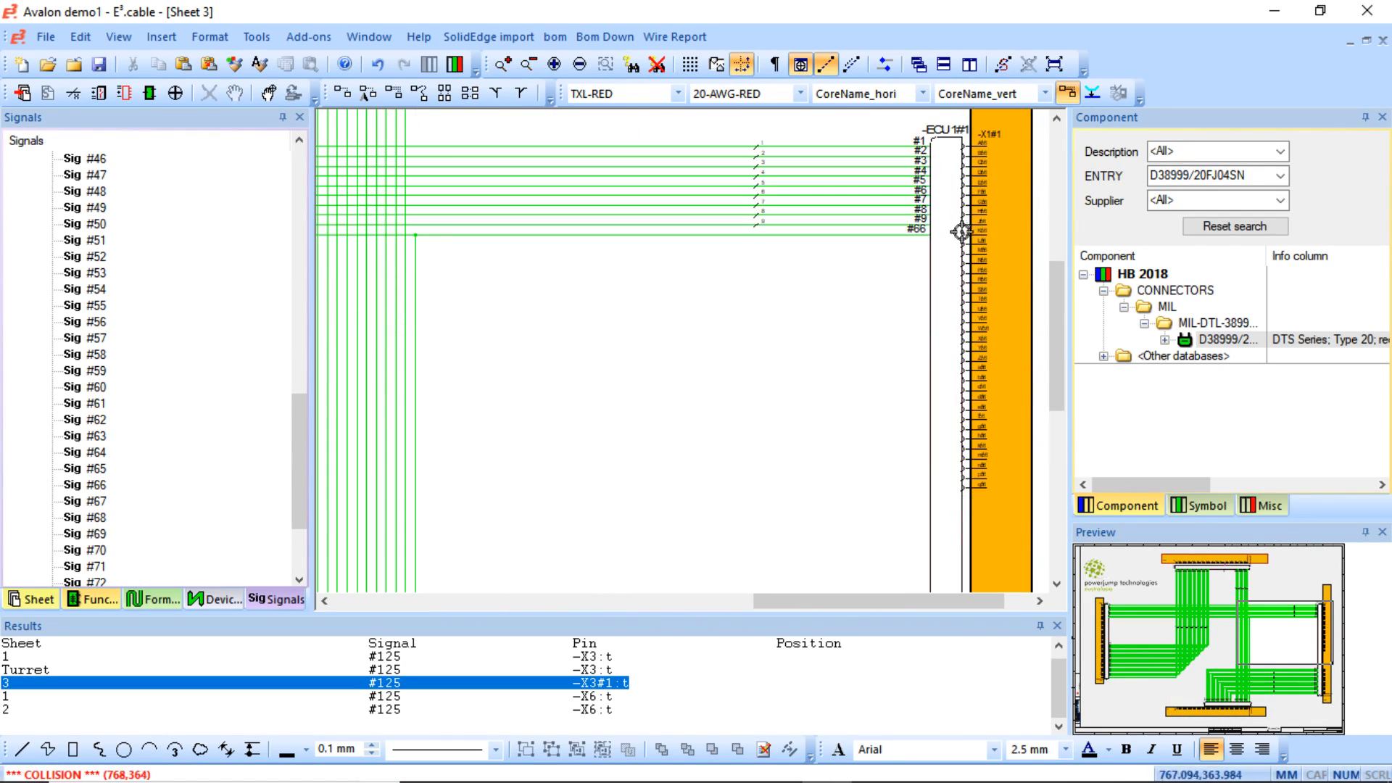
scroll(857, 324, "up", 2)
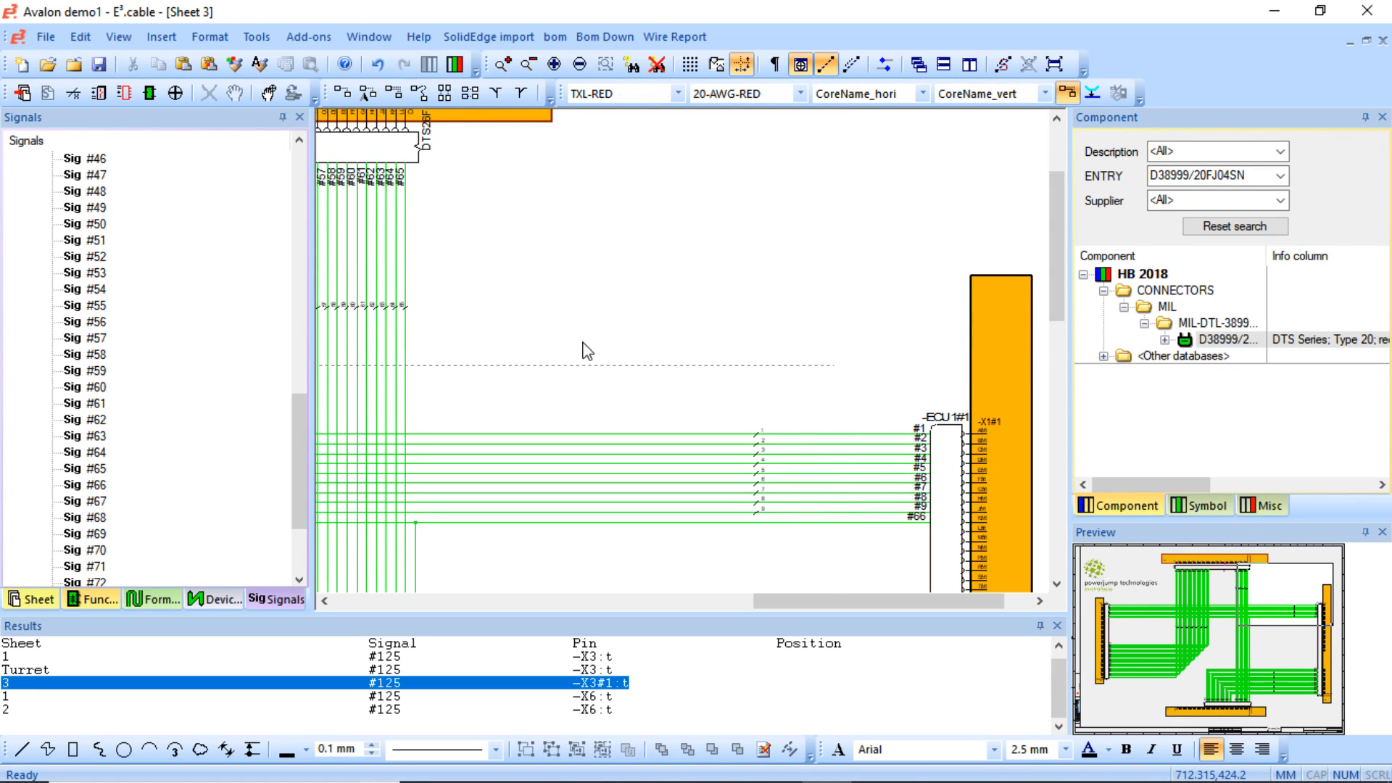
- Close the list of signal #125 occurrences and open the Turret sheet from the project's sheets
scroll(553, 352, "down", 3, "ctrl")
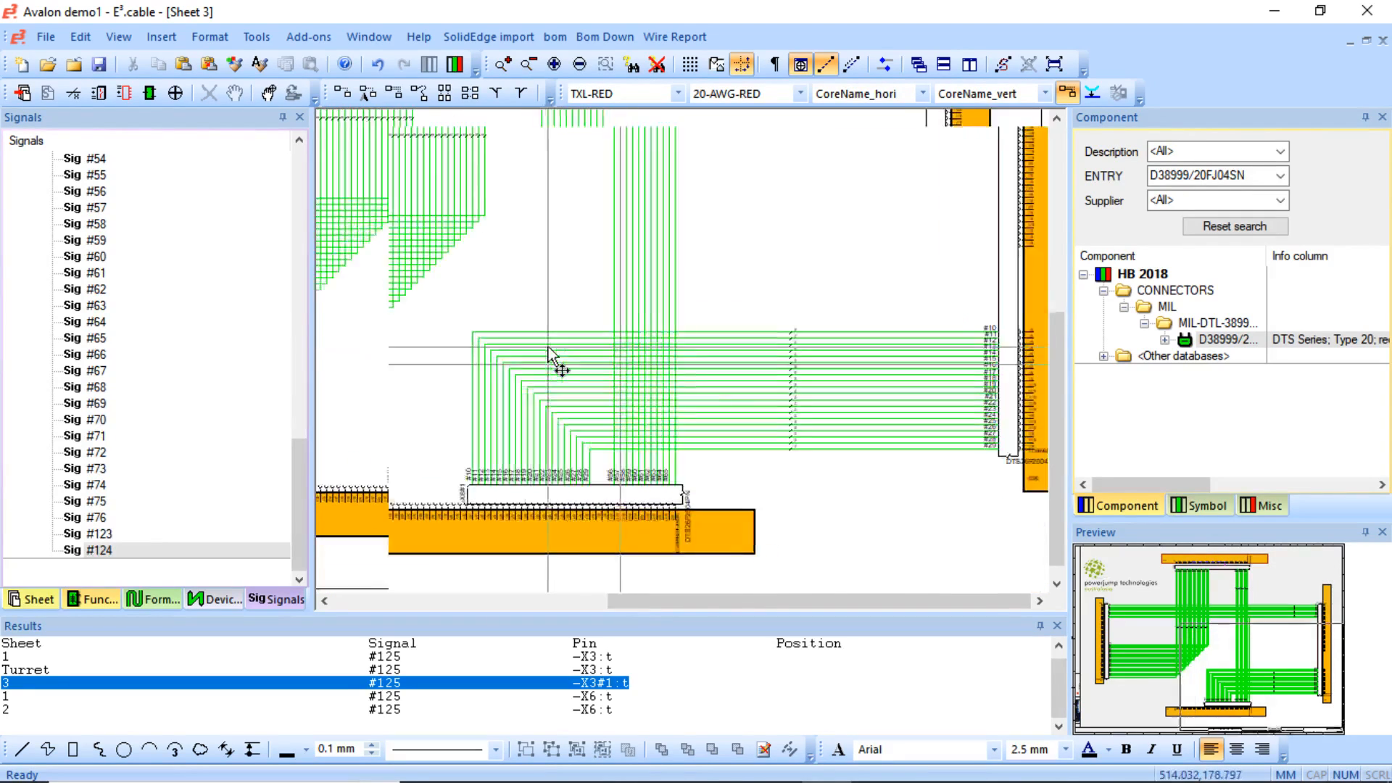
scroll(564, 348, "up", 4)
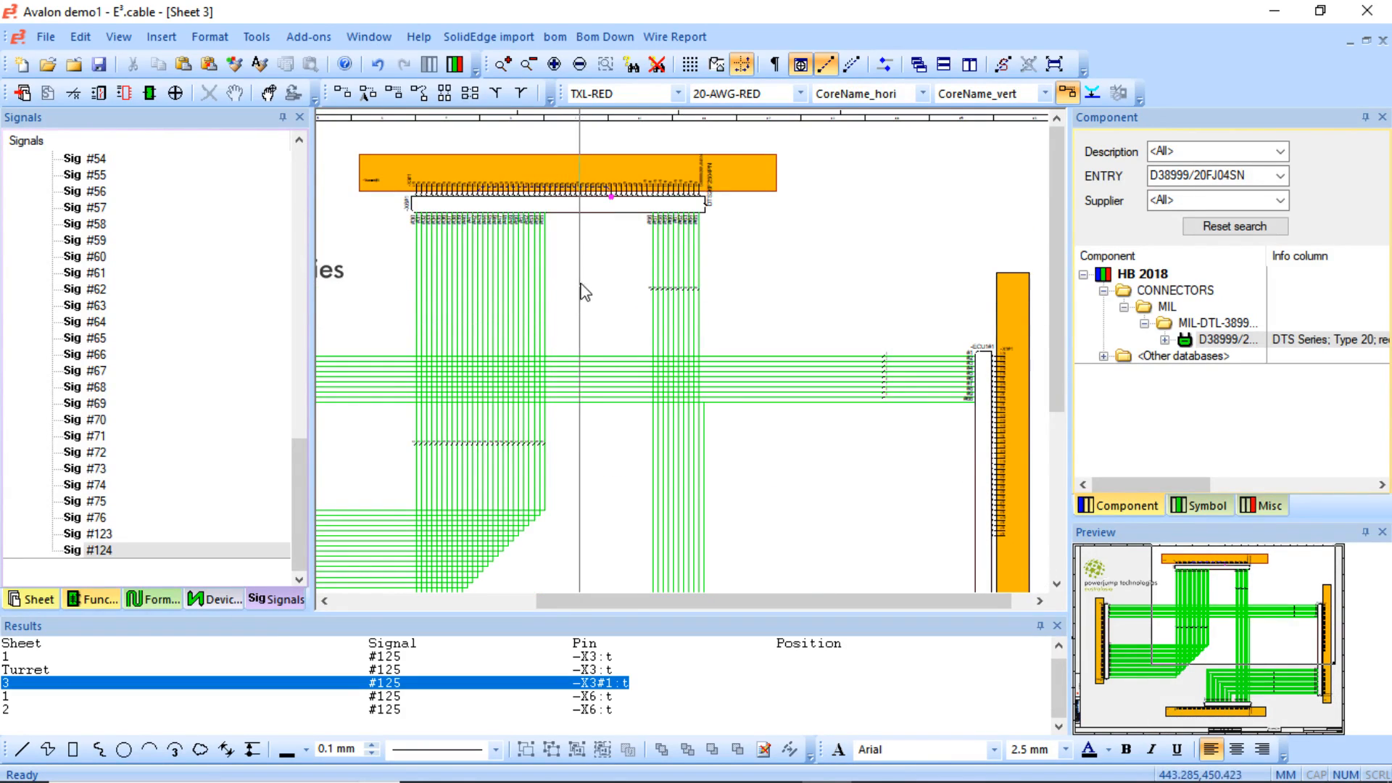
scroll(624, 149, "down", 1)
scroll(636, 162, "up", 2, "ctrl")
scroll(689, 407, "up", 1)
scroll(562, 388, "down", 3, "ctrl")
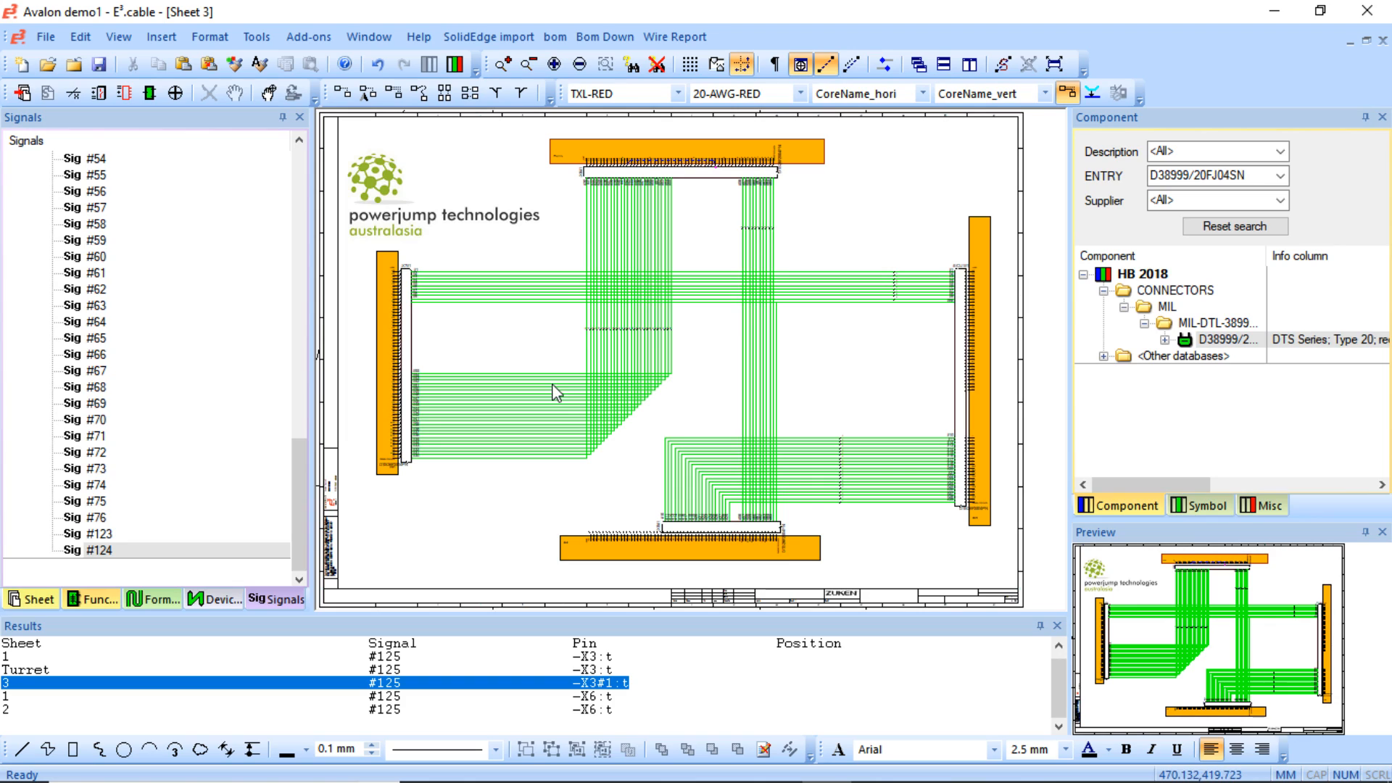
left_click(1058, 626)
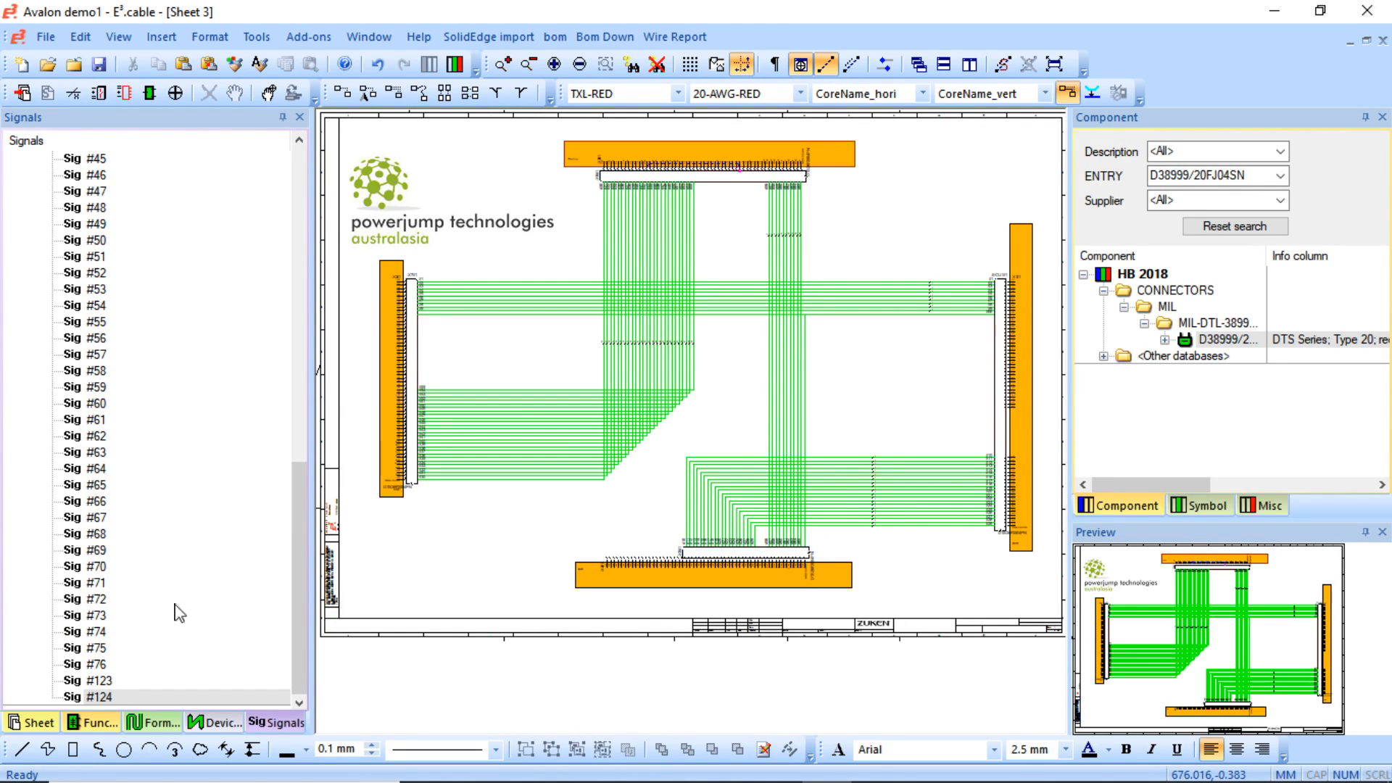
left_click(43, 725)
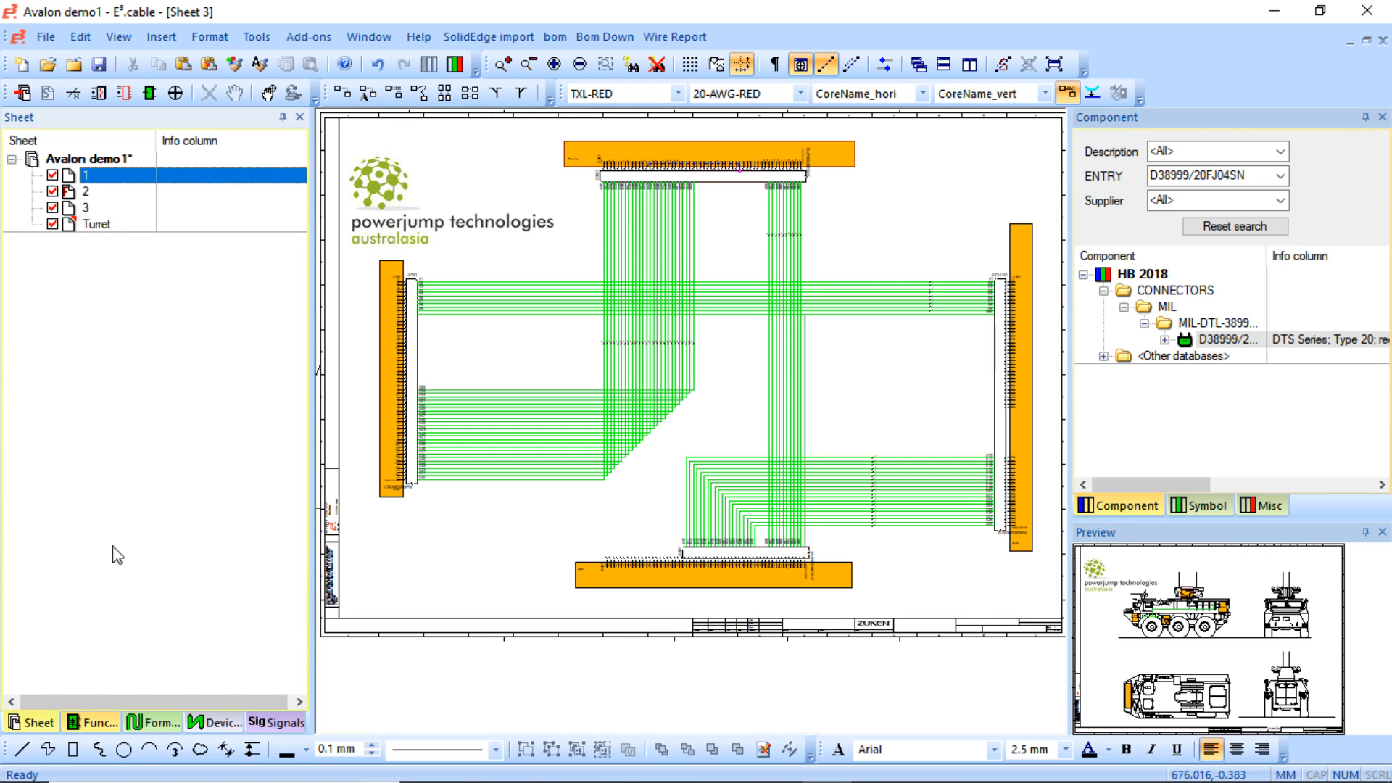
double_click(116, 226)
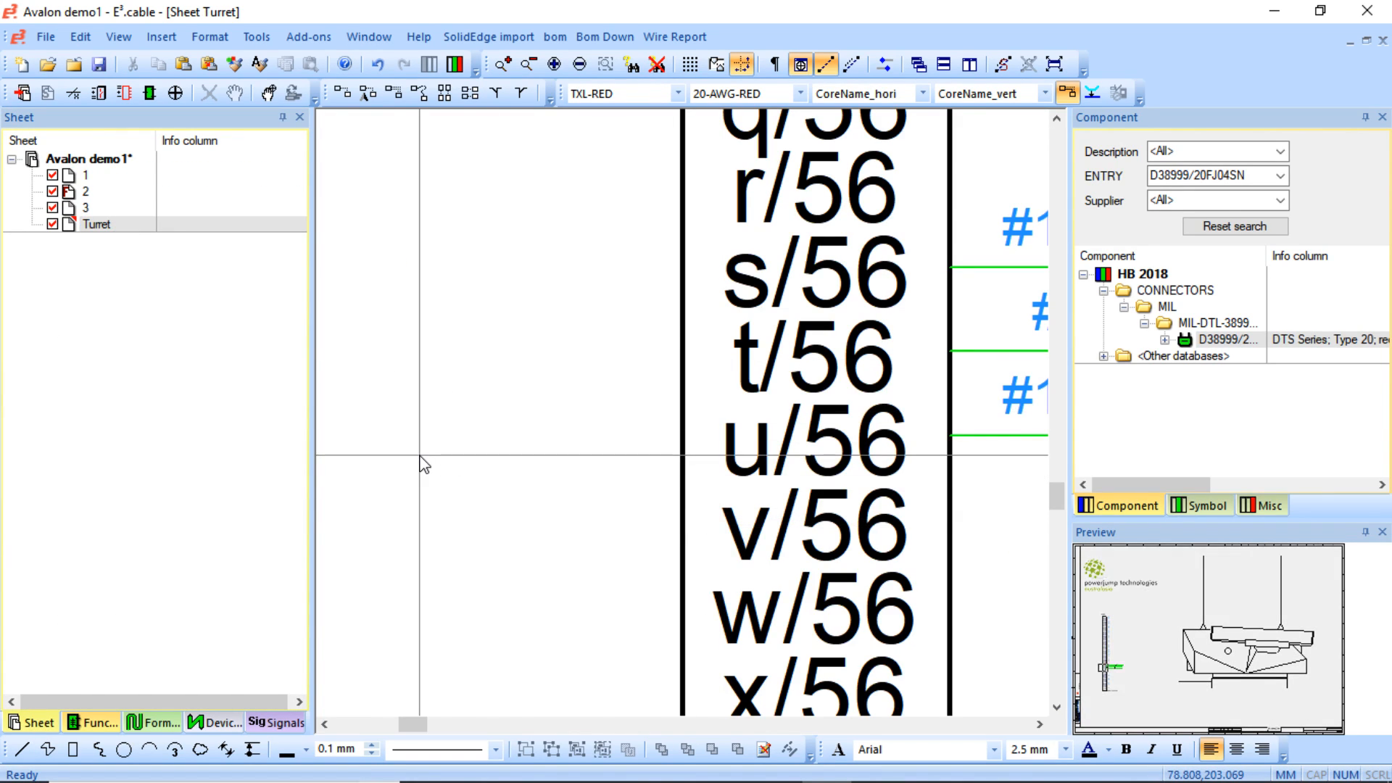
- Rename signal #30 at turret connector pin A/56 as Power and signal #31 at pin B/56 as Neg
middle_click_drag(383, 297, 474, 396)
middle_click_drag(526, 194, 745, 375)
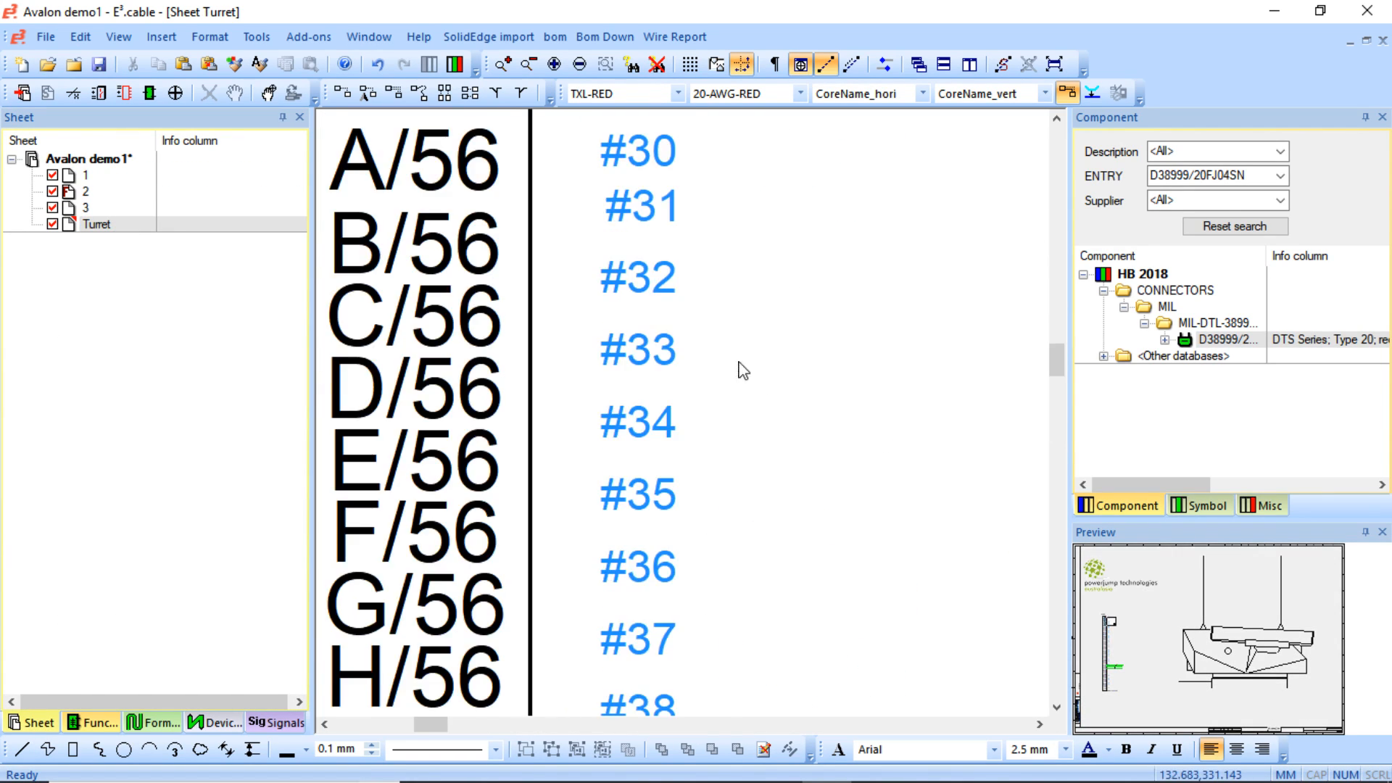
left_click(641, 155)
key("F2")
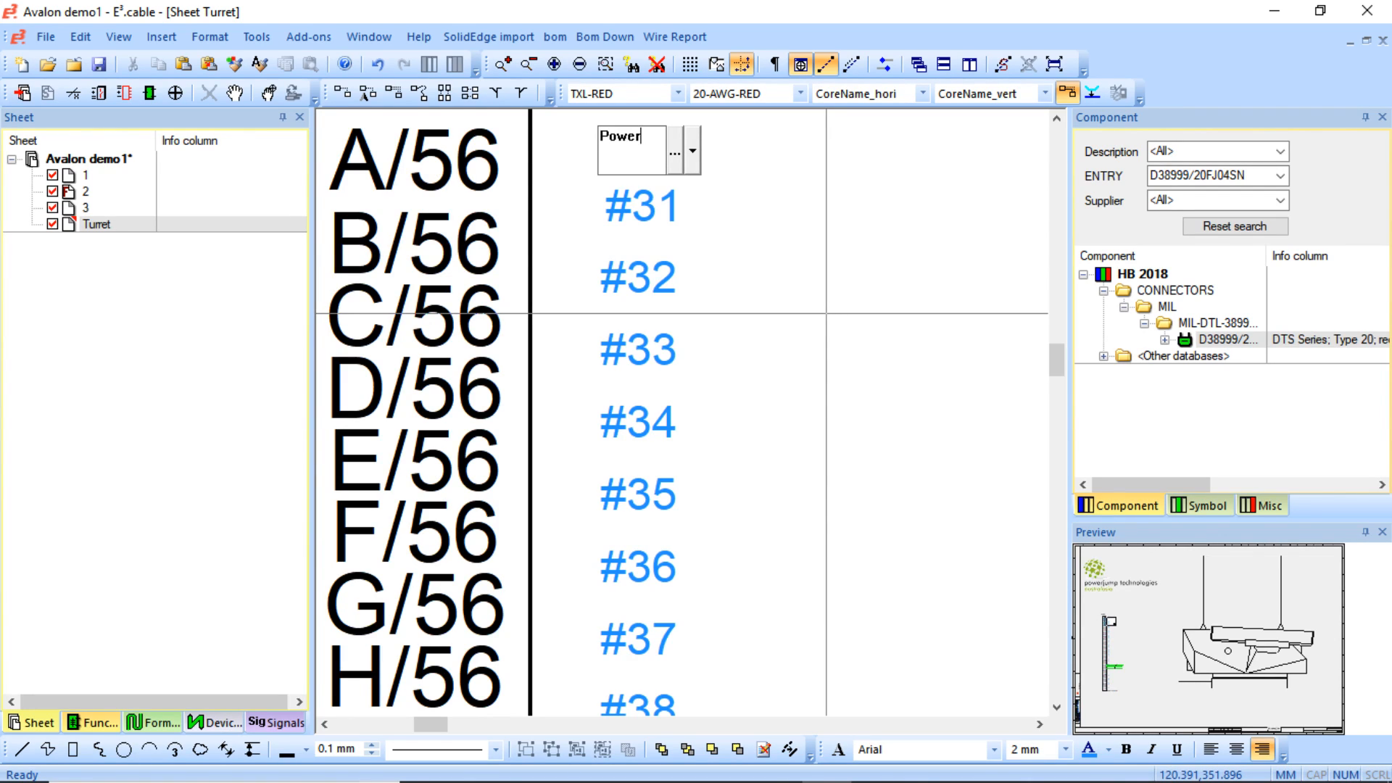
left_click(651, 190)
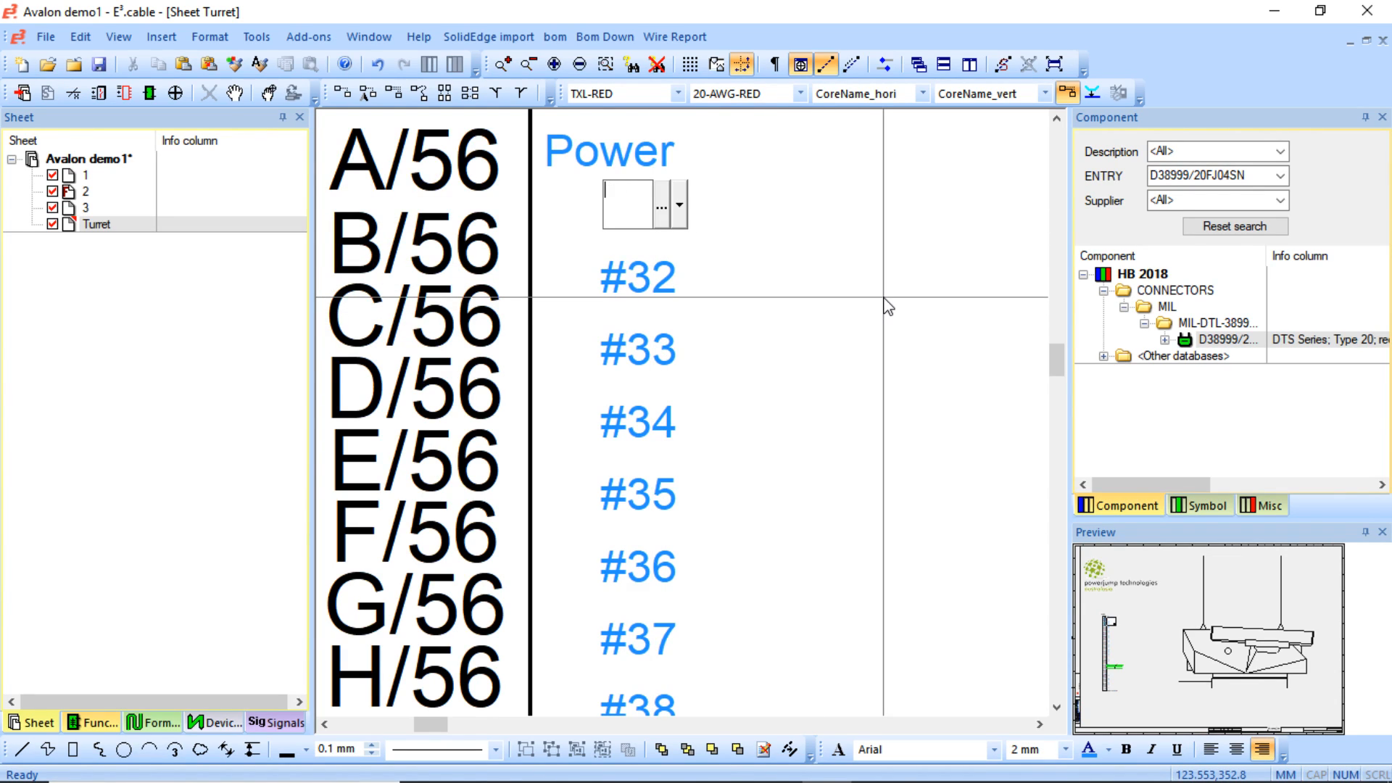
type("Neg")
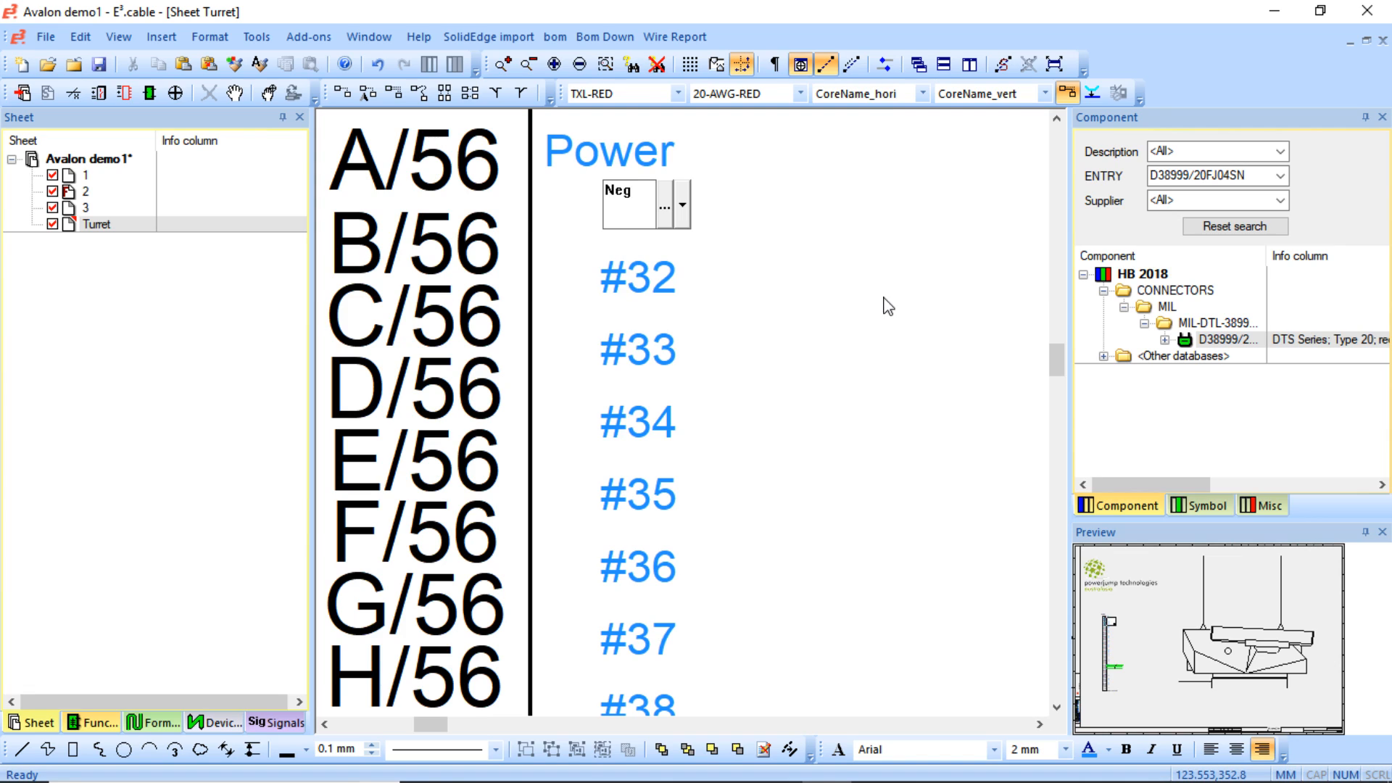
left_click(648, 229)
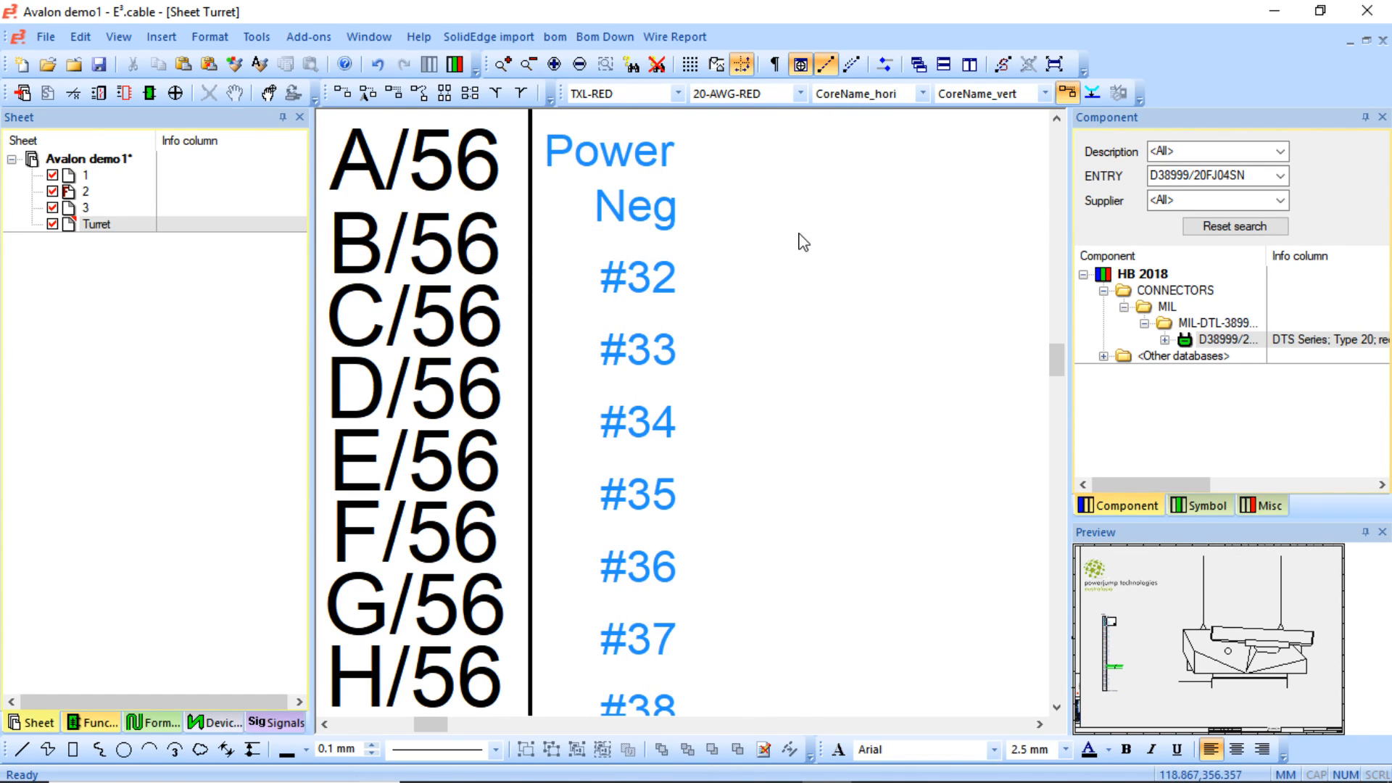
- Show the project signals again and list every place where signal Neg is used
scroll(799, 235, "down", 5)
left_click(271, 720)
scroll(158, 348, "up", 2)
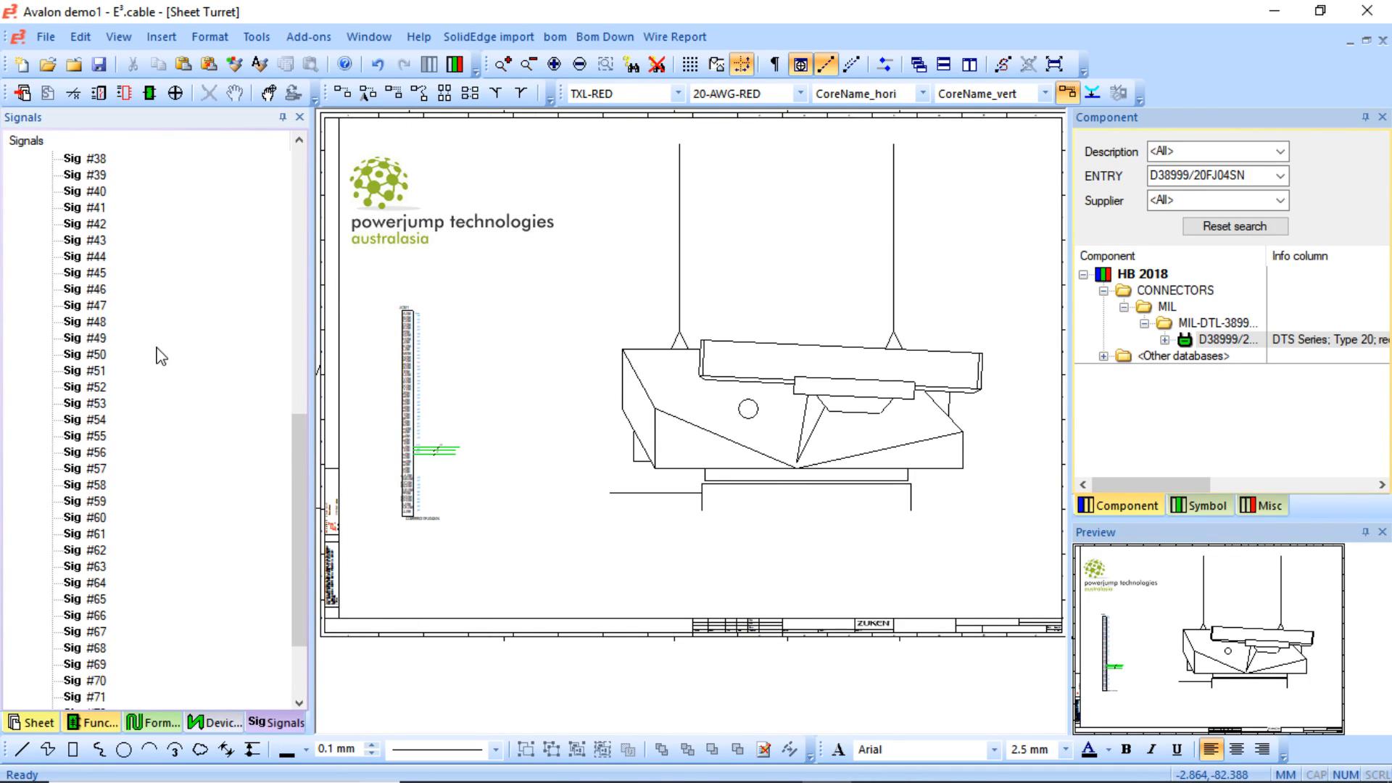
scroll(160, 356, "up", 10)
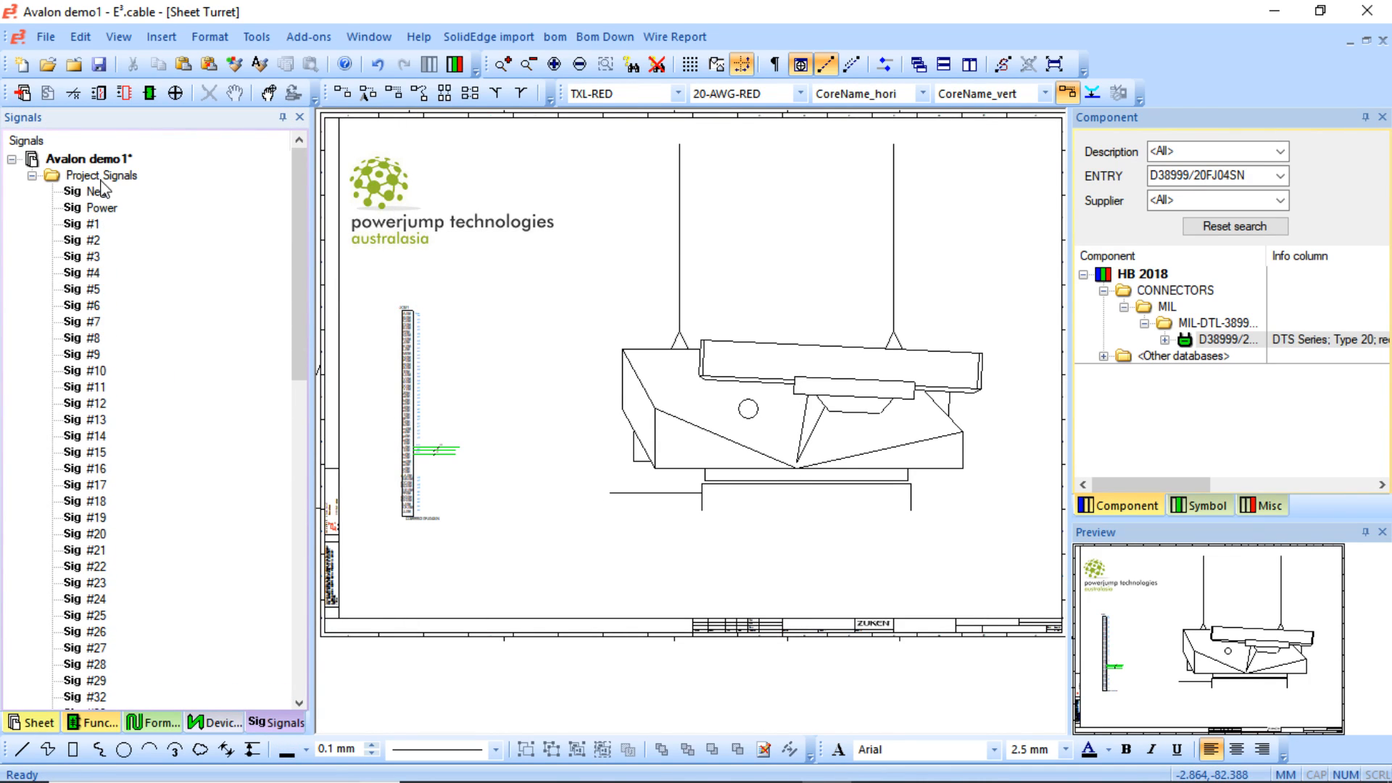
left_click(96, 192)
- Jump to the Neg occurrences at -X6:B on sheet 2, -X7:KK and -X2:KK on sheet 1, and -X7:KK on sheet 3
double_click(28, 643)
double_click(17, 656)
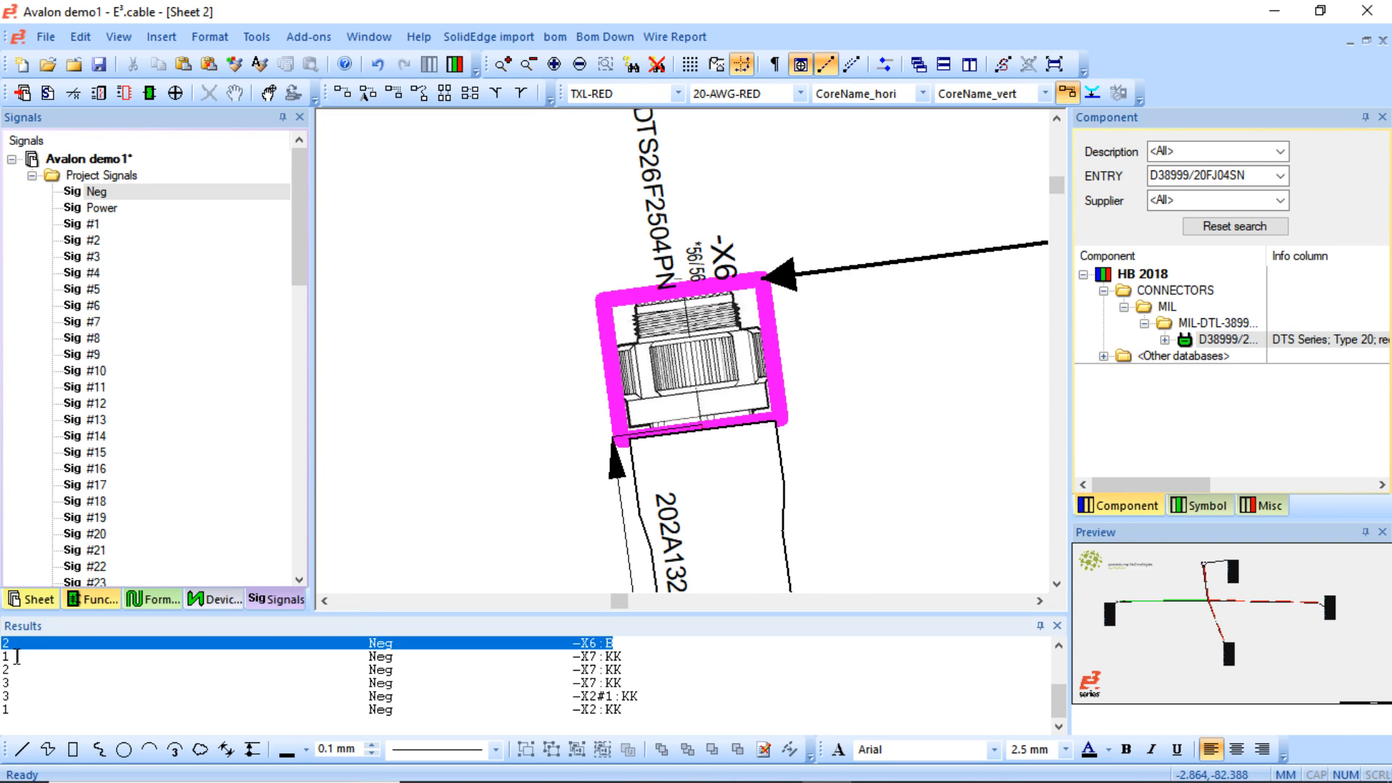
scroll(438, 532, "down", 5)
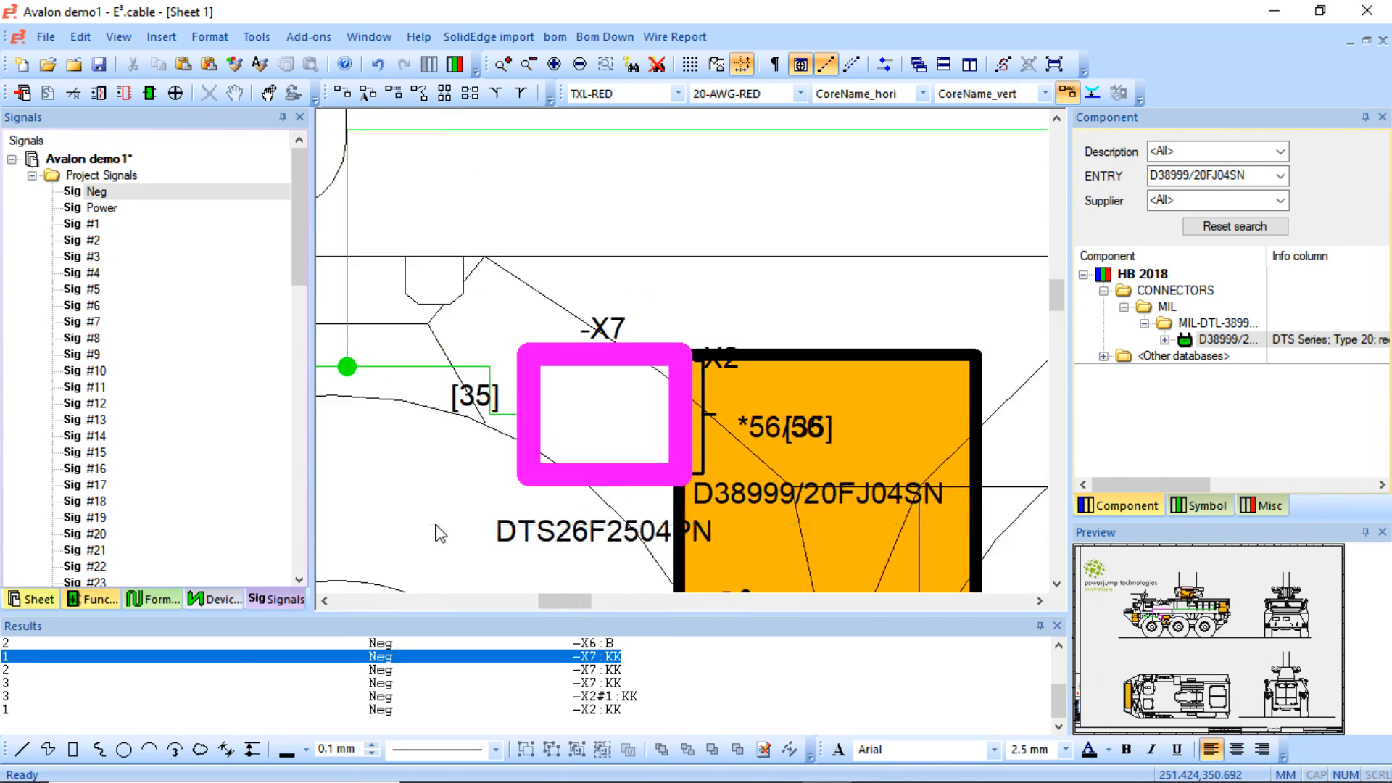
scroll(439, 532, "down", 4)
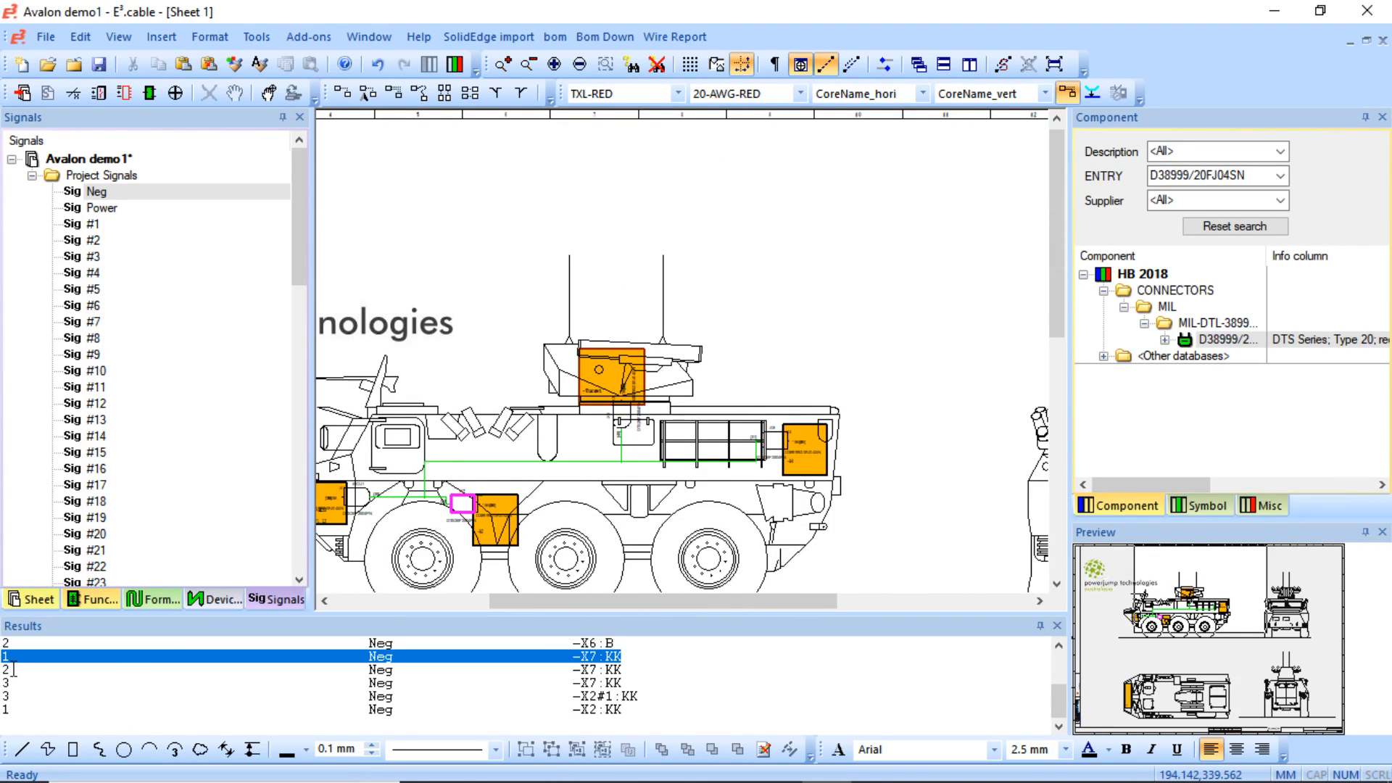
double_click(17, 709)
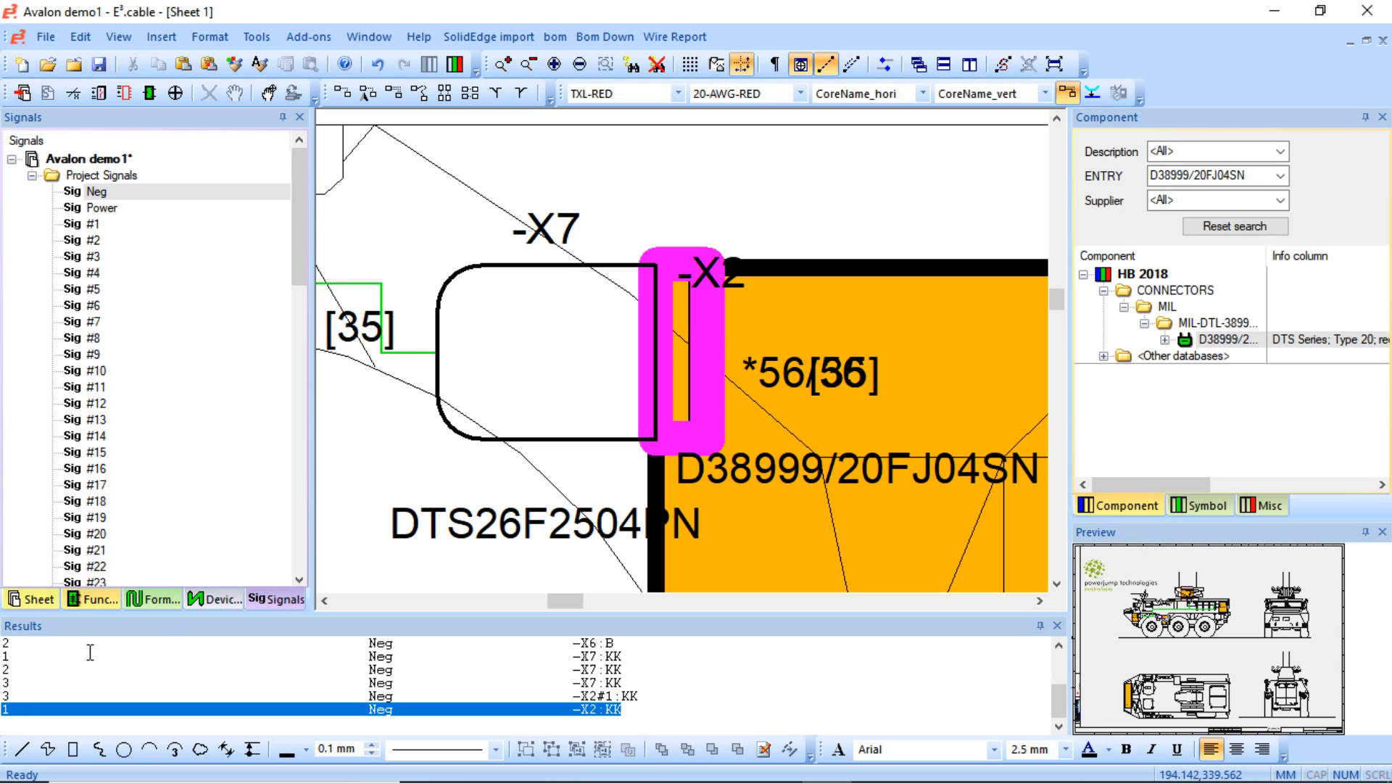
scroll(584, 398, "down", 5)
double_click(68, 682)
- Trace the Neg wire on sheet 3 from pin KK/56 to the turret connector and select pin B/56 of -X3#1
scroll(516, 404, "down", 5)
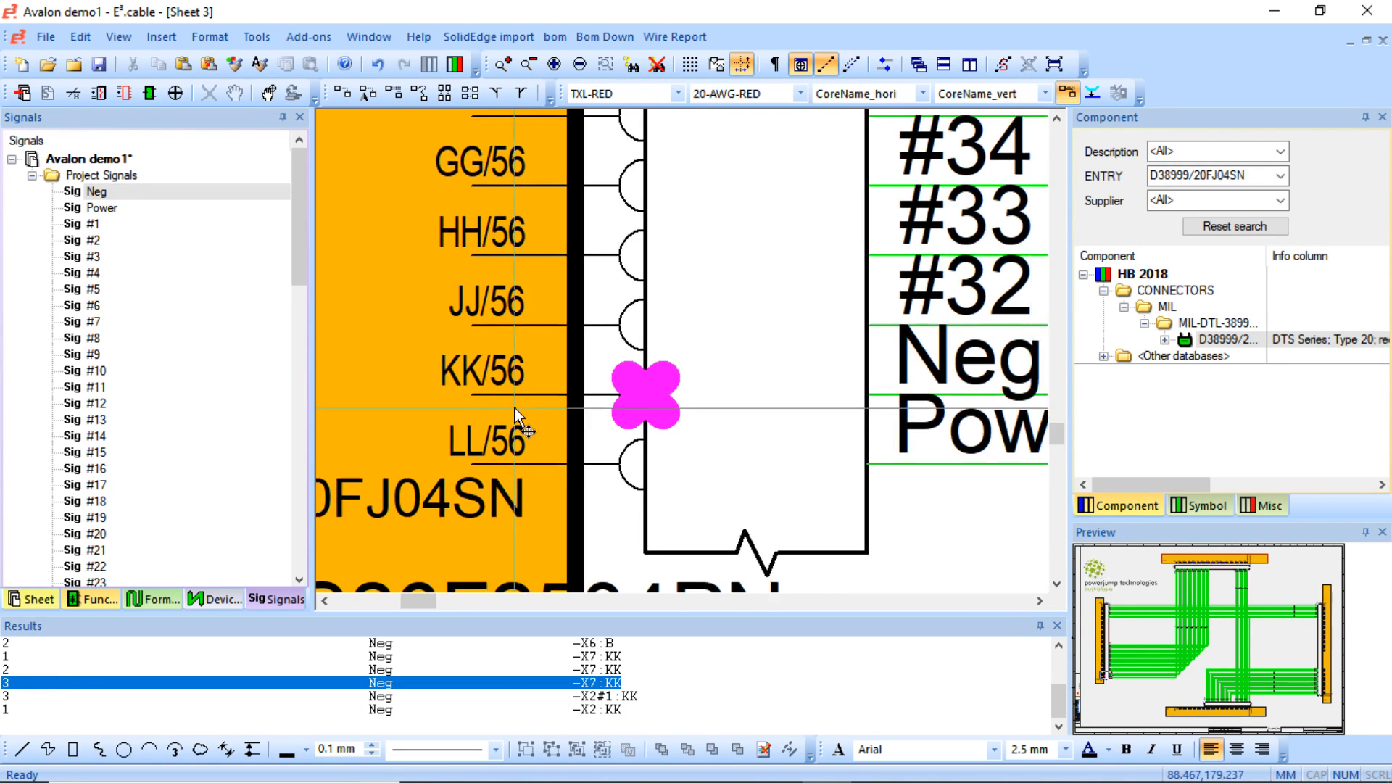
scroll(525, 383, "down", 3)
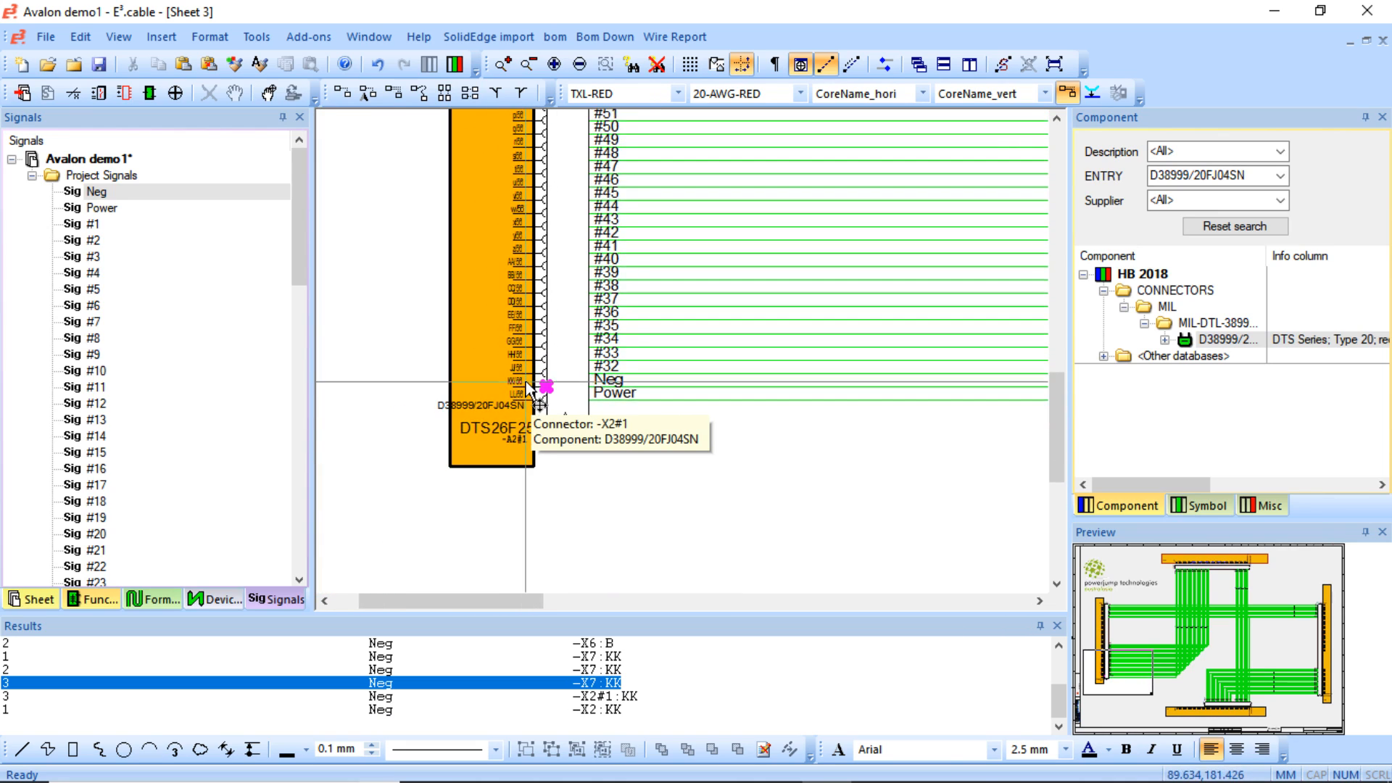
scroll(526, 383, "right", 3)
scroll(525, 384, "down", 1)
scroll(525, 383, "down", 4)
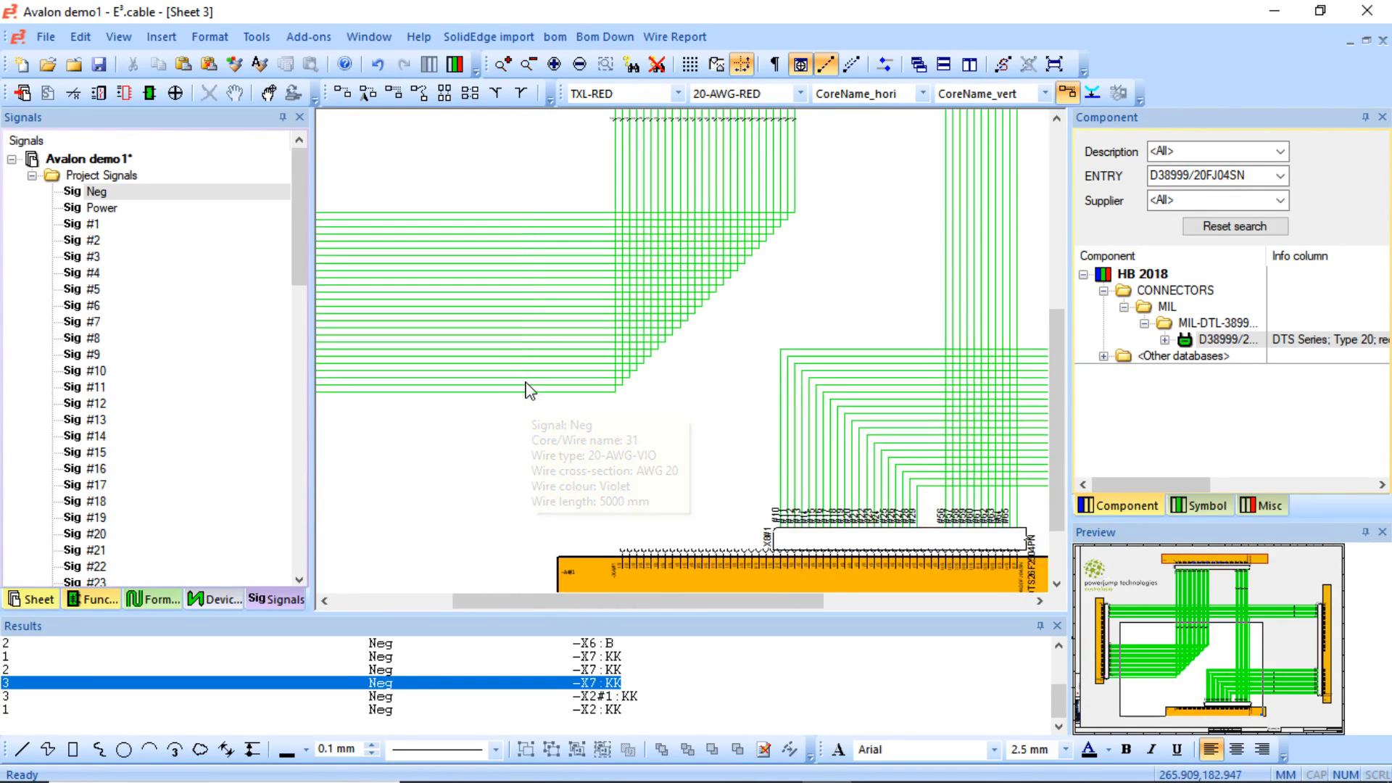
scroll(581, 156, "up", 3)
scroll(608, 272, "up", 1)
scroll(608, 271, "up", 4)
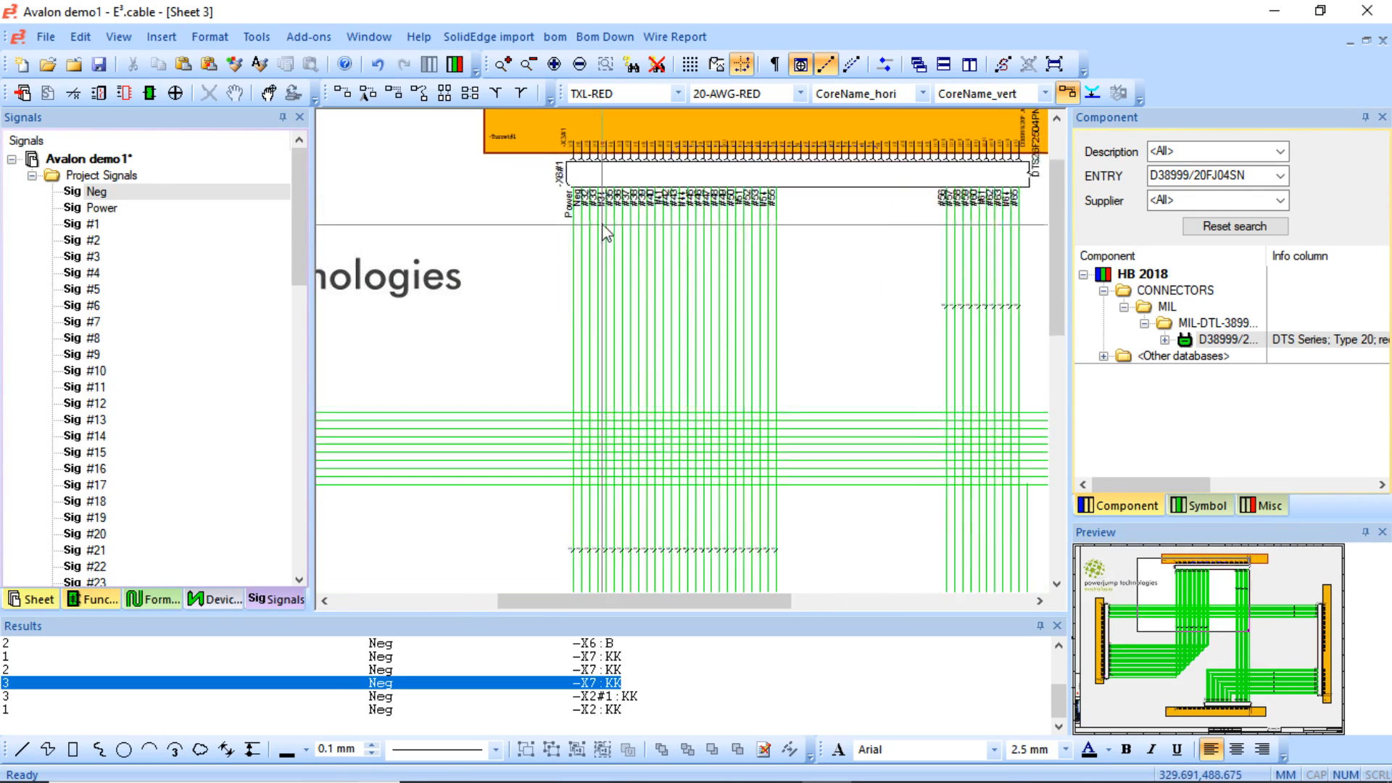
scroll(570, 191, "up", 3)
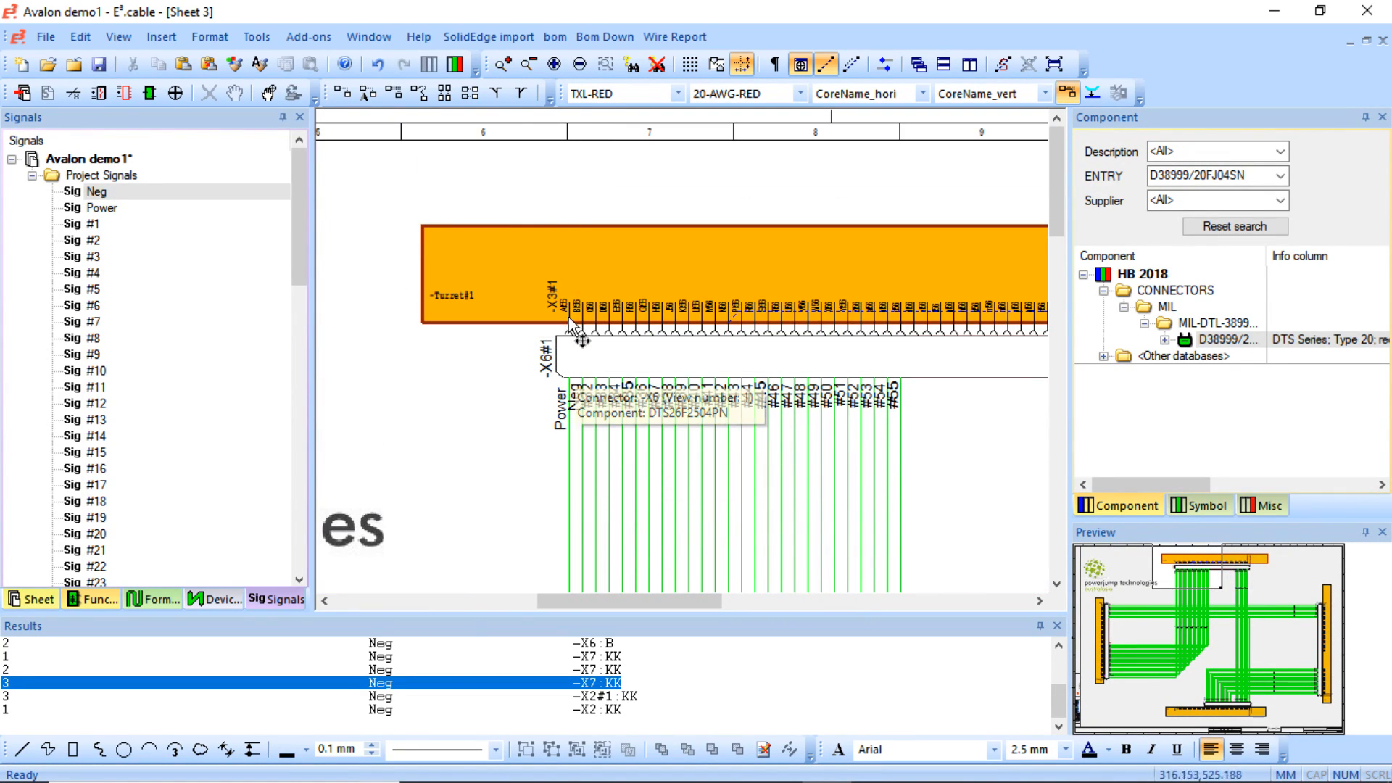
scroll(588, 322, "up", 4)
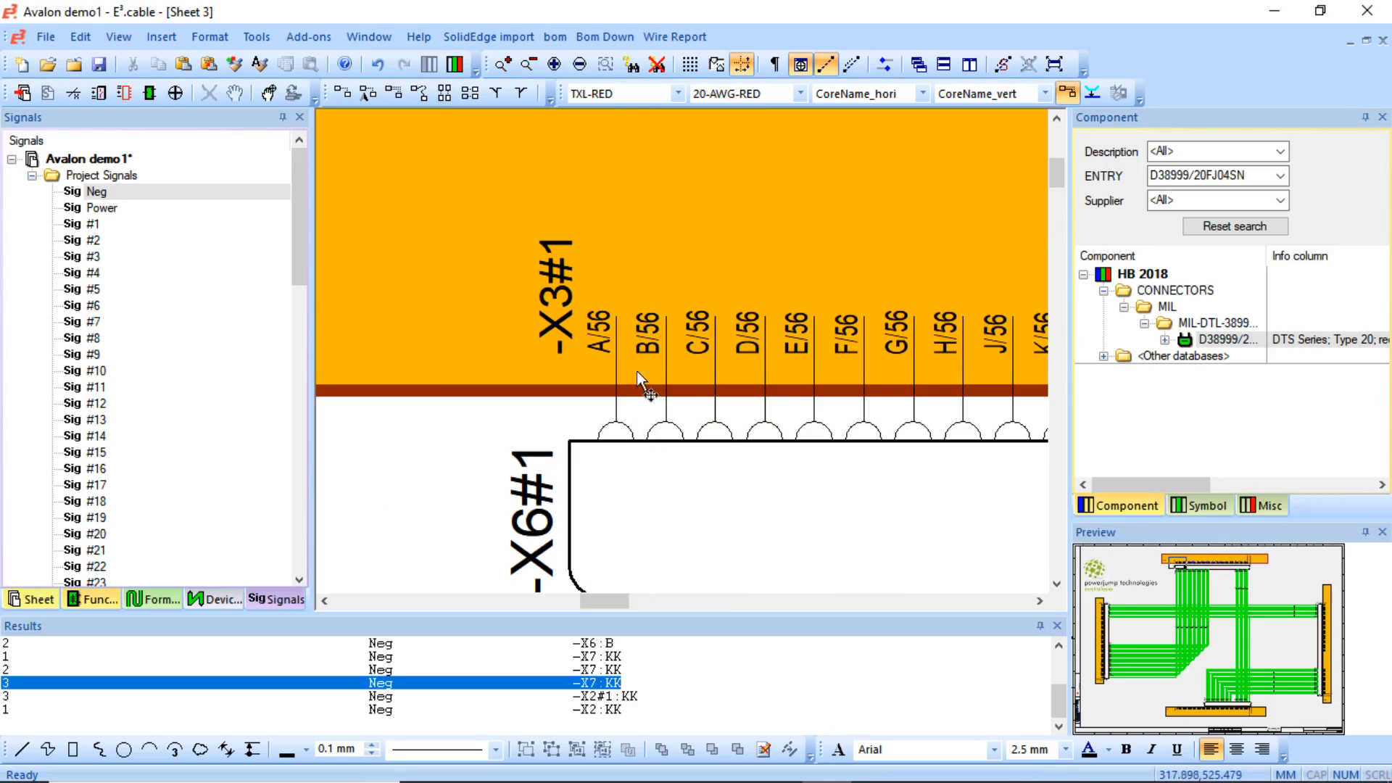
left_click(667, 332)
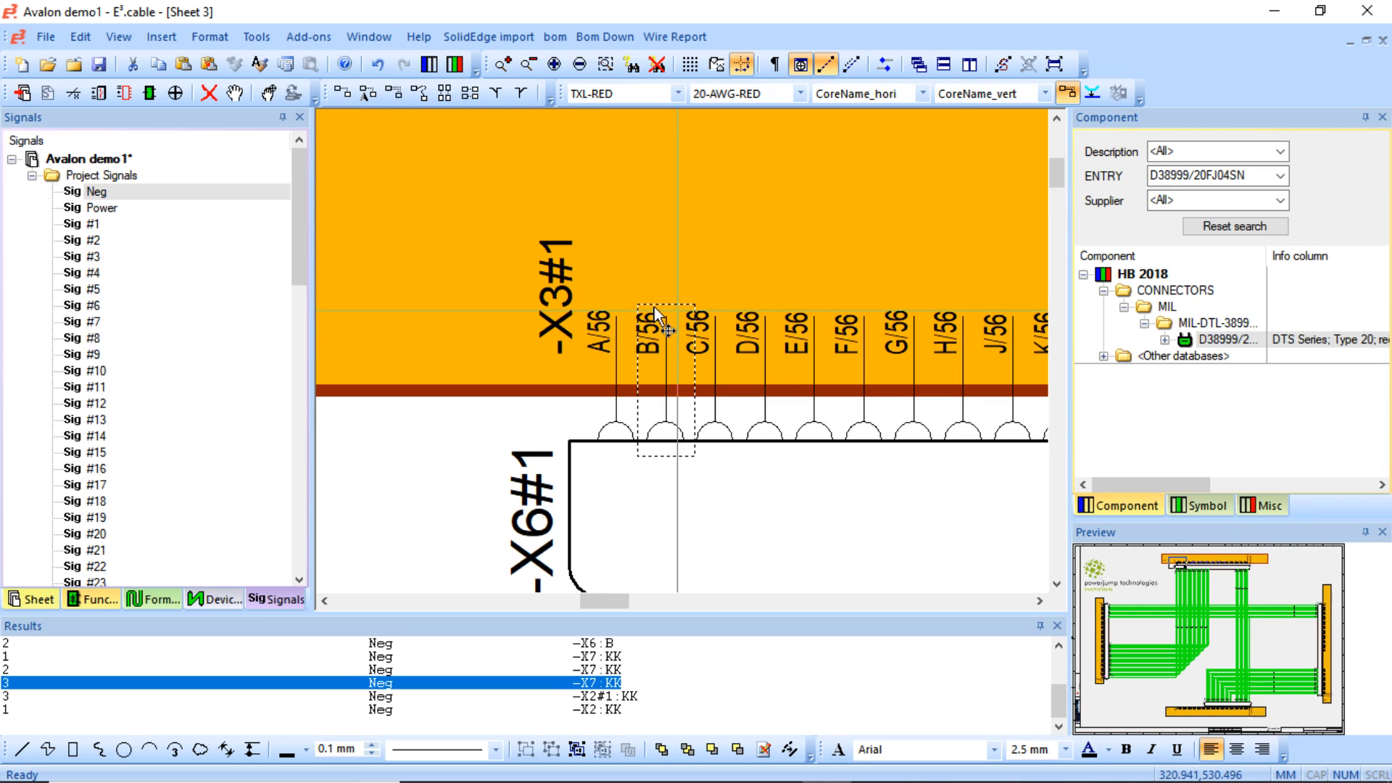
- Follow the Neg wire back across sheet 3 to connector -X2#1 and select its pin KK/56
scroll(661, 376, "down", 1)
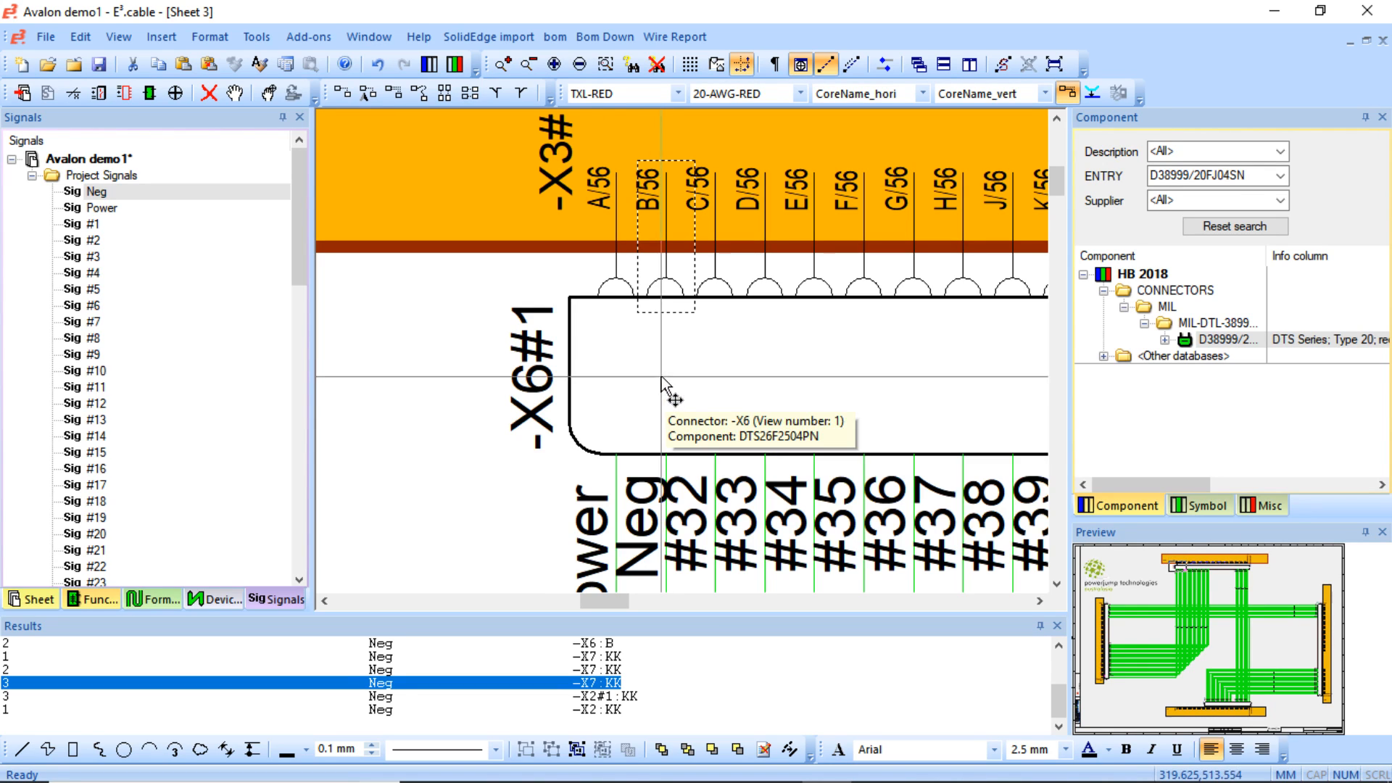
scroll(661, 373, "down", 1)
scroll(663, 373, "down", 2)
scroll(666, 371, "left", 1)
scroll(668, 370, "down", 3, "ctrl")
scroll(672, 375, "down", 5, "ctrl")
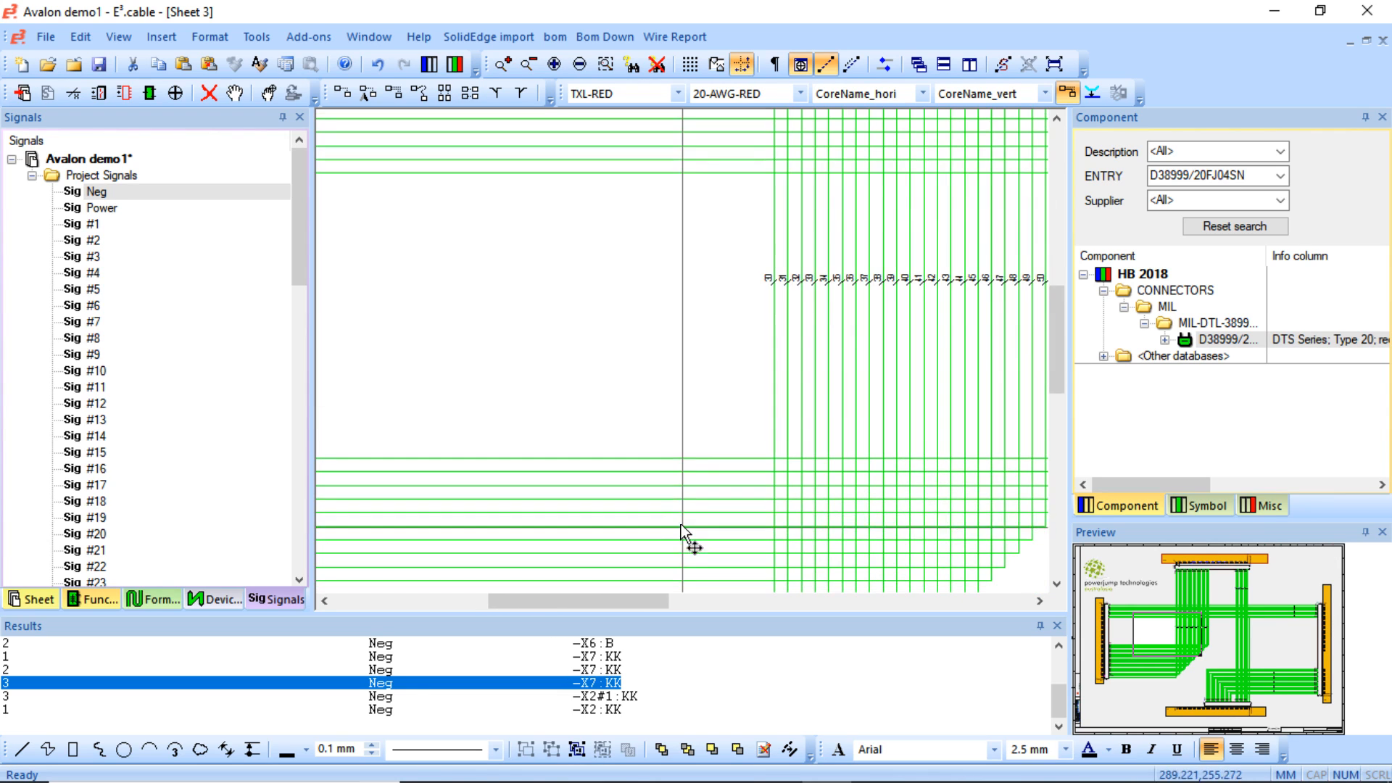
scroll(677, 471, "left", 2)
scroll(600, 448, "up", 6, "ctrl")
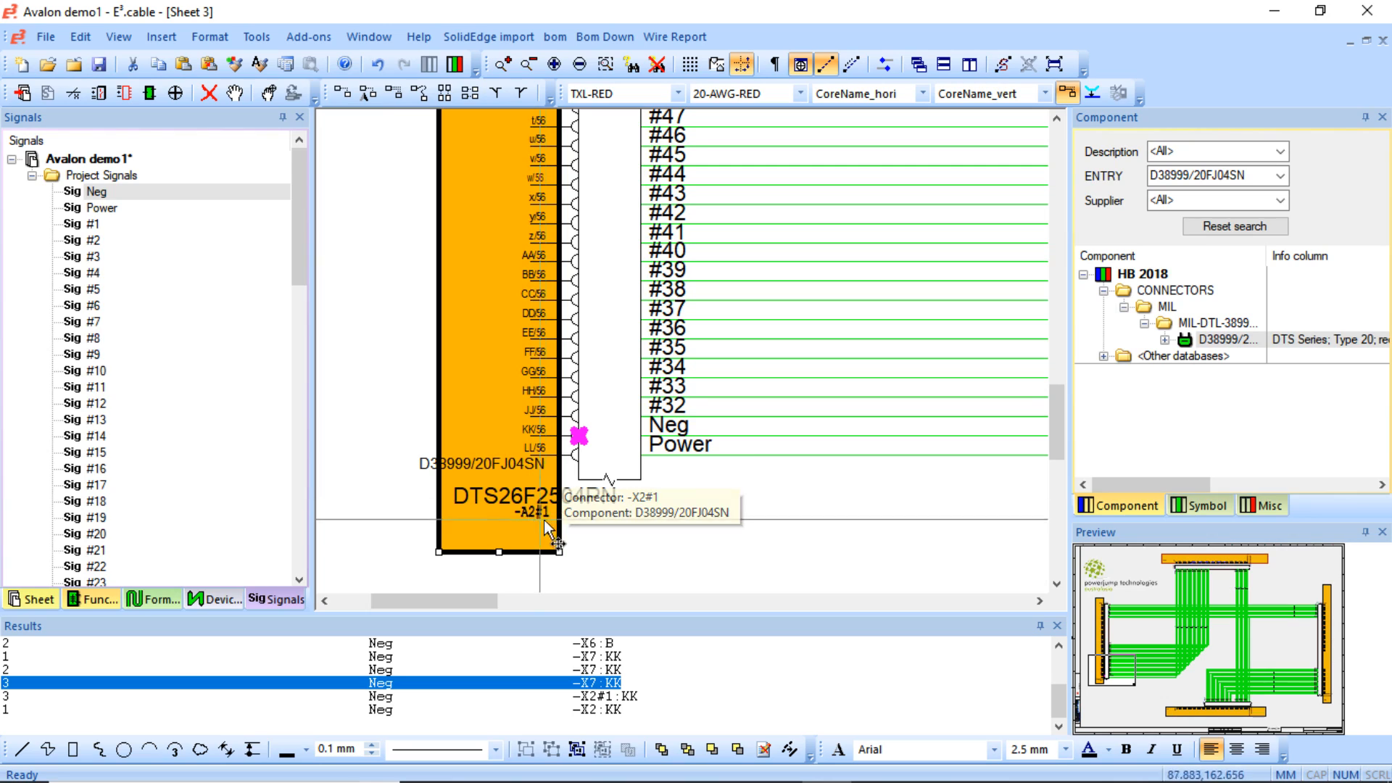
left_click(546, 434)
left_click(546, 434)
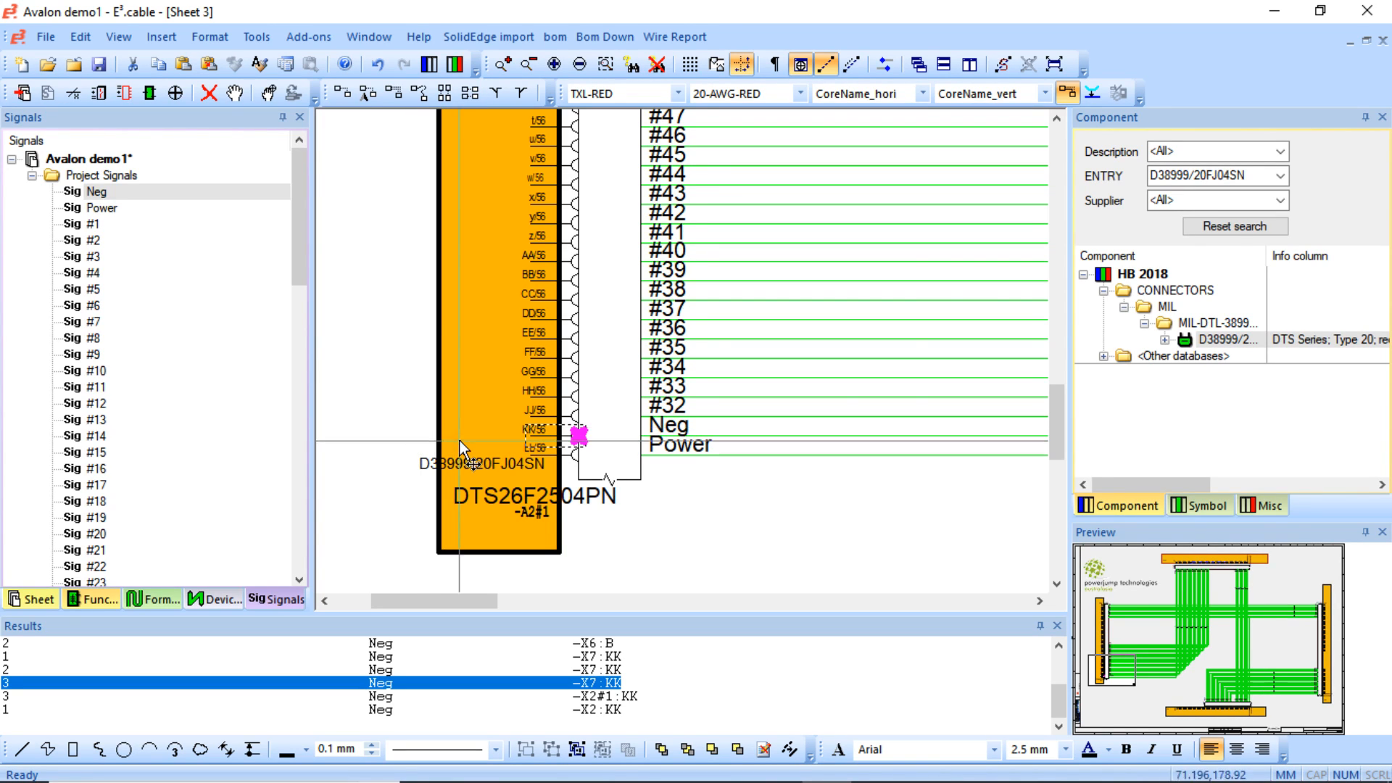
scroll(819, 450, "down", 6)
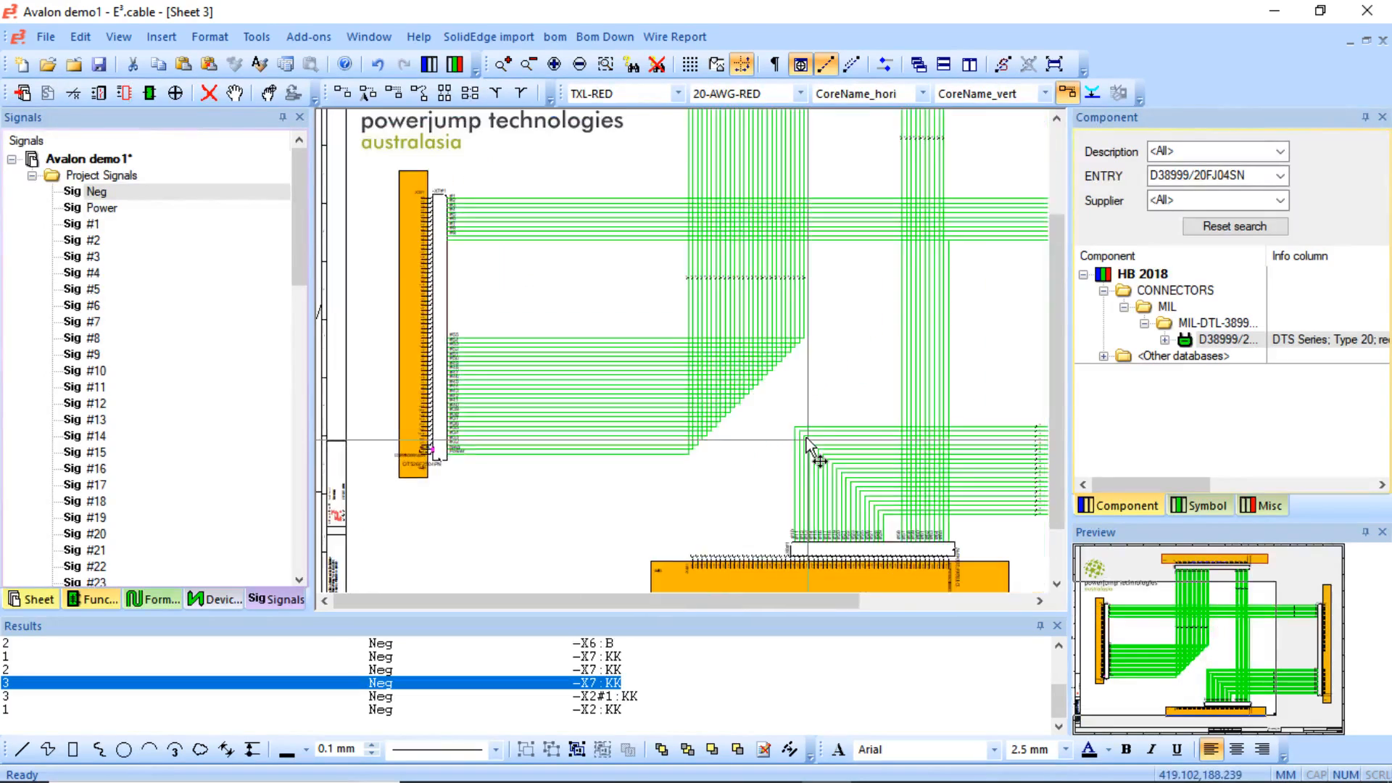
- Jump to the Neg occurrences at -X7:KK and -X6:B on sheet 2 and examine the whole harness layout
double_click(263, 670)
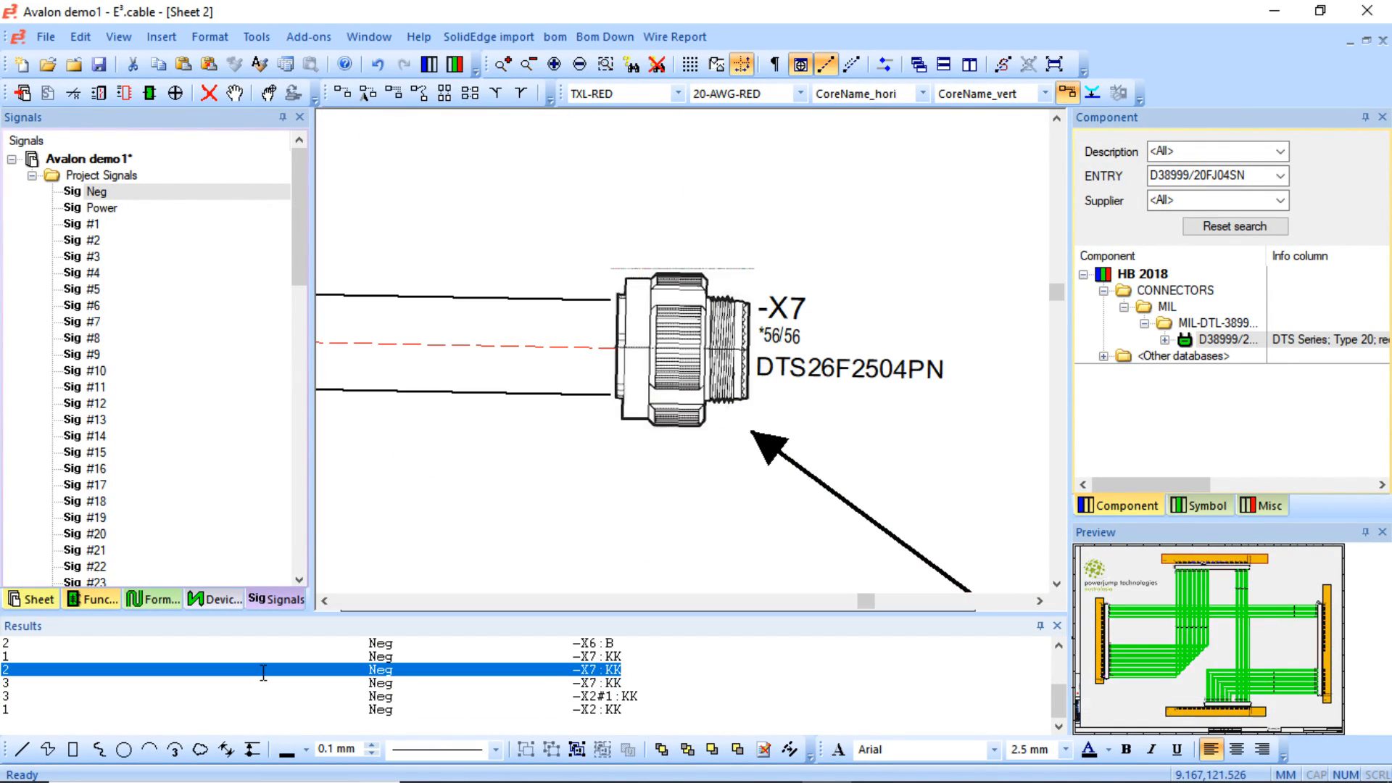
double_click(346, 643)
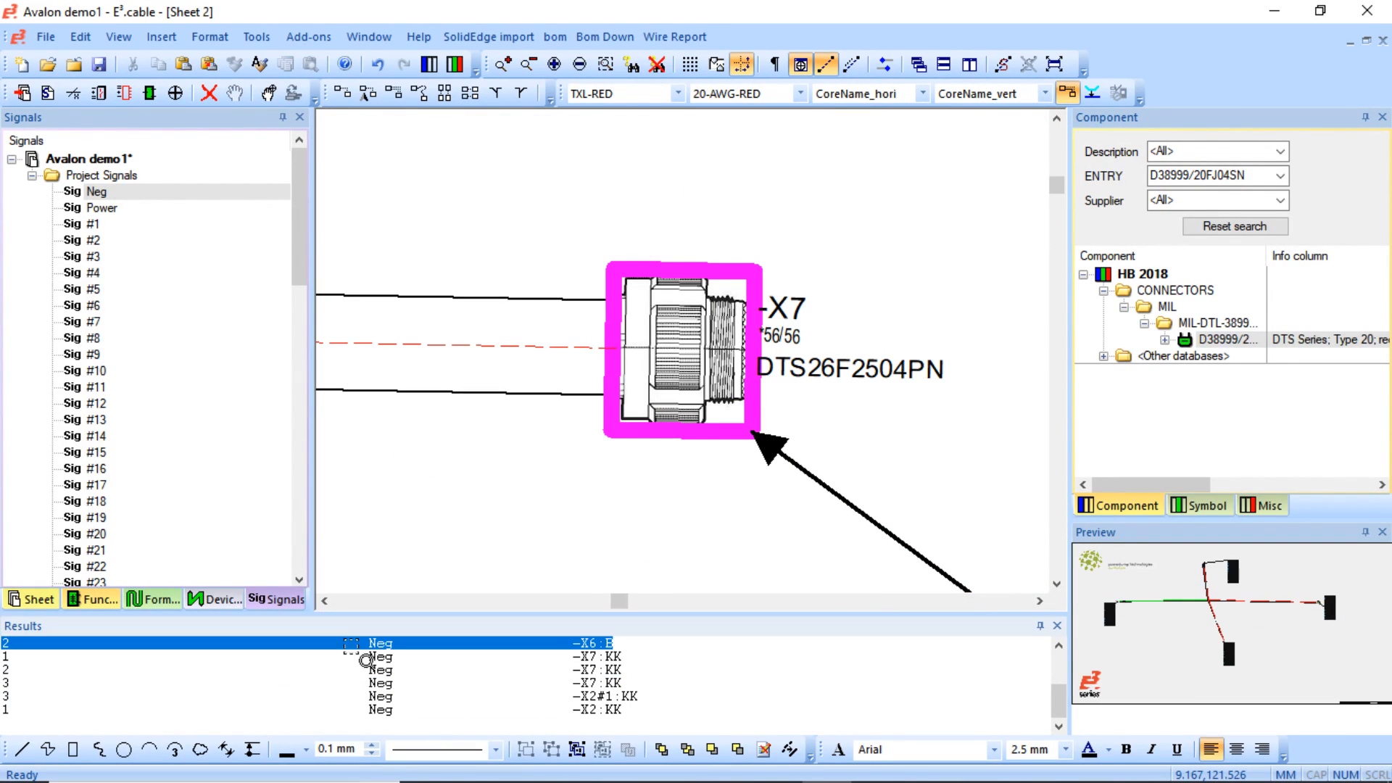
scroll(609, 522, "down", 10)
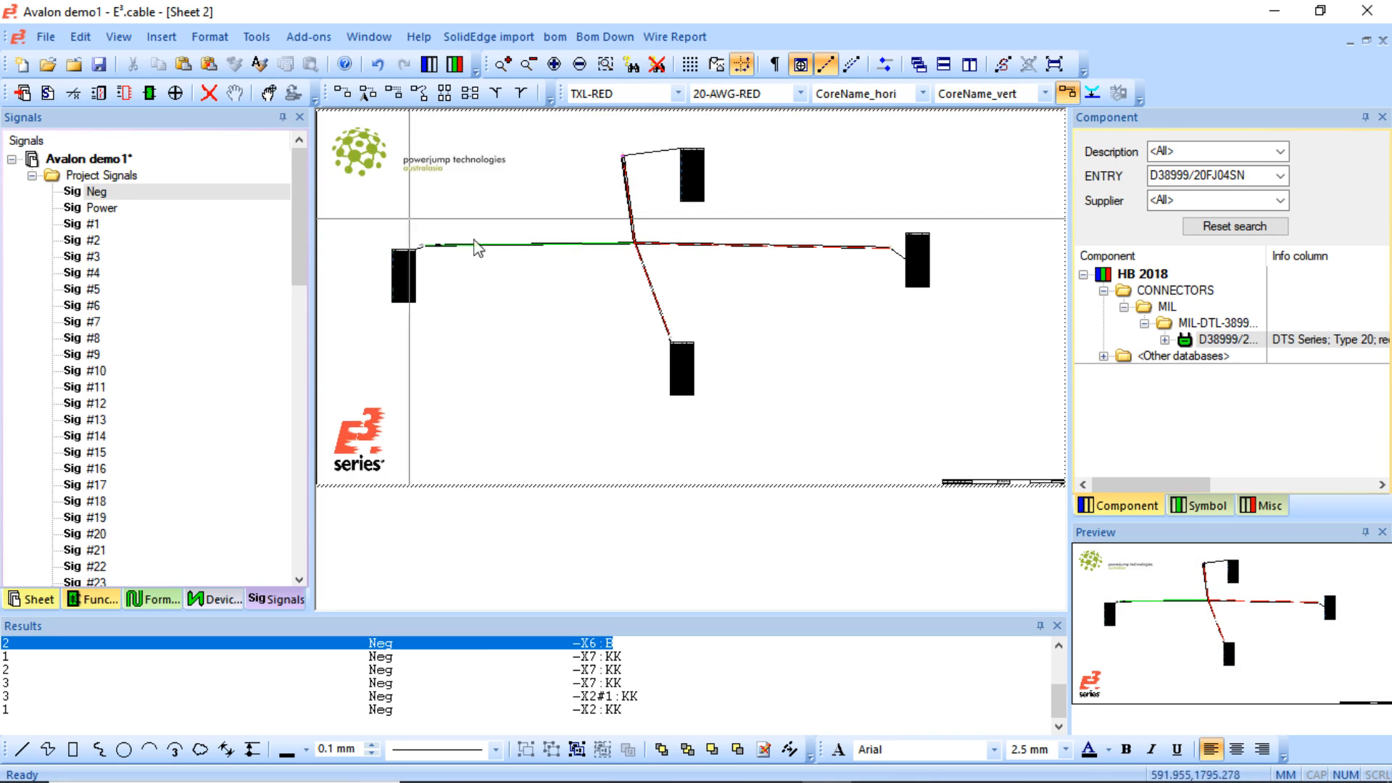
mouse_move(1316, 755)
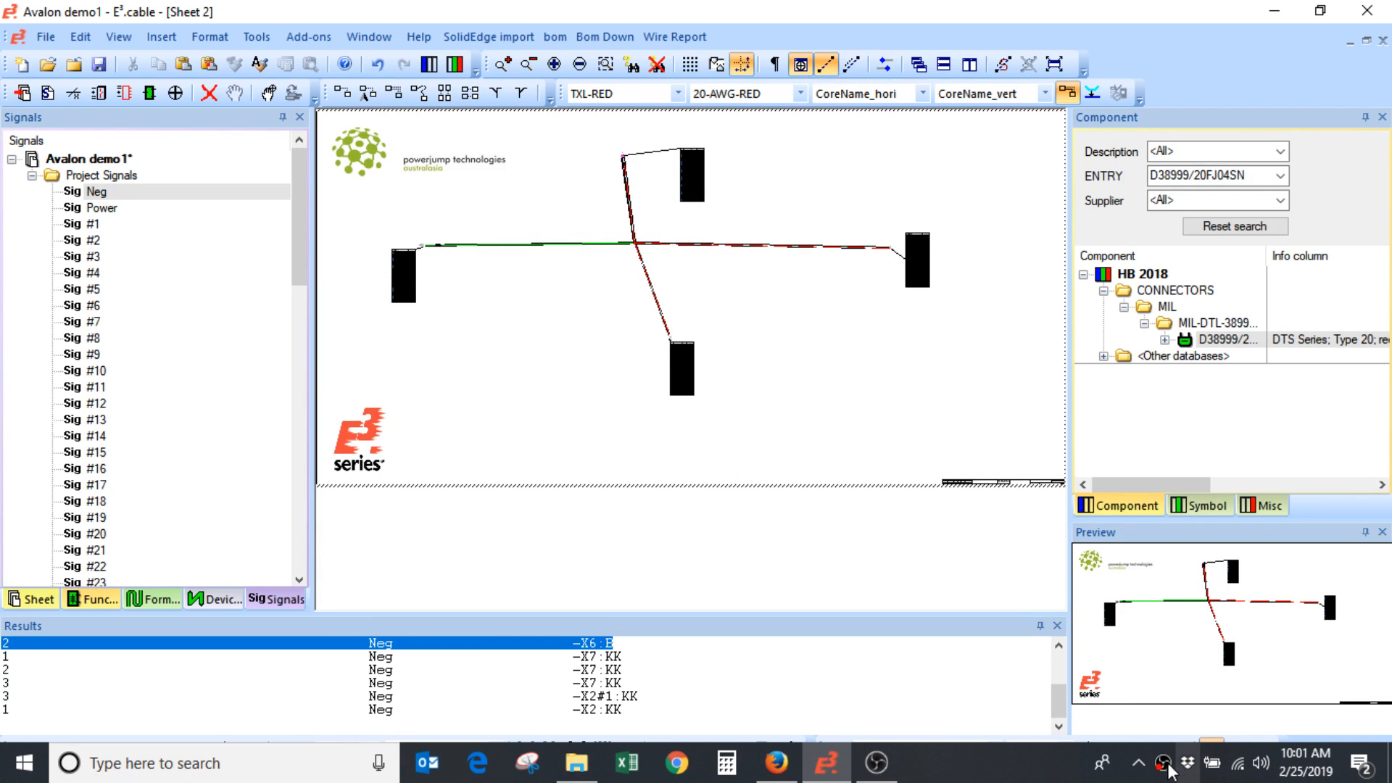